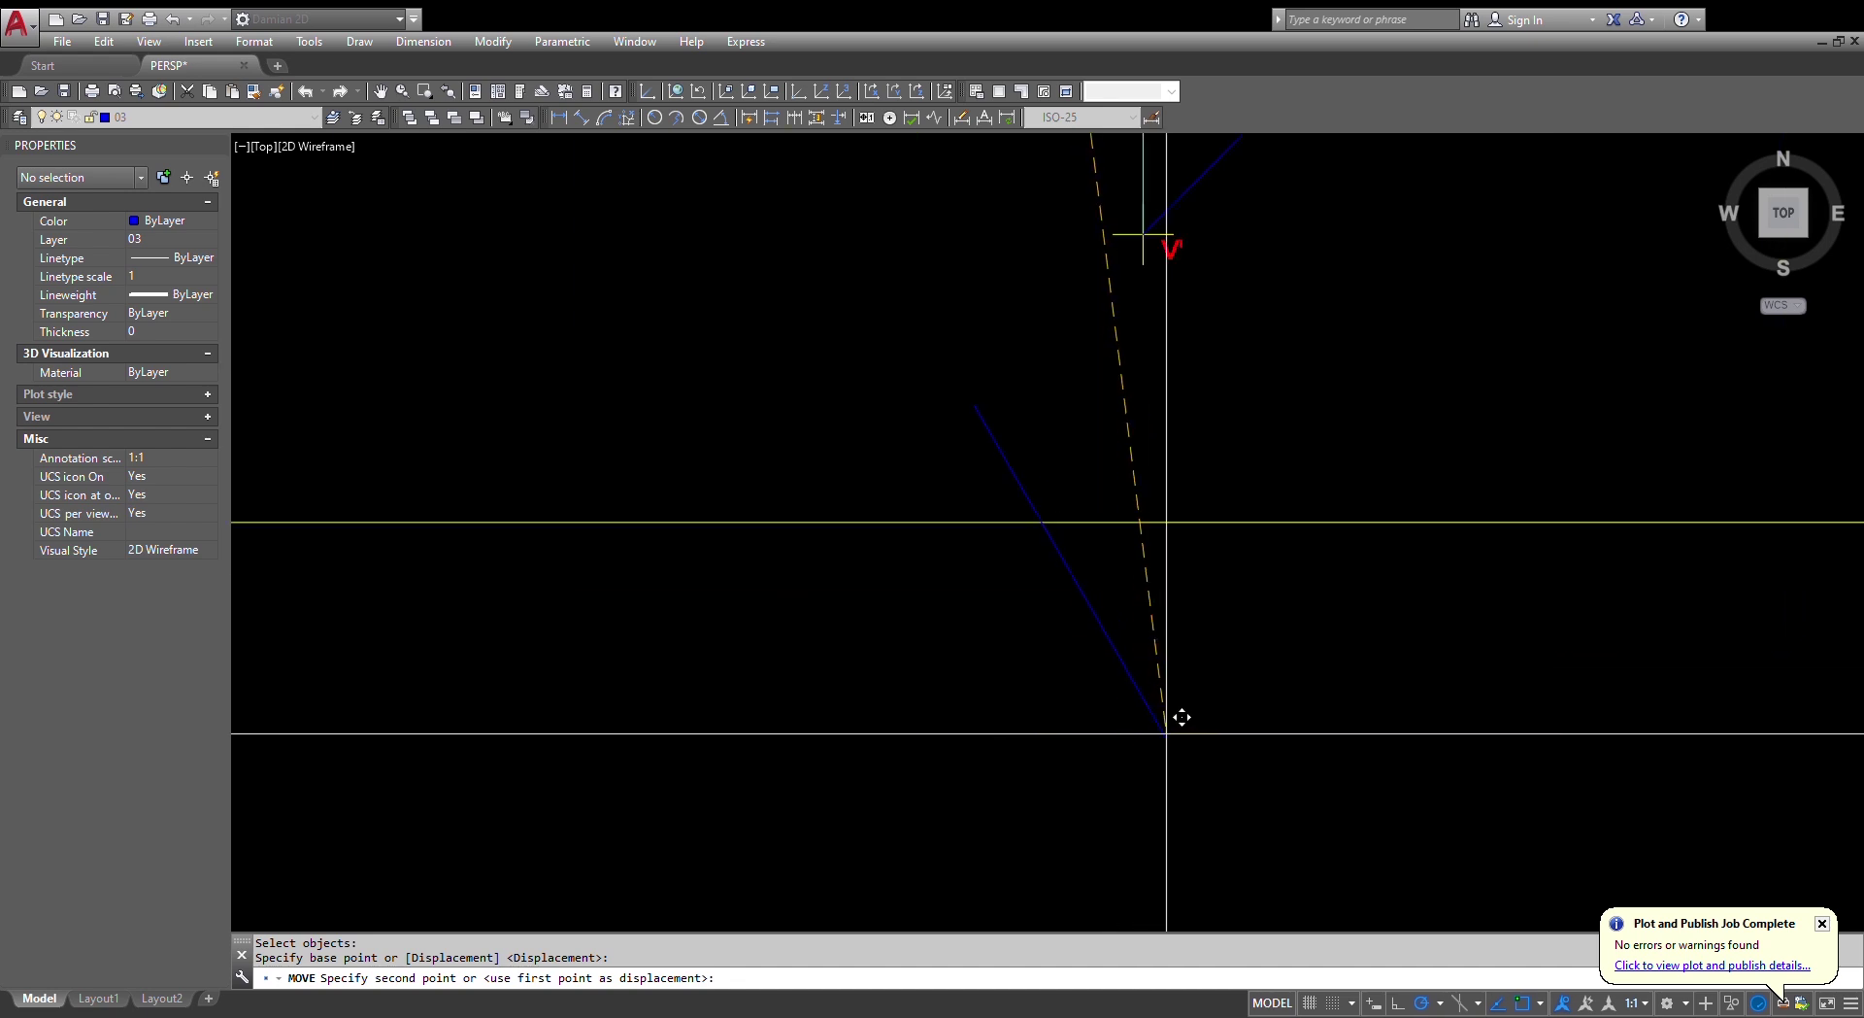
# - Move the pair of blue lines so that their shared endpoint sits on viewpoint V'
pyautogui.moveTo(1113, 369); pyautogui.dragTo(1121, 705, button='middle')
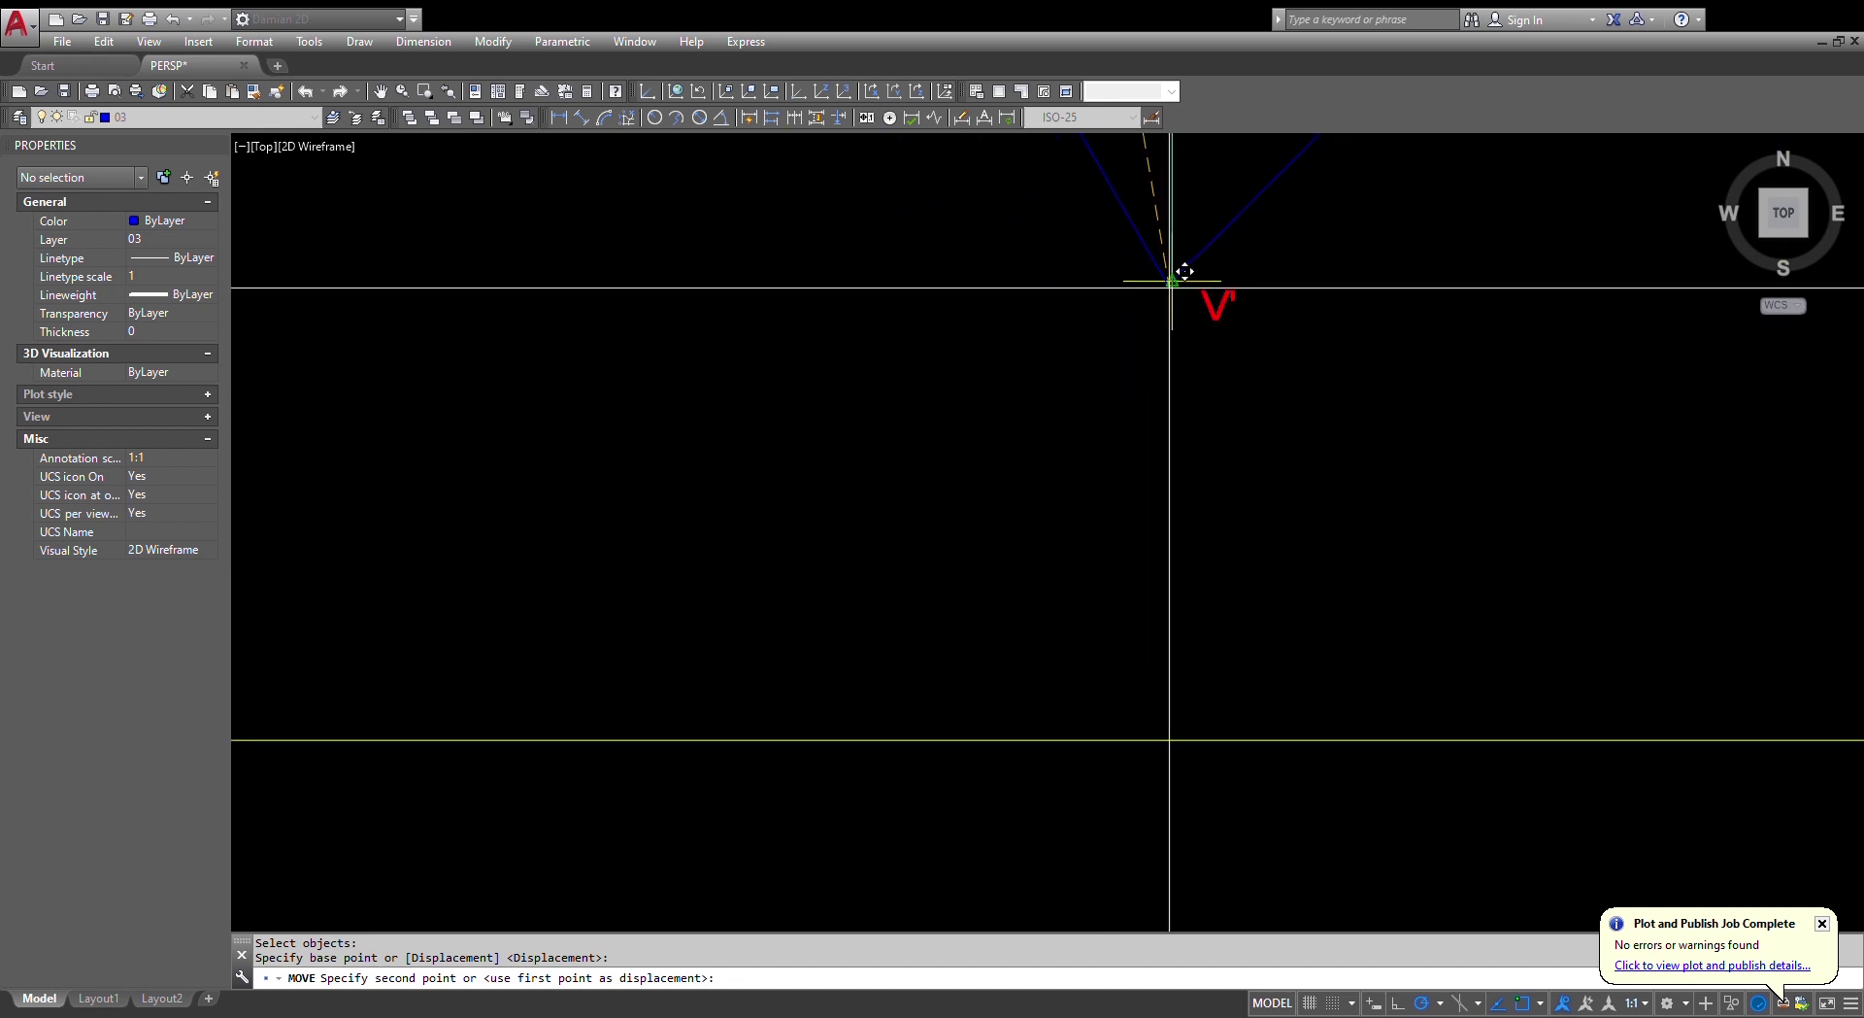
pyautogui.scroll(-10, 1170, 283)
pyautogui.scroll(1, 1083, 408)
pyautogui.press('Escape')
pyautogui.press('Escape')
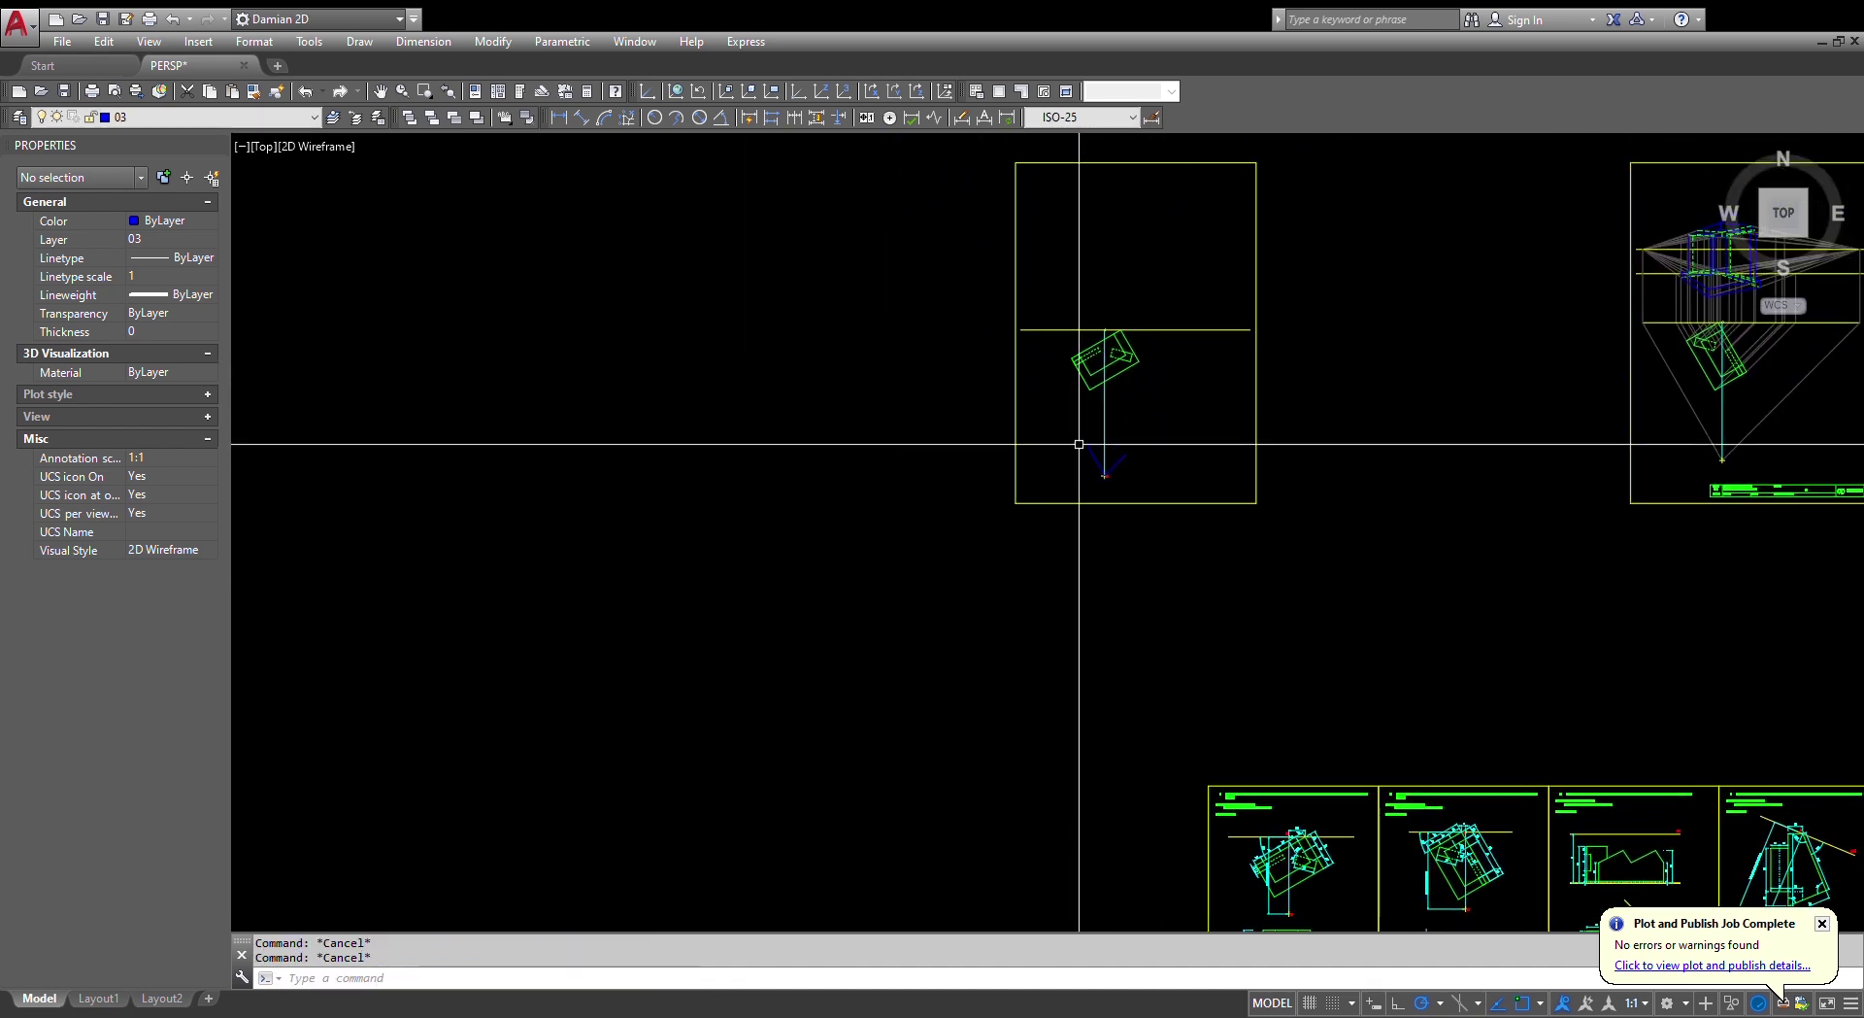
# - Extend both blue lines from V' to the ends of the horizontal line with zero-radius Fillets
pyautogui.write('f')
pyautogui.press('Return')
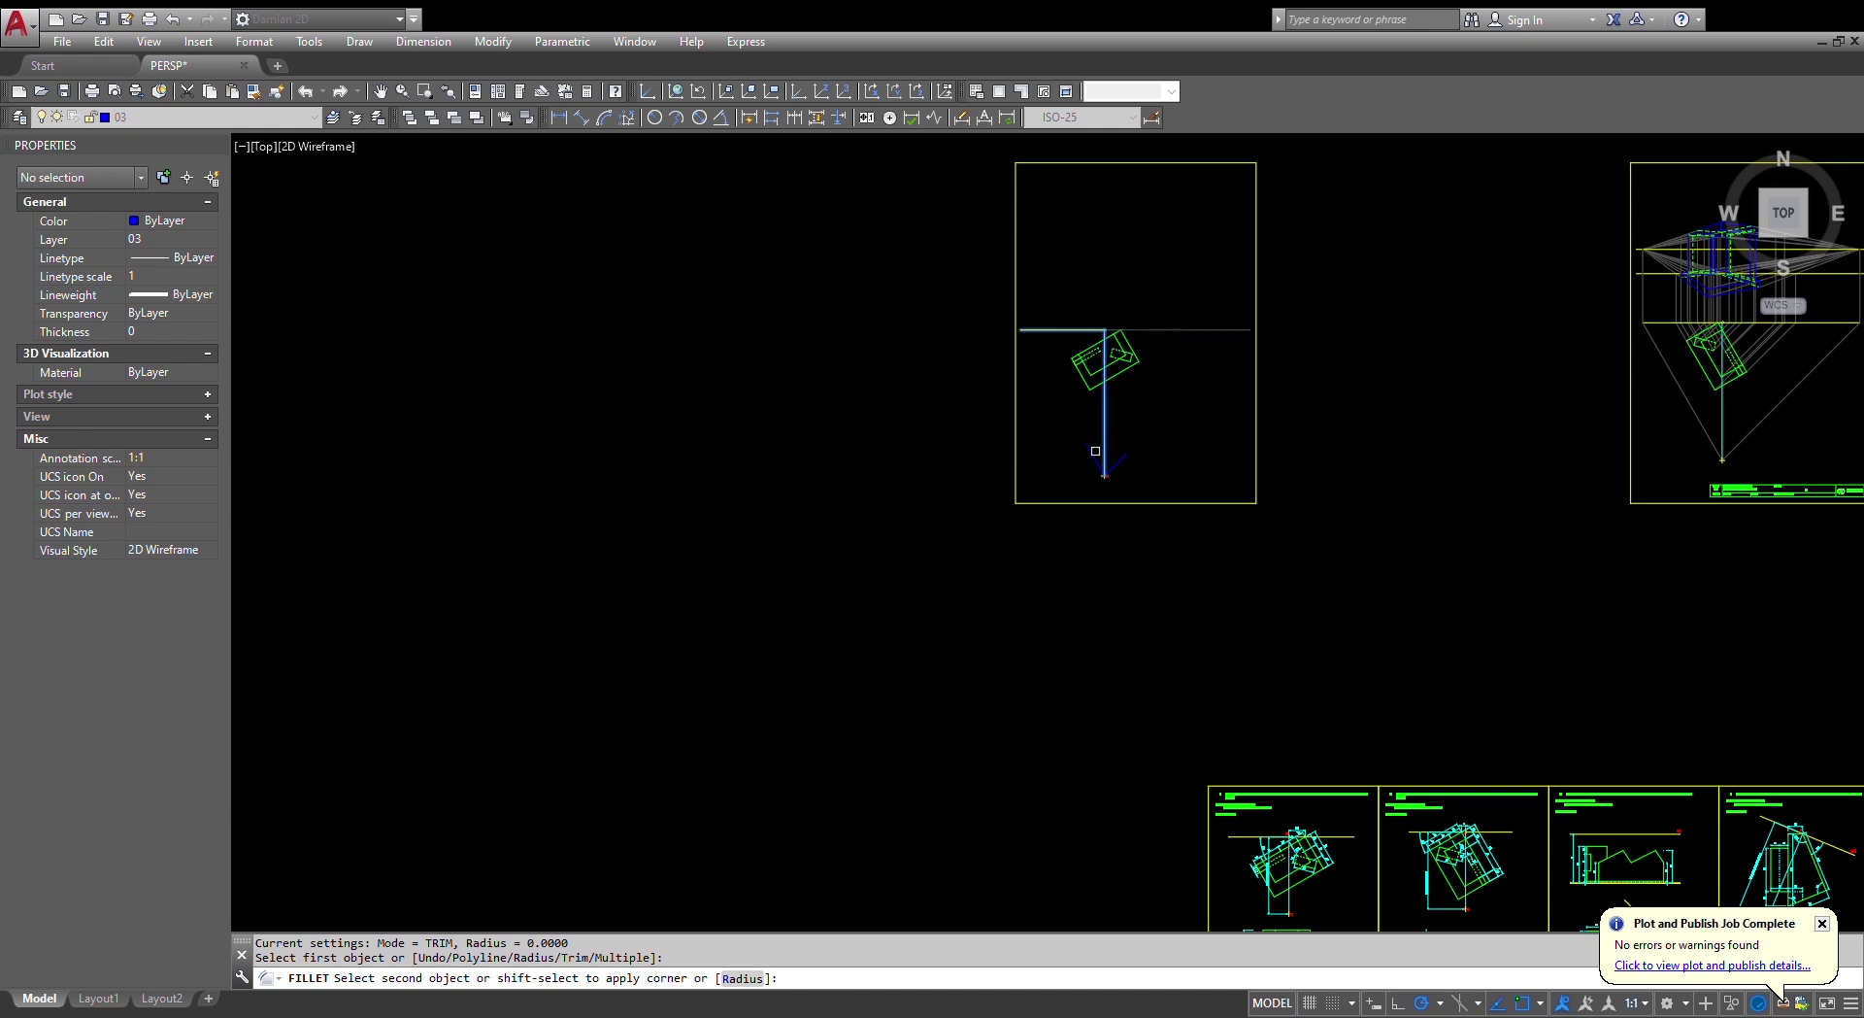
pyautogui.click(1095, 451)
pyautogui.press('Return')
pyautogui.click(1158, 327)
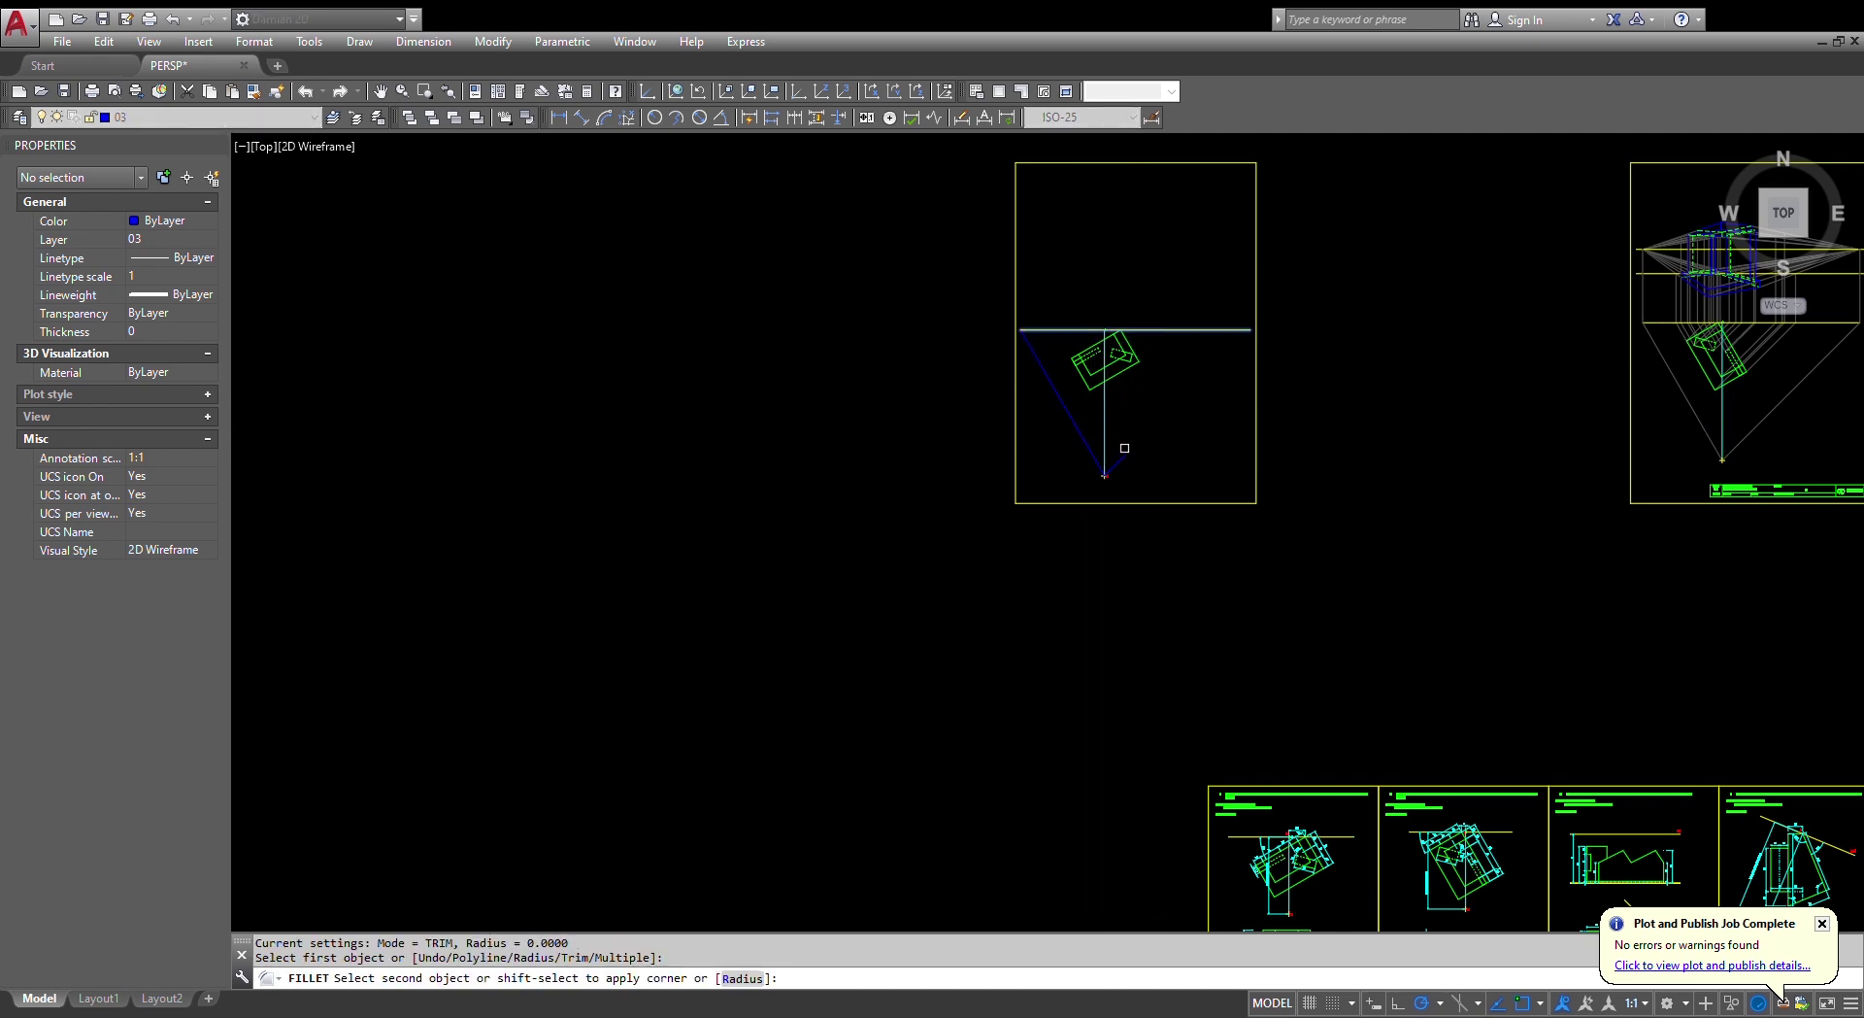
pyautogui.click(1118, 460)
pyautogui.press('Escape')
# - Put the two slanted lines on layer Lineas Aux. and make that layer current
pyautogui.click(1124, 454)
pyautogui.click(1084, 434)
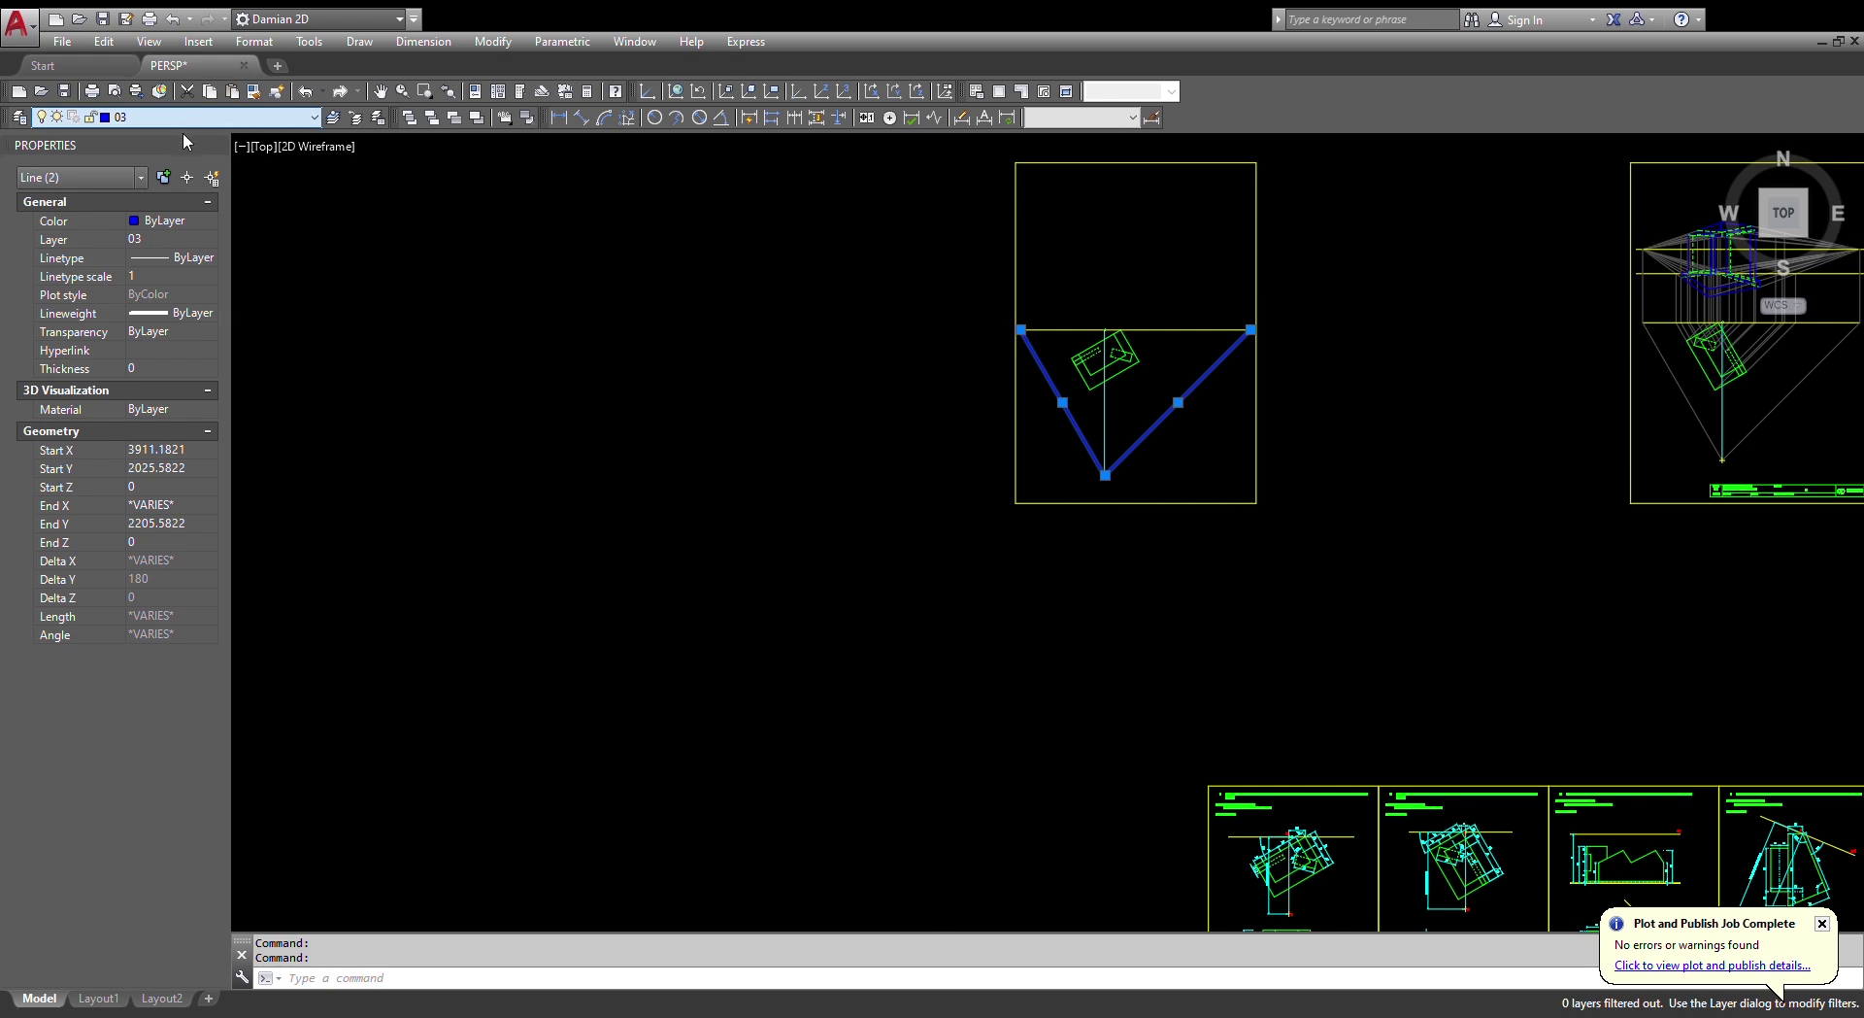
pyautogui.click(179, 256)
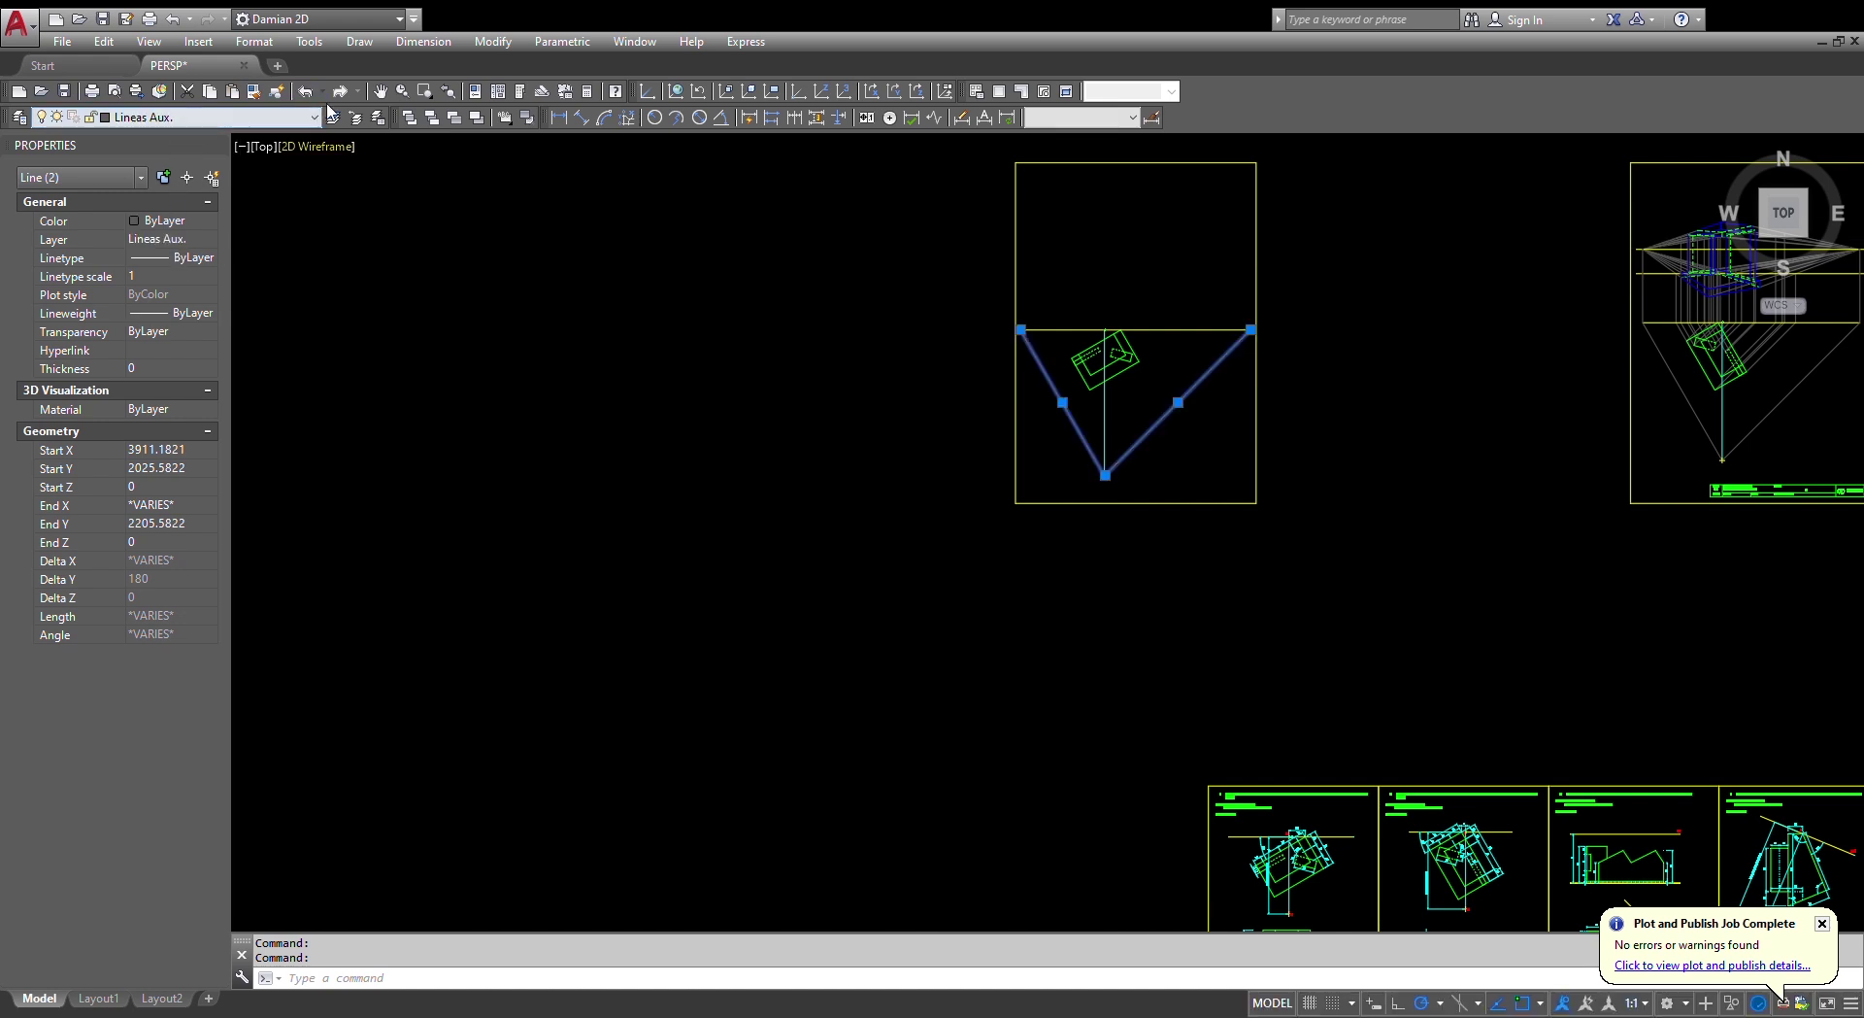
pyautogui.click(333, 118)
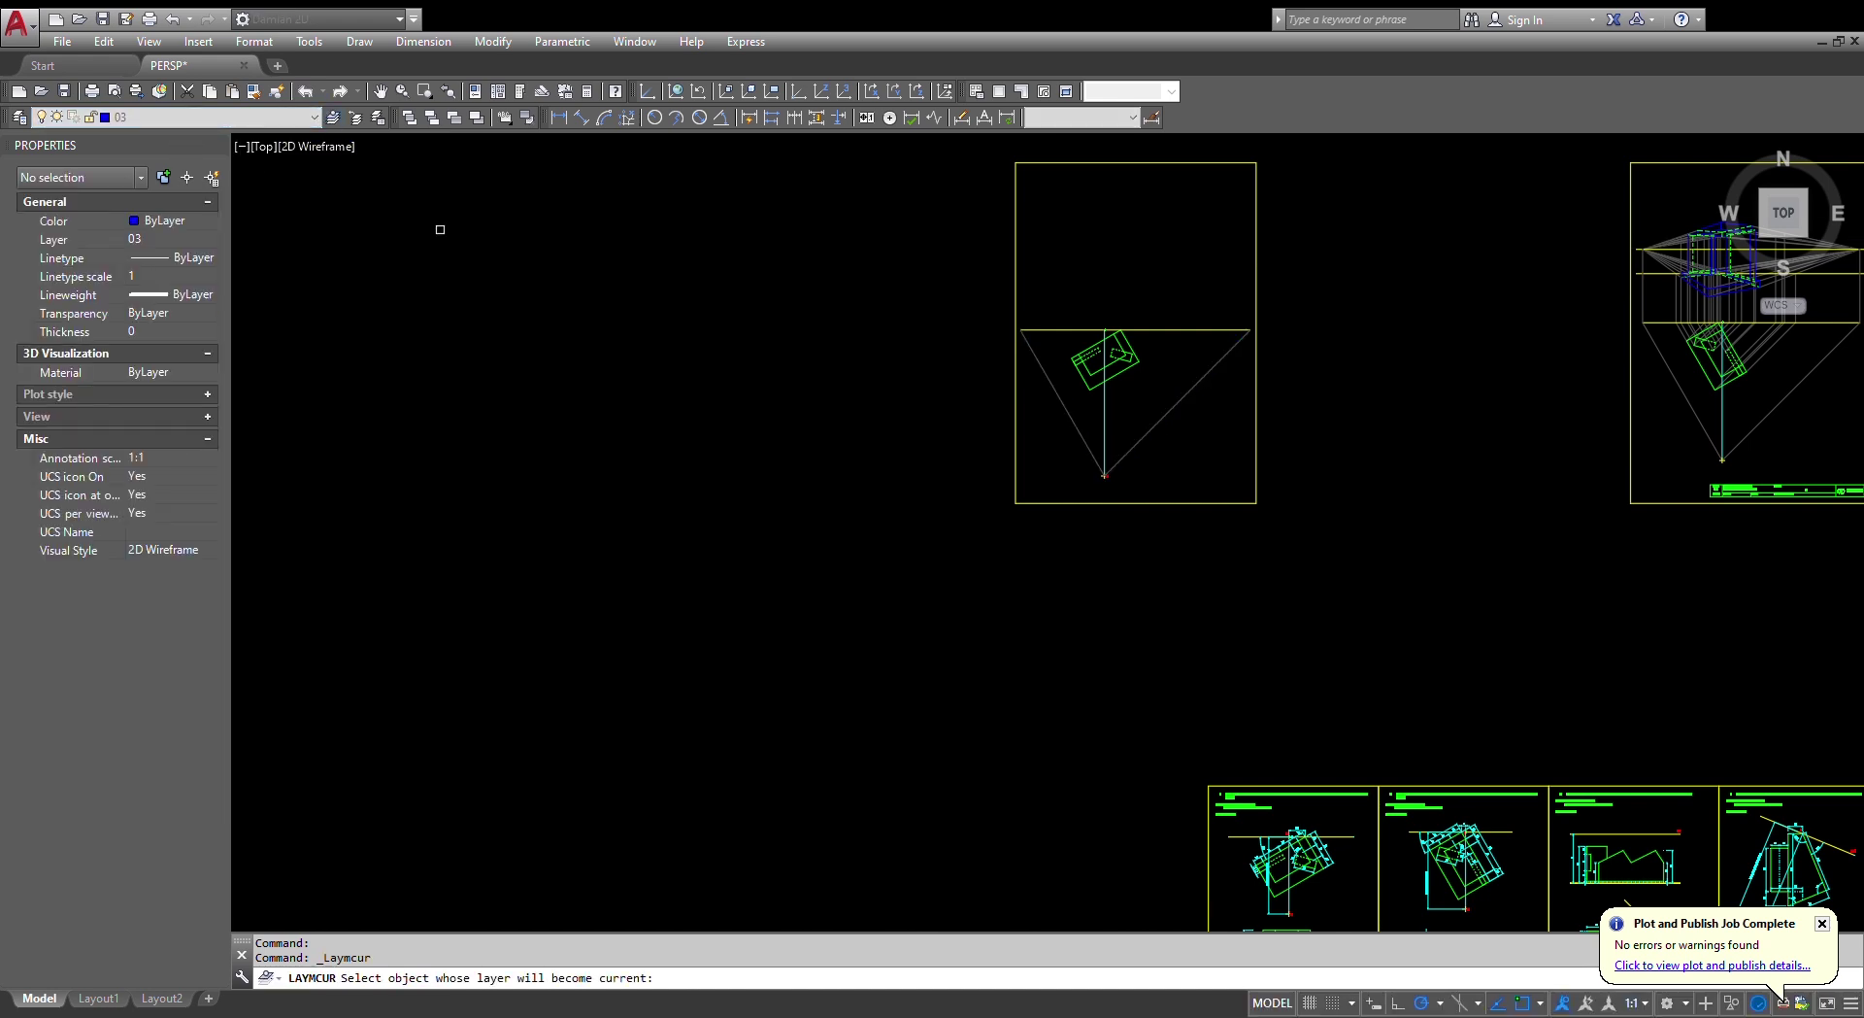
pyautogui.click(1075, 432)
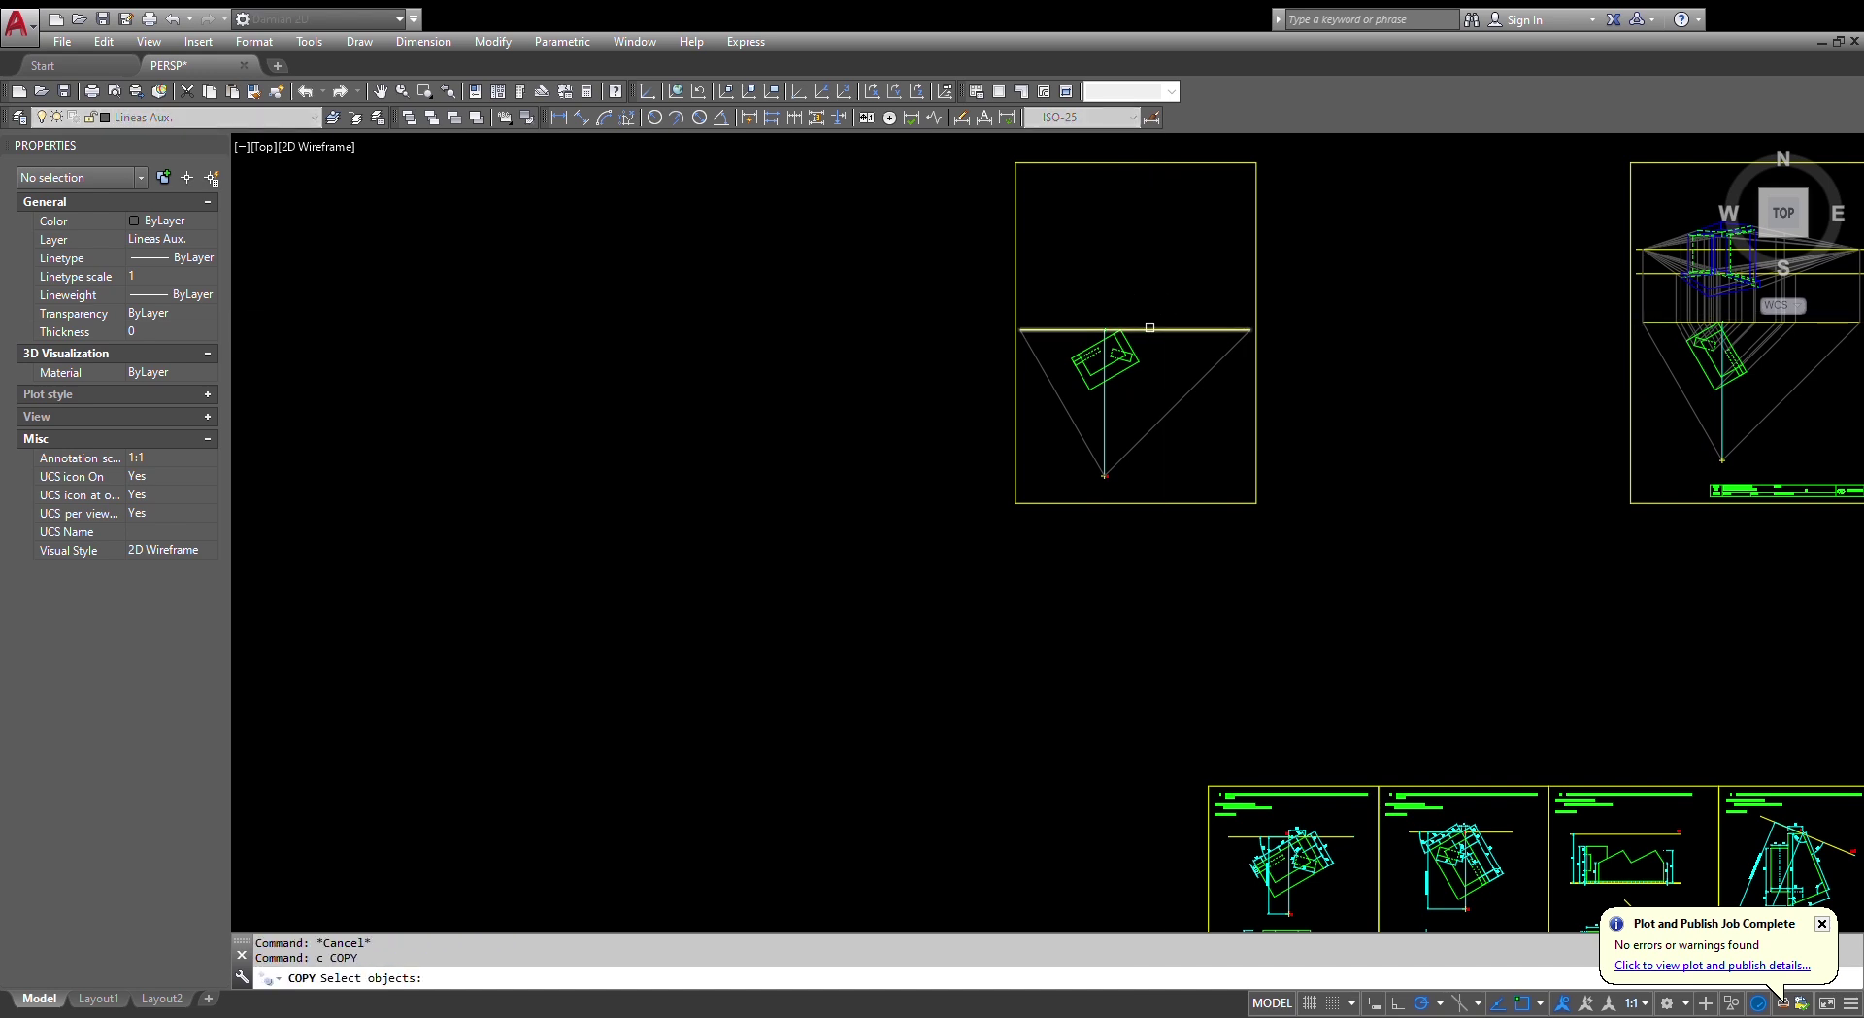
# - Copy the horizontal line straight up above the plan
pyautogui.press('Return')
pyautogui.click(1159, 297)
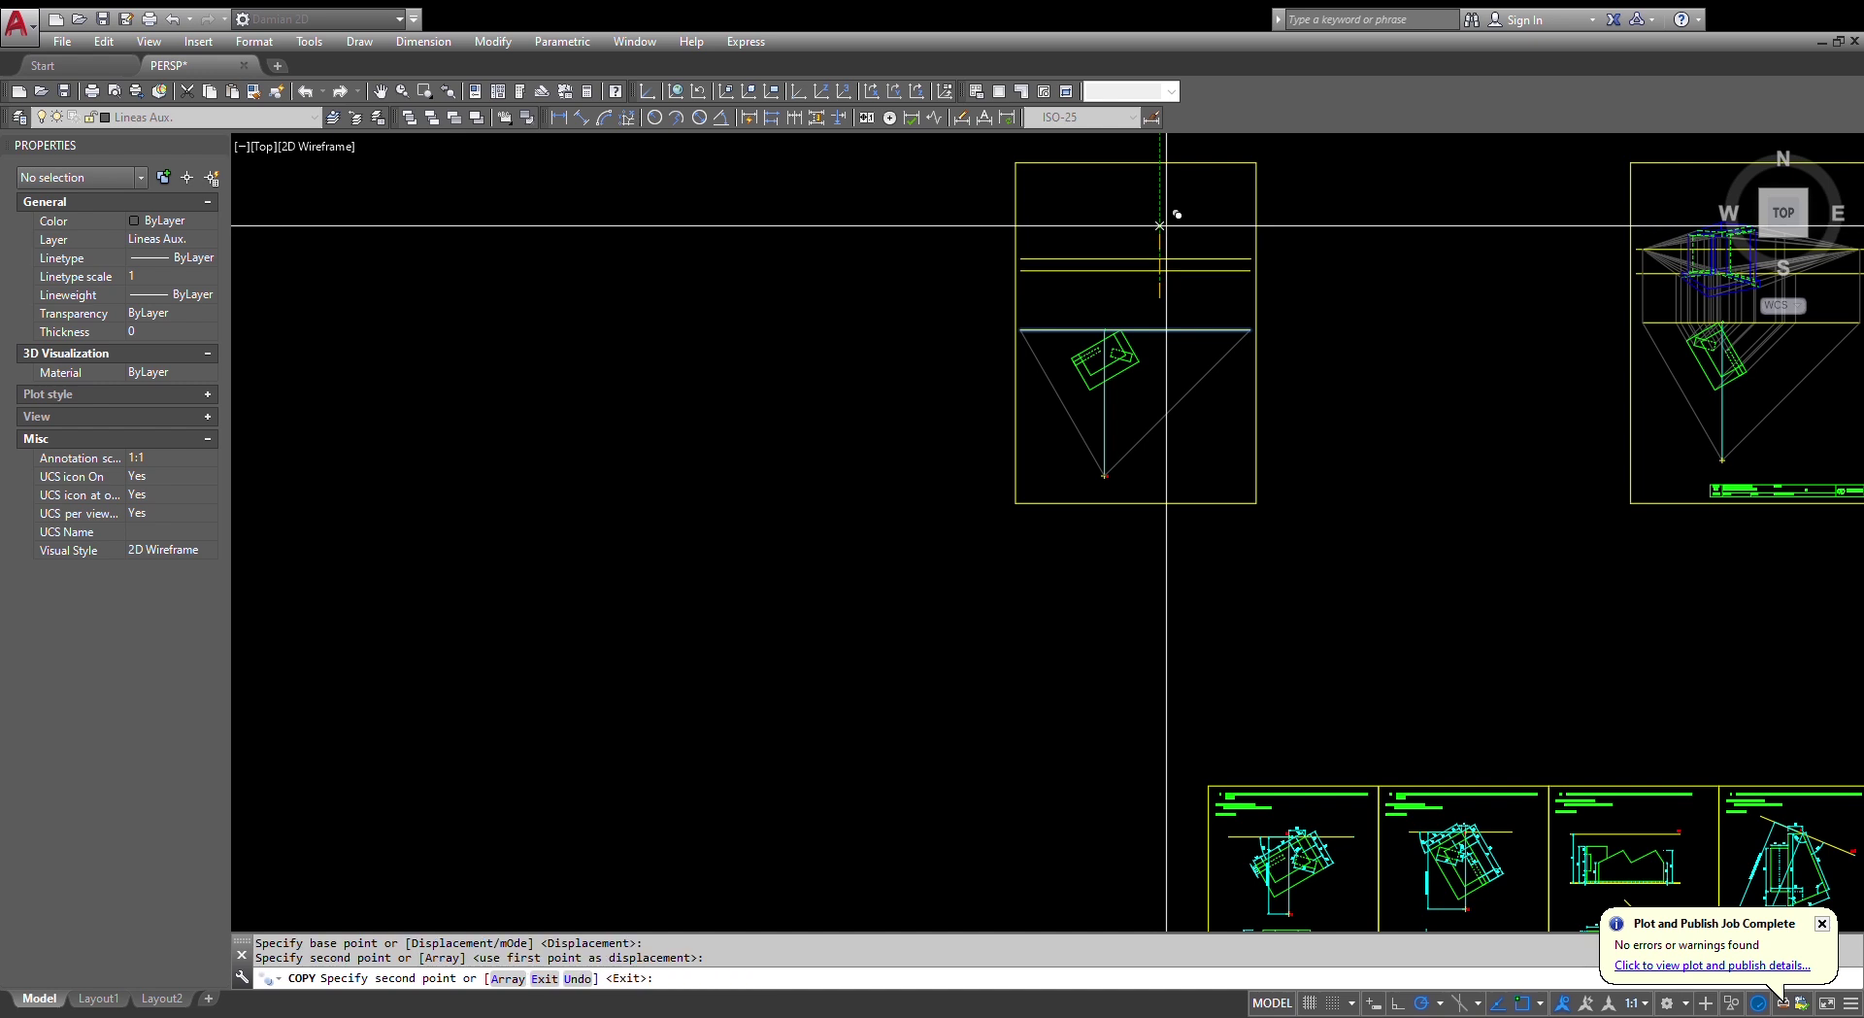
pyautogui.press('Escape')
# - Copy the new upper horizontal line further up to form the top line of the perspective setup
pyautogui.write('c COPY')
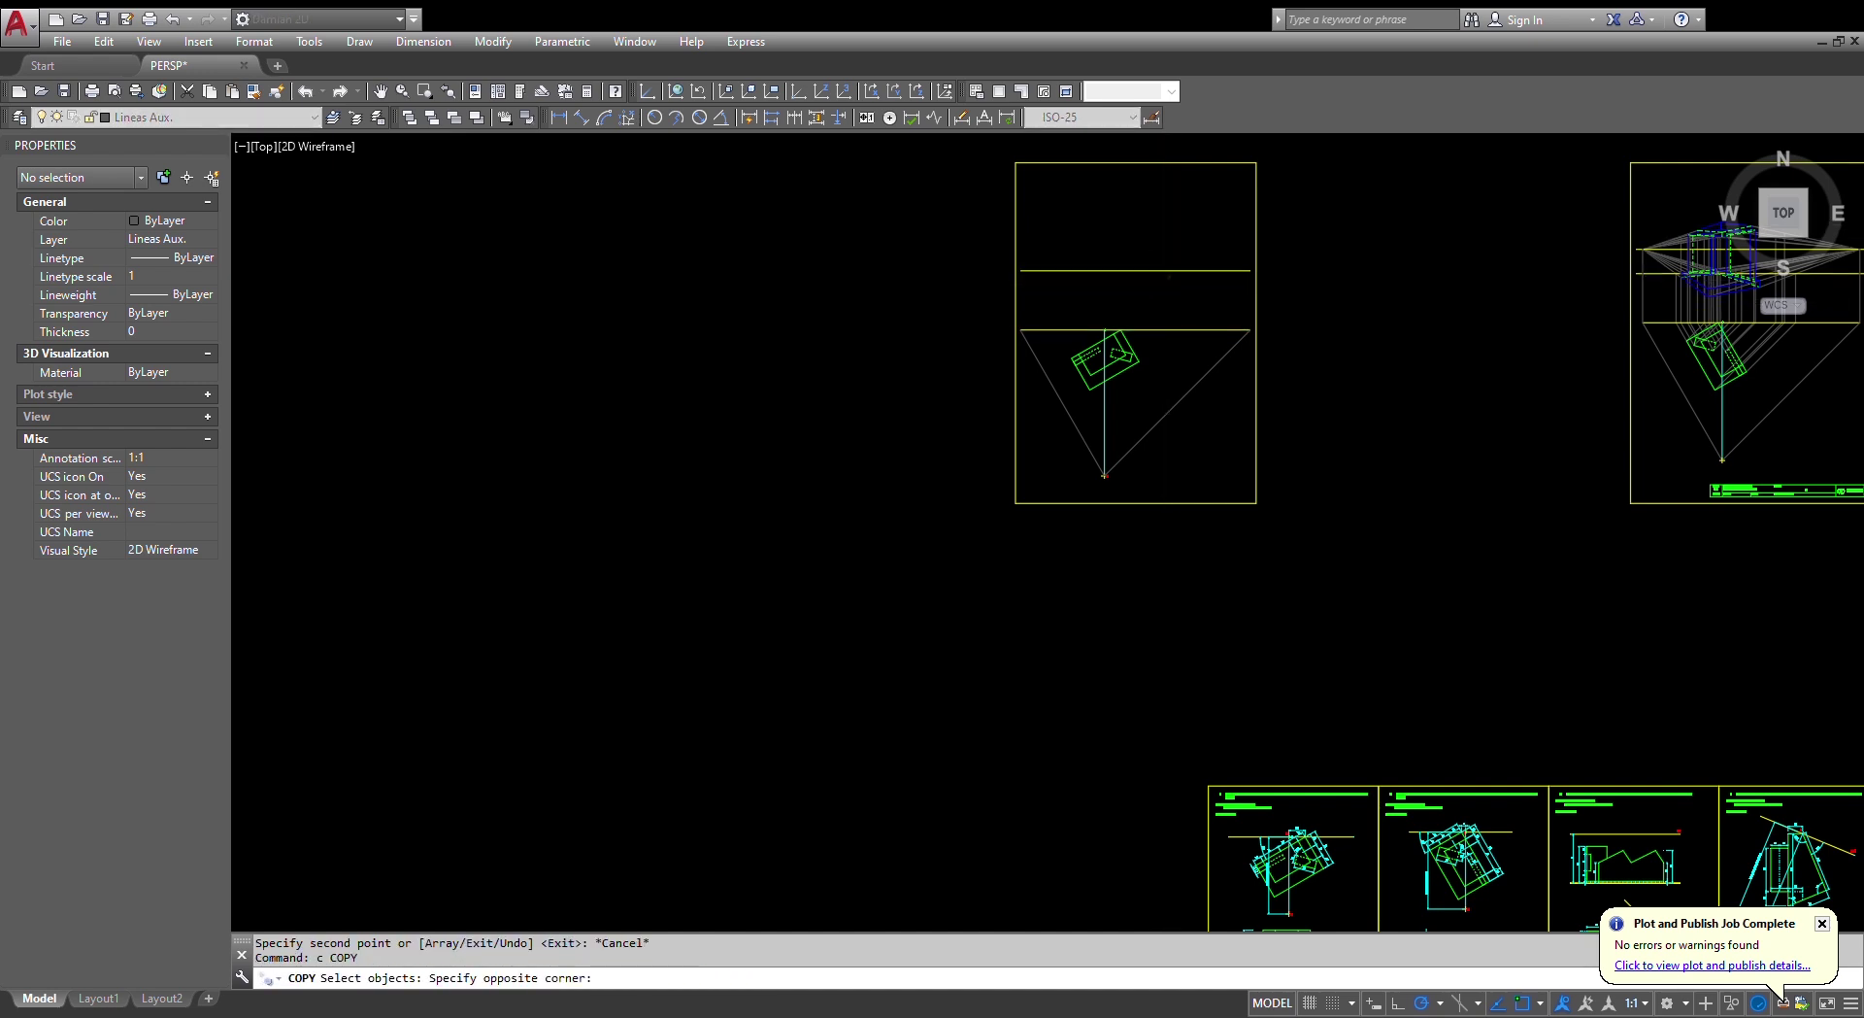
pyautogui.scroll(4, 1154, 248)
pyautogui.press('Return')
pyautogui.click(1153, 238)
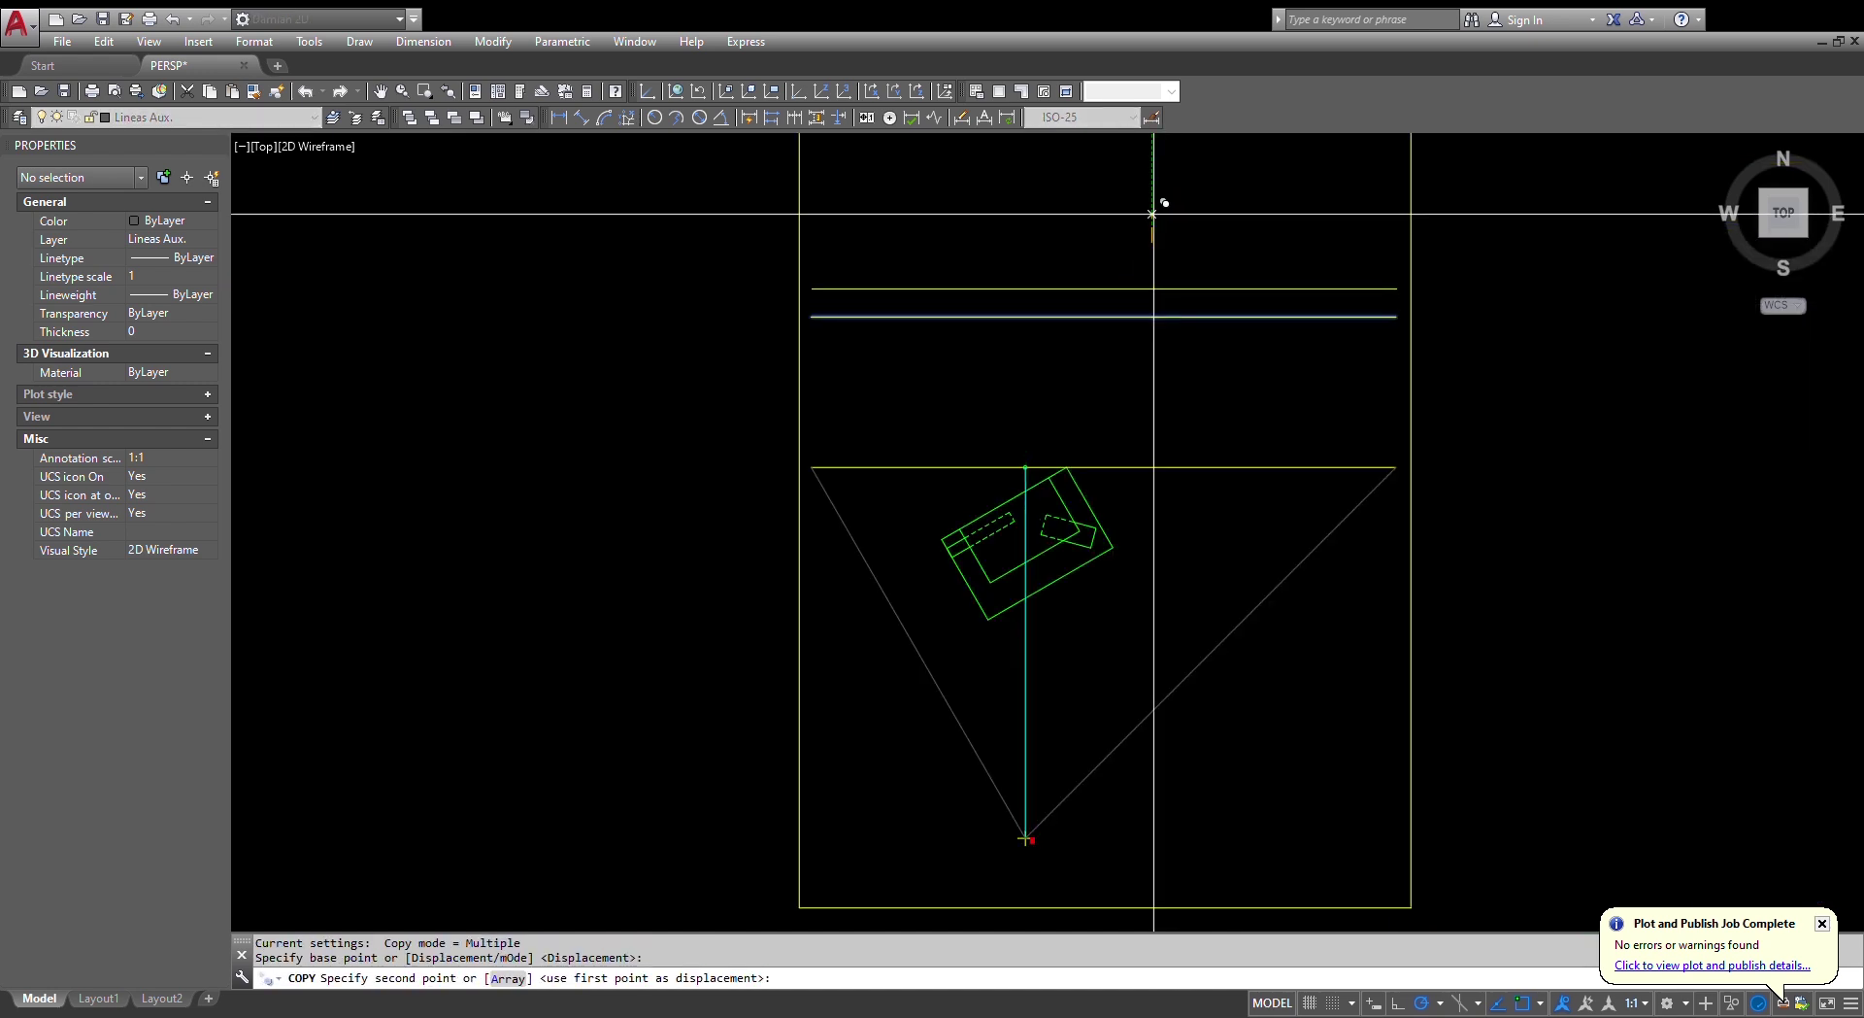
pyautogui.press('Return')
pyautogui.scroll(-5, 1151, 213)
pyautogui.press('Escape')
pyautogui.press('Escape')
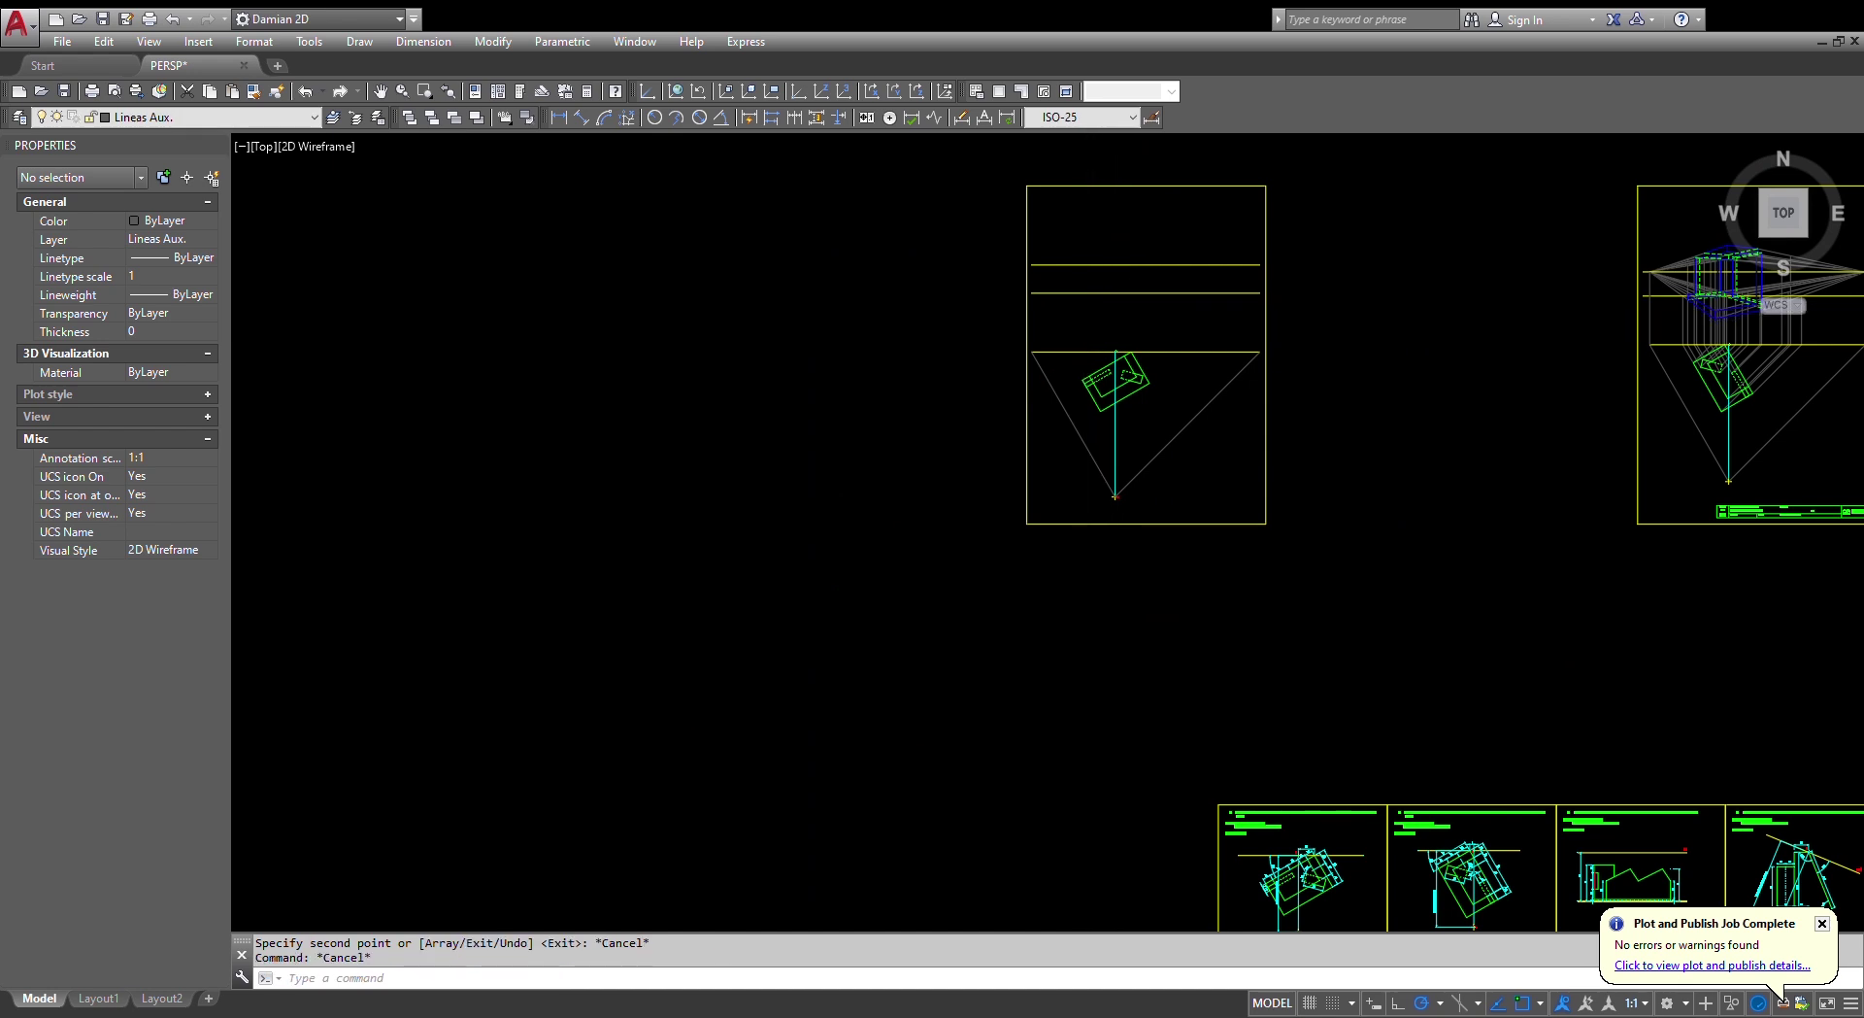
# - Draw vertical lines from both ends of the lowest horizontal line up to the ends of the top horizontal line
pyautogui.write('l')
pyautogui.press('Return')
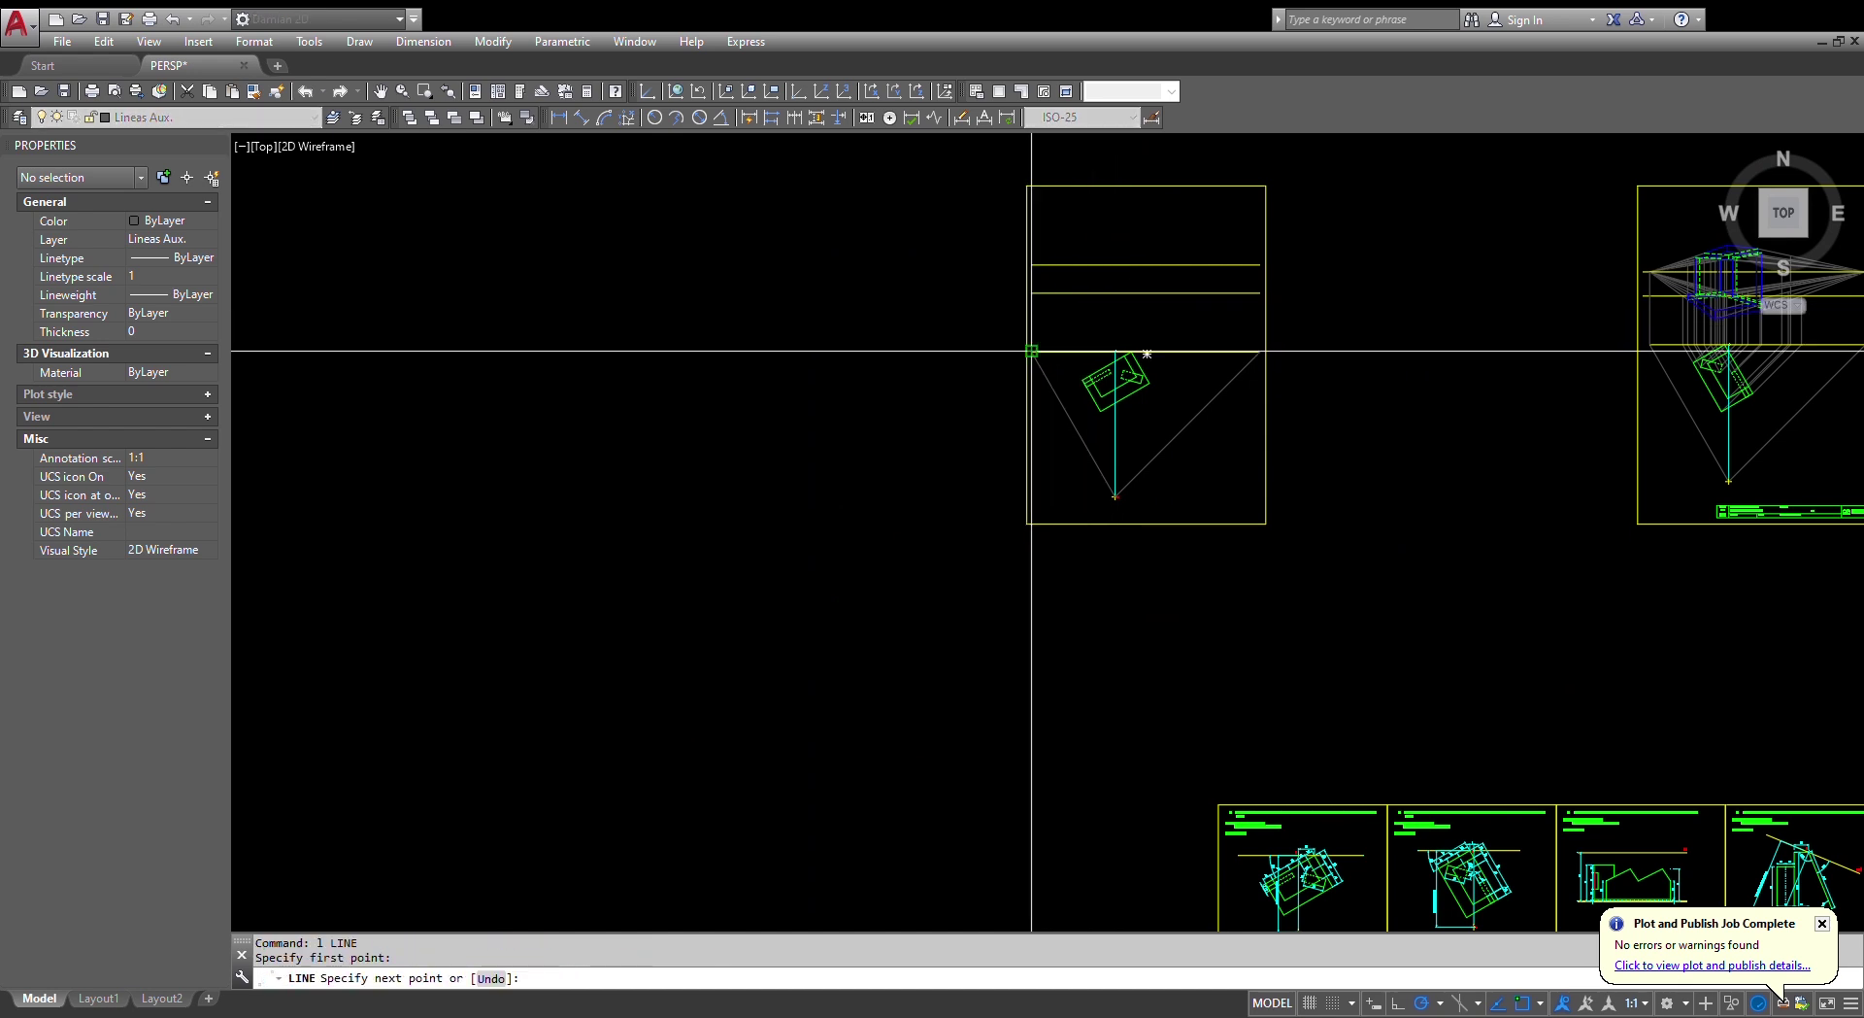
pyautogui.press('Escape')
pyautogui.press('Return')
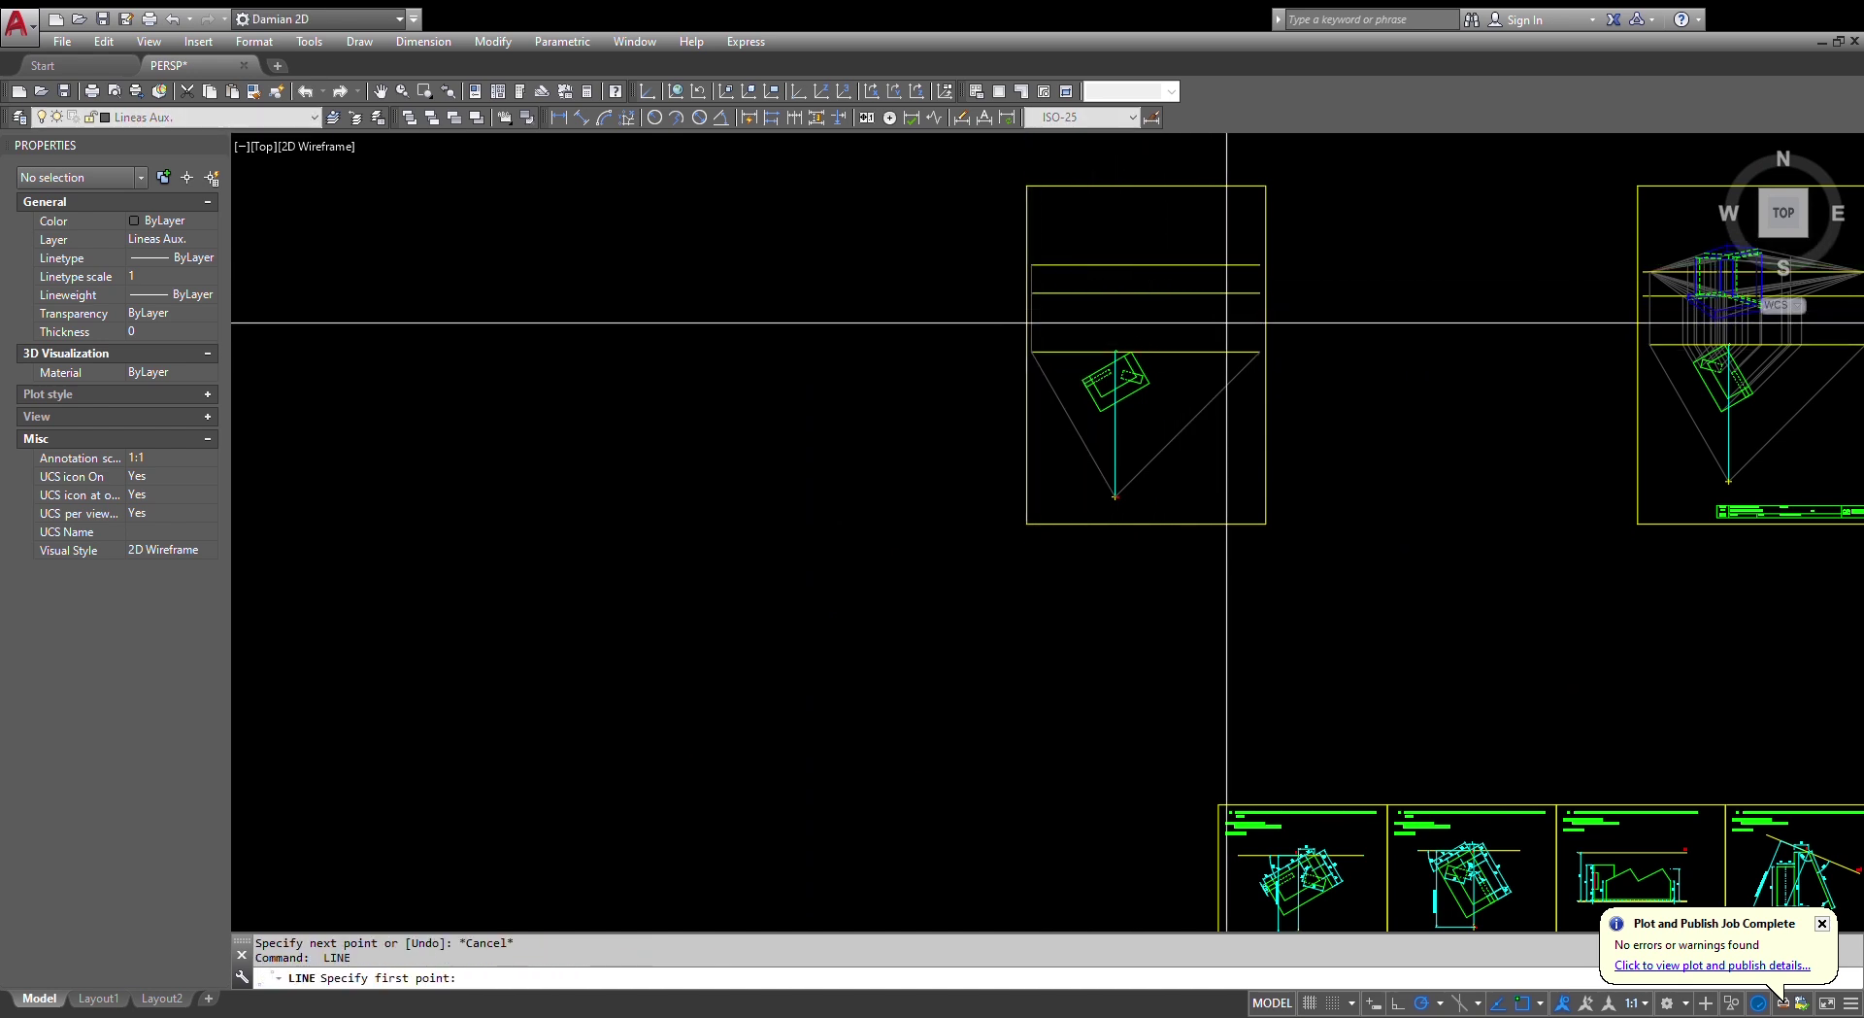
pyautogui.click(1259, 350)
pyautogui.click(1260, 265)
pyautogui.press('Escape')
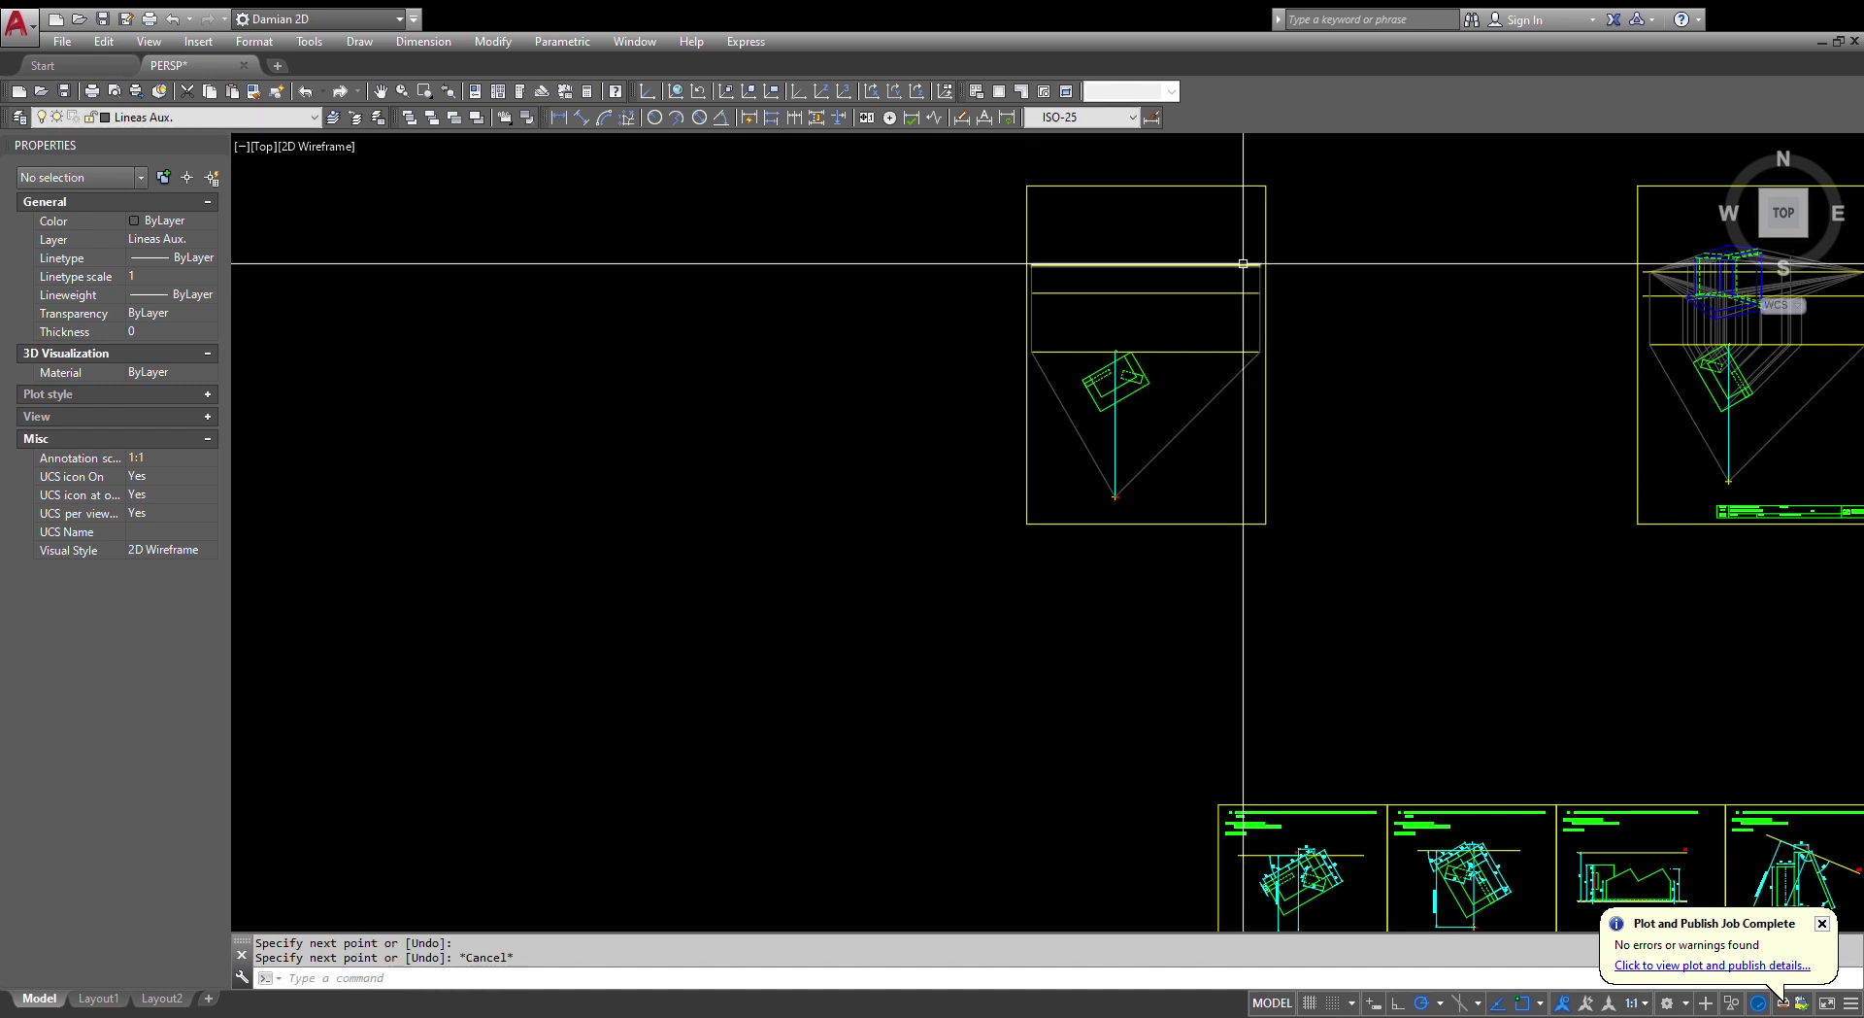
pyautogui.scroll(4, 1243, 263)
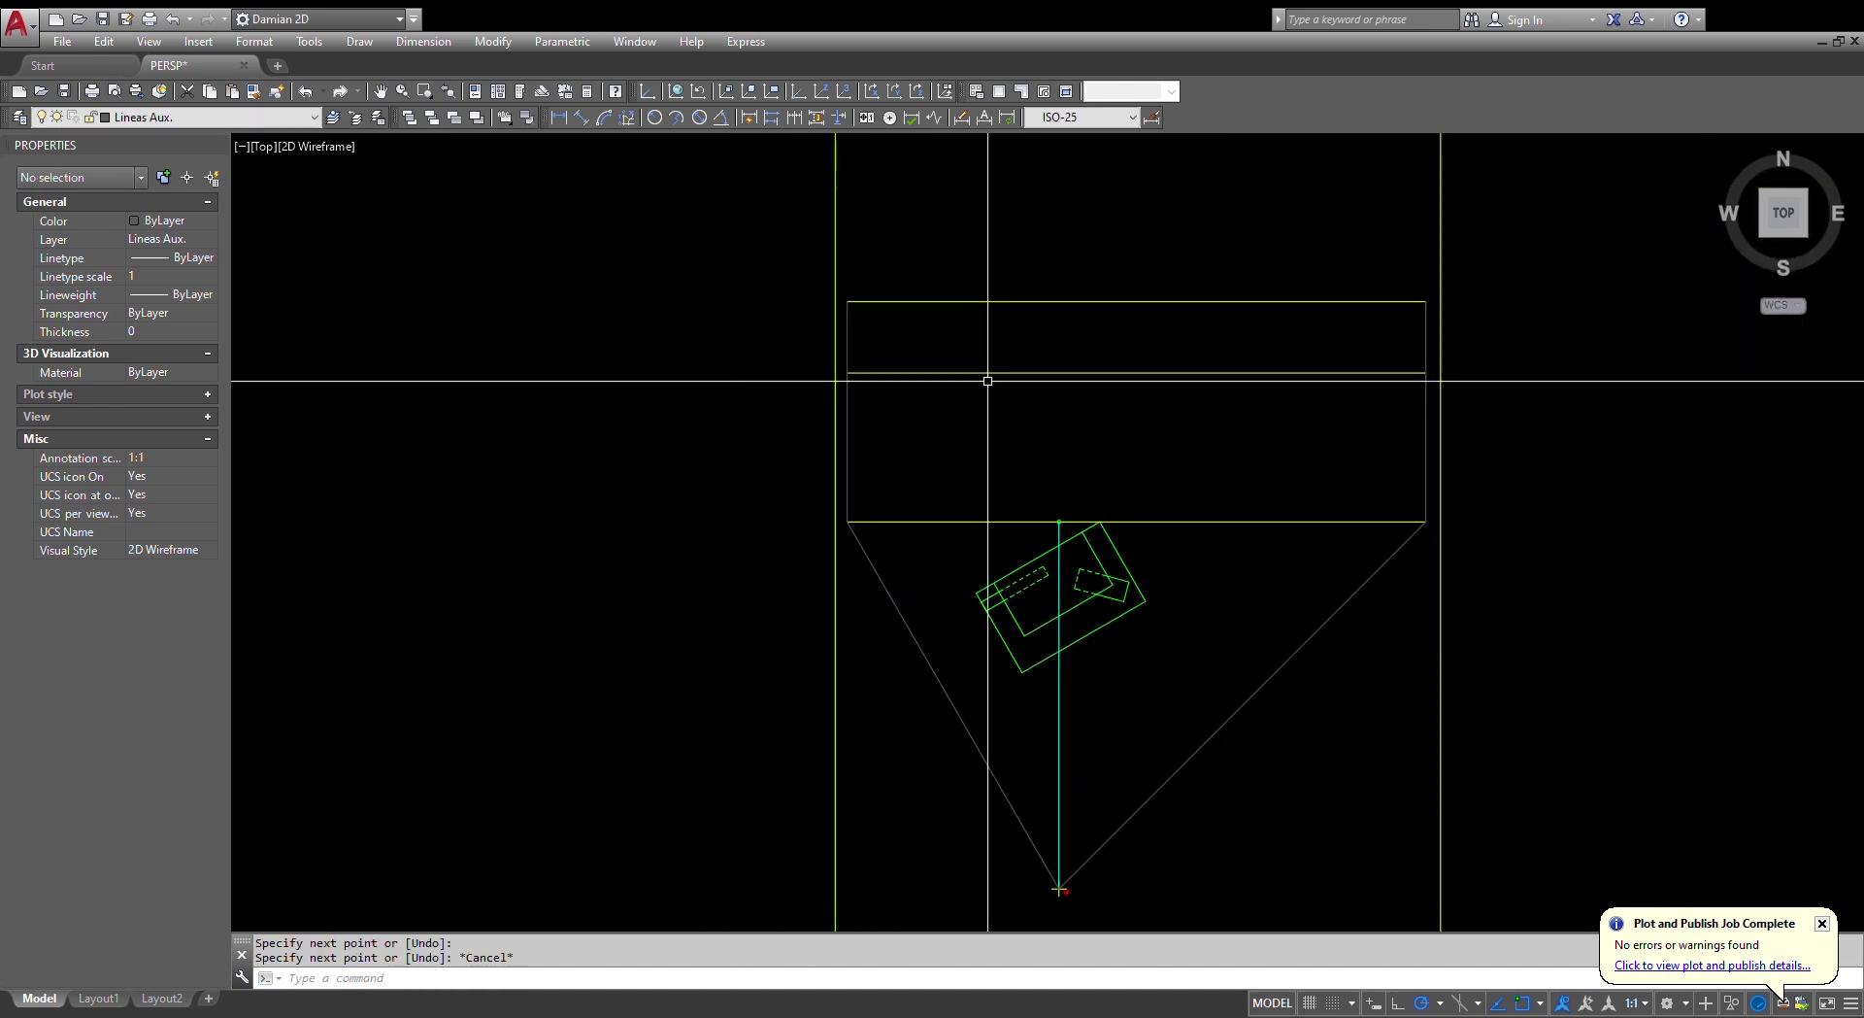
pyautogui.moveTo(1120, 532); pyautogui.dragTo(1063, 534, button='middle')
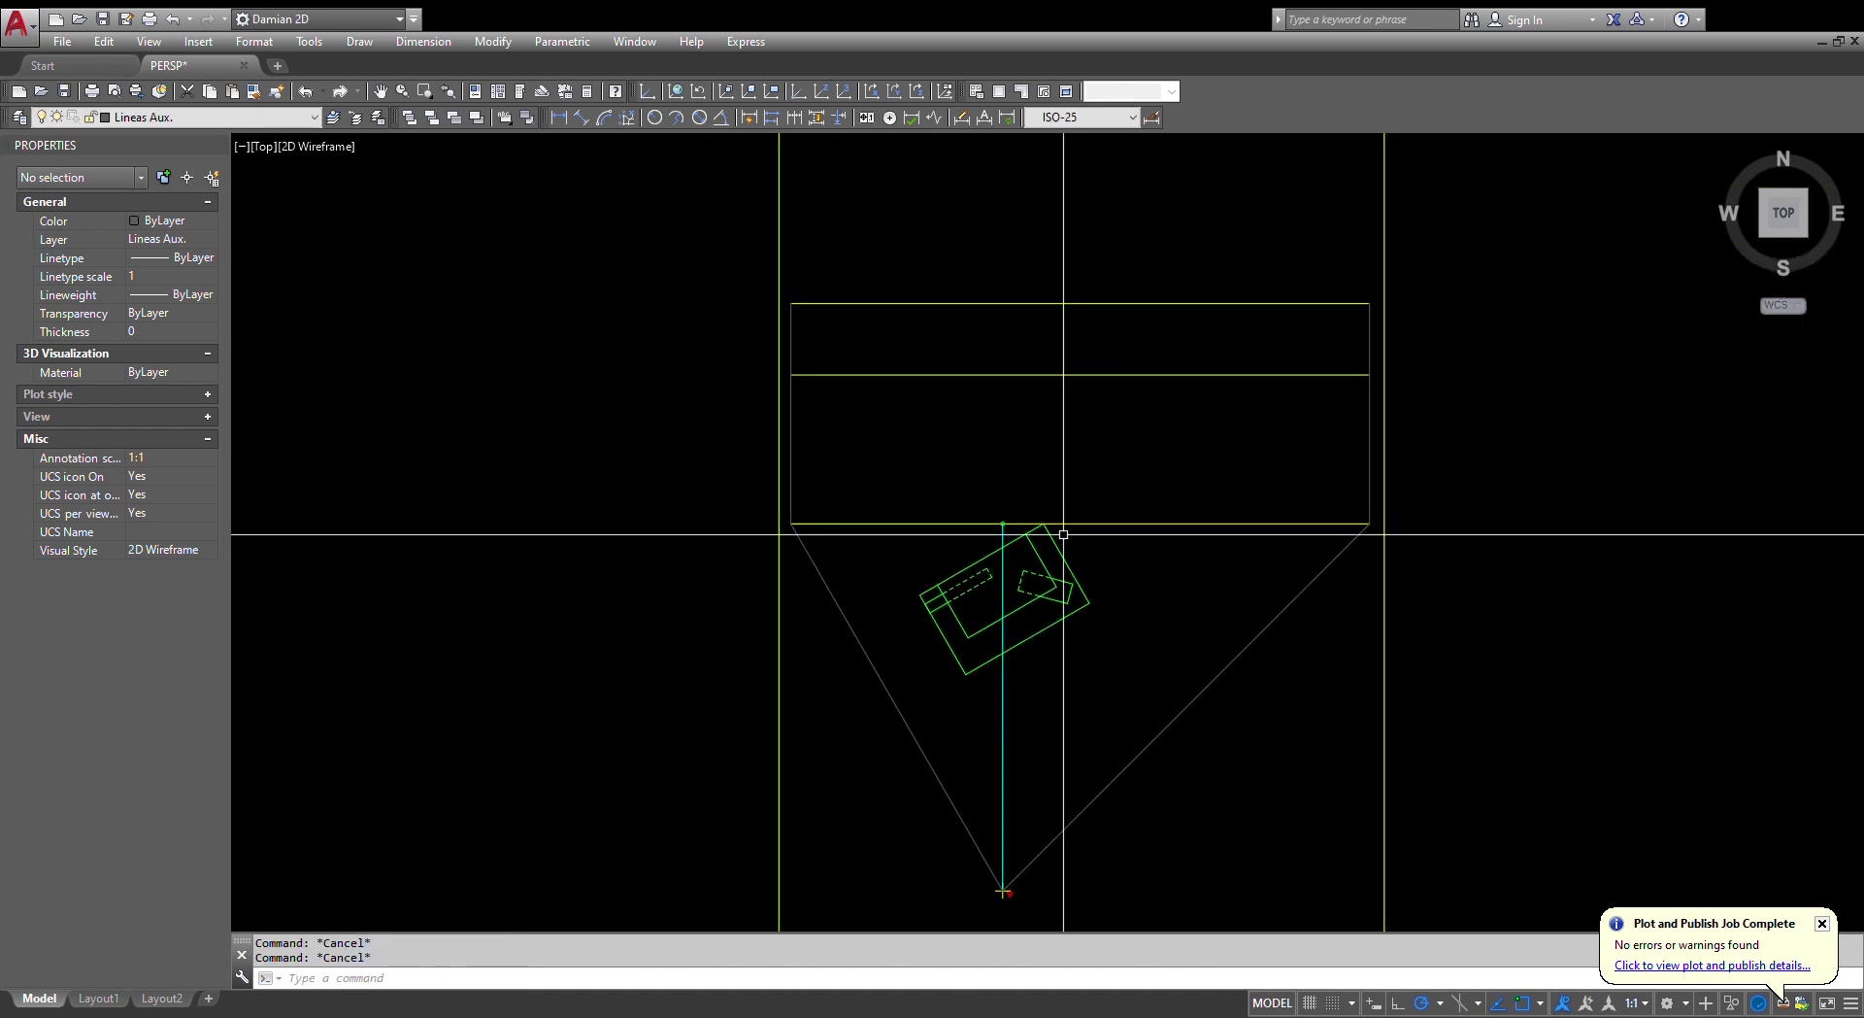
pyautogui.write('l')
pyautogui.press('Return')
pyautogui.click(966, 672)
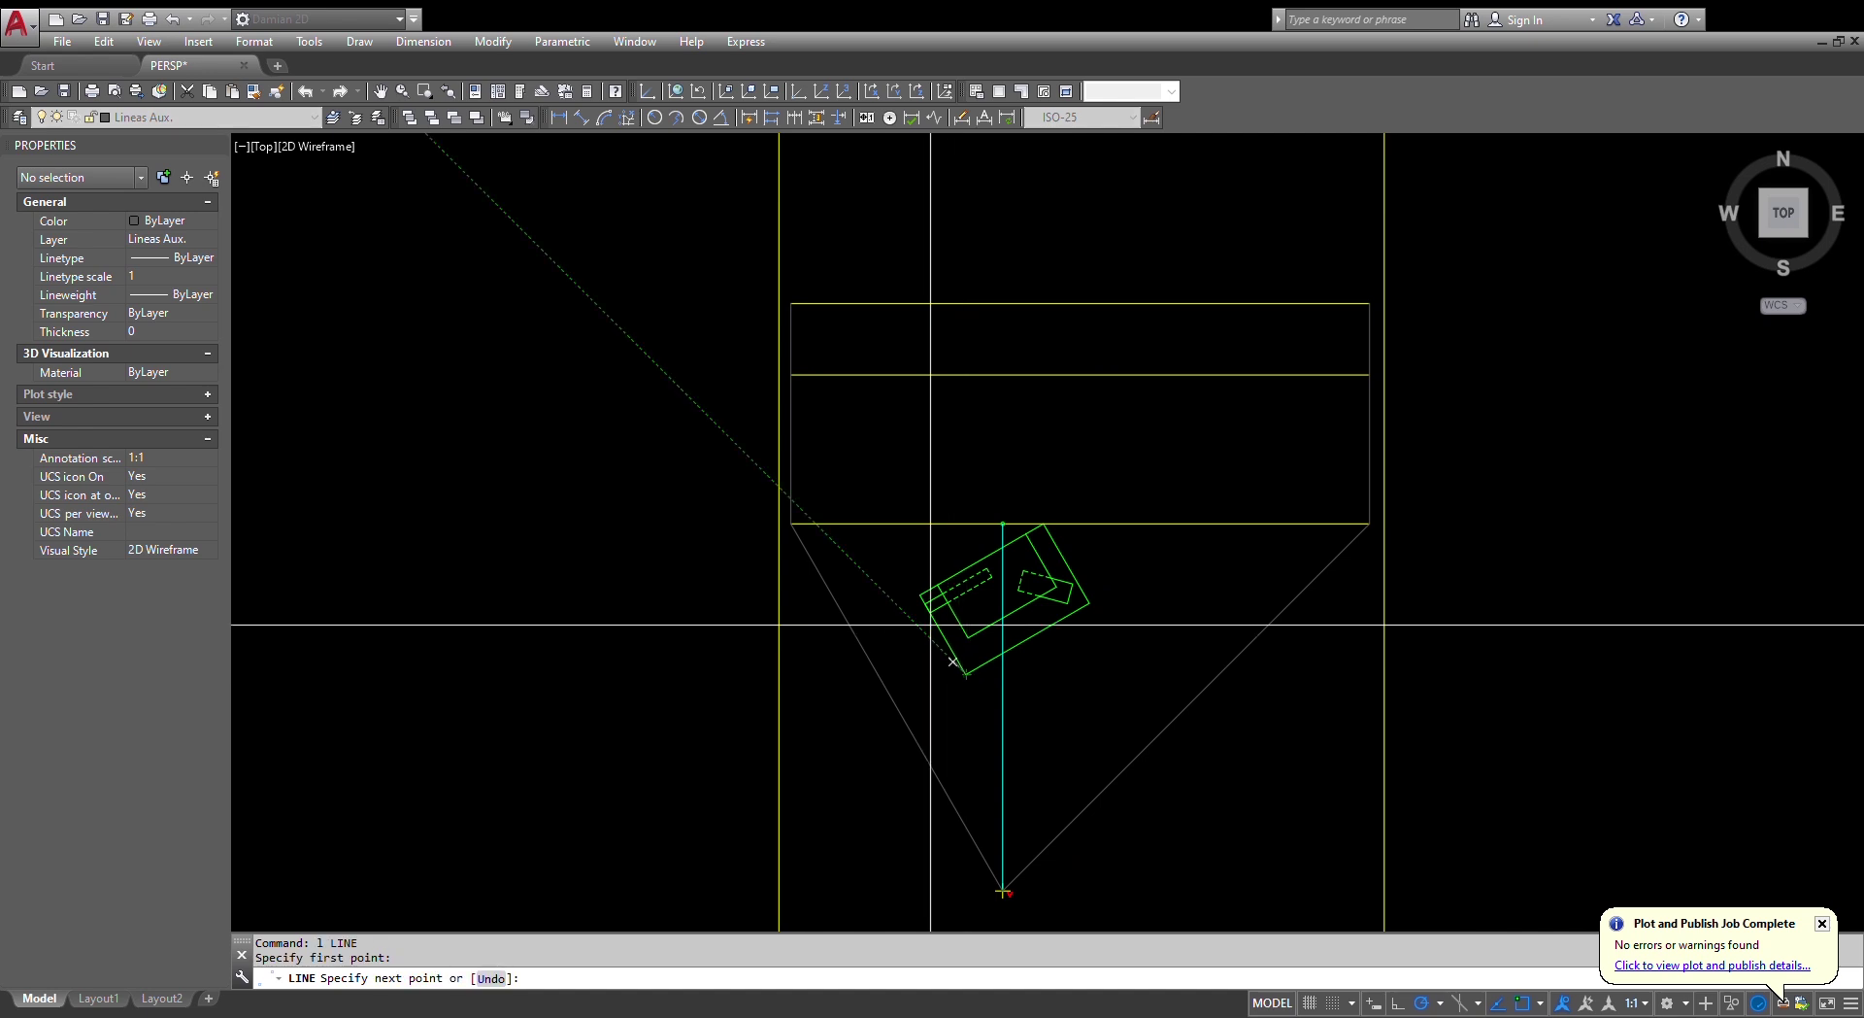
pyautogui.press('Escape')
pyautogui.press('Escape')
# - Draw a line from the green plan's left corner to the lowest horizontal line, parallel to the left ray from V'
pyautogui.write('l')
pyautogui.press('Return')
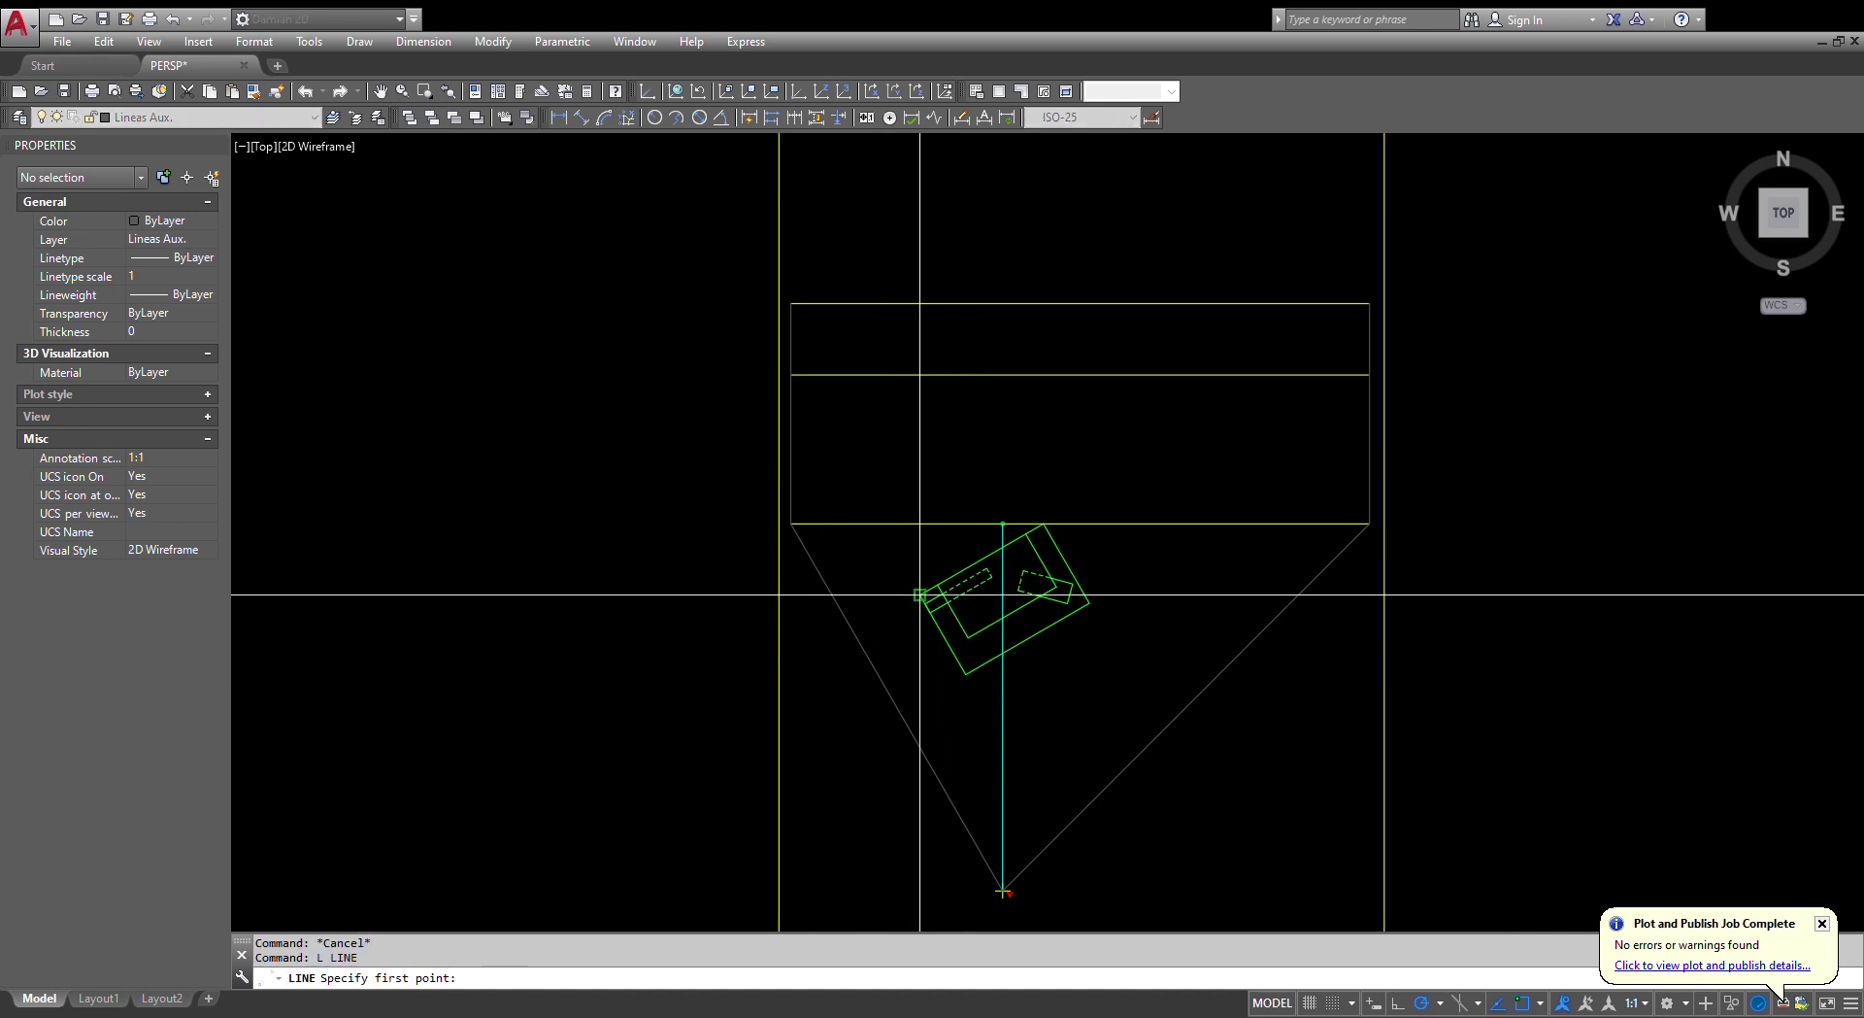
pyautogui.click(921, 594)
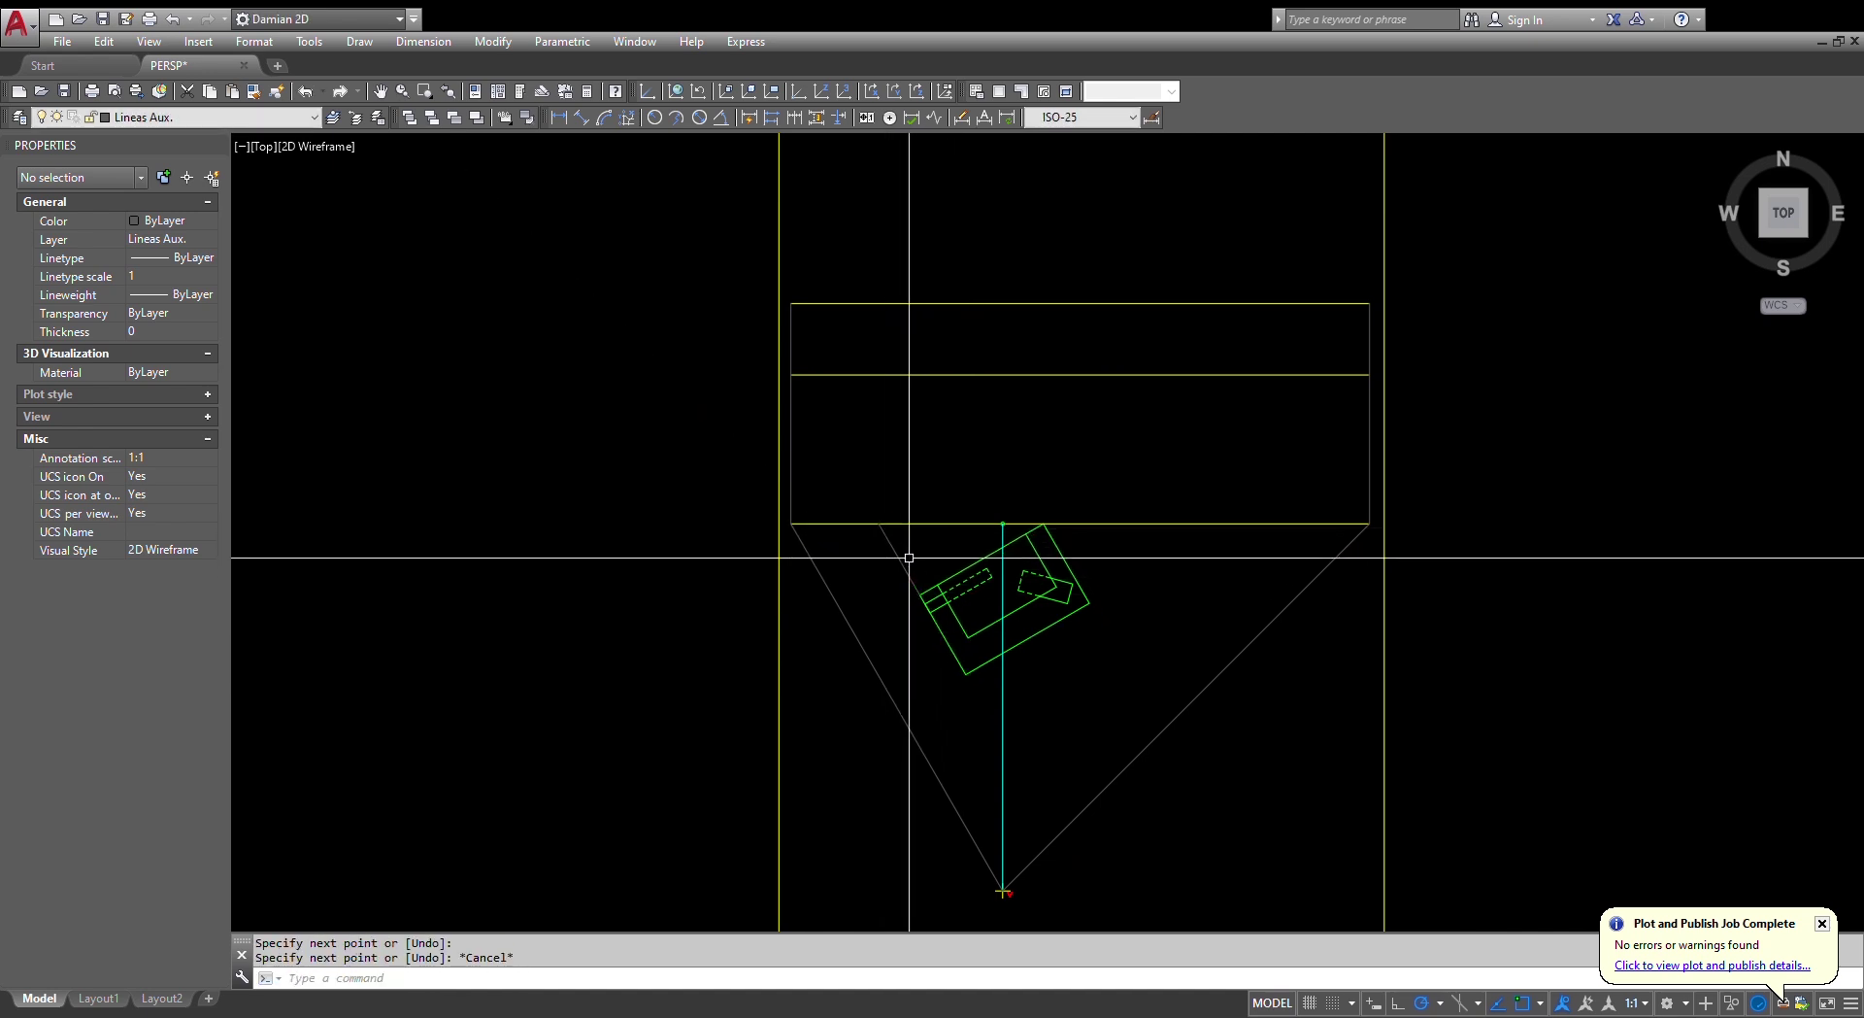
pyautogui.scroll(2, 926, 559)
pyautogui.press('Escape')
# - Draw a line from the plan's left corner to the lowest horizontal line parallel to the right ray, and continue it vertically to the middle line
pyautogui.press('Return')
pyautogui.click(916, 618)
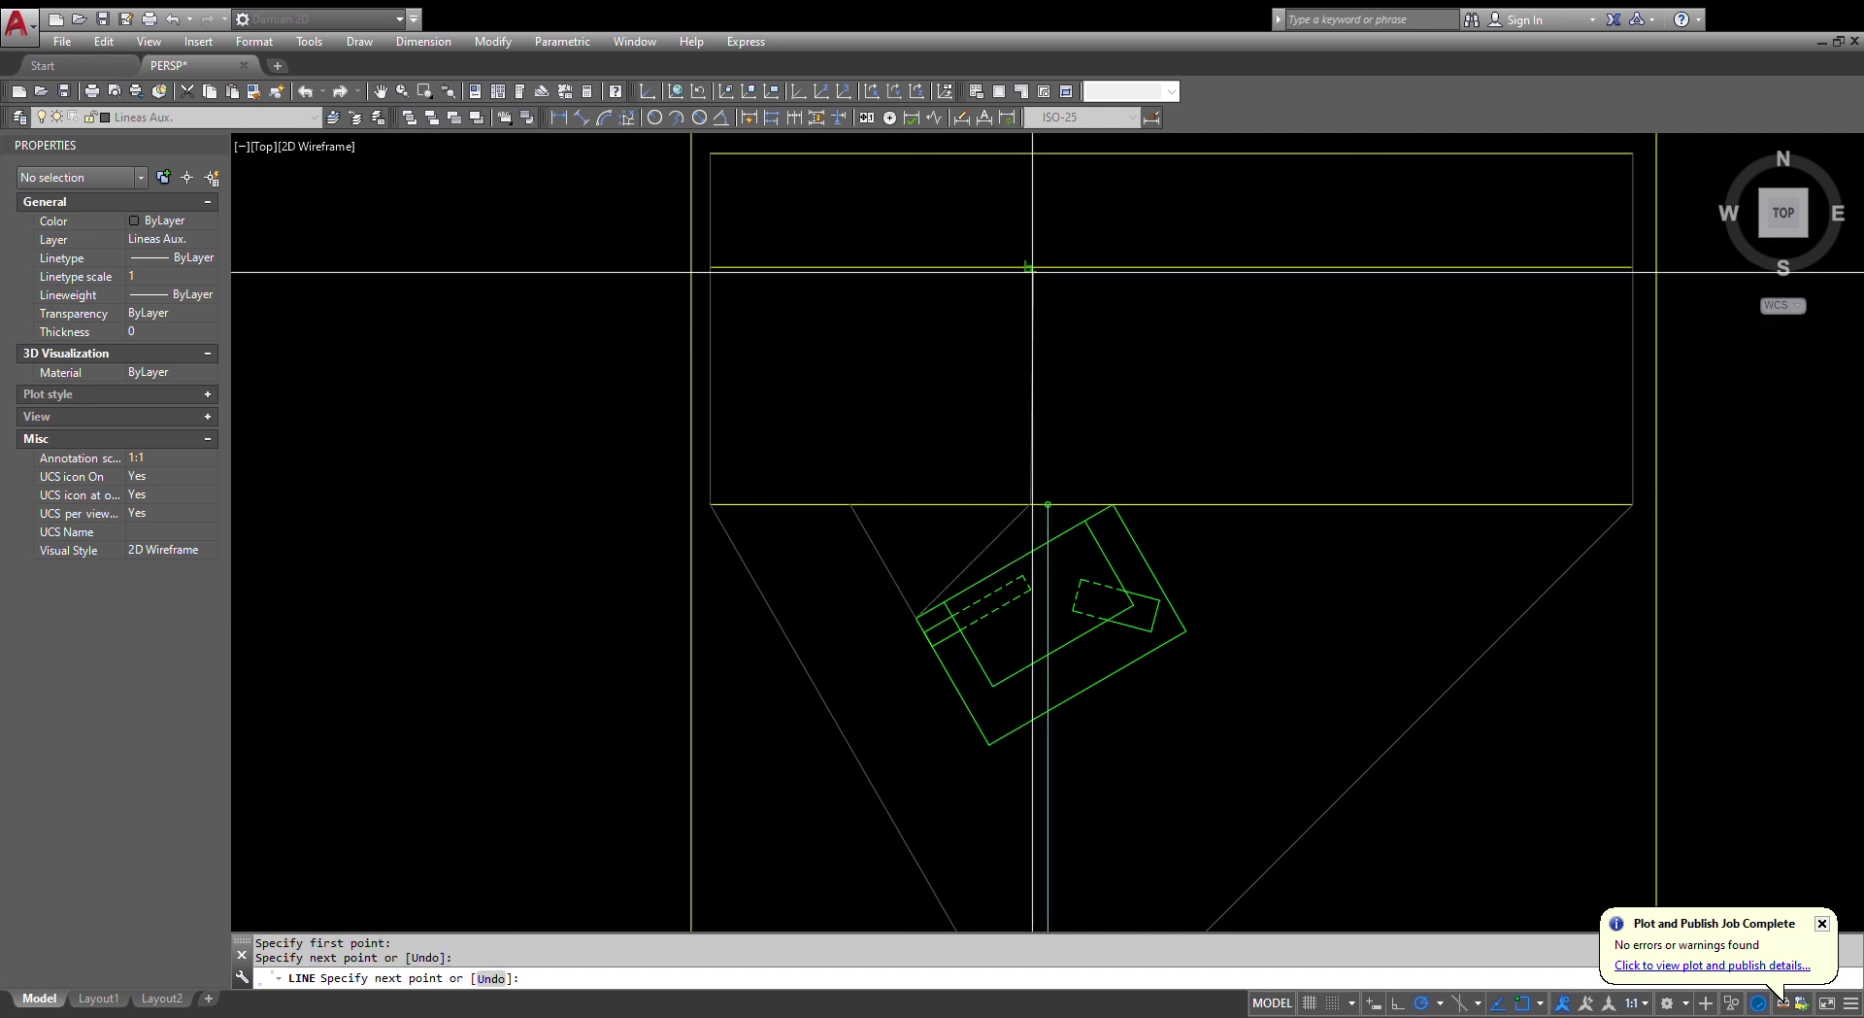
pyautogui.click(1030, 266)
pyautogui.press('Return')
# - Draw a line from the left projection's foot vertically to the middle horizontal line, and continue it to the top line's left end
pyautogui.press('Return')
pyautogui.click(850, 504)
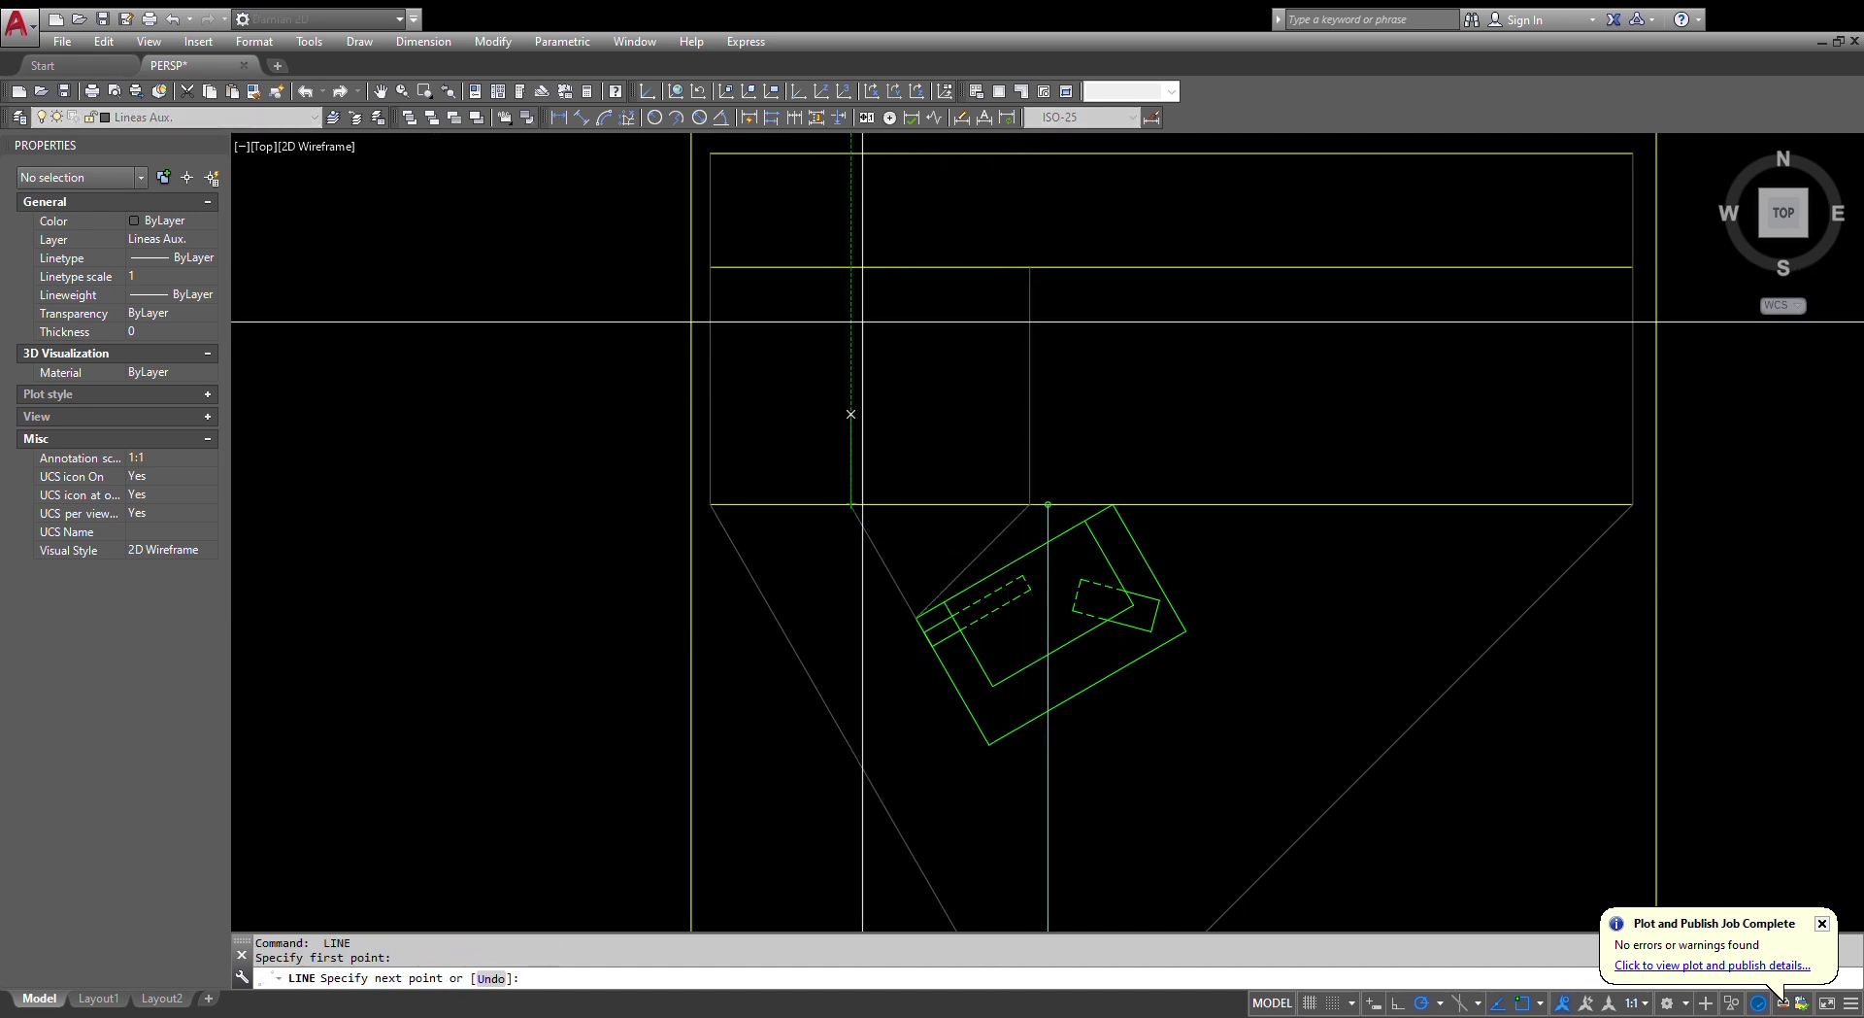
pyautogui.click(851, 266)
pyautogui.moveTo(851, 266); pyautogui.dragTo(852, 356, button='middle')
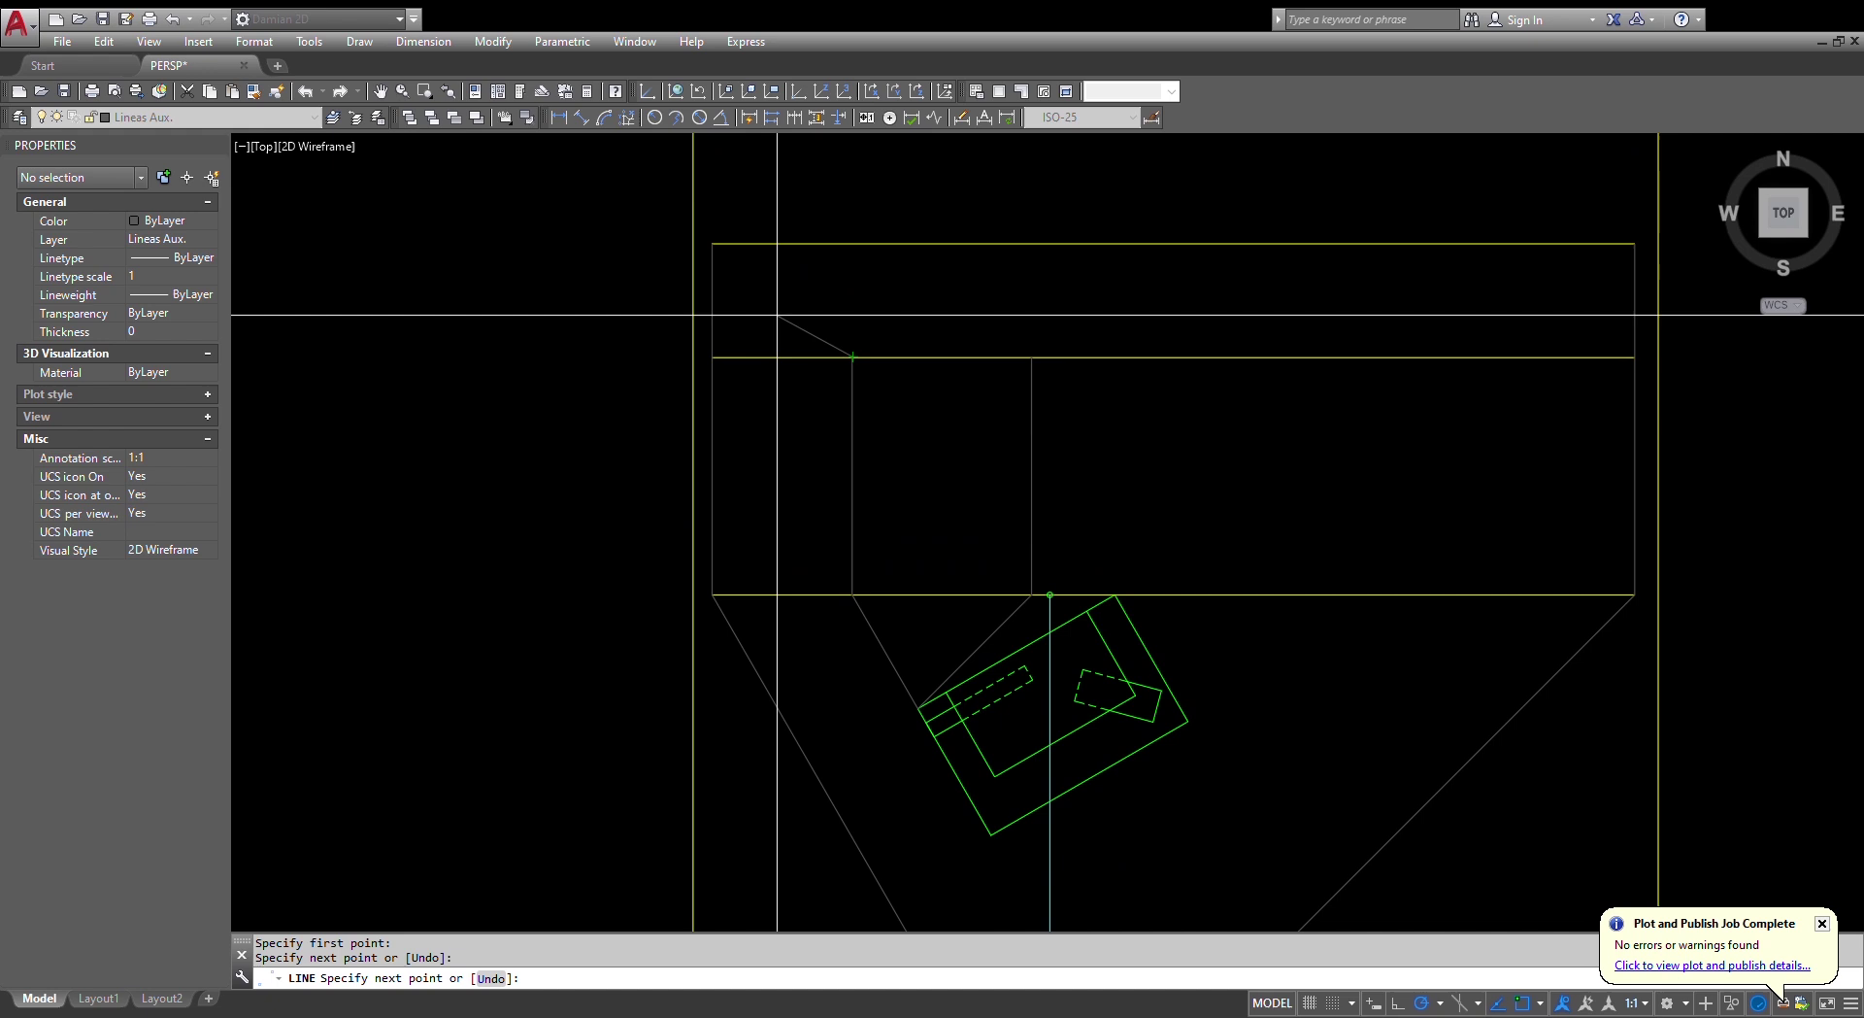
pyautogui.click(713, 242)
pyautogui.press('Return')
# - Connect the second vertical's upper end to the top line's right end, and fillet that line with the left vanishing line into a corner
pyautogui.press('Return')
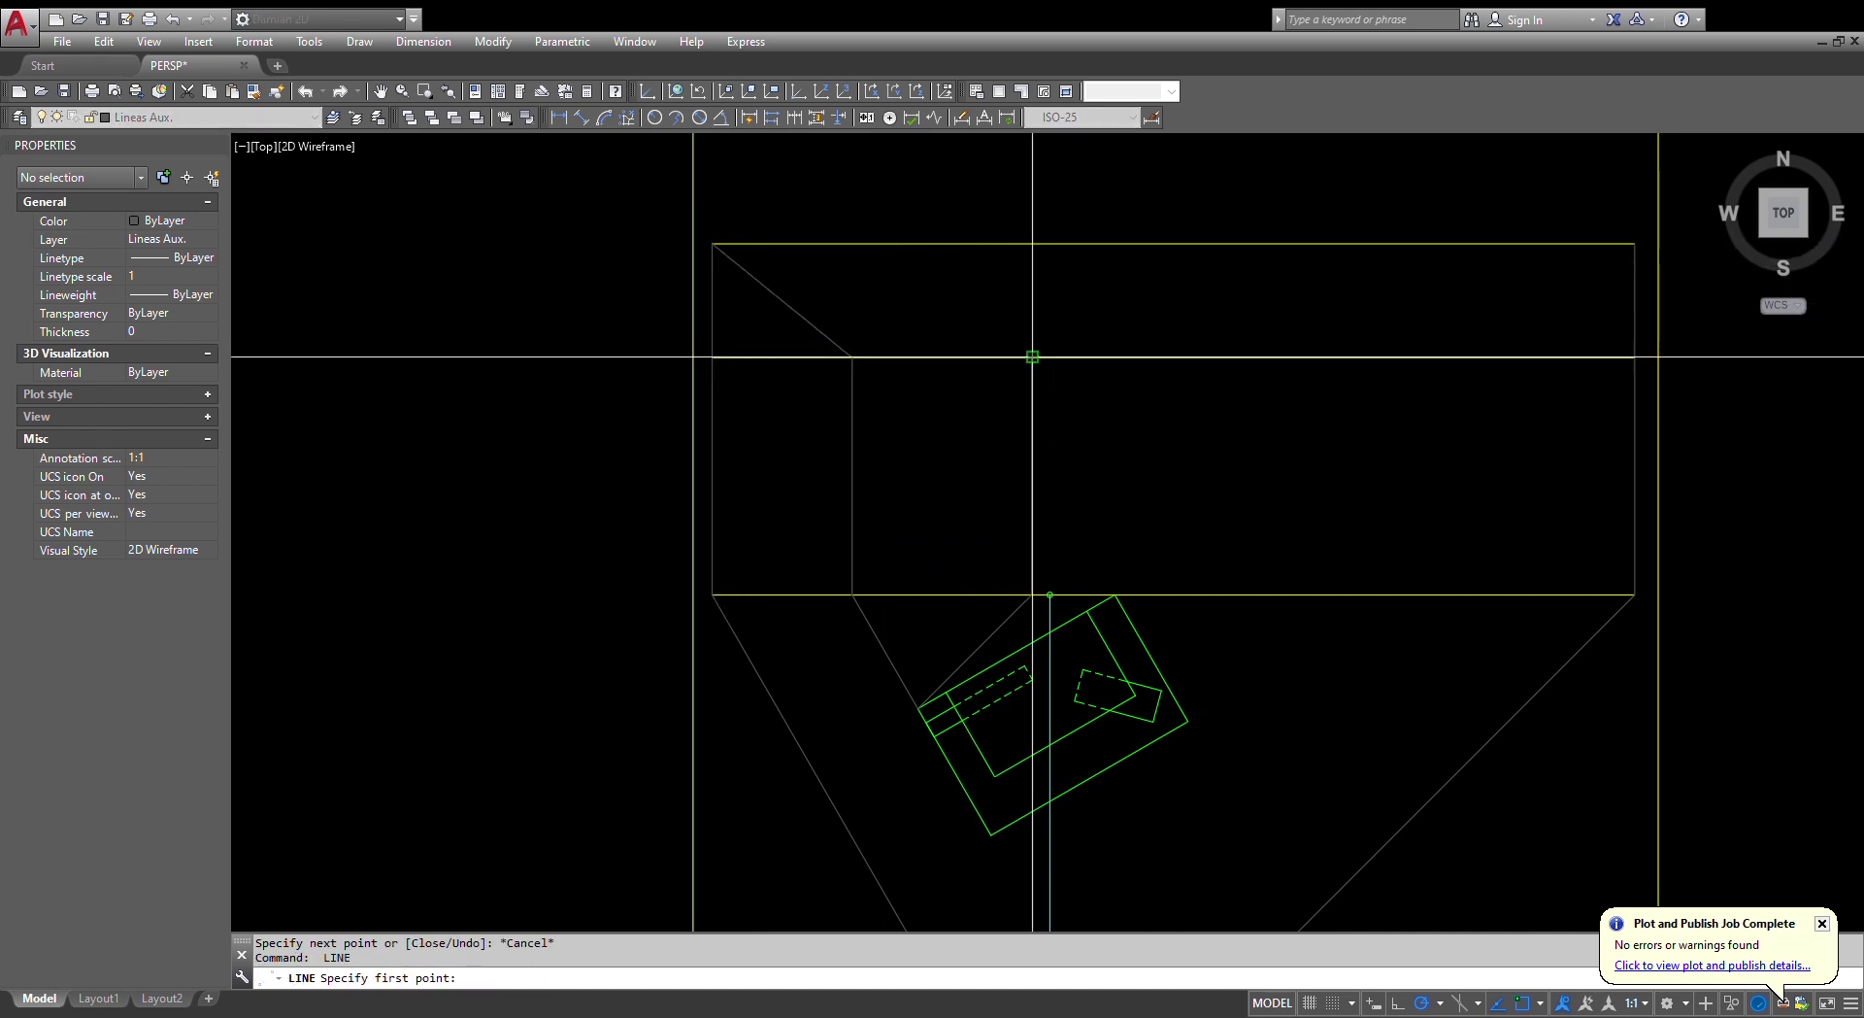
pyautogui.click(1031, 356)
pyautogui.press('Escape')
pyautogui.press('Escape')
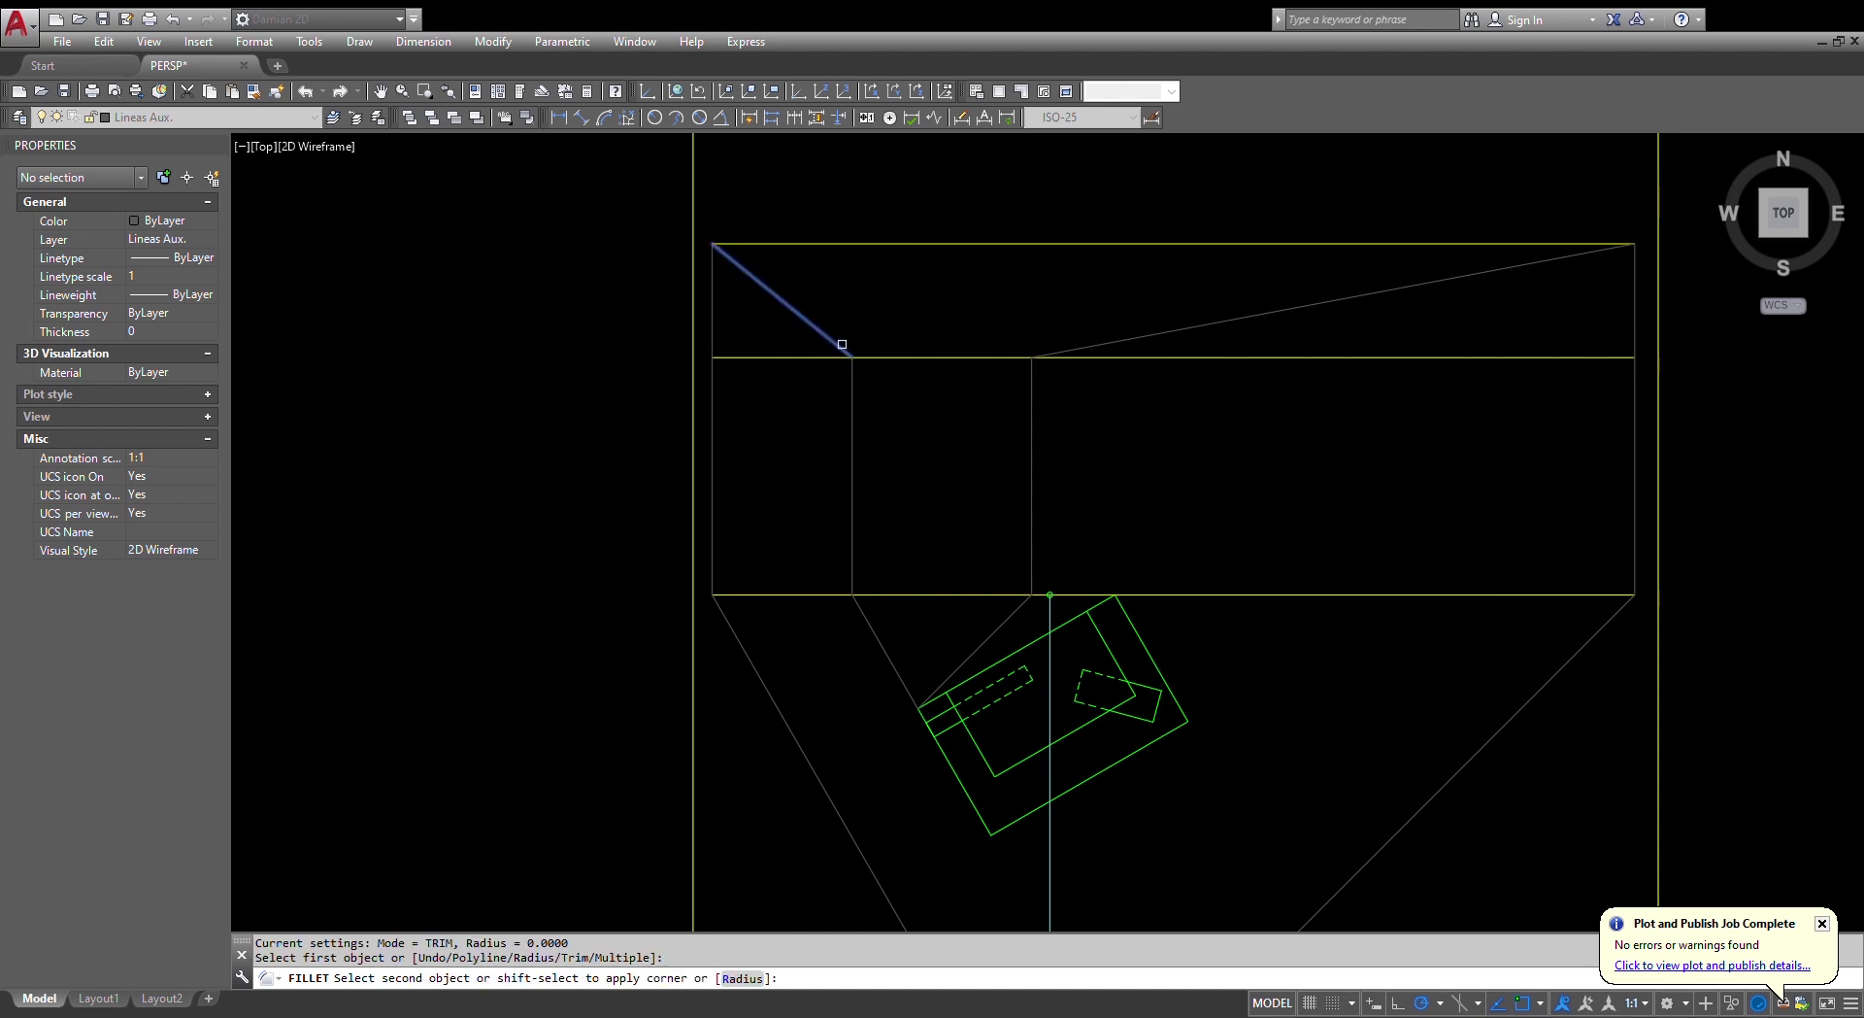
pyautogui.press('Escape')
pyautogui.press('Escape')
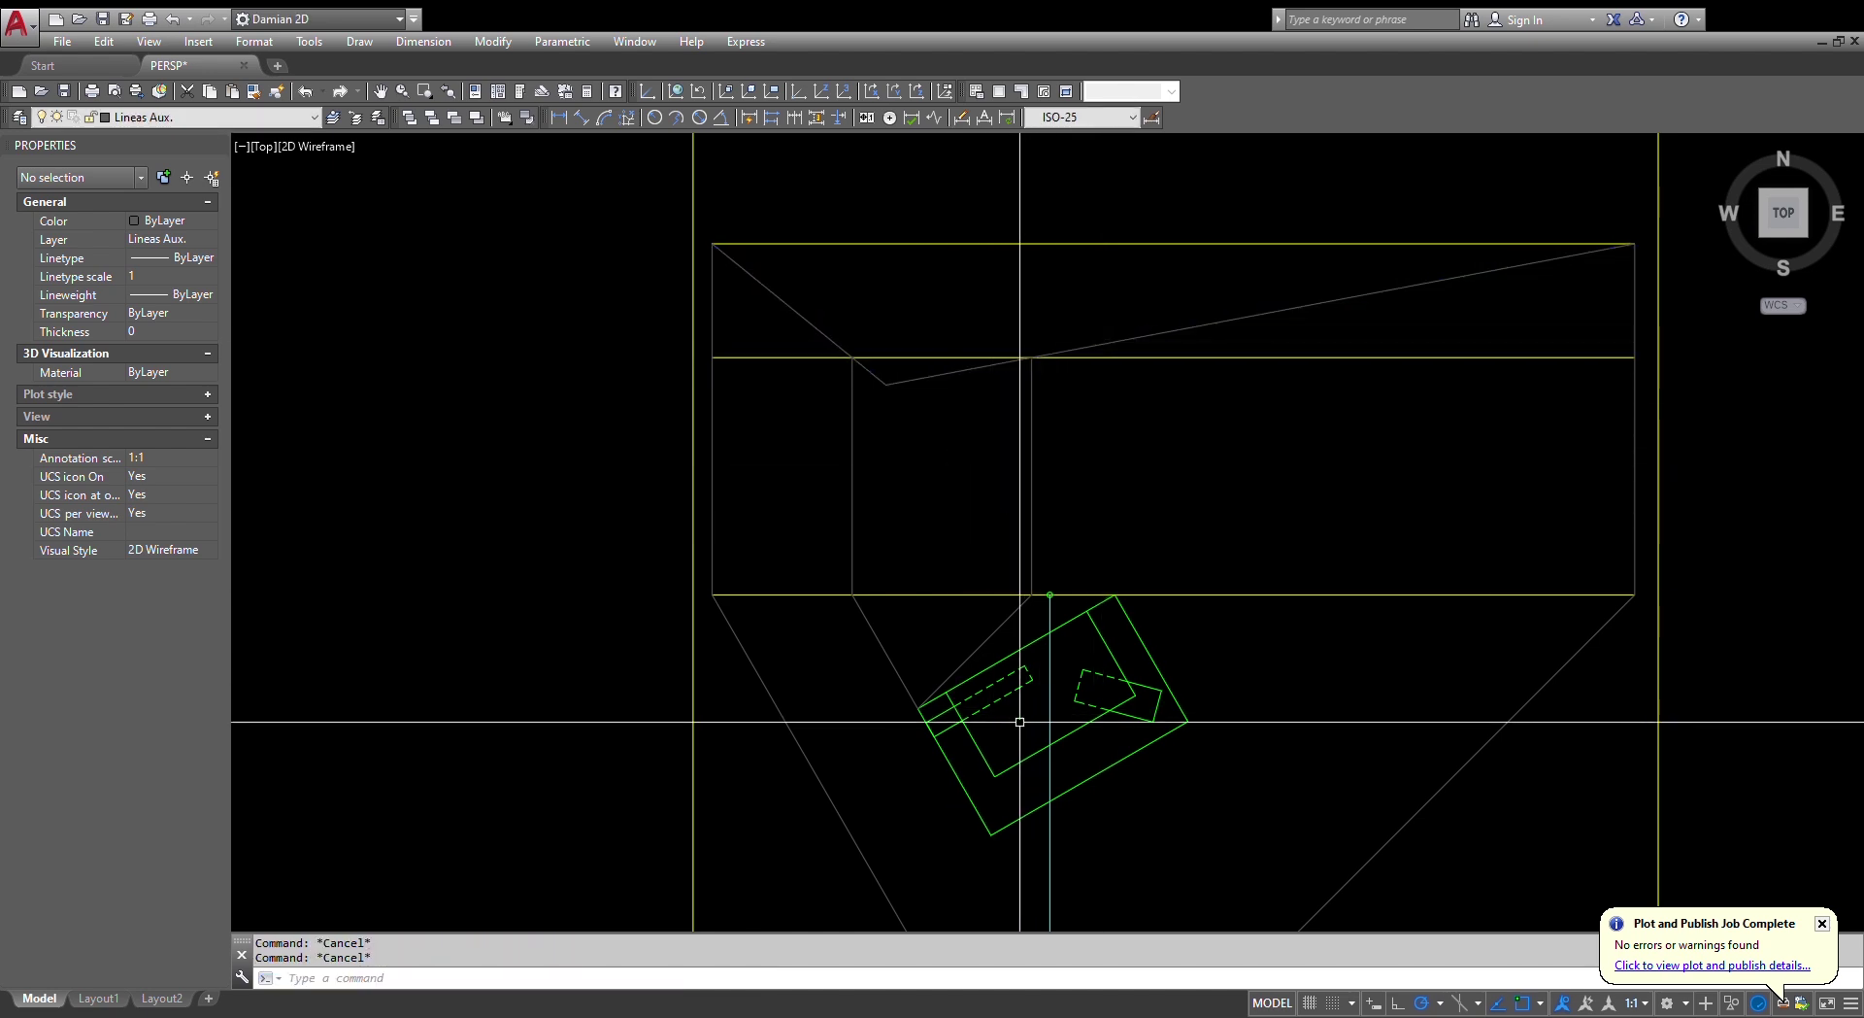
# - Project the plan's bottom corner to the lowest horizontal line parallel to the right ray, and continue the line vertically to the middle line
pyautogui.write('L')
pyautogui.press('Return')
pyautogui.click(992, 832)
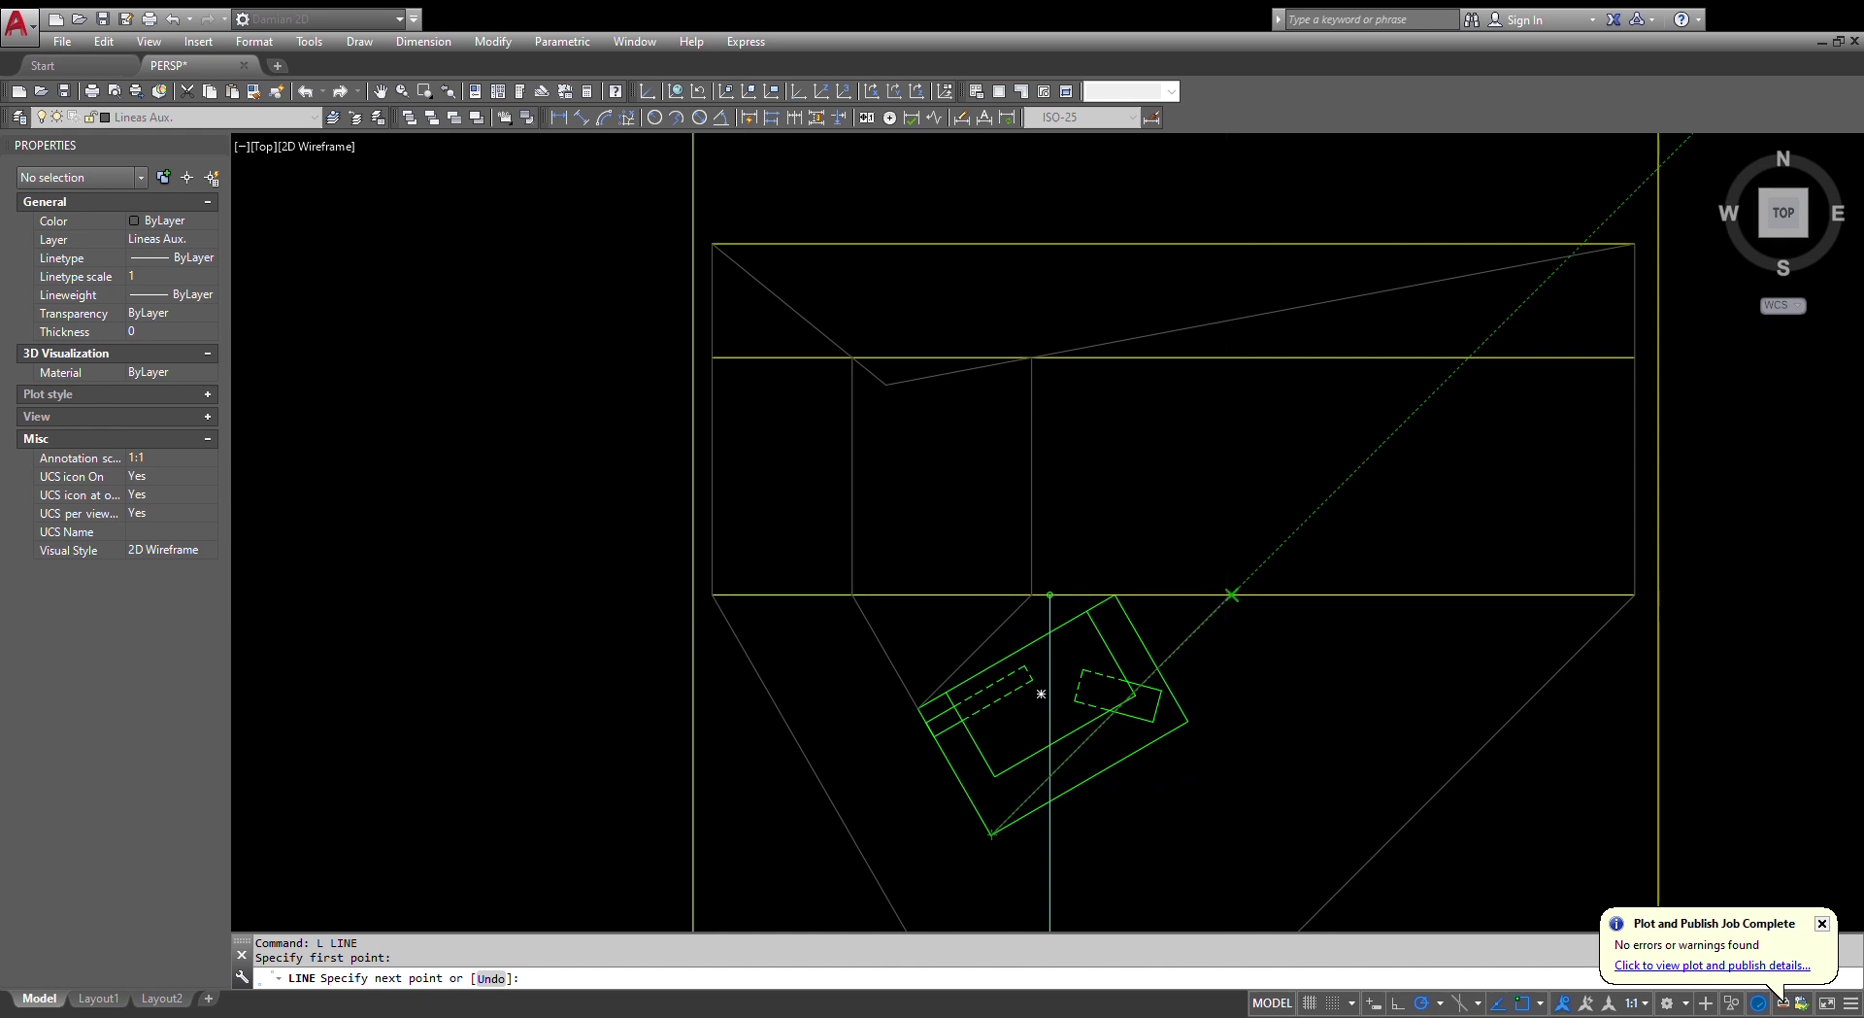
pyautogui.click(1232, 594)
pyautogui.click(1231, 358)
pyautogui.press('Escape')
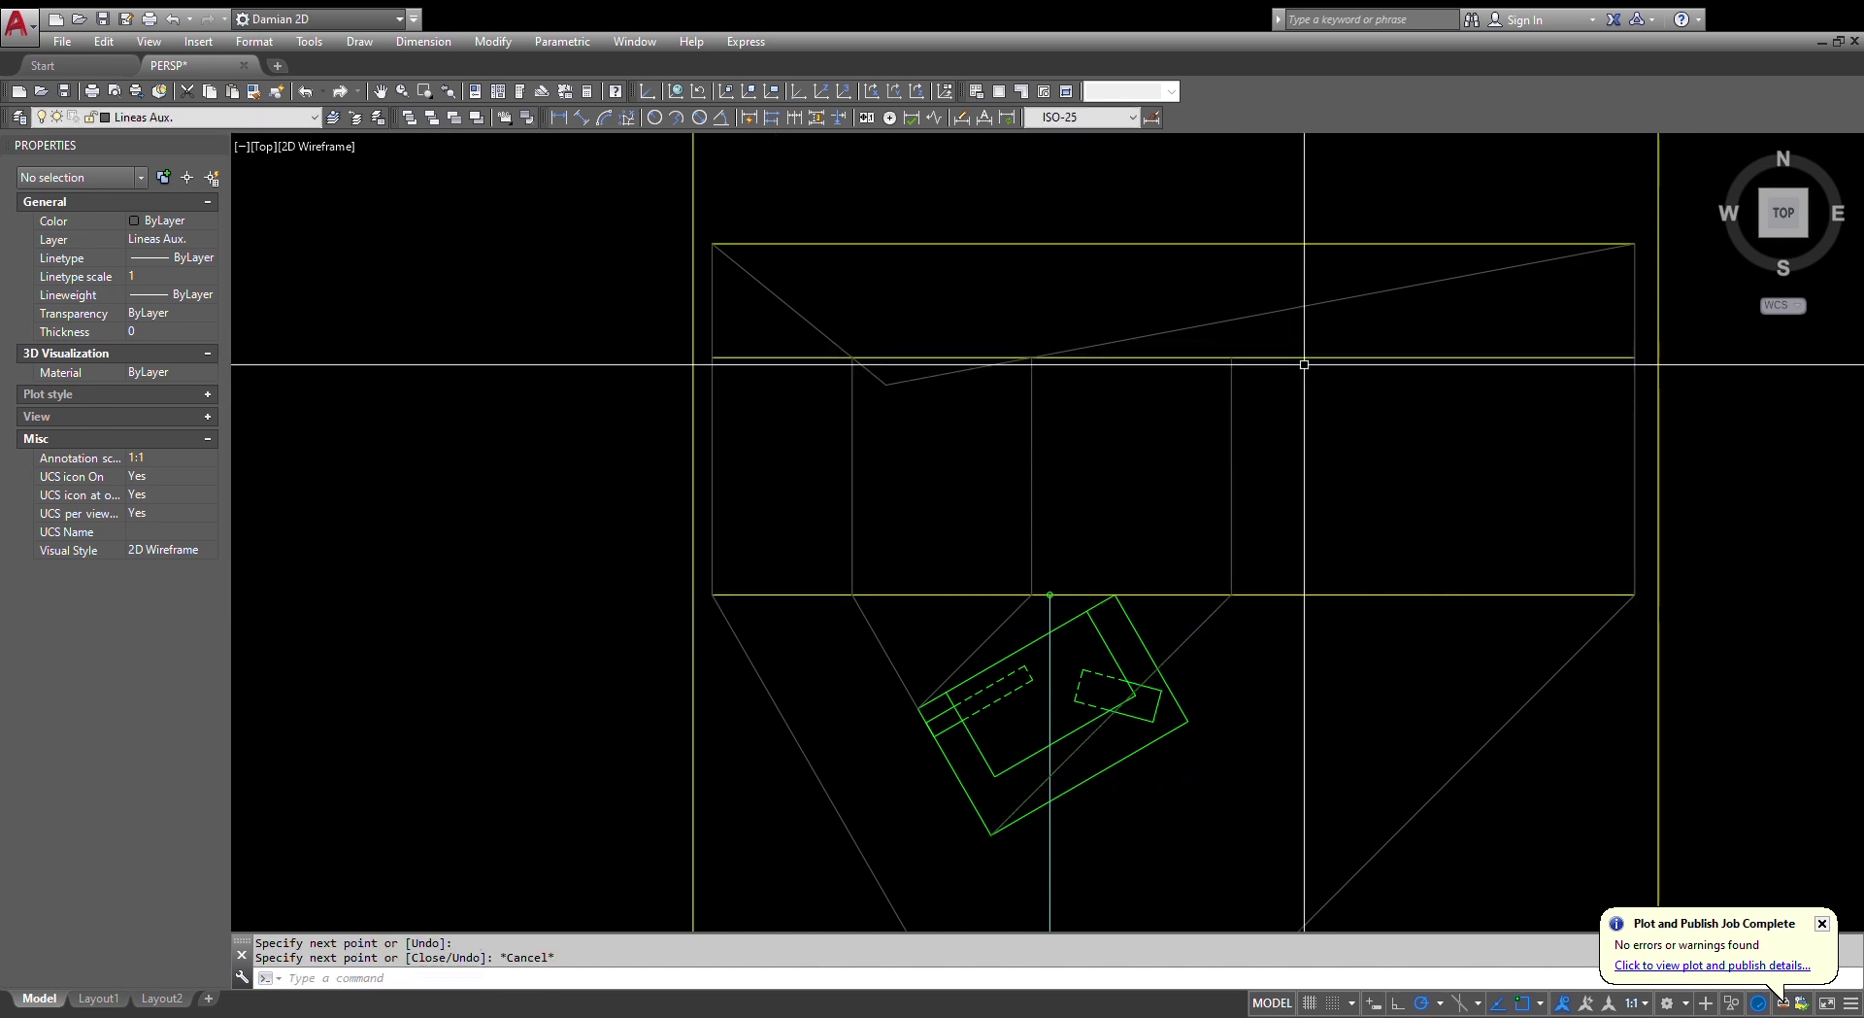
# - Draw a line from the top line's right end to the upper end of the newest vertical
pyautogui.write('l')
pyautogui.press('Return')
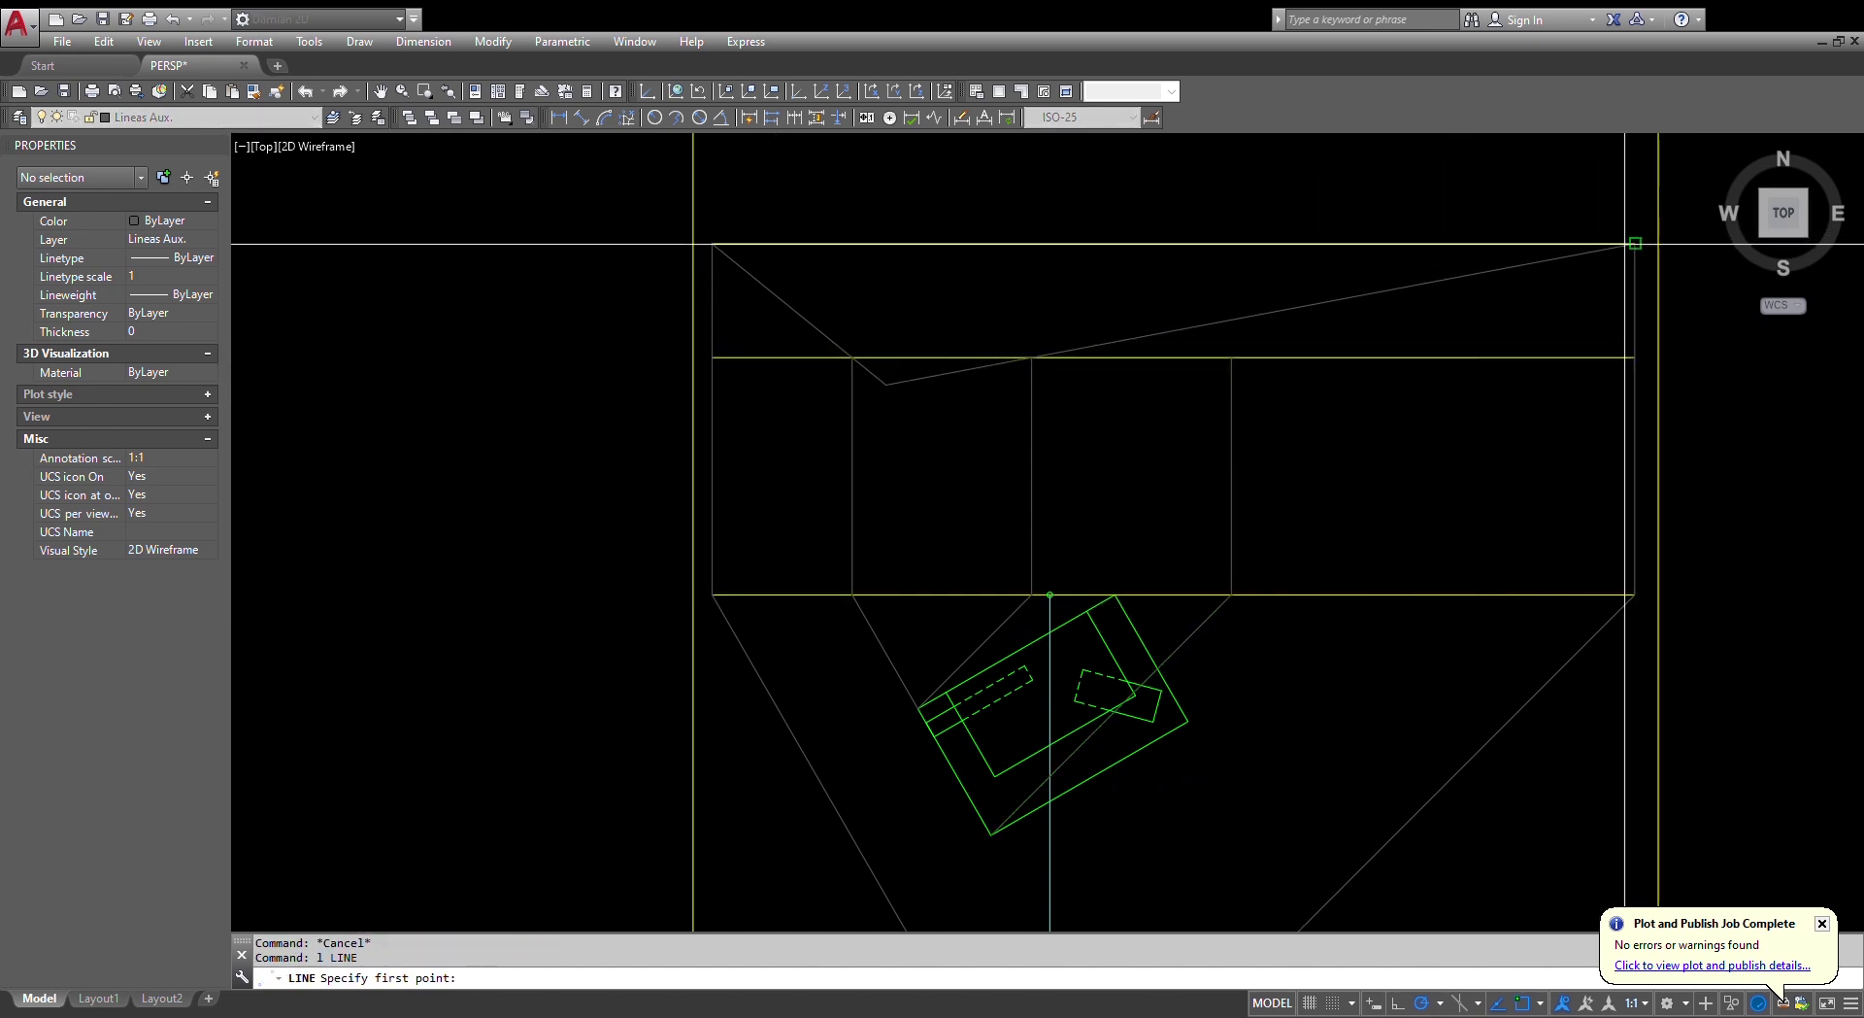
pyautogui.click(1635, 243)
pyautogui.click(1231, 357)
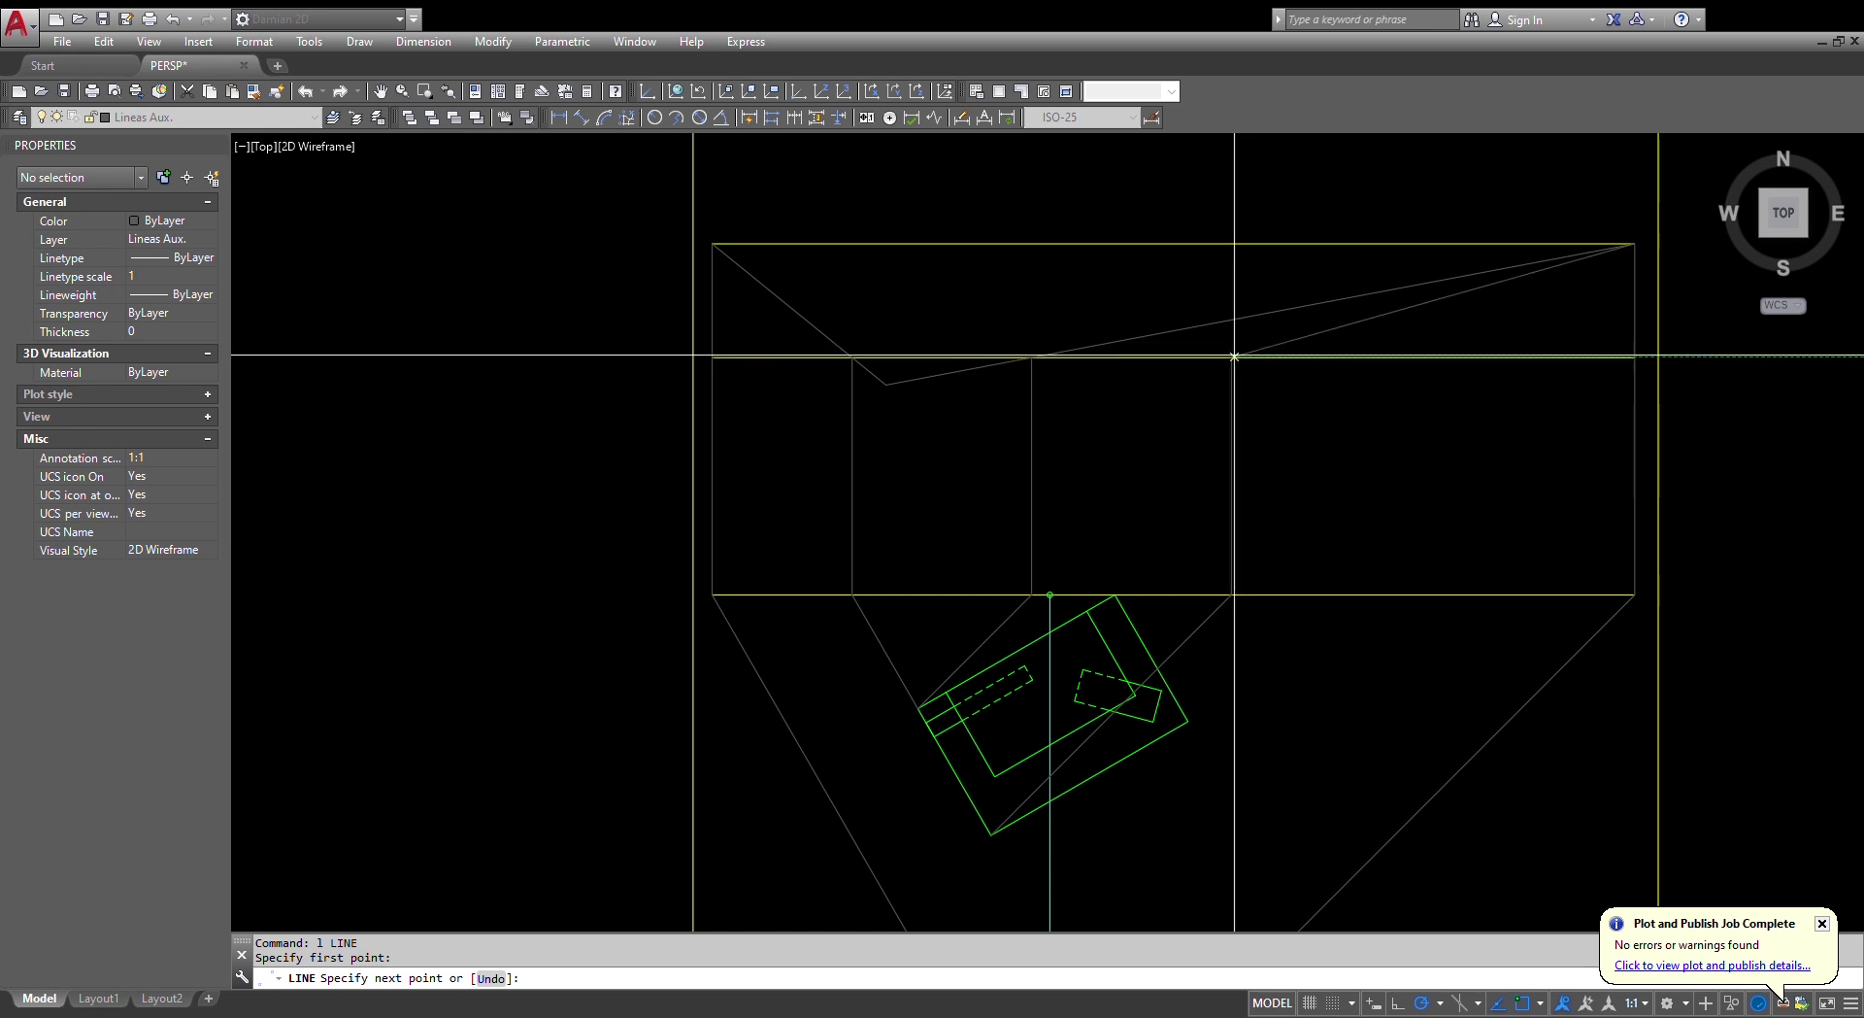
pyautogui.press('Escape')
# - Fillet the left vanishing line with the new right vanishing line at radius 0 to form the front base corner
pyautogui.write('f')
pyautogui.press('Return')
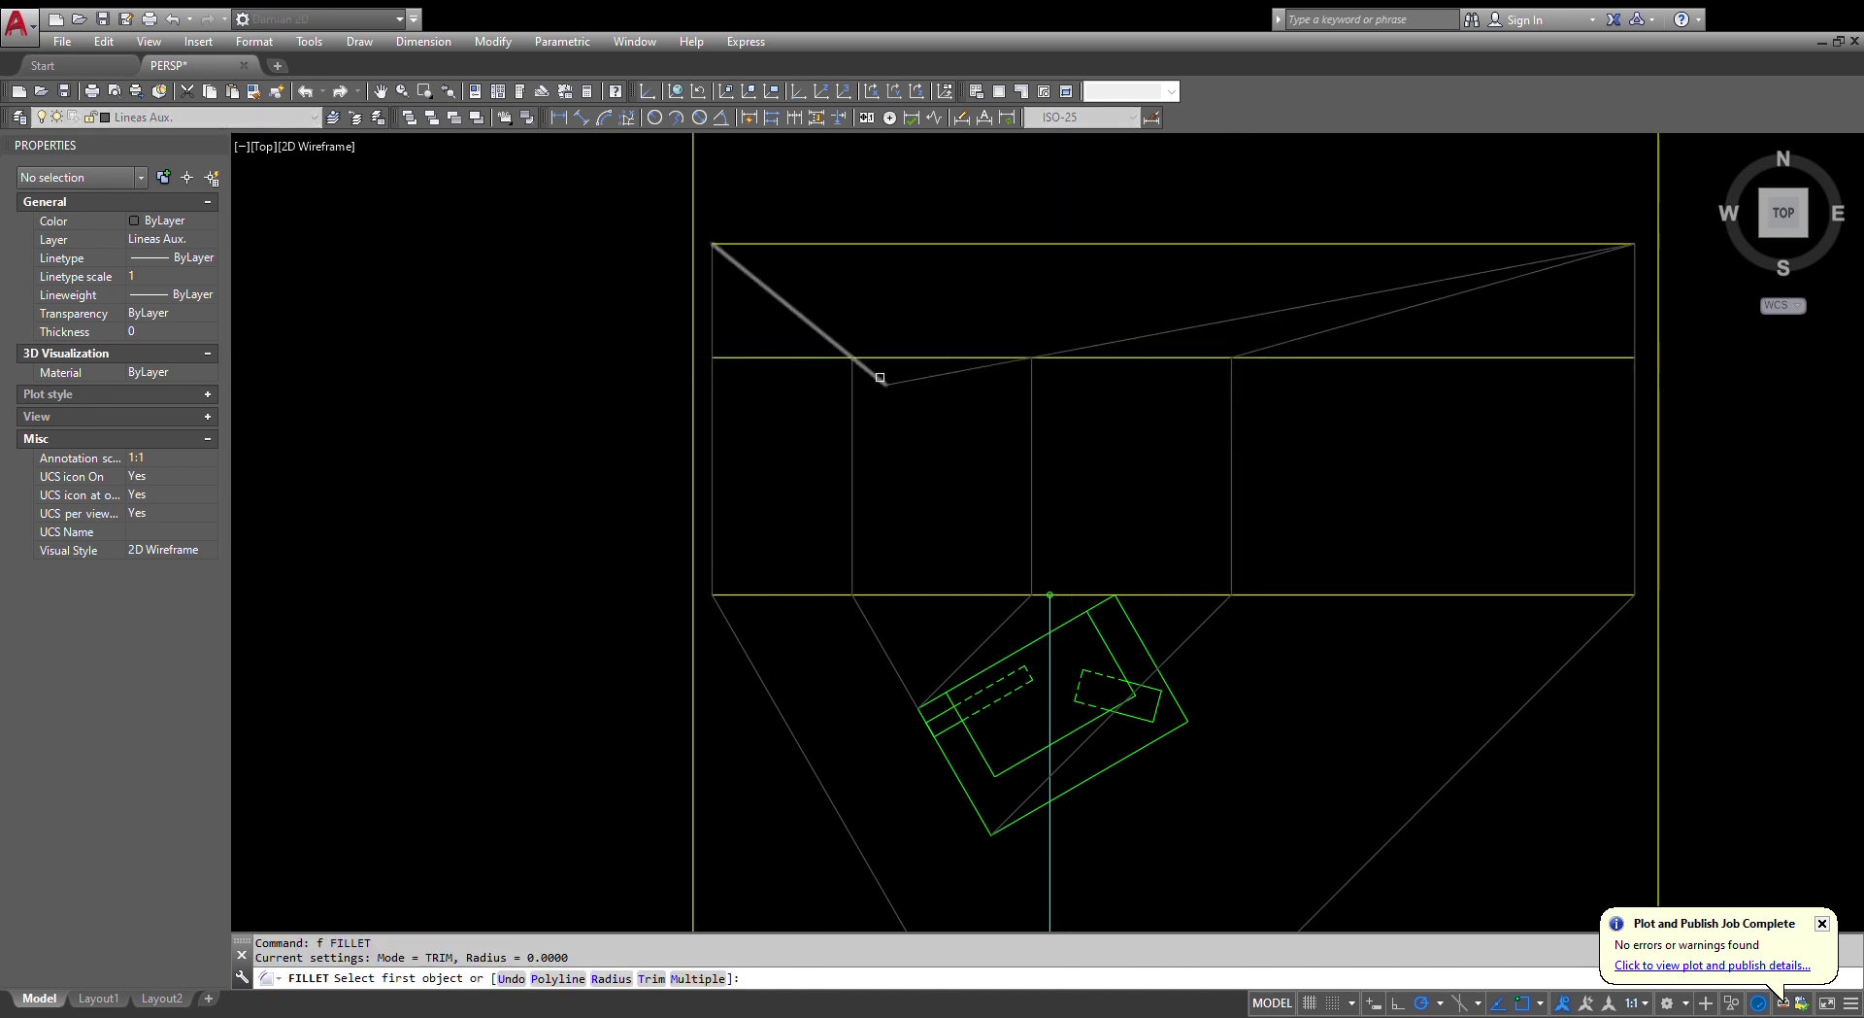
pyautogui.click(1278, 341)
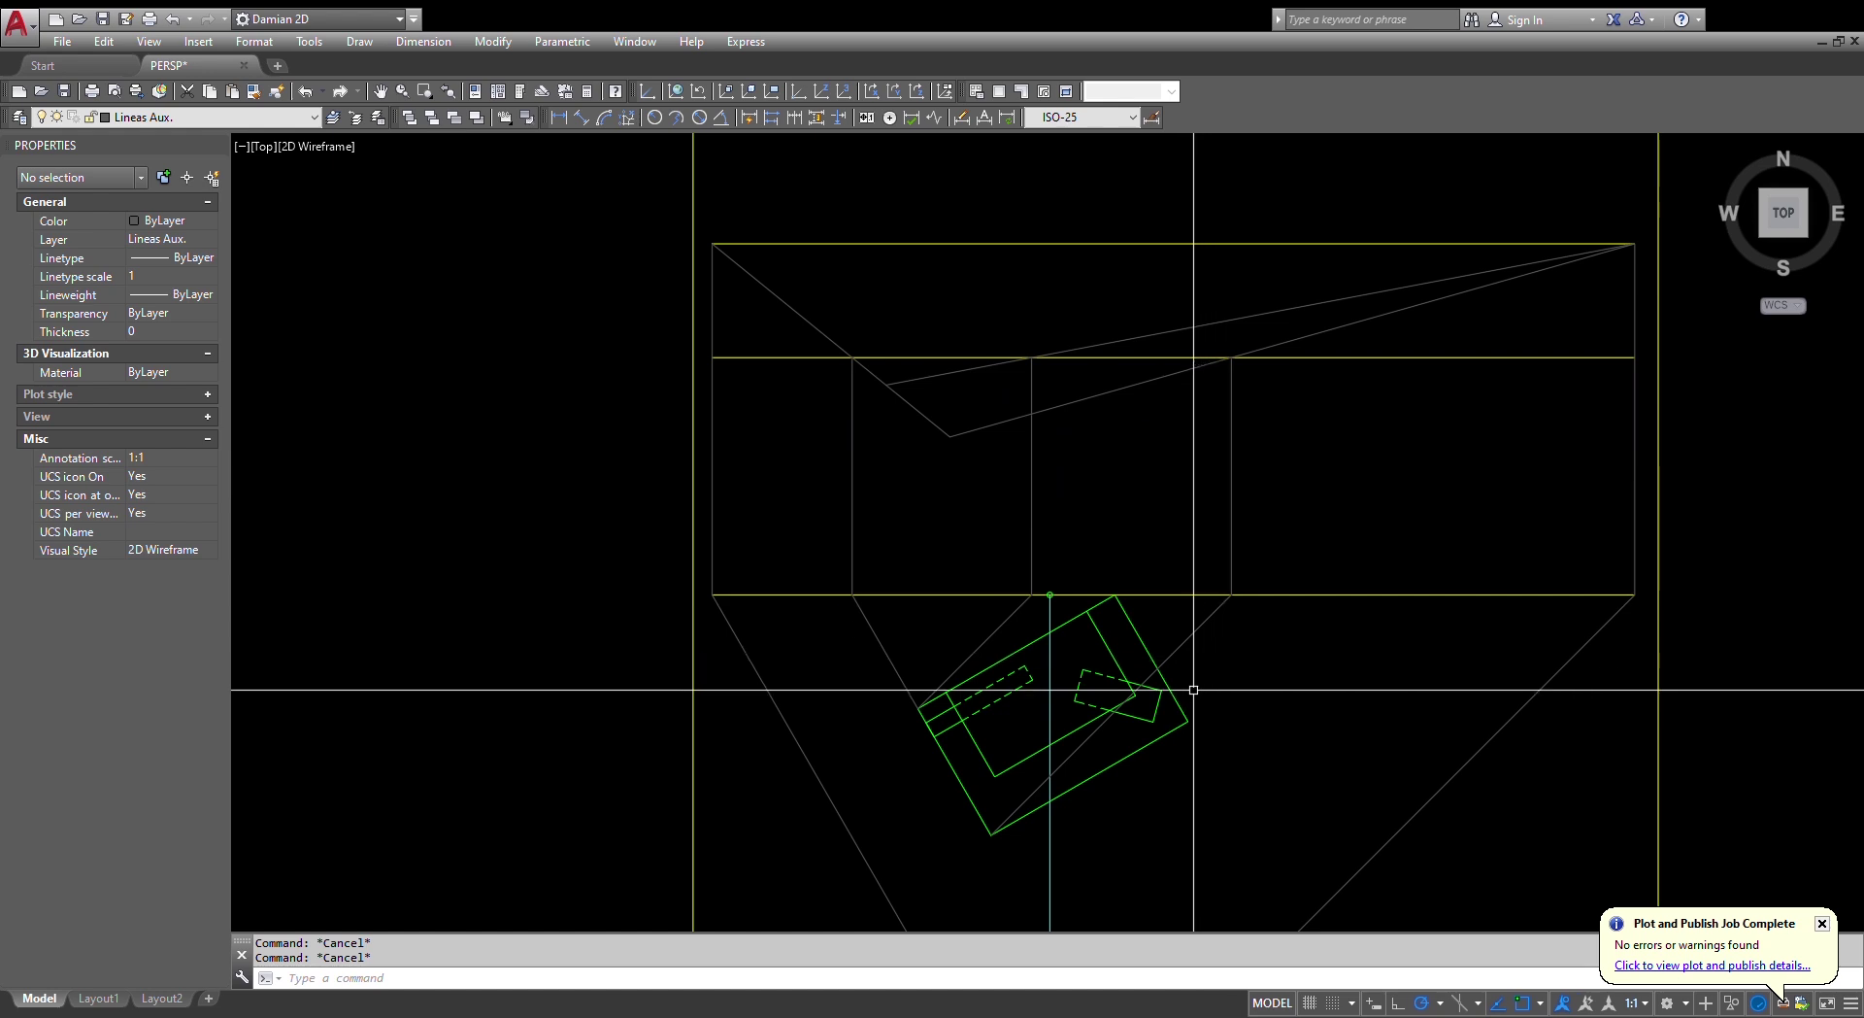
# - Project the plan's right corner to the lowest horizontal line parallel to the right ray, and continue the line vertically to the middle line
pyautogui.write('l')
pyautogui.press('Return')
pyautogui.click(1188, 721)
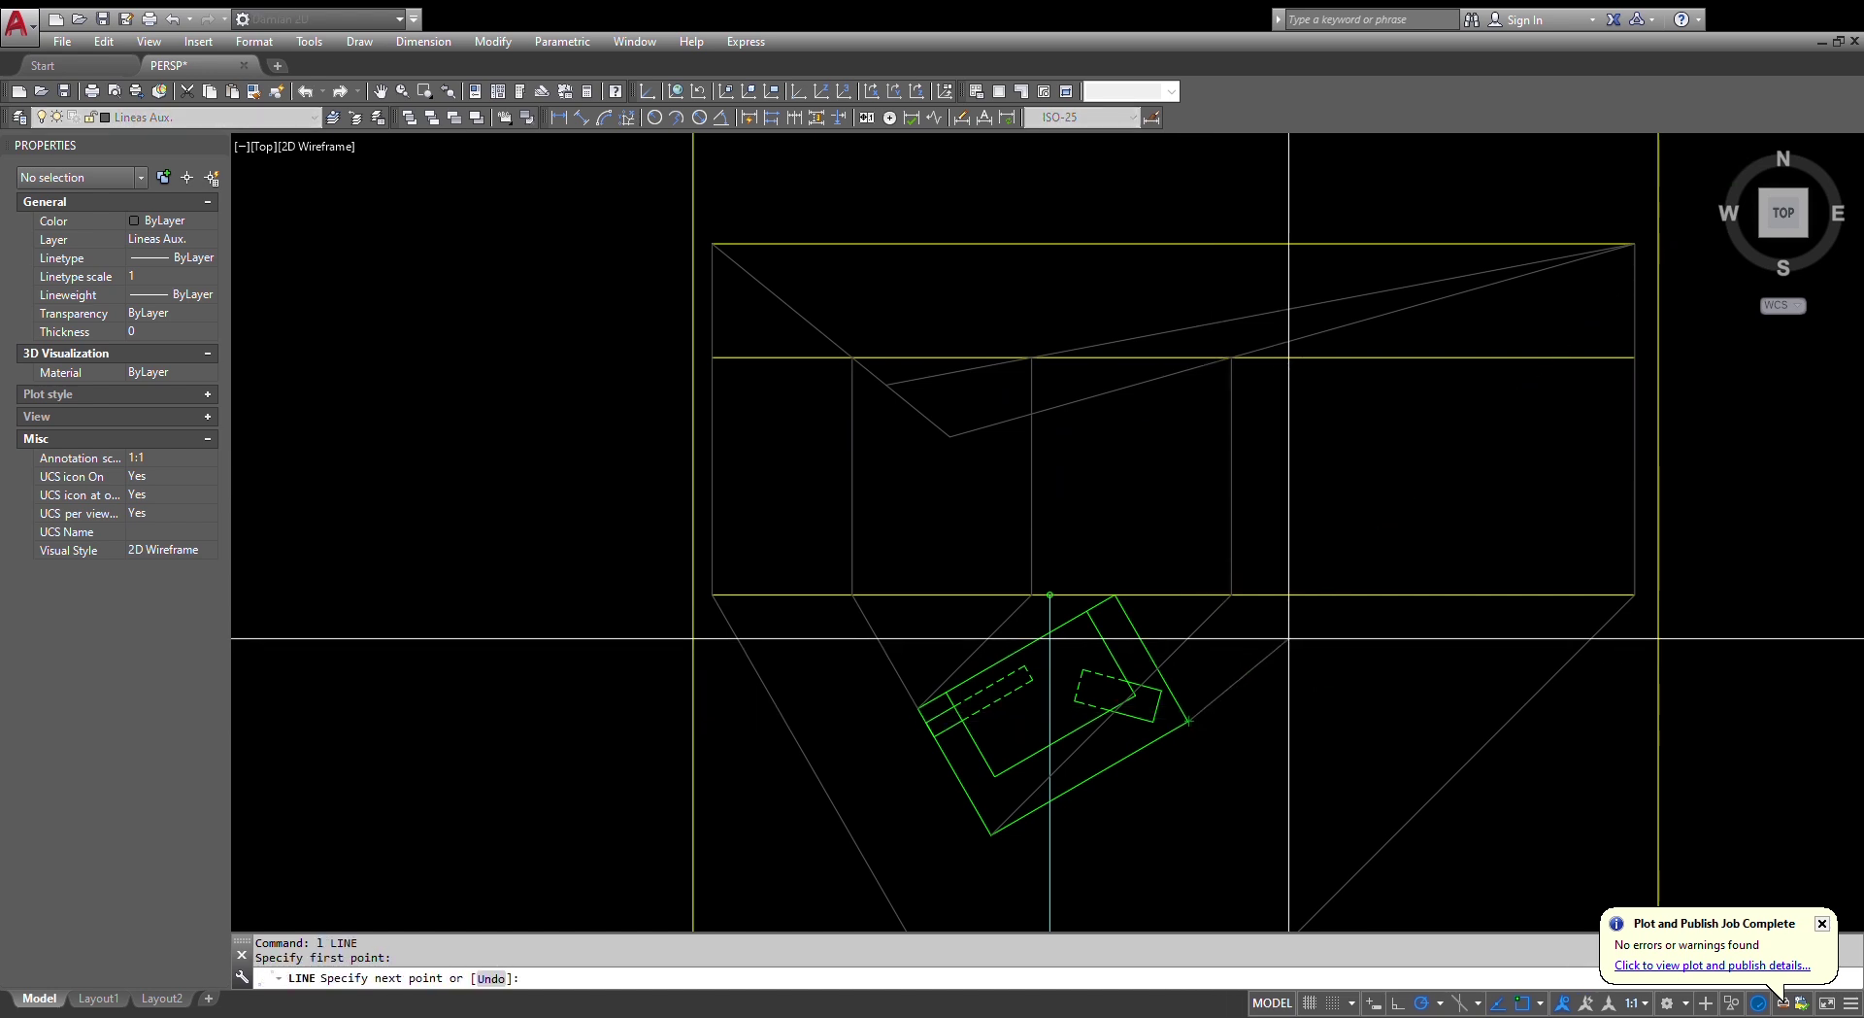
pyautogui.click(1316, 594)
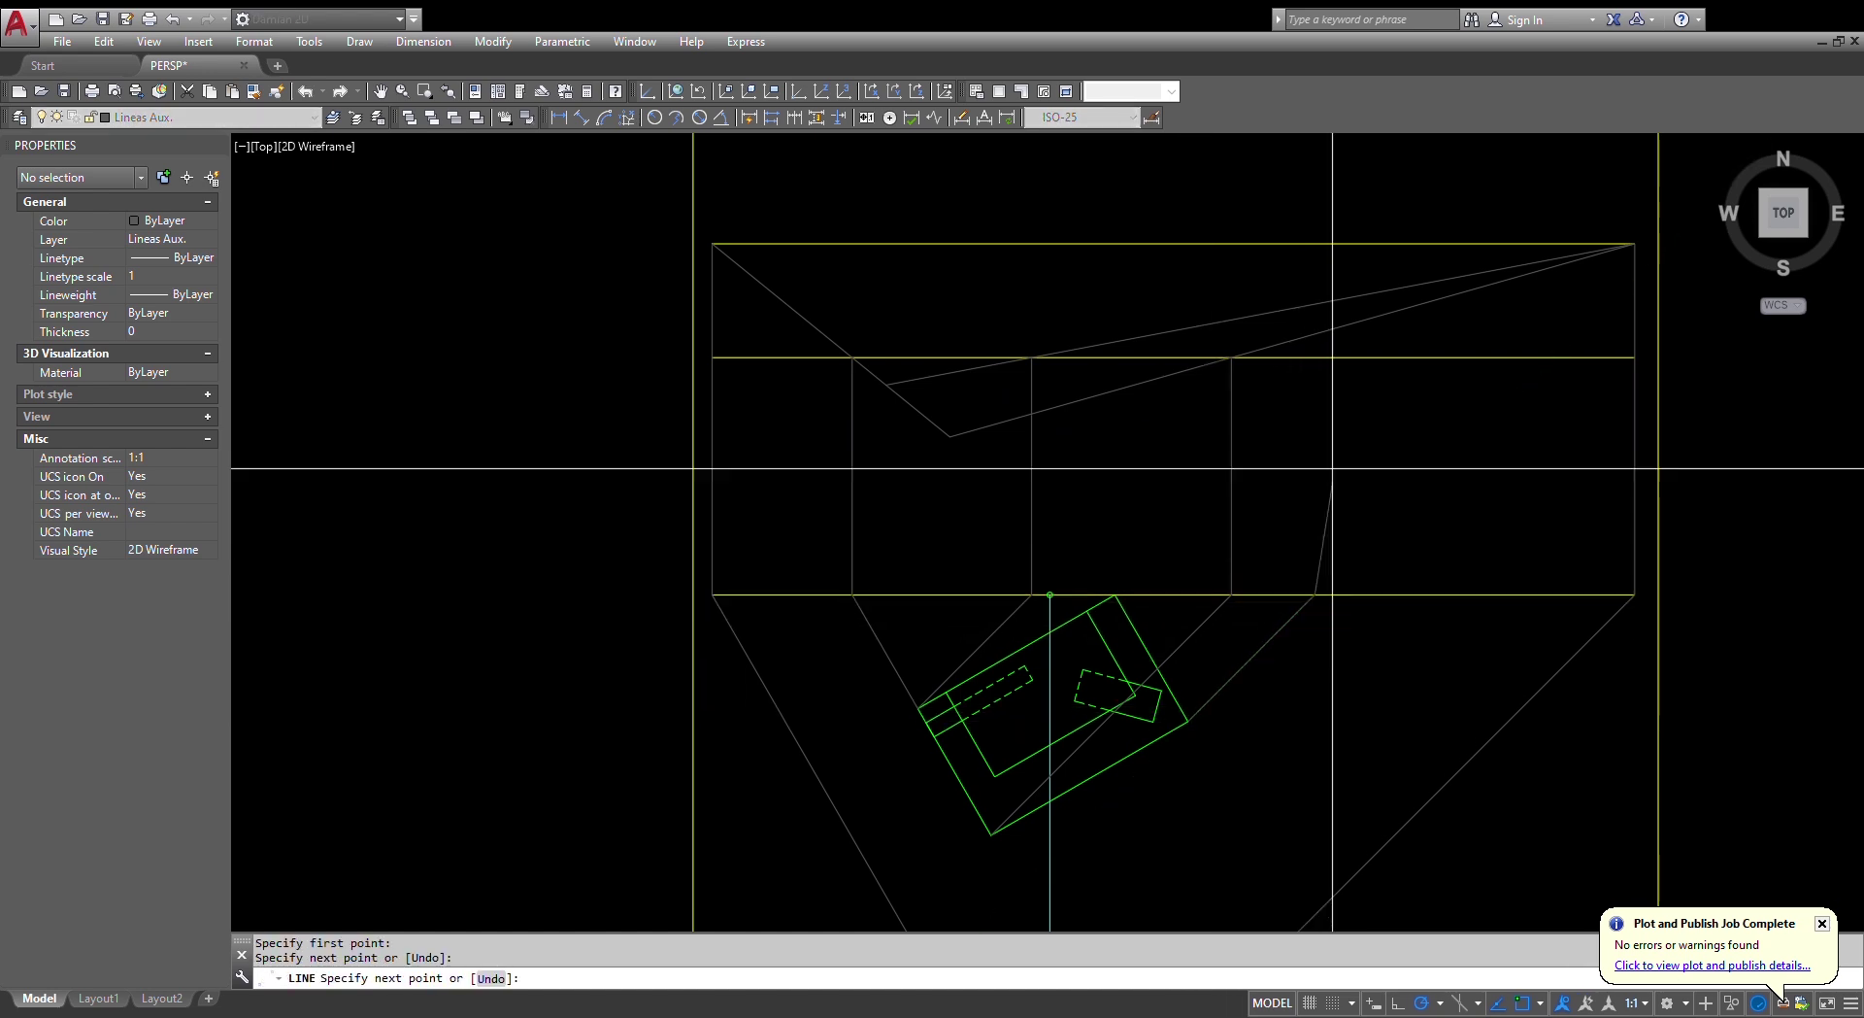
pyautogui.click(1315, 358)
pyautogui.press('Escape')
pyautogui.press('Return')
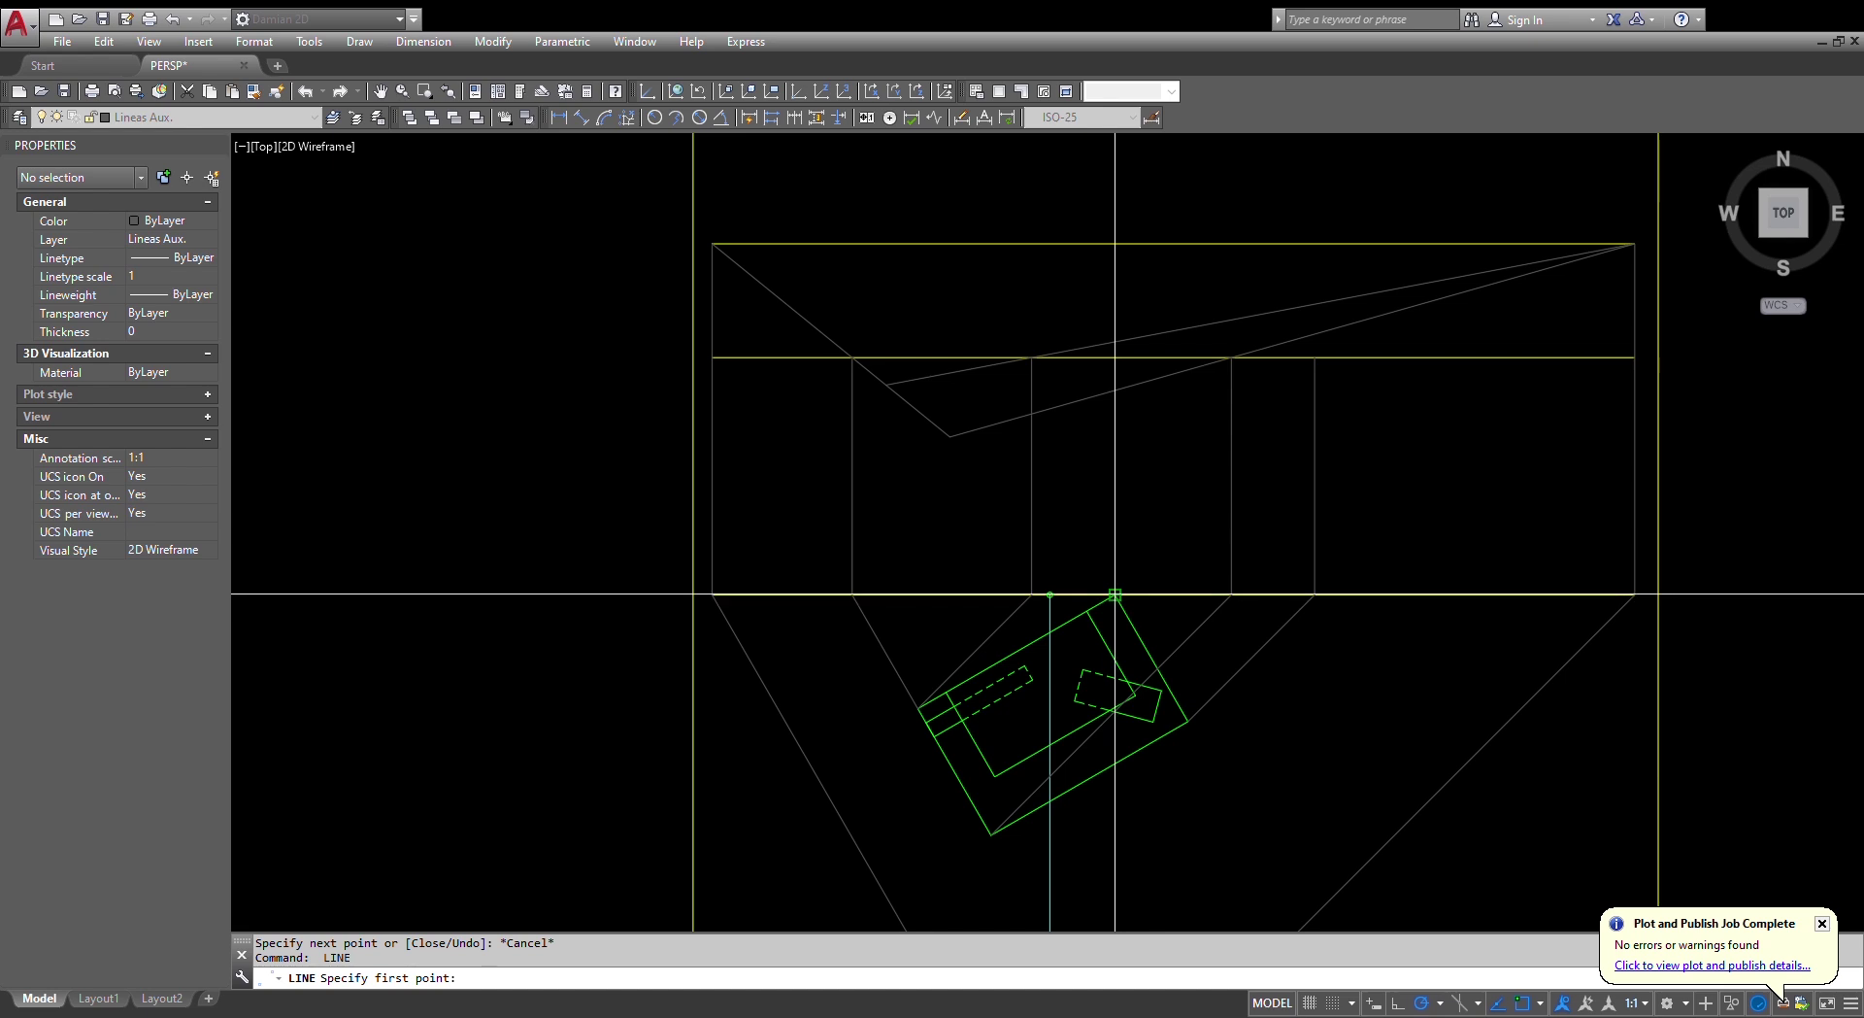
# - Draw a line from the plan's top corner vertically to the middle line, continuing it to the top line's left end
pyautogui.click(1115, 594)
pyautogui.click(1114, 357)
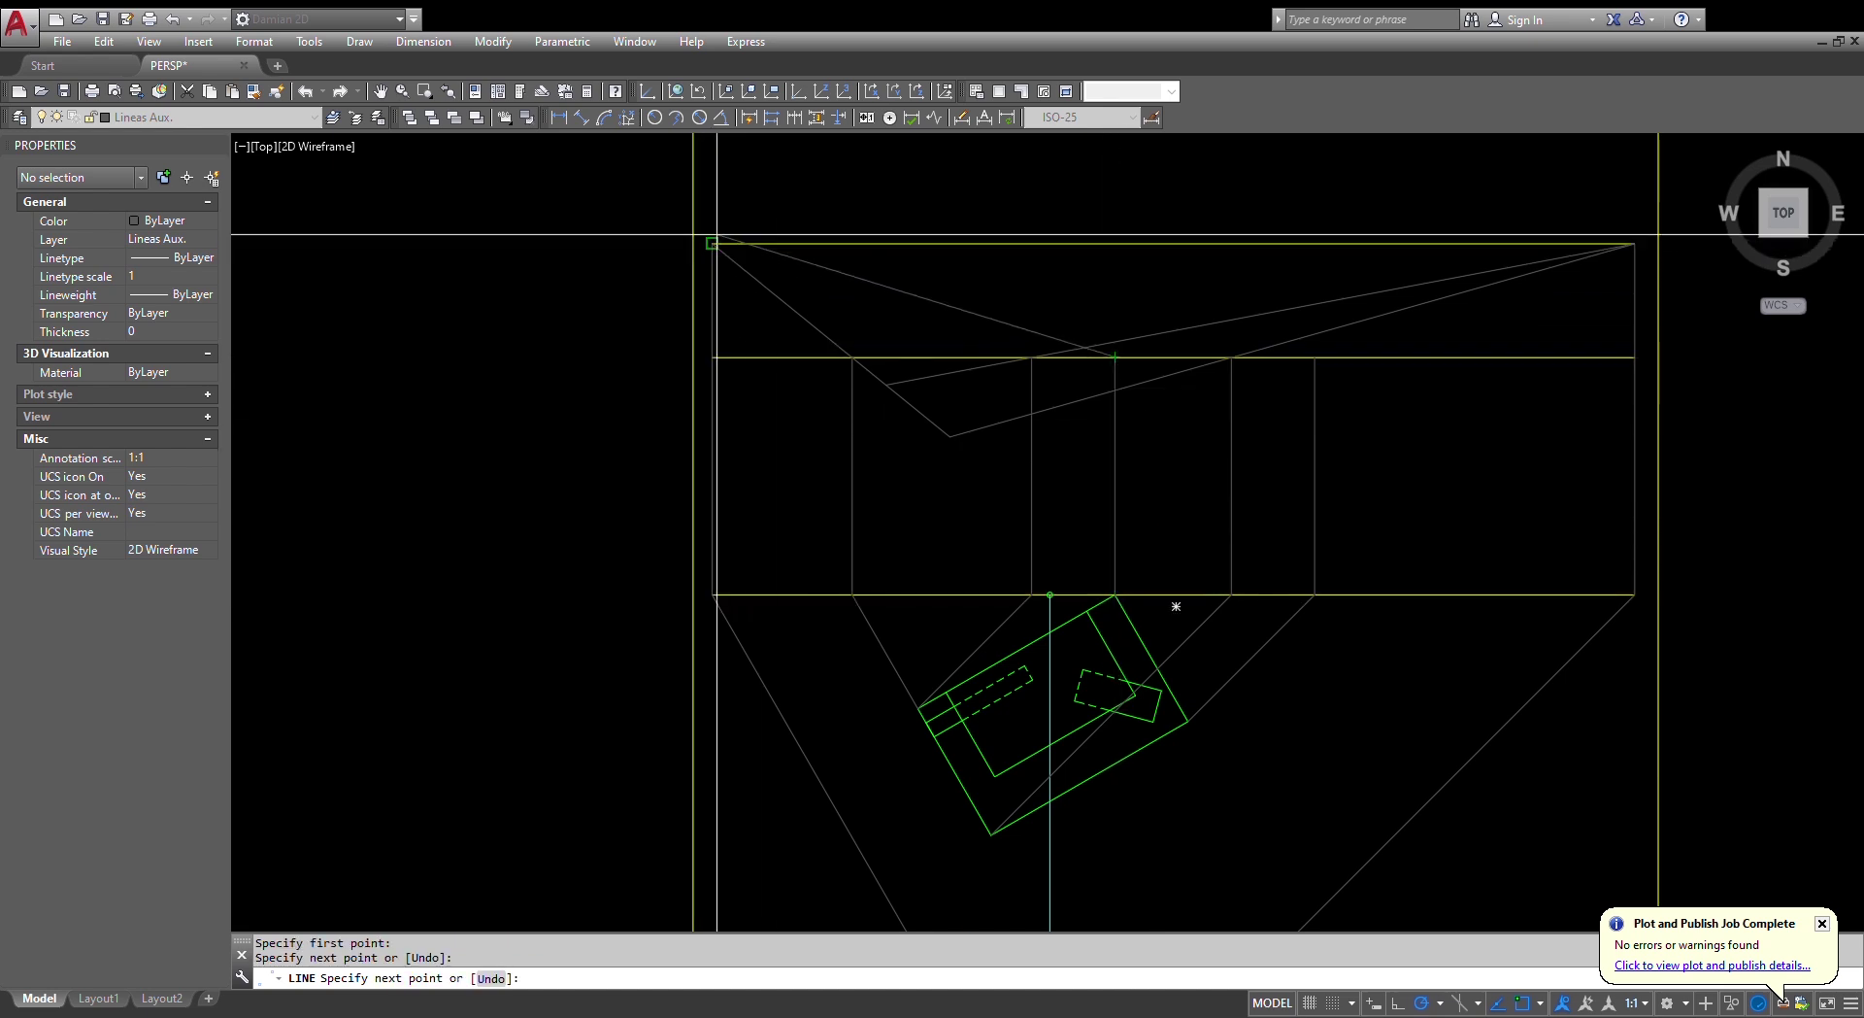
pyautogui.click(711, 242)
pyautogui.press('Return')
# - Draw a line from the top line's right end to the upper end of the rightmost projected vertical on the middle line
pyautogui.press('Return')
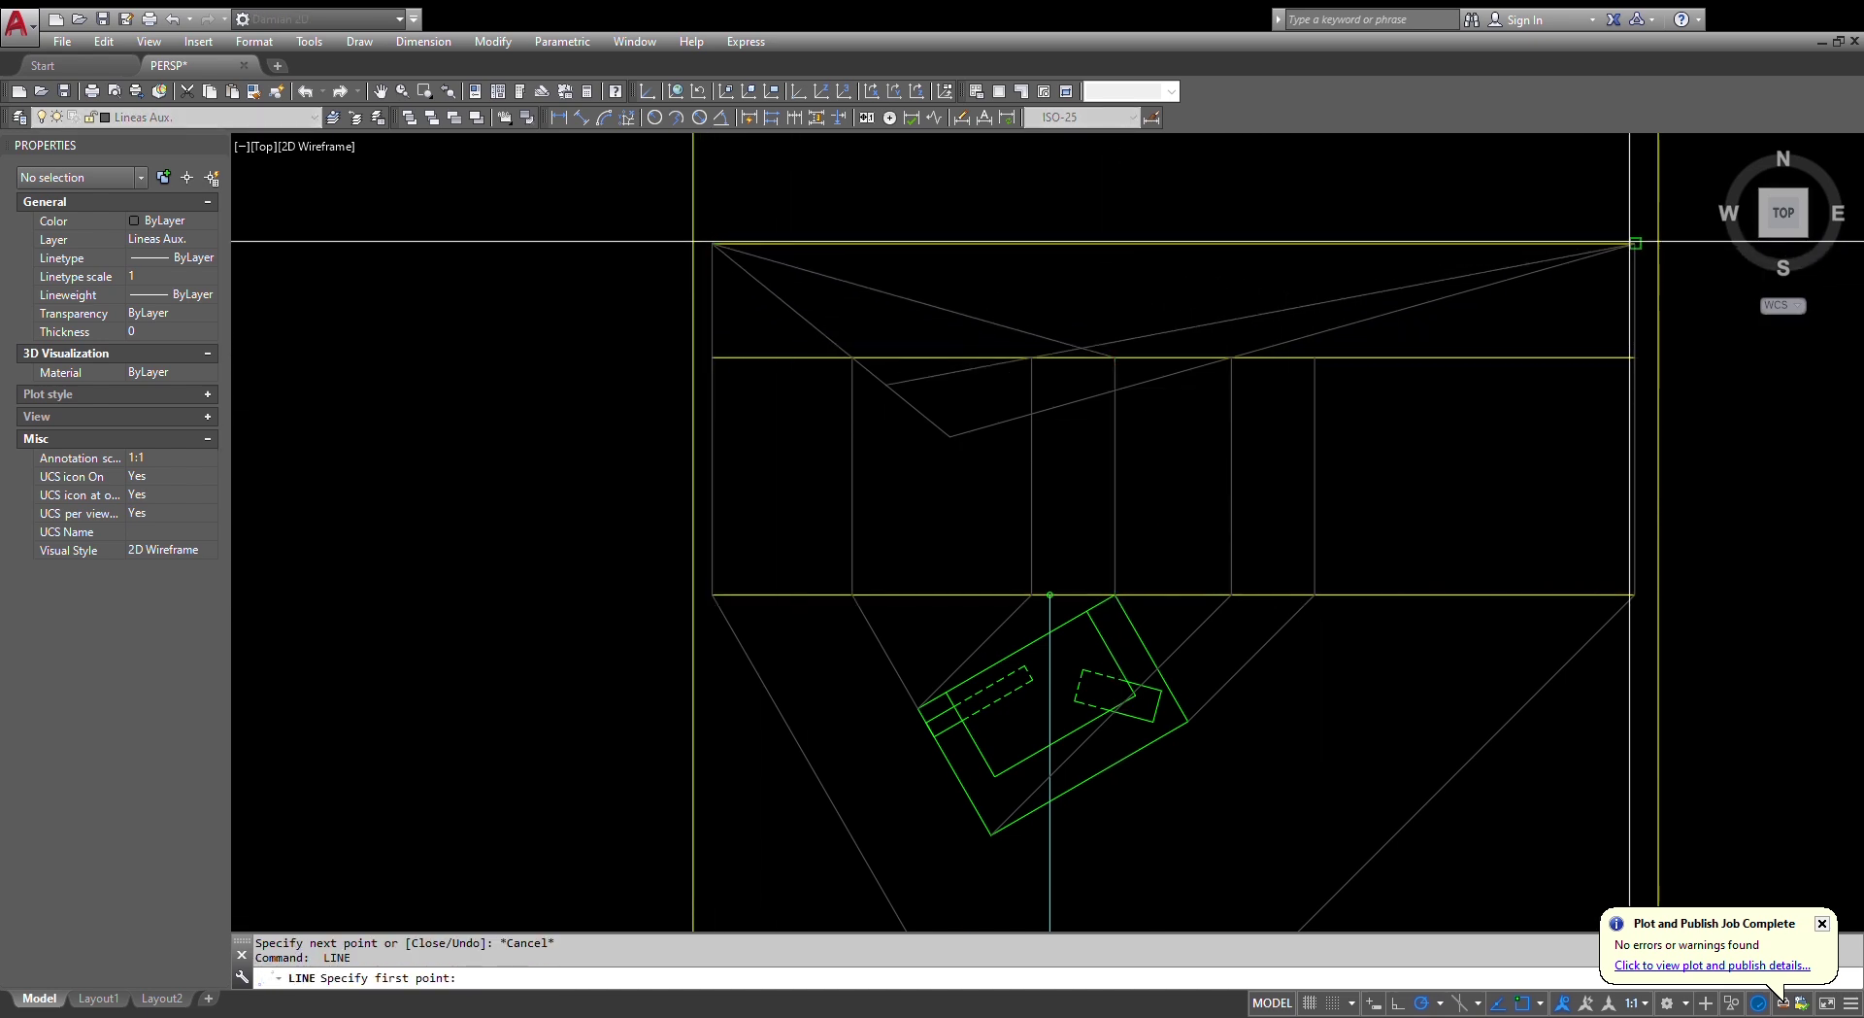
pyautogui.click(1629, 242)
pyautogui.press('Escape')
pyautogui.press('Escape')
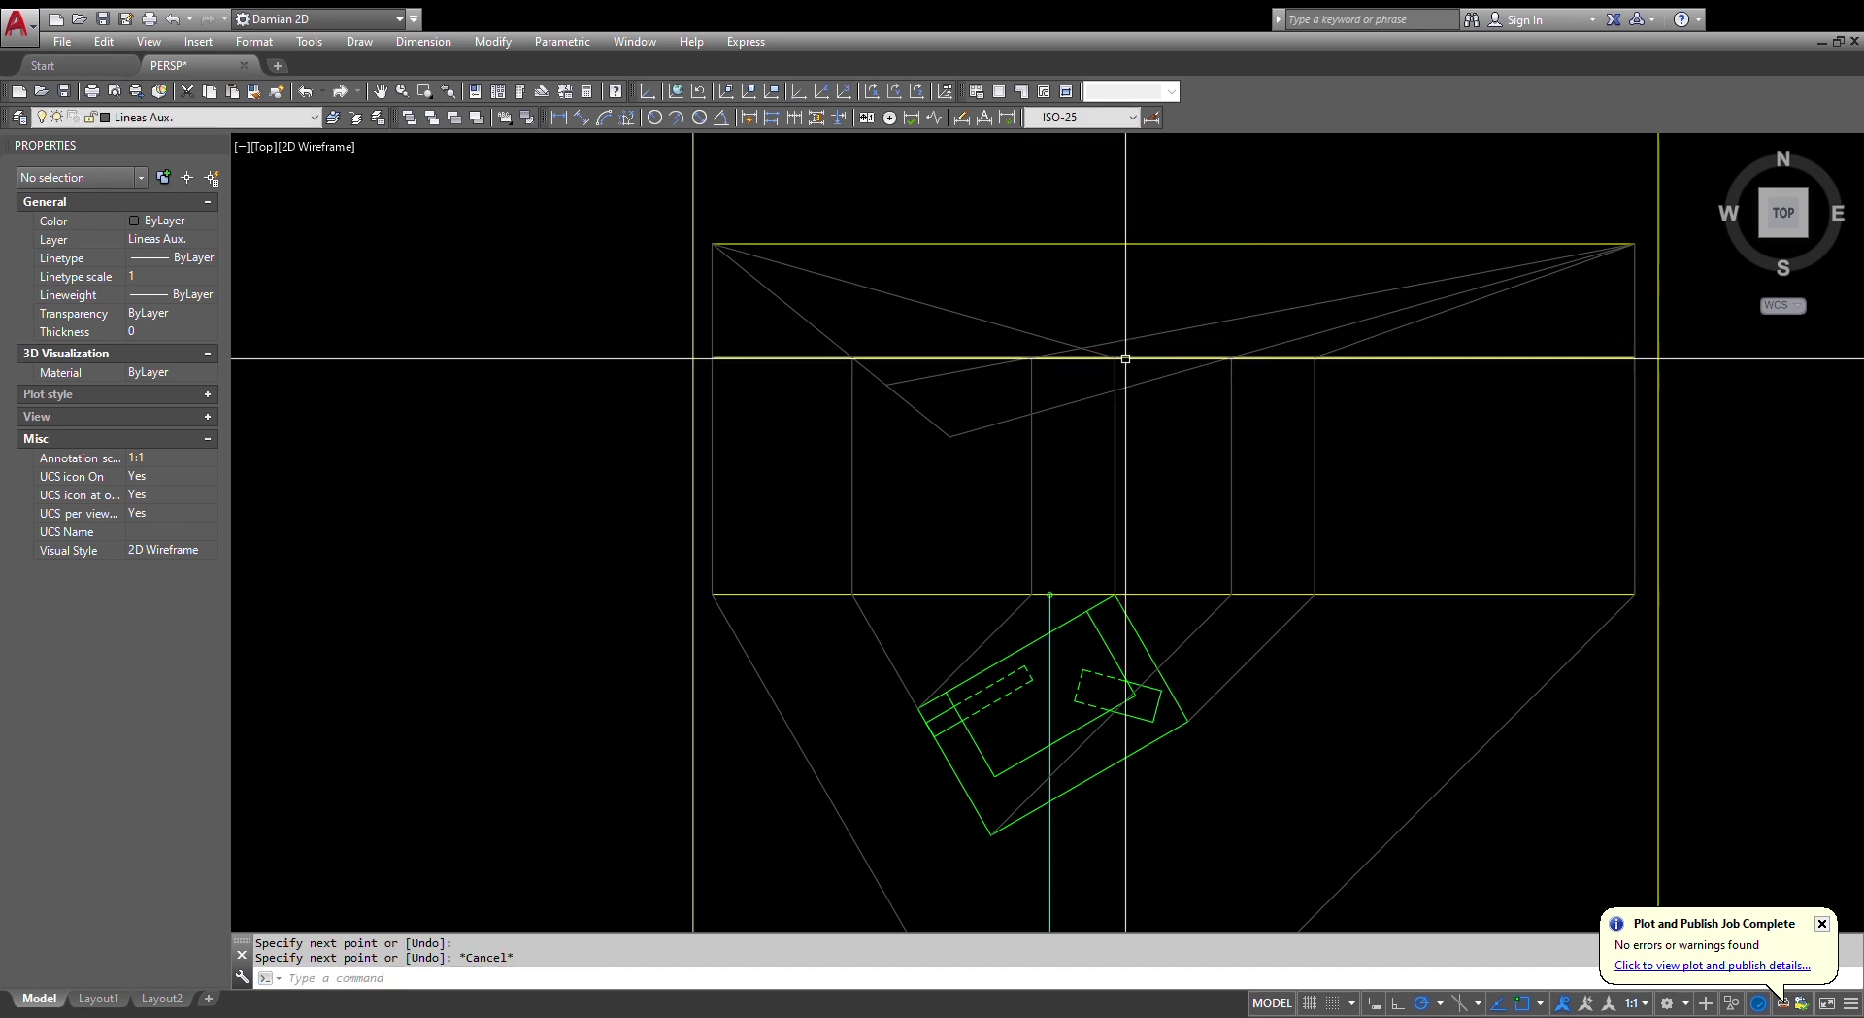
# - Fillet the new left vanishing line with the newest right vanishing line at radius 0 to form the right base corner
pyautogui.write('f')
pyautogui.press('Return')
pyautogui.scroll(2, 1099, 341)
pyautogui.click(1093, 355)
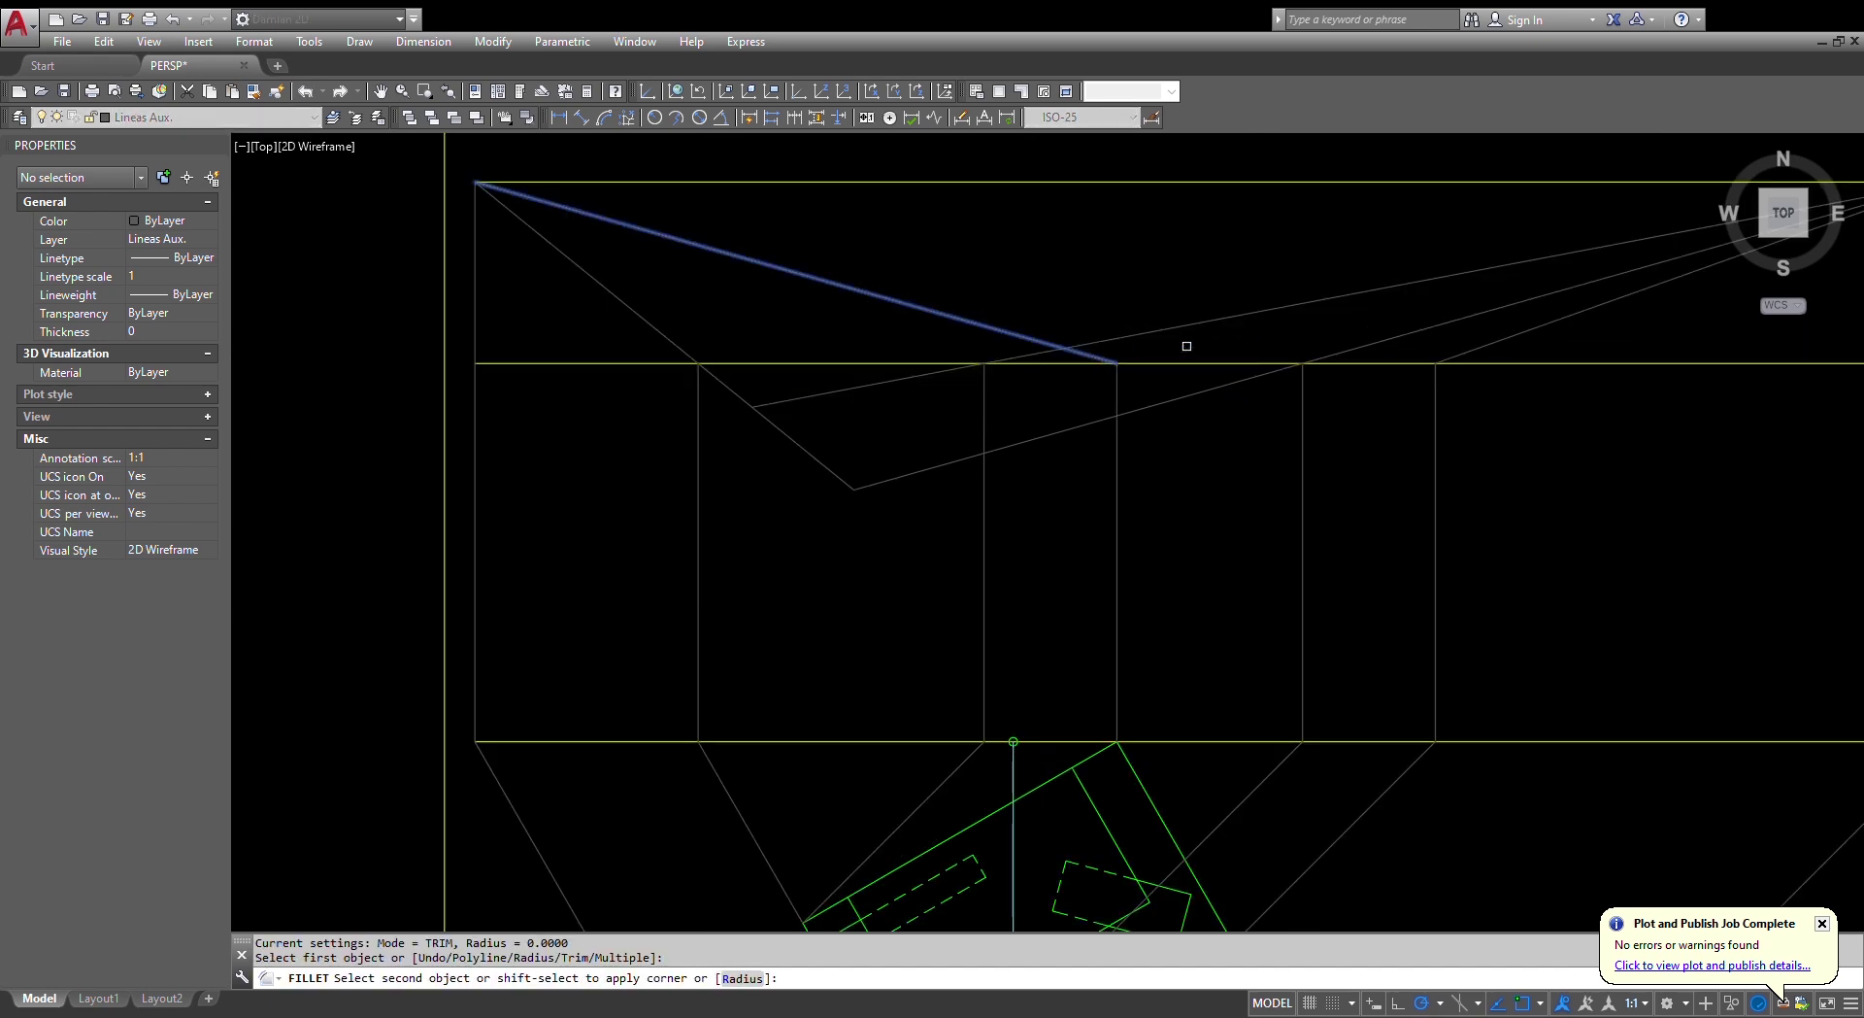
pyautogui.press('Escape')
pyautogui.press('Escape')
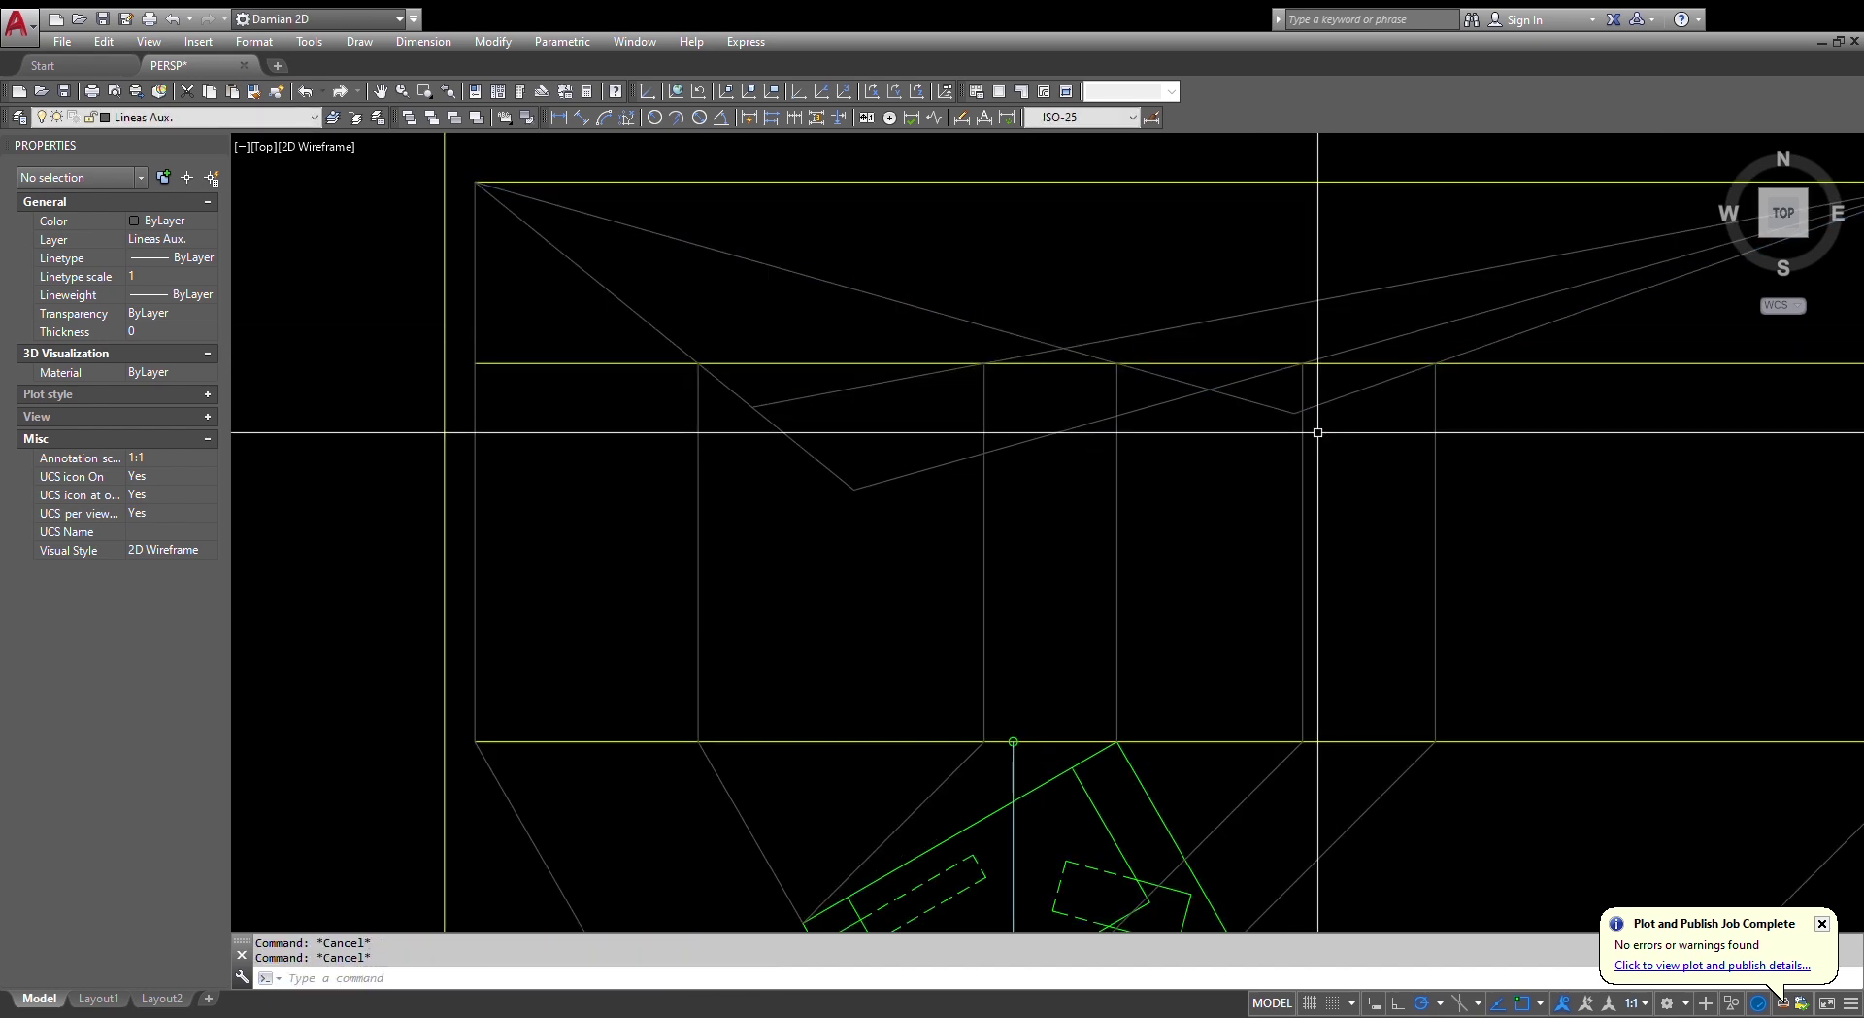
# - Draw a line from the right base corner to the front base corner
pyautogui.write('l')
pyautogui.press('Return')
pyautogui.scroll(-2, 1297, 410)
pyautogui.click(1295, 411)
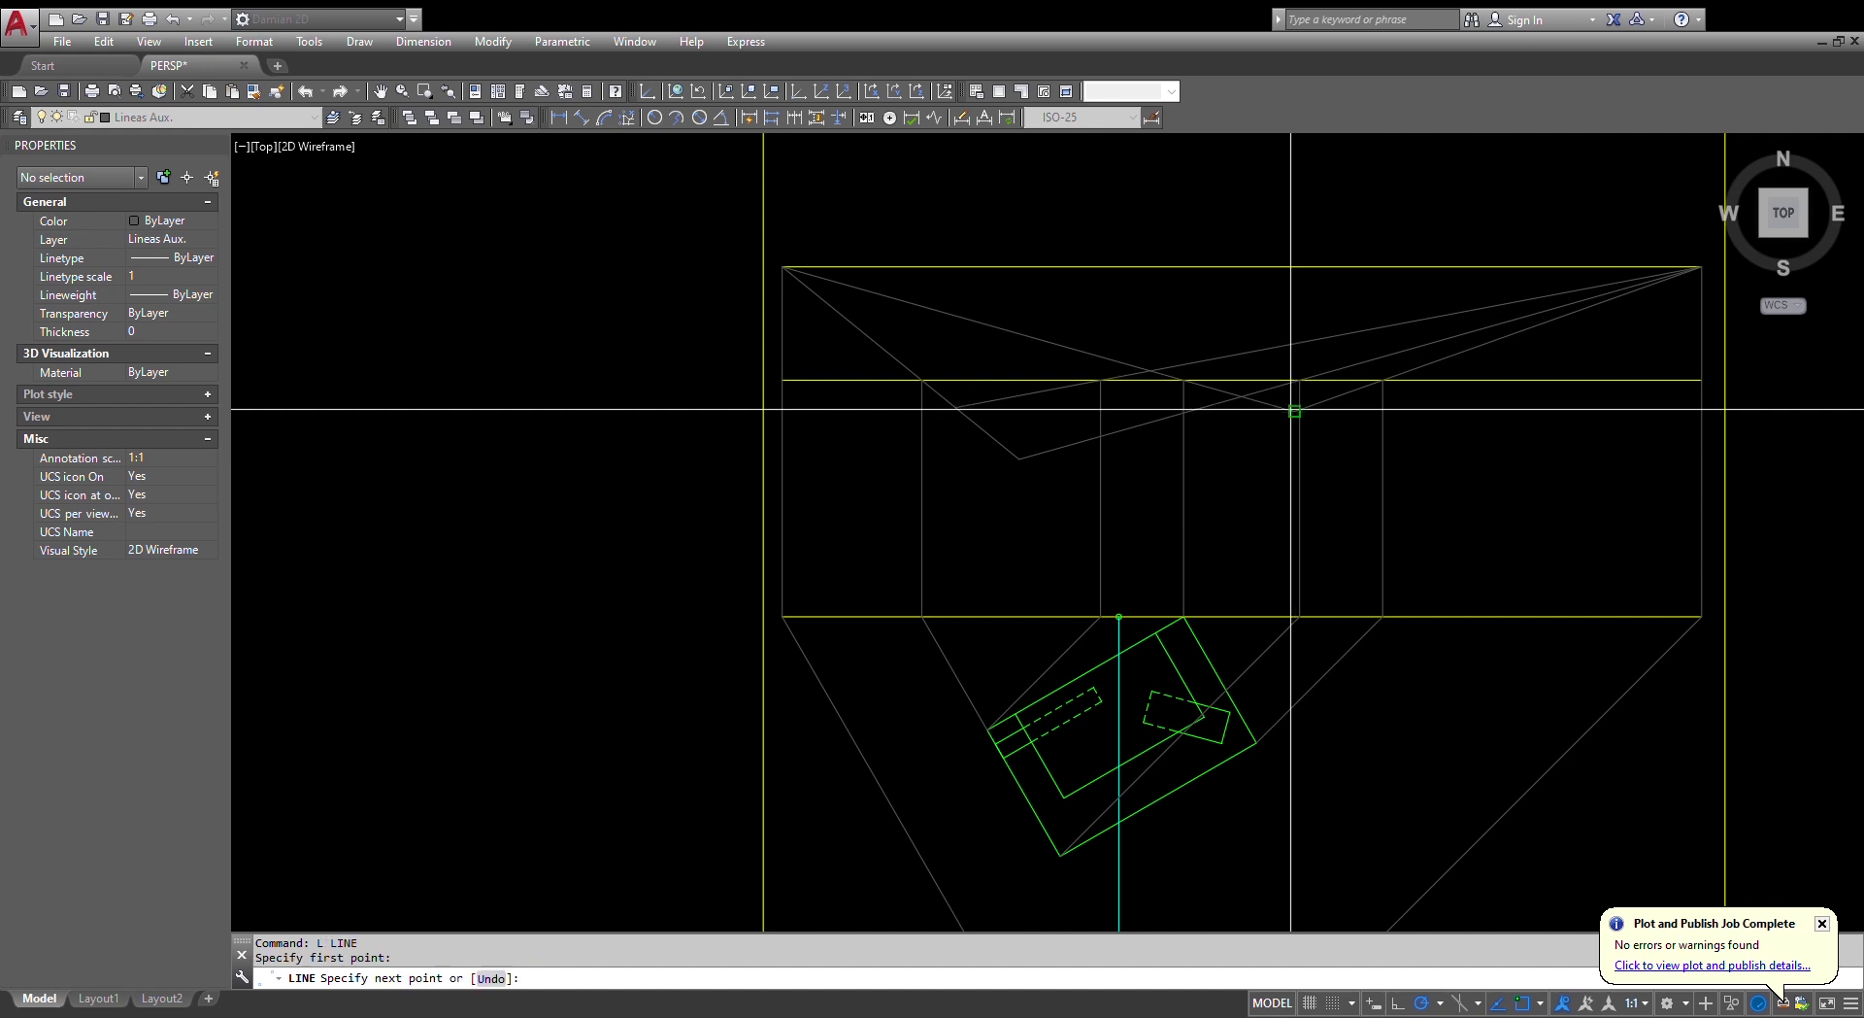
pyautogui.click(1020, 459)
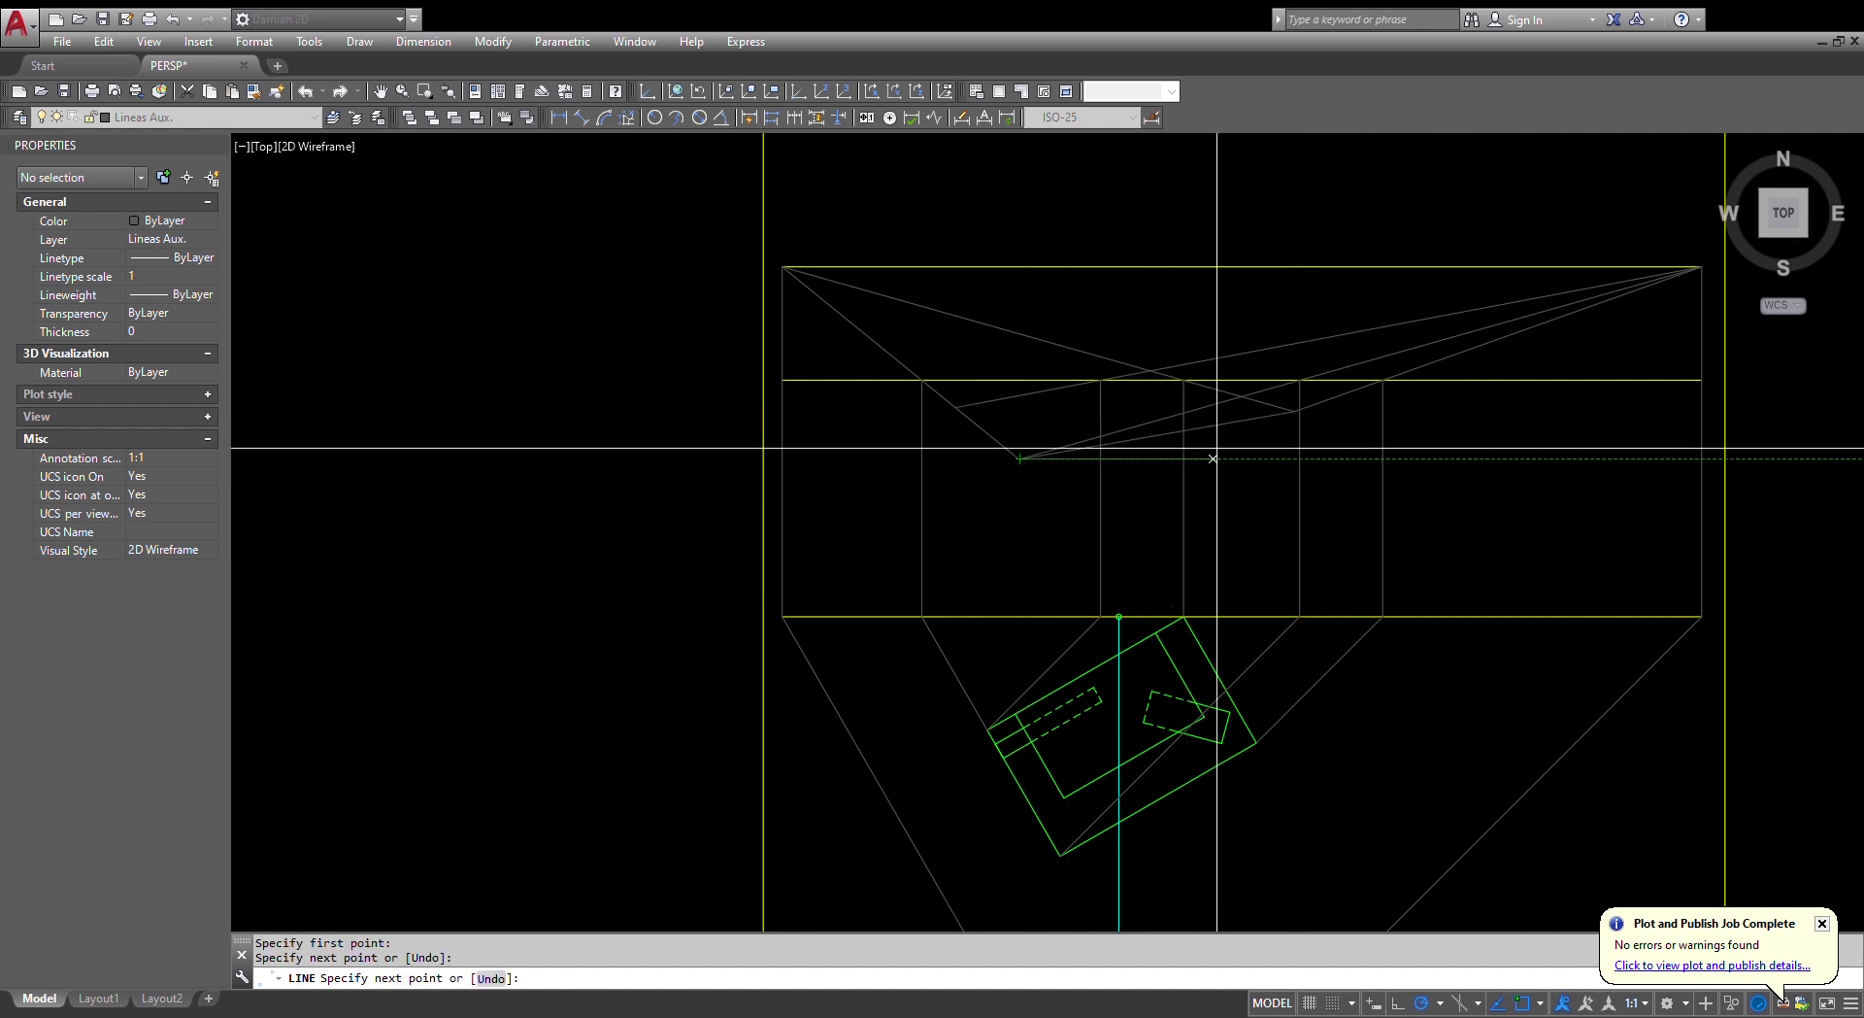
pyautogui.press('Escape')
pyautogui.press('Escape')
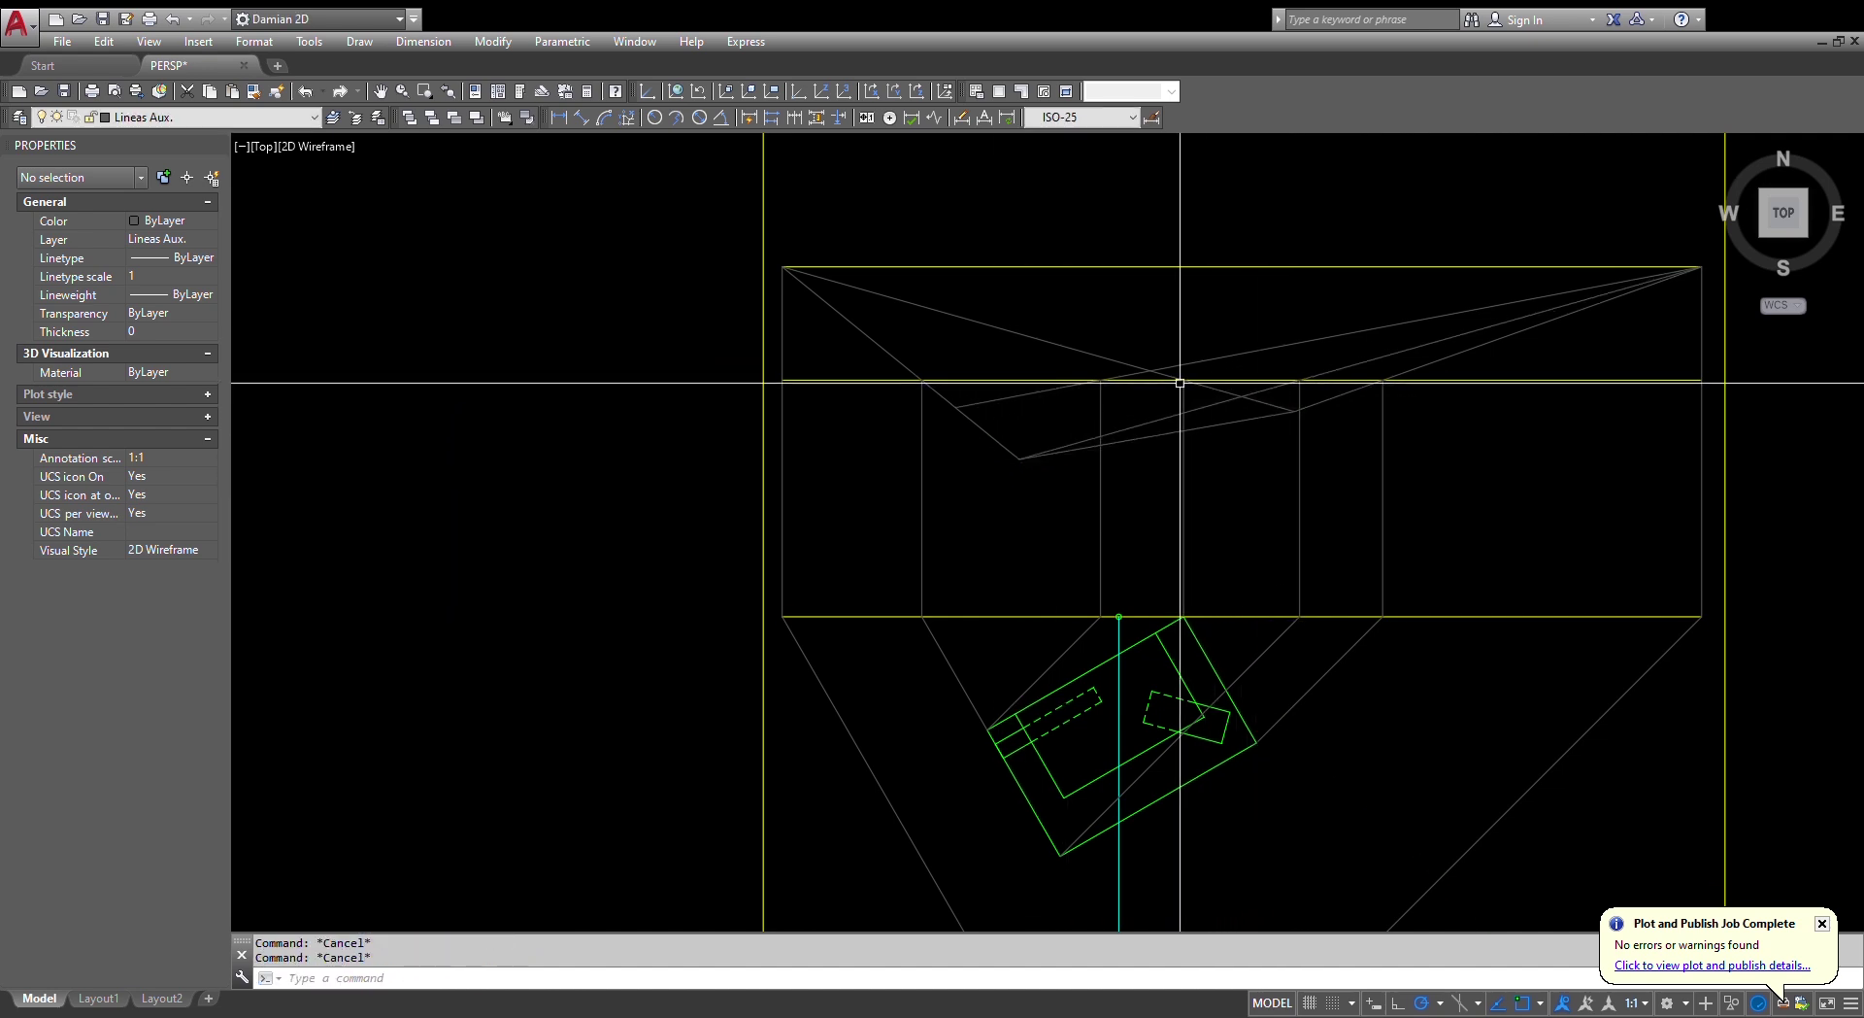
# - Draw a line from the rear base corner on the middle line to the left base corner
pyautogui.write('l')
pyautogui.press('Return')
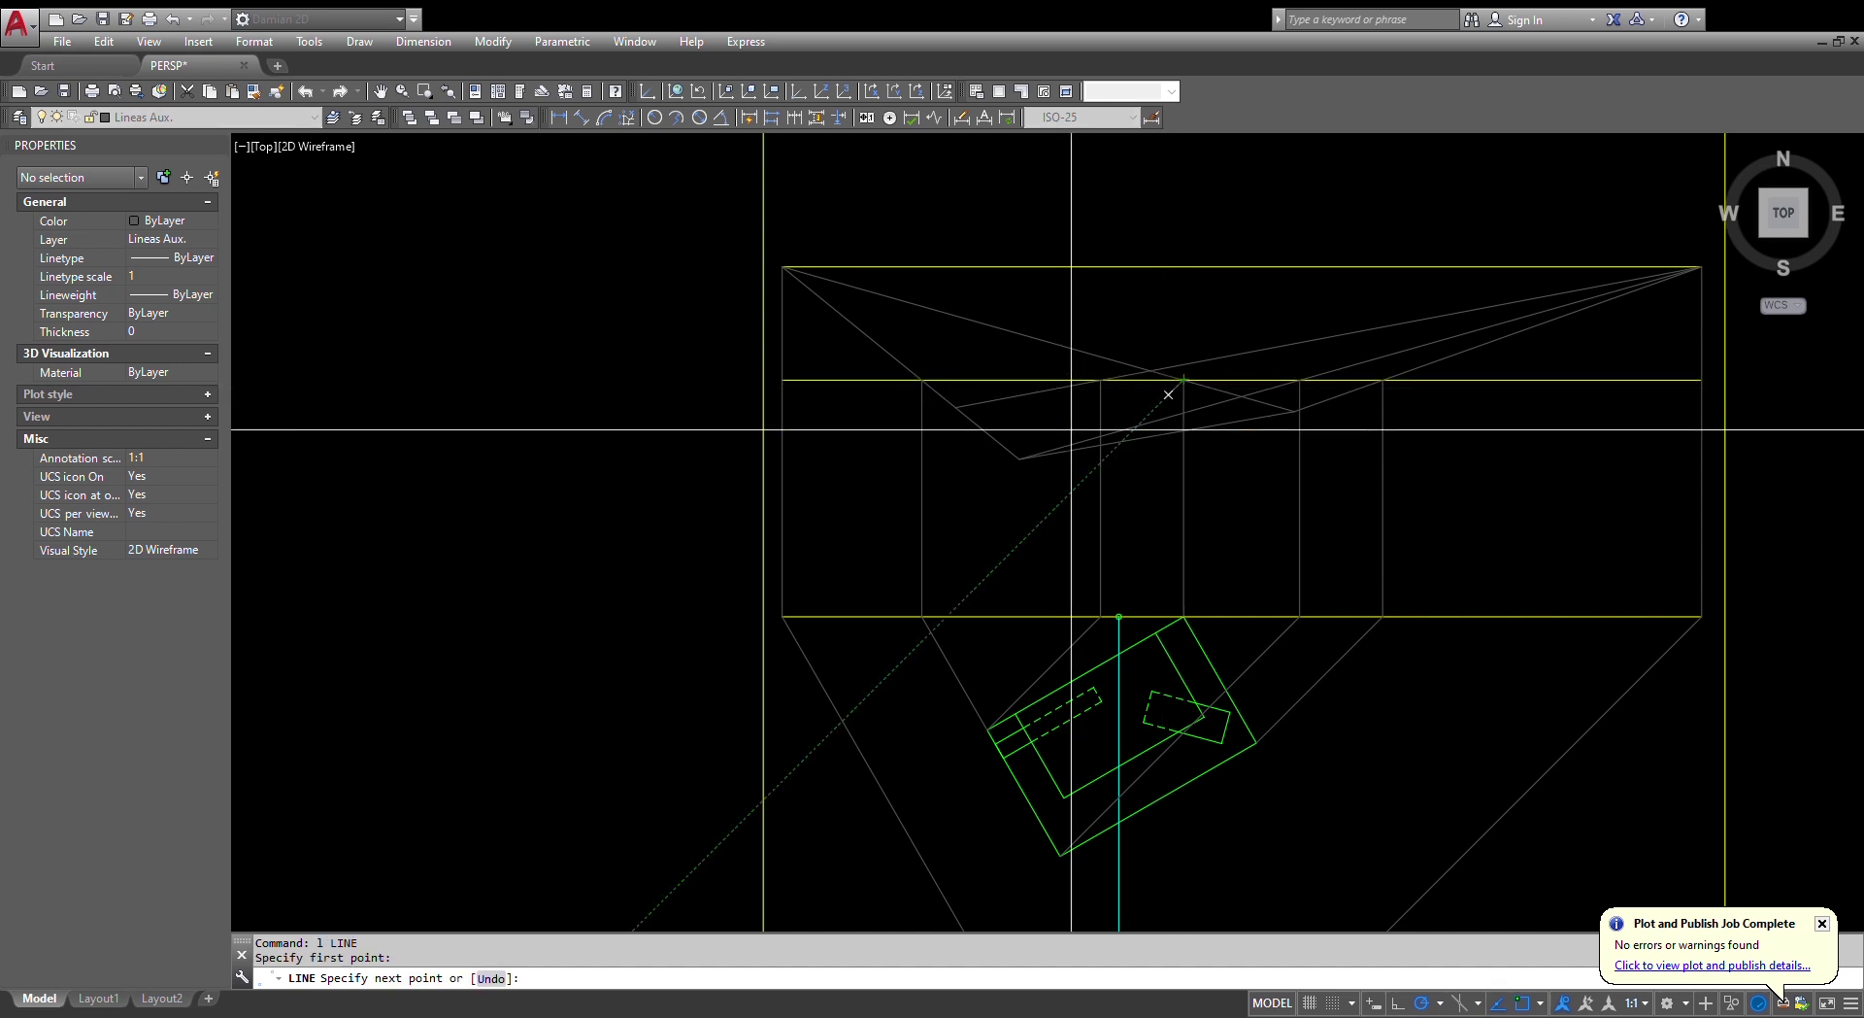
pyautogui.click(955, 407)
pyautogui.press('Escape')
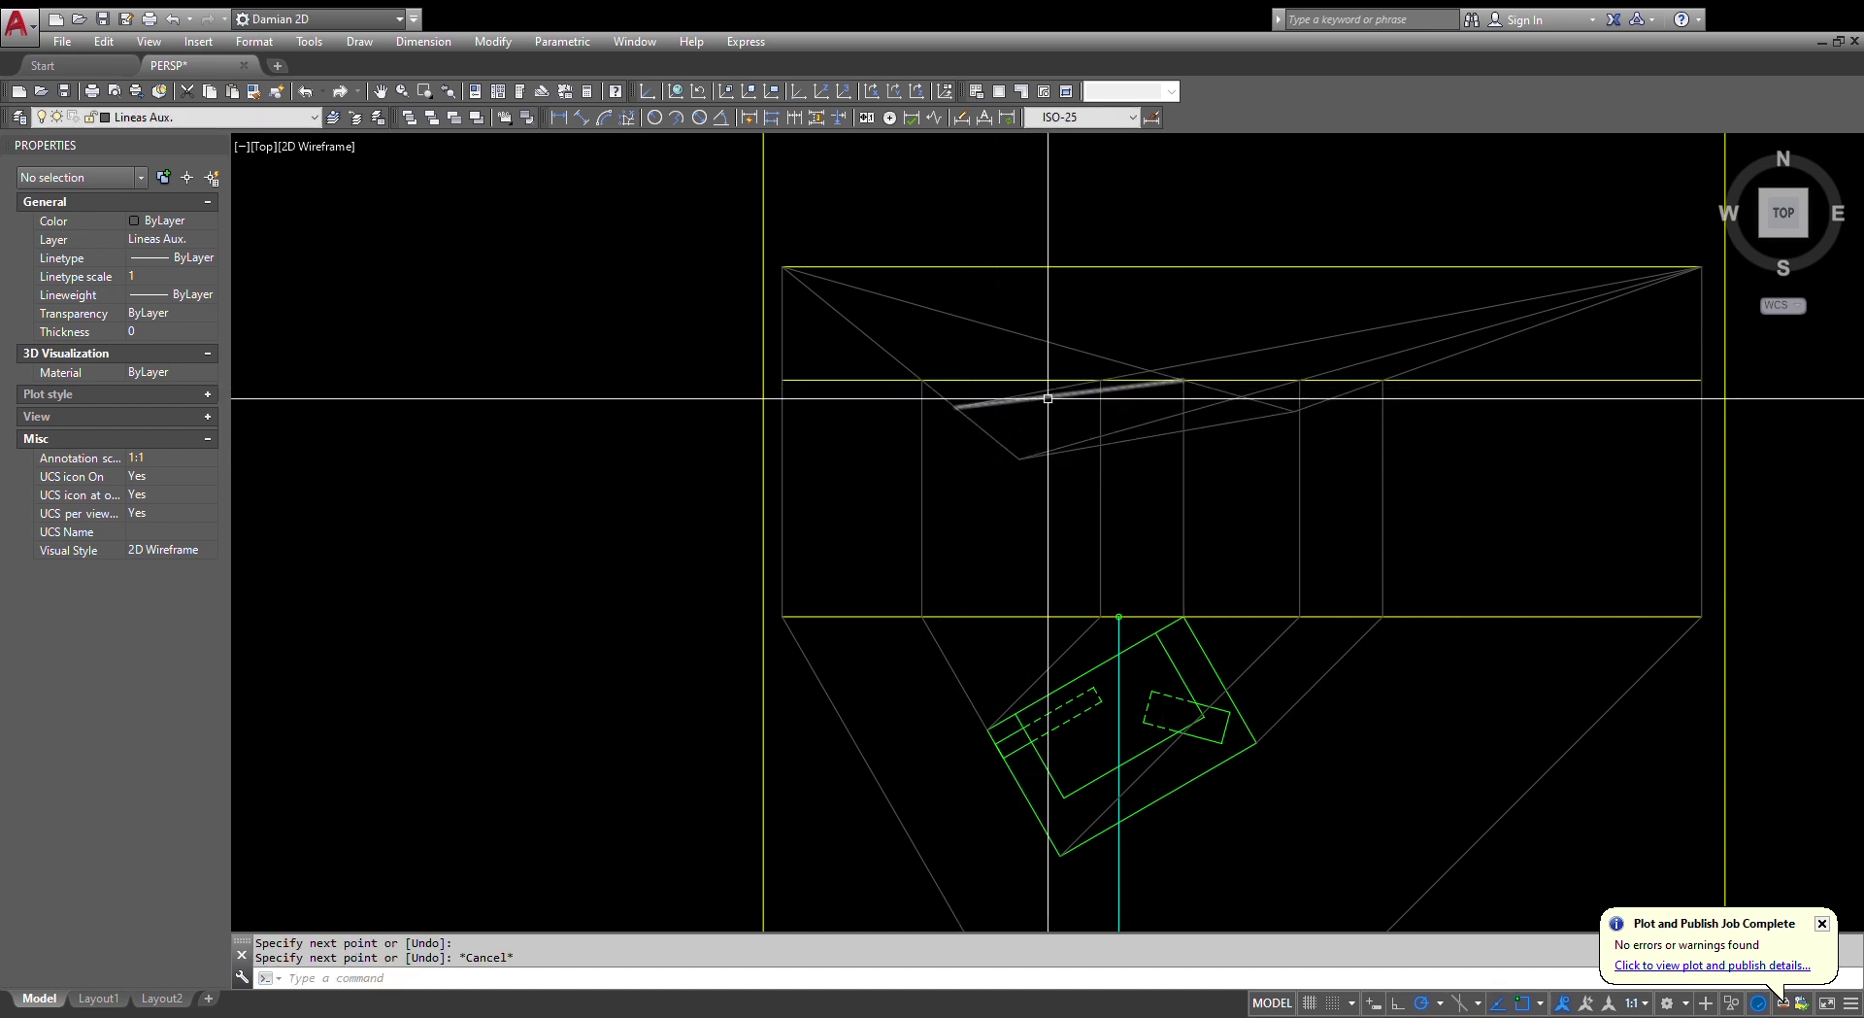
# - Move the front and rear base edges to layer 03
pyautogui.click(1088, 390)
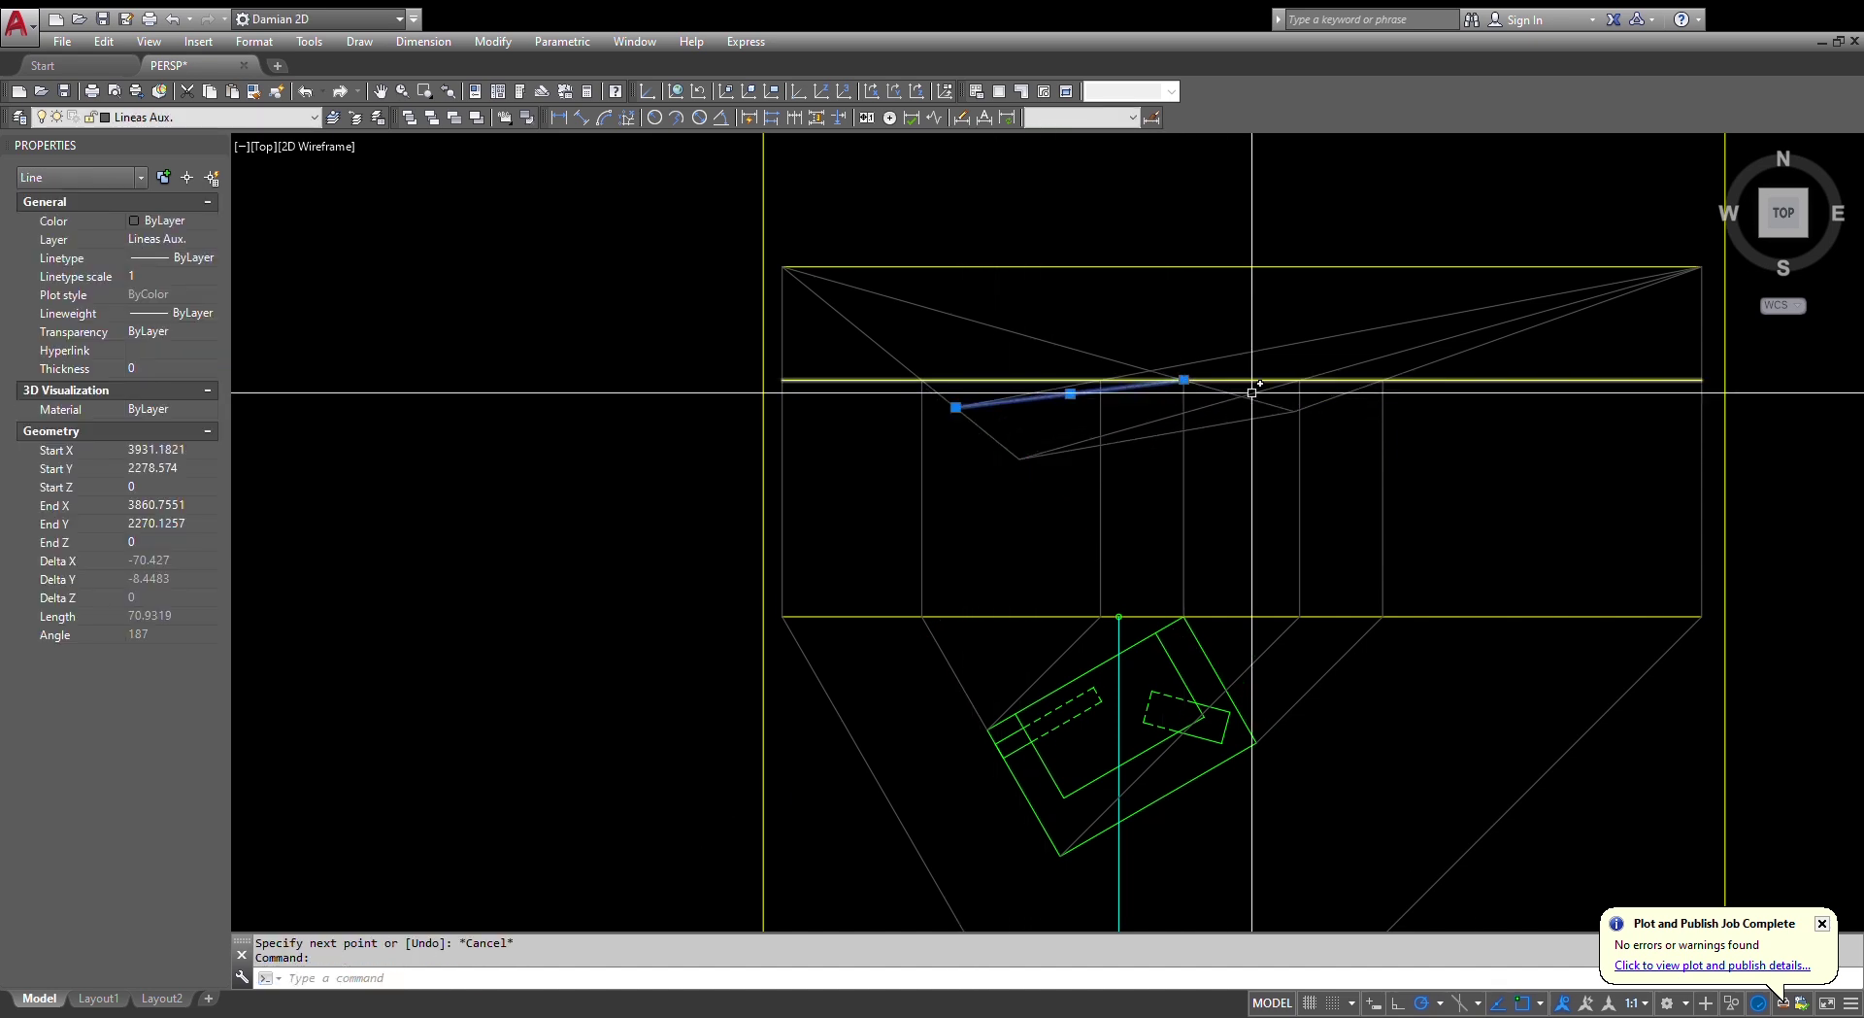
pyautogui.click(1204, 426)
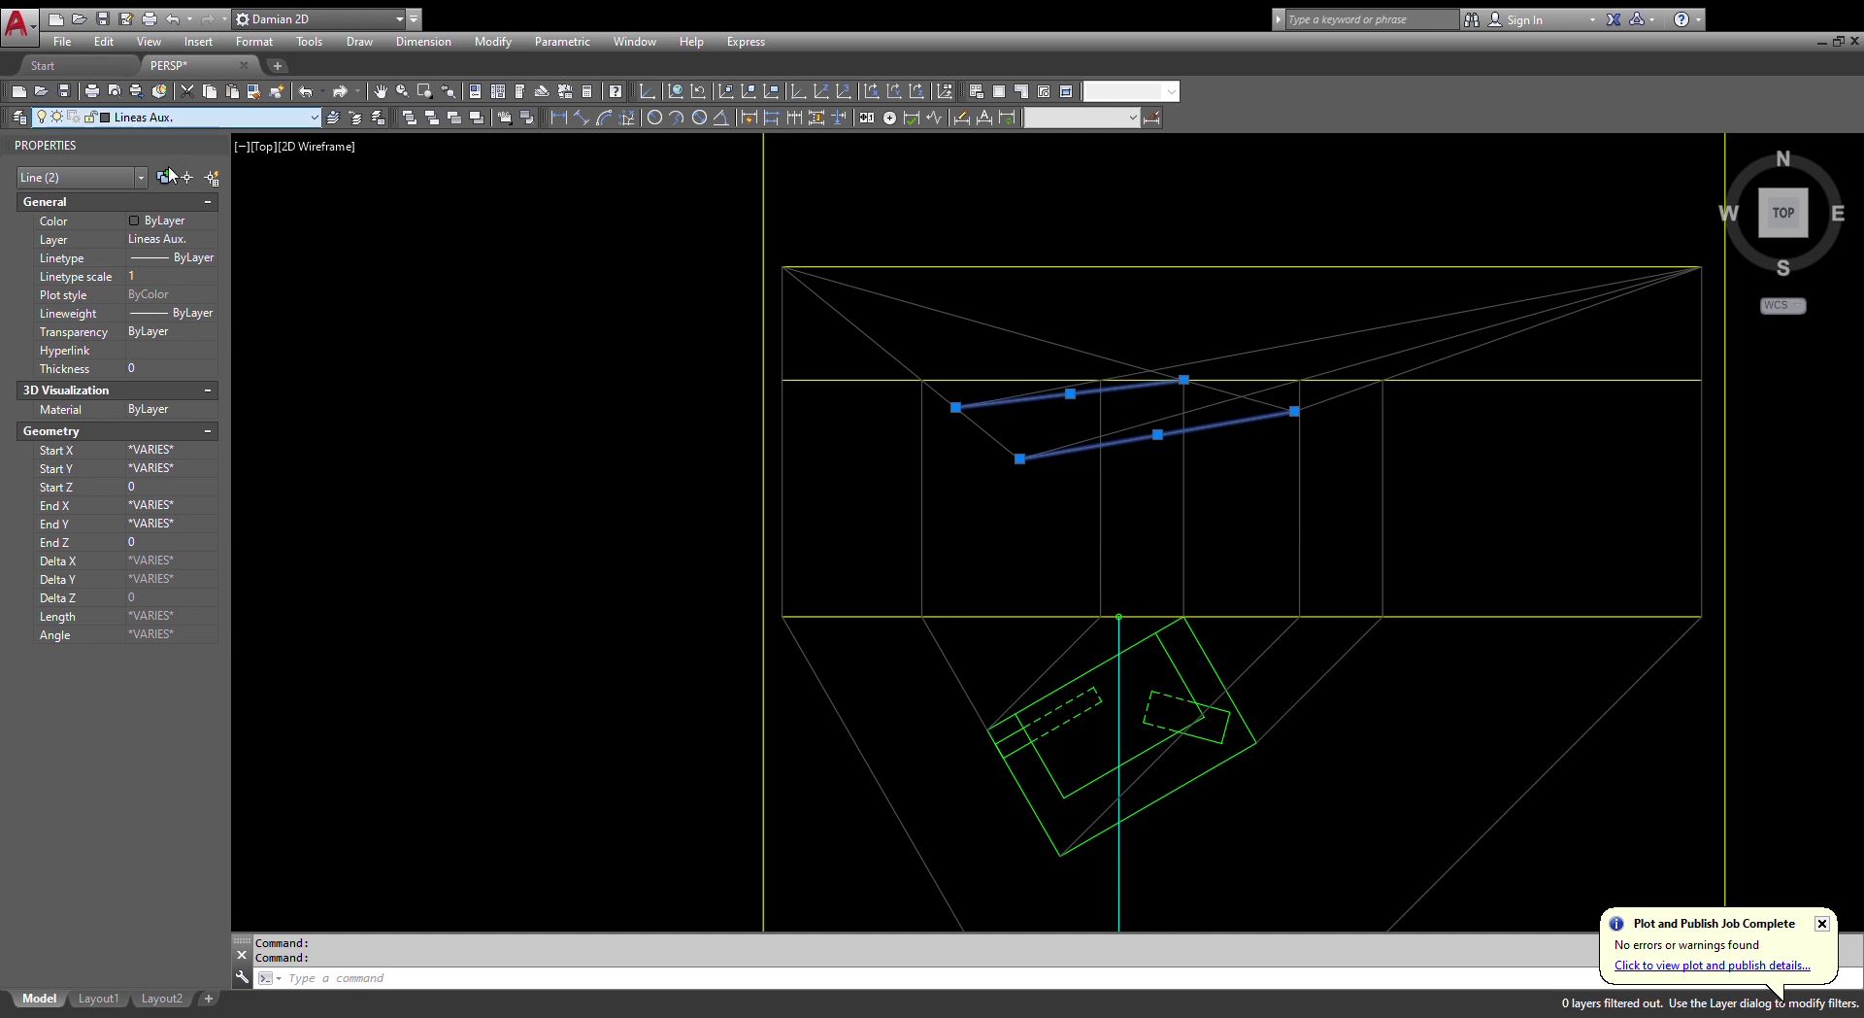
pyautogui.click(170, 207)
pyautogui.click(332, 118)
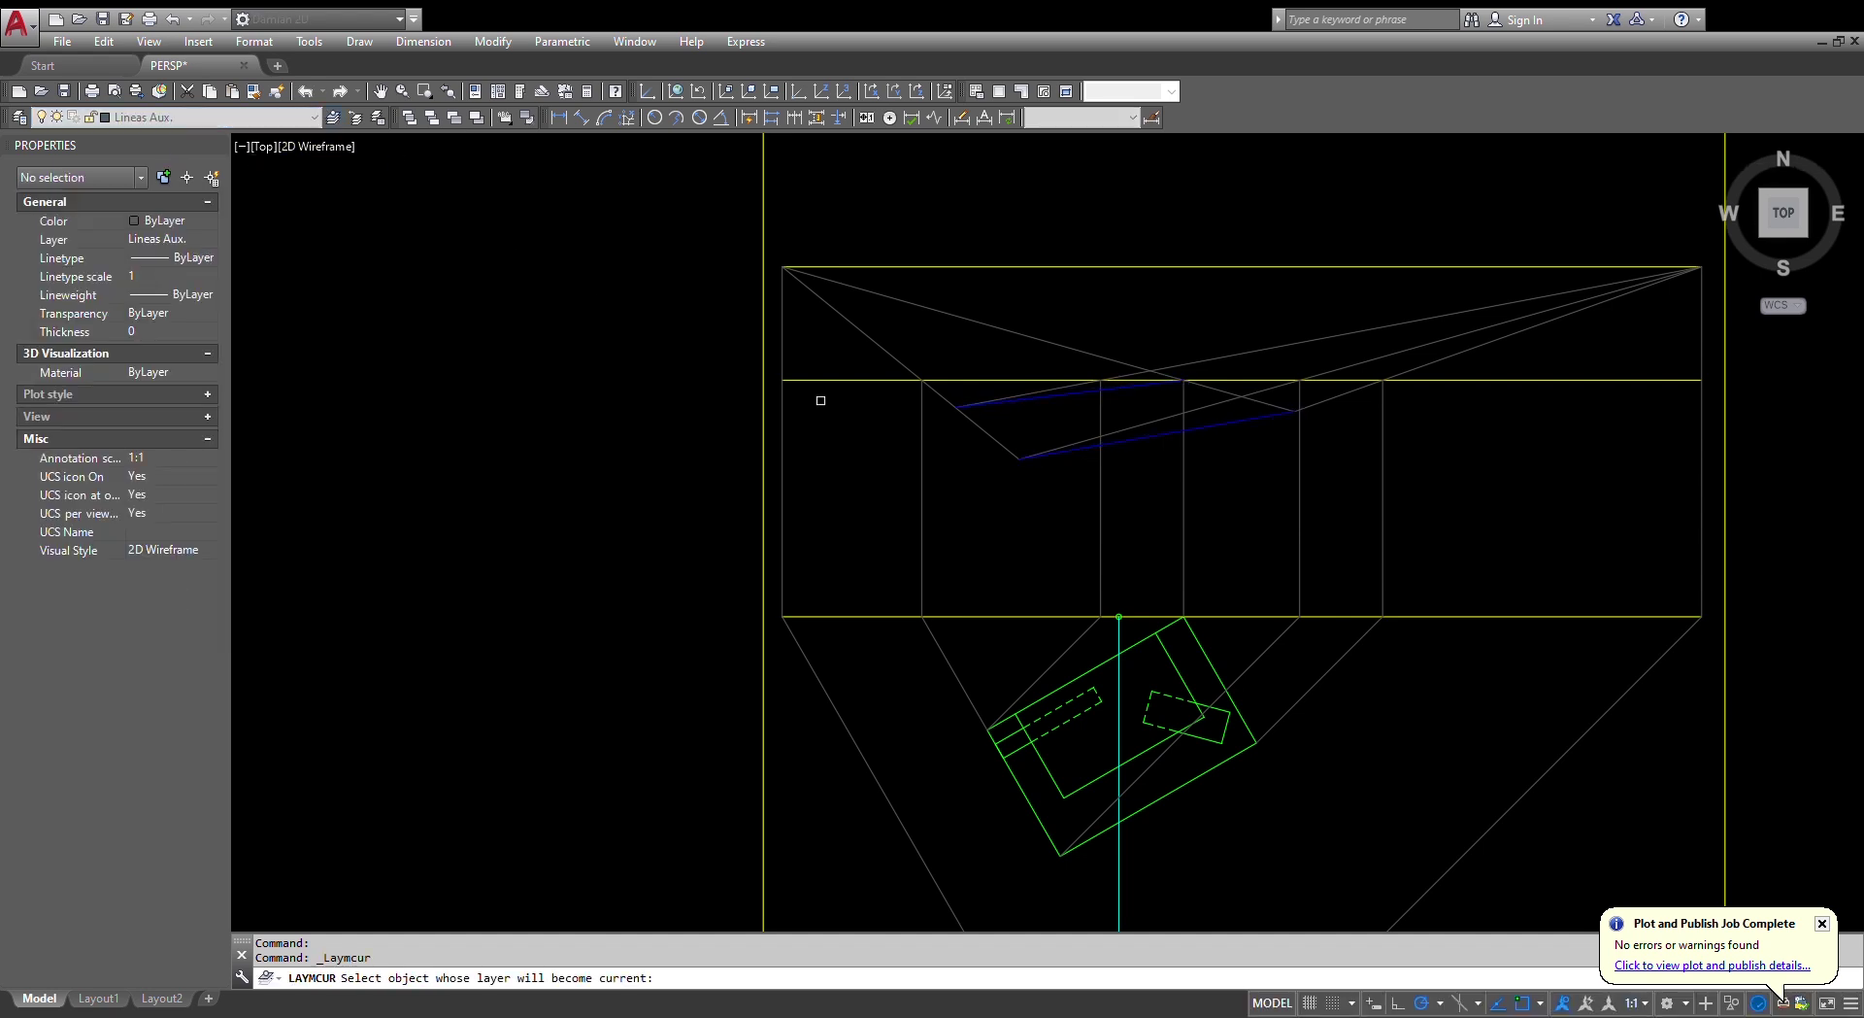
pyautogui.press('Escape')
pyautogui.press('Escape')
# - Trim the left vanishing lines where they extend past the left and rear base corners
pyautogui.write('tr')
pyautogui.press('space')
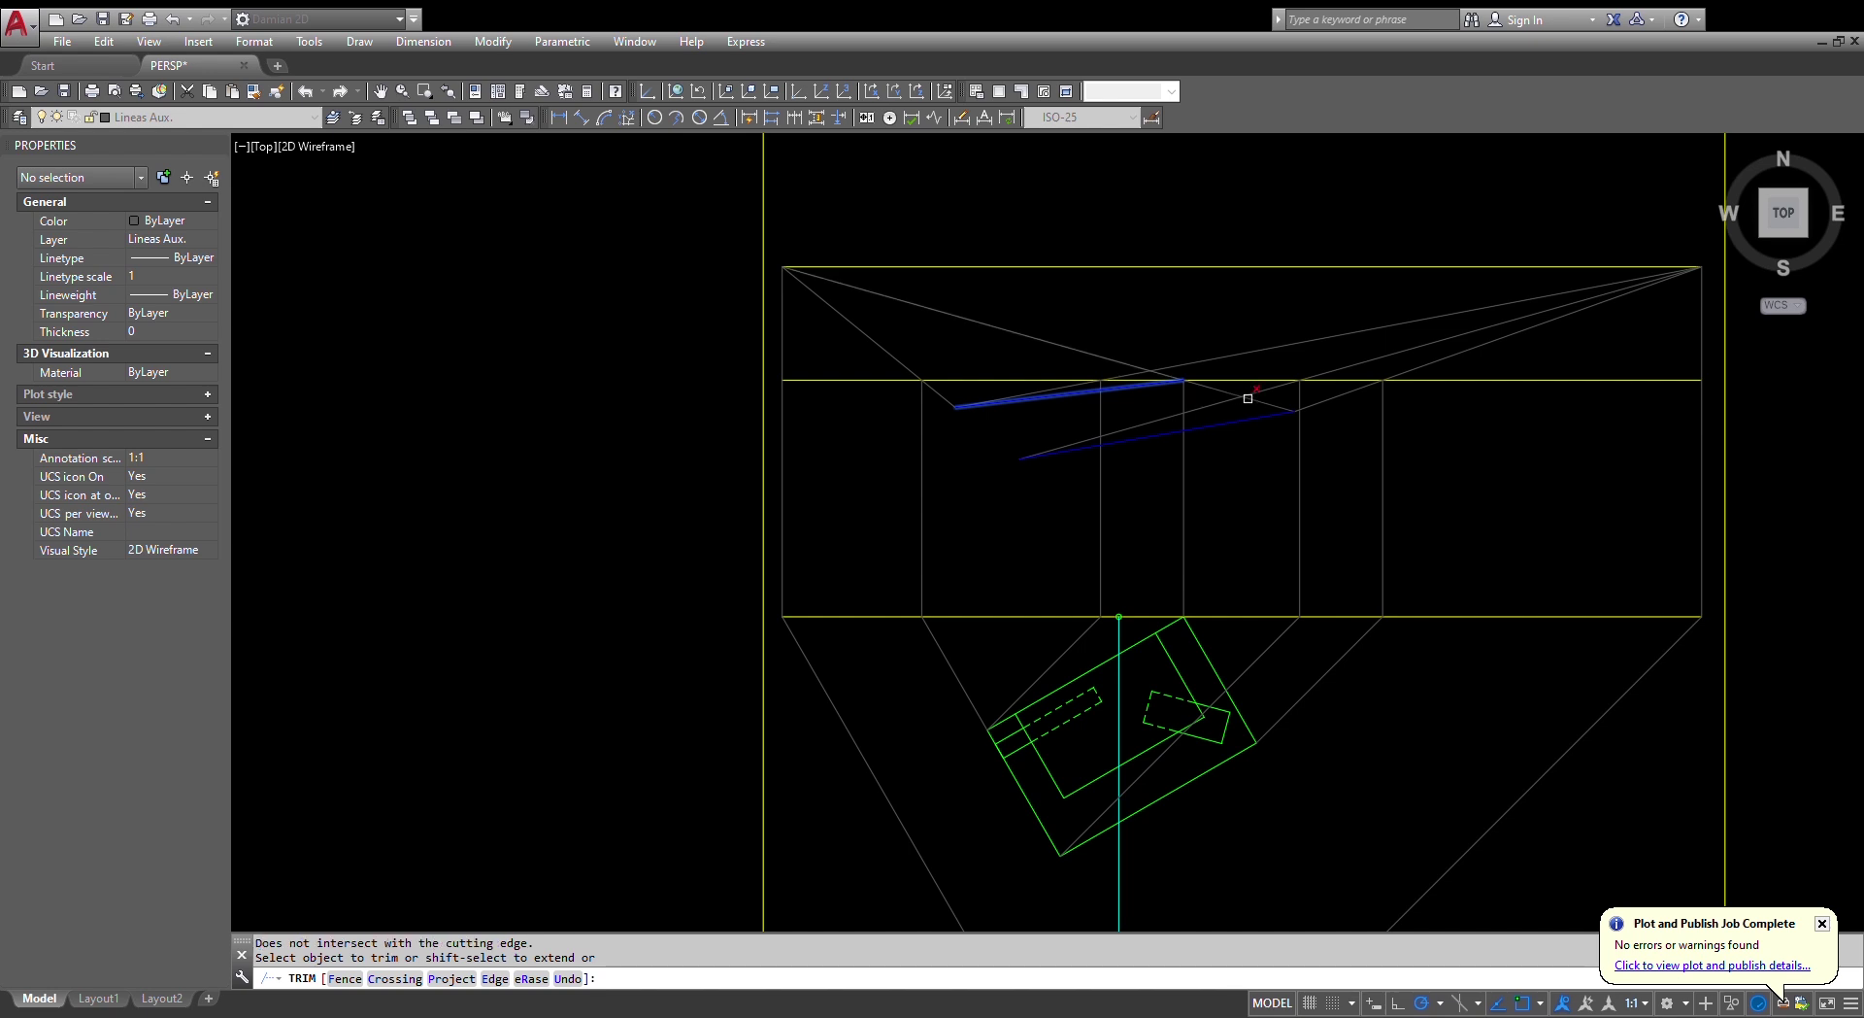
pyautogui.press('Escape')
pyautogui.press('Escape')
# - Draw the base's two side edges, from the front corner to the left corner and from the rear corner to the right corner
pyautogui.write('l')
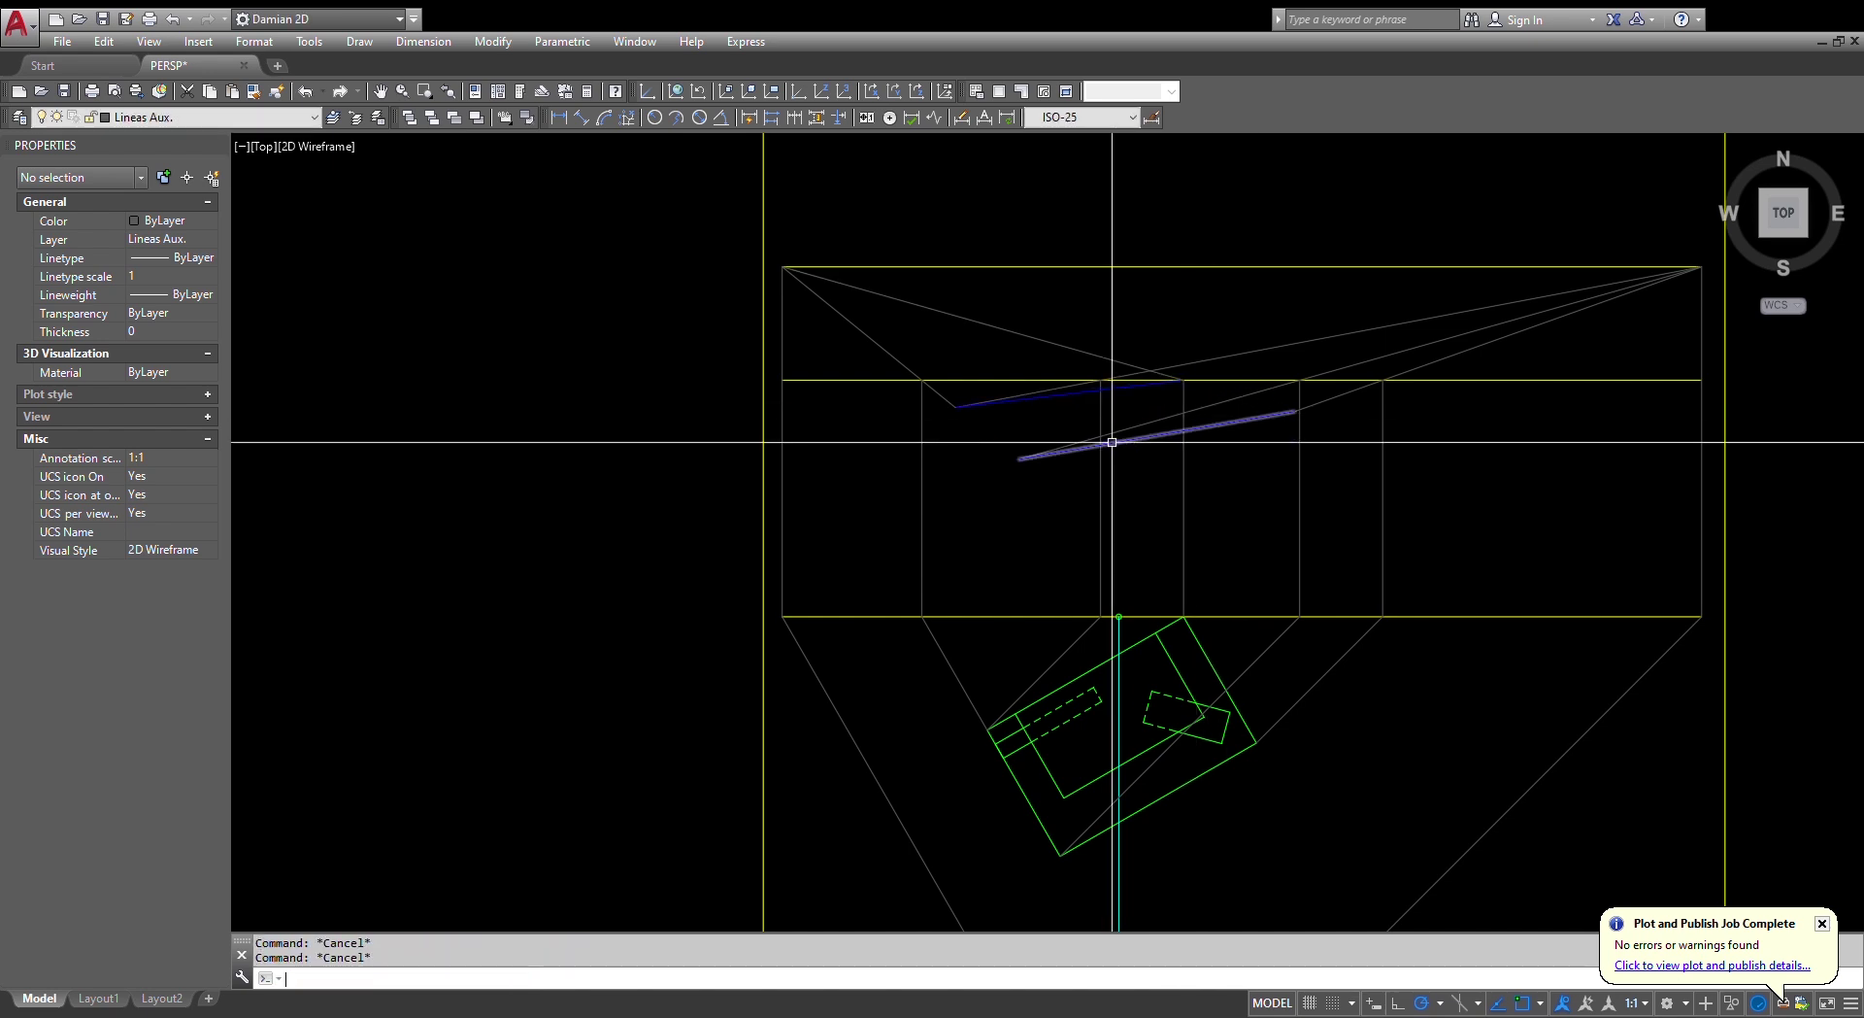
pyautogui.press('space')
pyautogui.click(1020, 457)
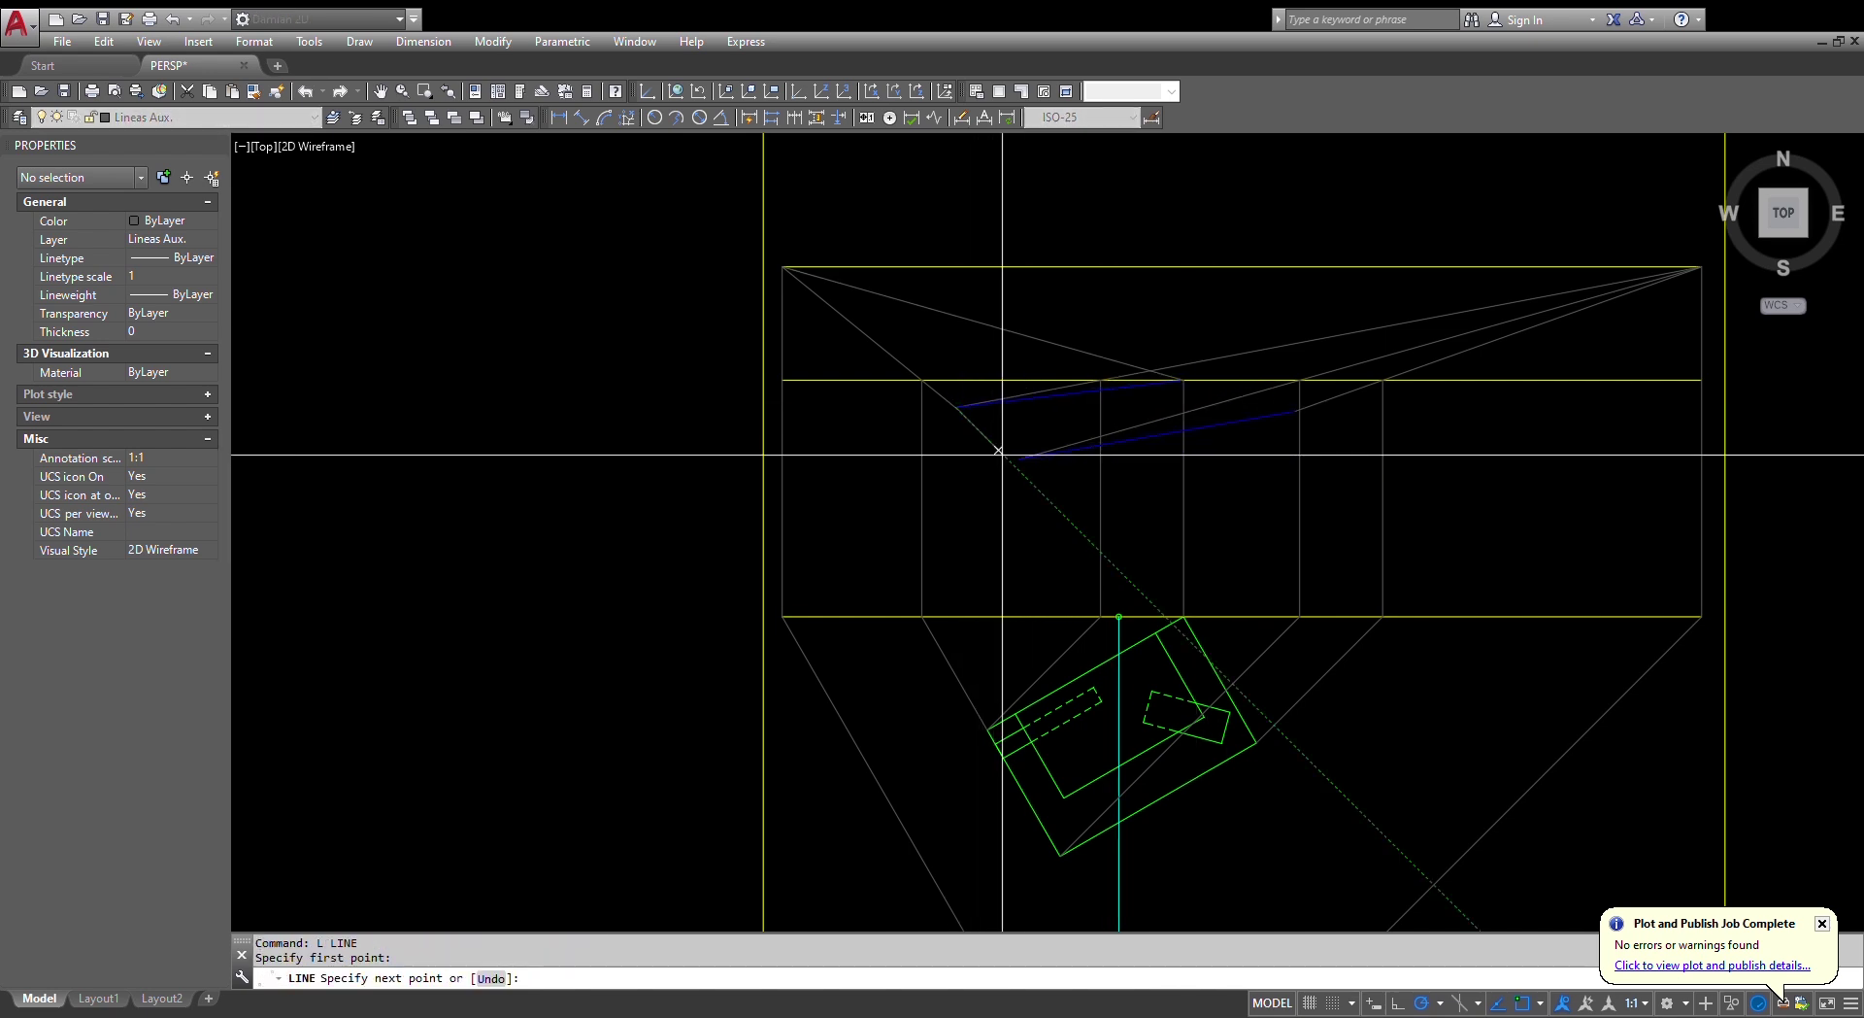
pyautogui.press('Escape')
pyautogui.scroll(4, 1194, 379)
pyautogui.press('space')
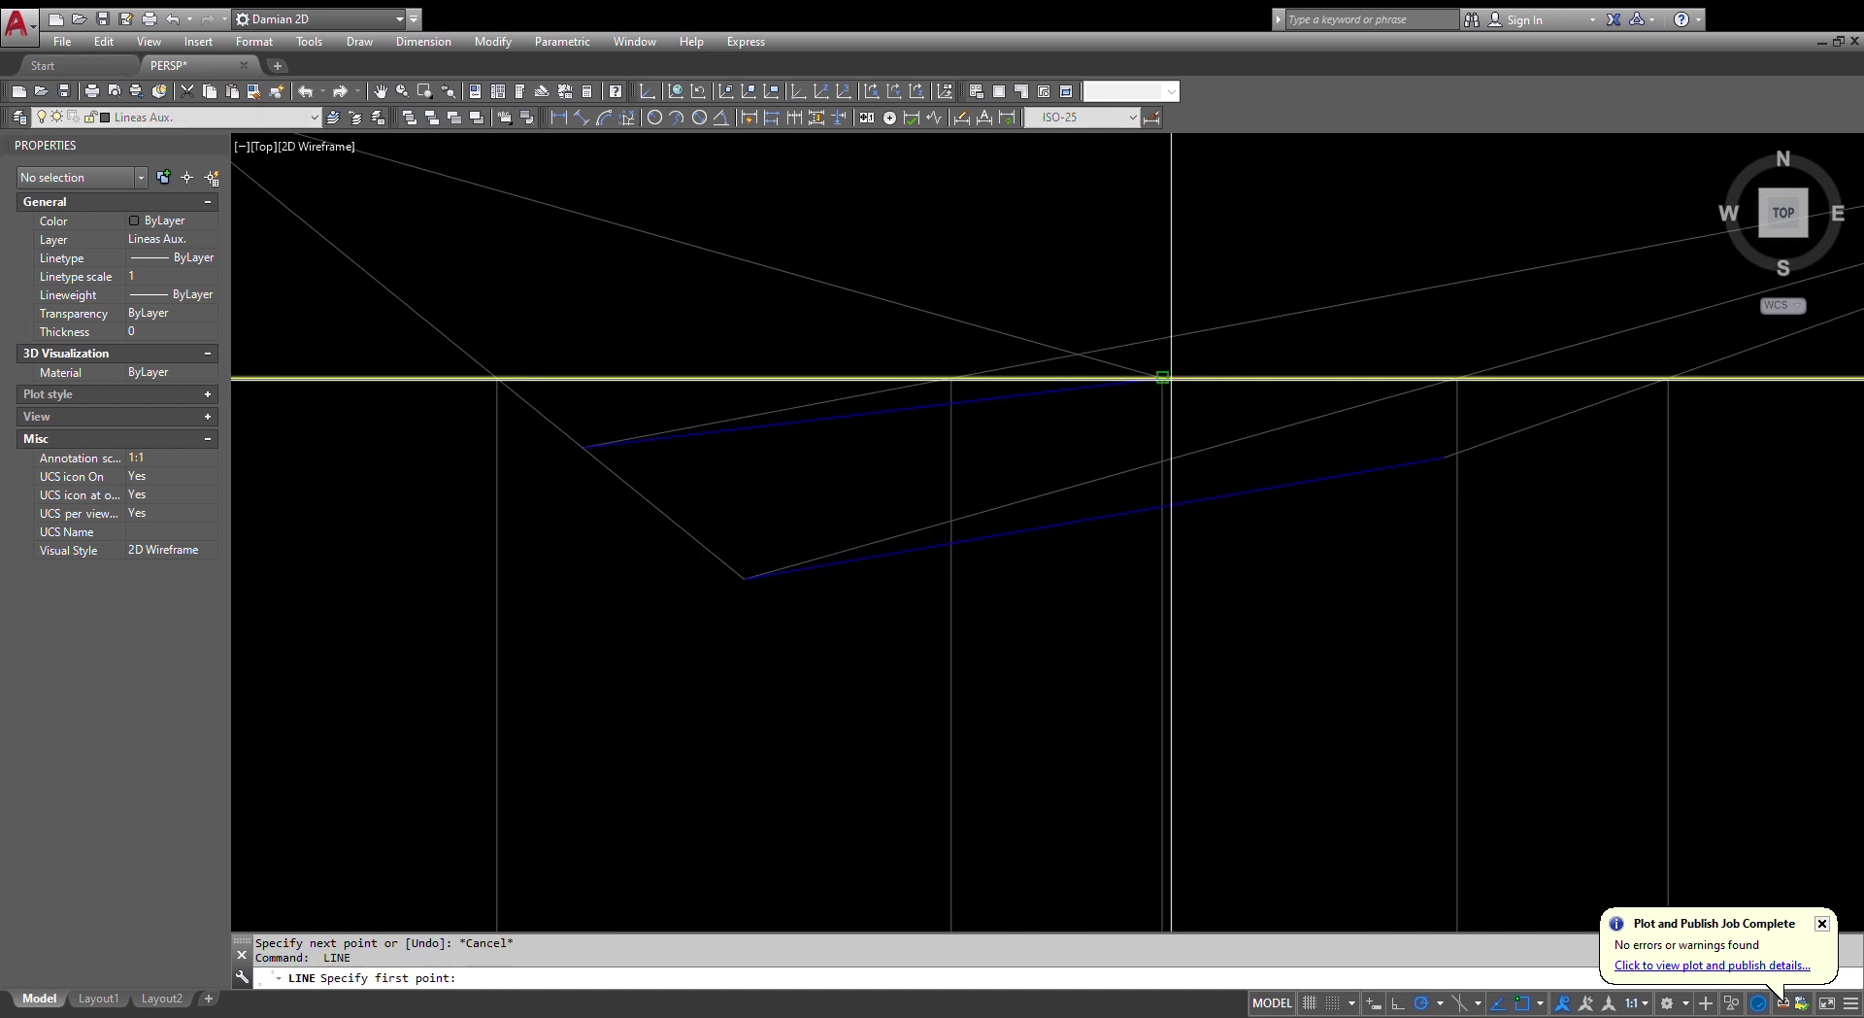
pyautogui.click(1163, 378)
pyautogui.click(1445, 454)
pyautogui.press('Escape')
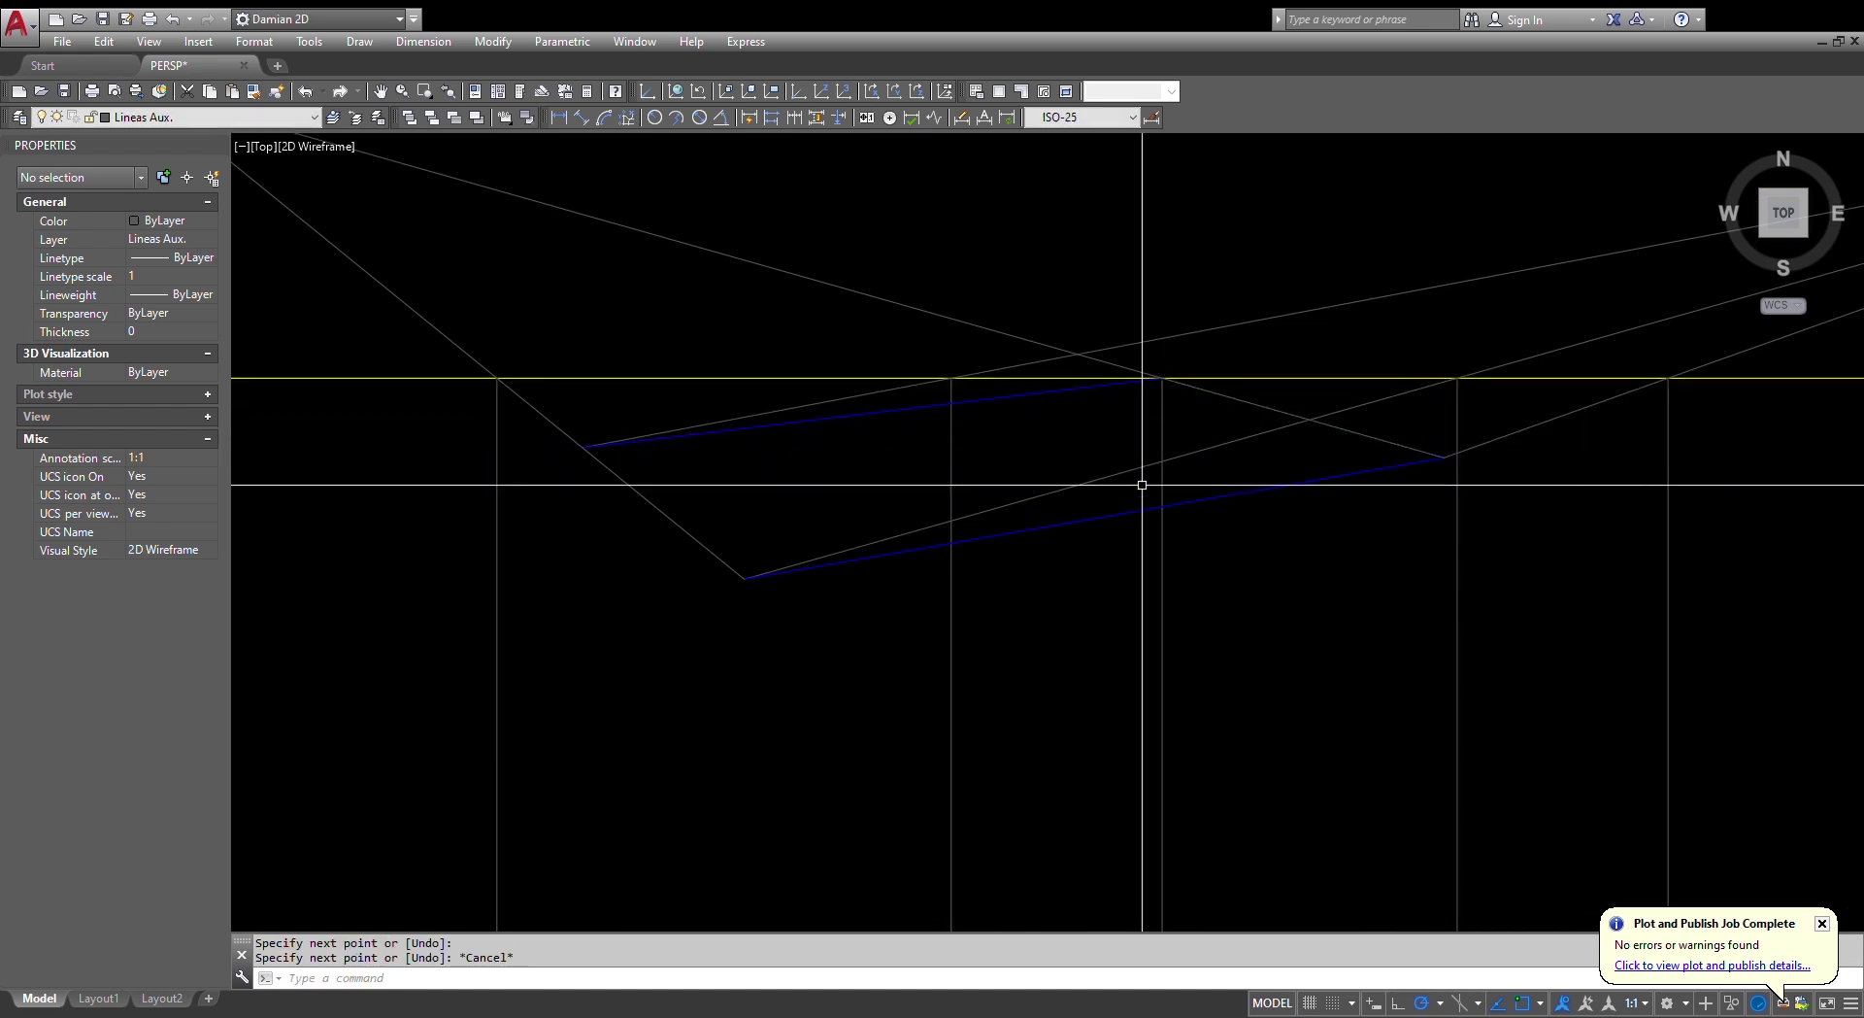
# - Match the properties of the blue front base edge onto the two new side edges
pyautogui.write('a')
pyautogui.press('Return')
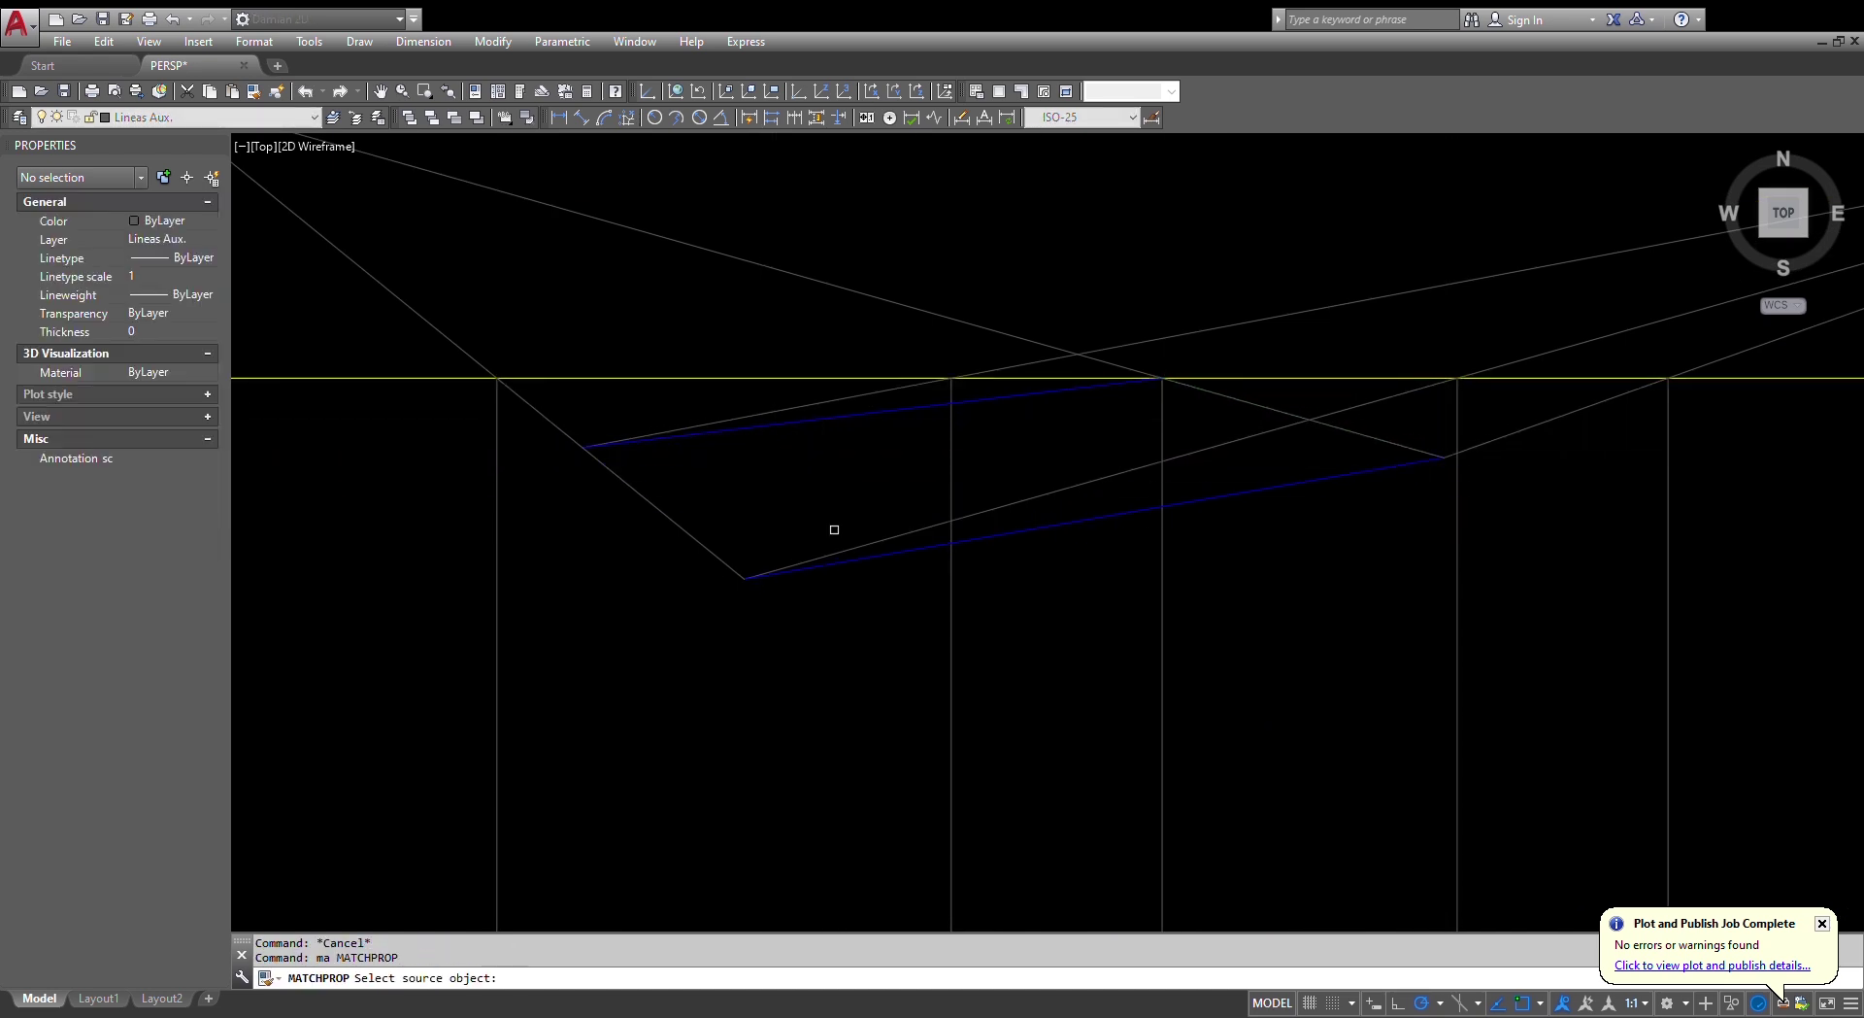
pyautogui.click(871, 557)
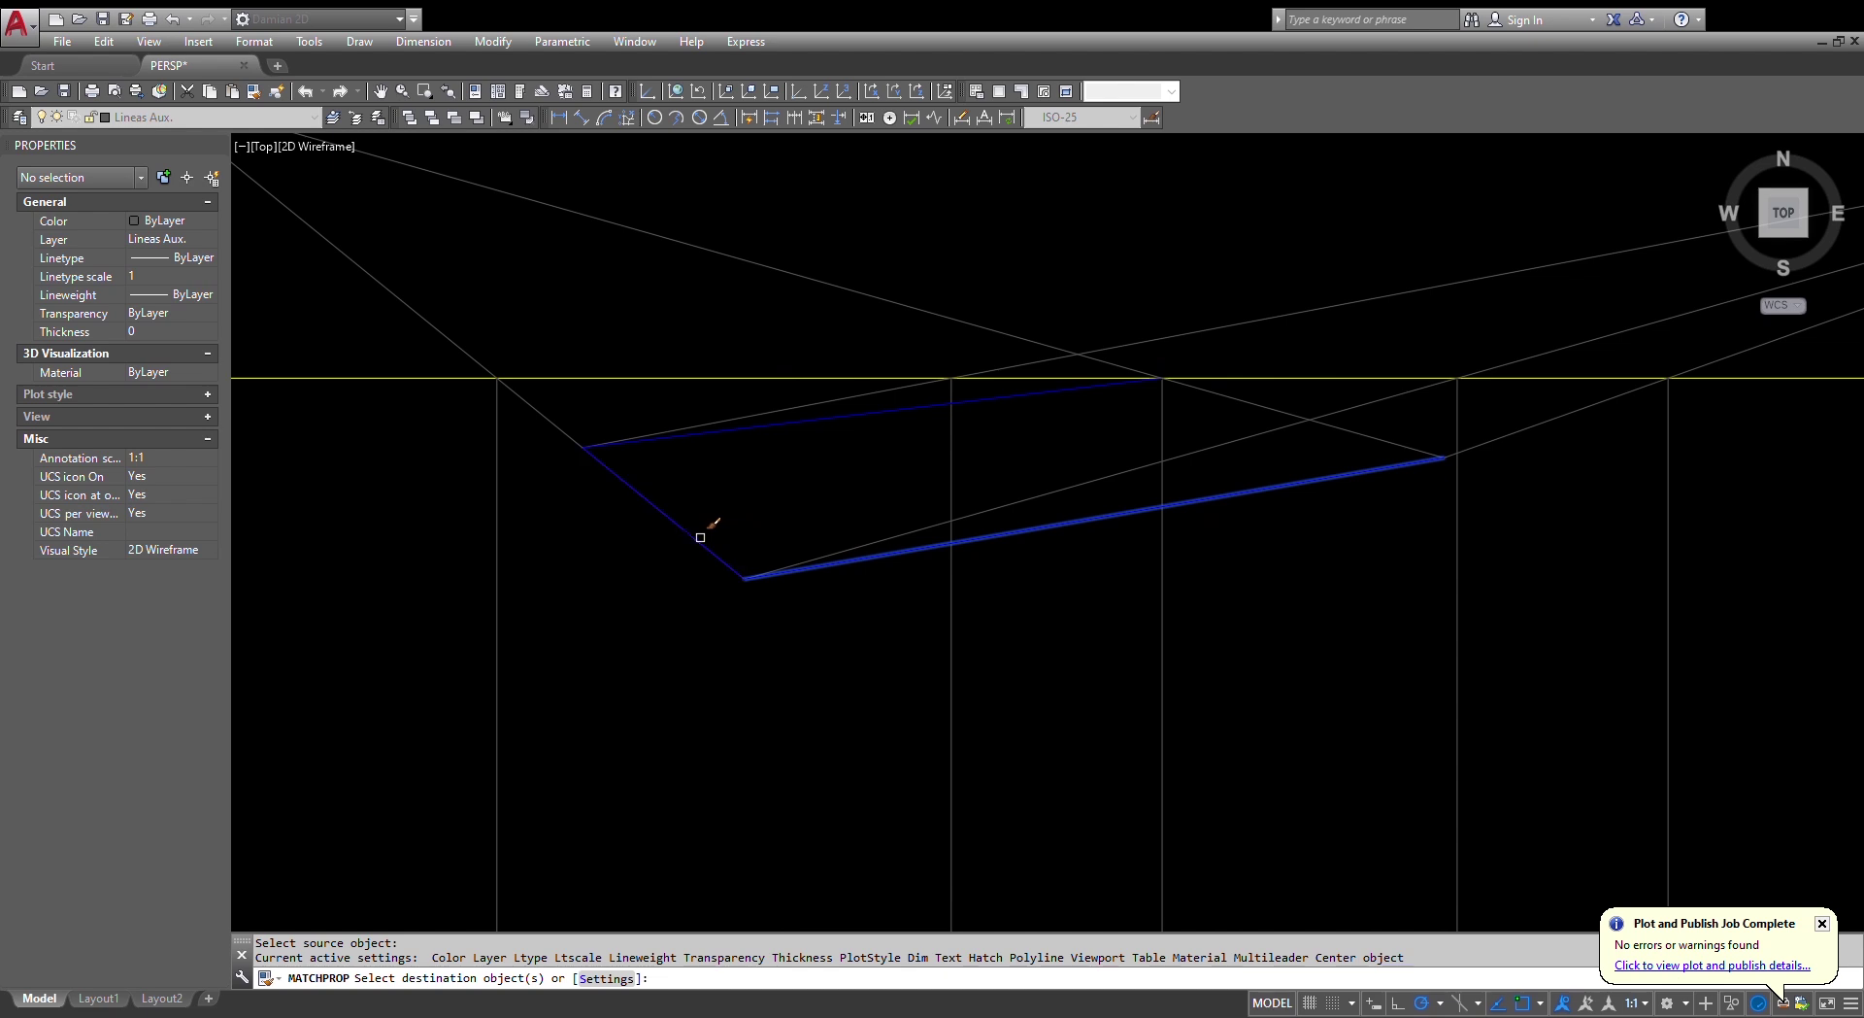
pyautogui.press('Escape')
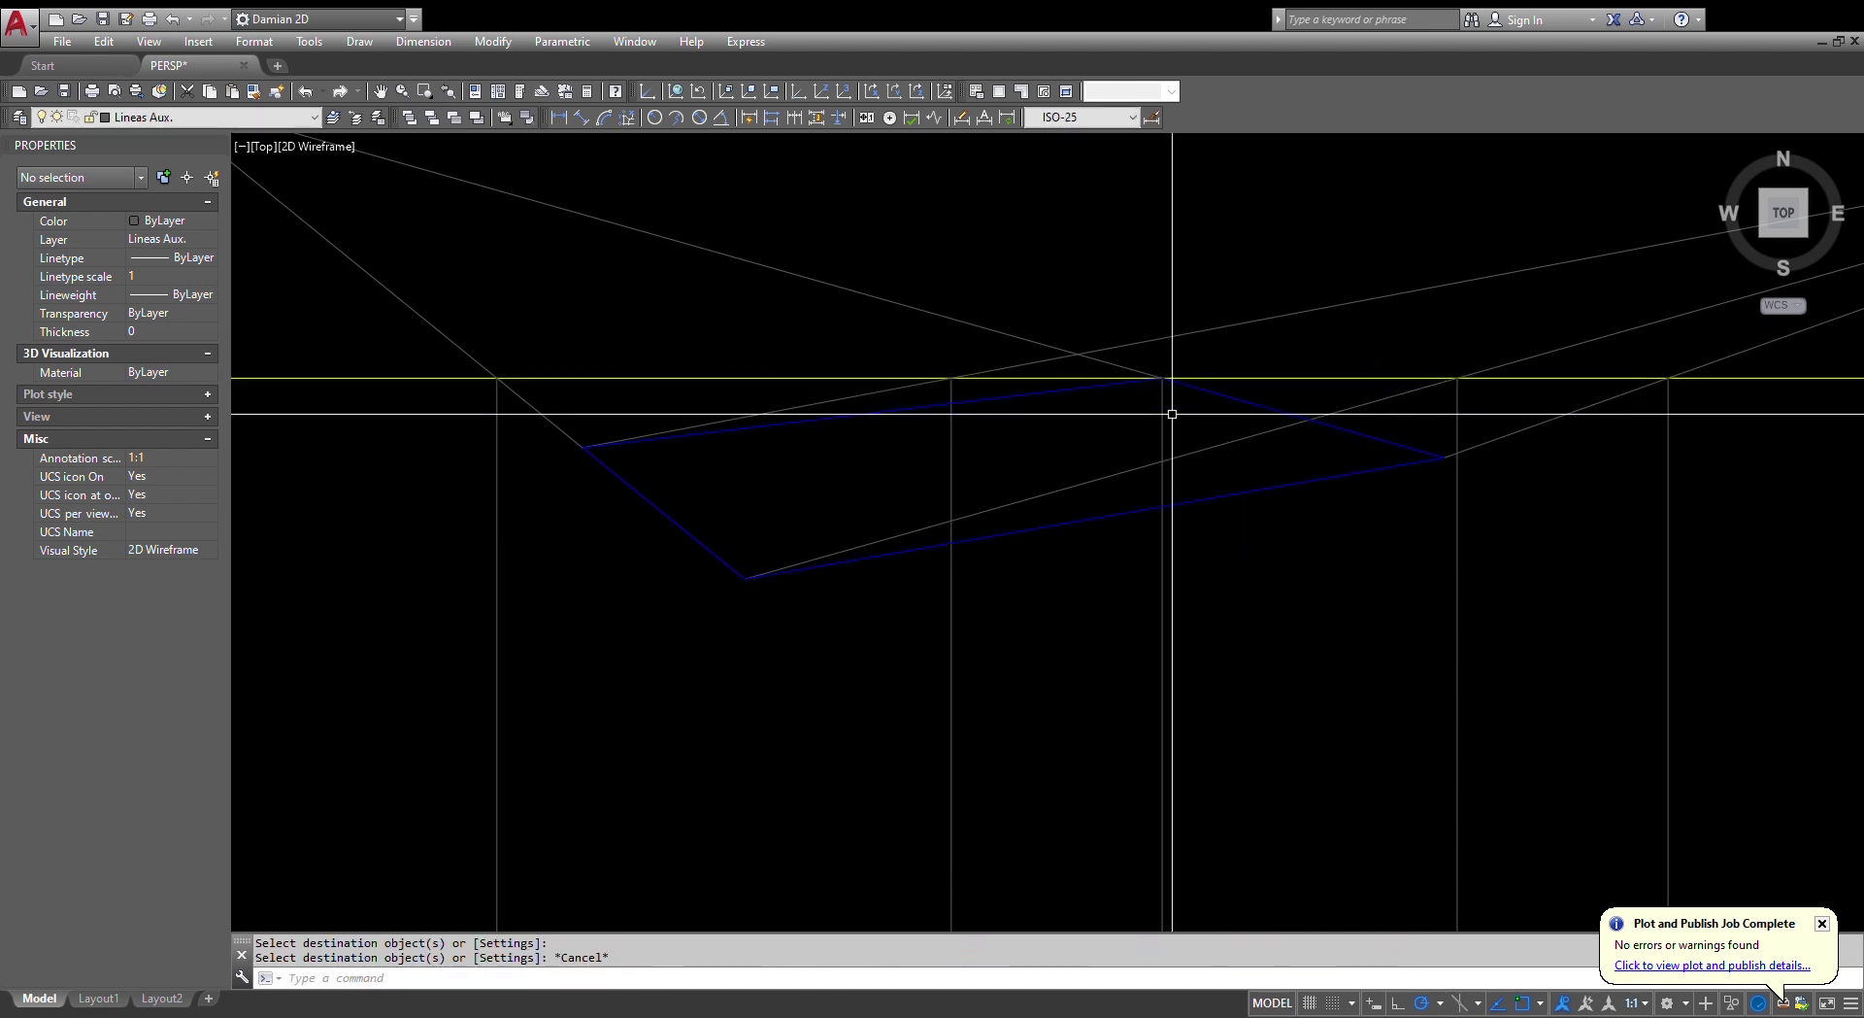
# - Draw a vertical line 10 units upward from the rear base corner on the middle line
pyautogui.write('l')
pyautogui.press('Return')
pyautogui.click(1164, 377)
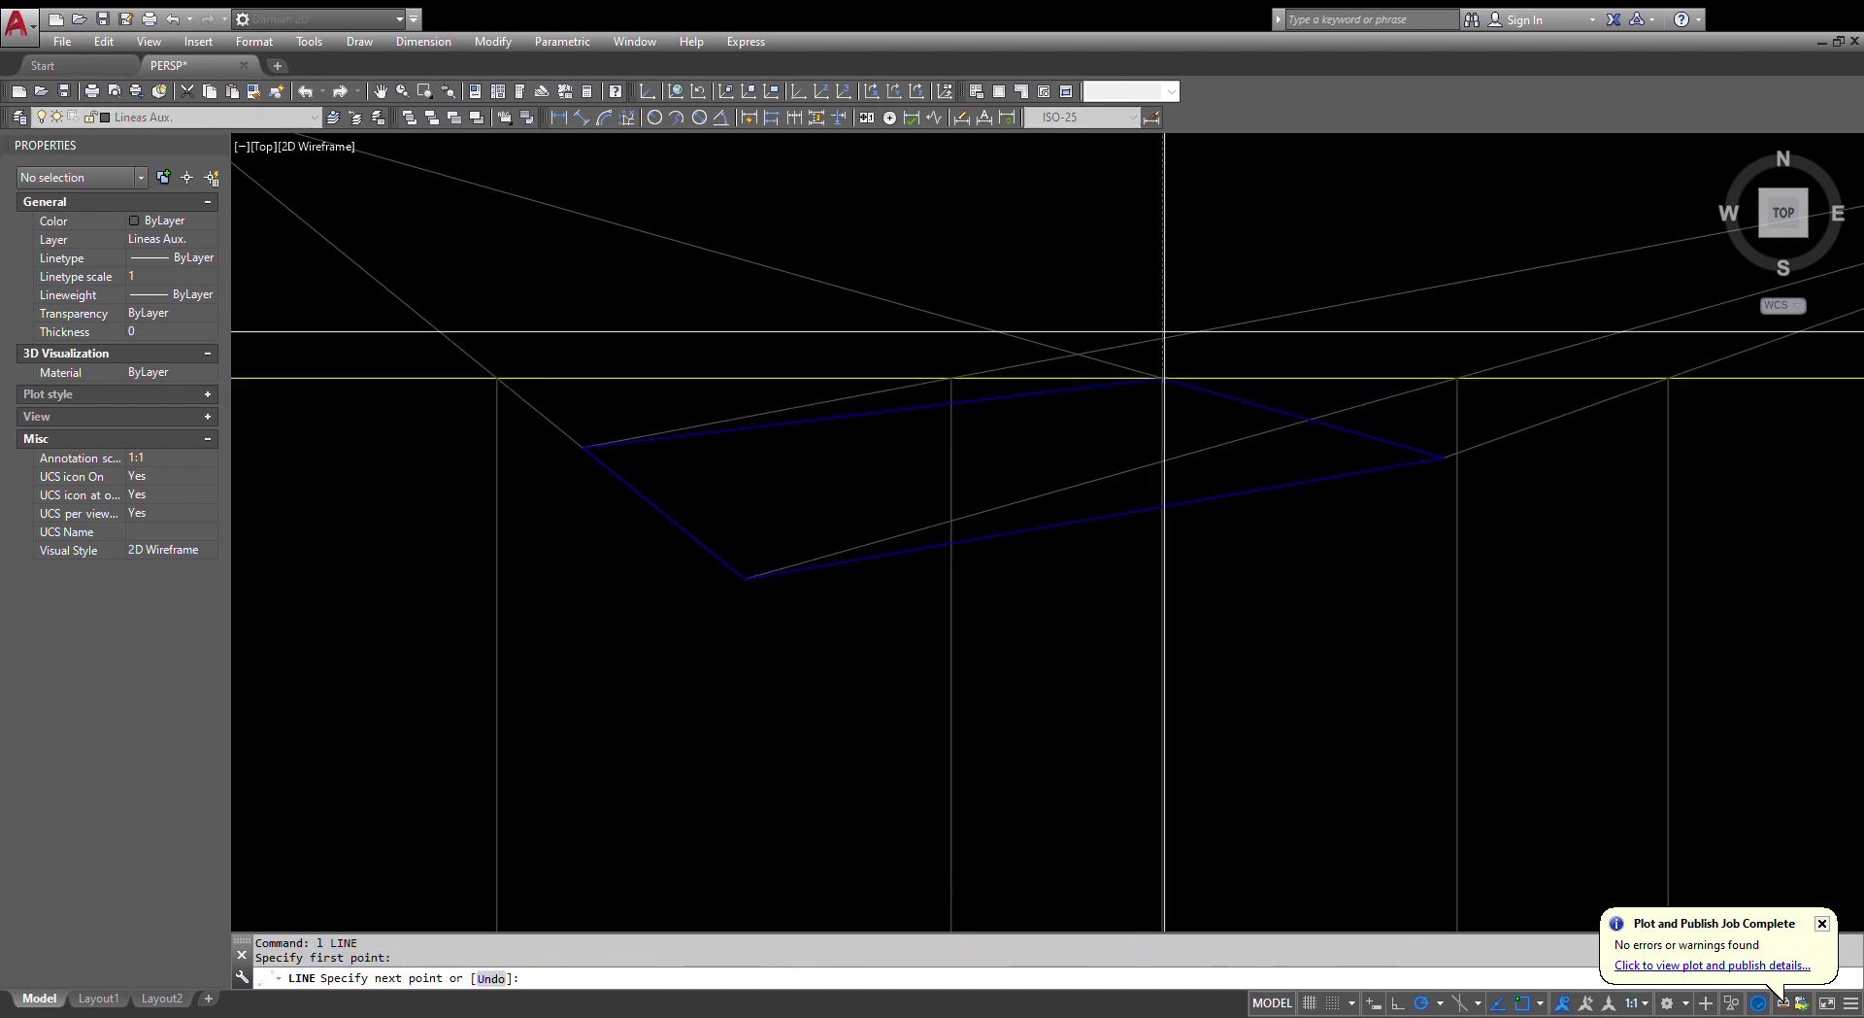
pyautogui.press('Escape')
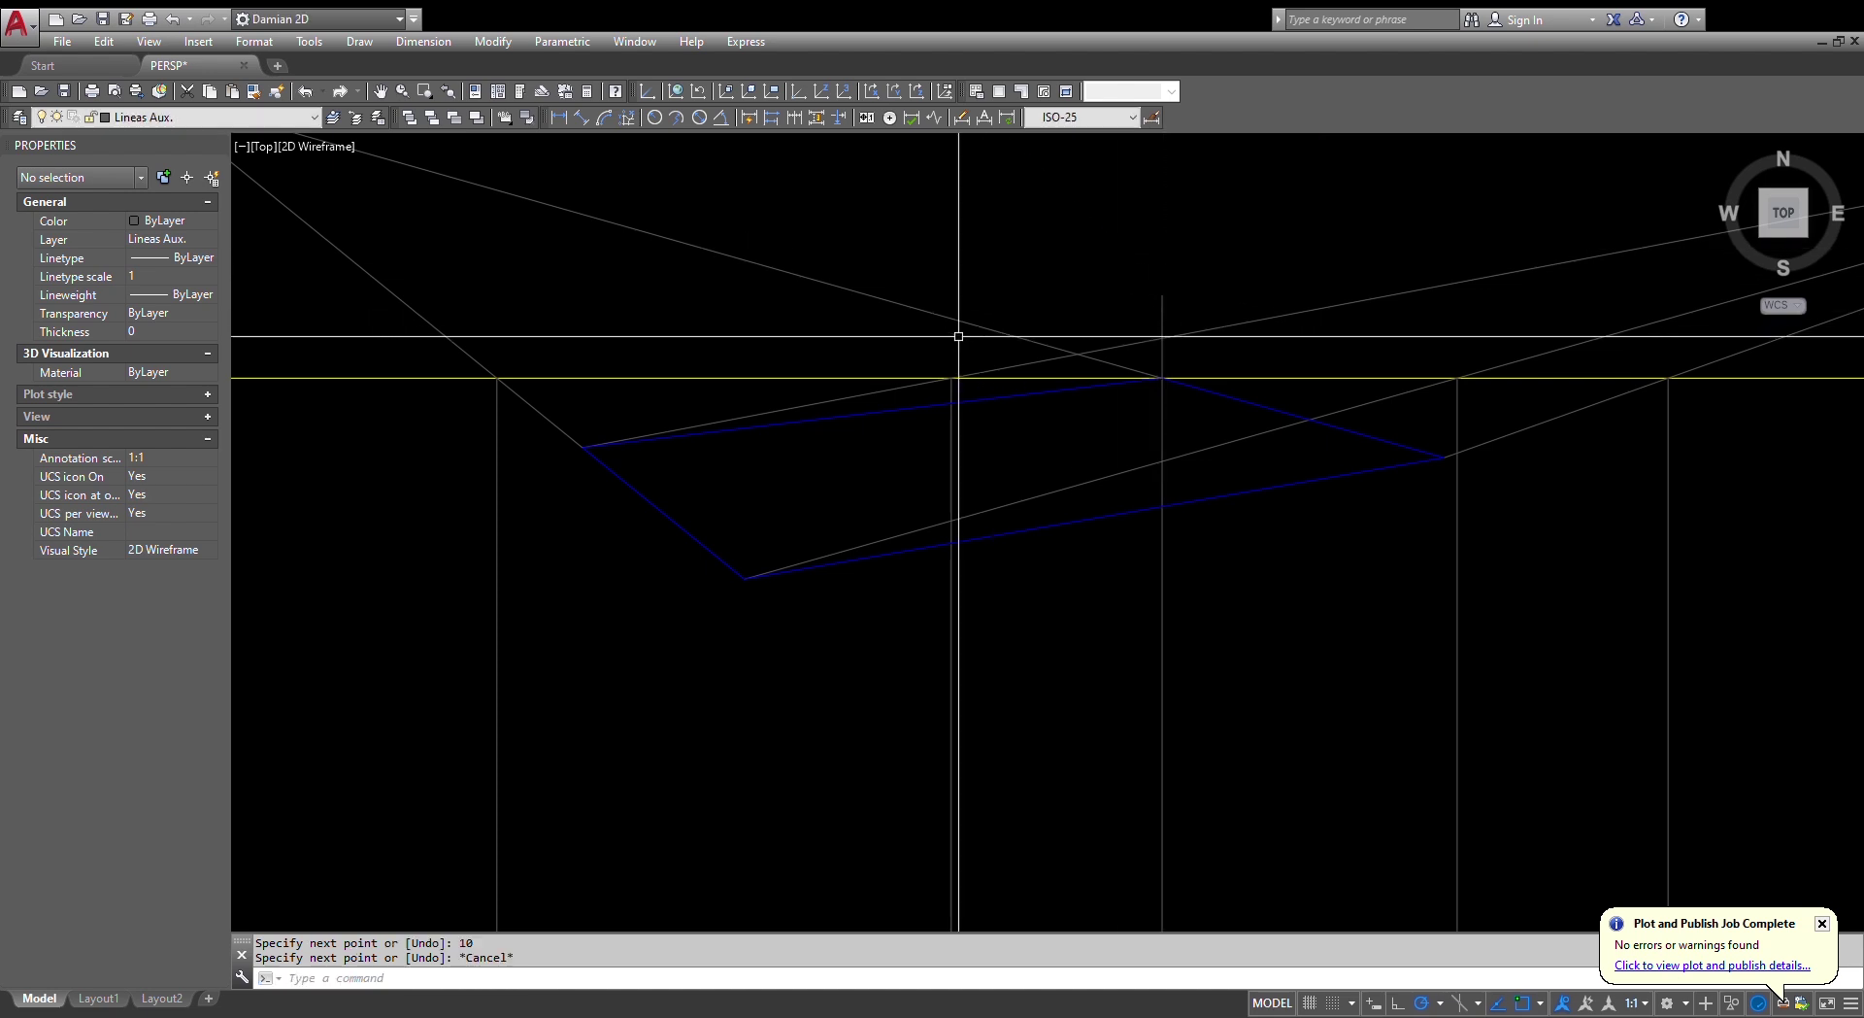
# - Draw a vertical line 10 units upward from the leftmost projected point on the middle line
pyautogui.press('Return')
pyautogui.click(582, 447)
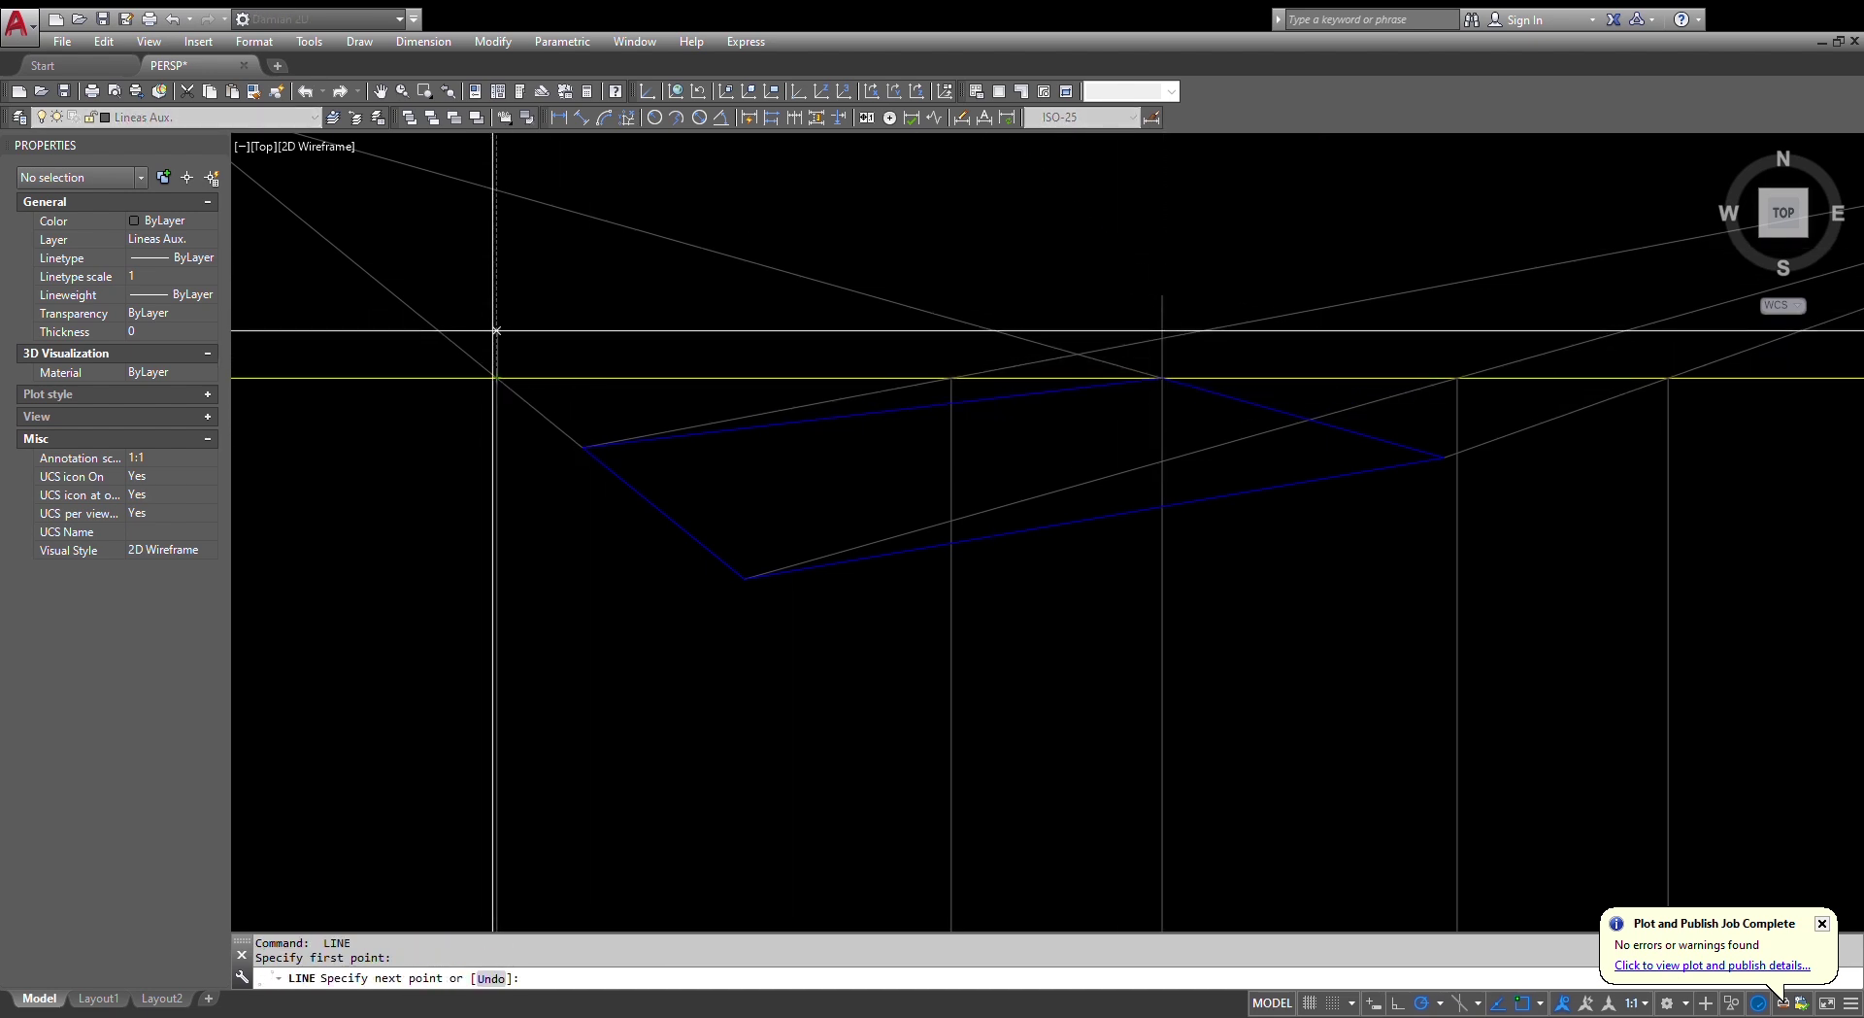
pyautogui.scroll(-4, 621, 371)
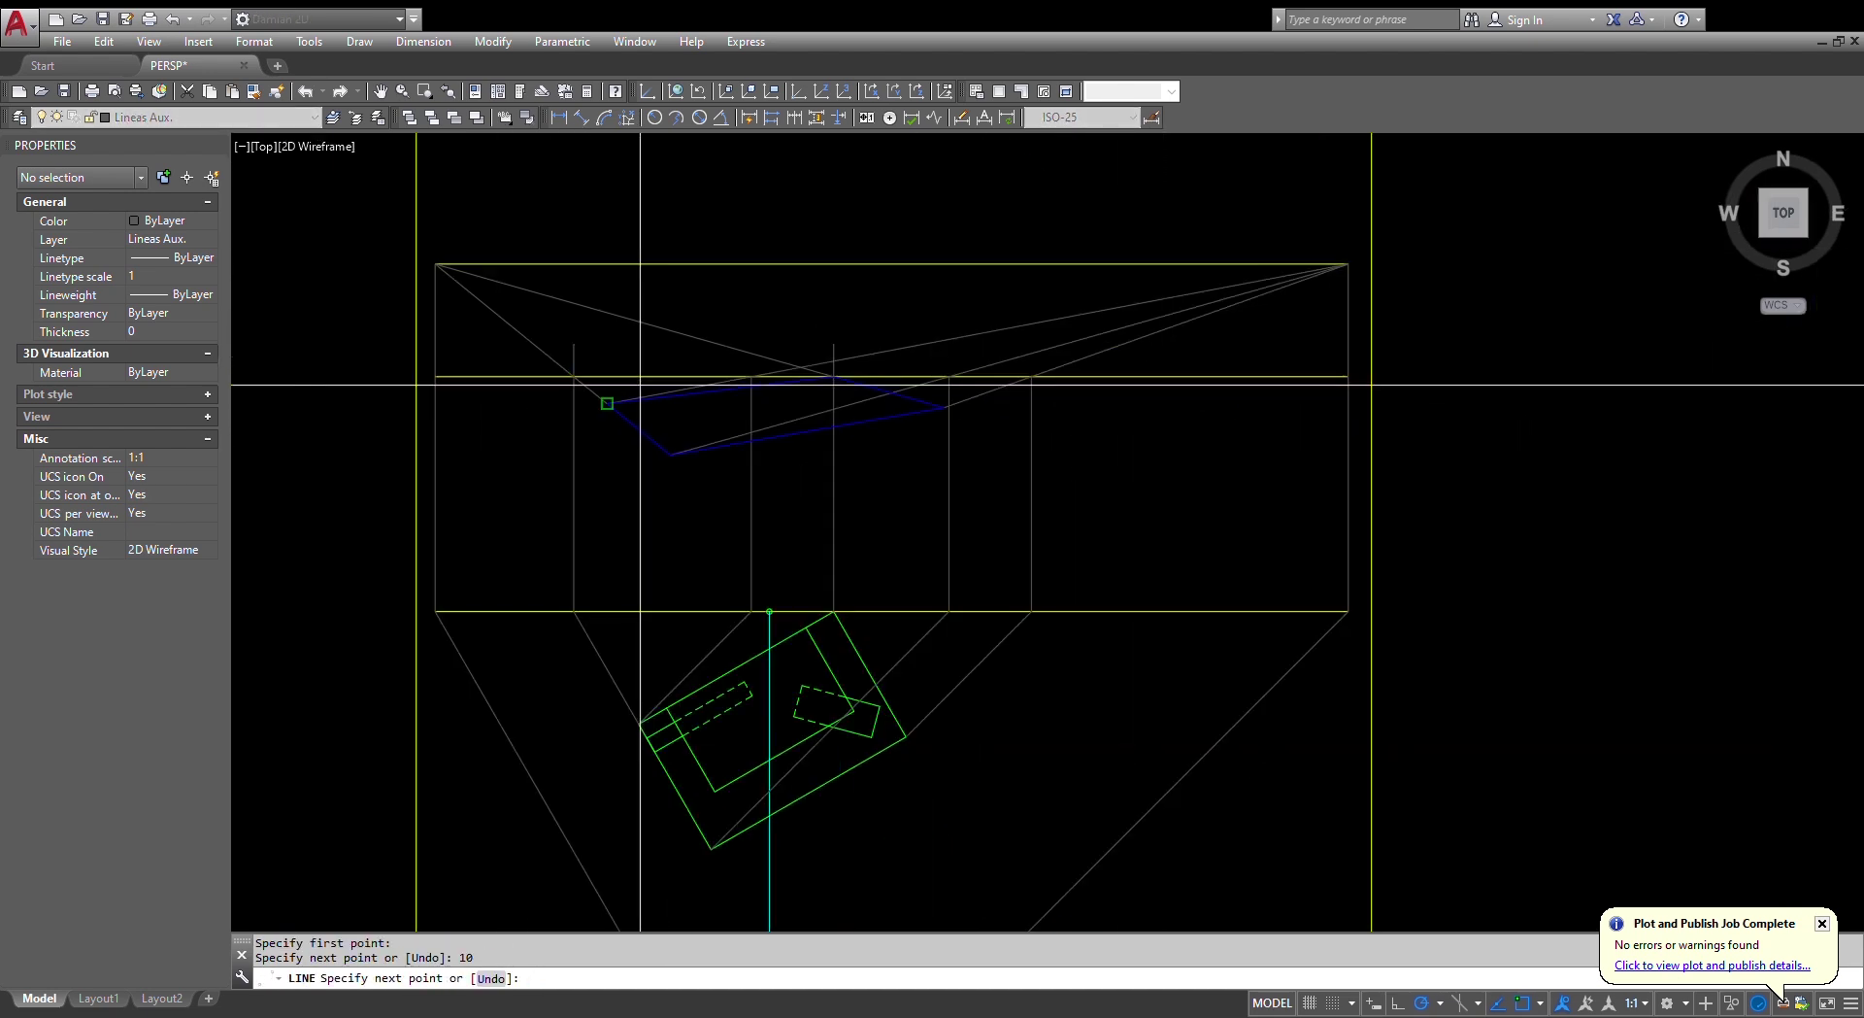
pyautogui.press('Escape')
pyautogui.press('Escape')
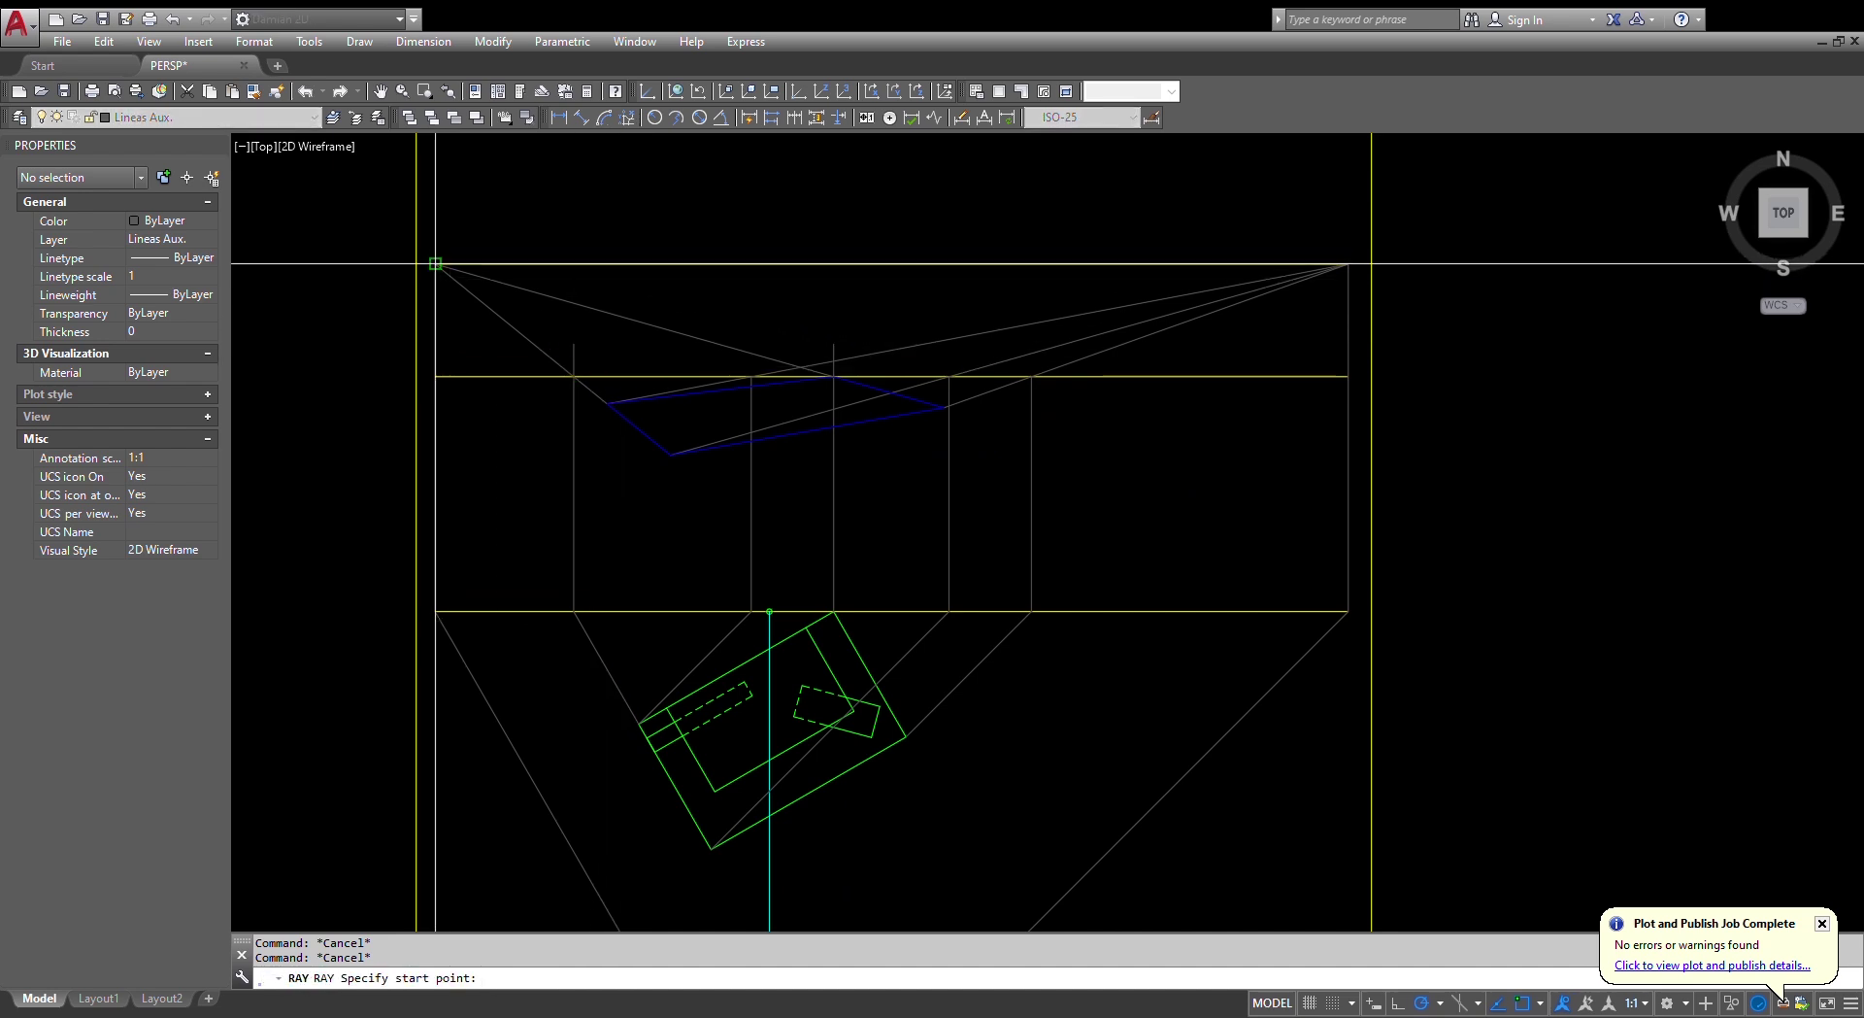
# - Draw two rays from the top line's left end through the upper ends of both 10-unit height lines
pyautogui.click(436, 264)
pyautogui.click(574, 344)
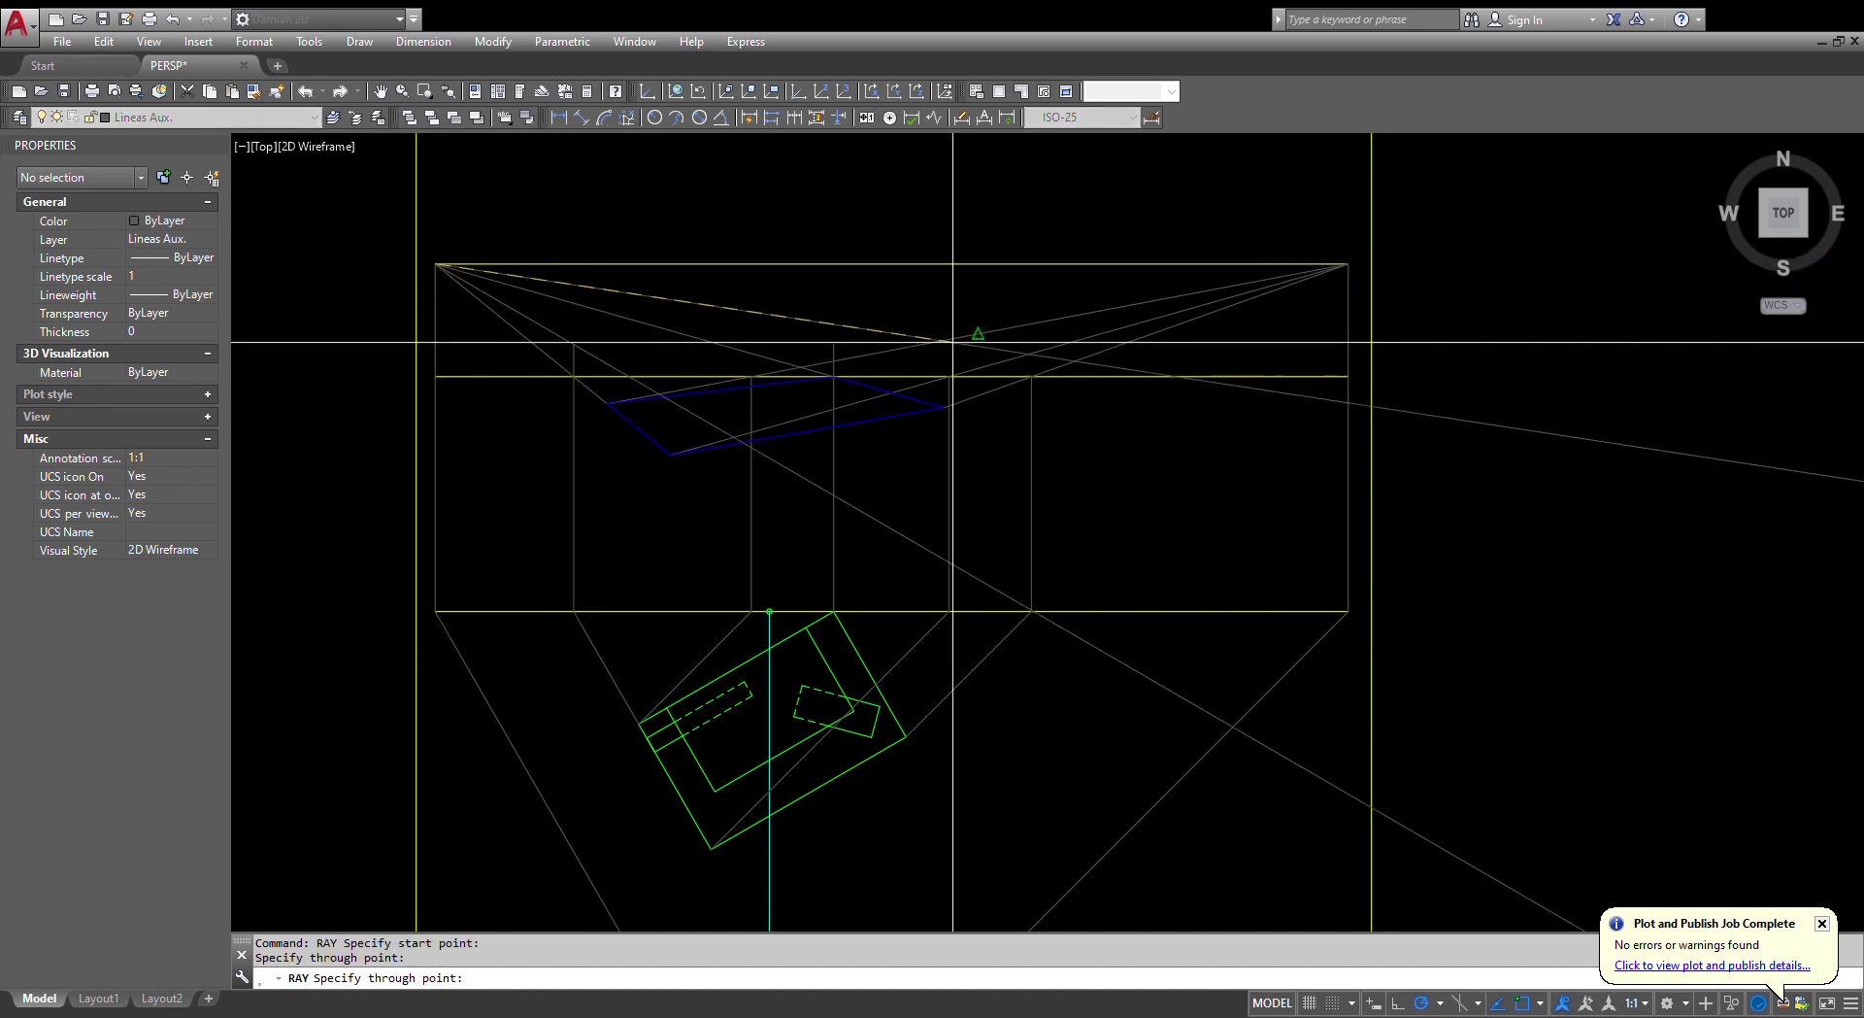
pyautogui.click(834, 343)
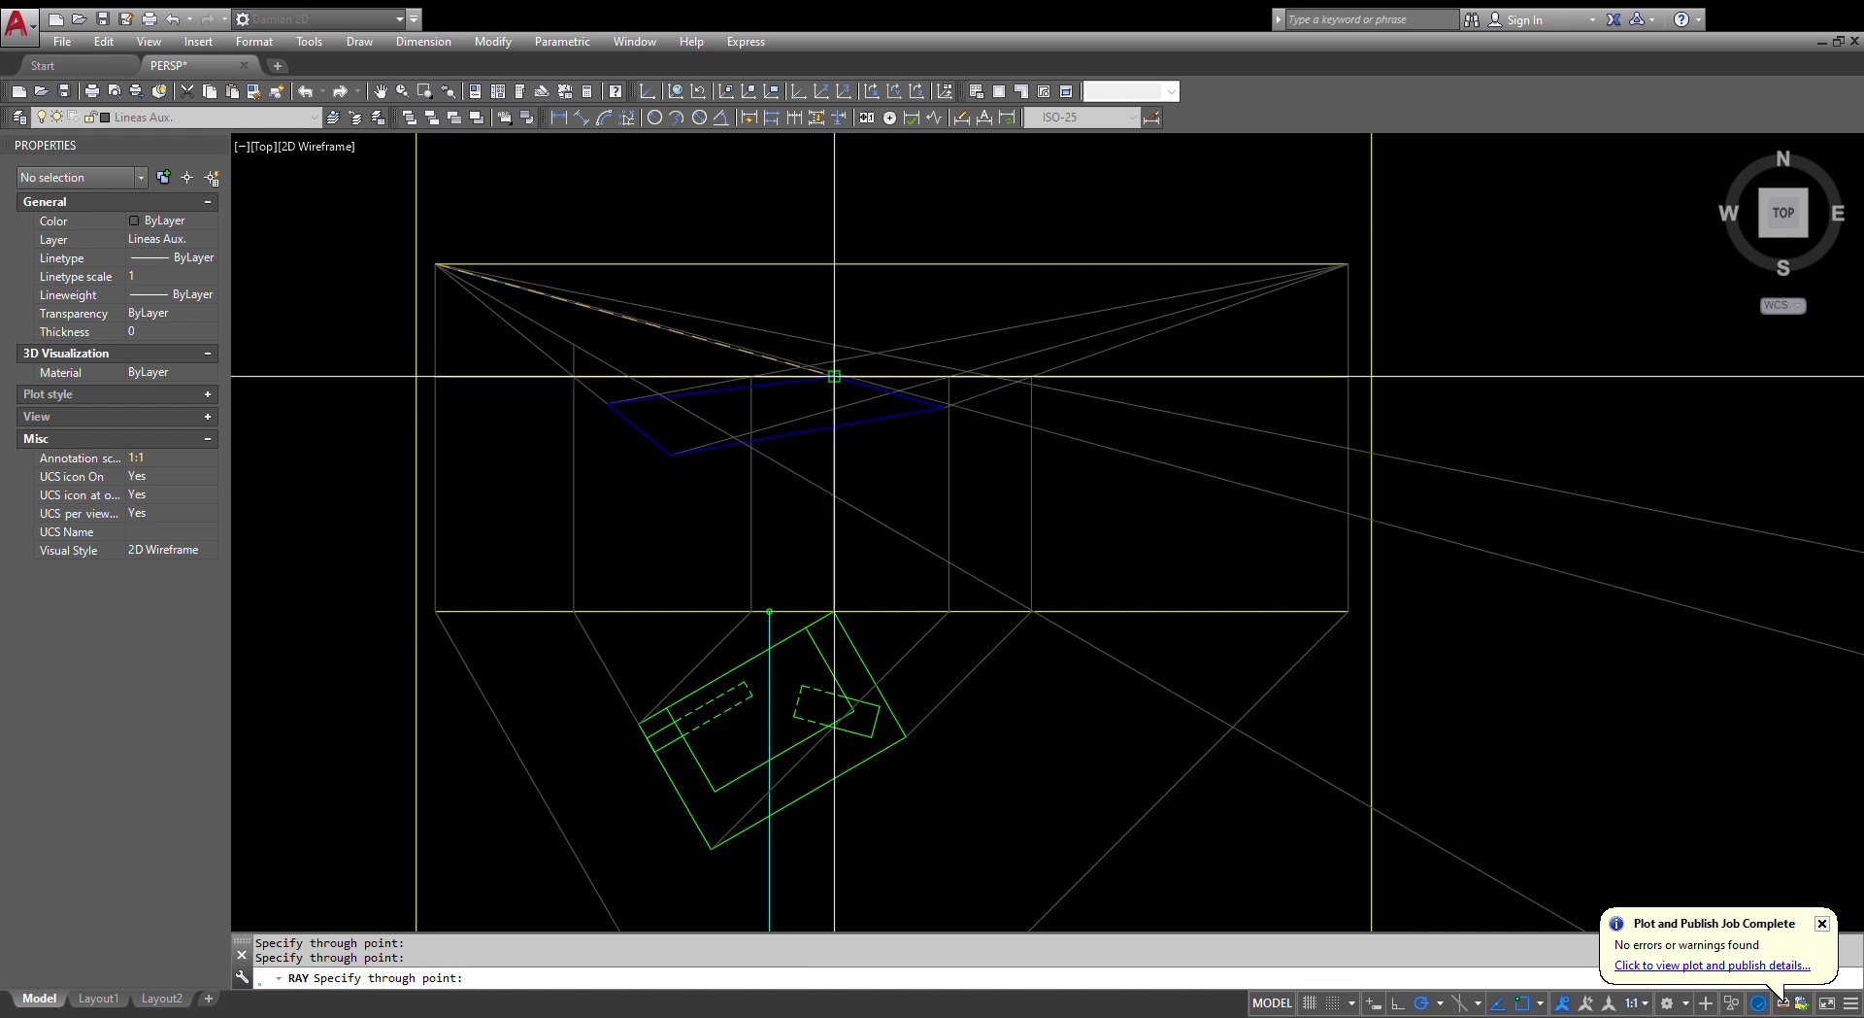
pyautogui.press('Escape')
pyautogui.press('Escape')
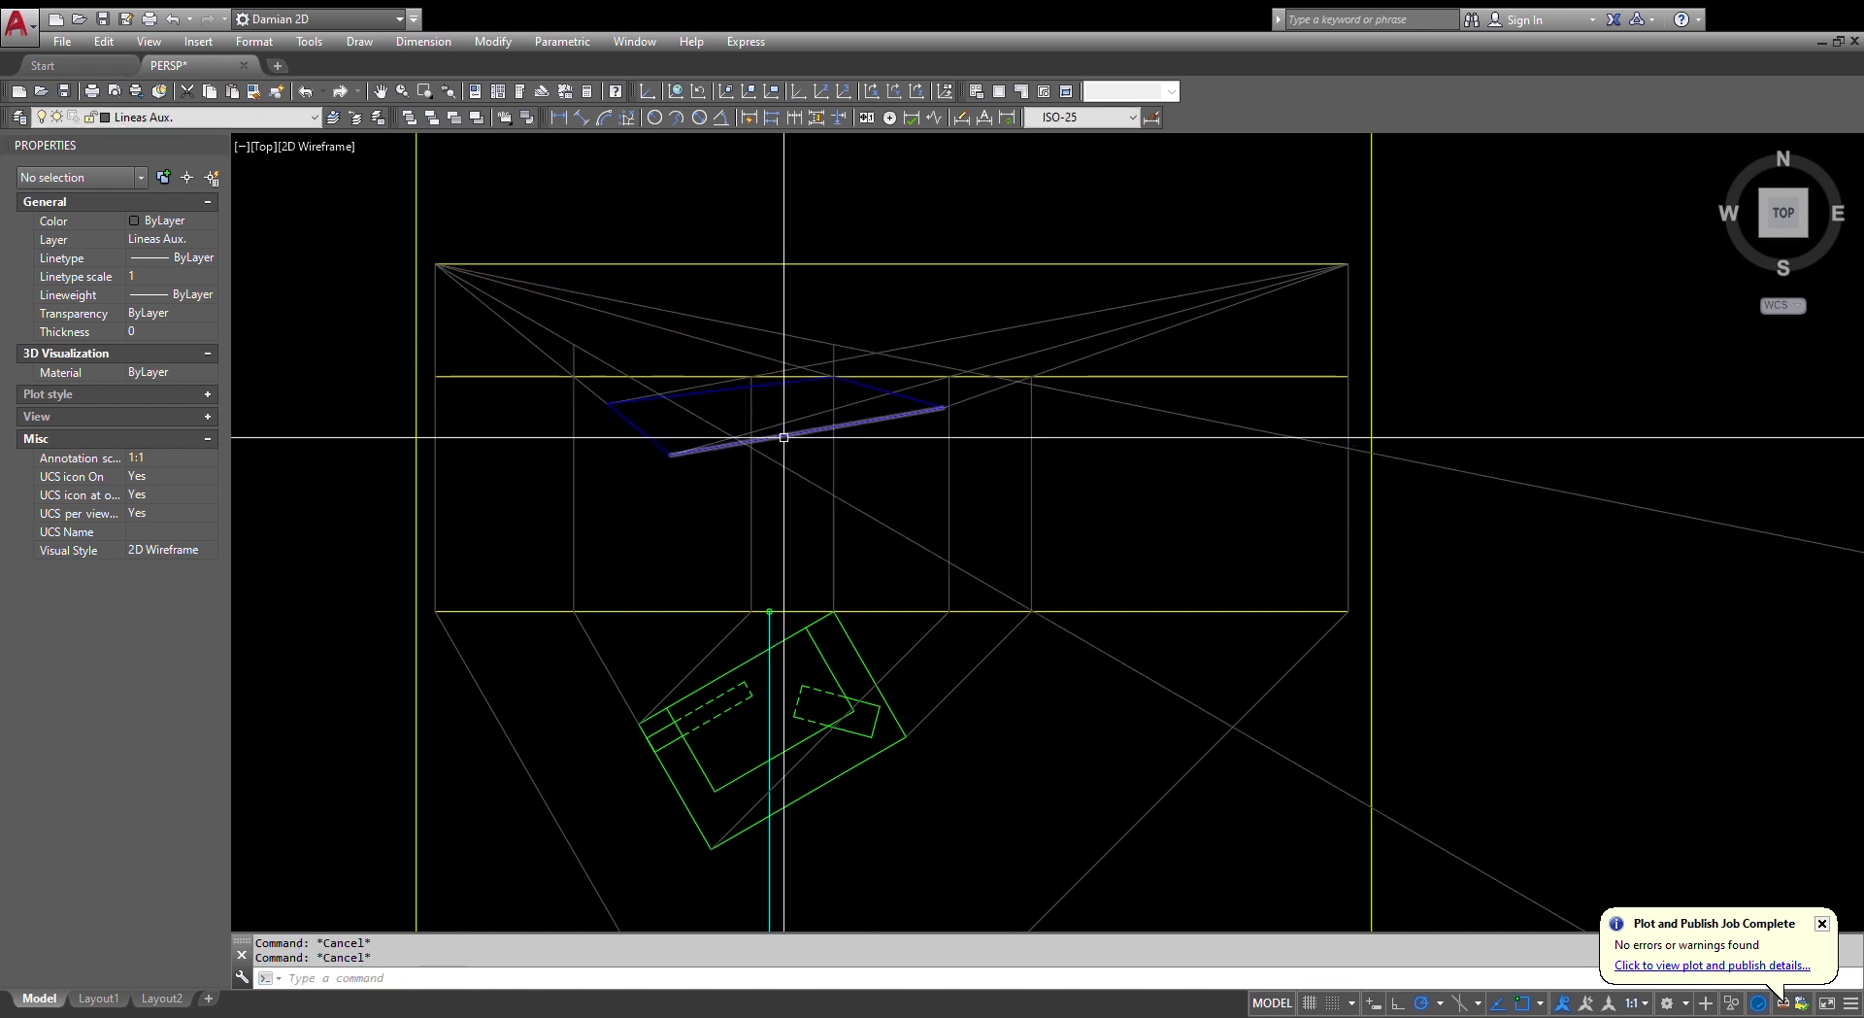
# - Make layer 03 of the blue base edges the current layer
pyautogui.click(814, 429)
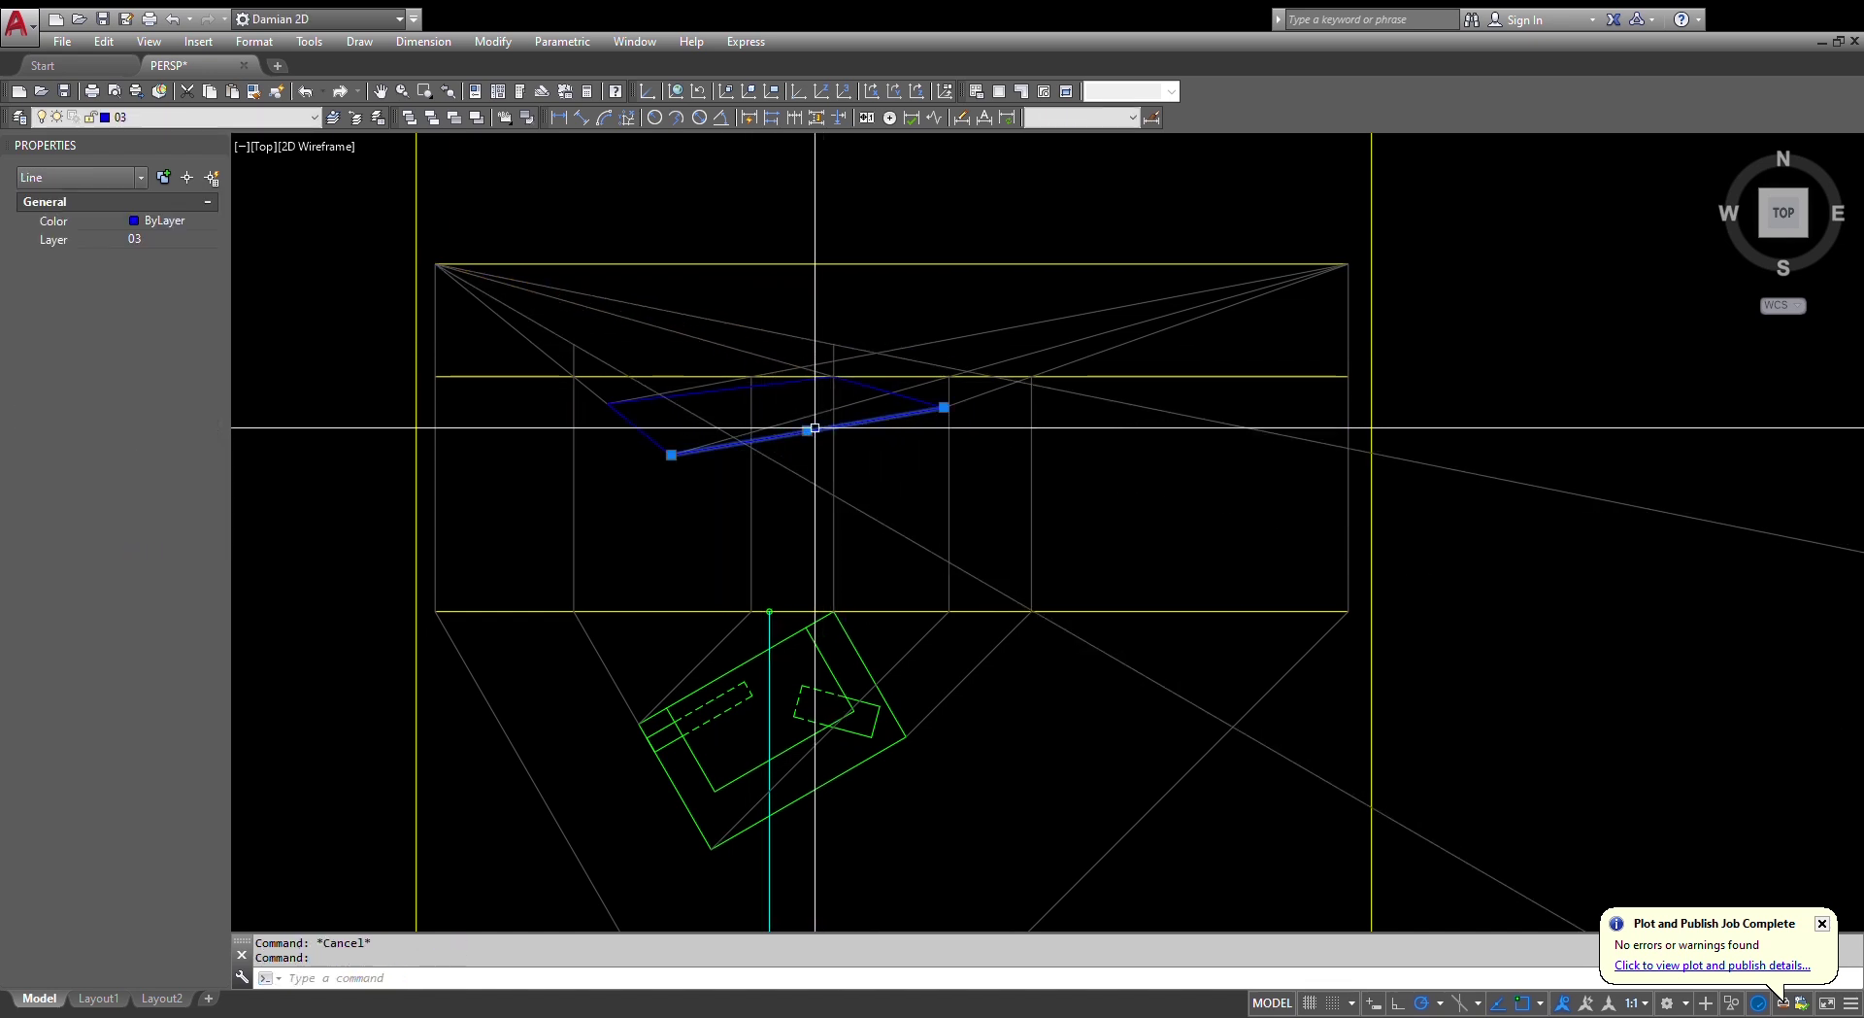
pyautogui.click(333, 117)
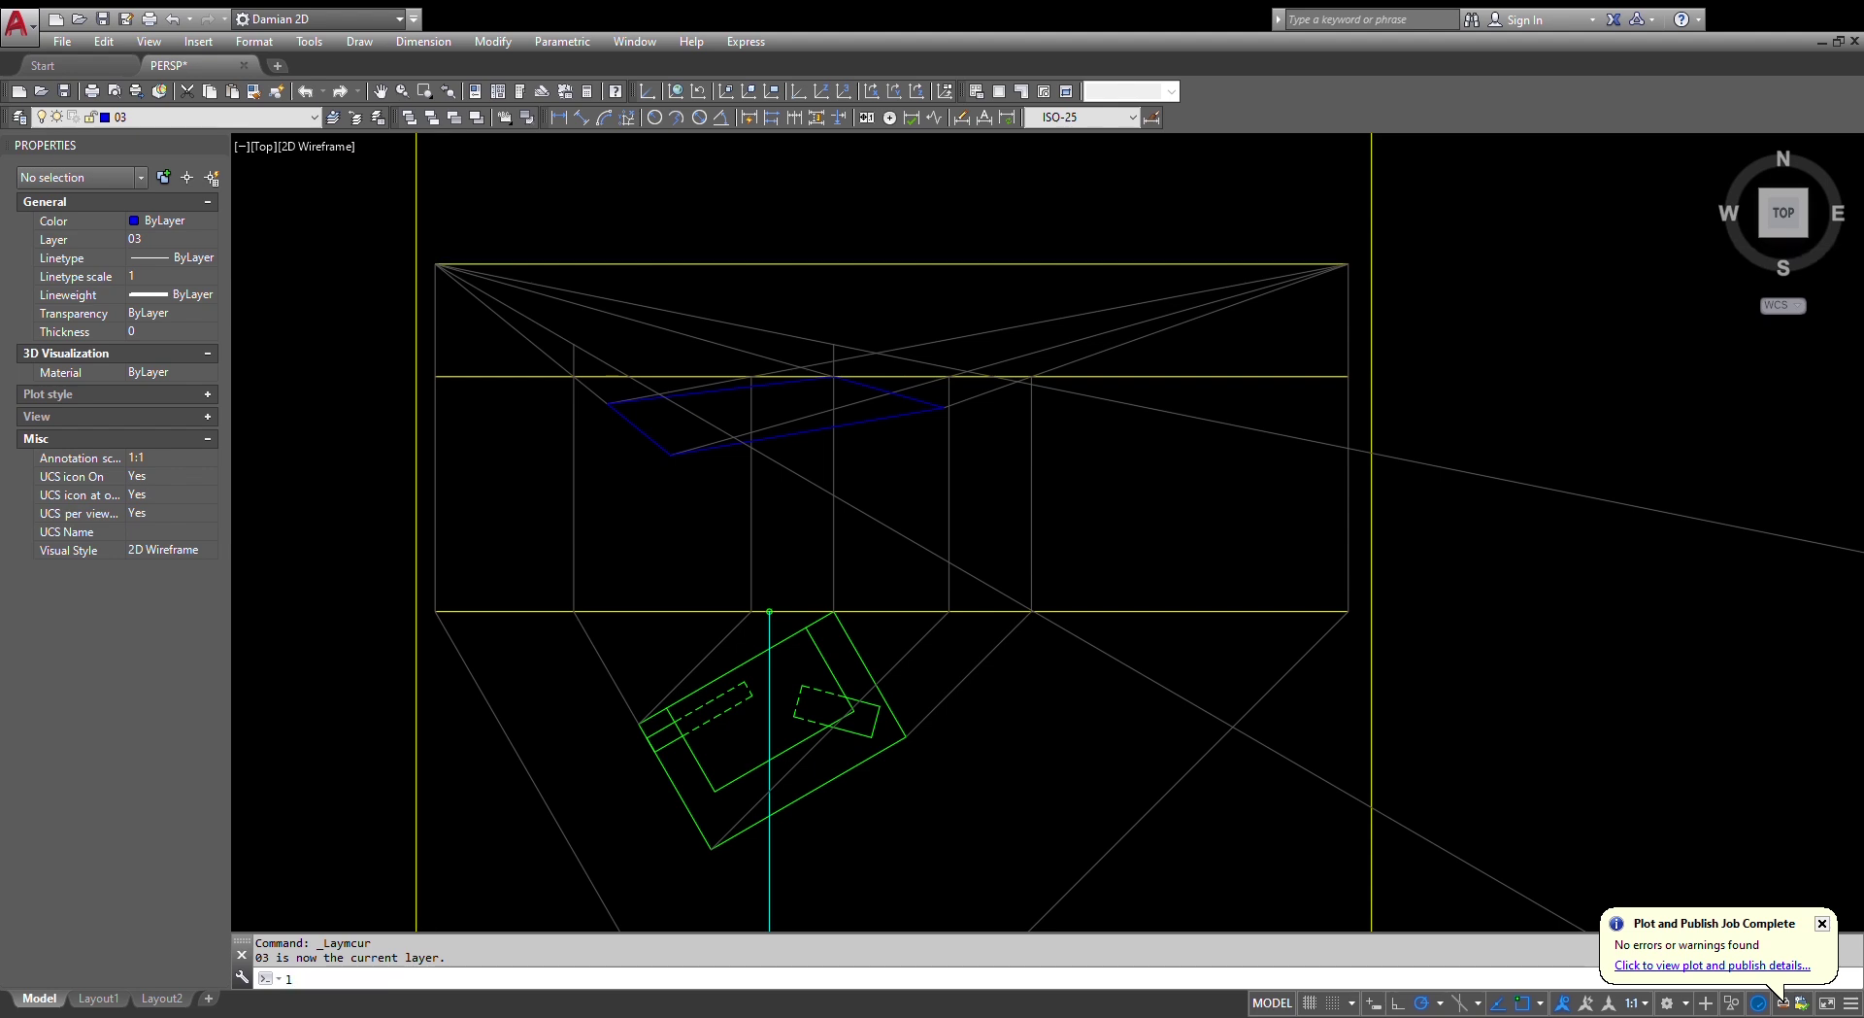
pyautogui.press('Return')
pyautogui.click(834, 343)
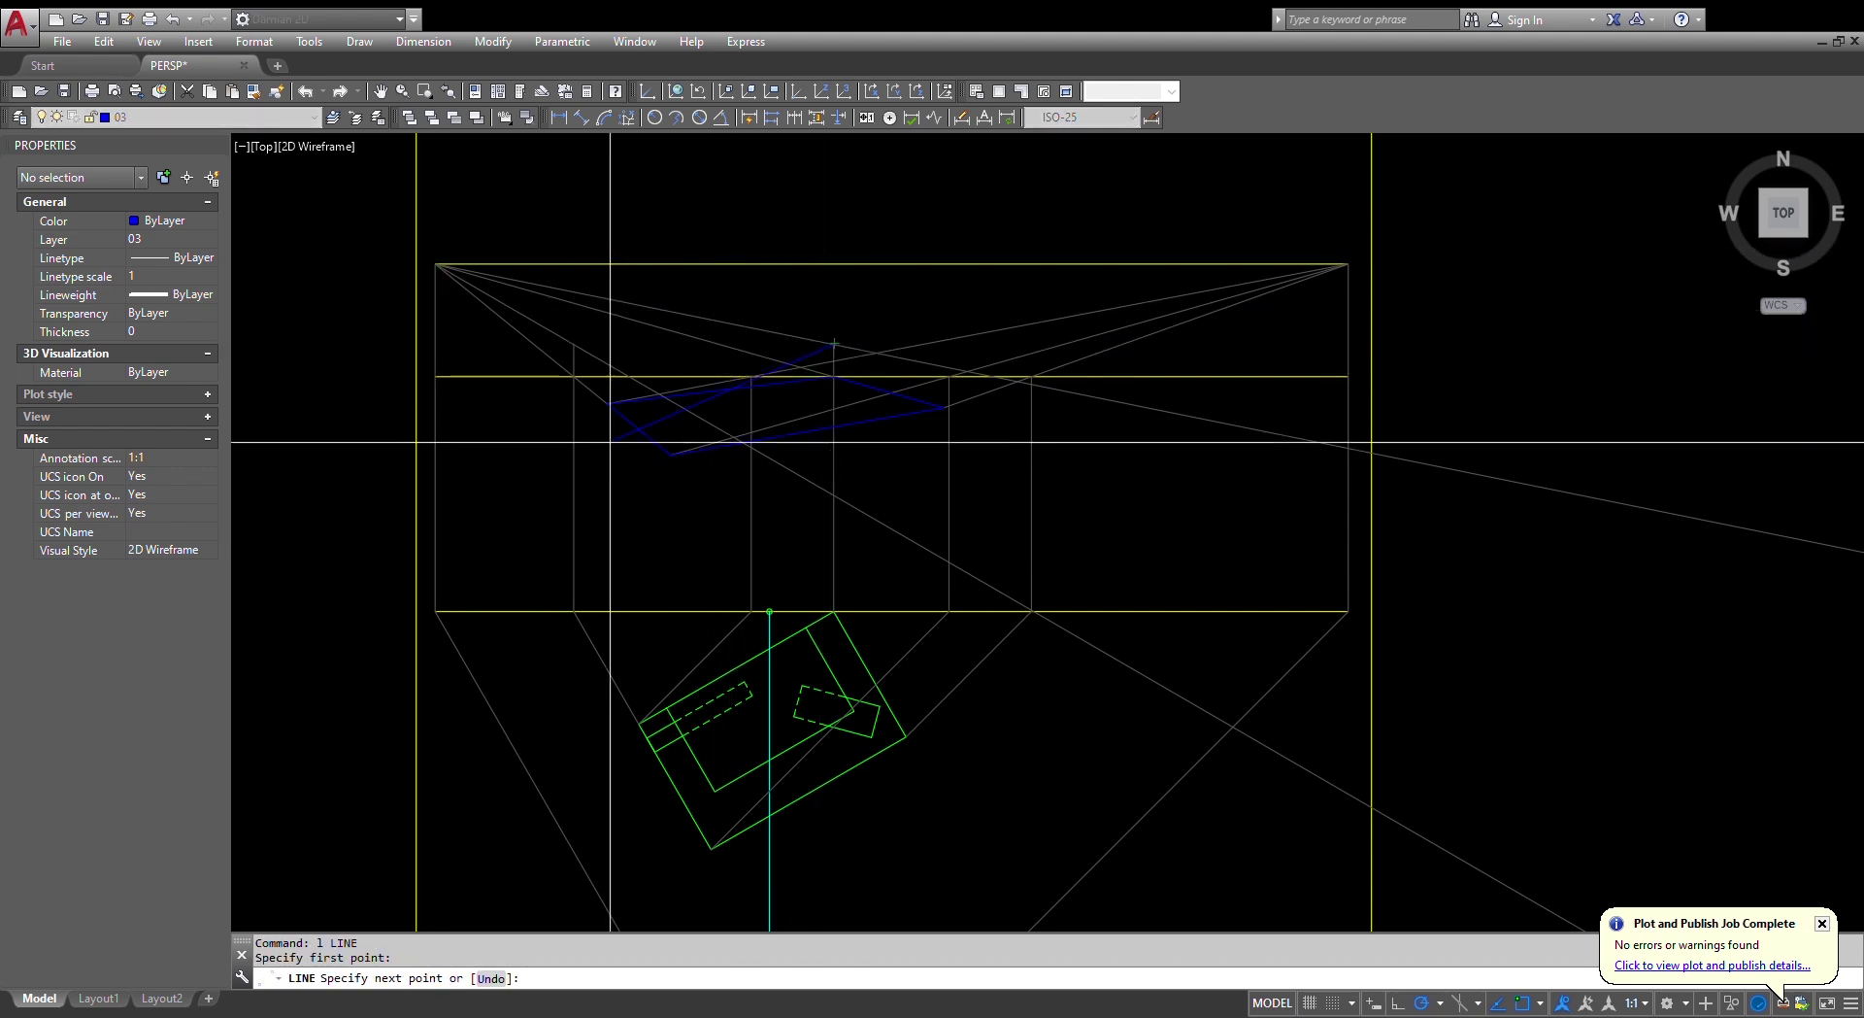
pyautogui.scroll(4, 729, 498)
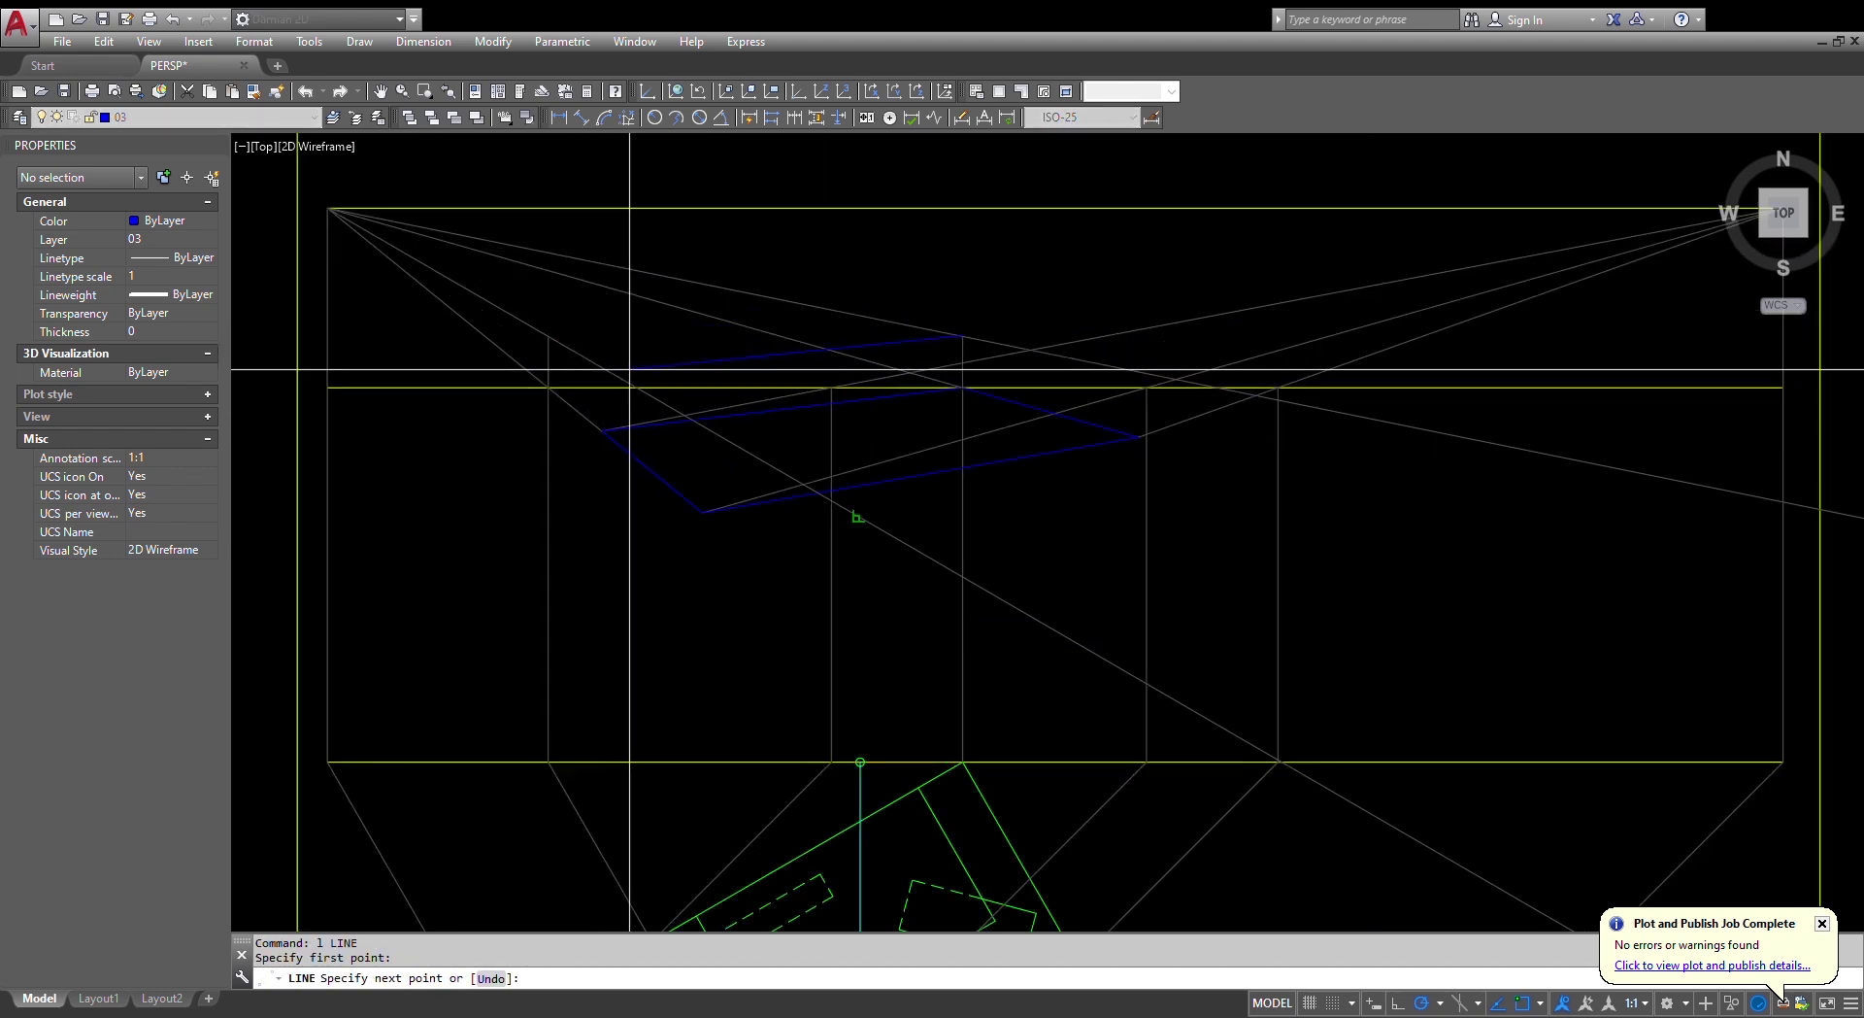
pyautogui.press('Escape')
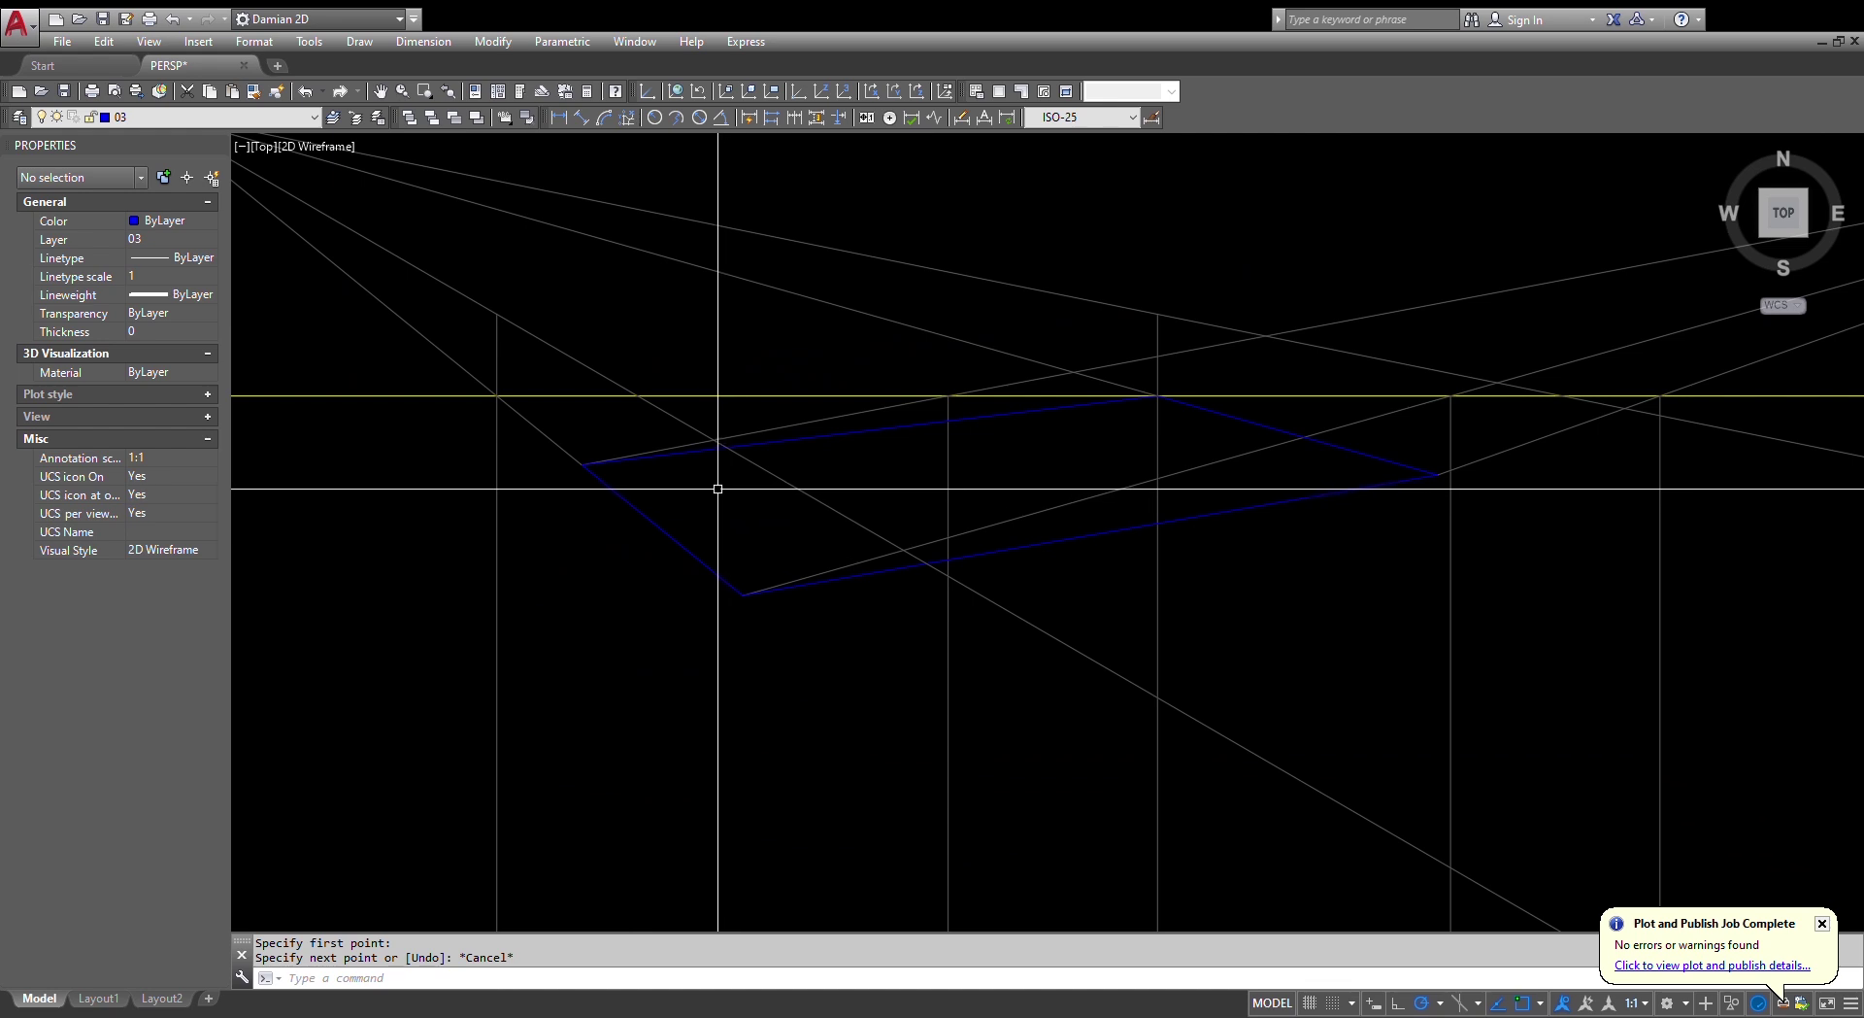
# - Draw vertical blue edges from the base's left and front corners up to the upper ray from the left vanishing point
pyautogui.write('1')
pyautogui.press('Return')
pyautogui.click(582, 464)
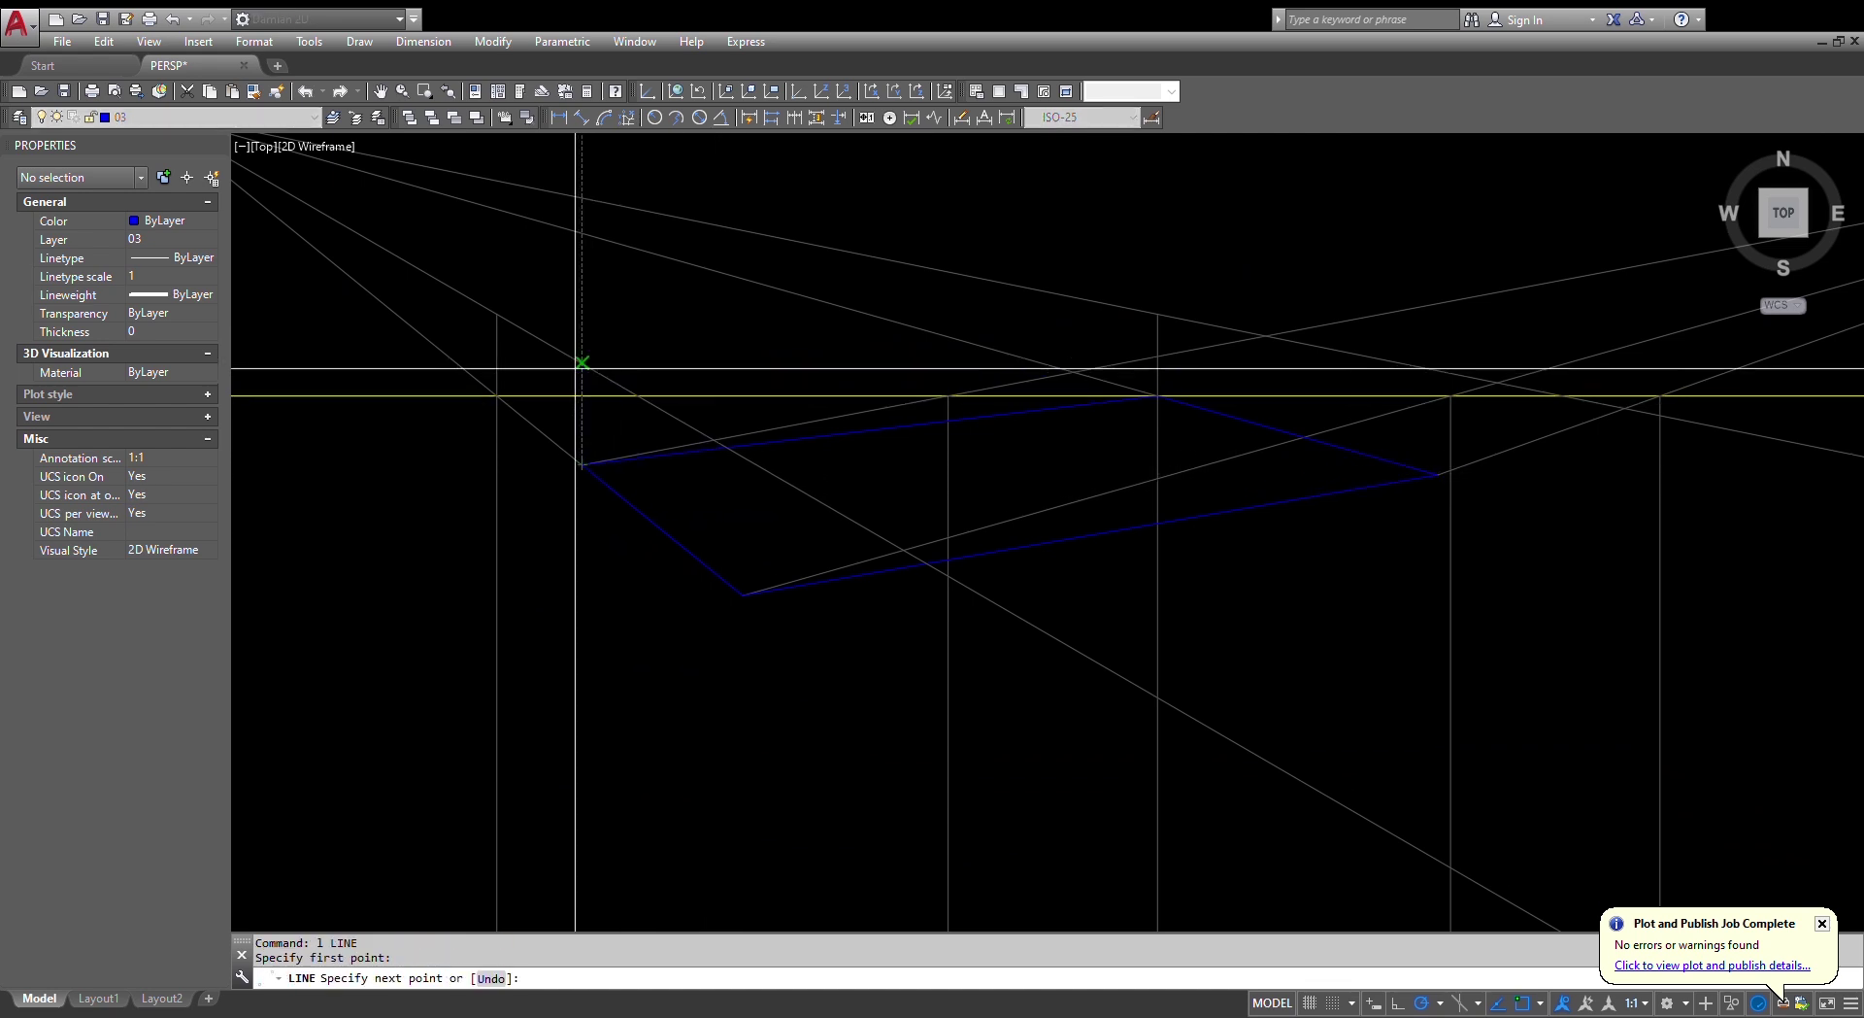
pyautogui.click(582, 364)
pyautogui.press('Escape')
pyautogui.press('space')
pyautogui.click(745, 586)
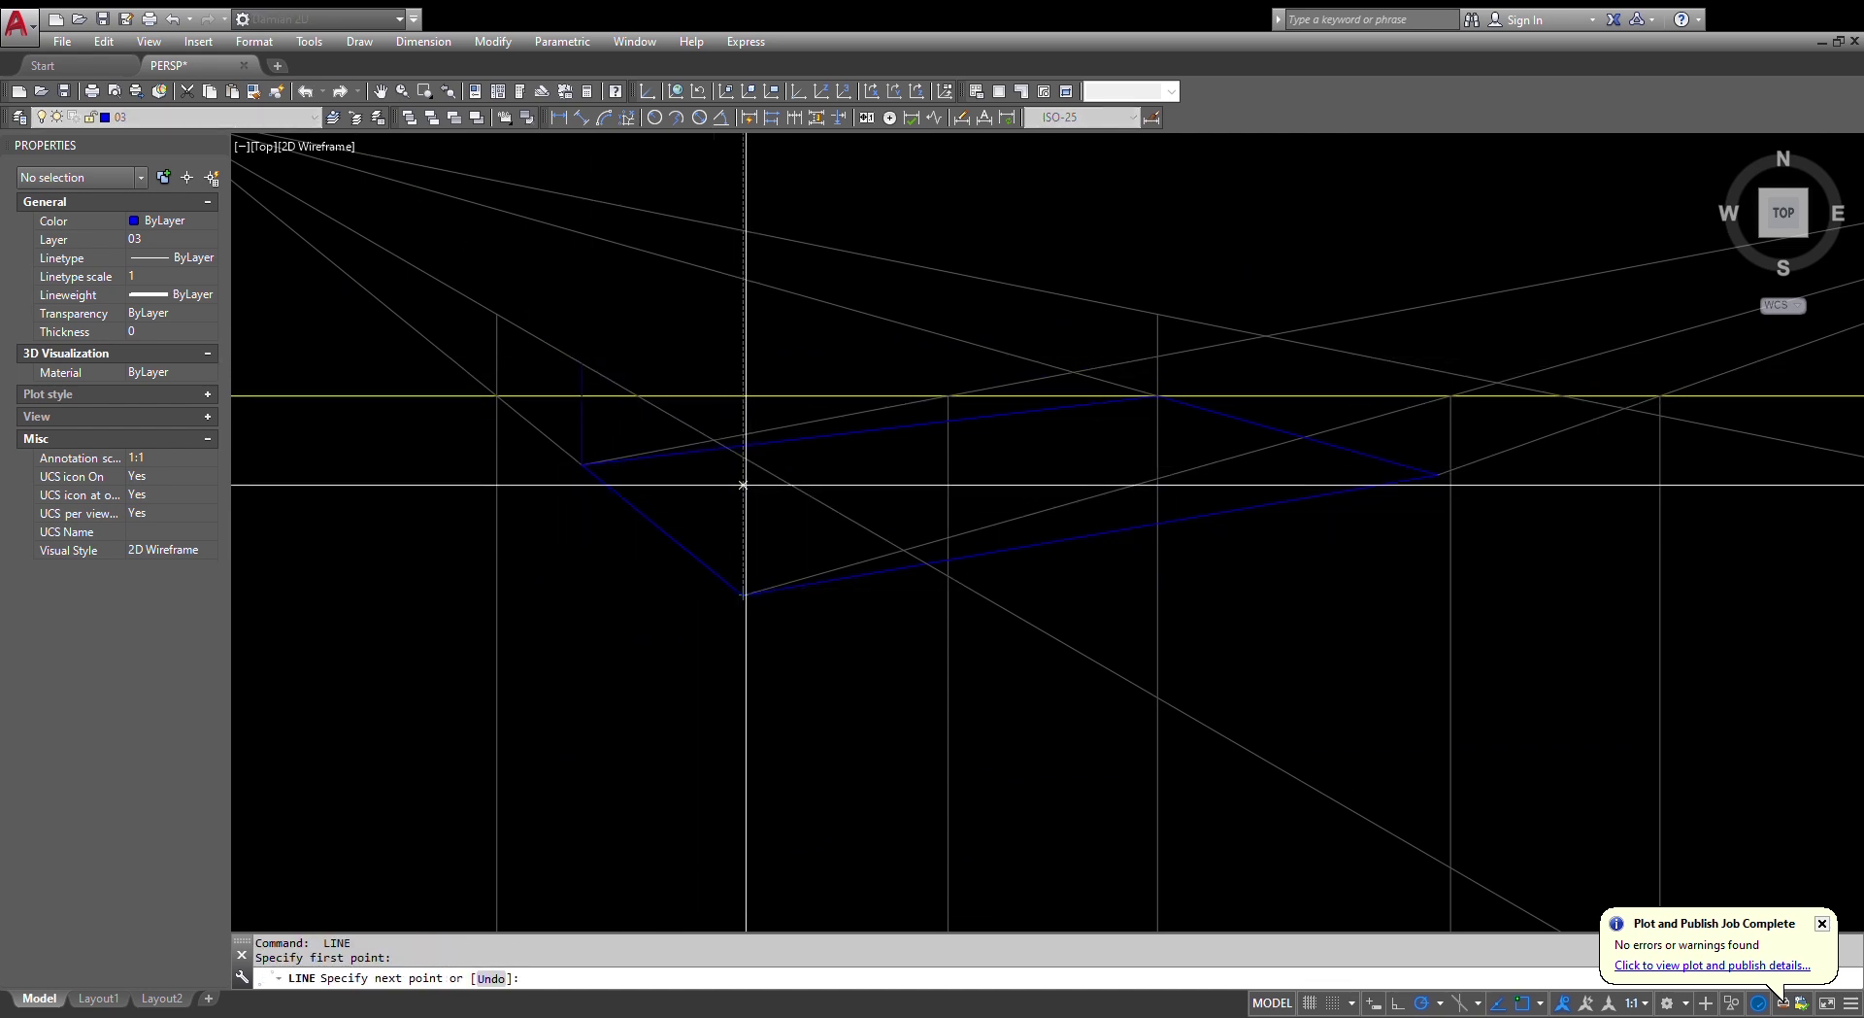
pyautogui.click(743, 455)
pyautogui.press('Escape')
# - Draw the box's right vertical edge up to the rear height ray and continue the line around the four upper corners
pyautogui.press('space')
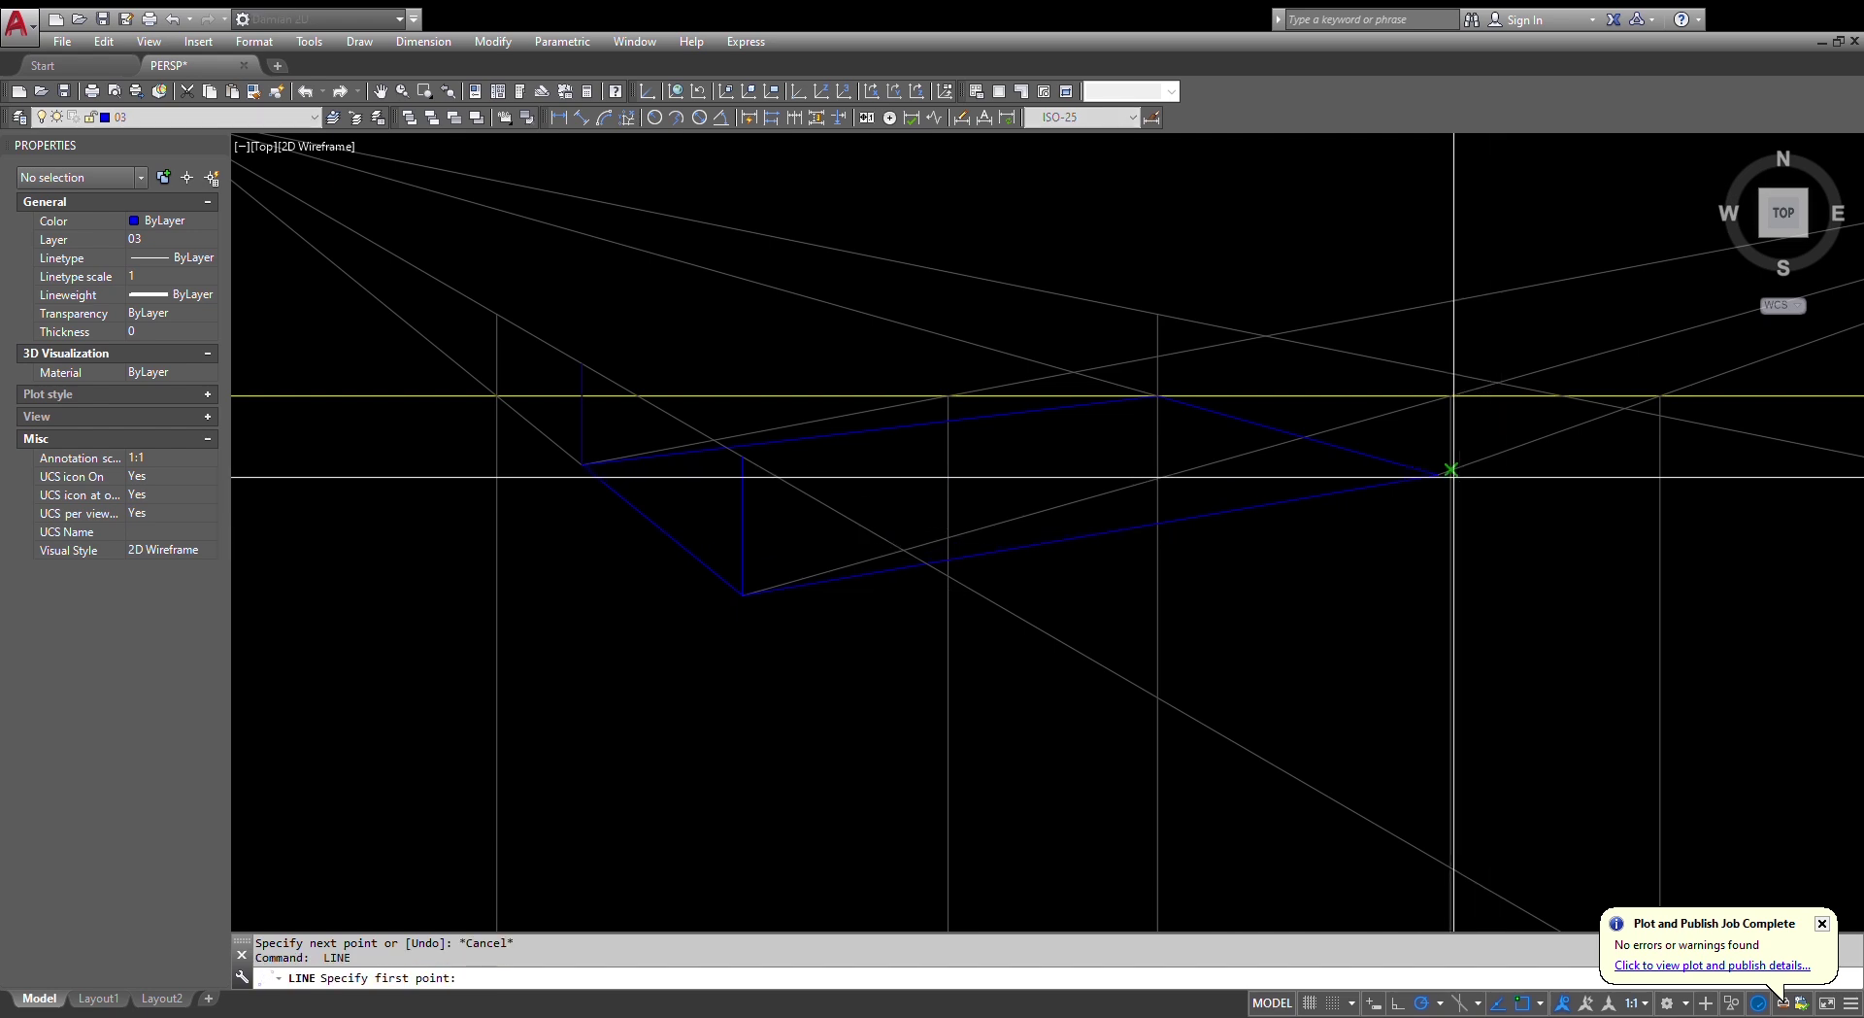
pyautogui.click(1438, 474)
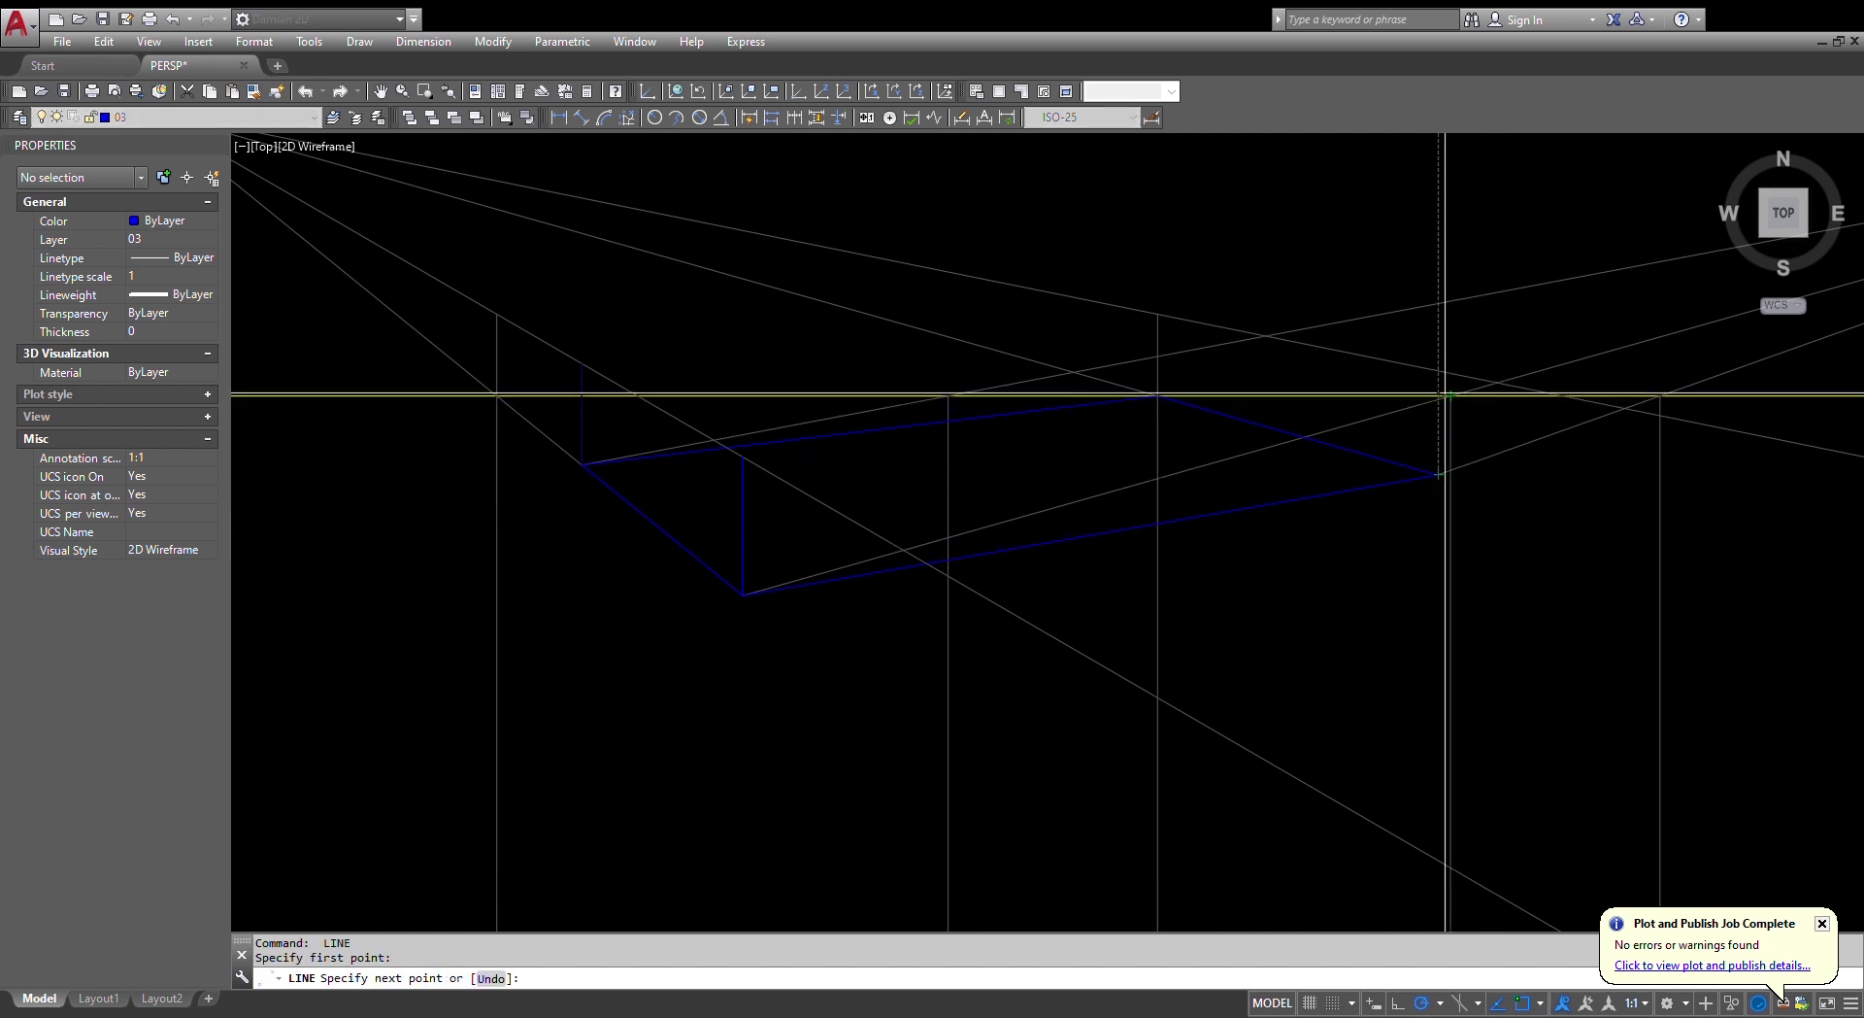
pyautogui.scroll(-2, 1430, 444)
pyautogui.moveTo(1412, 453); pyautogui.dragTo(1148, 508, button='middle')
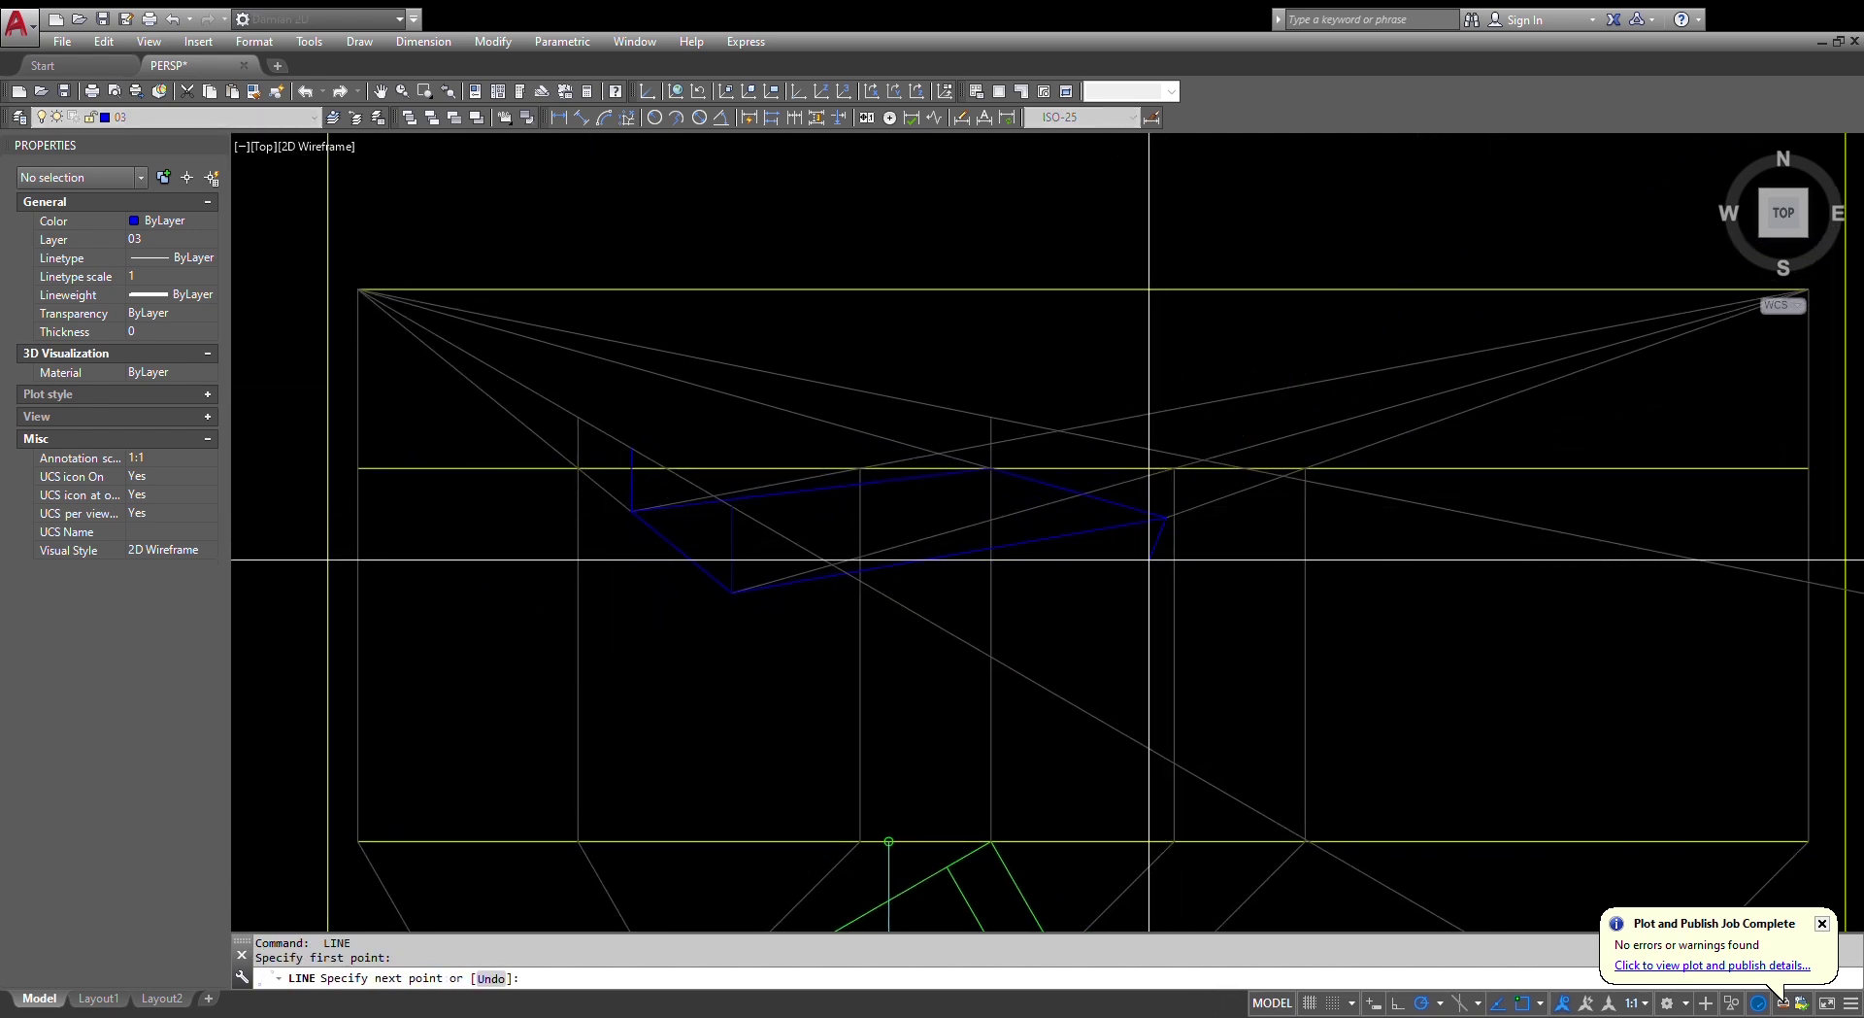
pyautogui.click(1167, 453)
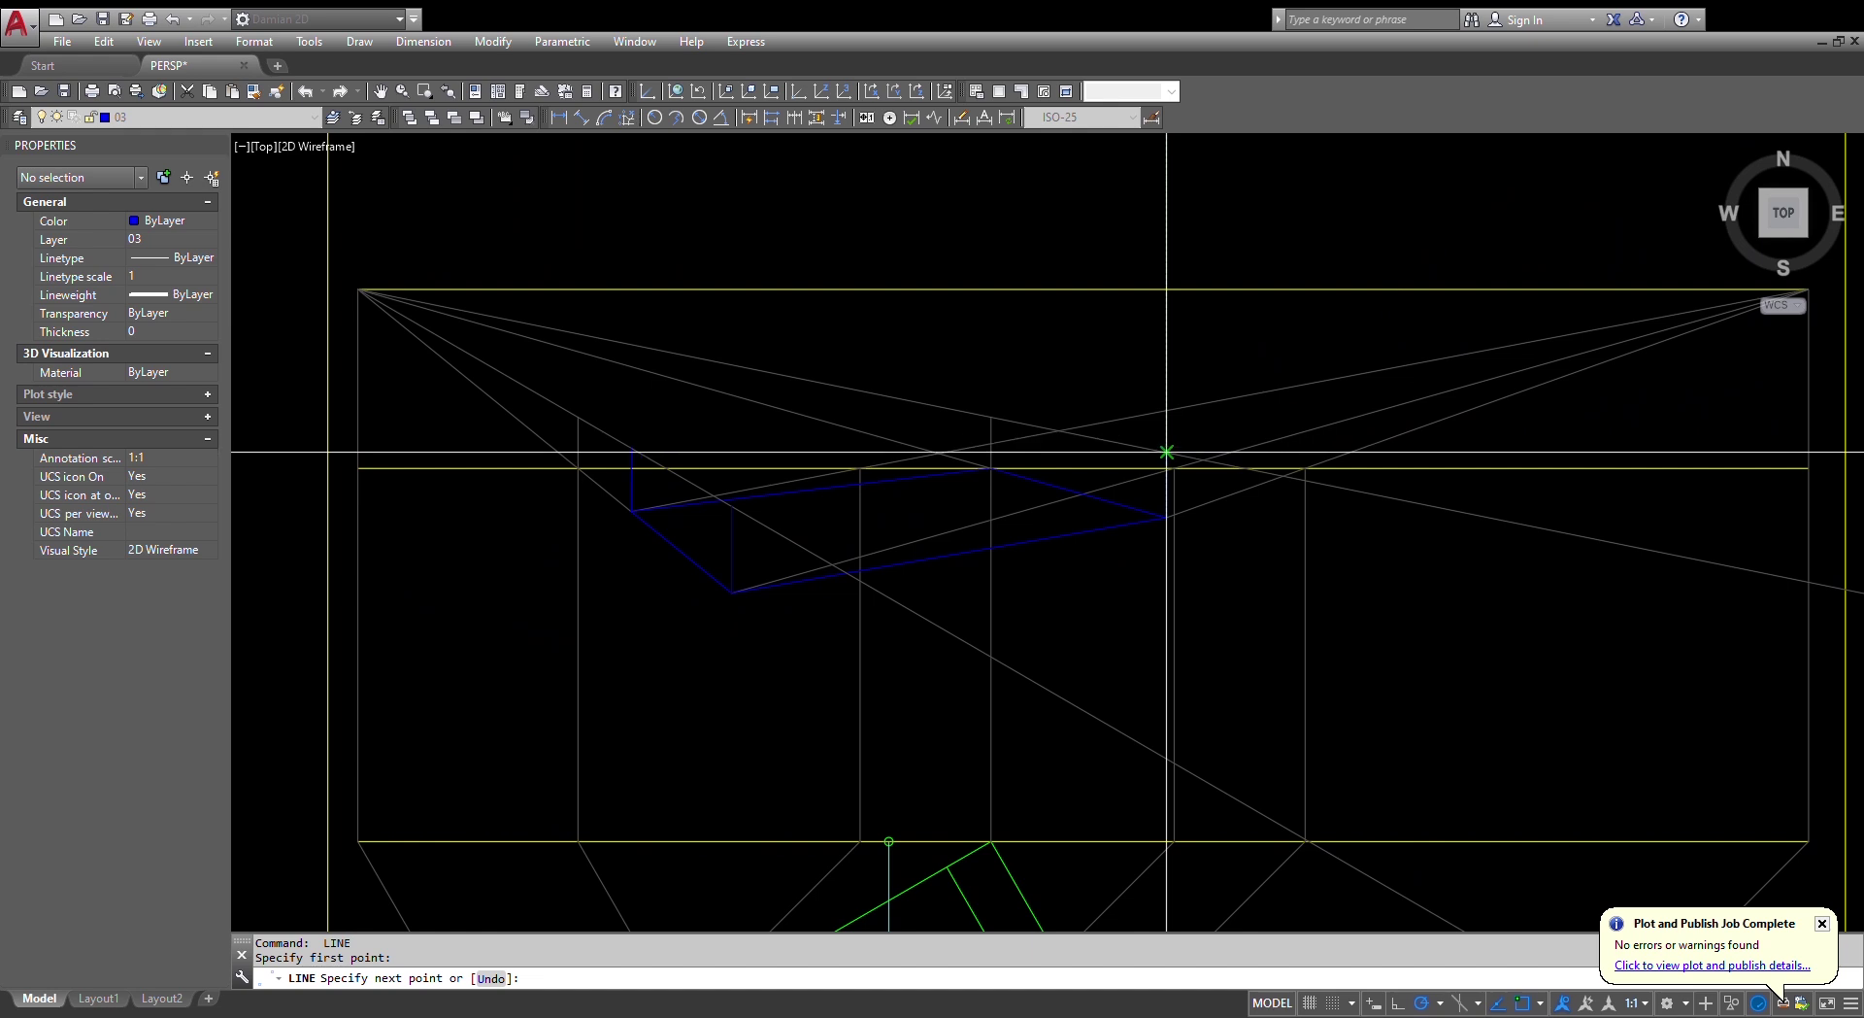
pyautogui.click(631, 448)
pyautogui.scroll(2, 735, 510)
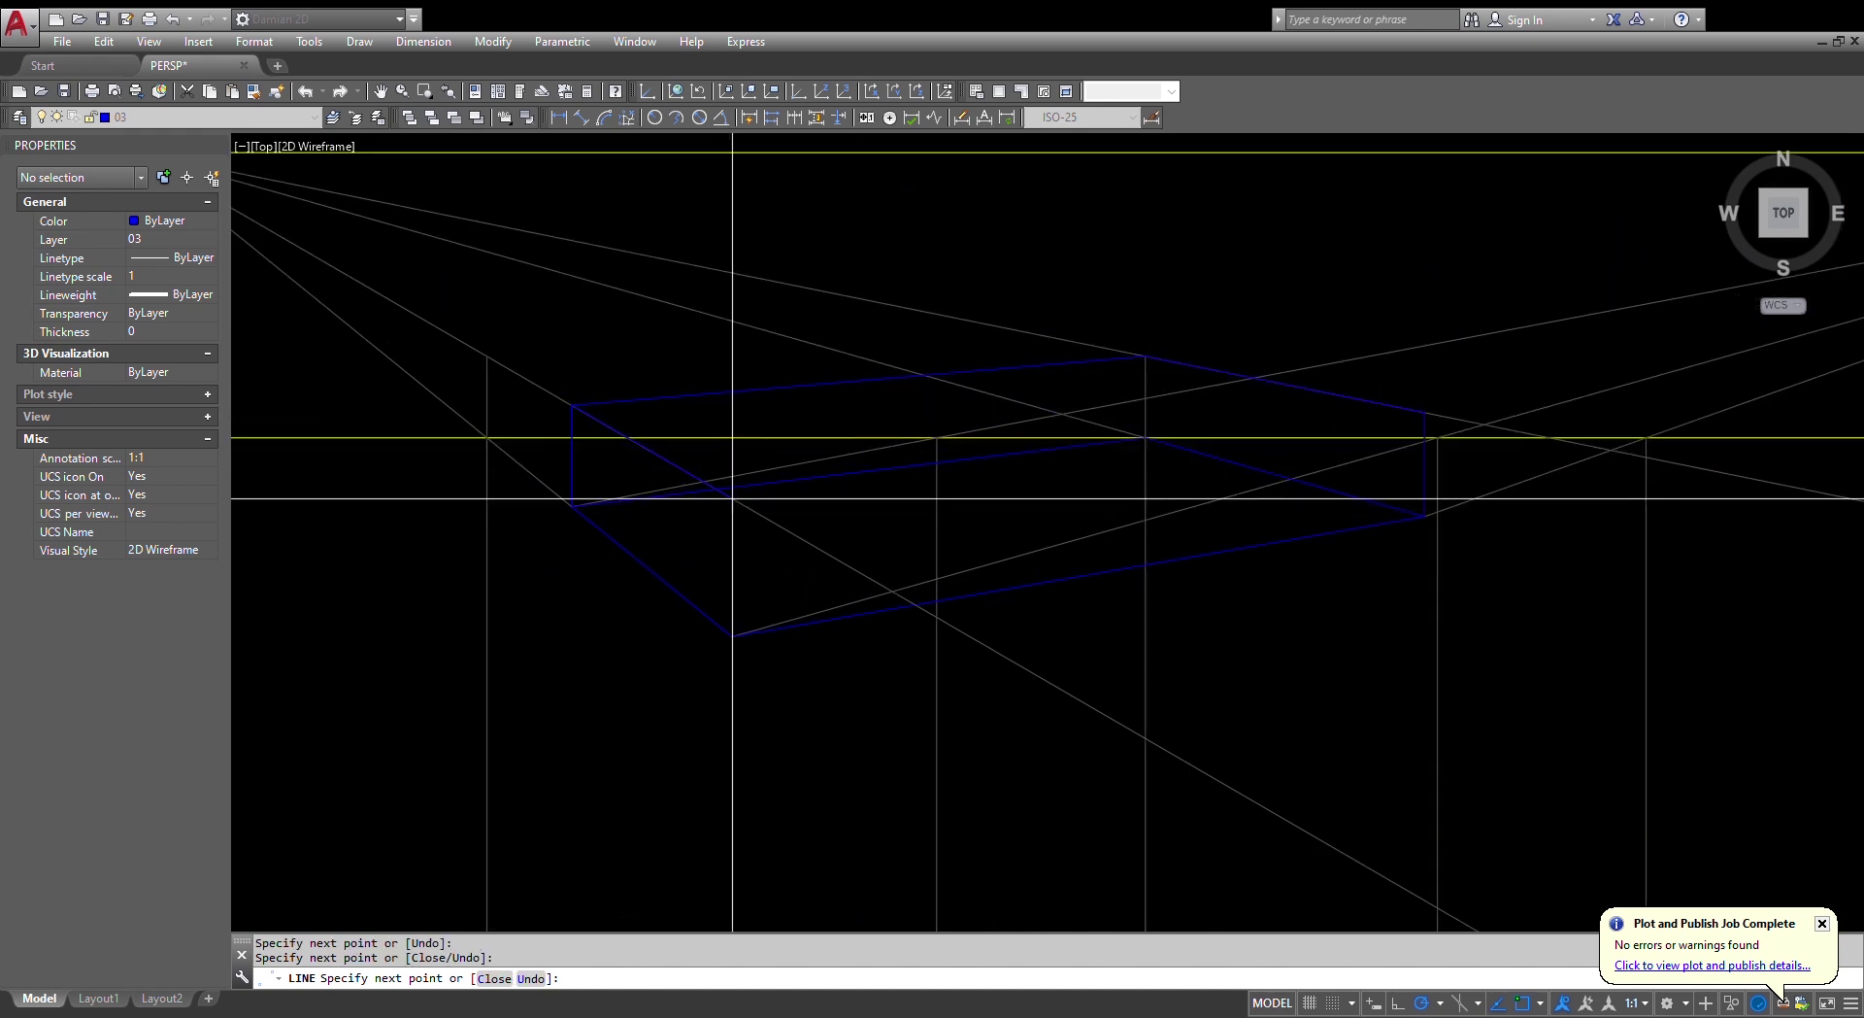
pyautogui.click(732, 499)
pyautogui.click(1423, 413)
pyautogui.press('Escape')
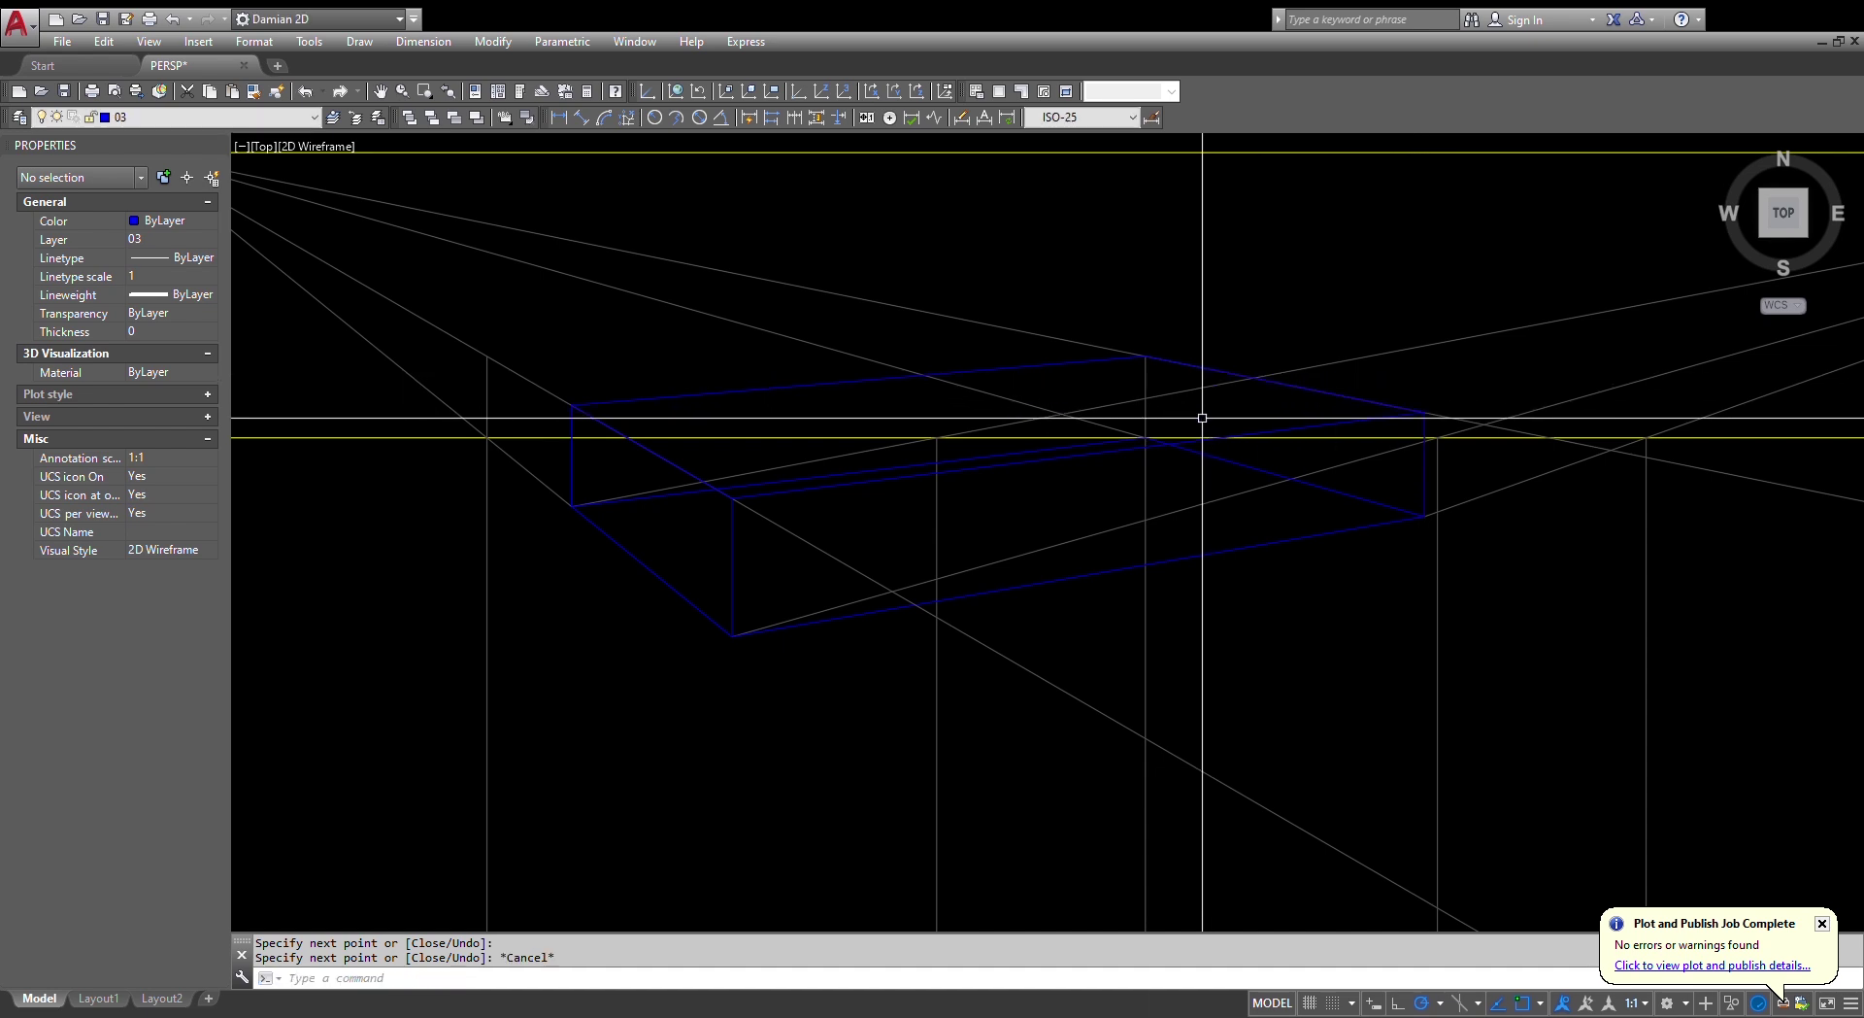
# - Match the rear 10-unit height line's properties to the blue base edge
pyautogui.press('Escape')
pyautogui.press('Escape')
pyautogui.write('ma')
pyautogui.press('Return')
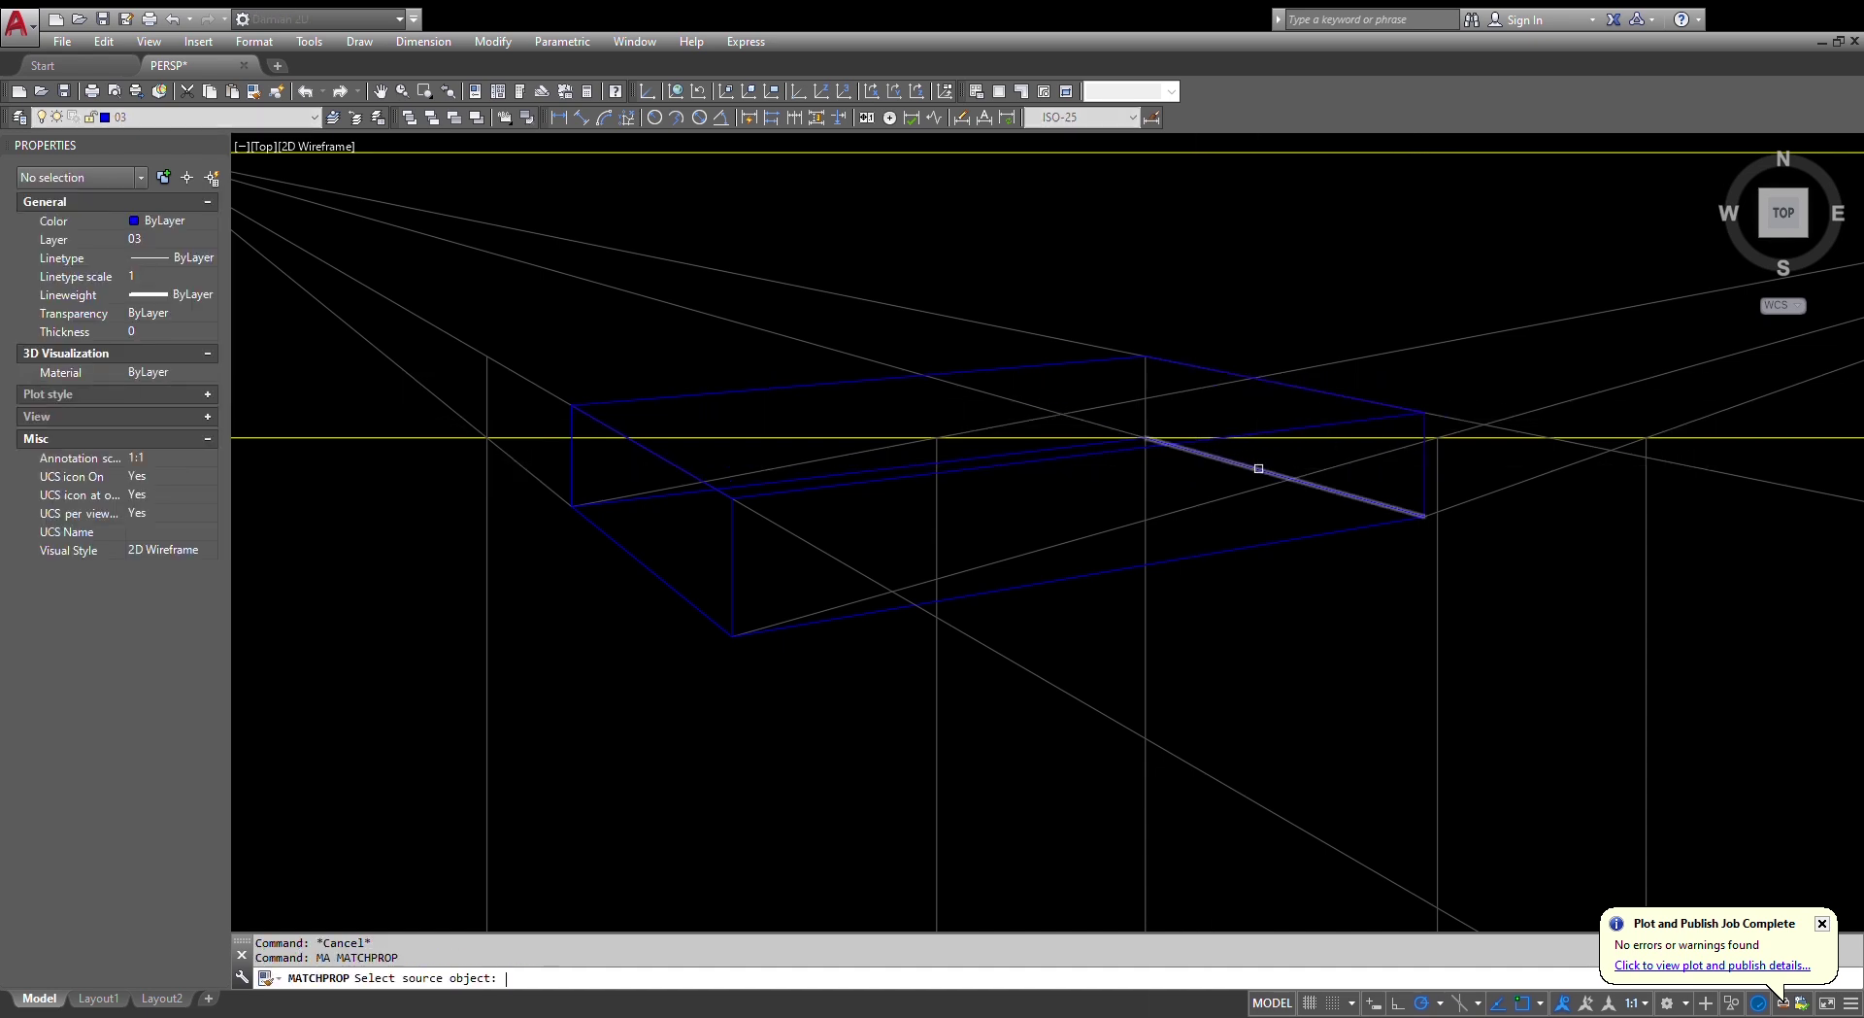
pyautogui.click(1258, 468)
pyautogui.scroll(-4, 1156, 403)
pyautogui.press('Escape')
pyautogui.press('Escape')
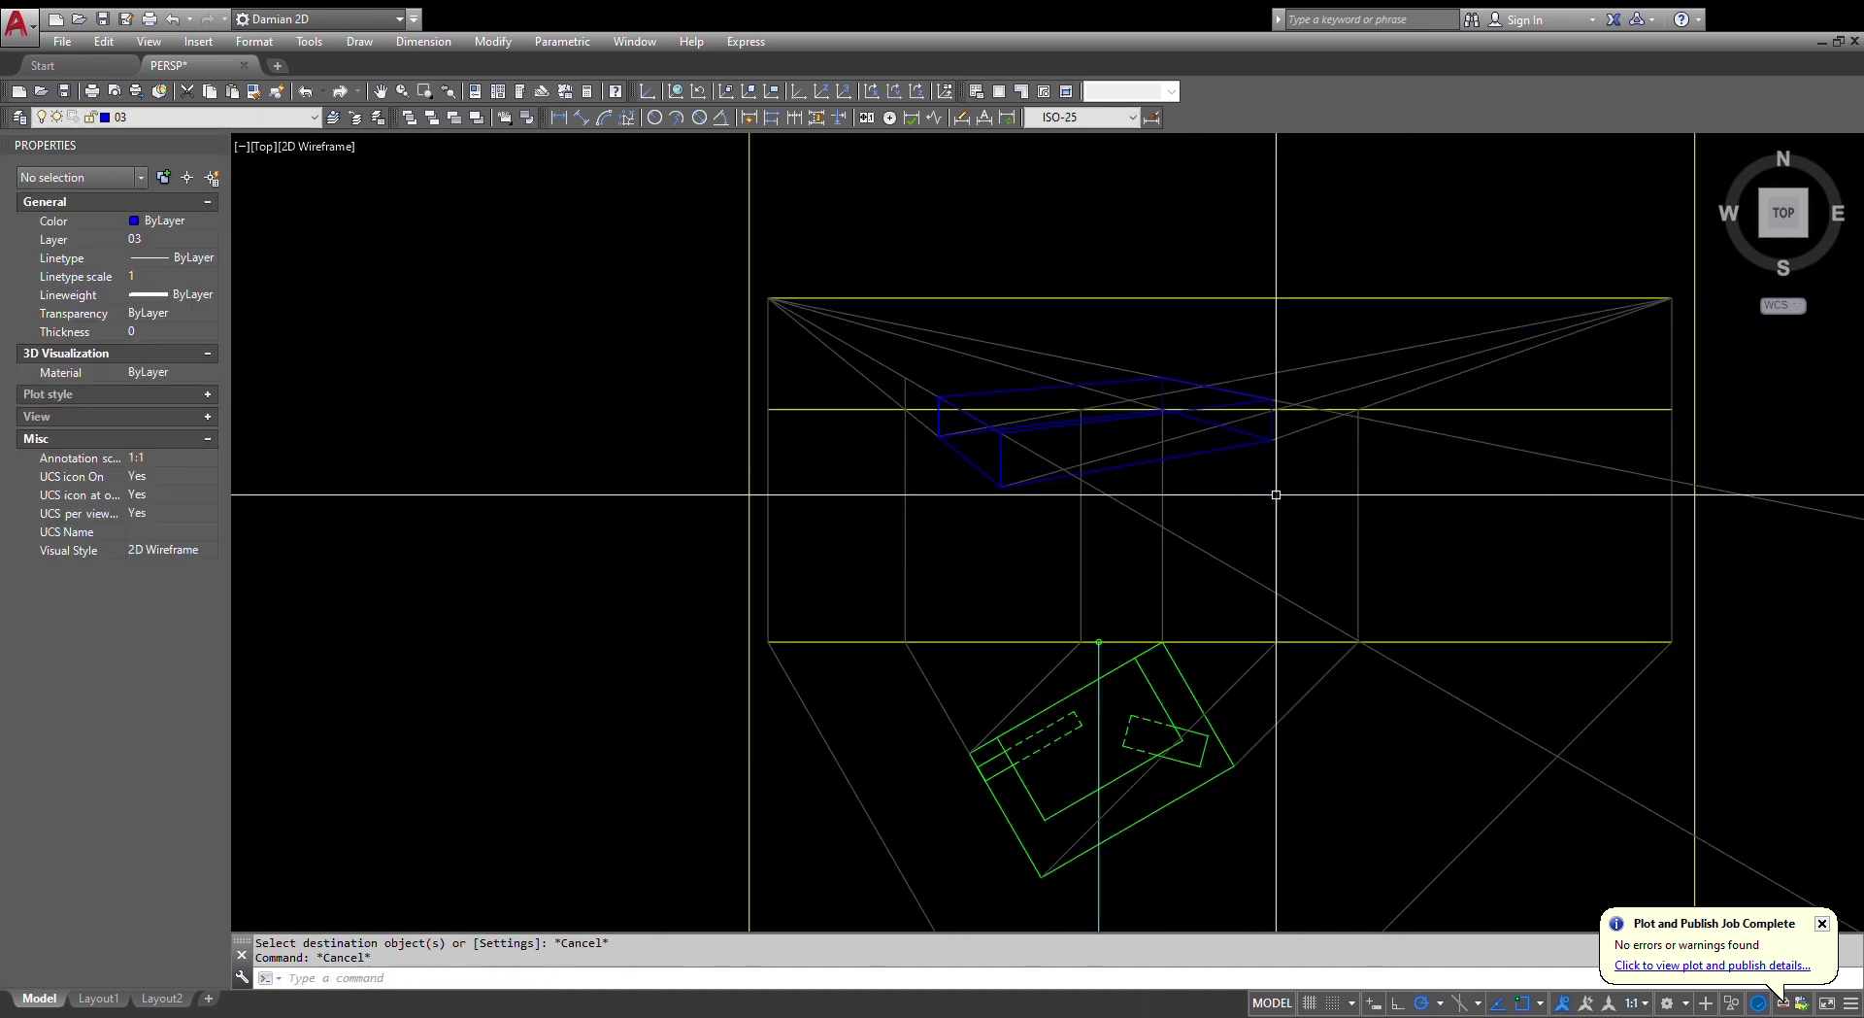
pyautogui.press('Escape')
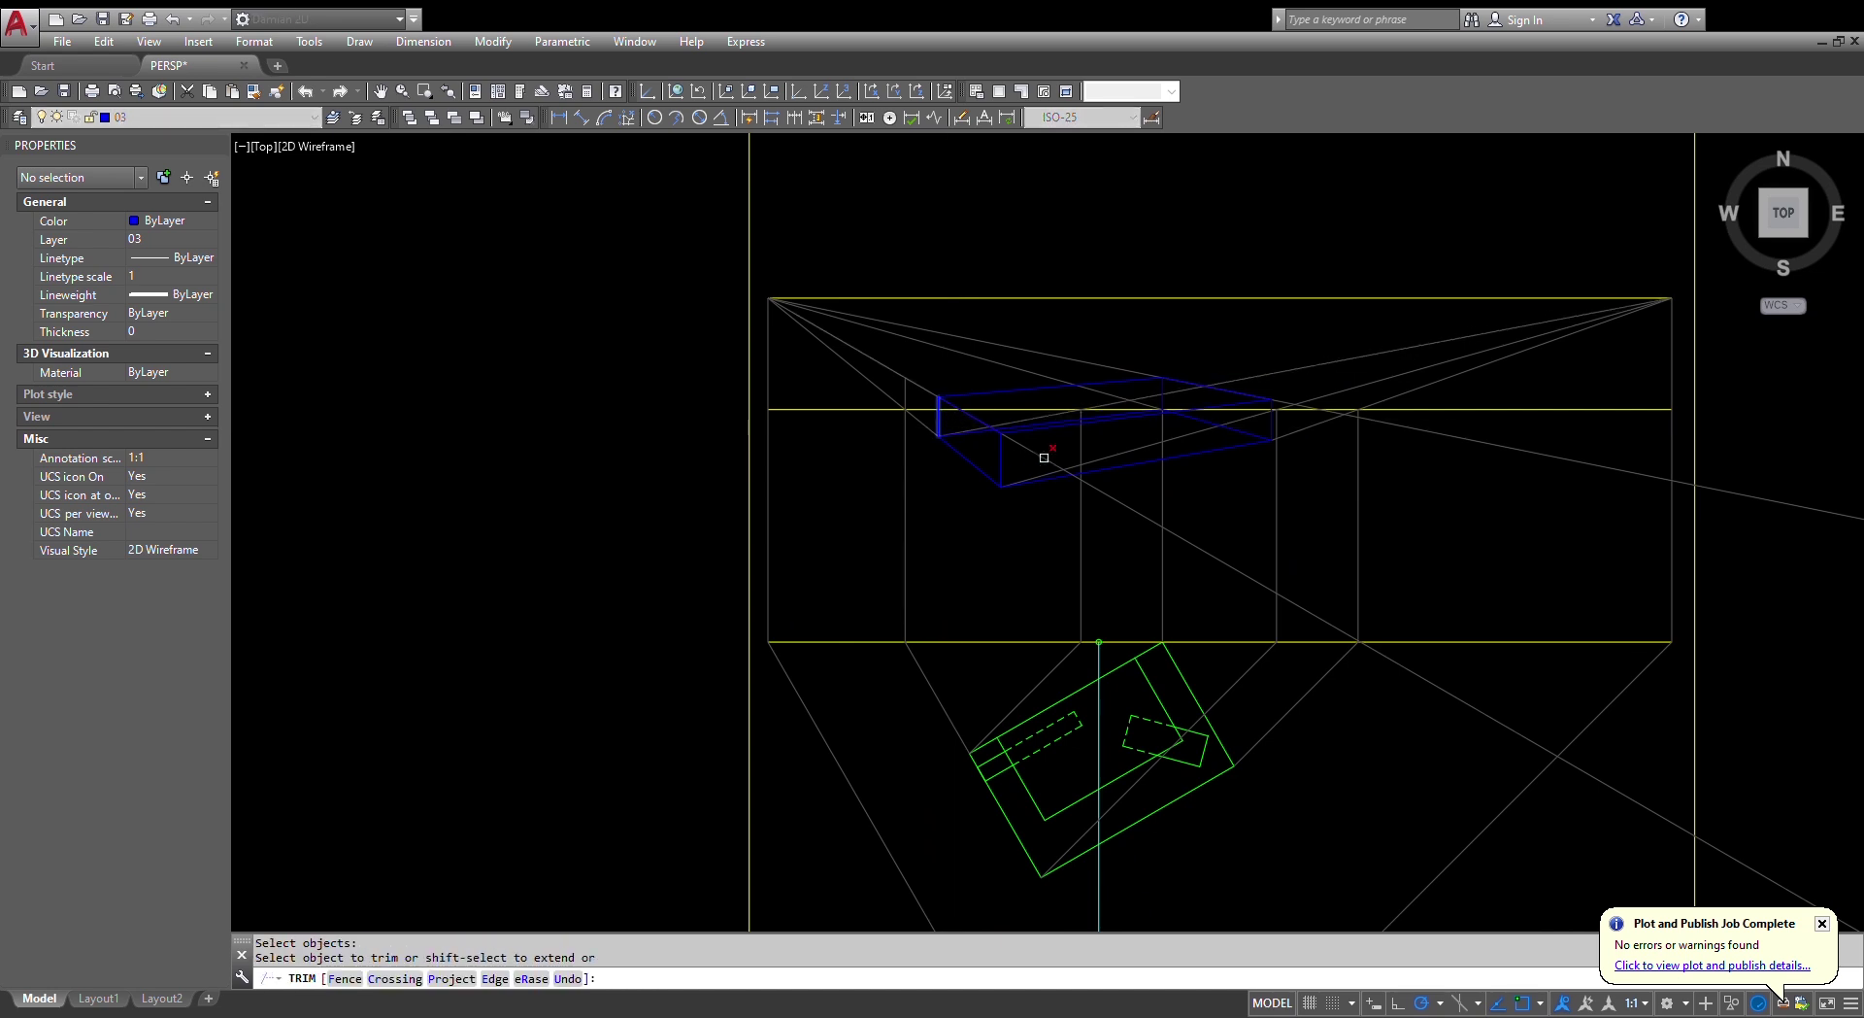
# - Trim the two upper rays from the left vanishing point where they pass the box's left and rear vertical edges
pyautogui.press('Return')
pyautogui.press('Return')
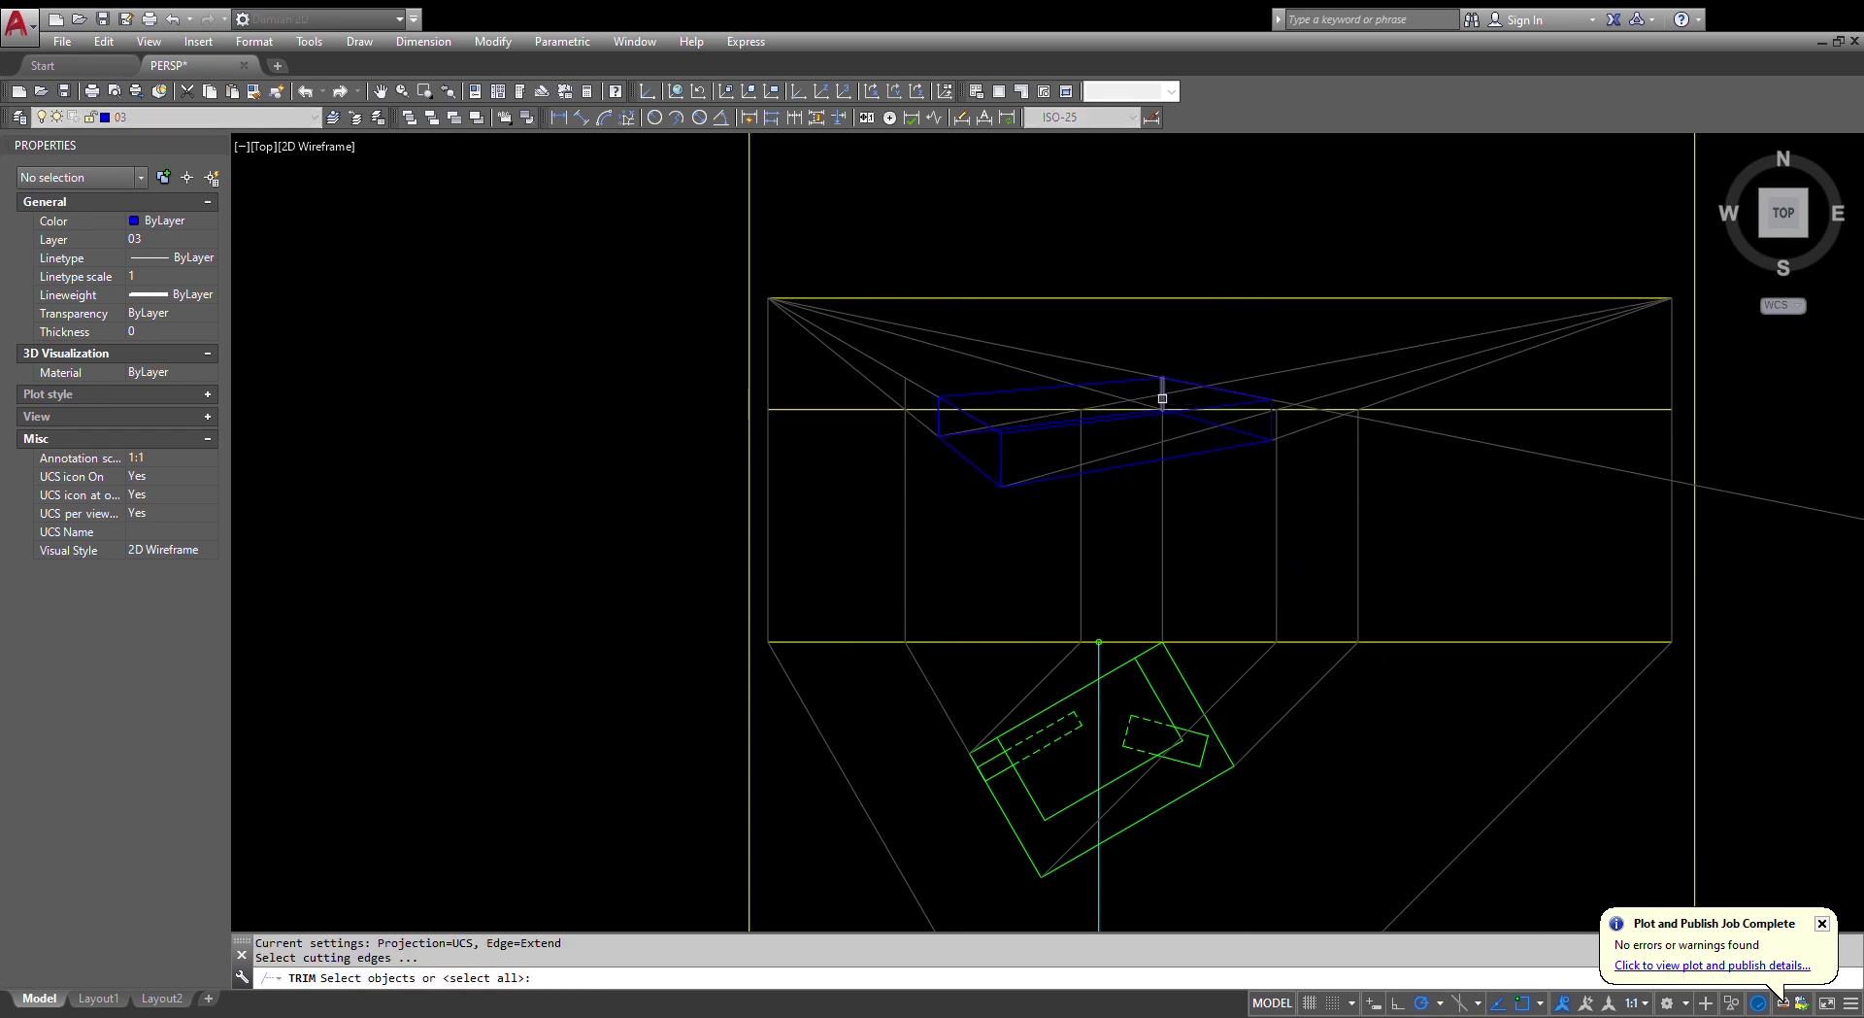
pyautogui.press('Return')
pyautogui.click(1639, 473)
pyautogui.press('Escape')
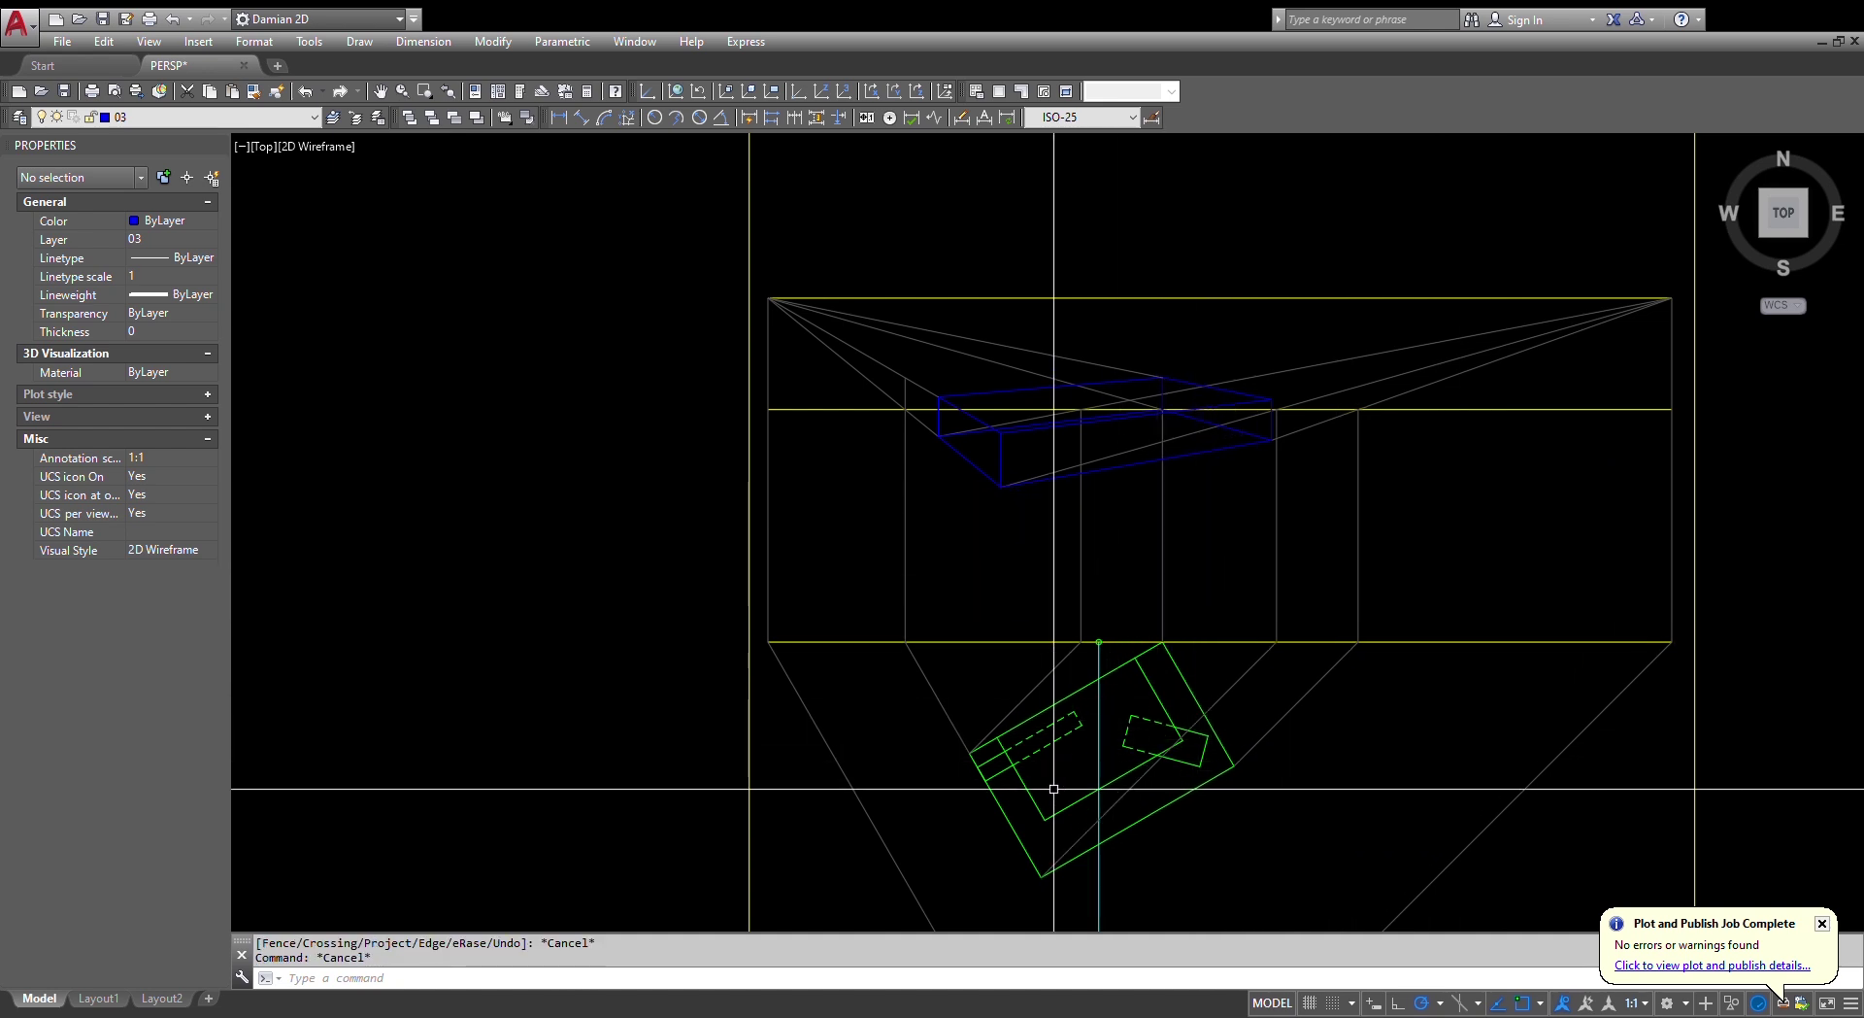
# - Draw two 45° lines from the dashed strip's corners on the plan's short left side to the horizontal yellow line above it
pyautogui.press('Return')
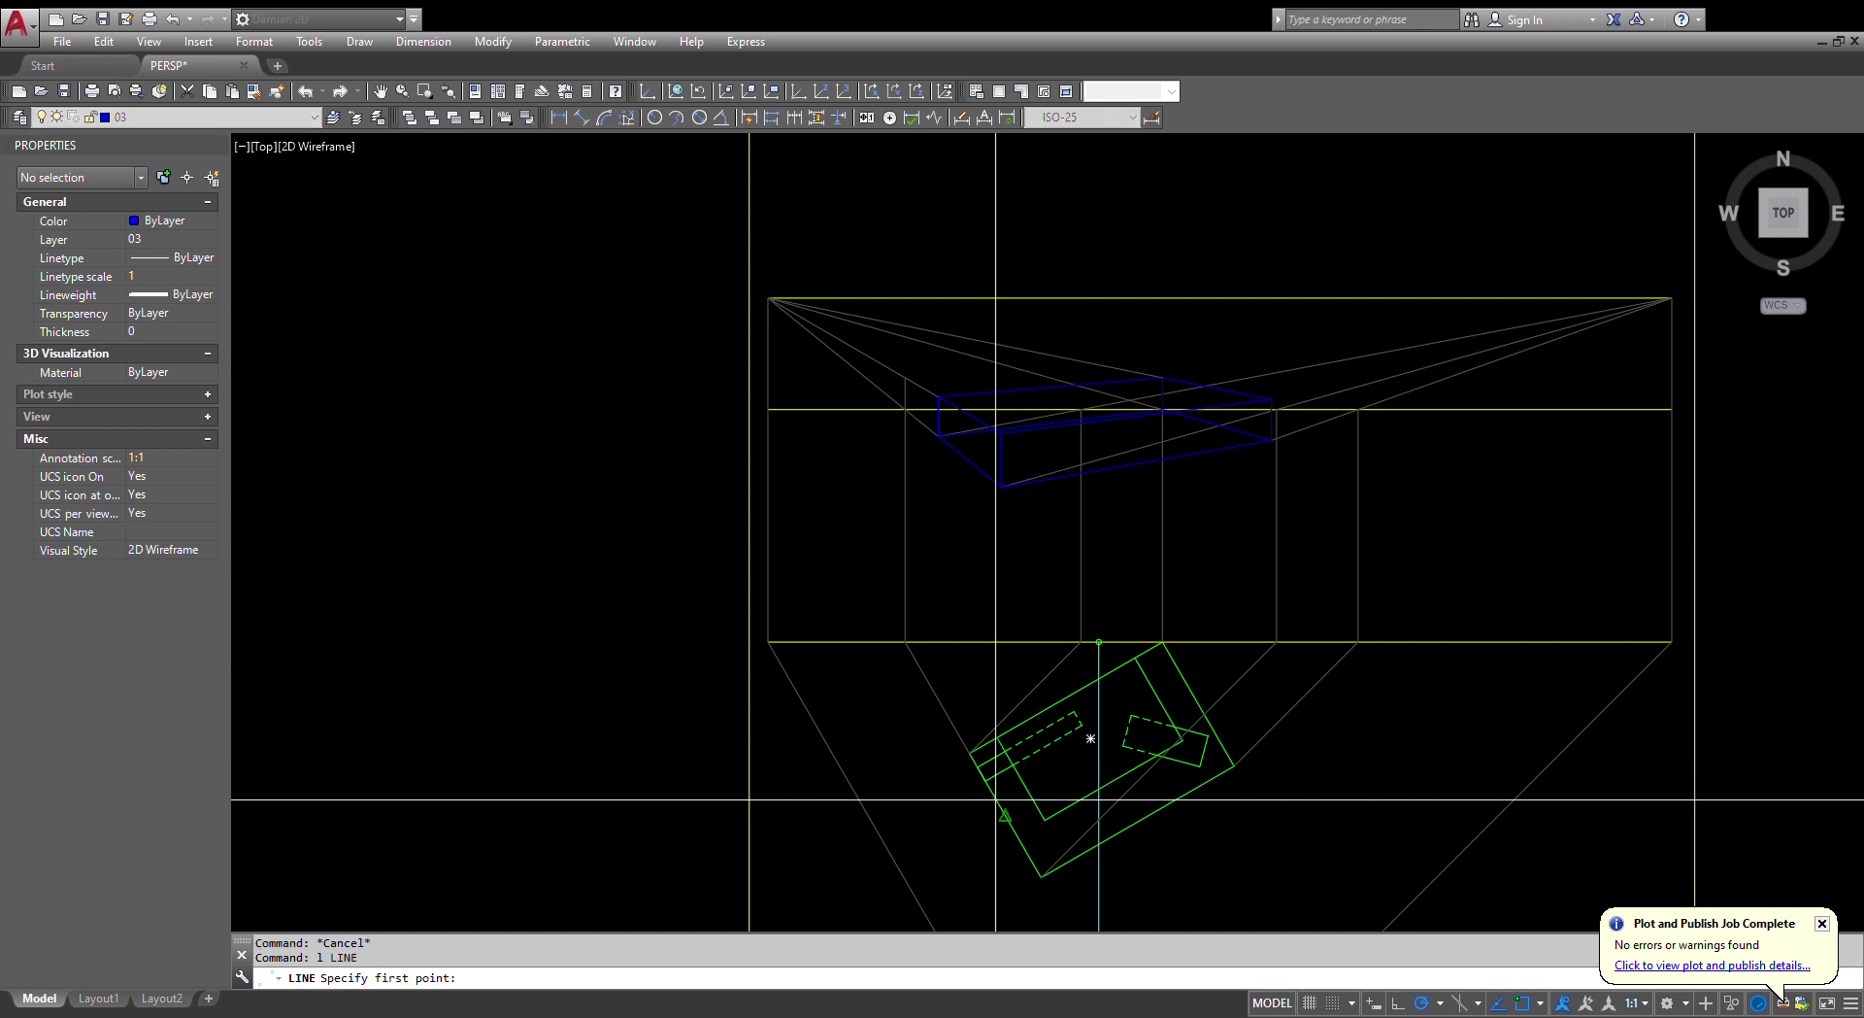
pyautogui.scroll(3, 1000, 748)
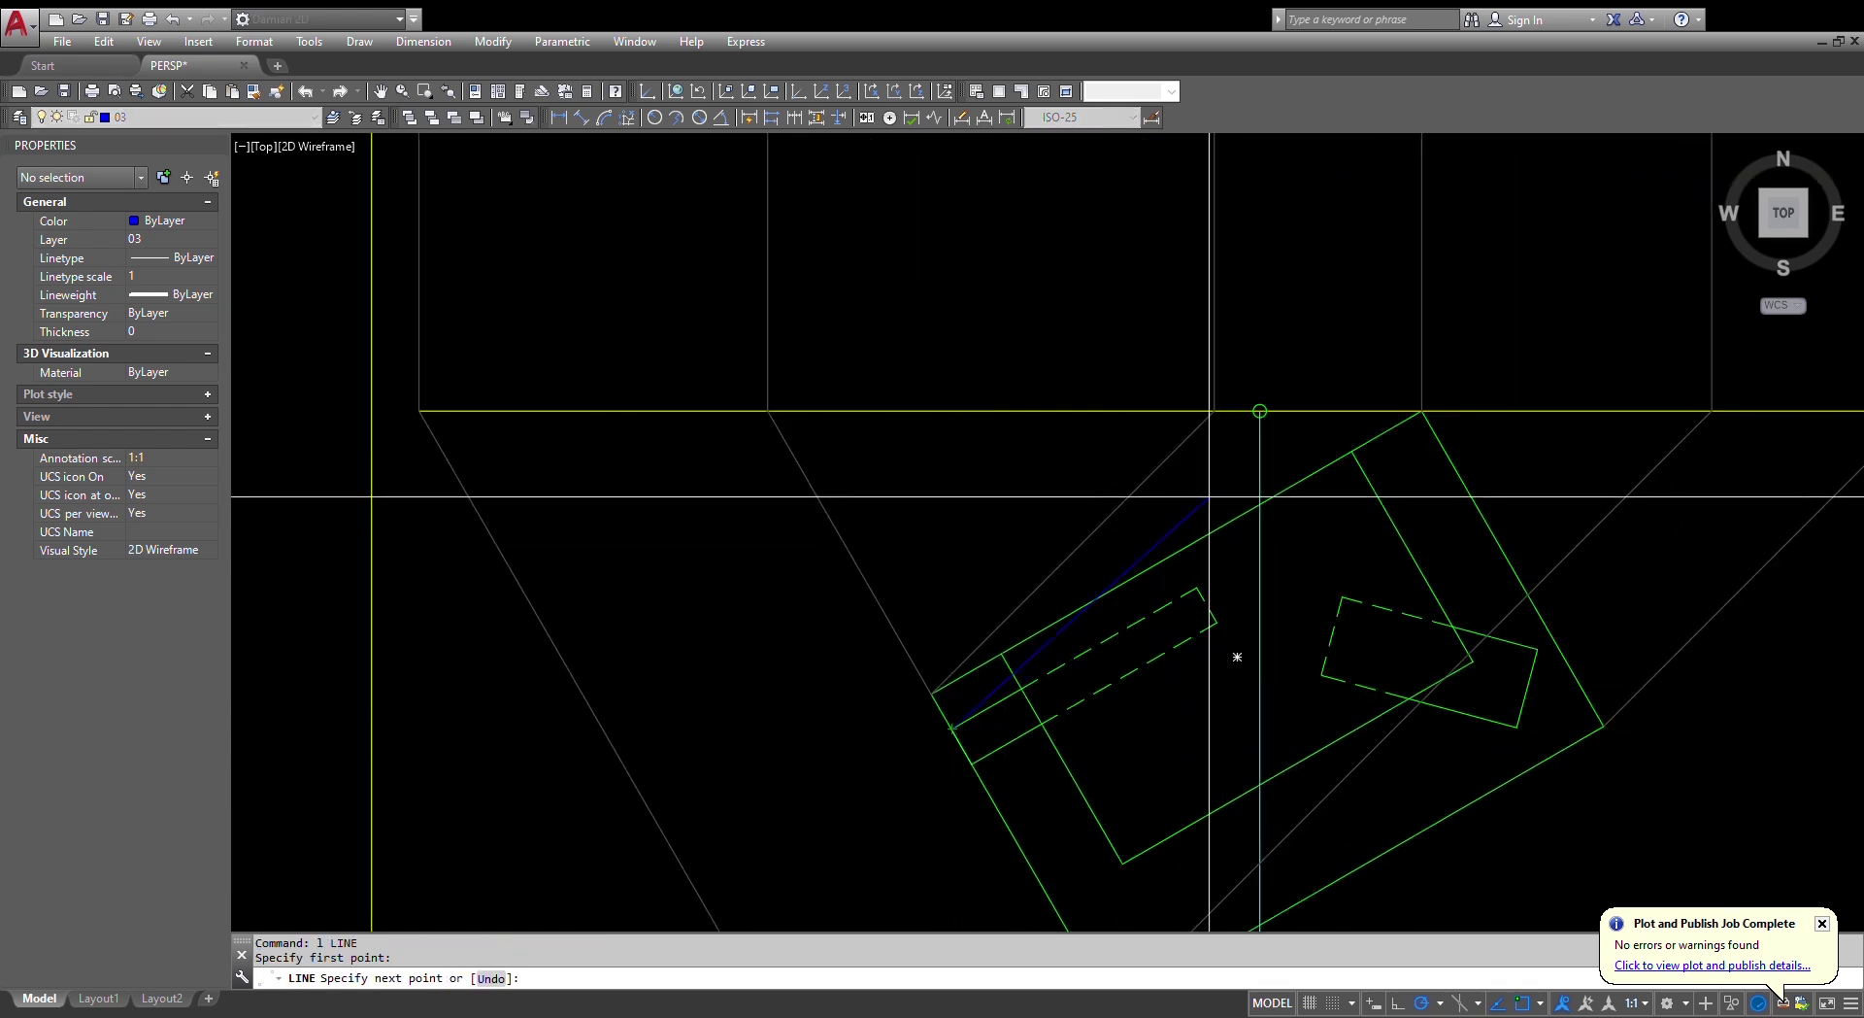
pyautogui.click(1260, 411)
pyautogui.press('Return')
pyautogui.press('Return')
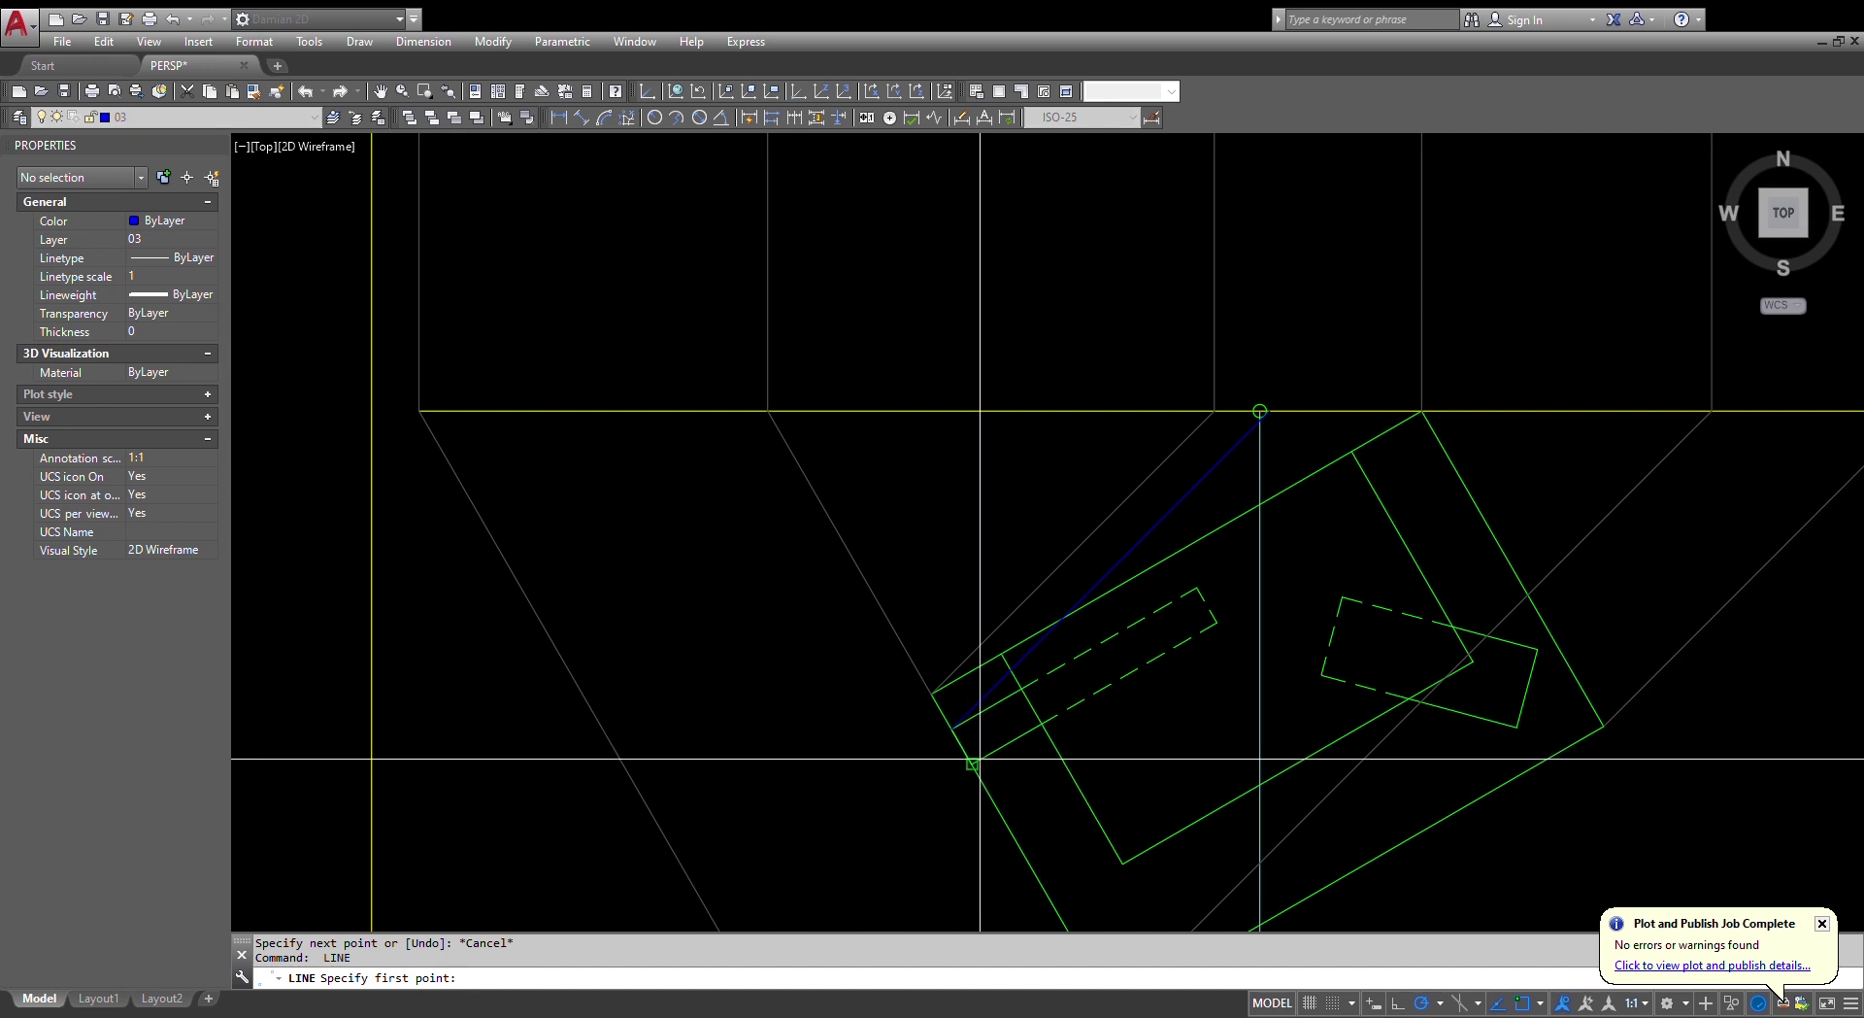
pyautogui.click(971, 764)
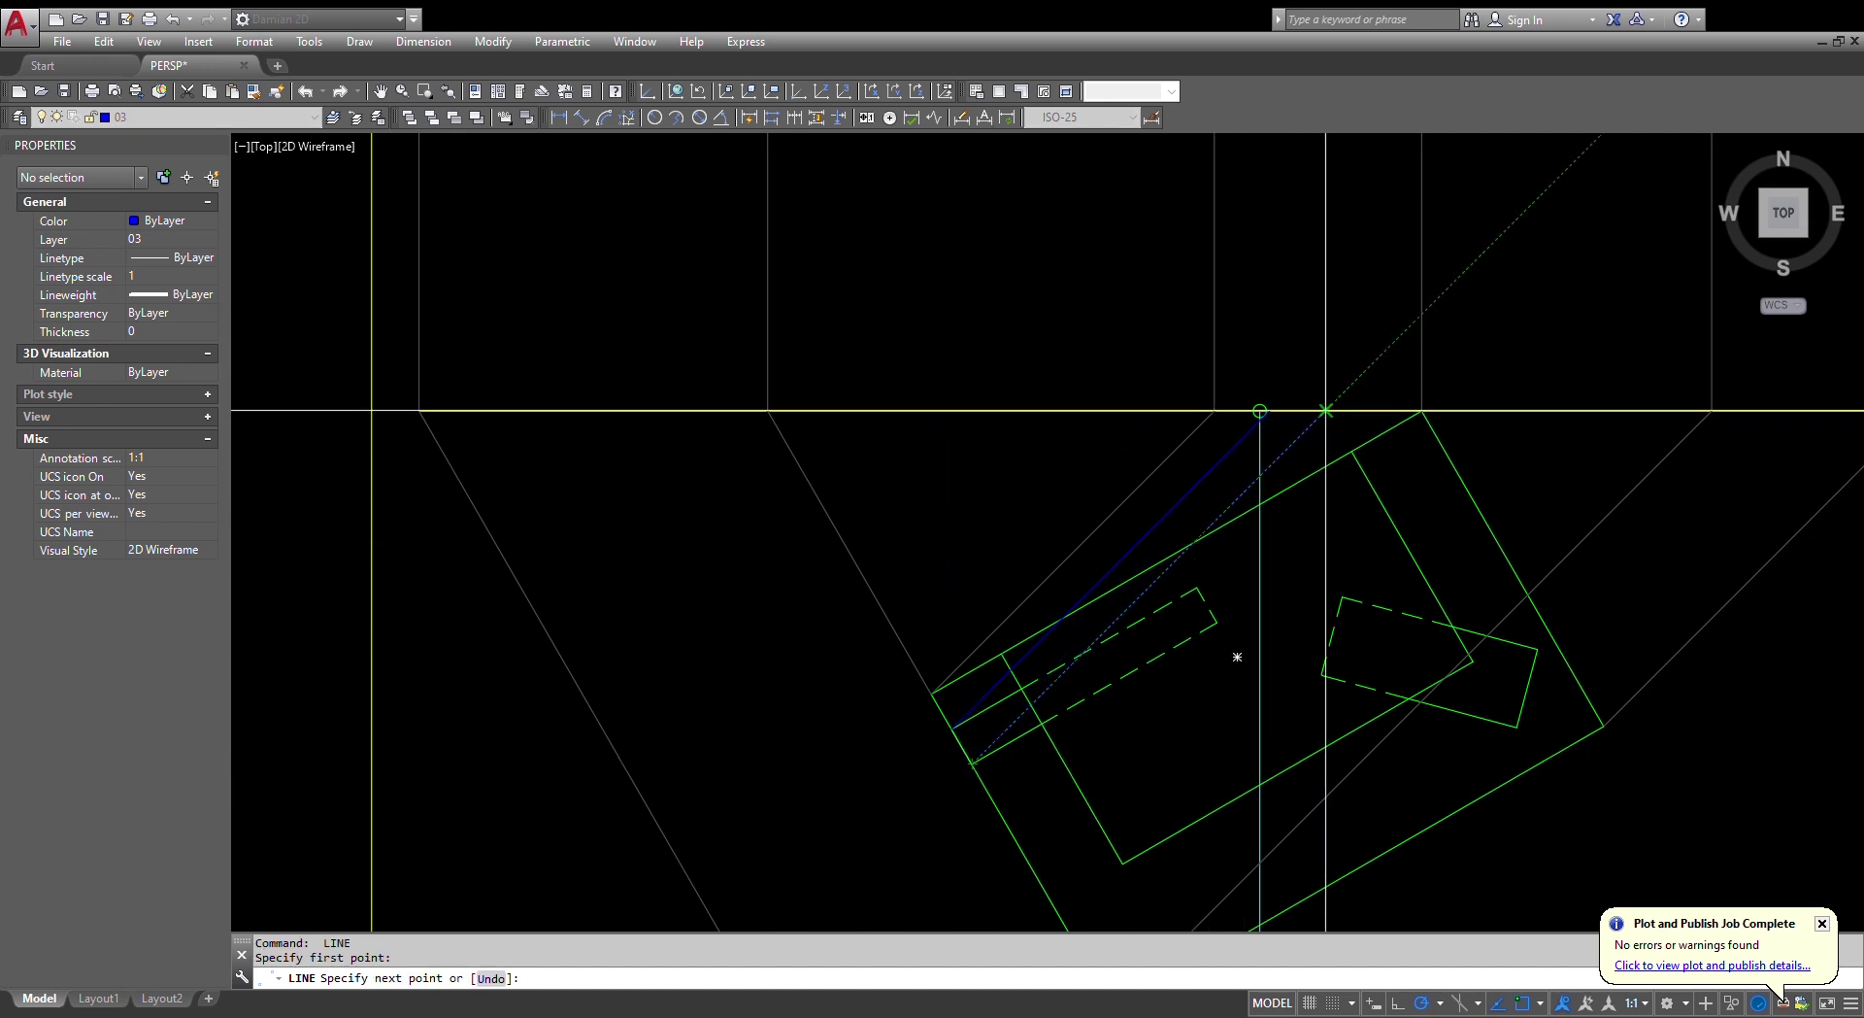
pyautogui.click(1322, 412)
pyautogui.press('Escape')
pyautogui.press('Escape')
# - Match the two new 45° lines to the gray projection line and make their layer Lineas Aux. current
pyautogui.write('ma')
pyautogui.press('Return')
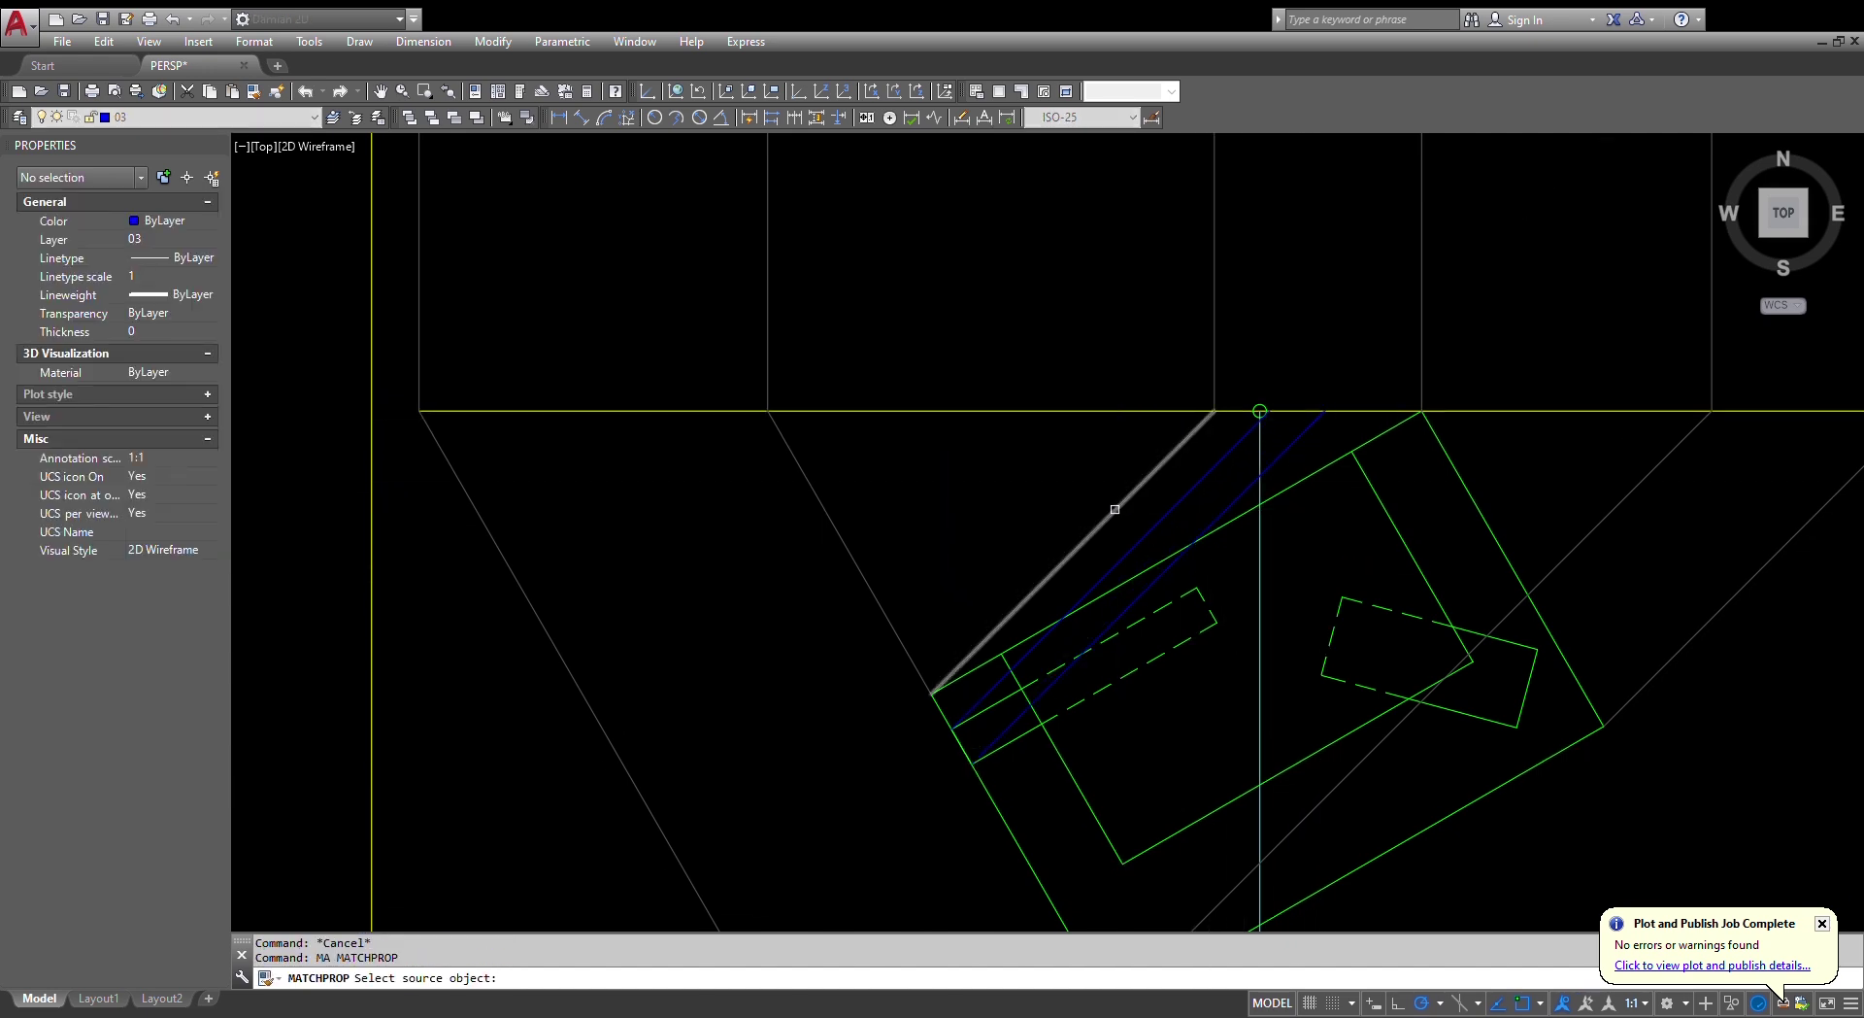
pyautogui.click(1202, 481)
pyautogui.press('Escape')
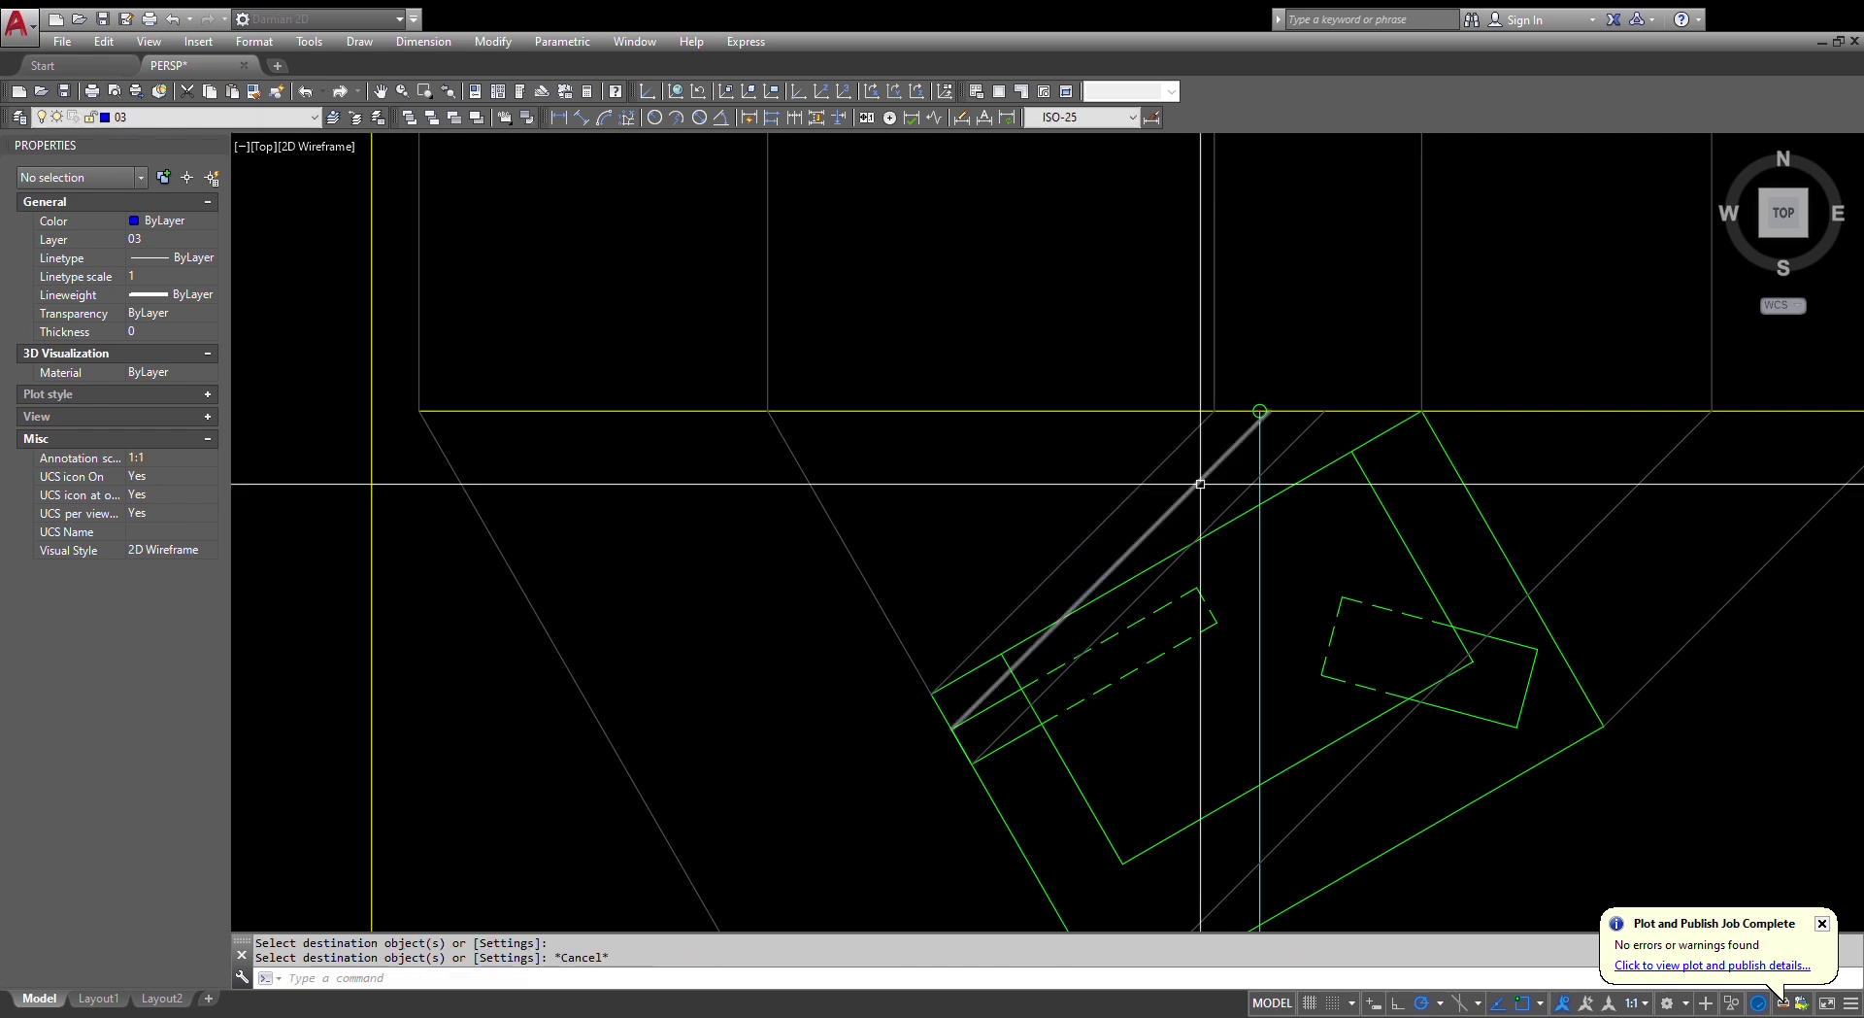
pyautogui.click(1202, 481)
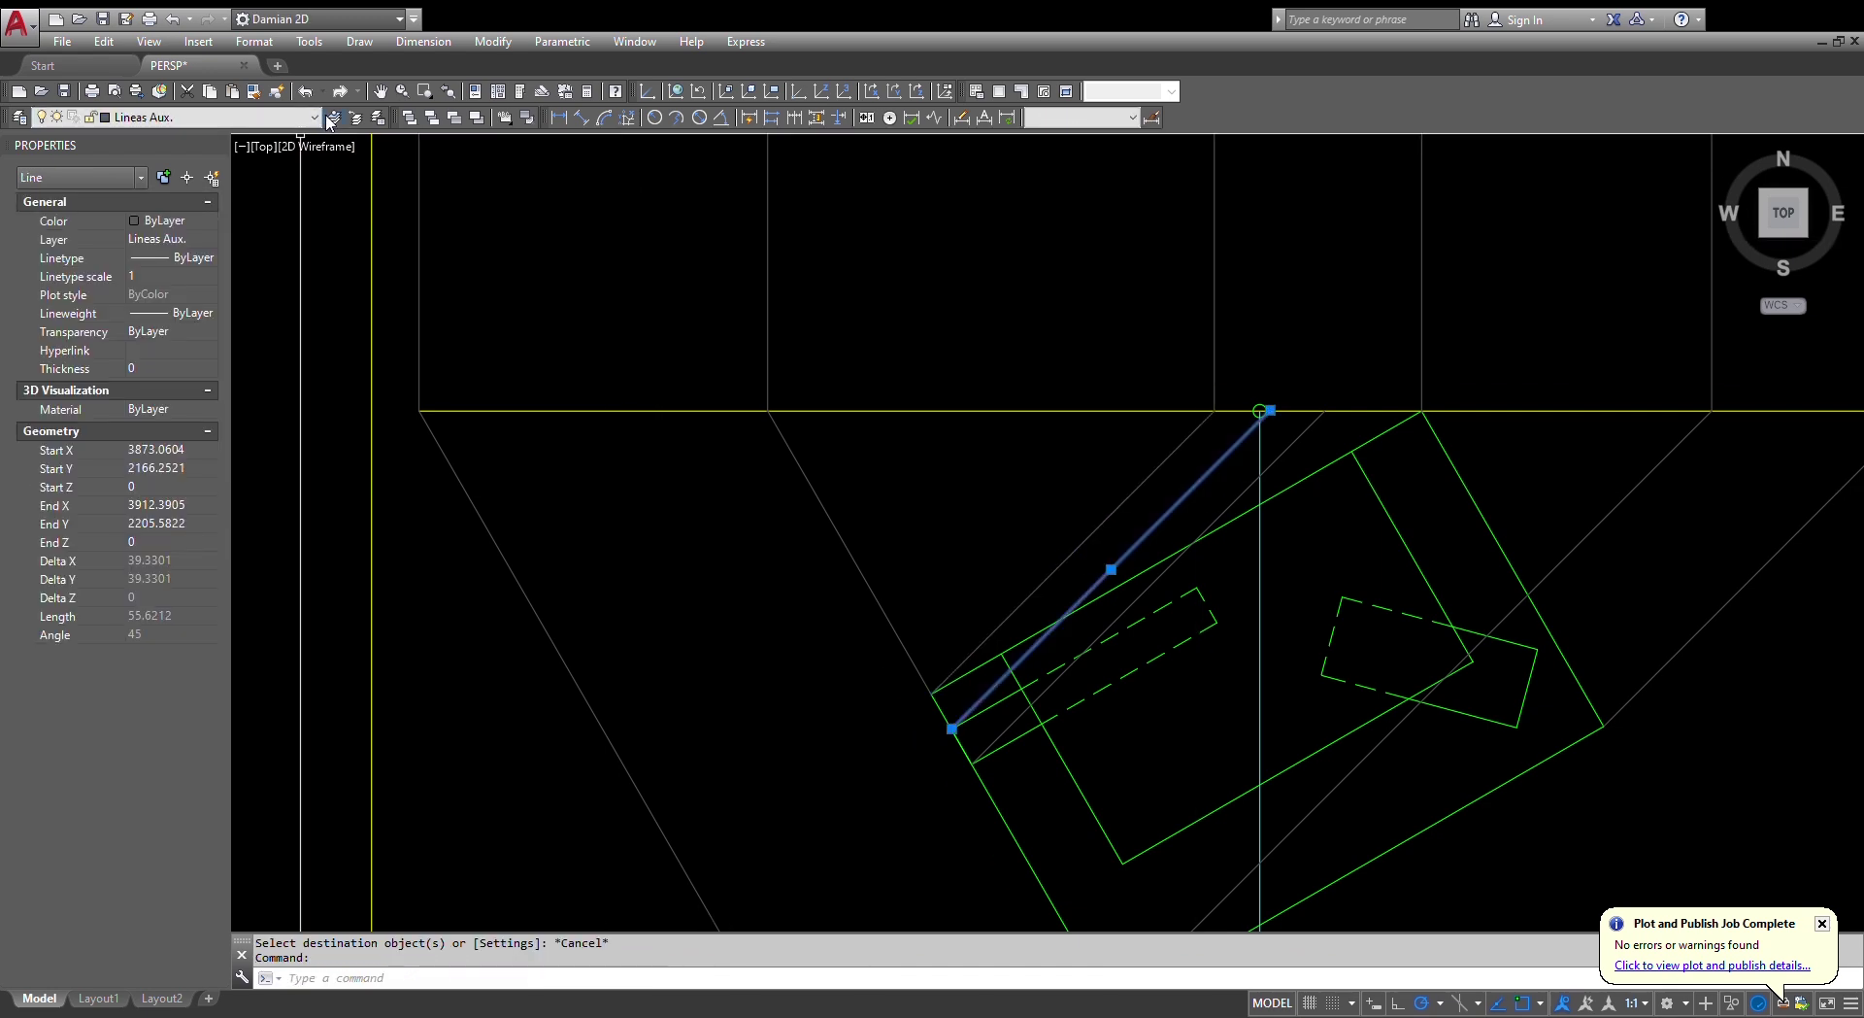
pyautogui.press('Escape')
pyautogui.press('Escape')
pyautogui.write('l')
pyautogui.press('Return')
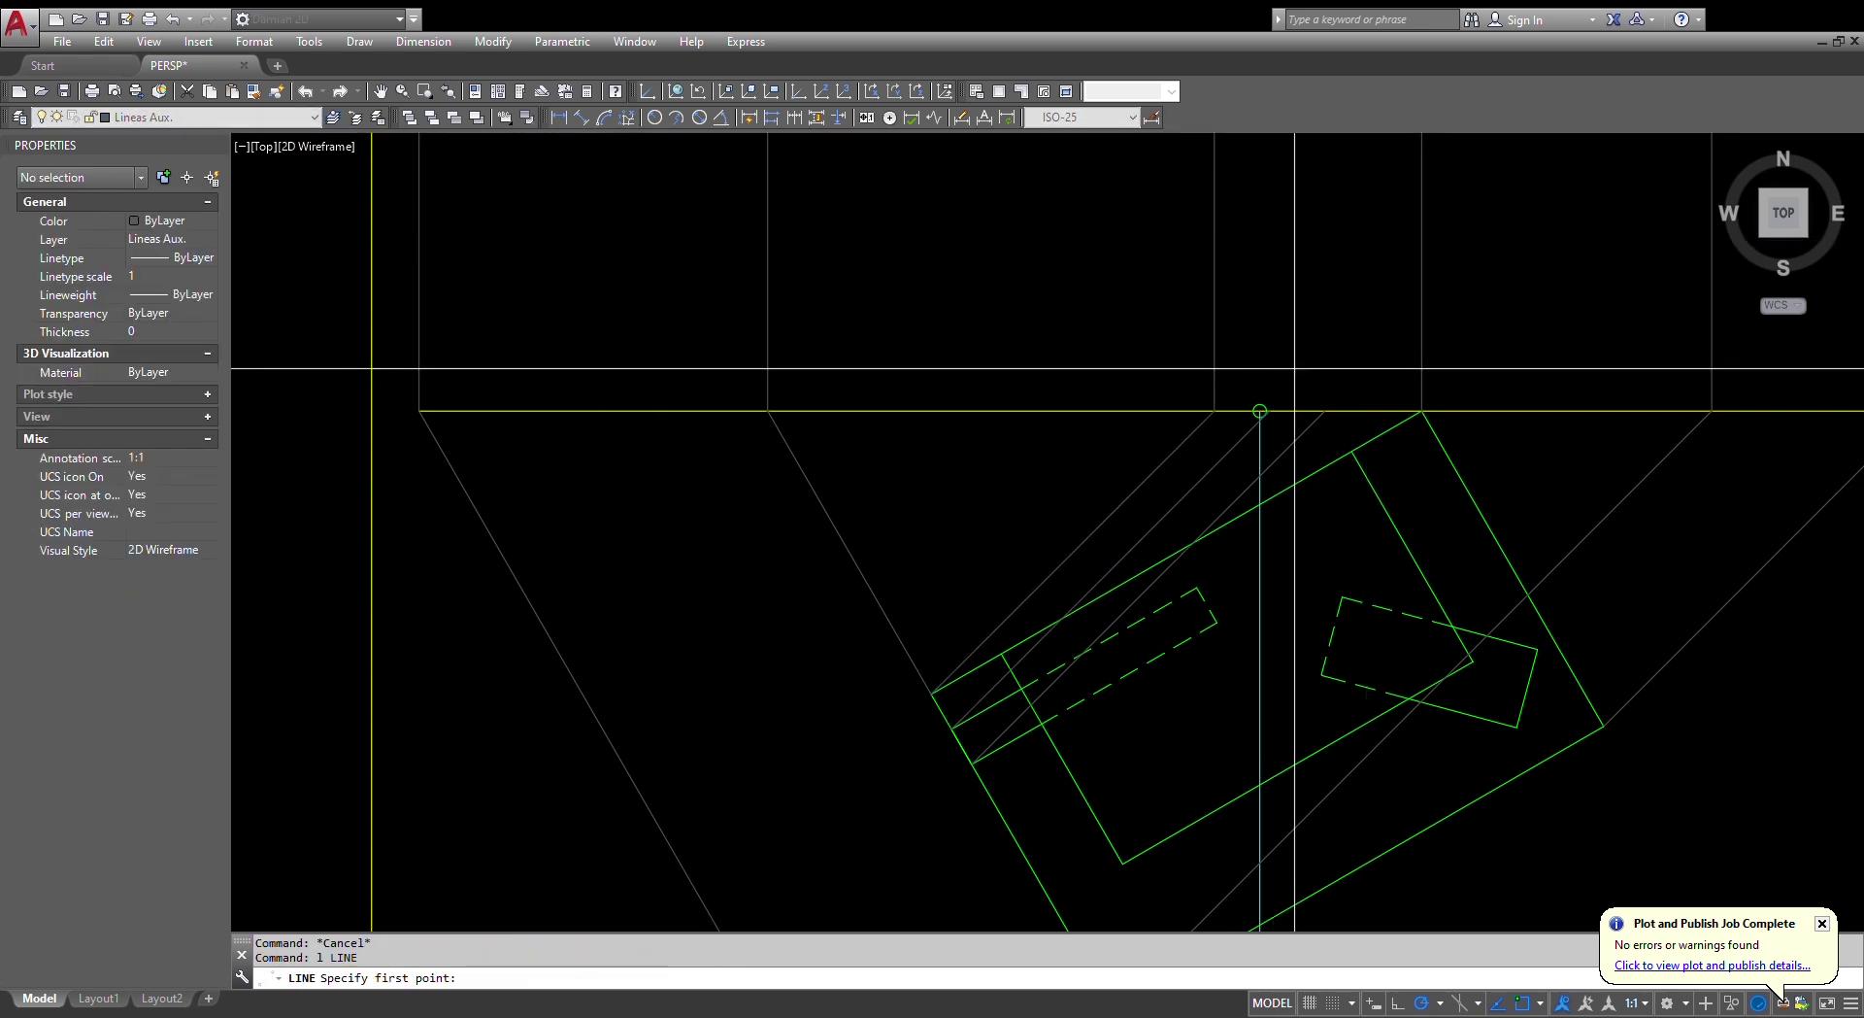
pyautogui.click(1260, 411)
pyautogui.scroll(-6, 1320, 432)
pyautogui.press('Escape')
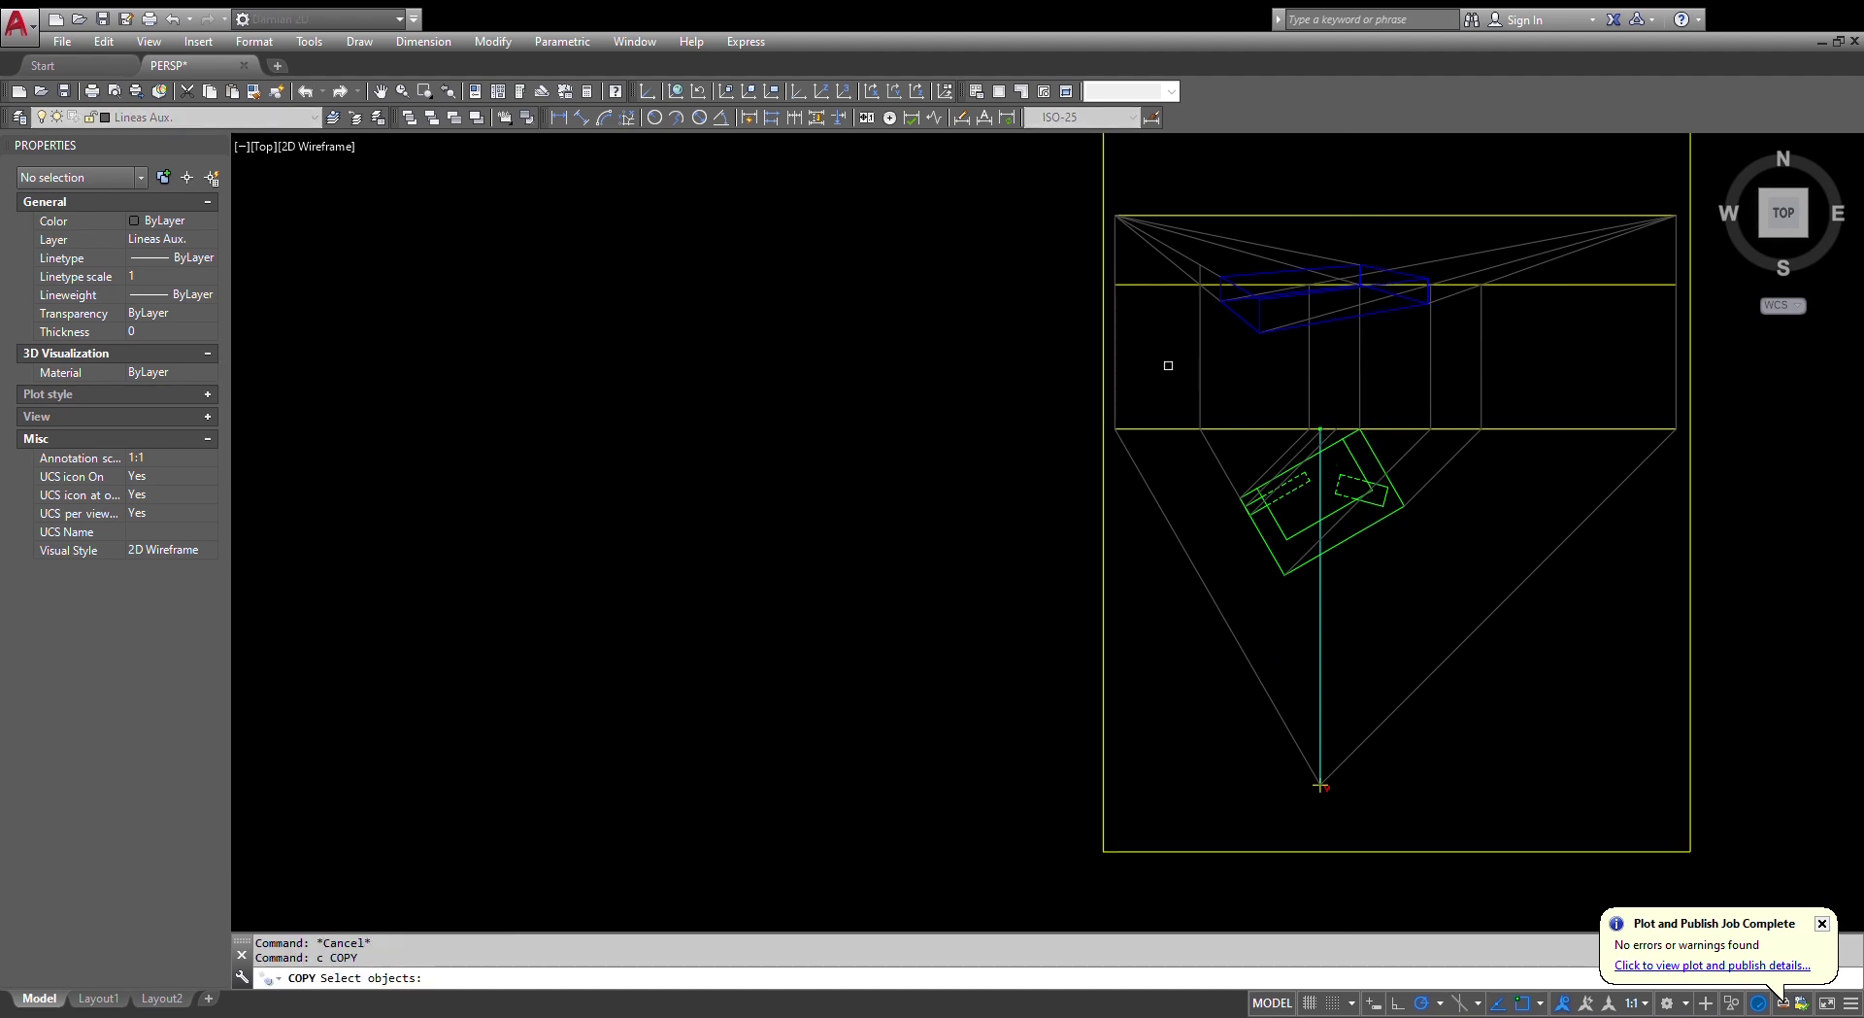
# - Copy the leftmost vertical projection line with its 10-unit height line to the upper ends of both new 45° lines
pyautogui.scroll(4, 1190, 275)
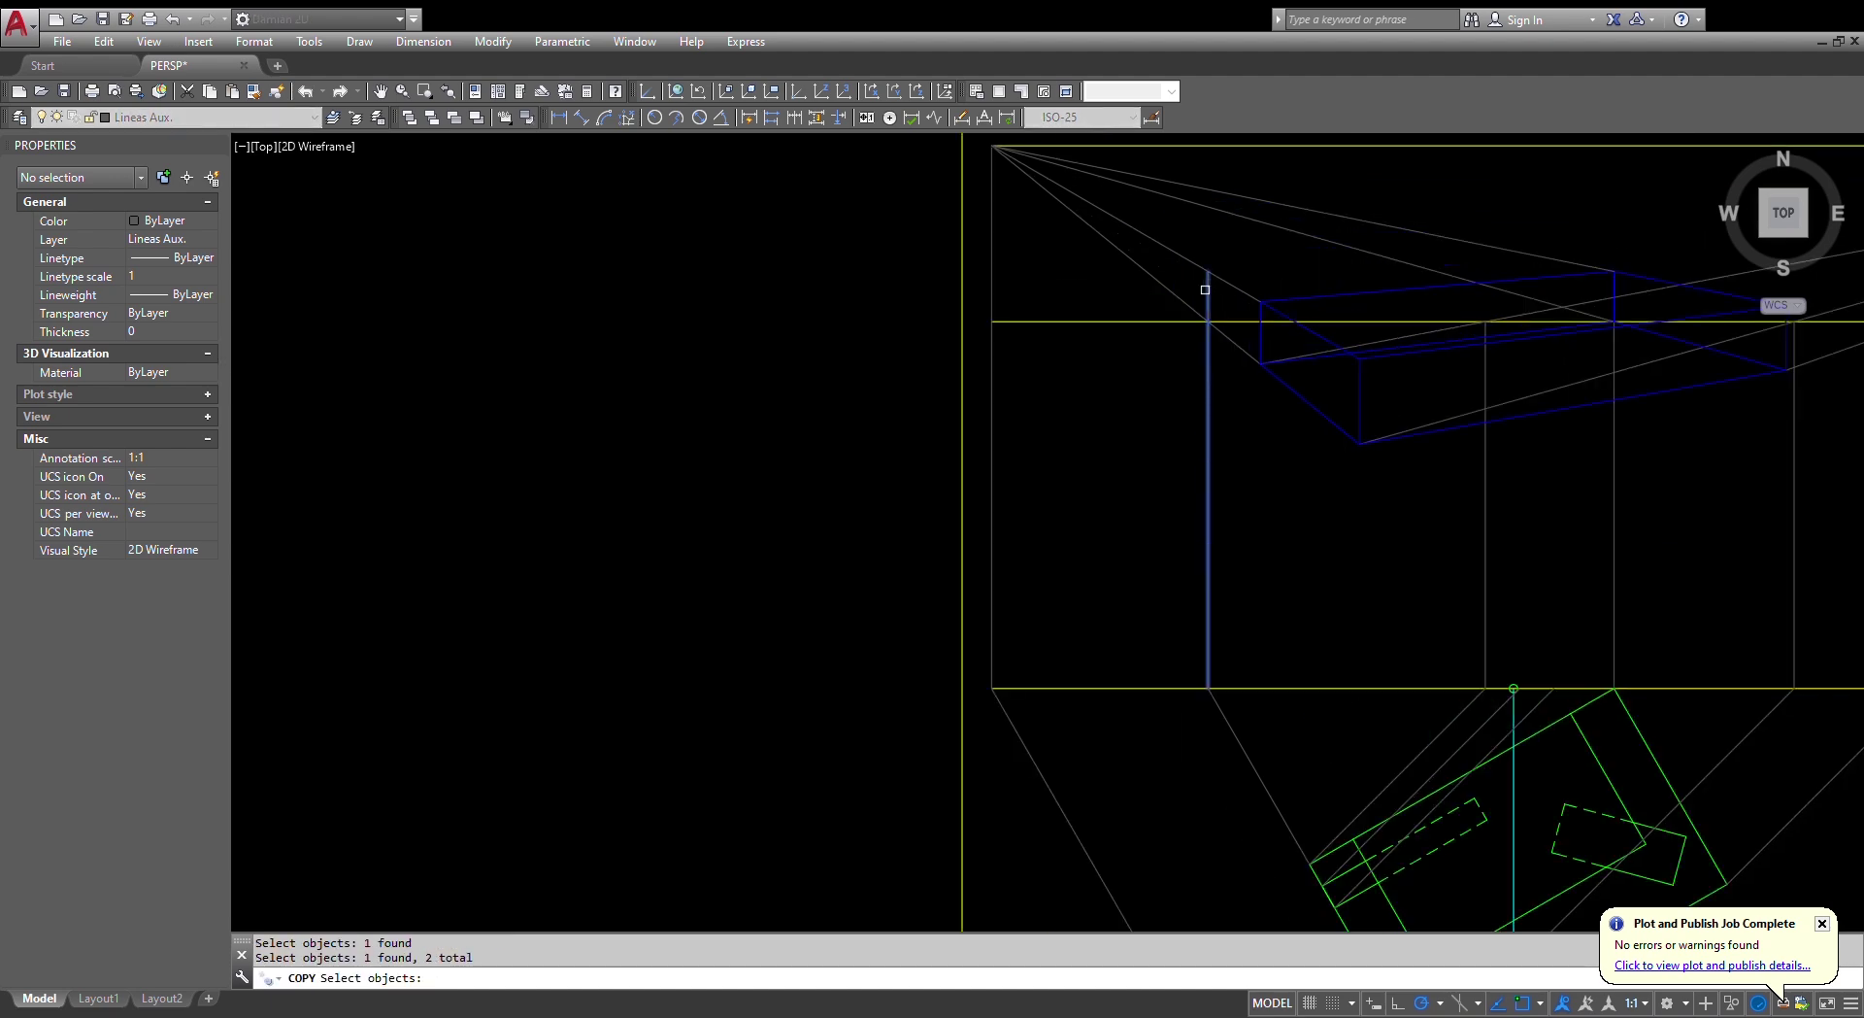
pyautogui.scroll(-4, 1205, 291)
pyautogui.scroll(6, 1189, 514)
pyautogui.press('Return')
pyautogui.click(1198, 532)
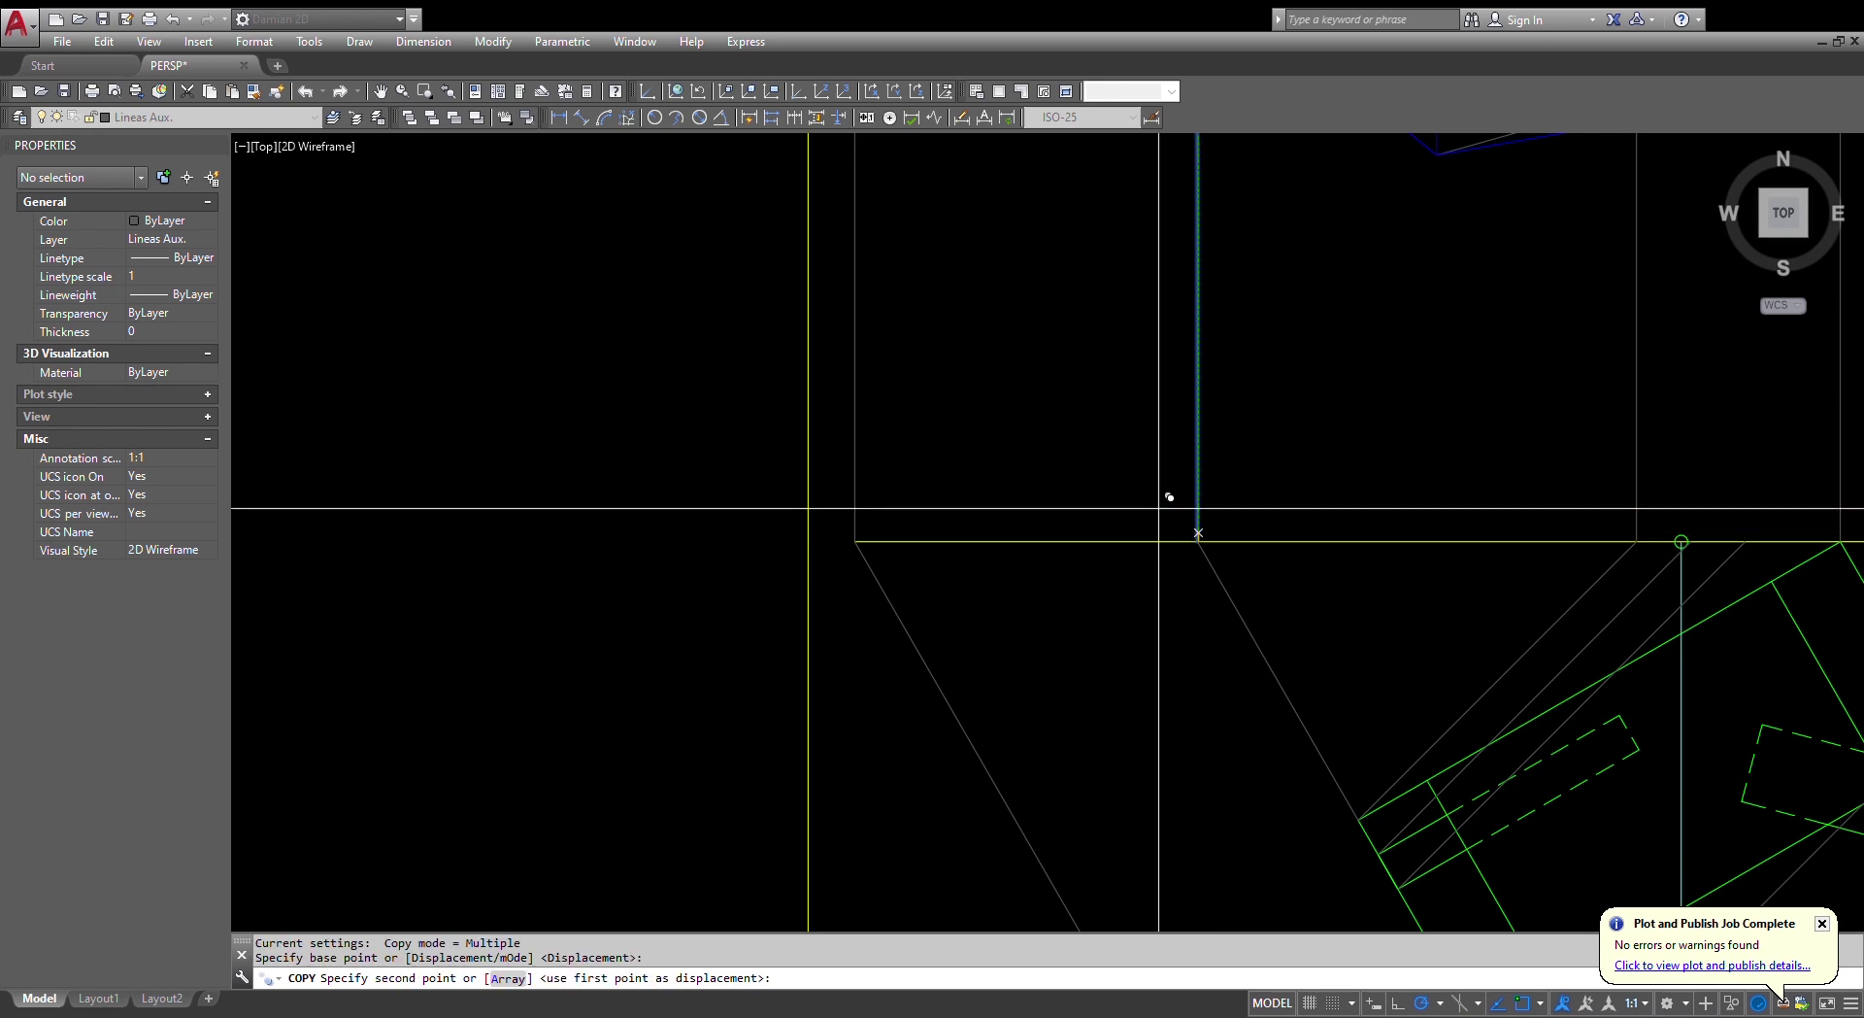
pyautogui.scroll(-5, 1158, 506)
pyautogui.scroll(7, 1266, 445)
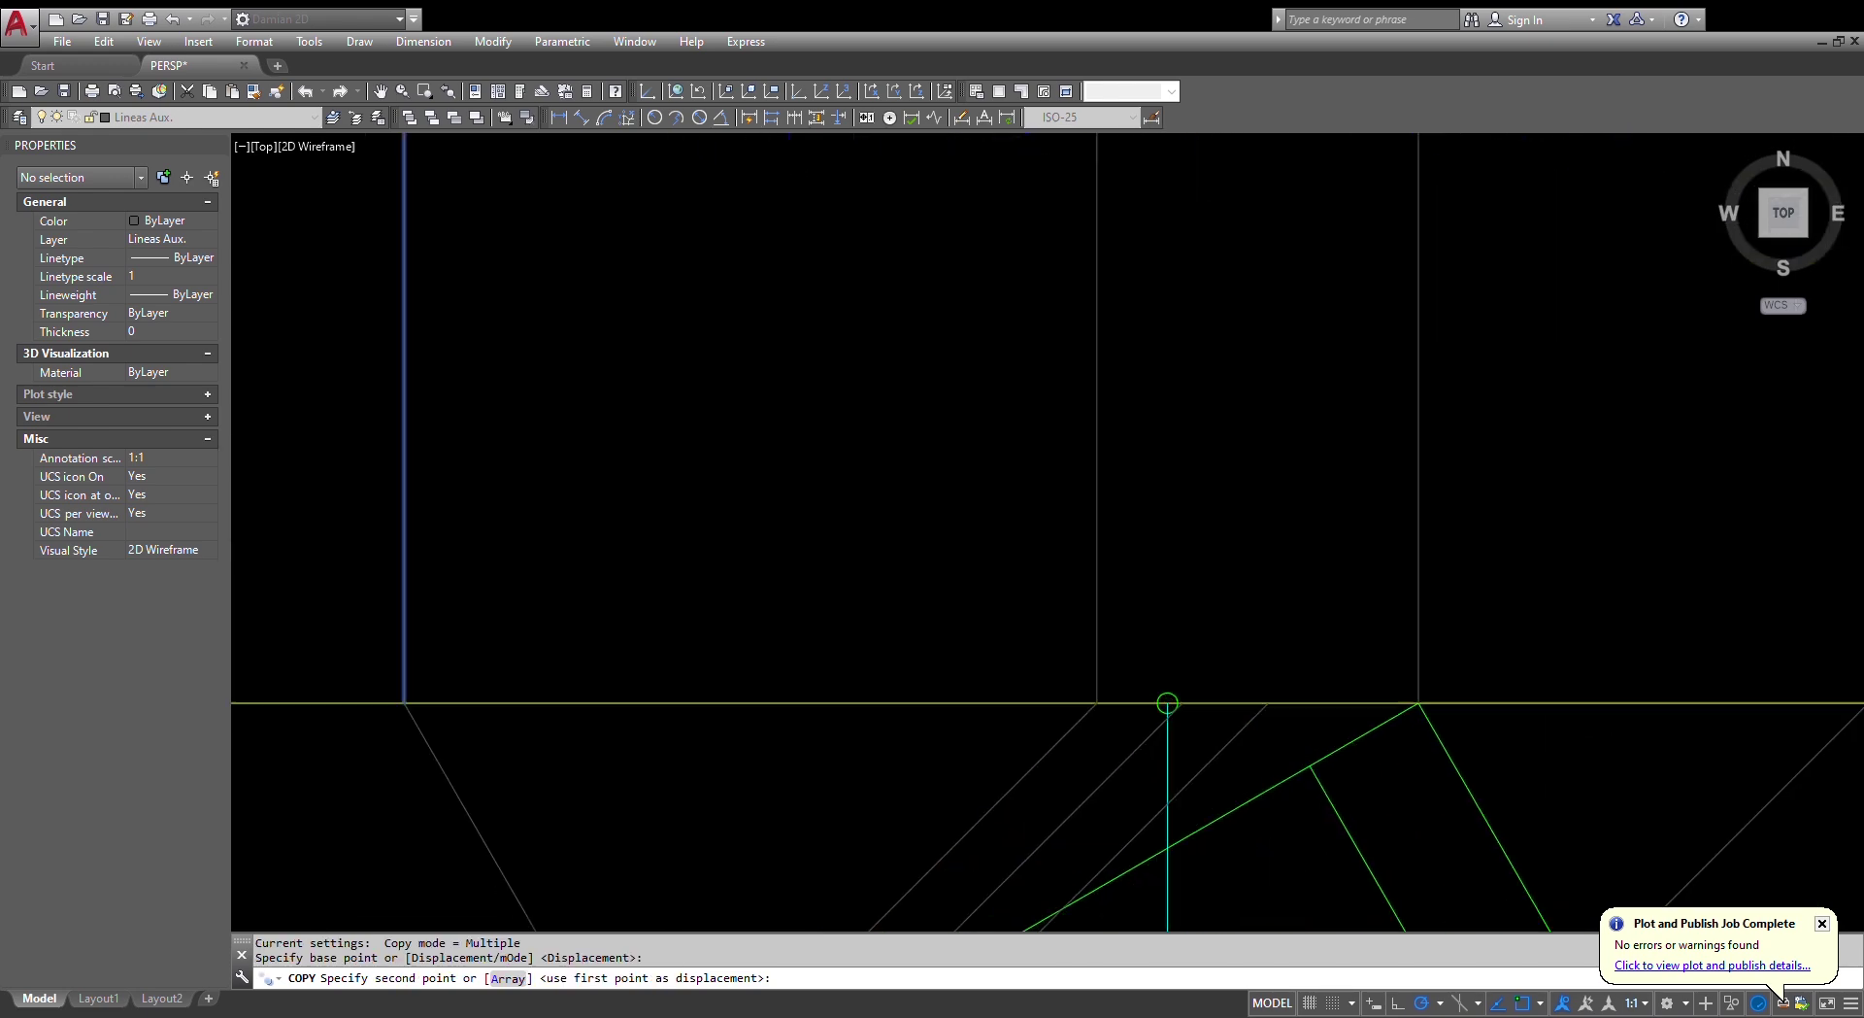
pyautogui.scroll(4, 1199, 655)
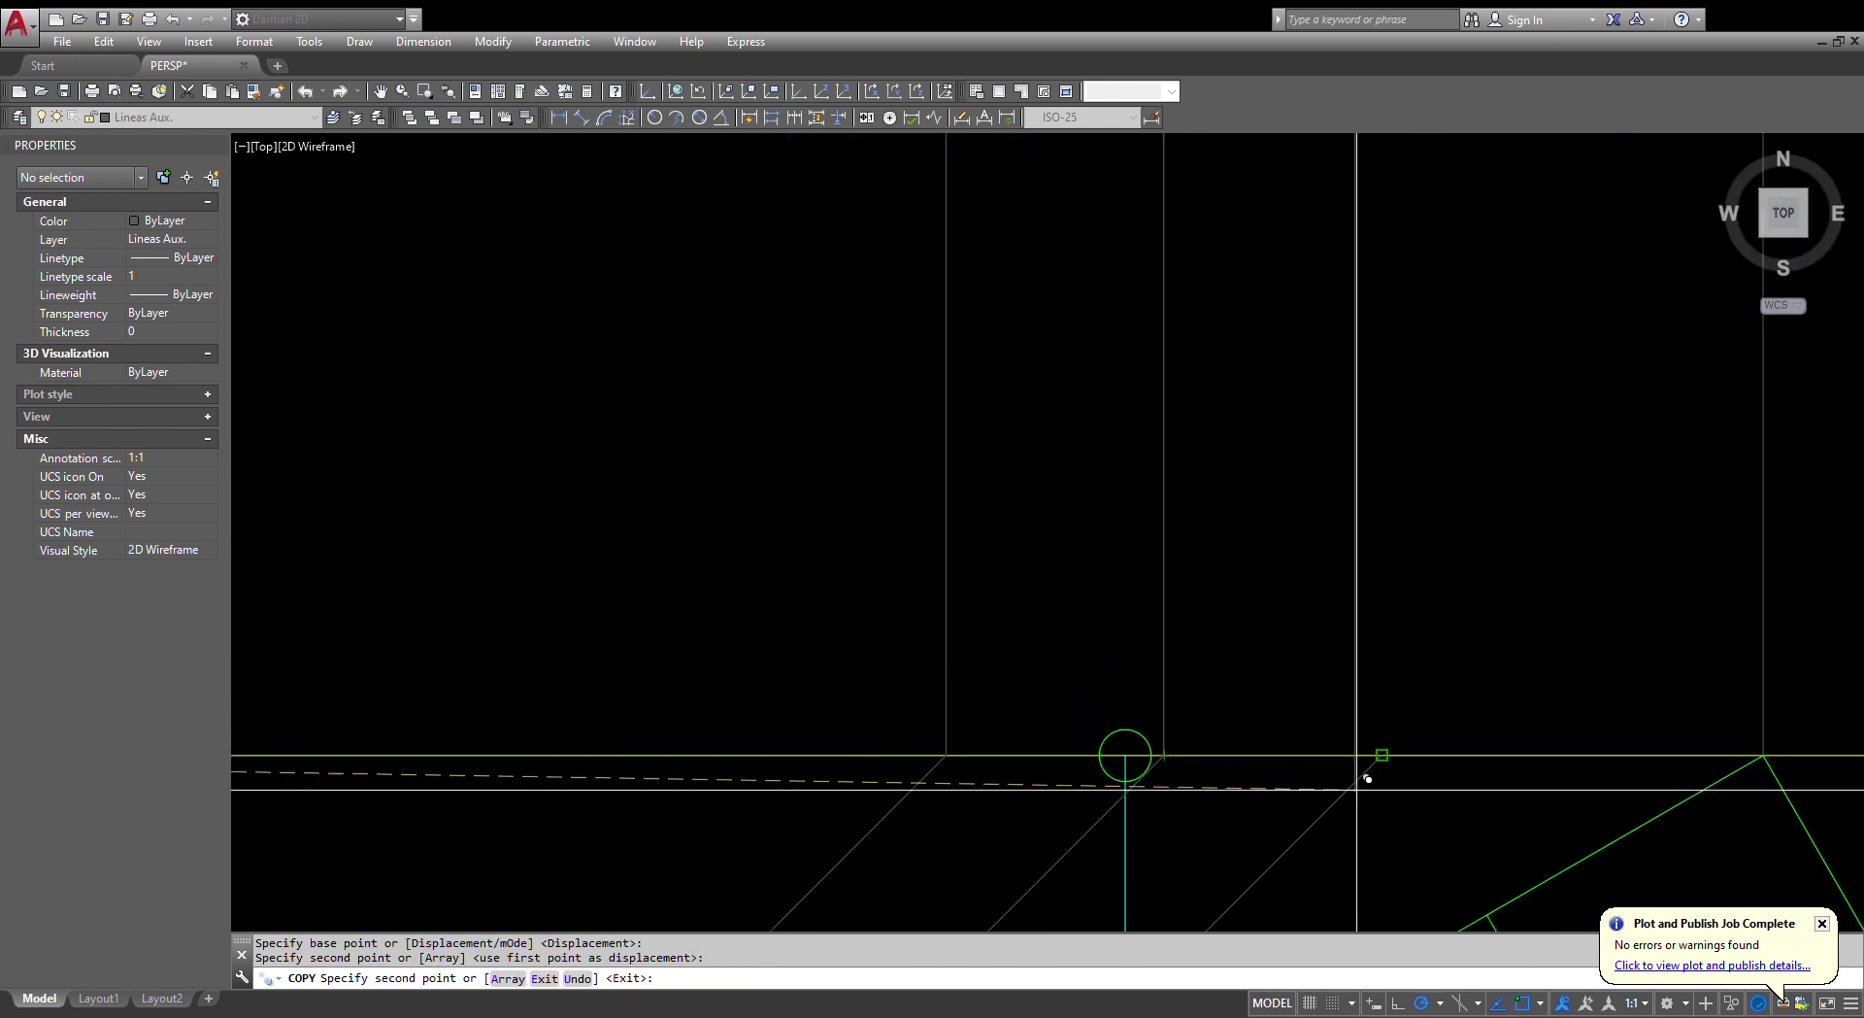
pyautogui.click(1387, 750)
pyautogui.scroll(-3, 1432, 630)
pyautogui.moveTo(1484, 439); pyautogui.dragTo(1298, 478, button='middle')
pyautogui.press('Escape')
pyautogui.press('Escape')
pyautogui.press('Escape')
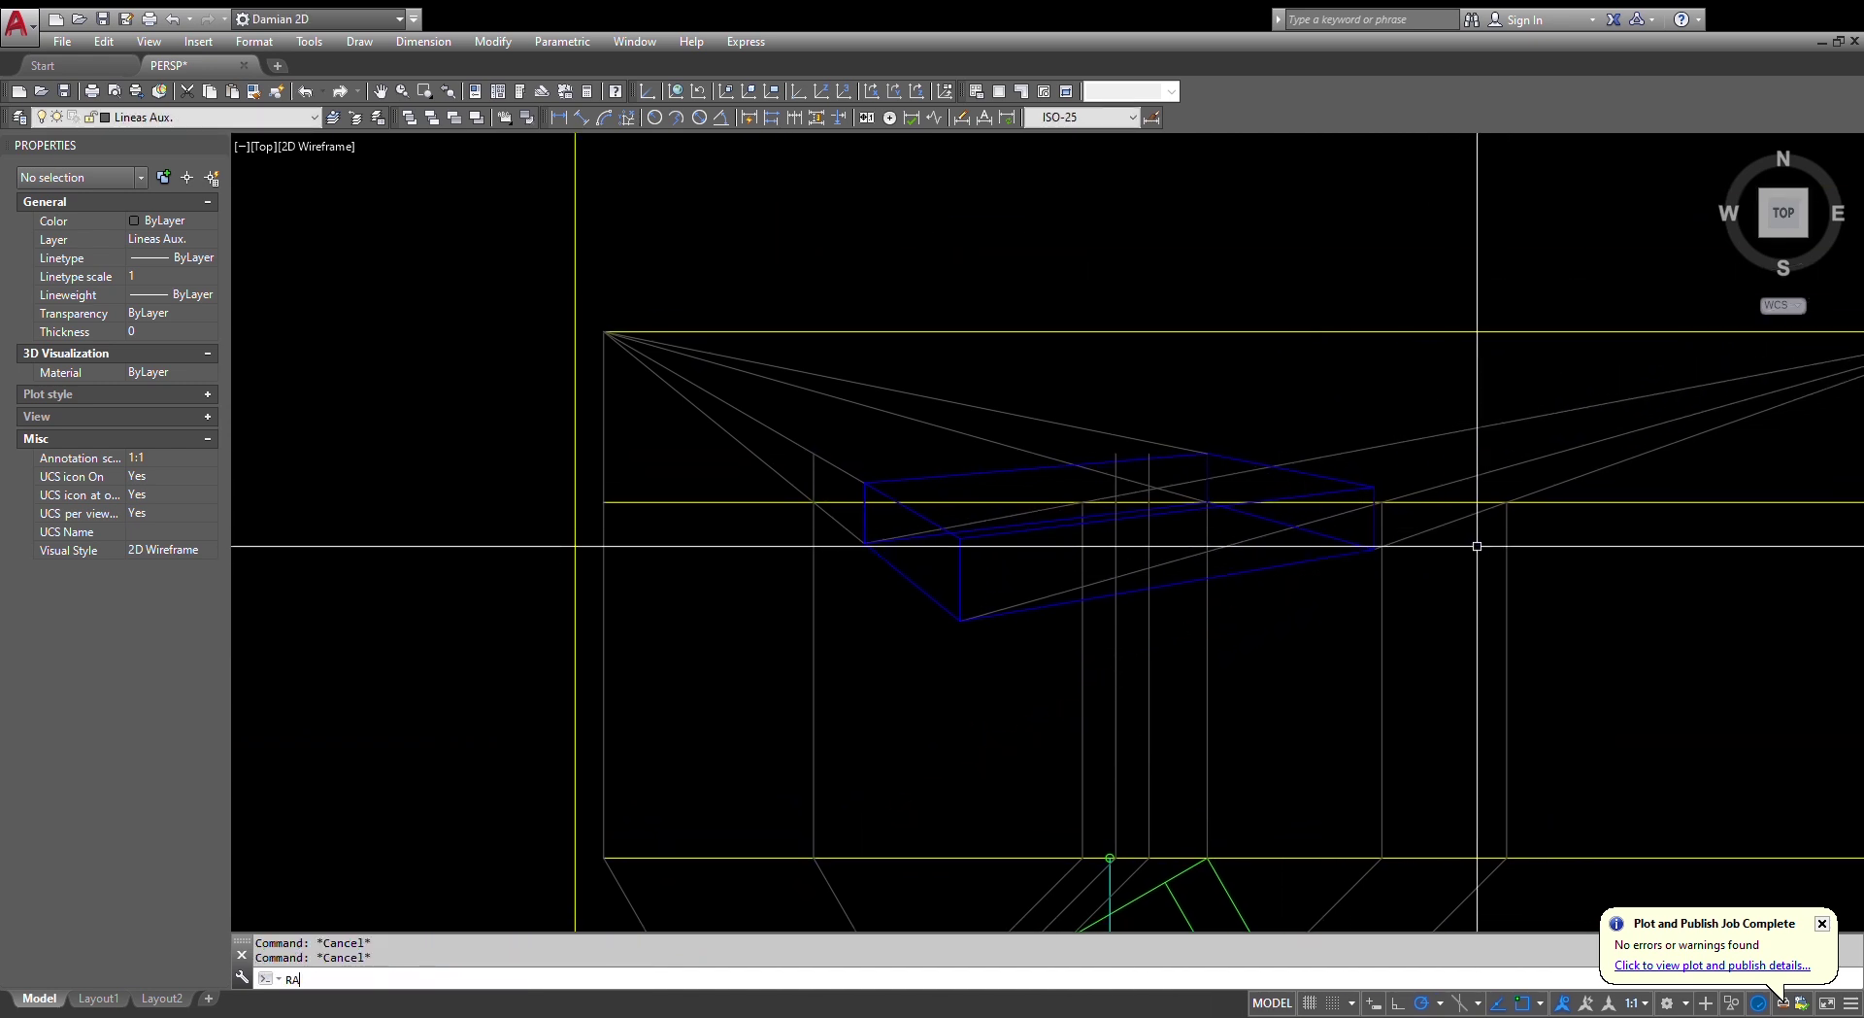
# - Draw two rays from the right vanishing point through the upper ends of the two copied height lines
pyautogui.scroll(-4, 1477, 545)
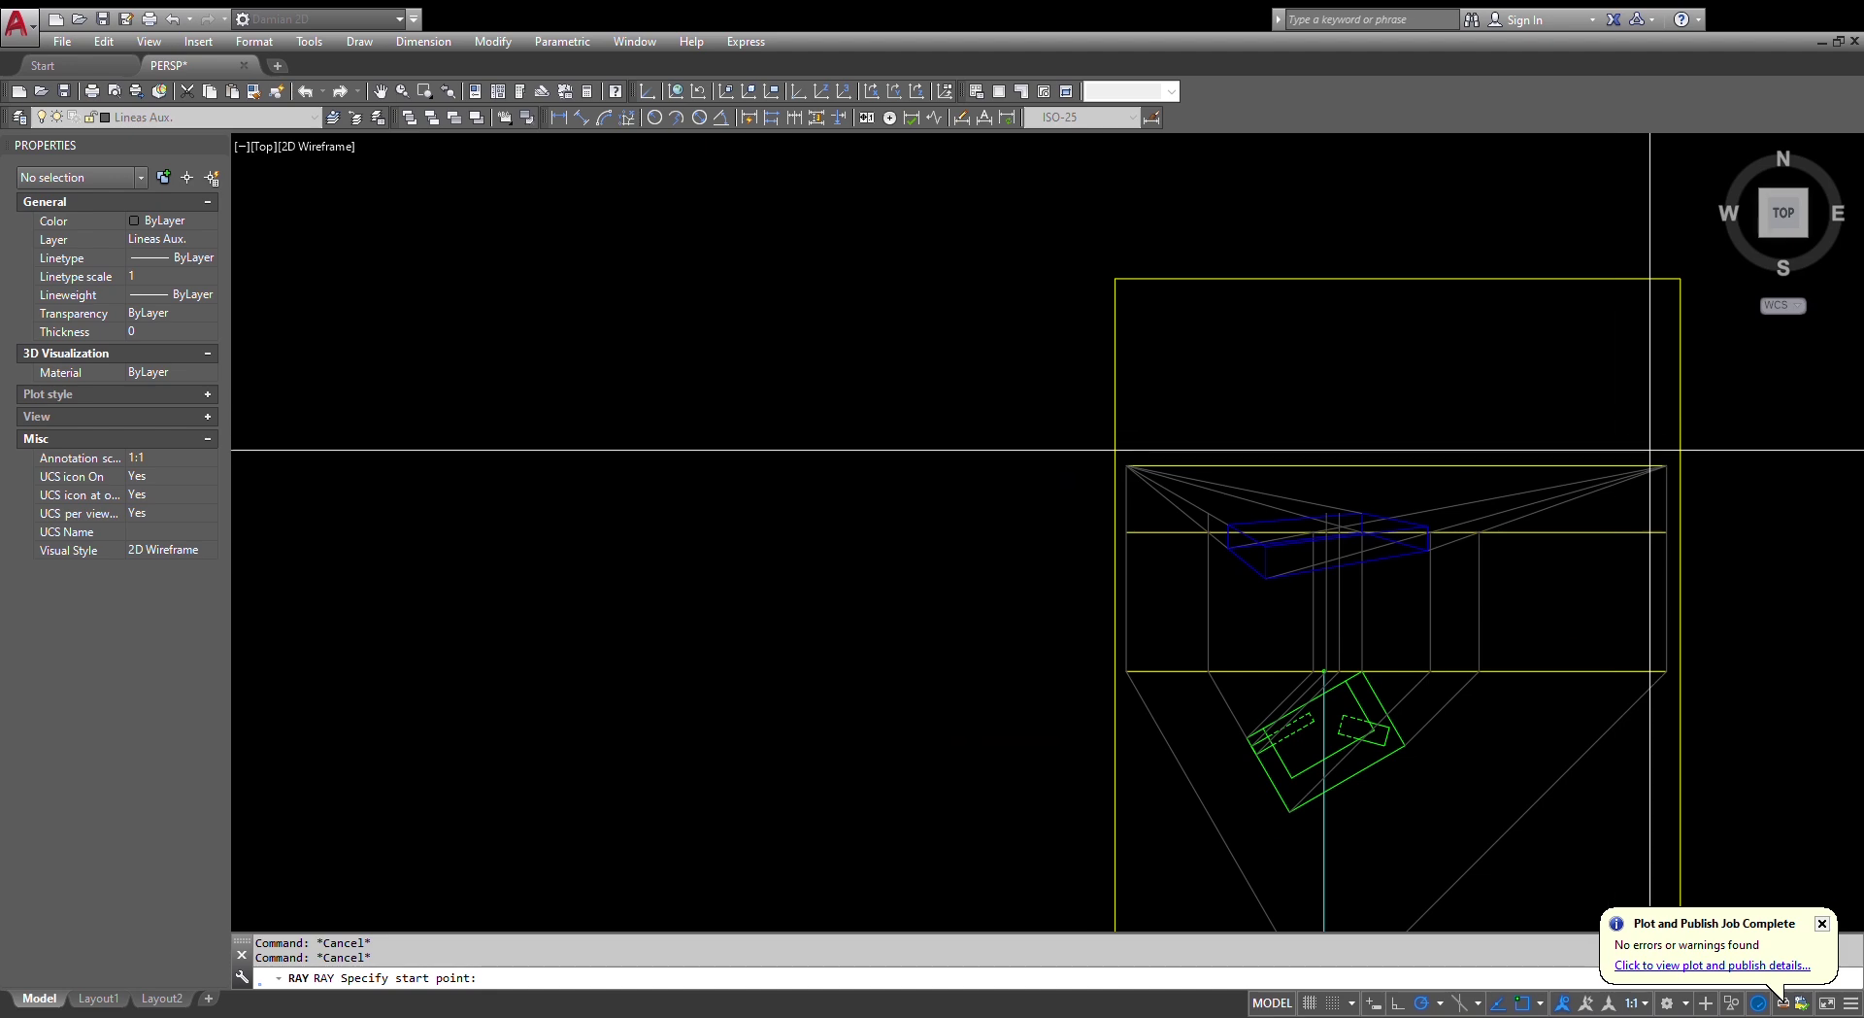
pyautogui.click(1667, 465)
pyautogui.scroll(8, 1355, 504)
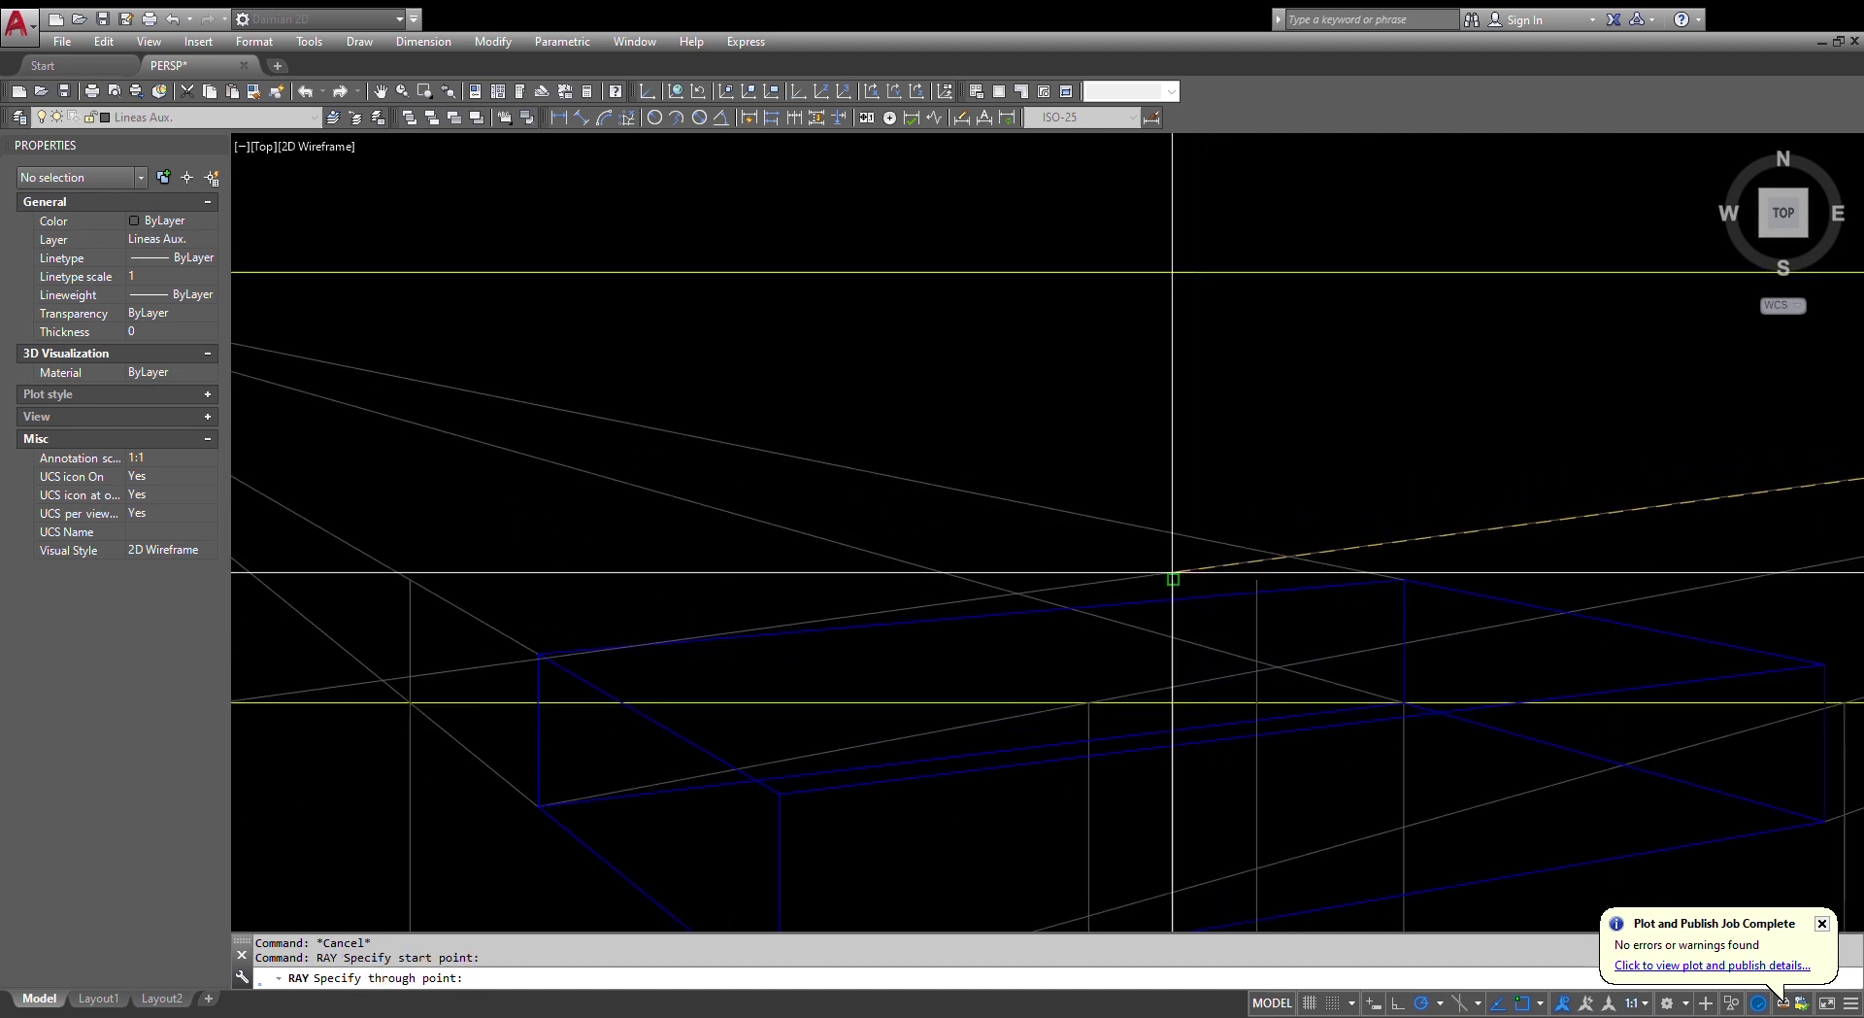
pyautogui.click(1173, 579)
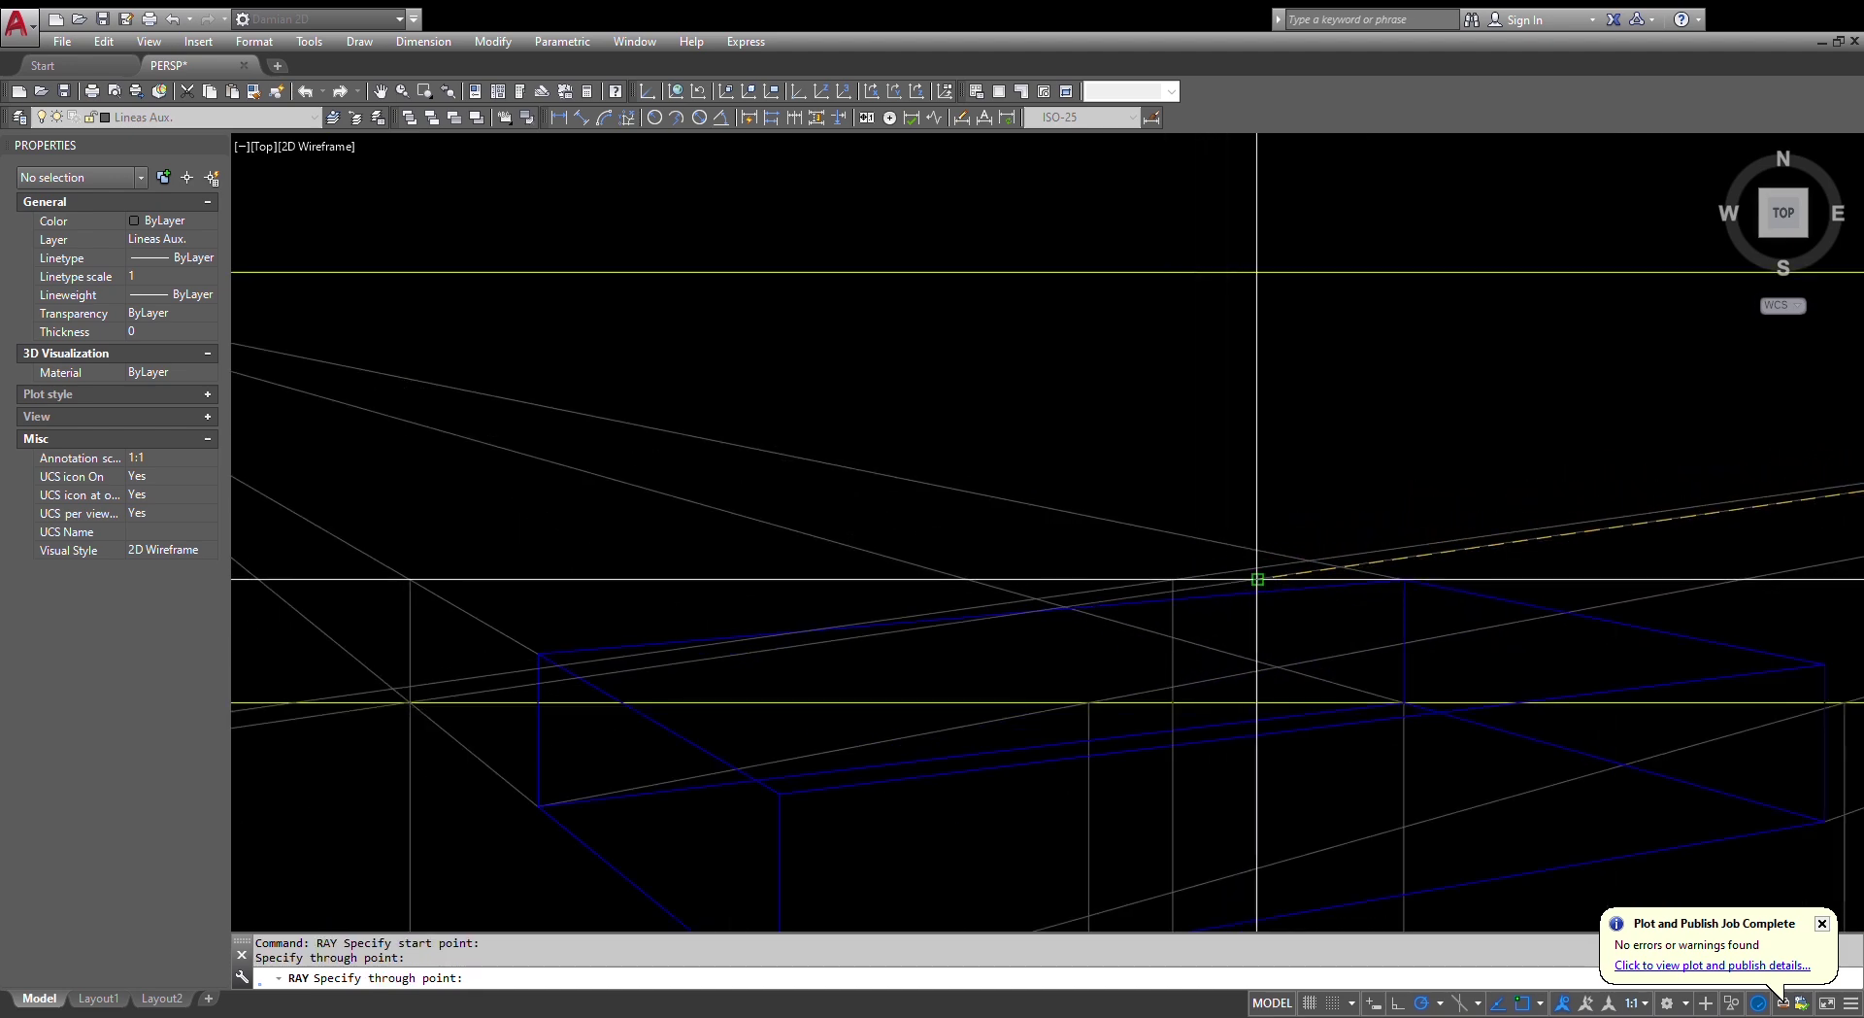
pyautogui.click(1257, 578)
pyautogui.scroll(-4, 884, 466)
pyautogui.scroll(6, 811, 544)
pyautogui.press('Escape')
pyautogui.press('Escape')
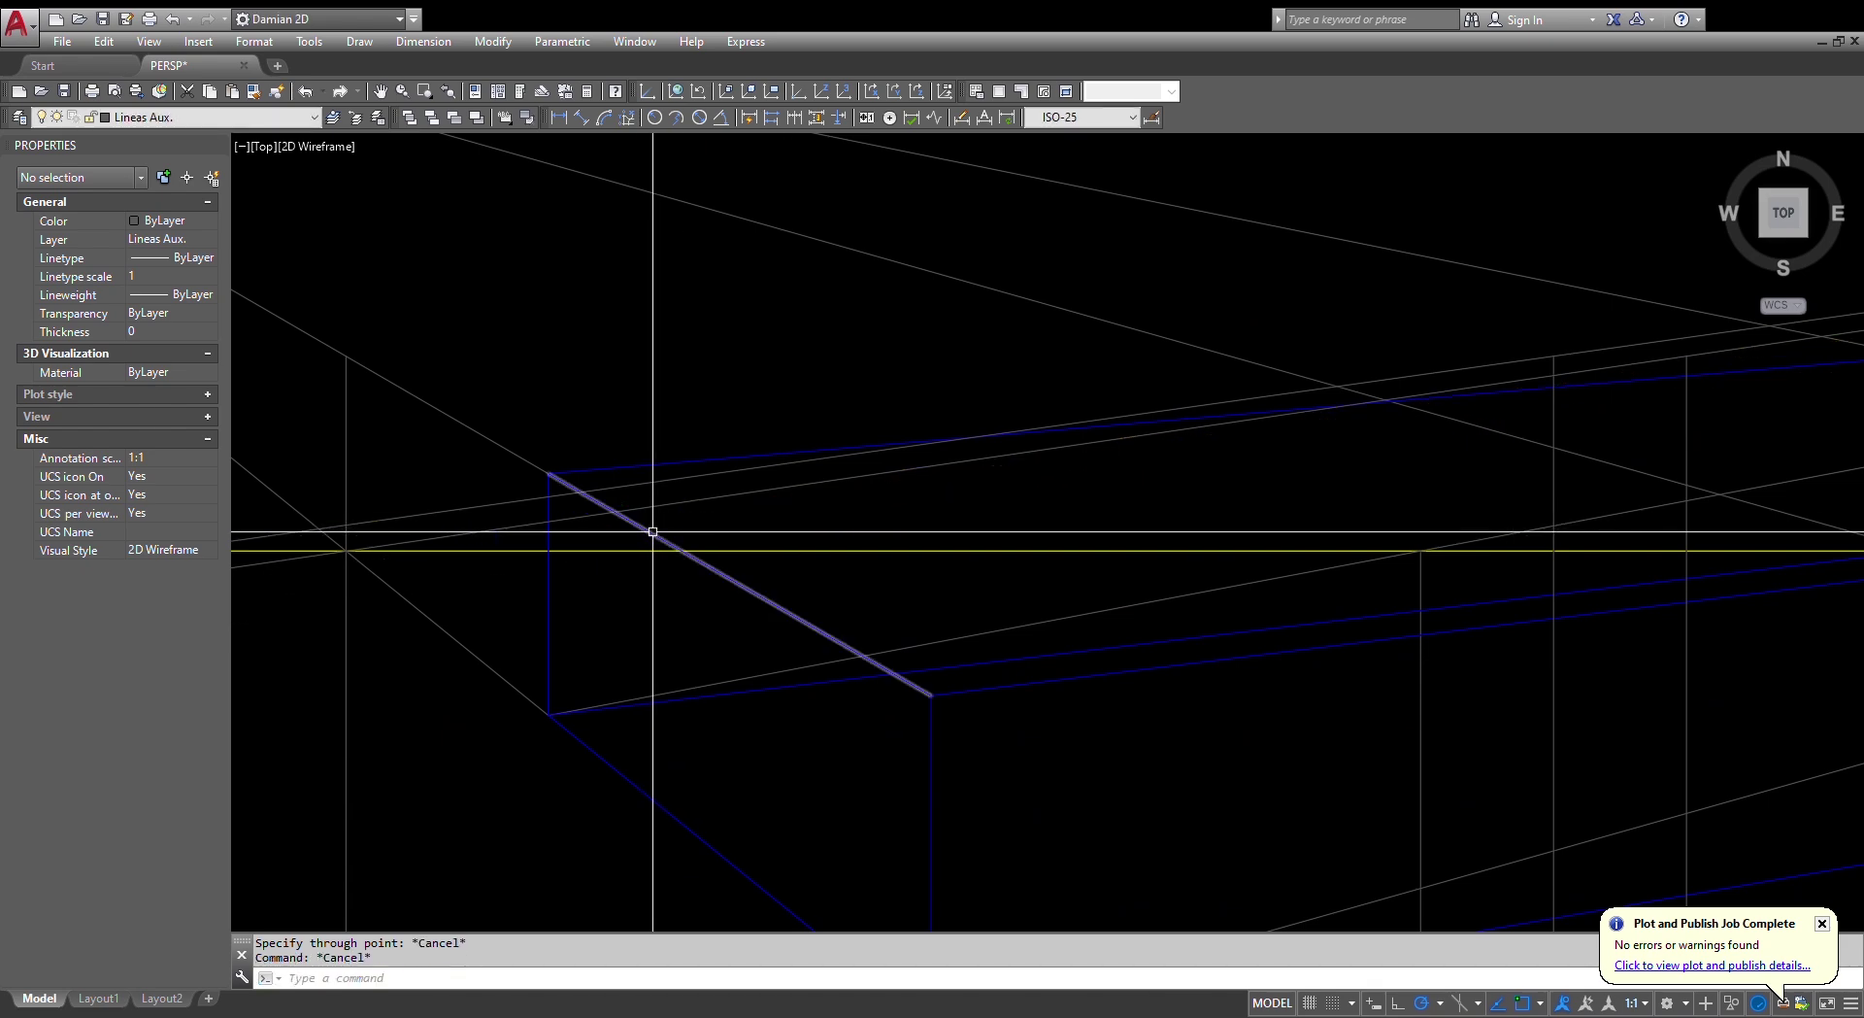
# - Trim the two new rays where they extend past the box's top edge between the left and front corners
pyautogui.press('Return')
pyautogui.scroll(-3, 650, 496)
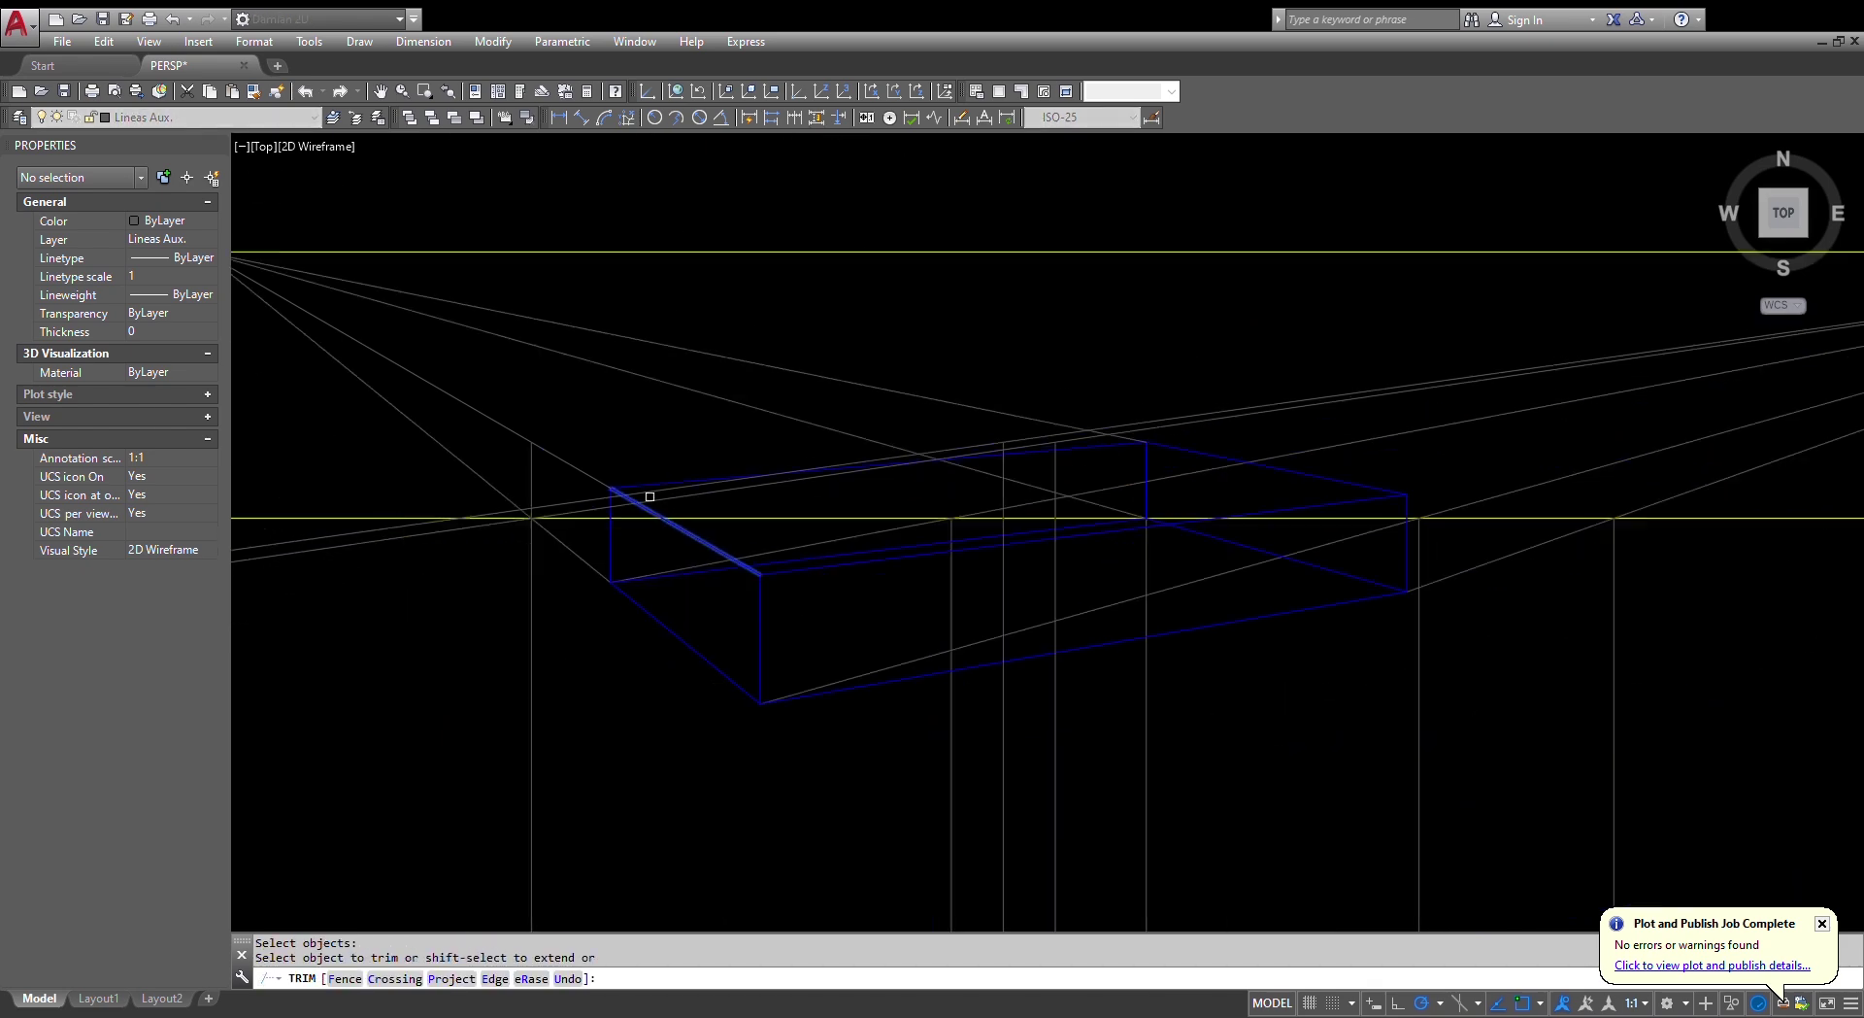
pyautogui.click(280, 532)
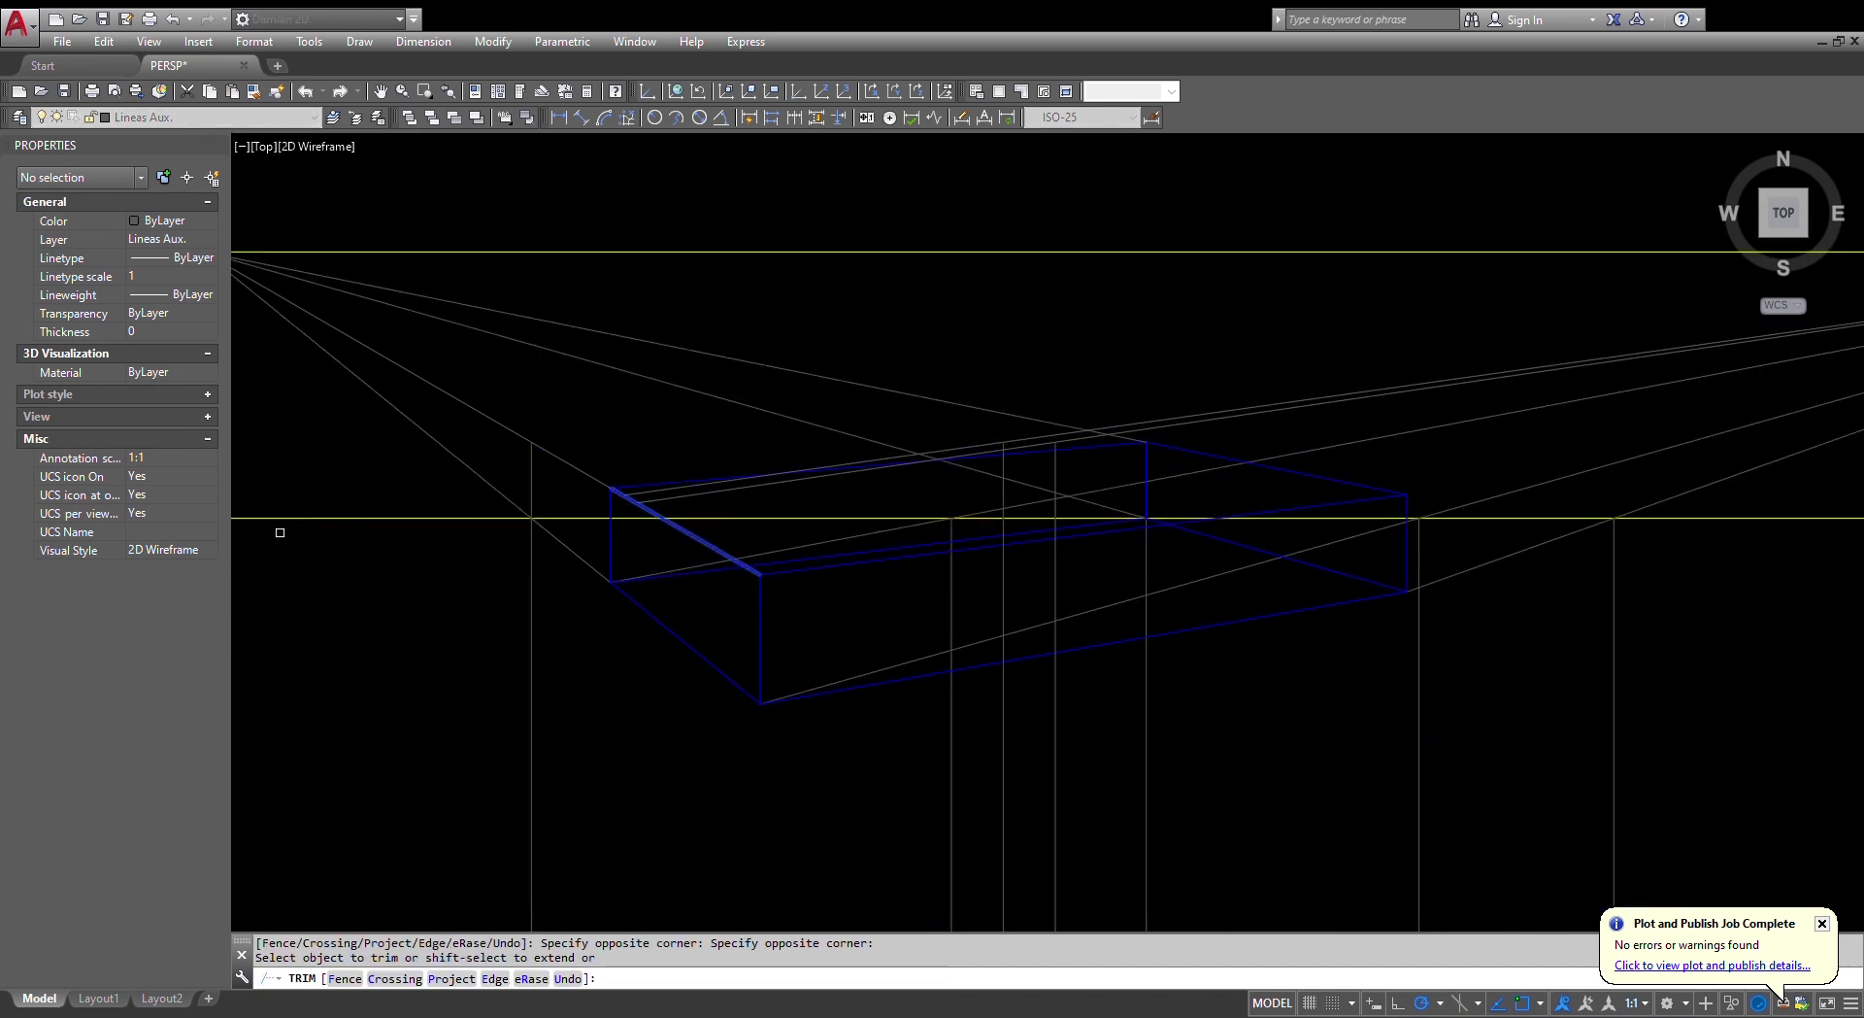
pyautogui.press('Escape')
pyautogui.press('Escape')
pyautogui.scroll(-5, 782, 498)
pyautogui.scroll(3, 1238, 427)
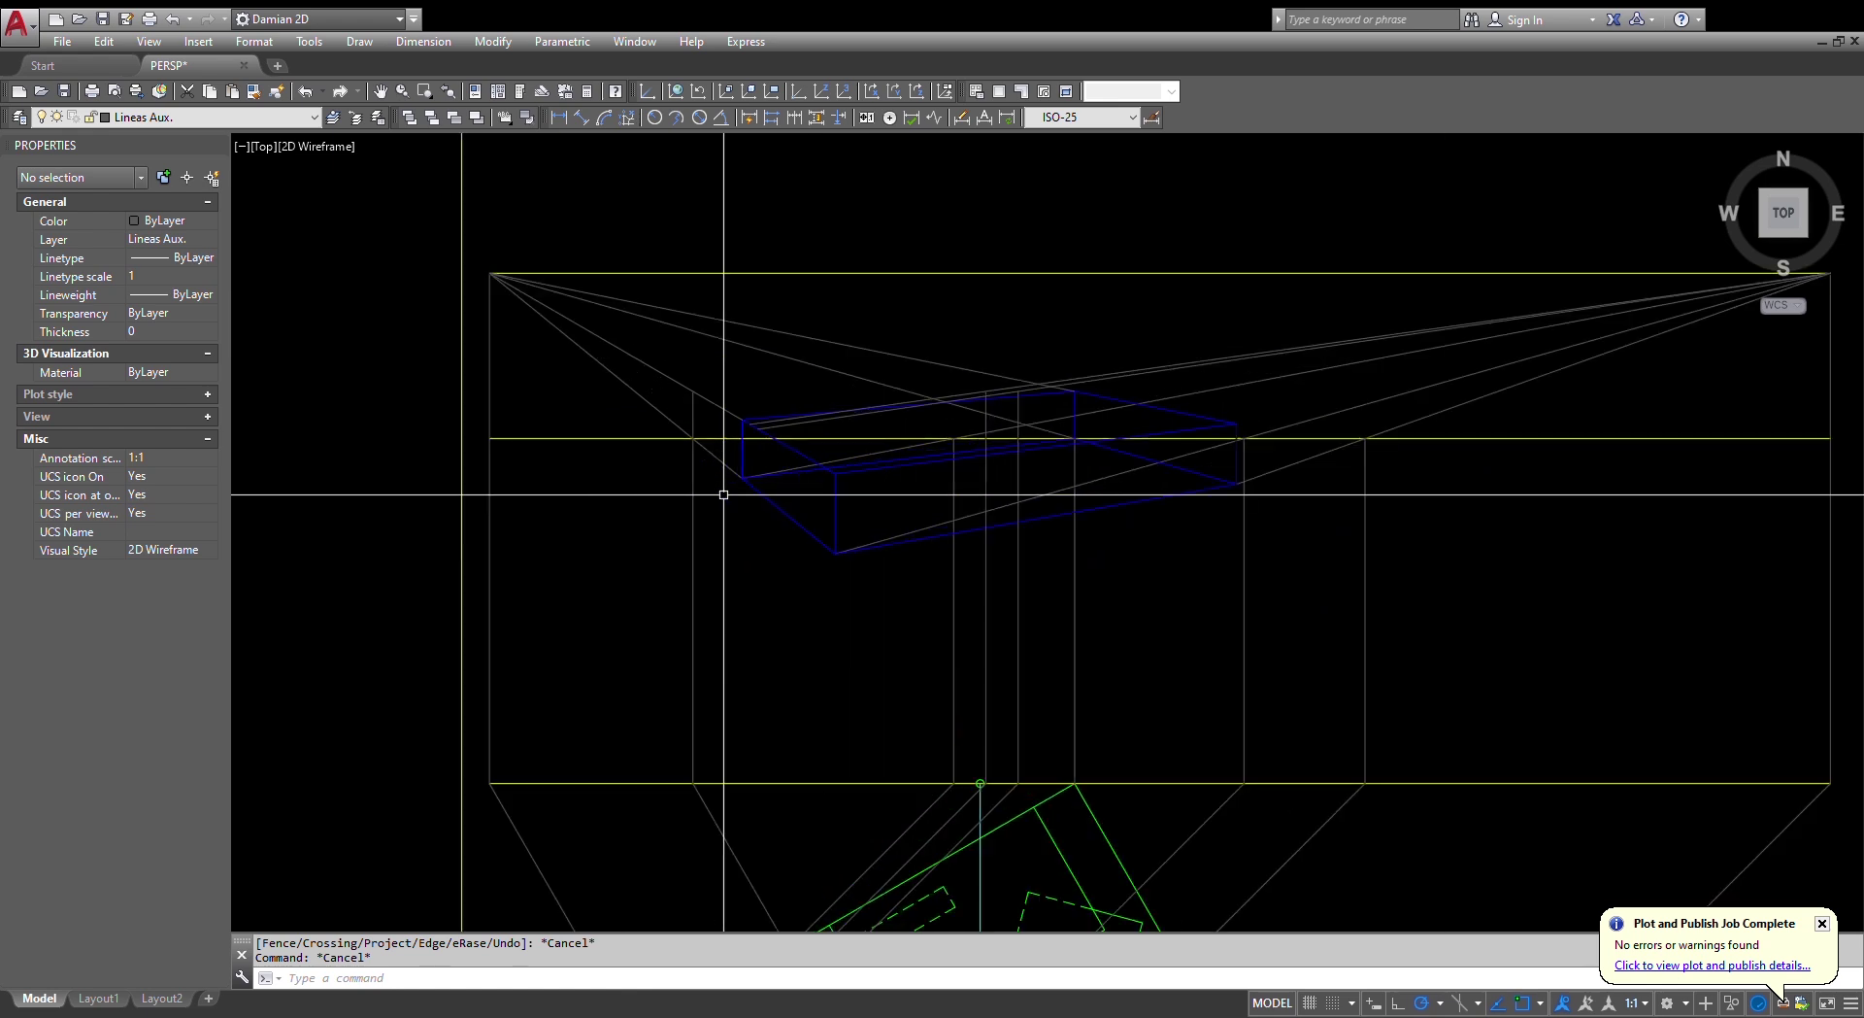
pyautogui.moveTo(1228, 416)
pyautogui.mouseDown(button='middle')
pyautogui.moveTo(1190, 378)
pyautogui.moveTo(1168, 298)
pyautogui.mouseUp(button='middle')
pyautogui.press('Escape')
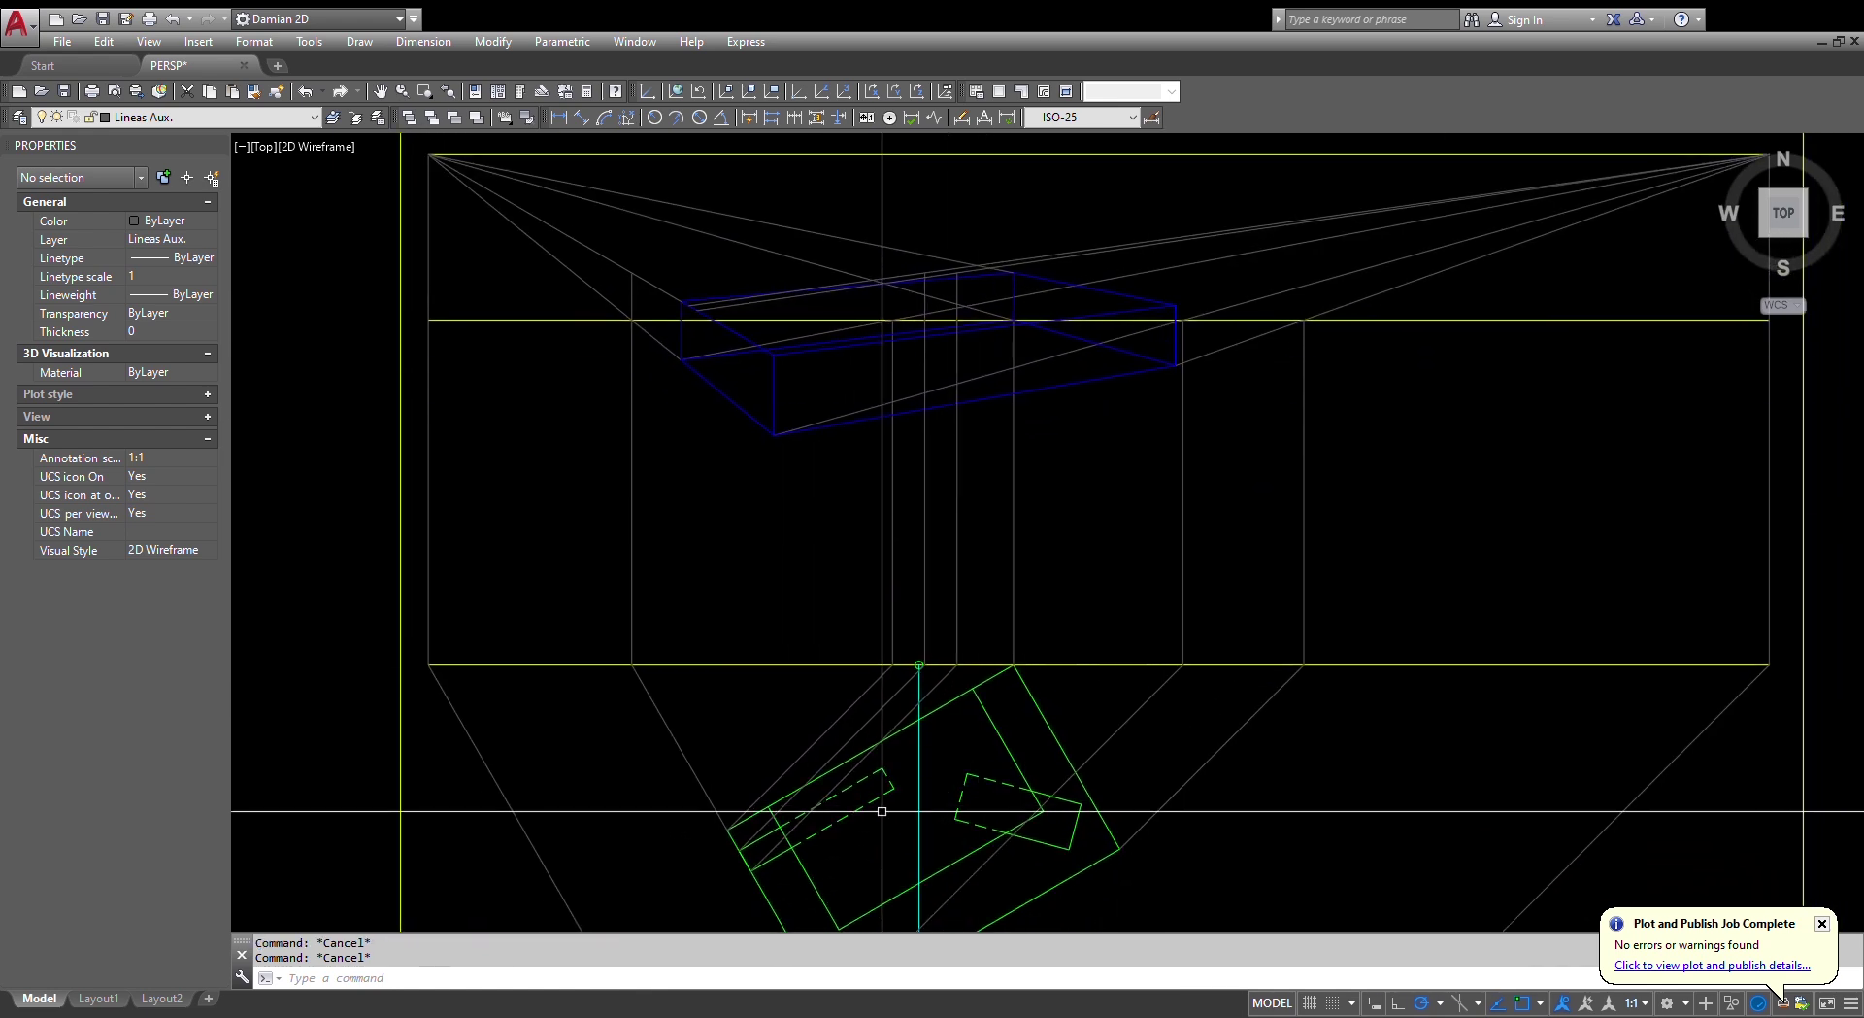
# - Draw a line from the upper corner of the left dashed rectangle's right end to the picture line, extending that short side
pyautogui.write('l')
pyautogui.press('Return')
pyautogui.scroll(2, 880, 793)
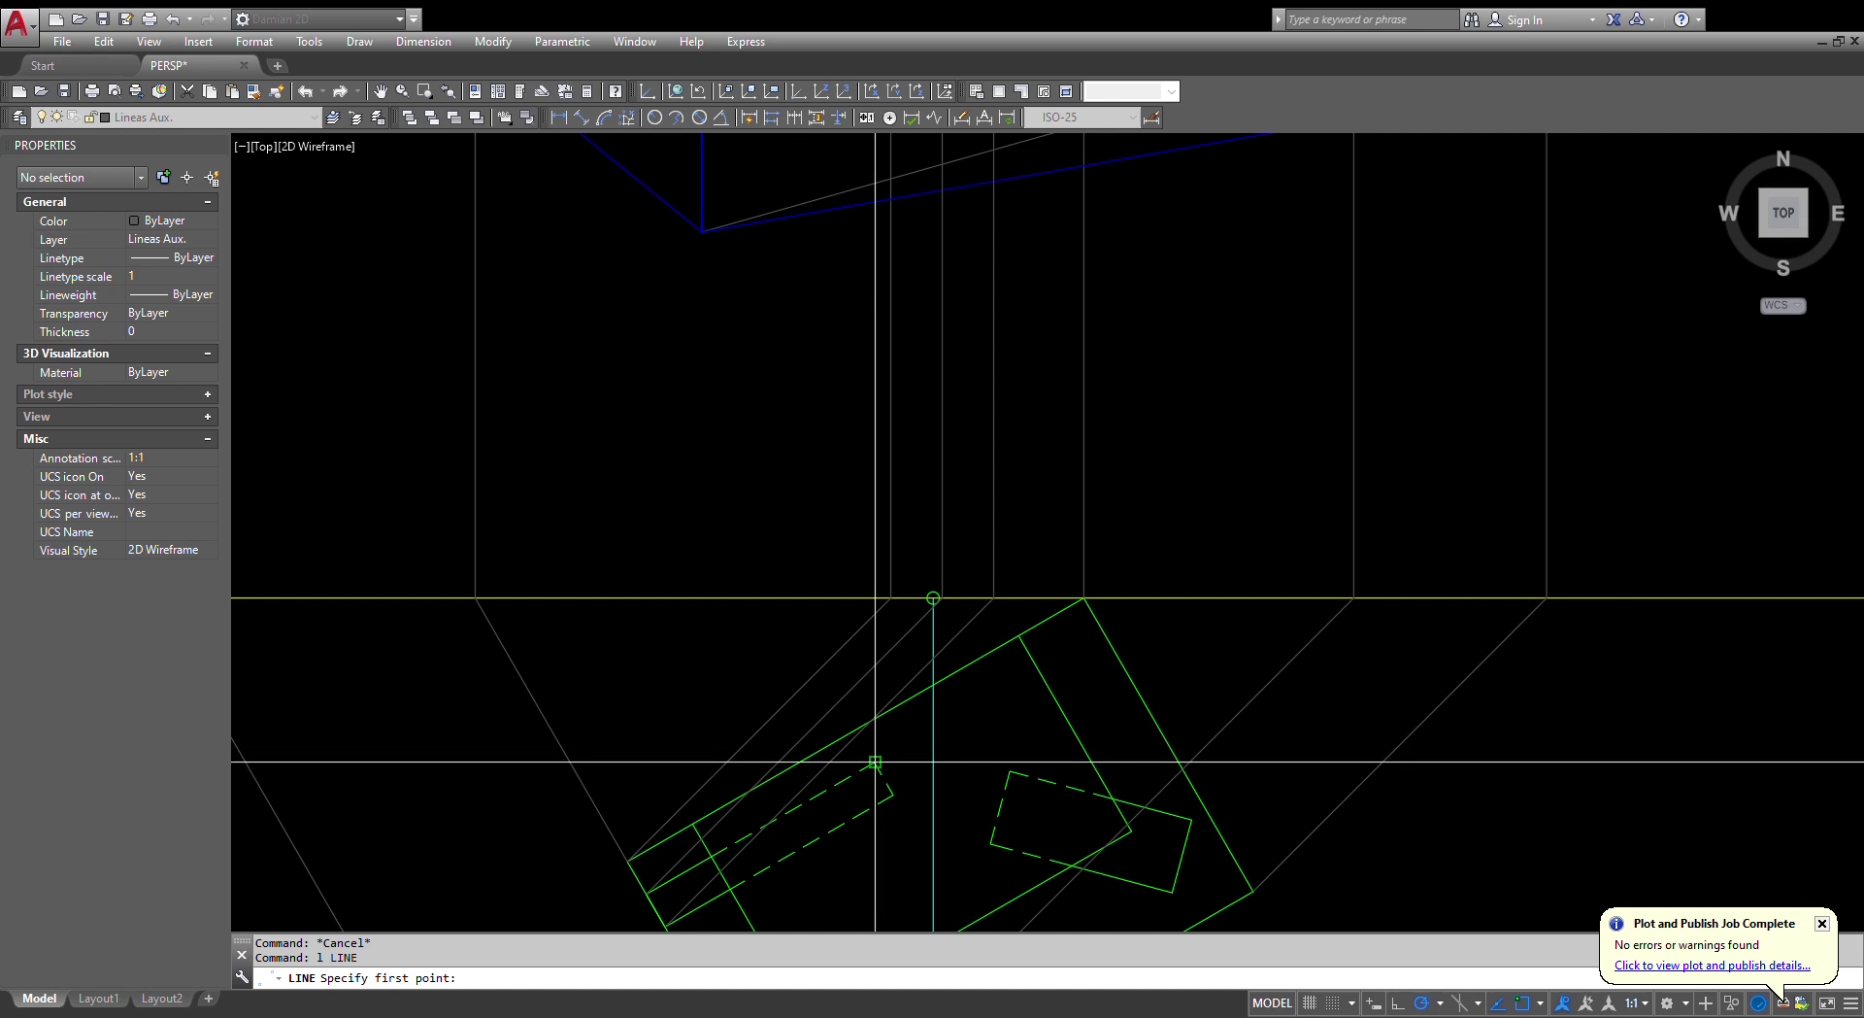
pyautogui.click(875, 761)
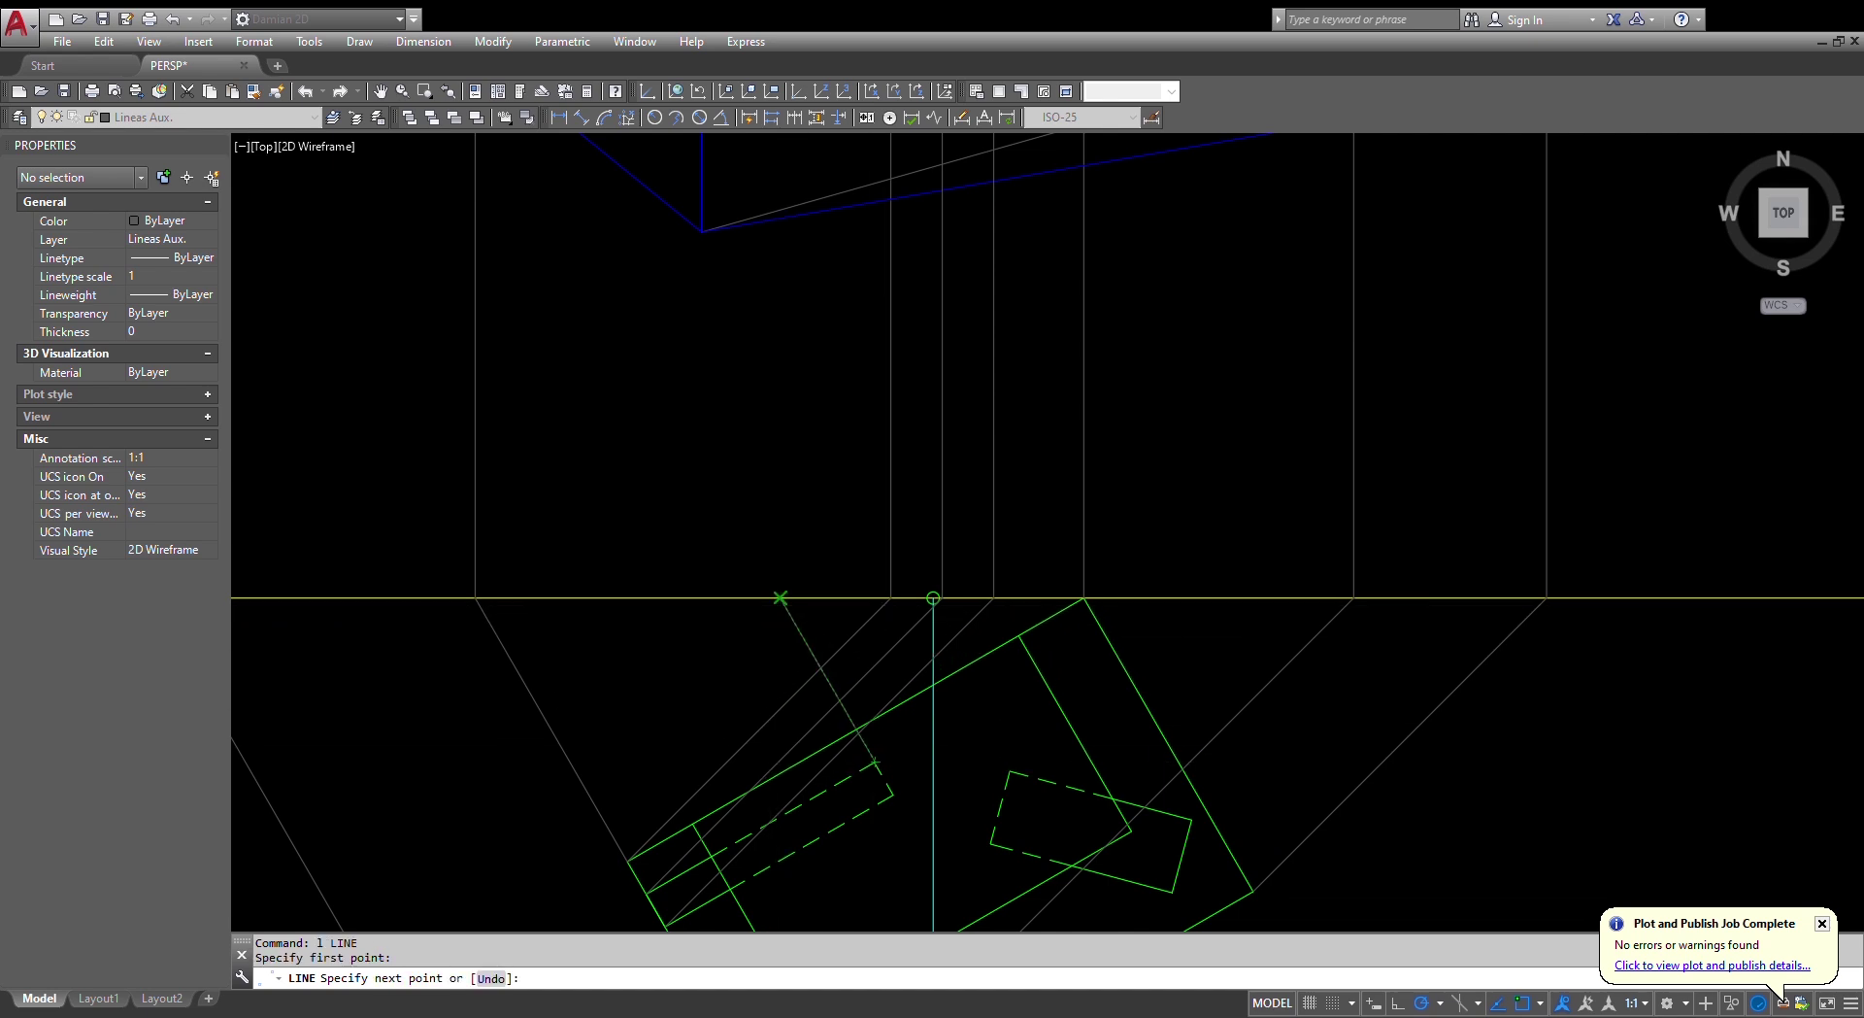
pyautogui.press('Escape')
# - Draw two 45° projection lines from the right-end corners of the left dashed rectangle up to the picture line
pyautogui.press('Return')
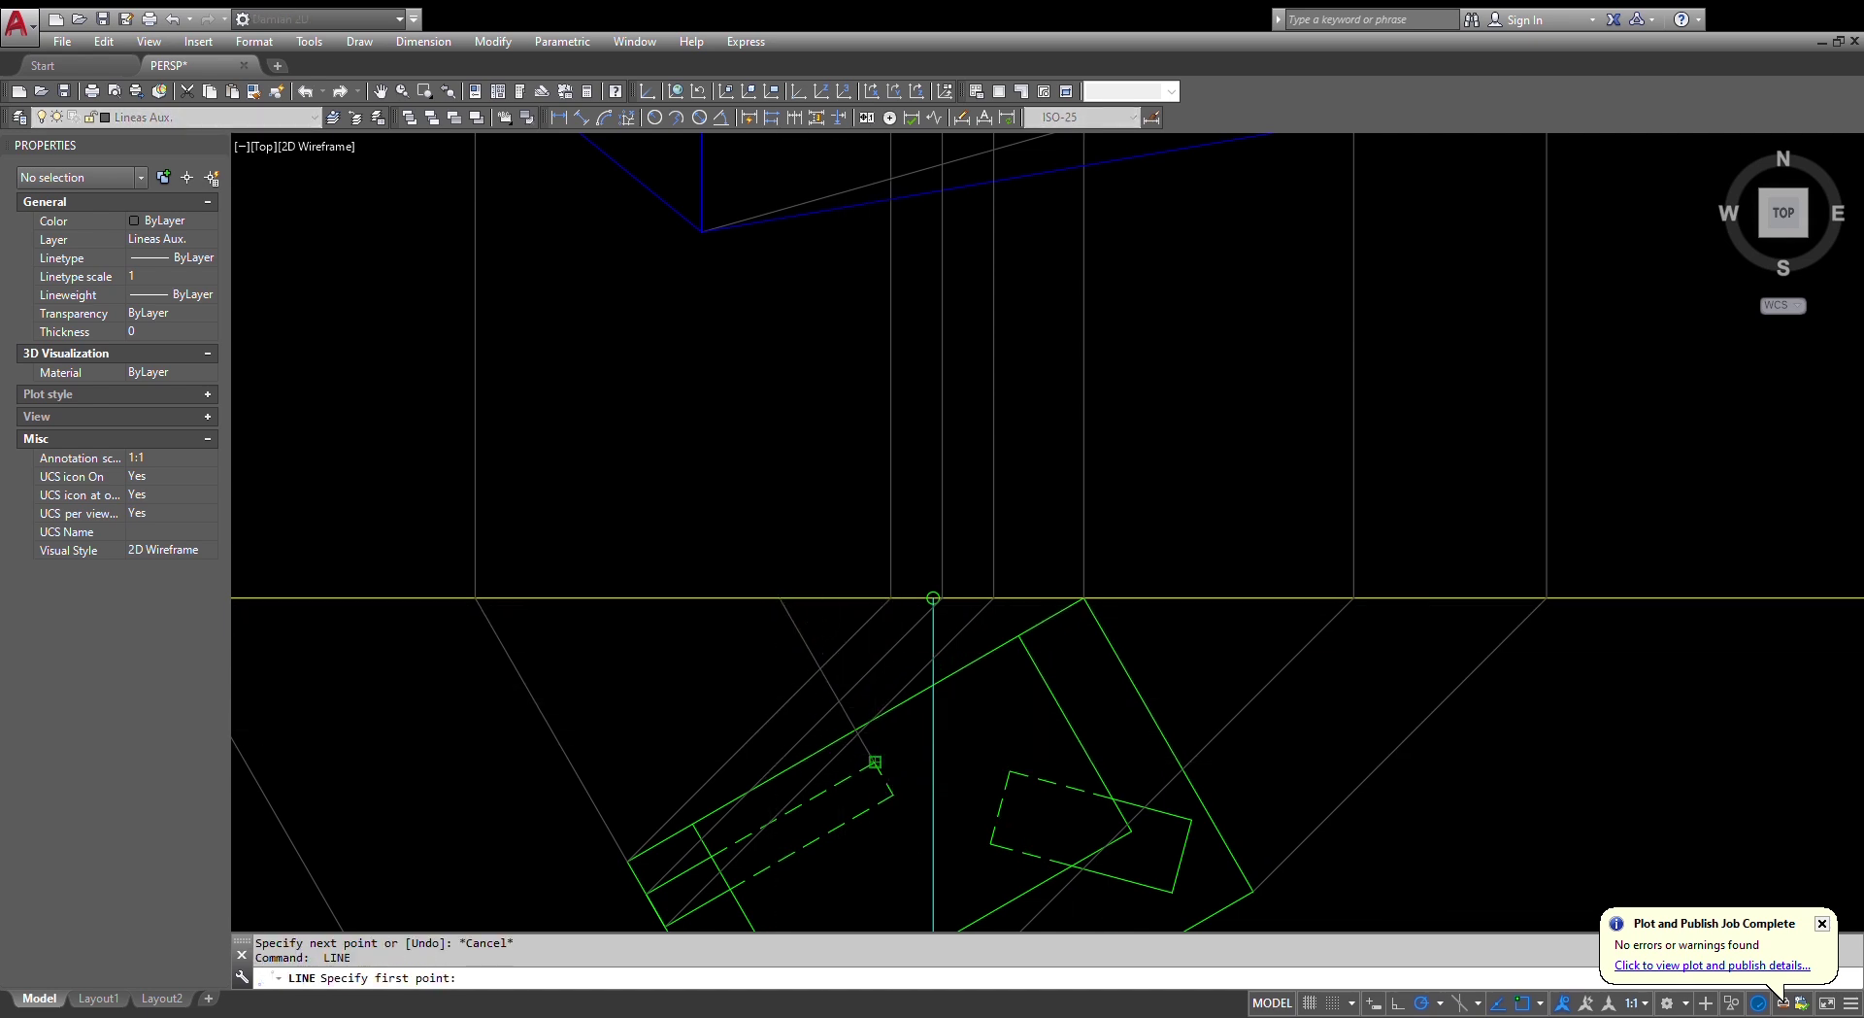
pyautogui.click(875, 761)
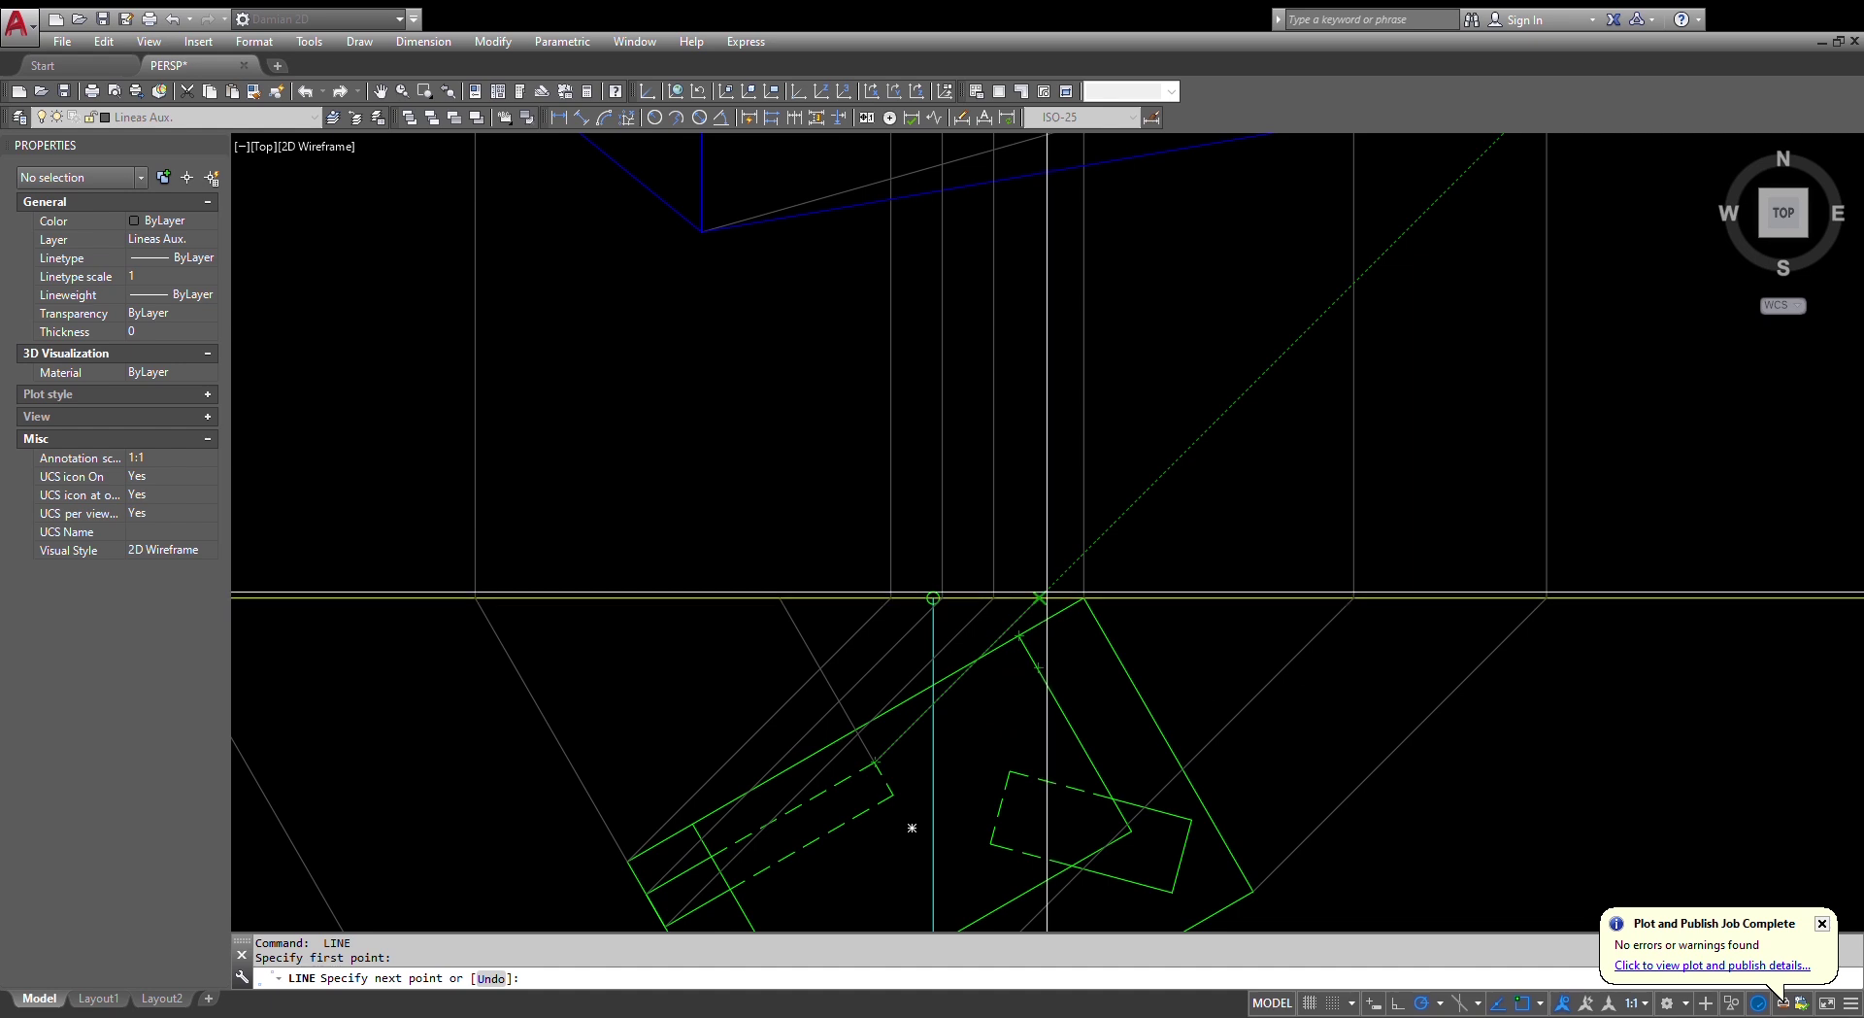
pyautogui.press('Escape')
pyautogui.press('Return')
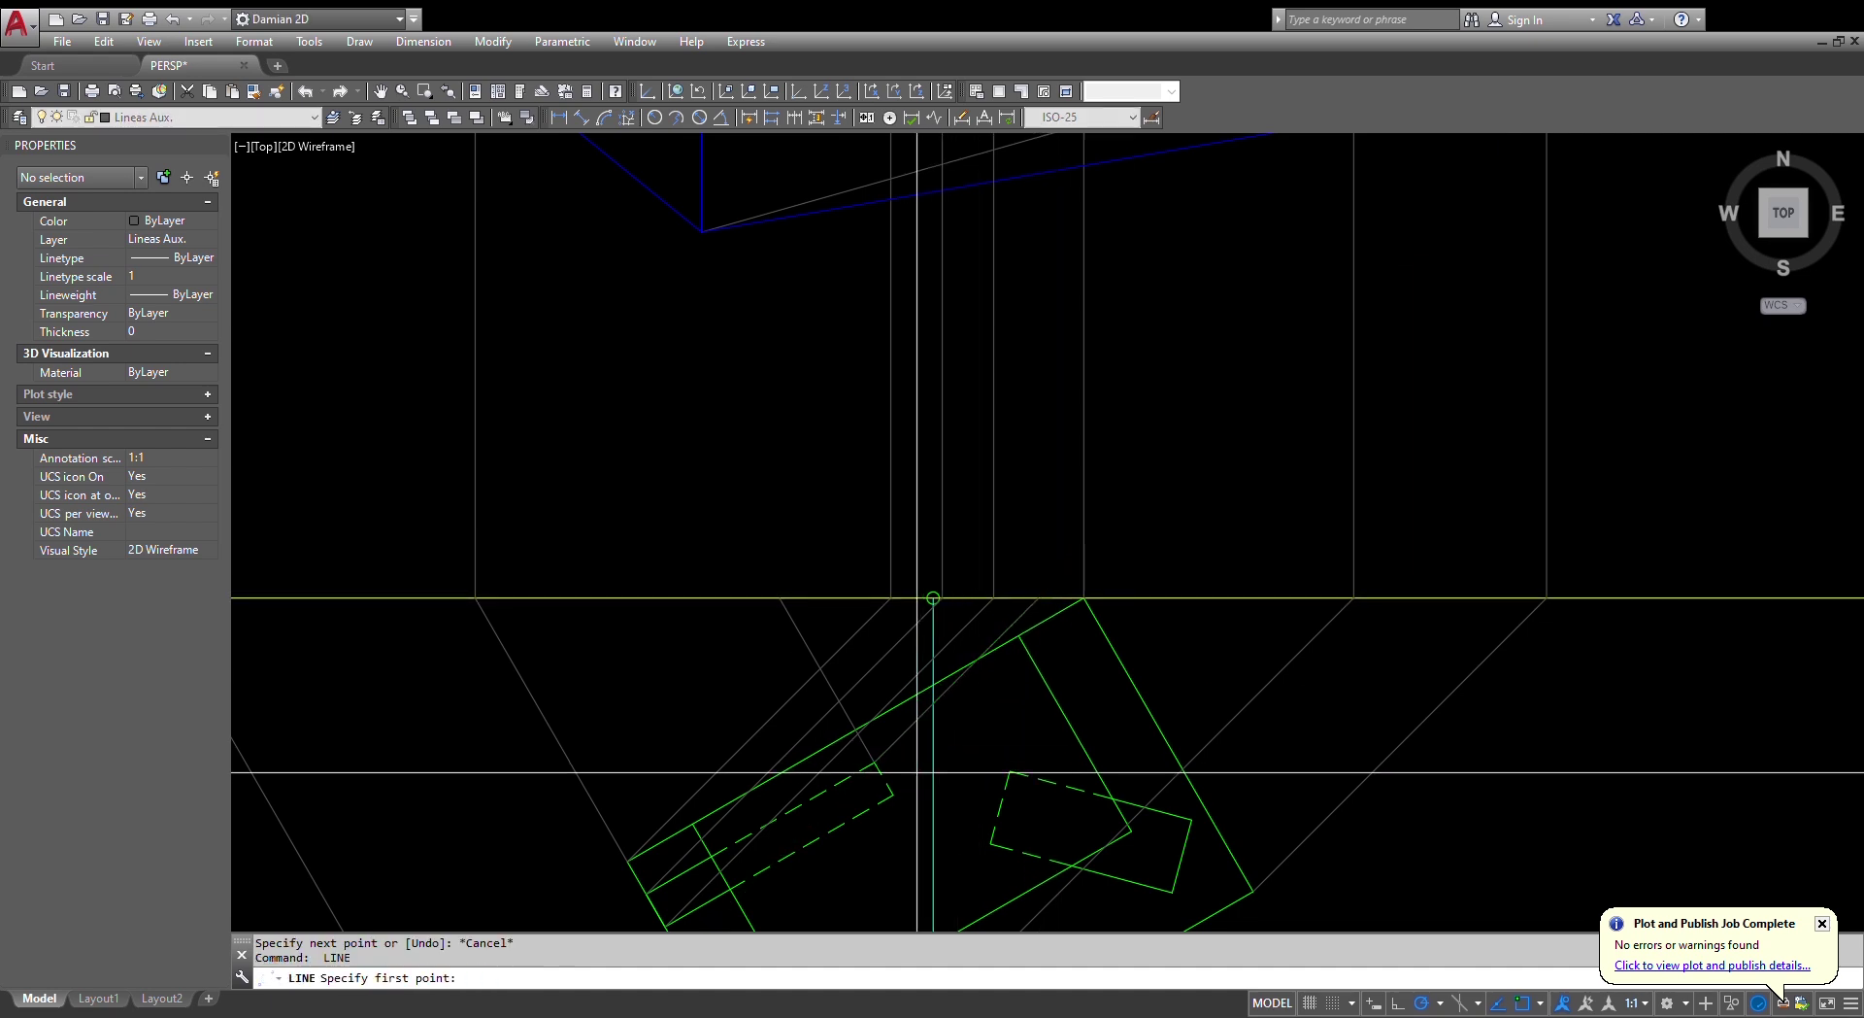
pyautogui.click(892, 791)
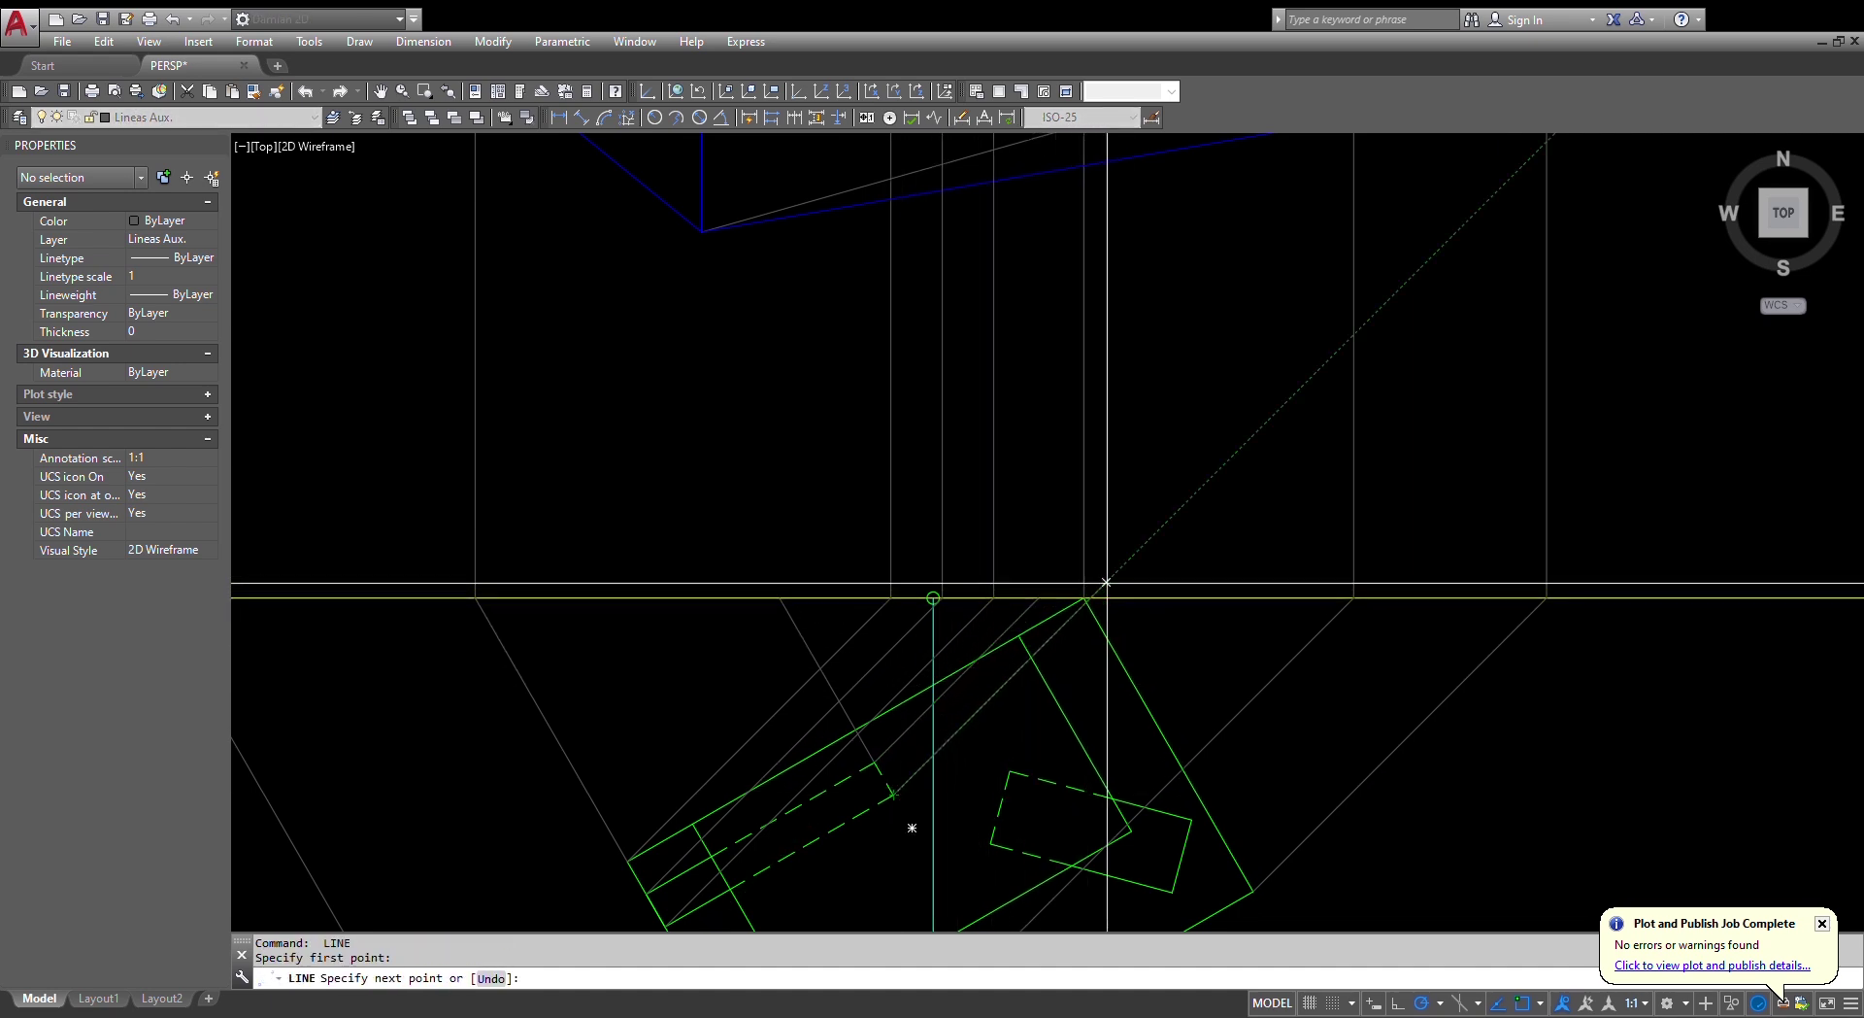
pyautogui.scroll(-5, 905, 599)
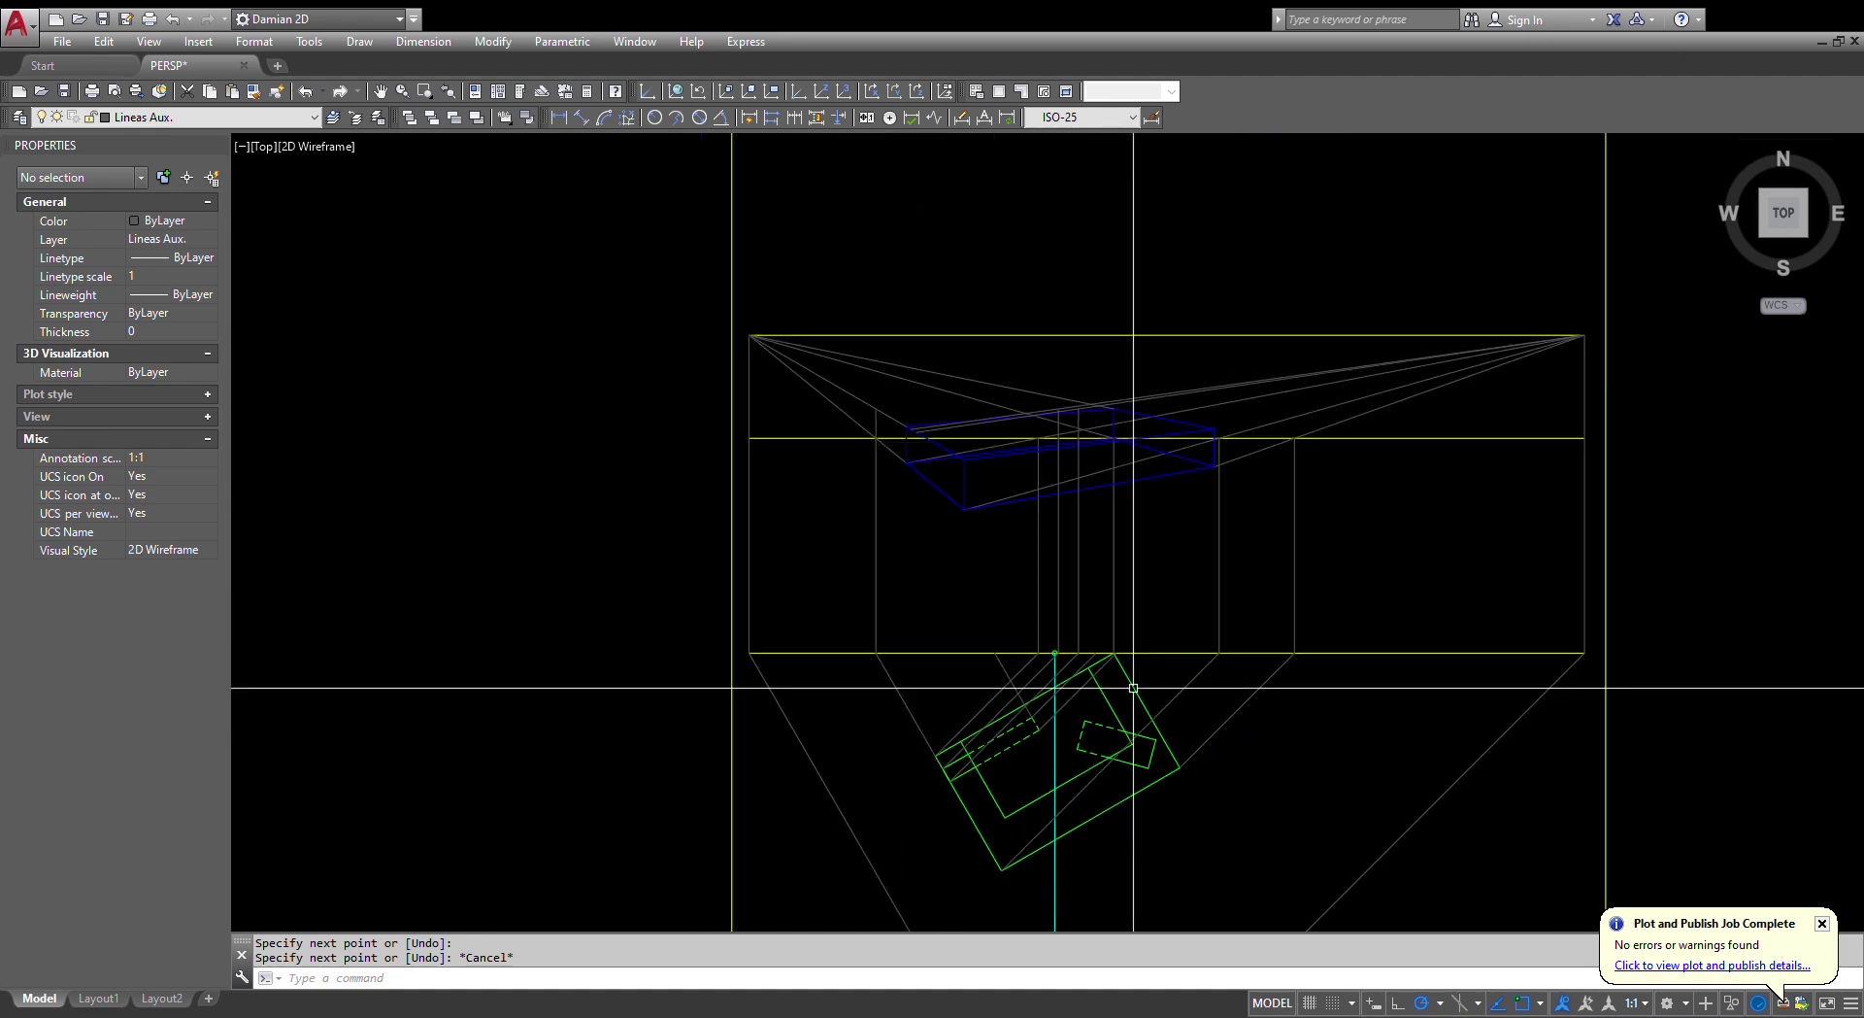
pyautogui.press('Escape')
pyautogui.press('Escape')
pyautogui.press('Escape')
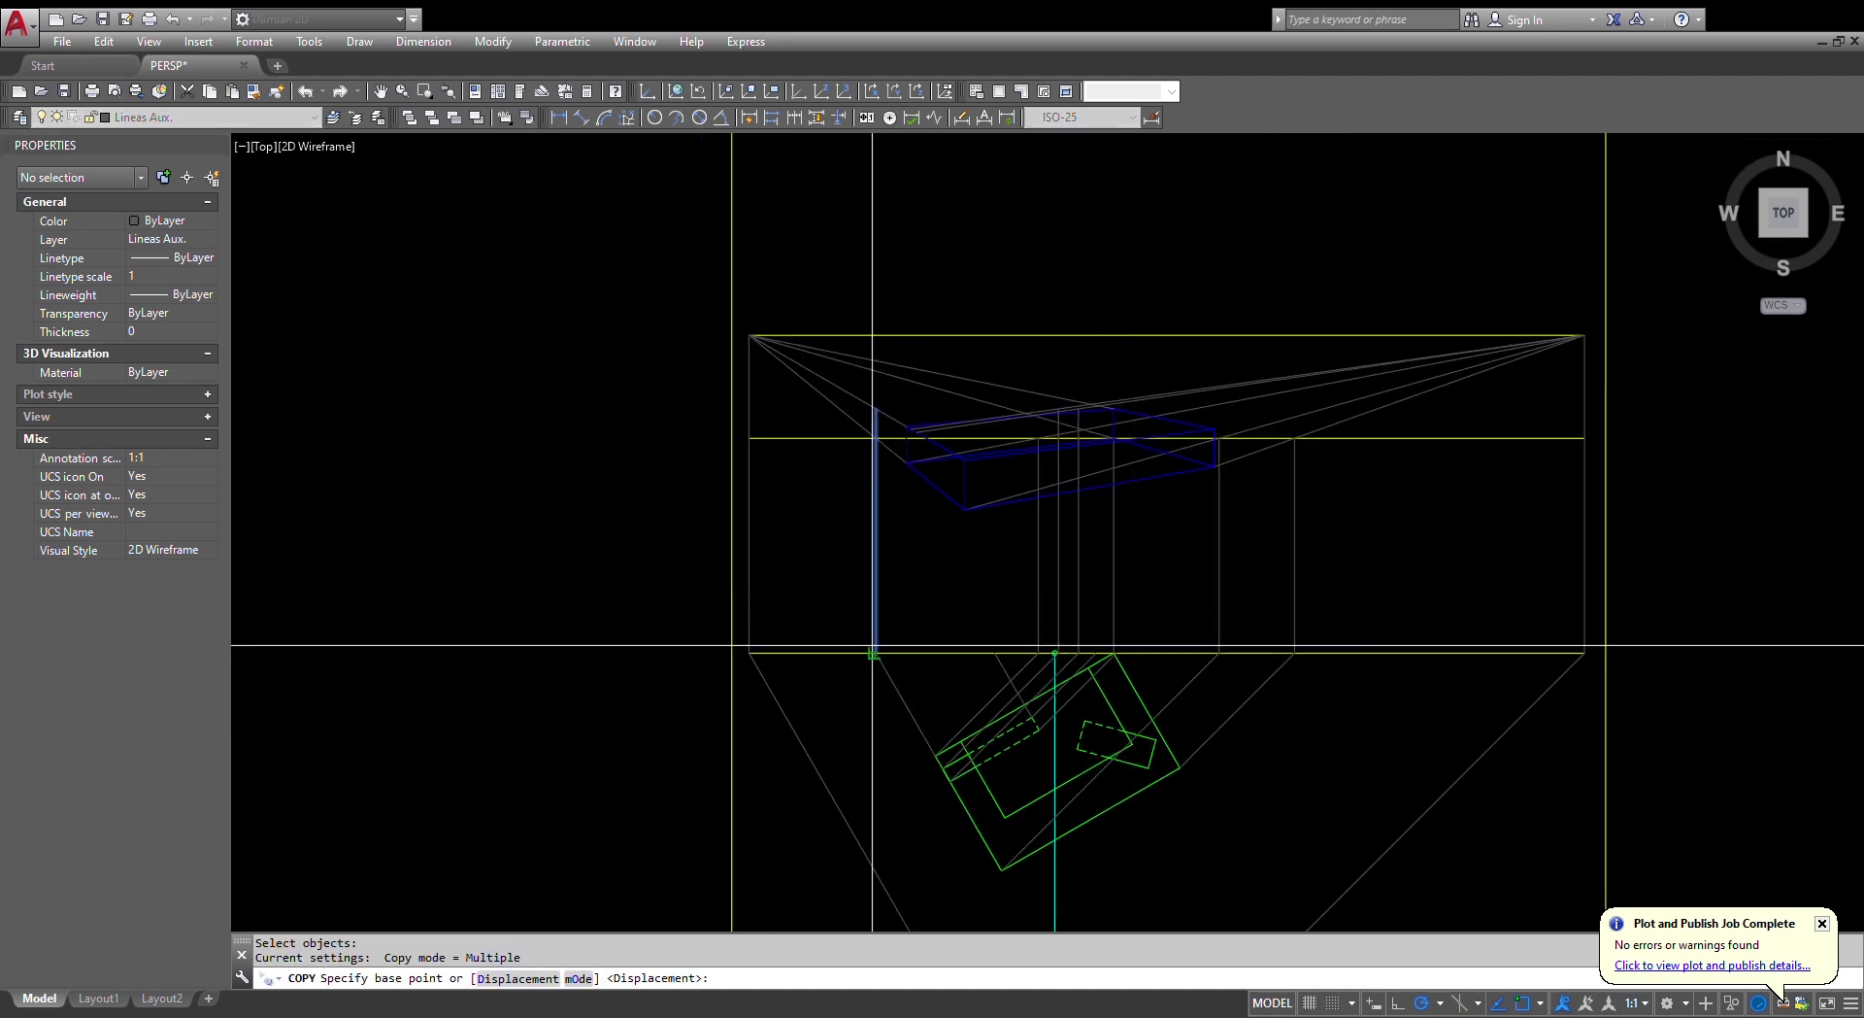
# - Copy the leftmost vertical projection line with its height line to the upper ends of the three new plan lines
pyautogui.click(875, 653)
pyautogui.scroll(4, 1011, 626)
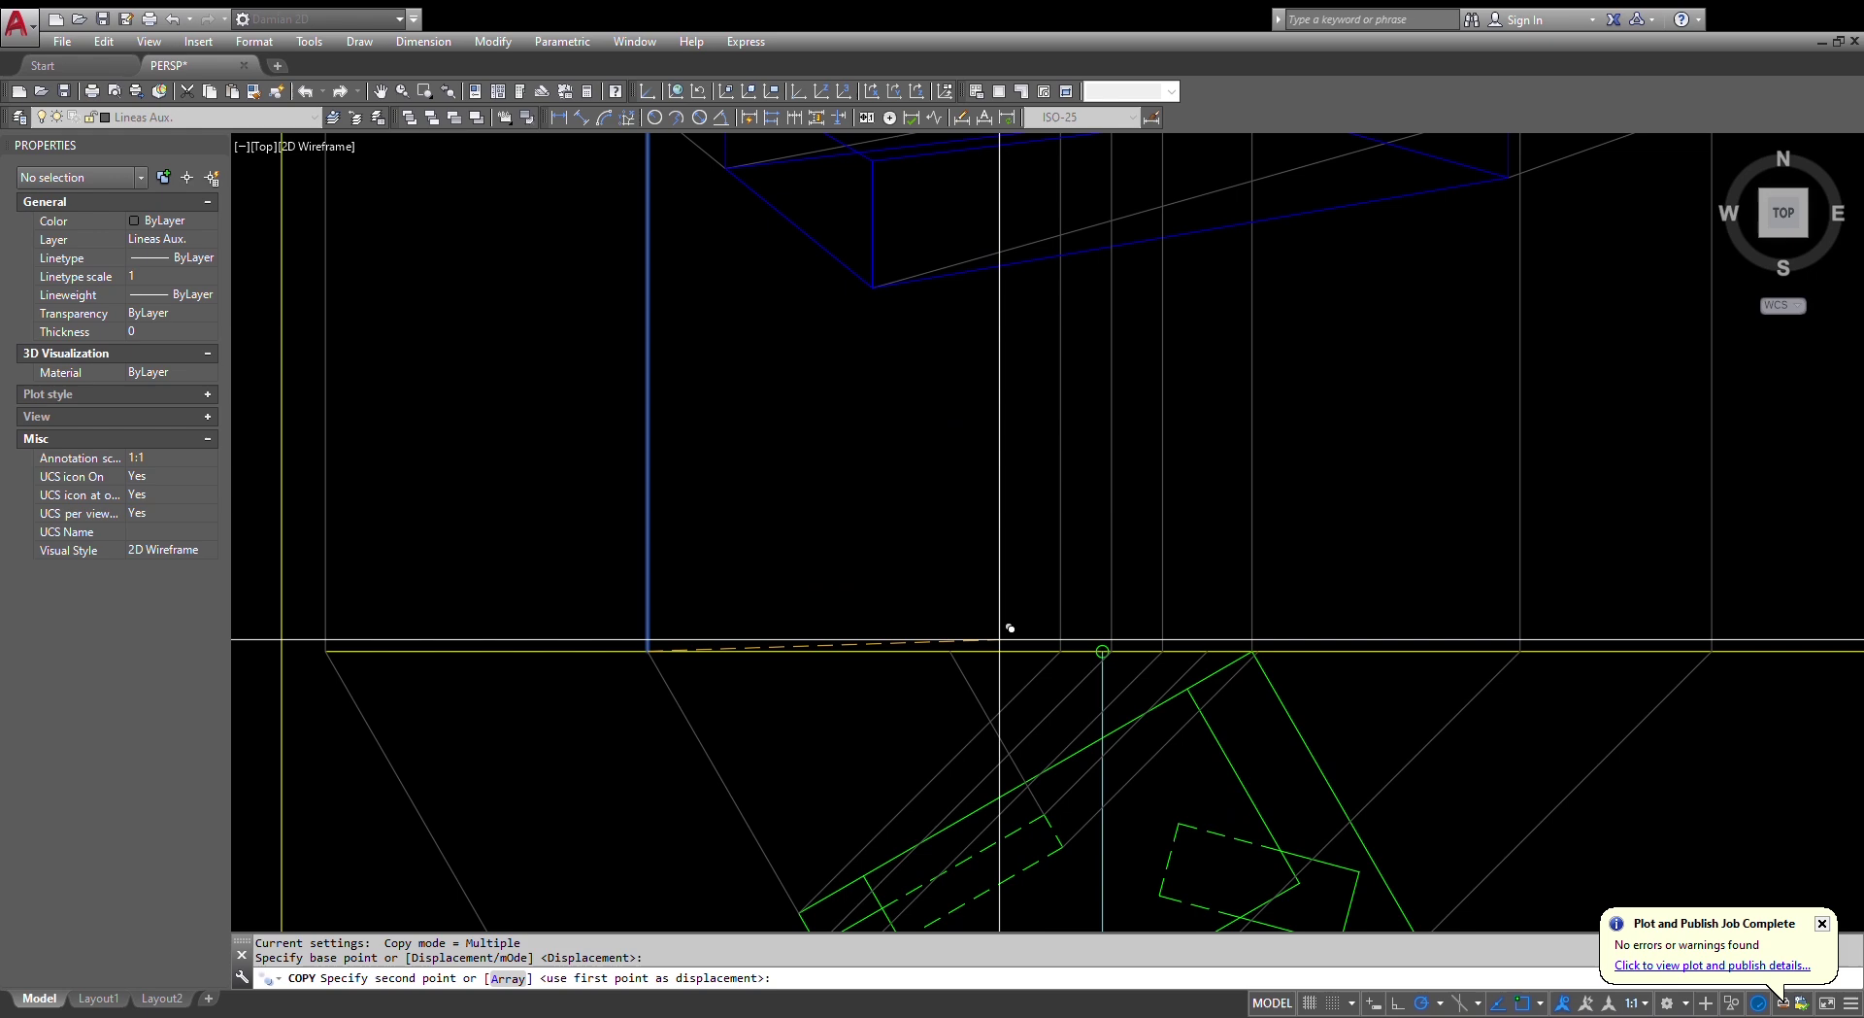
pyautogui.click(951, 650)
pyautogui.scroll(2, 1209, 649)
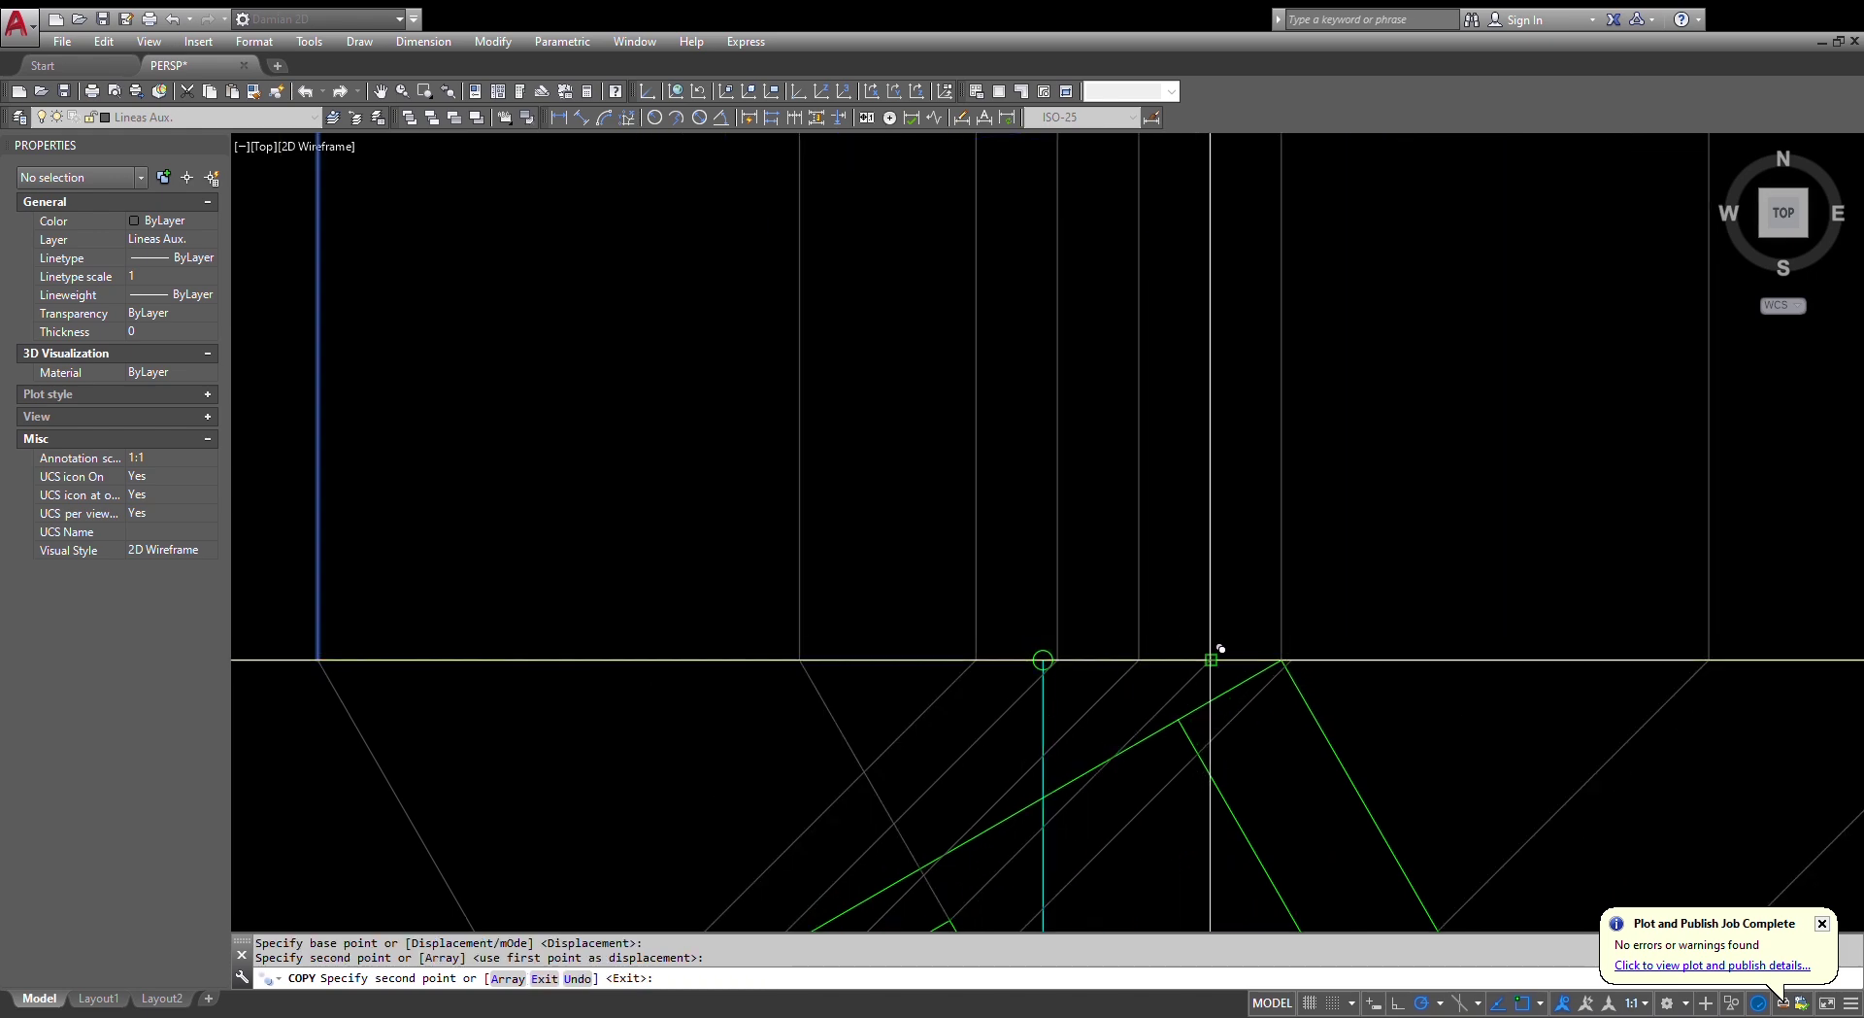
pyautogui.click(1210, 660)
pyautogui.scroll(2, 1311, 637)
pyautogui.click(1264, 679)
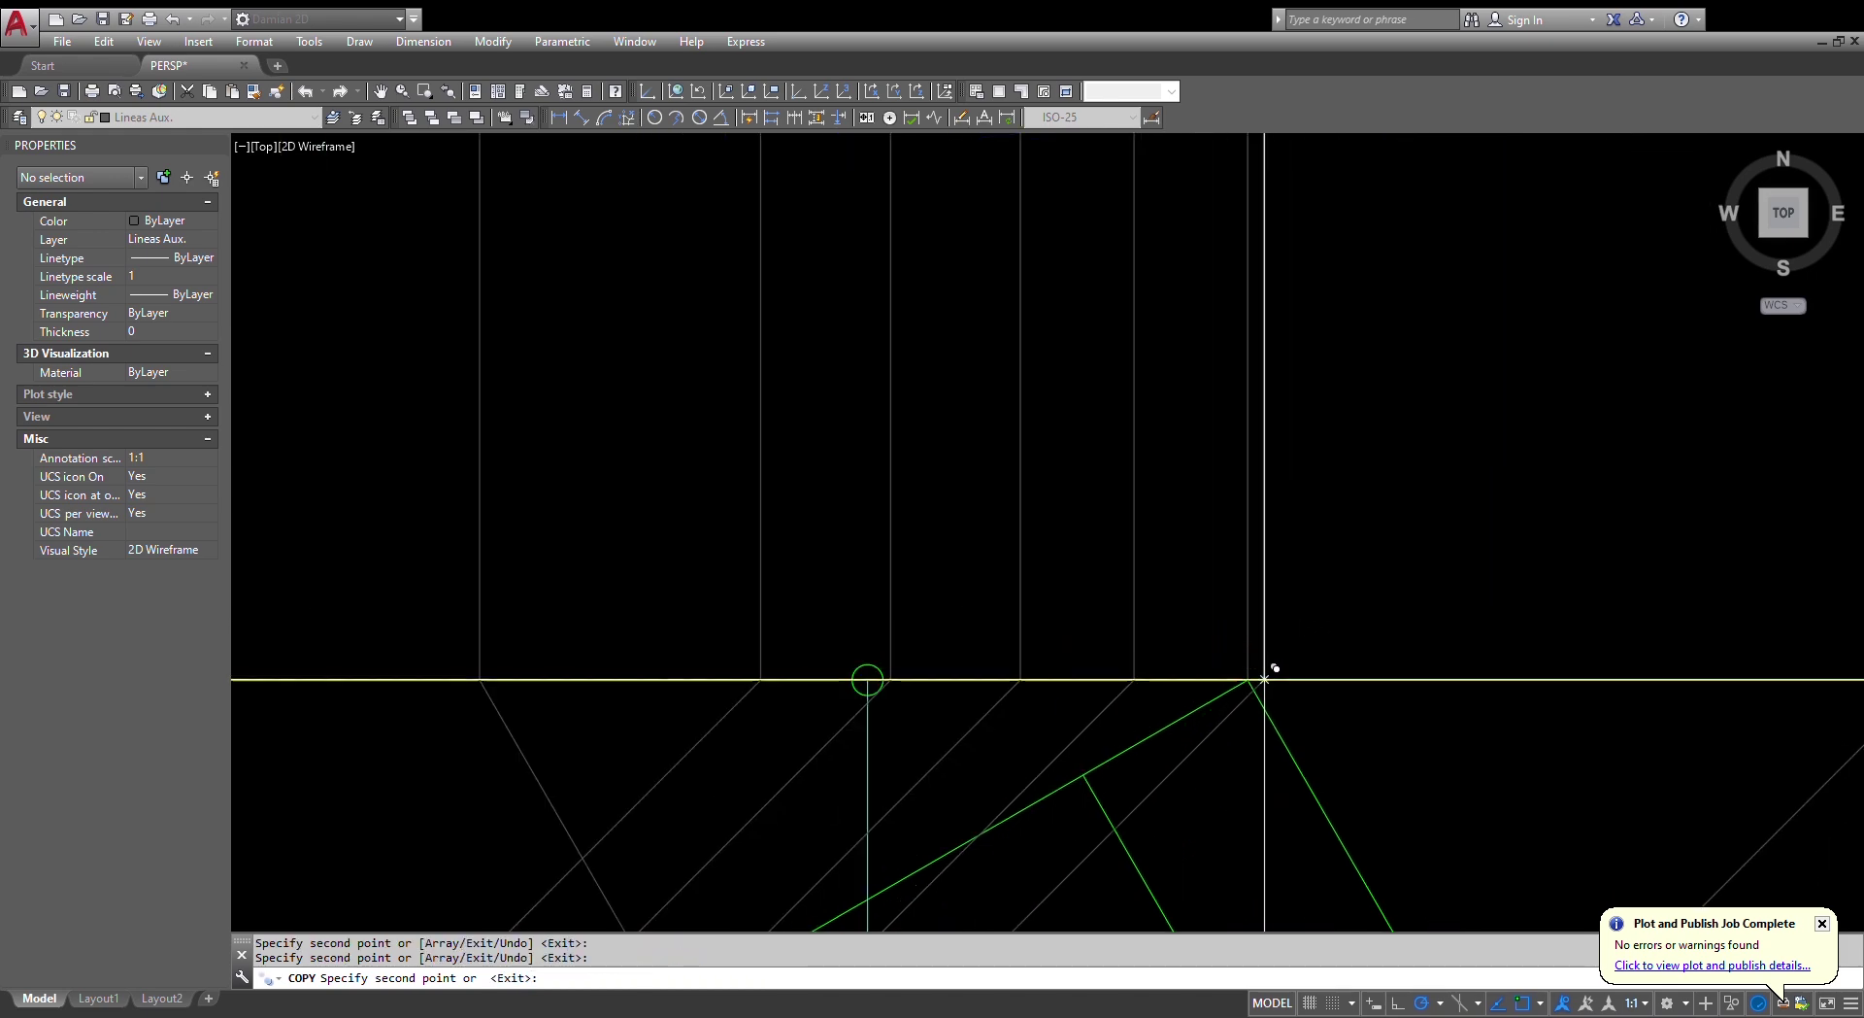
pyautogui.scroll(-5, 1310, 660)
pyautogui.scroll(3, 1037, 457)
pyautogui.press('Escape')
pyautogui.press('Escape')
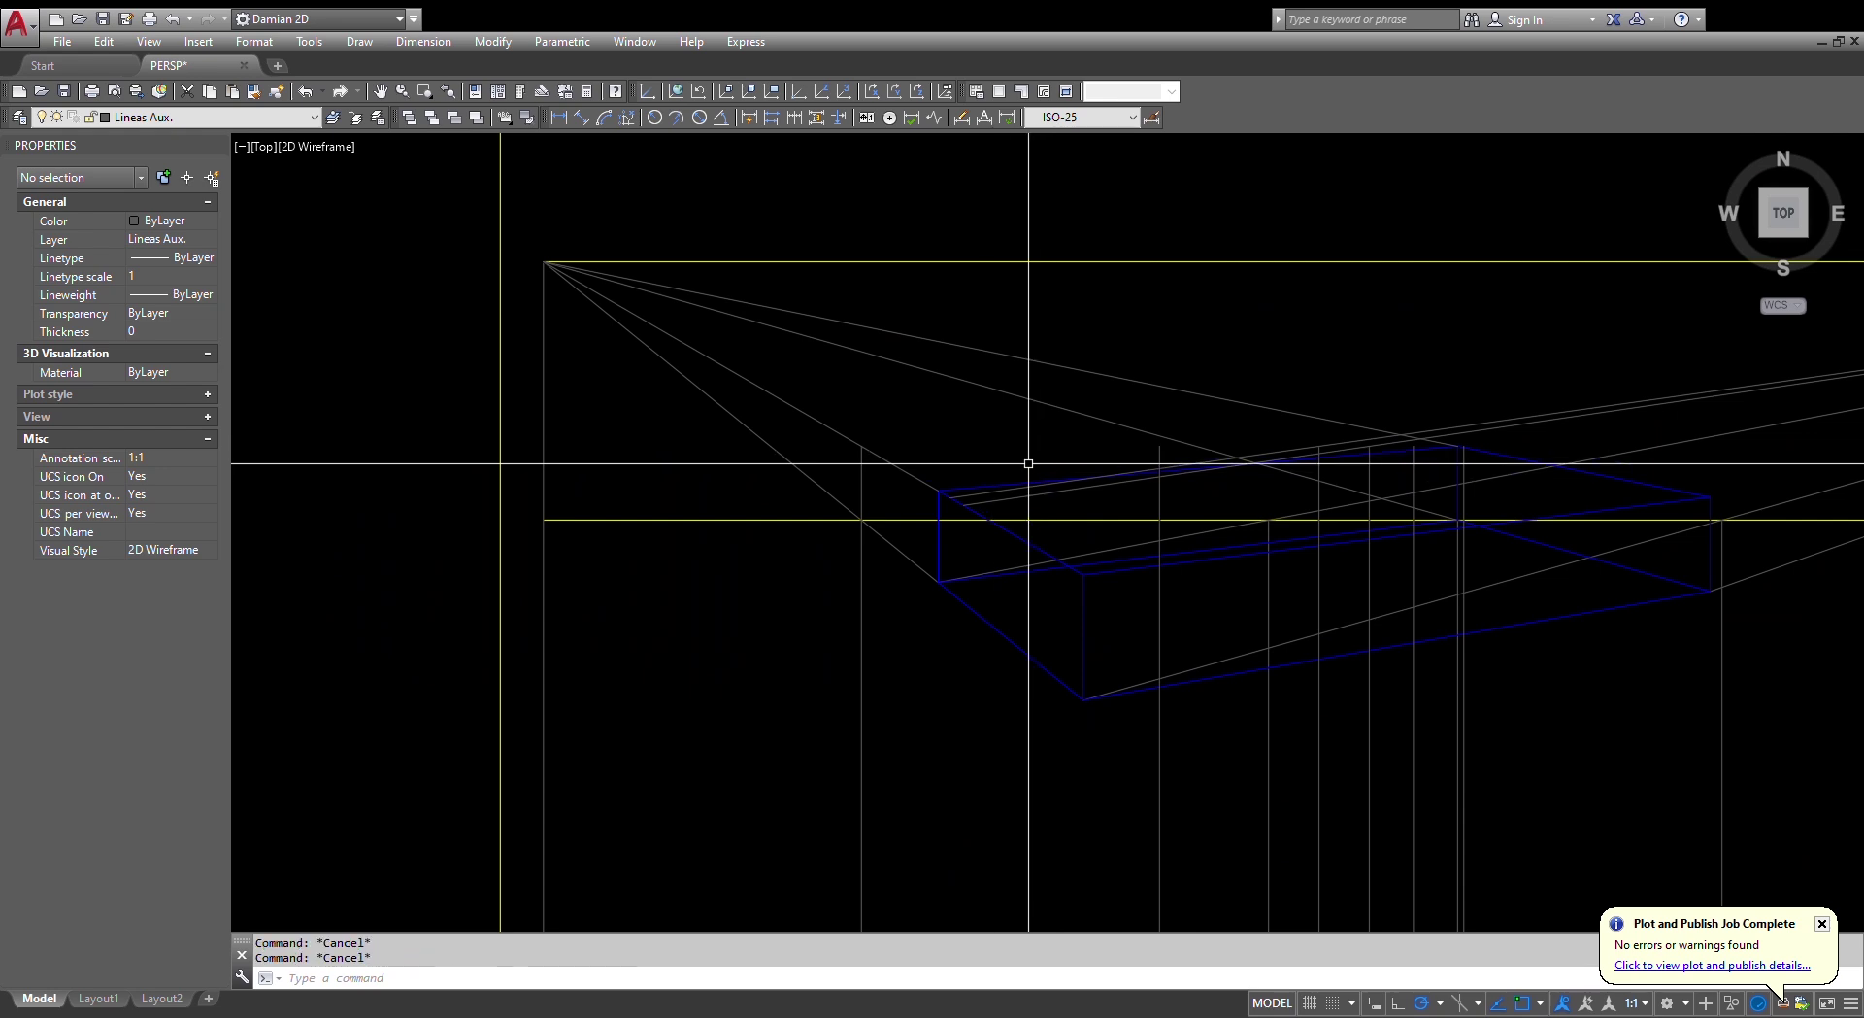
# - Draw a ray from the left vanishing point to the top of the leftmost copied height line
pyautogui.write('l')
pyautogui.press('Return')
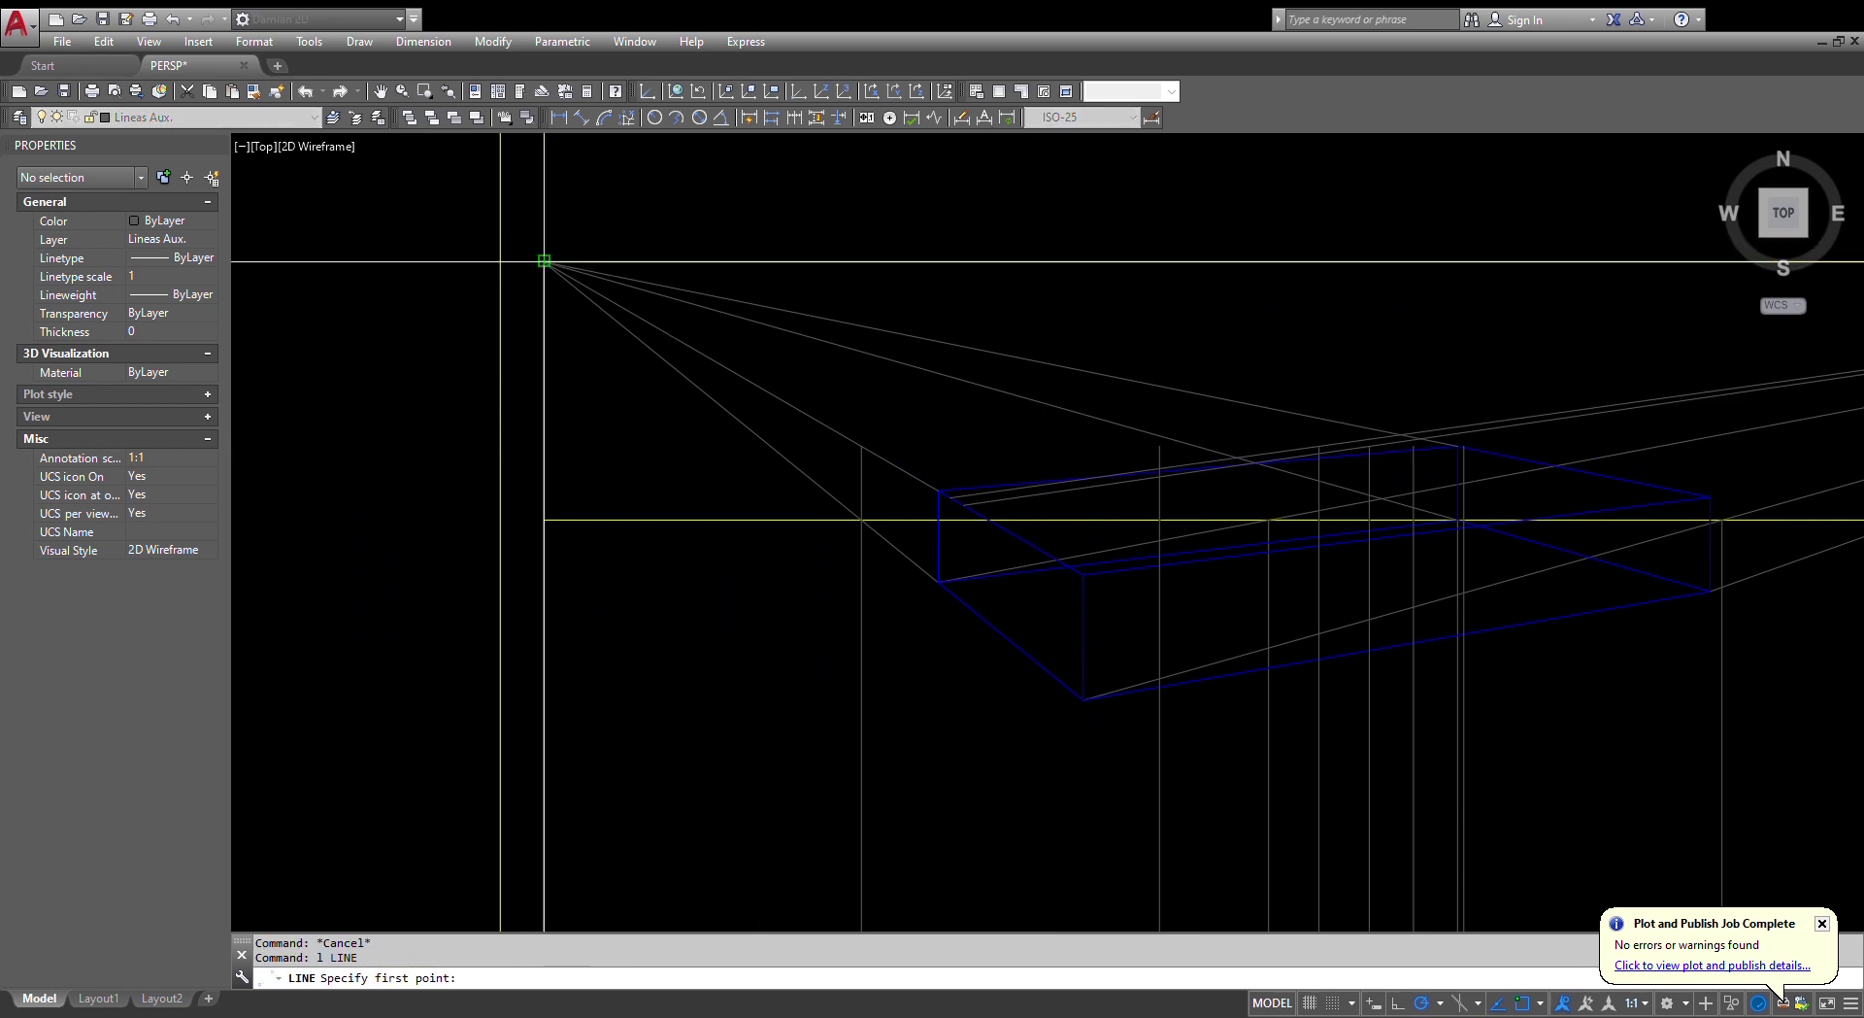
pyautogui.click(545, 261)
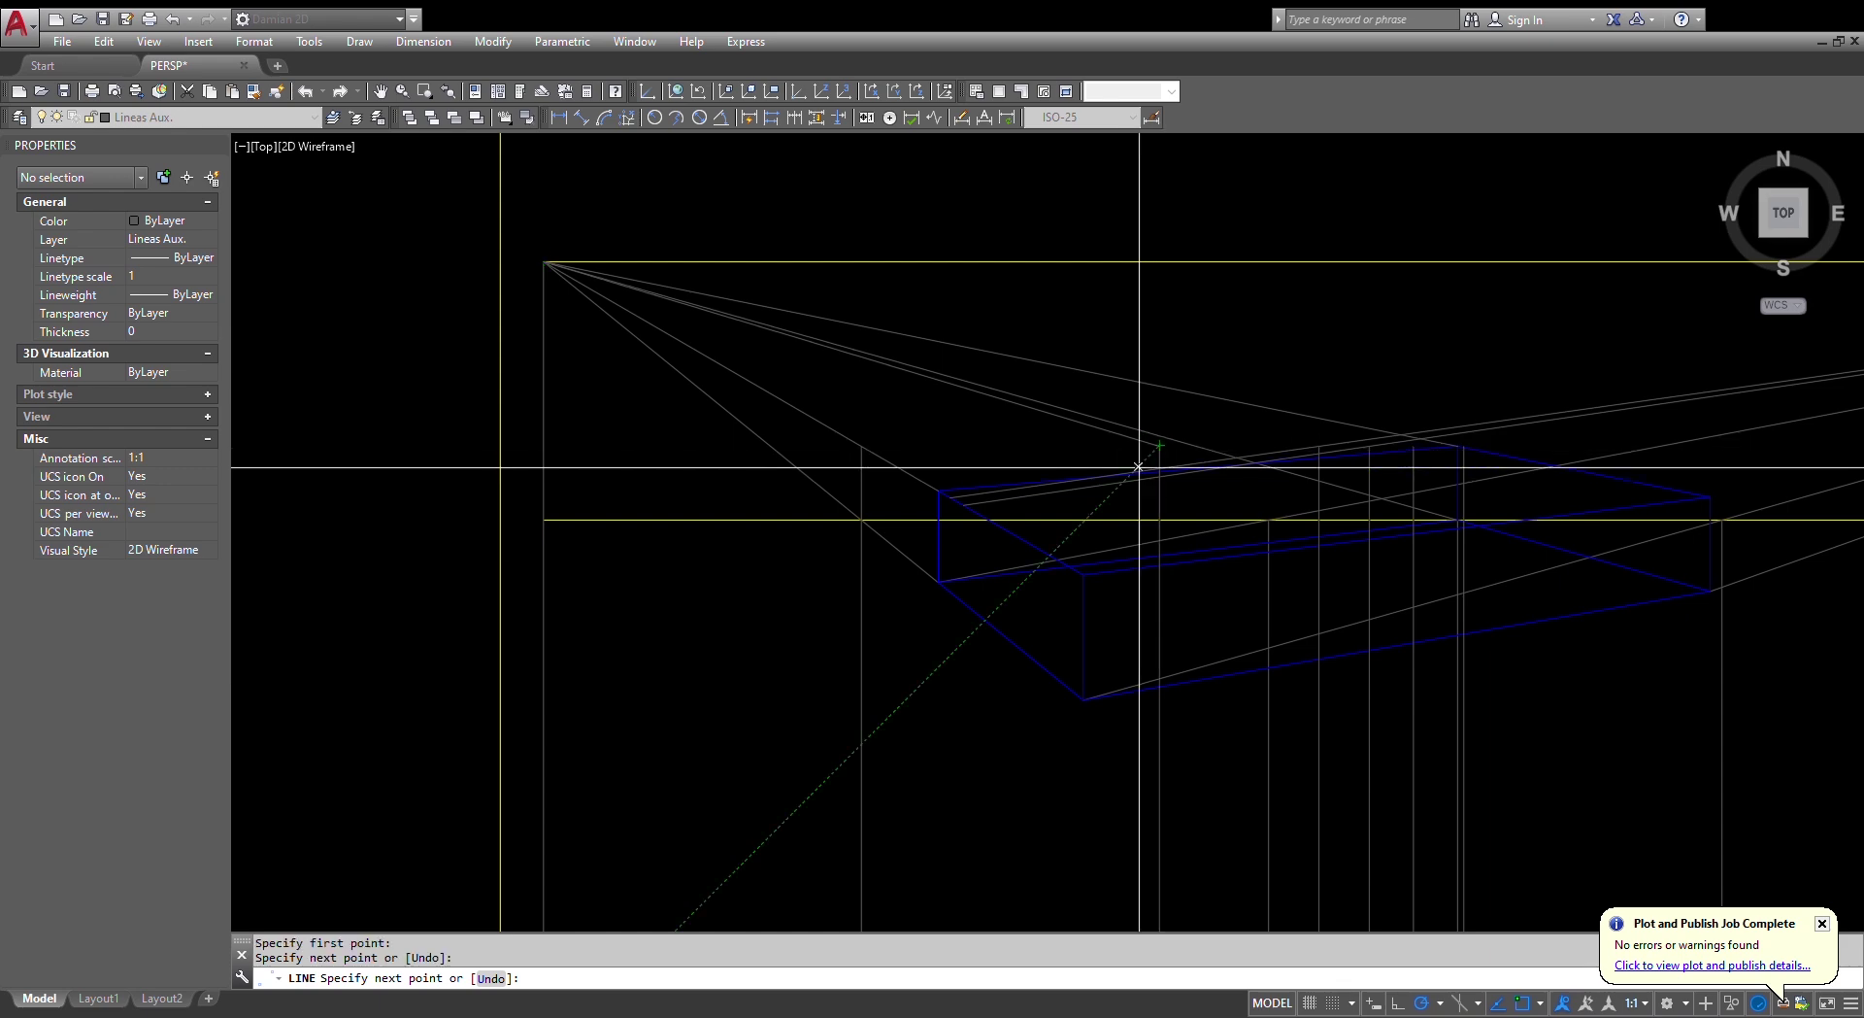
pyautogui.scroll(-4, 1005, 495)
pyautogui.press('Escape')
pyautogui.press('Escape')
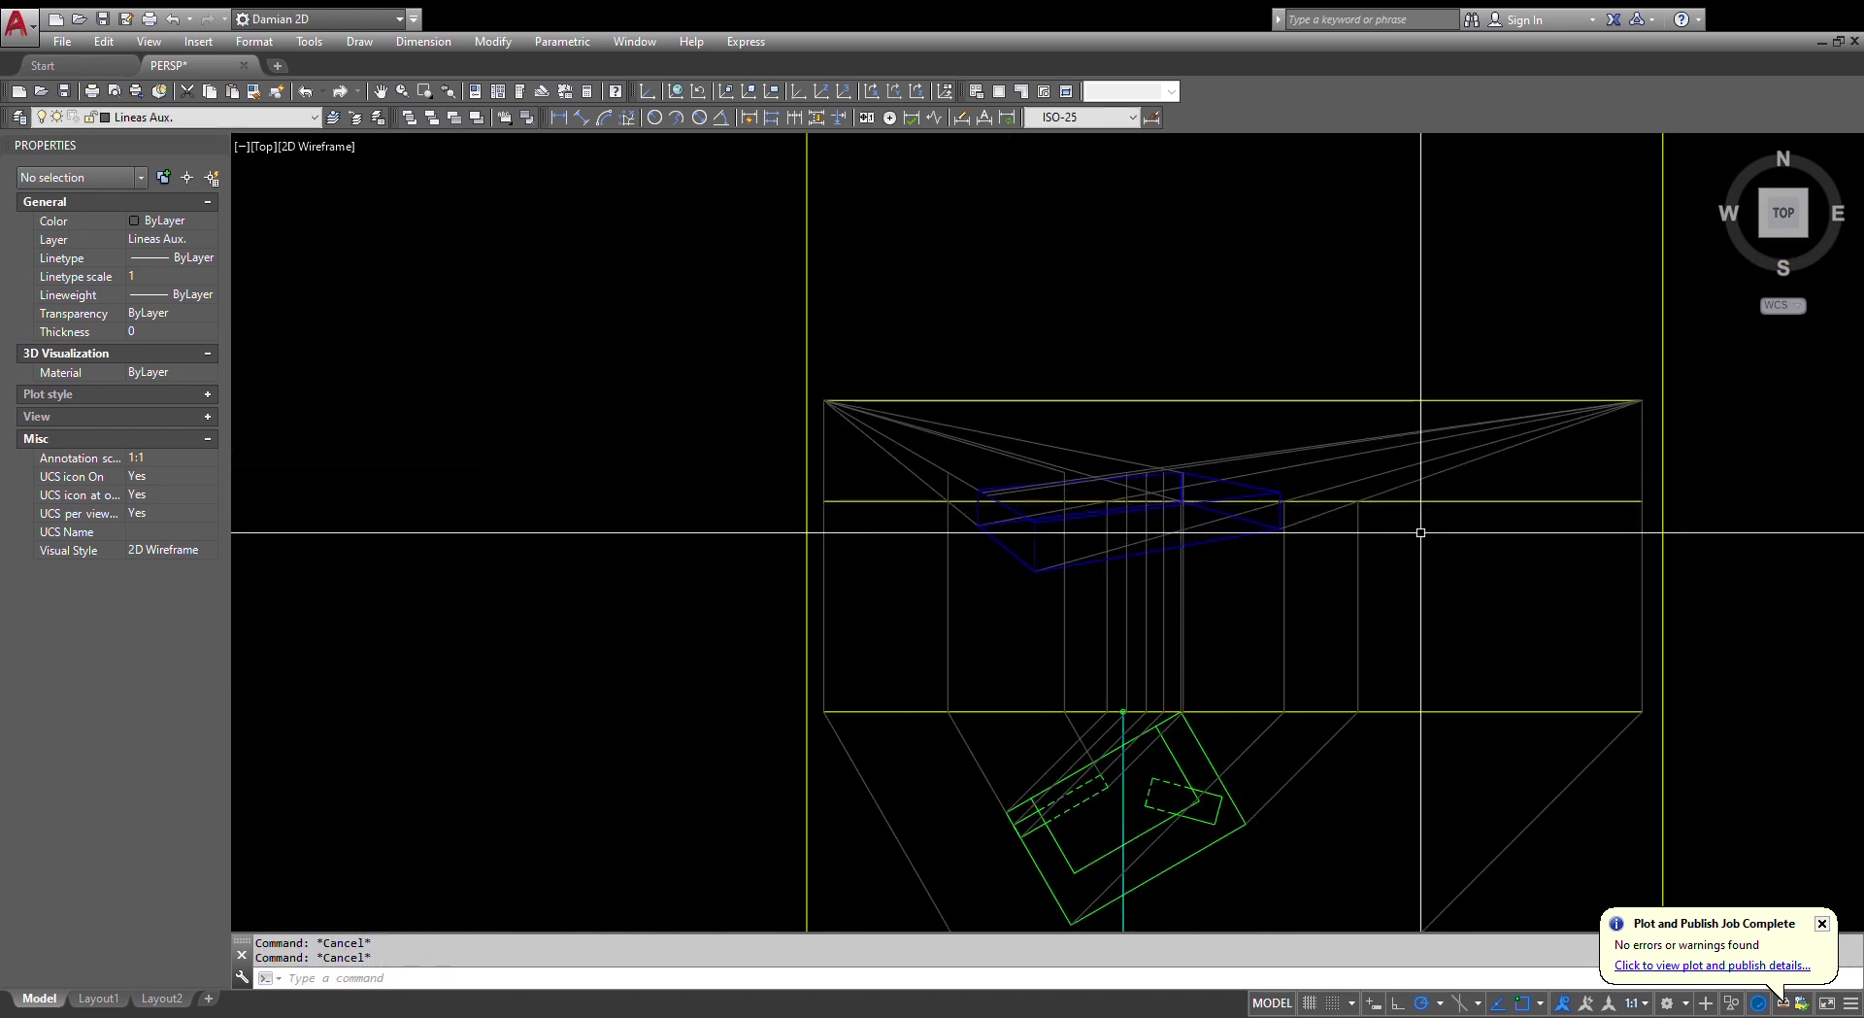
# - Draw two rays from the right vanishing point to the tops of the other two copied height lines
pyautogui.write('l')
pyautogui.press('Return')
pyautogui.scroll(7, 1145, 464)
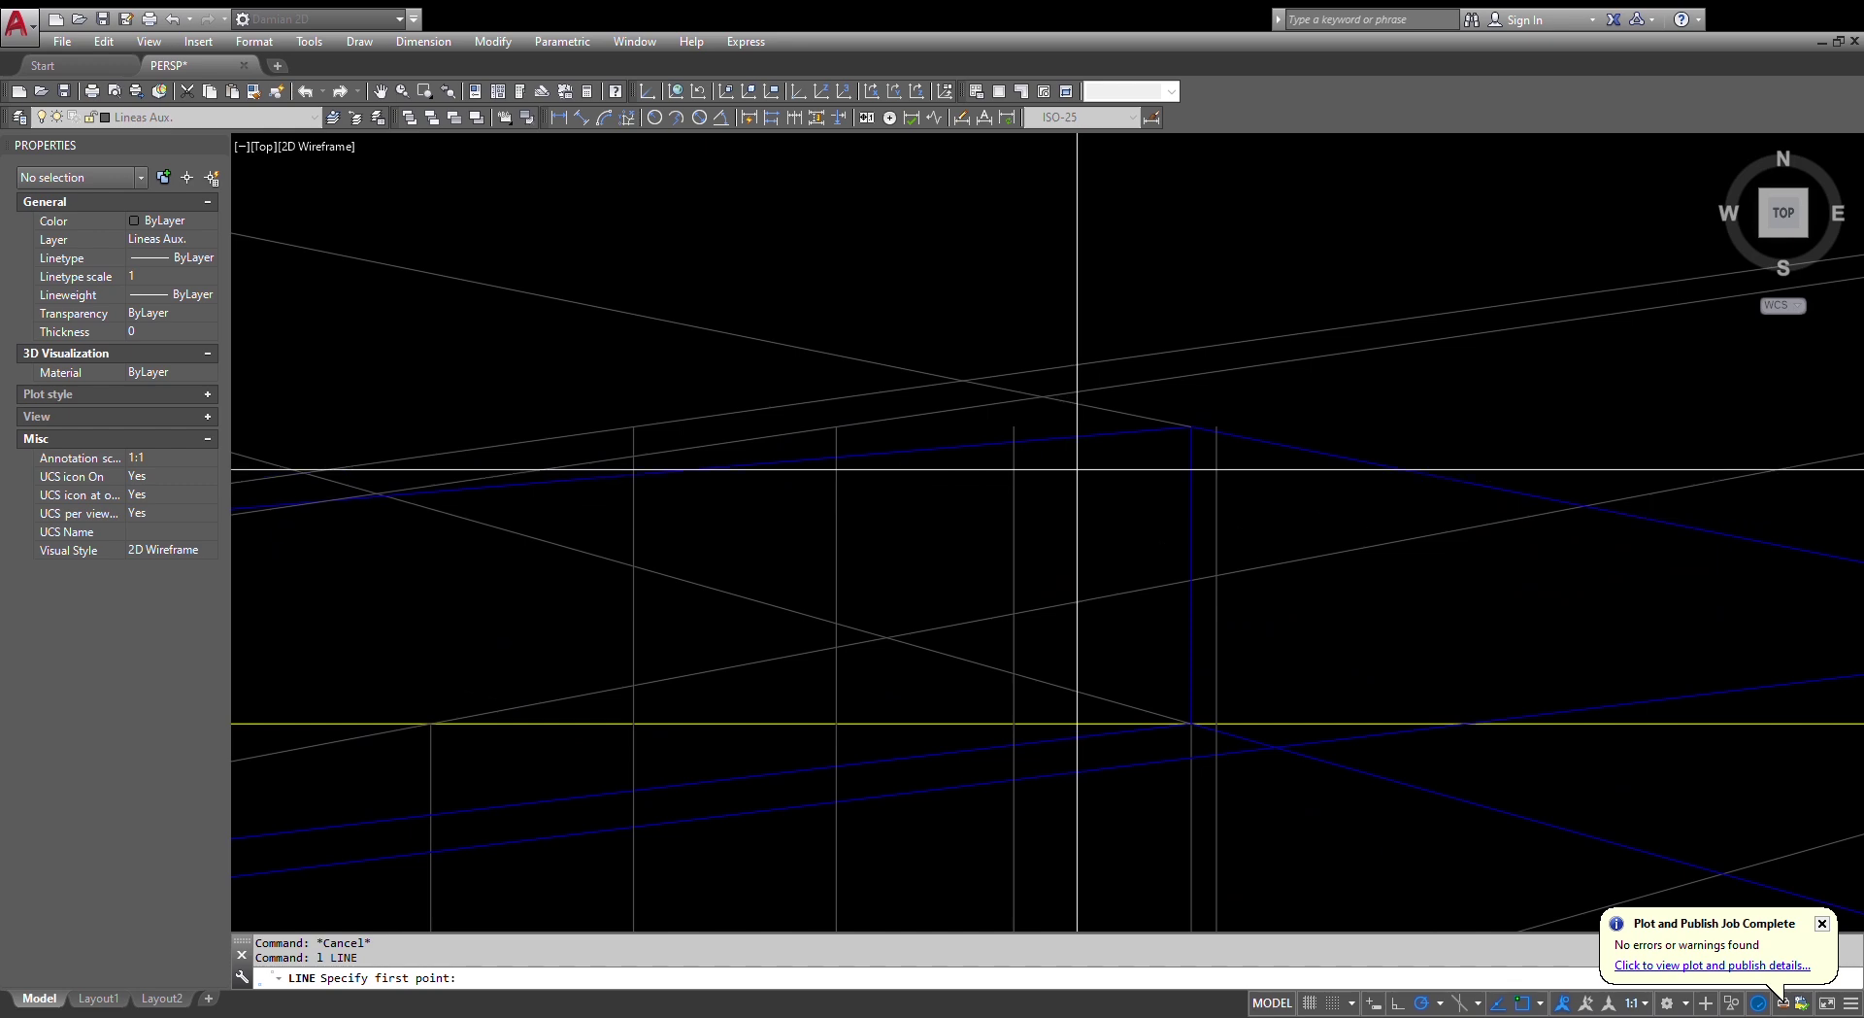
pyautogui.scroll(3, 1077, 469)
pyautogui.click(916, 403)
pyautogui.scroll(-5, 903, 466)
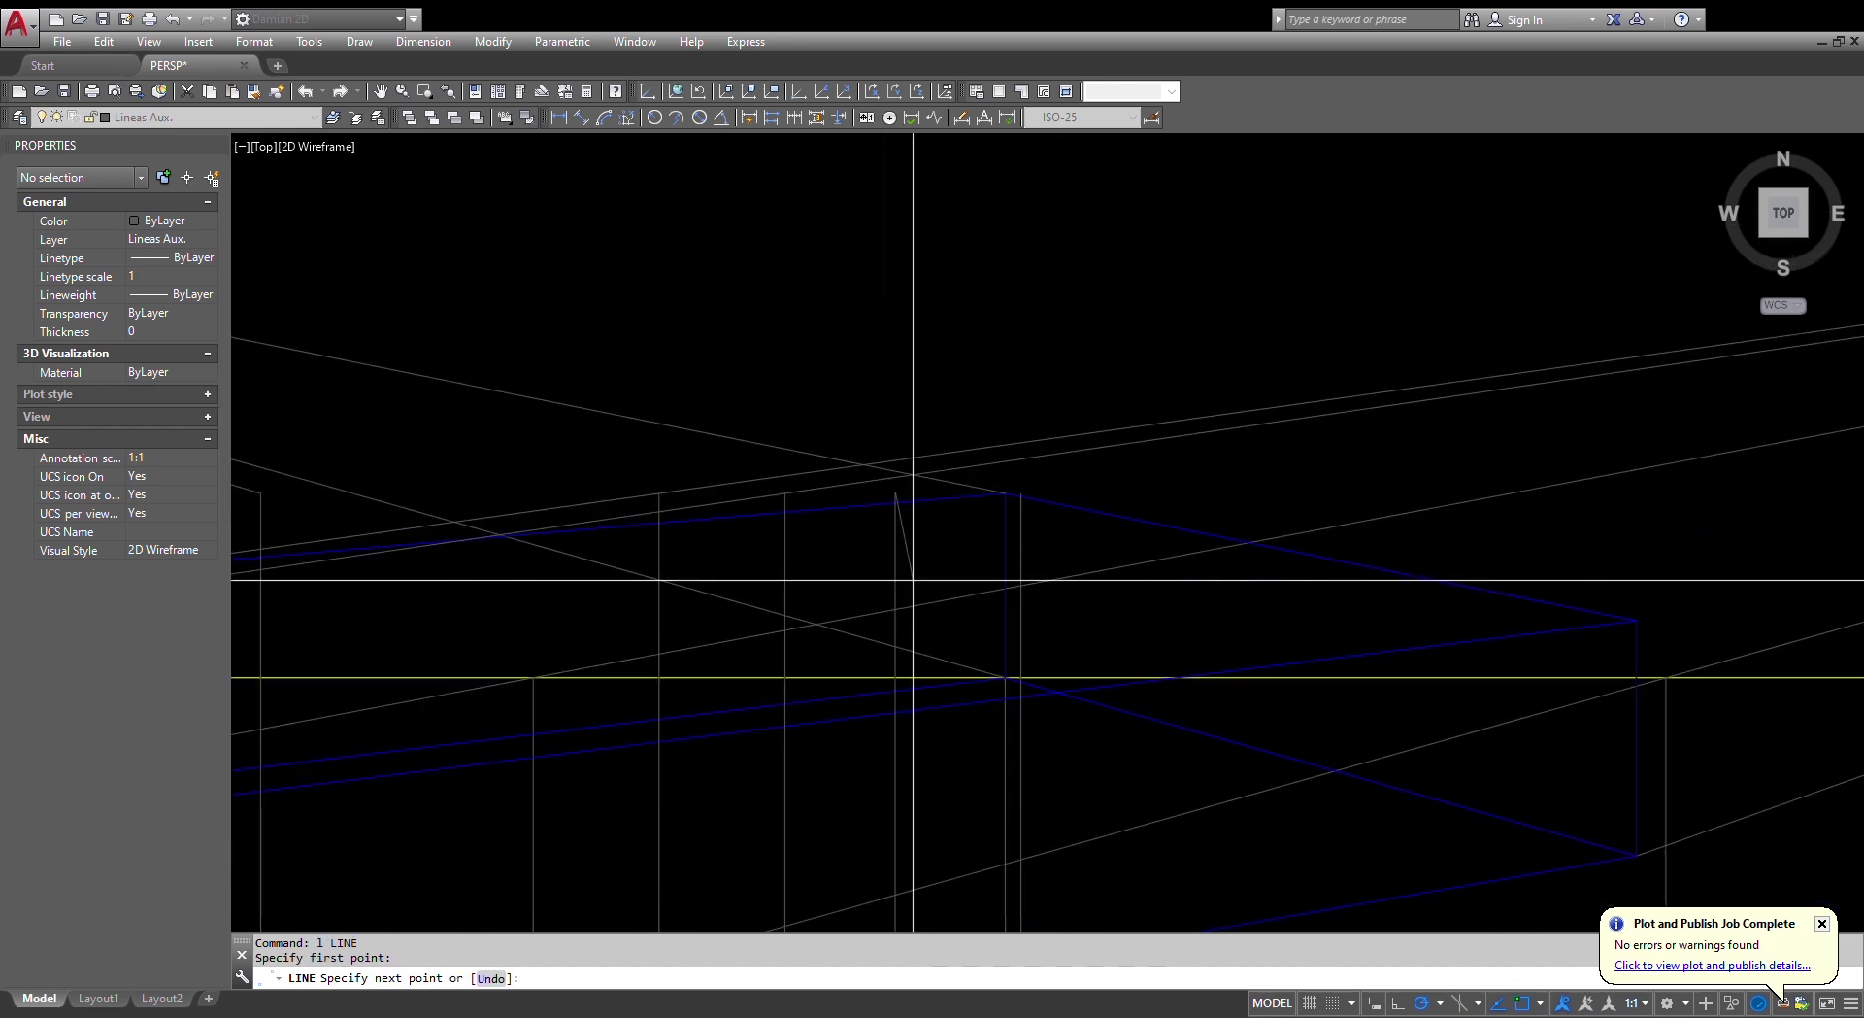
pyautogui.scroll(-6, 913, 580)
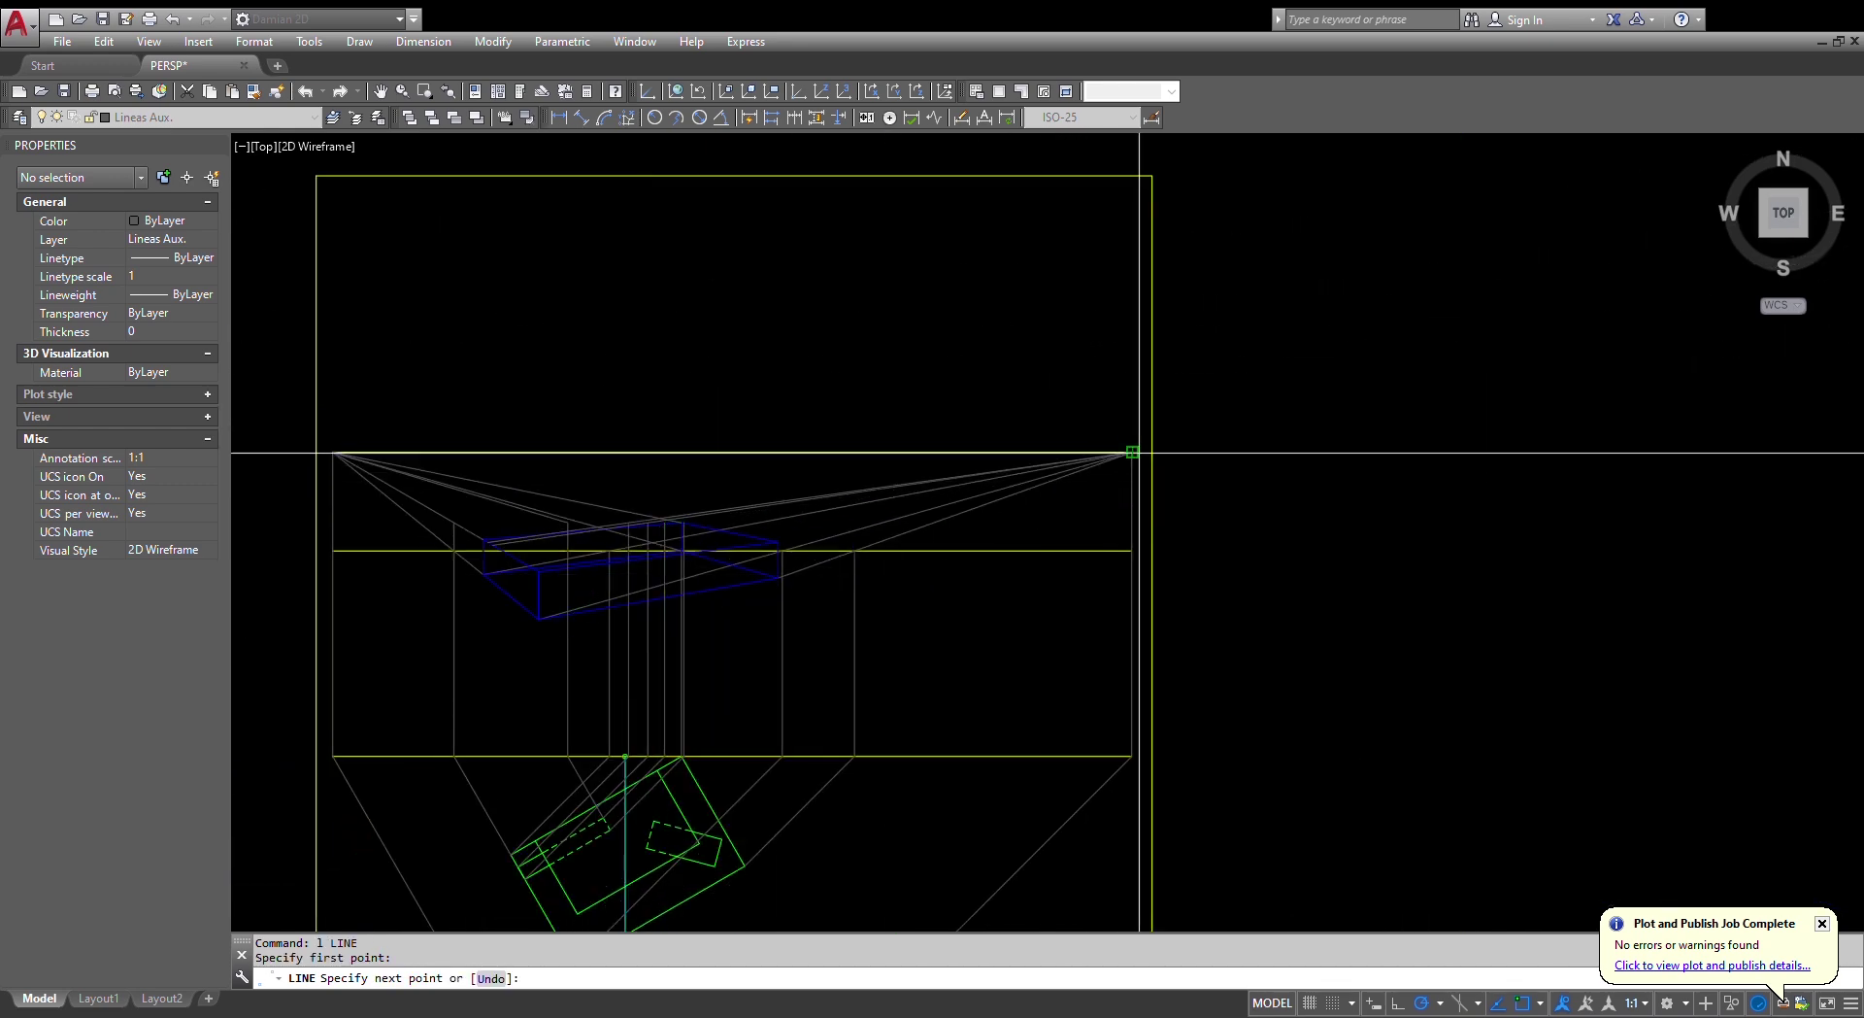
pyautogui.click(1132, 451)
pyautogui.scroll(6, 897, 458)
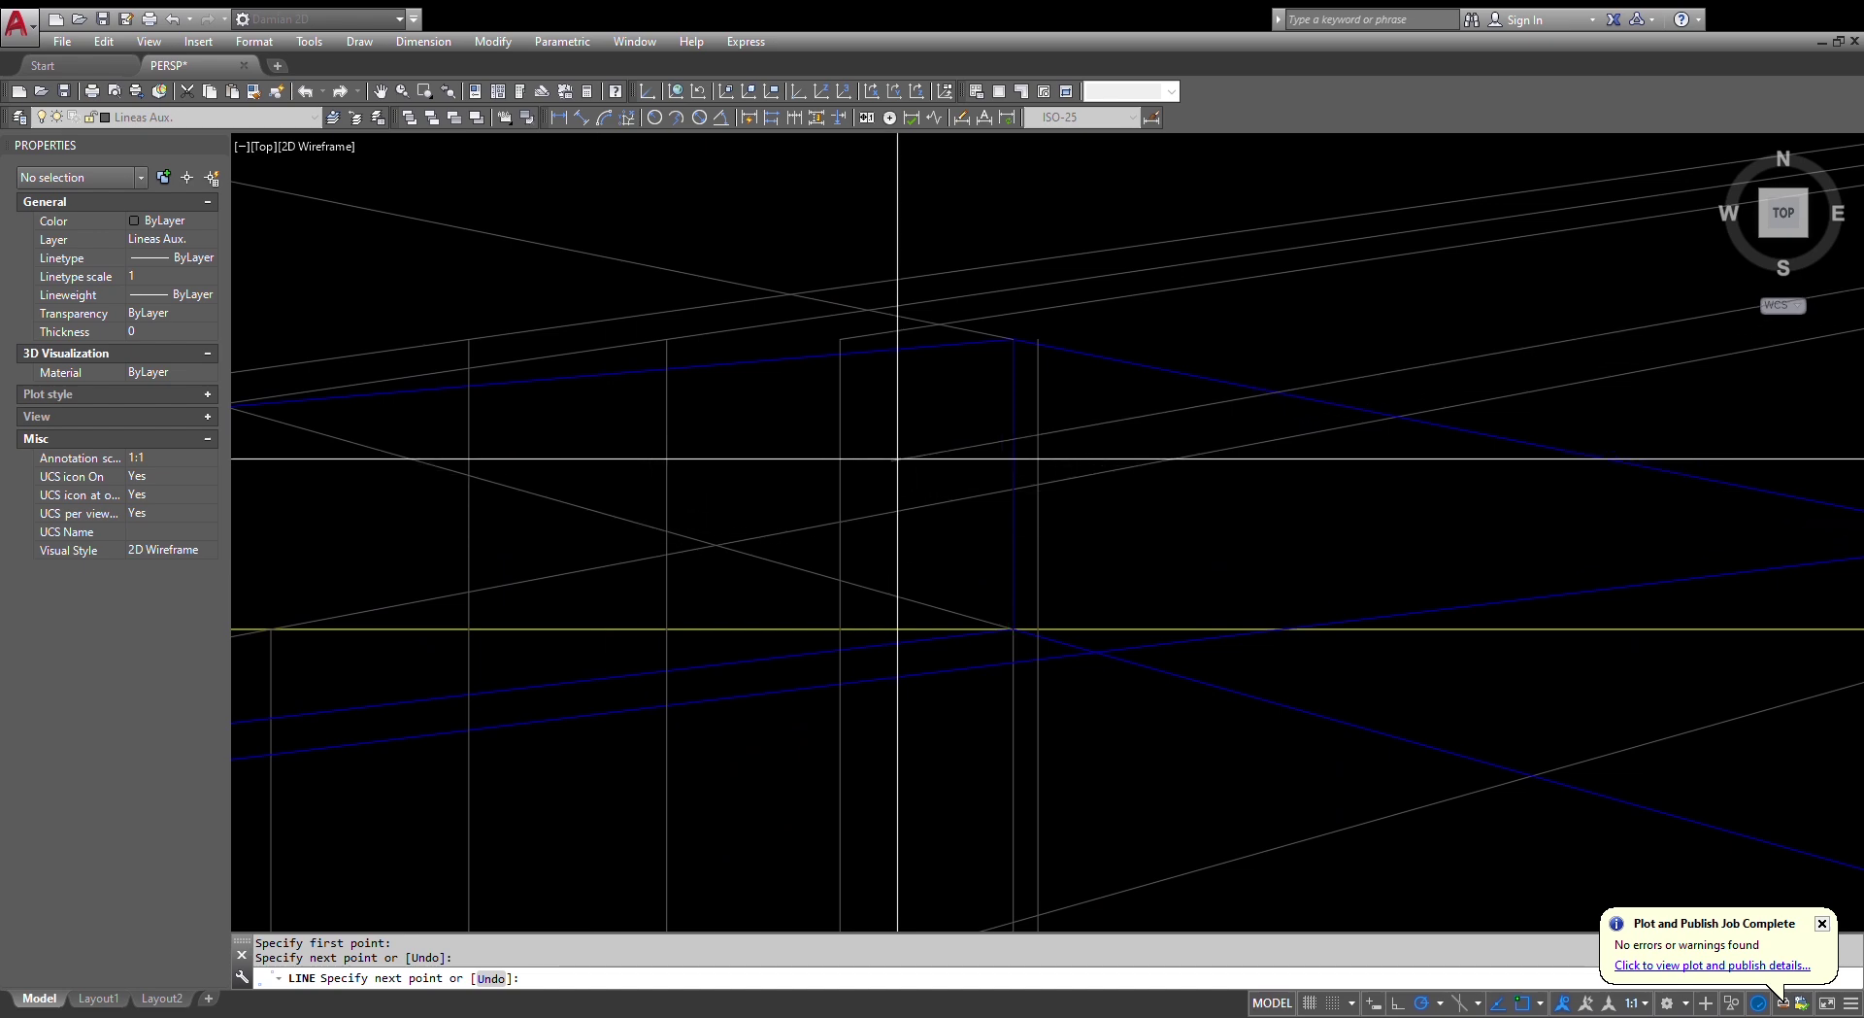
pyautogui.scroll(4, 1033, 332)
pyautogui.click(1164, 301)
pyautogui.scroll(-5, 1163, 301)
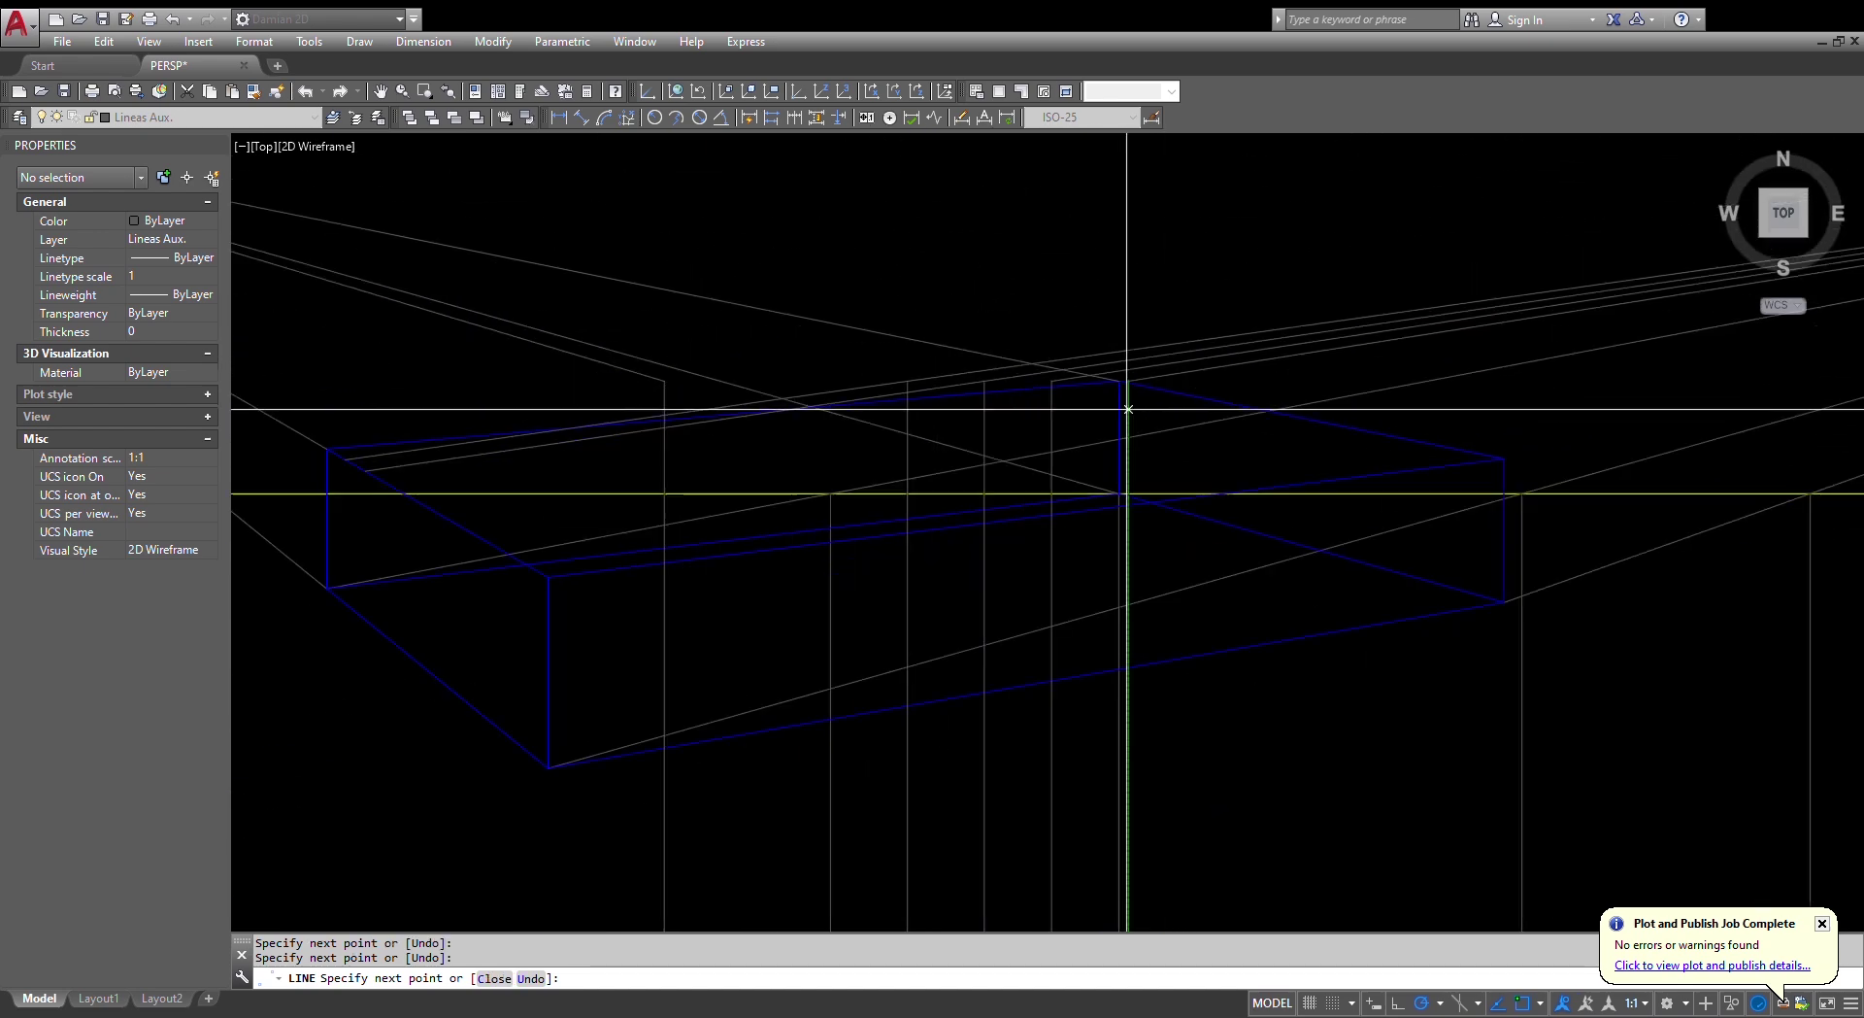
pyautogui.press('Escape')
pyautogui.press('Escape')
pyautogui.press('Escape')
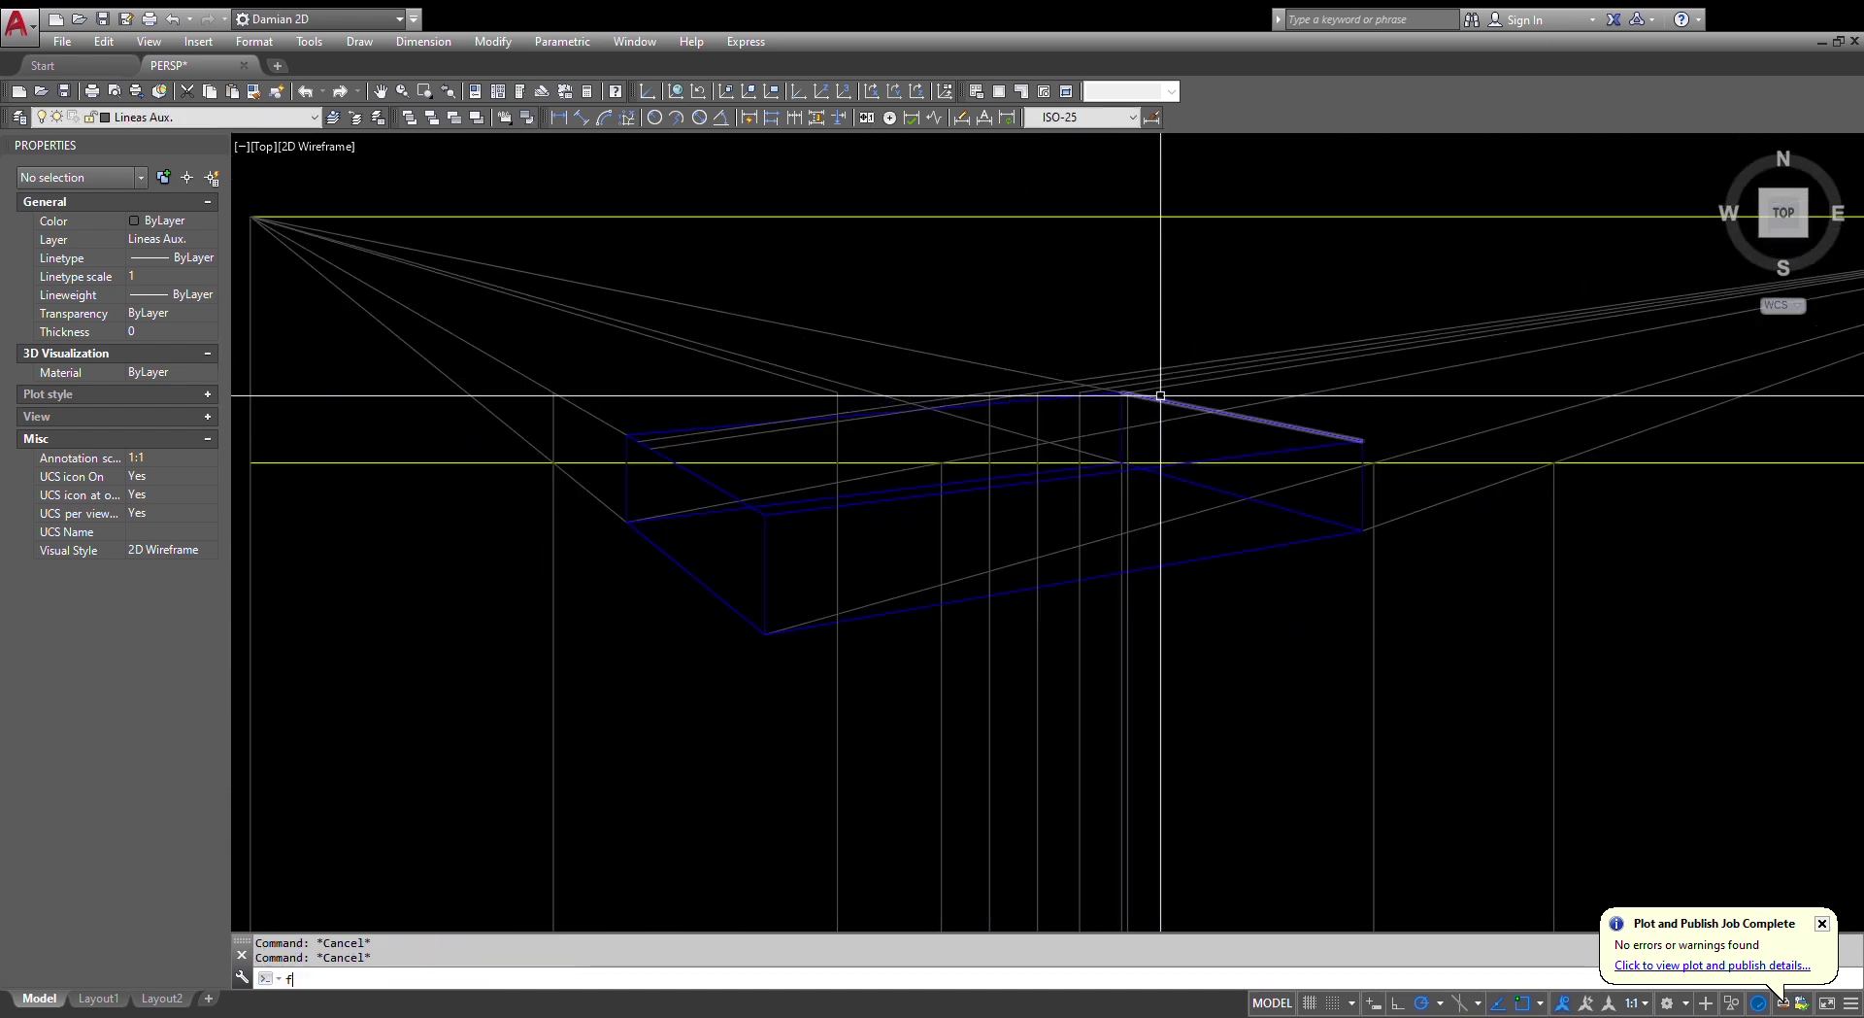
# - Fillet the new left vanishing ray with each of the two new right vanishing rays at radius 0 so they meet
pyautogui.write('f')
pyautogui.press('Return')
pyautogui.scroll(4, 1163, 379)
pyautogui.click(1162, 369)
pyautogui.moveTo(245, 428); pyautogui.dragTo(595, 459, button='middle')
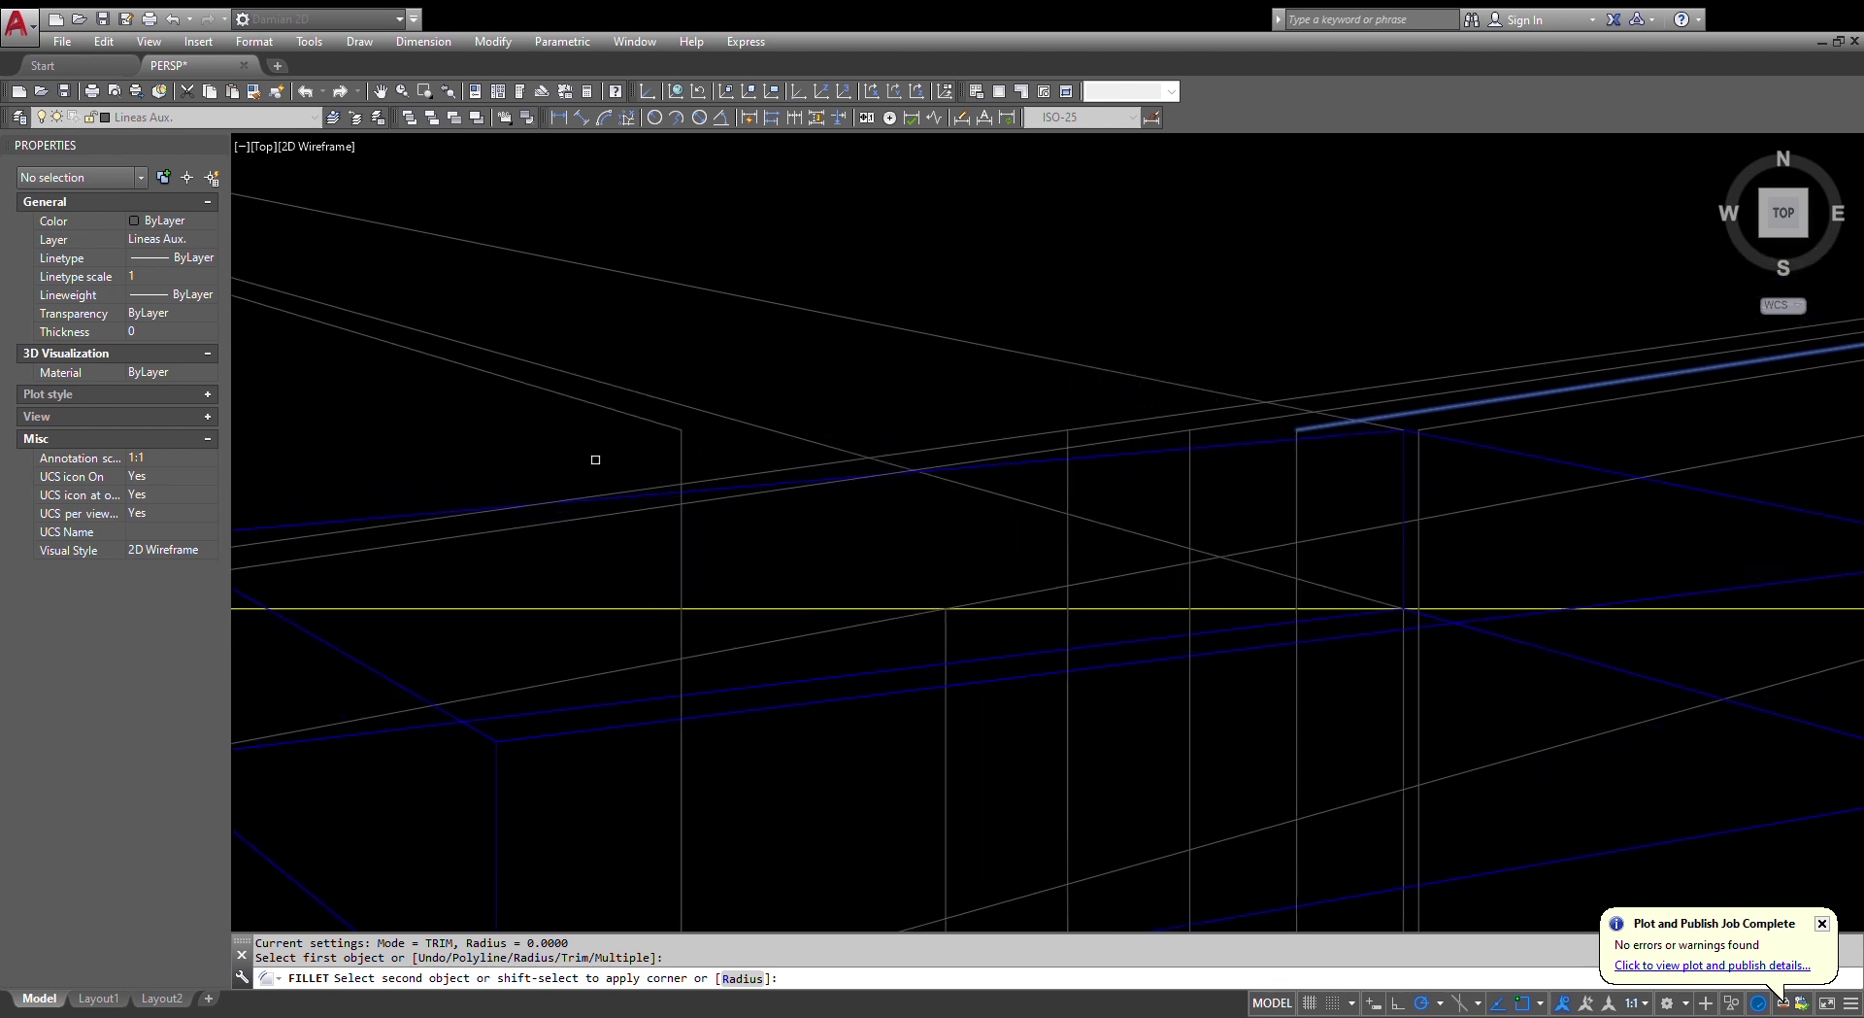
pyautogui.click(648, 421)
pyautogui.press('Return')
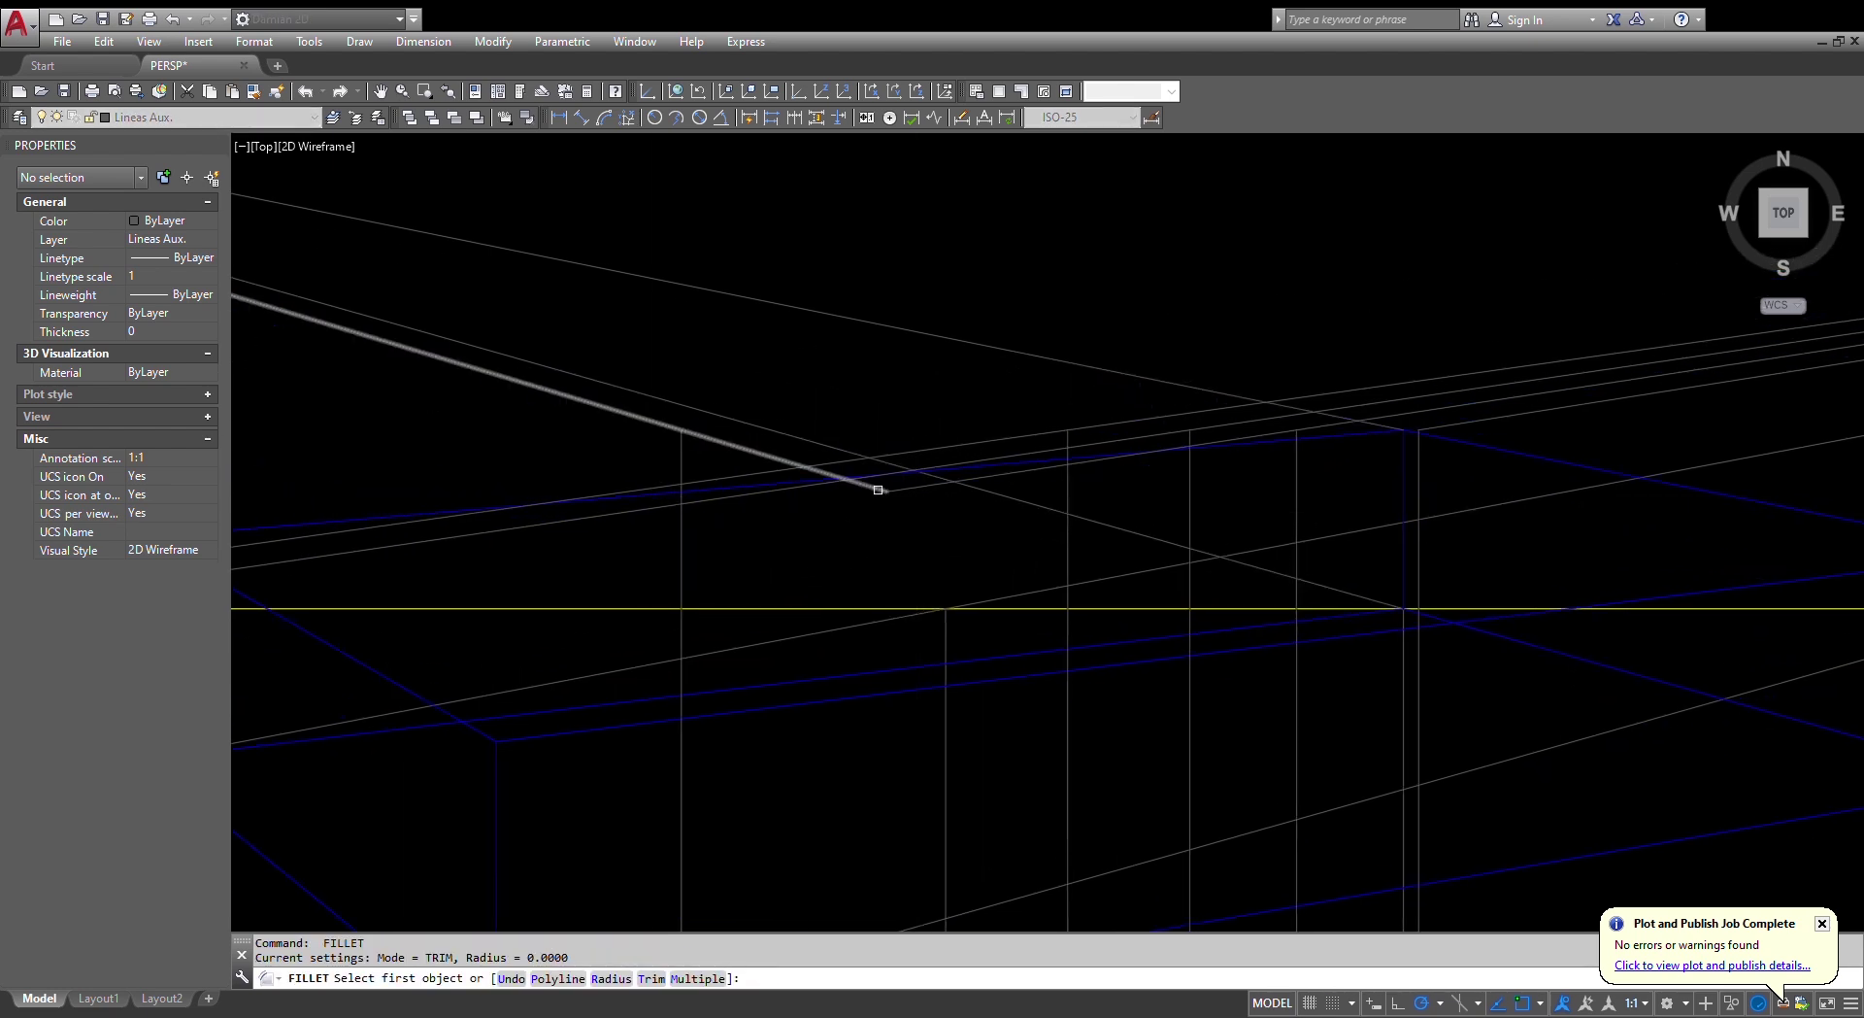
pyautogui.click(877, 489)
pyautogui.click(1516, 412)
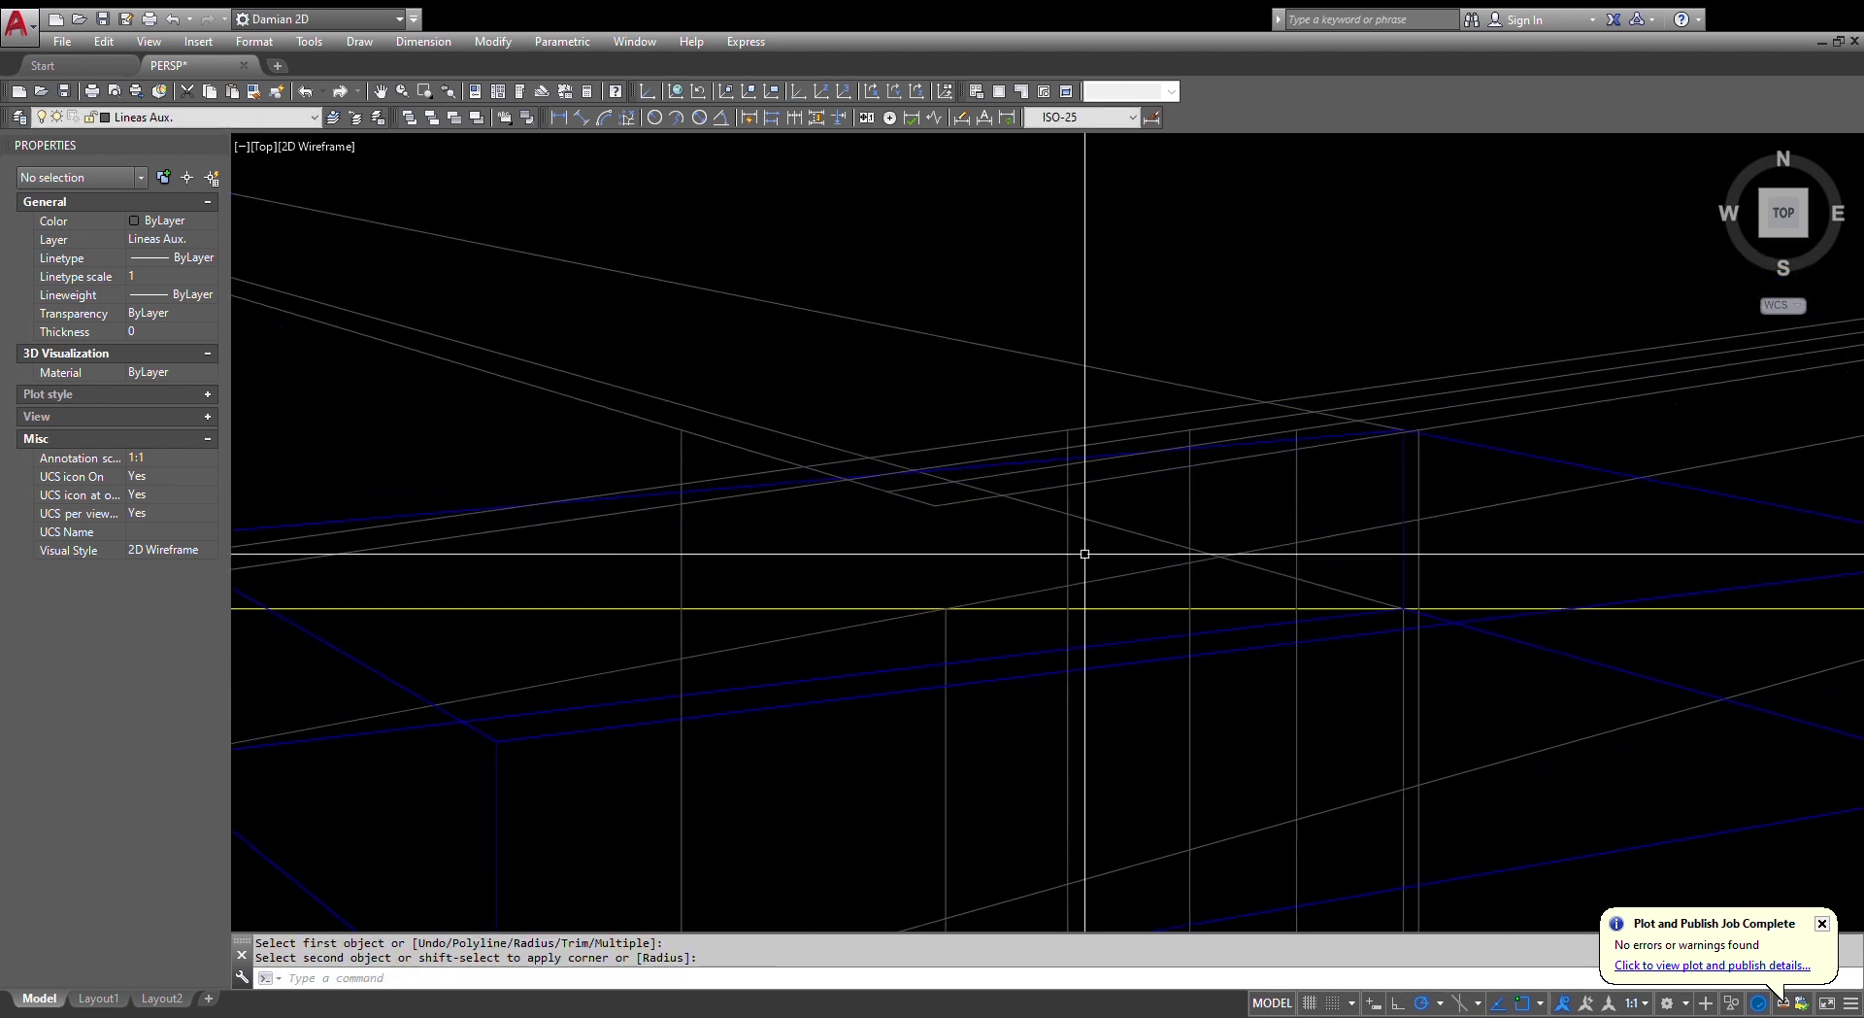
pyautogui.moveTo(916, 551)
pyautogui.mouseDown(button='middle')
pyautogui.moveTo(1020, 554)
pyautogui.moveTo(1105, 526)
pyautogui.mouseUp(button='middle')
pyautogui.scroll(-2, 1111, 516)
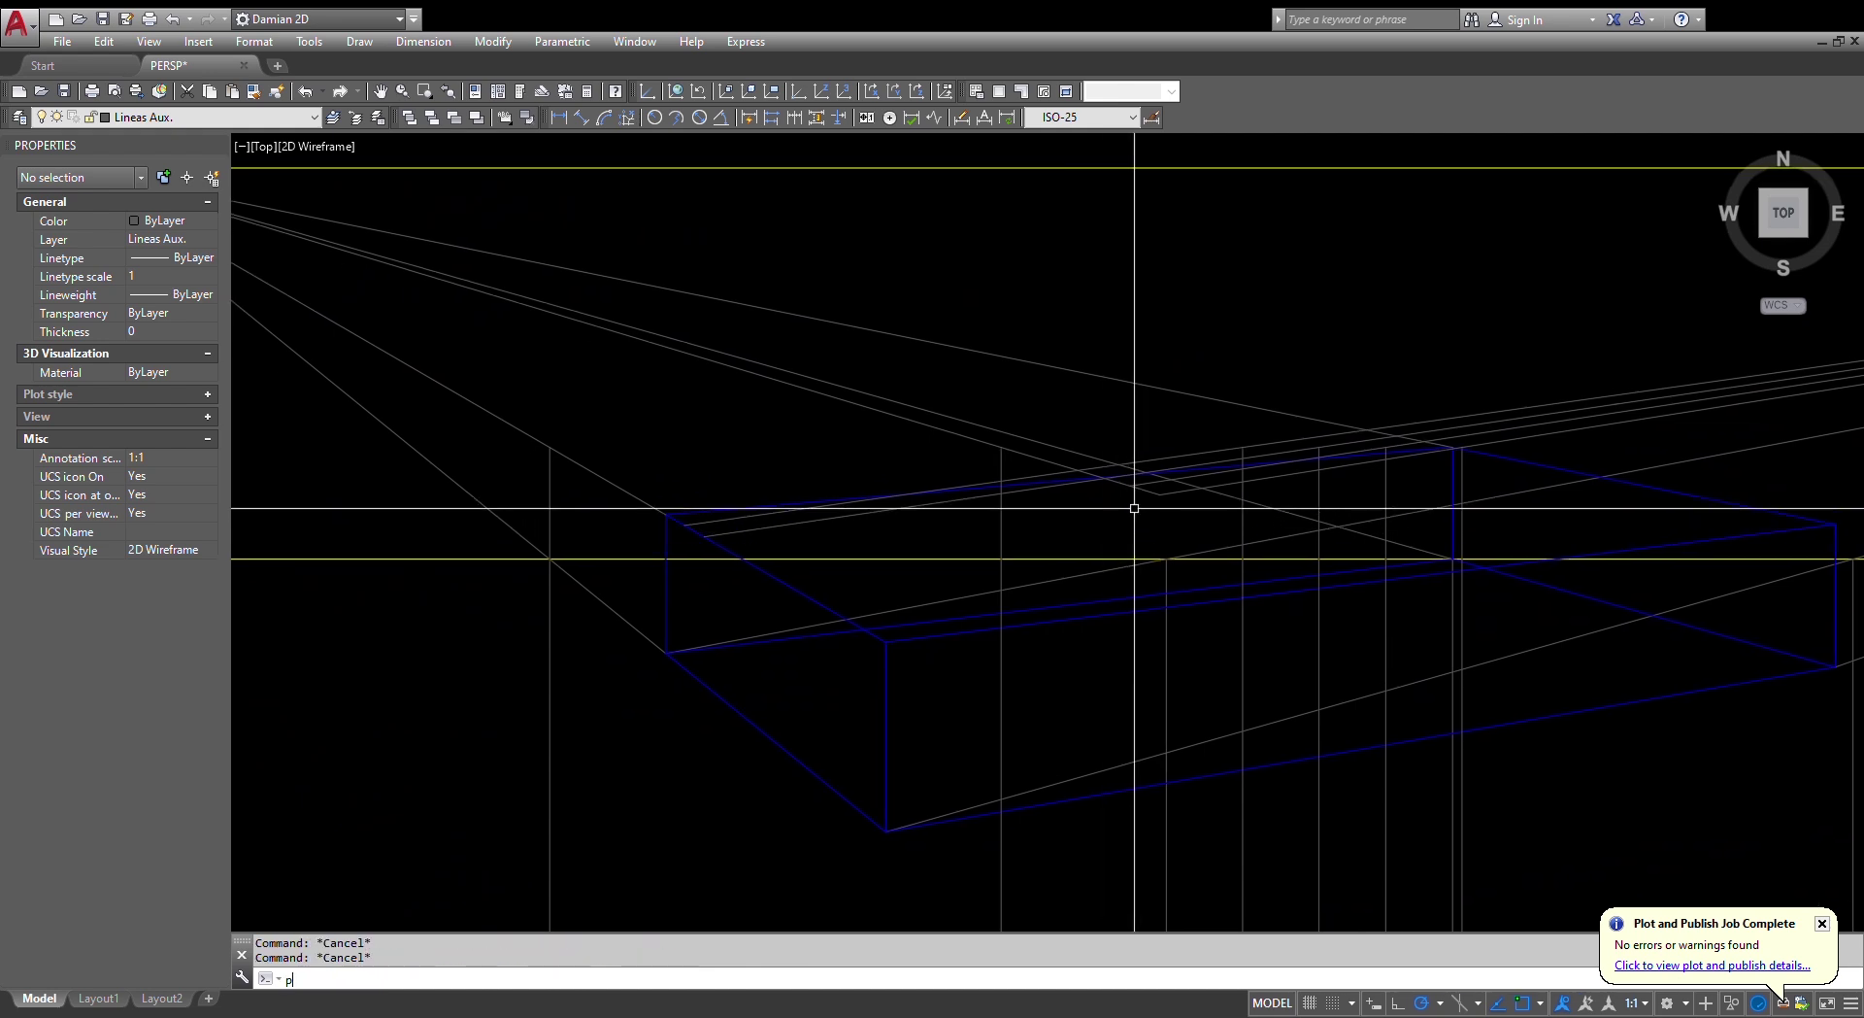
# - Outline the projected dashed rectangle on the box's top face with four lines joining the ray intersections and the left top edge points
pyautogui.write('l')
pyautogui.press('Return')
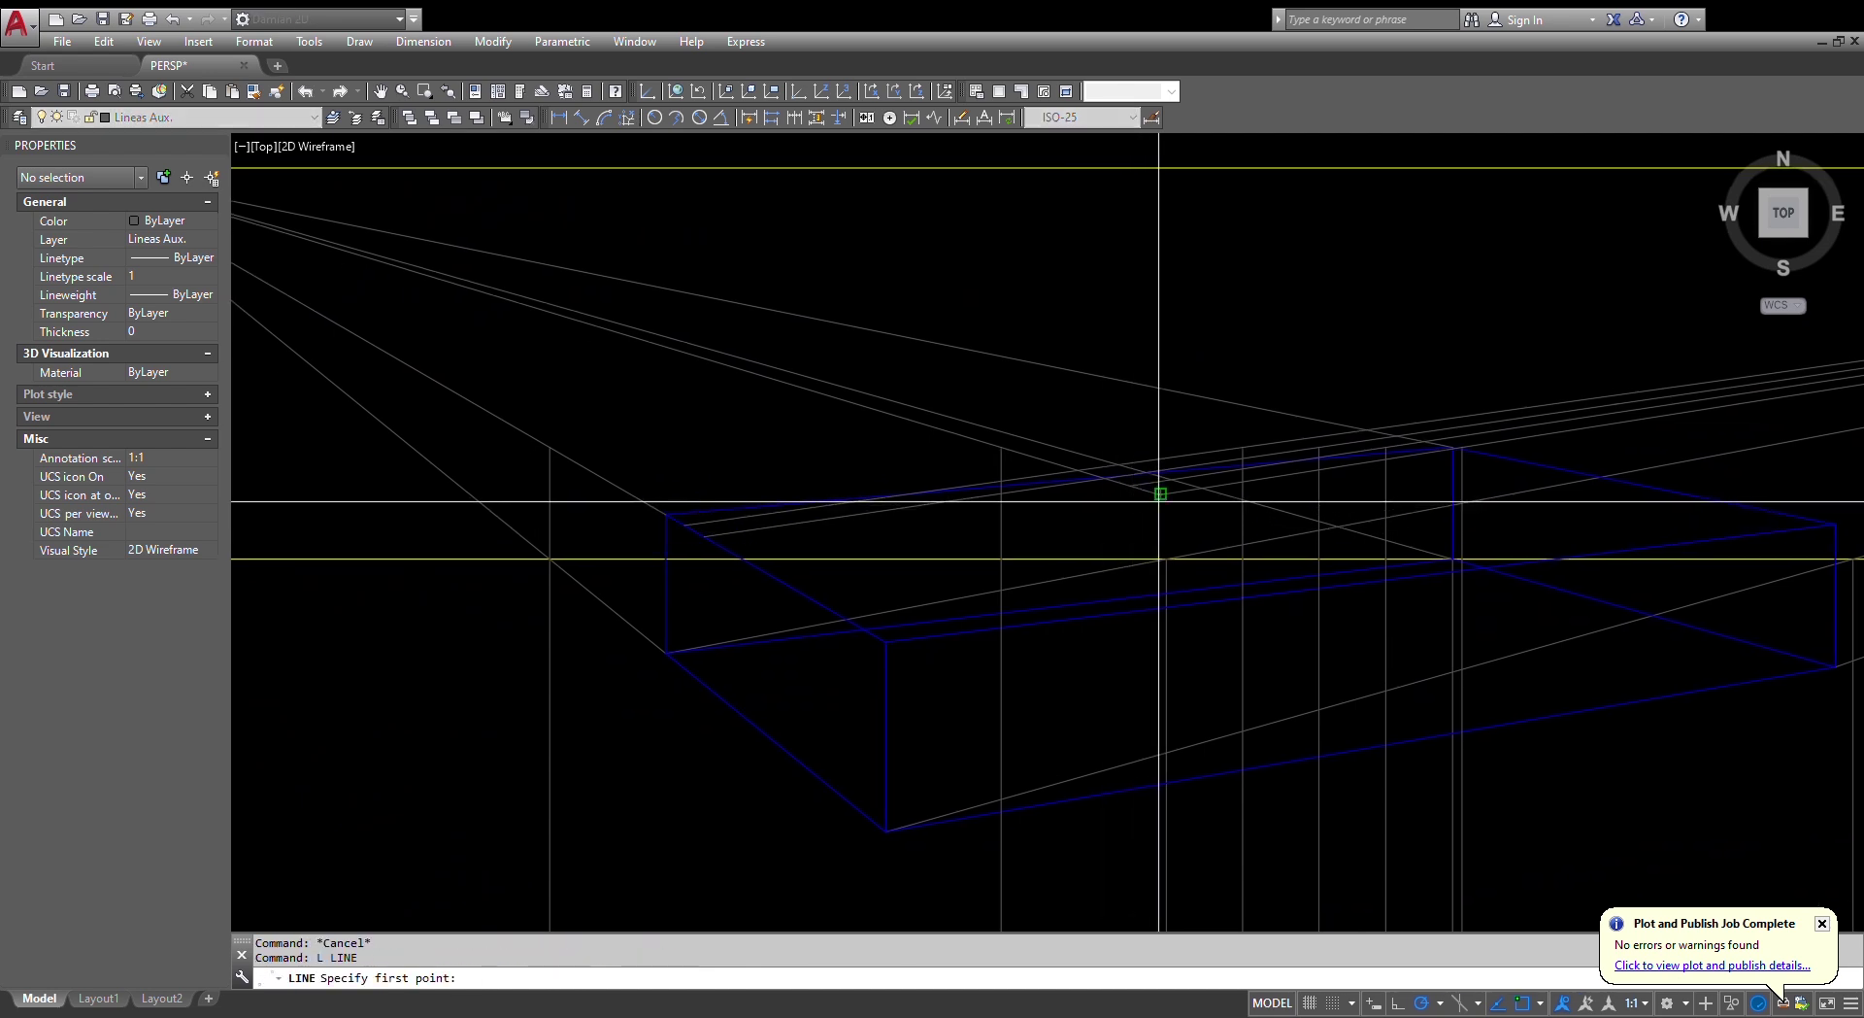
pyautogui.click(1161, 493)
pyautogui.click(704, 536)
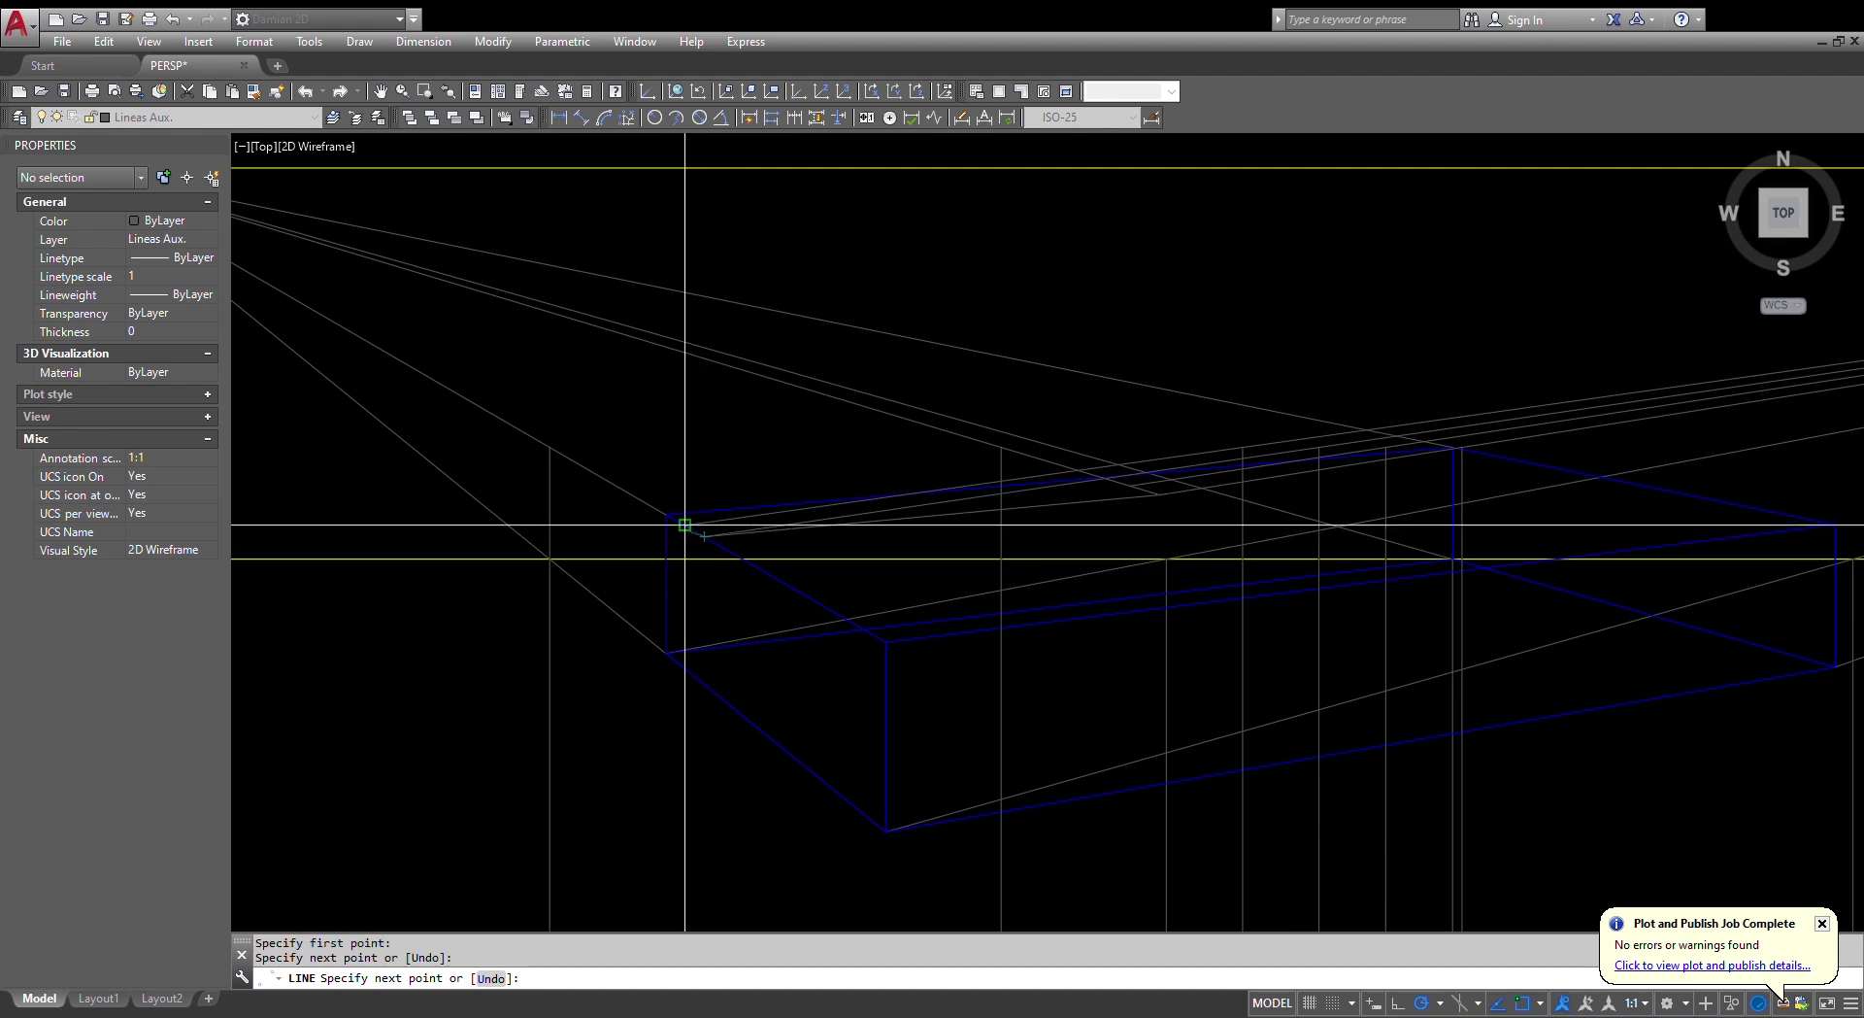
pyautogui.click(706, 533)
pyautogui.scroll(4, 1122, 507)
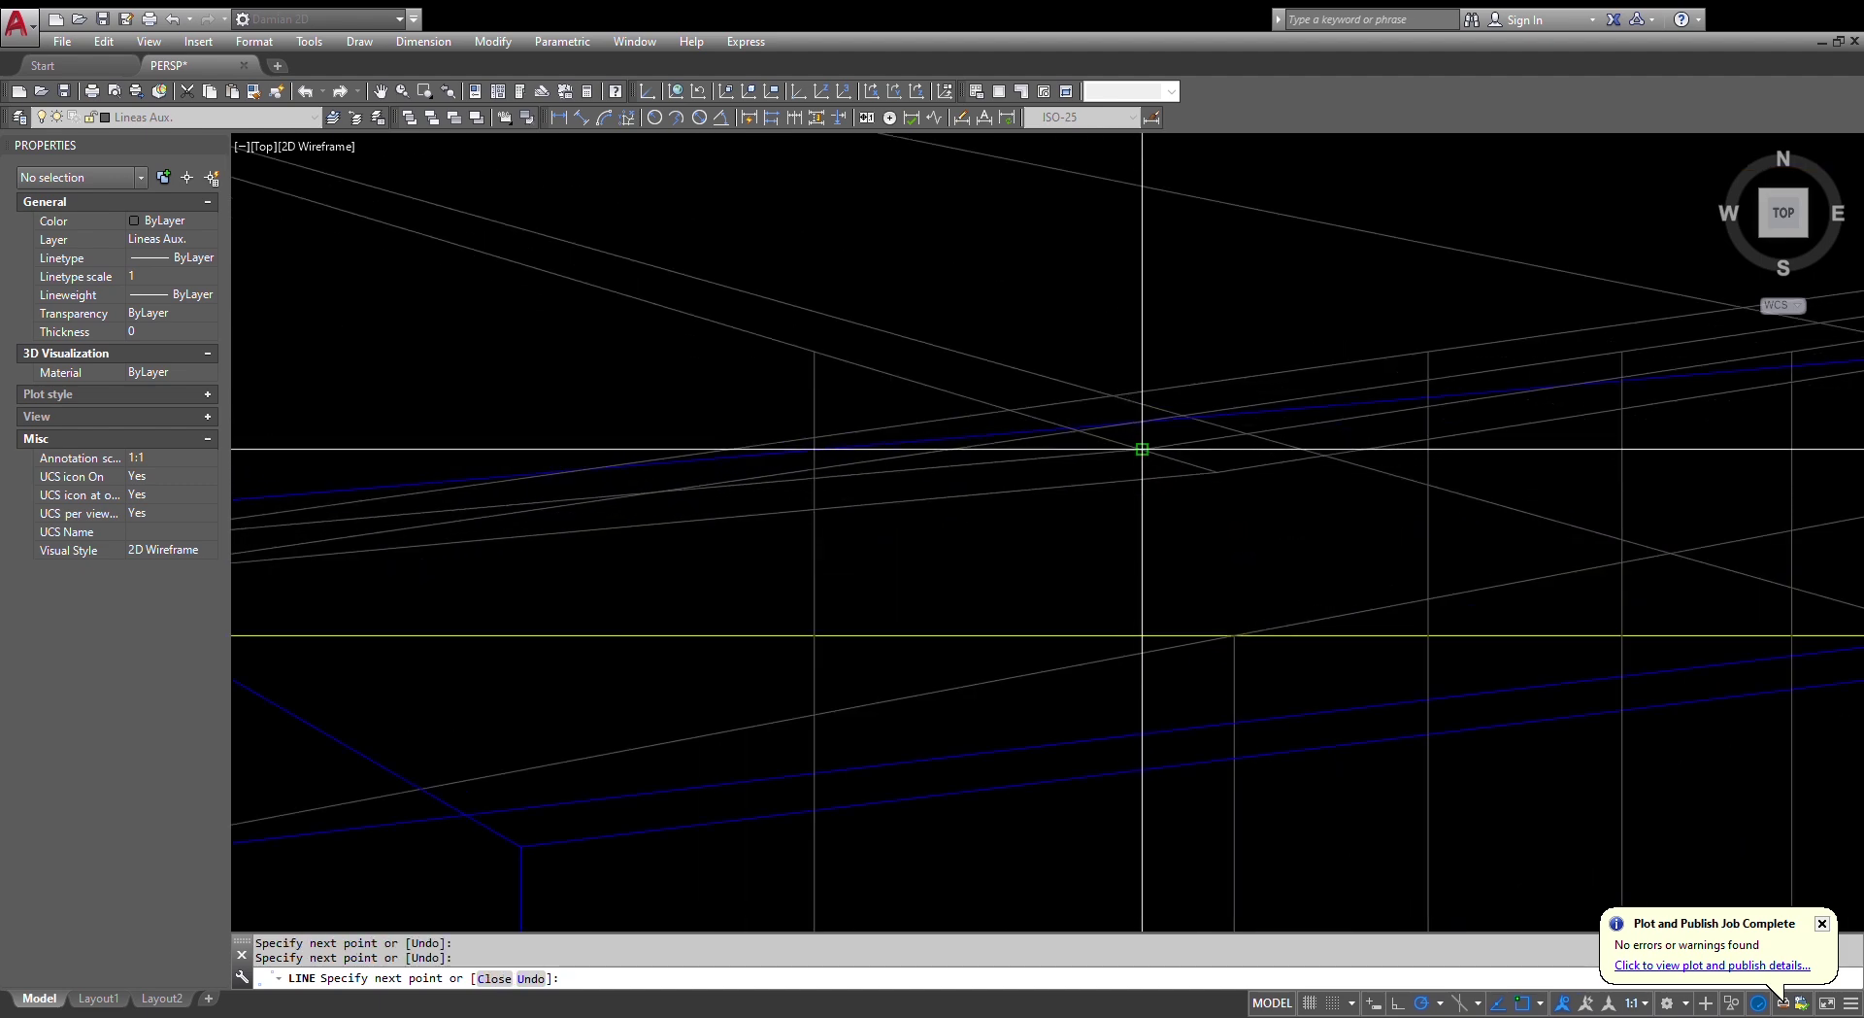
pyautogui.click(1142, 449)
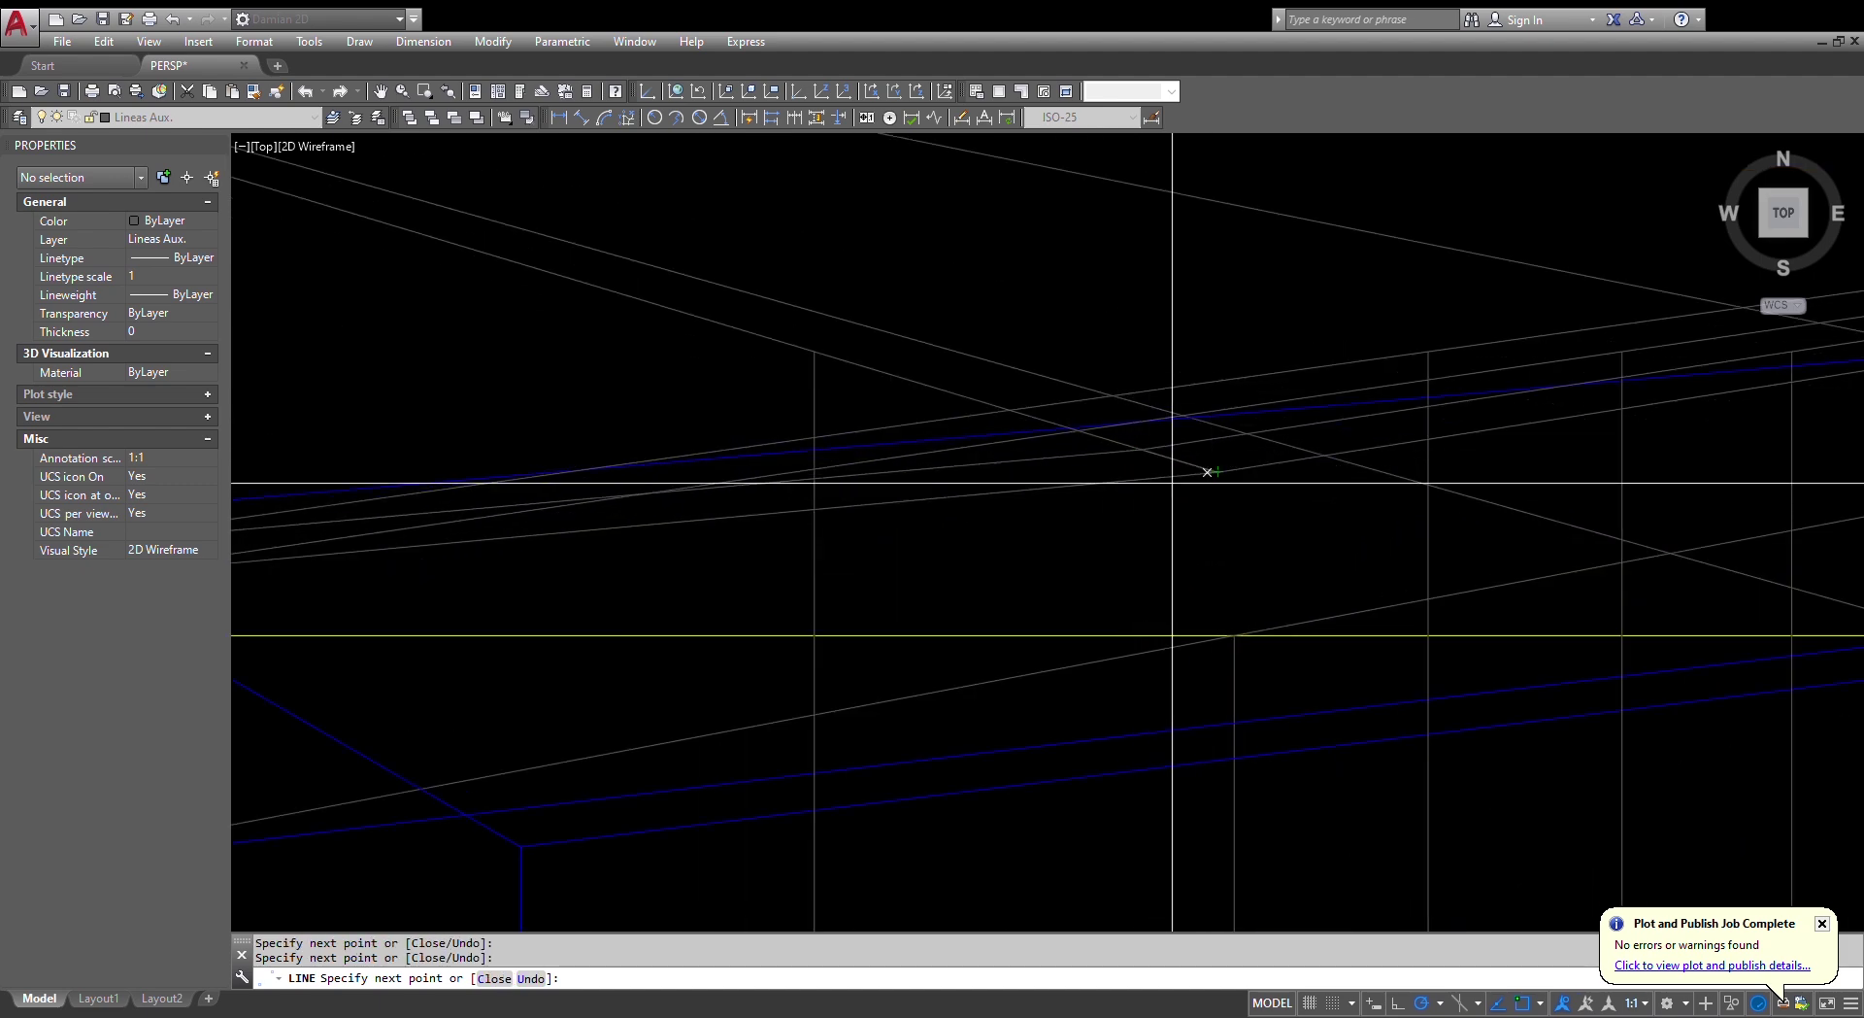
pyautogui.press('Escape')
# - Select the four outline edges of the projected rectangle and assign them to layer 03
pyautogui.click(1063, 532)
pyautogui.click(1044, 458)
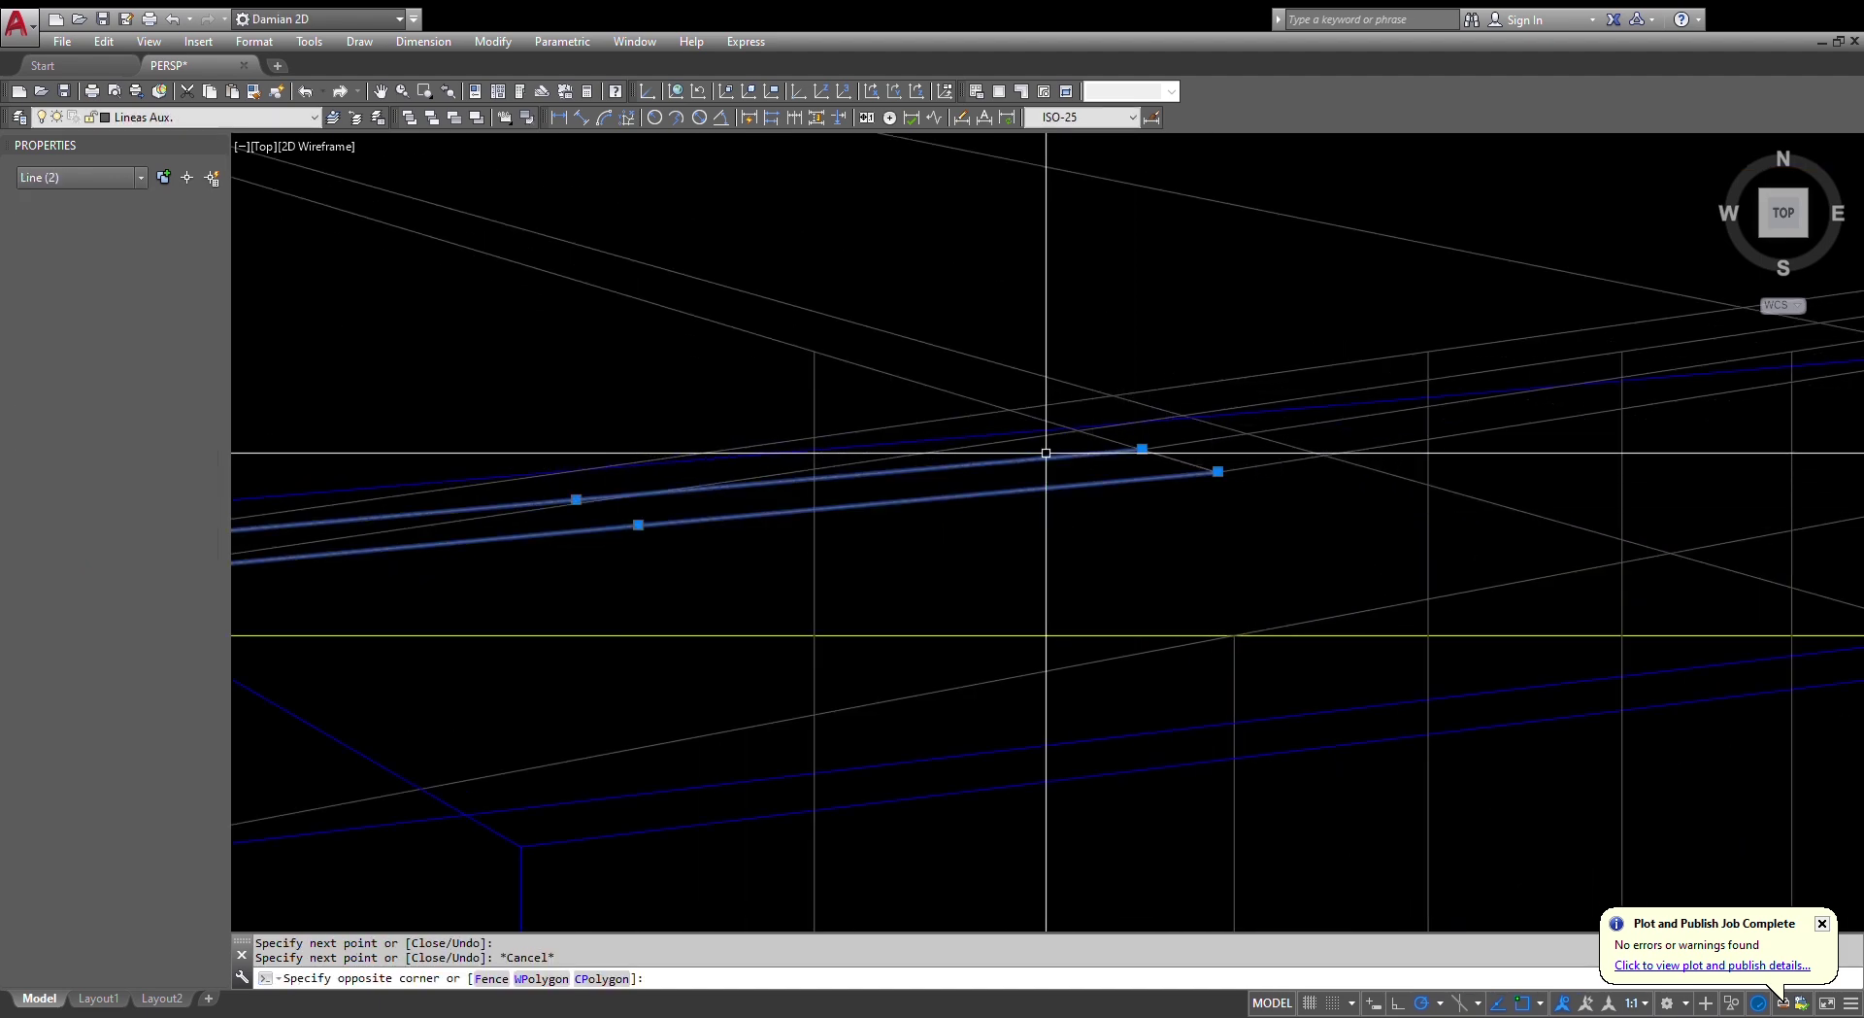
pyautogui.click(1184, 457)
pyautogui.scroll(-2, 1053, 504)
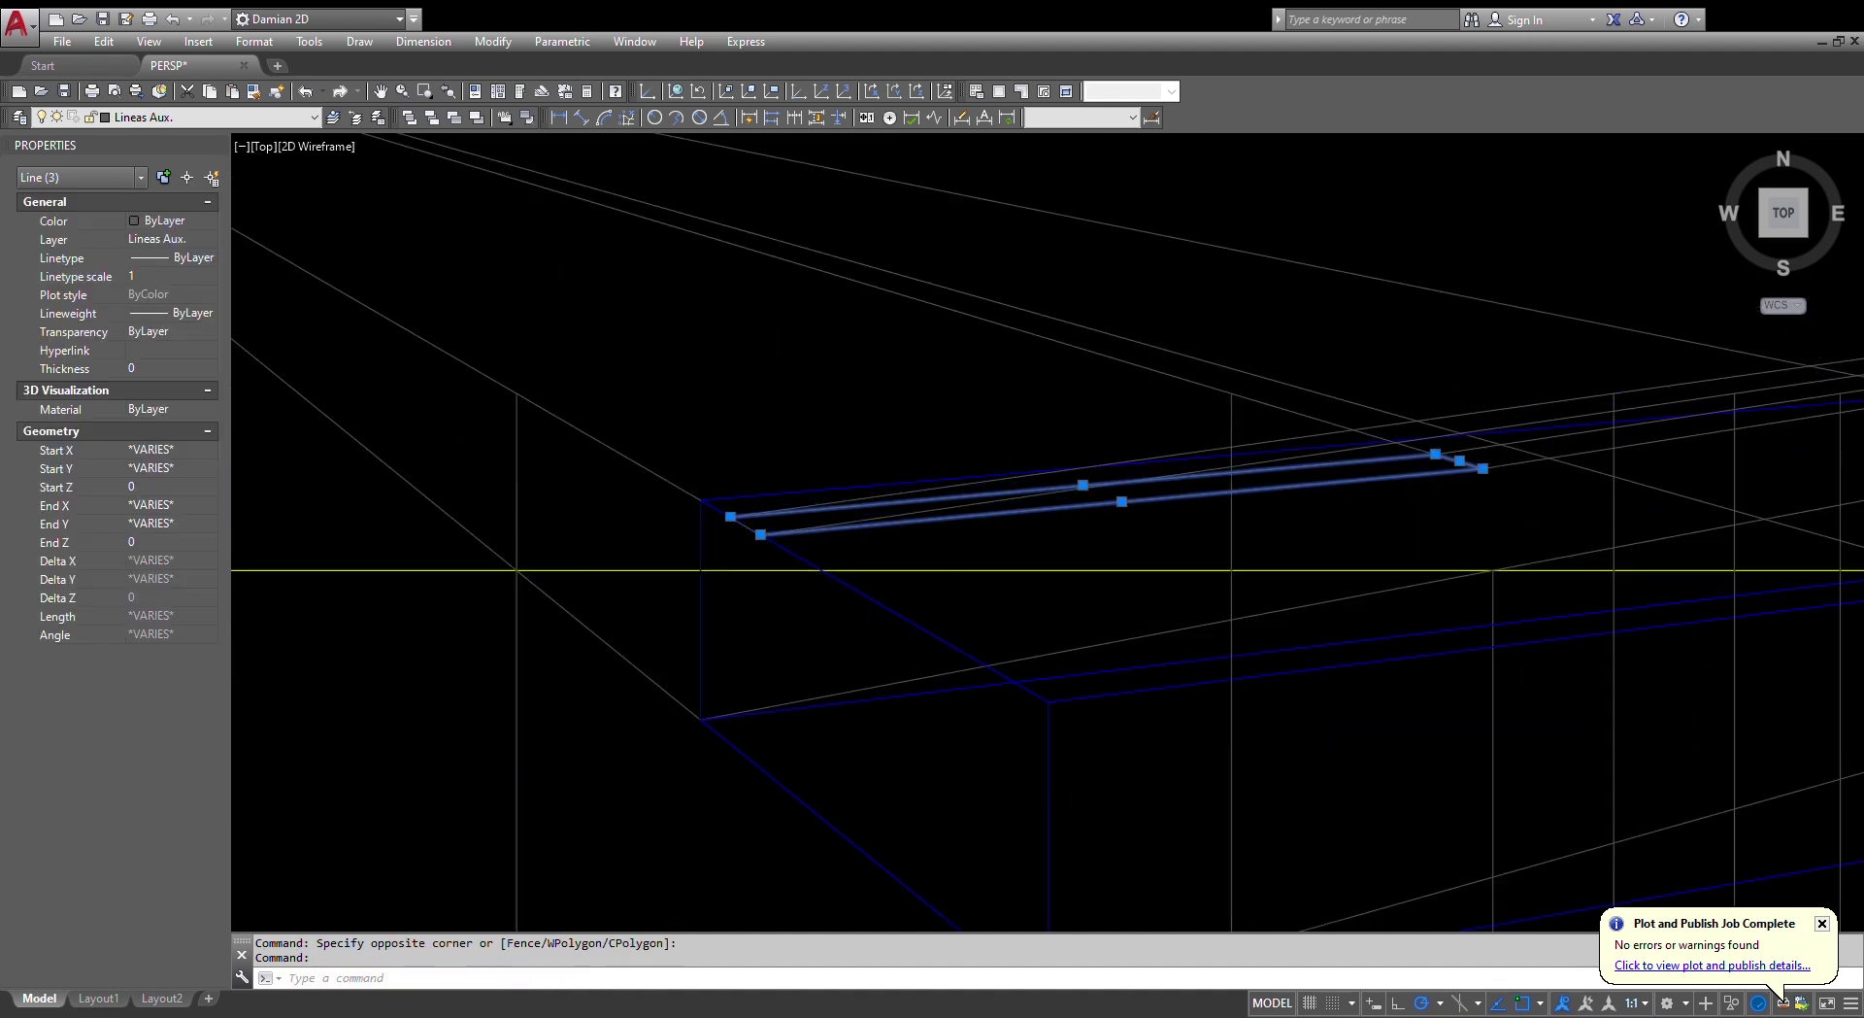
pyautogui.scroll(2, 745, 486)
pyautogui.click(746, 550)
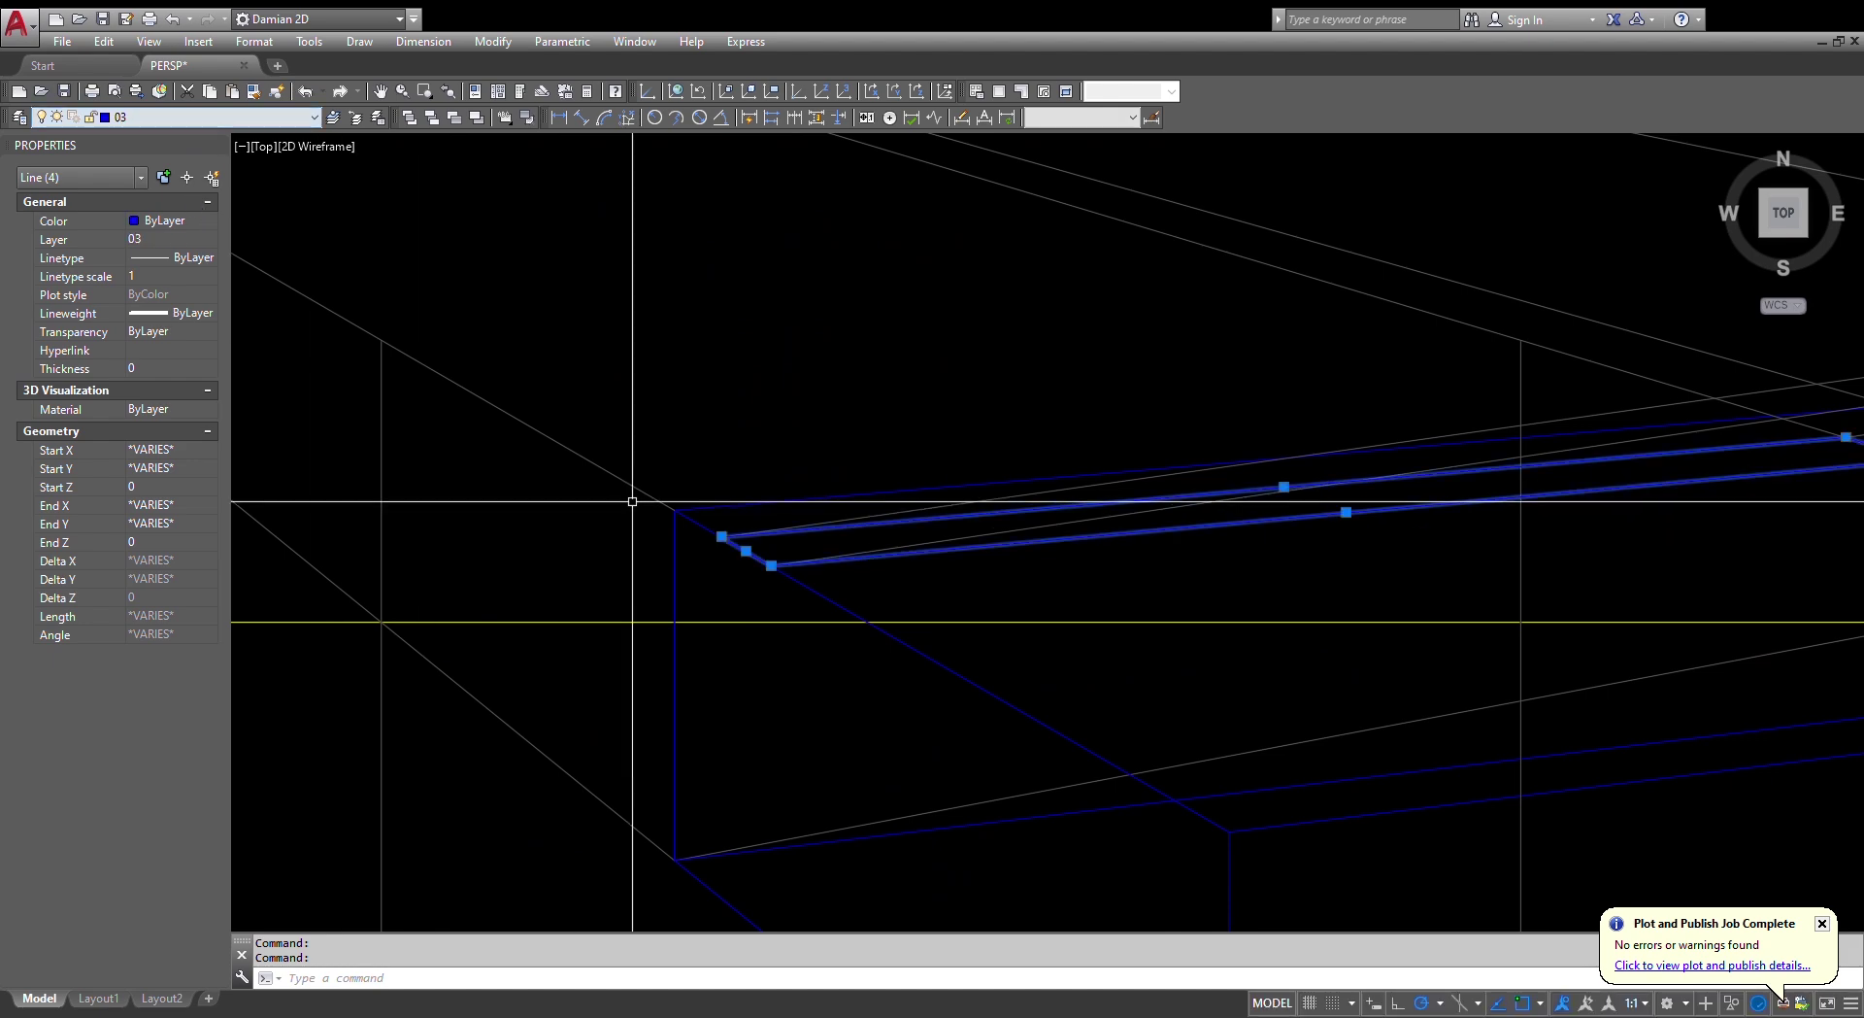
pyautogui.scroll(-2, 791, 573)
pyautogui.press('Escape')
# - Stretch the top end of the leftmost 10-unit height line upward by 40 units
pyautogui.scroll(2, 961, 521)
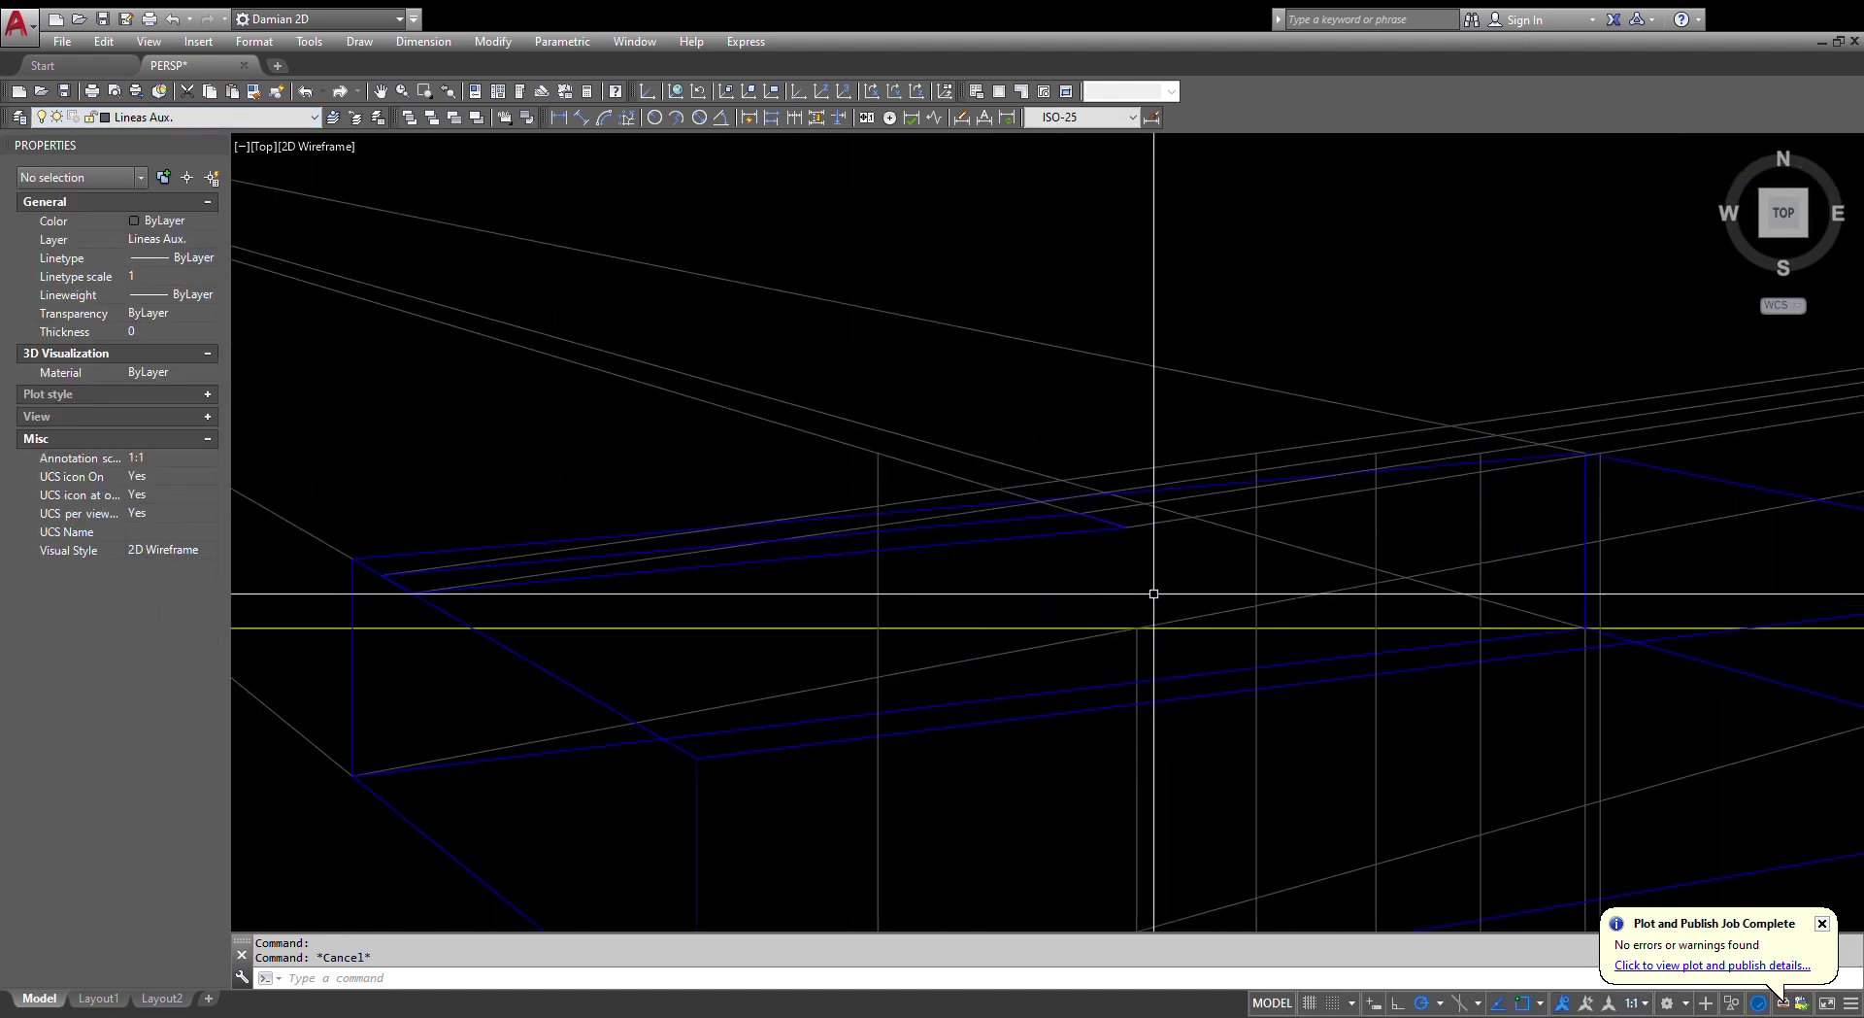
pyautogui.moveTo(1153, 594); pyautogui.dragTo(982, 602, button='middle')
pyautogui.scroll(-3, 1007, 578)
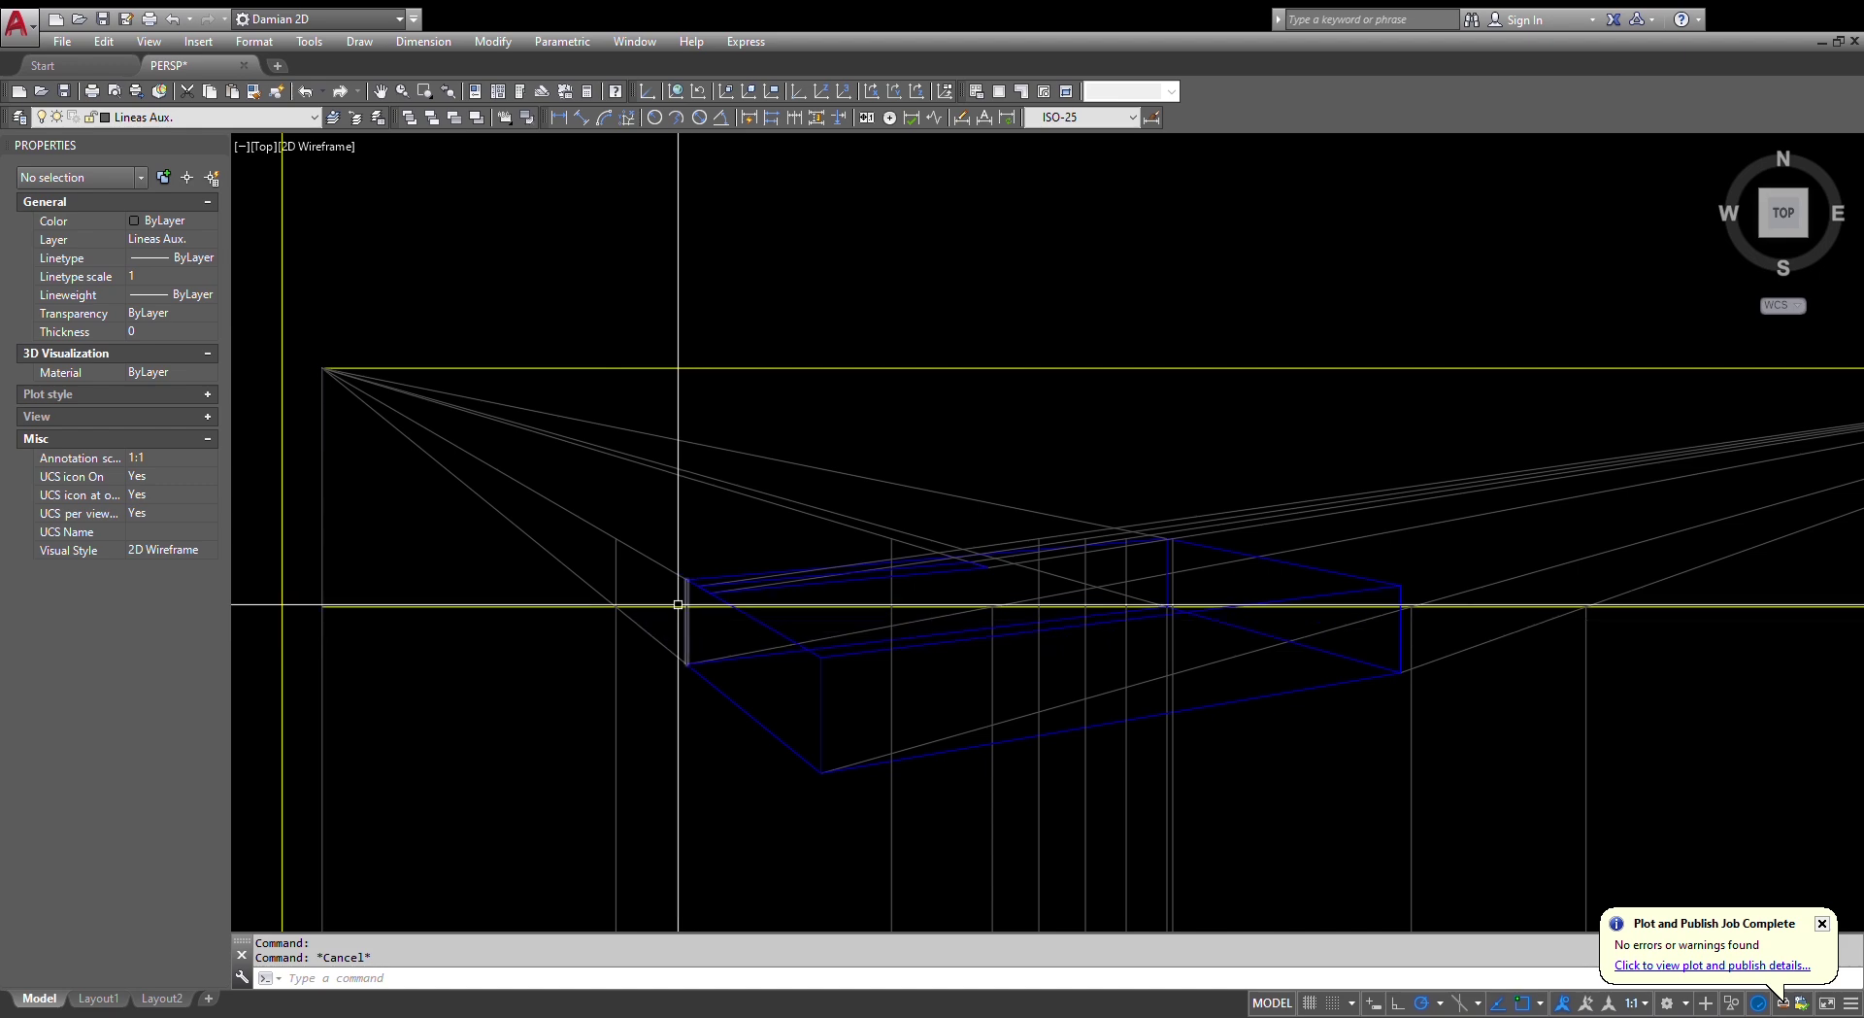
pyautogui.click(620, 571)
pyautogui.scroll(2, 615, 534)
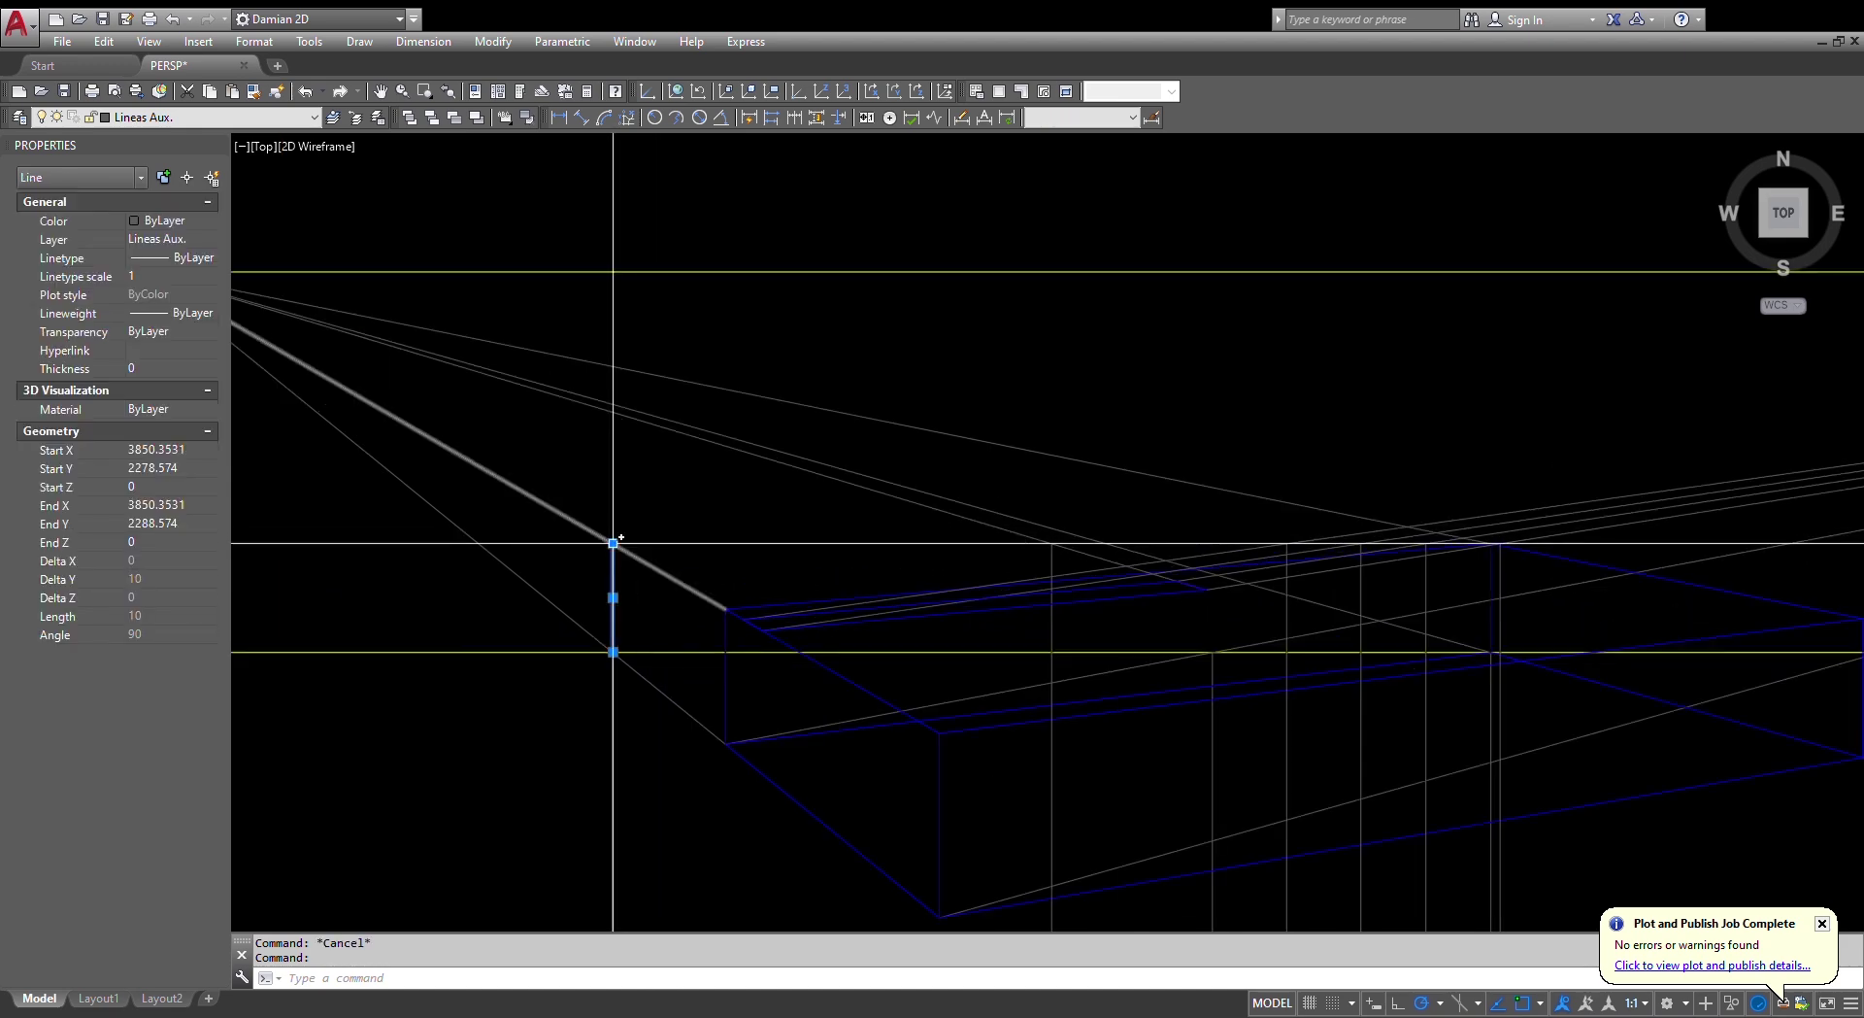
pyautogui.click(613, 543)
pyautogui.scroll(-8, 616, 490)
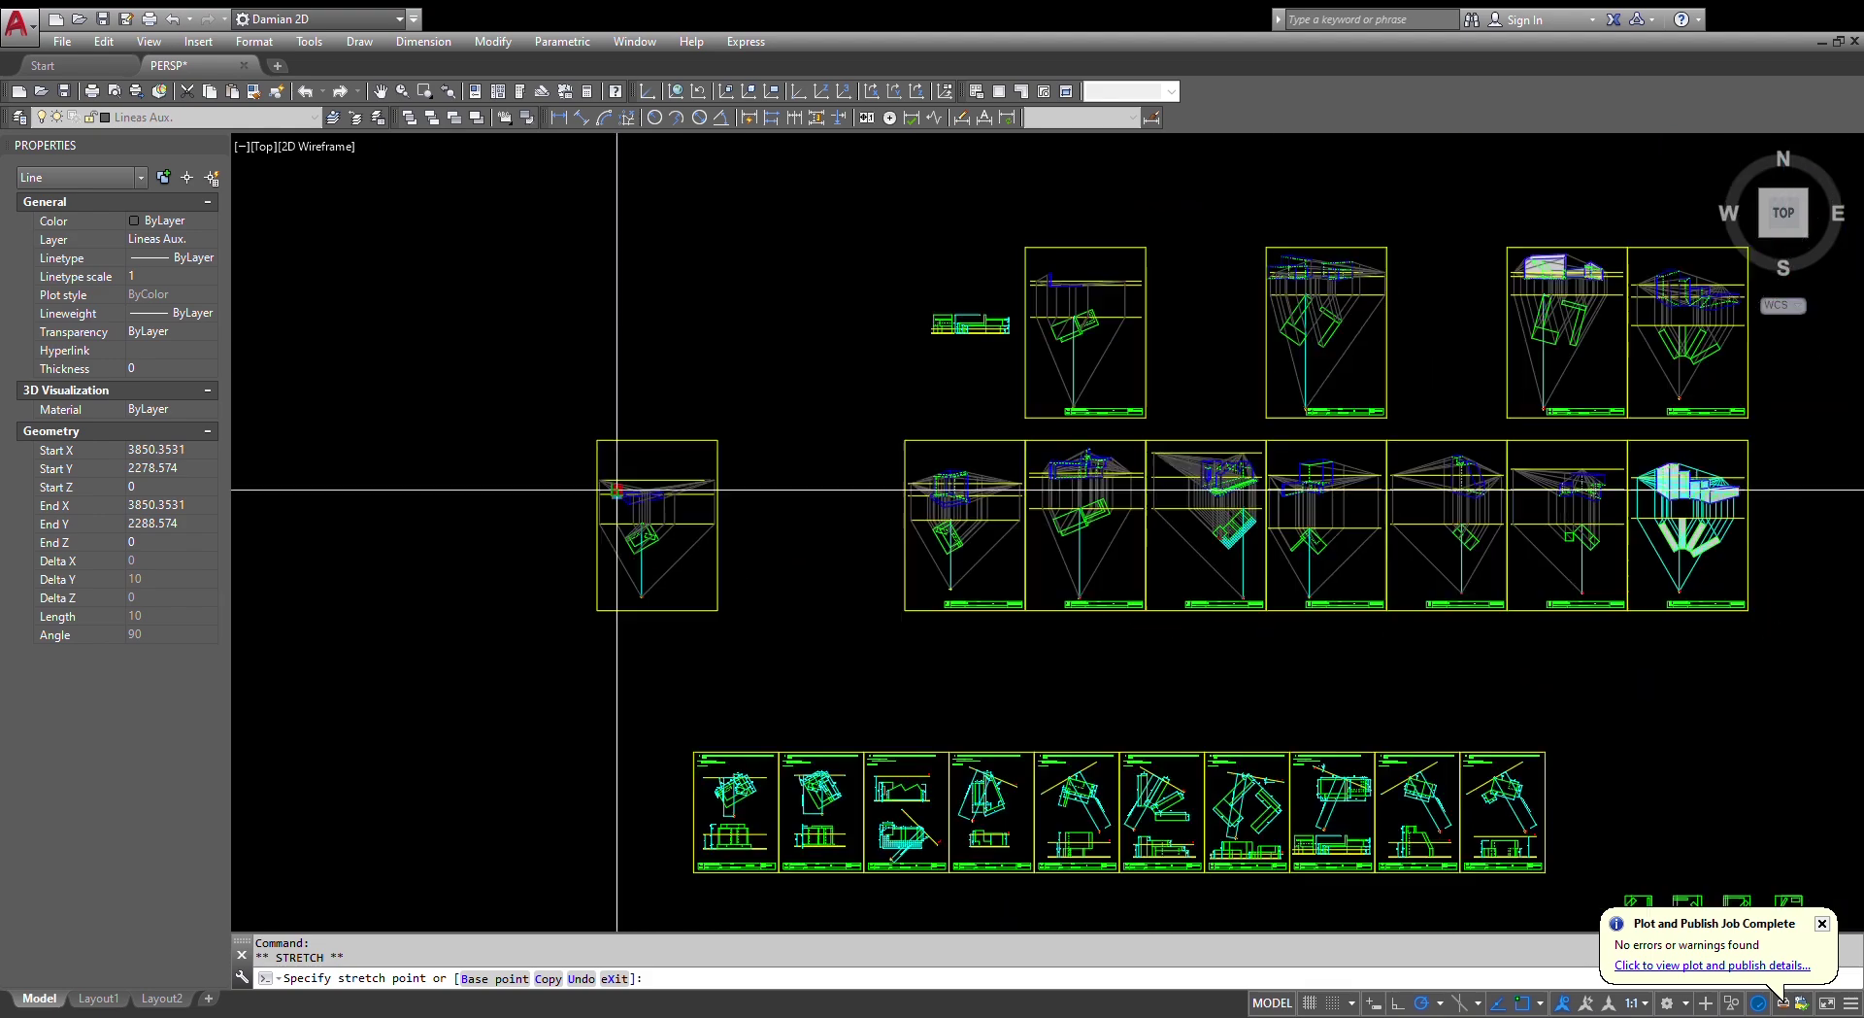
pyautogui.scroll(9, 726, 840)
pyautogui.scroll(-3, 726, 840)
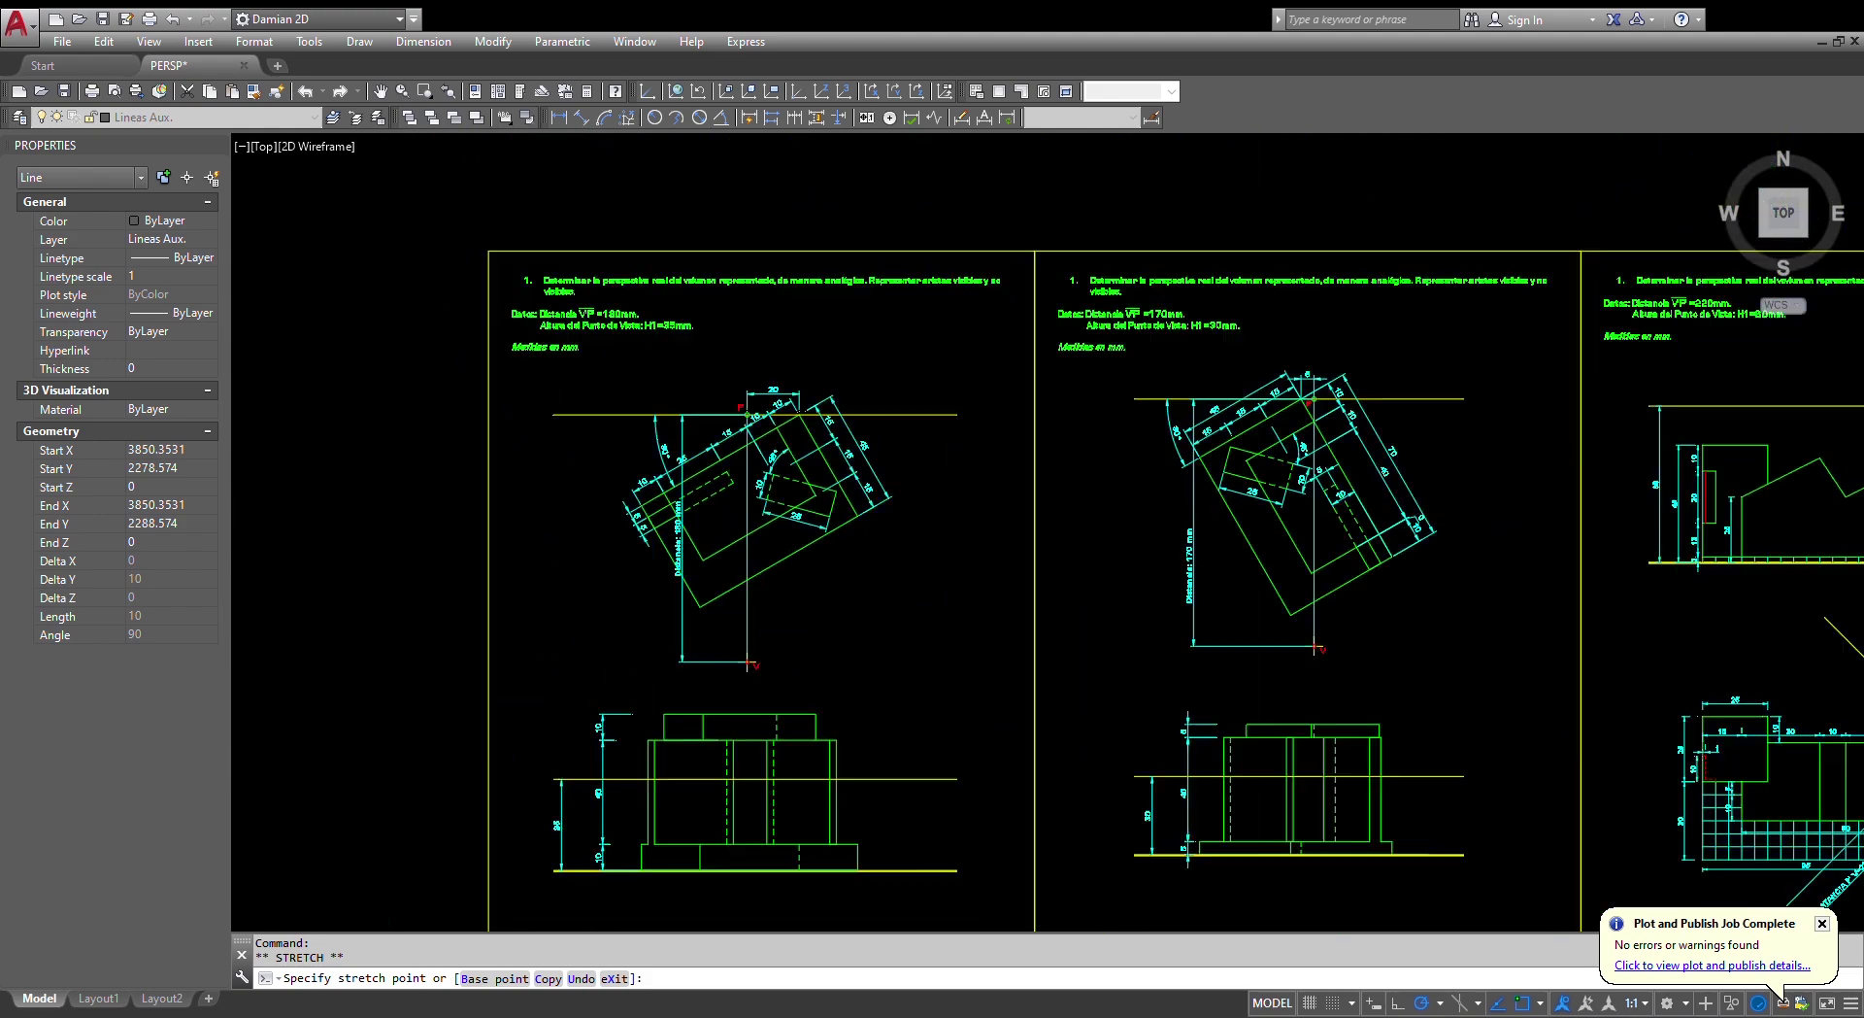
pyautogui.scroll(-4, 646, 624)
pyautogui.scroll(10, 695, 678)
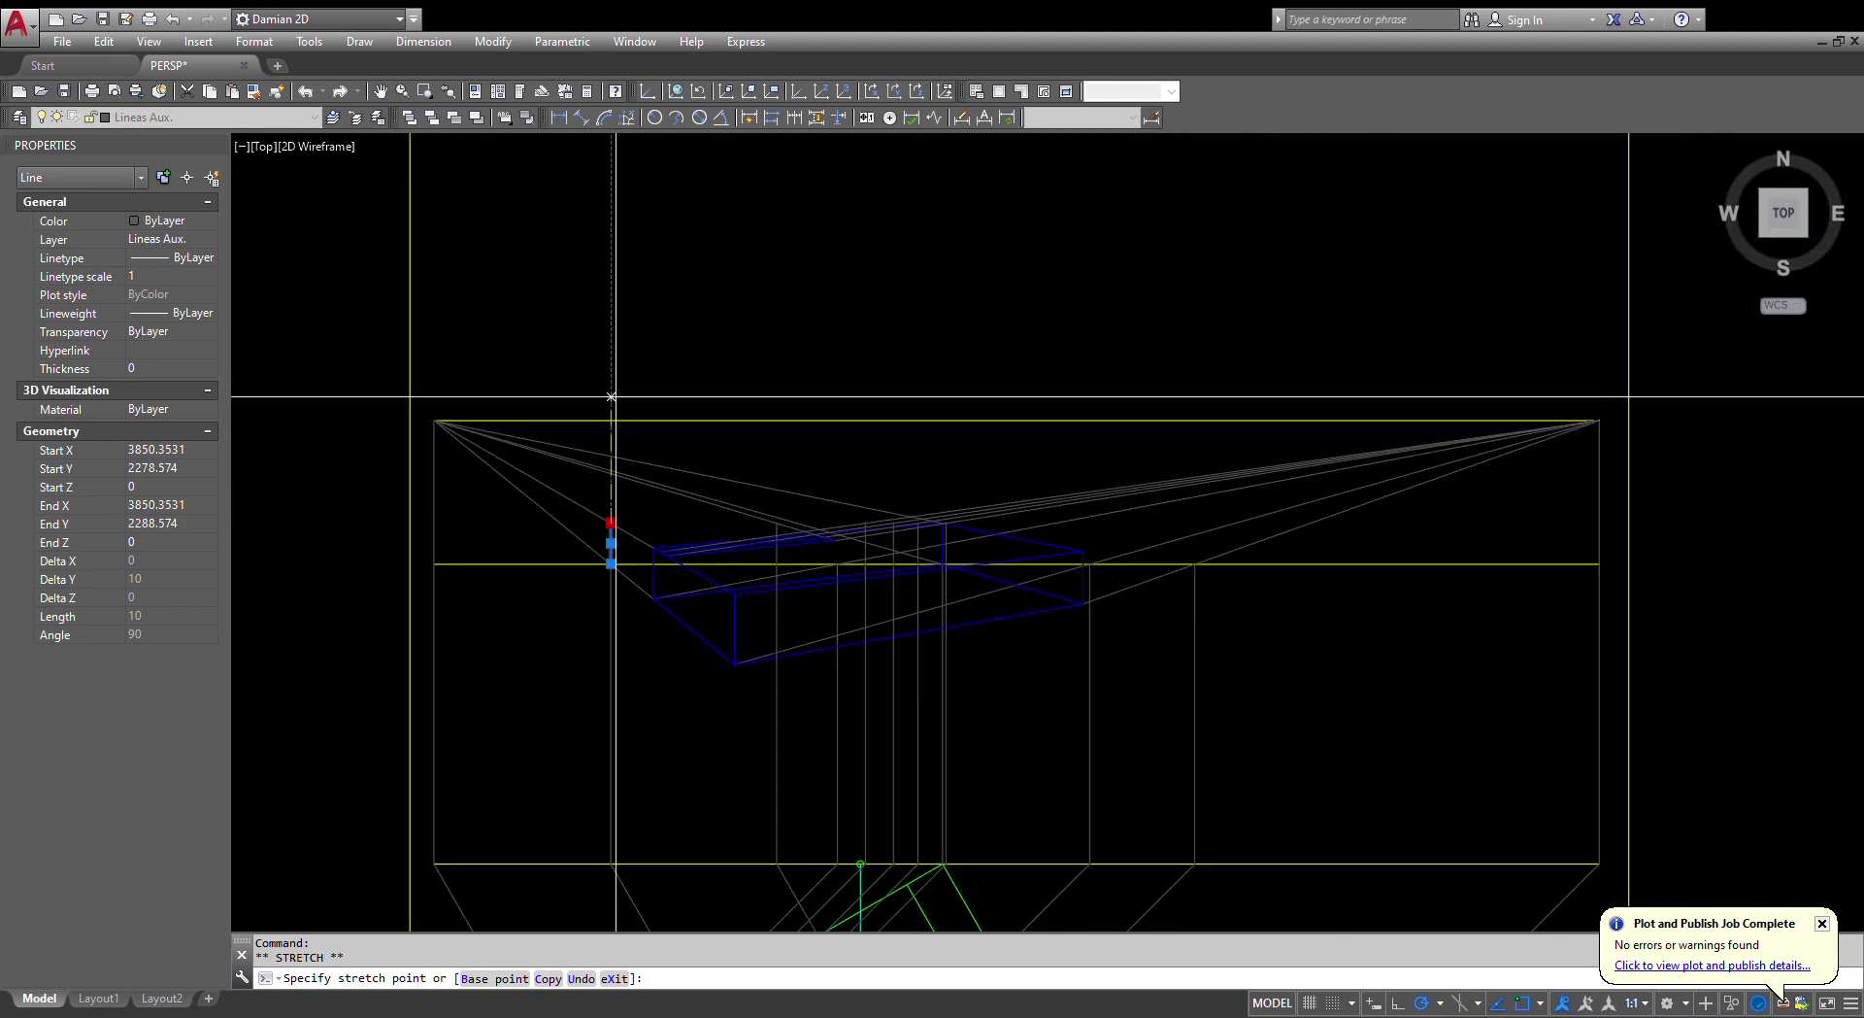
pyautogui.write('0')
pyautogui.press('Return')
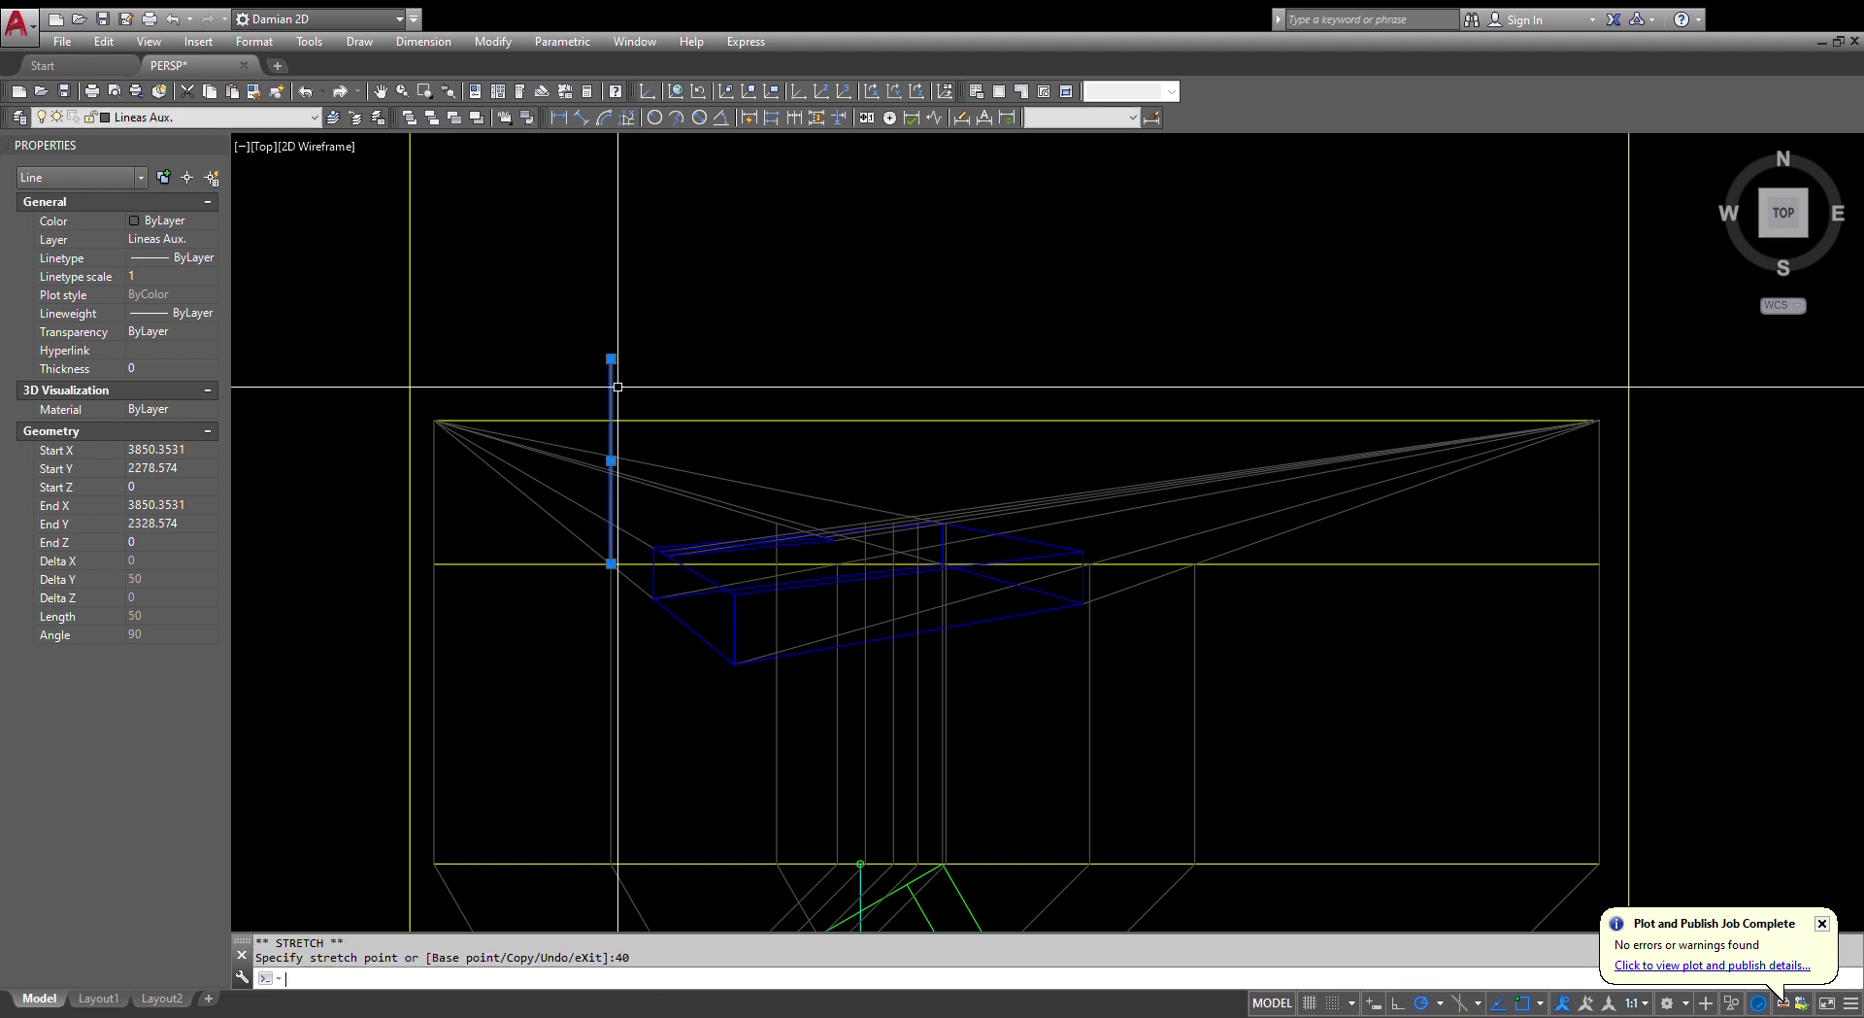
pyautogui.press('Escape')
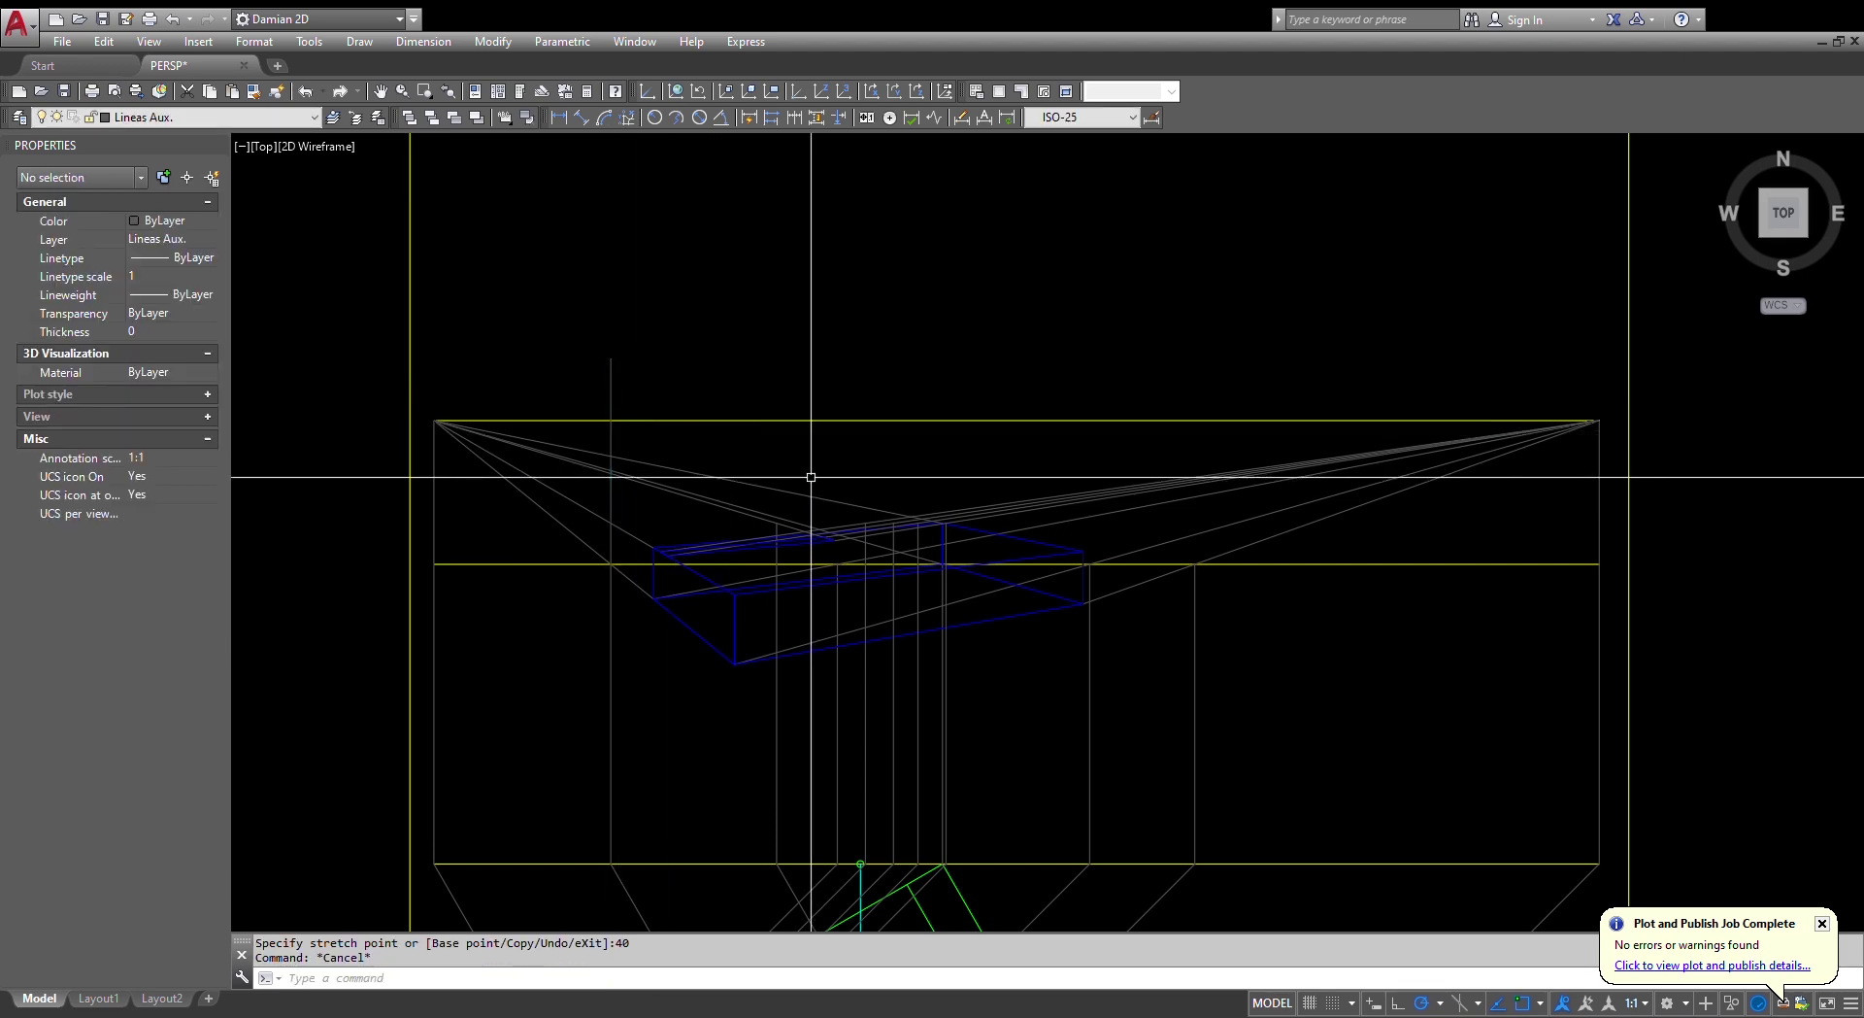
# - Stretch the top end of the next height line, above the box's back top edge, upward by 40 units
pyautogui.scroll(3, 777, 582)
pyautogui.scroll(-3, 782, 563)
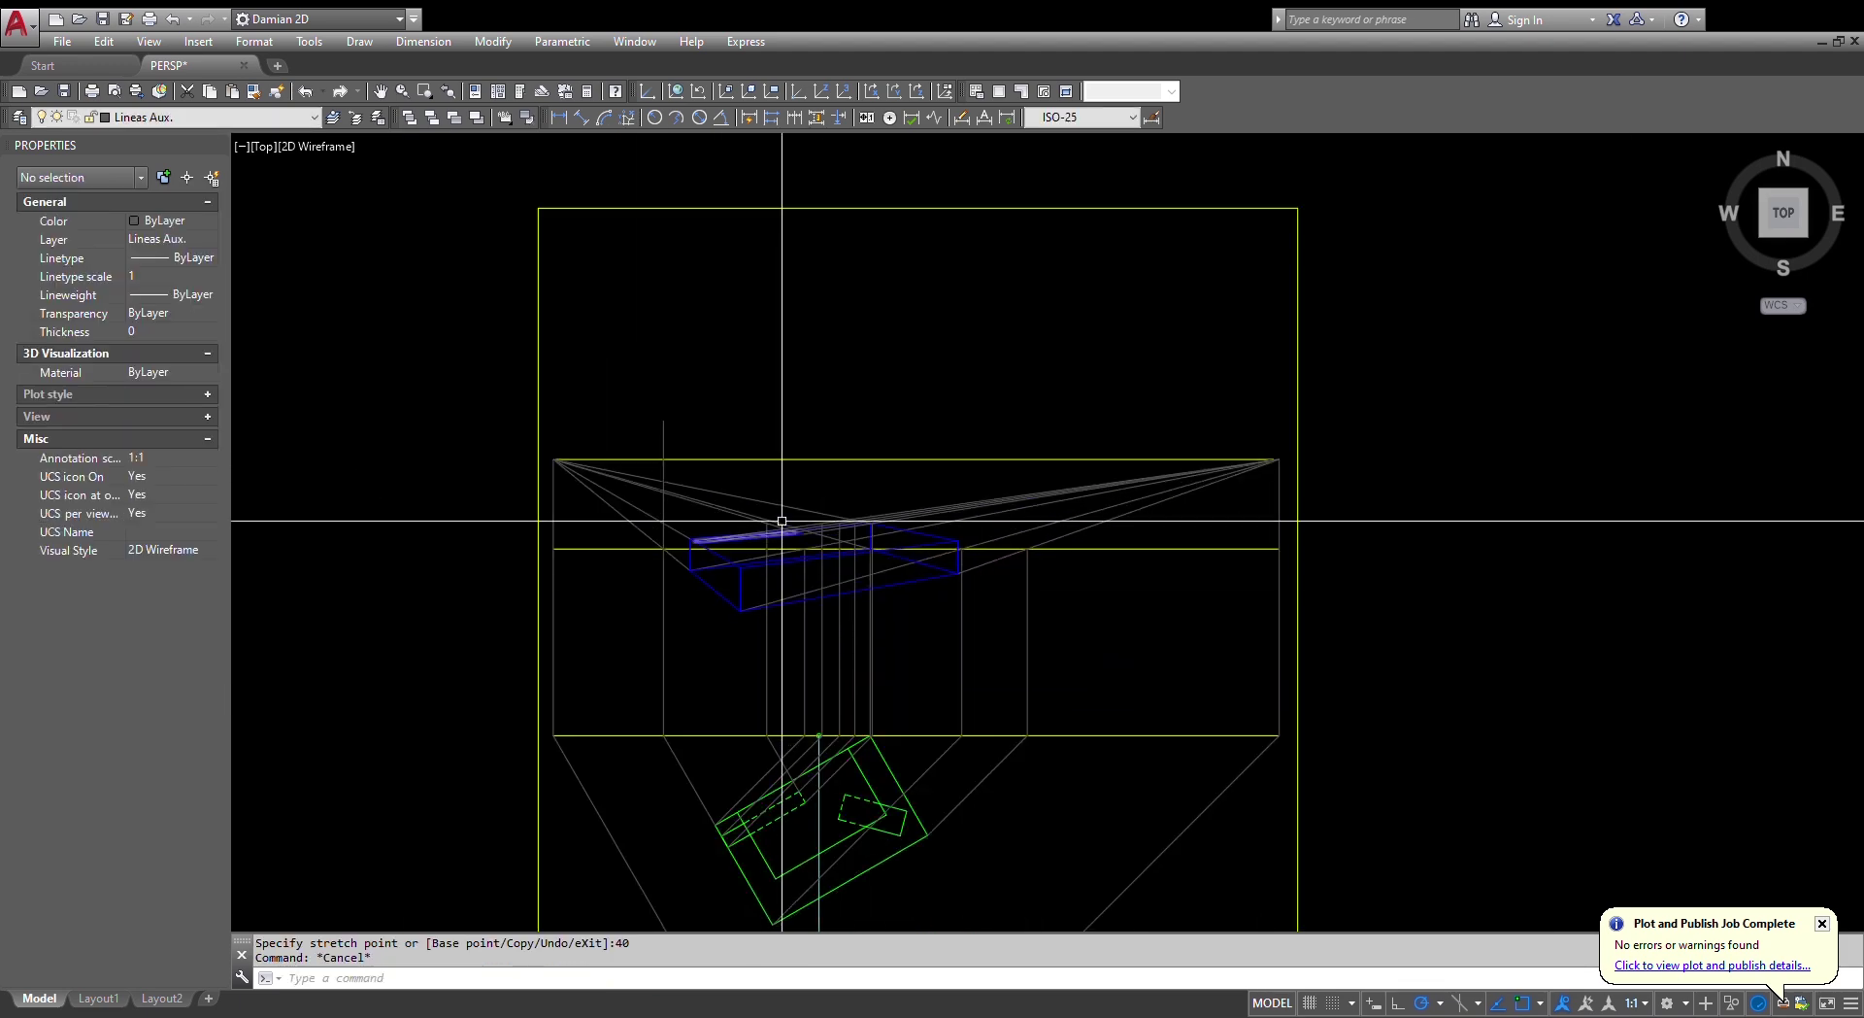
pyautogui.scroll(3, 749, 555)
pyautogui.click(746, 568)
pyautogui.click(745, 554)
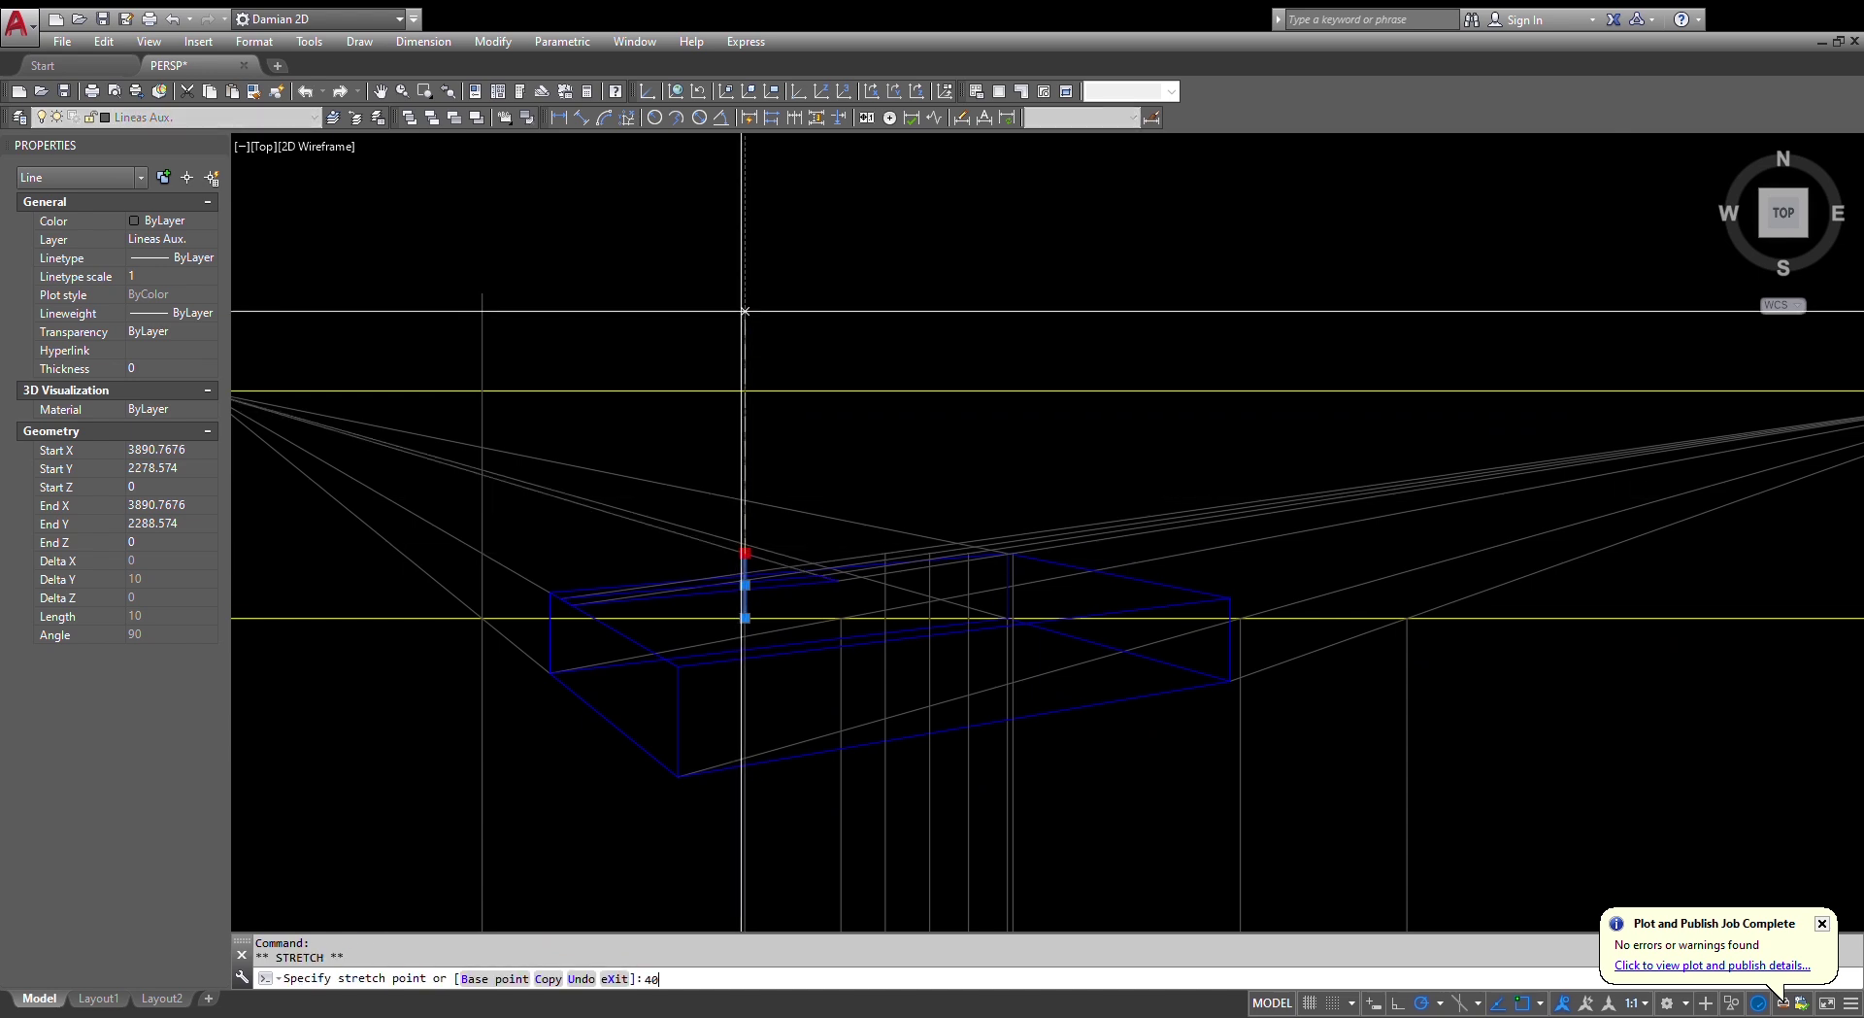
pyautogui.press('Return')
pyautogui.scroll(-3, 670, 329)
pyautogui.press('Escape')
pyautogui.press('Escape')
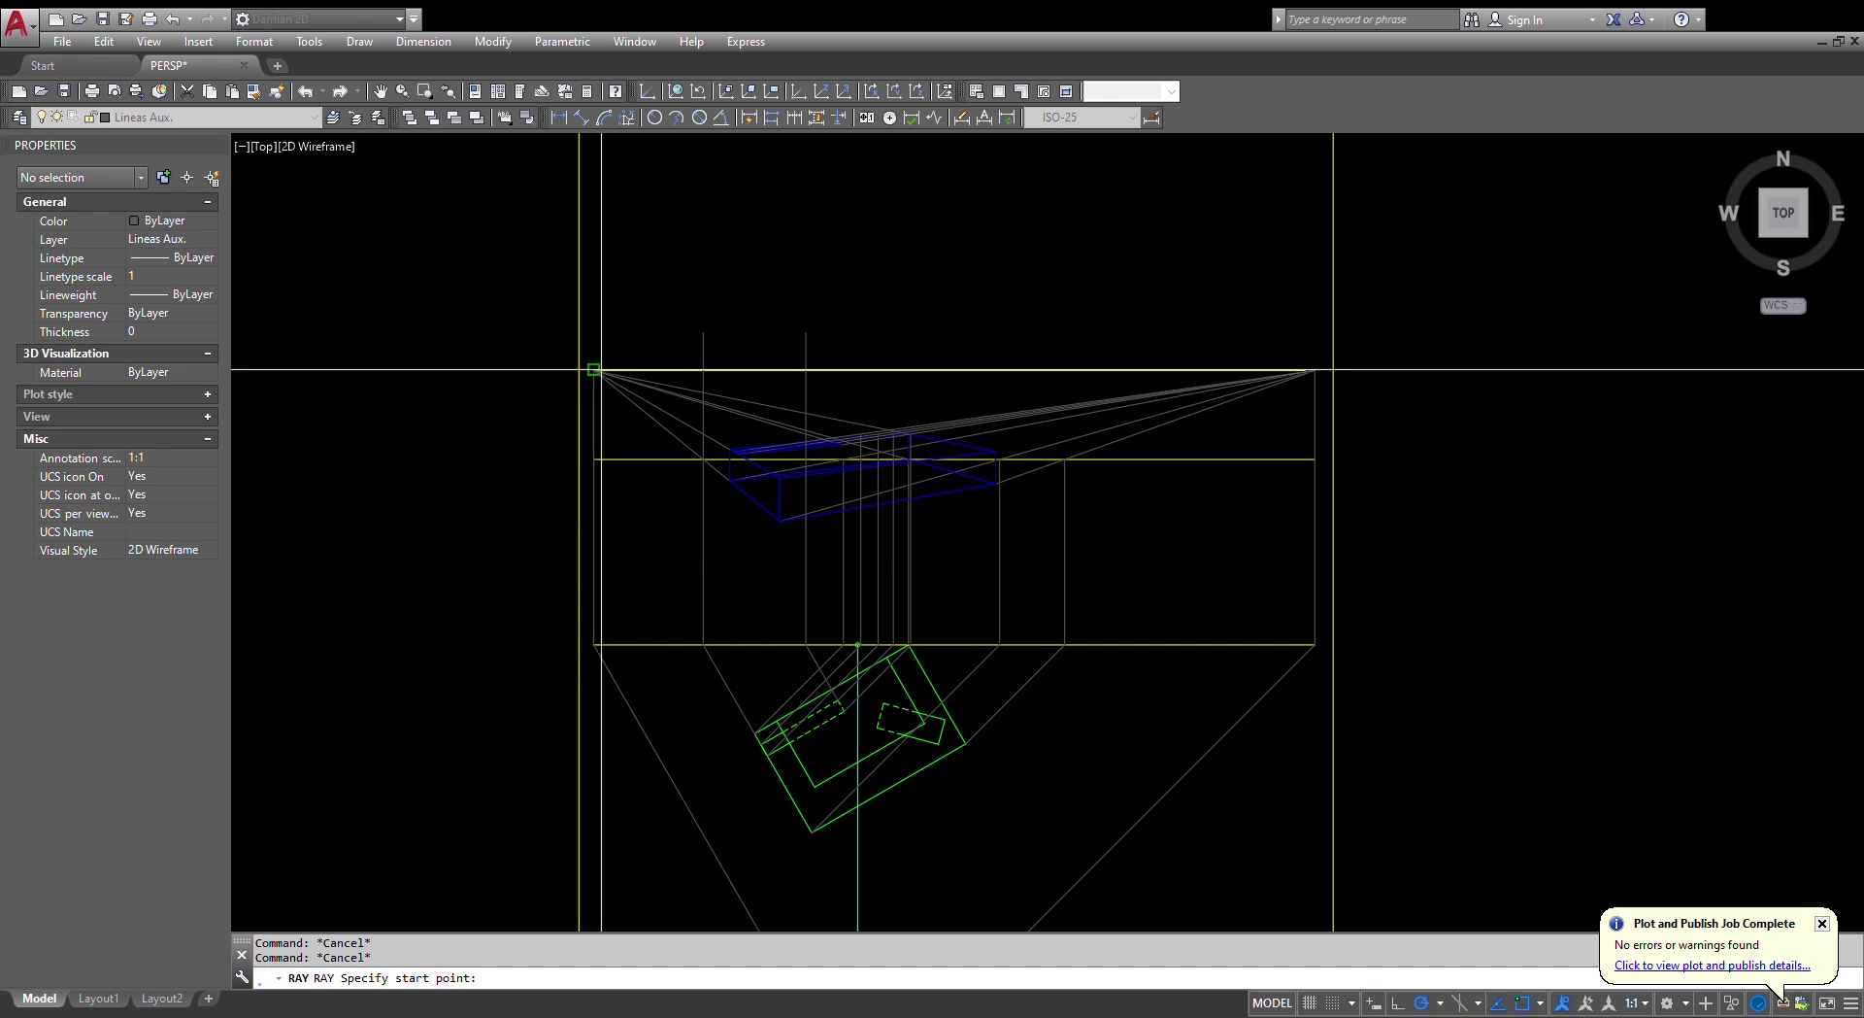
# - Draw two rays from the left vanishing point through the tops of the two extended height lines
pyautogui.click(676, 340)
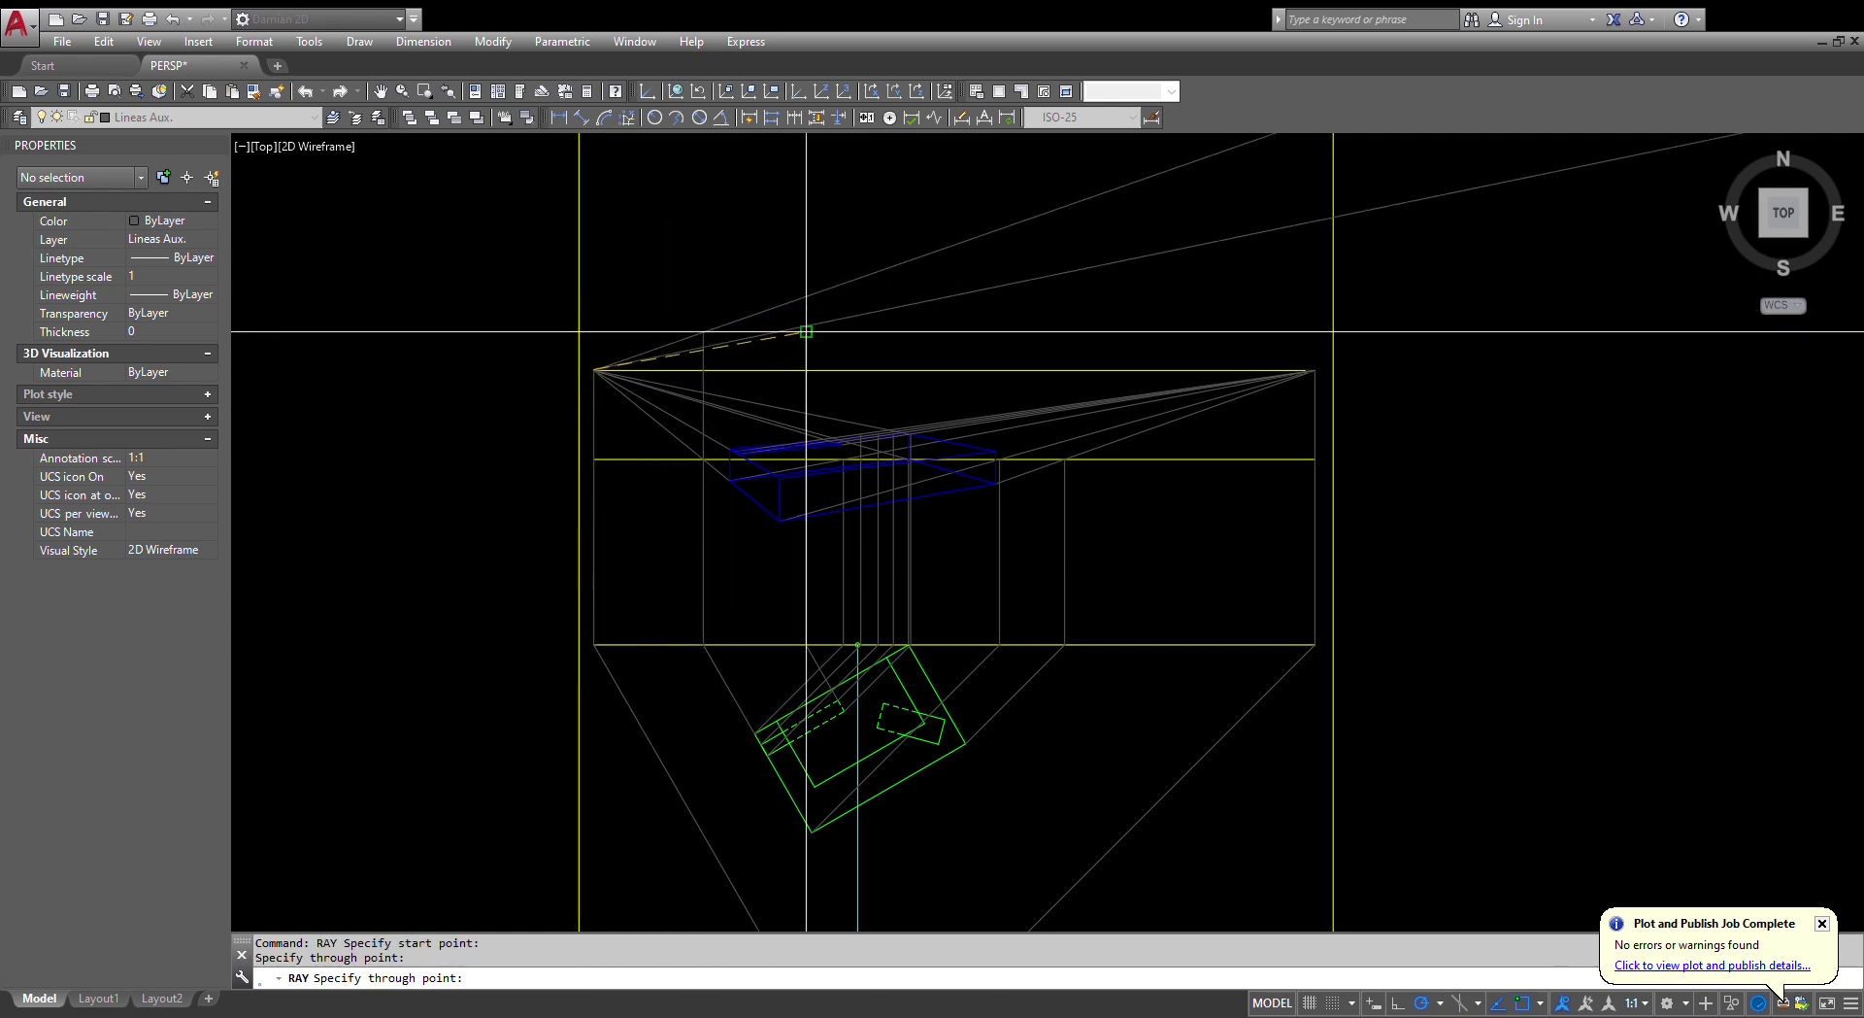
pyautogui.scroll(7, 582, 344)
pyautogui.scroll(-9, 612, 350)
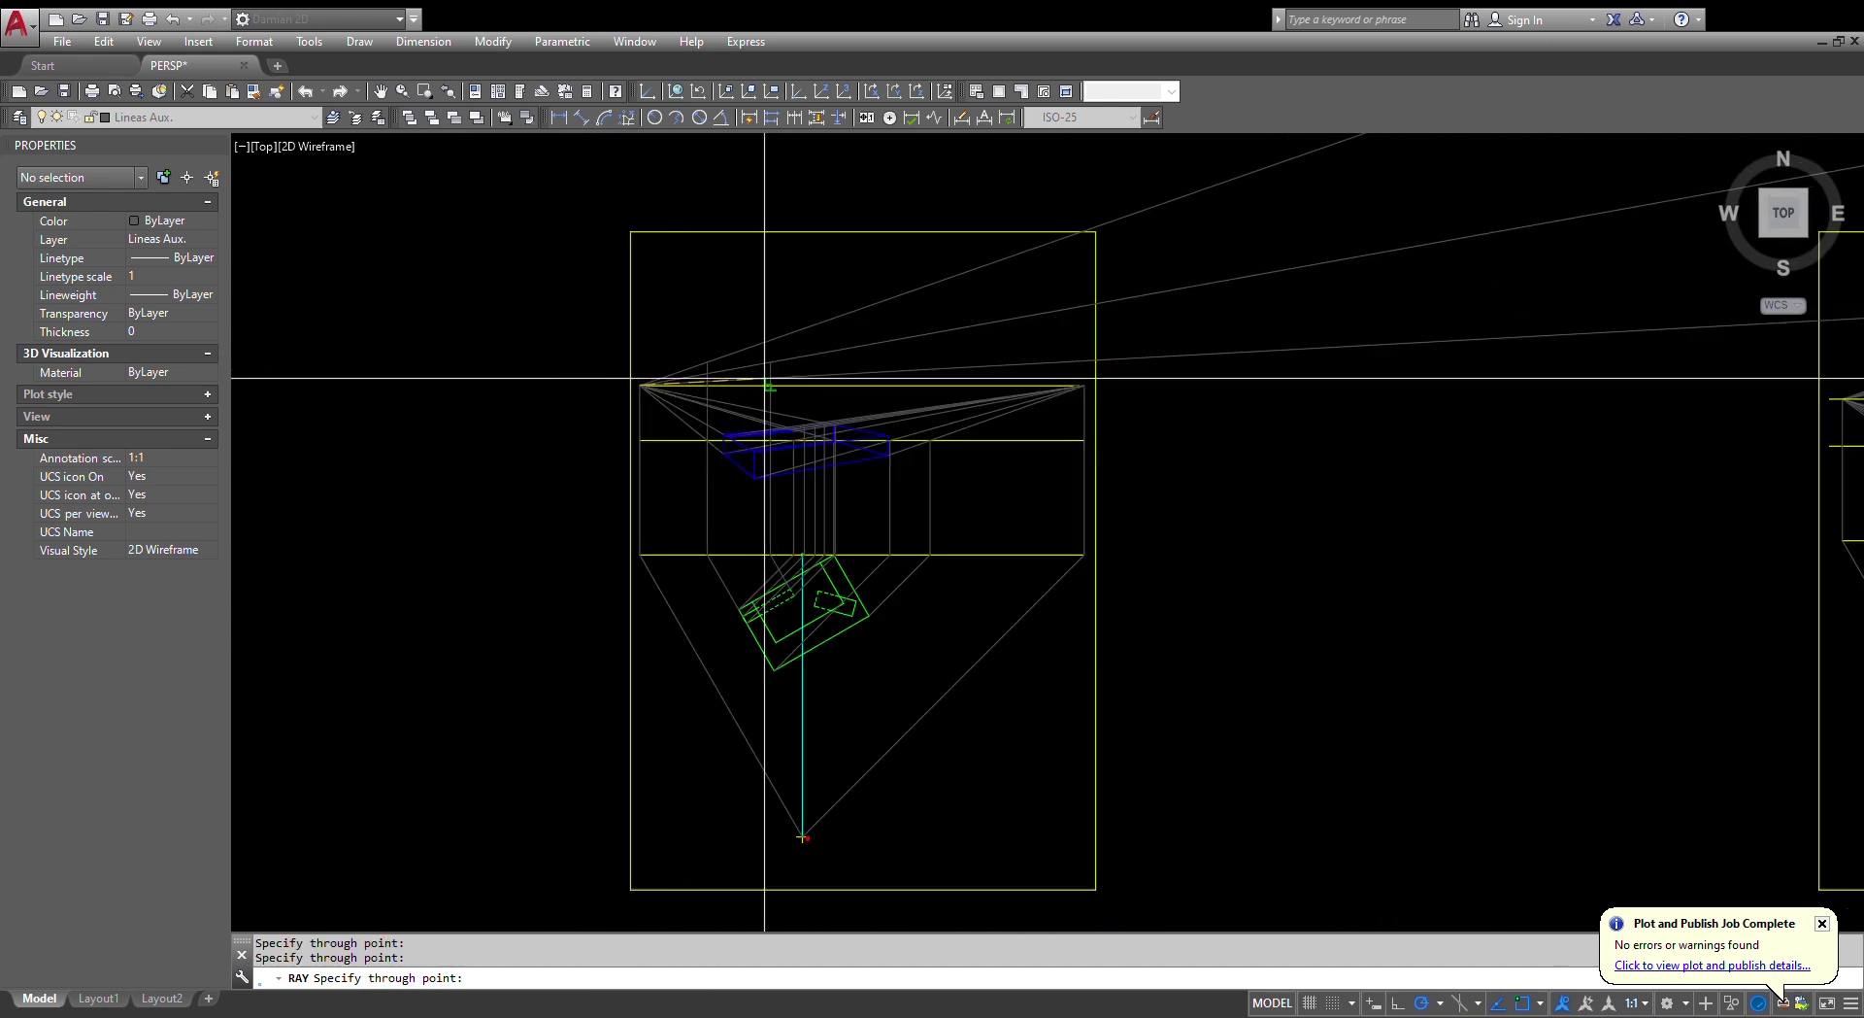
pyautogui.scroll(4, 747, 408)
pyautogui.press('Escape')
pyautogui.press('Escape')
# - Draw vertical lines from the two left corners of the projected top-face rectangle up to the upper ray
pyautogui.write('l')
pyautogui.press('Return')
pyautogui.scroll(5, 671, 505)
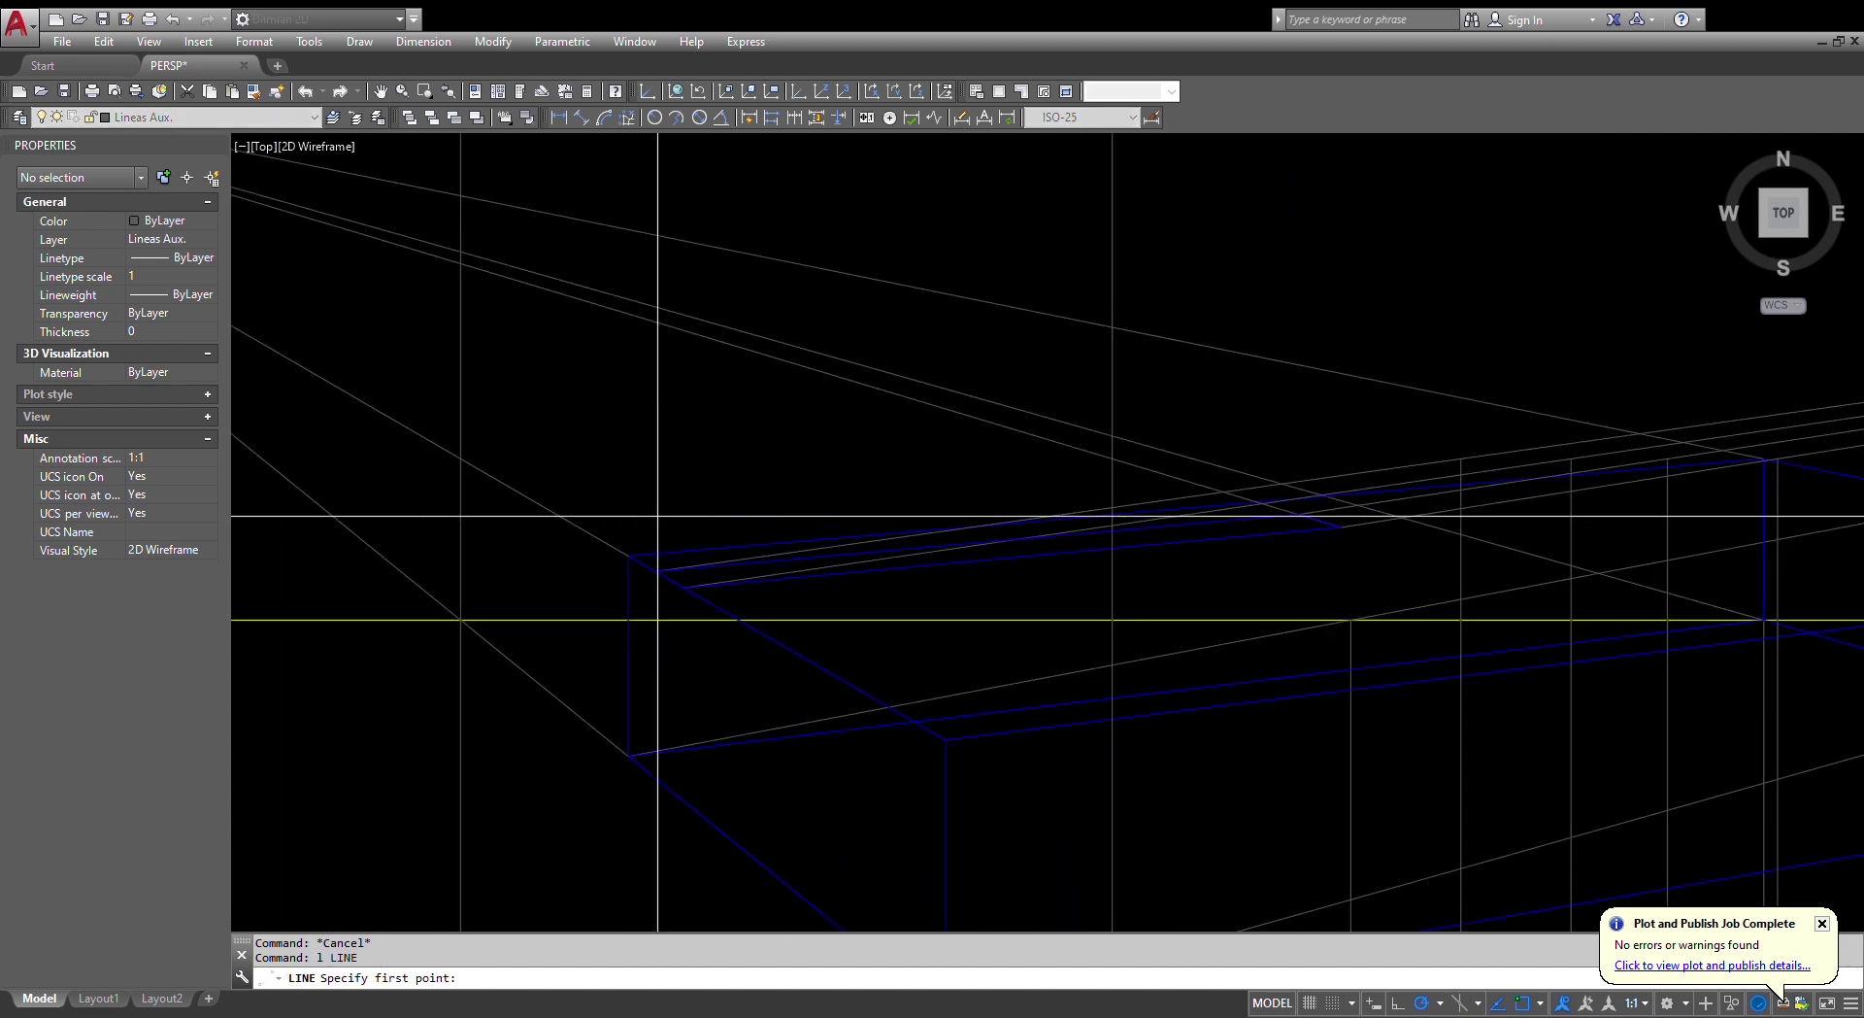
pyautogui.click(667, 611)
pyautogui.scroll(-5, 667, 611)
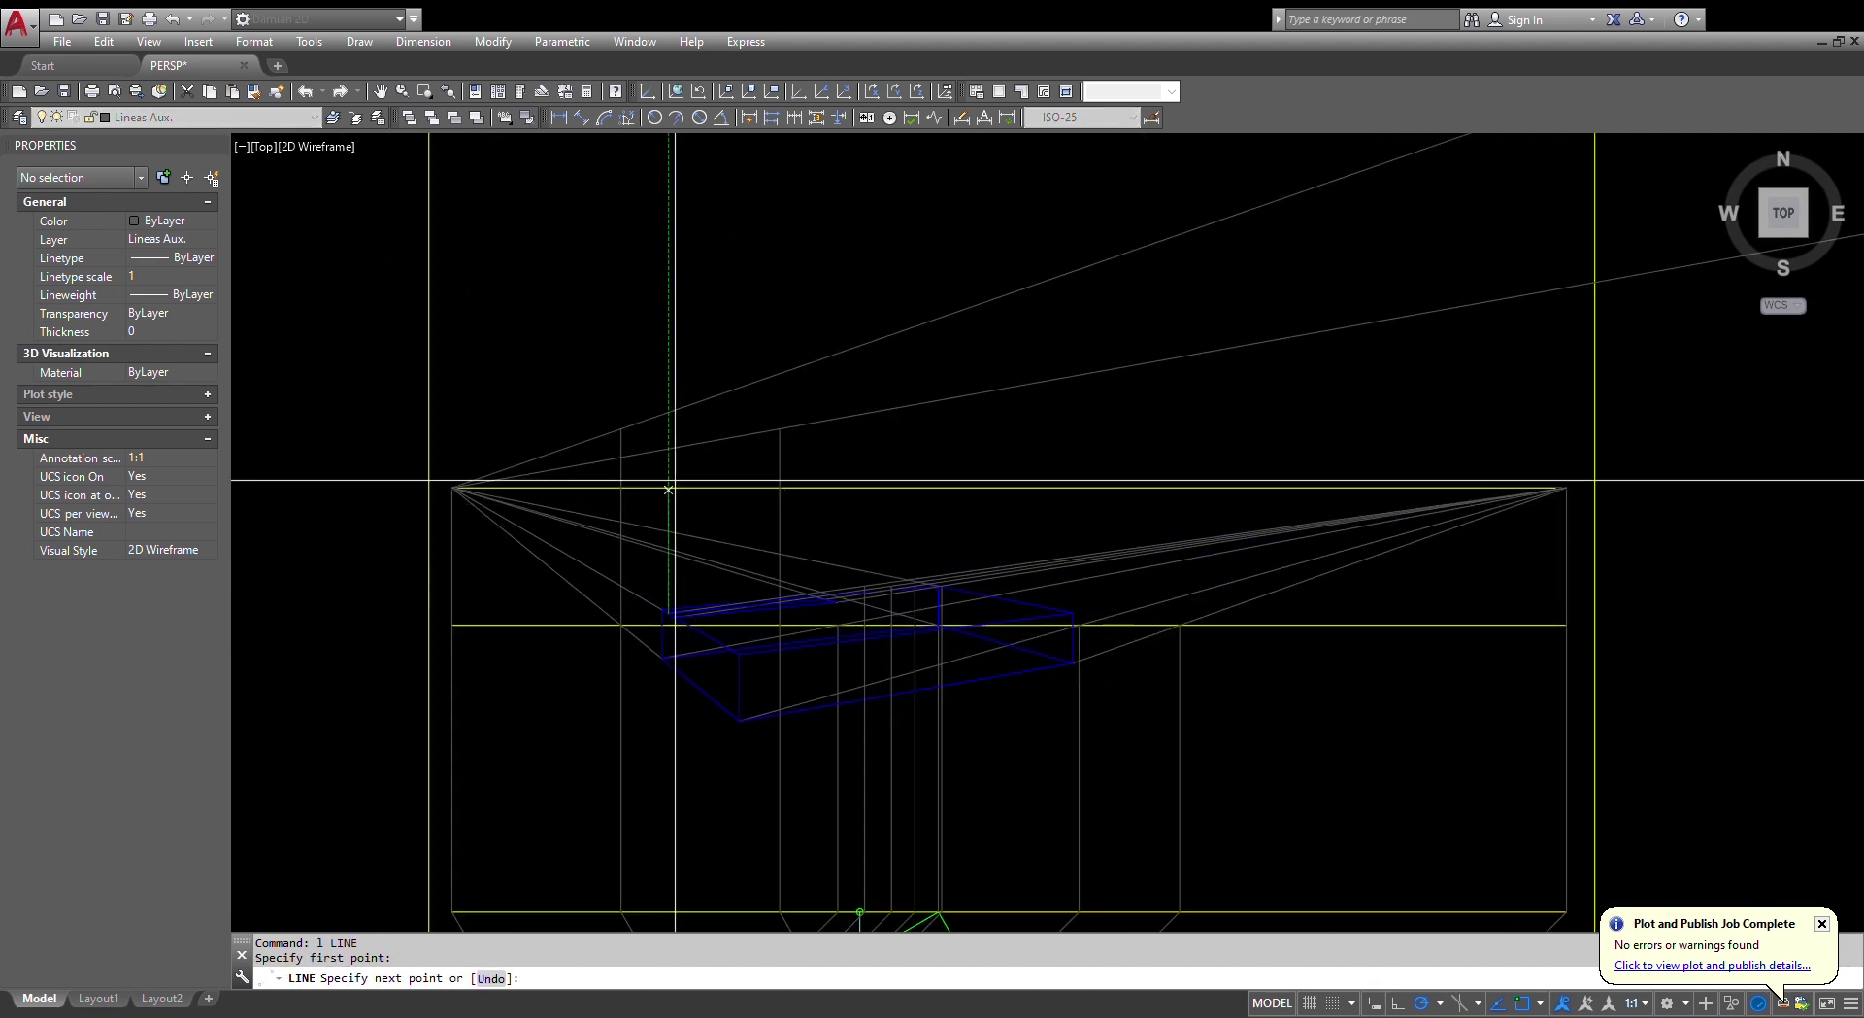
pyautogui.click(668, 410)
pyautogui.press('Return')
pyautogui.scroll(5, 675, 622)
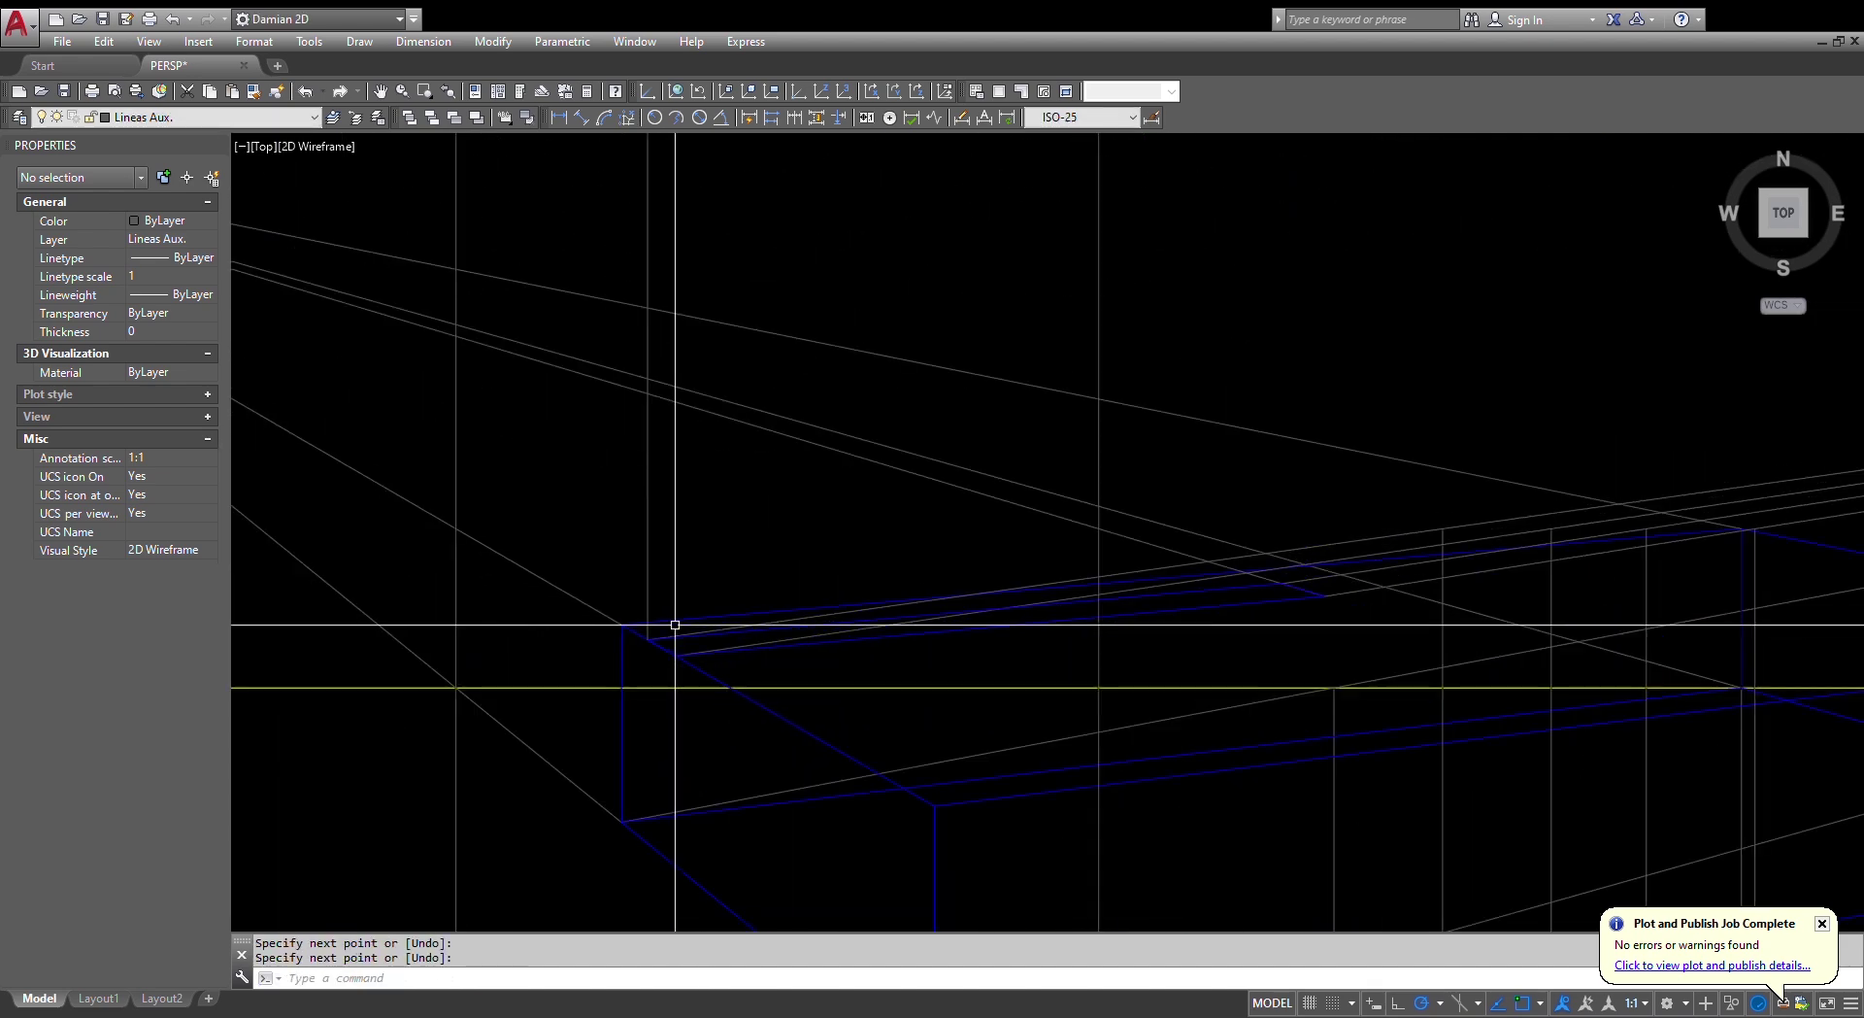
pyautogui.press('Return')
pyautogui.click(675, 655)
pyautogui.scroll(-3, 676, 656)
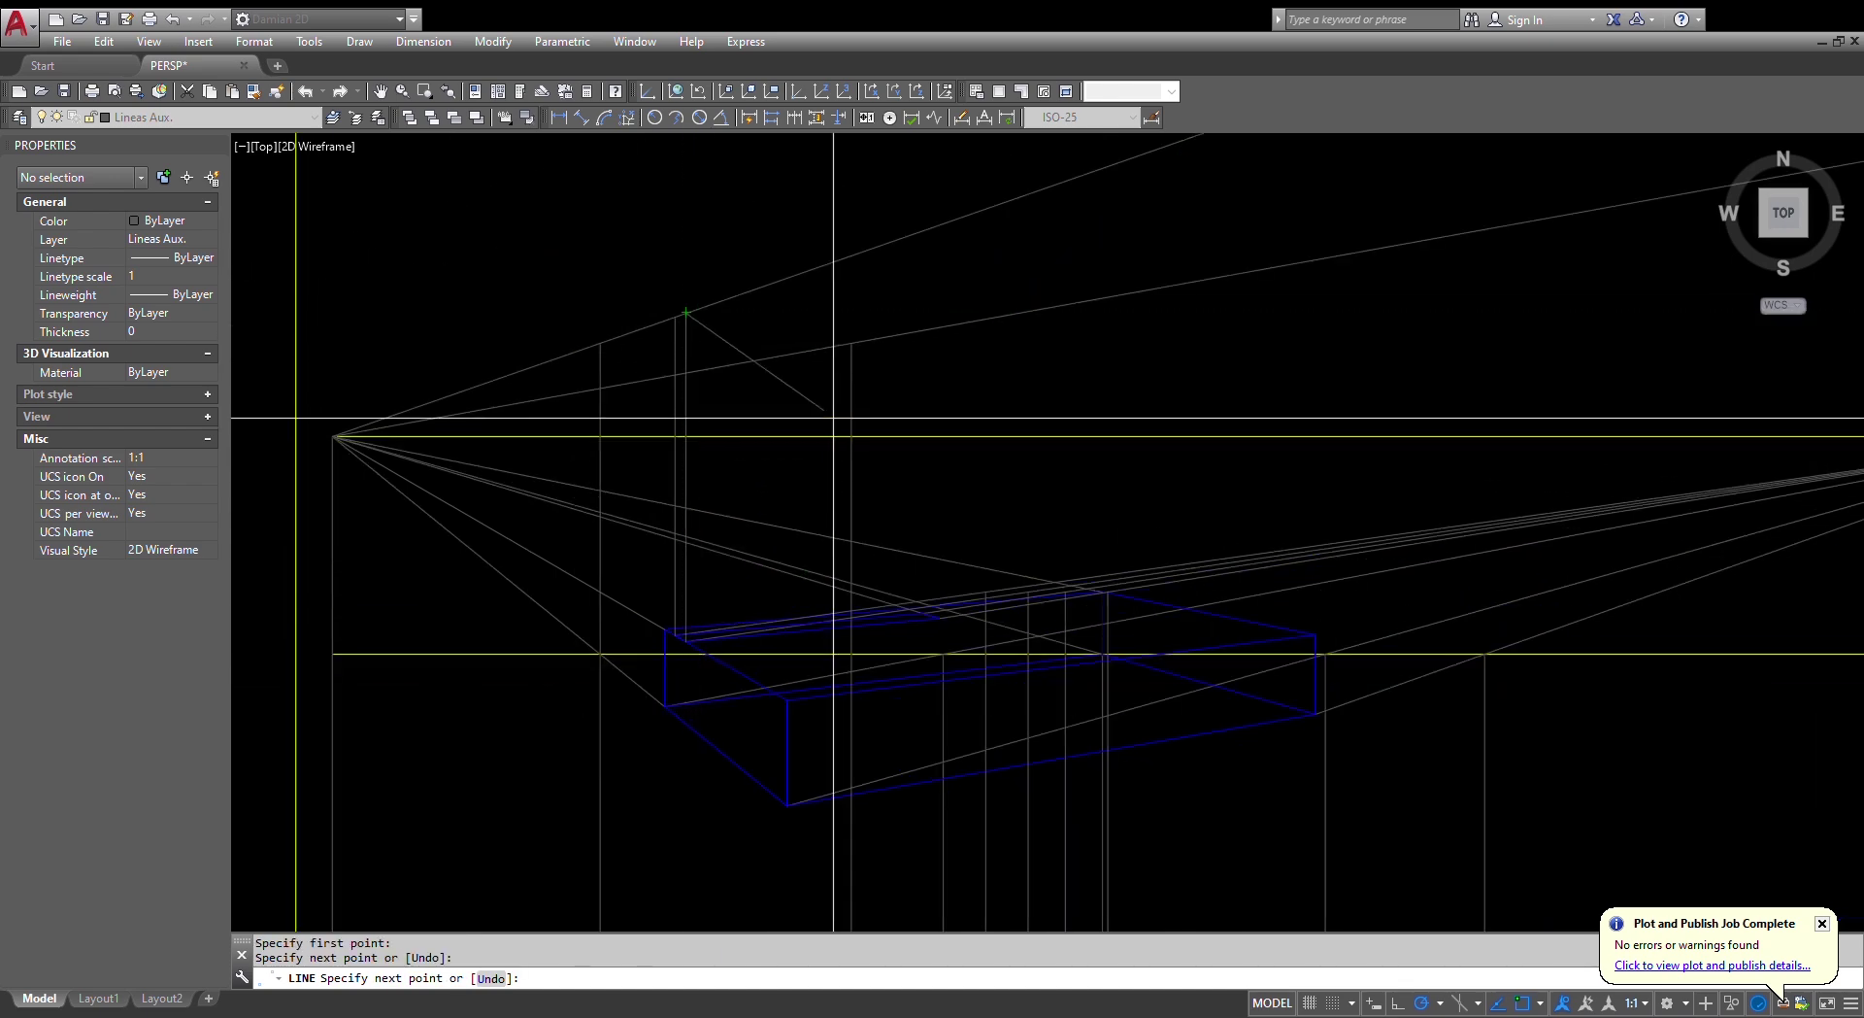
pyautogui.press('Escape')
# - Draw vertical lines from the two right corners of the projected rectangle up to the lower of the two new rays
pyautogui.scroll(6, 920, 589)
pyautogui.press('Return')
pyautogui.click(913, 777)
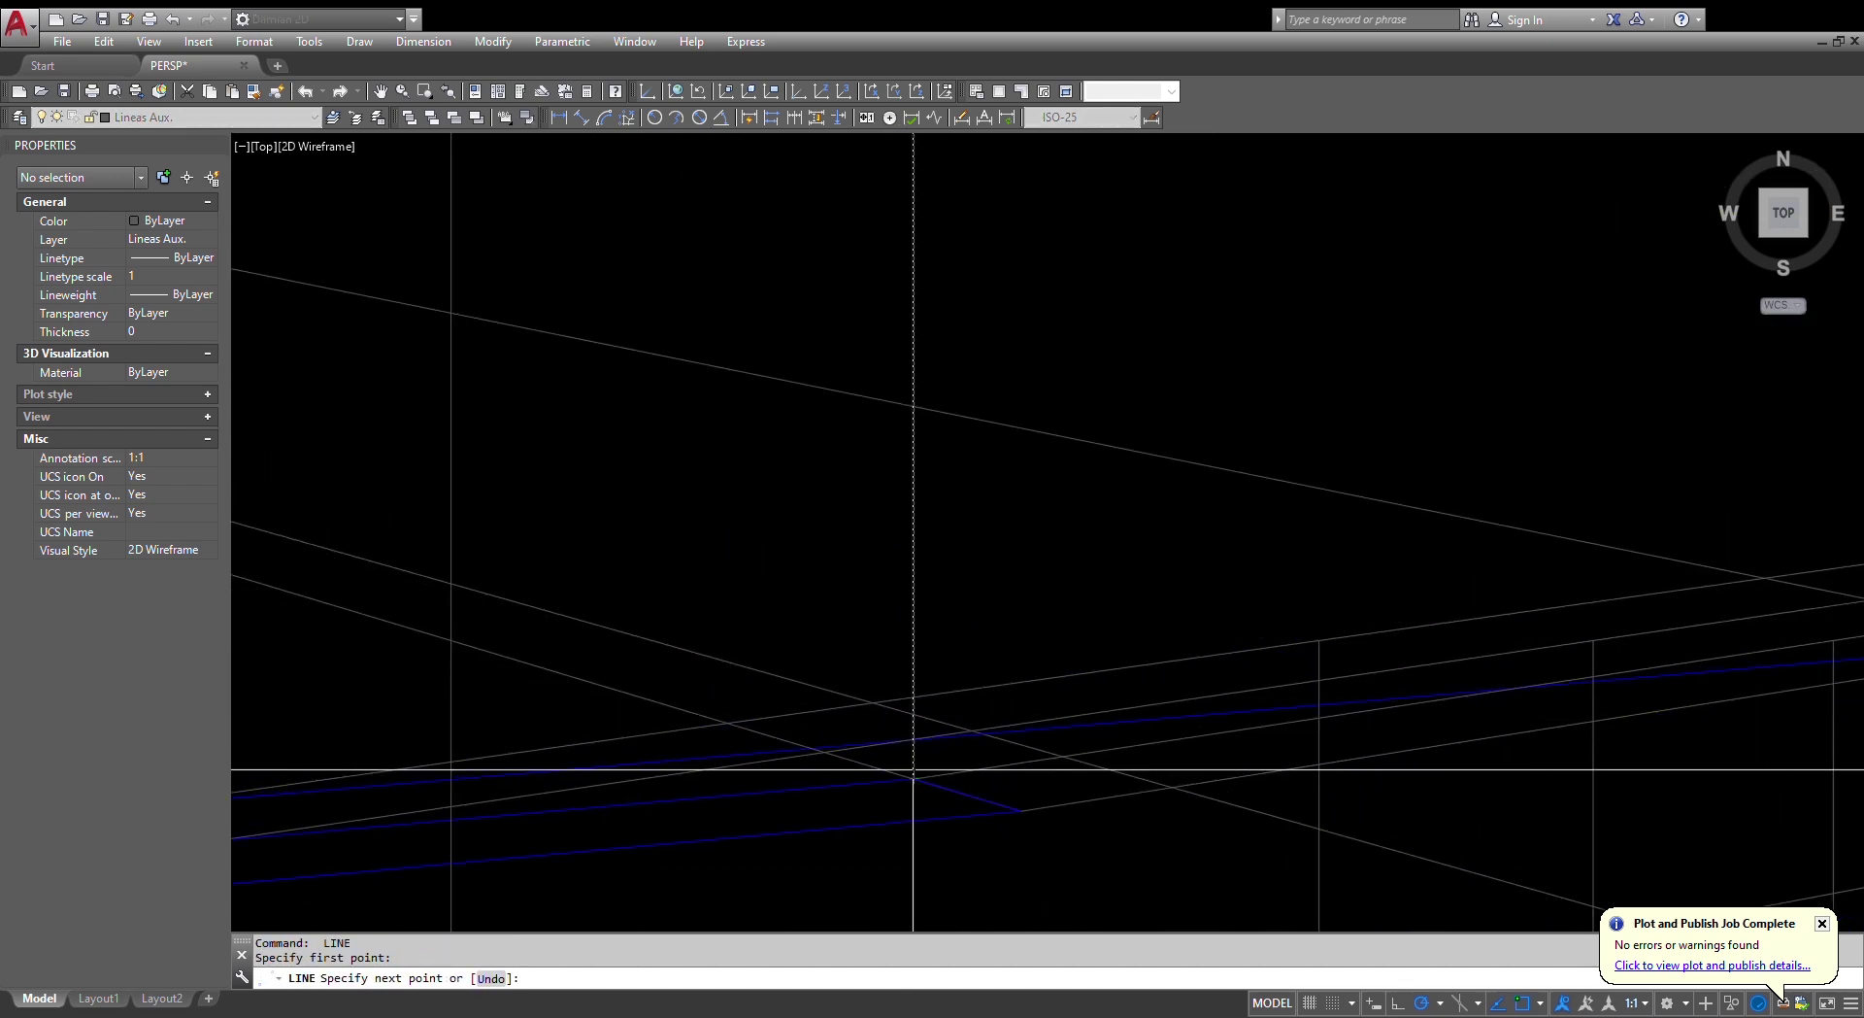
pyautogui.scroll(-3, 913, 770)
pyautogui.click(920, 313)
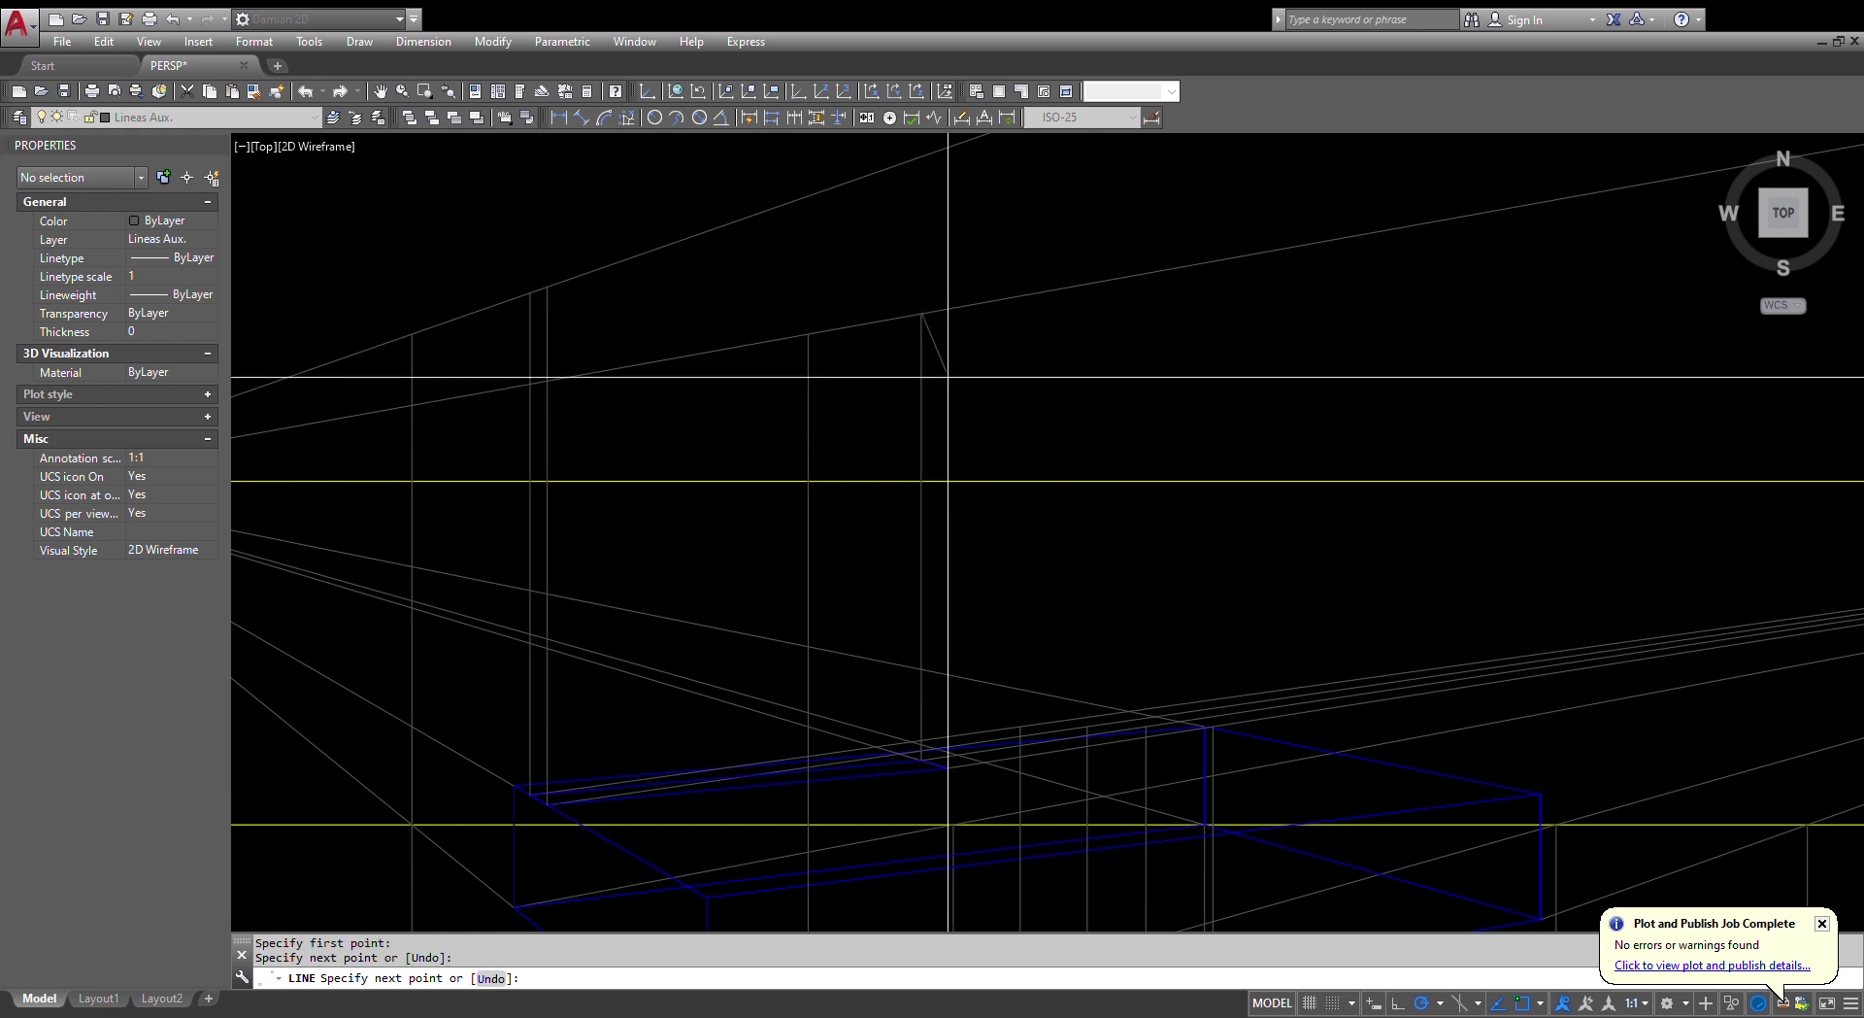
pyautogui.press('Return')
pyautogui.press('Return')
pyautogui.click(949, 766)
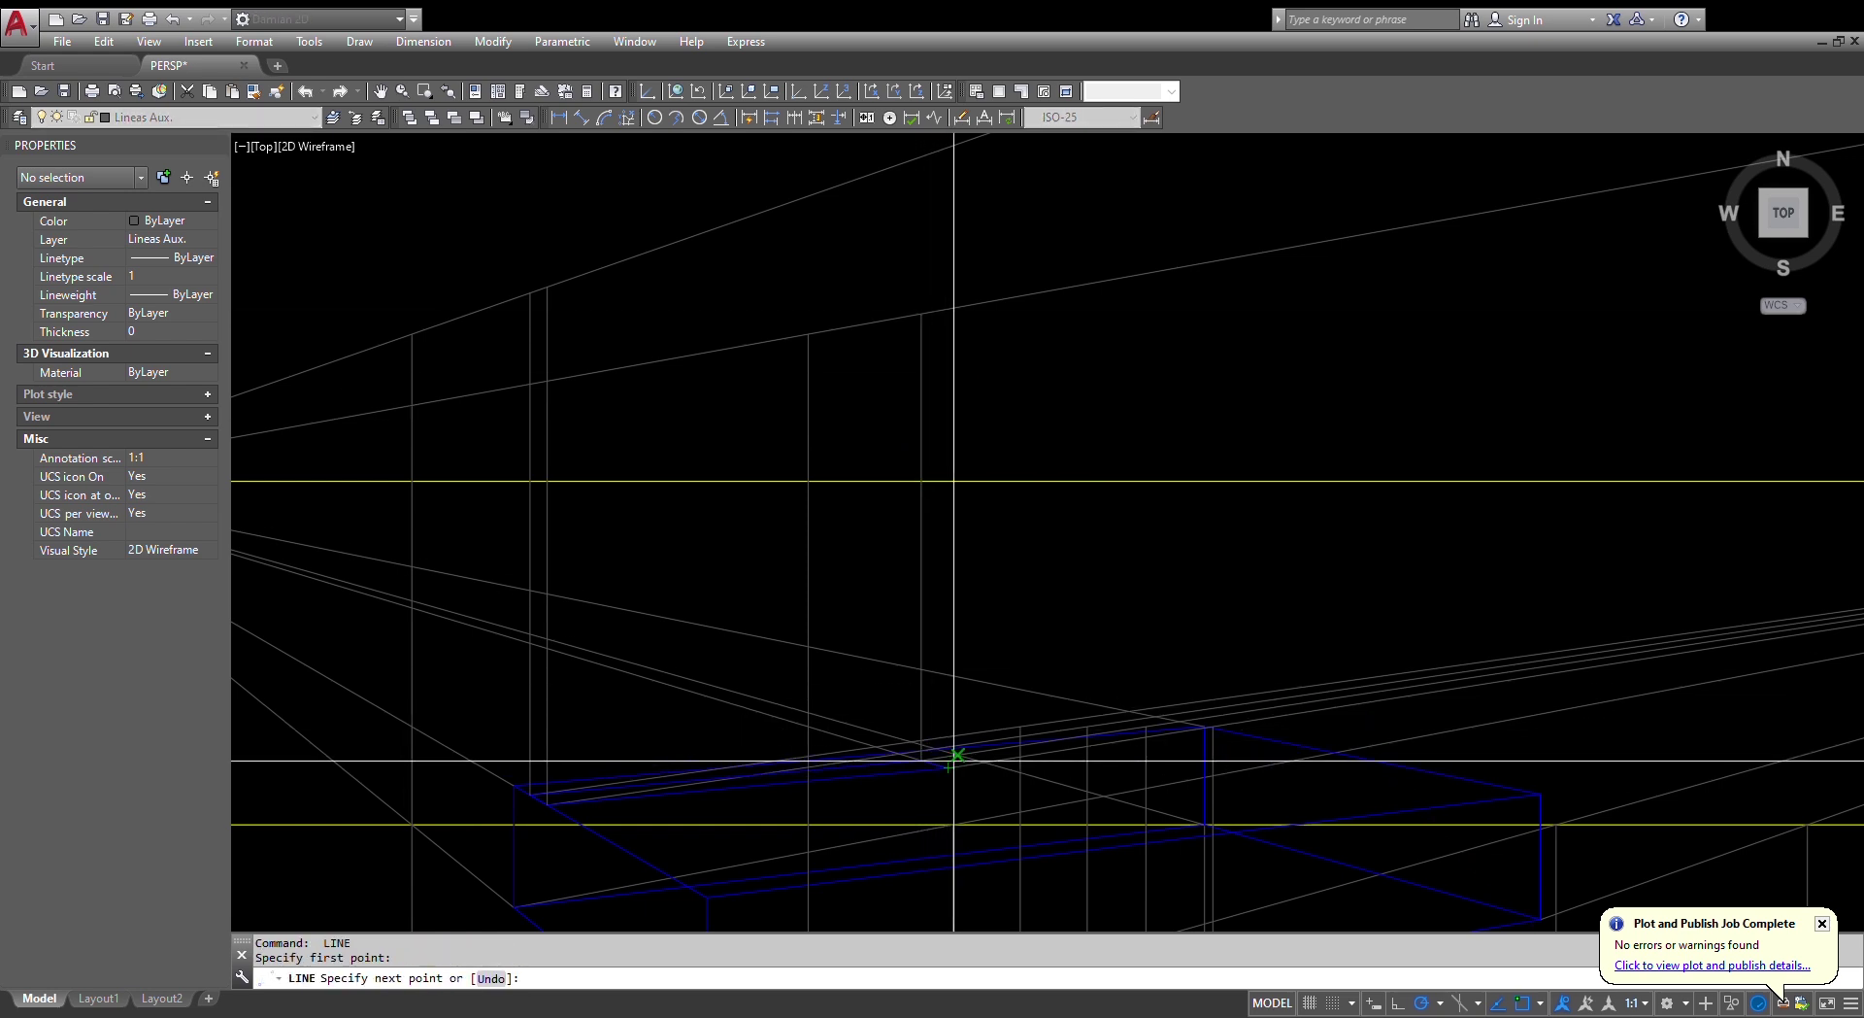
pyautogui.click(948, 309)
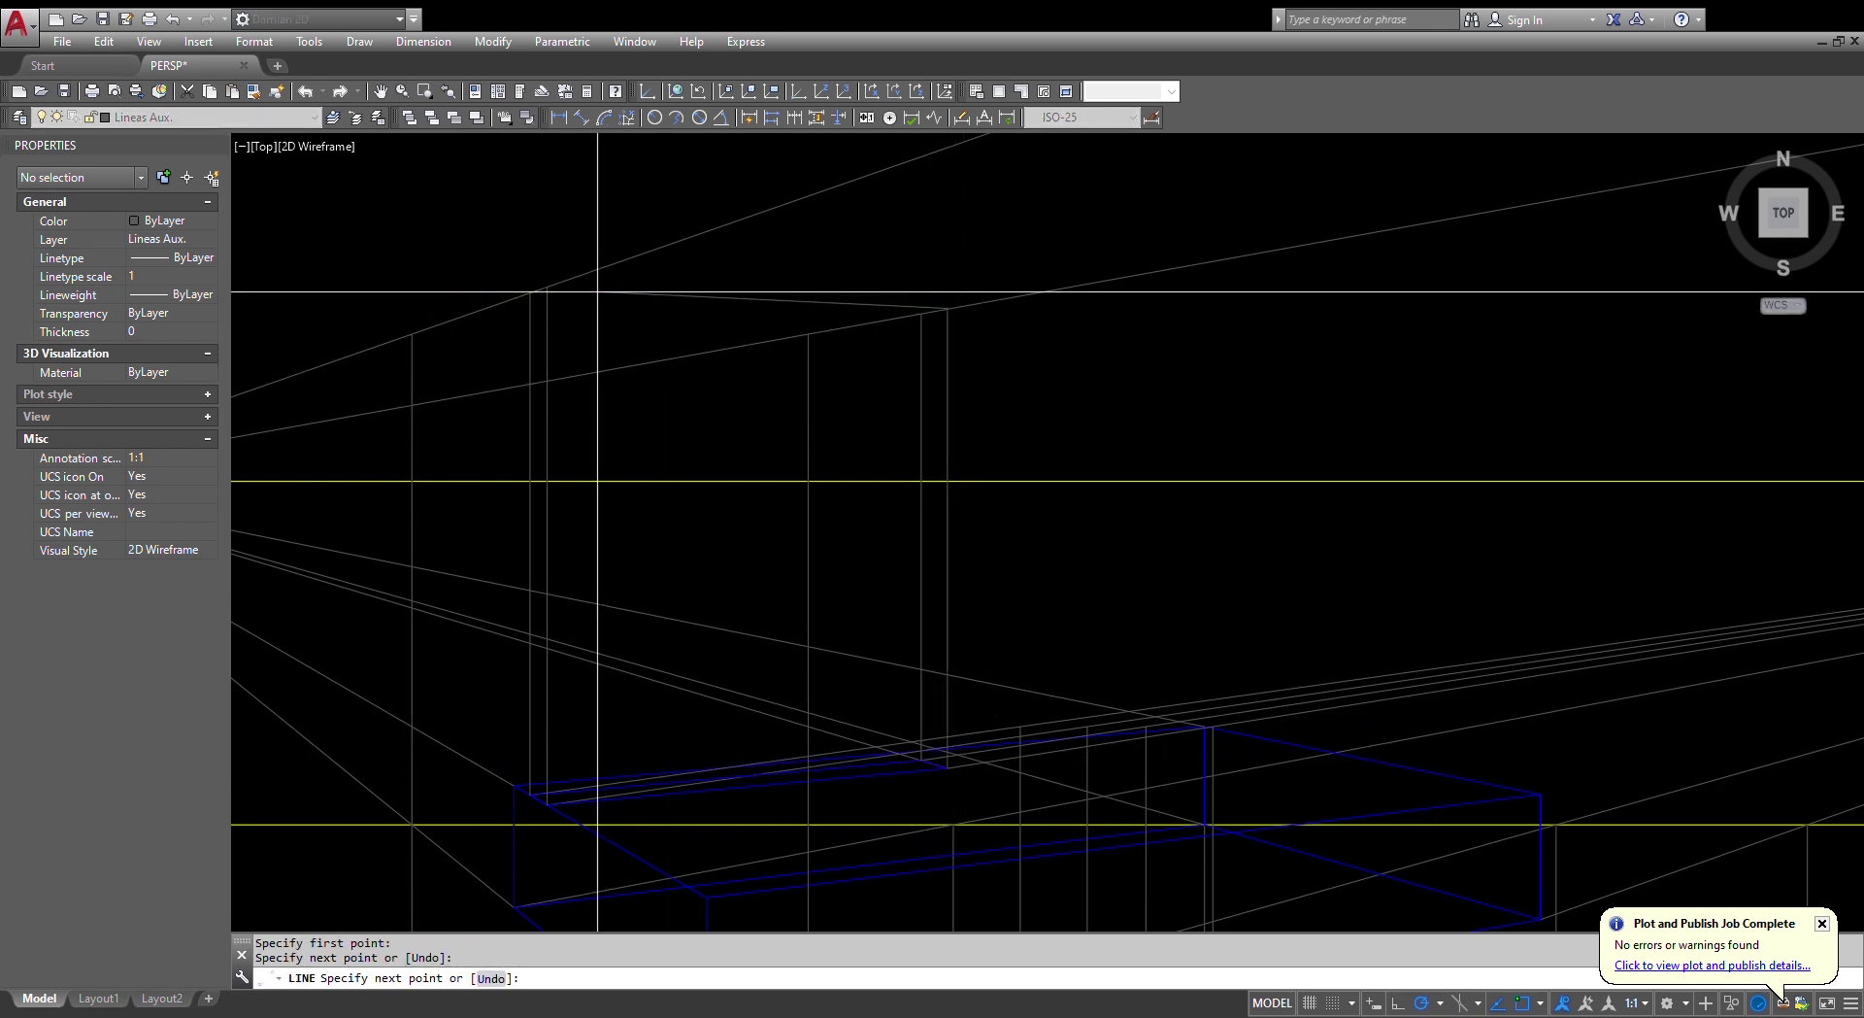
# - Join the tops of the left and right verticals with two long lines to form the tall block's upper edges
pyautogui.click(548, 287)
pyautogui.press('Escape')
pyautogui.press('Return')
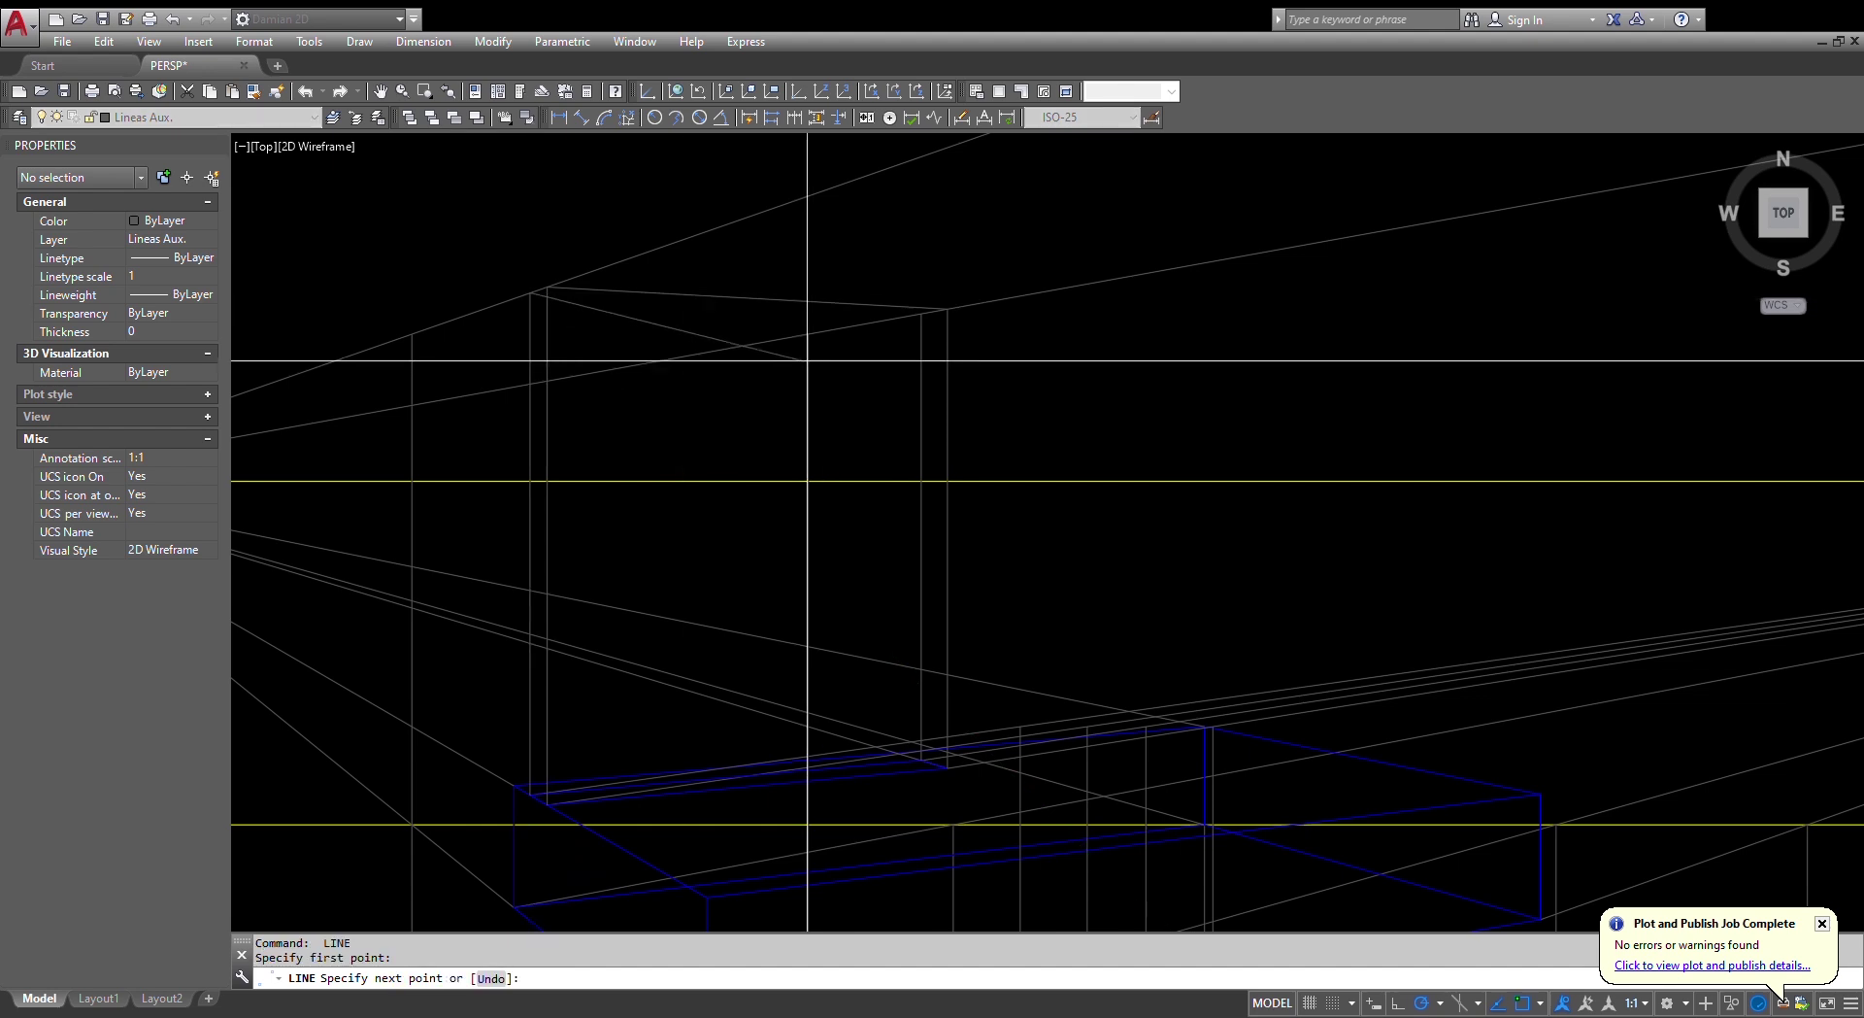
pyautogui.click(922, 311)
pyautogui.press('Escape')
pyautogui.press('Escape')
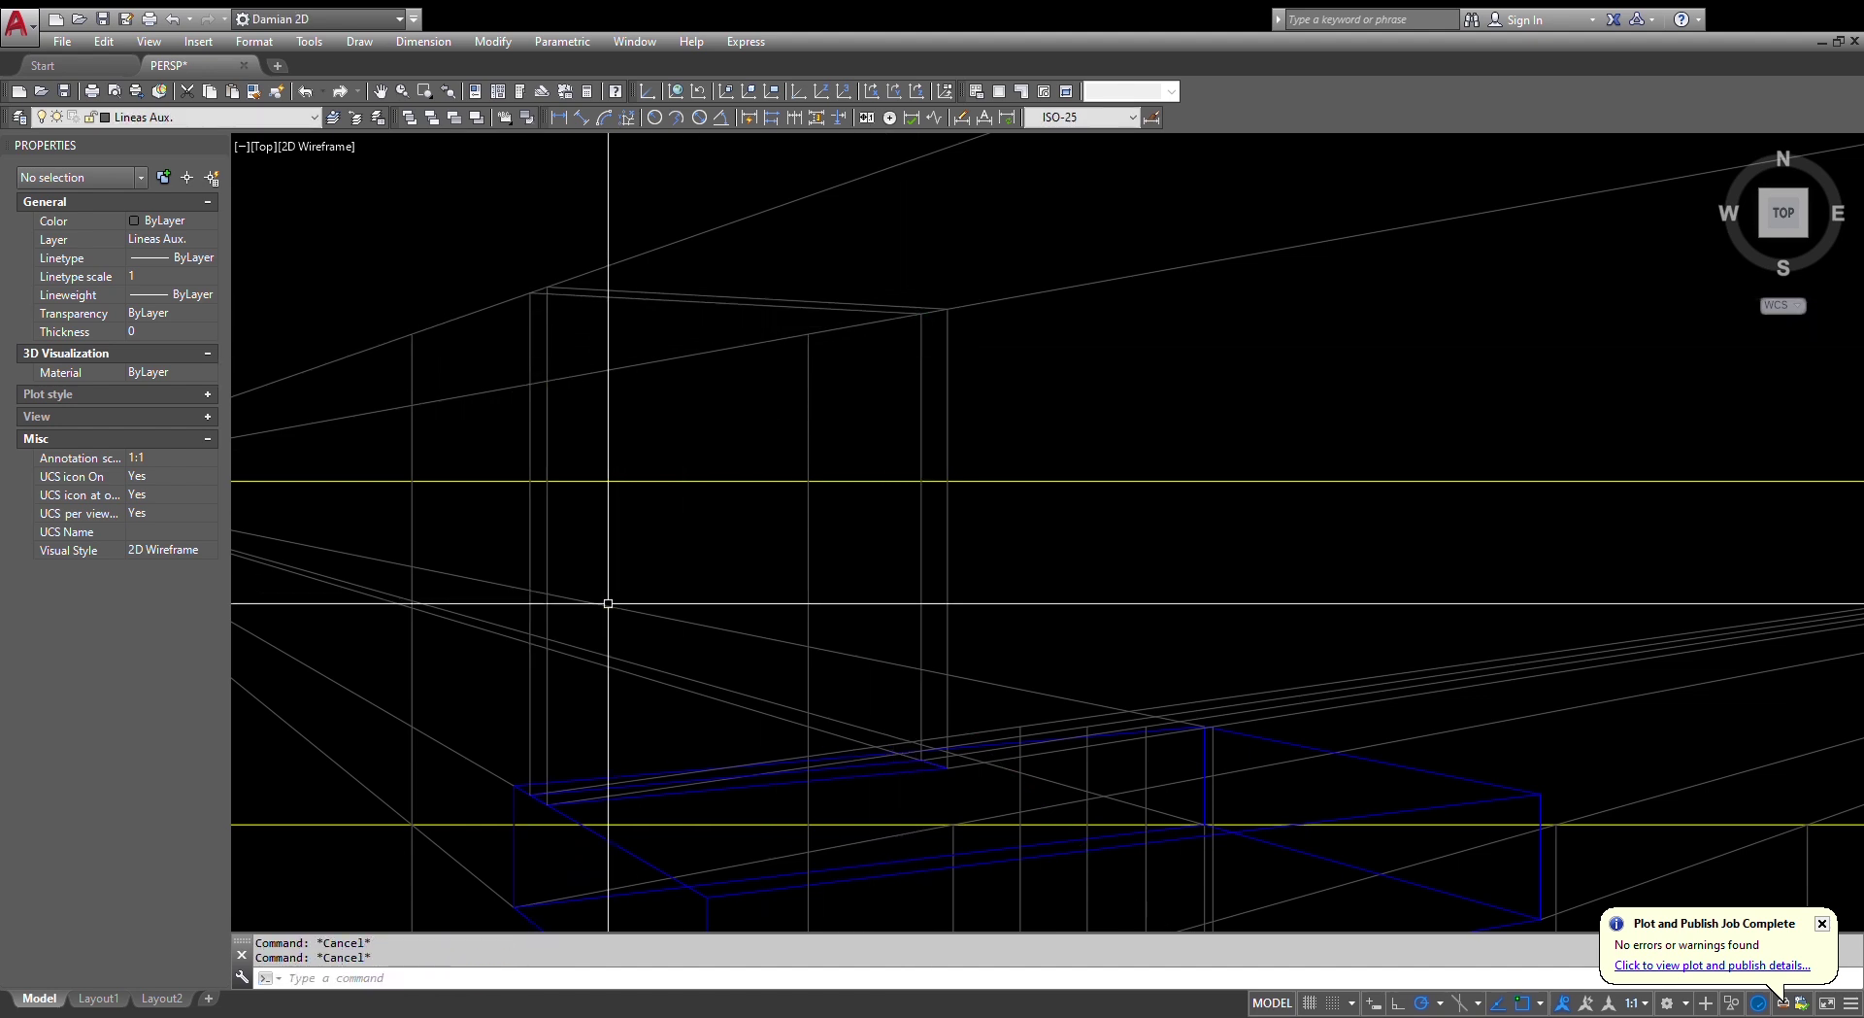
# - Match the properties of the box's blue edge onto the tall block's verticals and long top edges
pyautogui.write('ma')
pyautogui.press('Return')
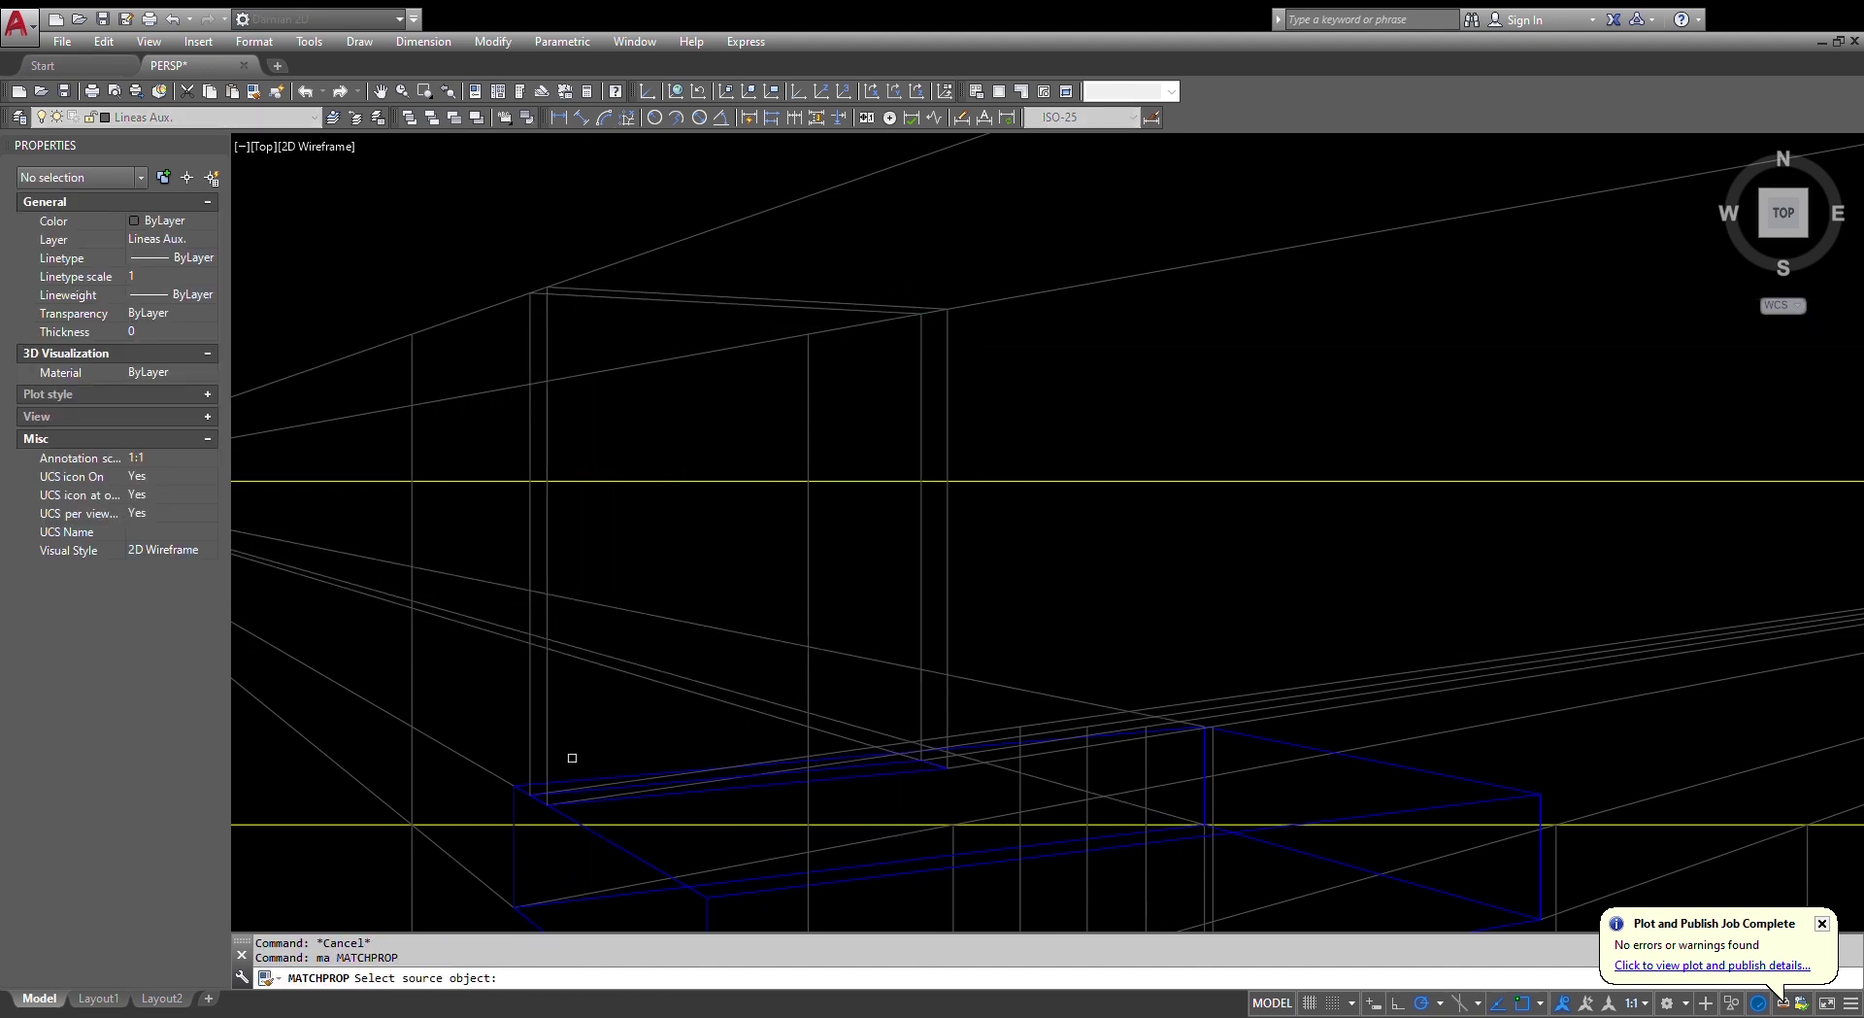
pyautogui.click(519, 703)
pyautogui.click(978, 339)
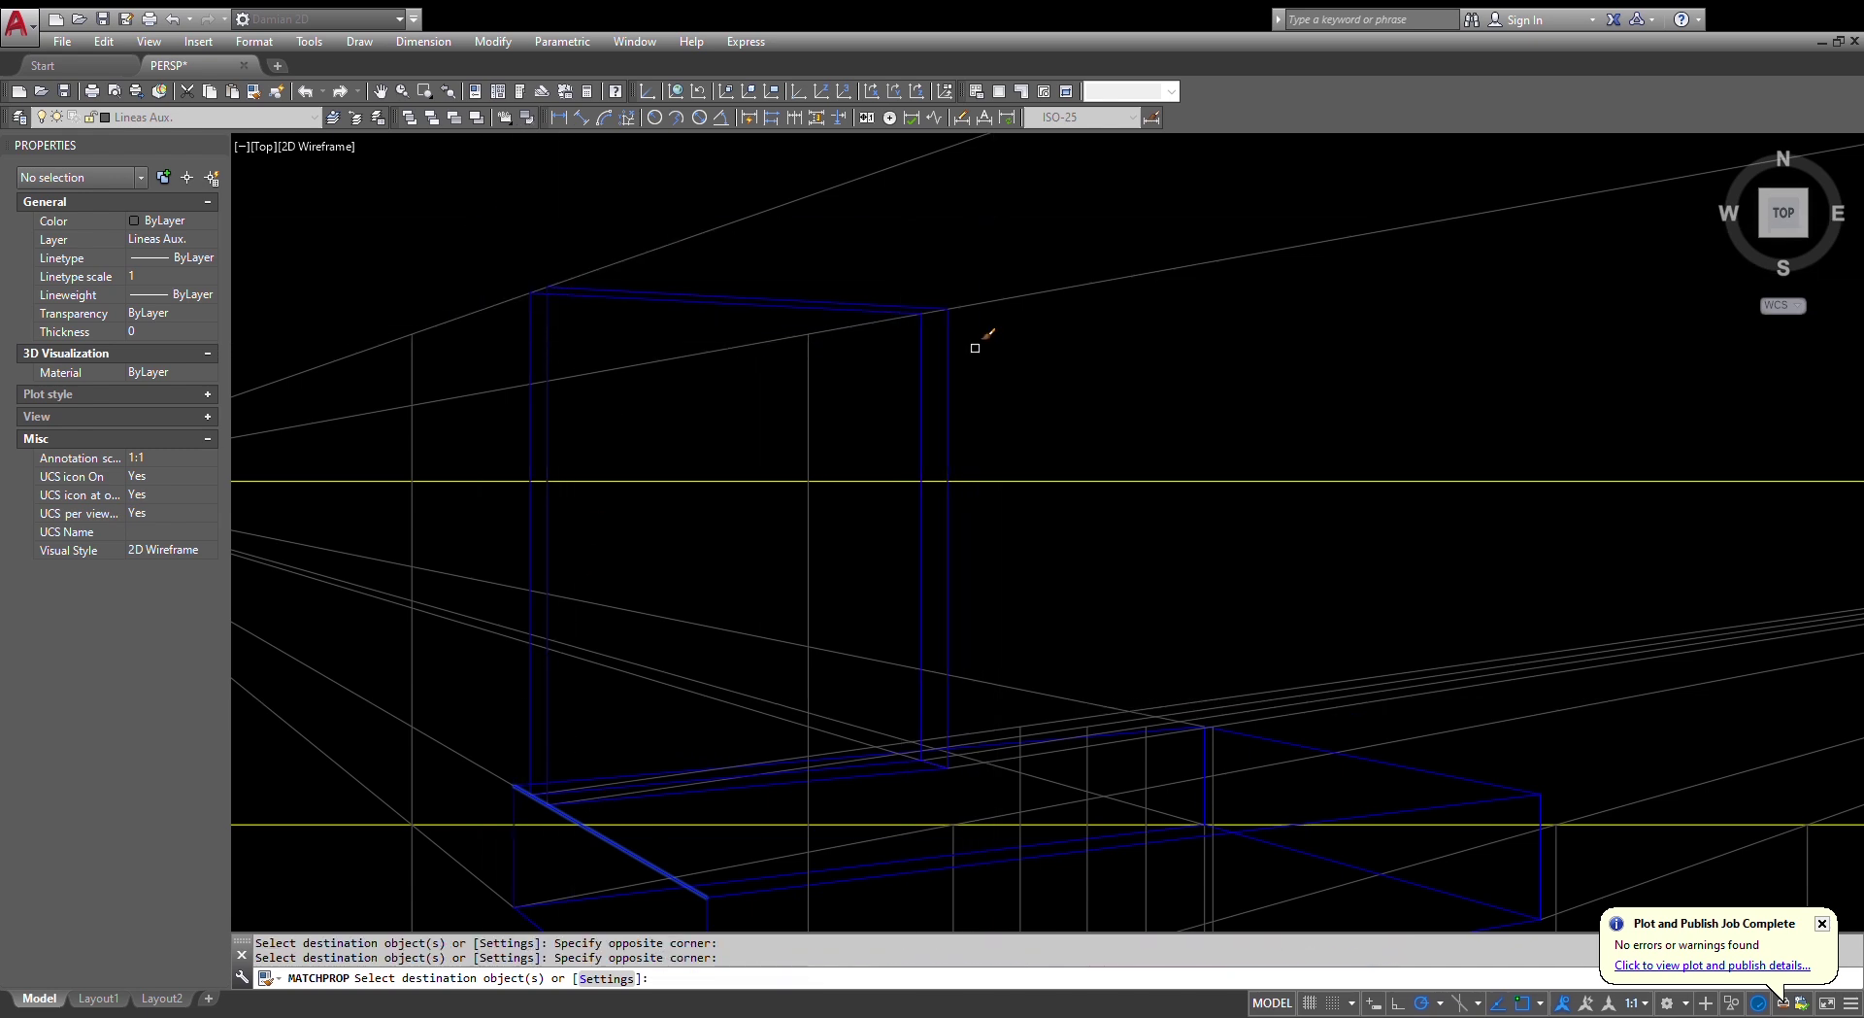
pyautogui.press('Escape')
# - Close both ends of the tall block's top face with short lines between its corner points
pyautogui.write('l')
pyautogui.press('Return')
pyautogui.scroll(5, 509, 283)
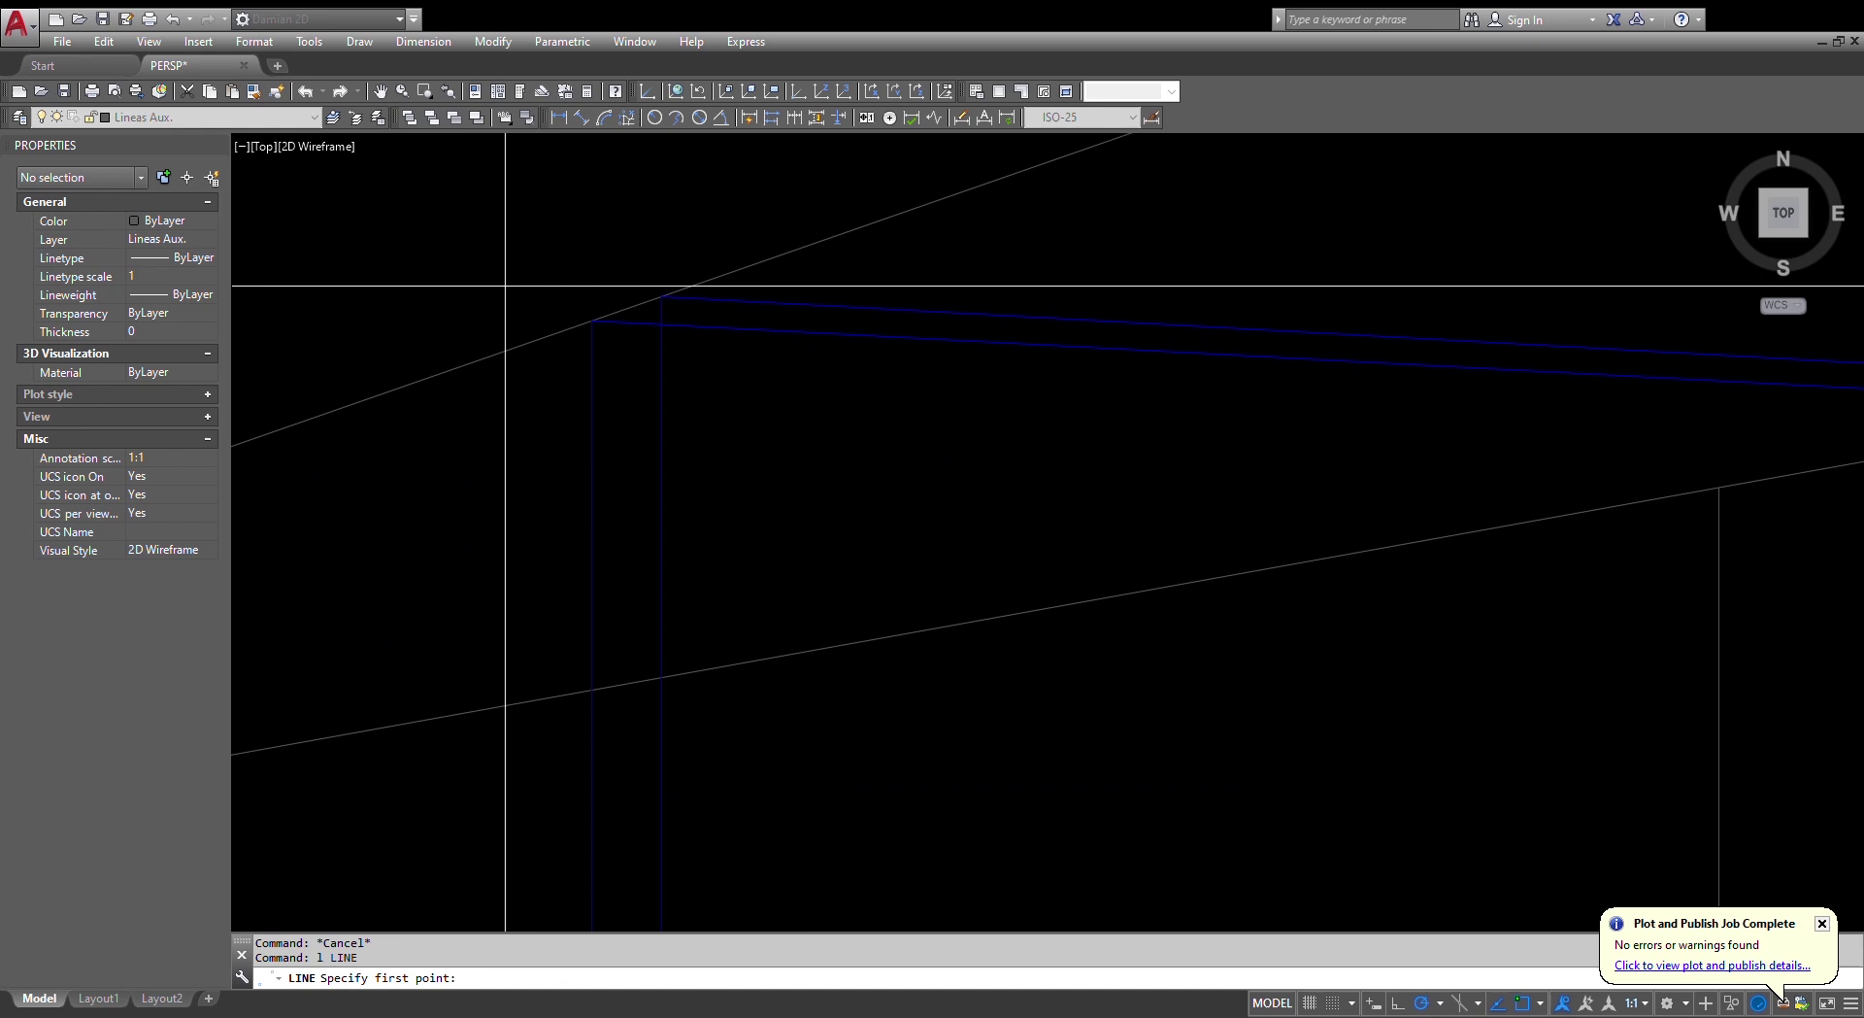
pyautogui.click(591, 320)
pyautogui.press('Escape')
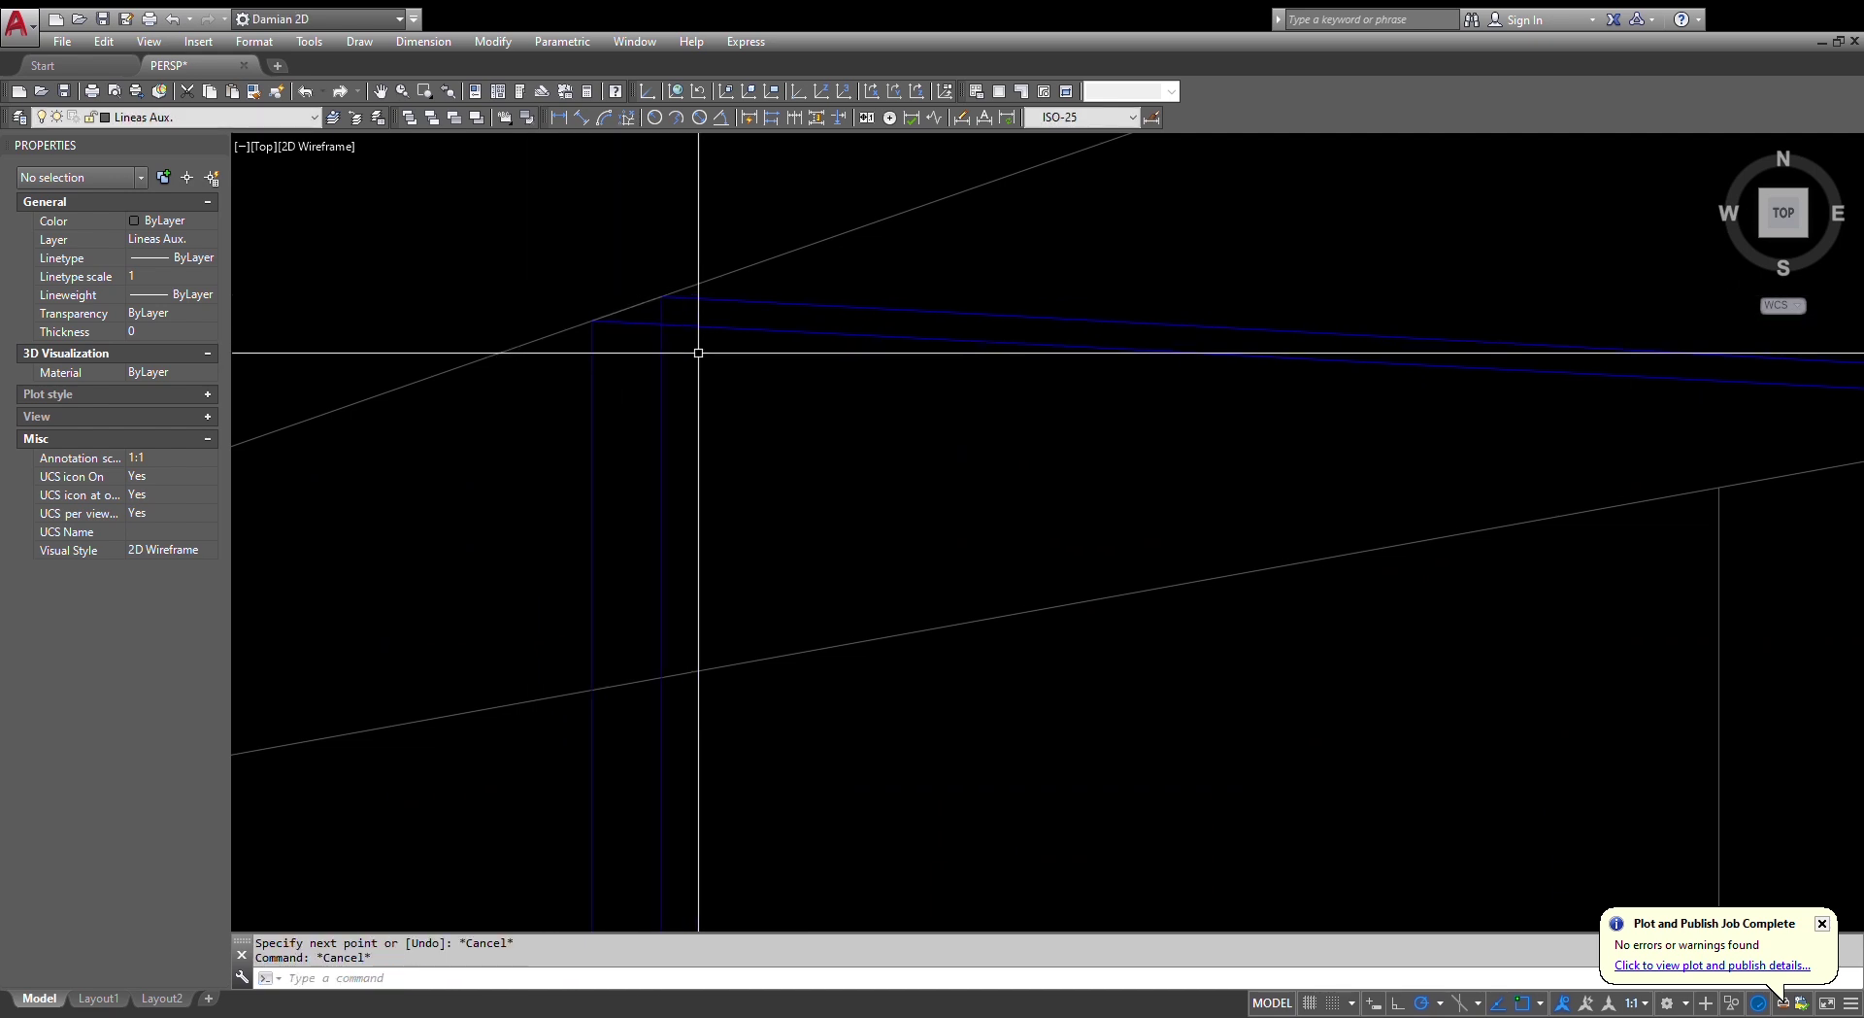
pyautogui.scroll(-3, 1498, 374)
pyautogui.press('Return')
pyautogui.scroll(3, 1573, 379)
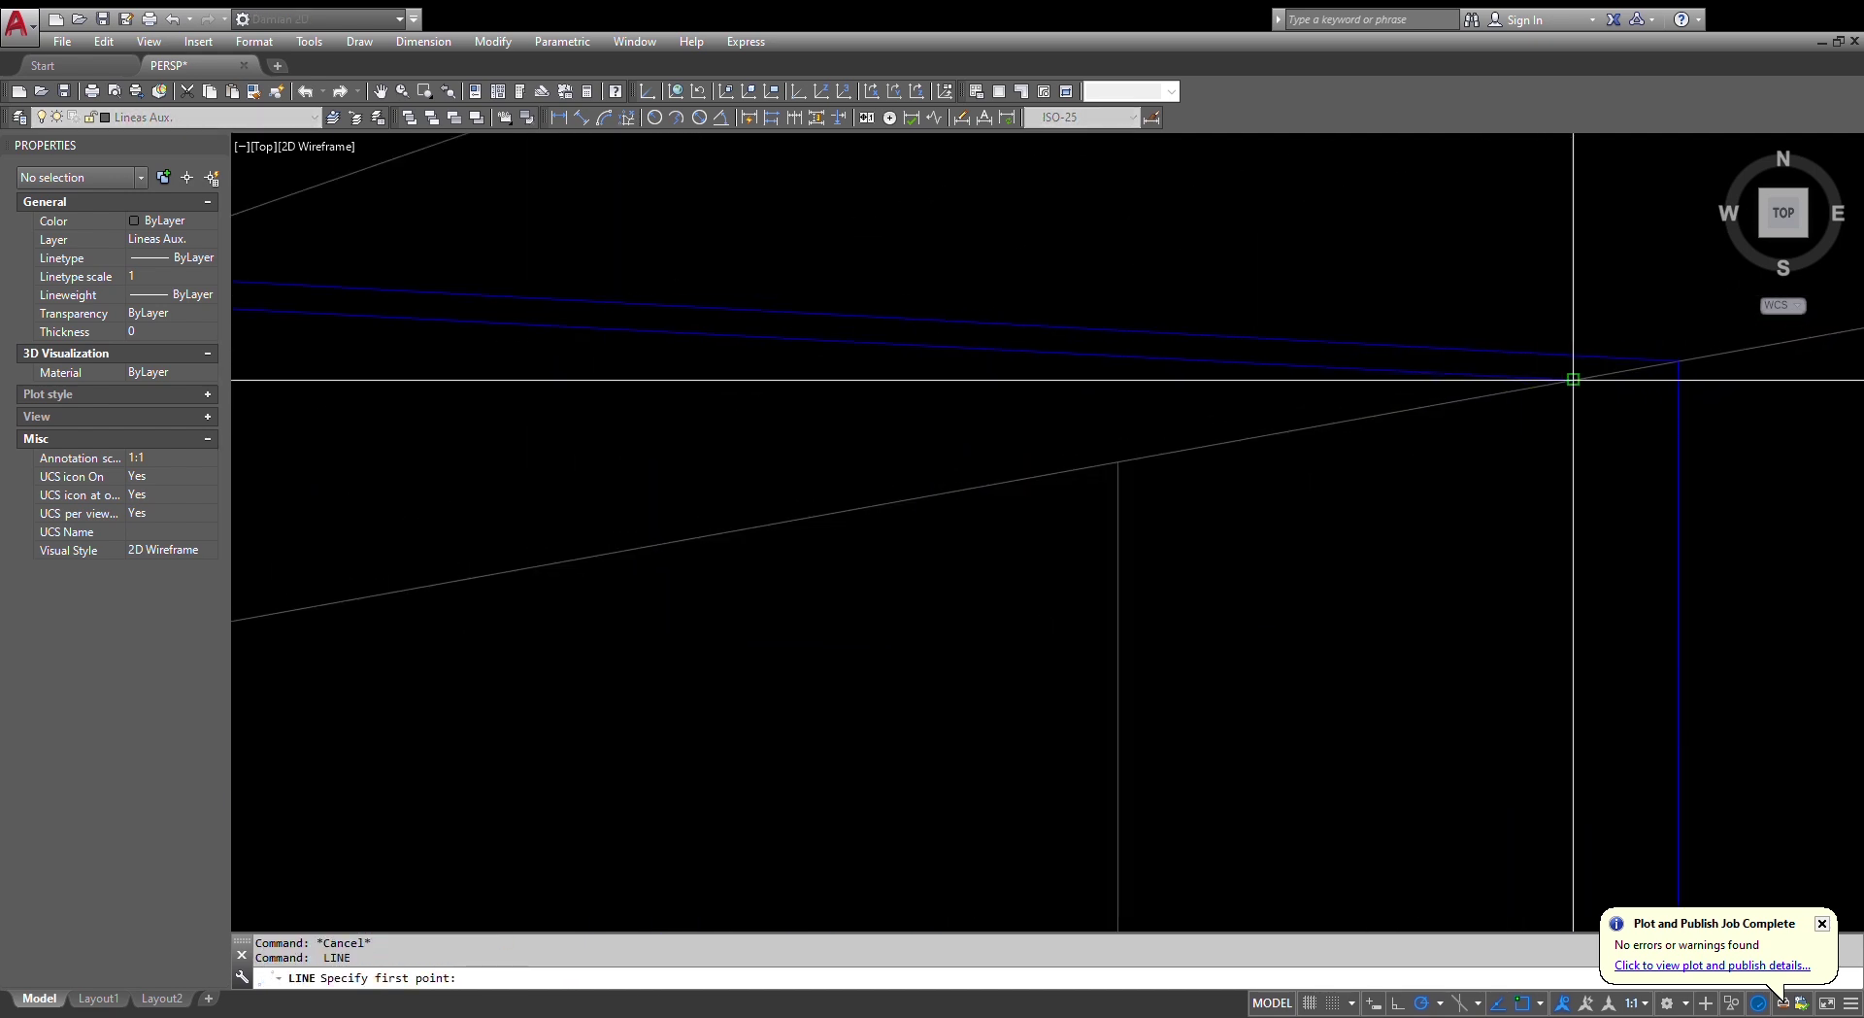
pyautogui.click(1573, 379)
pyautogui.click(1678, 360)
pyautogui.press('Escape')
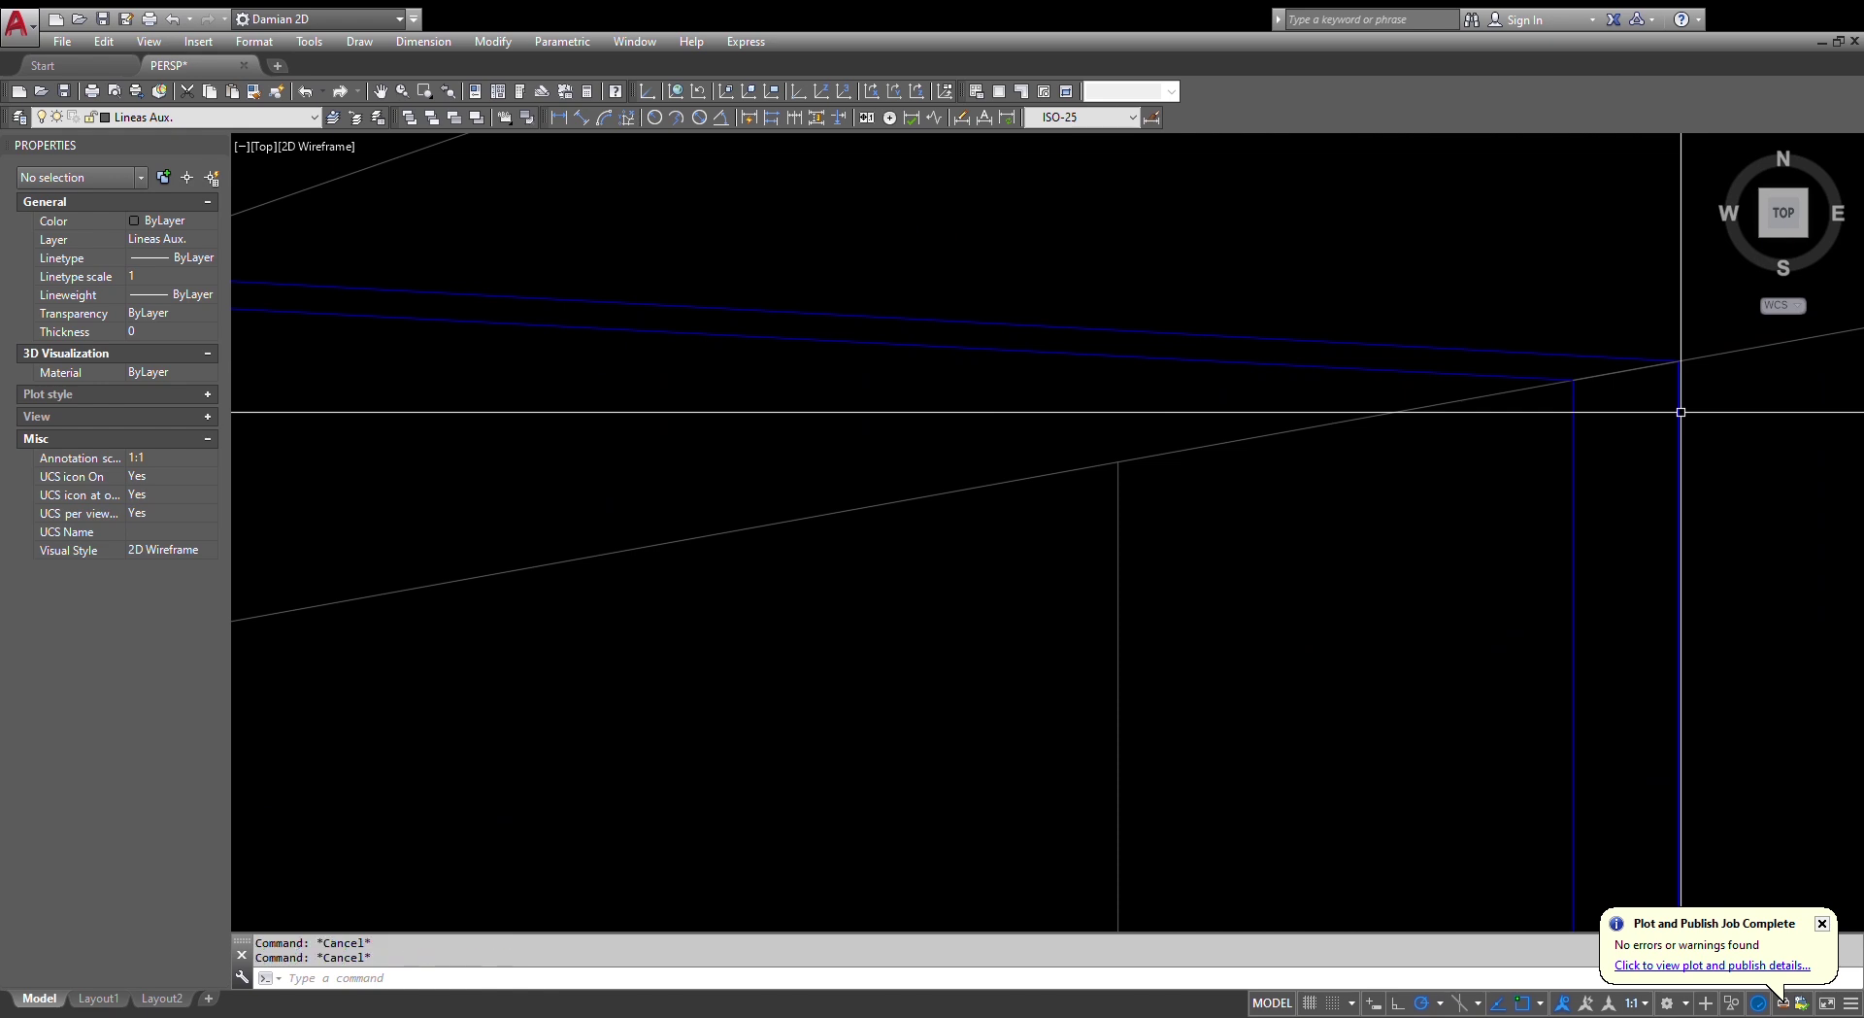
# - Match the properties of the block's blue vertical edge onto the two short top edges
pyautogui.write('ma')
pyautogui.press('Return')
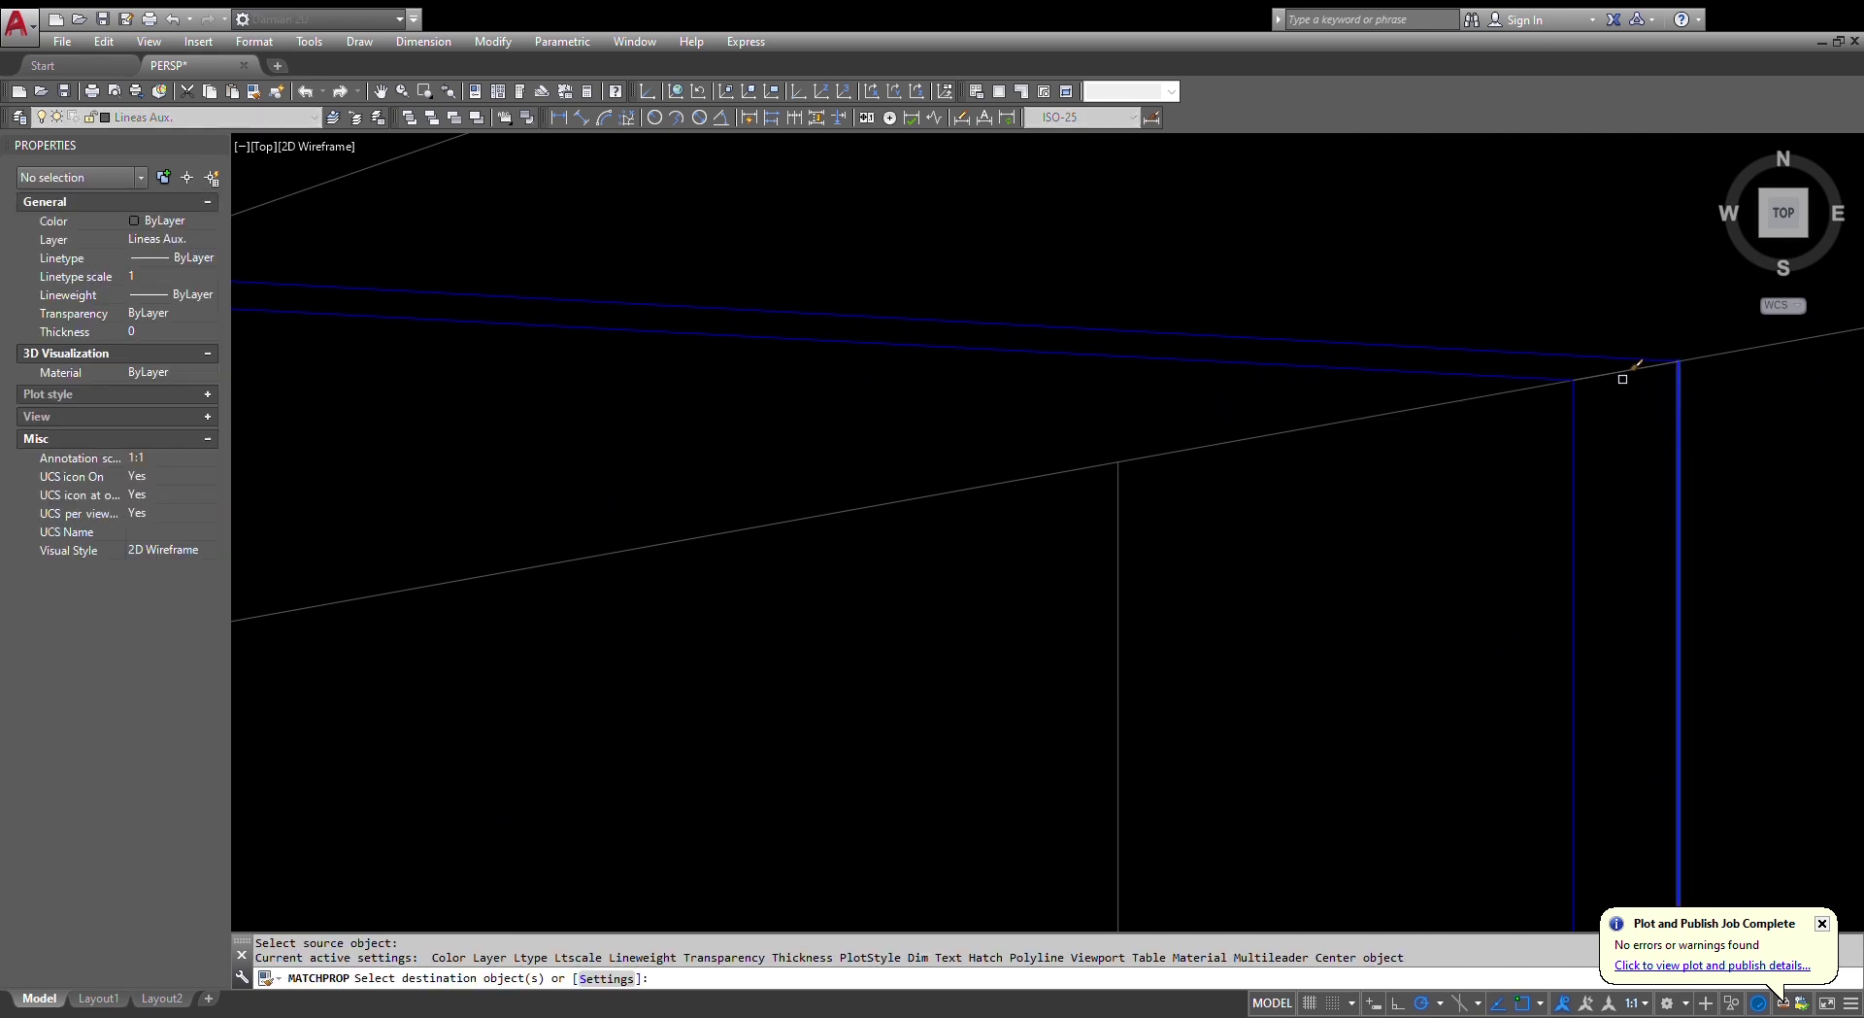
pyautogui.scroll(-3, 1631, 361)
pyautogui.scroll(4, 1196, 366)
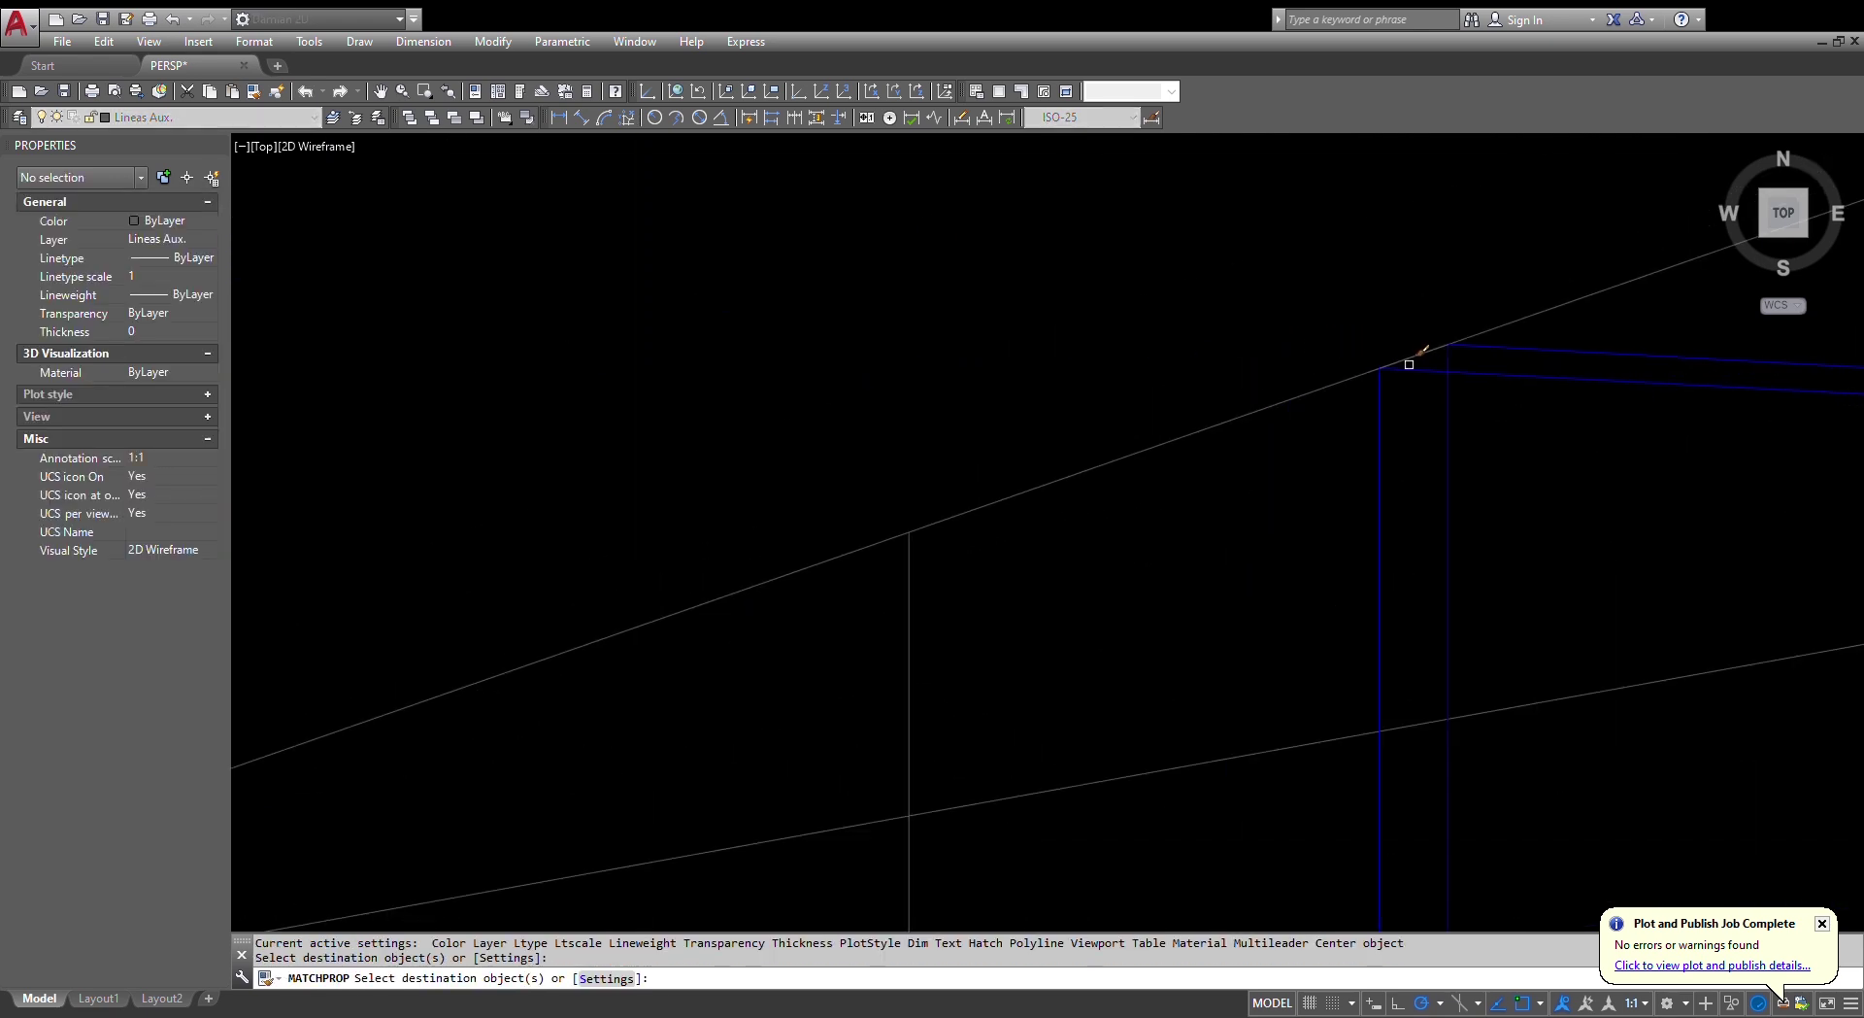
pyautogui.press('Escape')
pyautogui.press('Escape')
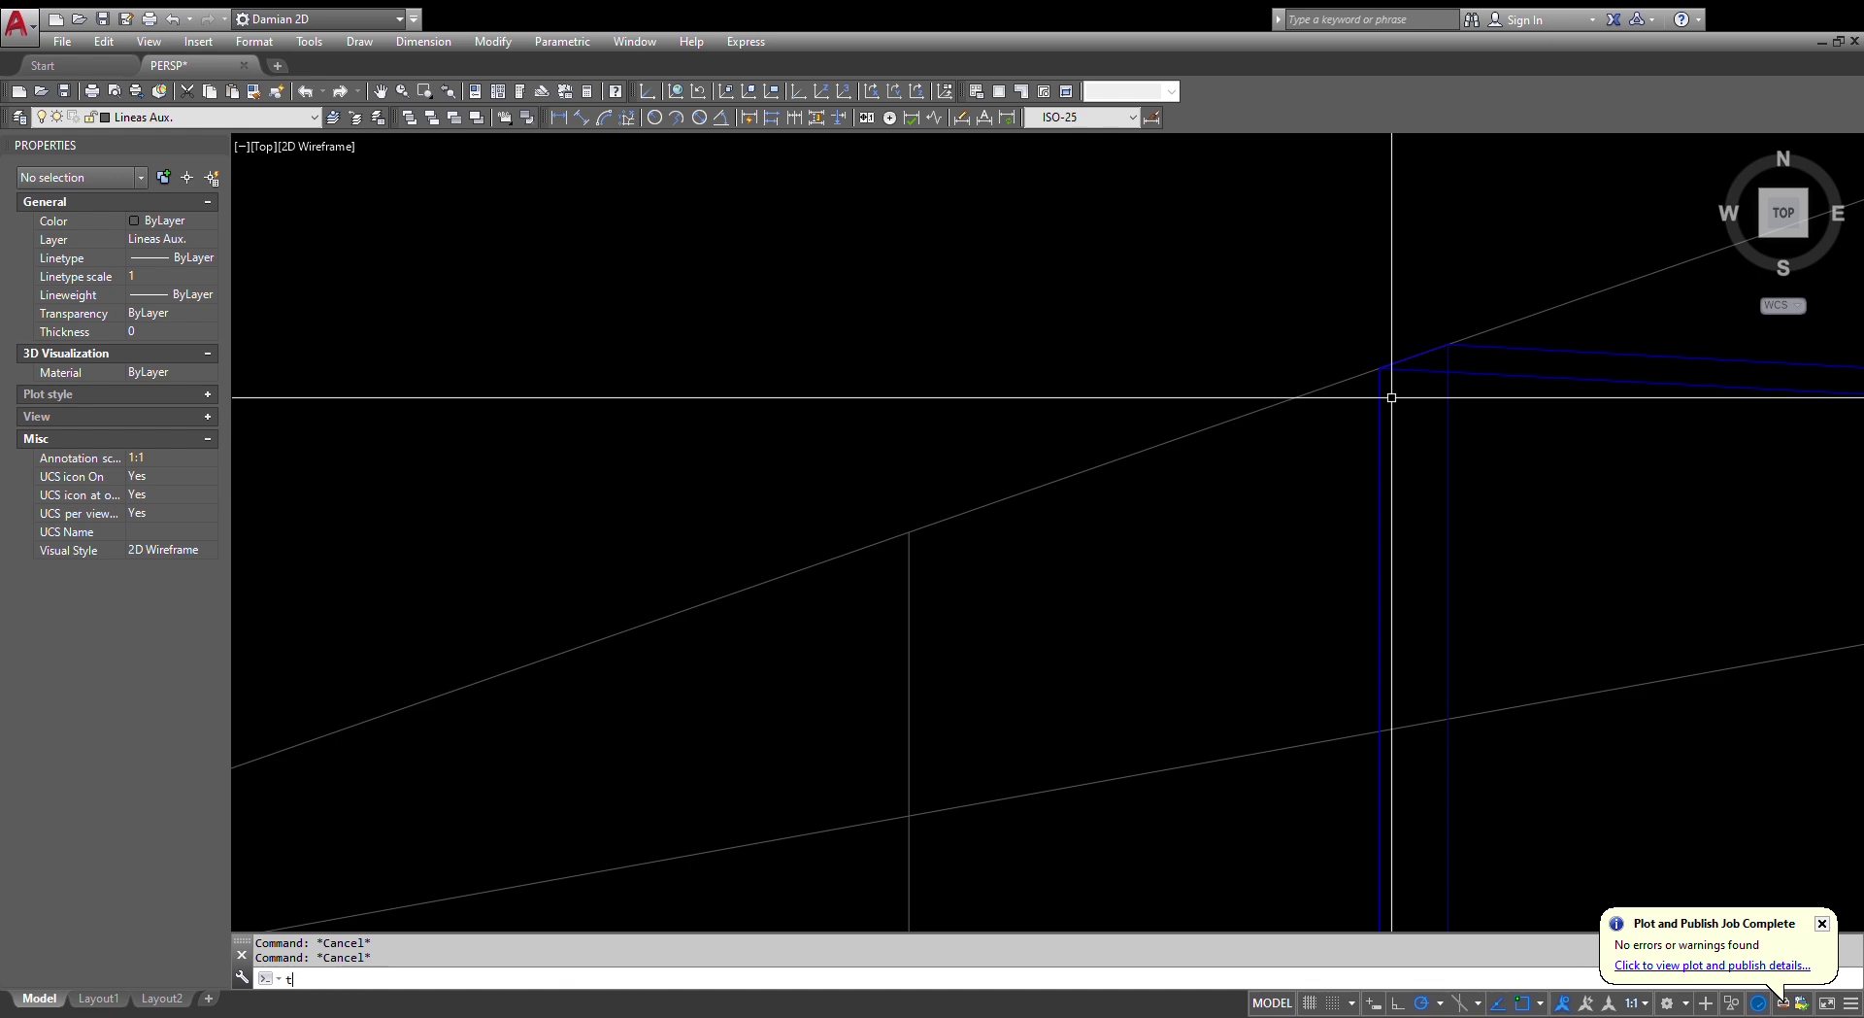
# - Trim the two upper vanishing rays where they extend past the tall block's top corners
pyautogui.click(1509, 320)
pyautogui.scroll(-8, 1435, 327)
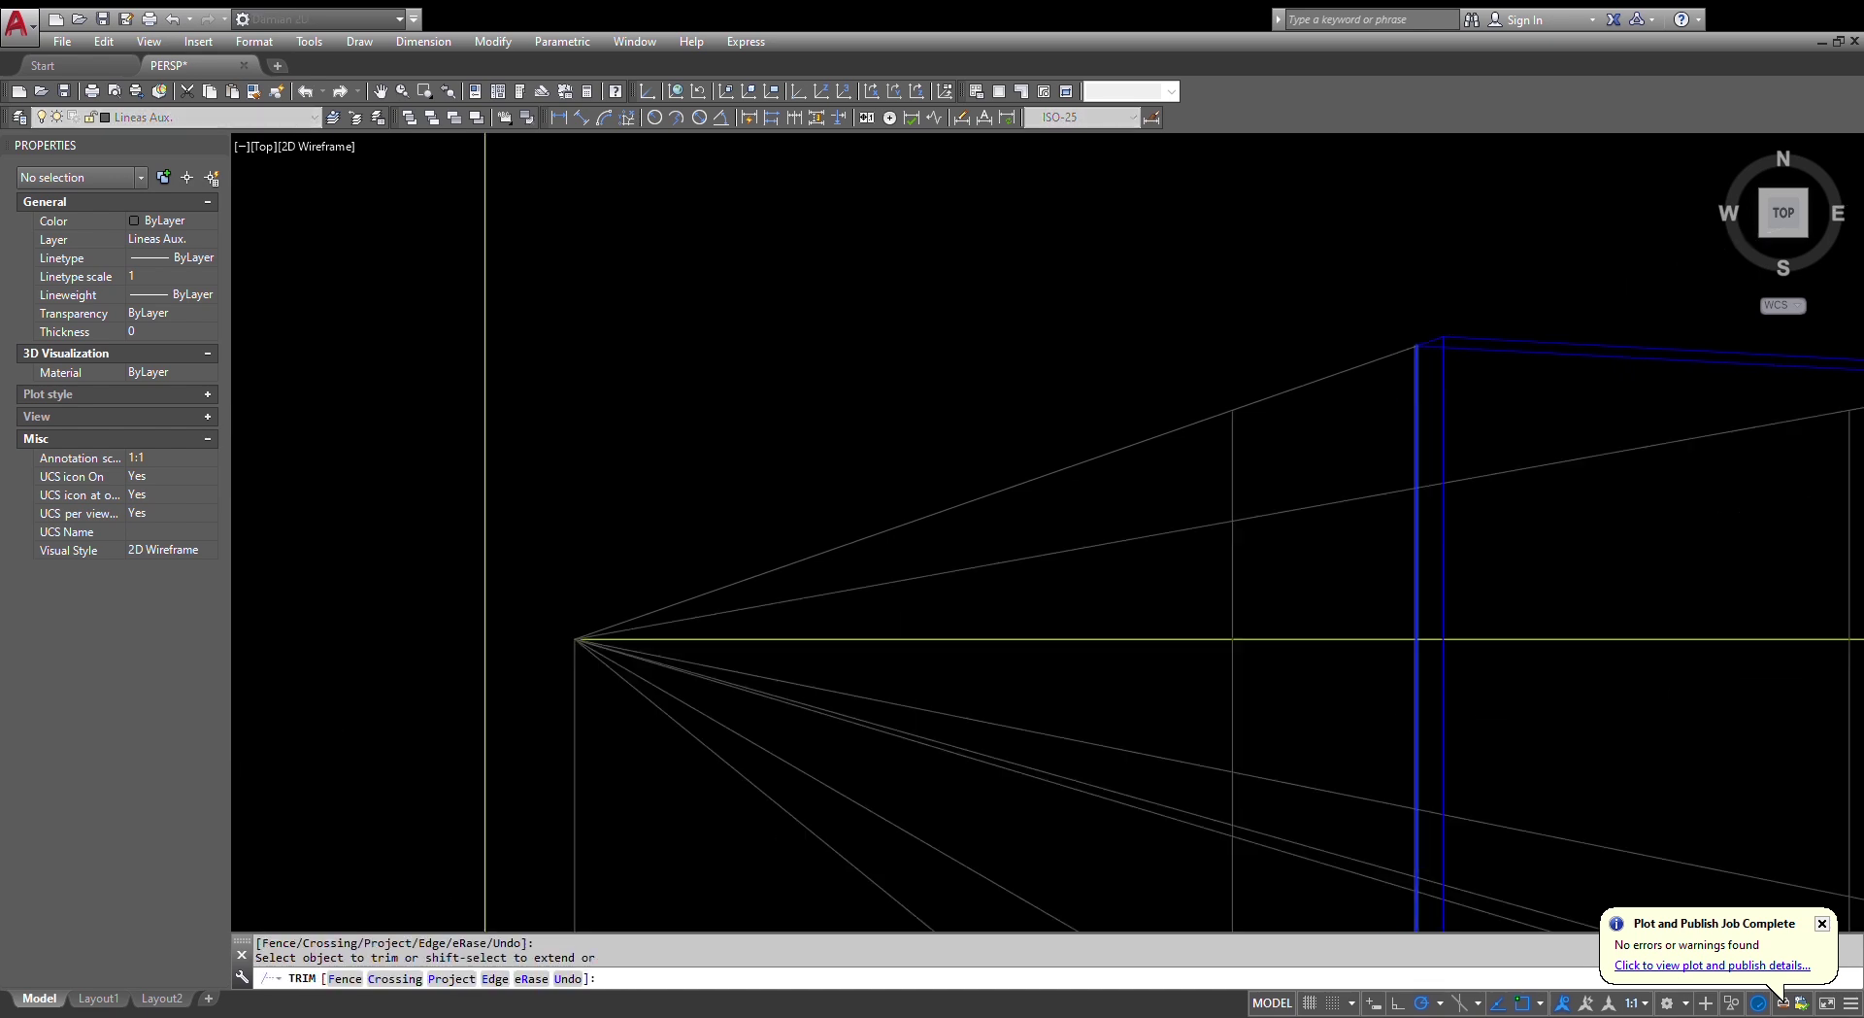
pyautogui.press('Escape')
pyautogui.press('space')
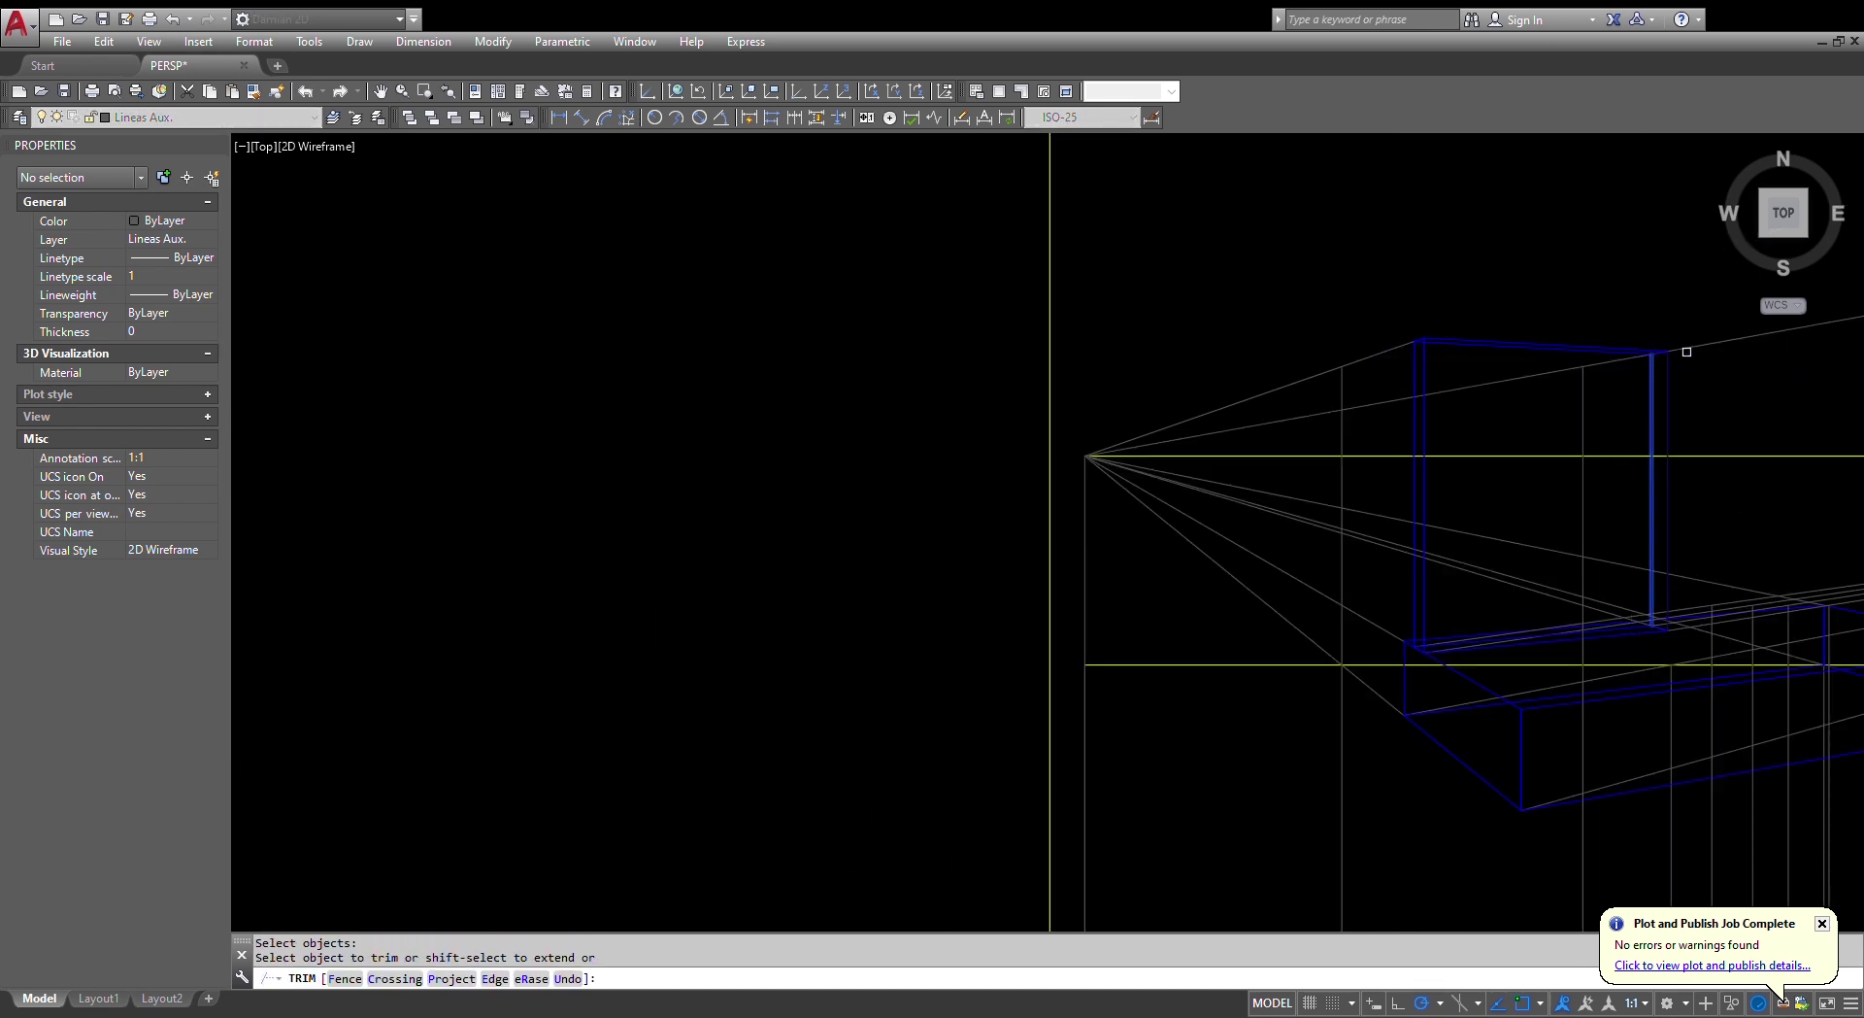
pyautogui.press('Escape')
pyautogui.press('Escape')
pyautogui.scroll(-4, 1419, 340)
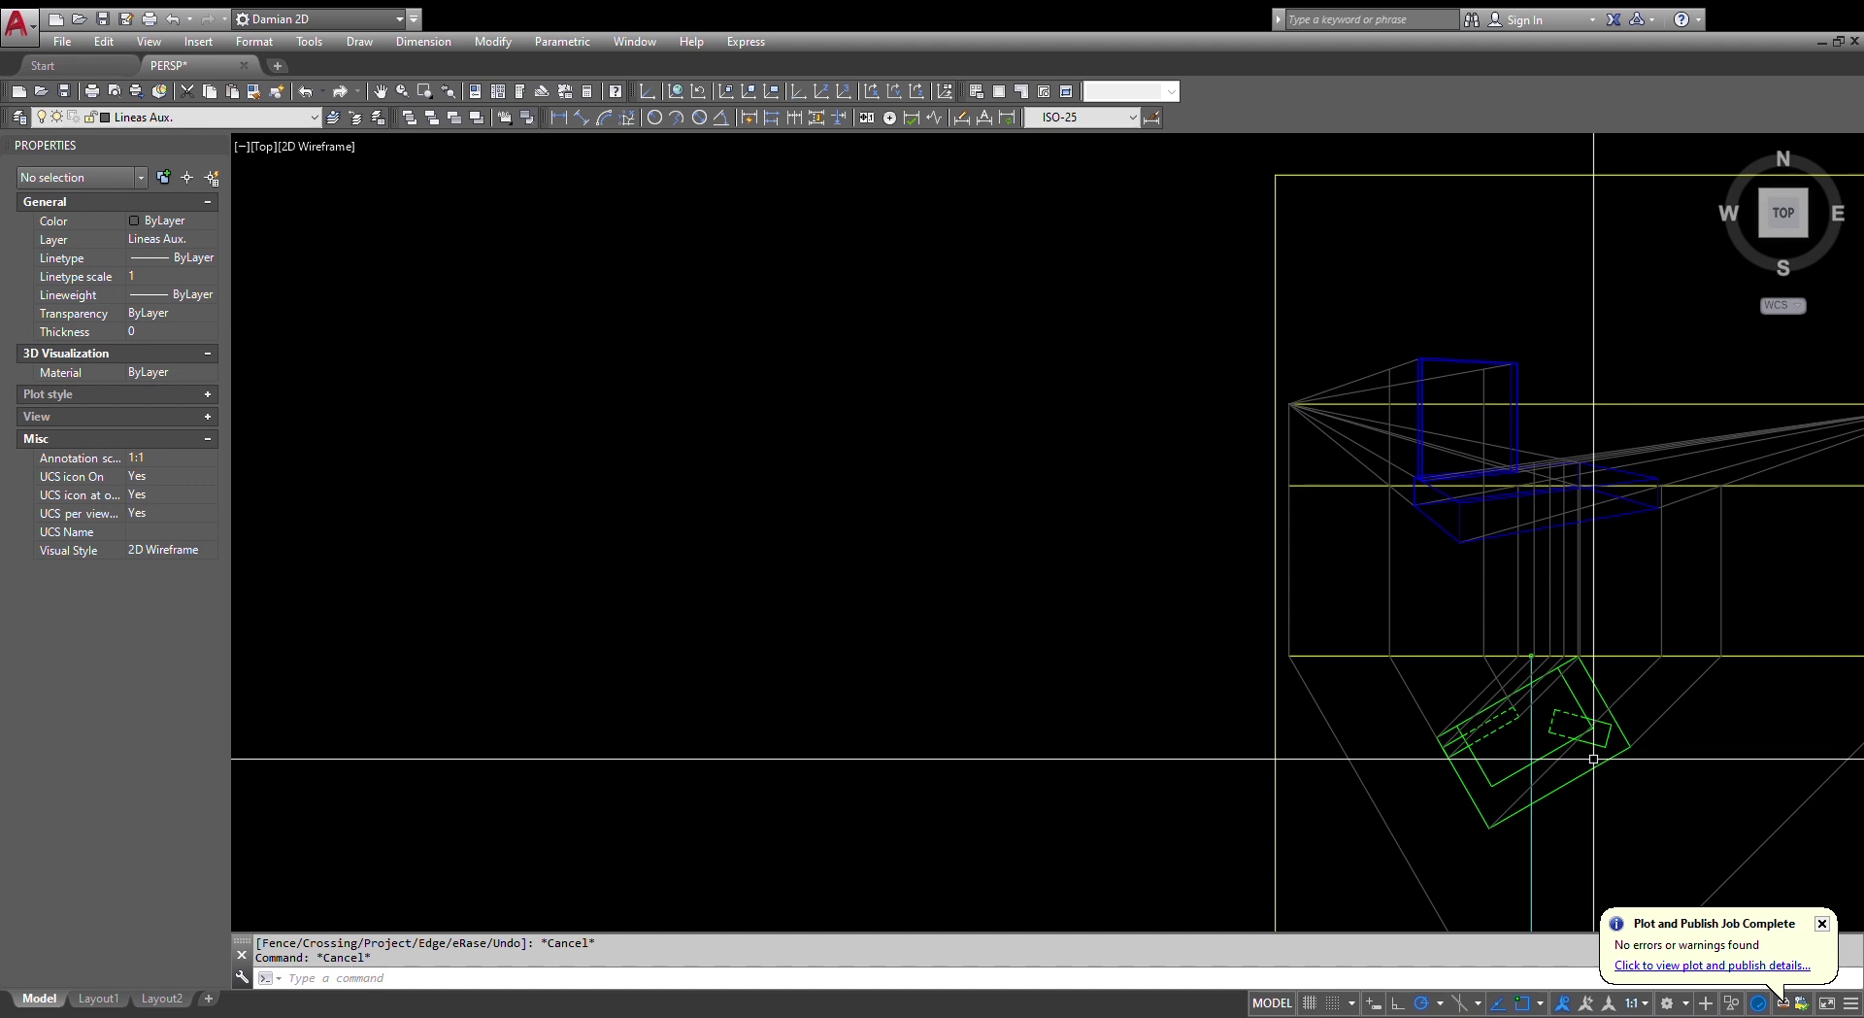
# - Draw a line extending the inner rectangle's left short side from its upper corner to the picture plane line
pyautogui.scroll(4, 1587, 753)
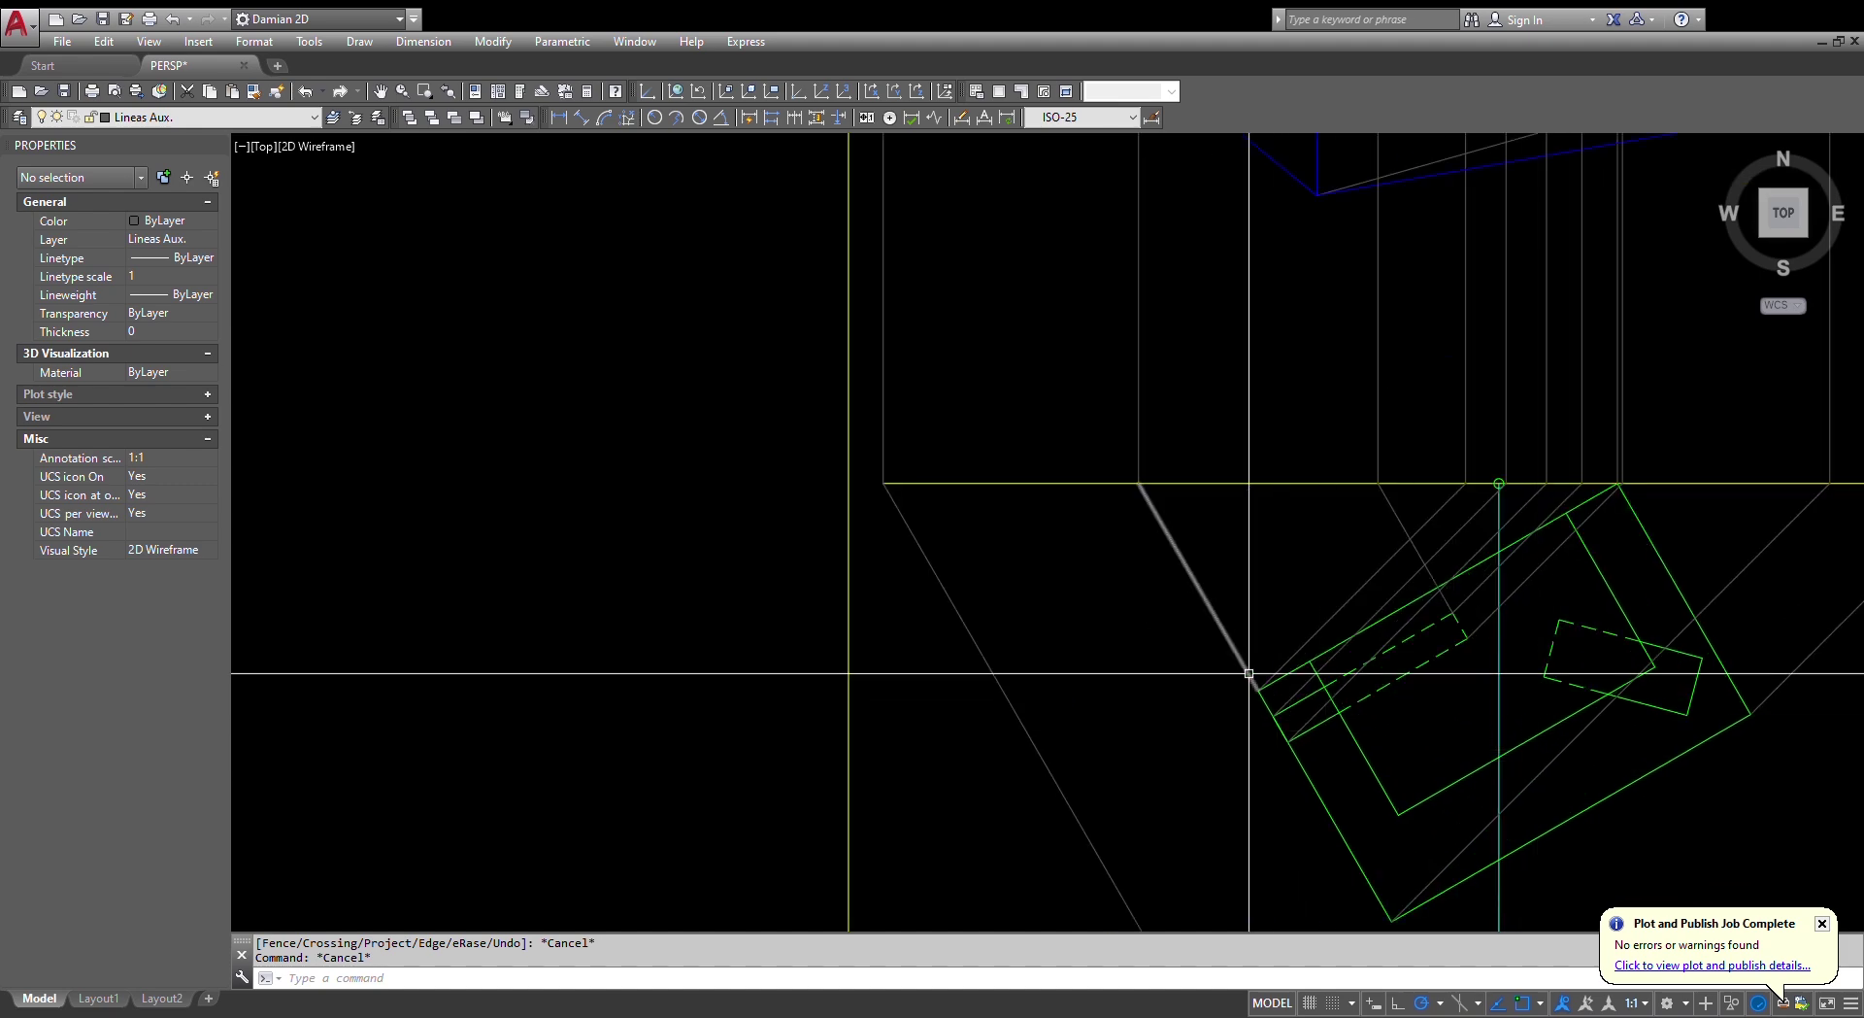
pyautogui.write('l')
pyautogui.press('Return')
pyautogui.scroll(4, 1301, 665)
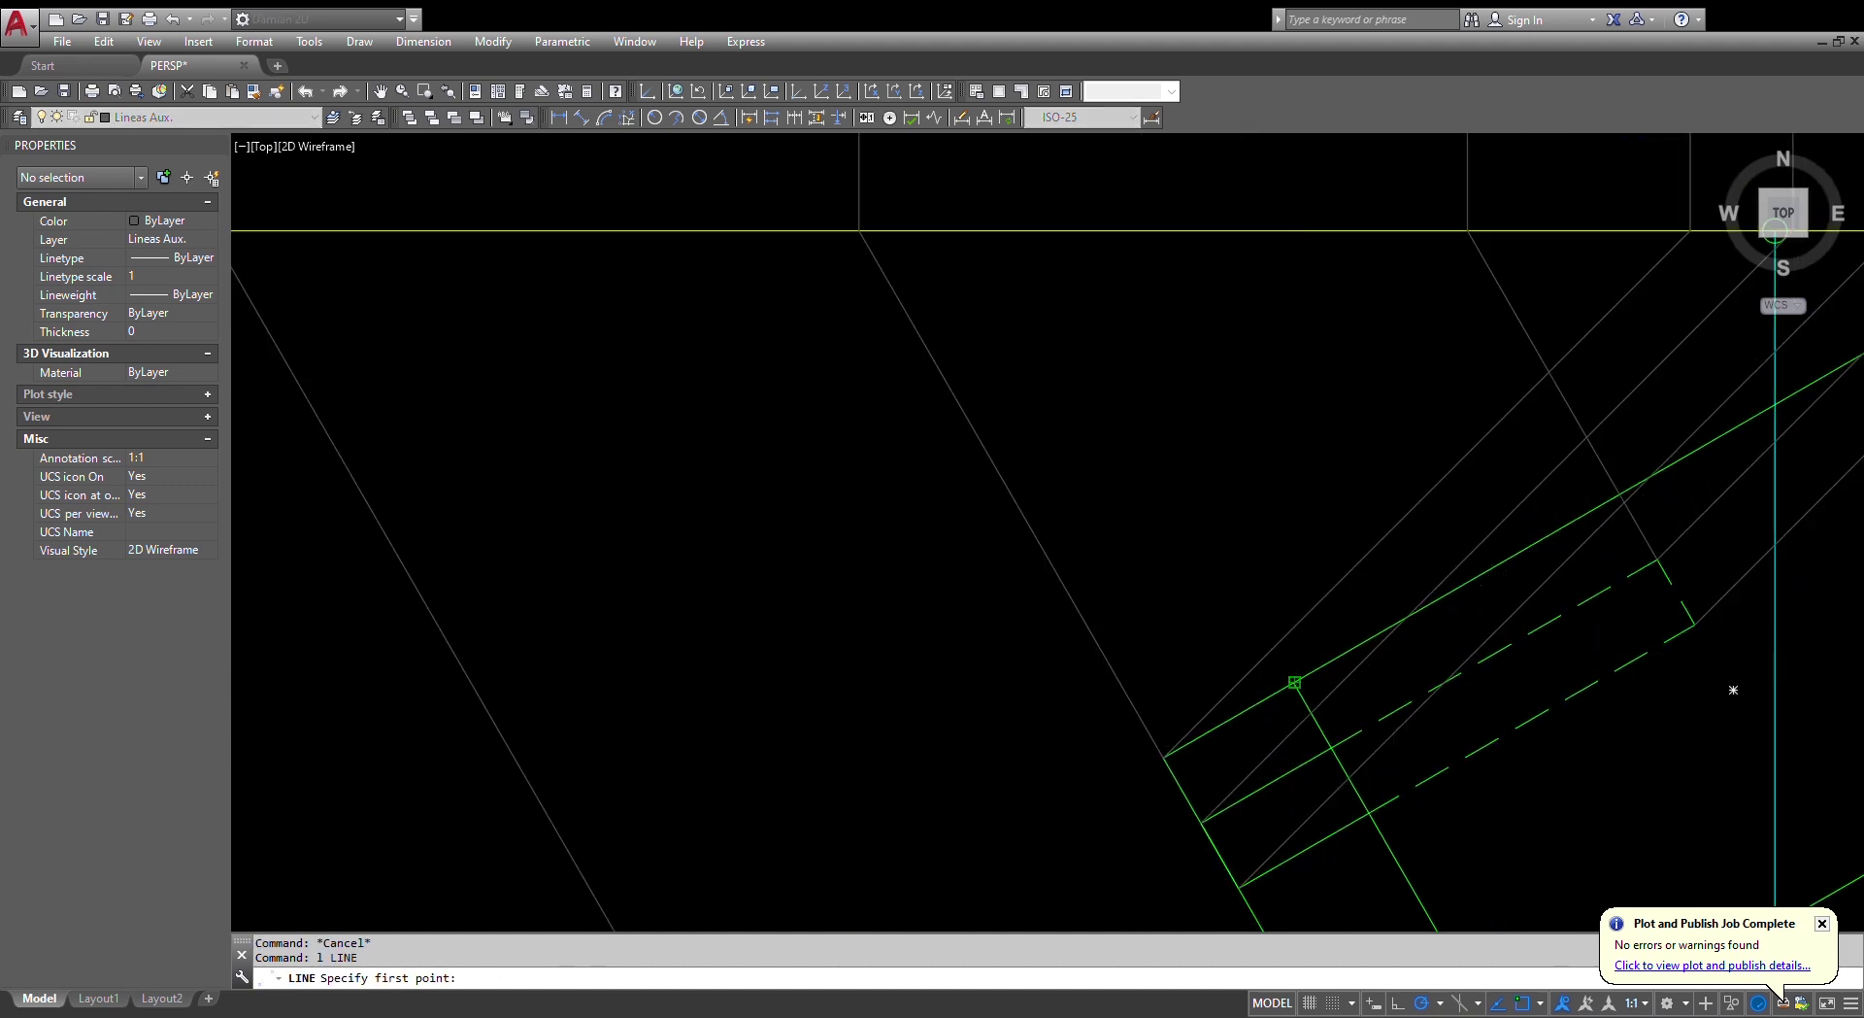
pyautogui.click(1295, 682)
pyautogui.scroll(-2, 1294, 683)
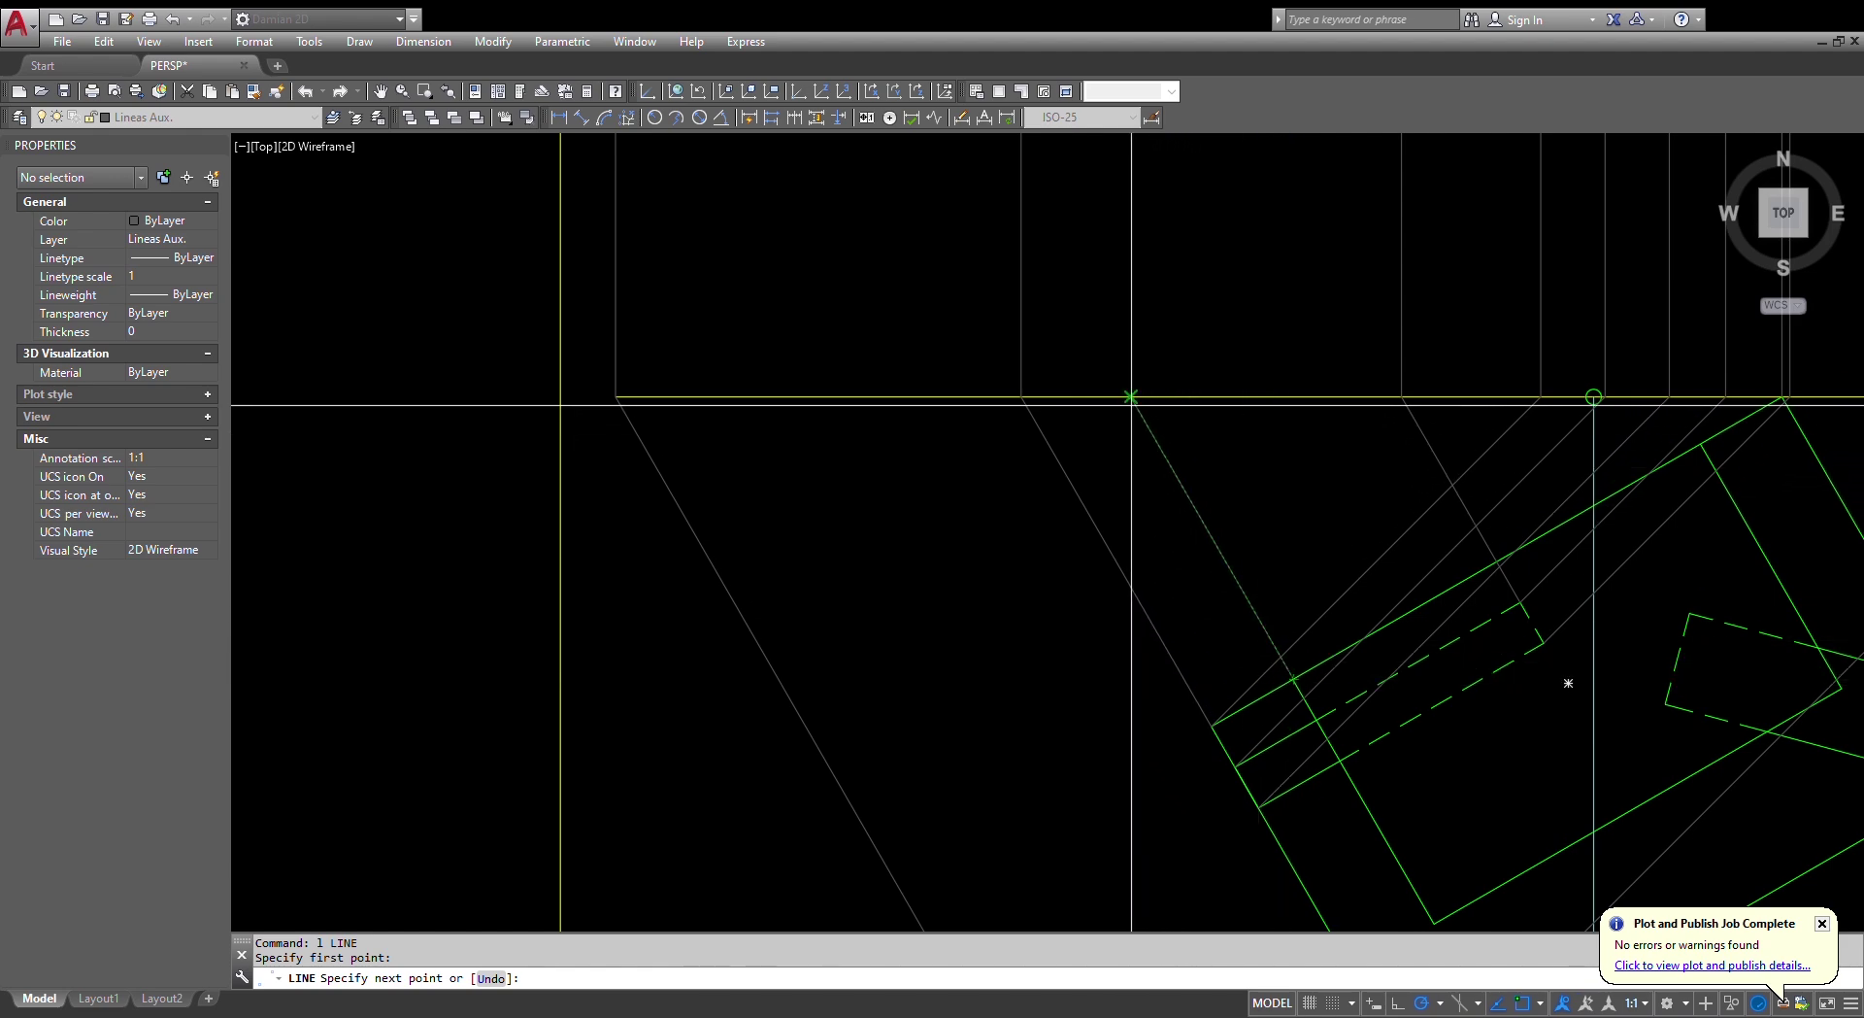
pyautogui.scroll(-2, 1138, 415)
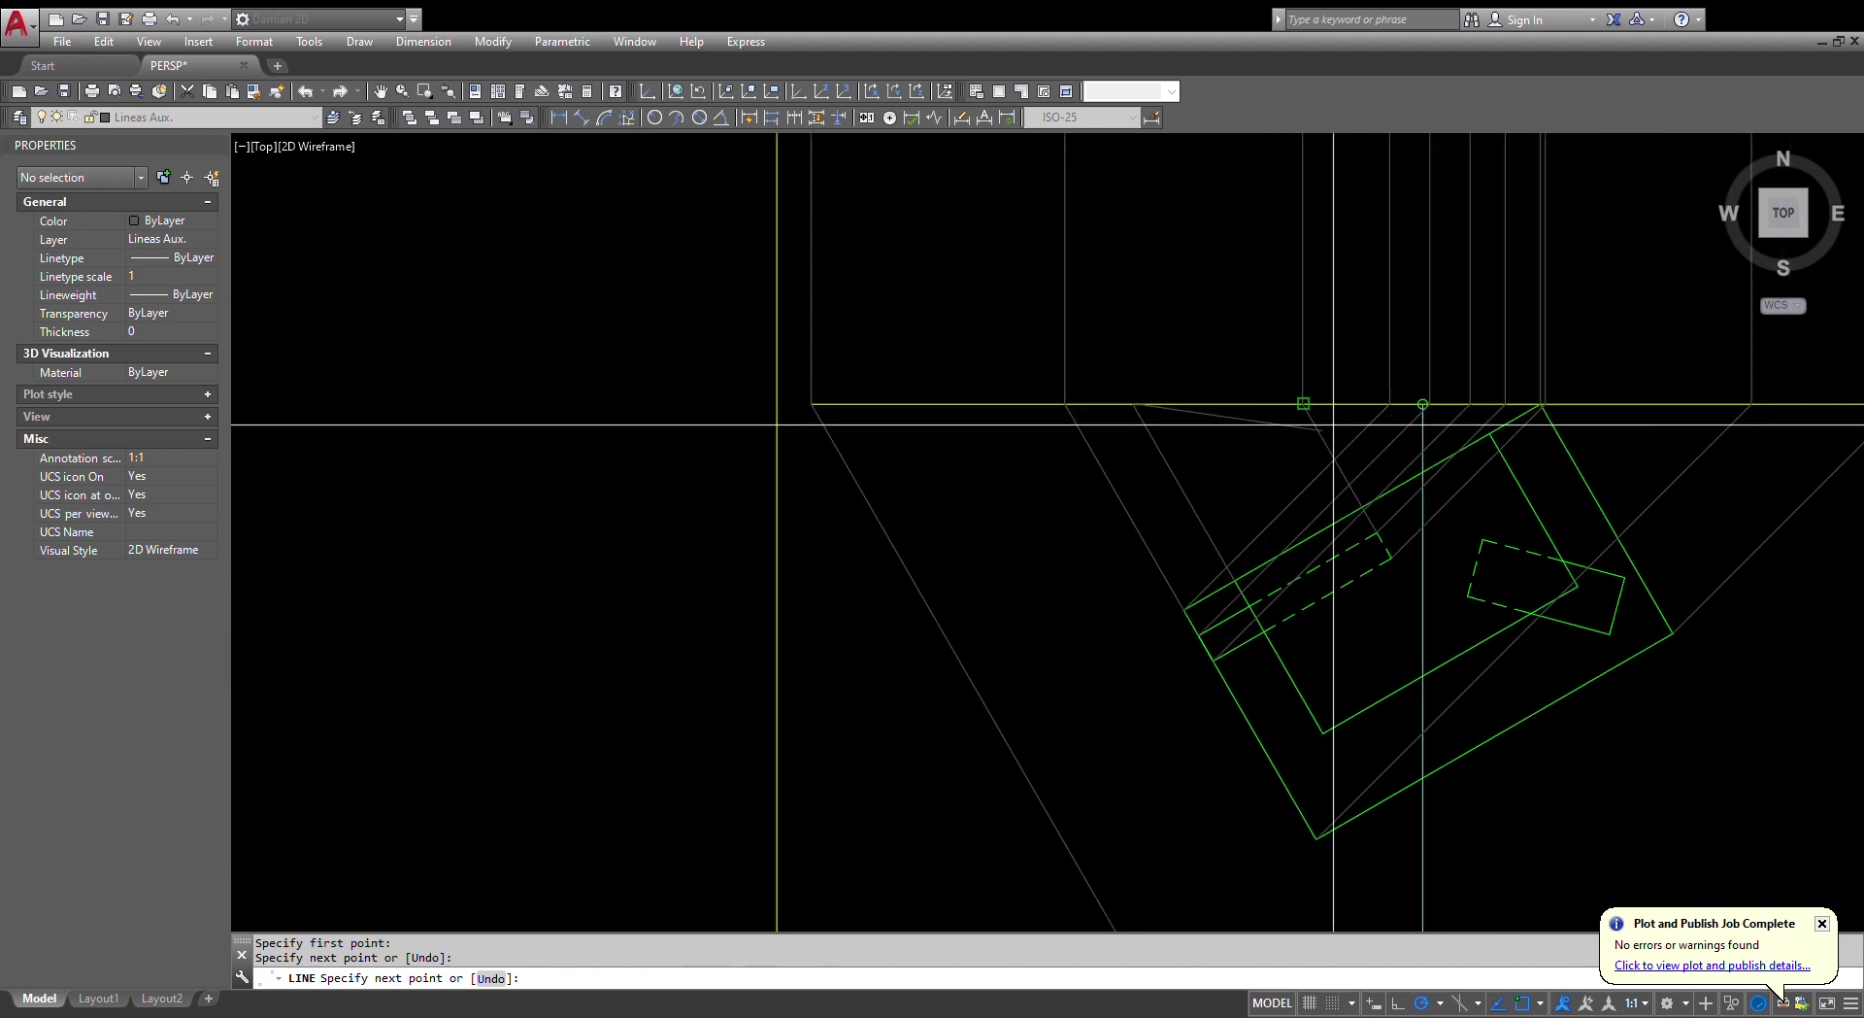
pyautogui.scroll(2, 1388, 423)
pyautogui.press('Escape')
# - Draw a line extending the inner rectangle's right short side from its upper corner to the picture plane line
pyautogui.scroll(4, 1580, 440)
pyautogui.press('Return')
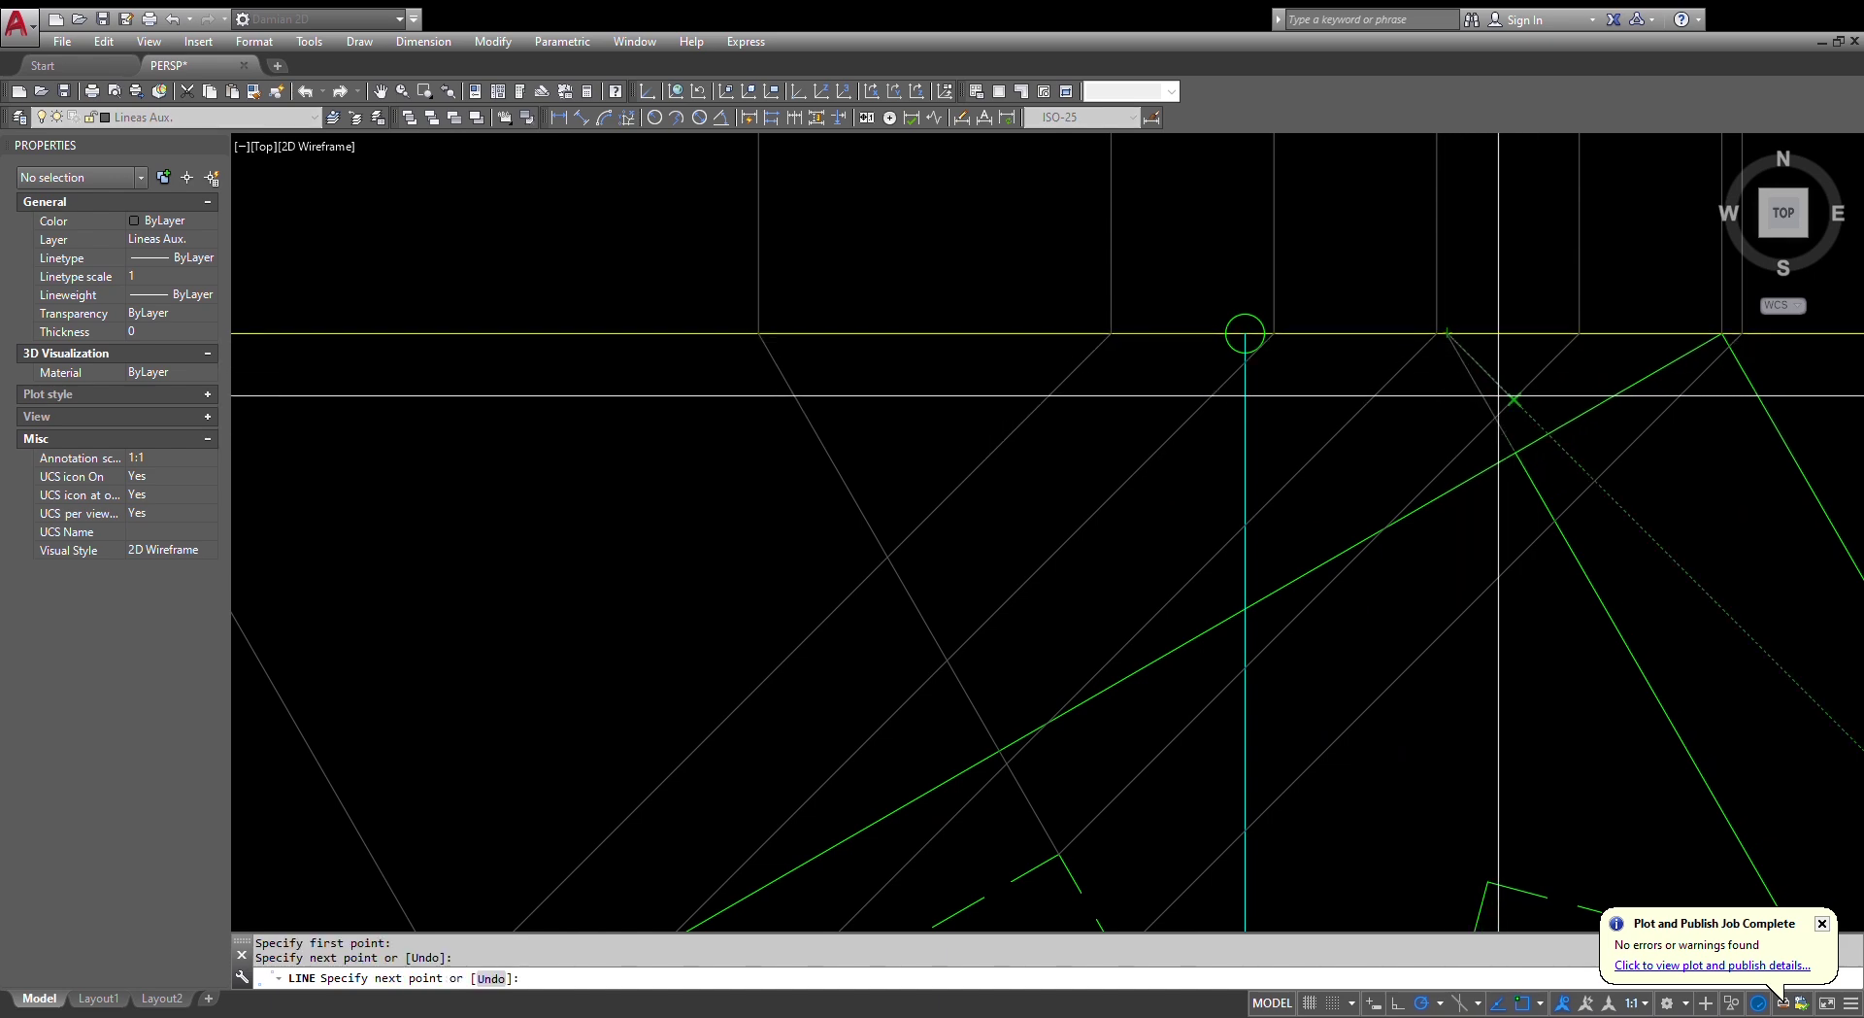
pyautogui.scroll(-4, 1514, 374)
pyautogui.press('Escape')
pyautogui.press('Escape')
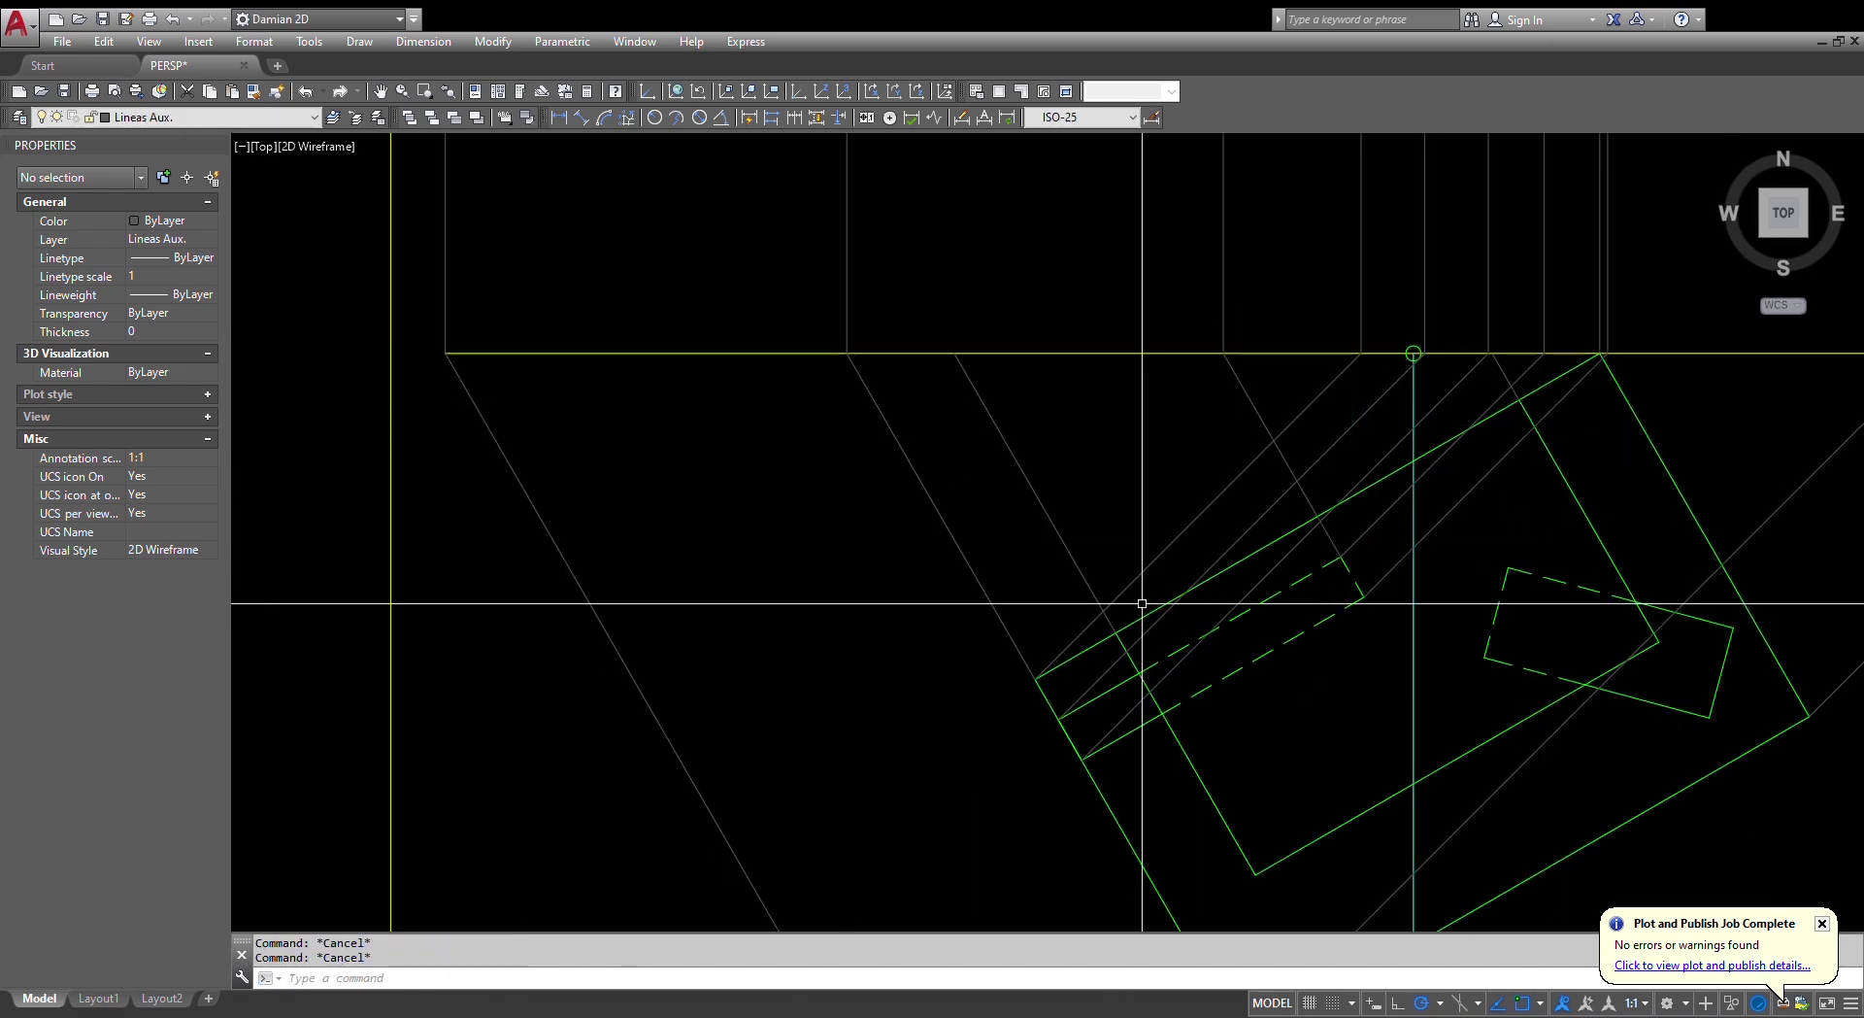
# - Copy the leftmost box vertical, from its foot on the picture plane line, to the ends of the two extended inner rectangle sides
pyautogui.scroll(-5, 1000, 493)
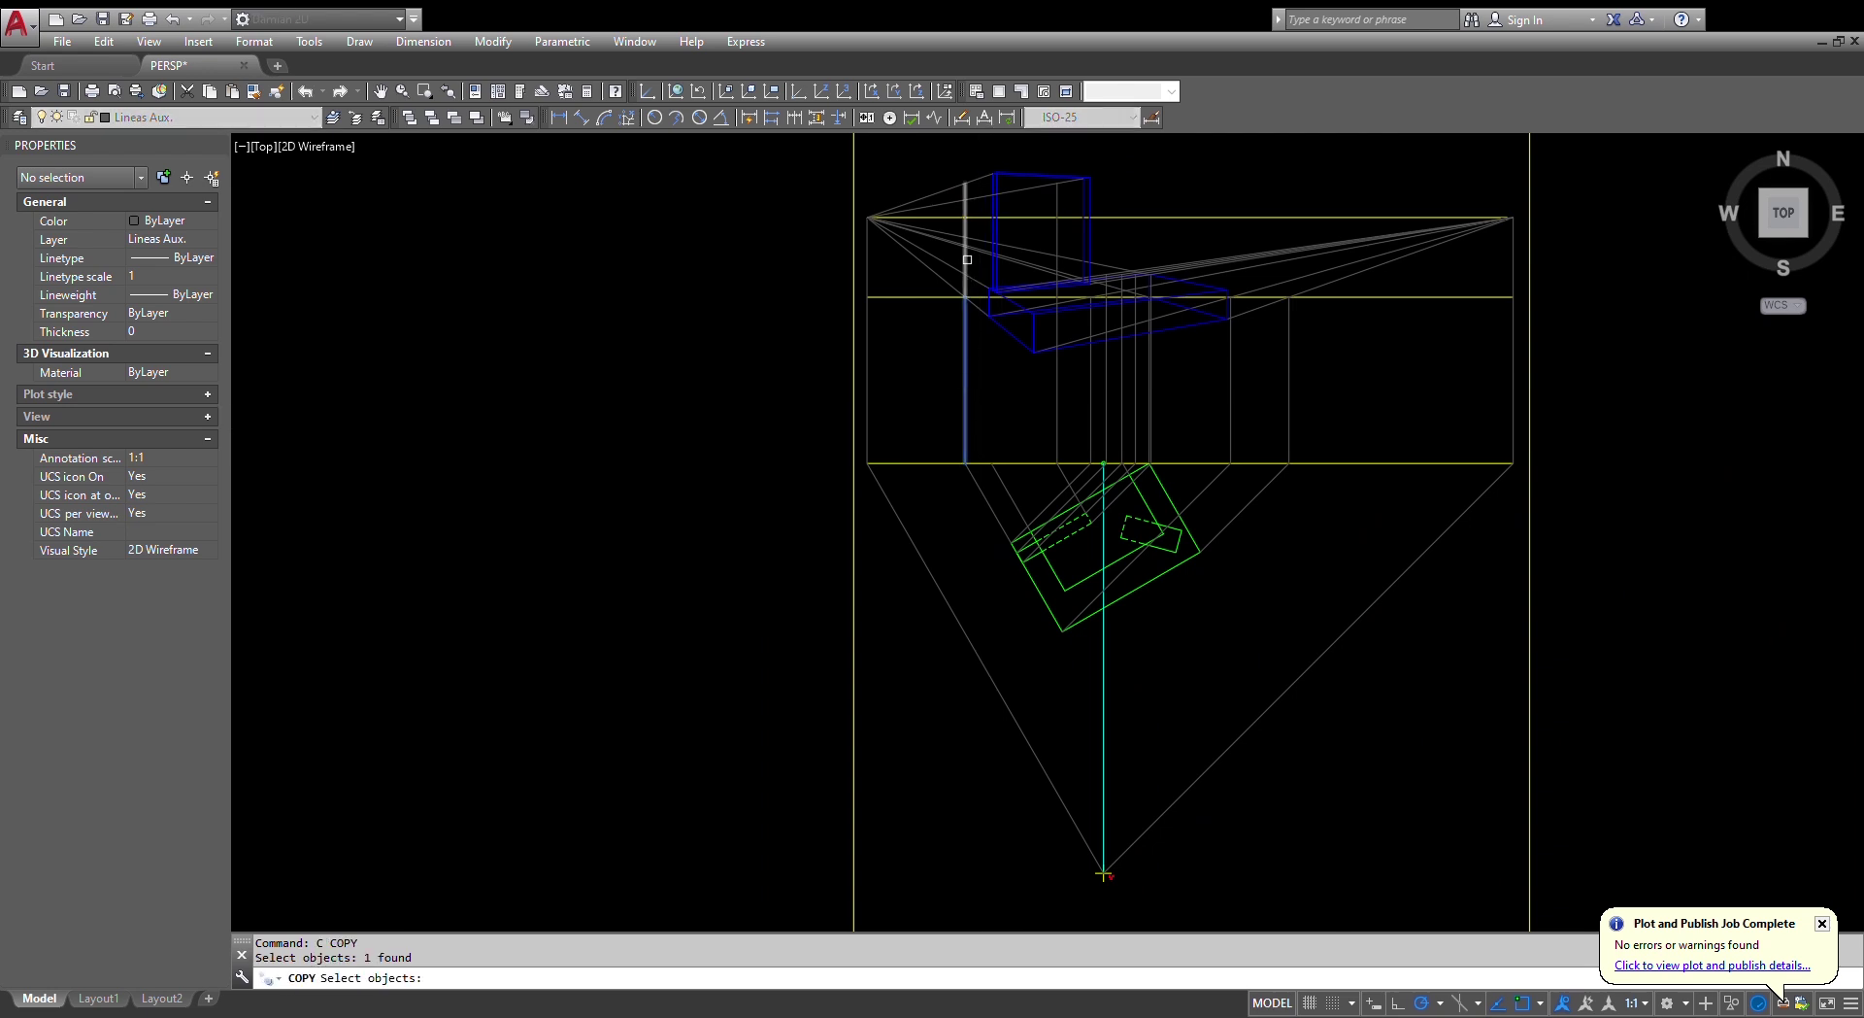
pyautogui.scroll(5, 990, 408)
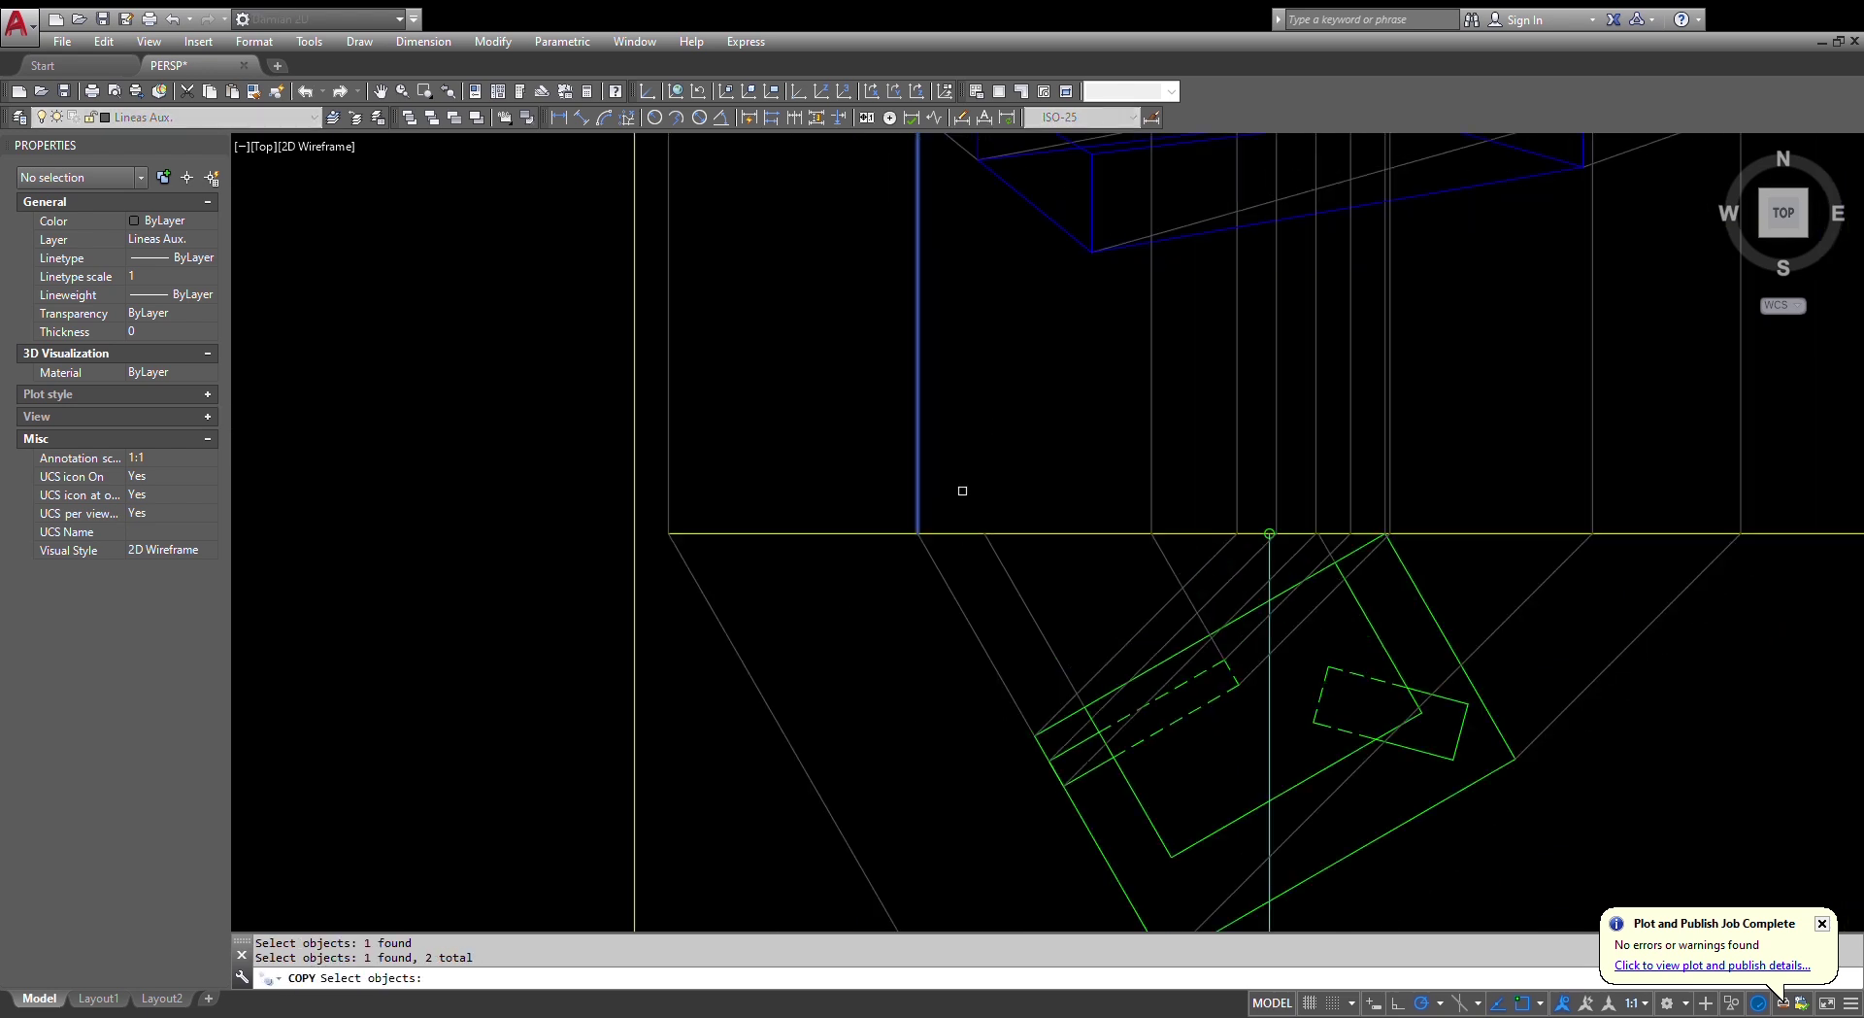
pyautogui.press('Return')
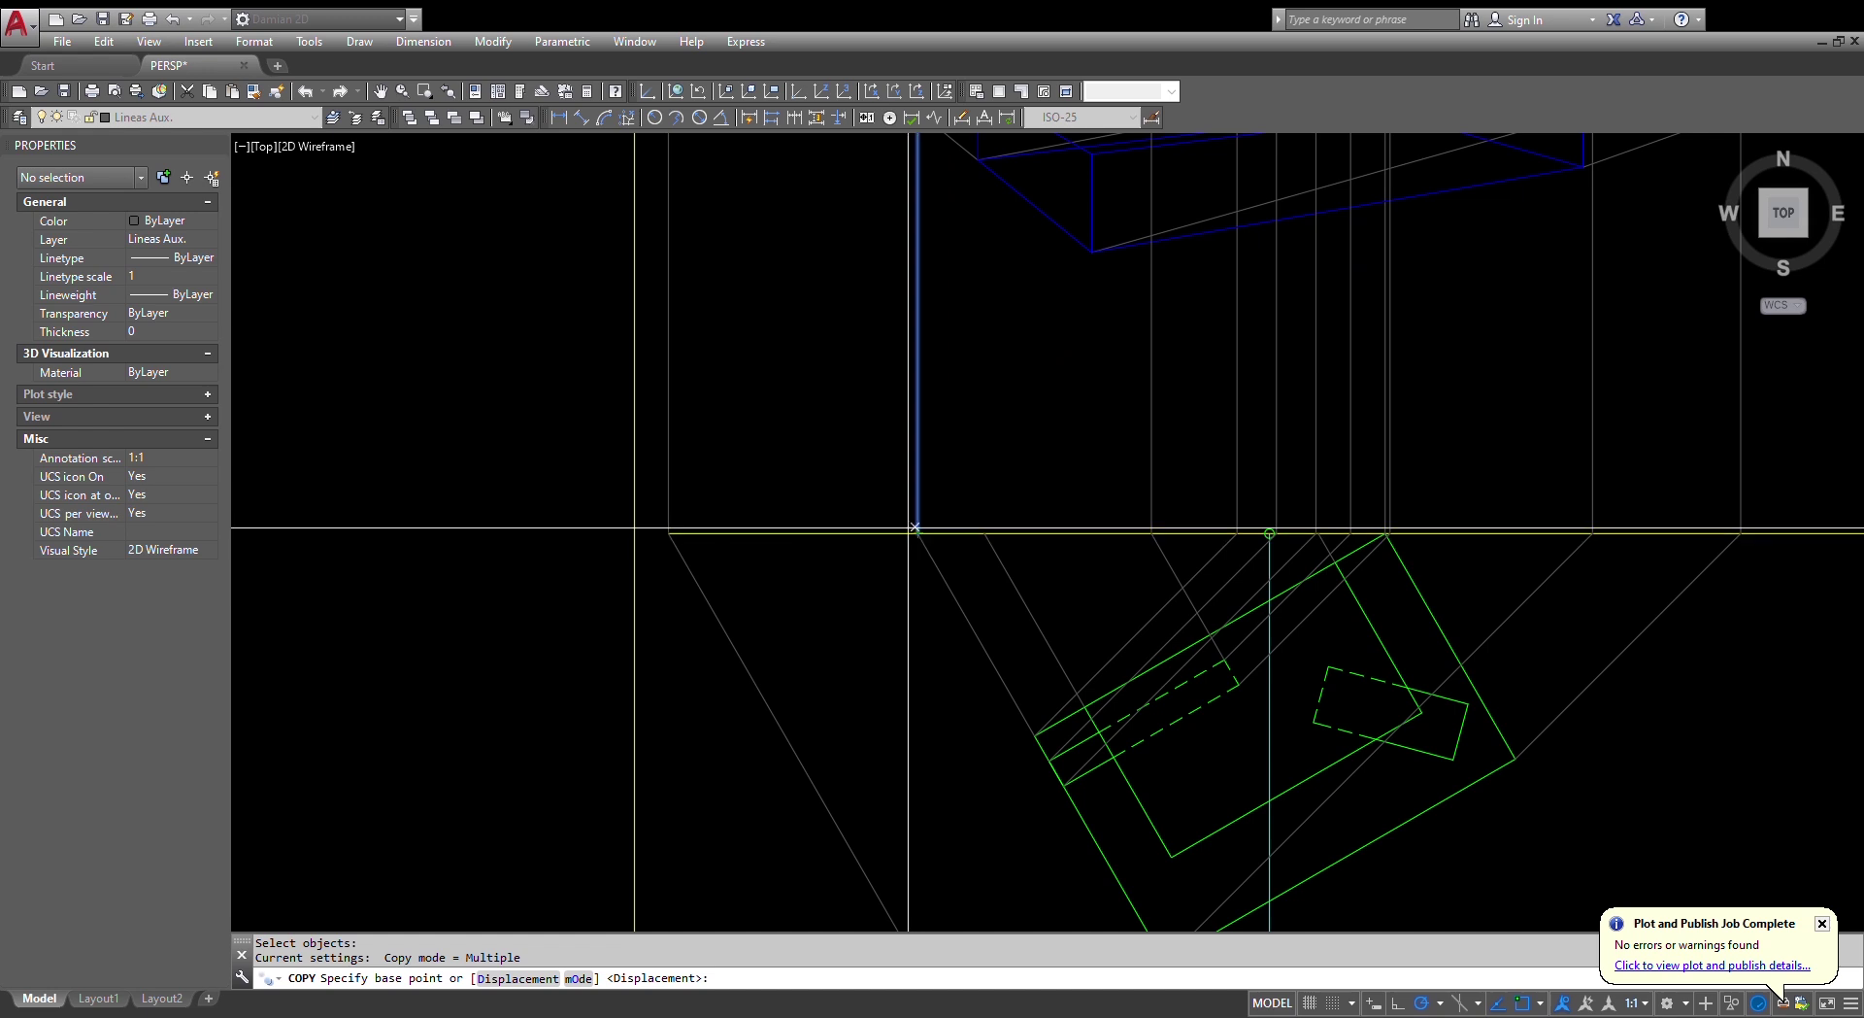
pyautogui.click(918, 532)
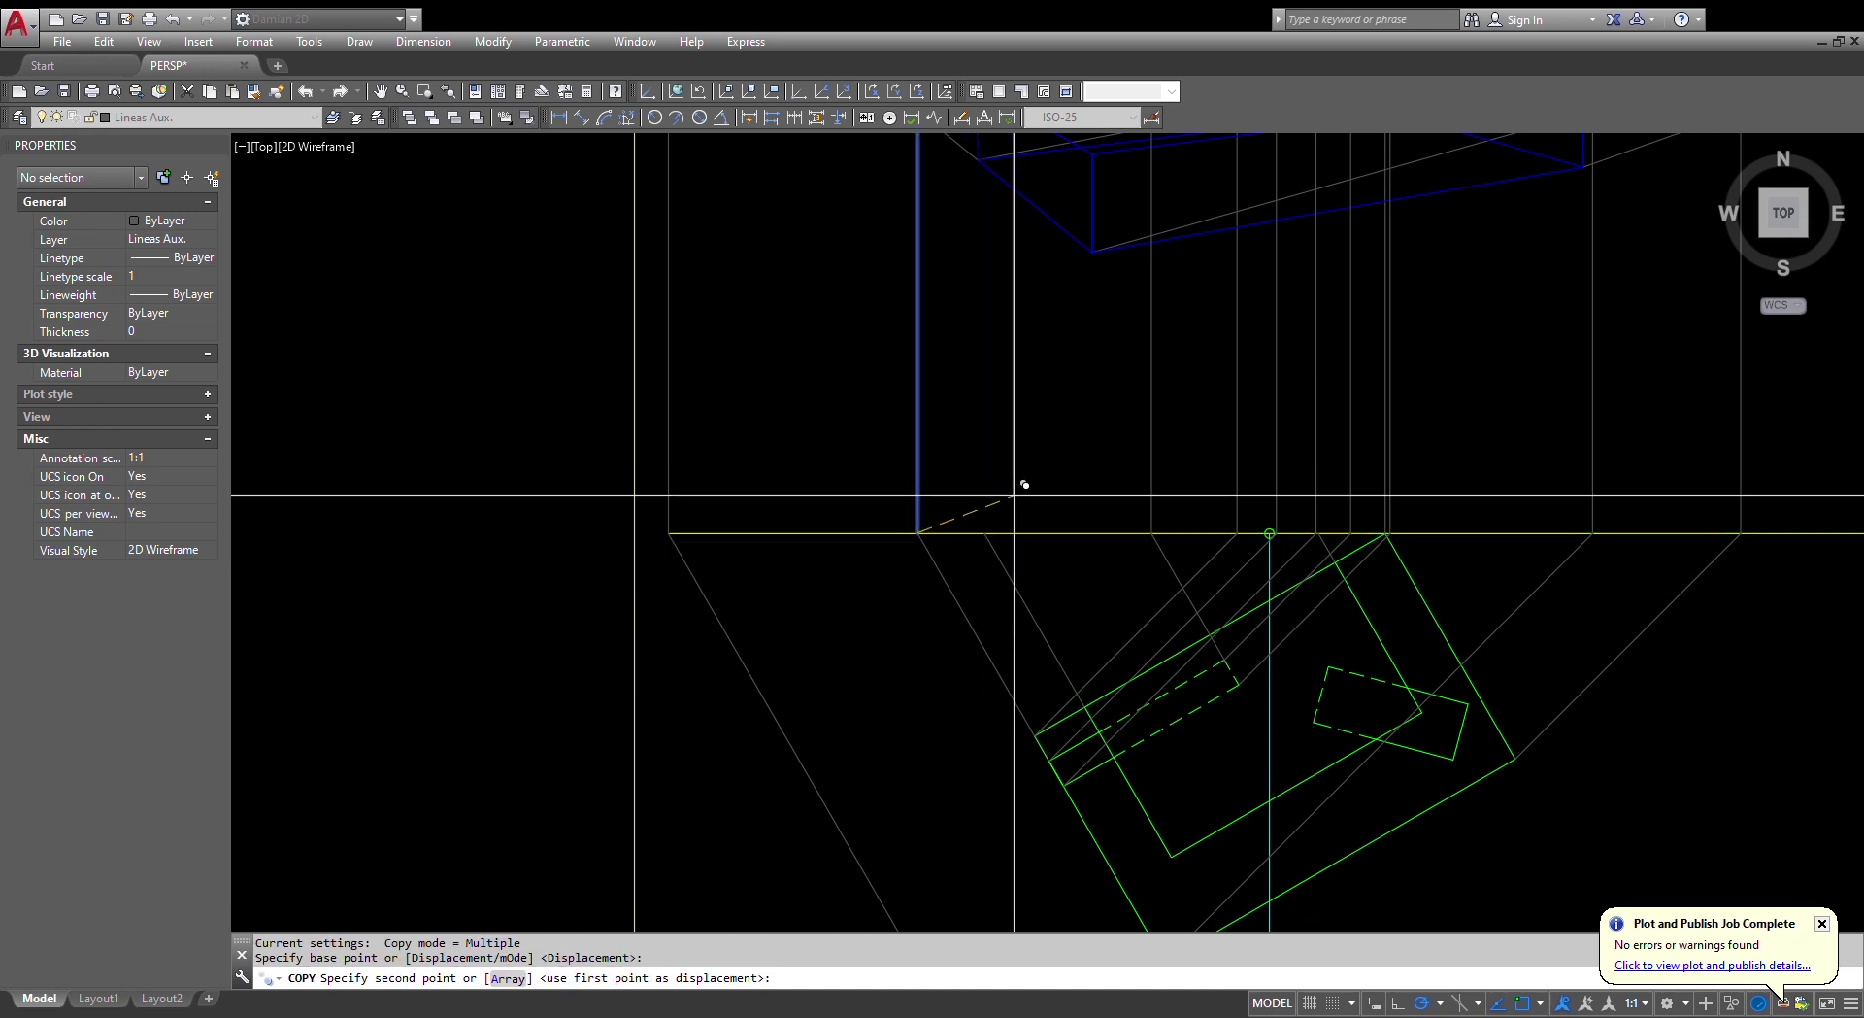
pyautogui.click(990, 524)
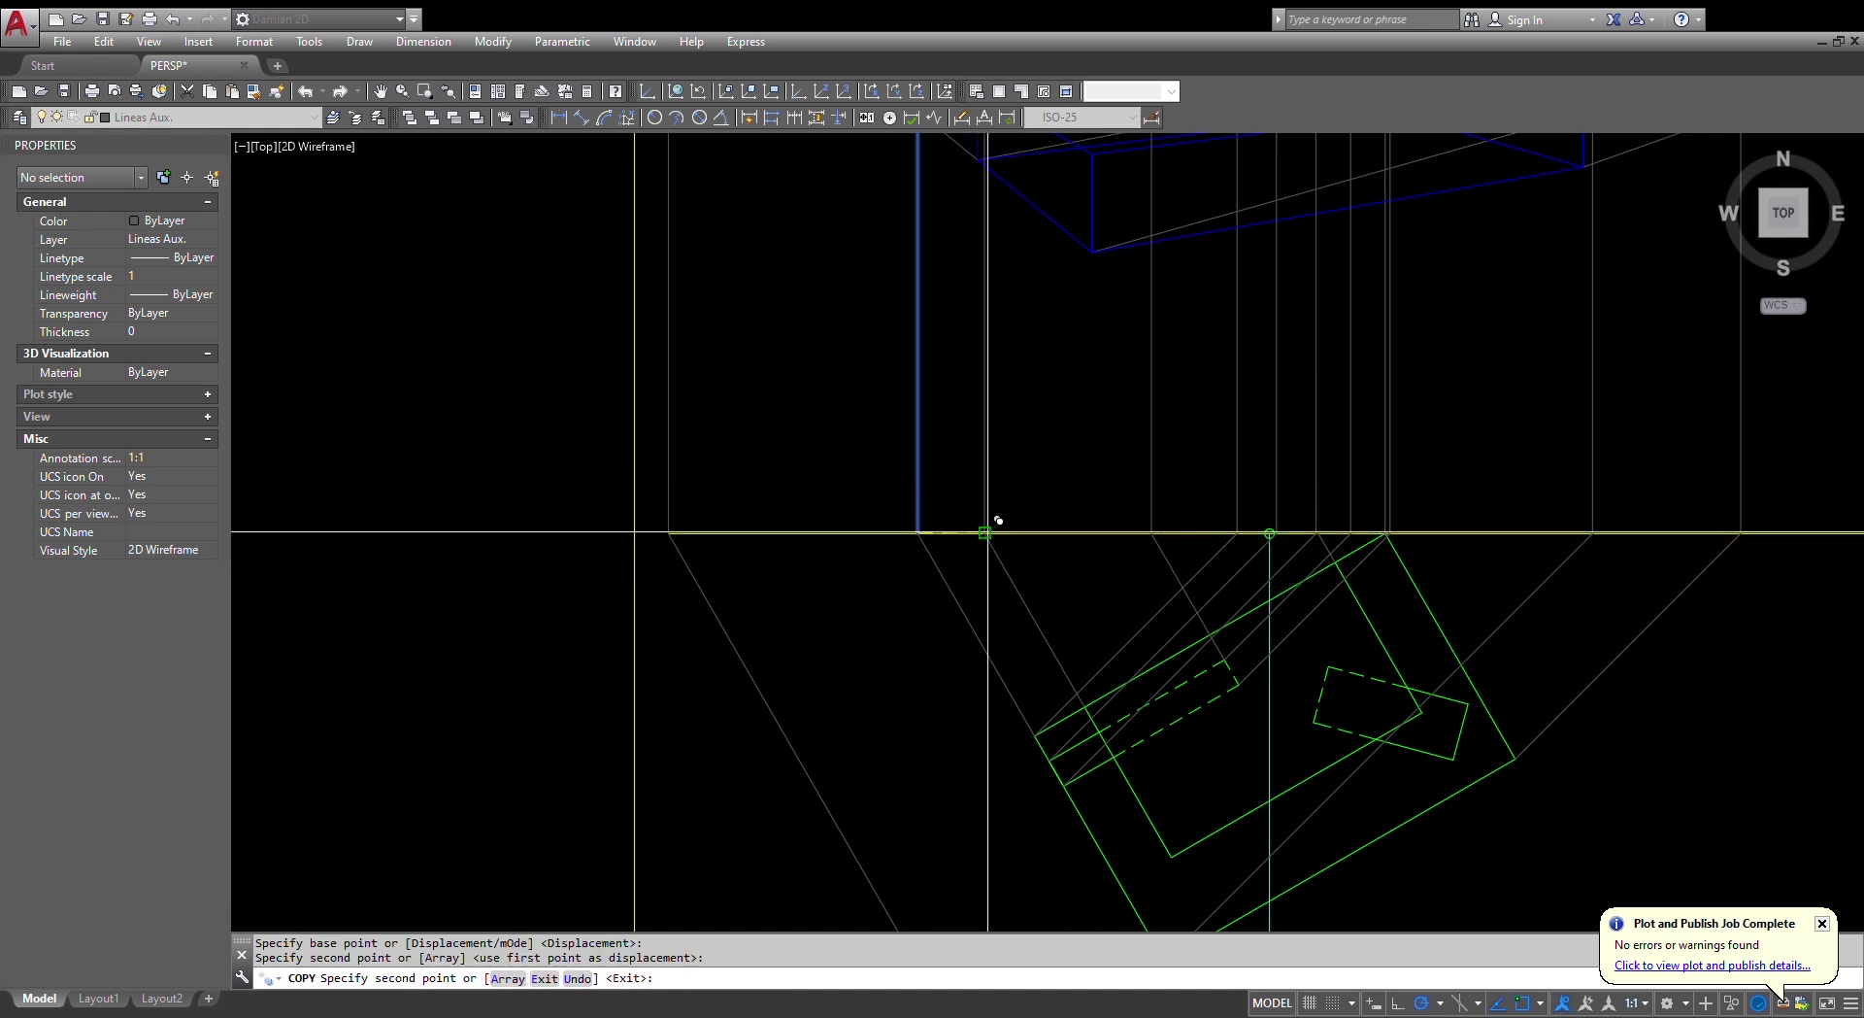
pyautogui.scroll(8, 1296, 529)
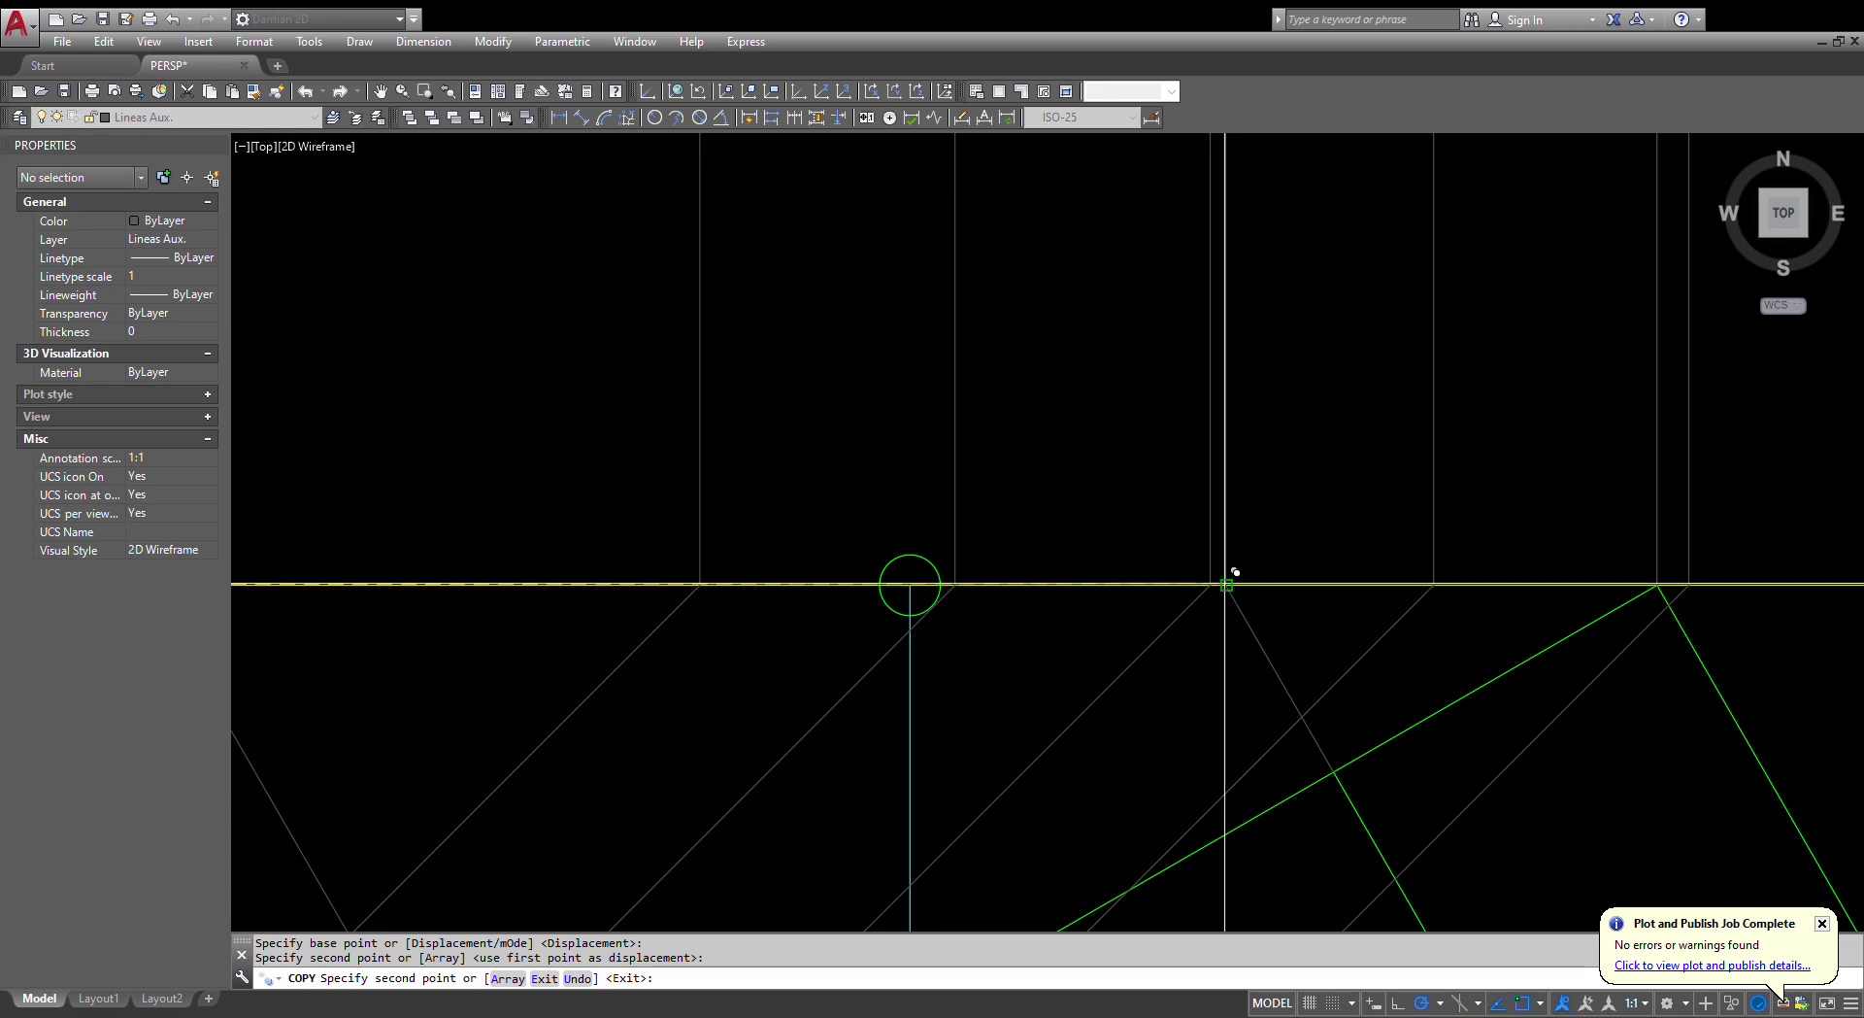
pyautogui.scroll(-7, 1235, 572)
pyautogui.scroll(3, 1360, 540)
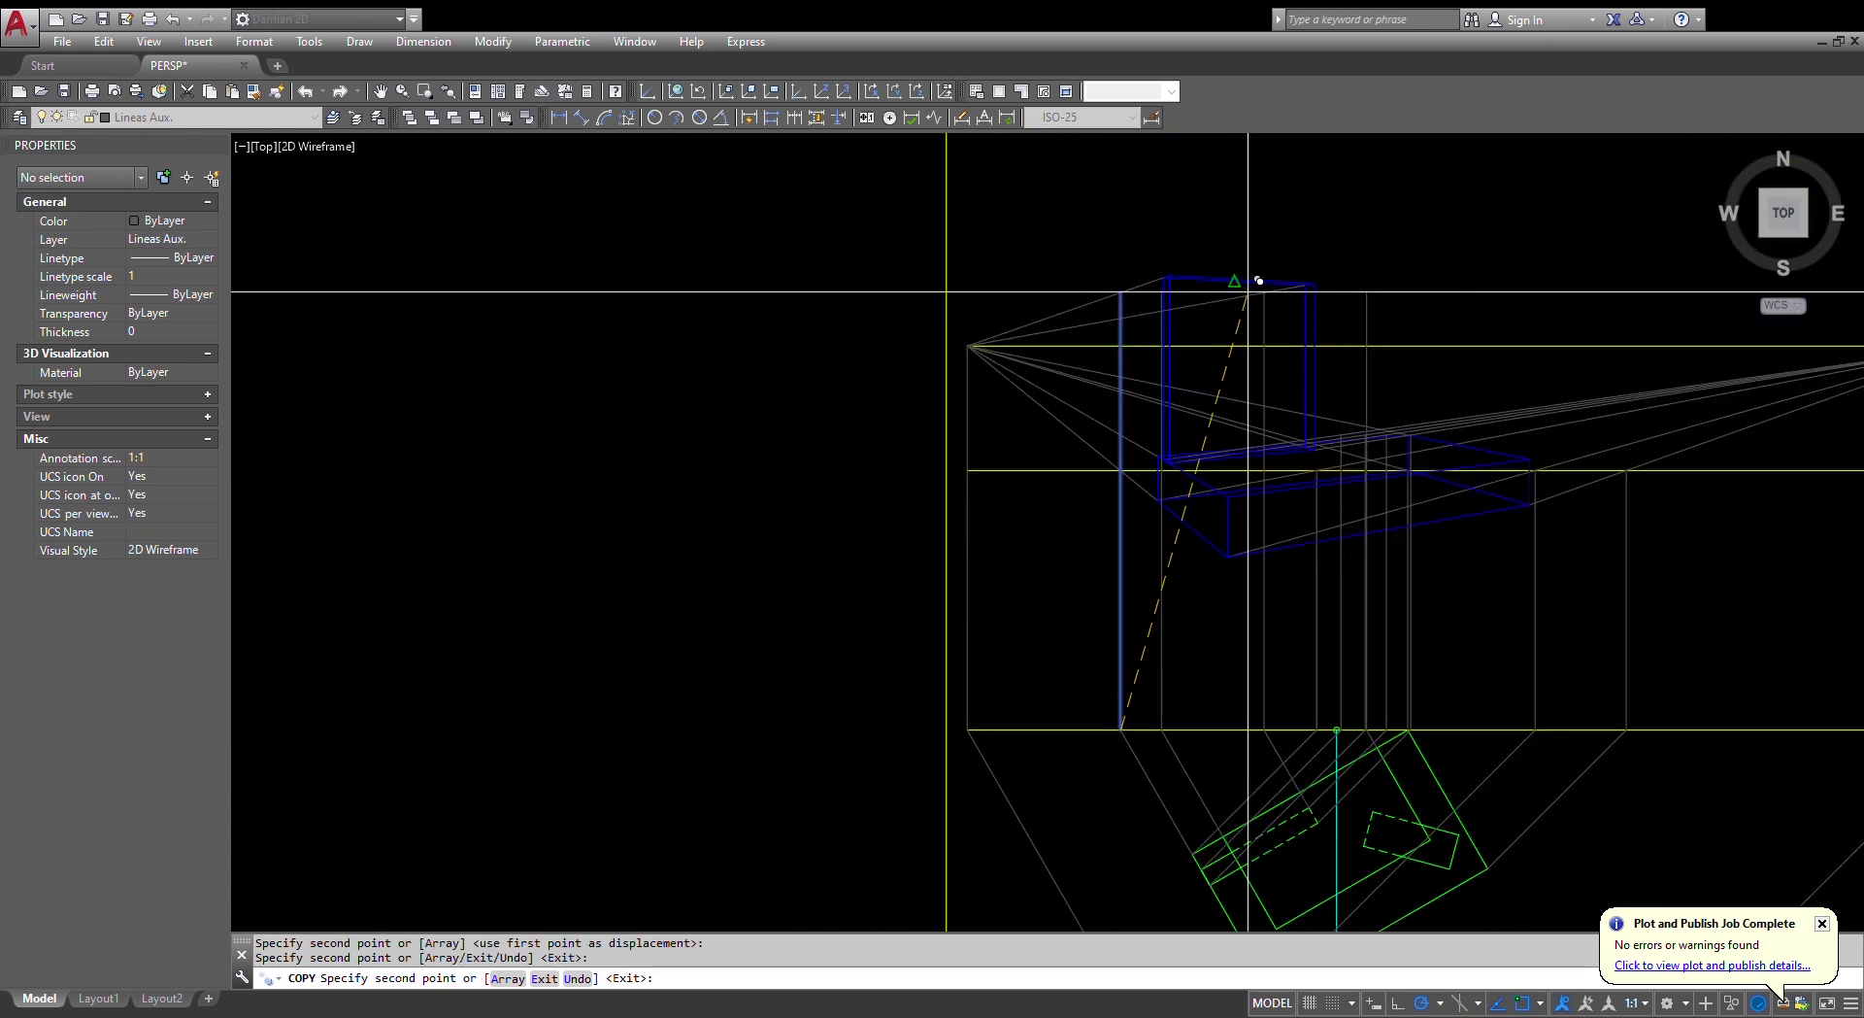
pyautogui.scroll(4, 1204, 282)
pyautogui.press('Escape')
pyautogui.press('Escape')
pyautogui.press('Escape')
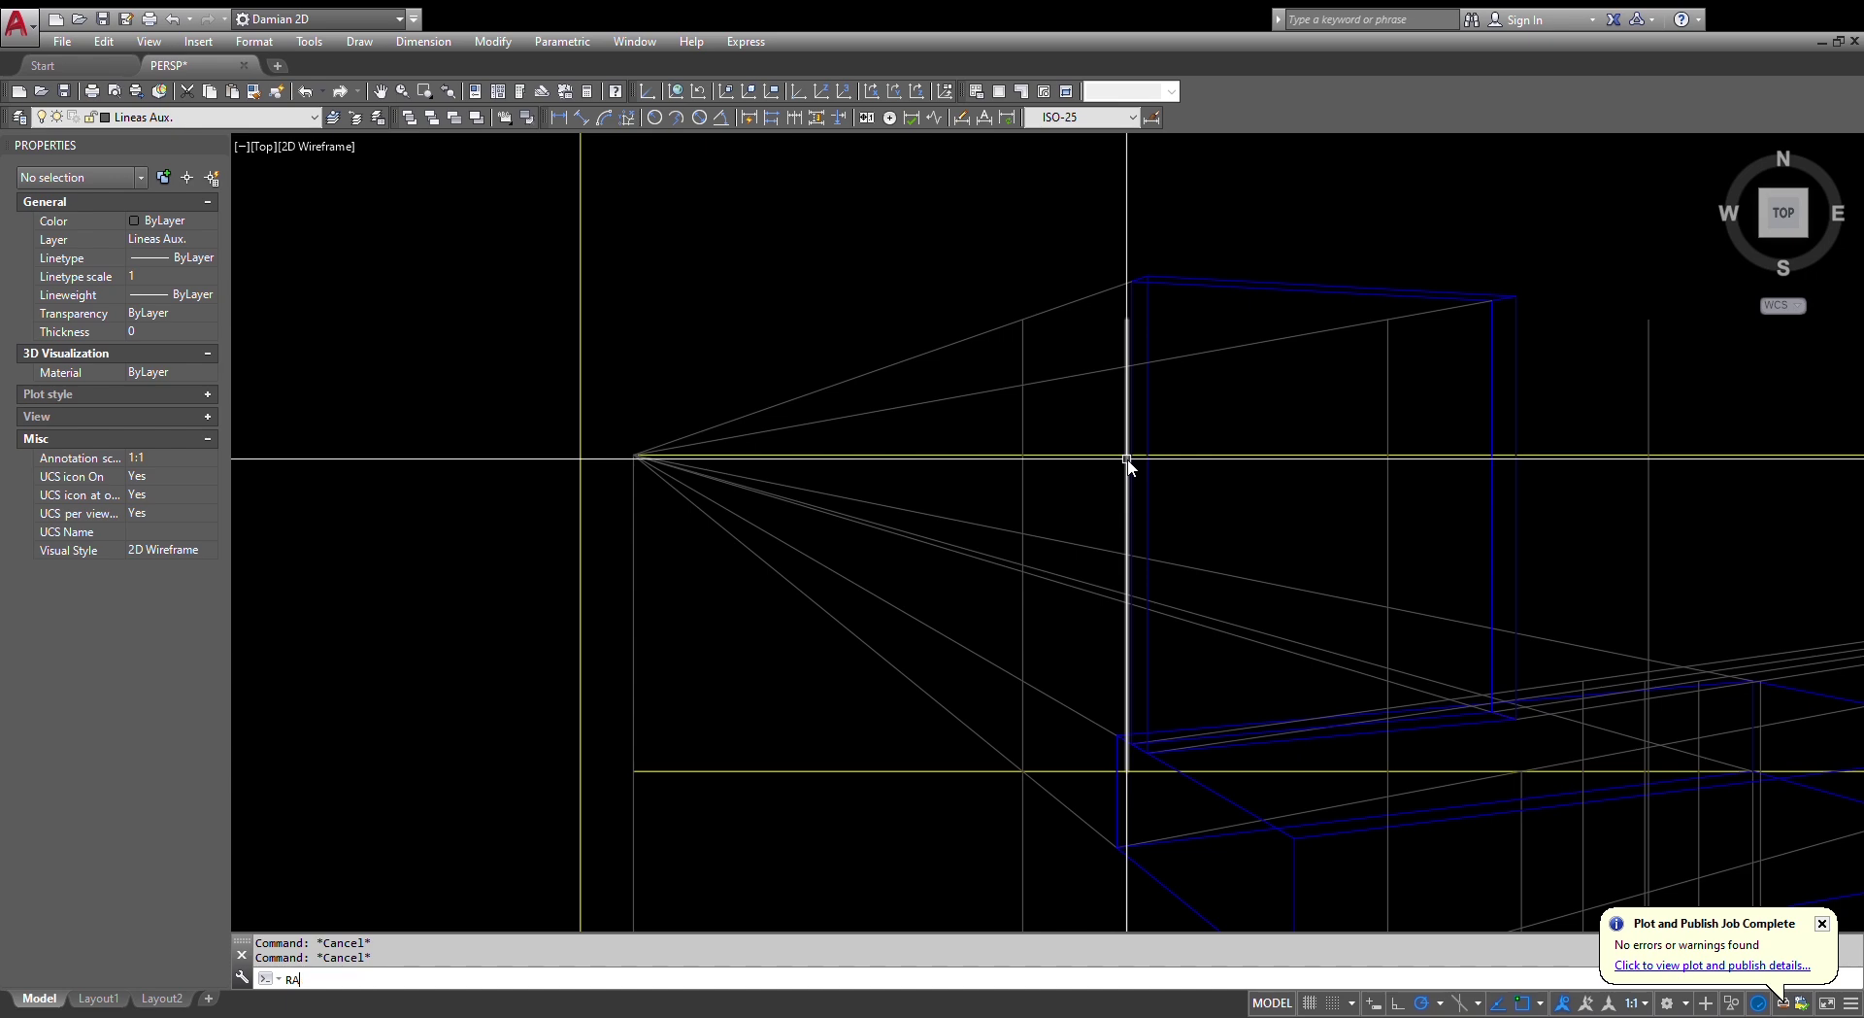
# - Cast rays from the left vanishing point through the top ends of the two copied verticals
pyautogui.write('RAy')
pyautogui.press('Return')
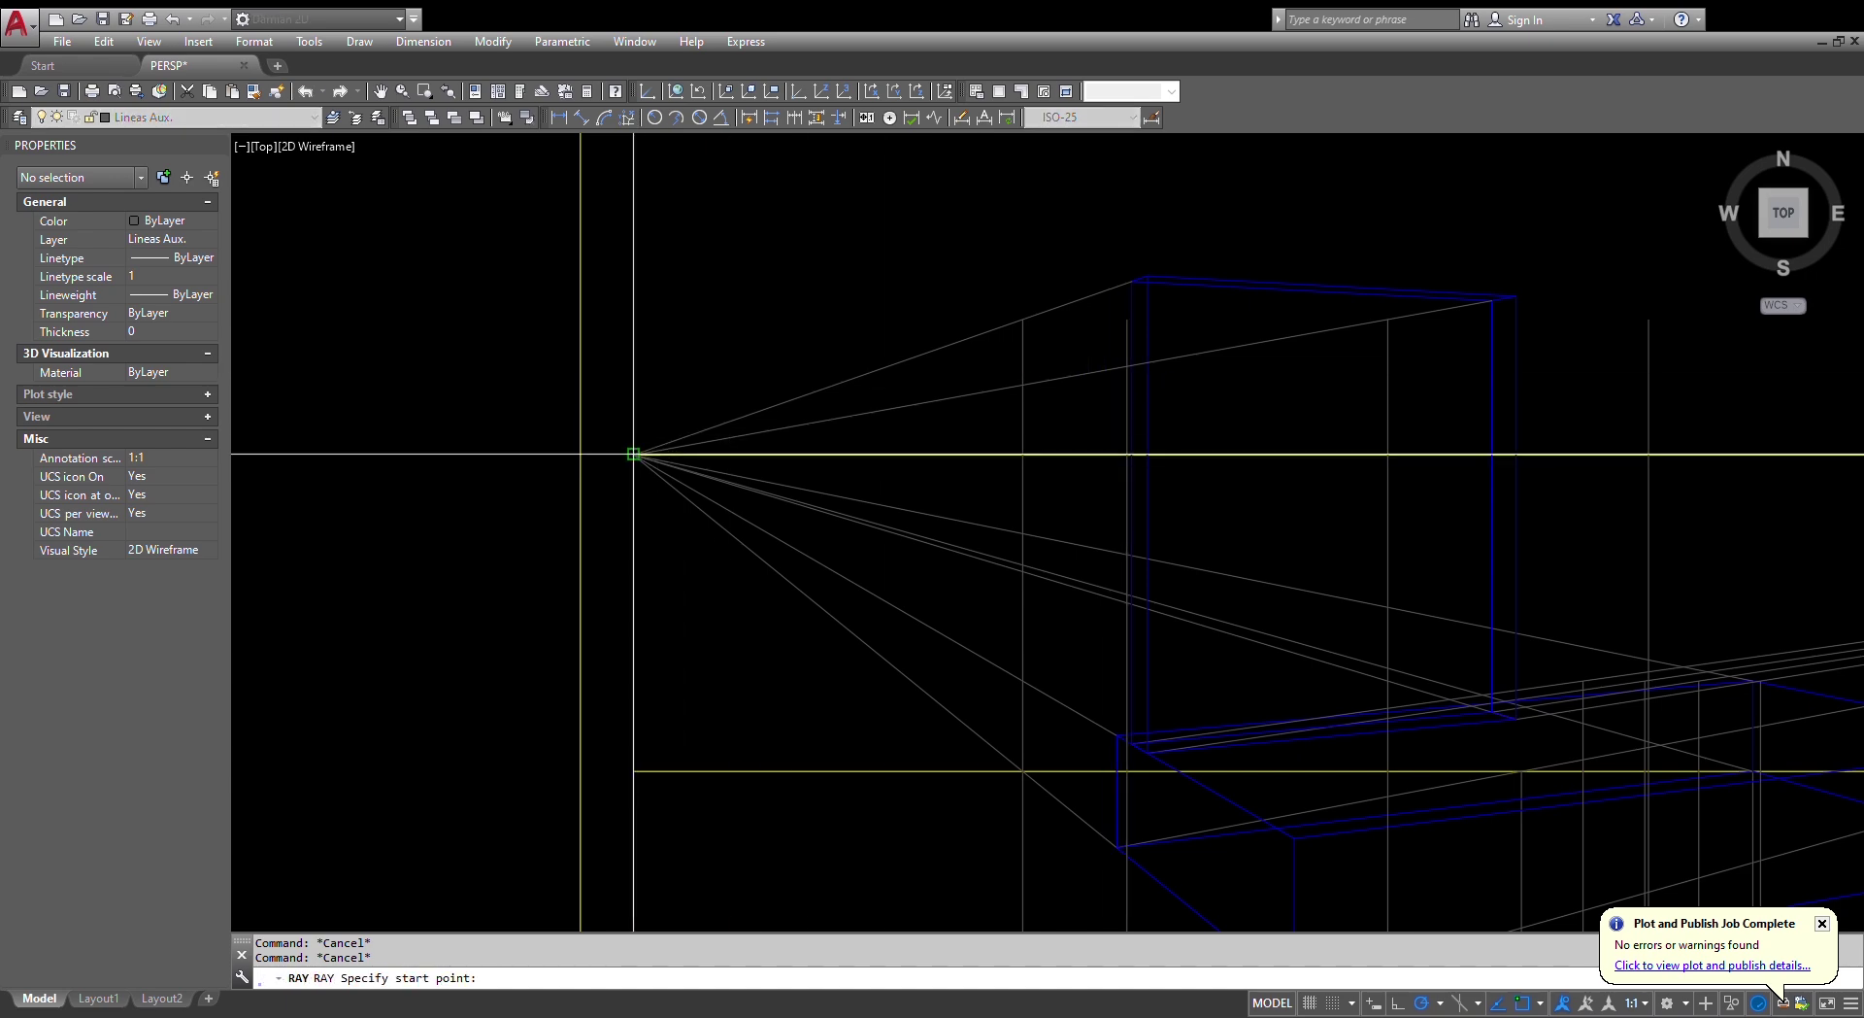
pyautogui.click(633, 454)
pyautogui.scroll(2, 1165, 296)
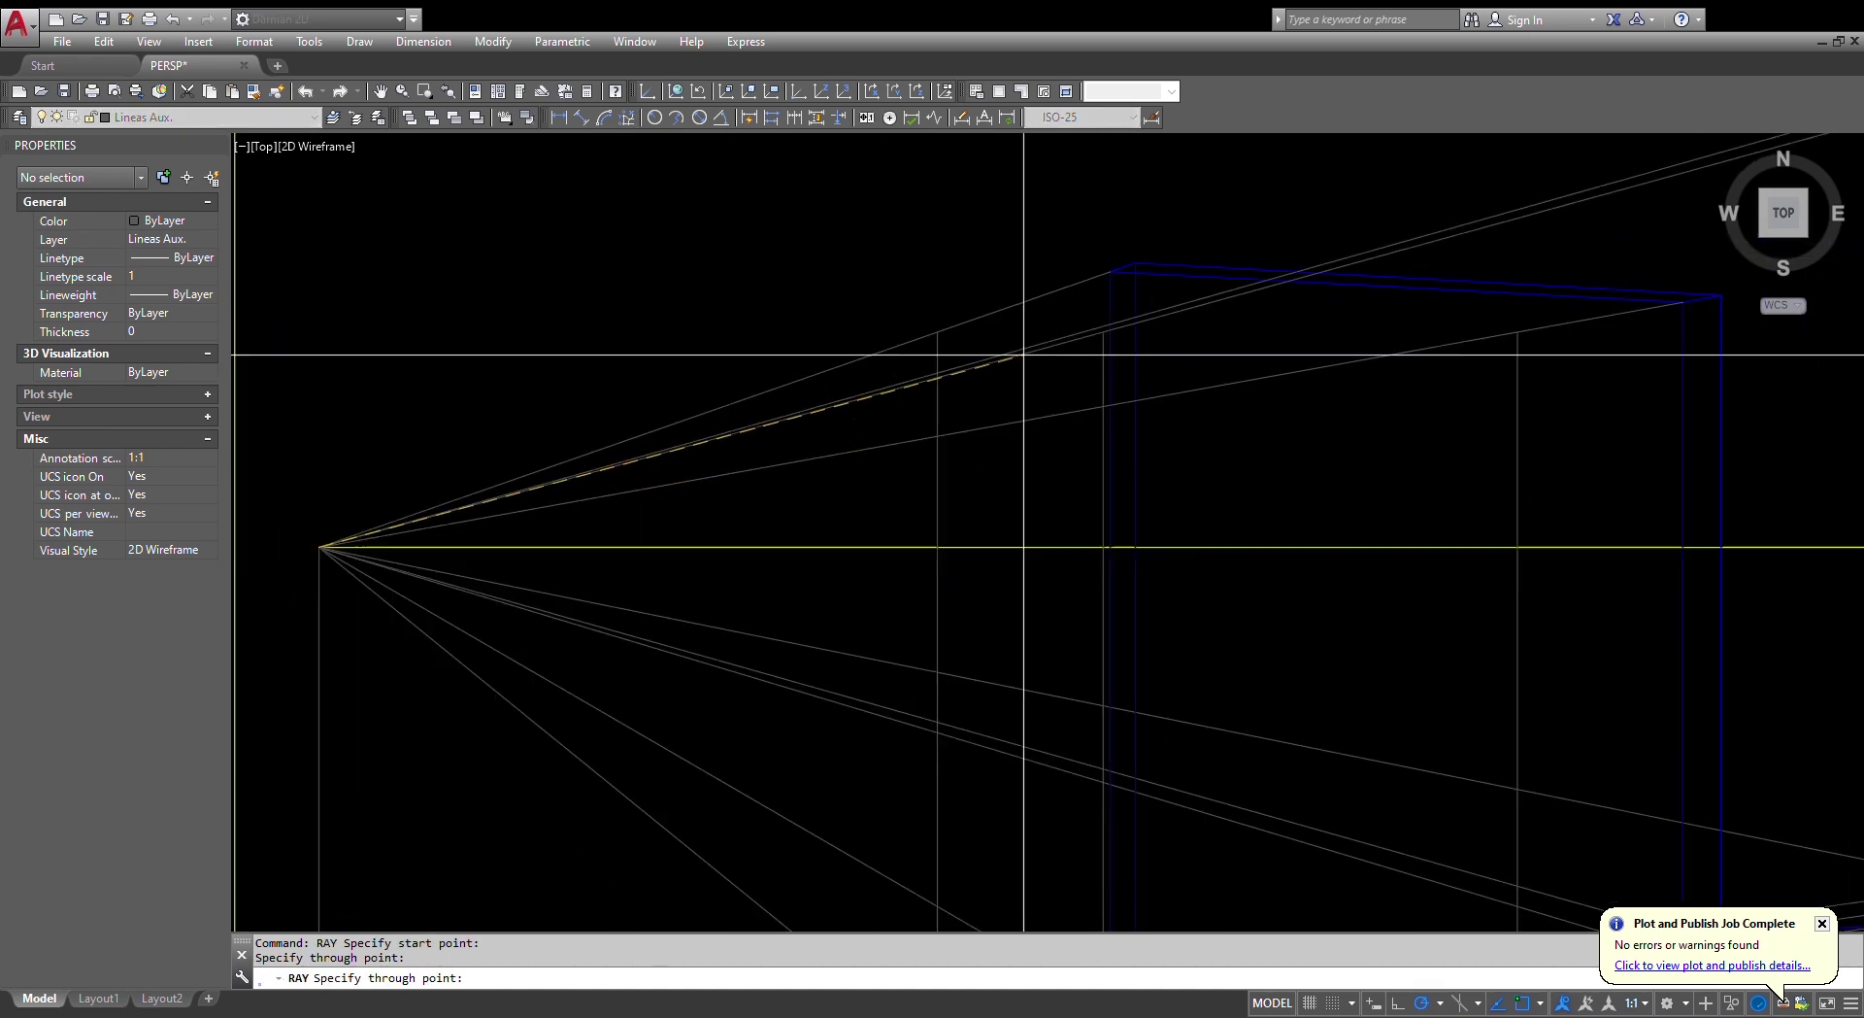
pyautogui.scroll(-2, 1024, 354)
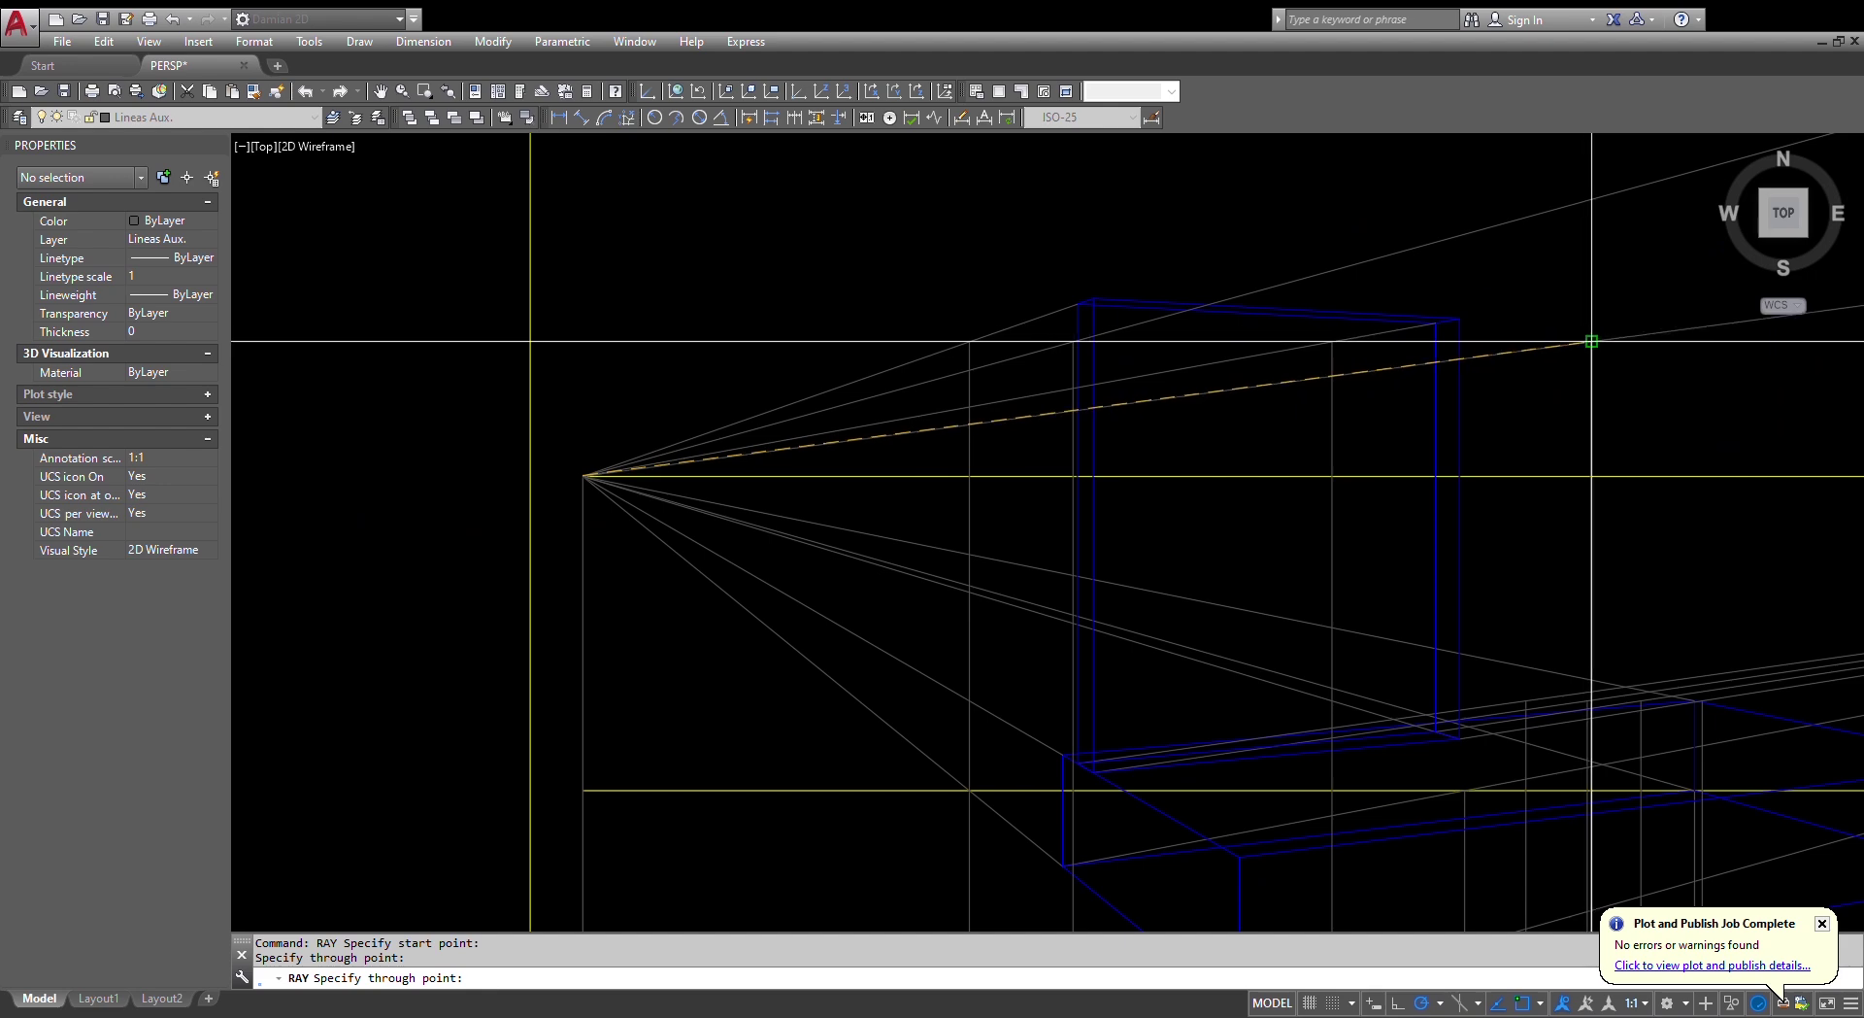
pyautogui.click(1591, 341)
pyautogui.scroll(-3, 1254, 476)
pyautogui.press('Escape')
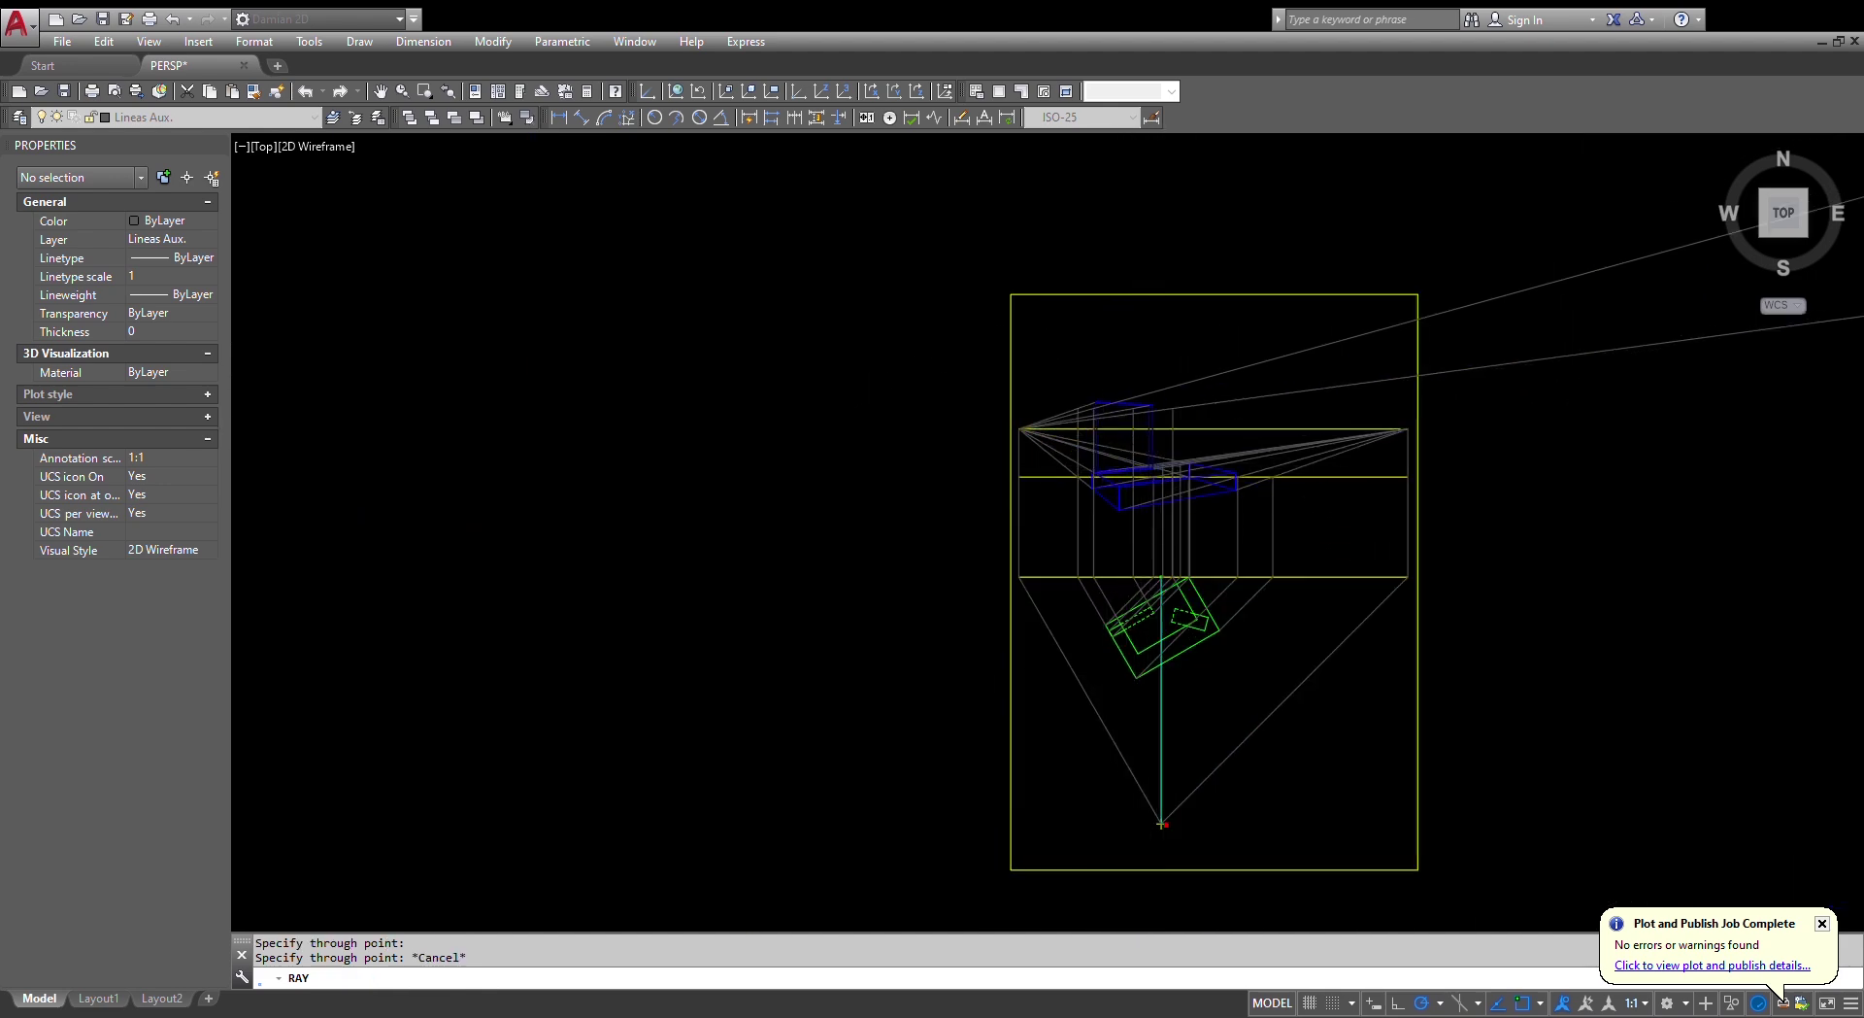
pyautogui.press('Escape')
# - Draw a line from the inner rectangle's upper-left corner, parallel to the existing diagonals, to the picture plane, then straight up to the ground line
pyautogui.scroll(4, 1165, 679)
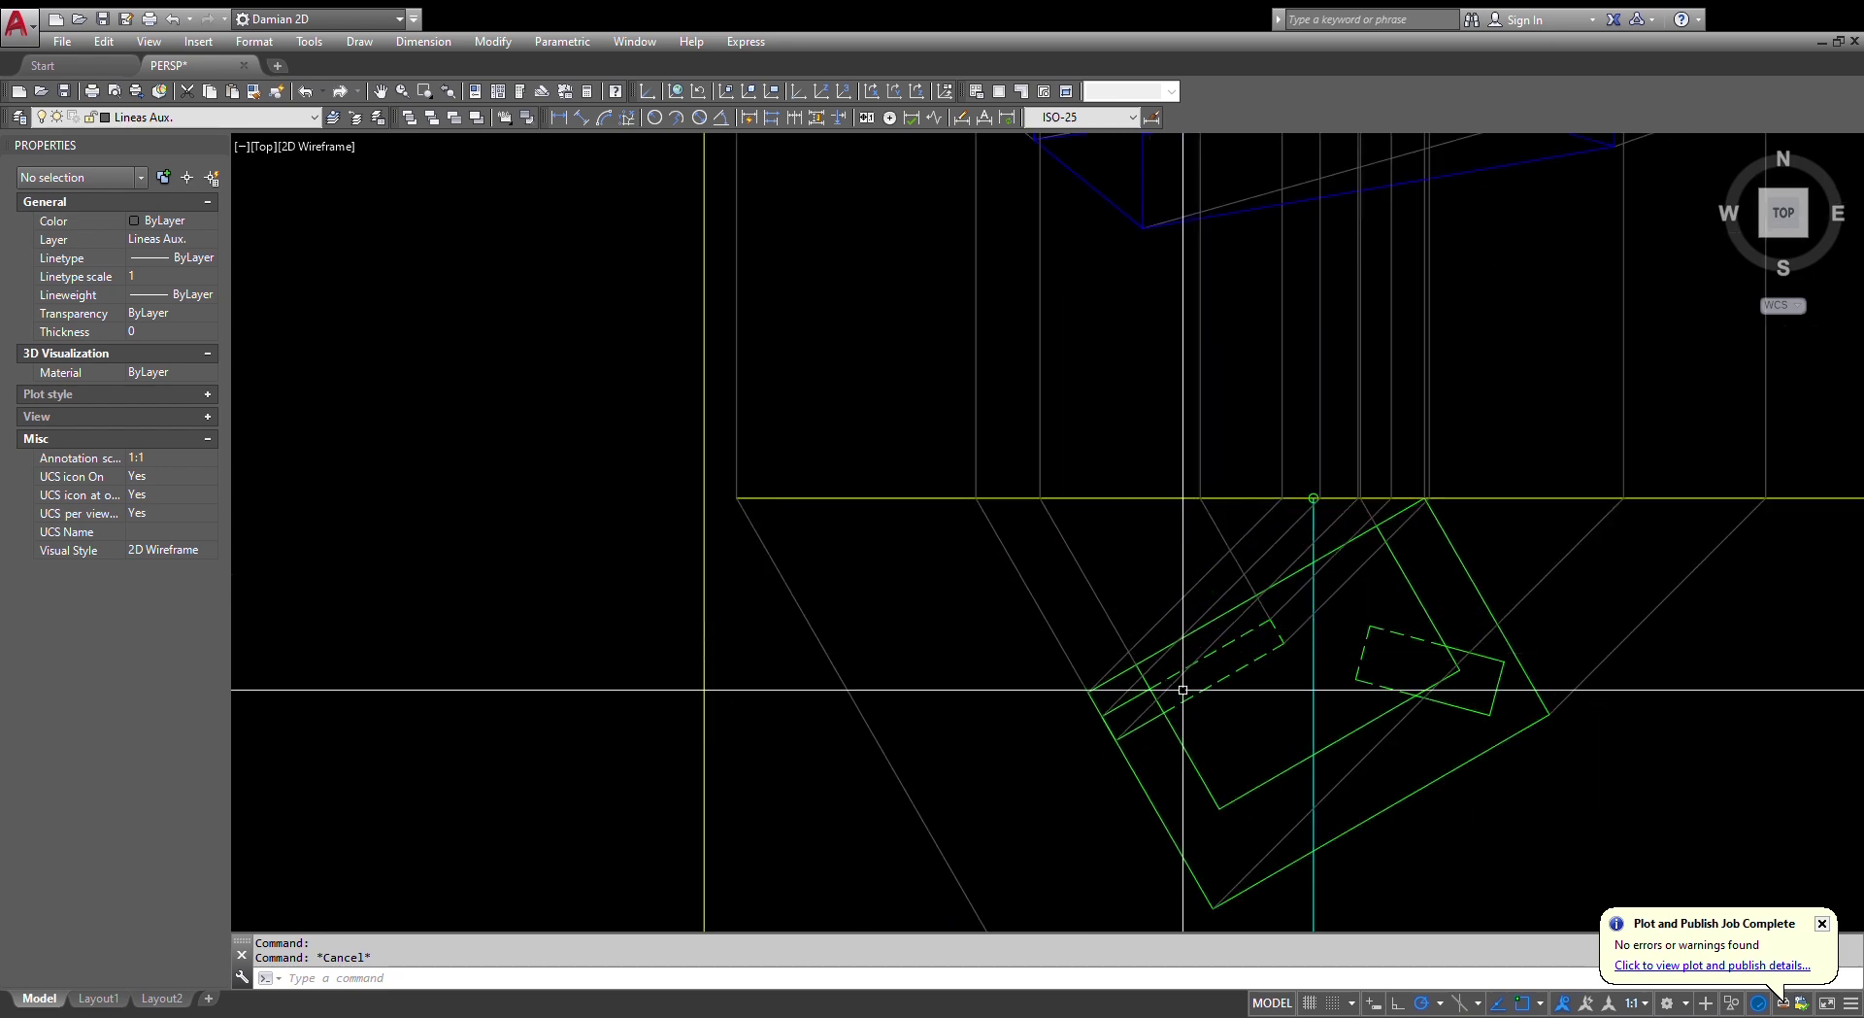
pyautogui.write('l')
pyautogui.press('Return')
pyautogui.scroll(2, 1141, 661)
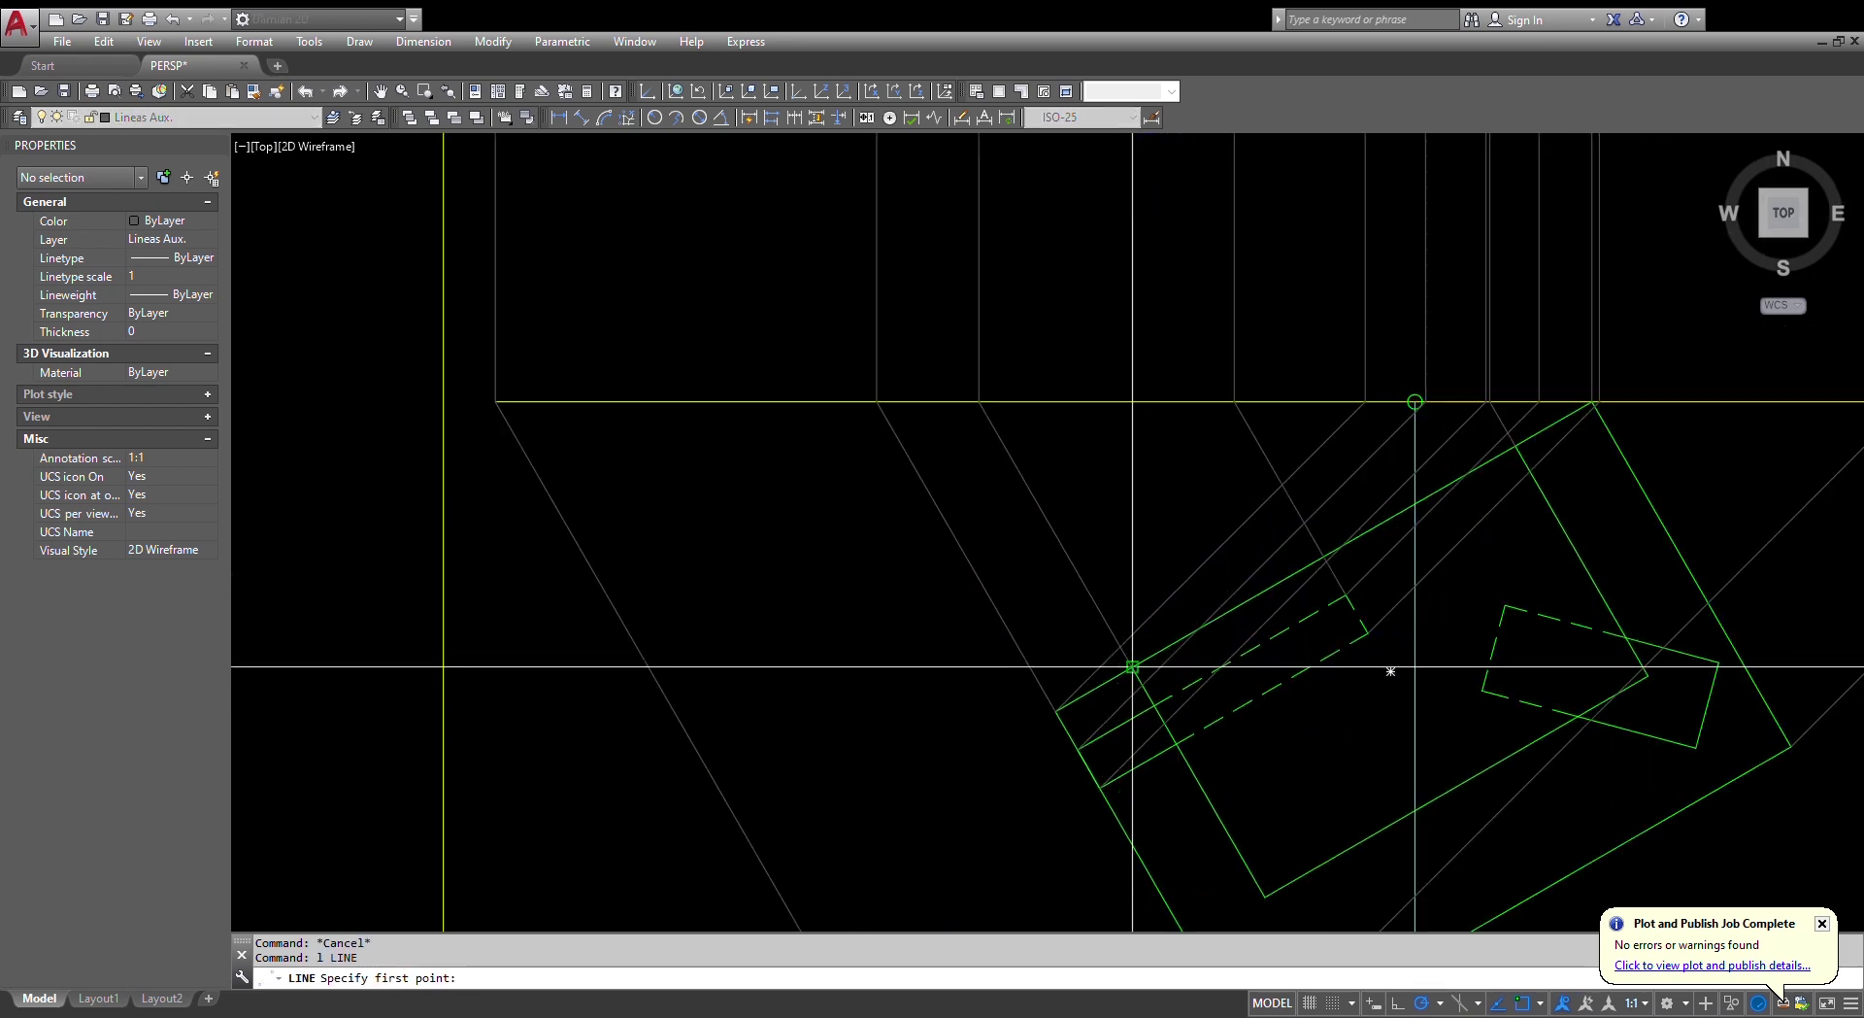
pyautogui.click(1133, 668)
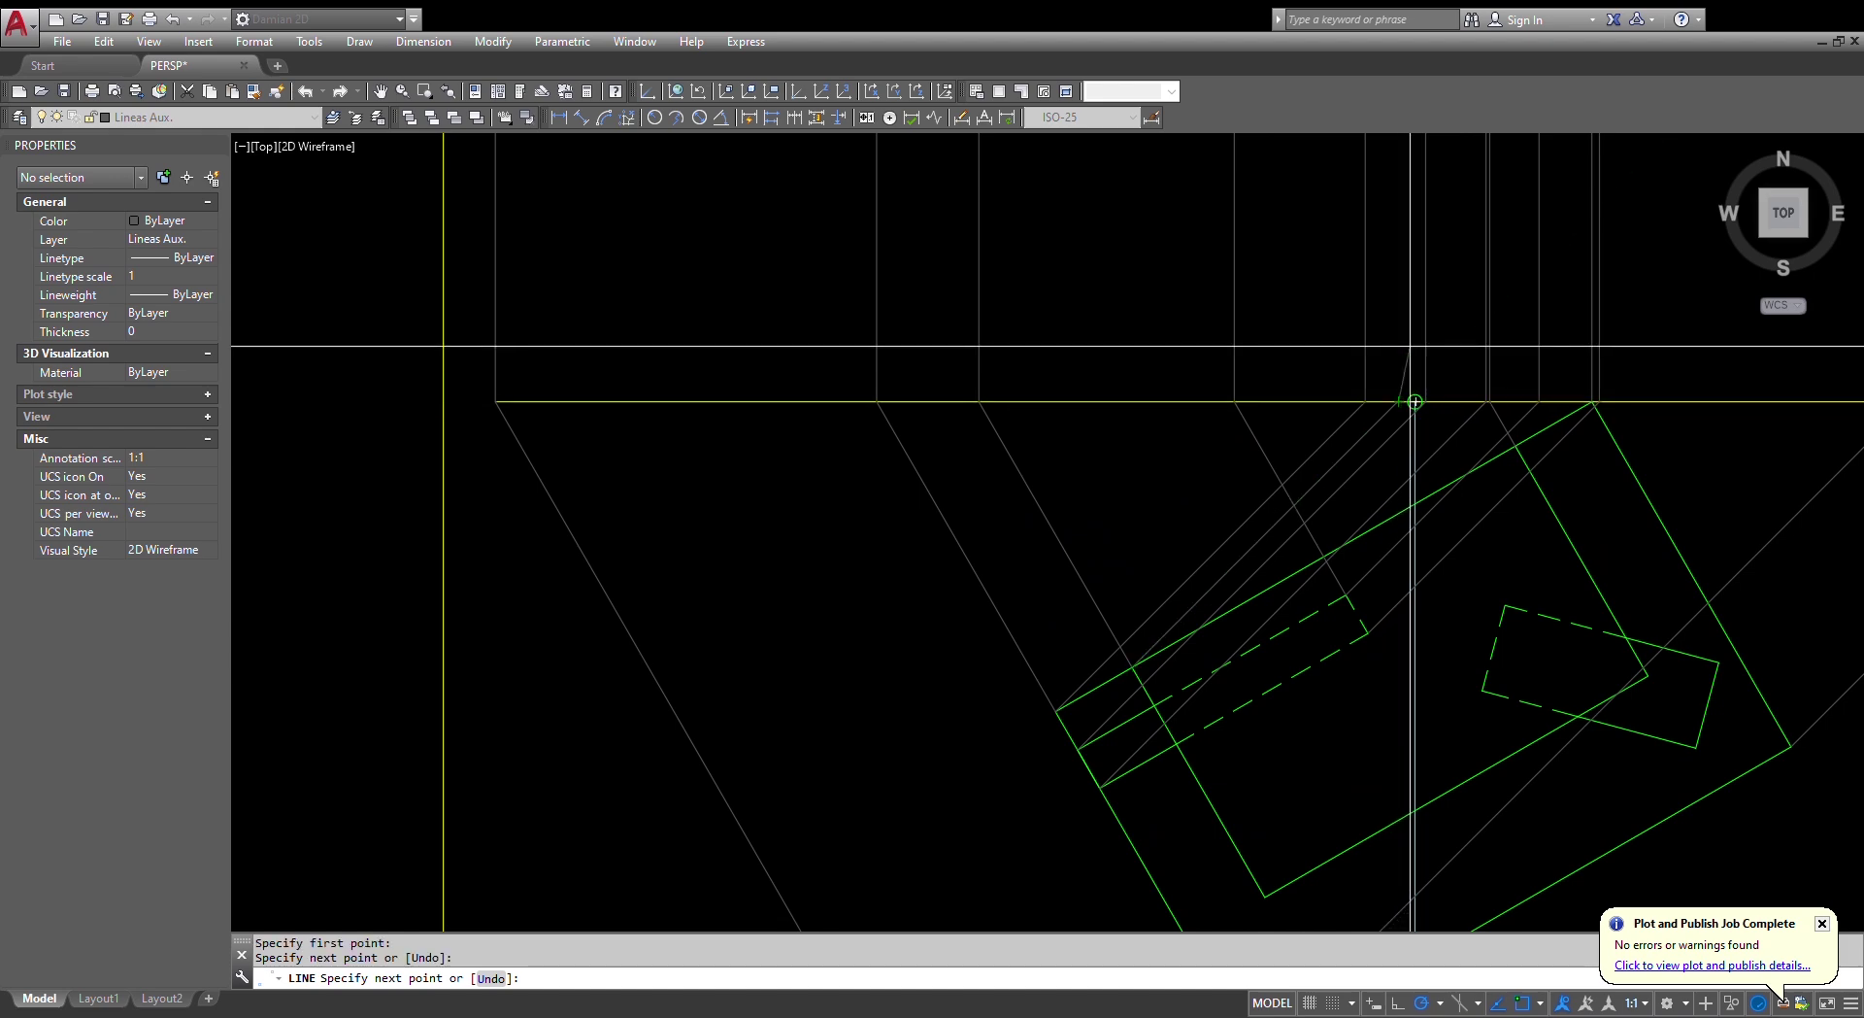
pyautogui.scroll(-4, 1415, 401)
pyautogui.scroll(5, 1326, 414)
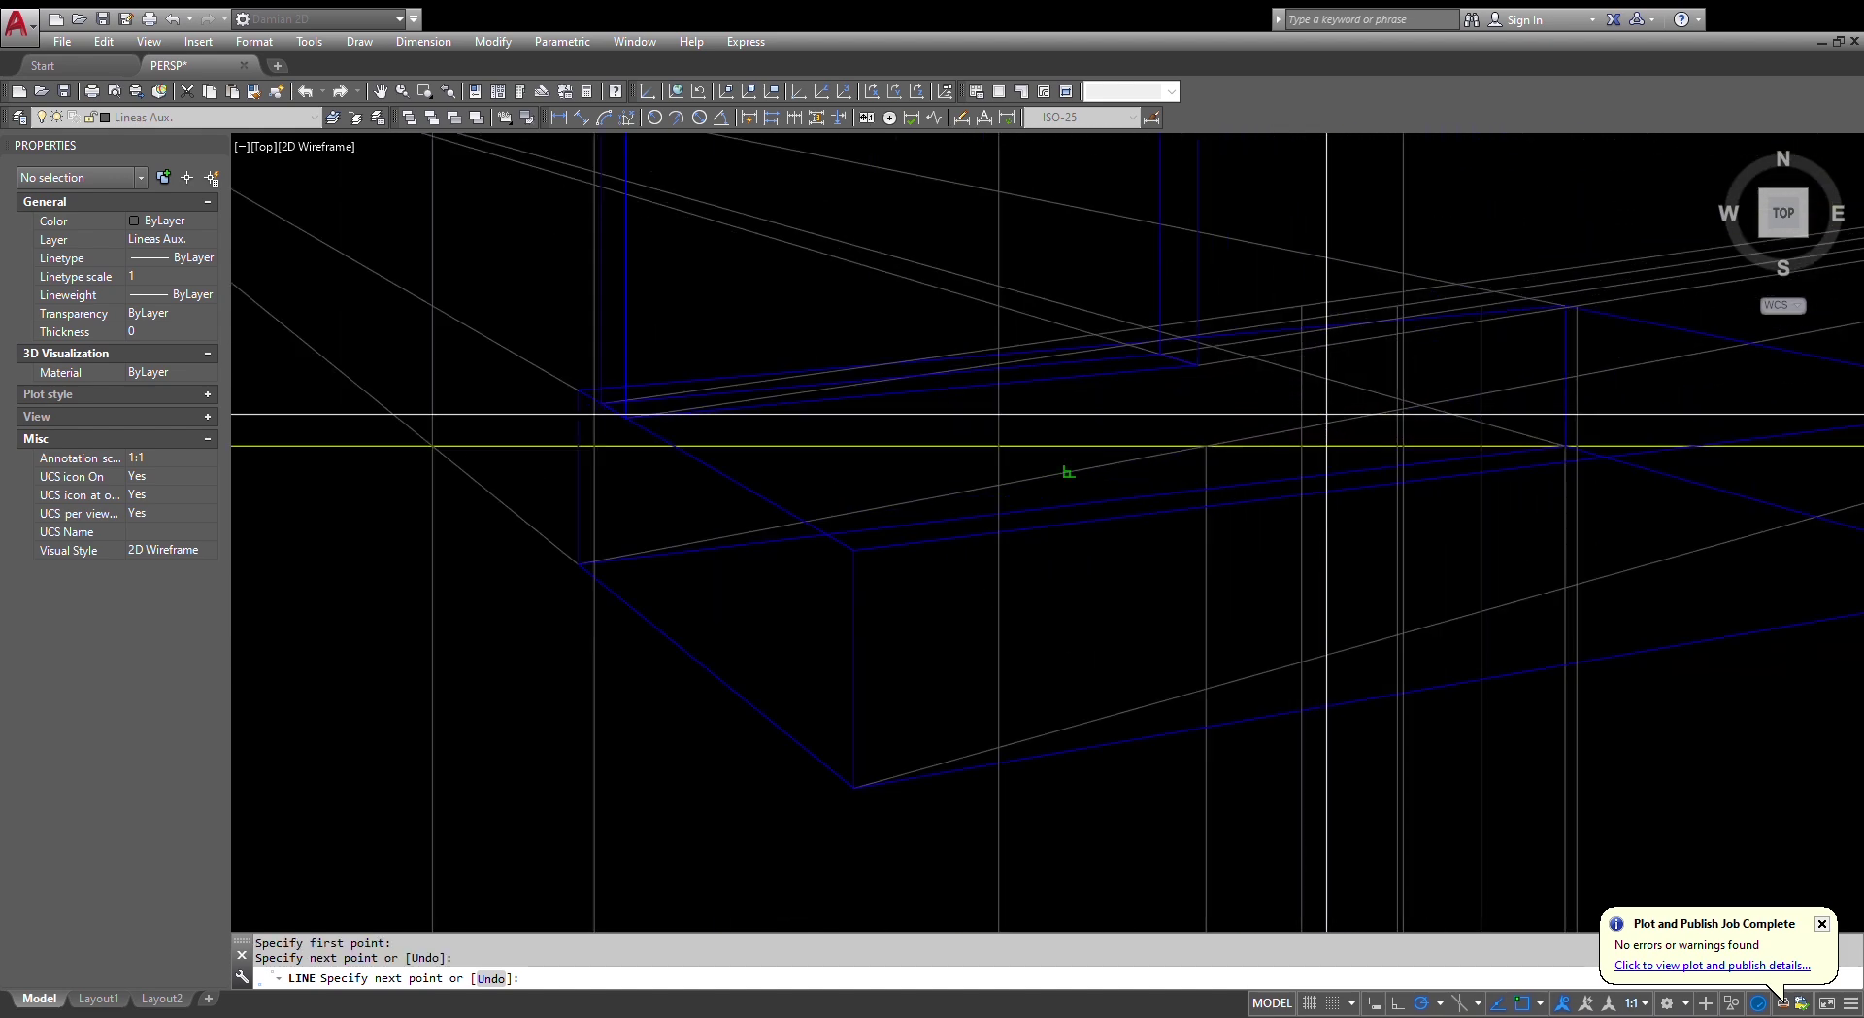
pyautogui.click(1258, 446)
# - Continue the inner rectangle's upper-left corner line 50 units vertically above the ground line
pyautogui.scroll(-4, 1342, 500)
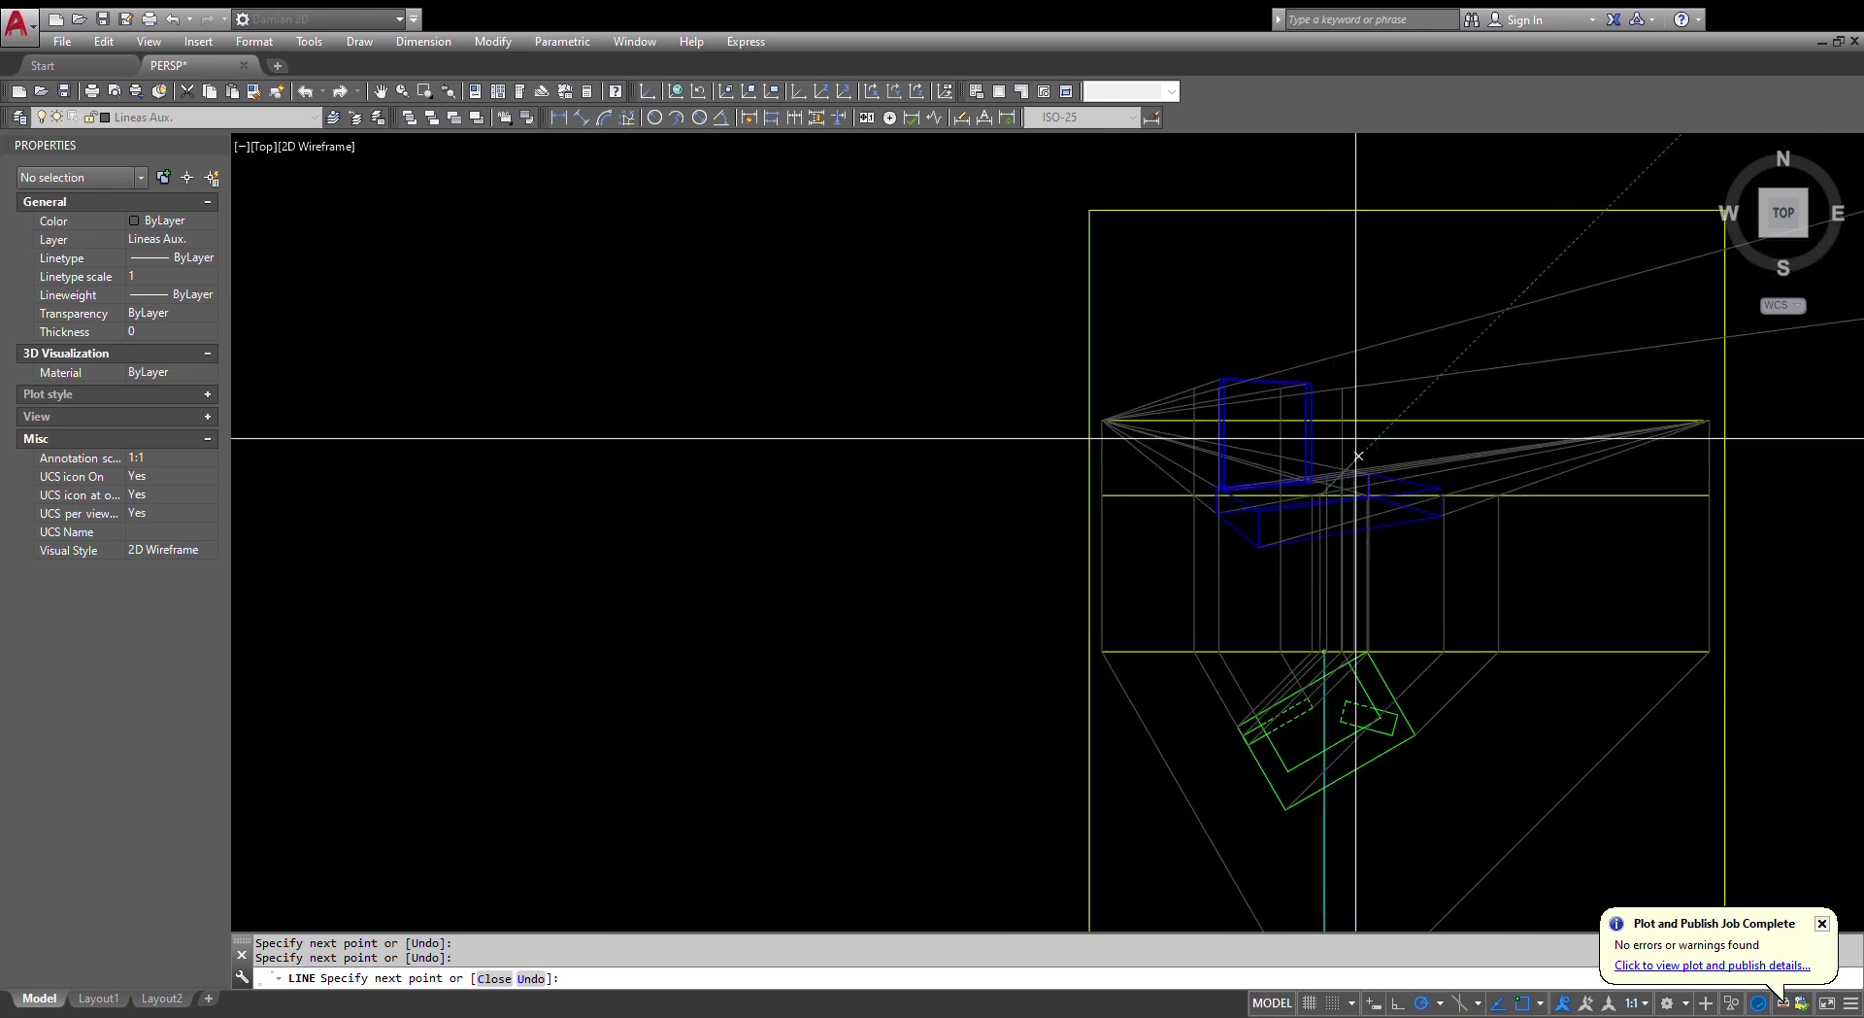
pyautogui.scroll(3, 1352, 396)
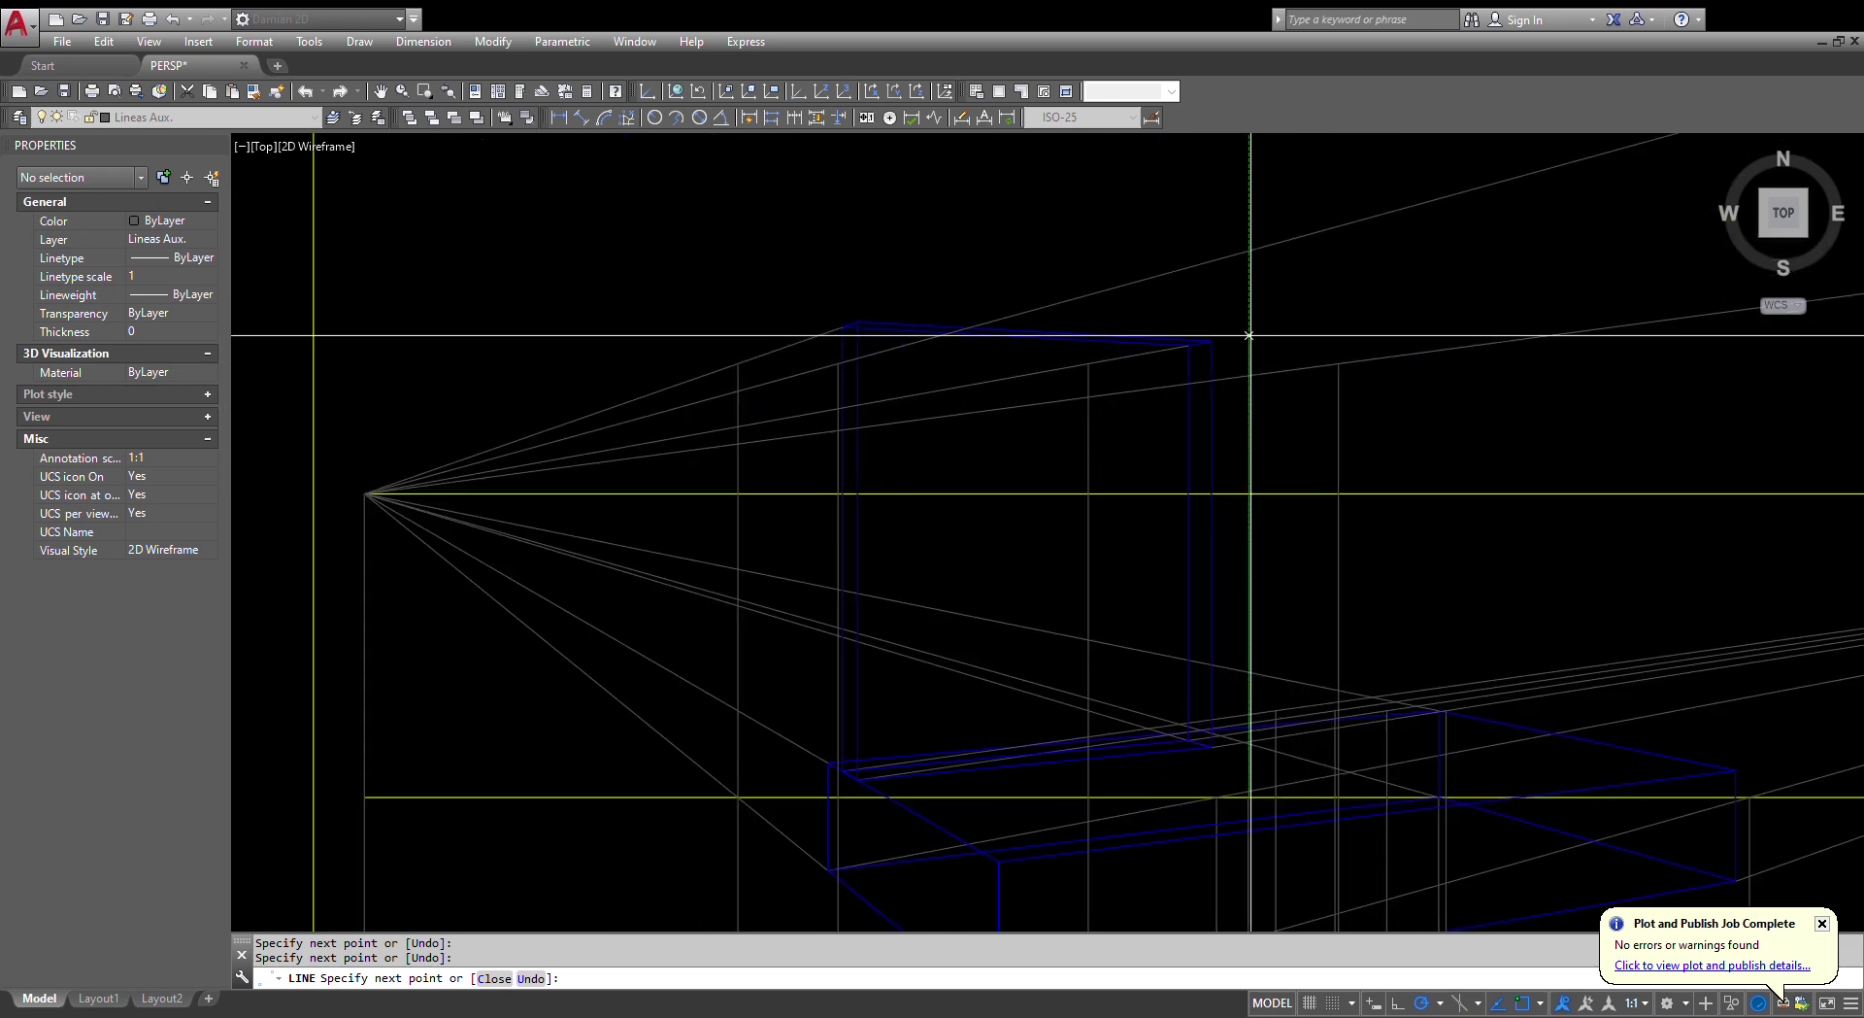
pyautogui.write('50')
pyautogui.press('Return')
pyautogui.scroll(-4, 1262, 355)
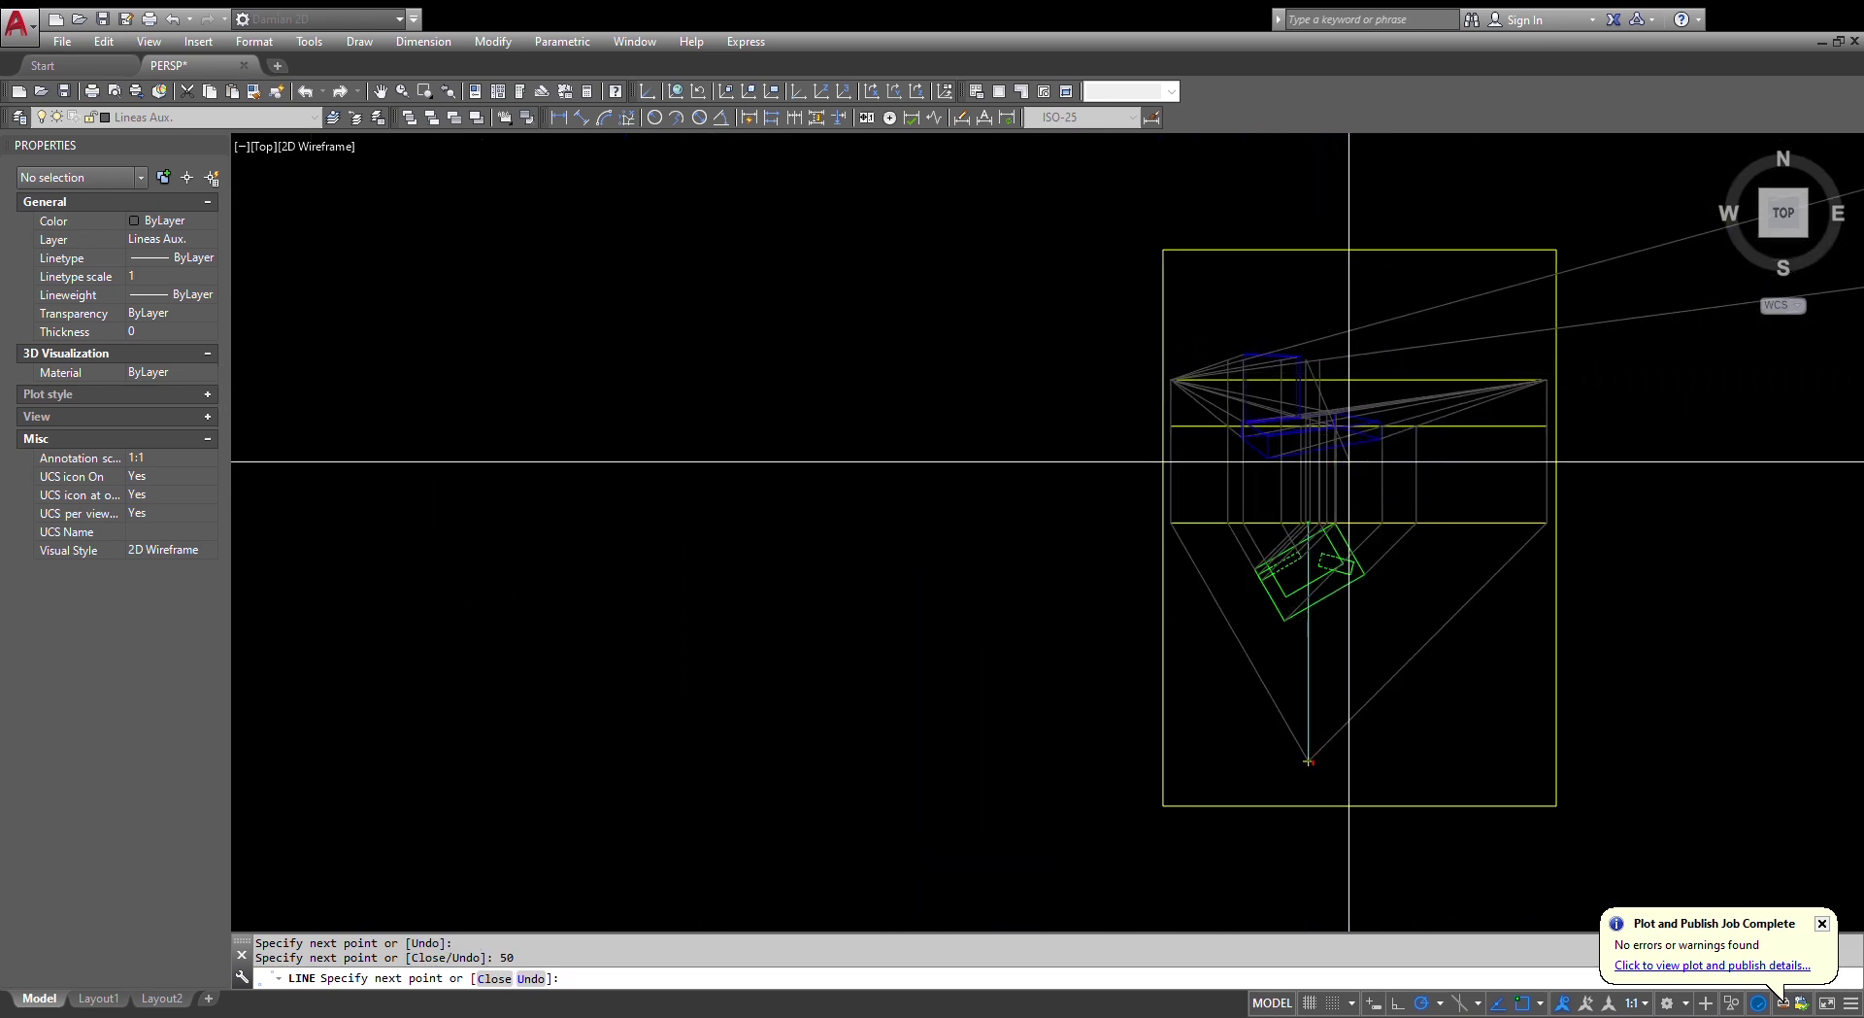
pyautogui.scroll(5, 1306, 544)
pyautogui.press('Escape')
pyautogui.press('Escape')
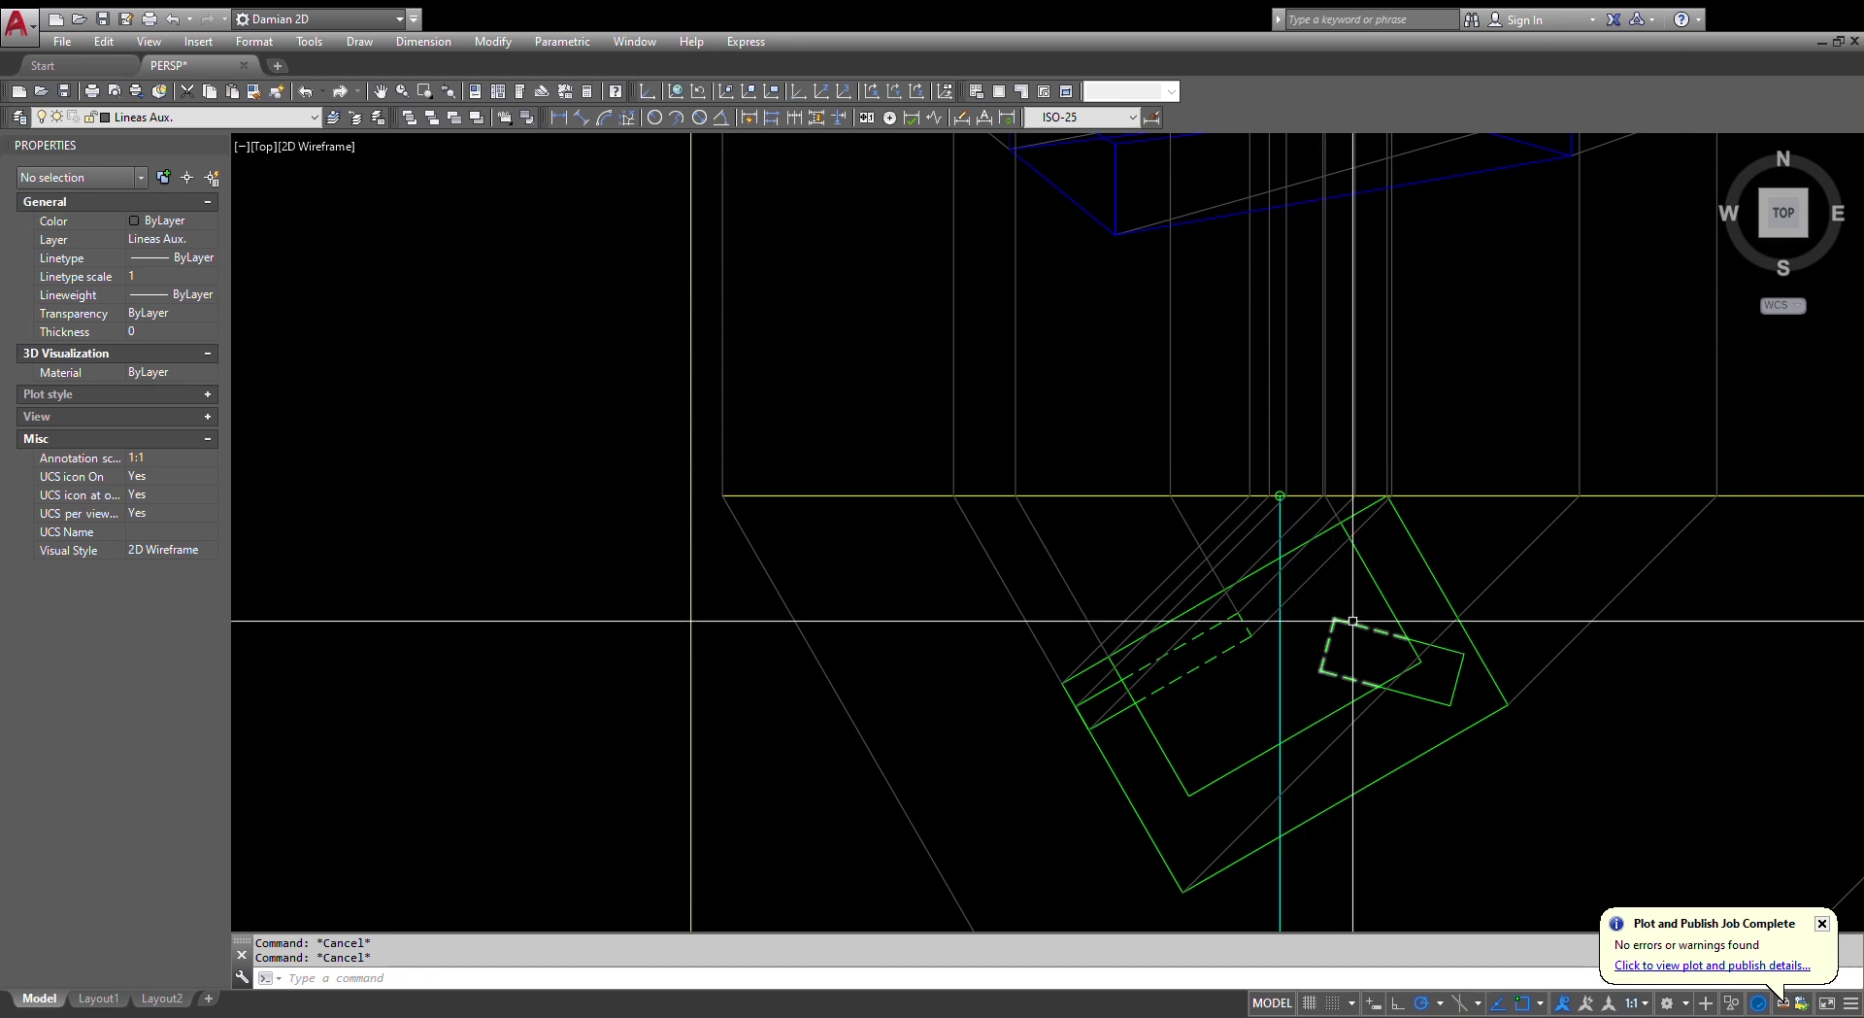
# - Draw a line from the inner rectangle's upper-right corner, parallel to the diagonals, to the picture plane, then straight up to the ground line
pyautogui.scroll(5, 1379, 523)
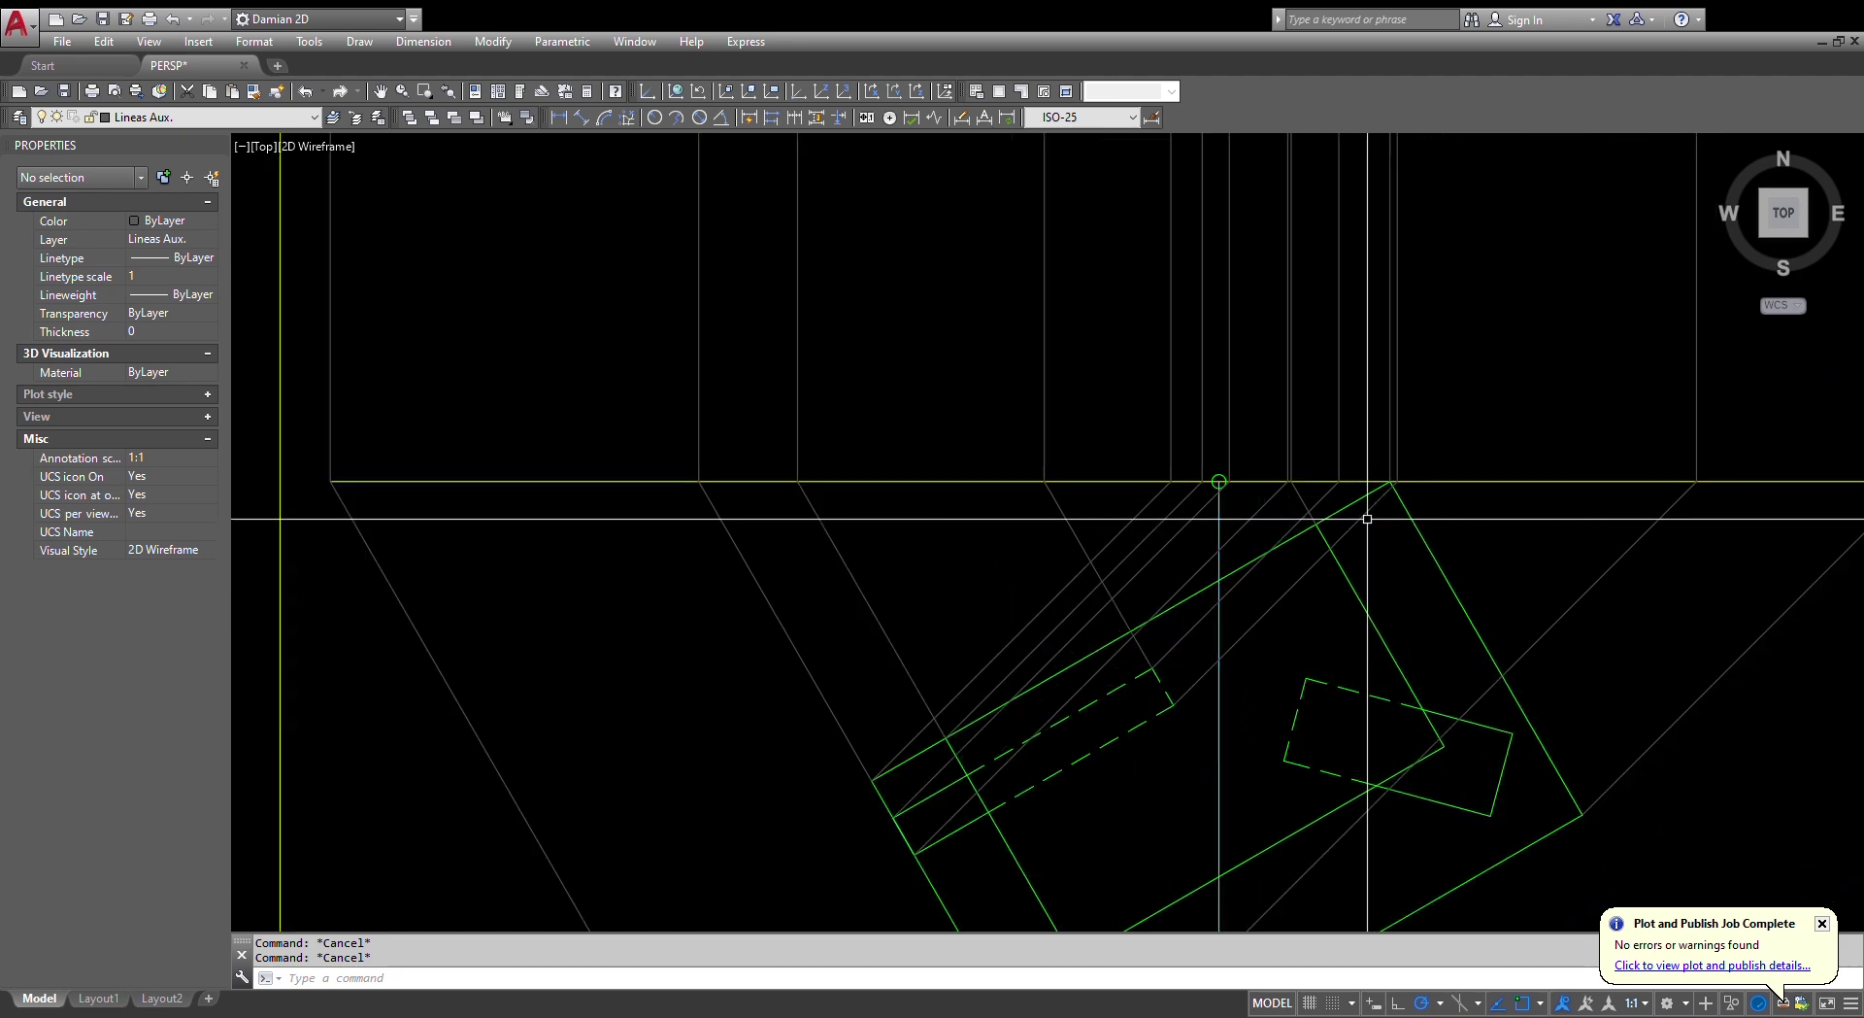
pyautogui.scroll(-4, 1350, 531)
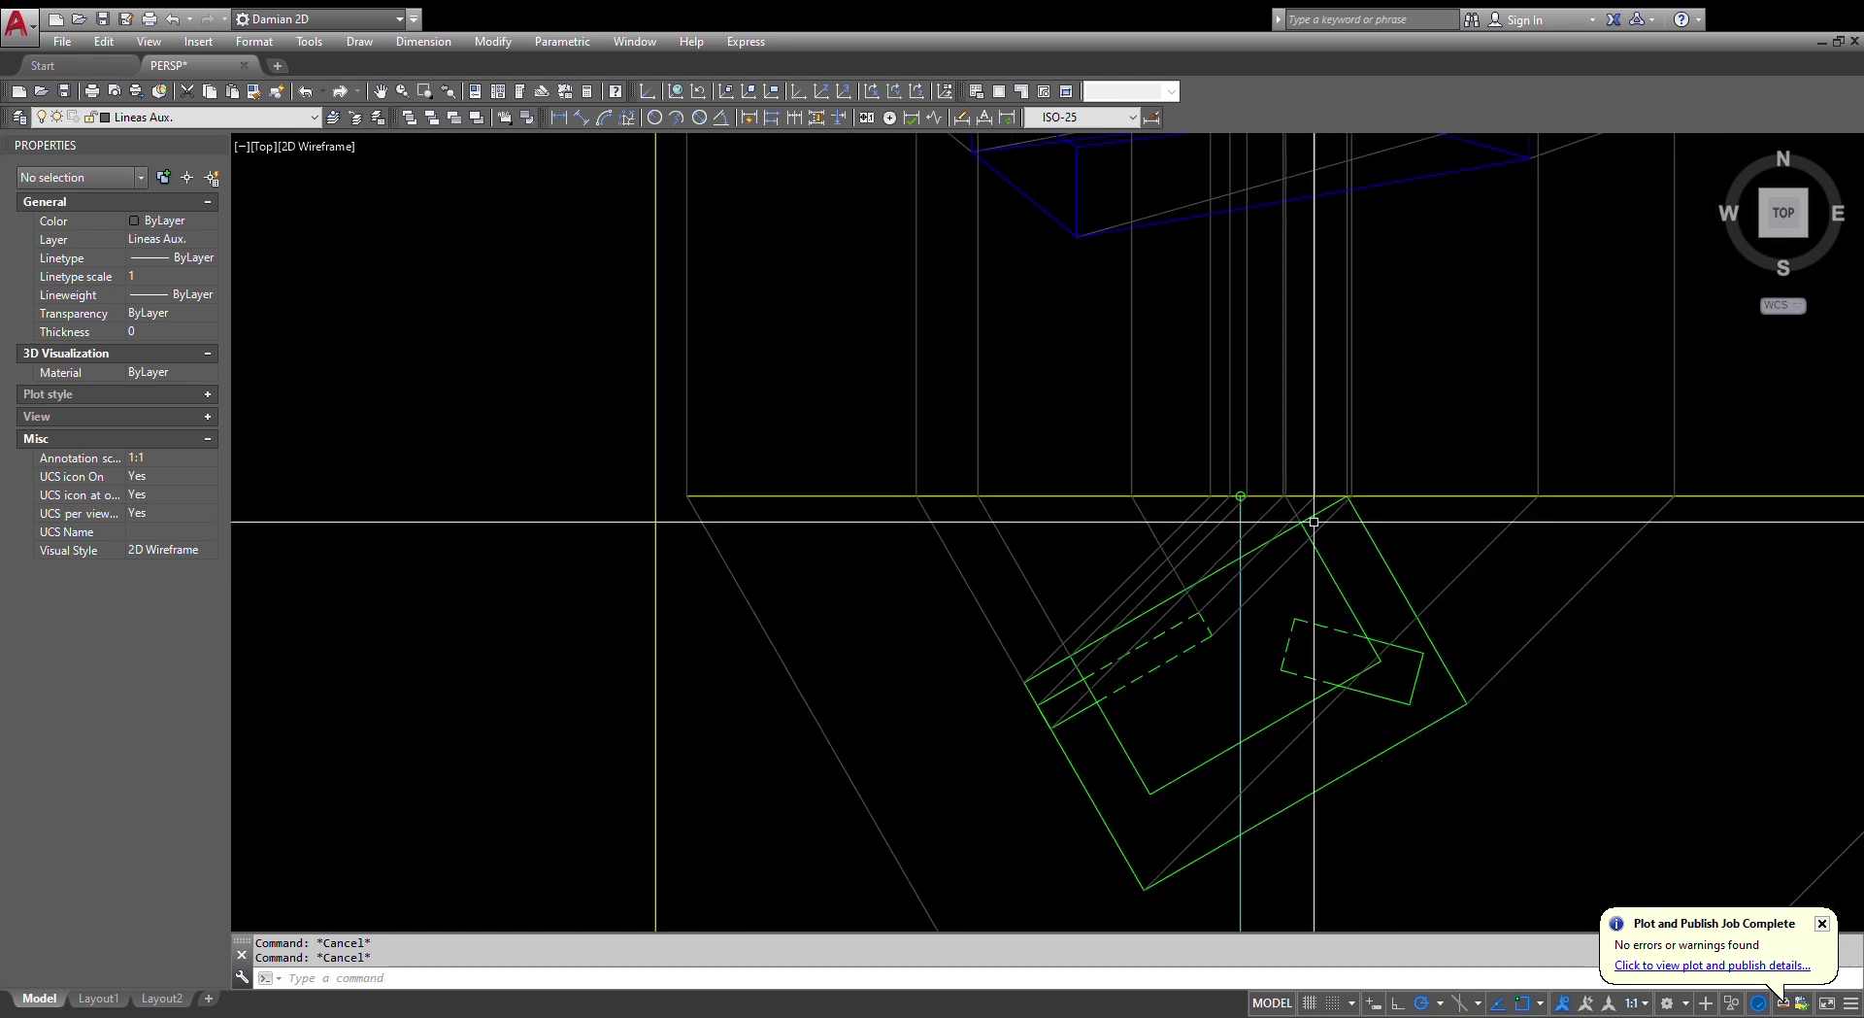
pyautogui.write('l')
pyautogui.press('Return')
pyautogui.scroll(6, 1320, 515)
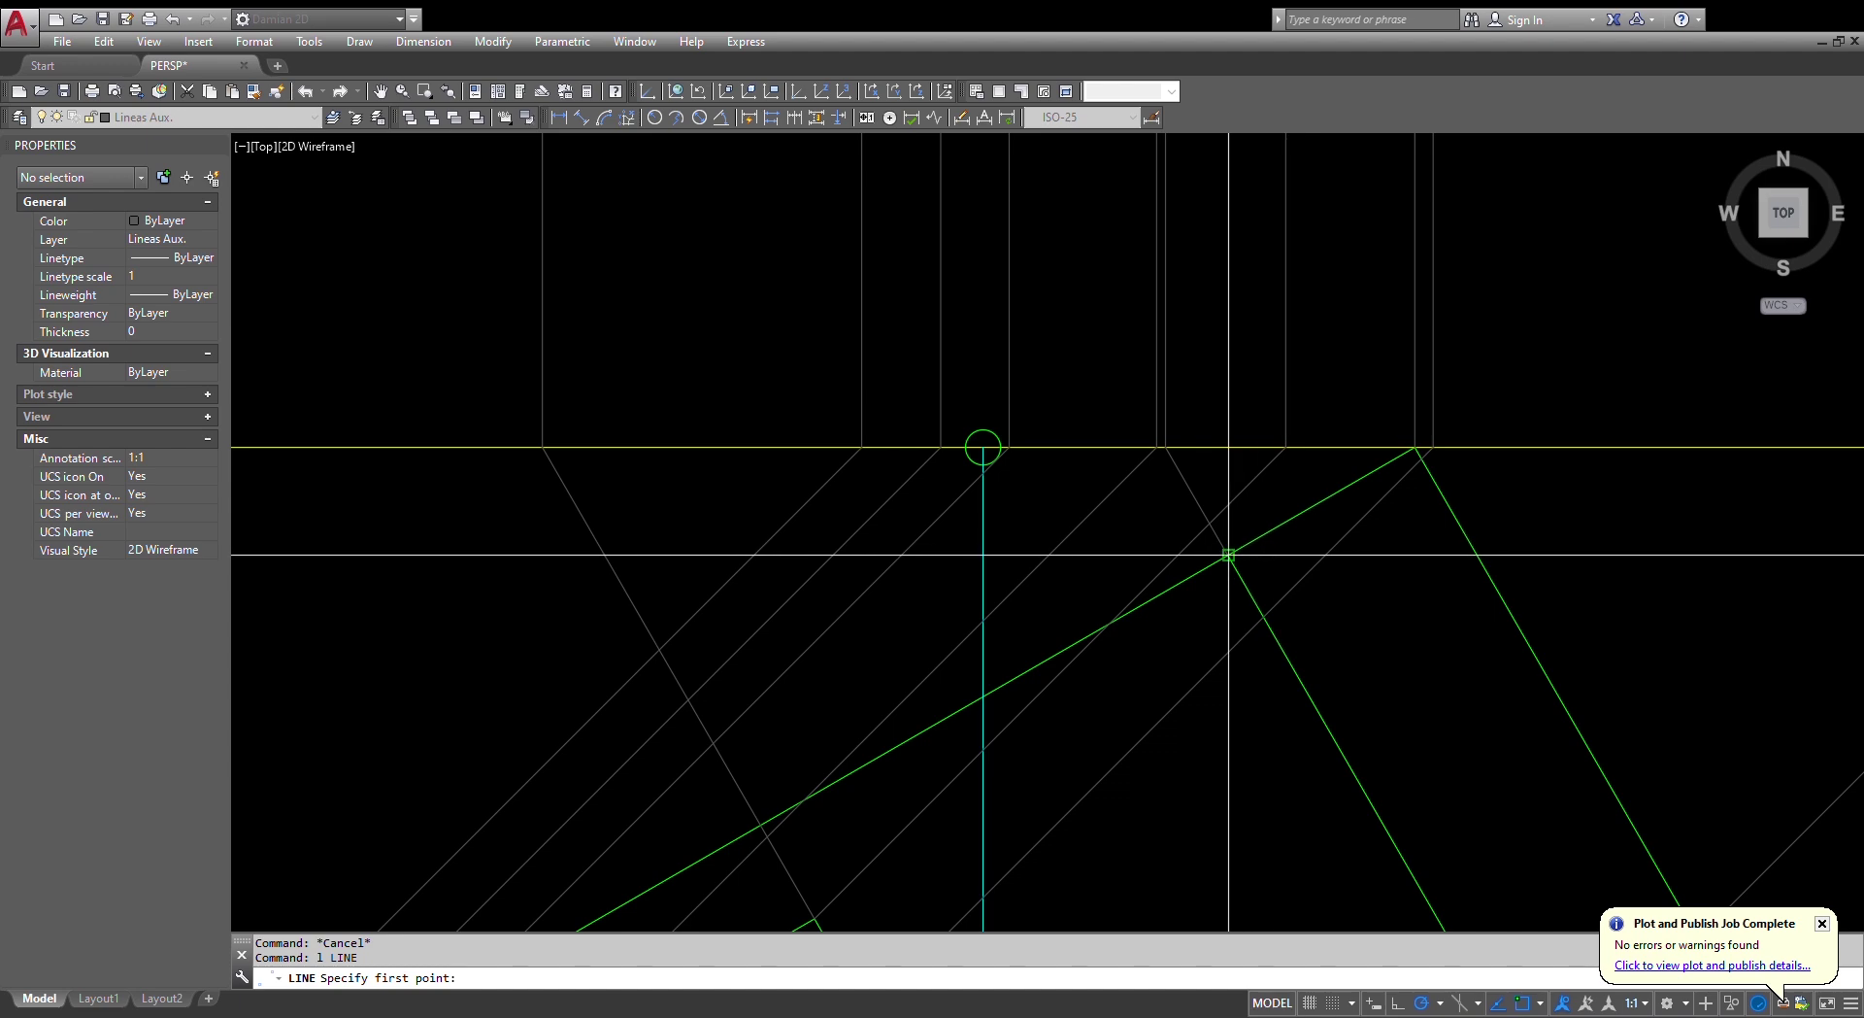
pyautogui.click(1336, 447)
pyautogui.scroll(-5, 1352, 508)
pyautogui.scroll(10, 1292, 500)
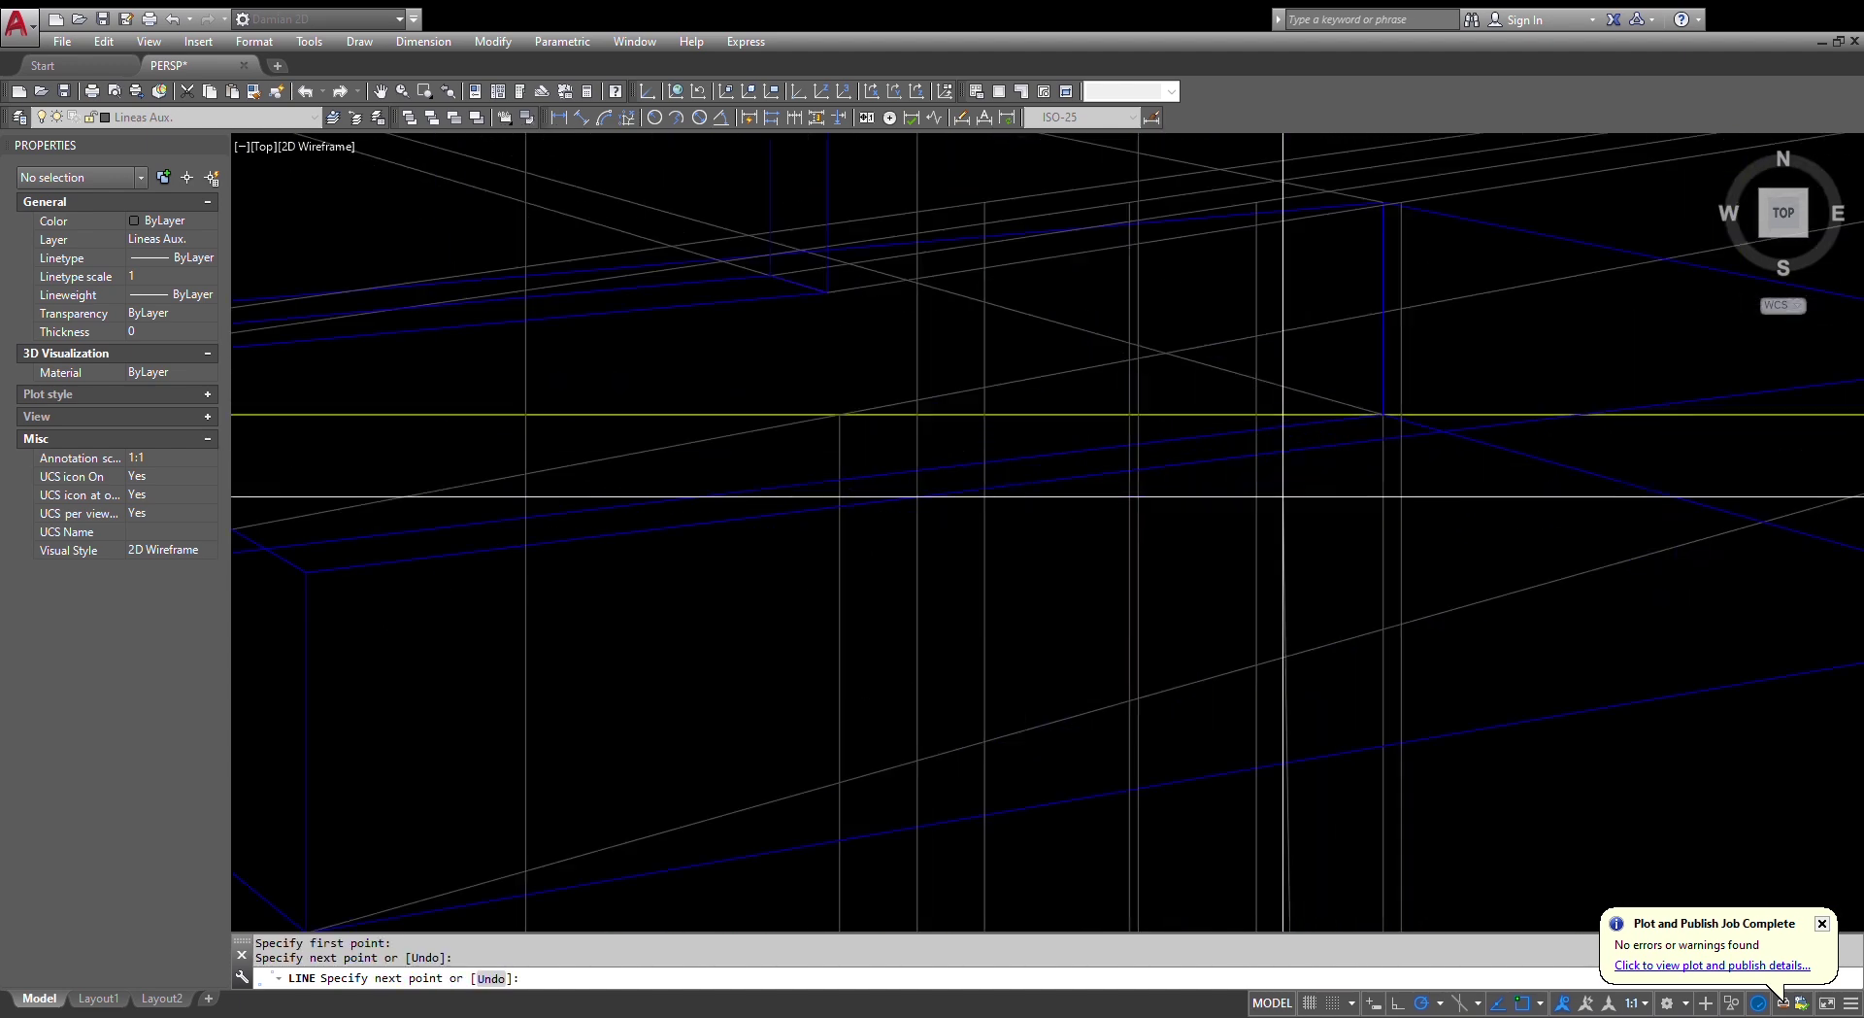
pyautogui.scroll(2, 1282, 497)
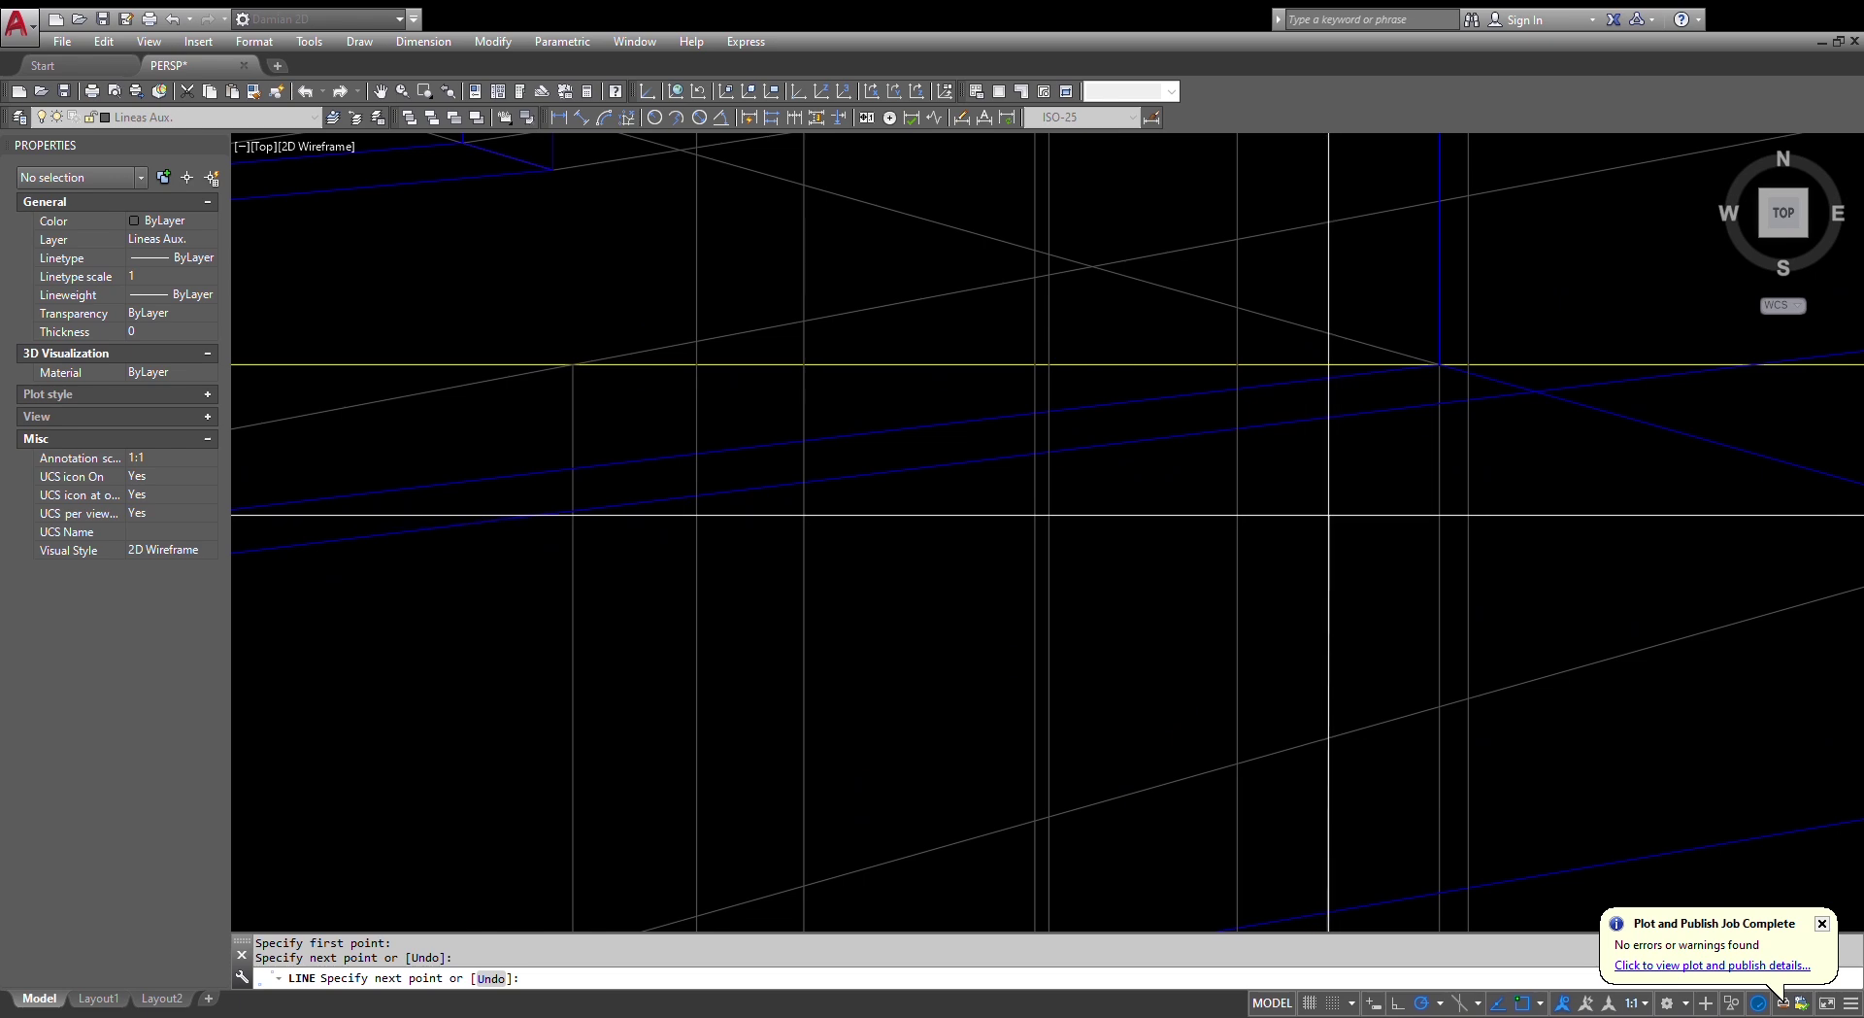
pyautogui.click(1314, 364)
# - Continue the inner rectangle's upper-right corner line 50 units vertically above the ground line
pyautogui.scroll(-5, 1314, 369)
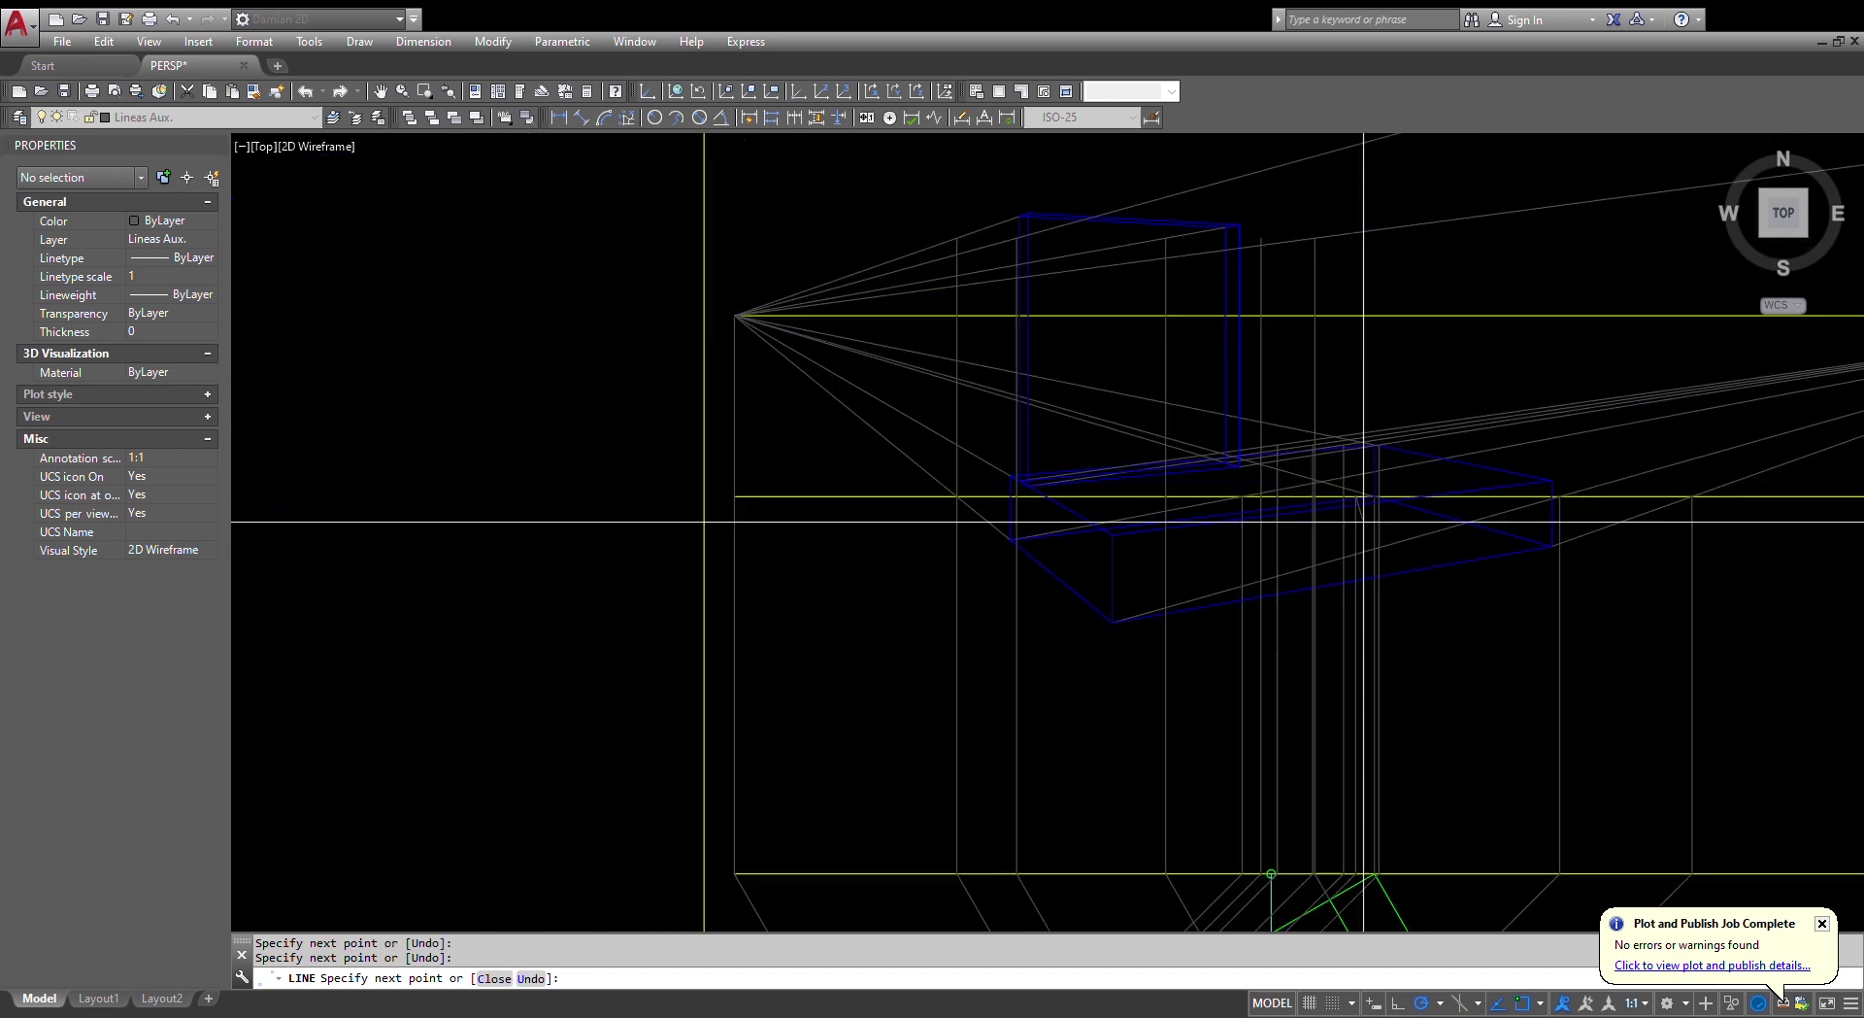
pyautogui.scroll(6, 1321, 419)
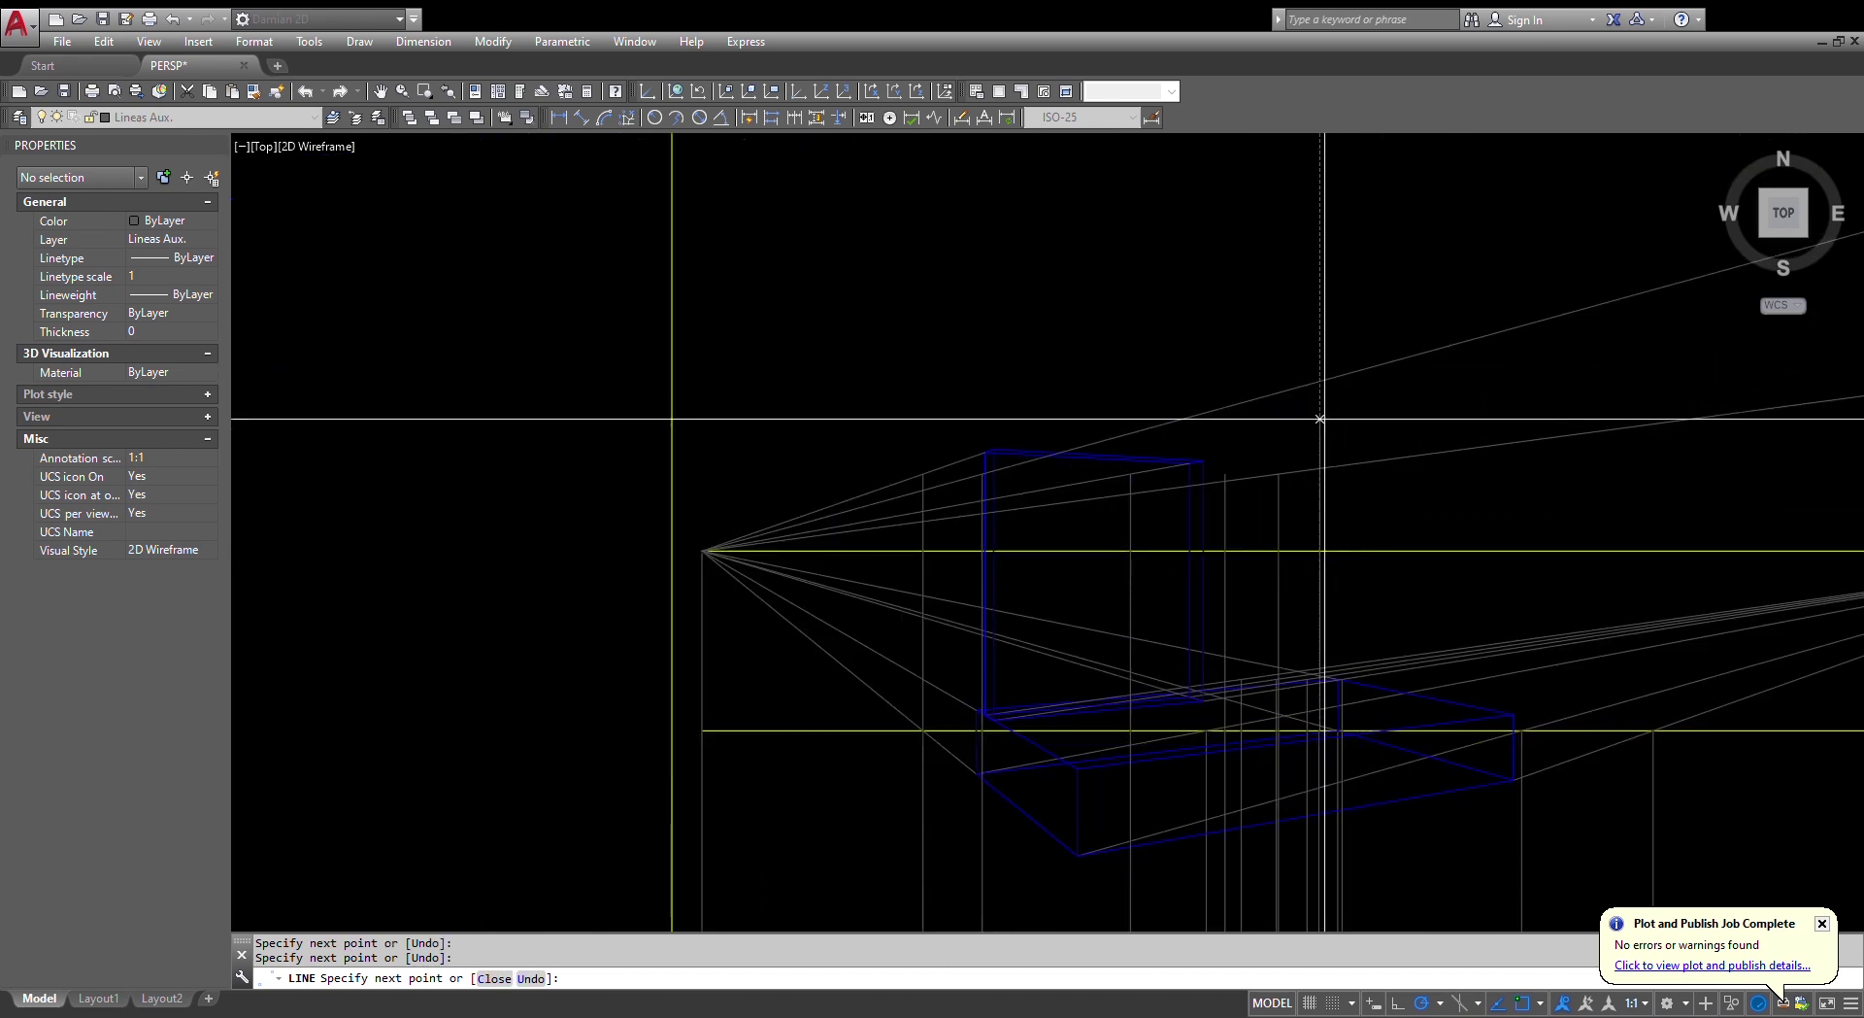
pyautogui.scroll(-4, 1335, 505)
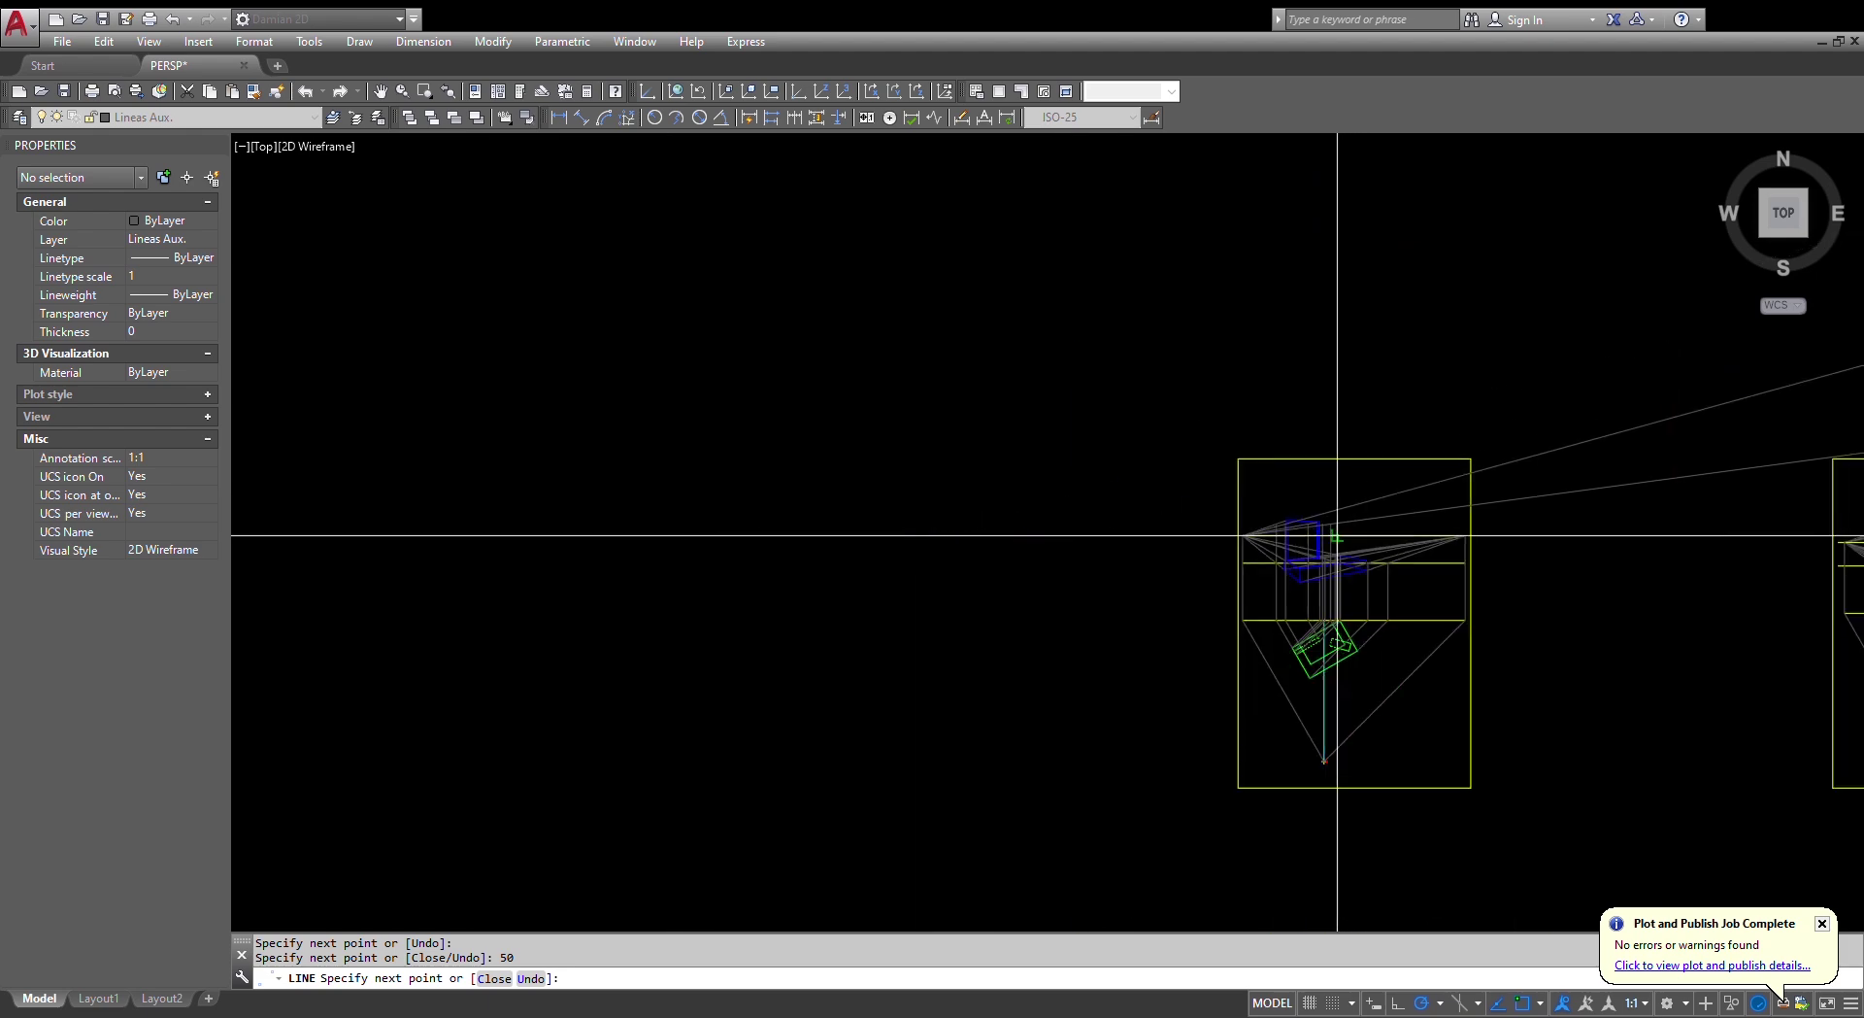
pyautogui.scroll(7, 1218, 670)
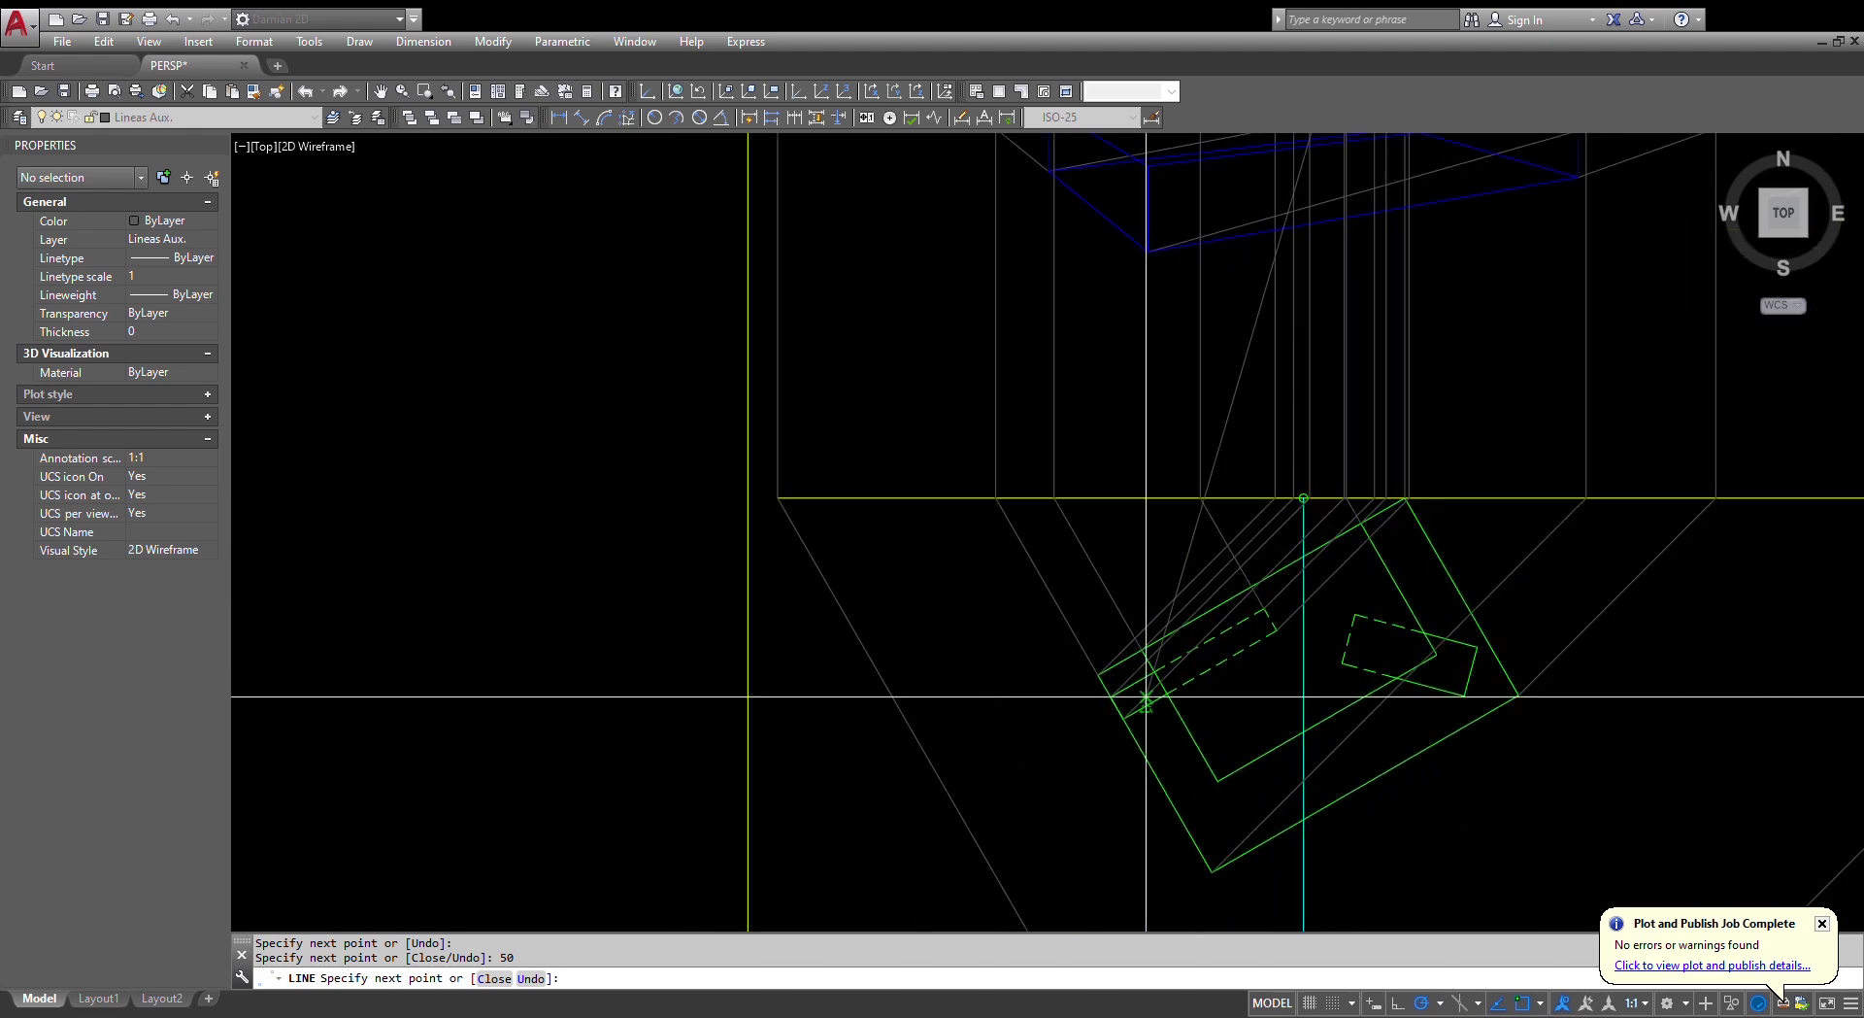
# - Cast rays from the right vanishing point through the tops of the inner rectangle's two 50-unit verticals
pyautogui.press('Escape')
pyautogui.scroll(2, 1146, 668)
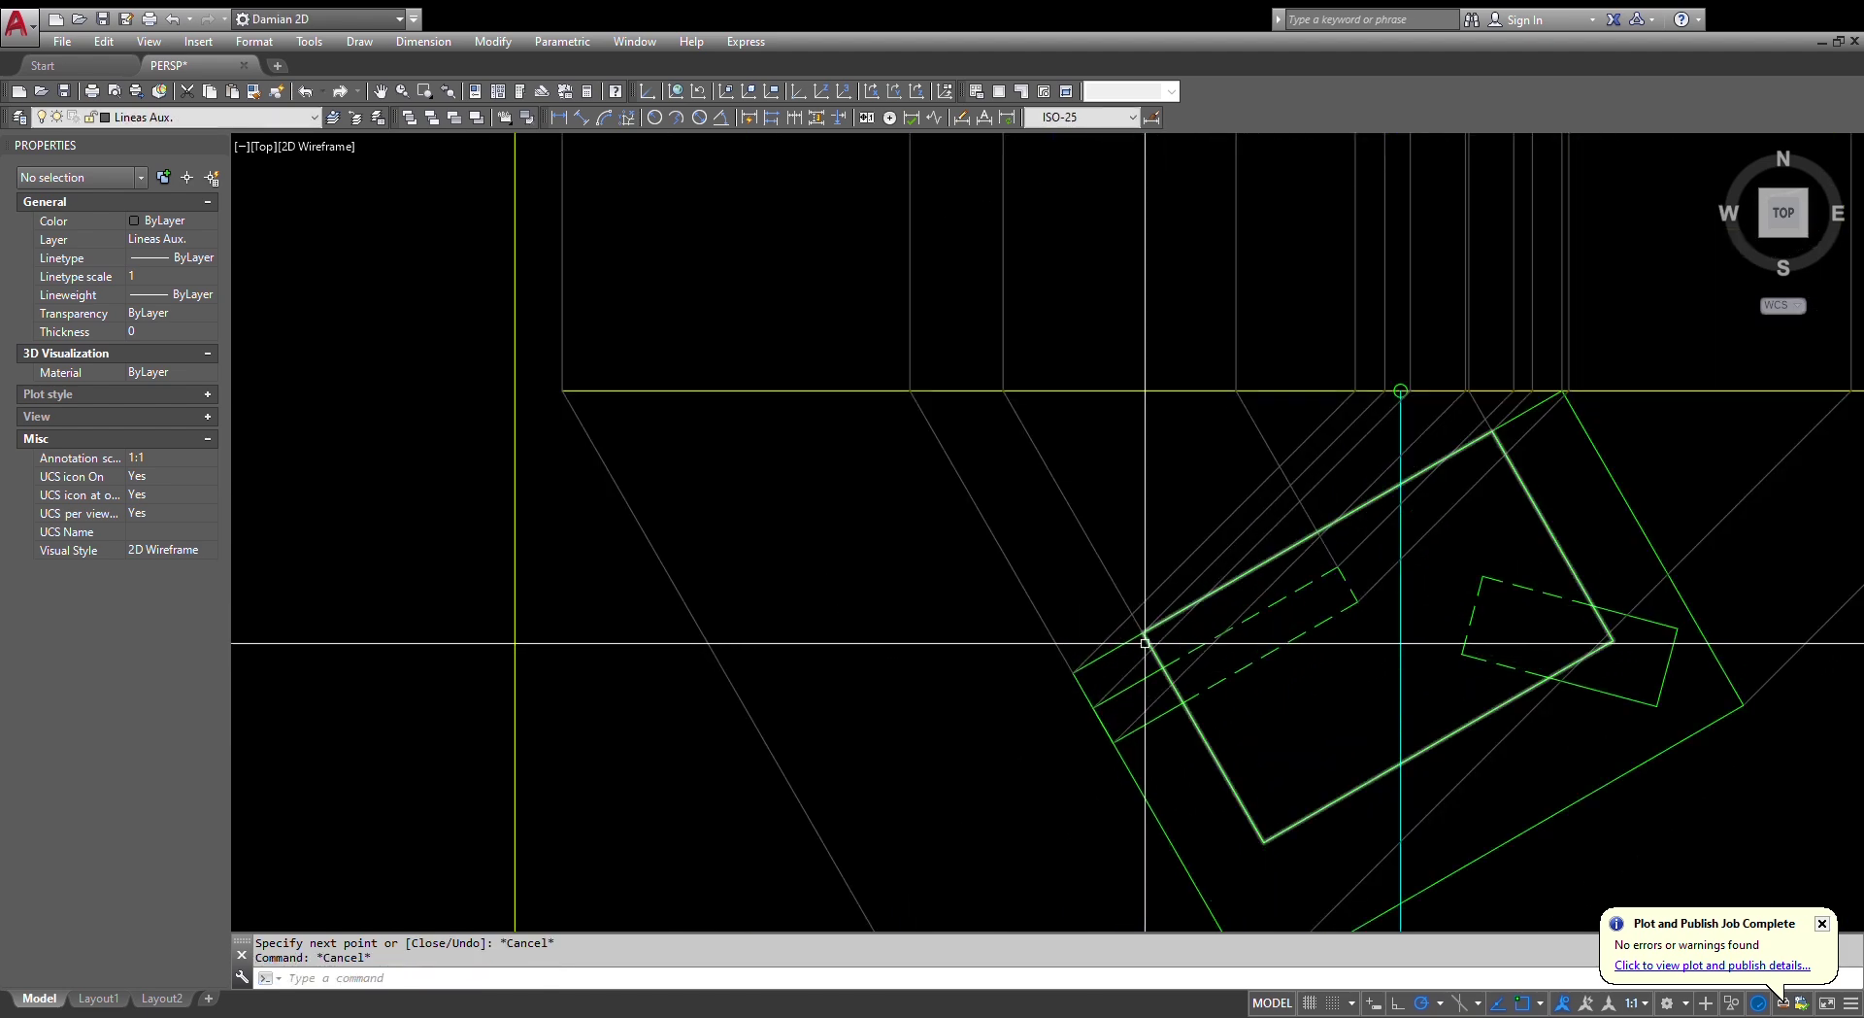
pyautogui.scroll(-6, 1146, 640)
pyautogui.scroll(2, 1134, 397)
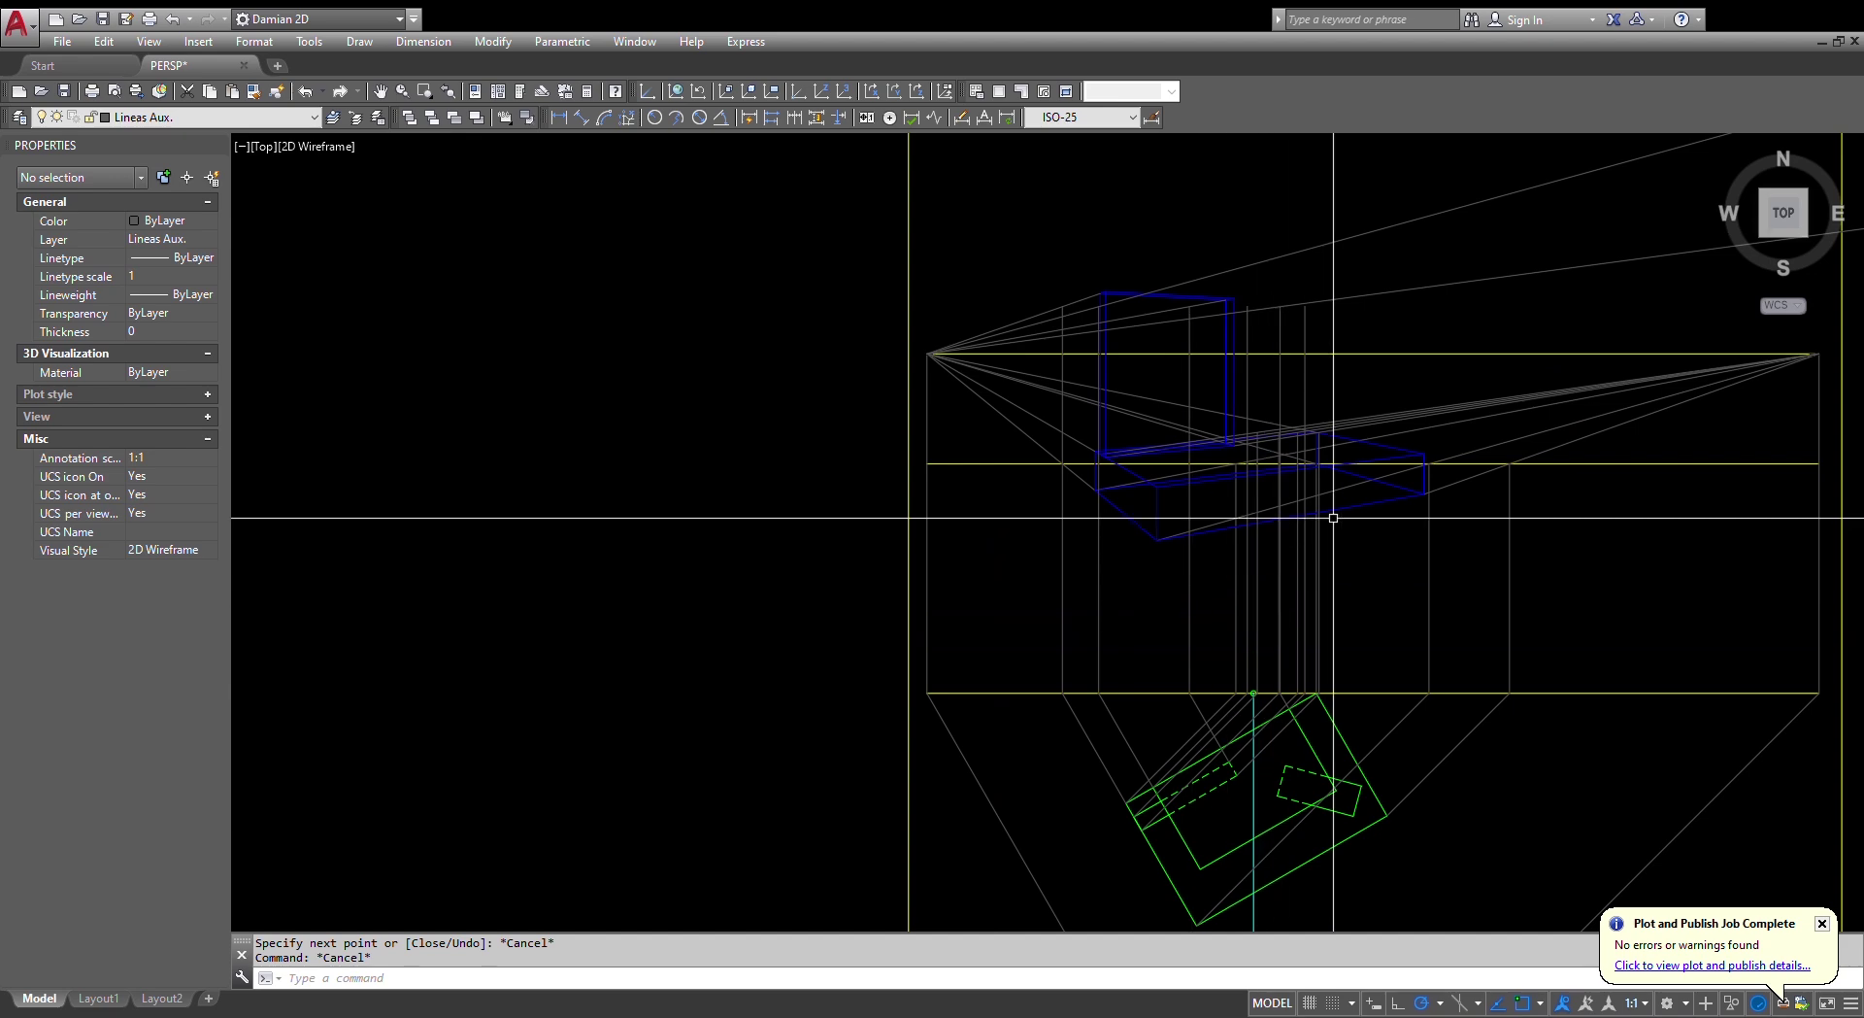
pyautogui.press('Escape')
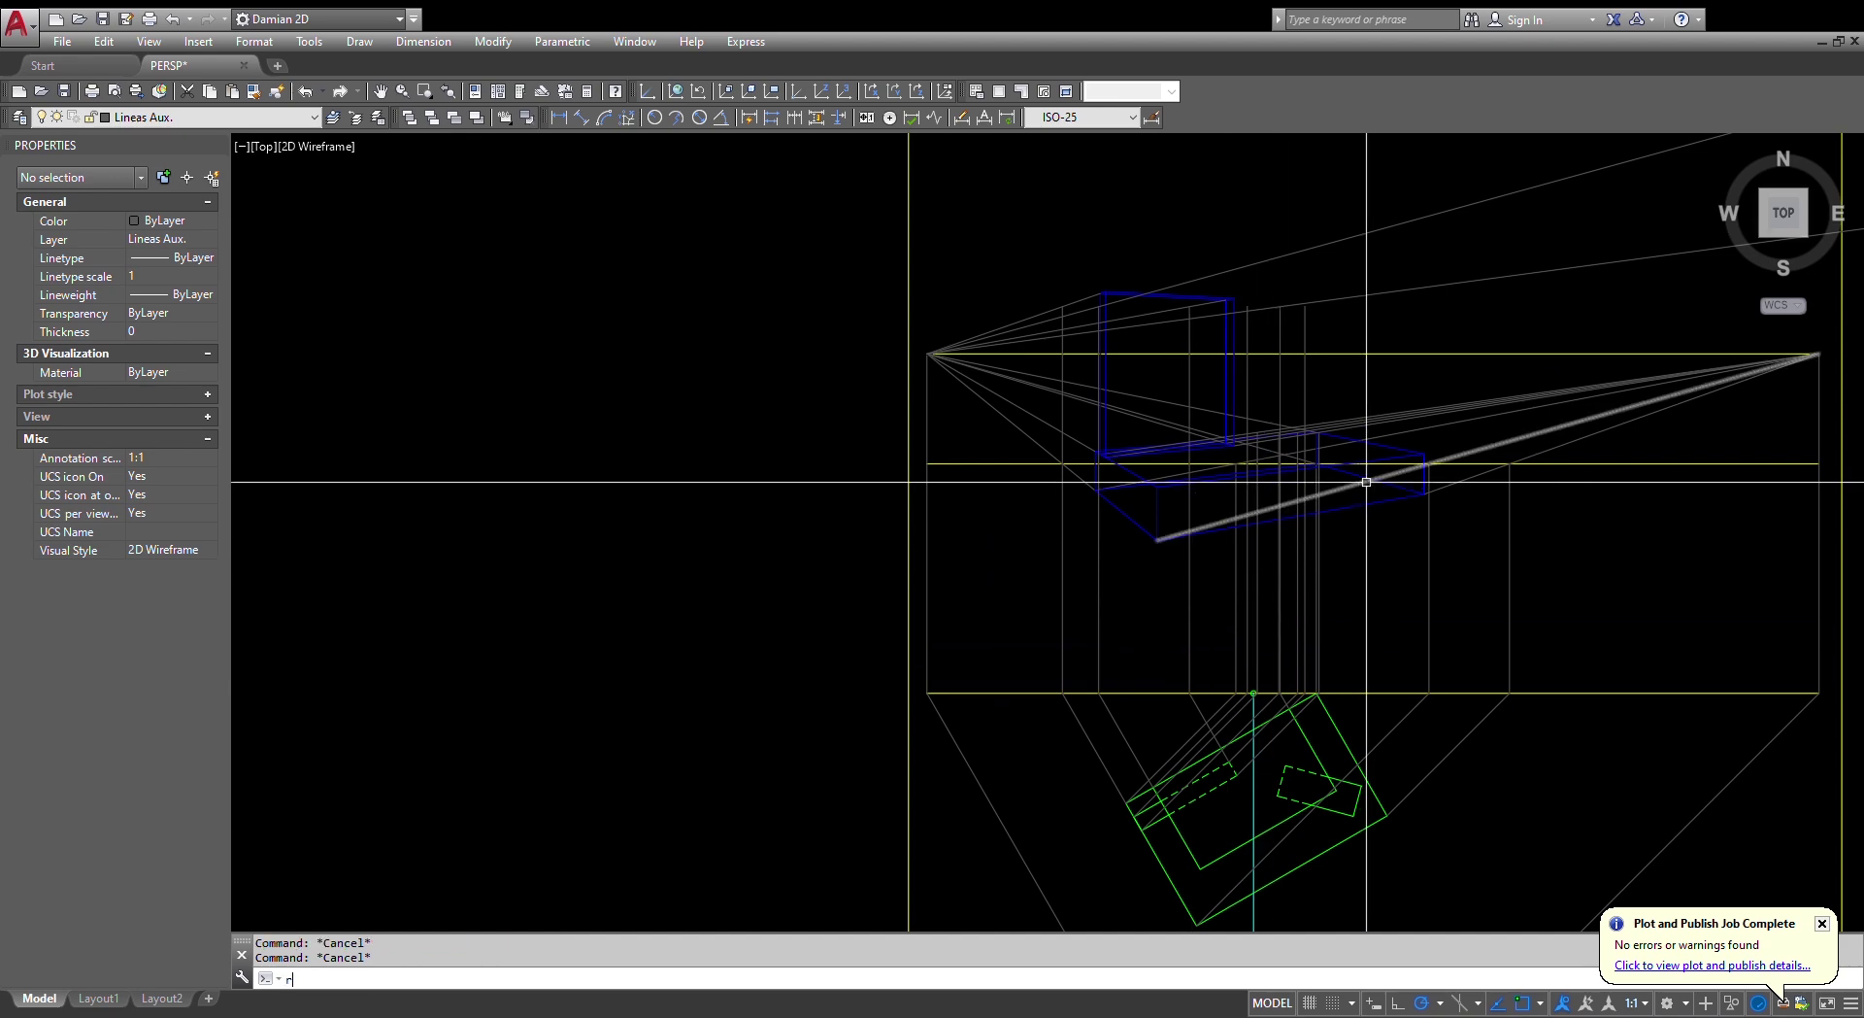
pyautogui.write('ra')
pyautogui.press('Return')
pyautogui.scroll(-4, 1366, 485)
pyautogui.scroll(8, 1291, 446)
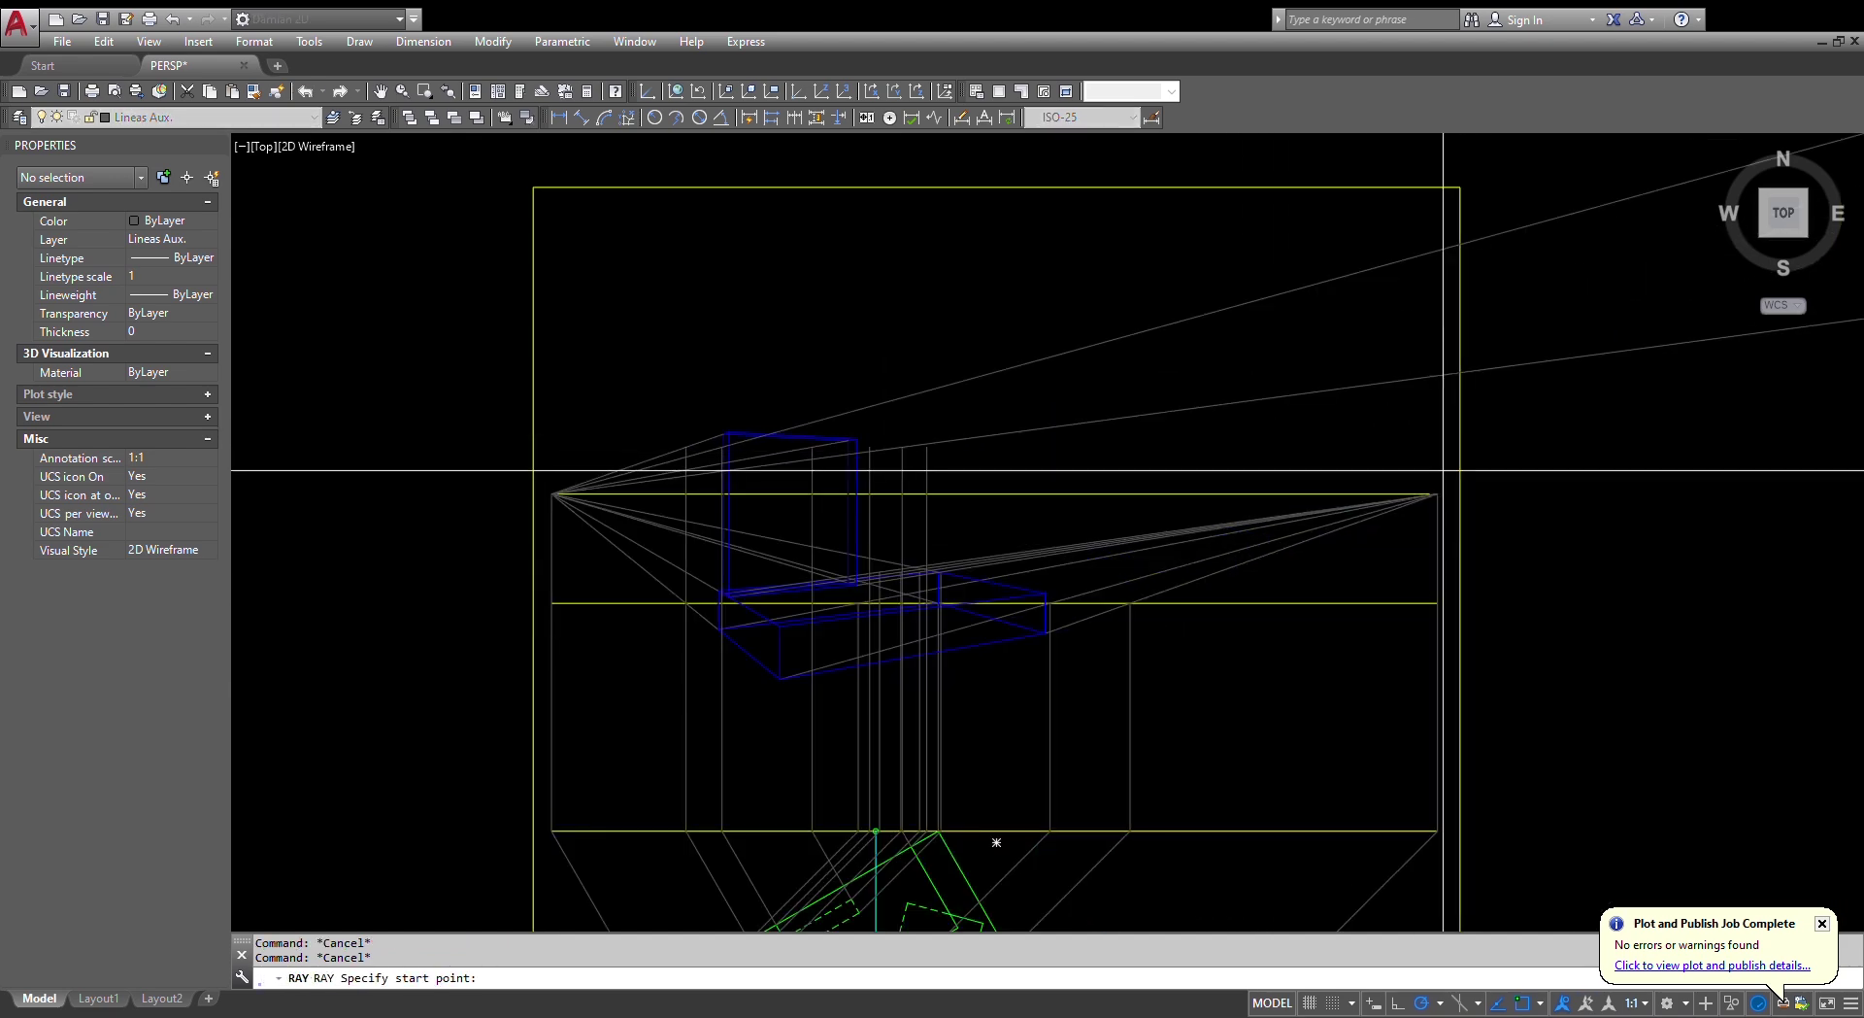
pyautogui.scroll(5, 1430, 500)
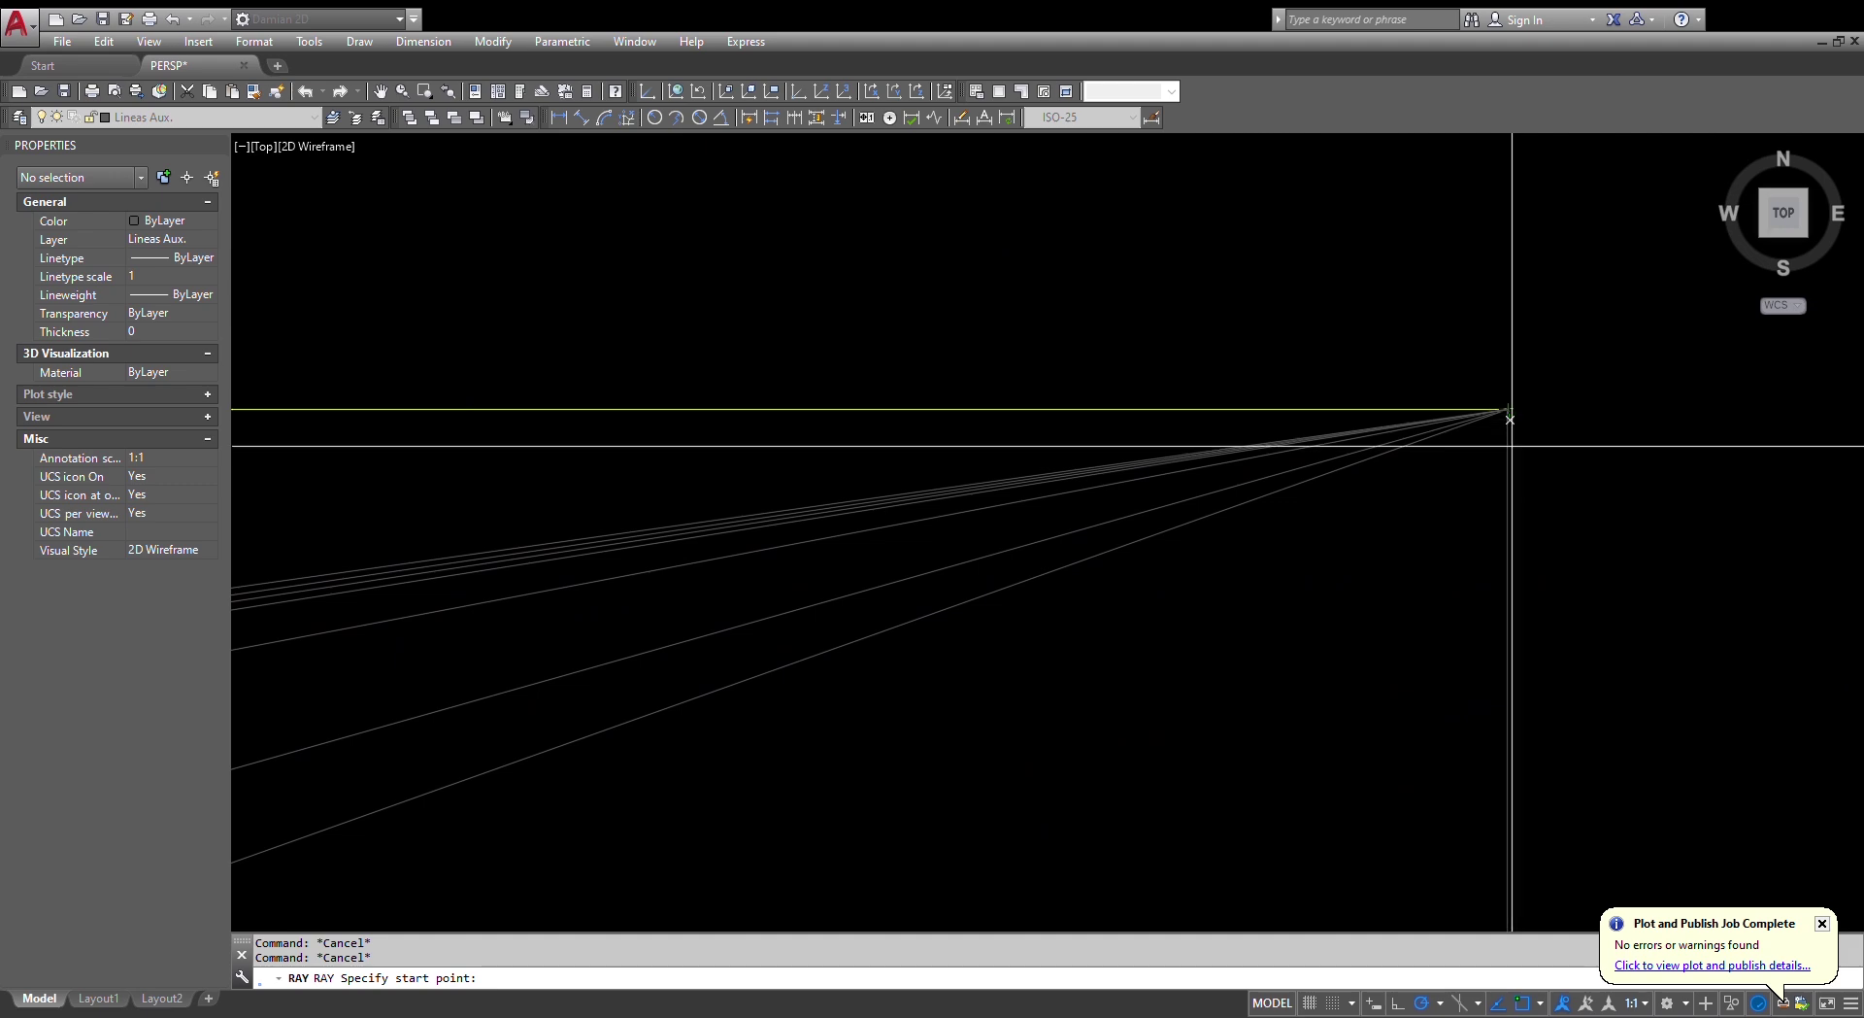
pyautogui.scroll(5, 1507, 389)
pyautogui.click(1457, 668)
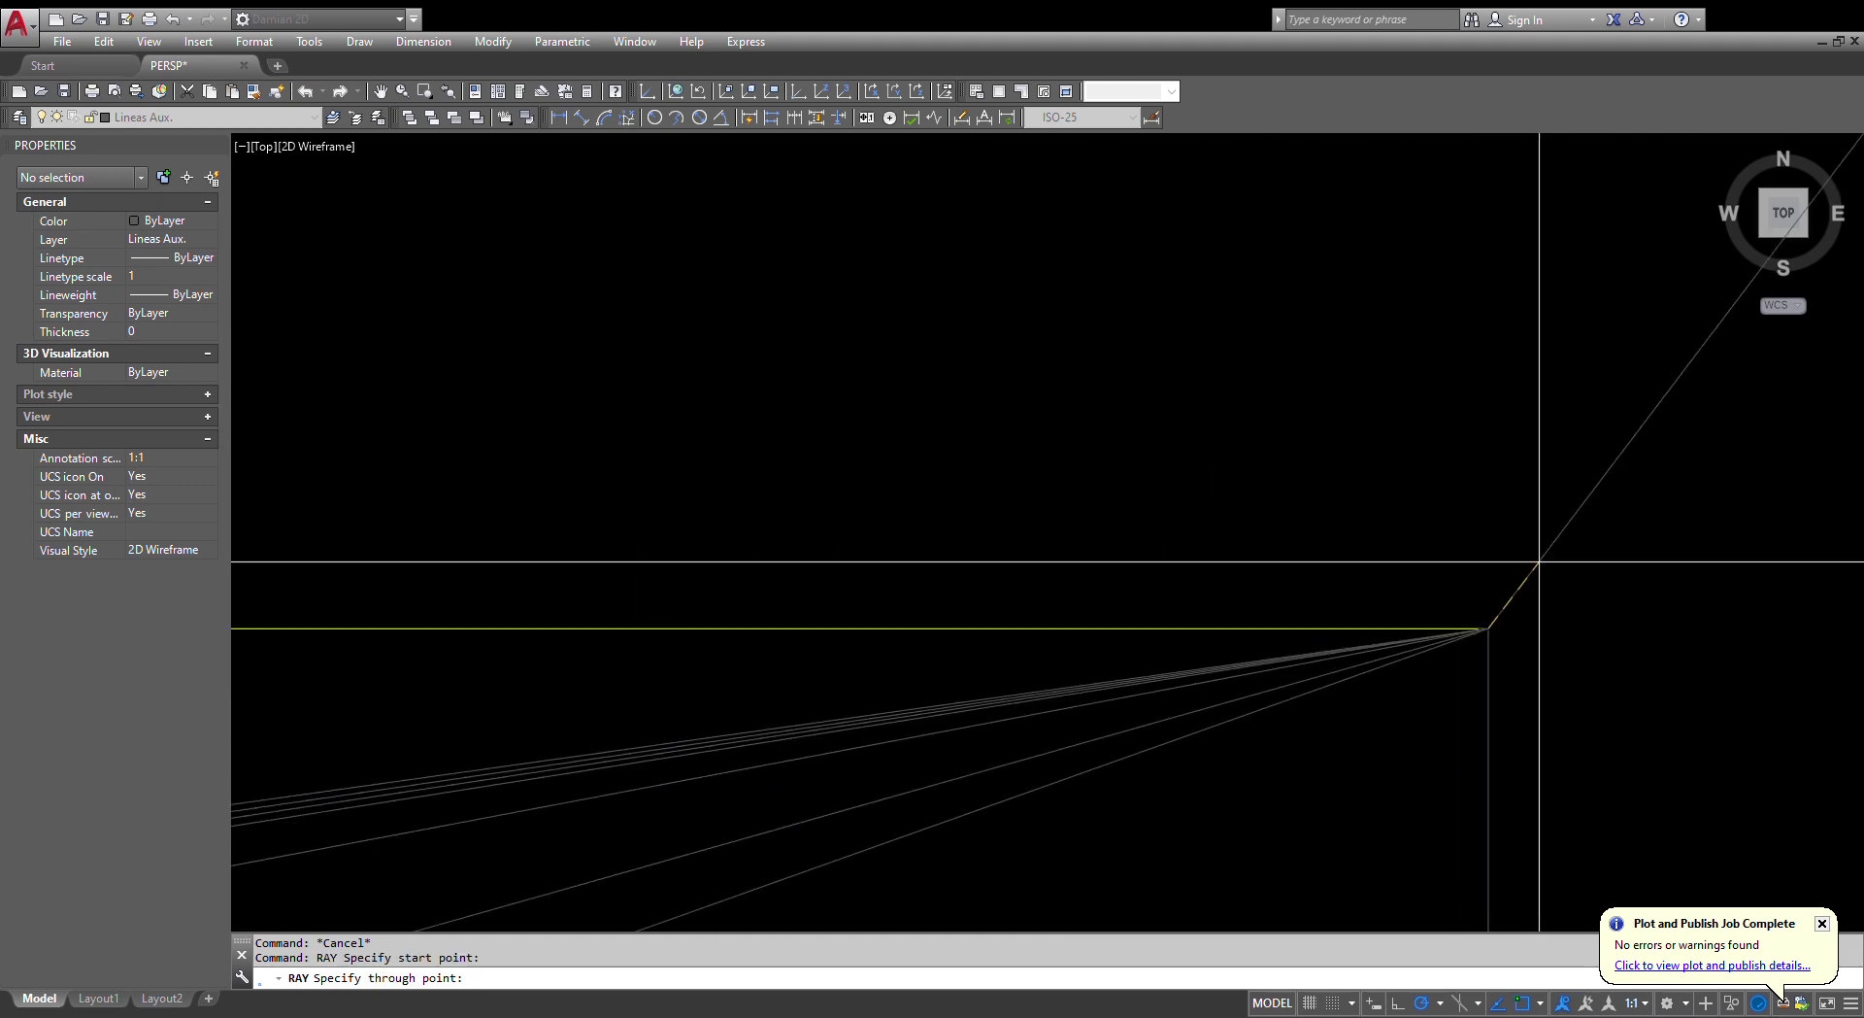
pyautogui.scroll(-3, 1540, 562)
pyautogui.scroll(-6, 1532, 577)
pyautogui.scroll(6, 732, 516)
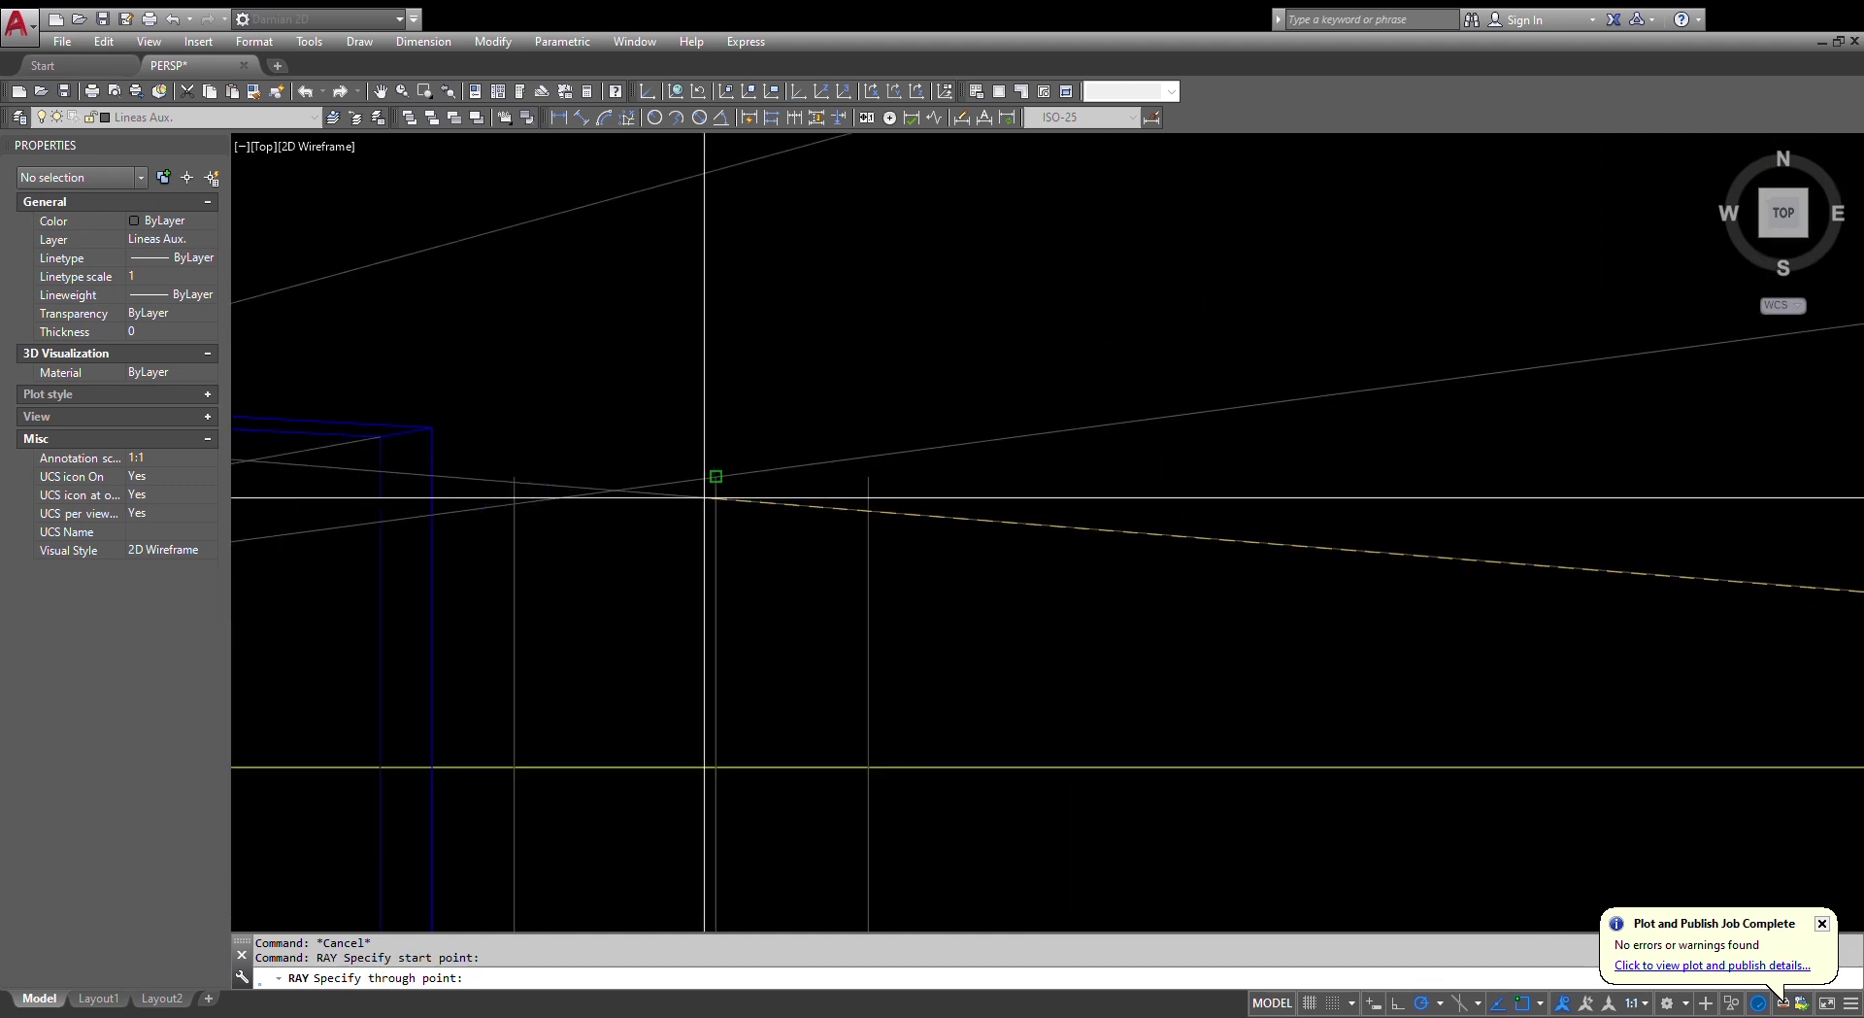
pyautogui.click(513, 476)
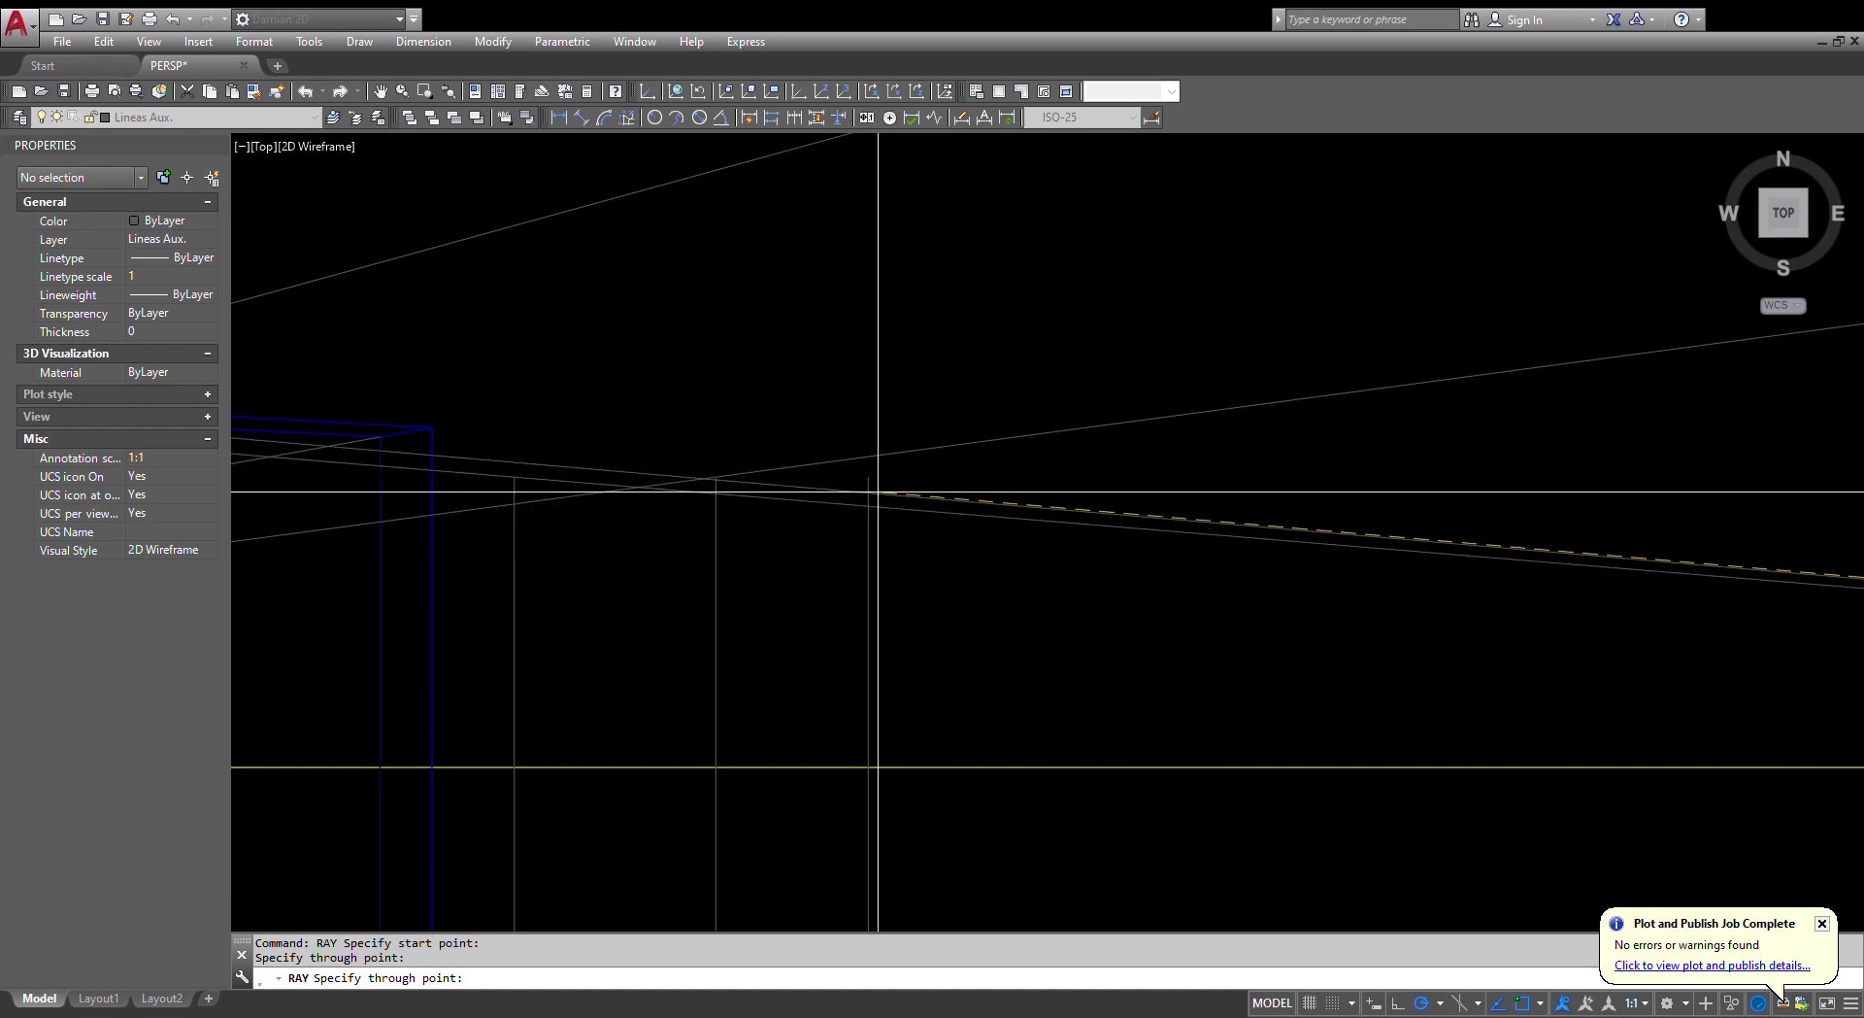
pyautogui.scroll(-5, 996, 552)
pyautogui.press('Escape')
pyautogui.press('Escape')
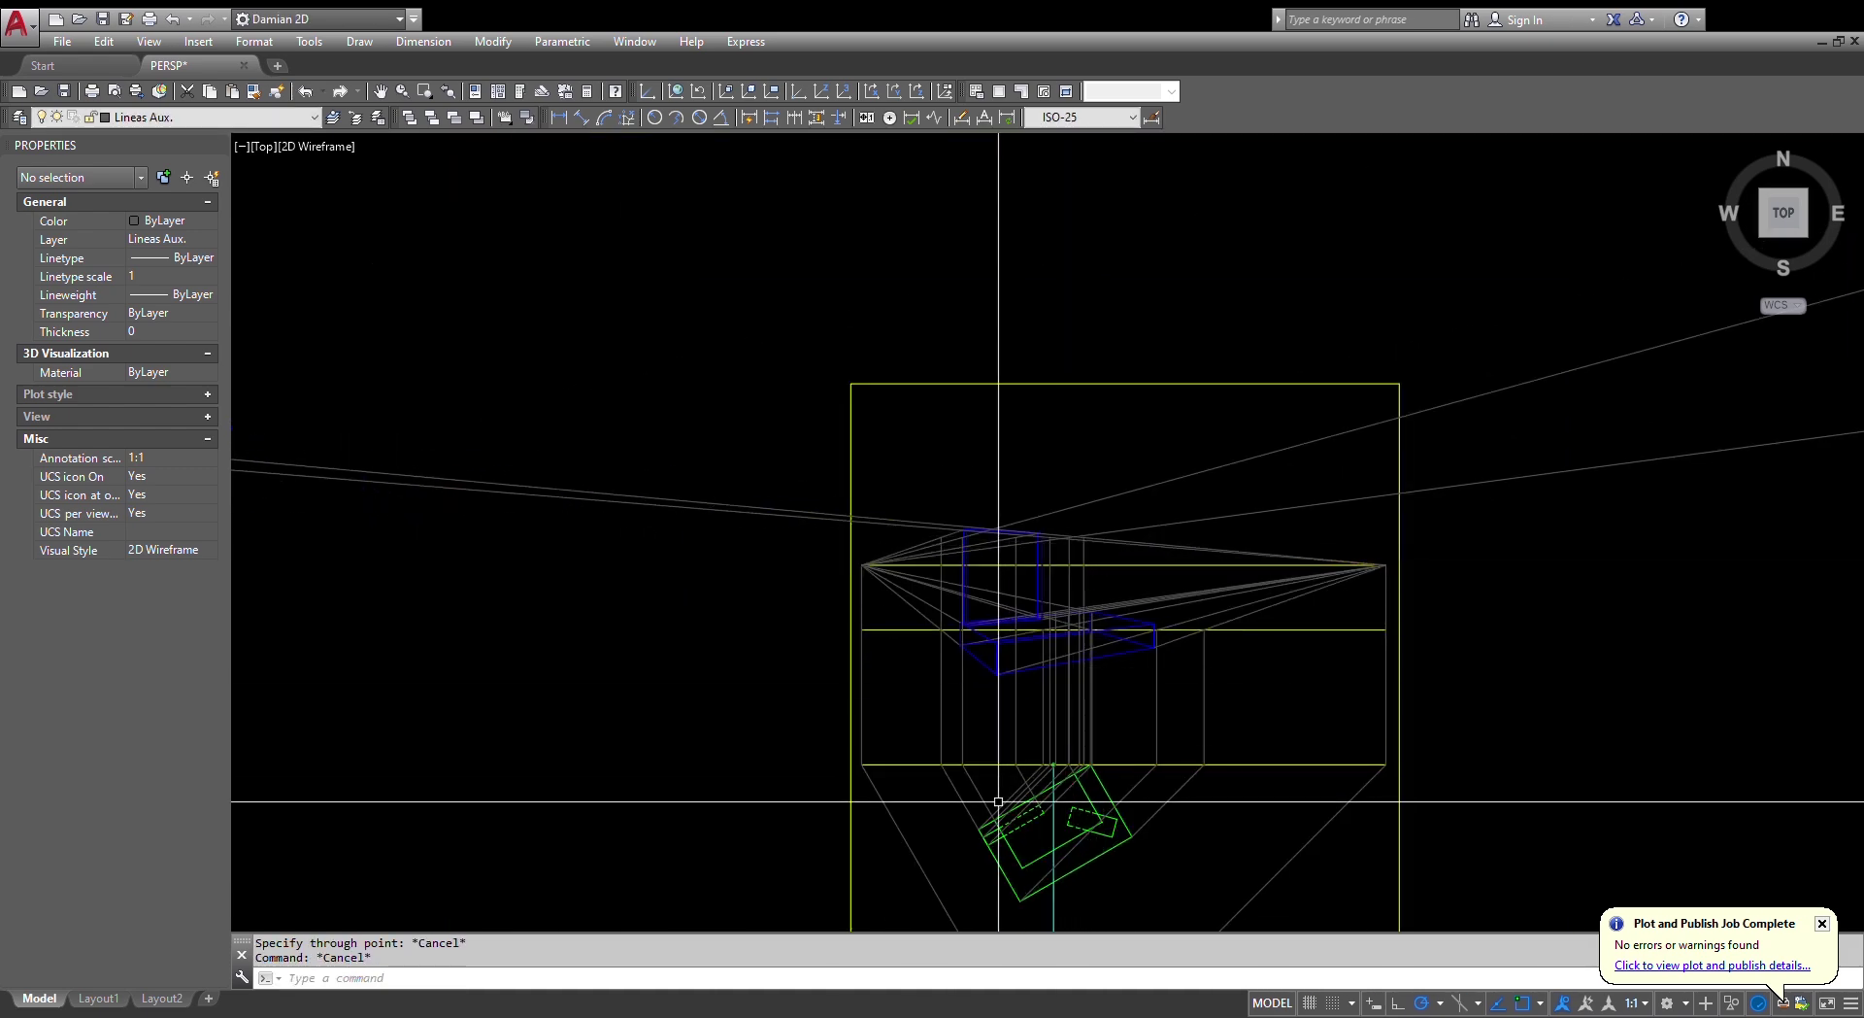
# - Draw the inner volume's back top edge between the intersections of the left and right vanishing-point rays for its upper corners
pyautogui.scroll(4, 996, 826)
pyautogui.moveTo(1021, 508); pyautogui.dragTo(1058, 655, button='middle')
pyautogui.scroll(4, 956, 229)
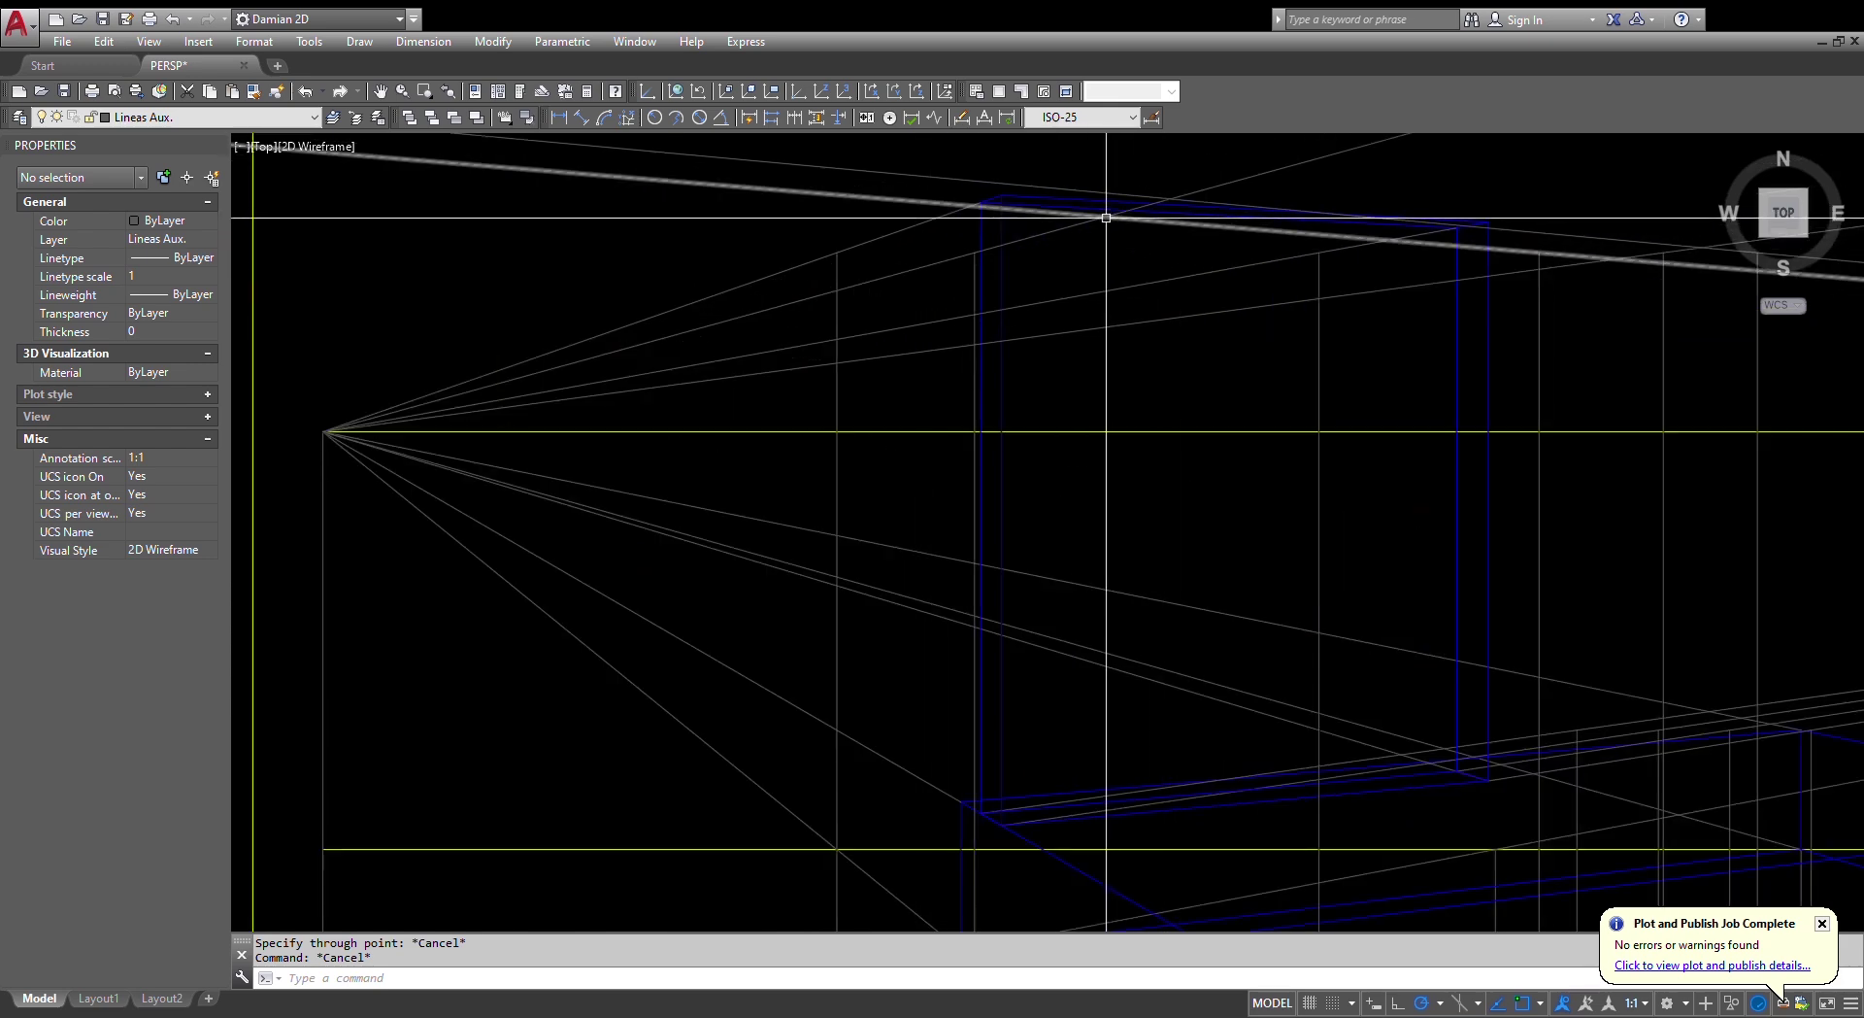
pyautogui.press('Escape')
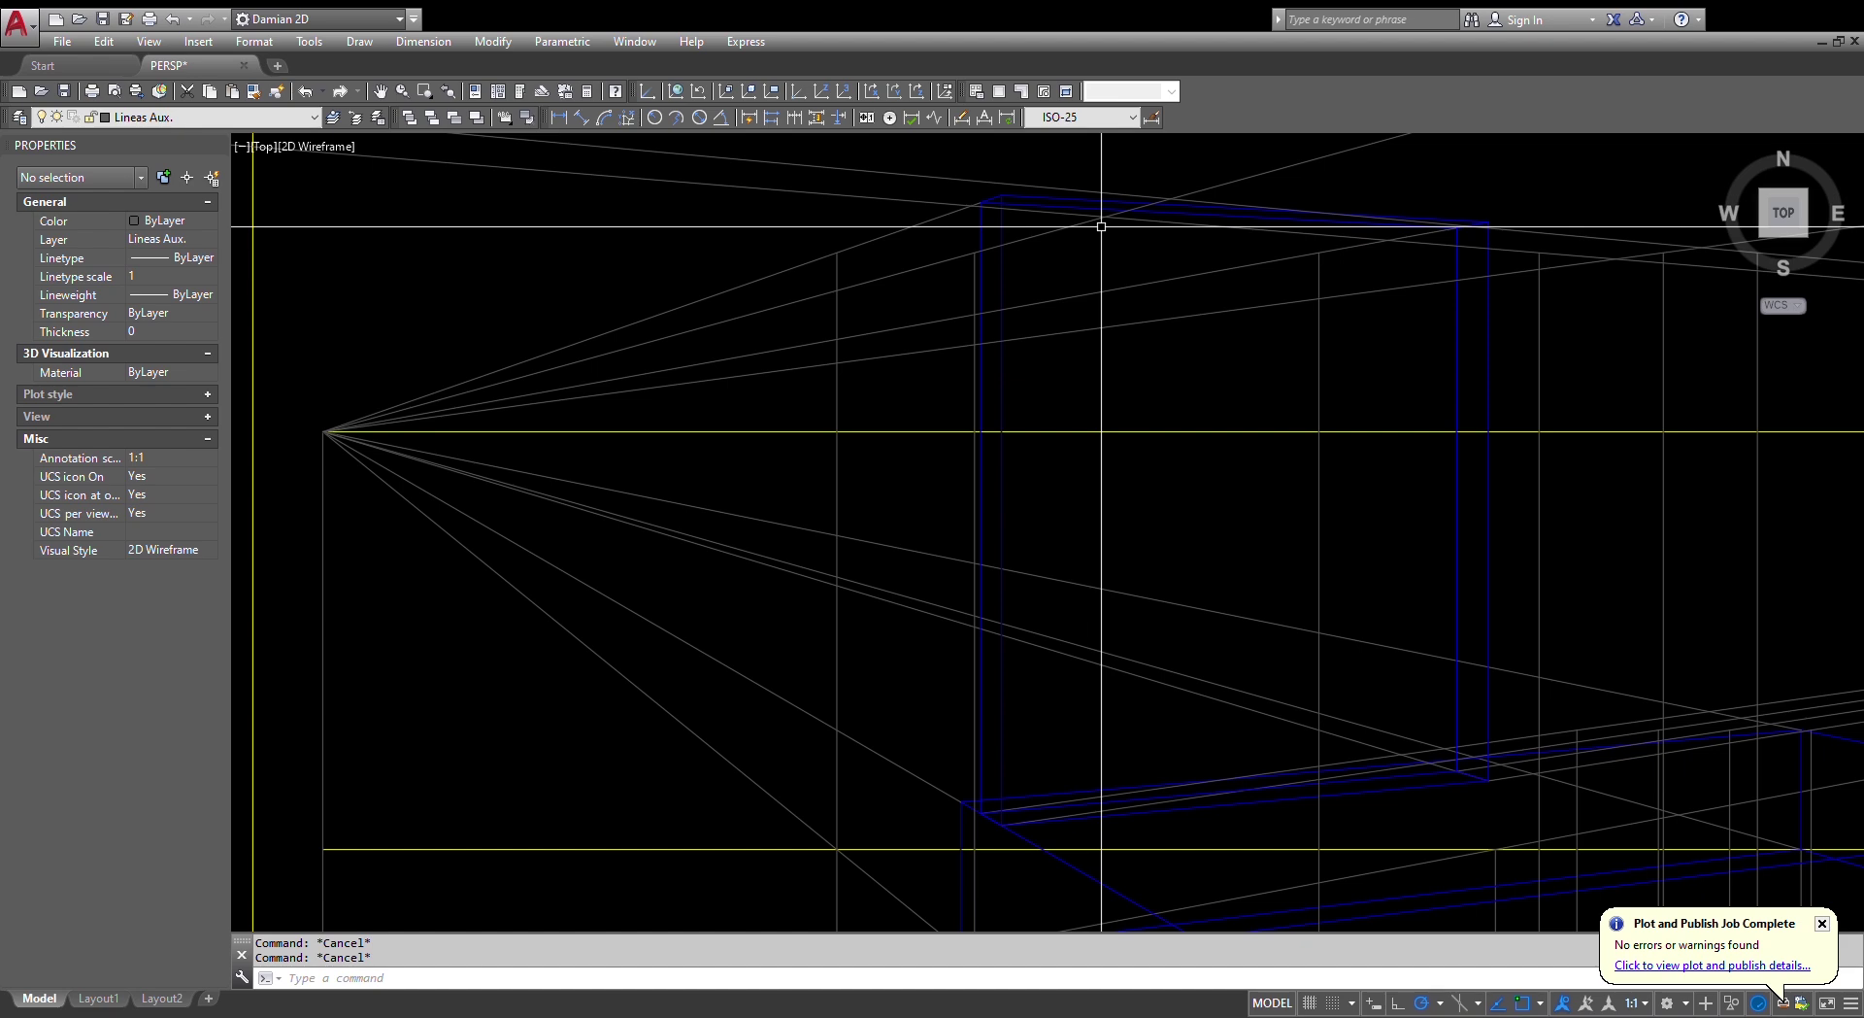
pyautogui.scroll(5, 1112, 190)
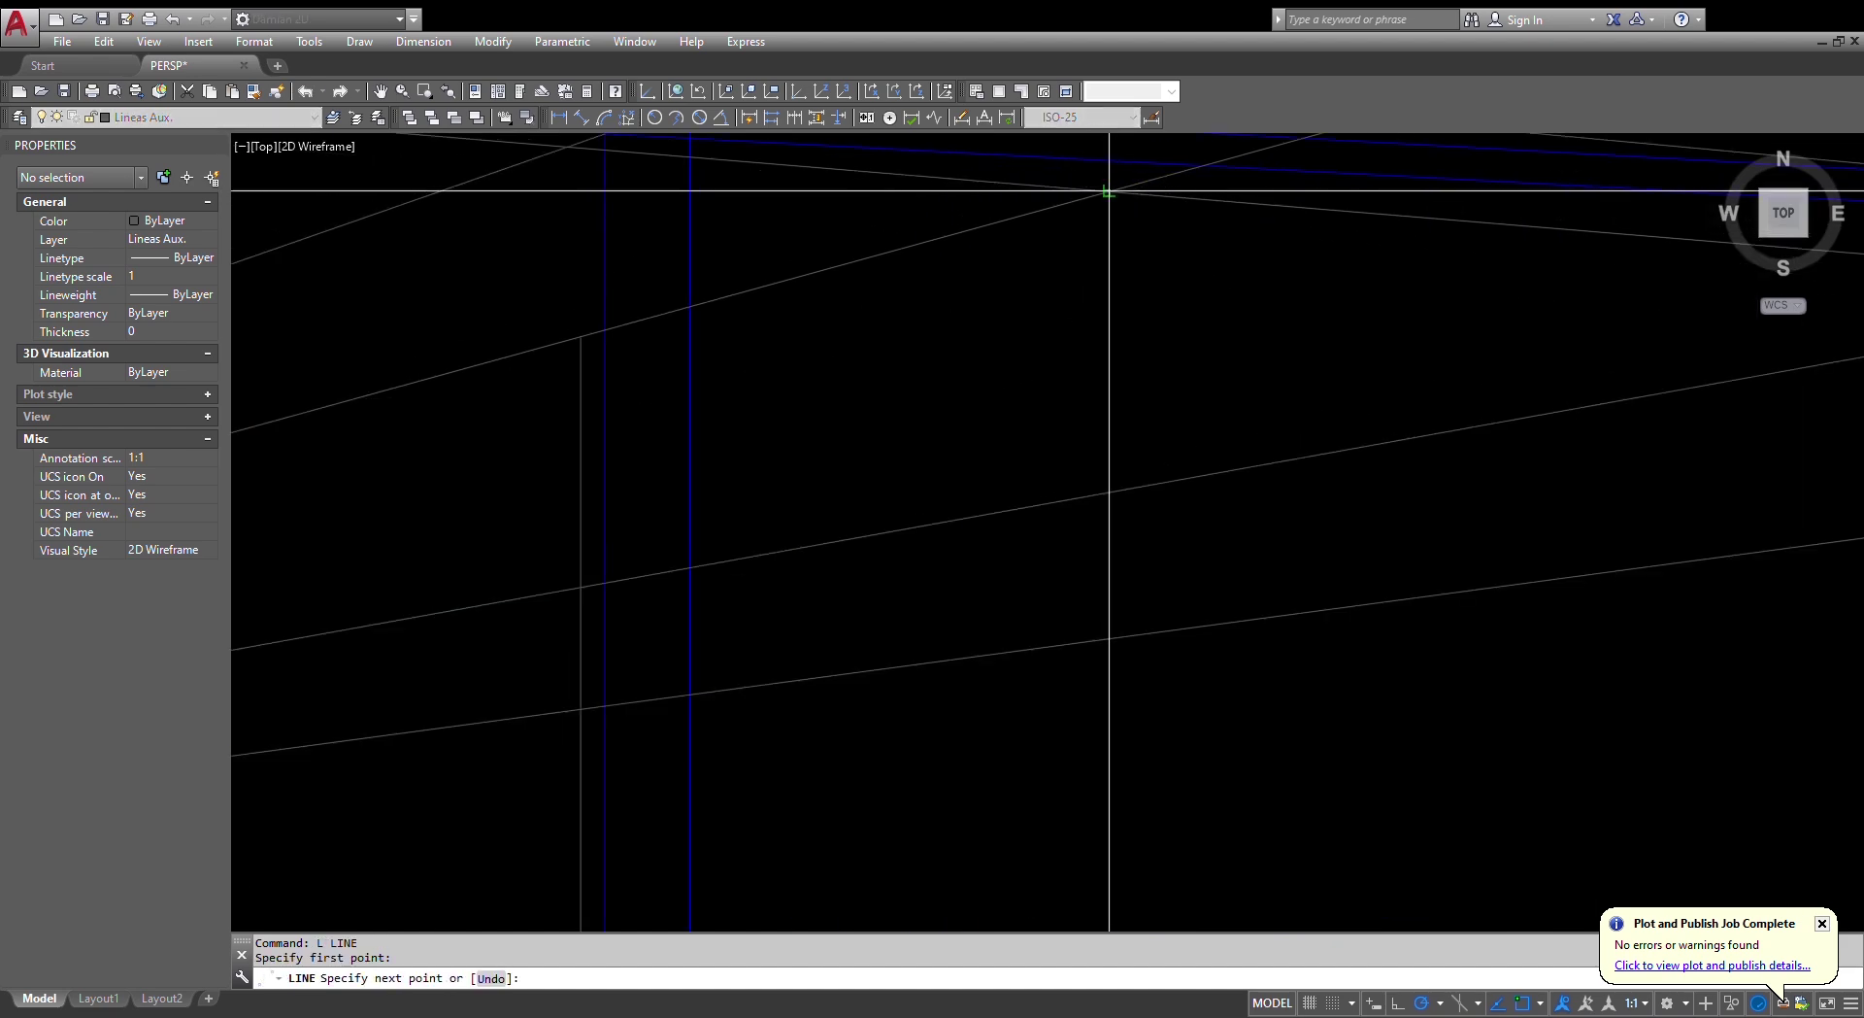
pyautogui.scroll(-5, 1057, 297)
pyautogui.moveTo(1124, 379); pyautogui.dragTo(945, 421, button='middle')
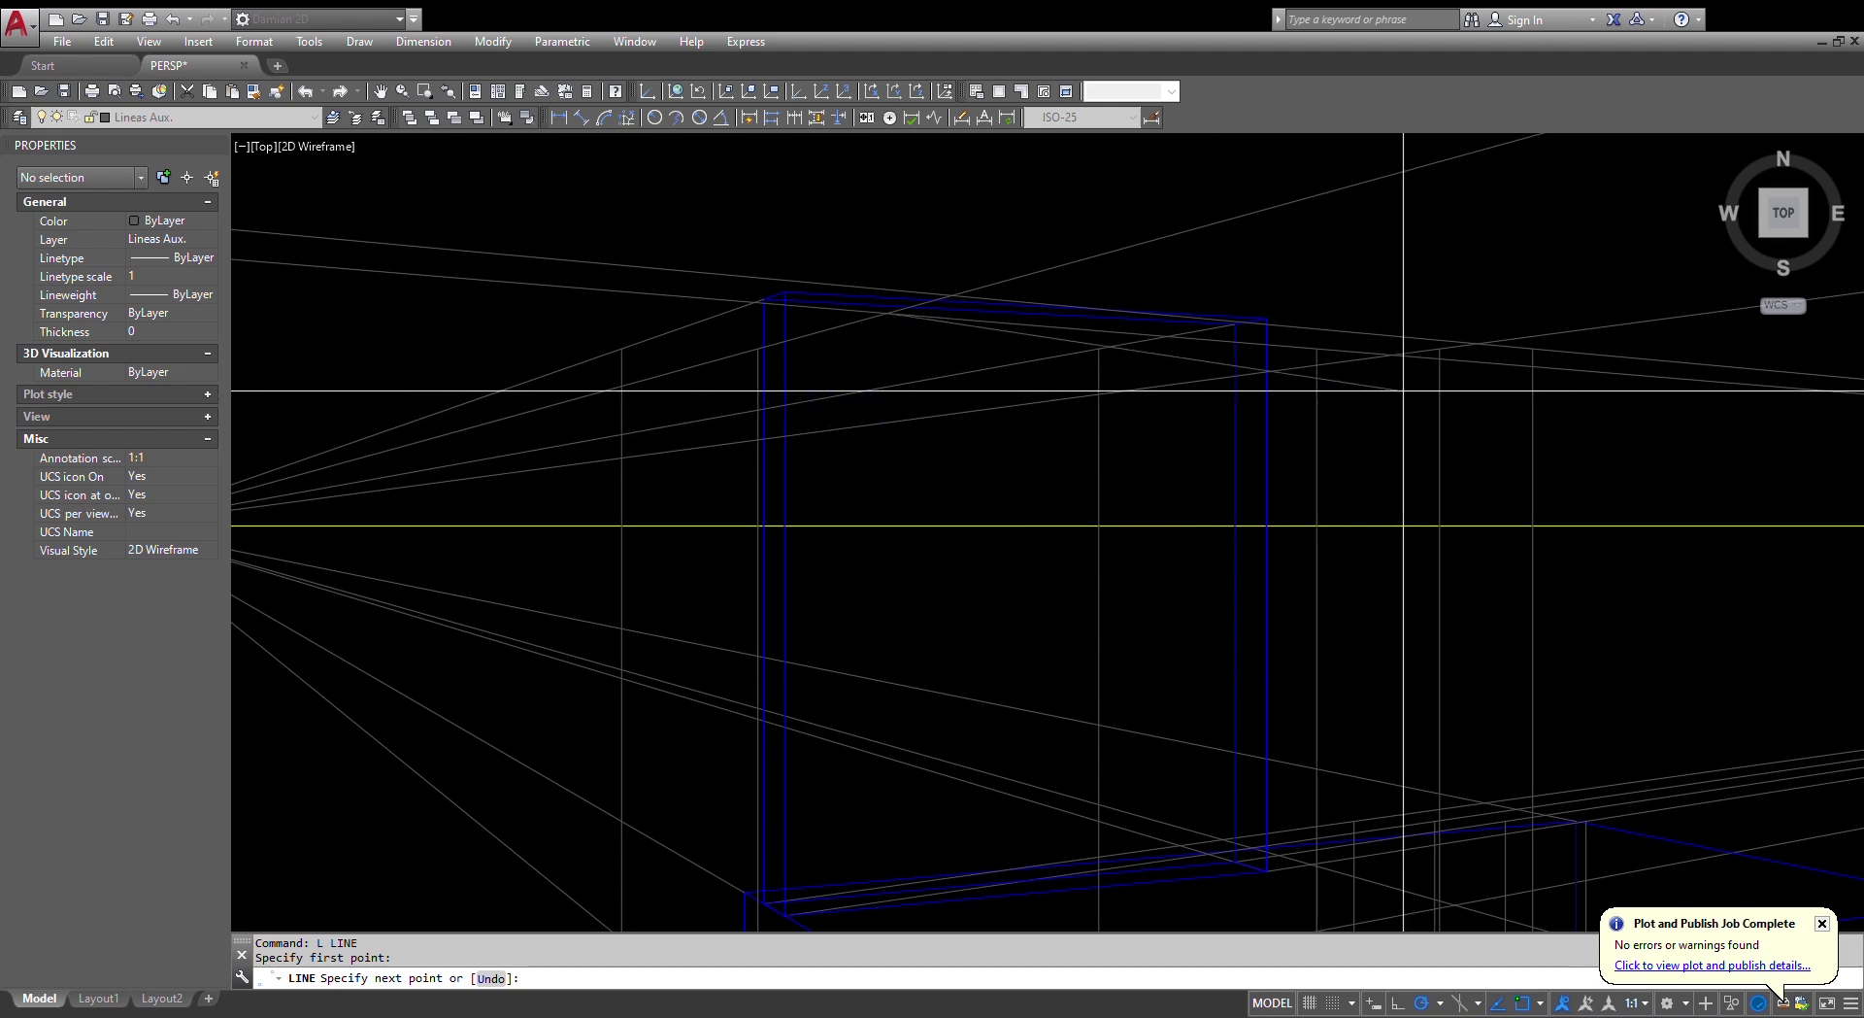
pyautogui.scroll(5, 1111, 393)
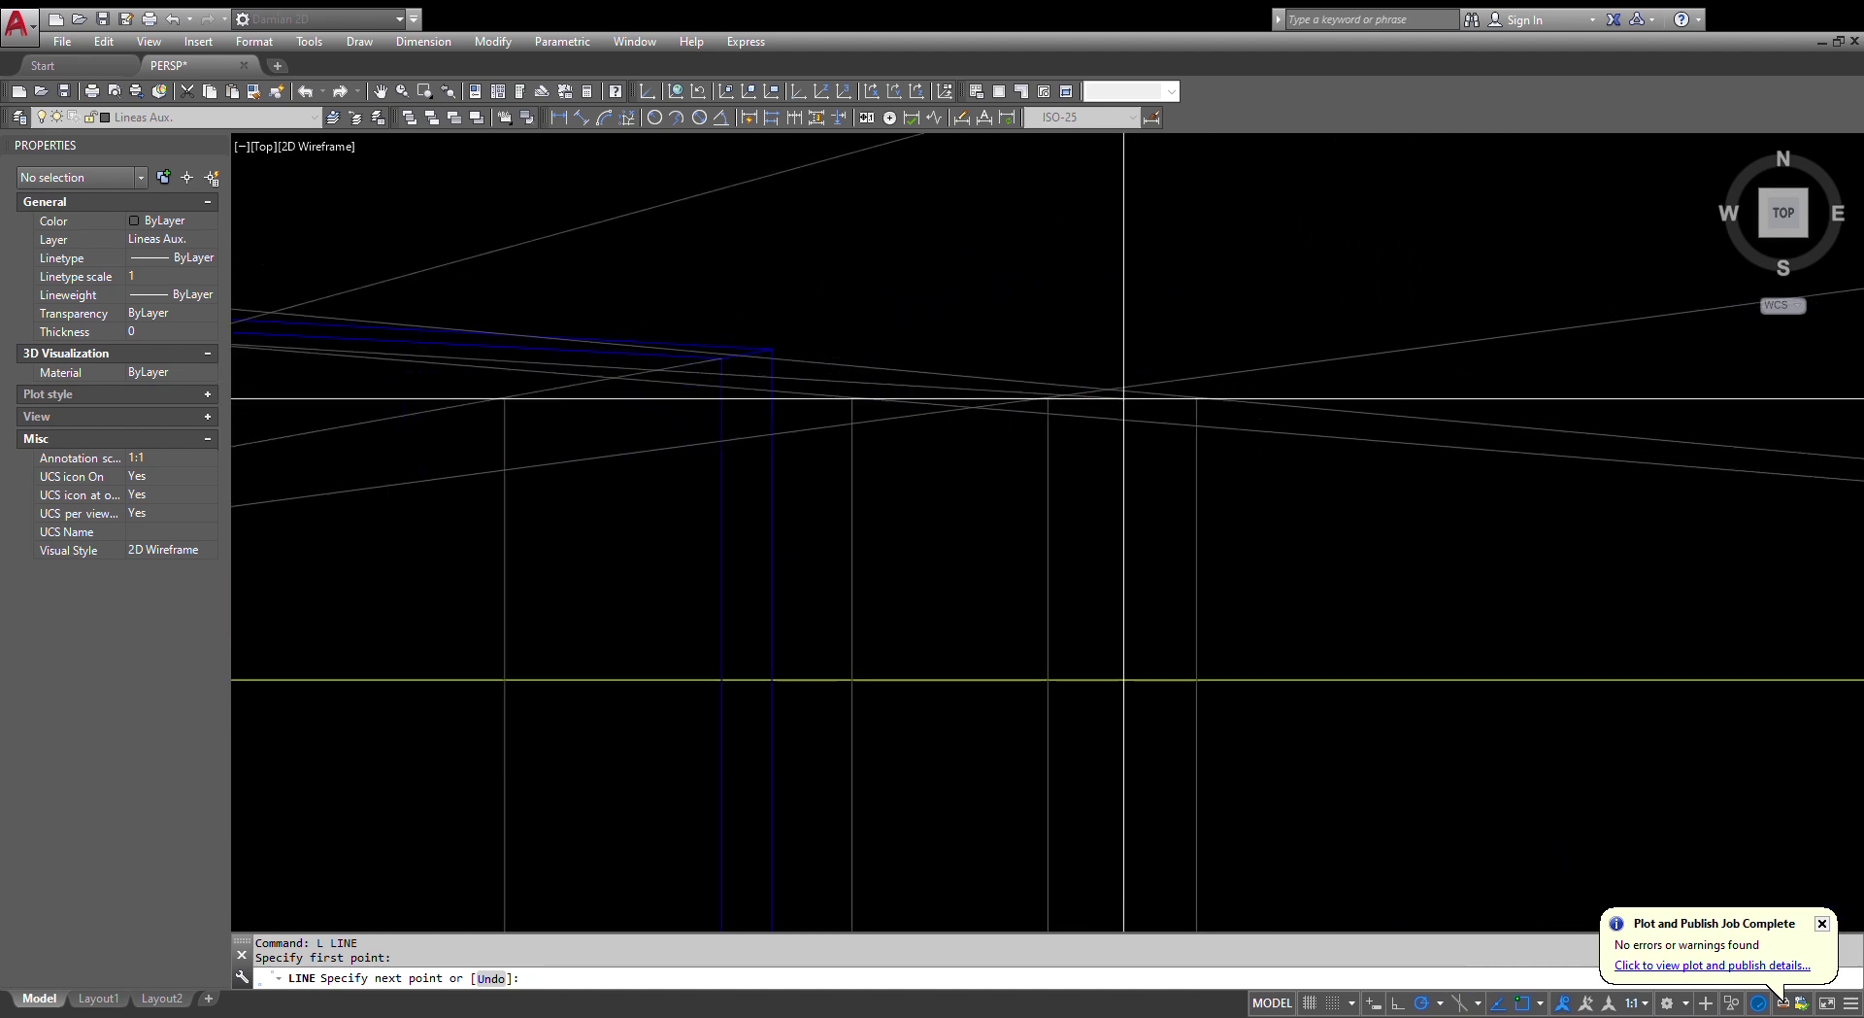
pyautogui.scroll(-4, 1128, 421)
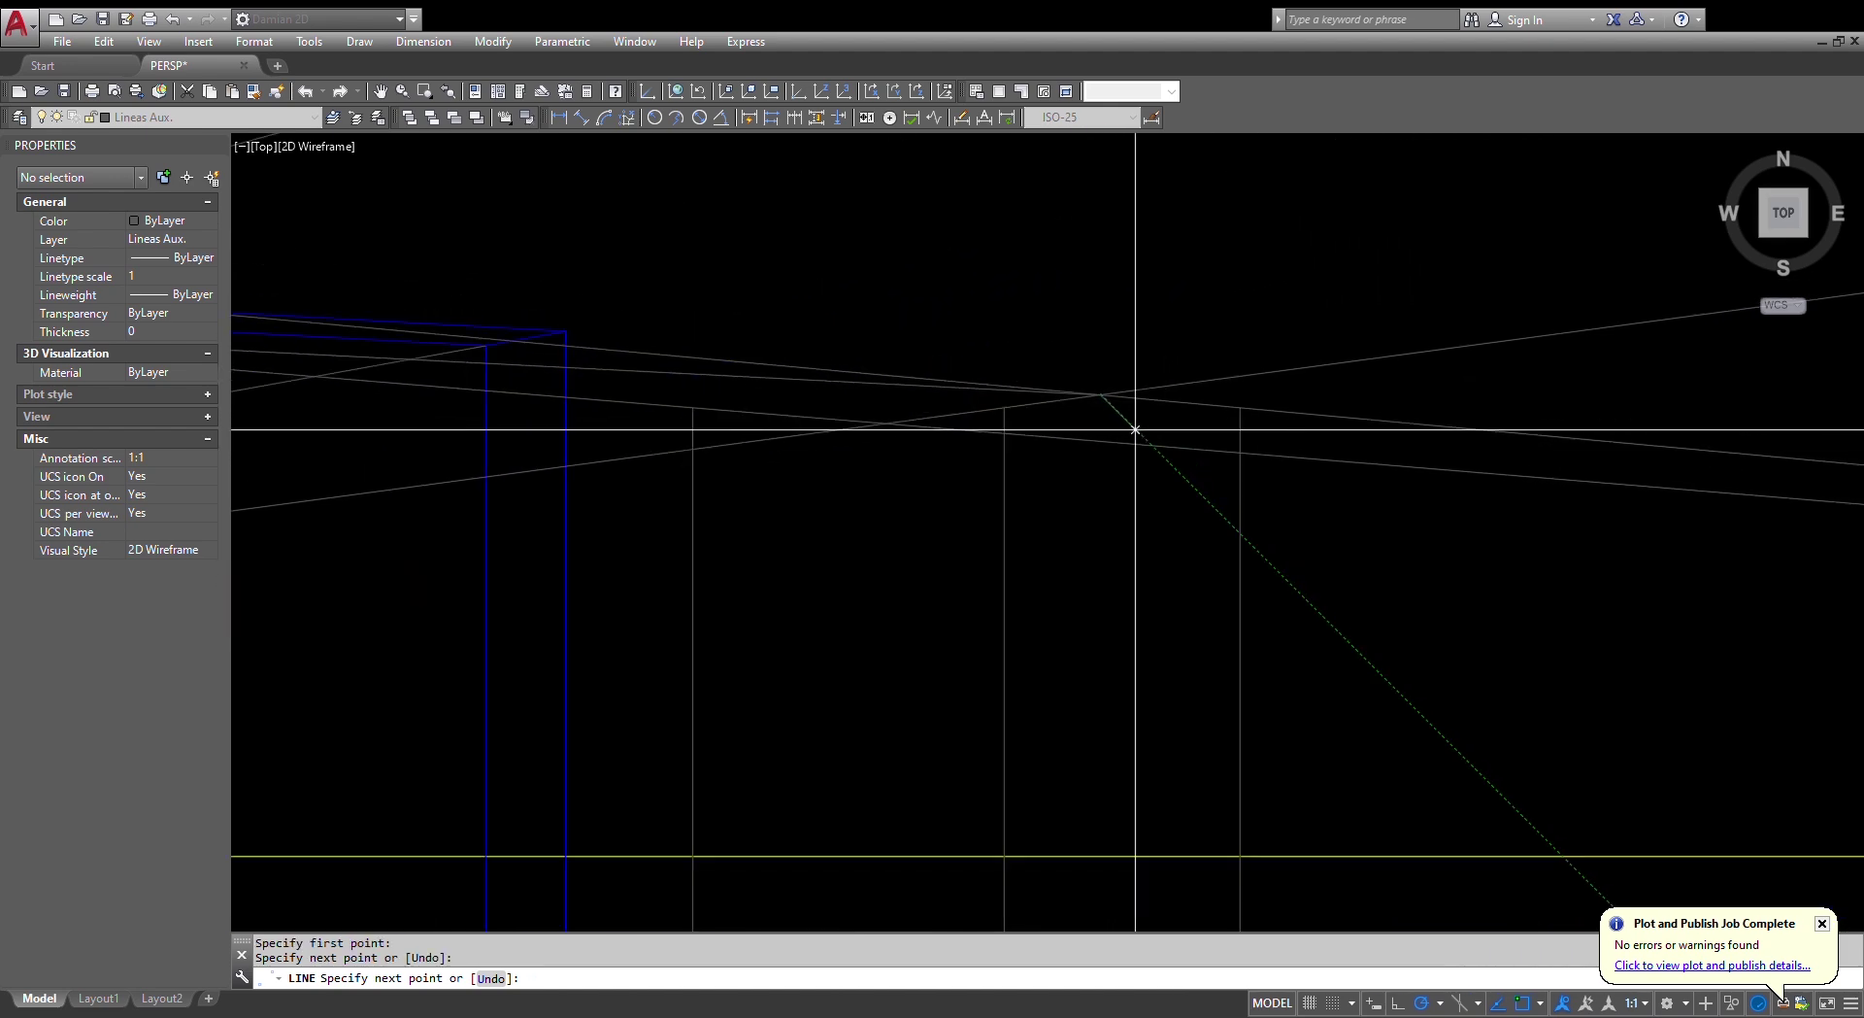
pyautogui.scroll(5, 1134, 425)
pyautogui.press('Escape')
pyautogui.press('Escape')
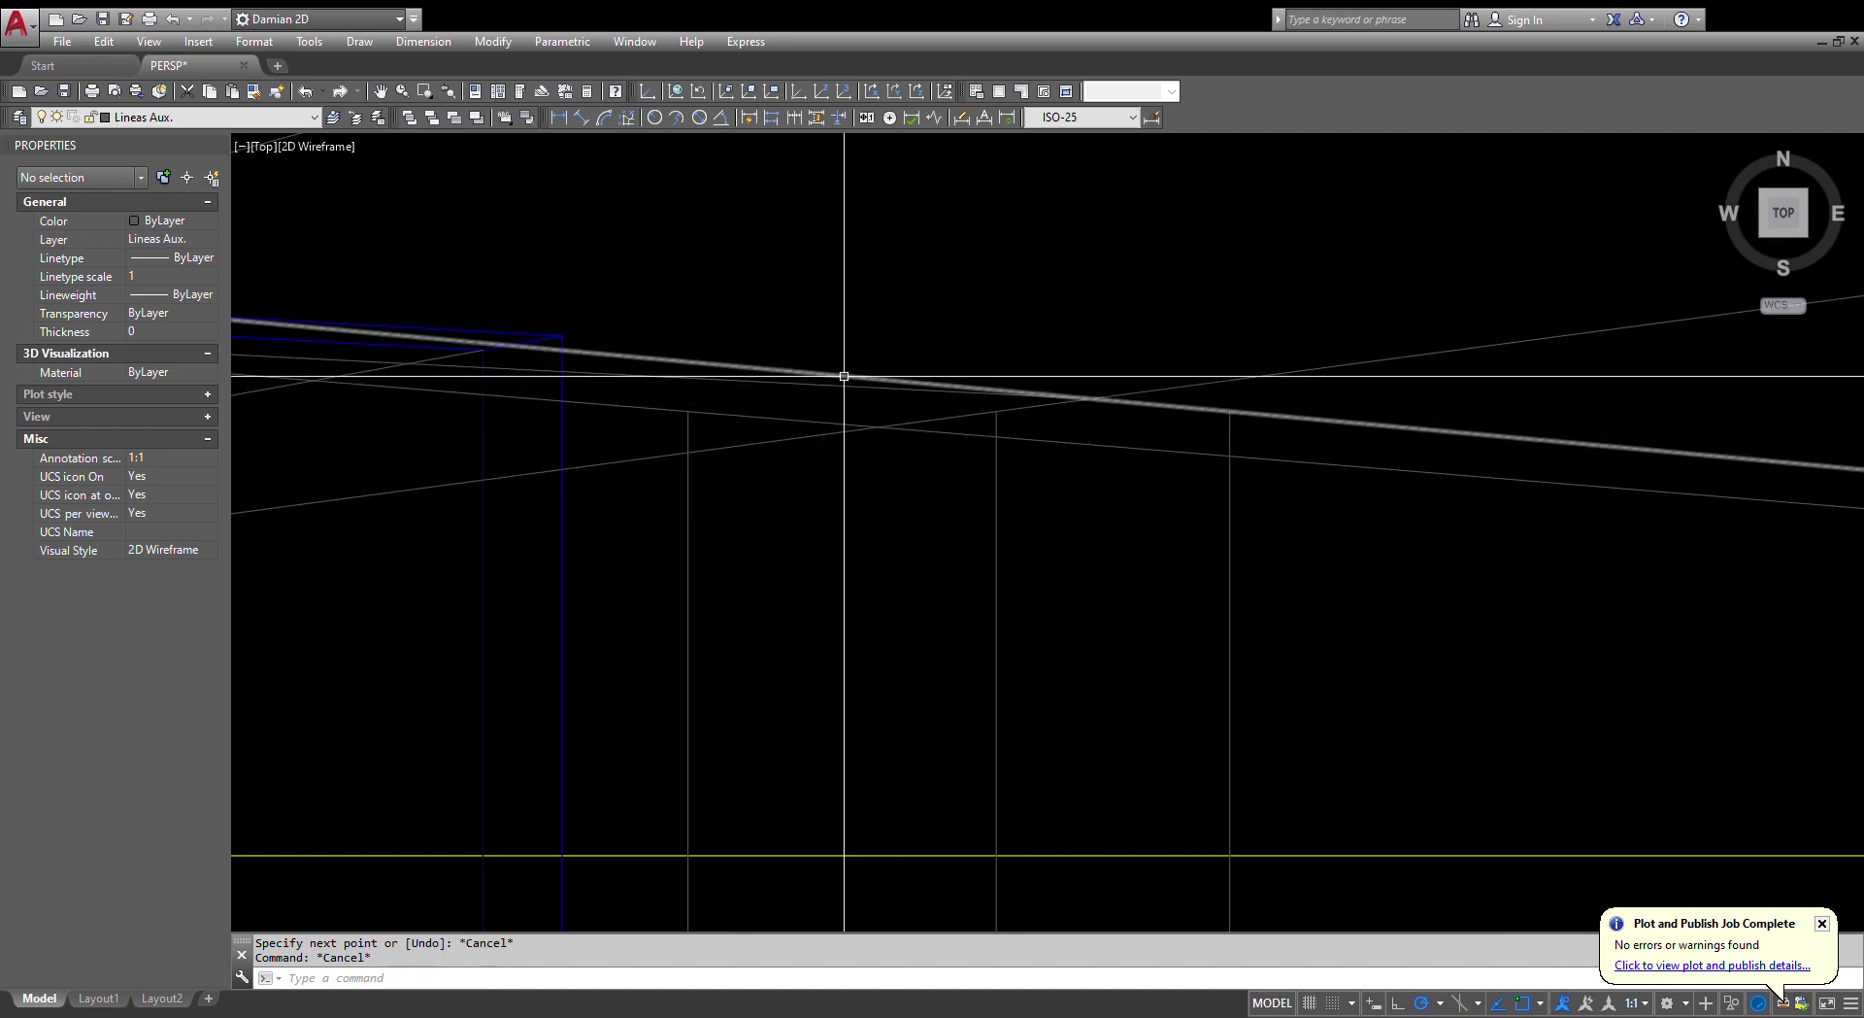
# - Match the new top edge line's properties to the existing blue volume edges
pyautogui.write('ma')
pyautogui.press('Return')
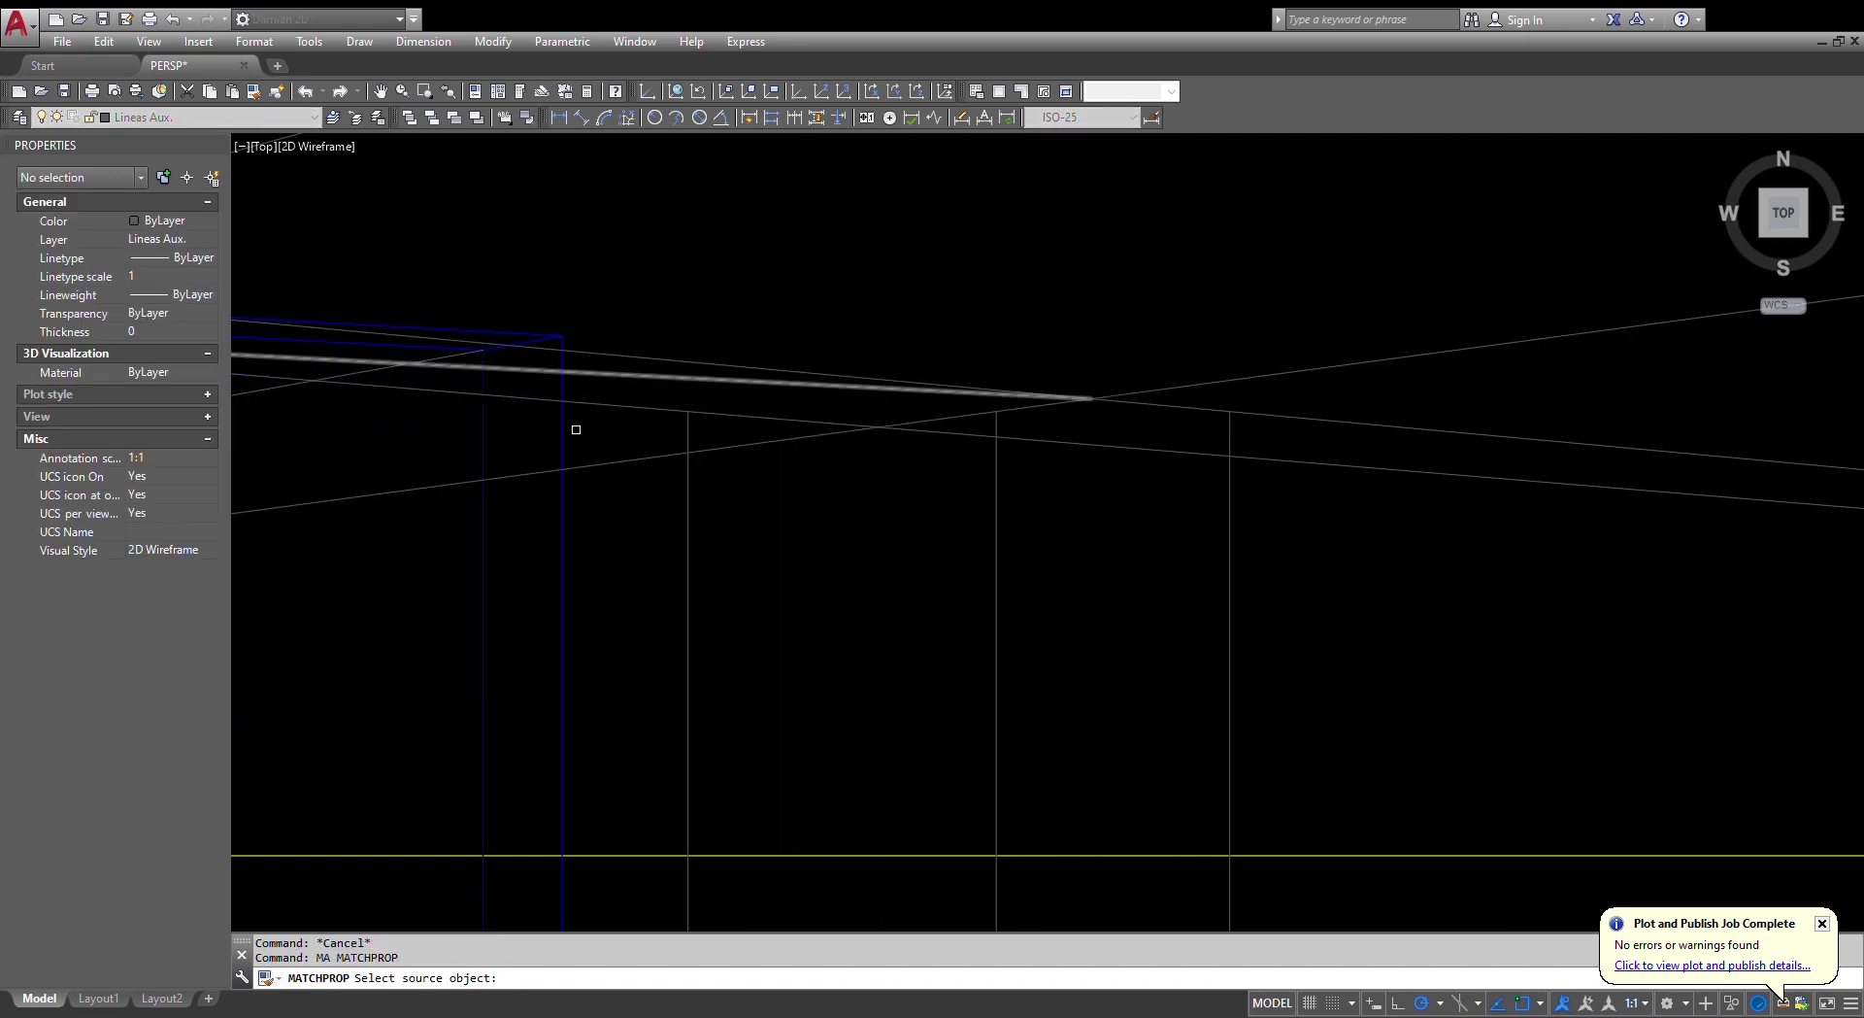
pyautogui.scroll(-2, 612, 371)
pyautogui.scroll(4, 719, 387)
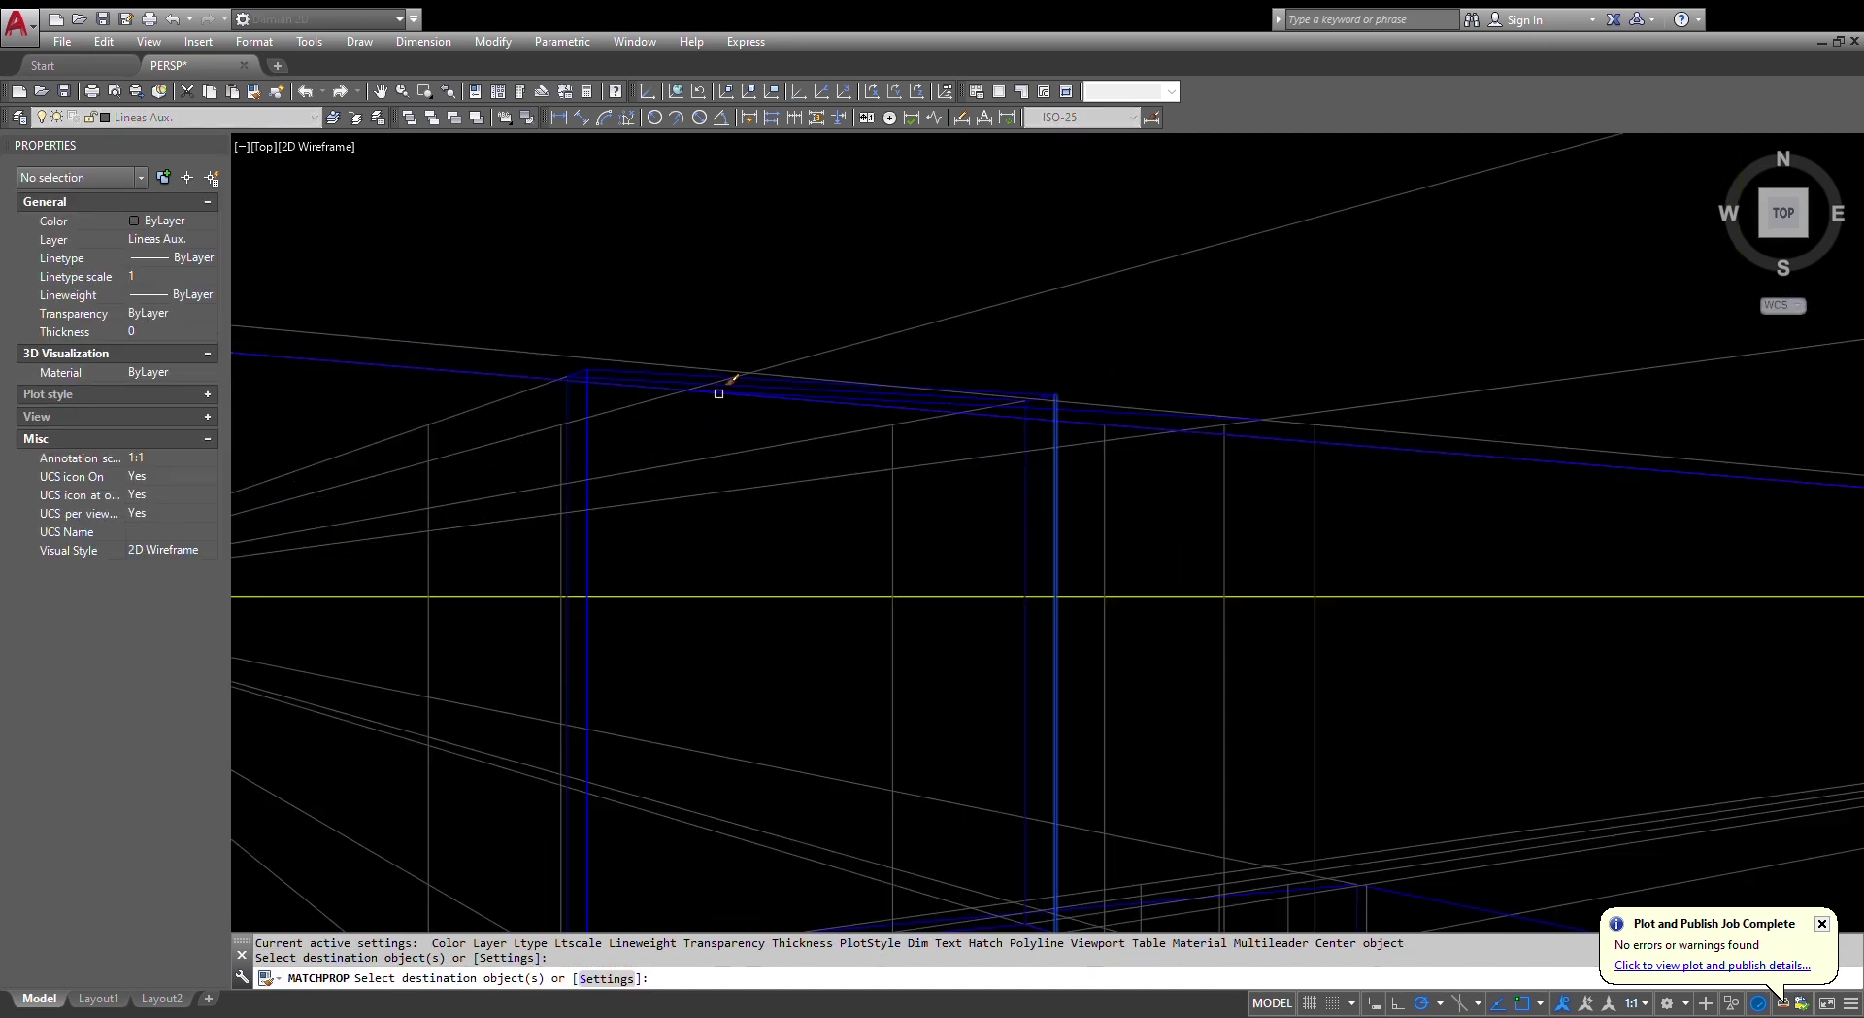
pyautogui.moveTo(708, 447); pyautogui.dragTo(874, 428, button='middle')
pyautogui.scroll(-4, 879, 437)
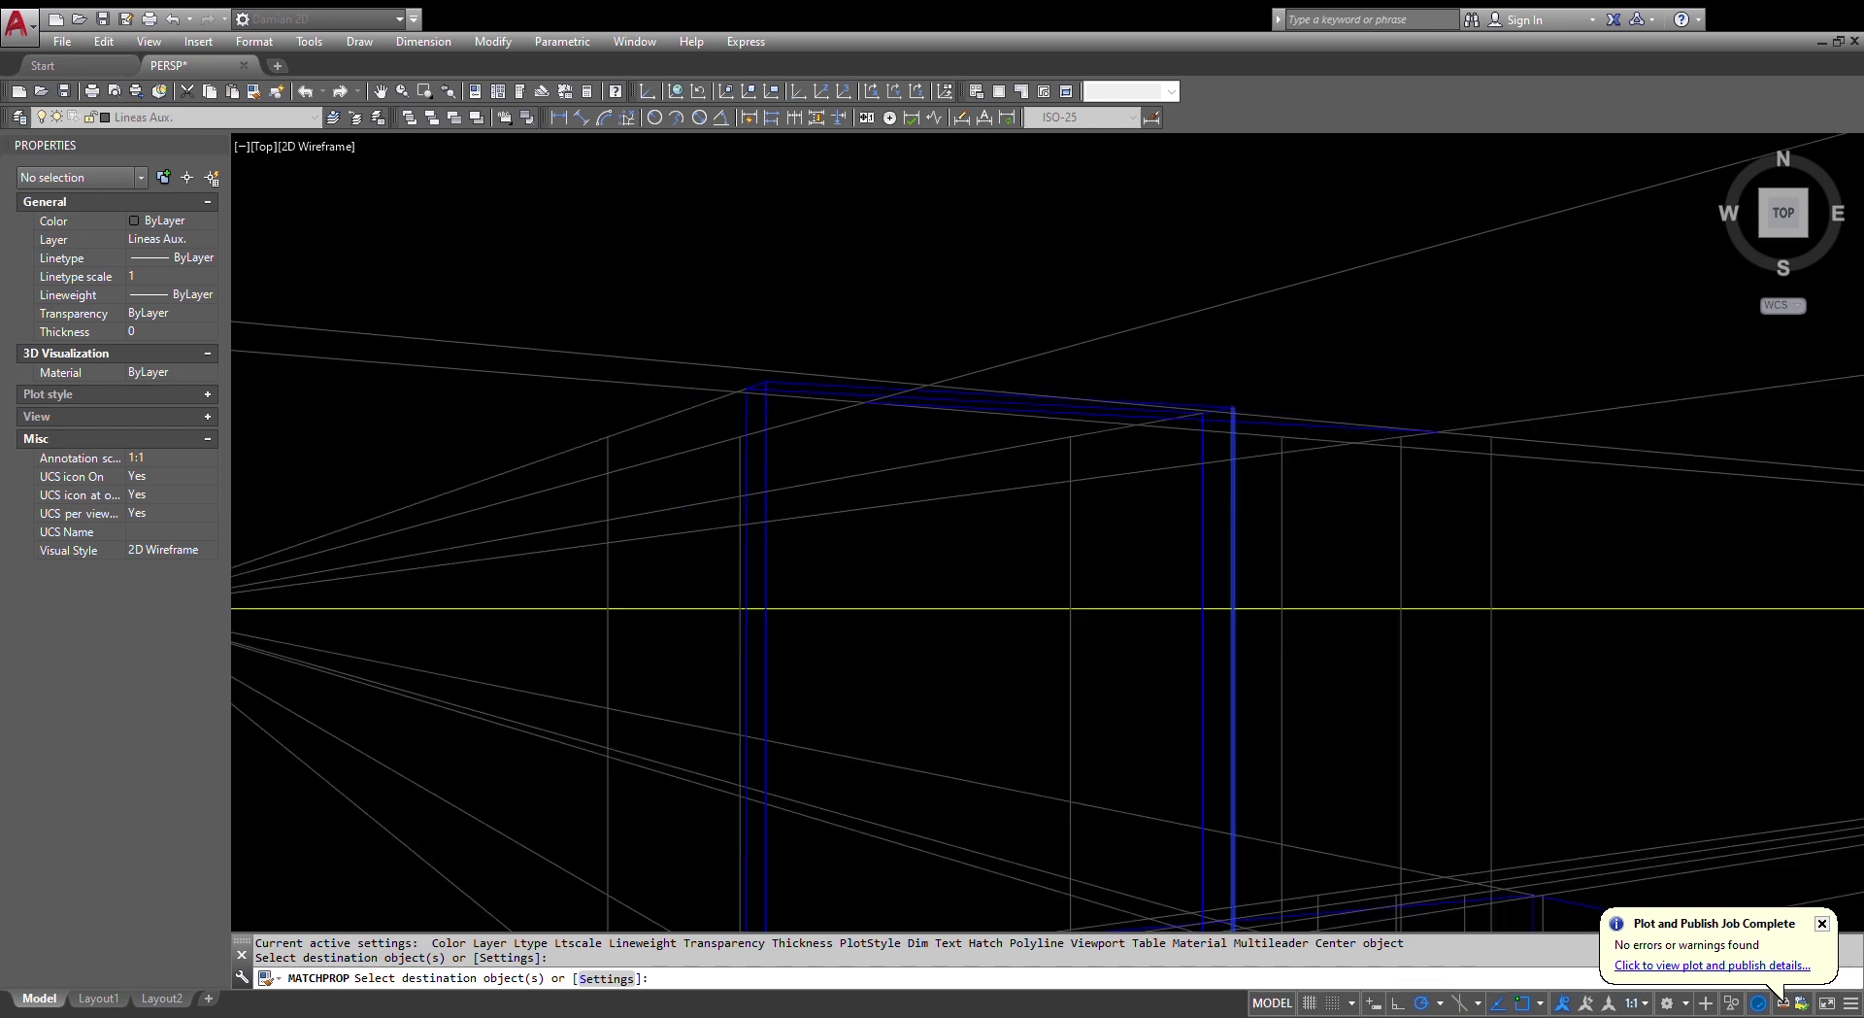
pyautogui.scroll(3, 894, 478)
pyautogui.scroll(4, 865, 416)
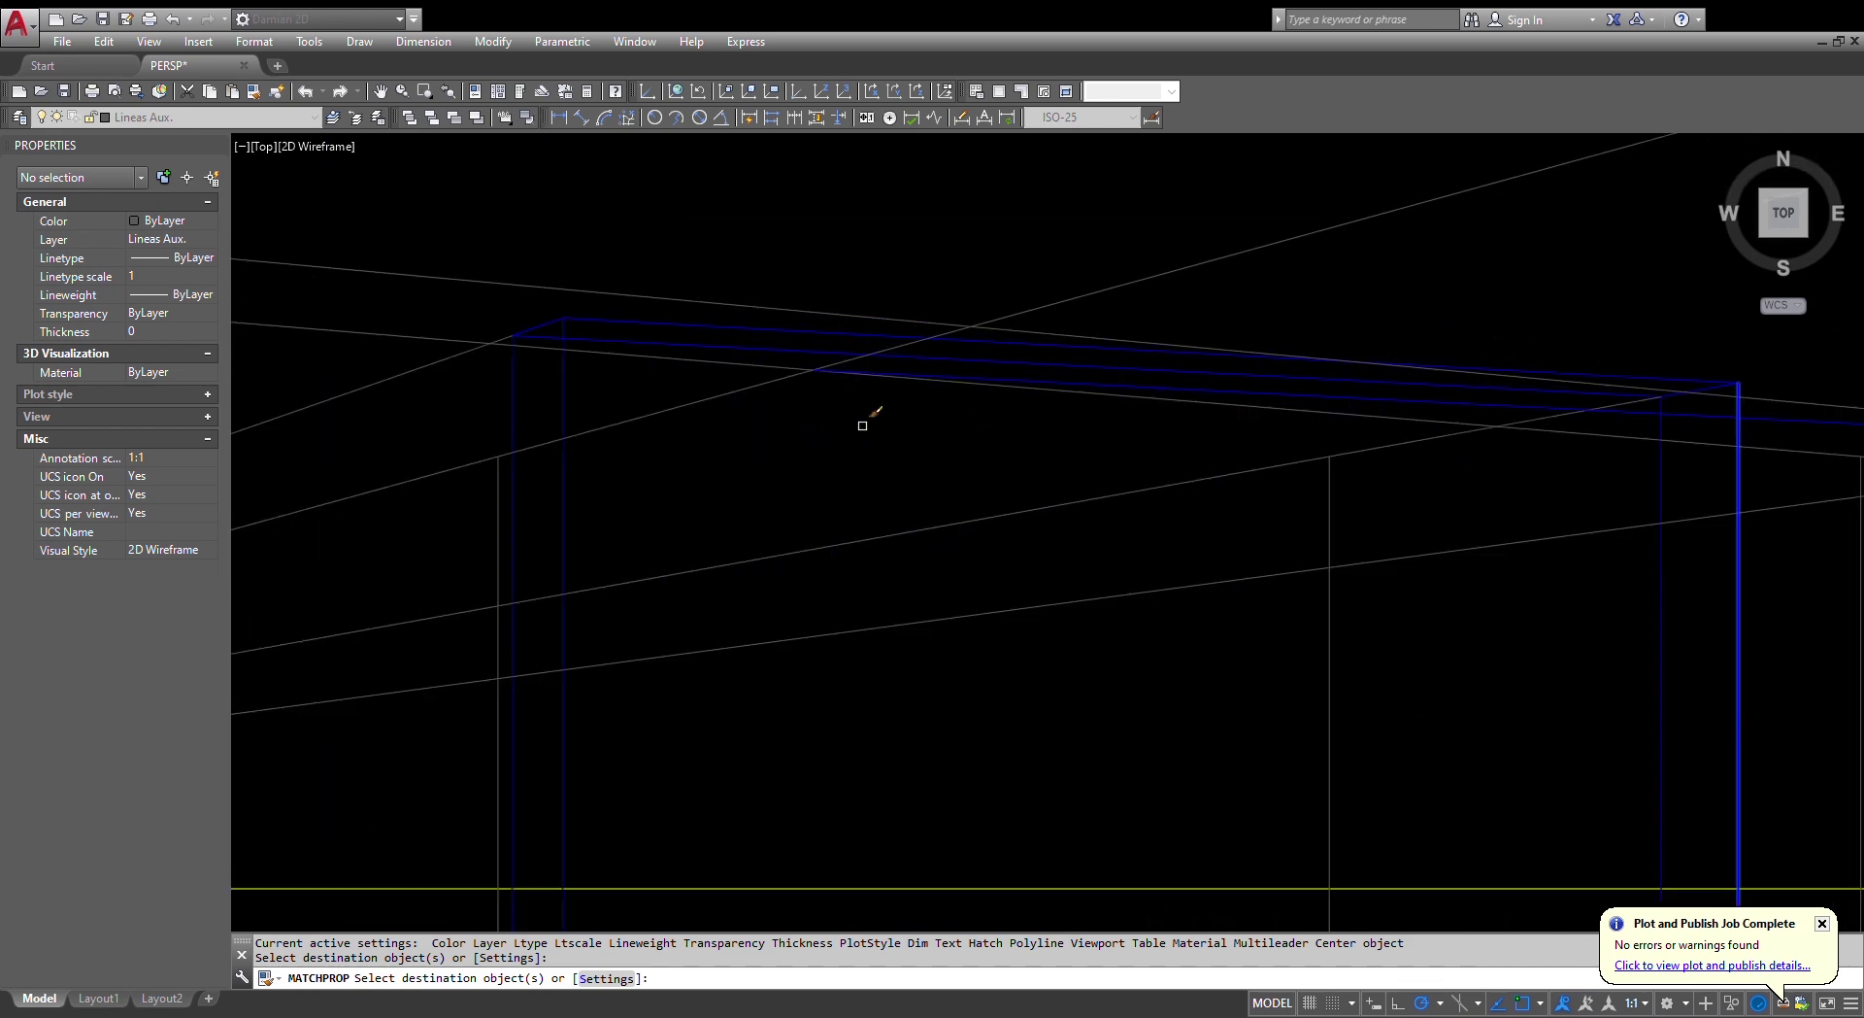
pyautogui.scroll(-6, 835, 385)
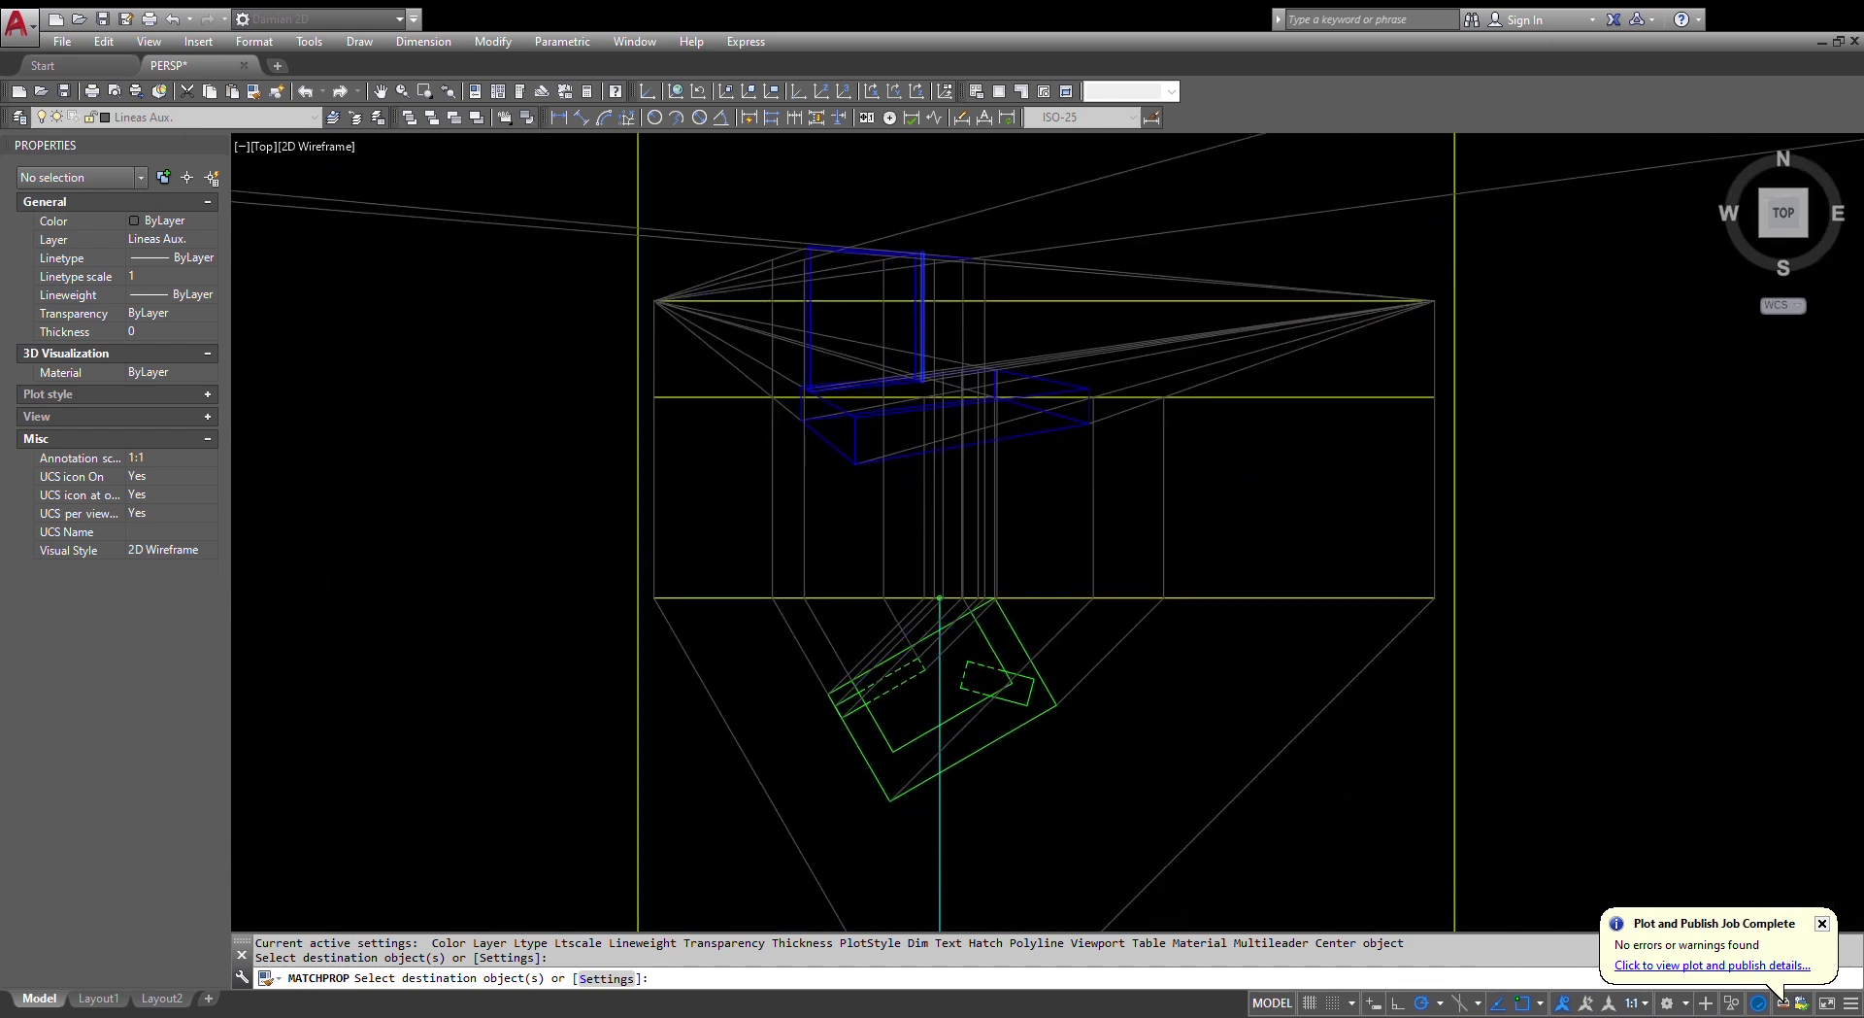
pyautogui.press('Escape')
pyautogui.press('Escape')
# - Draw a line from the inner rectangle's lower-left corner, parallel to the existing diagonals, to the picture plane
pyautogui.scroll(3, 903, 747)
pyautogui.write('l')
pyautogui.press('Return')
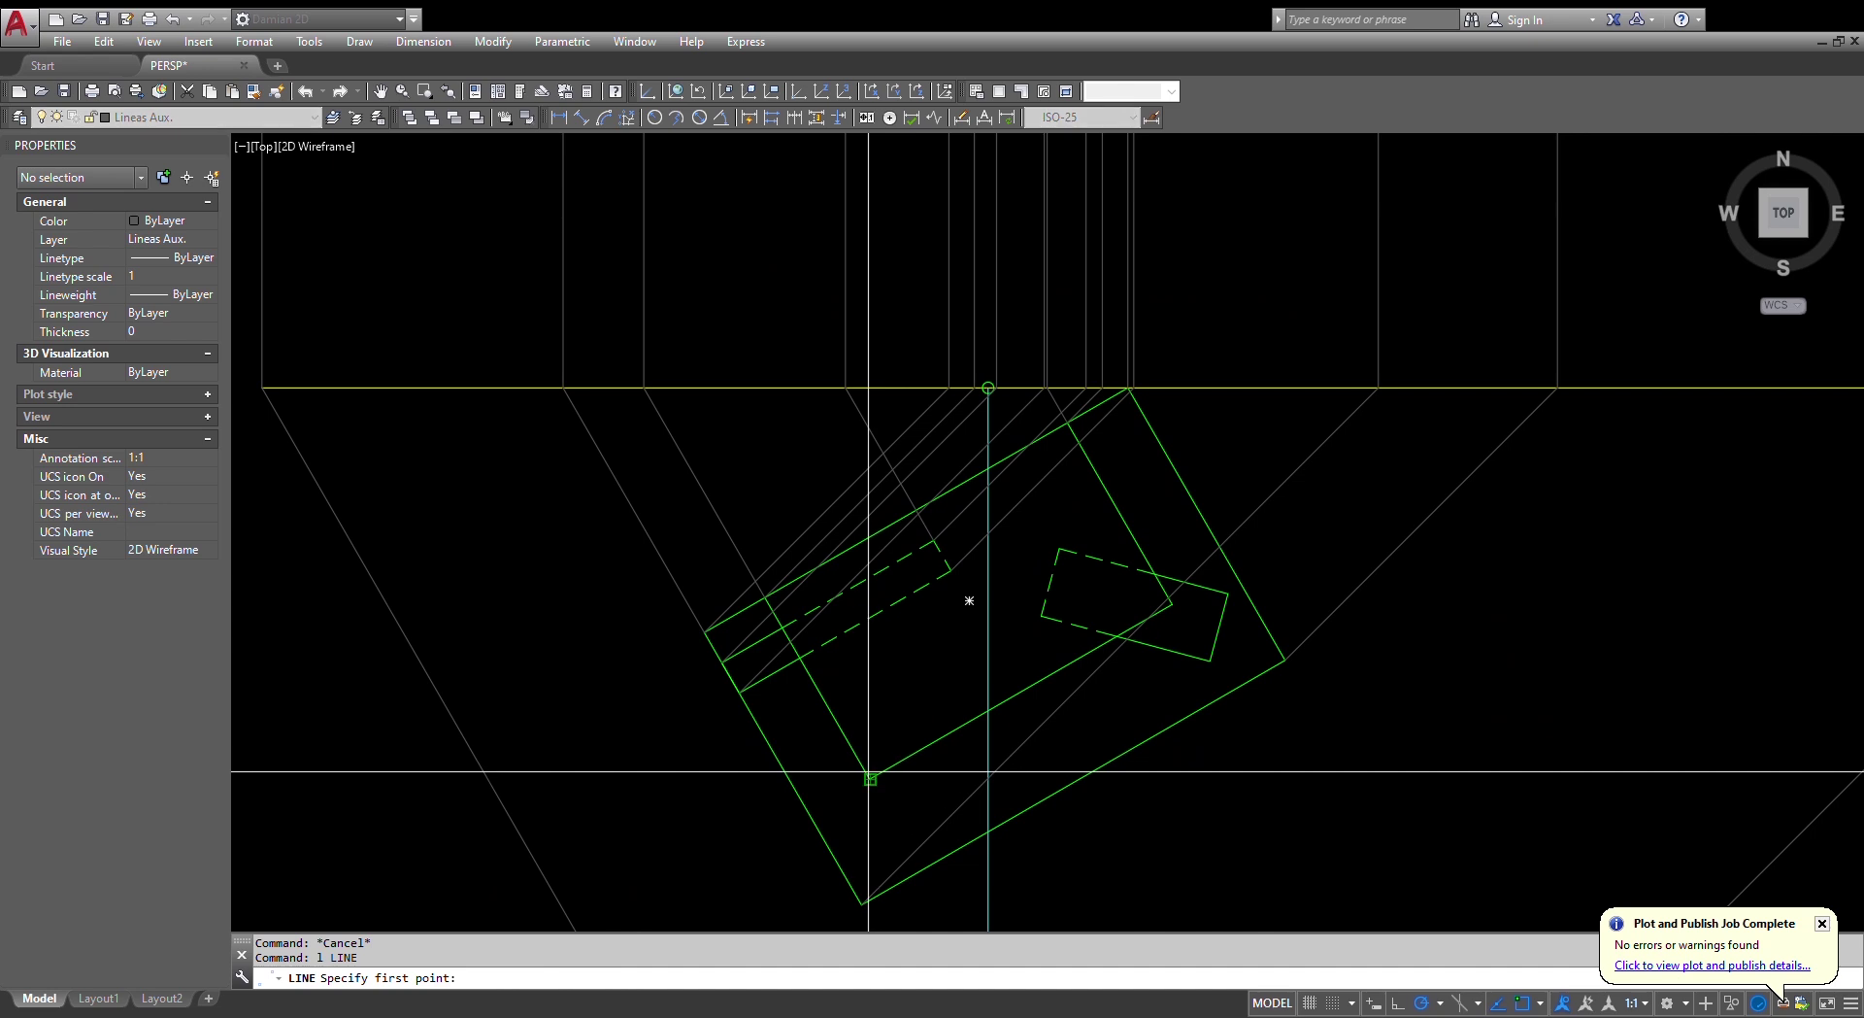
pyautogui.click(871, 778)
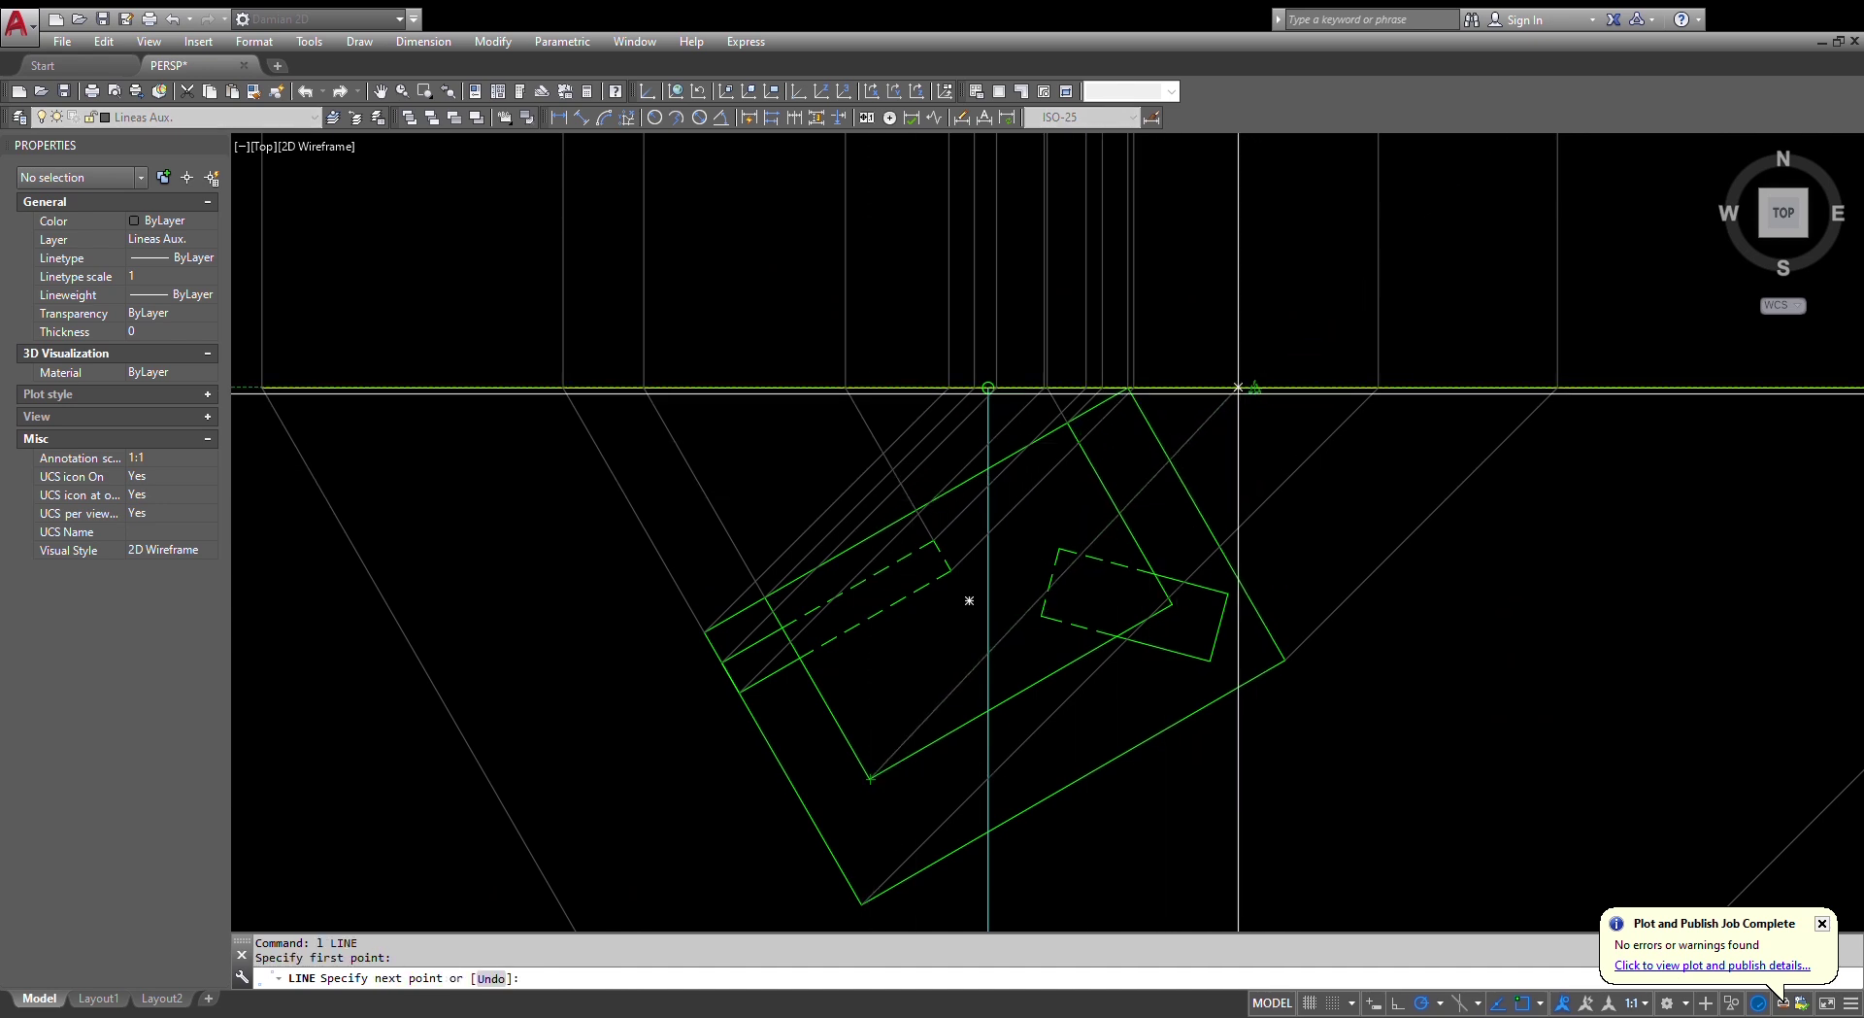
pyautogui.scroll(3, 1262, 386)
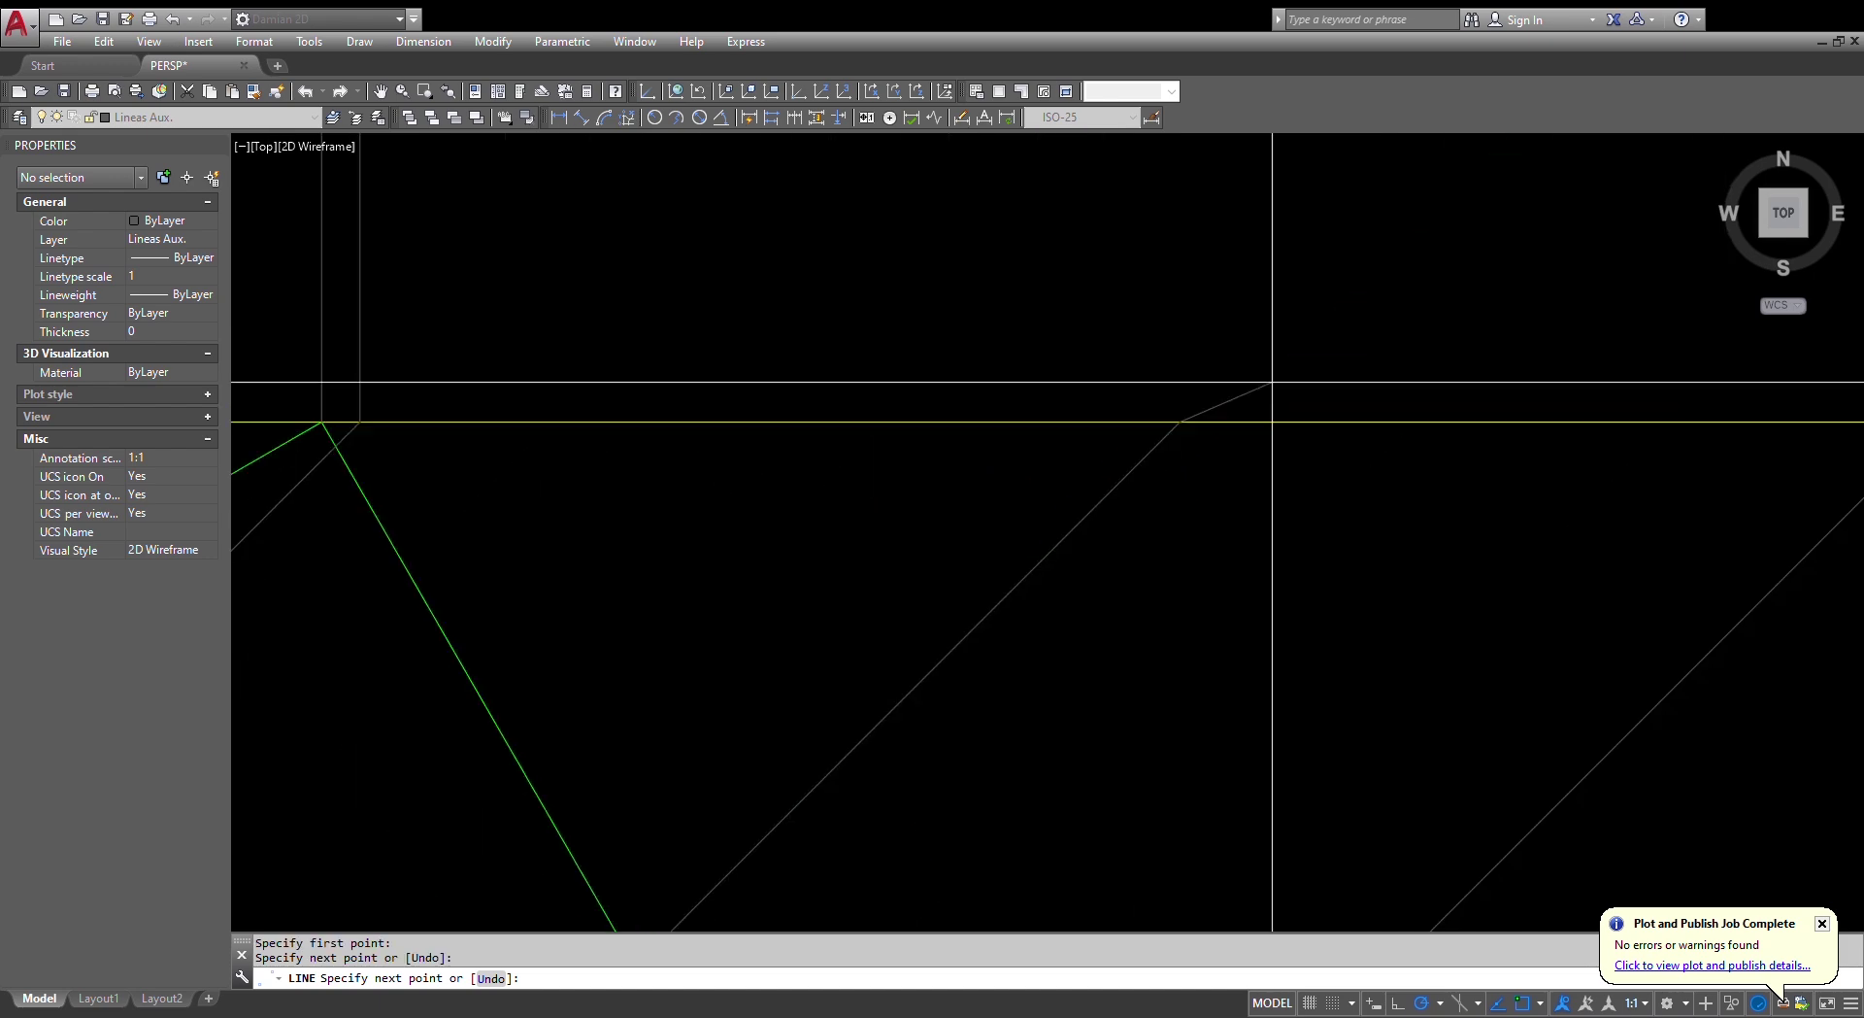
pyautogui.scroll(-3, 1252, 386)
pyautogui.press('Escape')
# - Draw a line from the inner rectangle's lower-right corner, parallel to the diagonals, to the picture plane, then straight up to the ground line
pyautogui.press('Return')
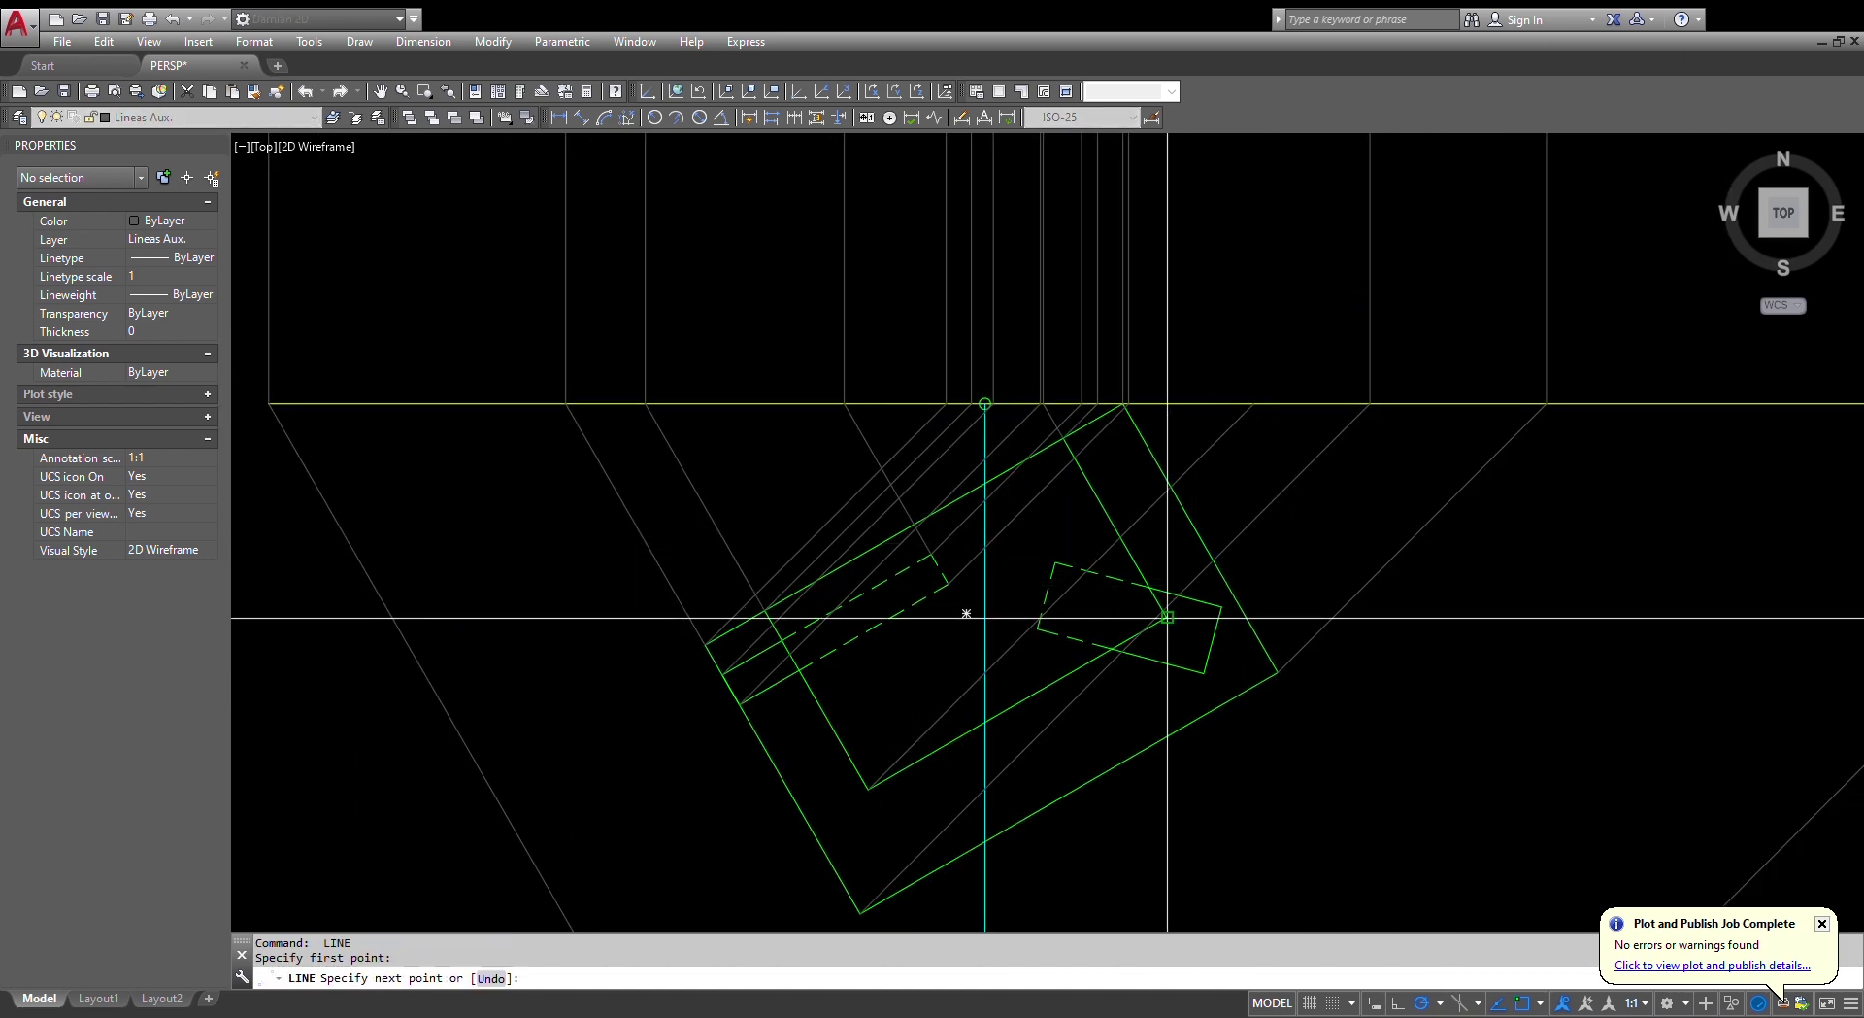
pyautogui.click(1380, 404)
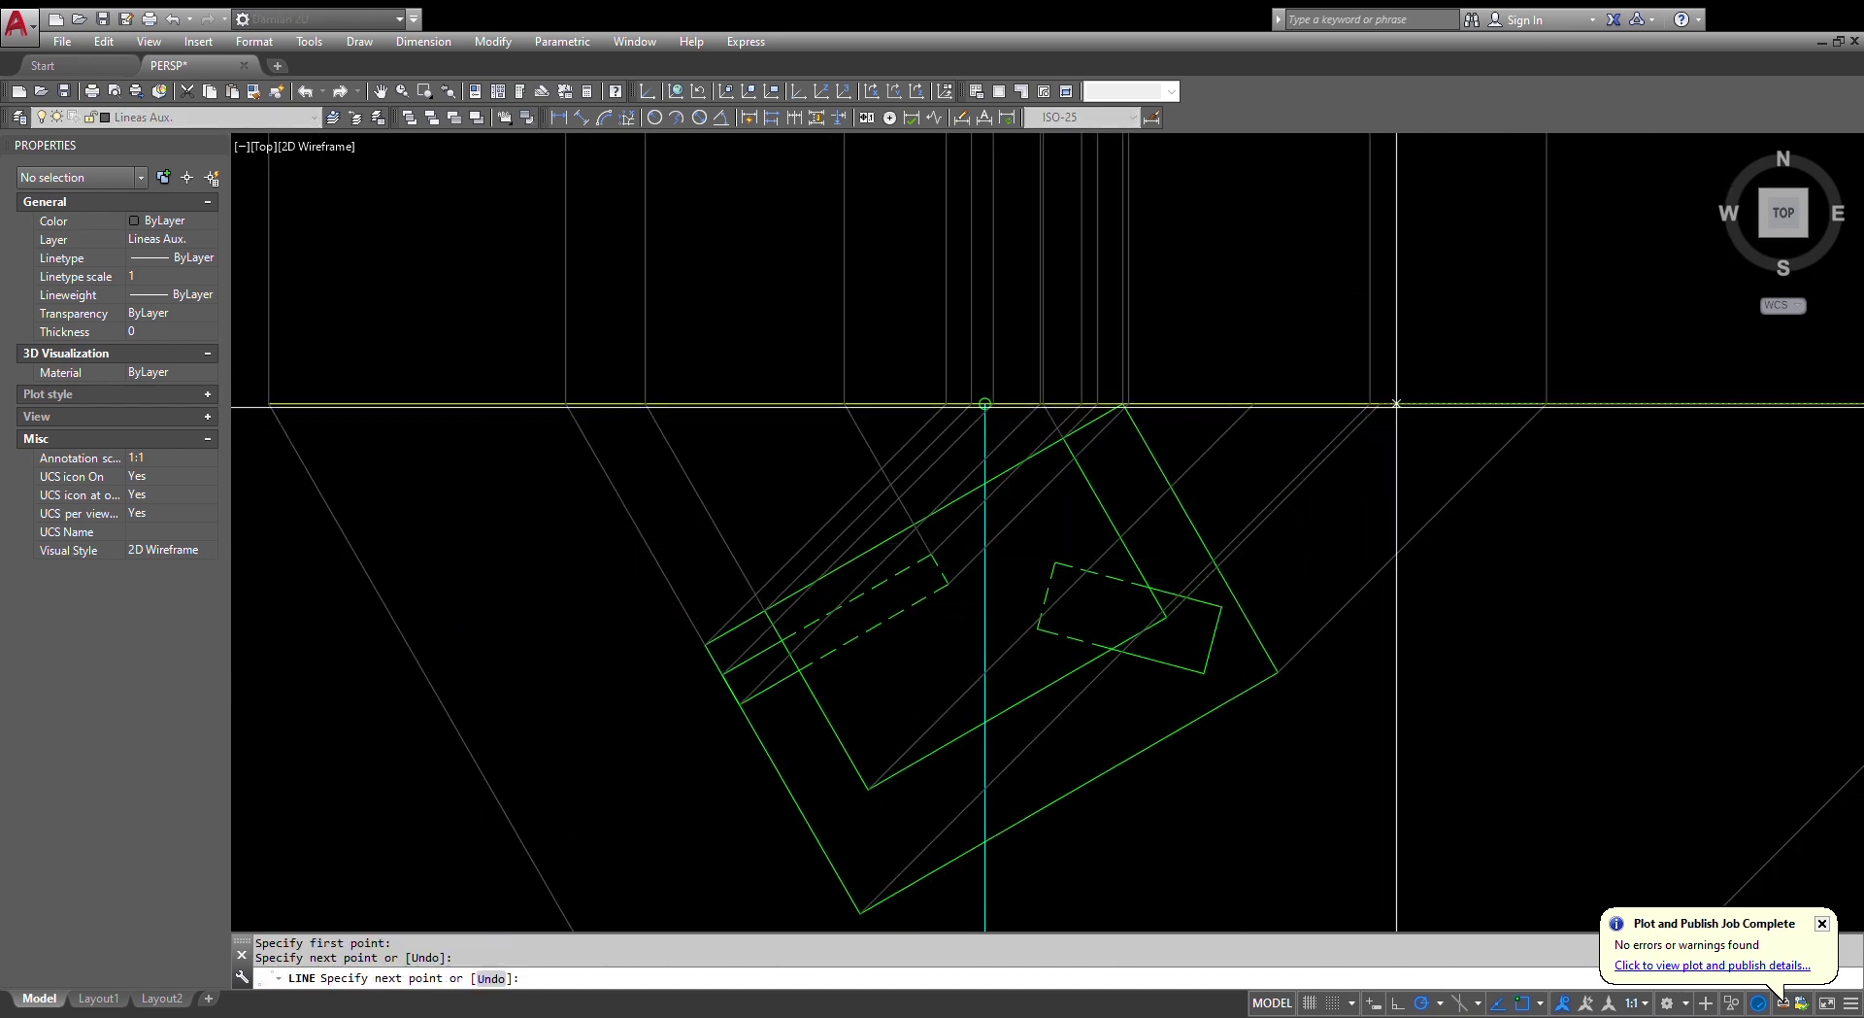
pyautogui.scroll(-4, 1397, 403)
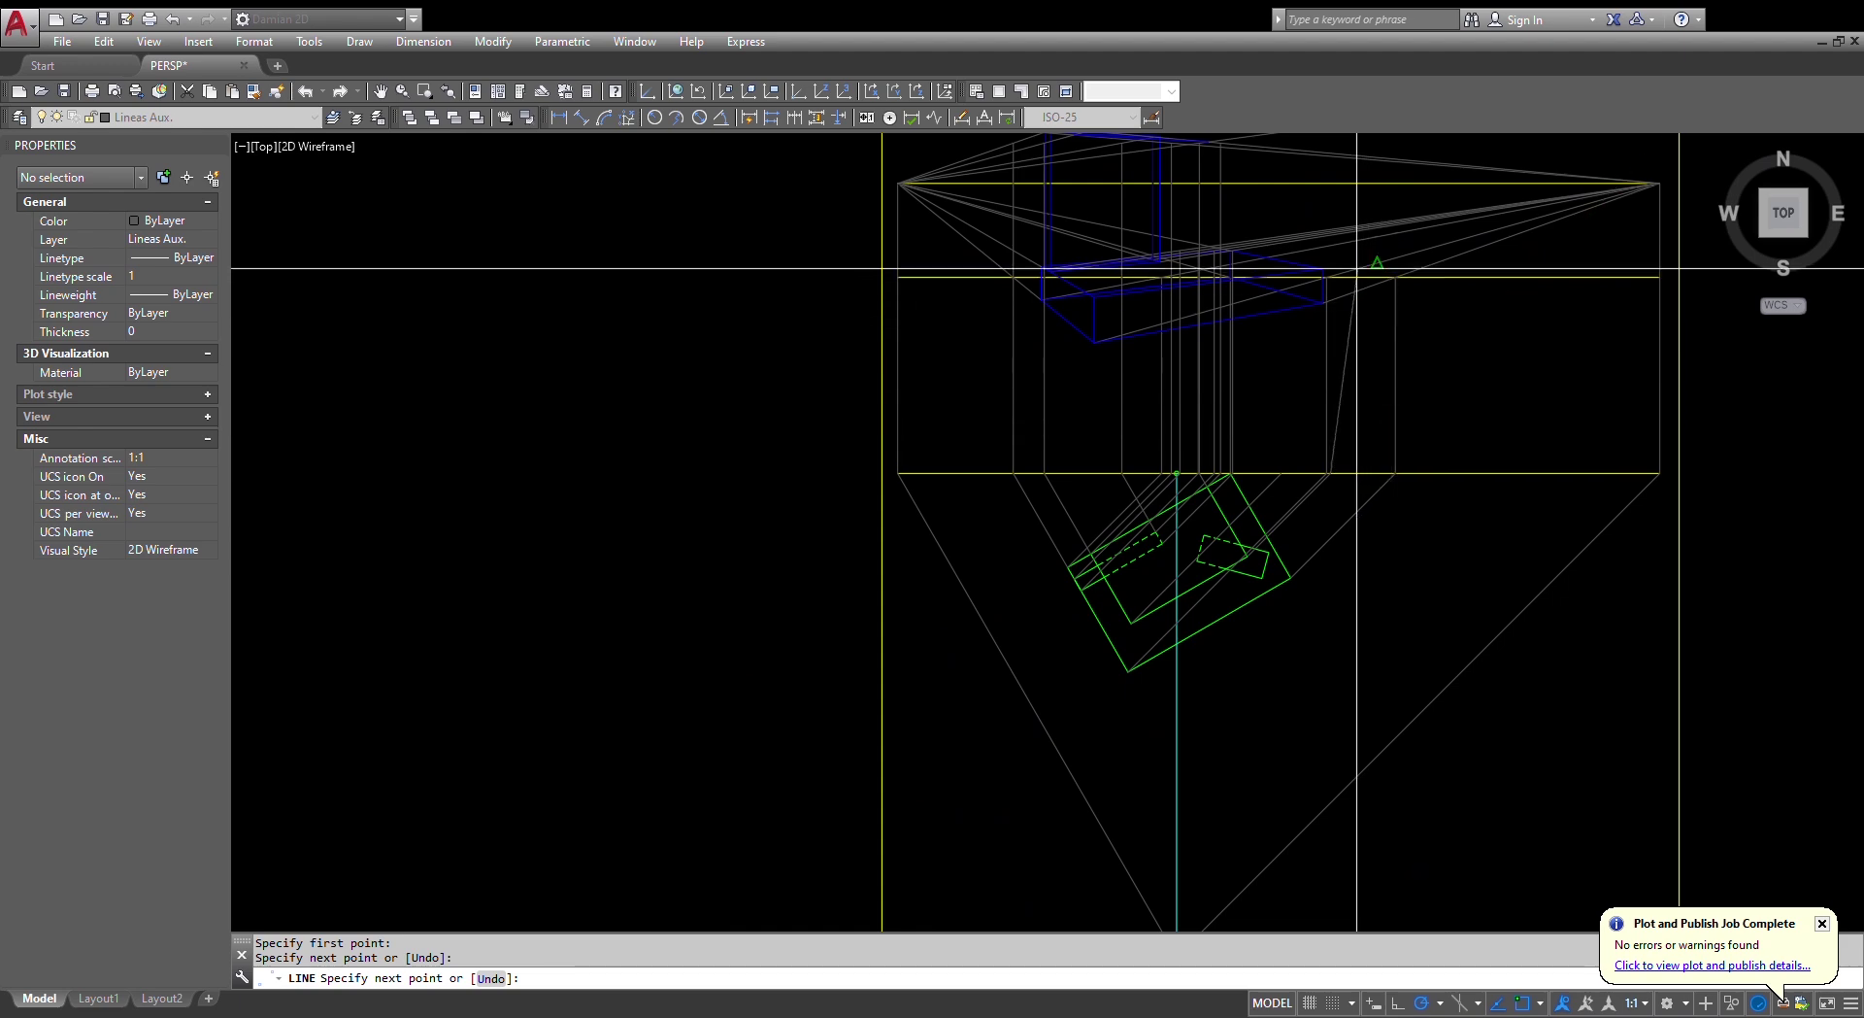
pyautogui.scroll(5, 1265, 308)
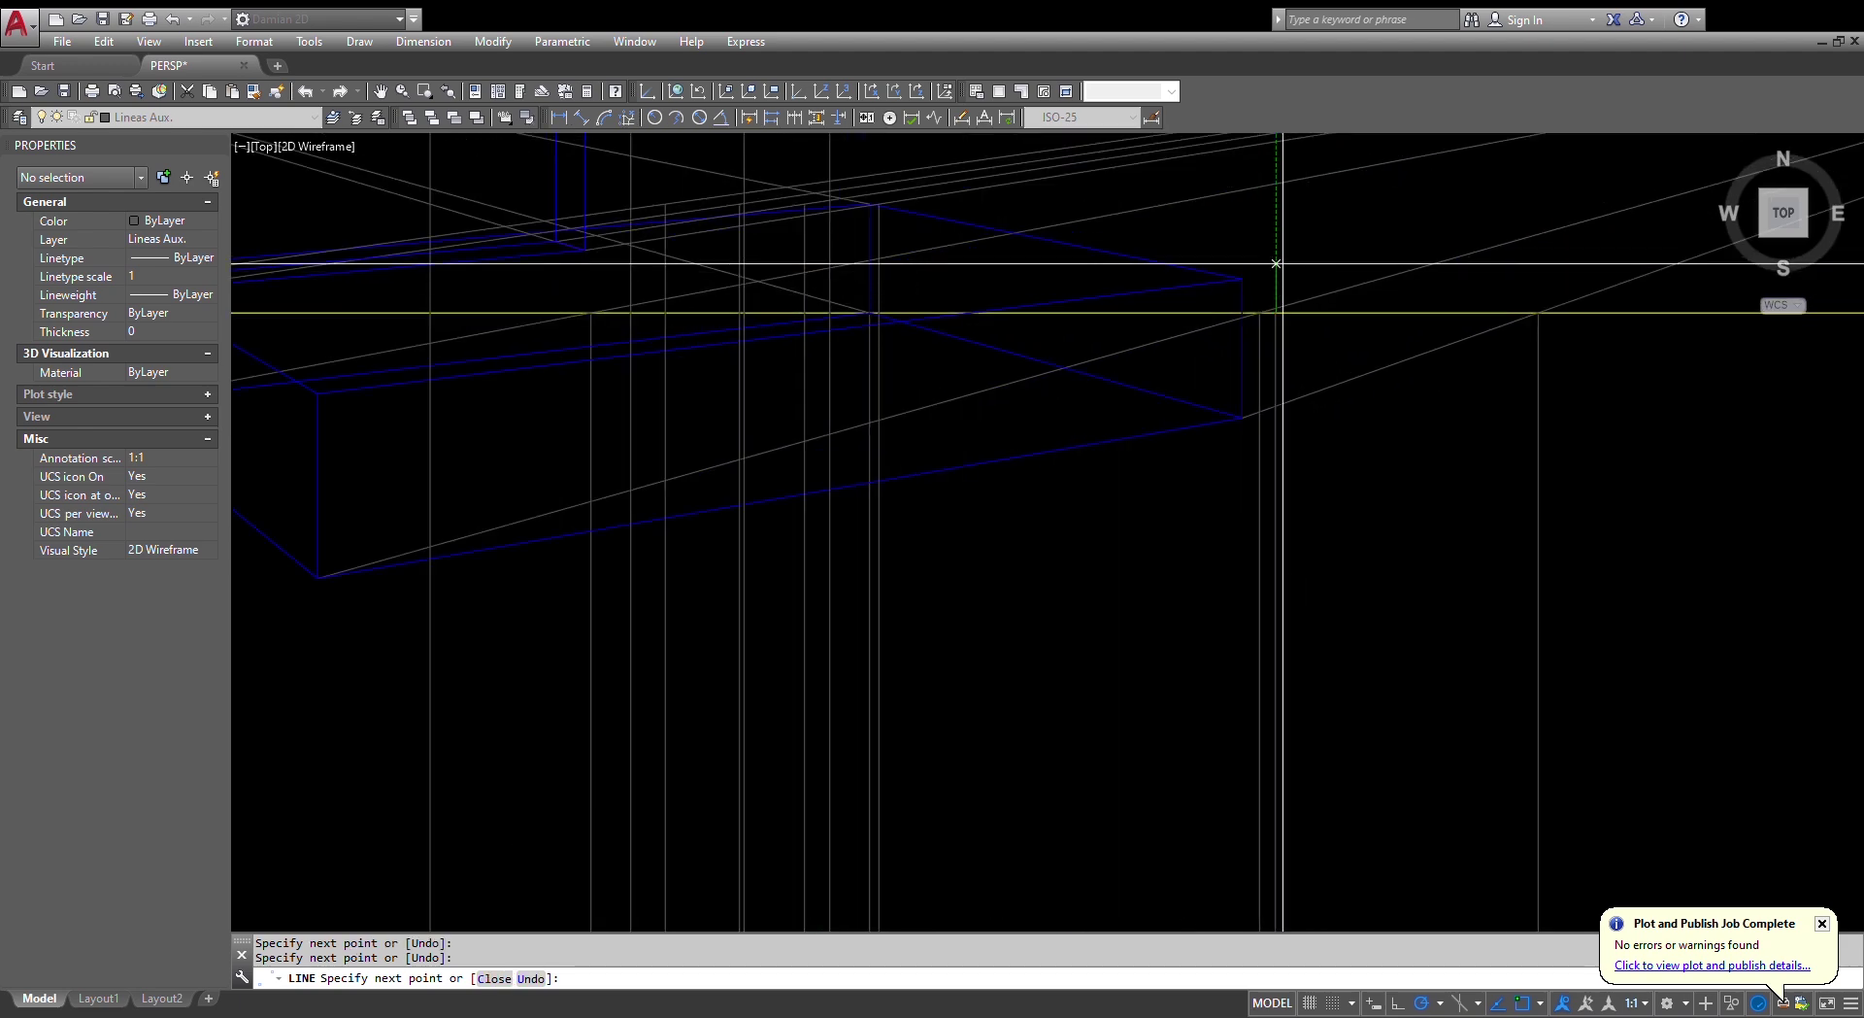
# - Continue the inner rectangle's lower-right corner line 50 units vertically above the ground line
pyautogui.press('Return')
pyautogui.scroll(-8, 1316, 315)
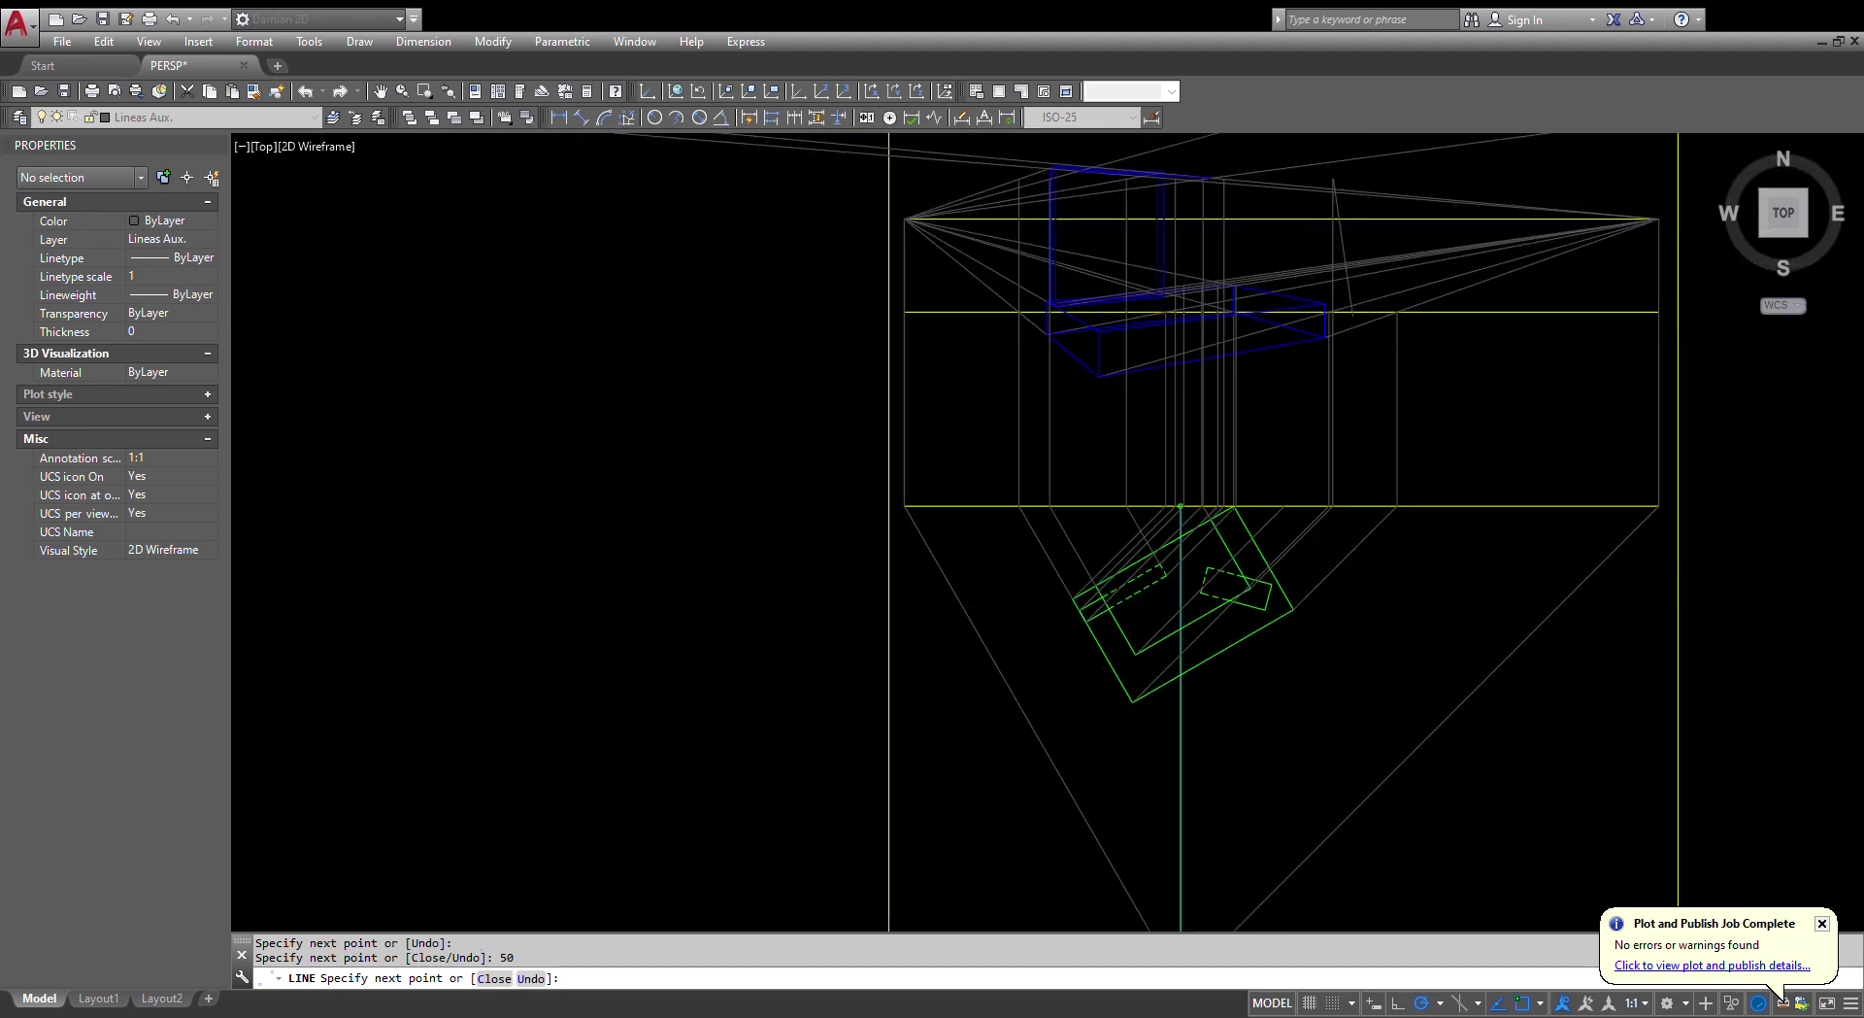
pyautogui.scroll(8, 1311, 406)
pyautogui.press('Escape')
pyautogui.press('Escape')
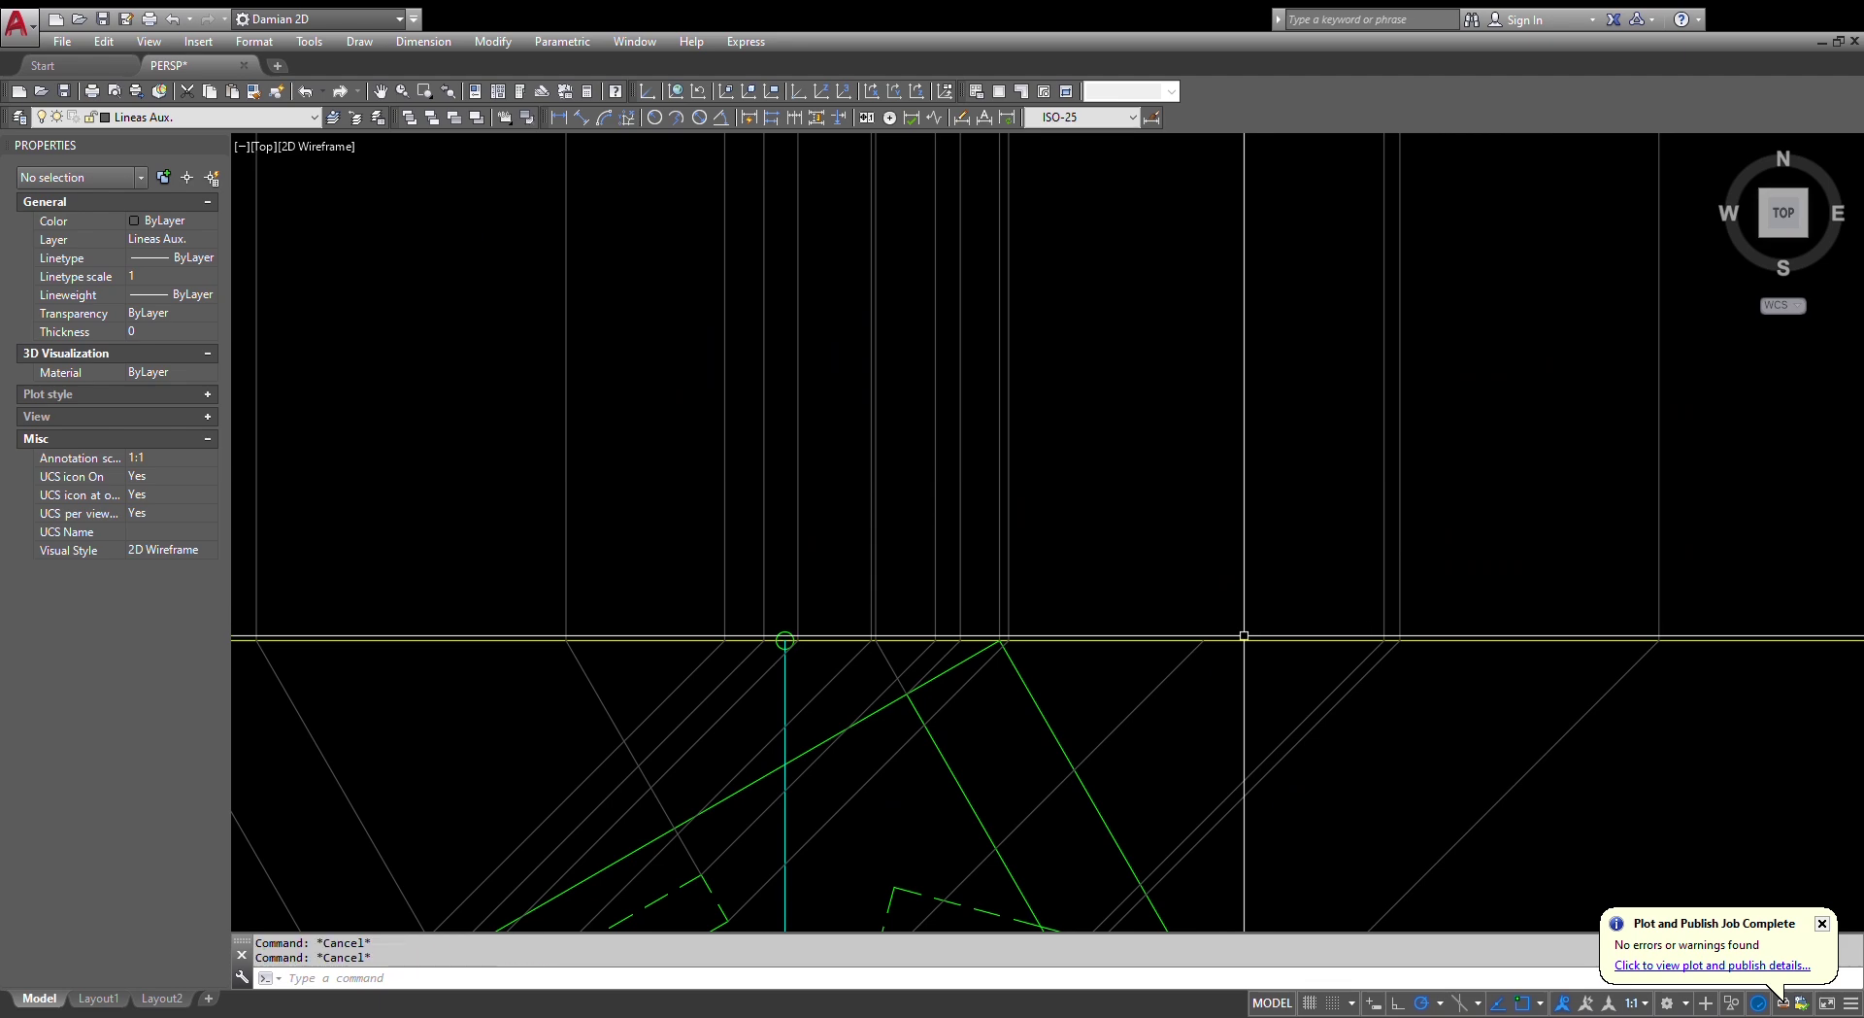
# - Draw a vertical line from the inner rectangle's lower-left corner projection on the picture plane up to the ground line
pyautogui.write('l')
pyautogui.press('Return')
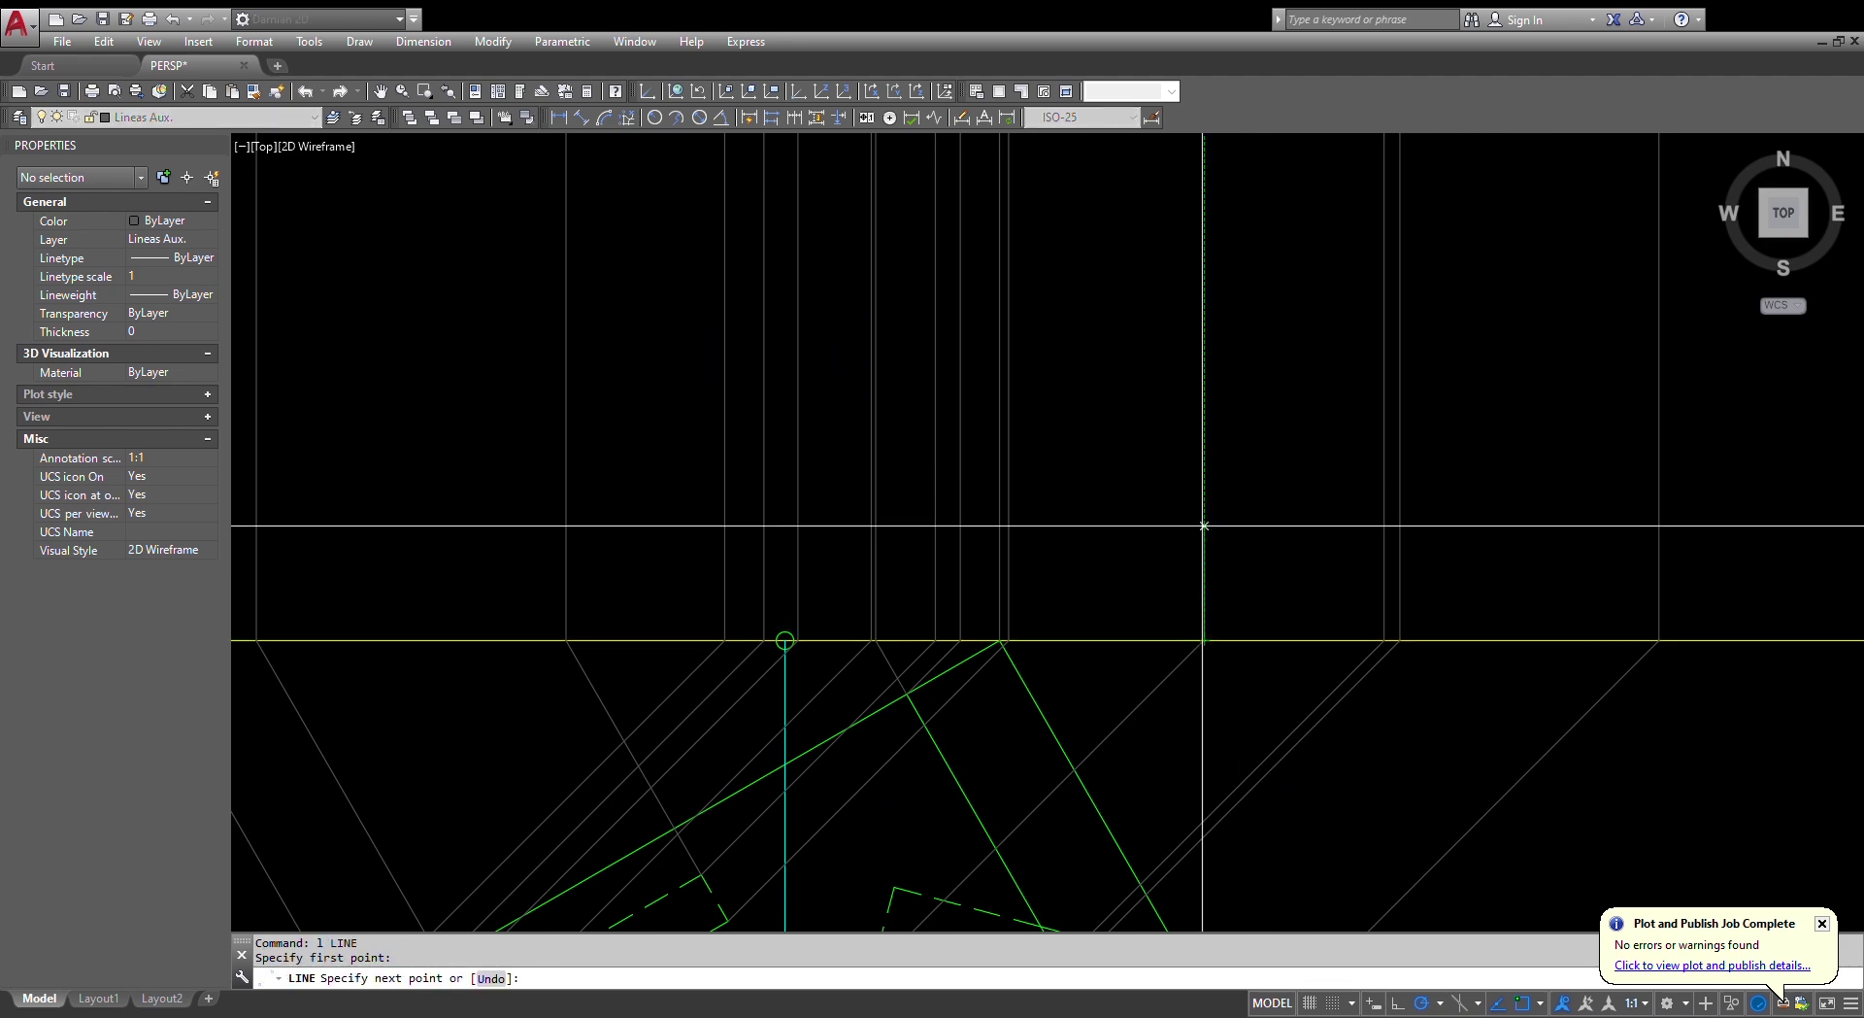
pyautogui.scroll(-4, 1204, 526)
pyautogui.scroll(8, 1151, 312)
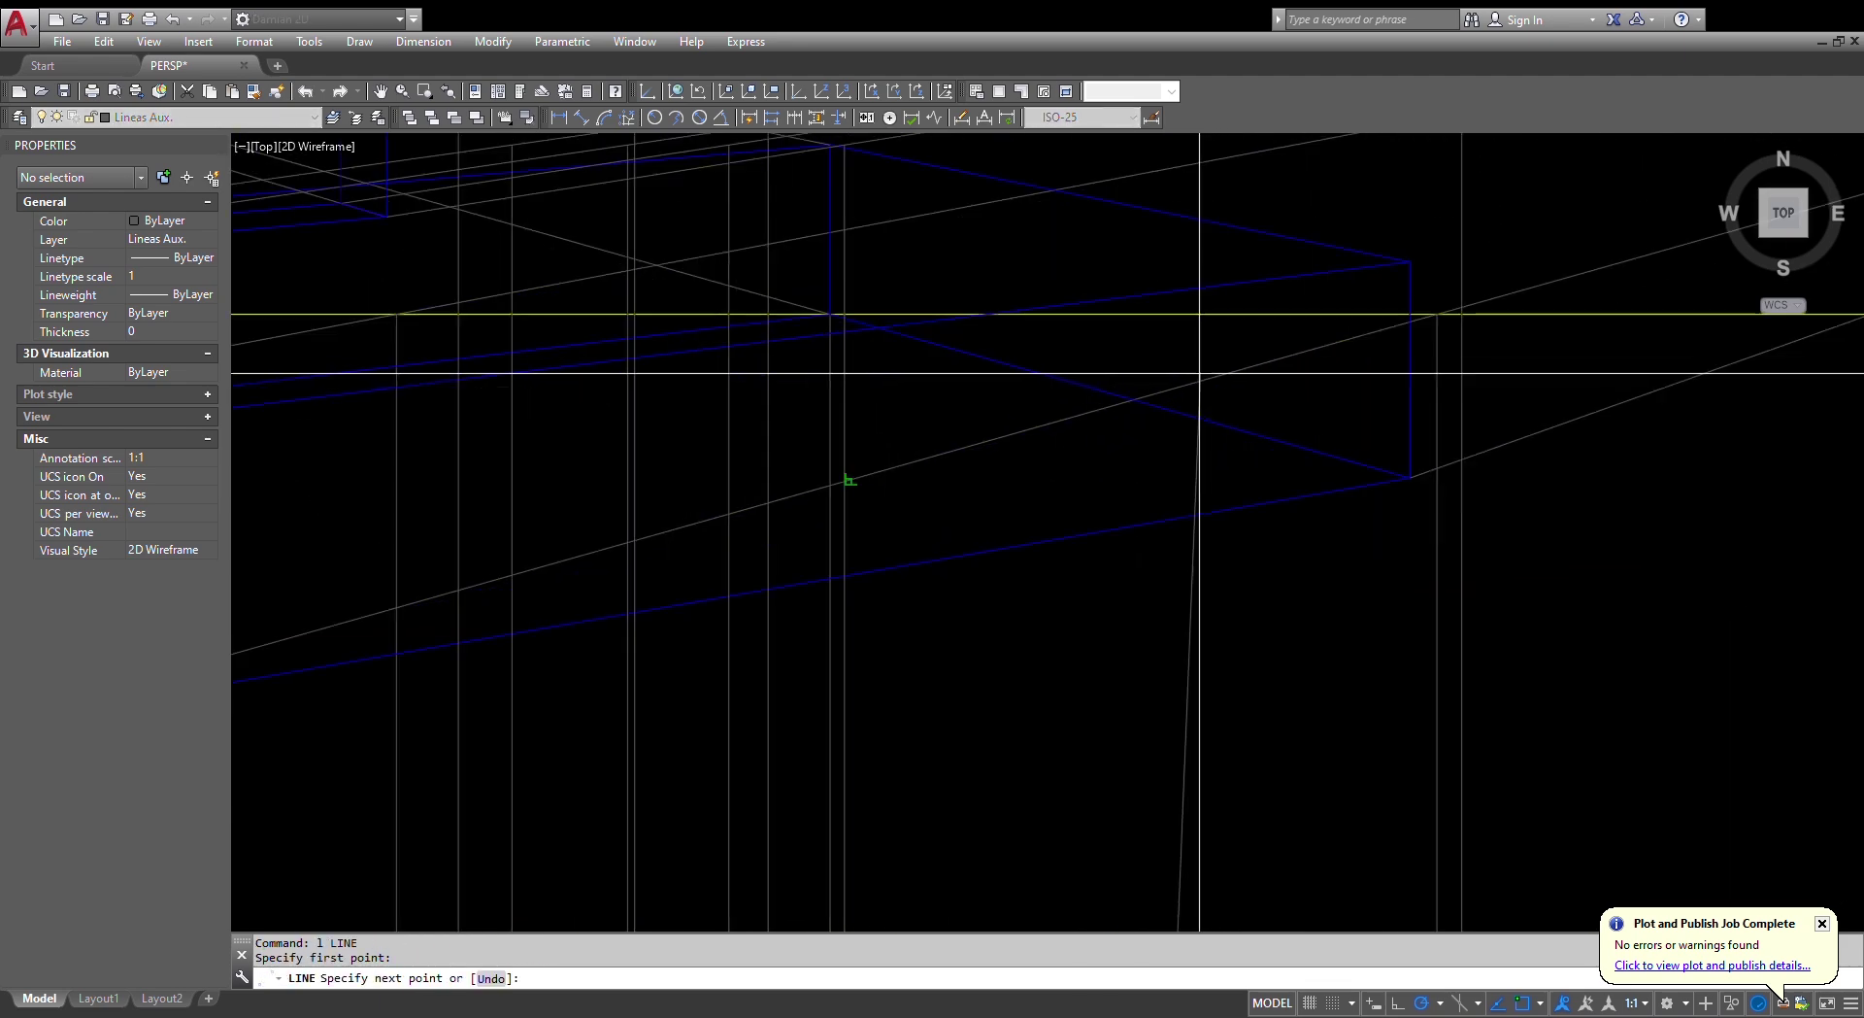
pyautogui.click(1153, 315)
# - Continue the inner rectangle's lower-left corner line 50 units vertically above the ground line
pyautogui.moveTo(1169, 215); pyautogui.dragTo(1139, 427, button='middle')
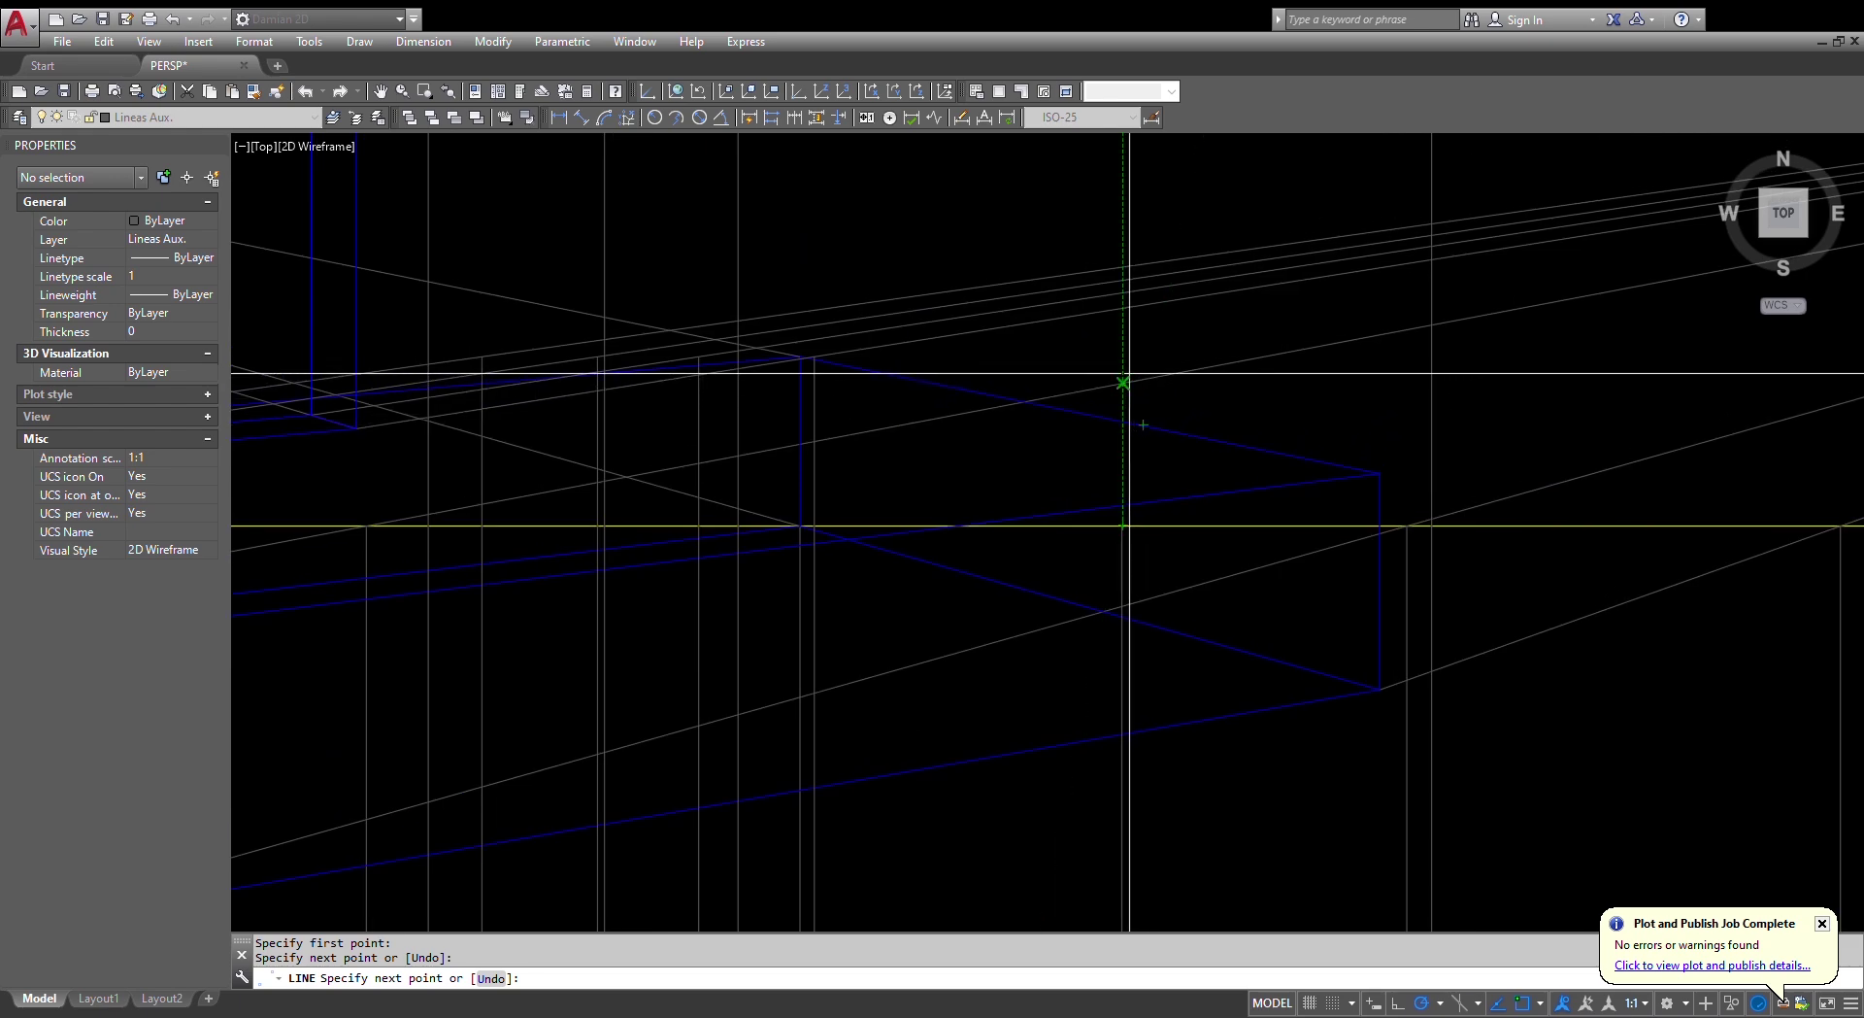
pyautogui.write('50')
pyautogui.press('Return')
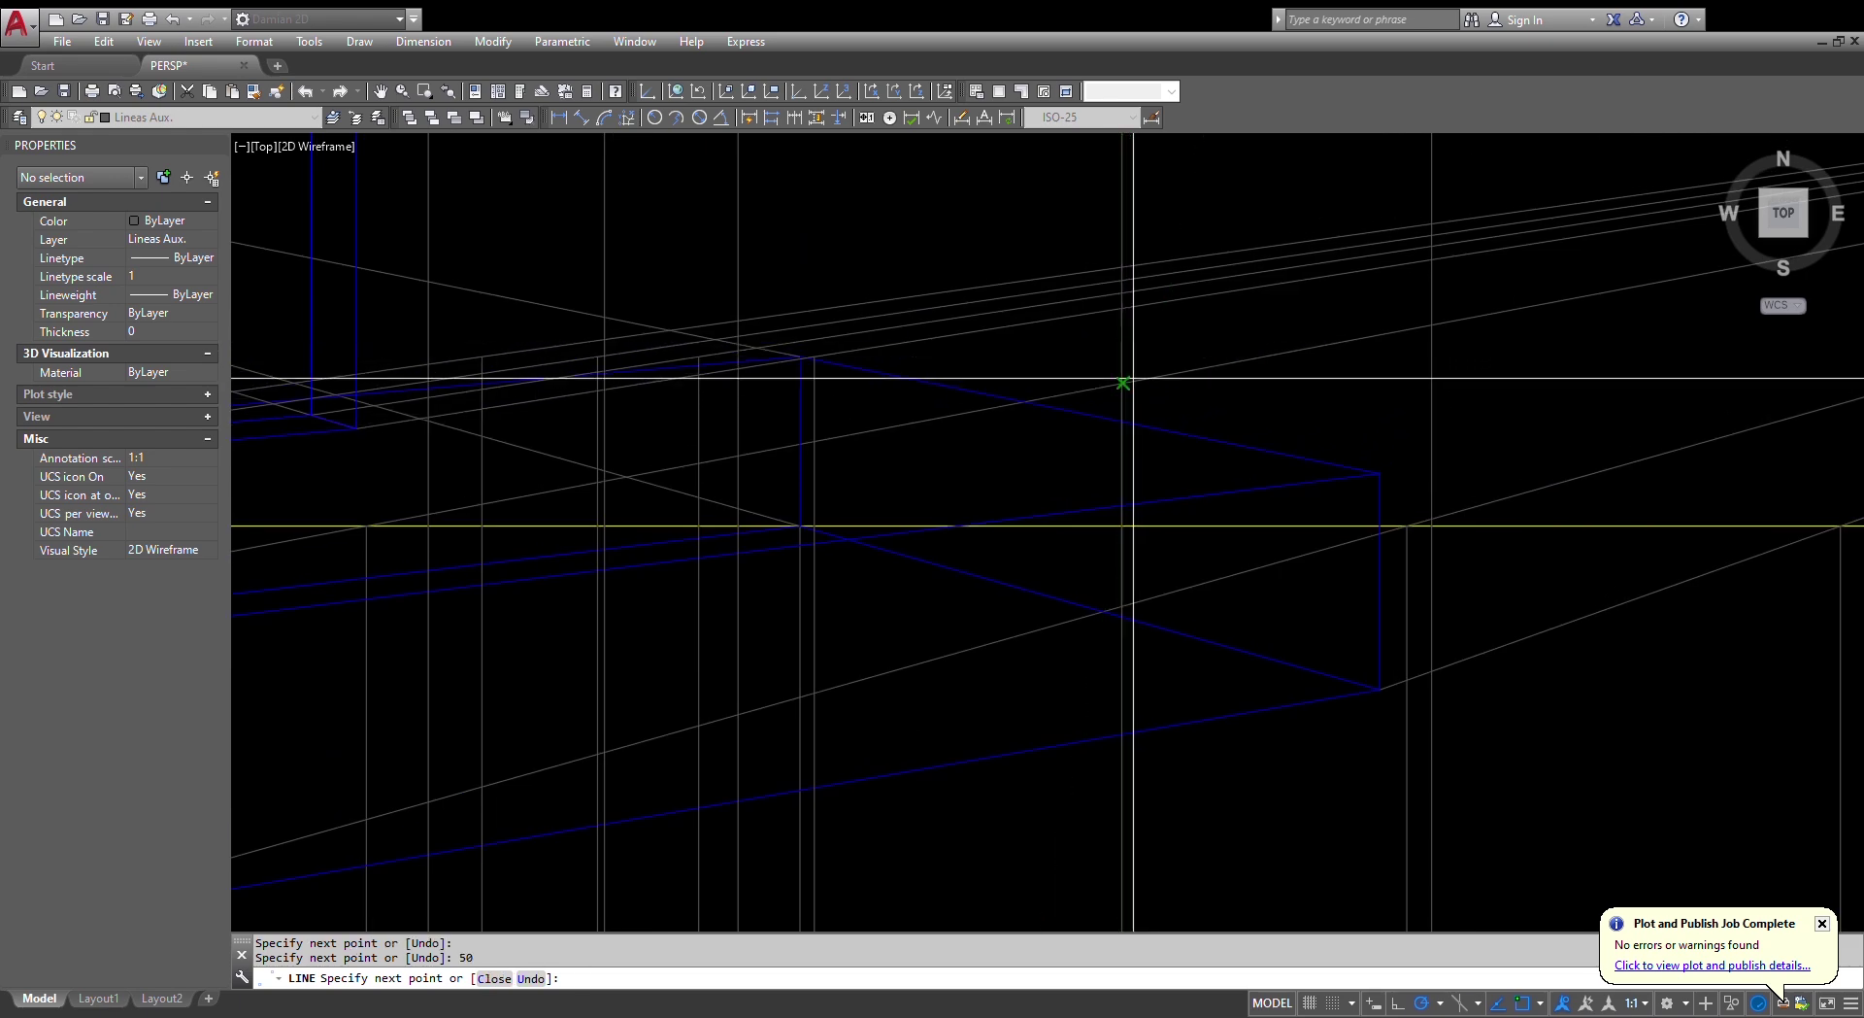
pyautogui.scroll(-10, 1207, 470)
pyautogui.scroll(6, 1170, 404)
pyautogui.press('Escape')
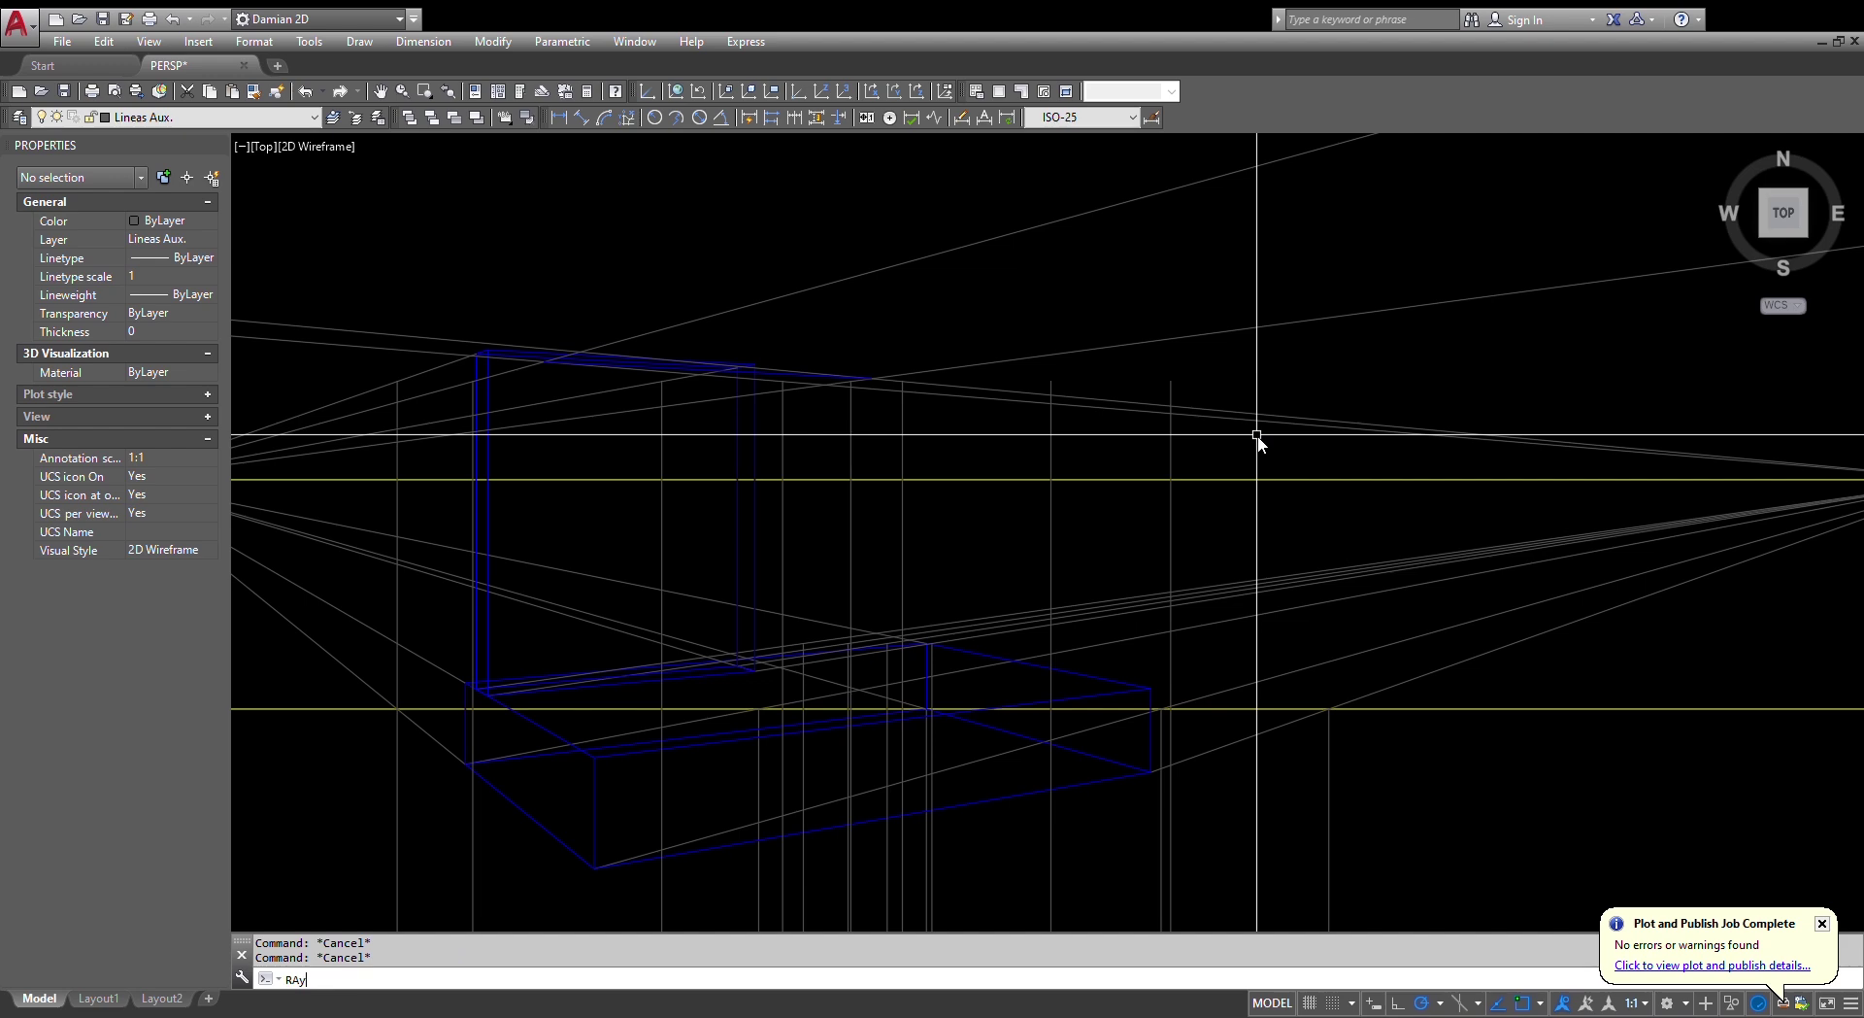
# - Cast rays from the right vanishing point through the tops of the two remaining 50-unit vertical height lines
pyautogui.press('Return')
pyautogui.scroll(-6, 1392, 435)
pyautogui.scroll(3, 1593, 461)
pyautogui.click(1626, 448)
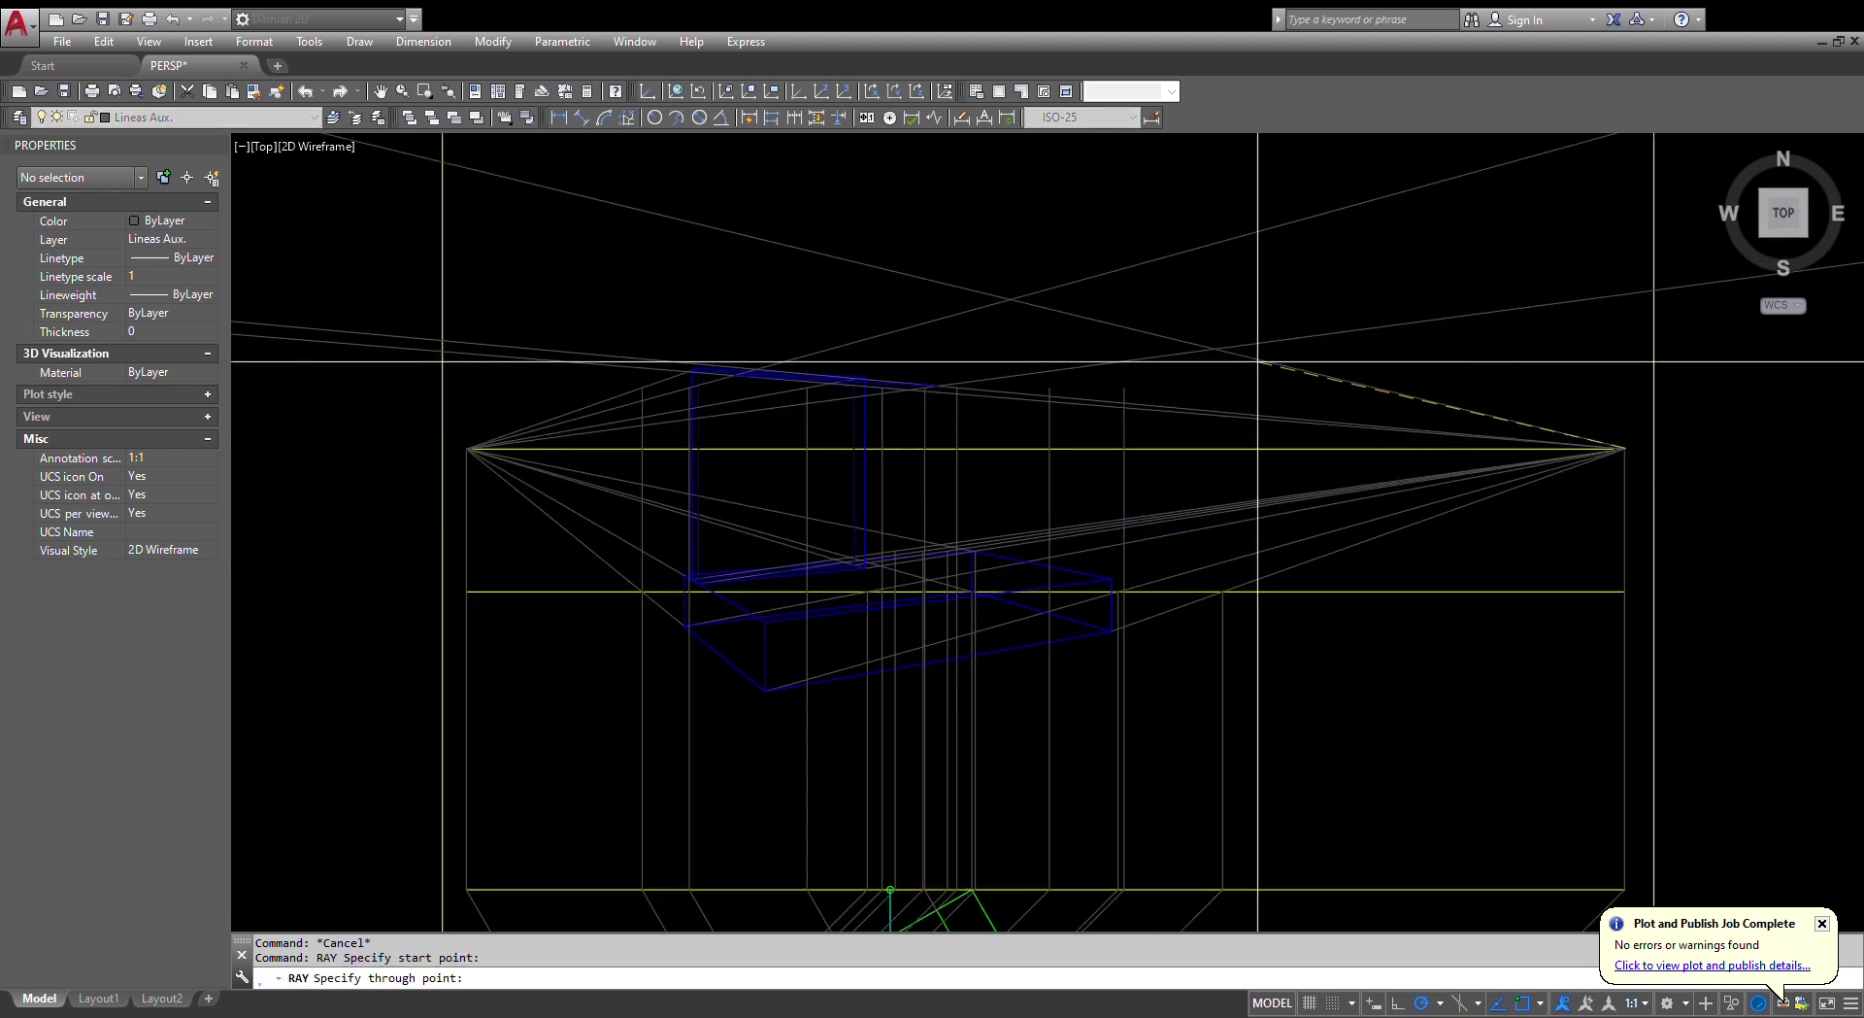
pyautogui.scroll(4, 1123, 386)
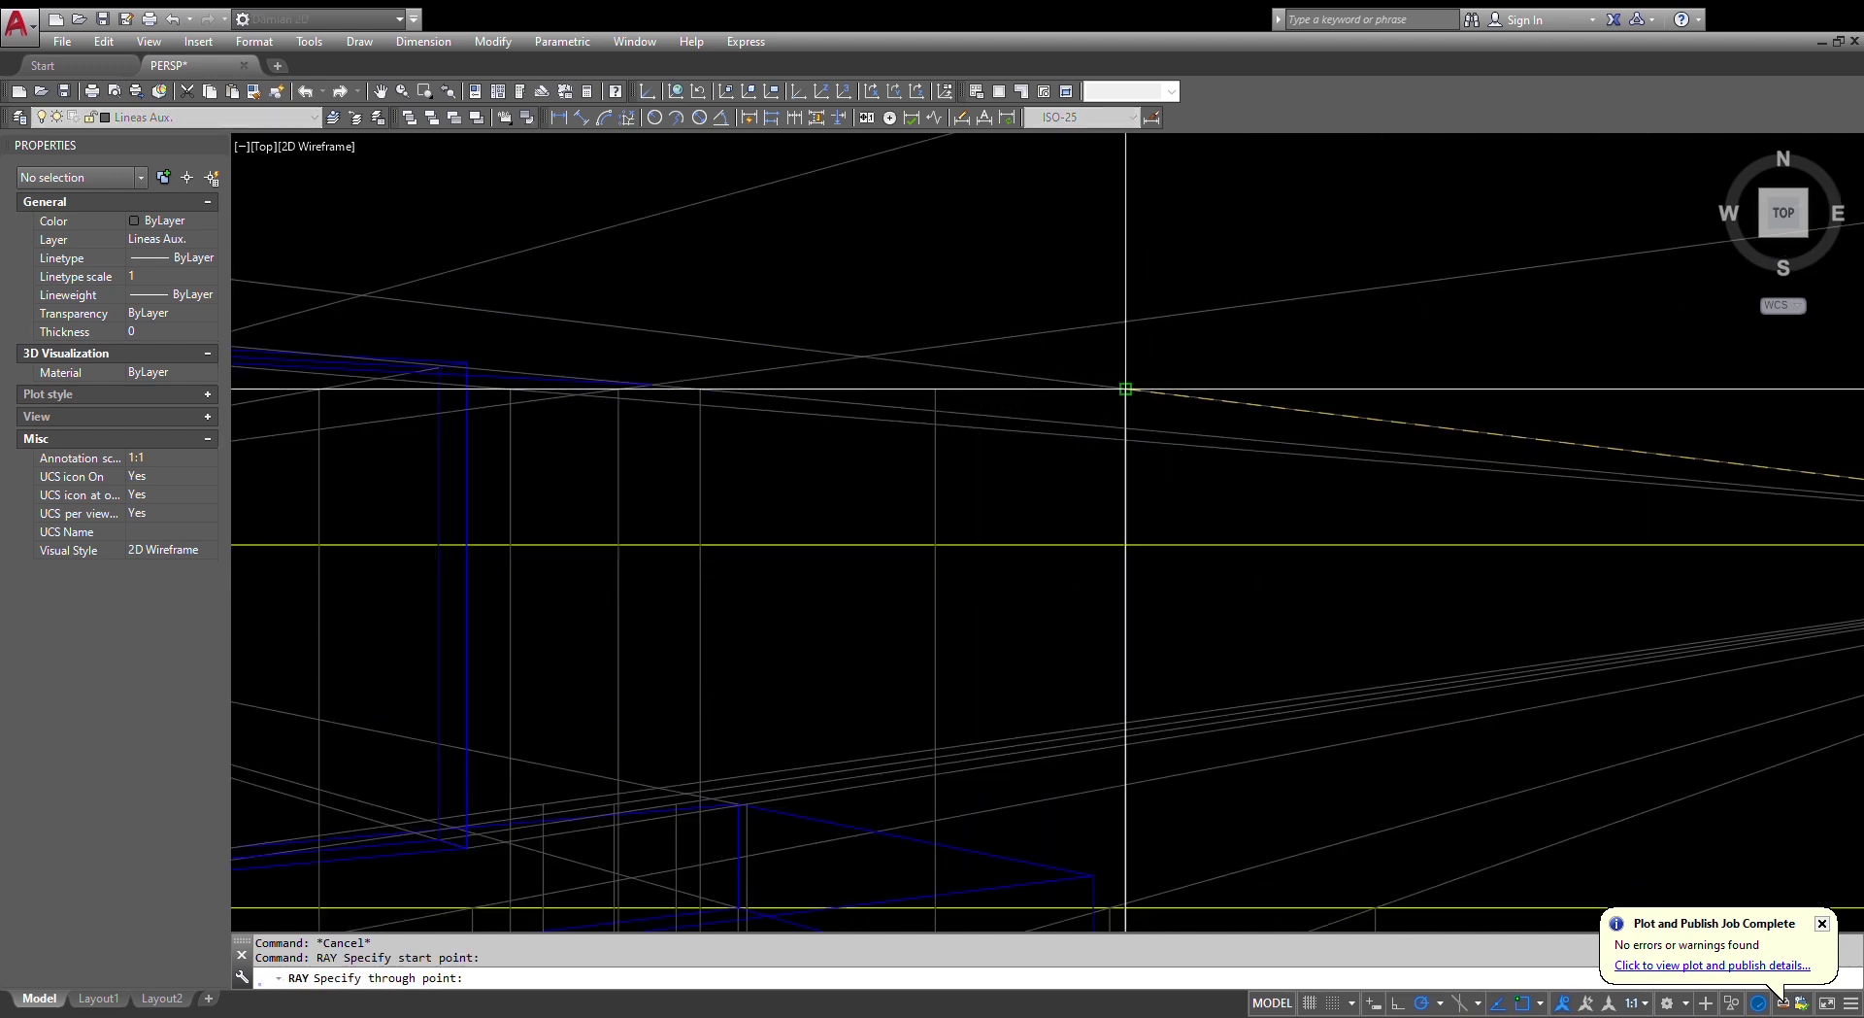
pyautogui.click(1125, 389)
pyautogui.scroll(-5, 935, 388)
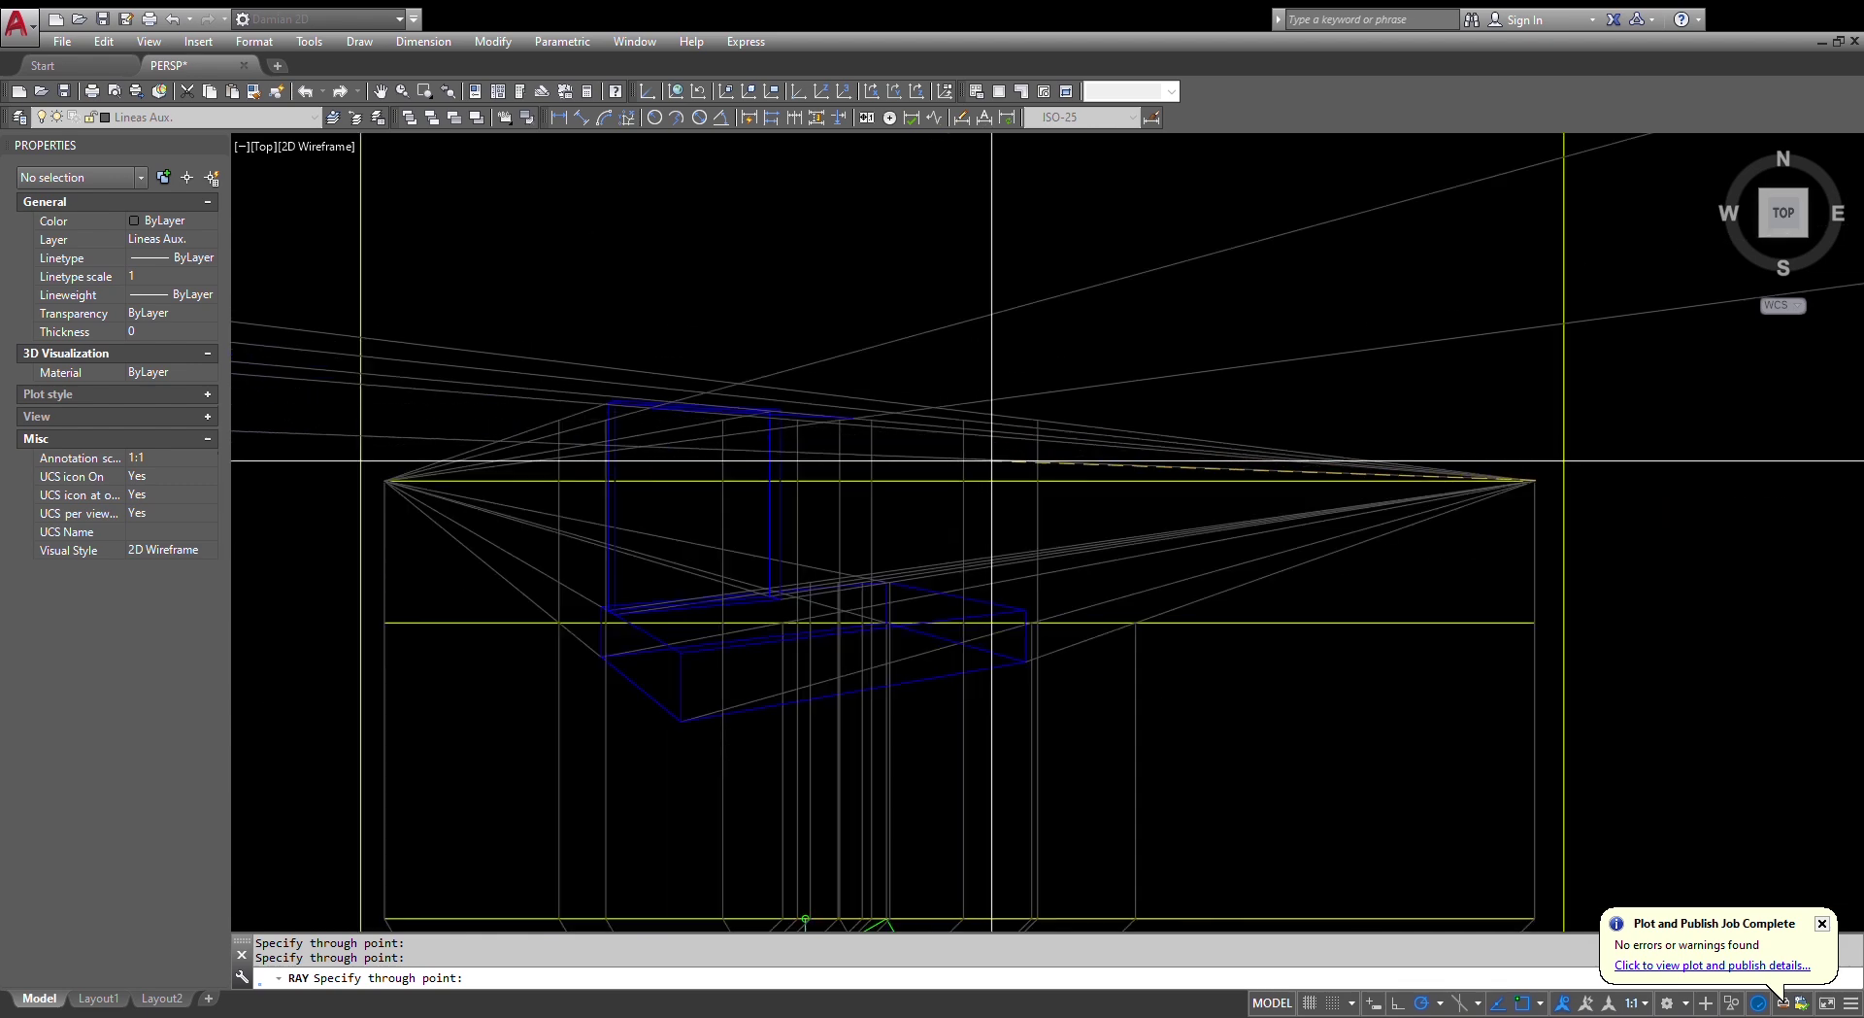
pyautogui.scroll(5, 1163, 437)
pyautogui.press('Escape')
pyautogui.press('Escape')
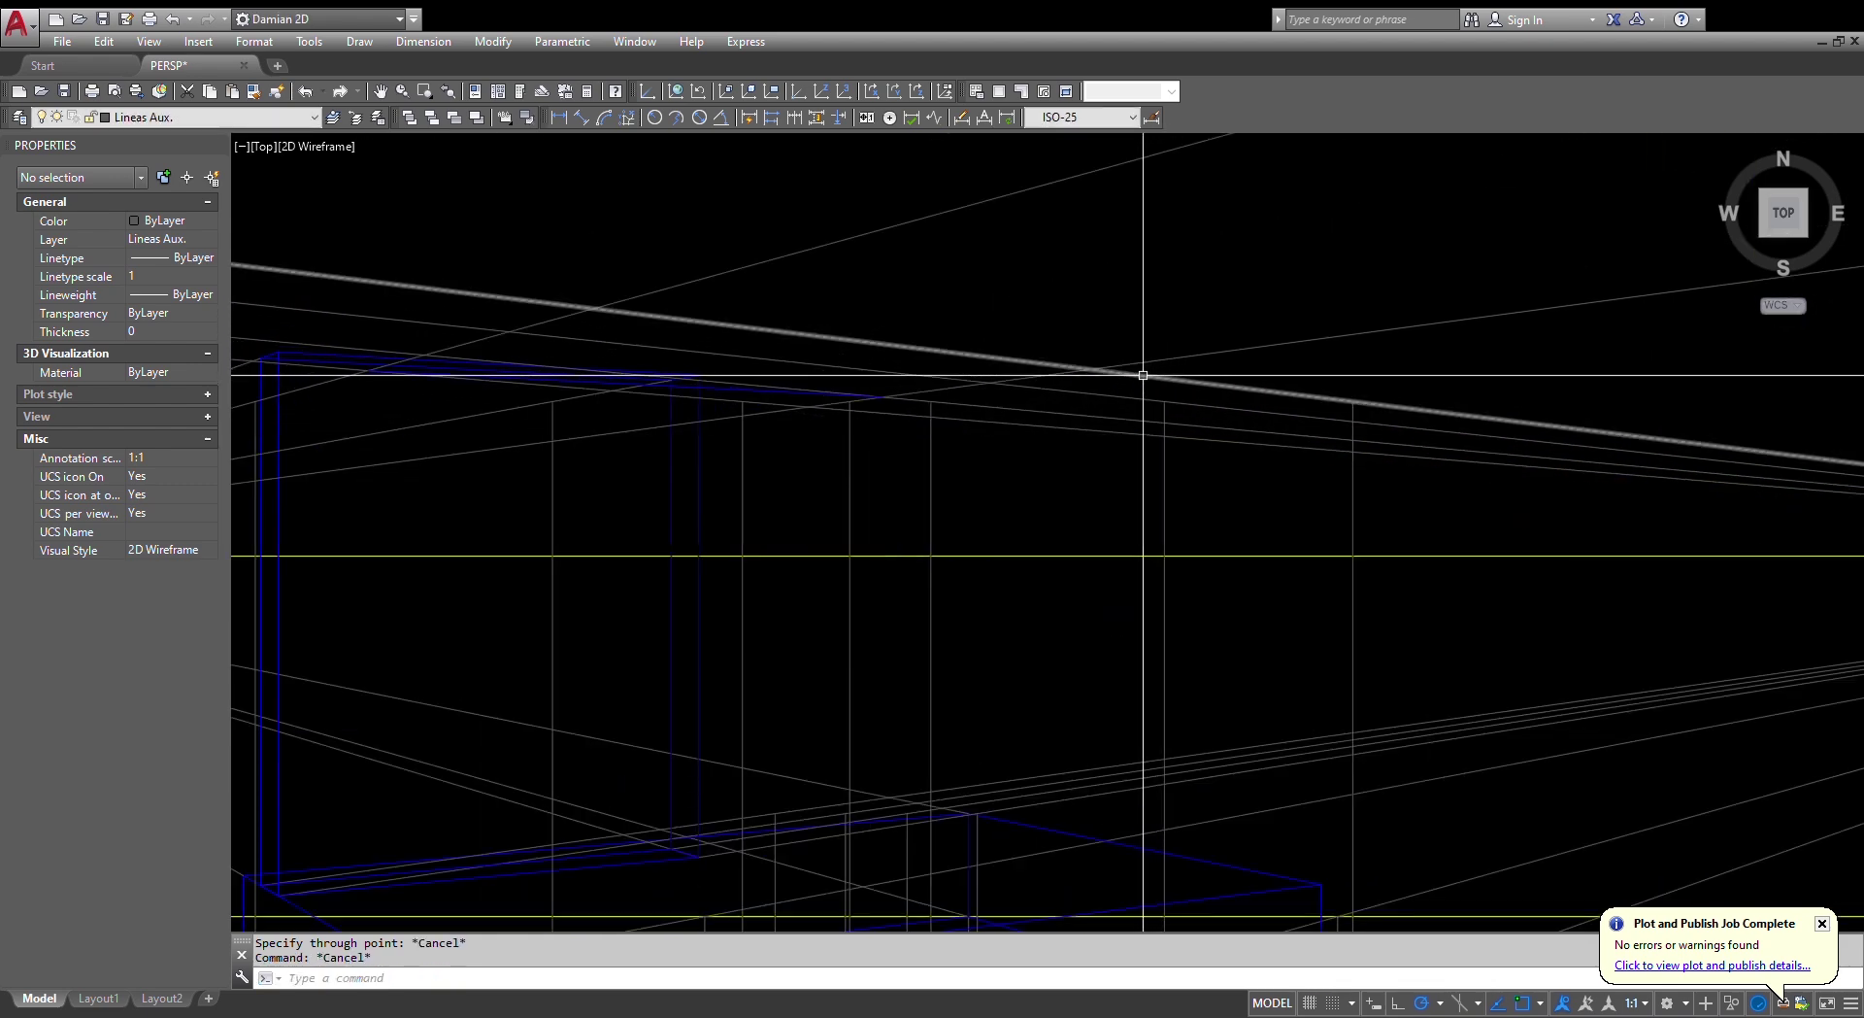
# - Draw the rear and left edges of the large inner volume's top face through the intersections of the vanishing rays
pyautogui.scroll(-5, 1126, 366)
pyautogui.moveTo(1140, 366); pyautogui.dragTo(1177, 373, button='middle')
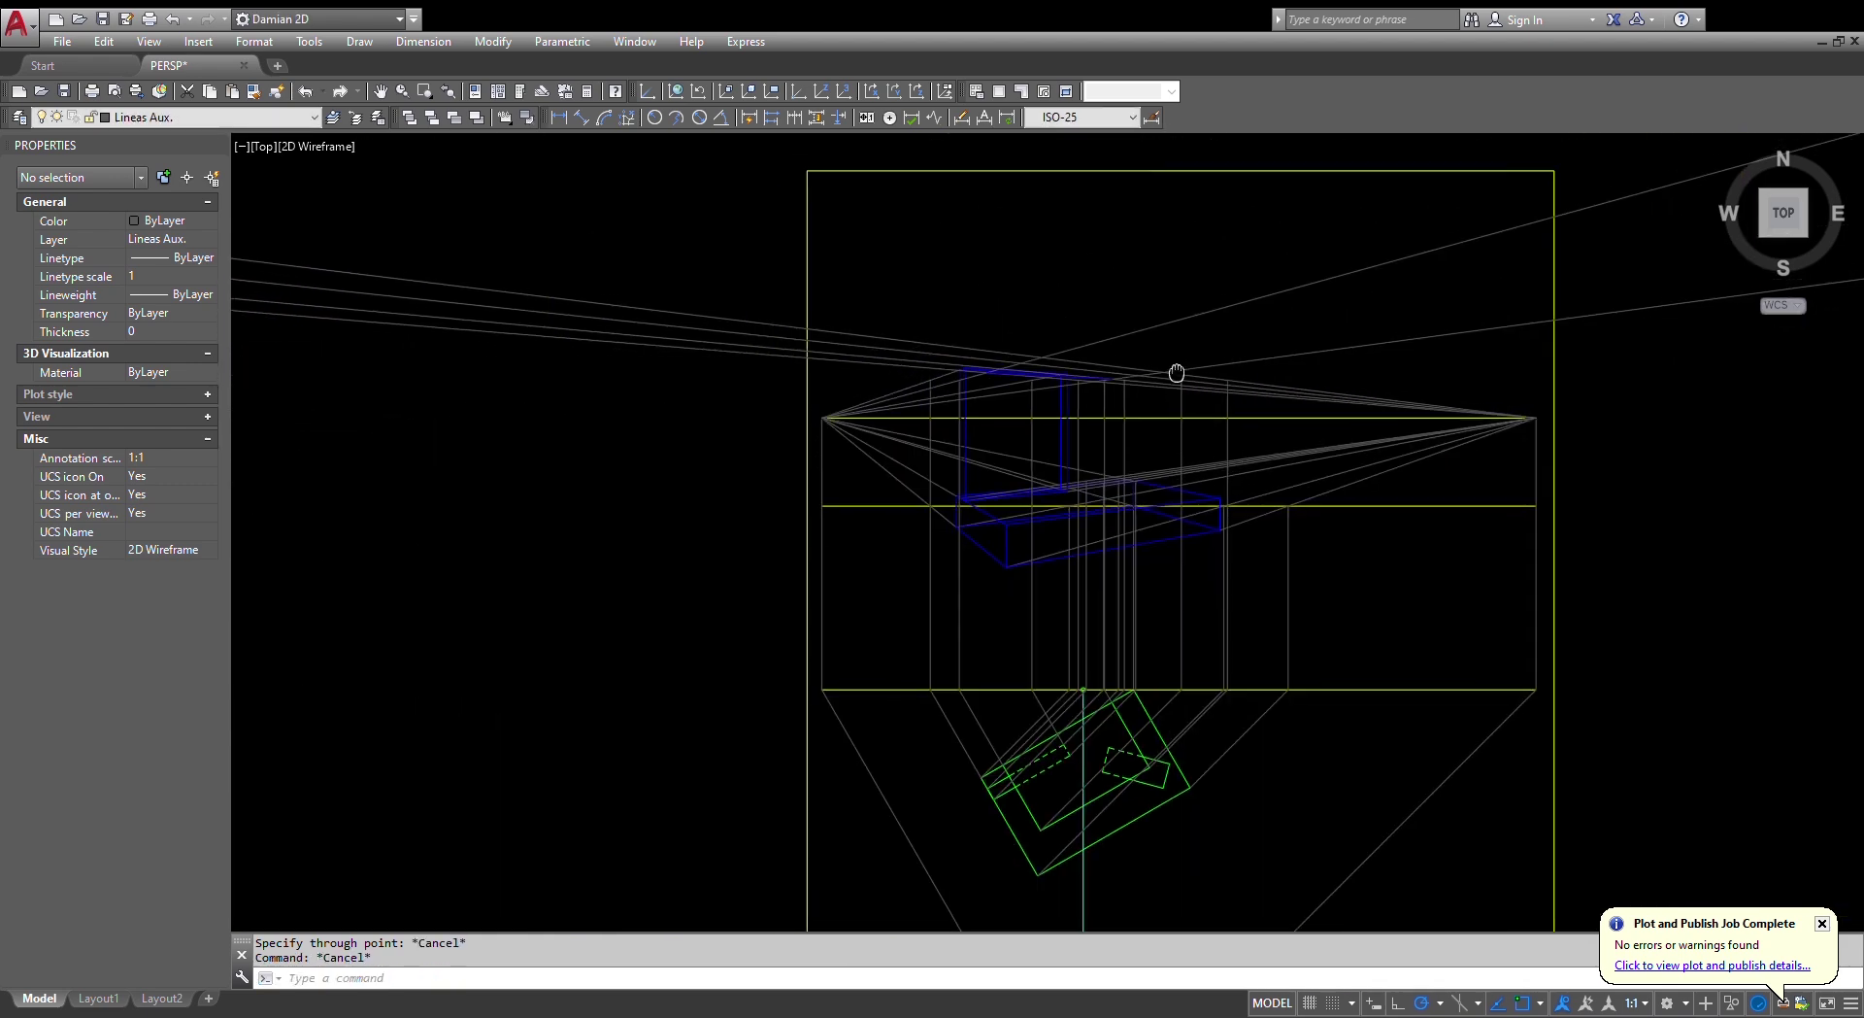
pyautogui.scroll(5, 1177, 371)
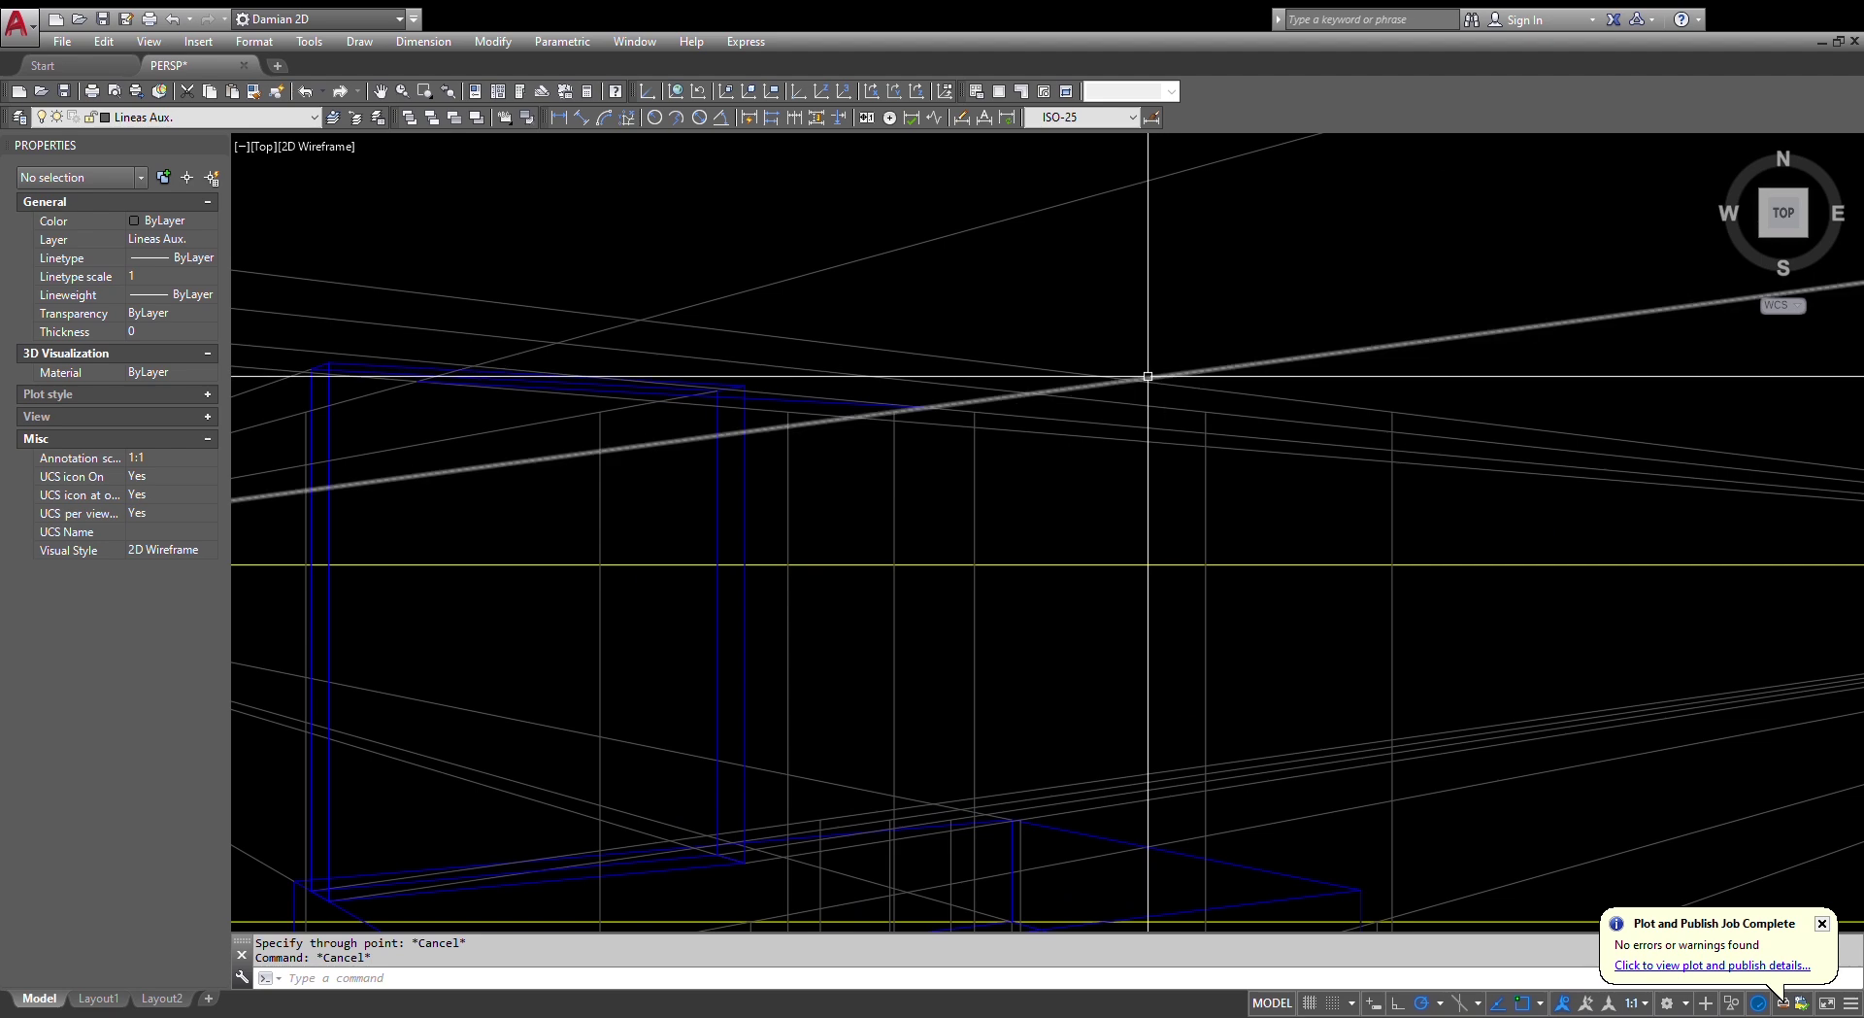
pyautogui.write('l')
pyautogui.press('Return')
pyautogui.scroll(5, 1148, 376)
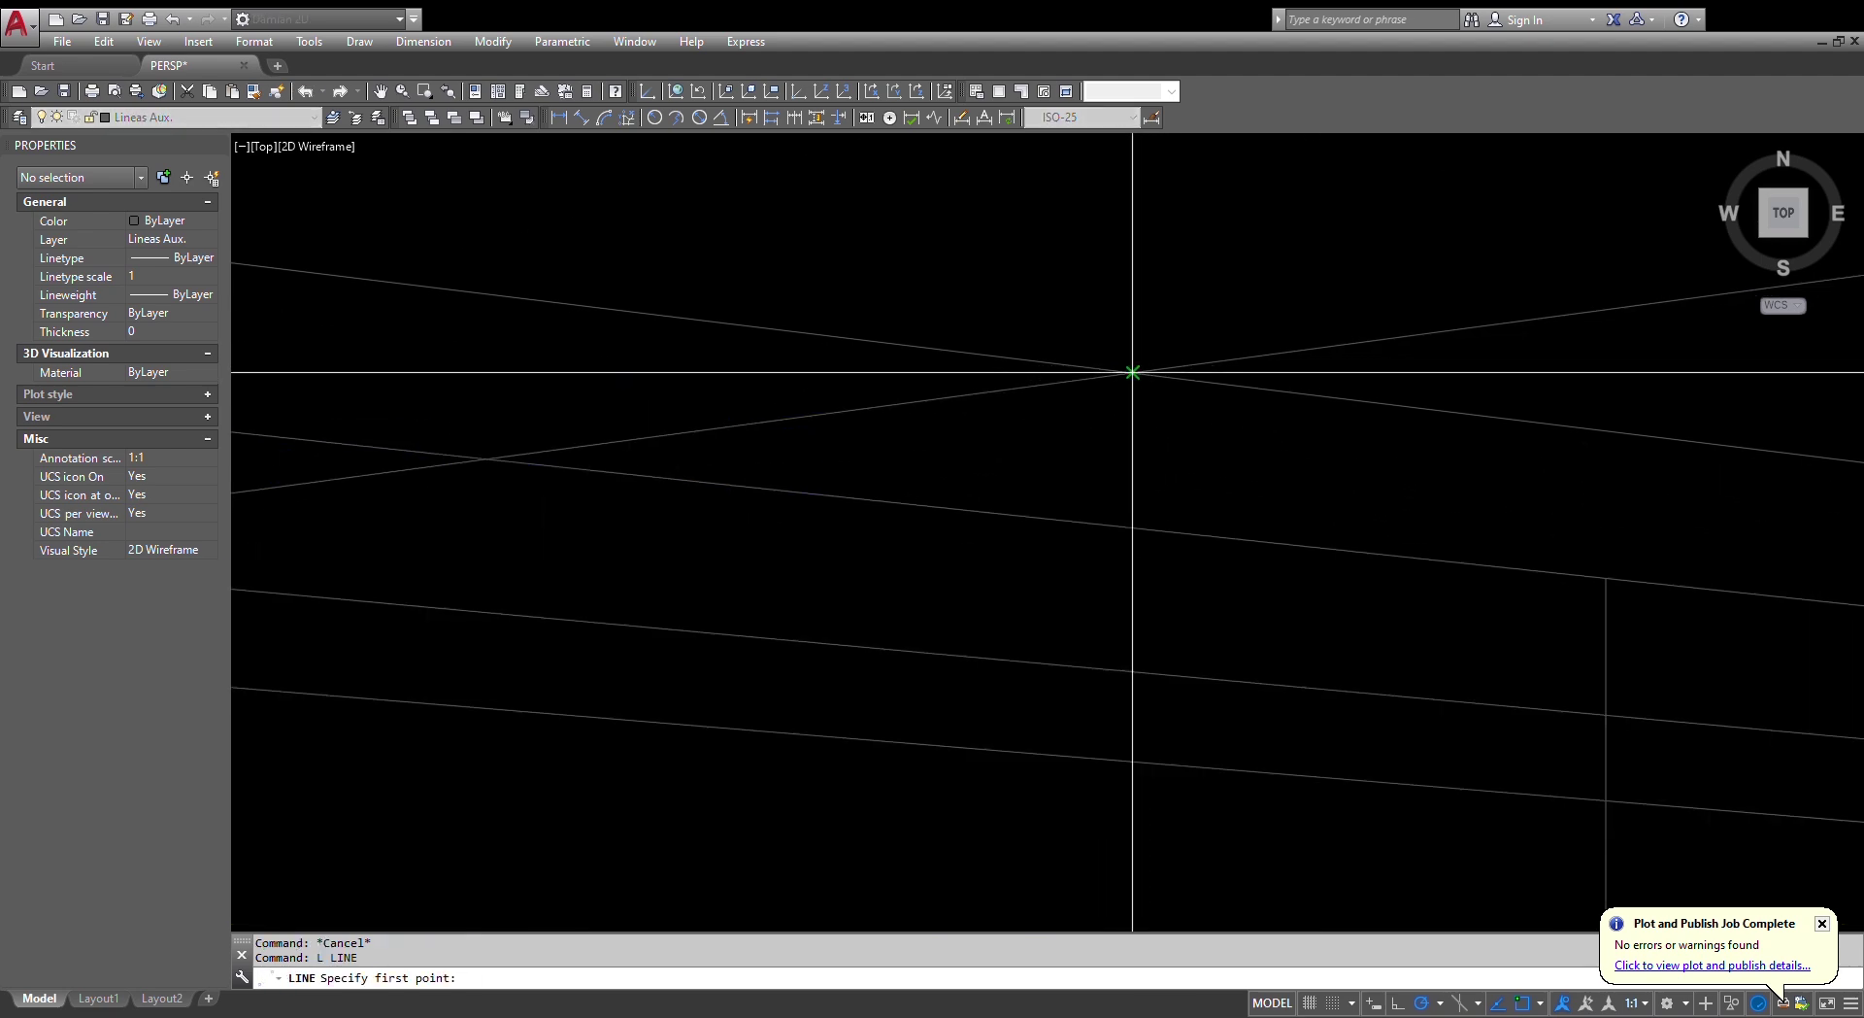
pyautogui.scroll(-5, 1189, 392)
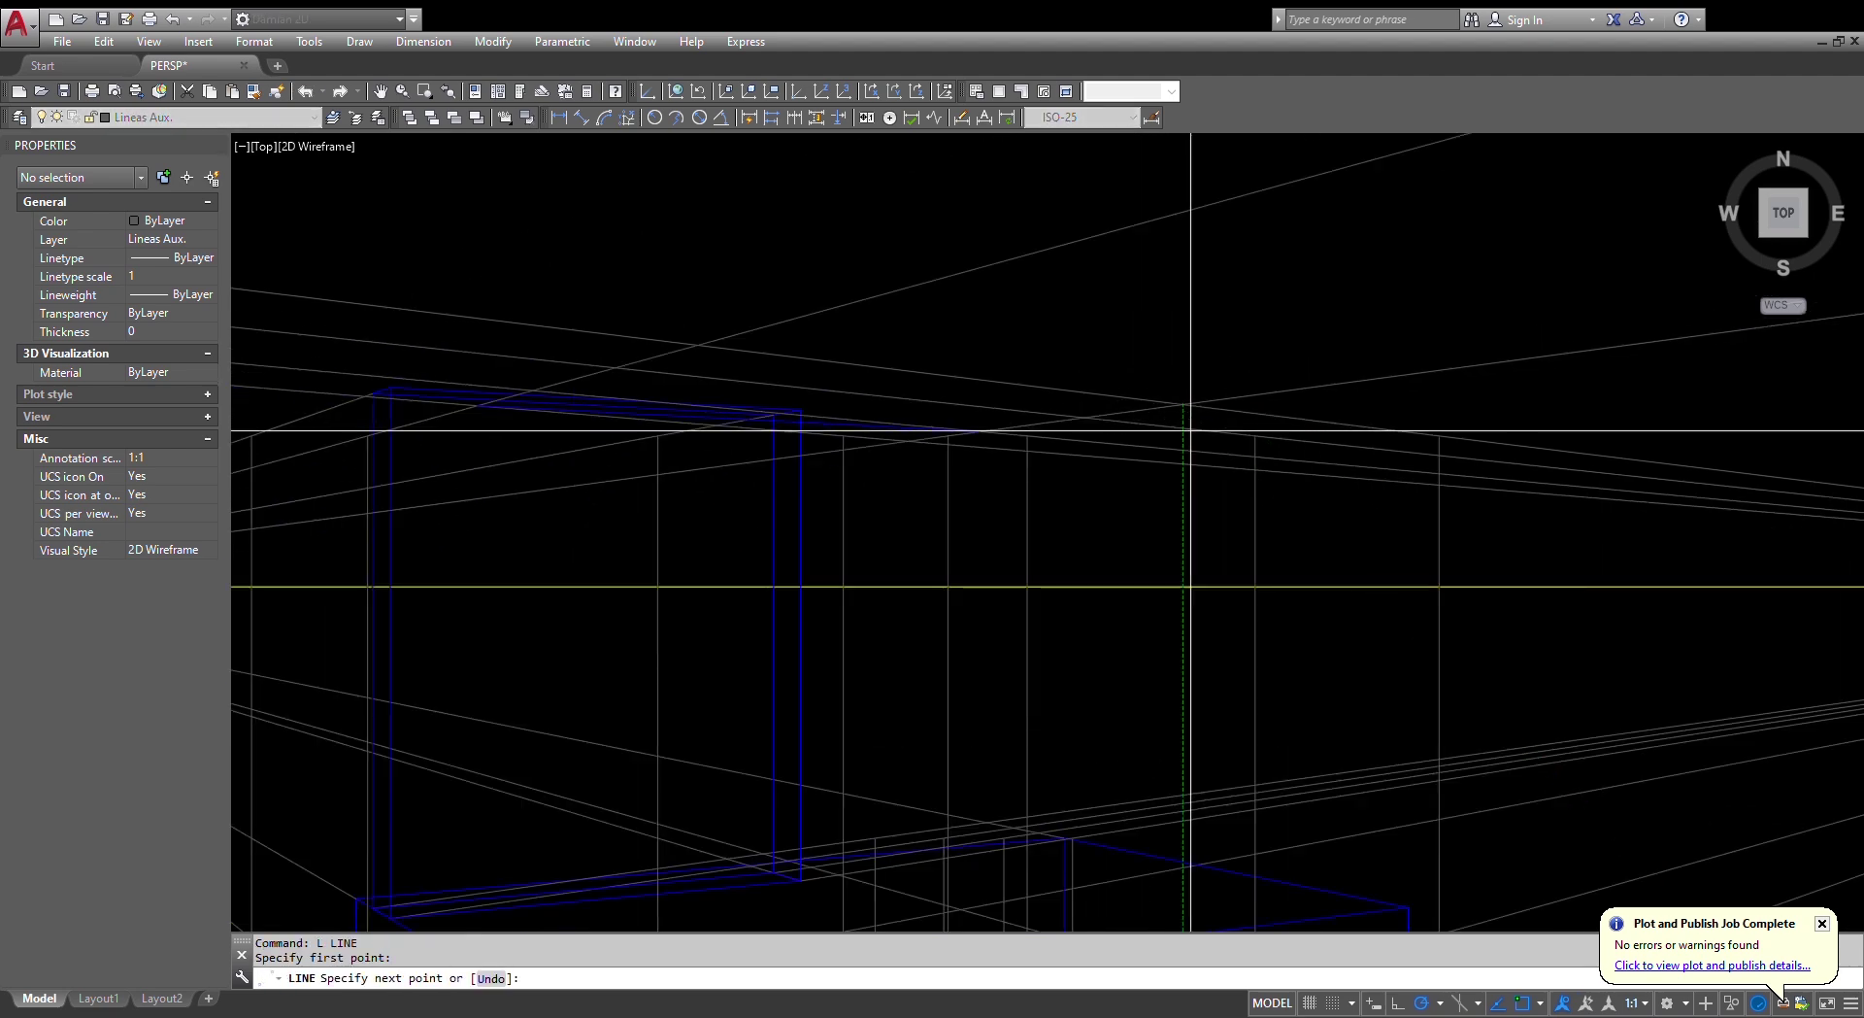
pyautogui.moveTo(692, 417); pyautogui.dragTo(857, 425, button='middle')
pyautogui.moveTo(880, 429); pyautogui.dragTo(855, 425, button='middle')
pyautogui.scroll(5, 767, 407)
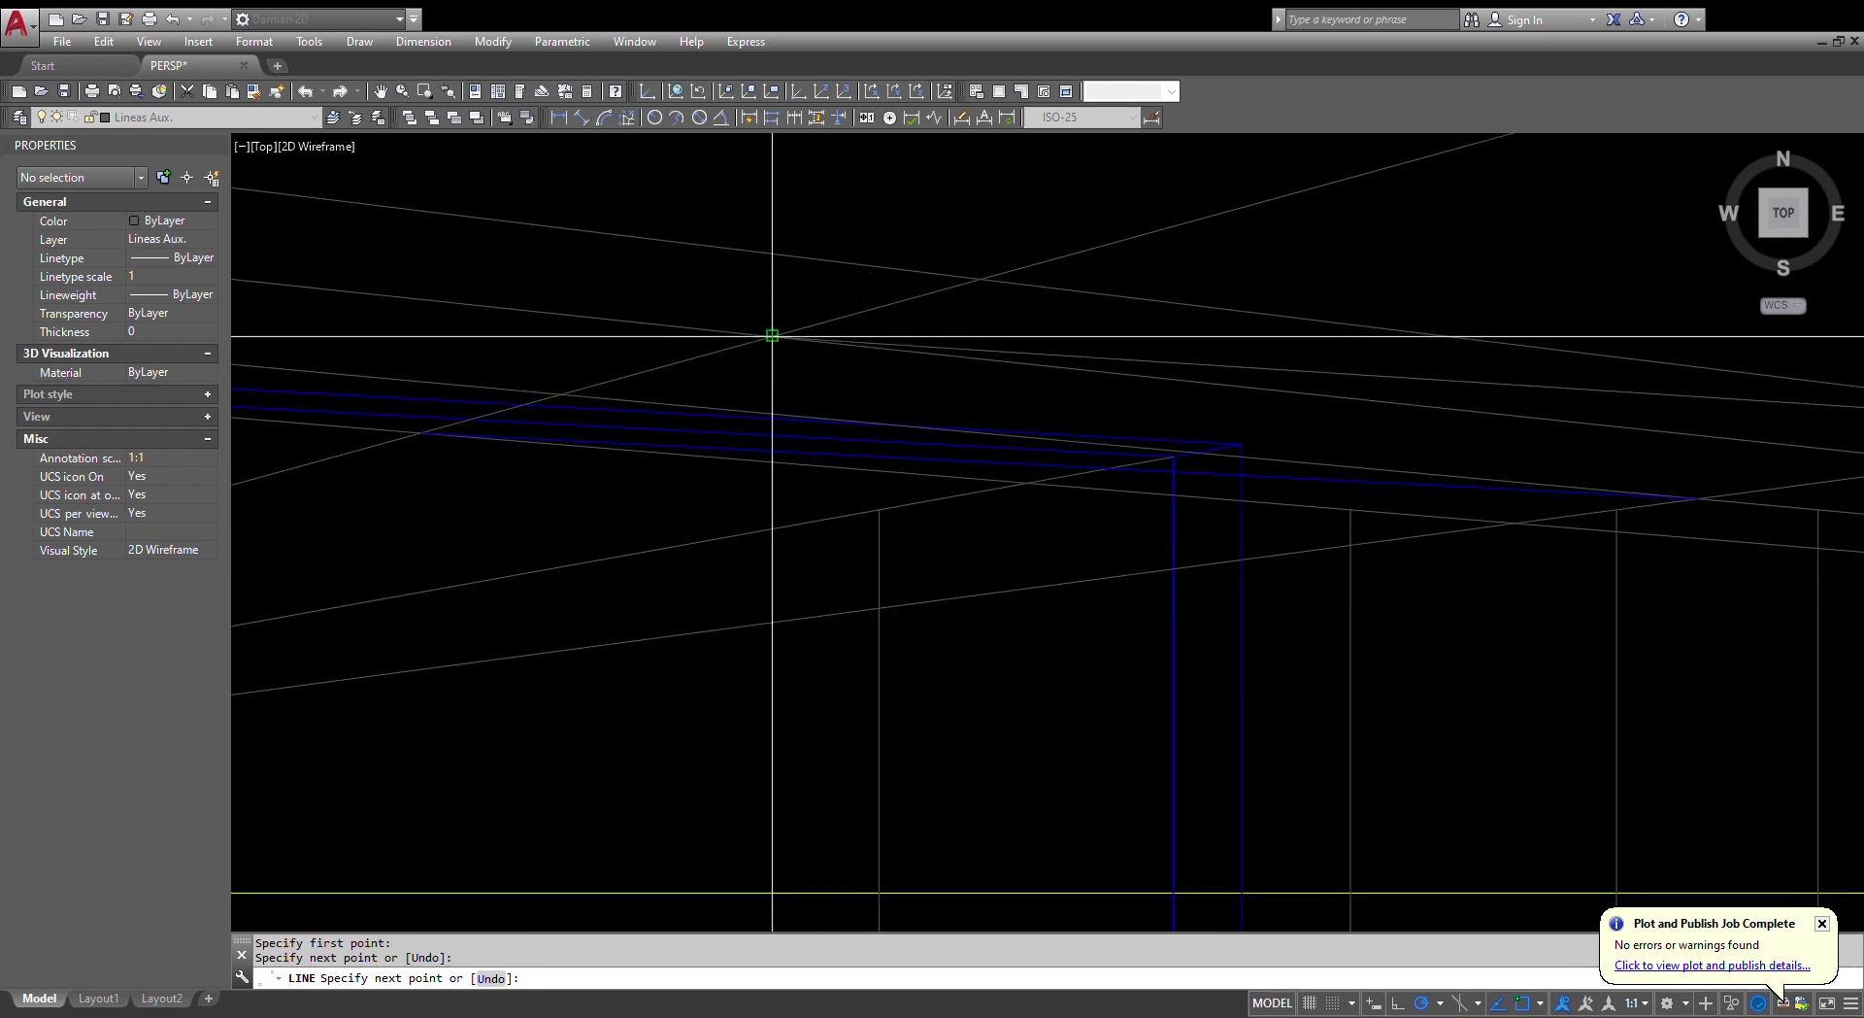
pyautogui.scroll(-4, 425, 434)
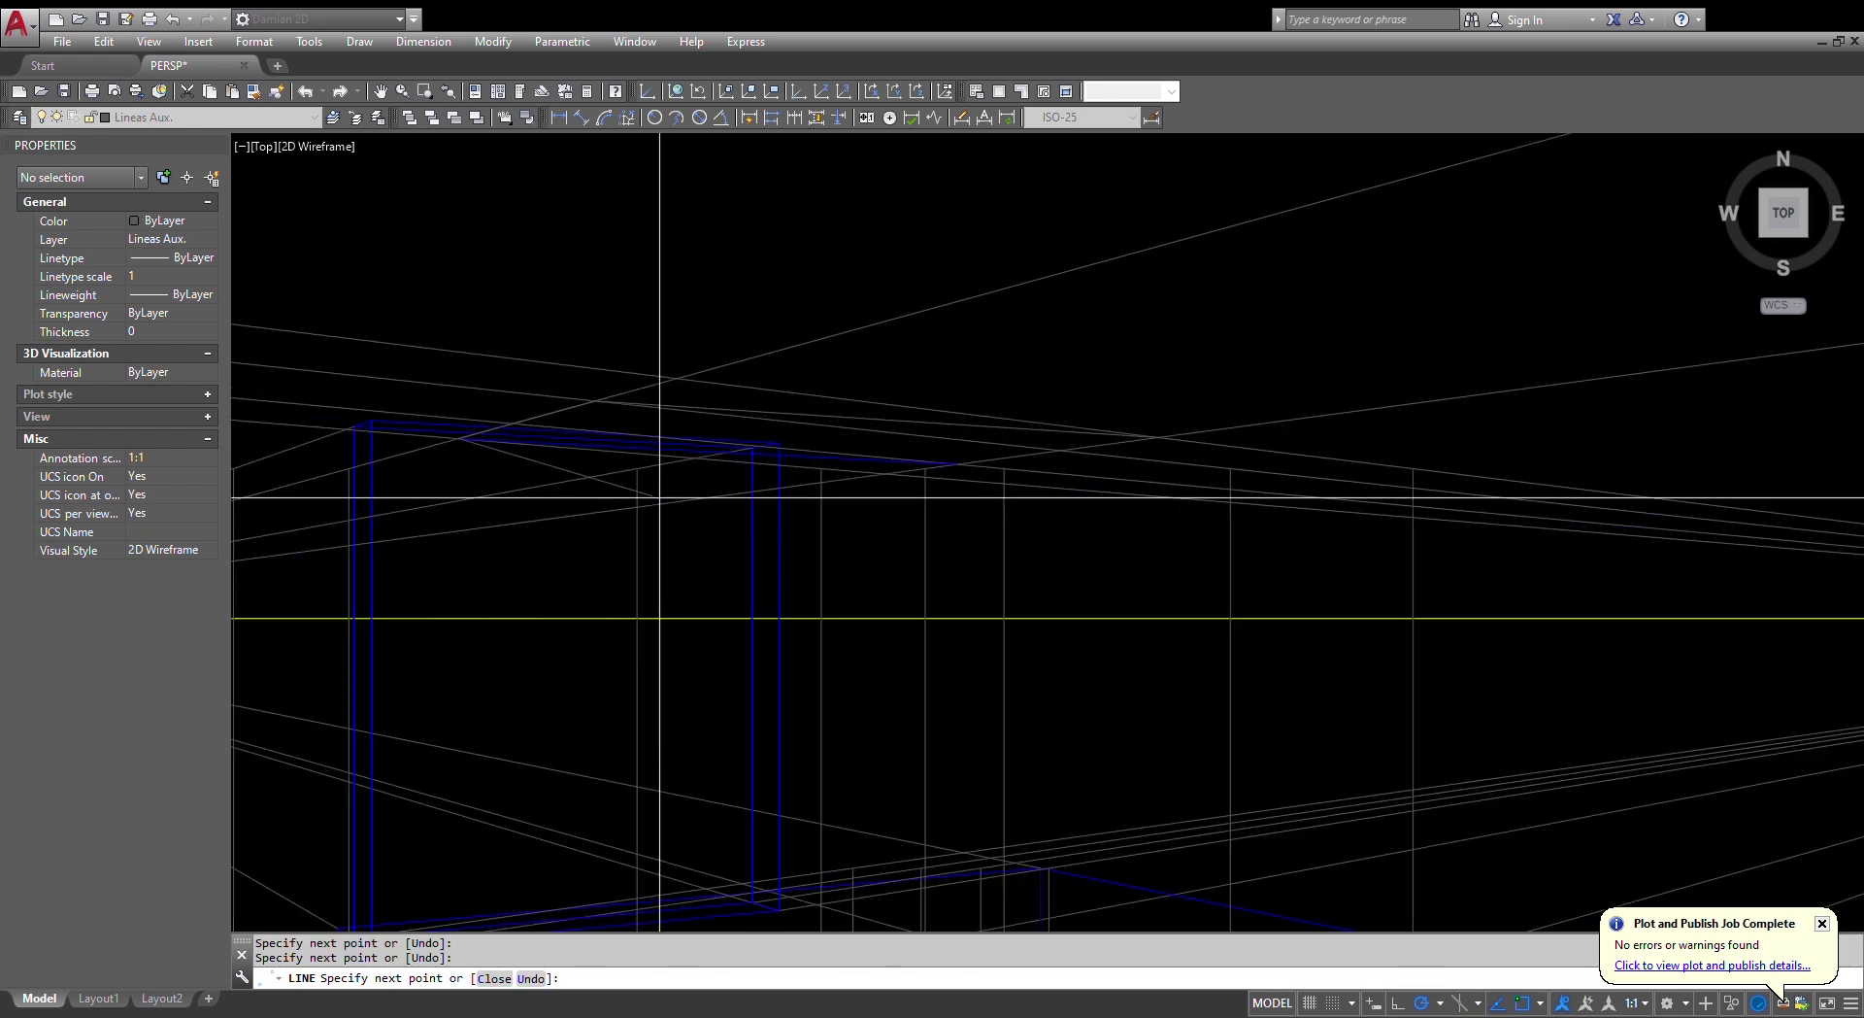
pyautogui.scroll(2, 1111, 479)
pyautogui.press('Escape')
# - Draw the right edge of the large top face, from its far-right intersection to the right end of the front edge
pyautogui.press('space')
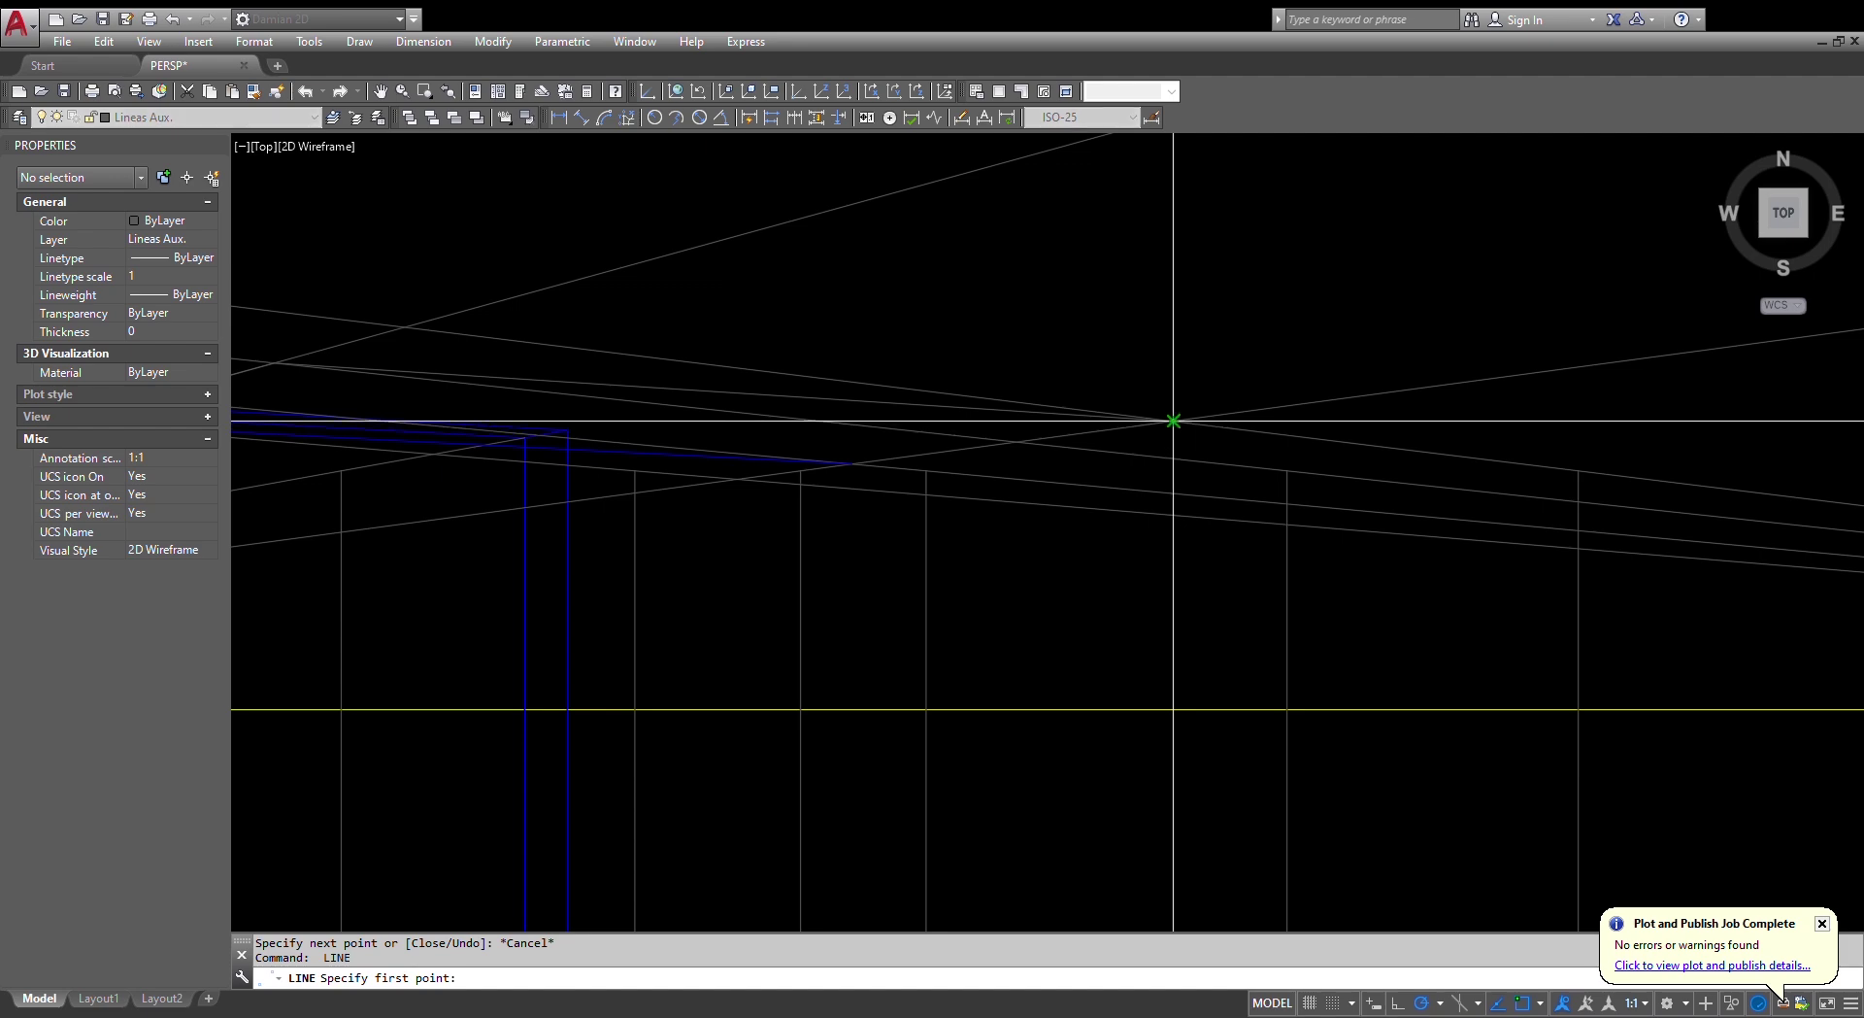
pyautogui.click(1173, 421)
pyautogui.scroll(2, 907, 471)
pyautogui.scroll(-3, 874, 456)
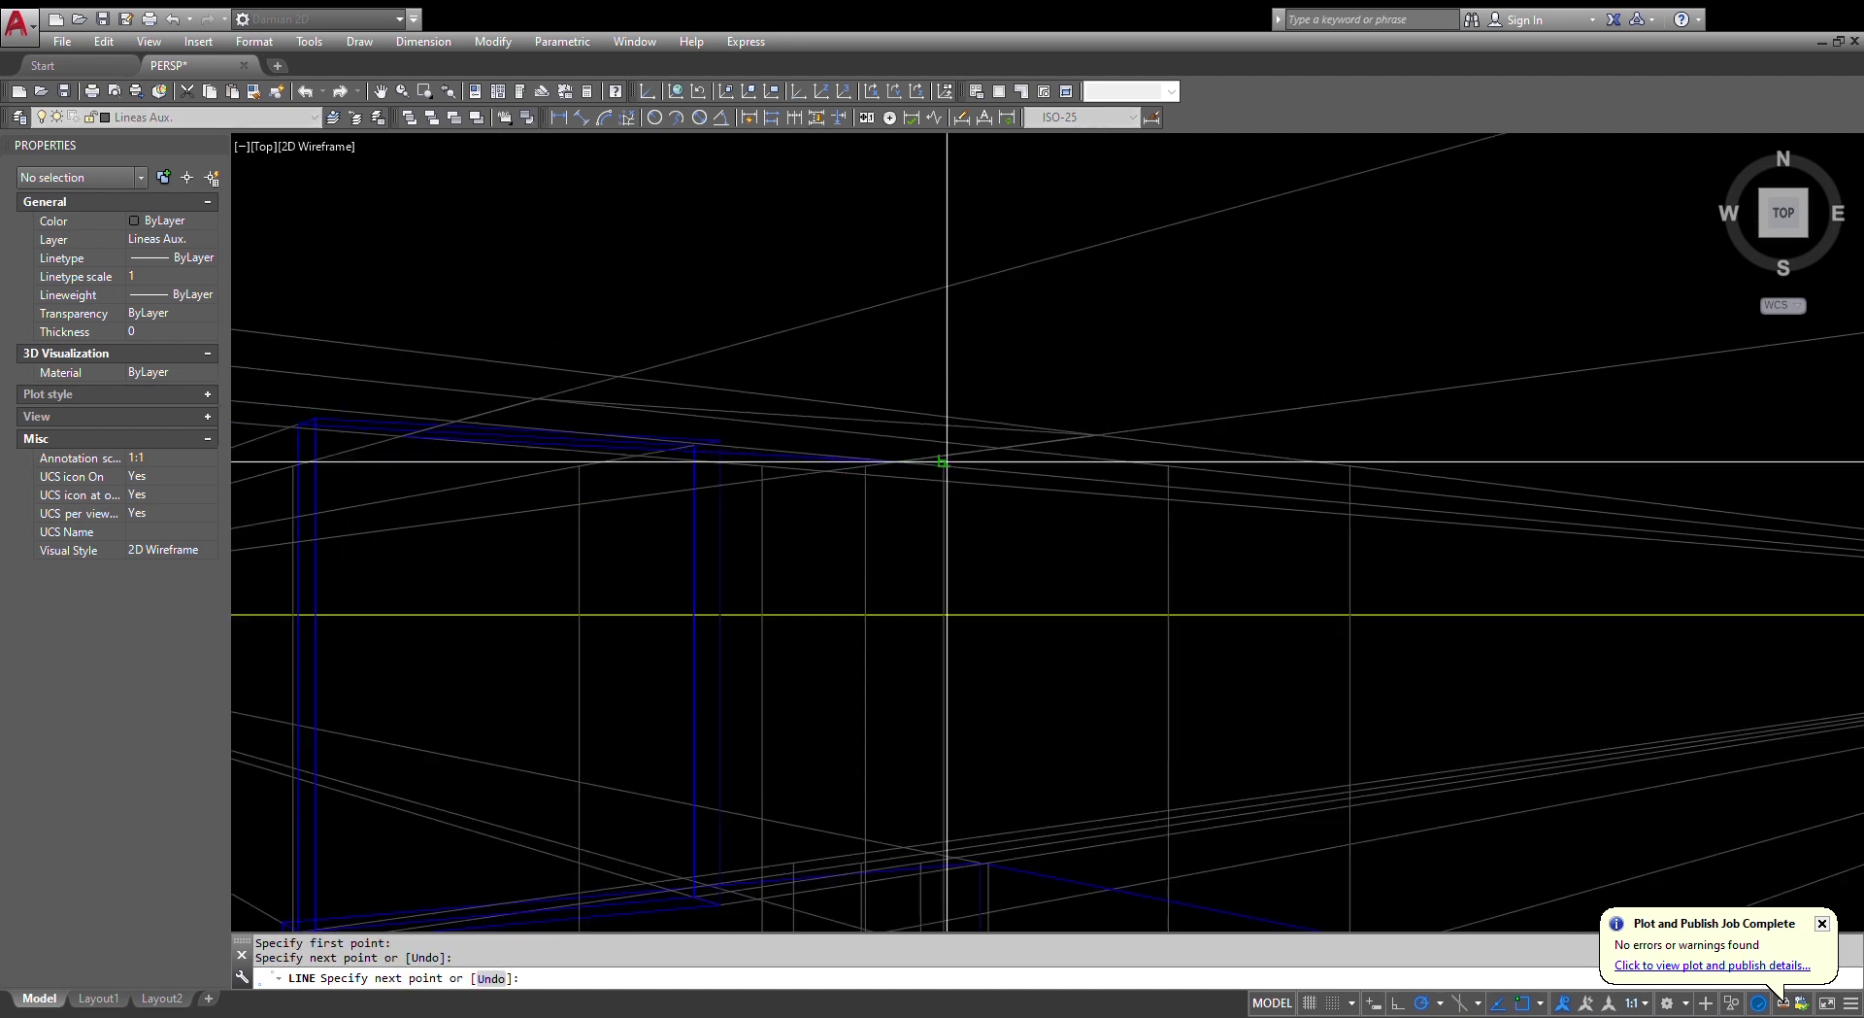
pyautogui.press('Escape')
pyautogui.press('Escape')
# - Match the three new top-face edges to the properties of the tall volume's blue vertical edge
pyautogui.write('m')
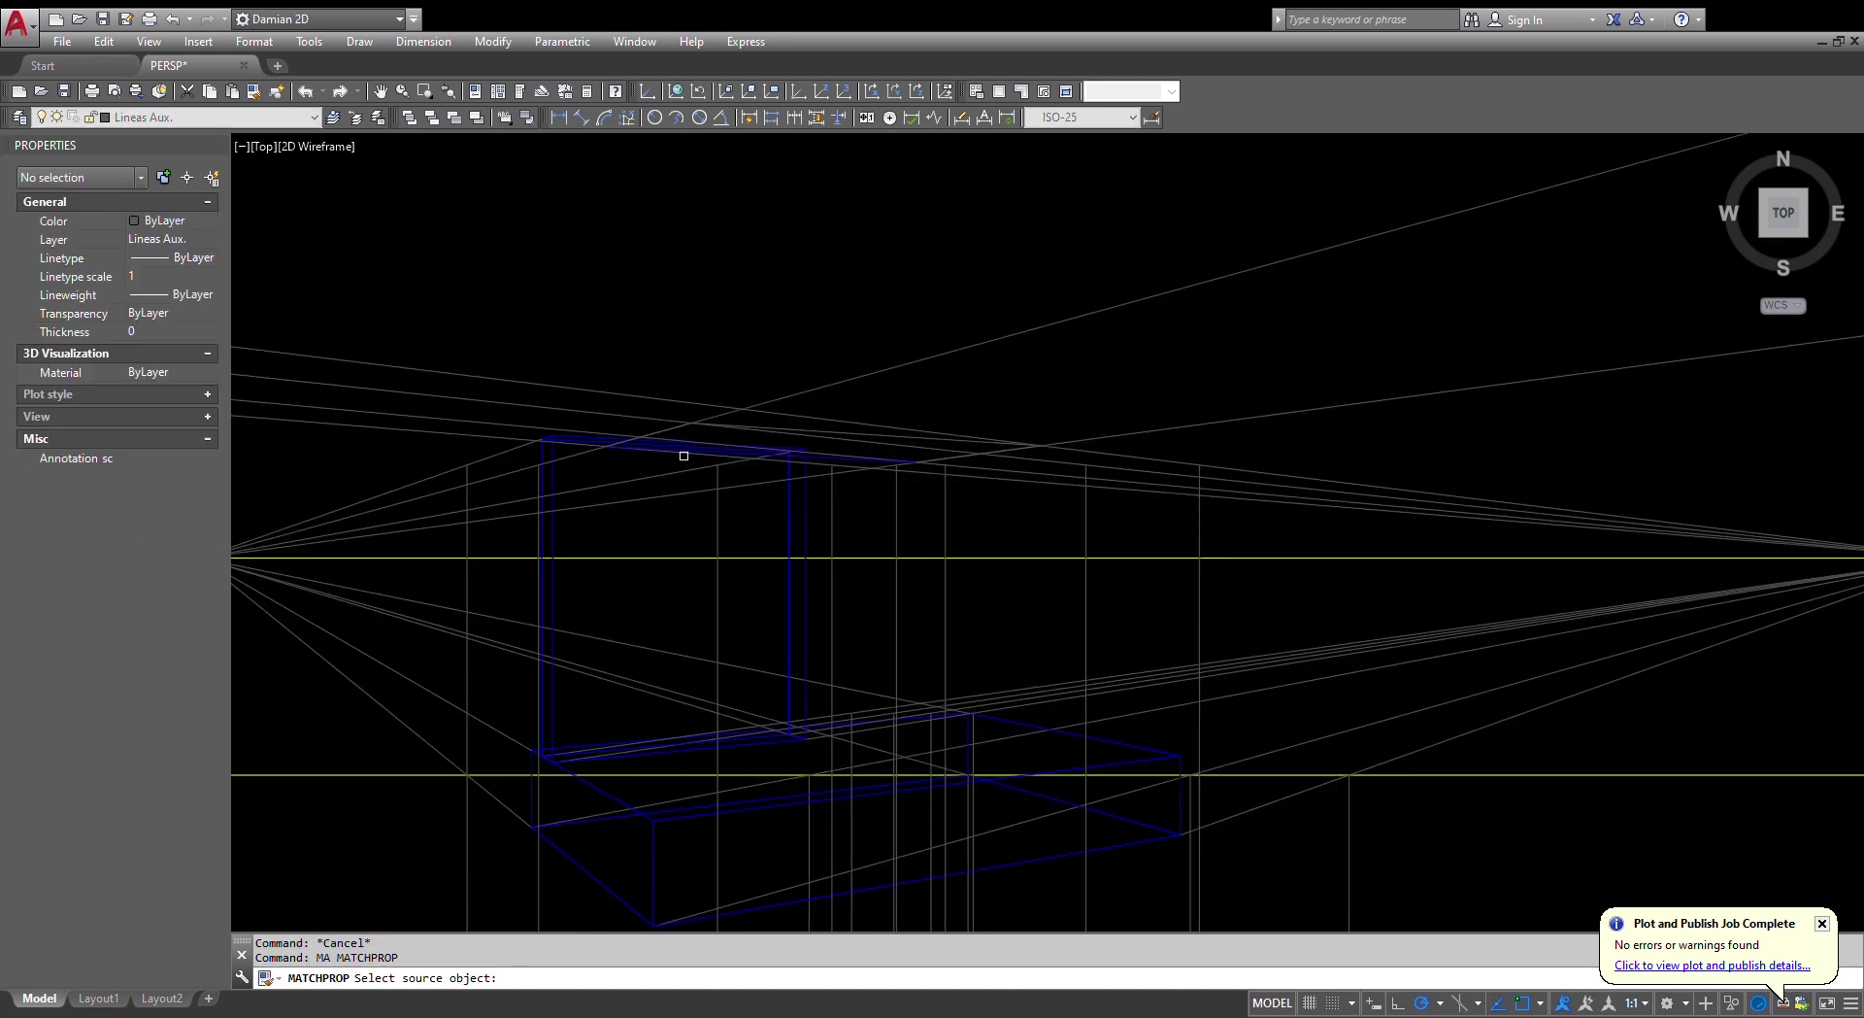
pyautogui.scroll(5, 815, 457)
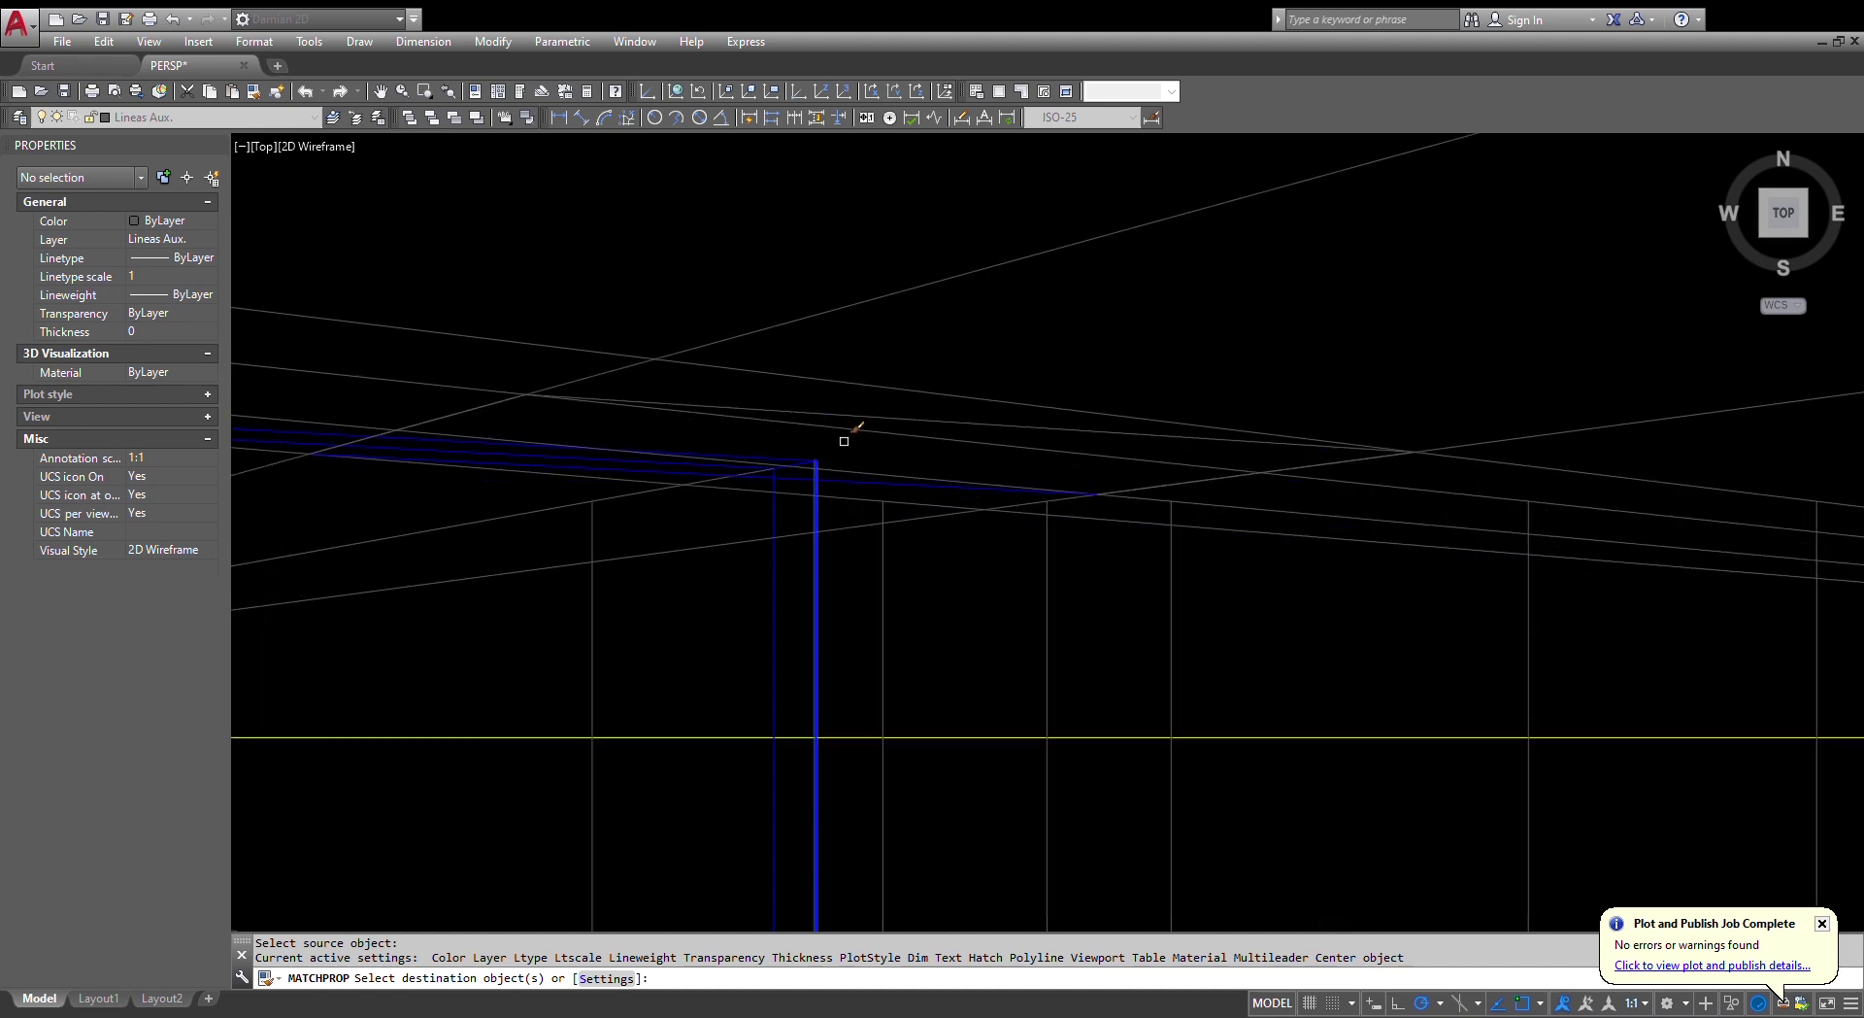
pyautogui.click(885, 416)
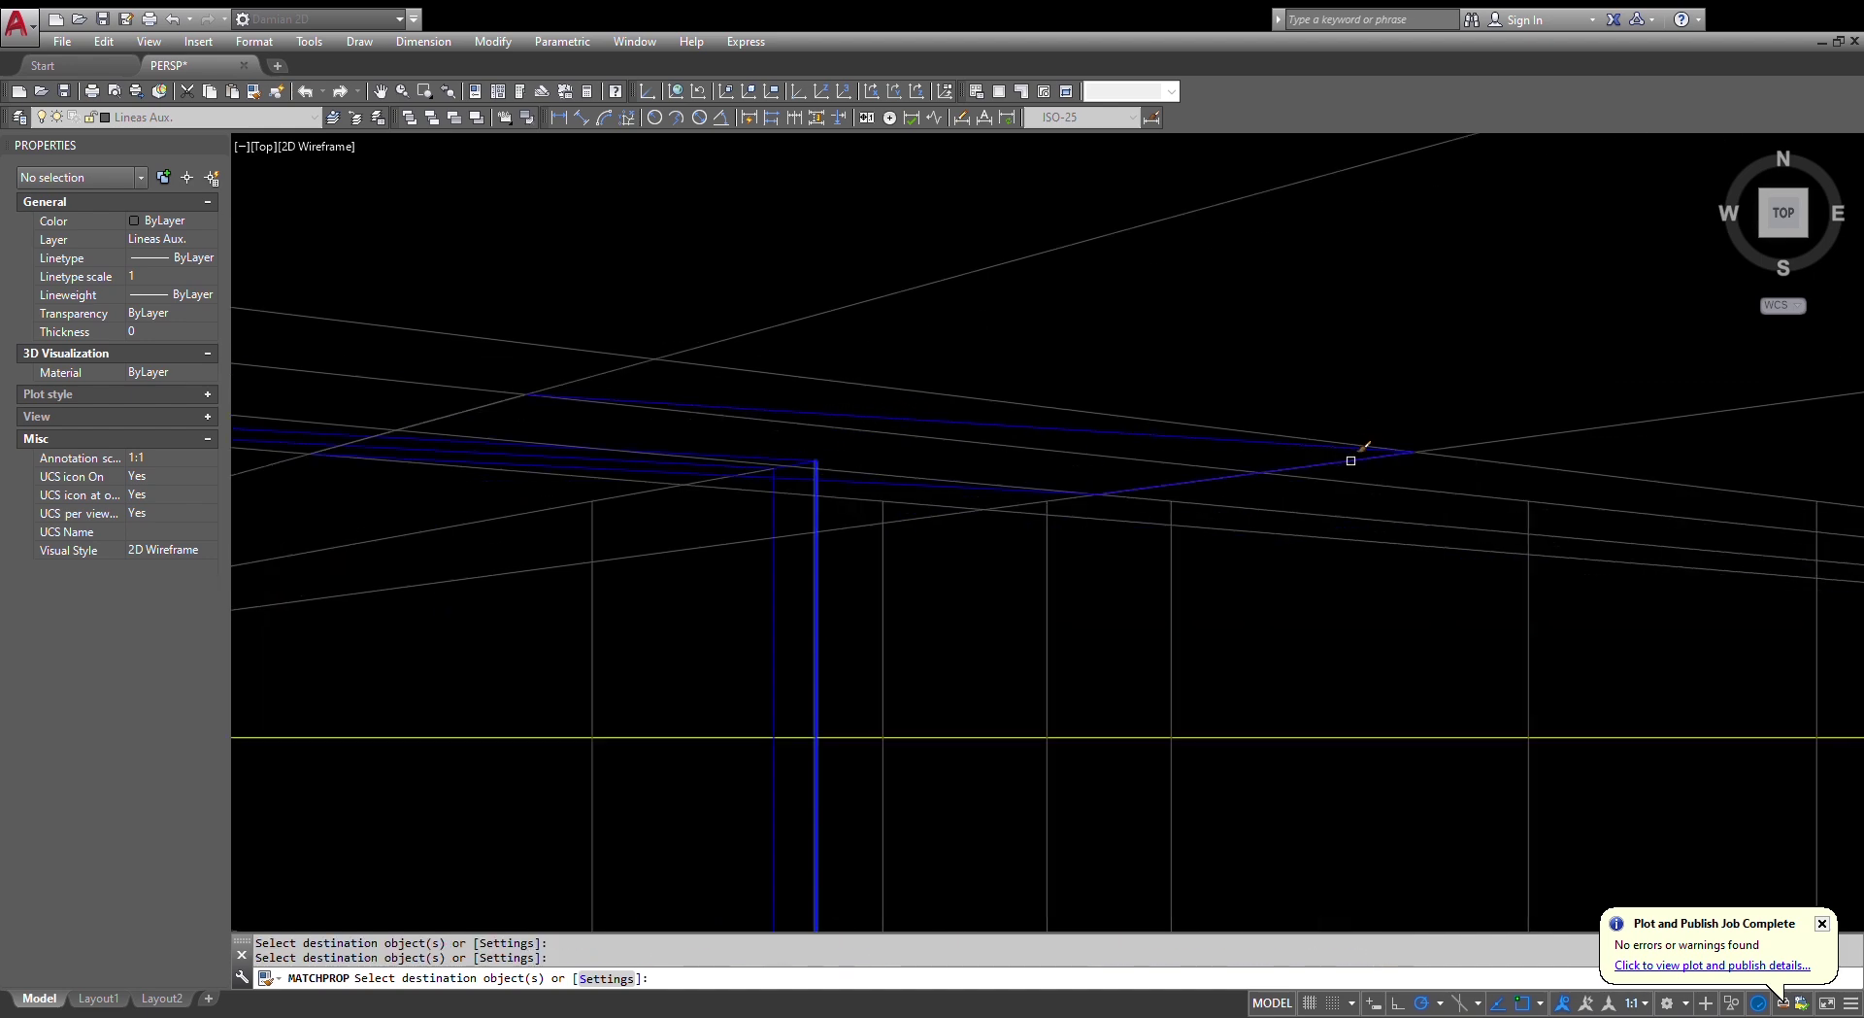
pyautogui.scroll(-3, 1352, 460)
pyautogui.scroll(4, 912, 399)
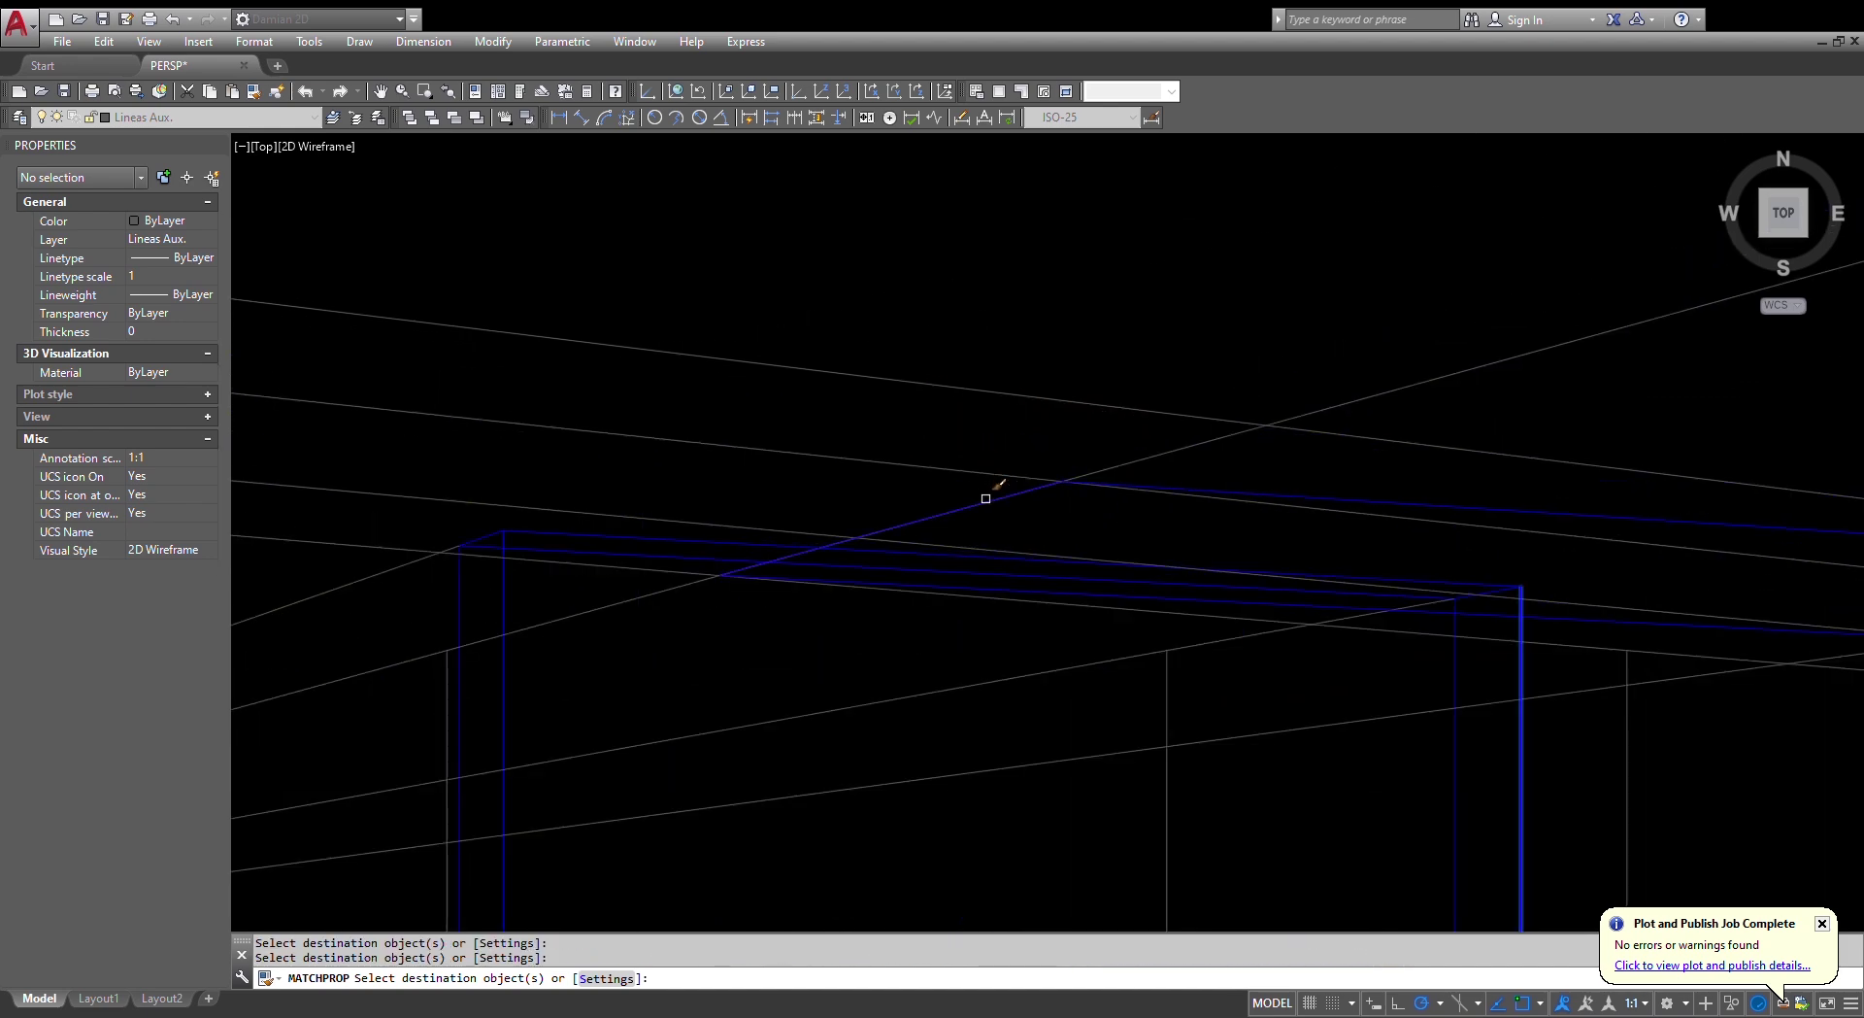
pyautogui.scroll(-4, 985, 499)
pyautogui.scroll(4, 1107, 524)
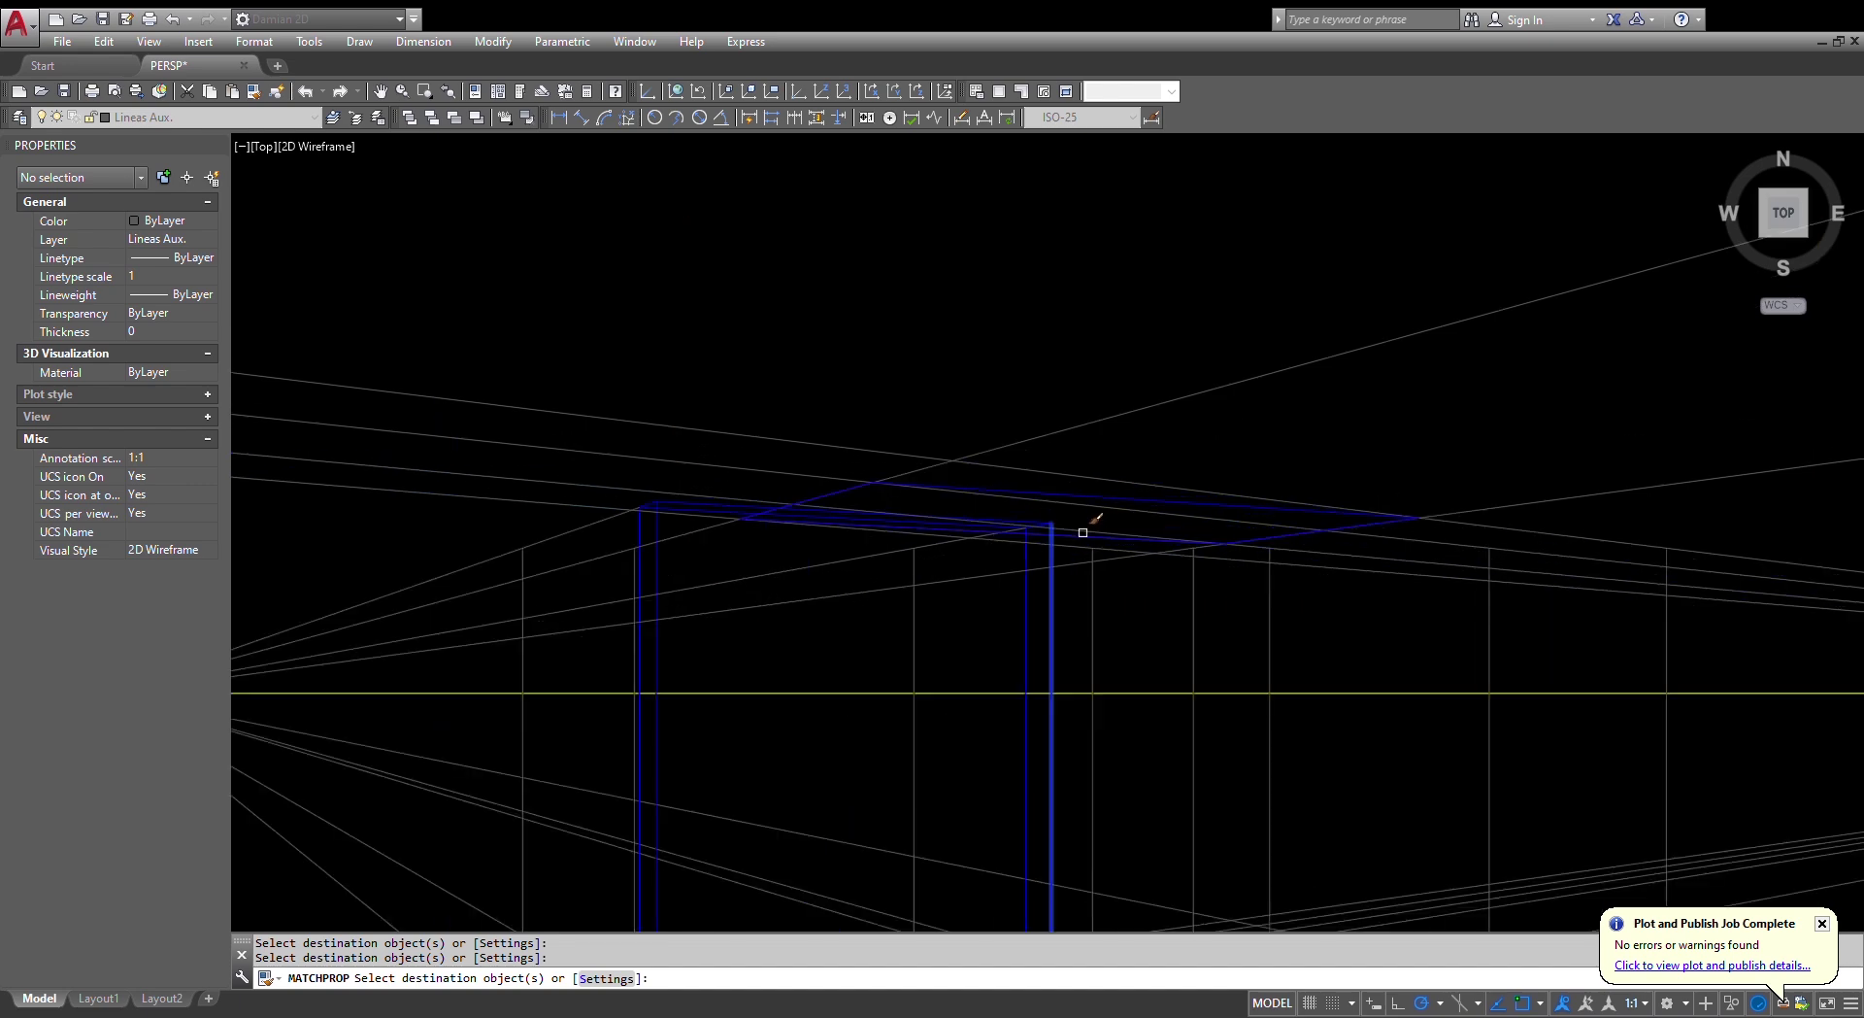
pyautogui.press('Escape')
pyautogui.press('Escape')
pyautogui.press('Escape')
# - Stretch the upper end of the 50-unit vertical line beside the tall volume's left edge up by 10 units
pyautogui.moveTo(1449, 541); pyautogui.dragTo(1104, 520, button='middle')
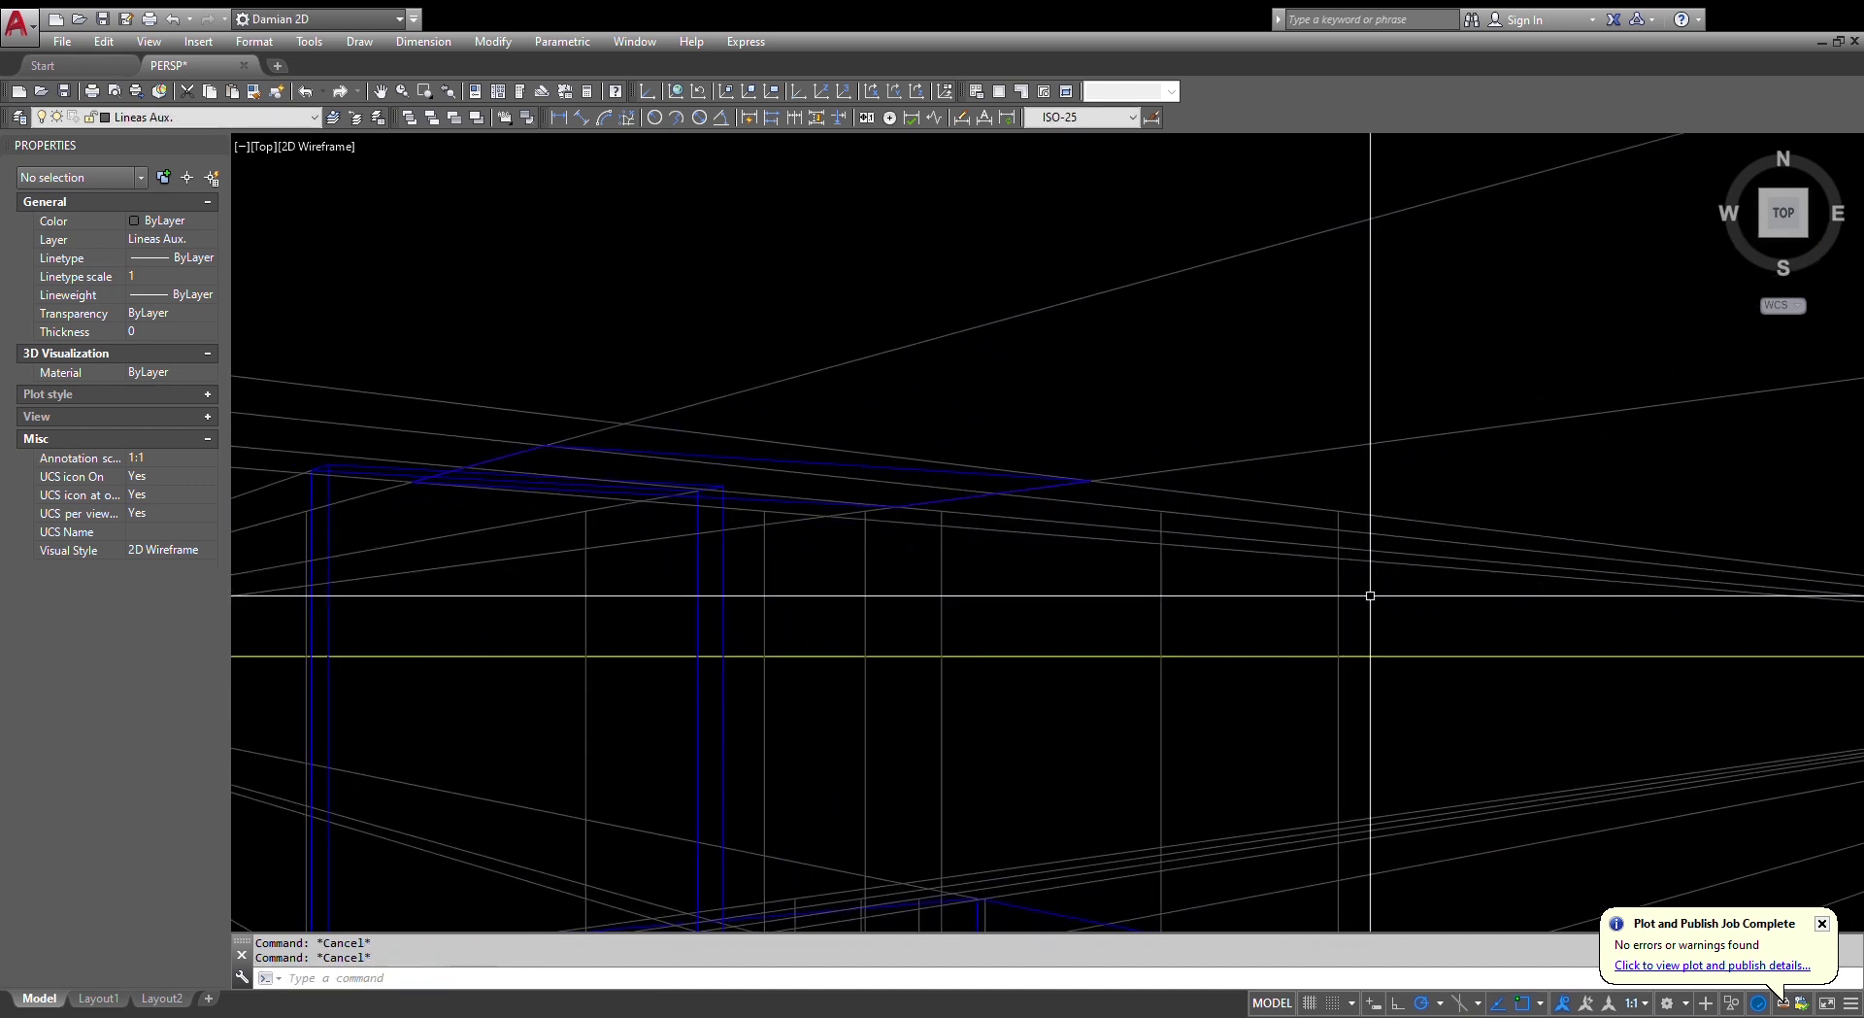
pyautogui.scroll(-4, 1331, 573)
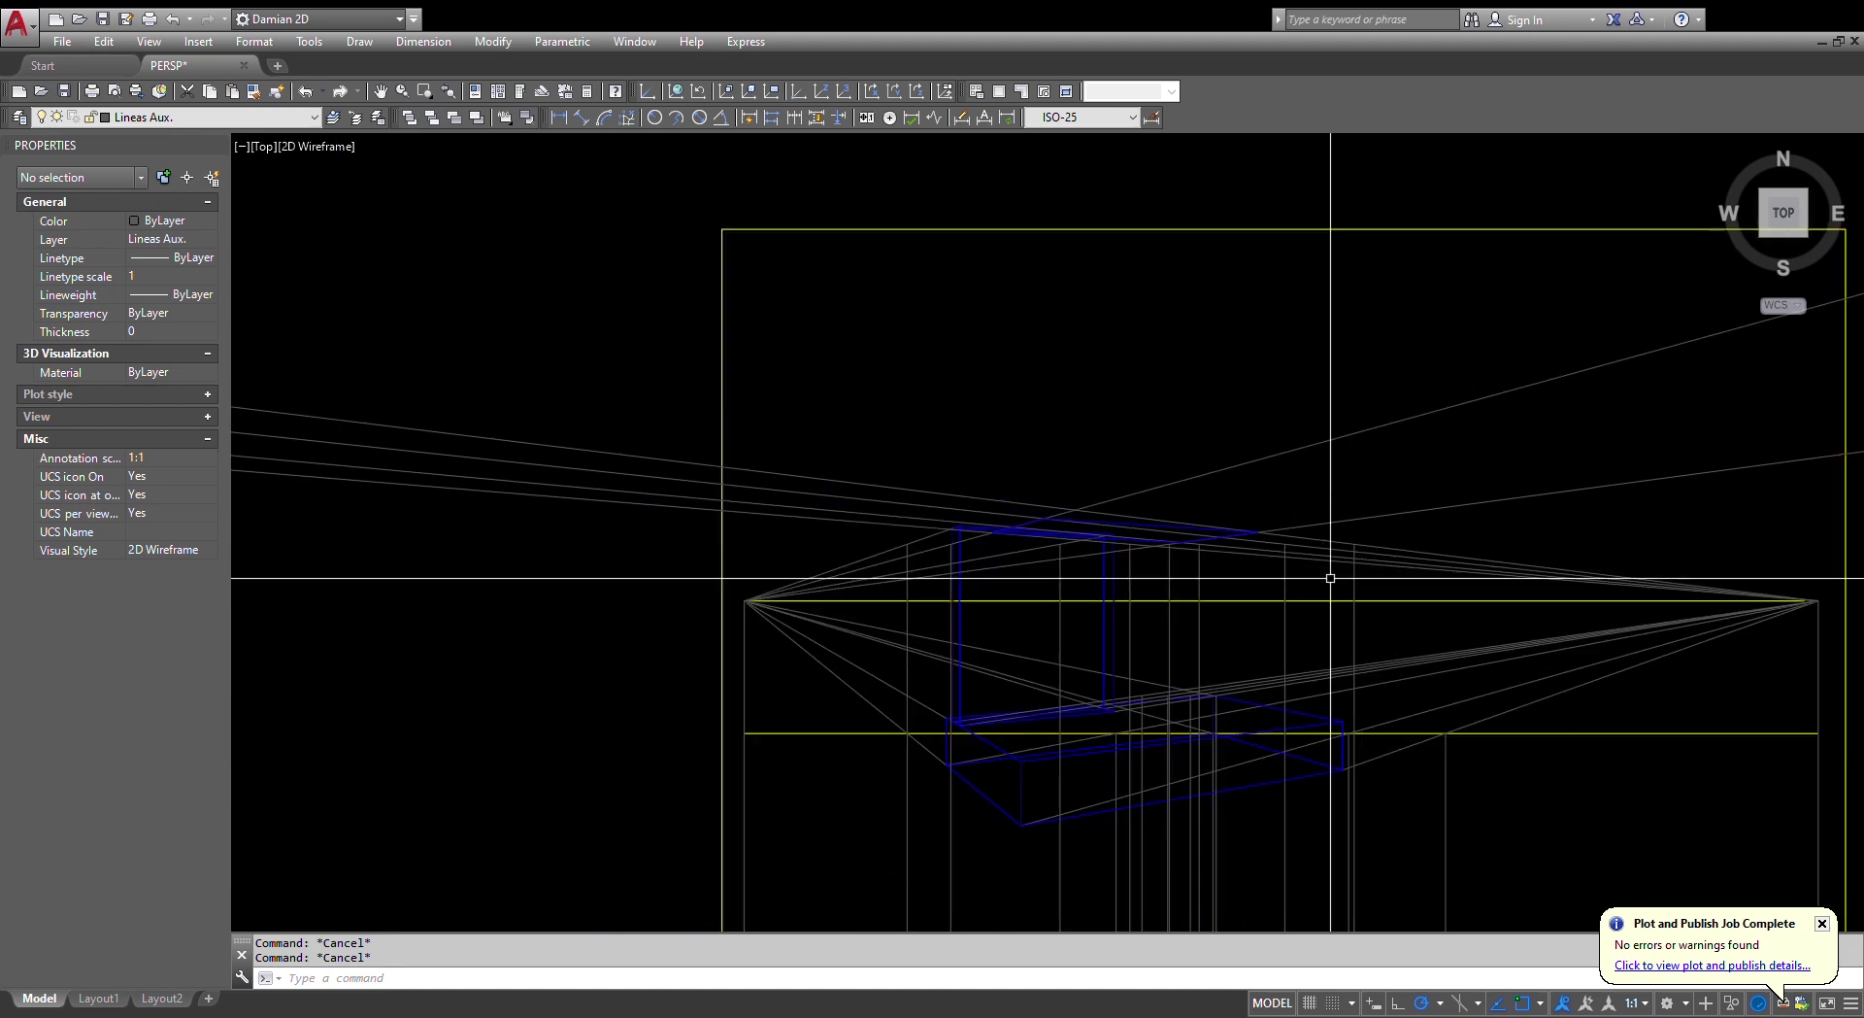
pyautogui.scroll(4, 1211, 561)
pyautogui.moveTo(1211, 561); pyautogui.dragTo(1487, 564, button='middle')
pyautogui.scroll(-5, 1068, 583)
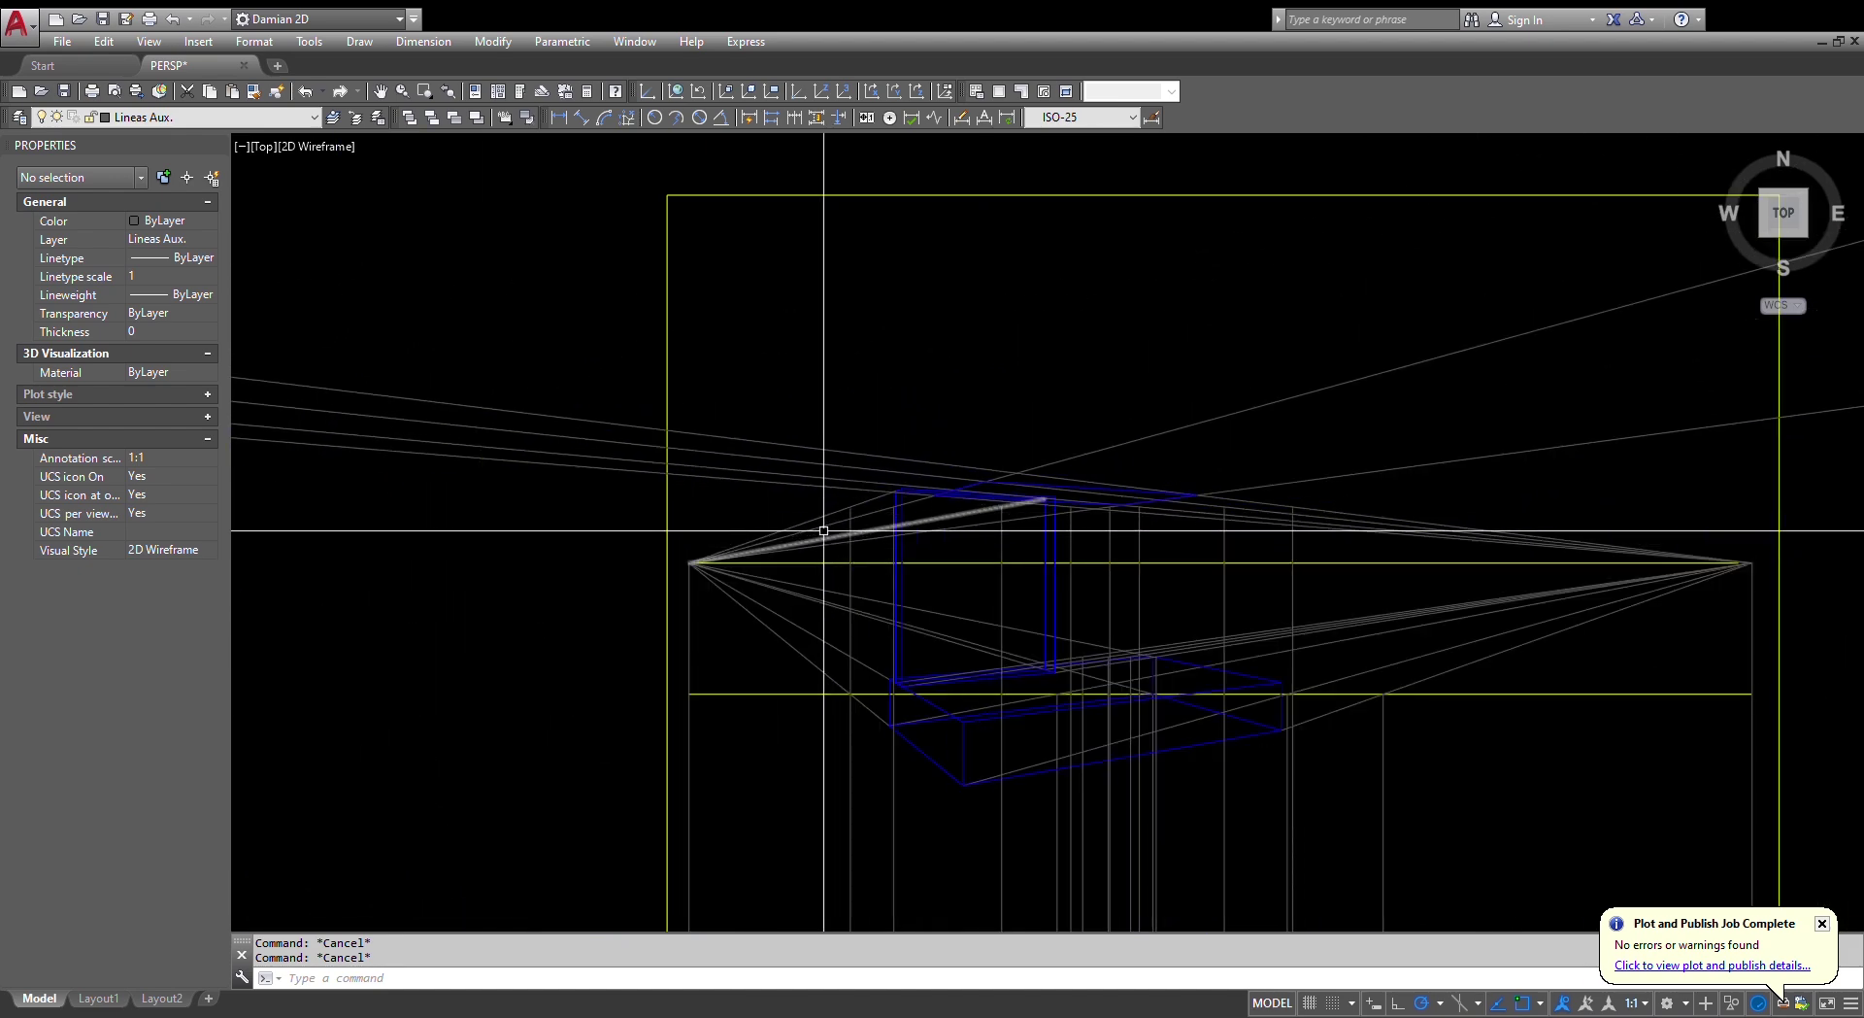
pyautogui.scroll(5, 832, 532)
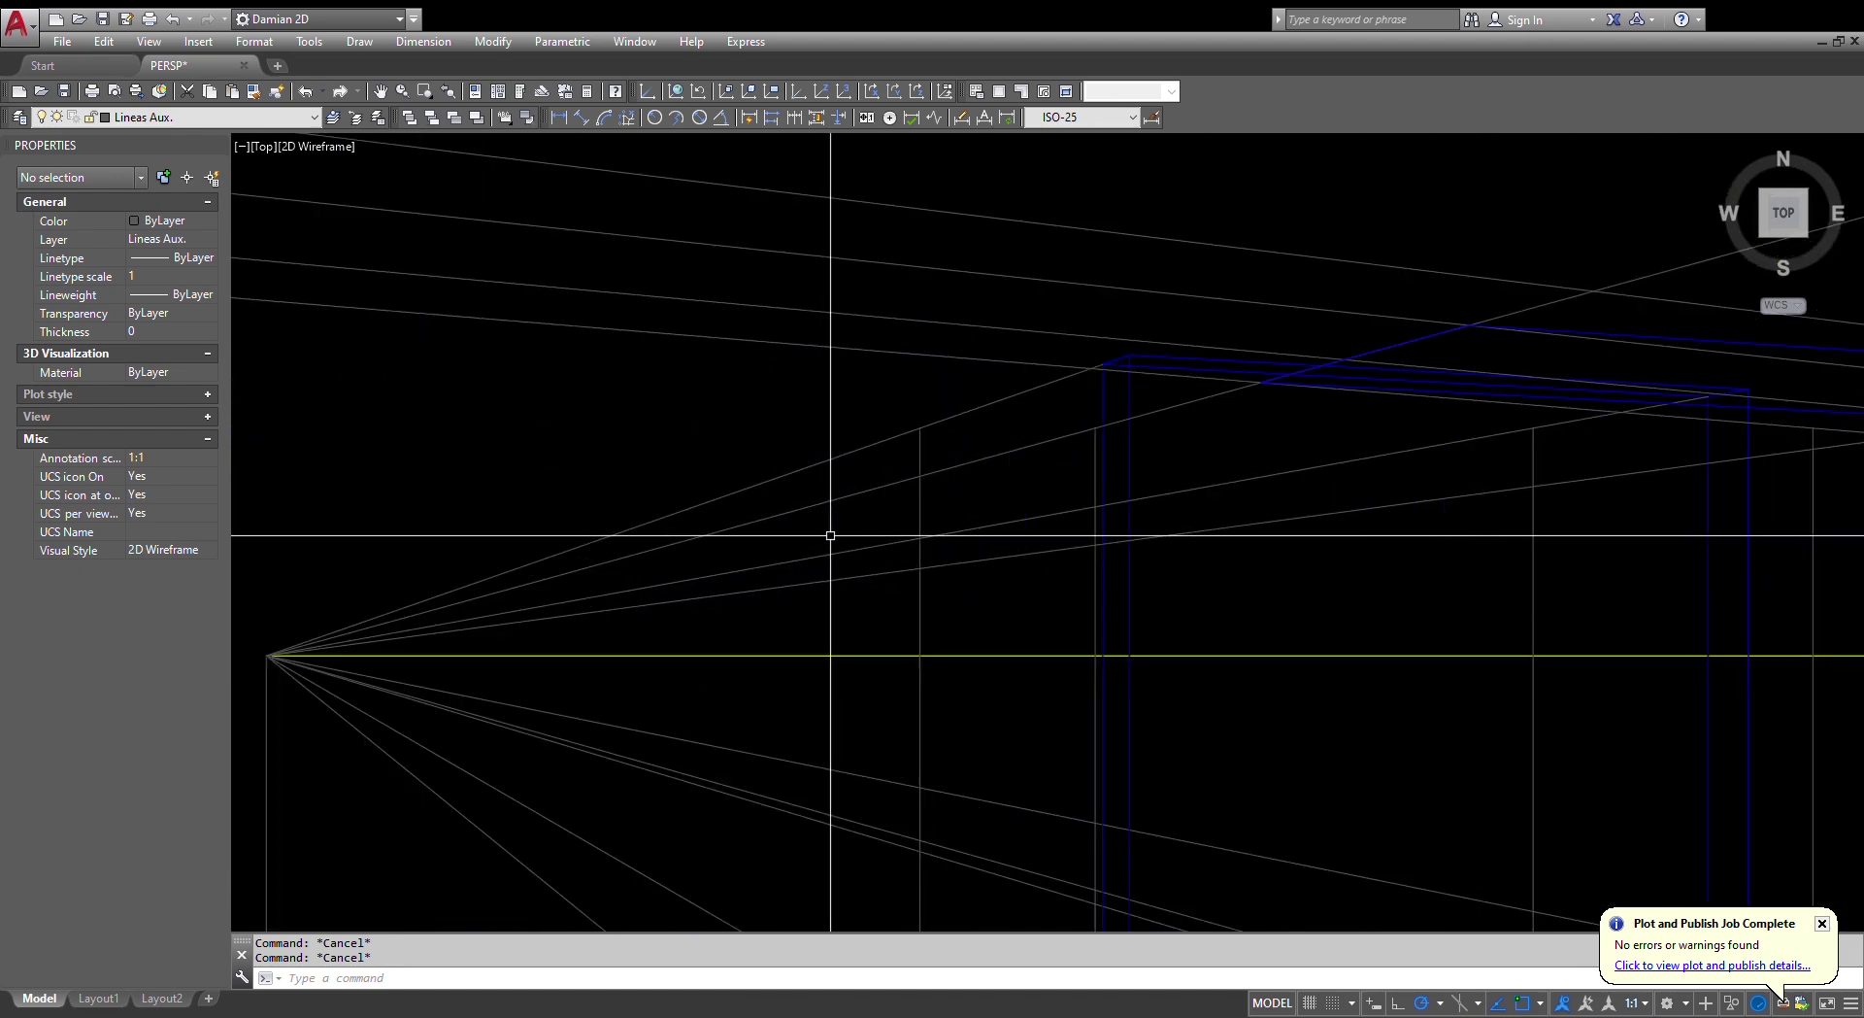
pyautogui.click(1098, 462)
pyautogui.scroll(4, 1103, 418)
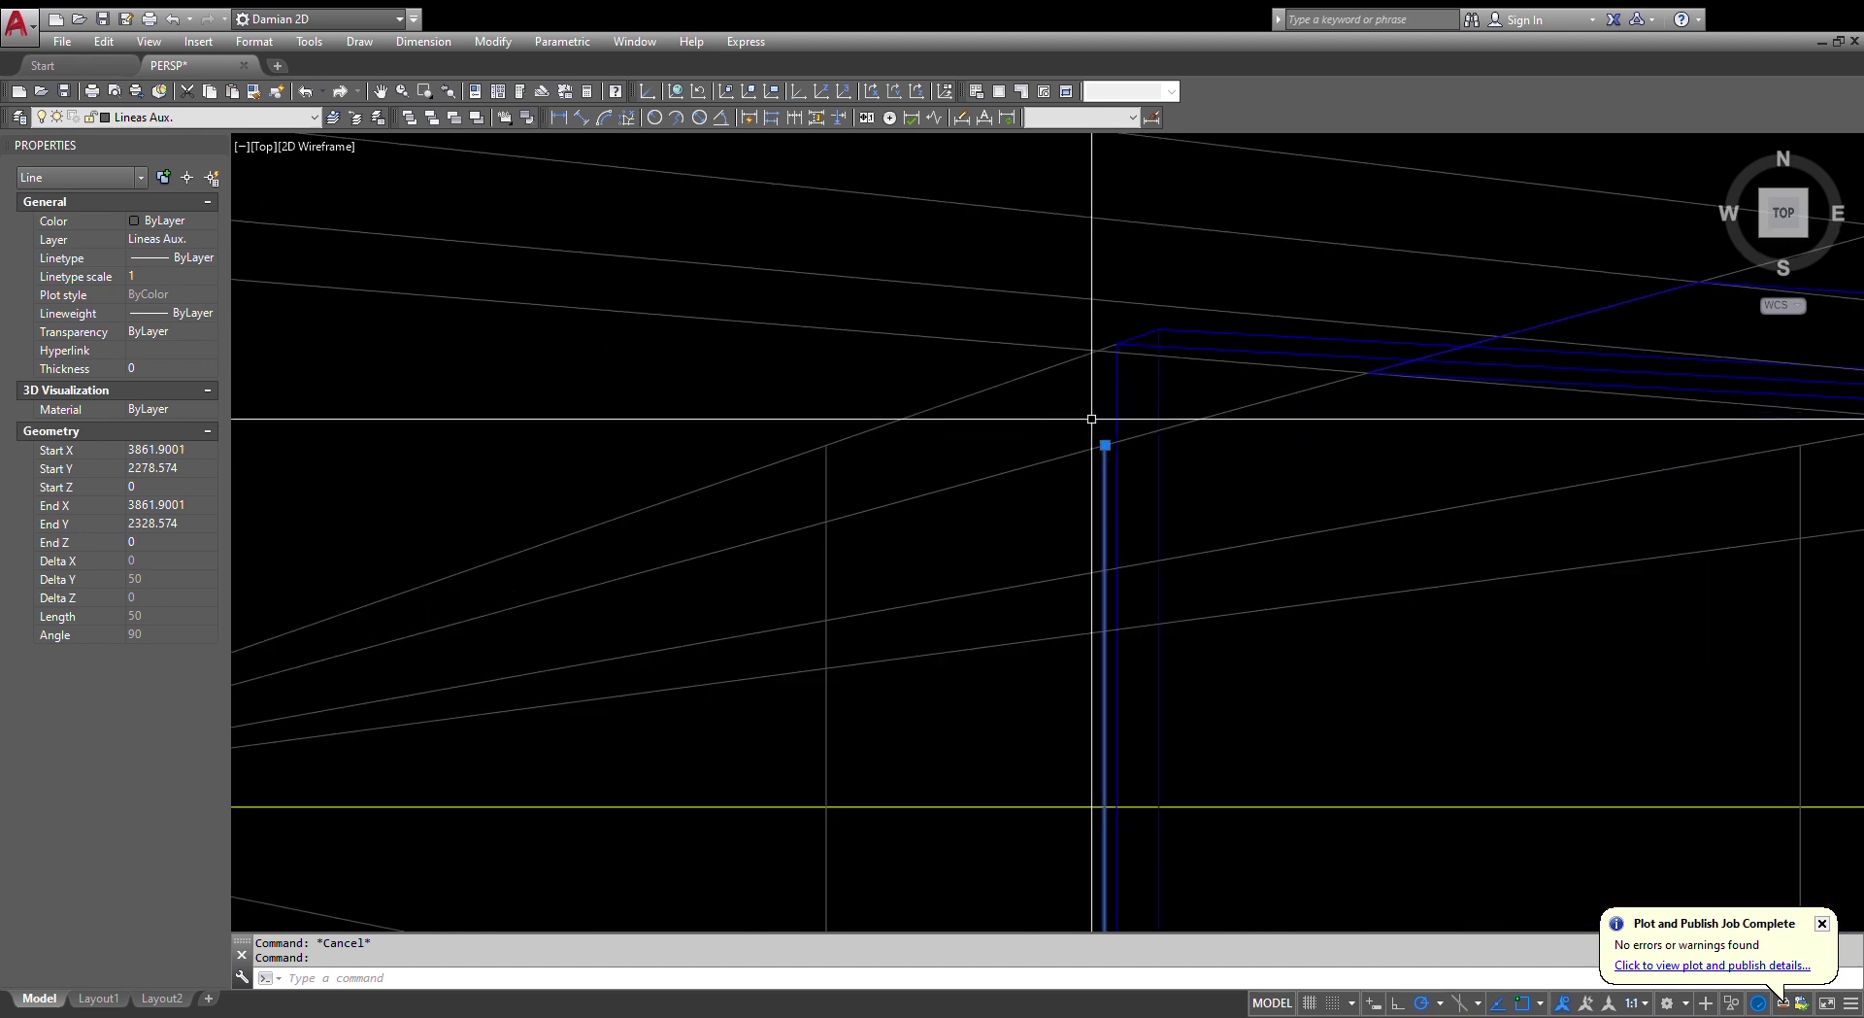
pyautogui.click(1095, 427)
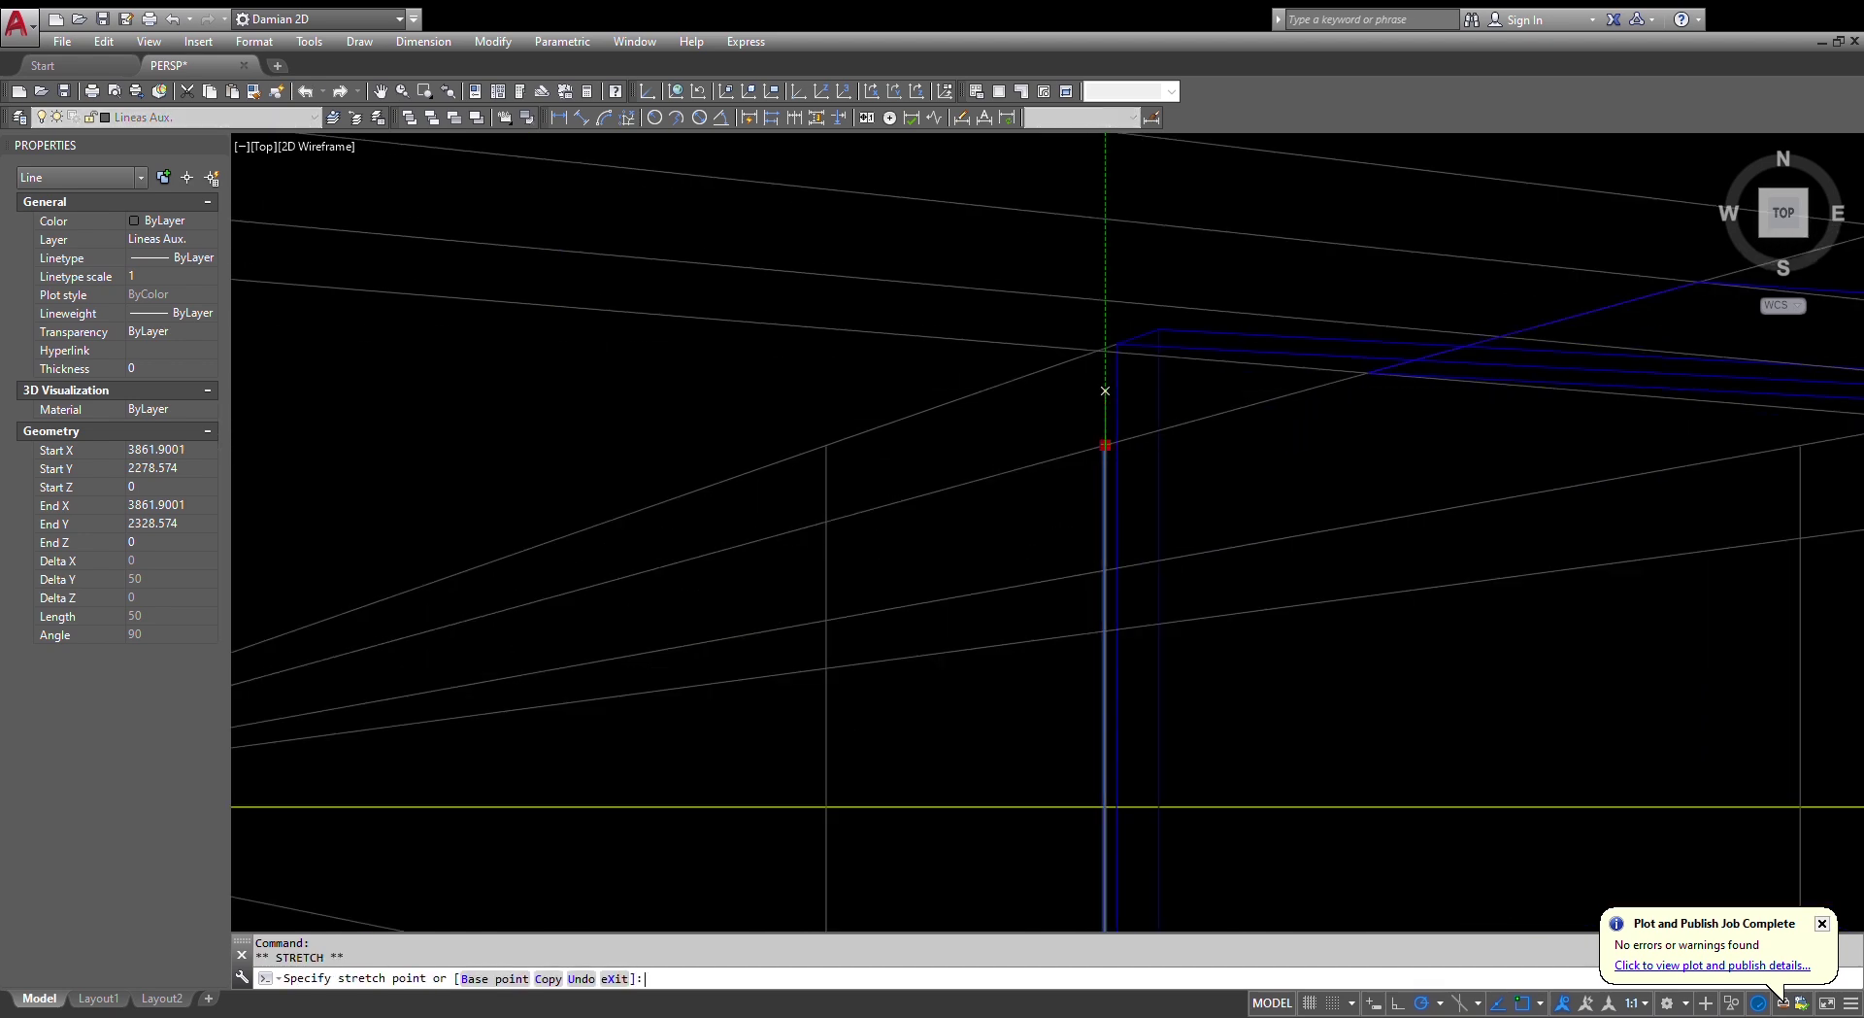
pyautogui.scroll(-4, 1099, 390)
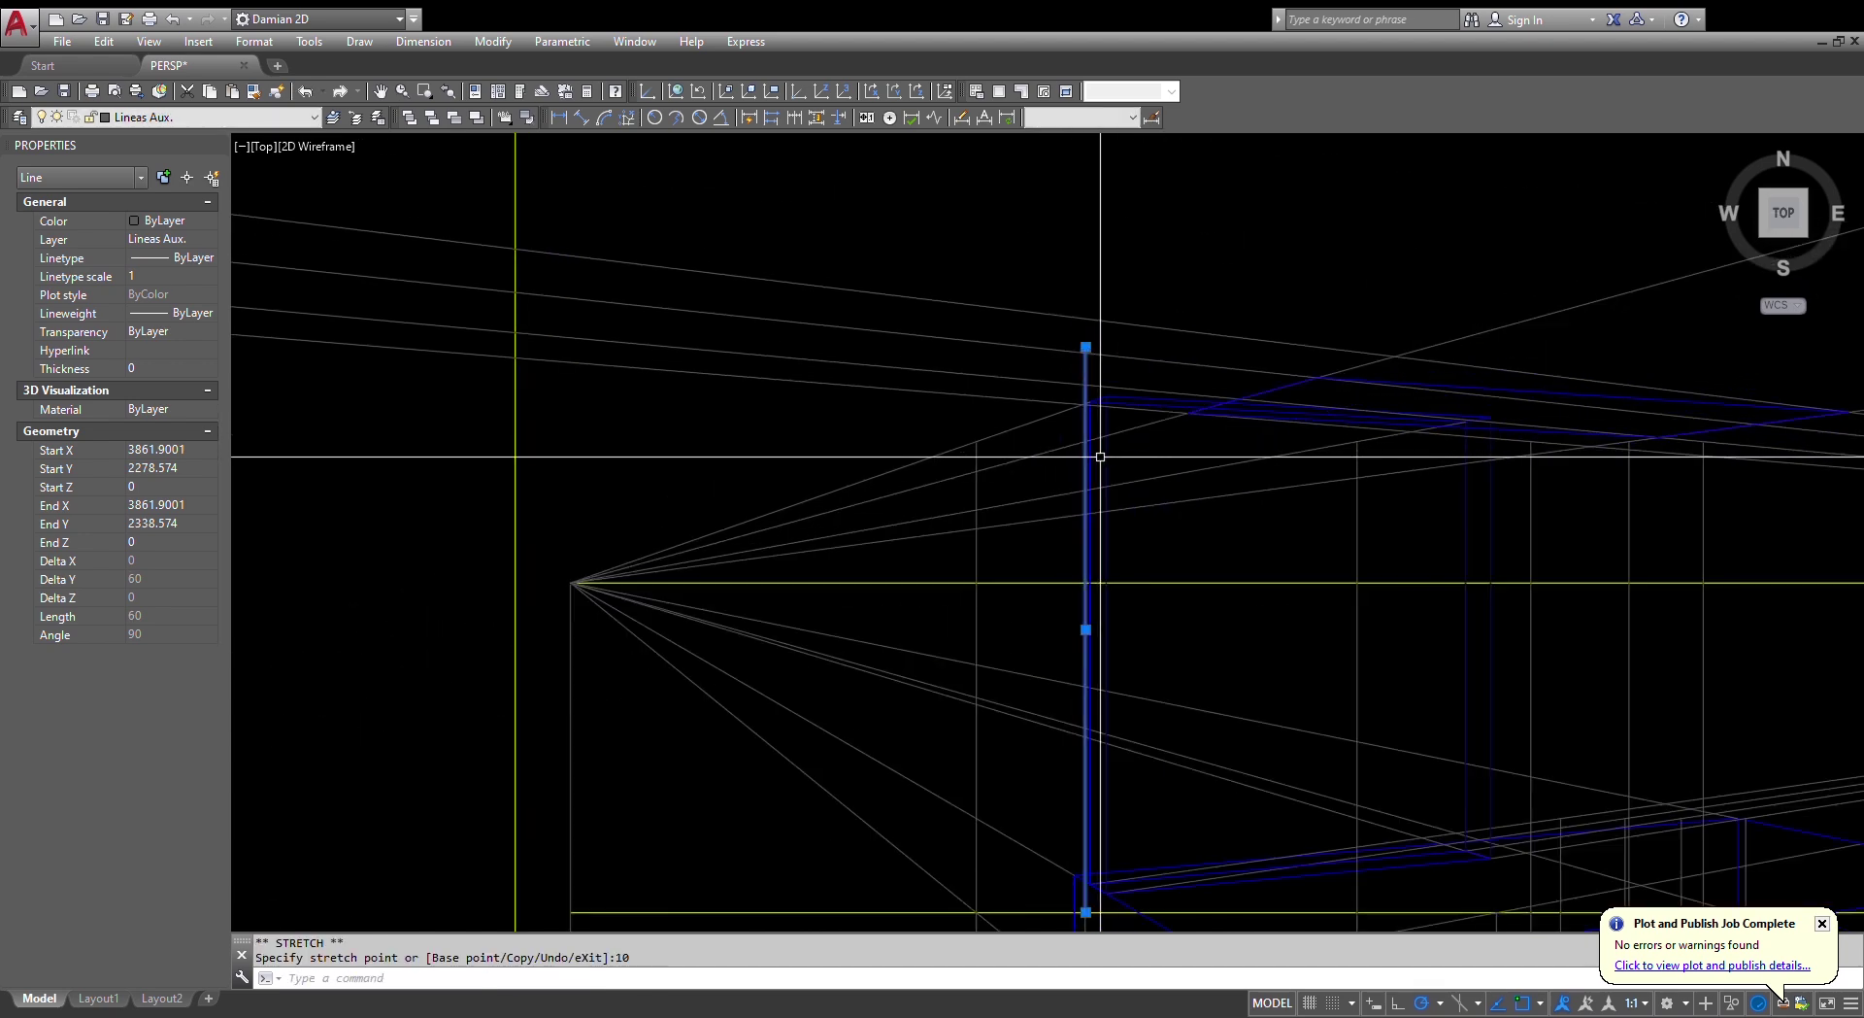
# - Stretch the upper end of the vertical height line near the top face's front-right corner up by 10 units
pyautogui.moveTo(1348, 499); pyautogui.dragTo(1202, 513, button='middle')
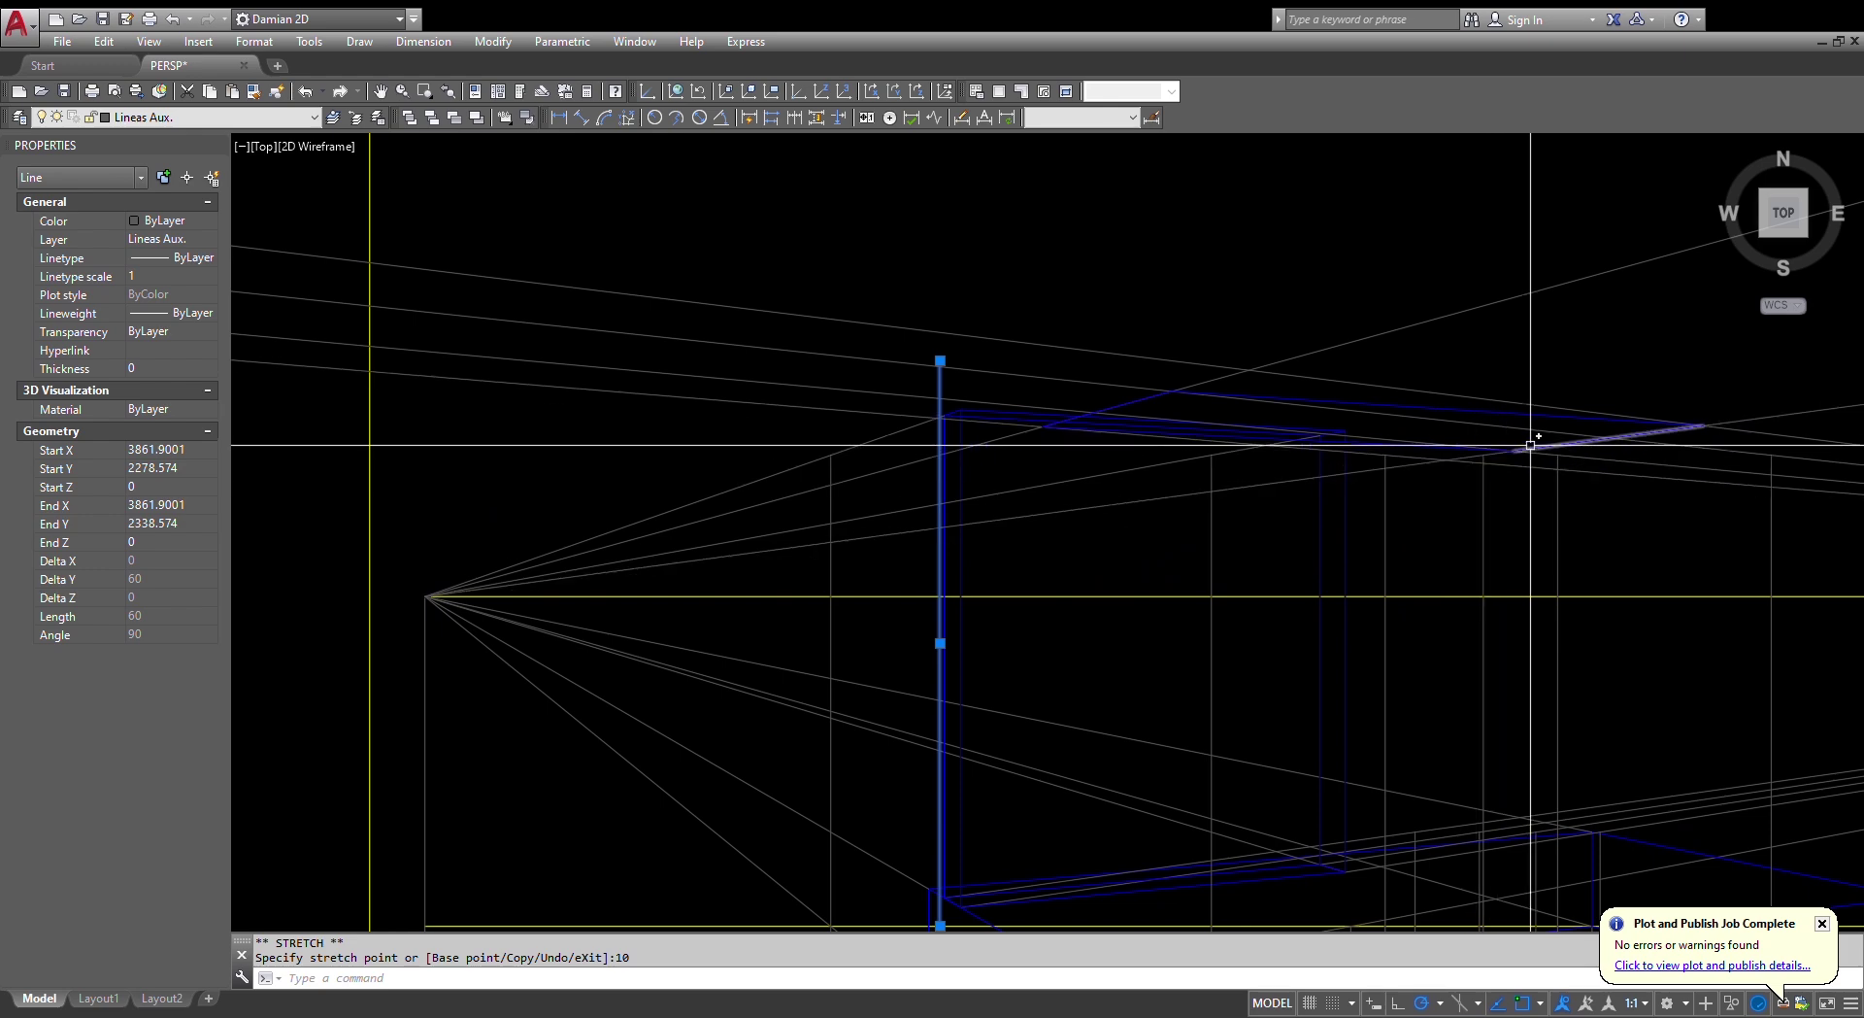
pyautogui.scroll(6, 1534, 547)
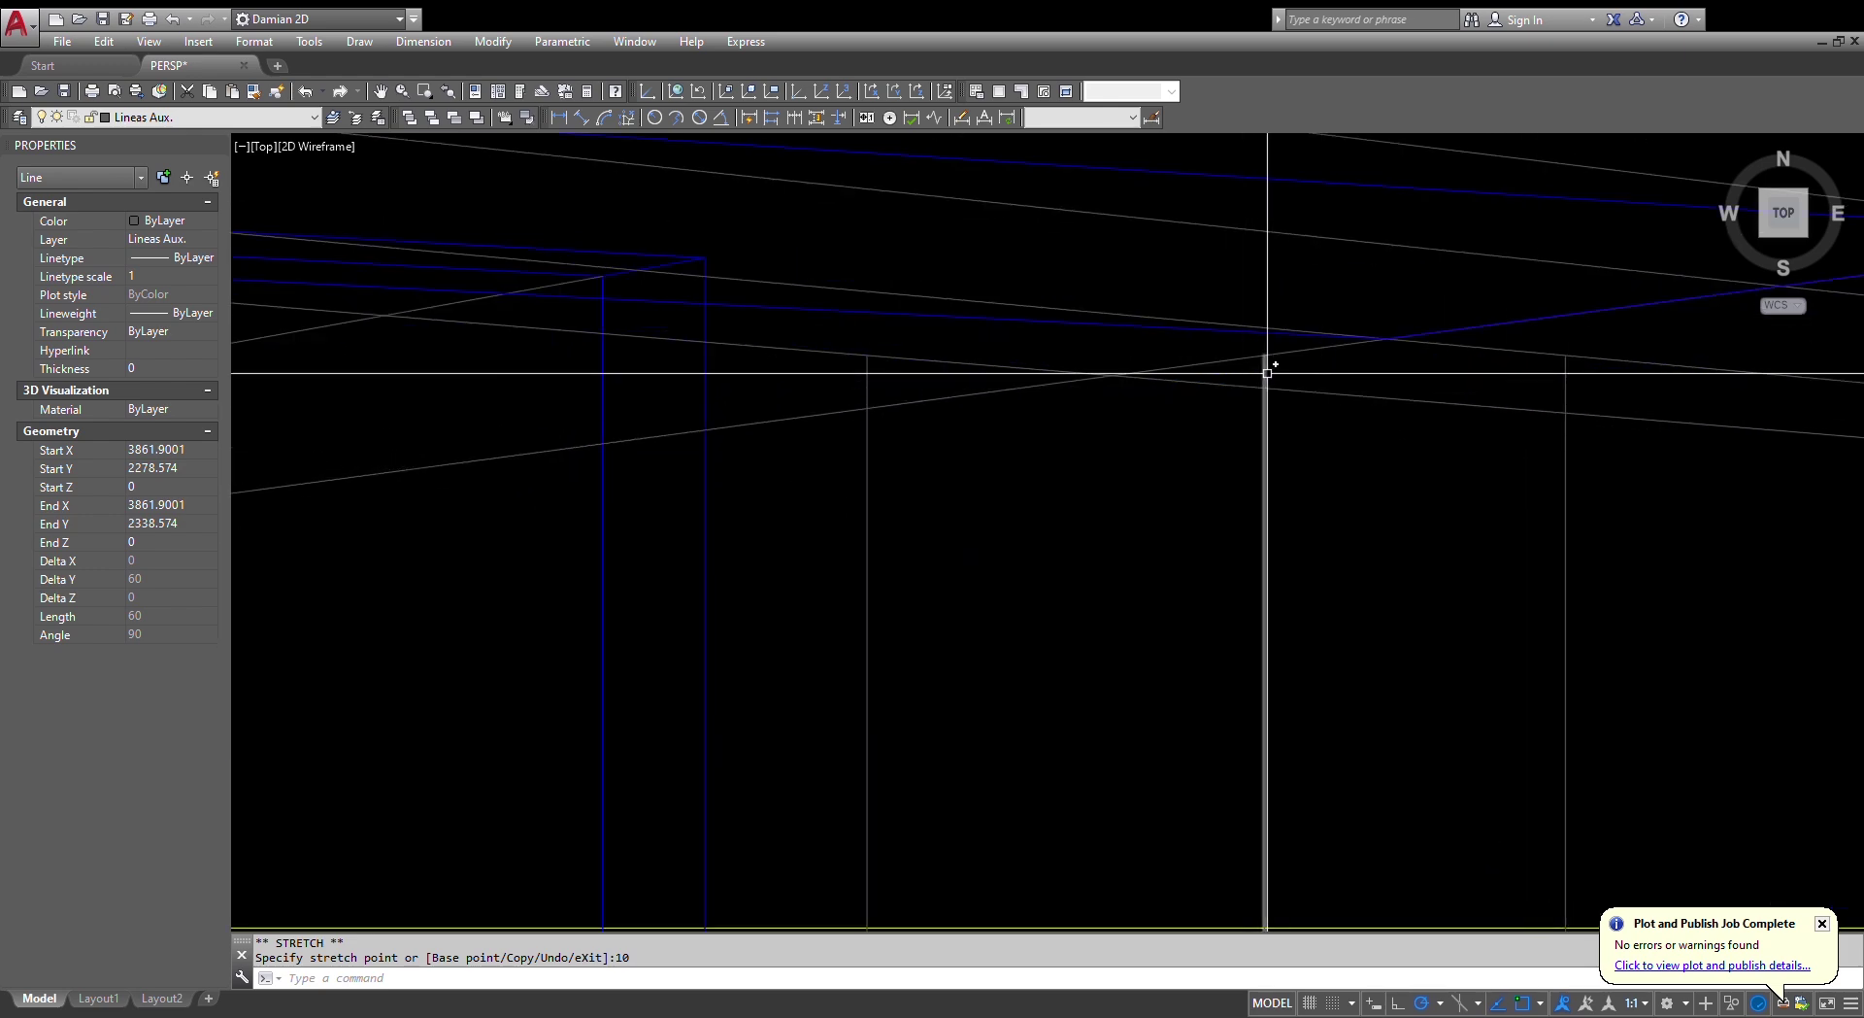
pyautogui.click(1265, 365)
pyautogui.click(1264, 351)
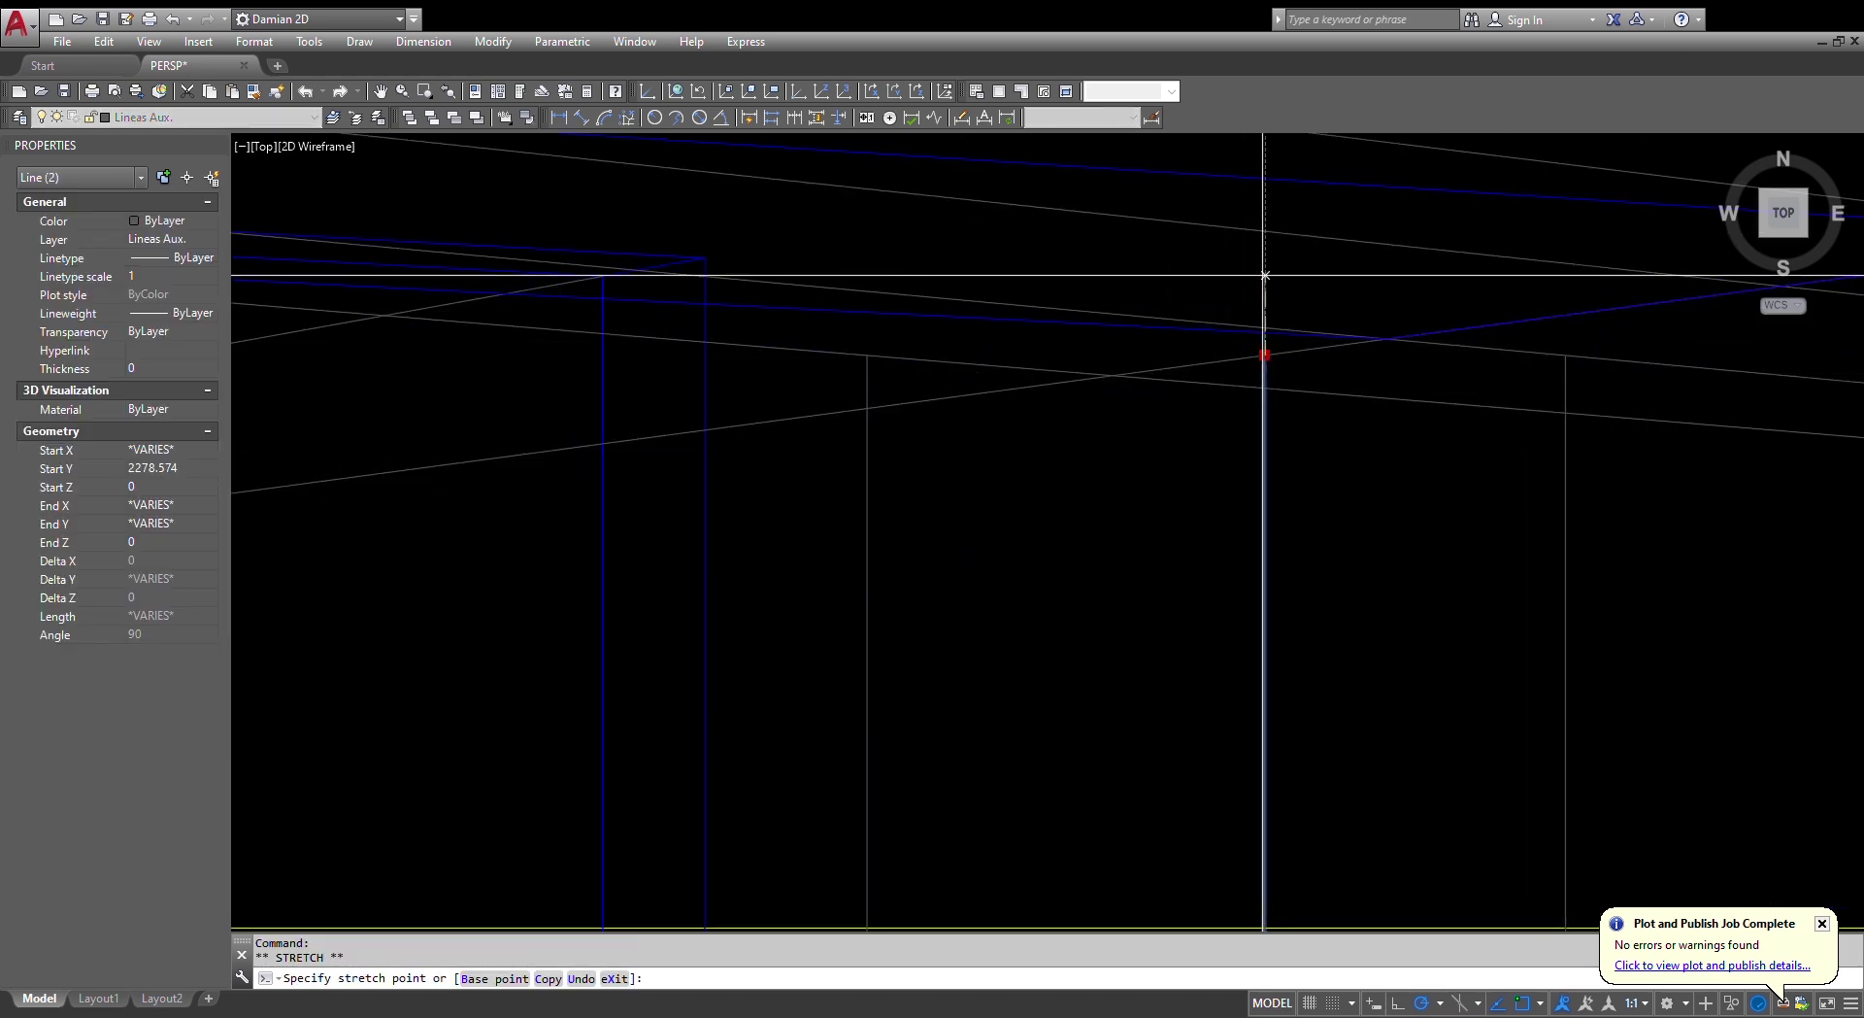
pyautogui.scroll(-5, 1324, 360)
pyautogui.press('Escape')
pyautogui.press('Escape')
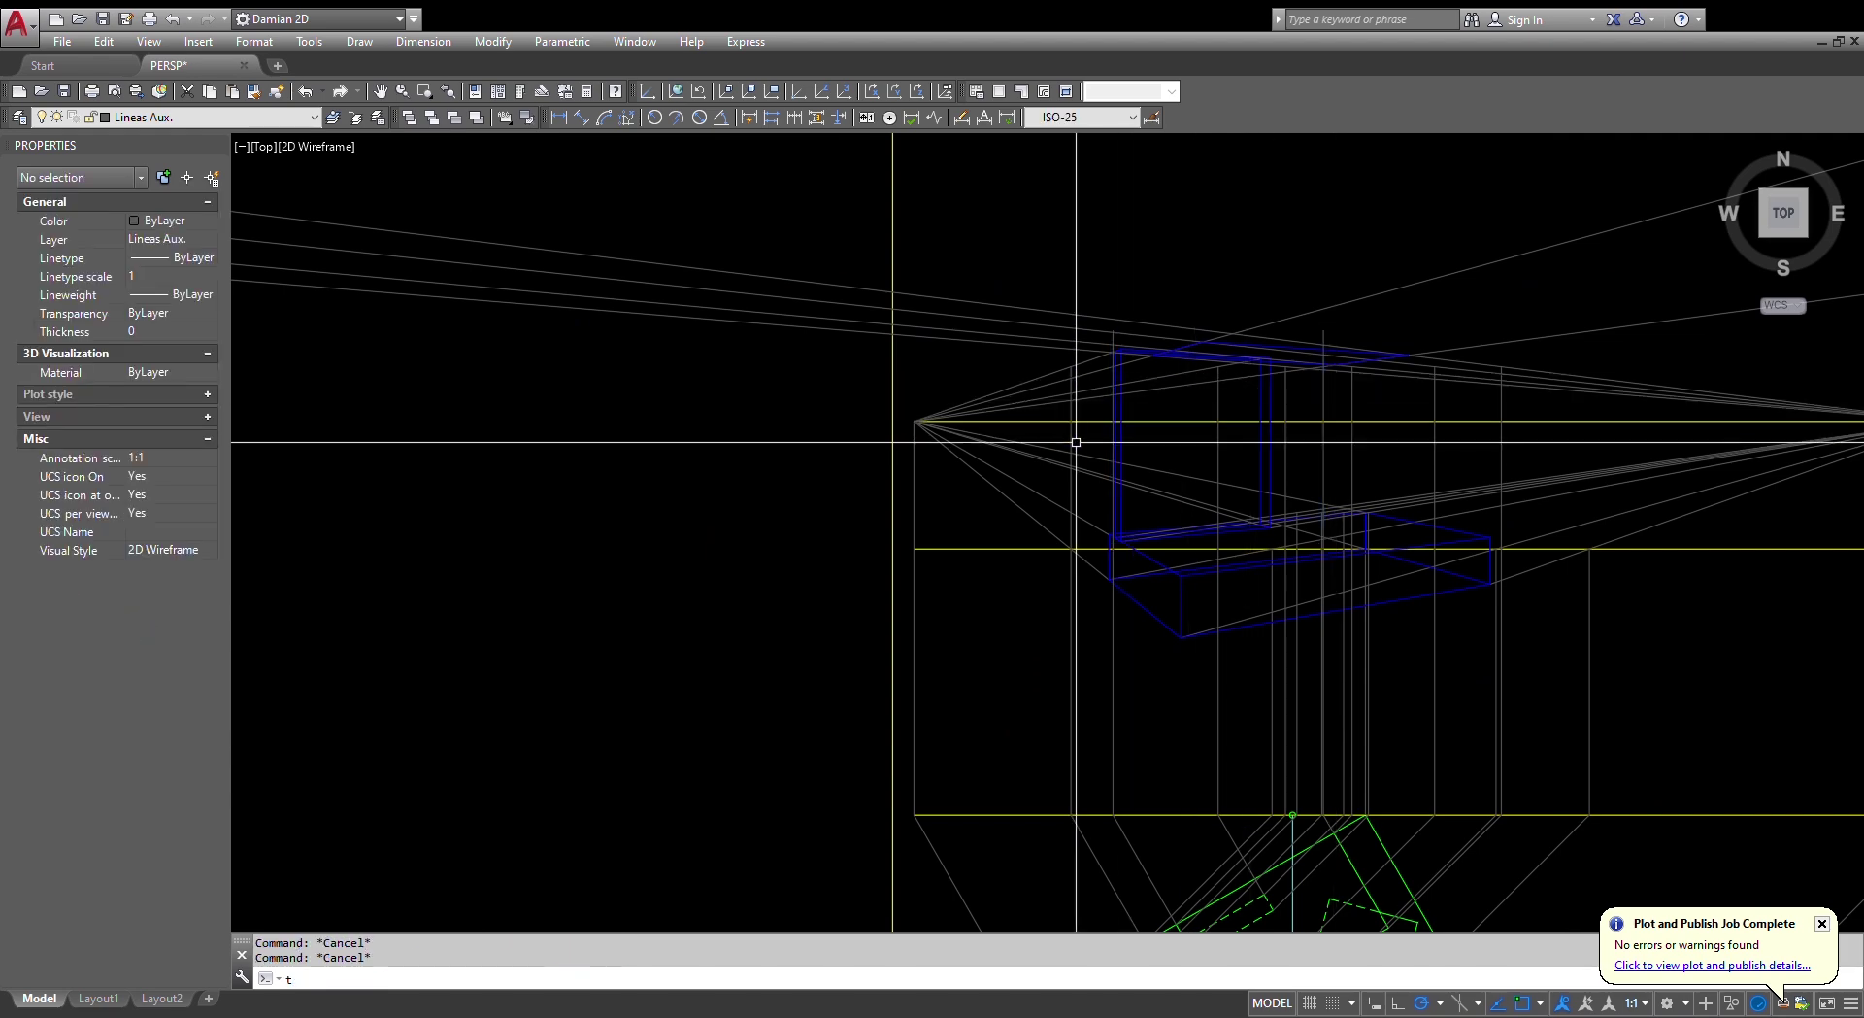
# - Trim the right vanishing point's rays through the top face's two right corners where they run left past its right edge
pyautogui.scroll(2, 1097, 466)
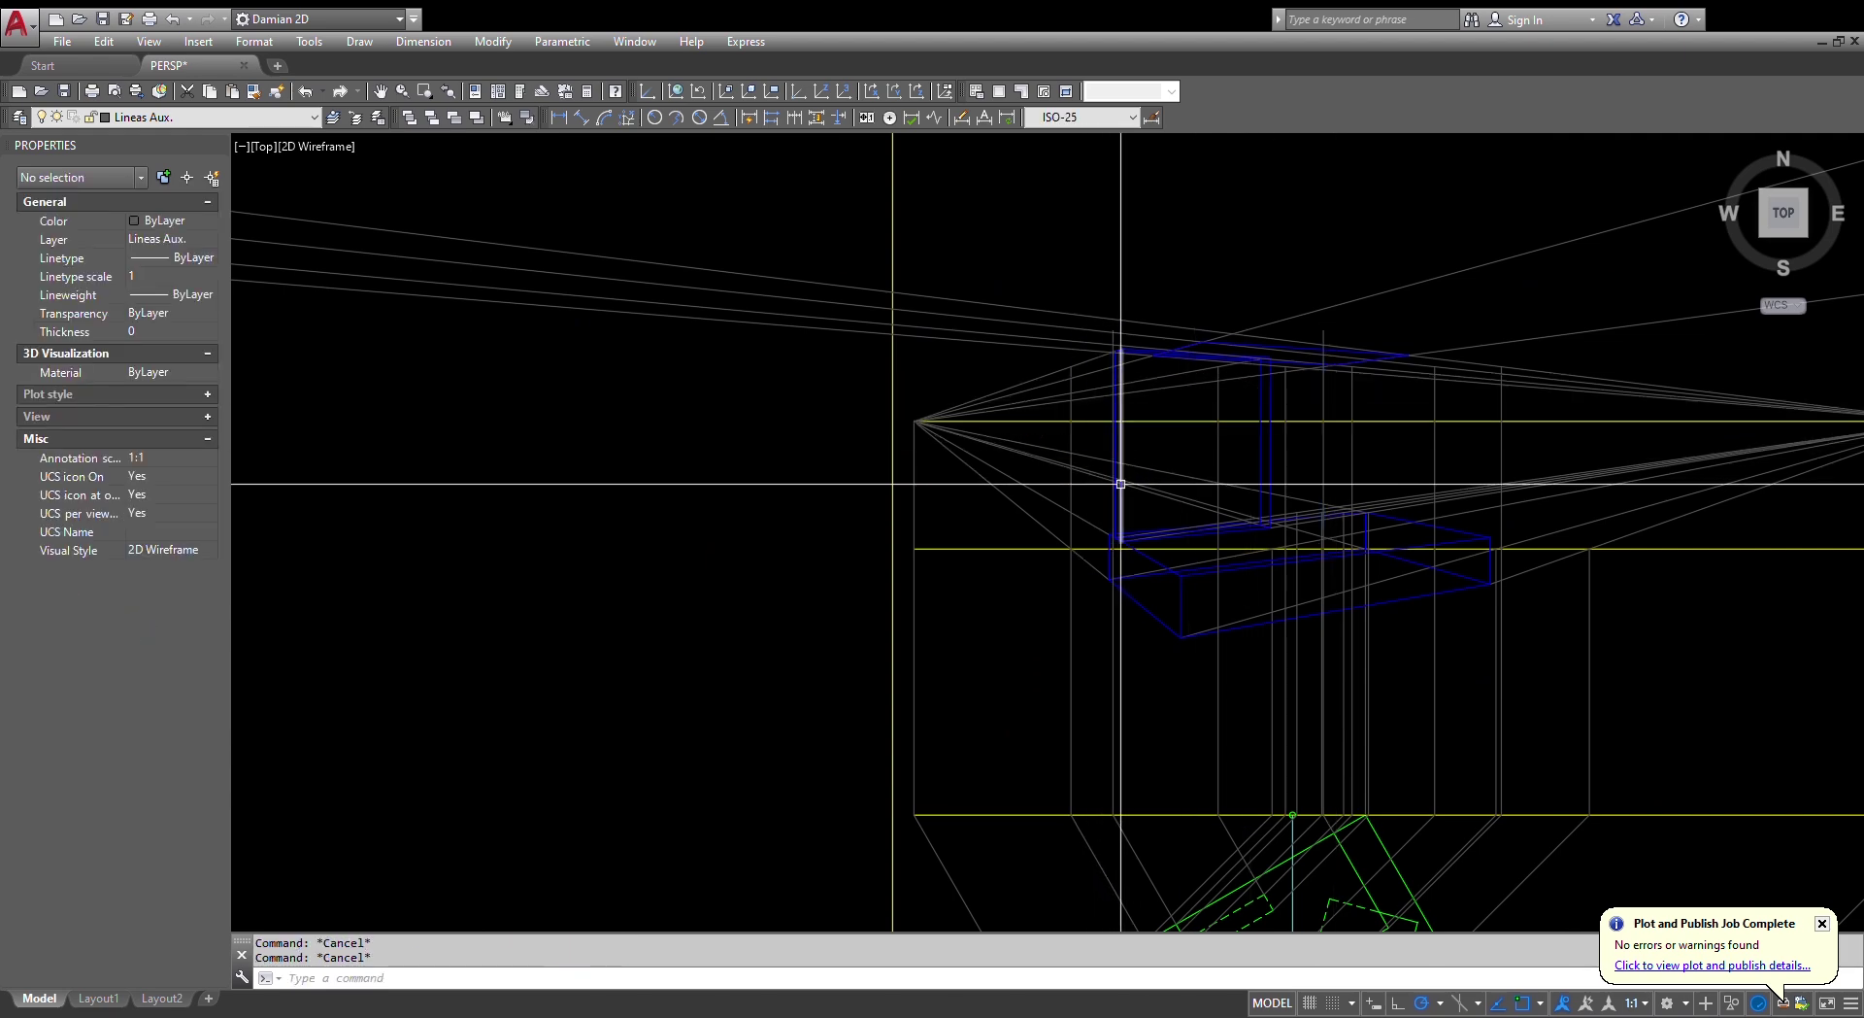
pyautogui.write('tr')
pyautogui.press('Return')
pyautogui.scroll(5, 1282, 479)
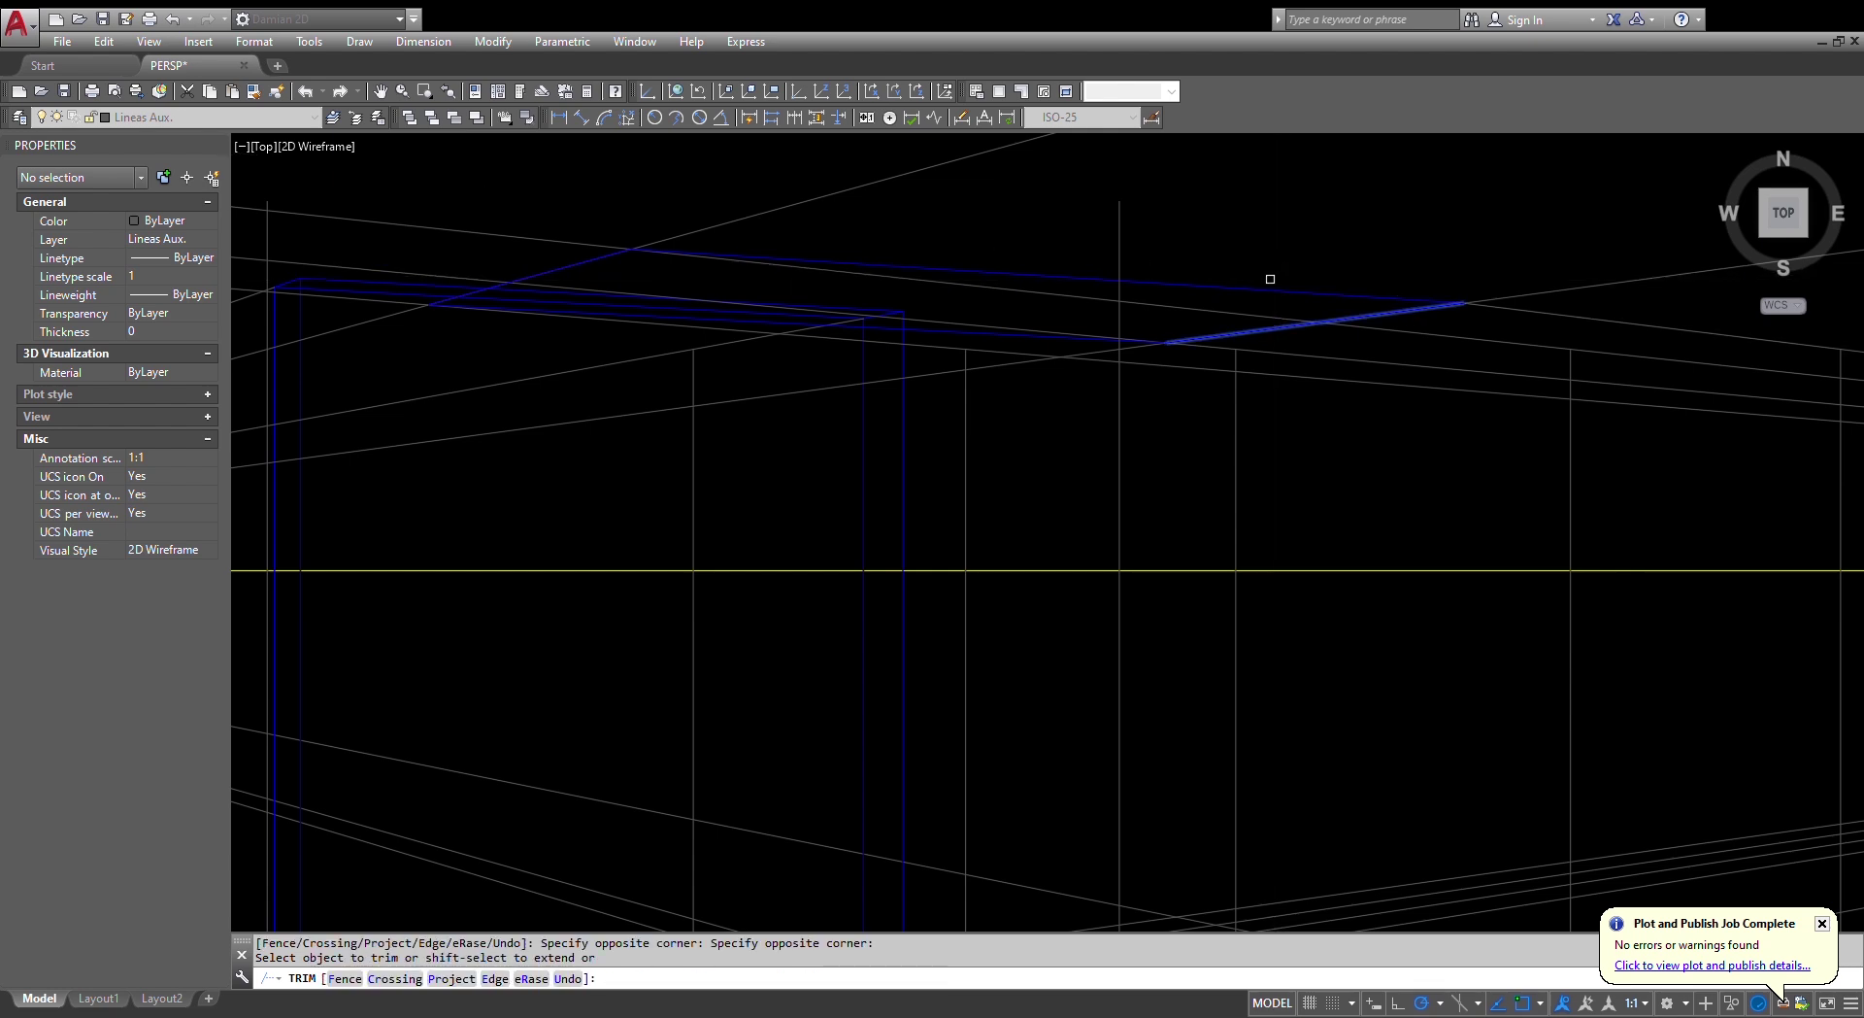
pyautogui.press('Escape')
pyautogui.press('Return')
pyautogui.scroll(4, 1097, 341)
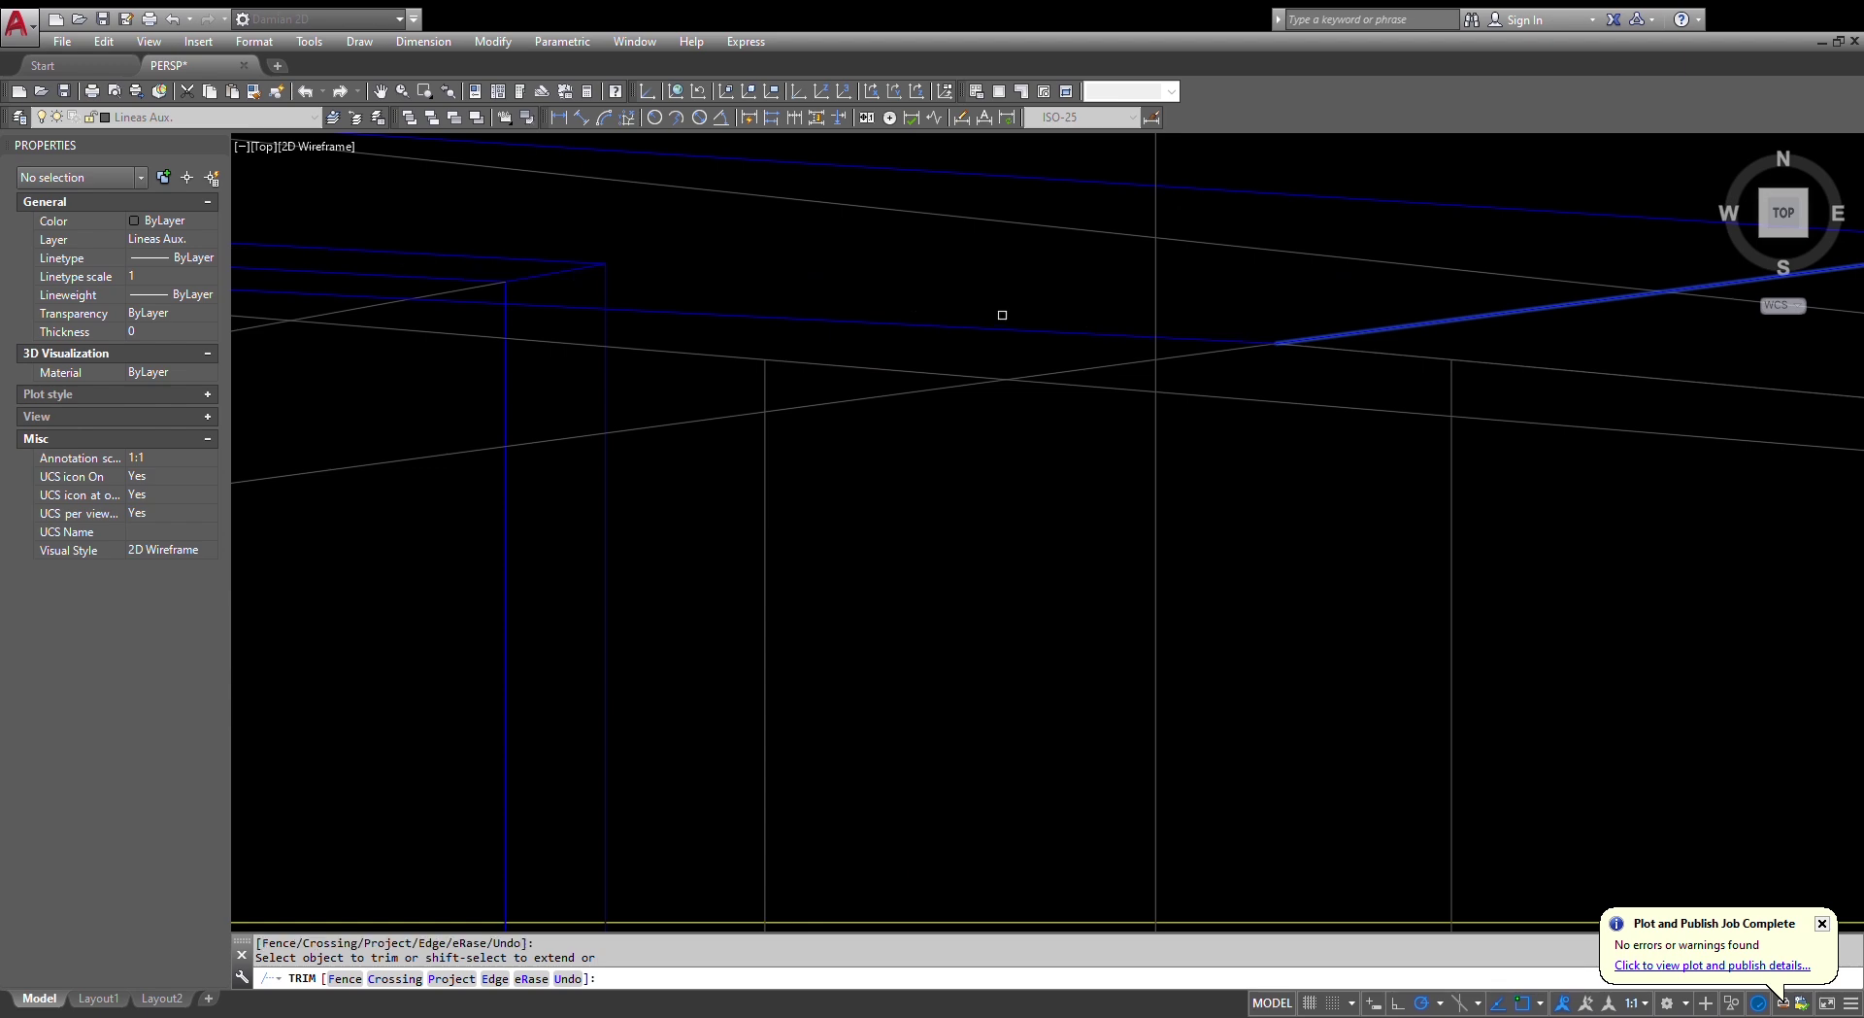
pyautogui.scroll(-4, 990, 330)
pyautogui.press('Escape')
# - Trim the right vanishing point's rays through the top face's two left corners where they run left past its left edge
pyautogui.press('Return')
pyautogui.scroll(5, 874, 378)
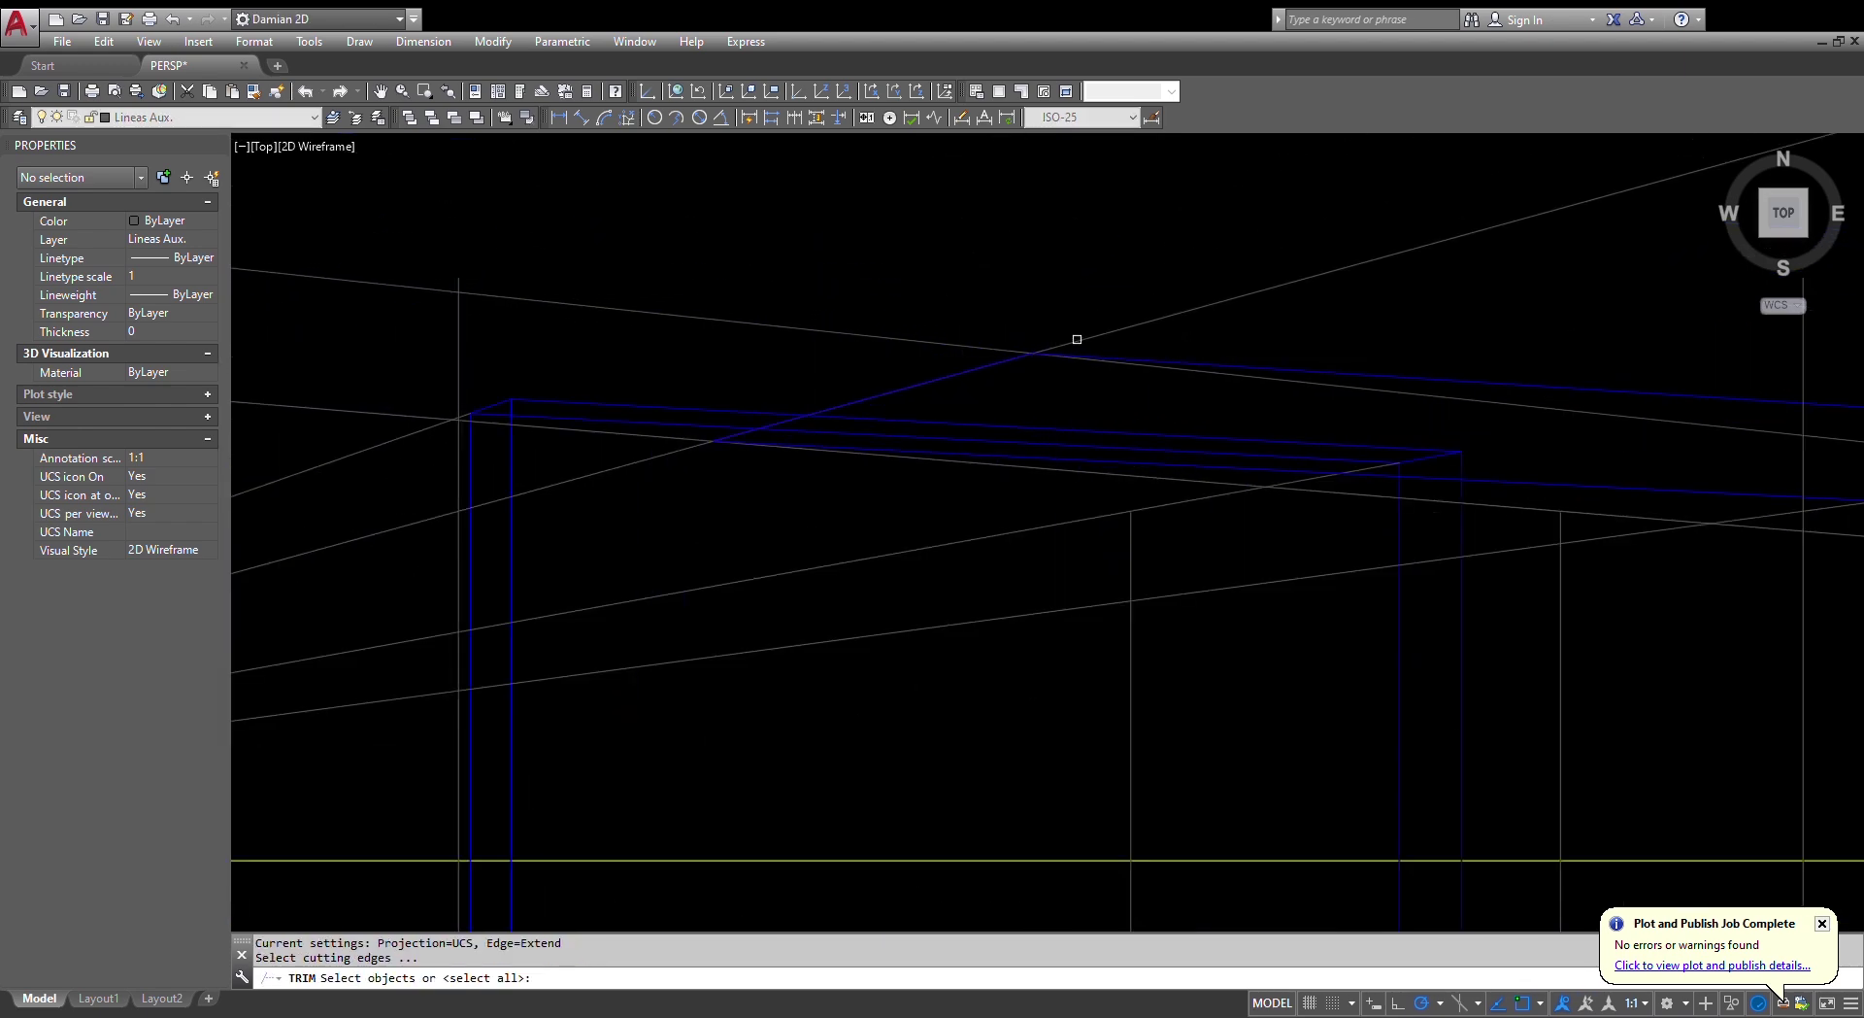
pyautogui.click(1076, 339)
pyautogui.click(963, 340)
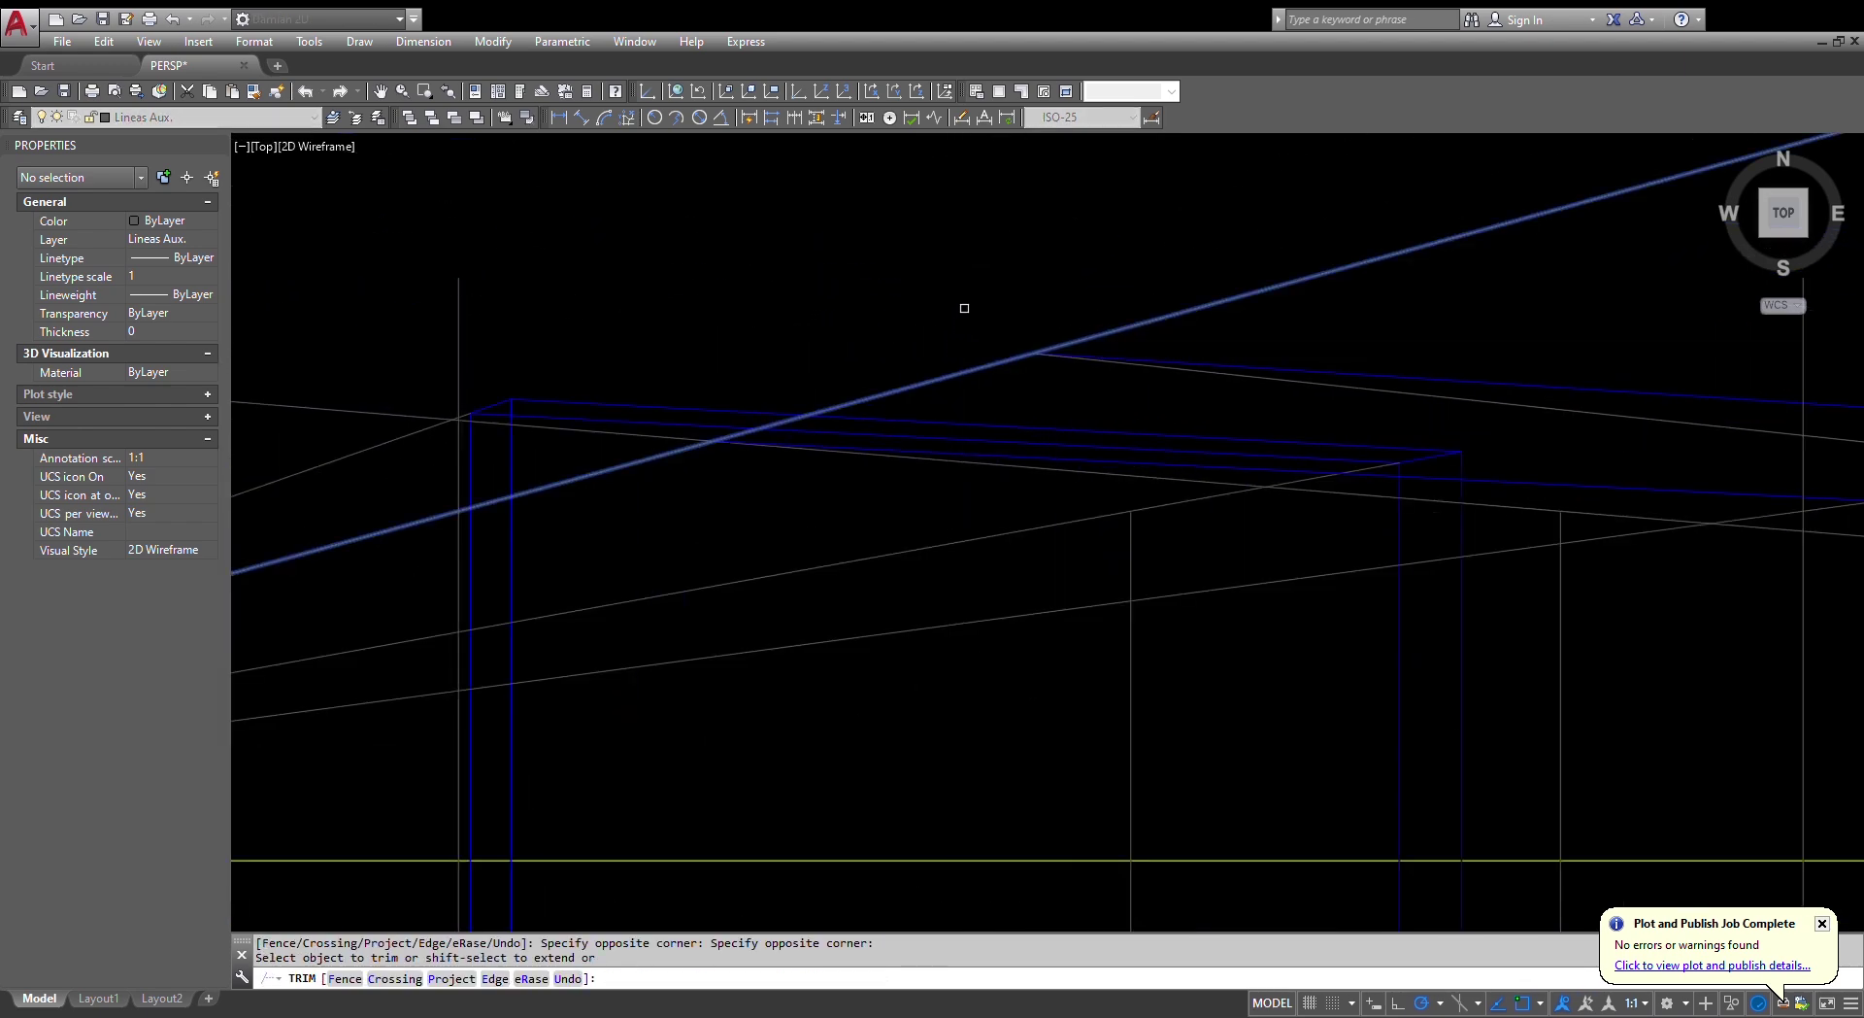
pyautogui.press('Escape')
pyautogui.press('Return')
pyautogui.click(699, 445)
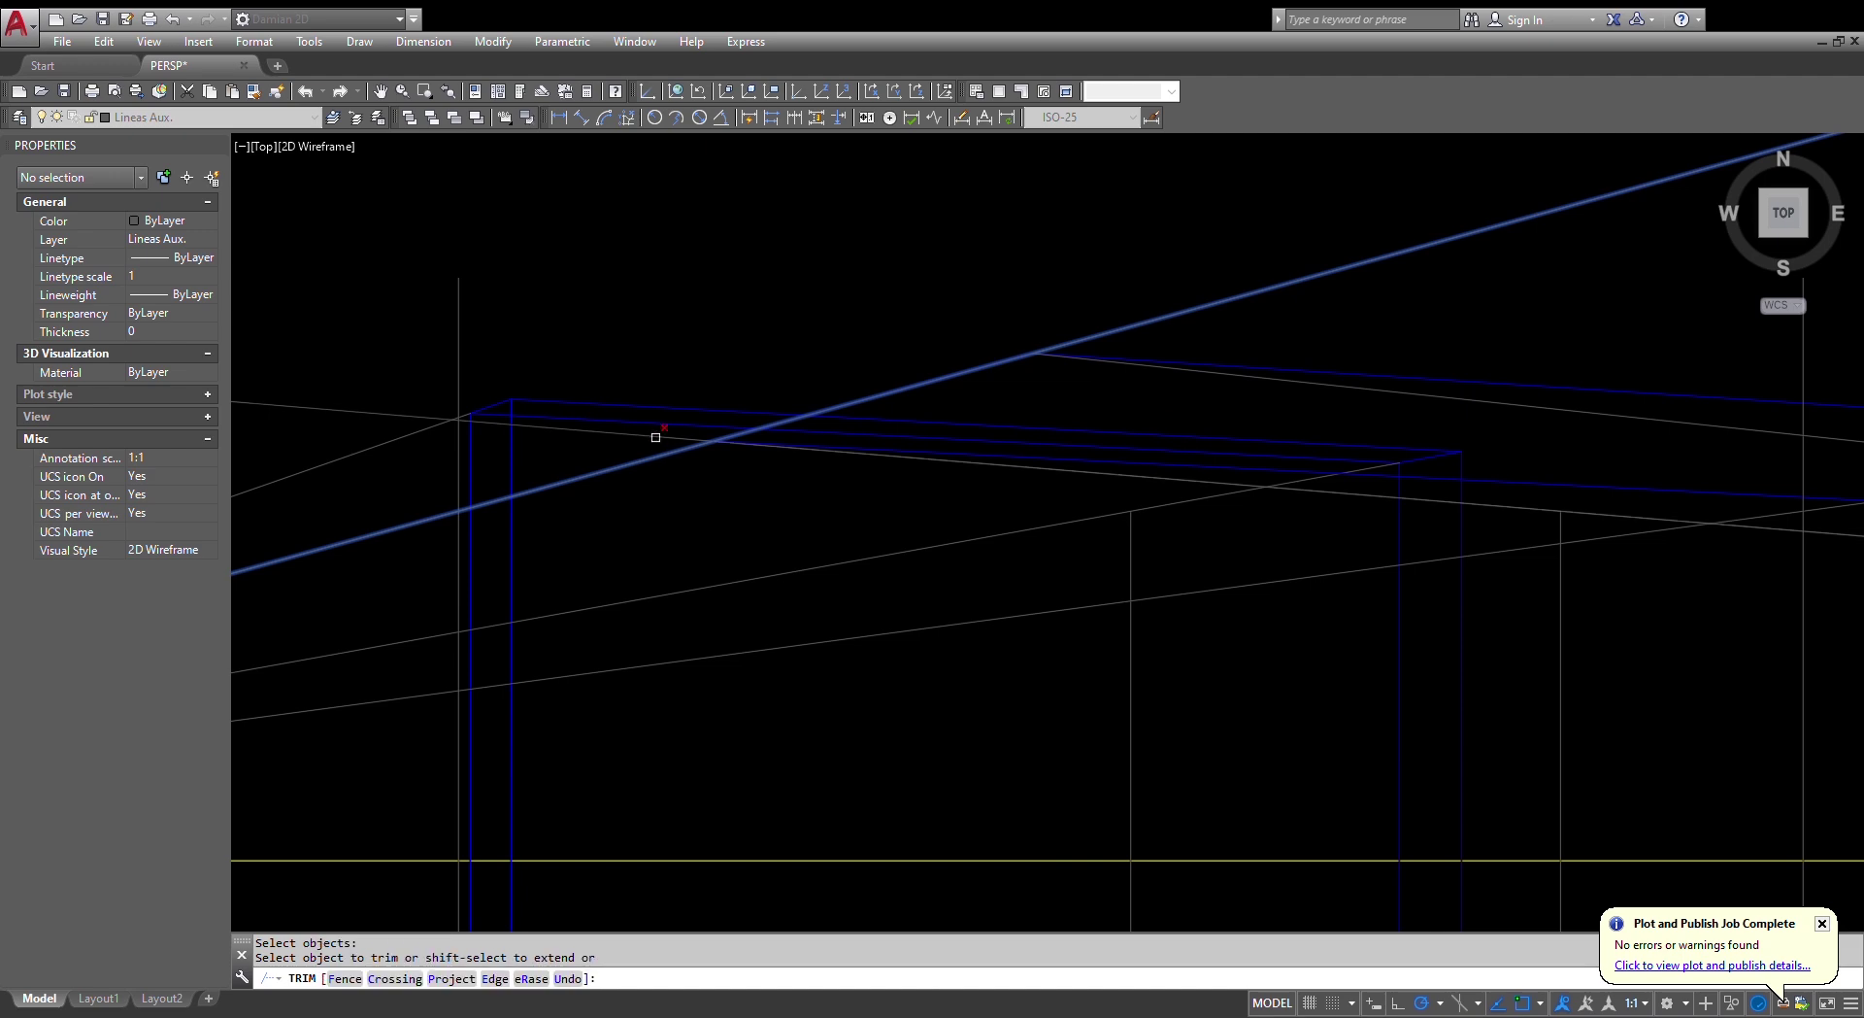
pyautogui.scroll(-3, 655, 437)
pyautogui.press('Escape')
pyautogui.press('Escape')
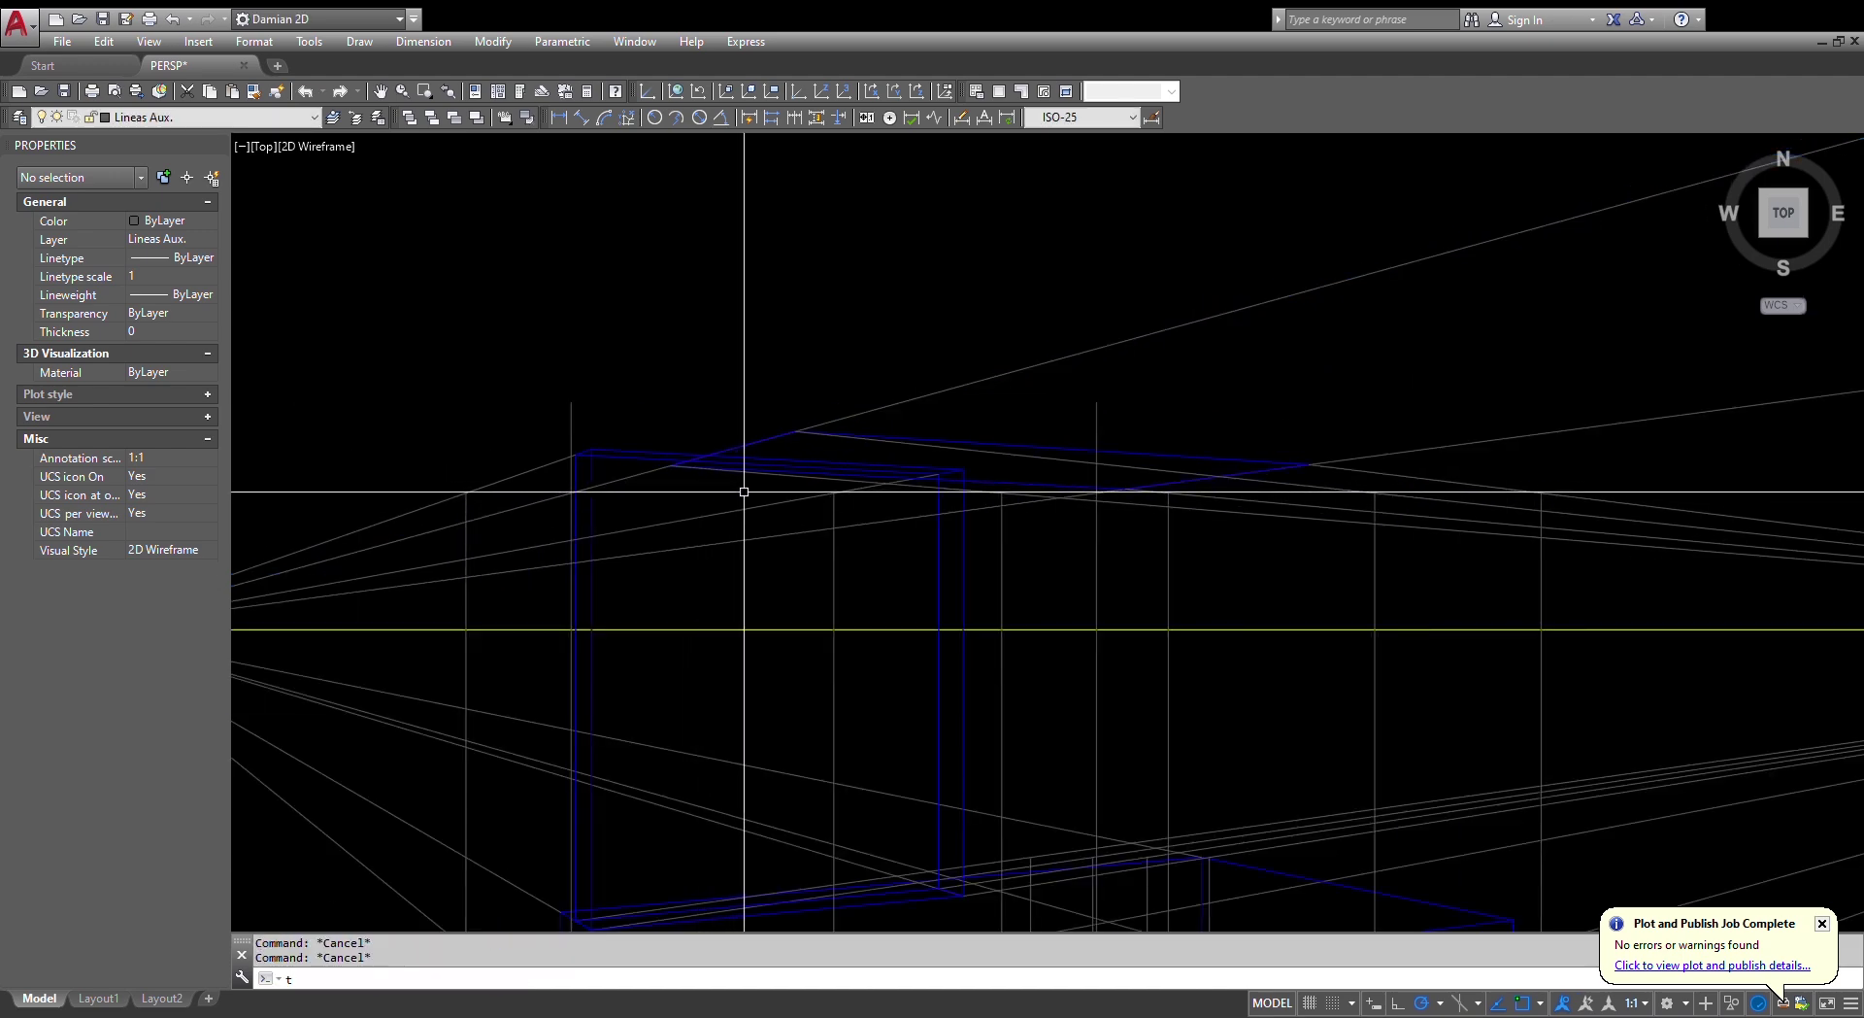
# - Trim the left vanishing point's rays where they run past the rear corners of the top face
pyautogui.write('t')
pyautogui.scroll(4, 744, 491)
pyautogui.press('Return')
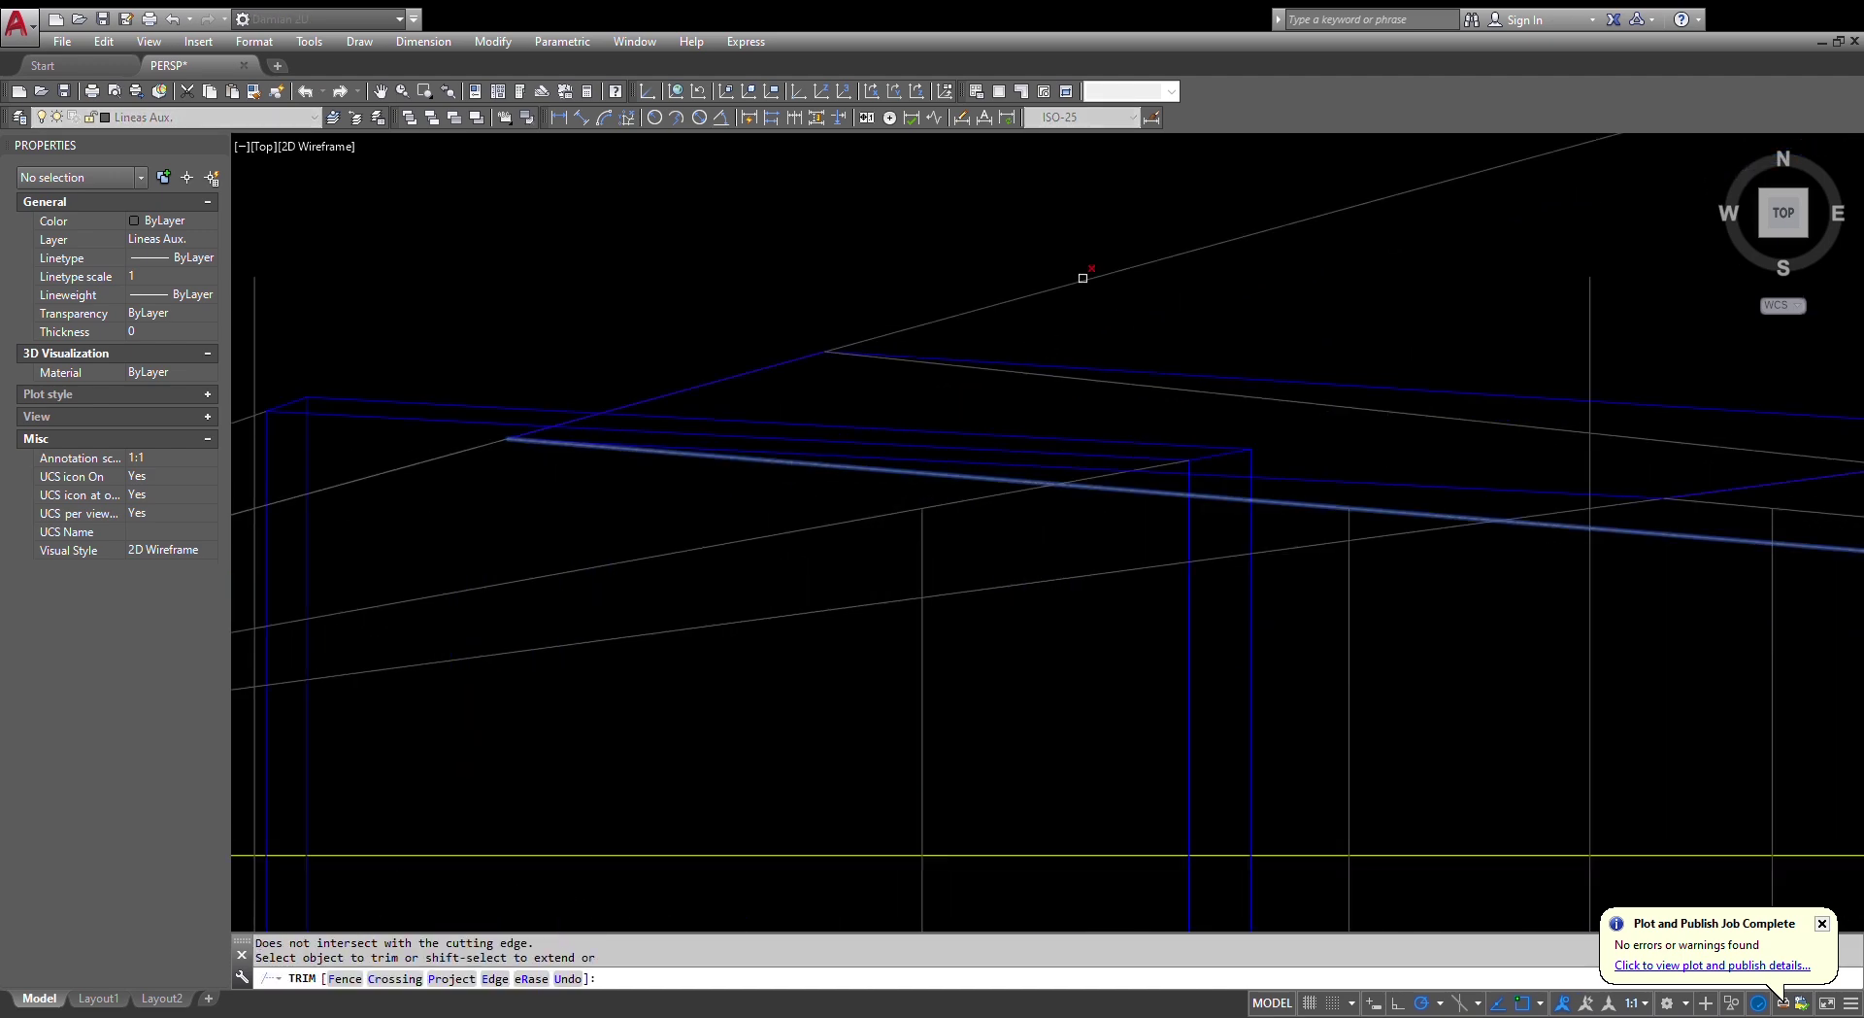
pyautogui.scroll(-4, 966, 365)
pyautogui.scroll(5, 1477, 377)
pyautogui.press('Escape')
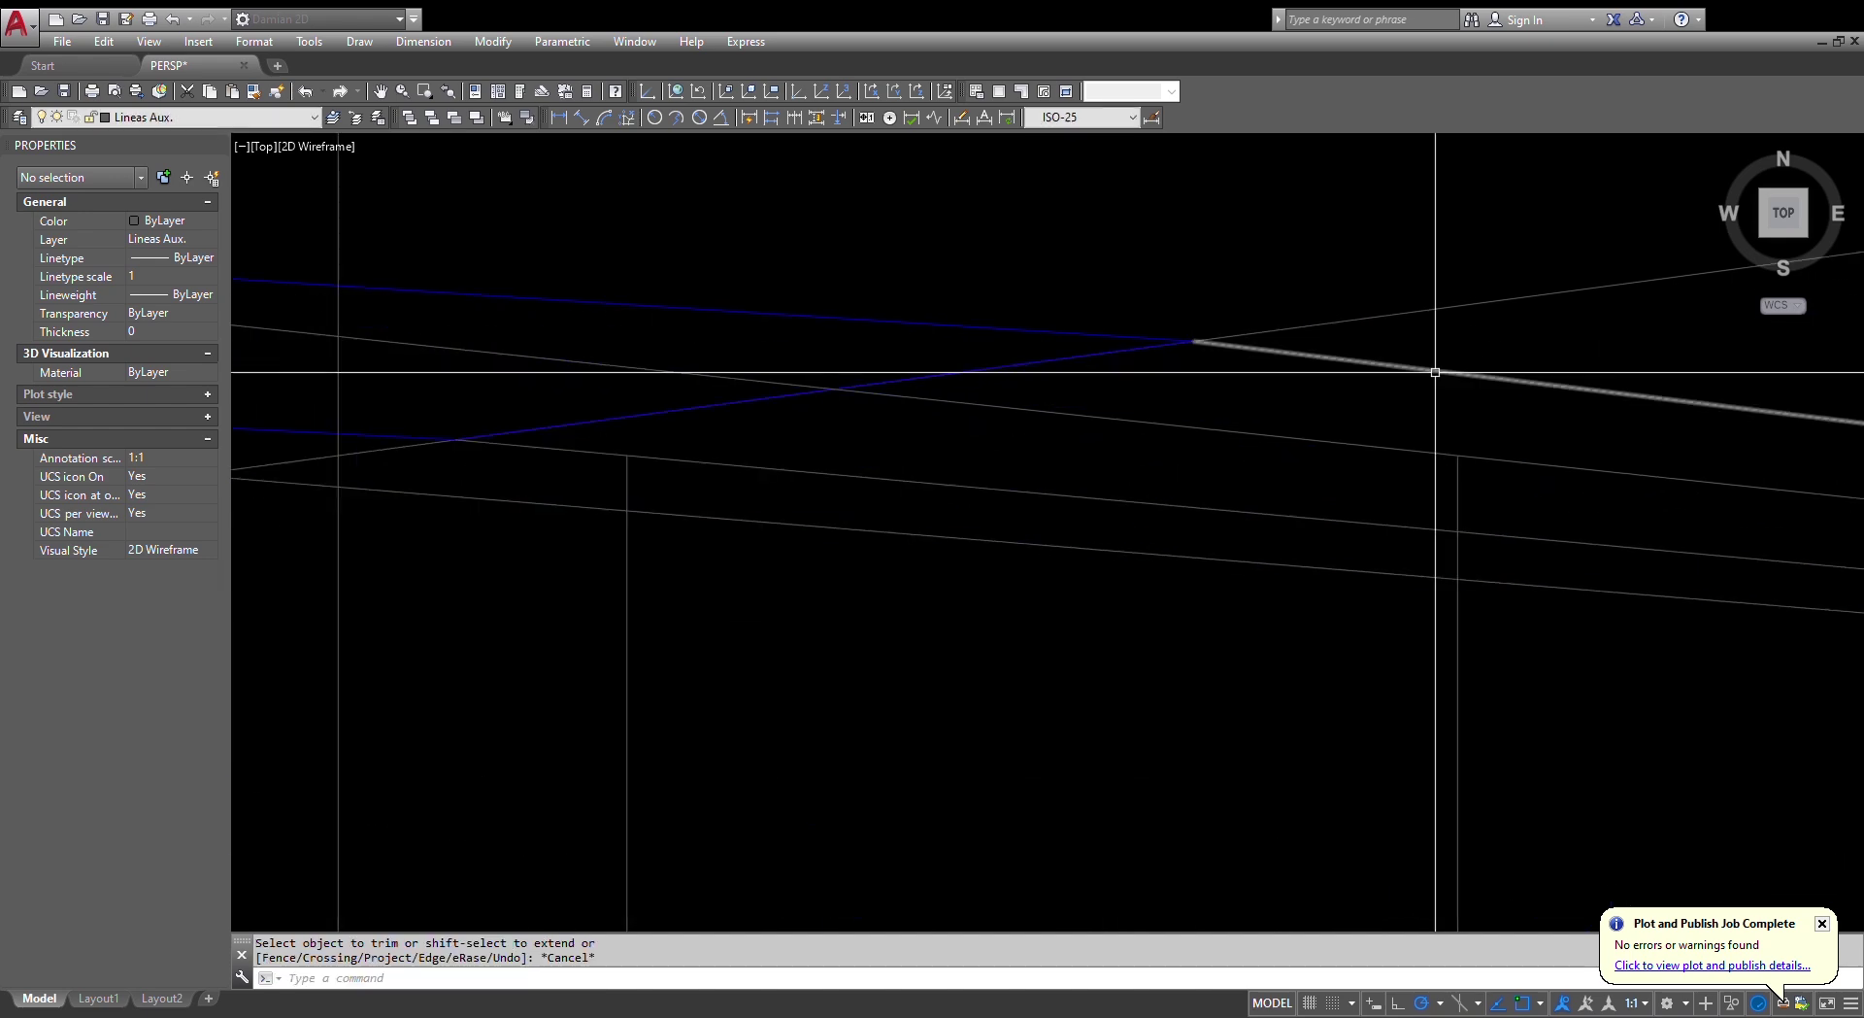
pyautogui.write('t')
pyautogui.press('Return')
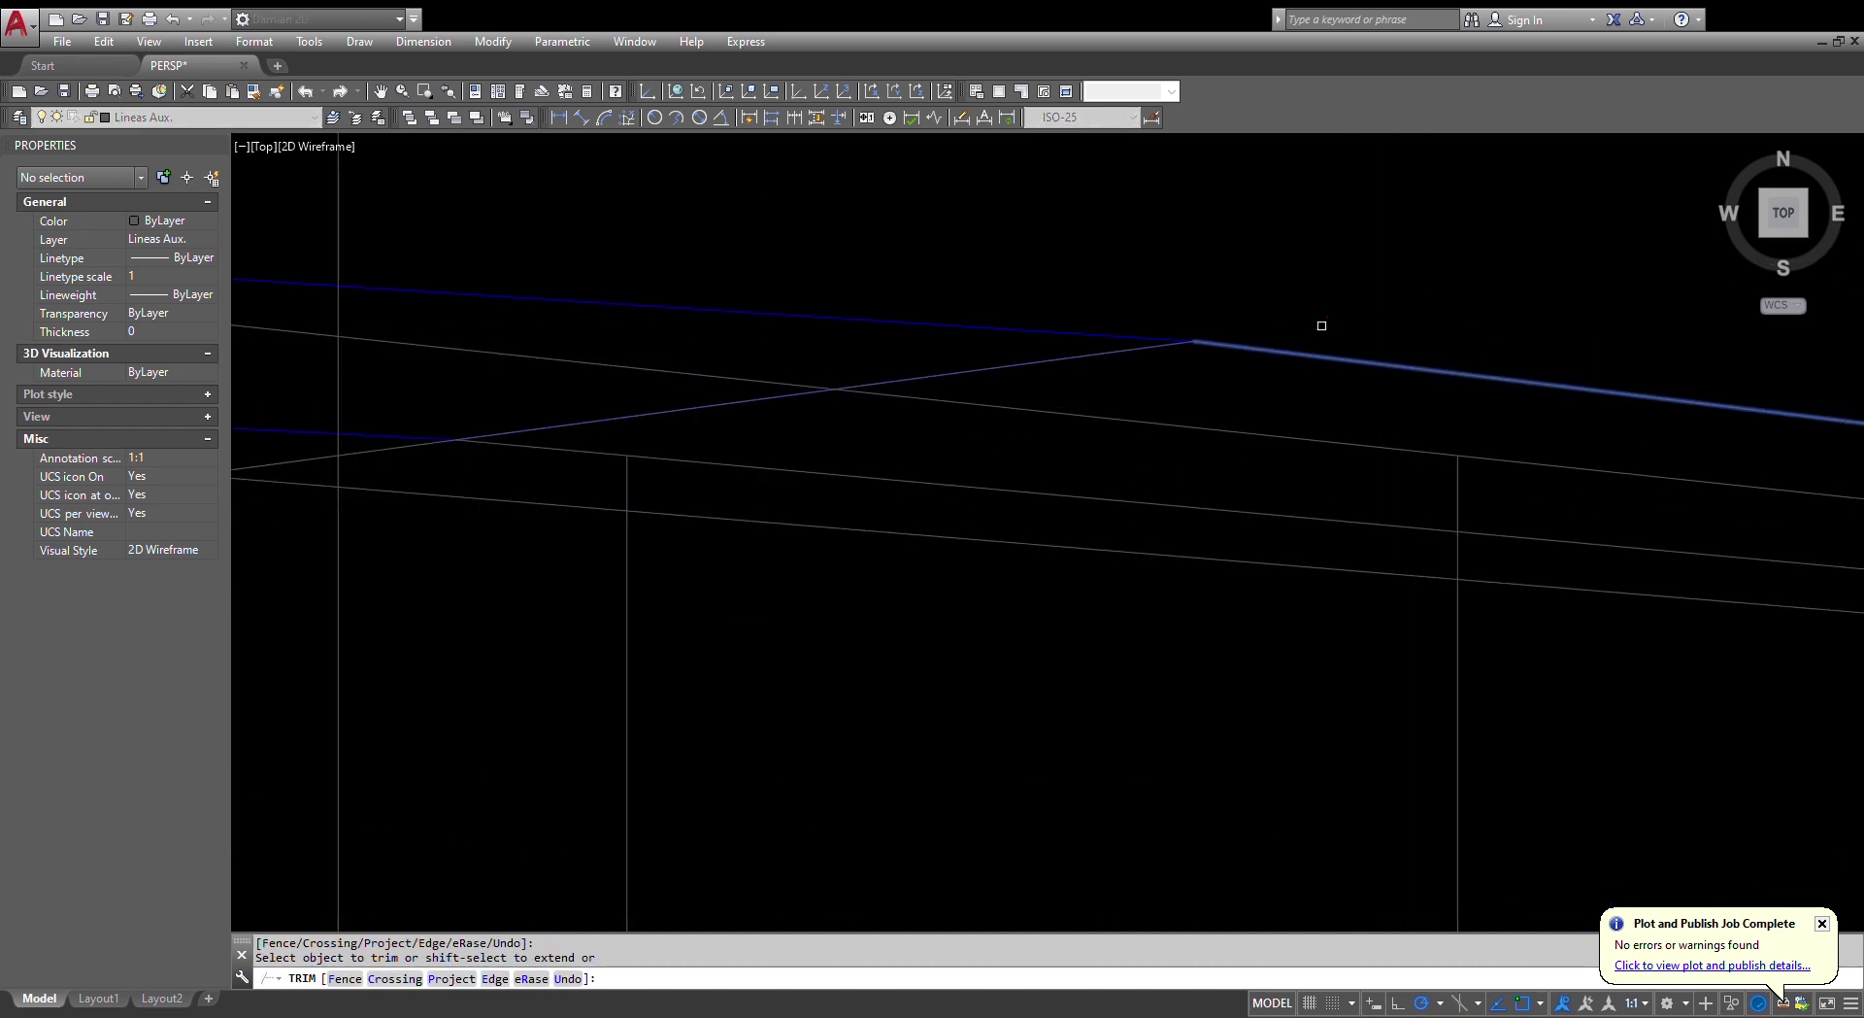
# - Draw two rays from the left vanishing point through the top ends of the two tallest vertical guide lines
pyautogui.scroll(-5, 1322, 325)
pyautogui.press('Escape')
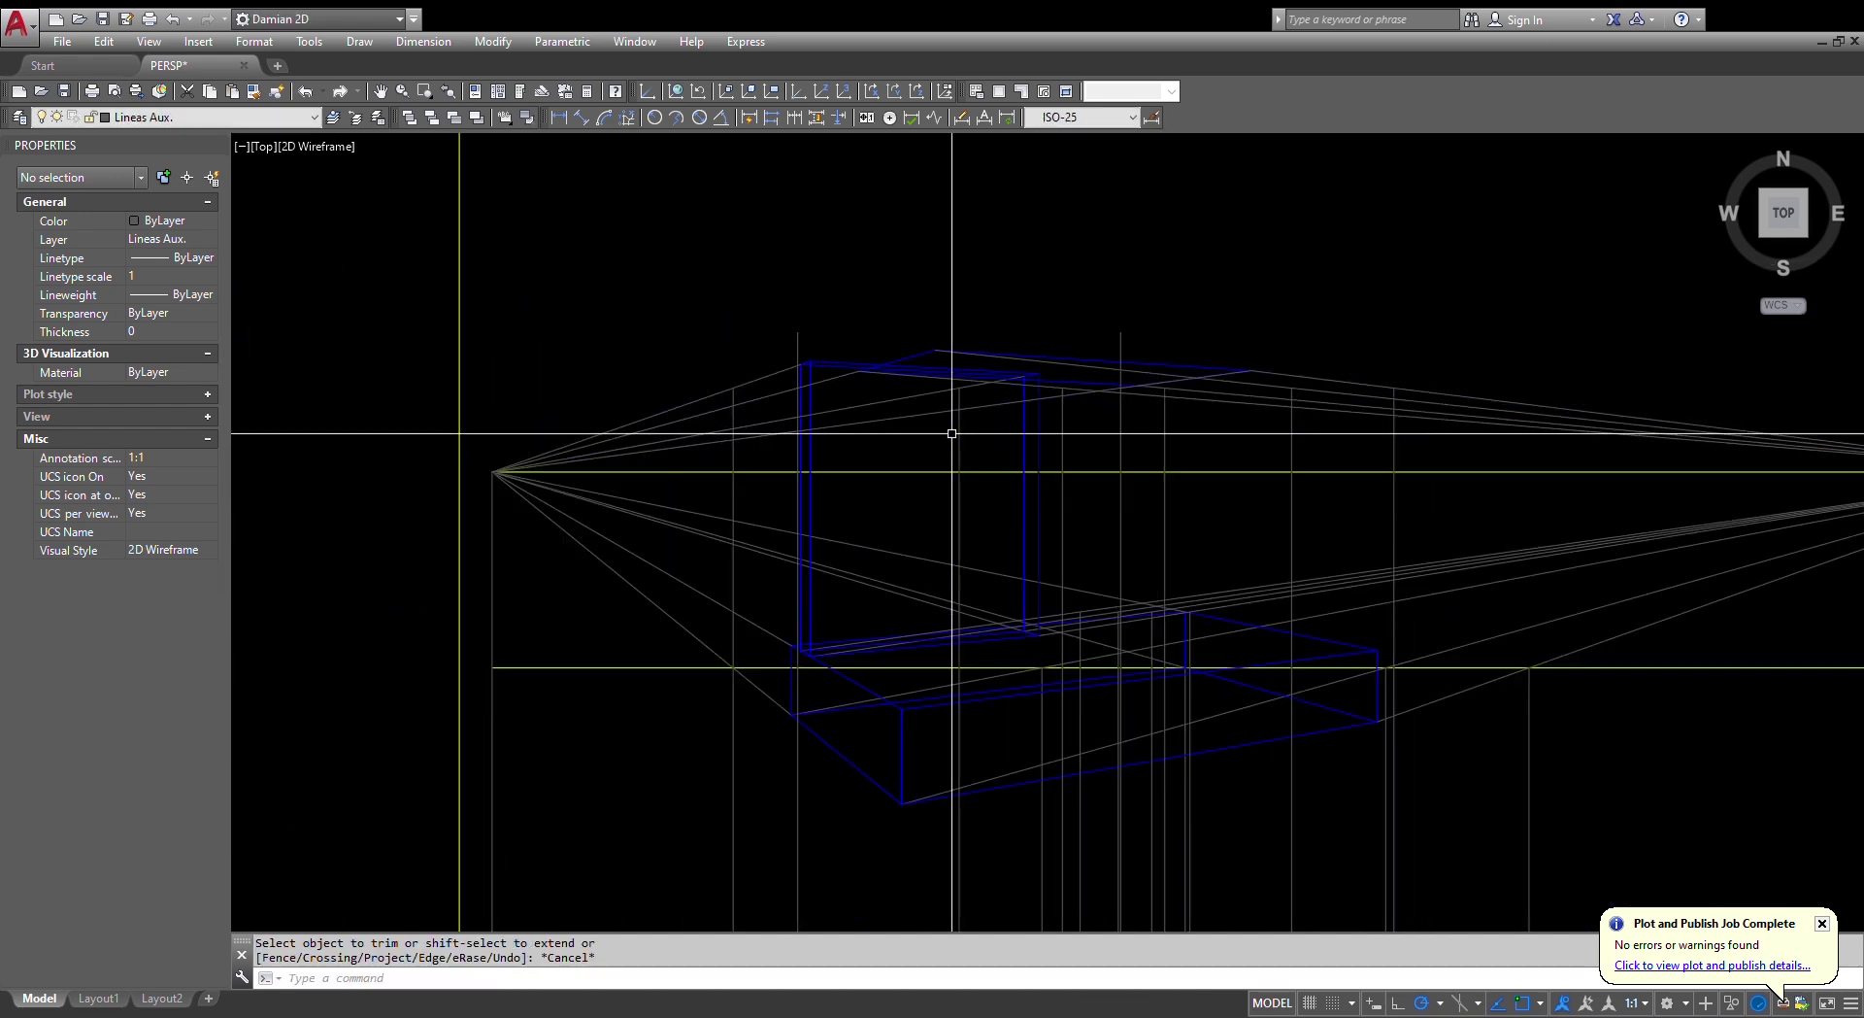
pyautogui.press('Escape')
pyautogui.press('Escape')
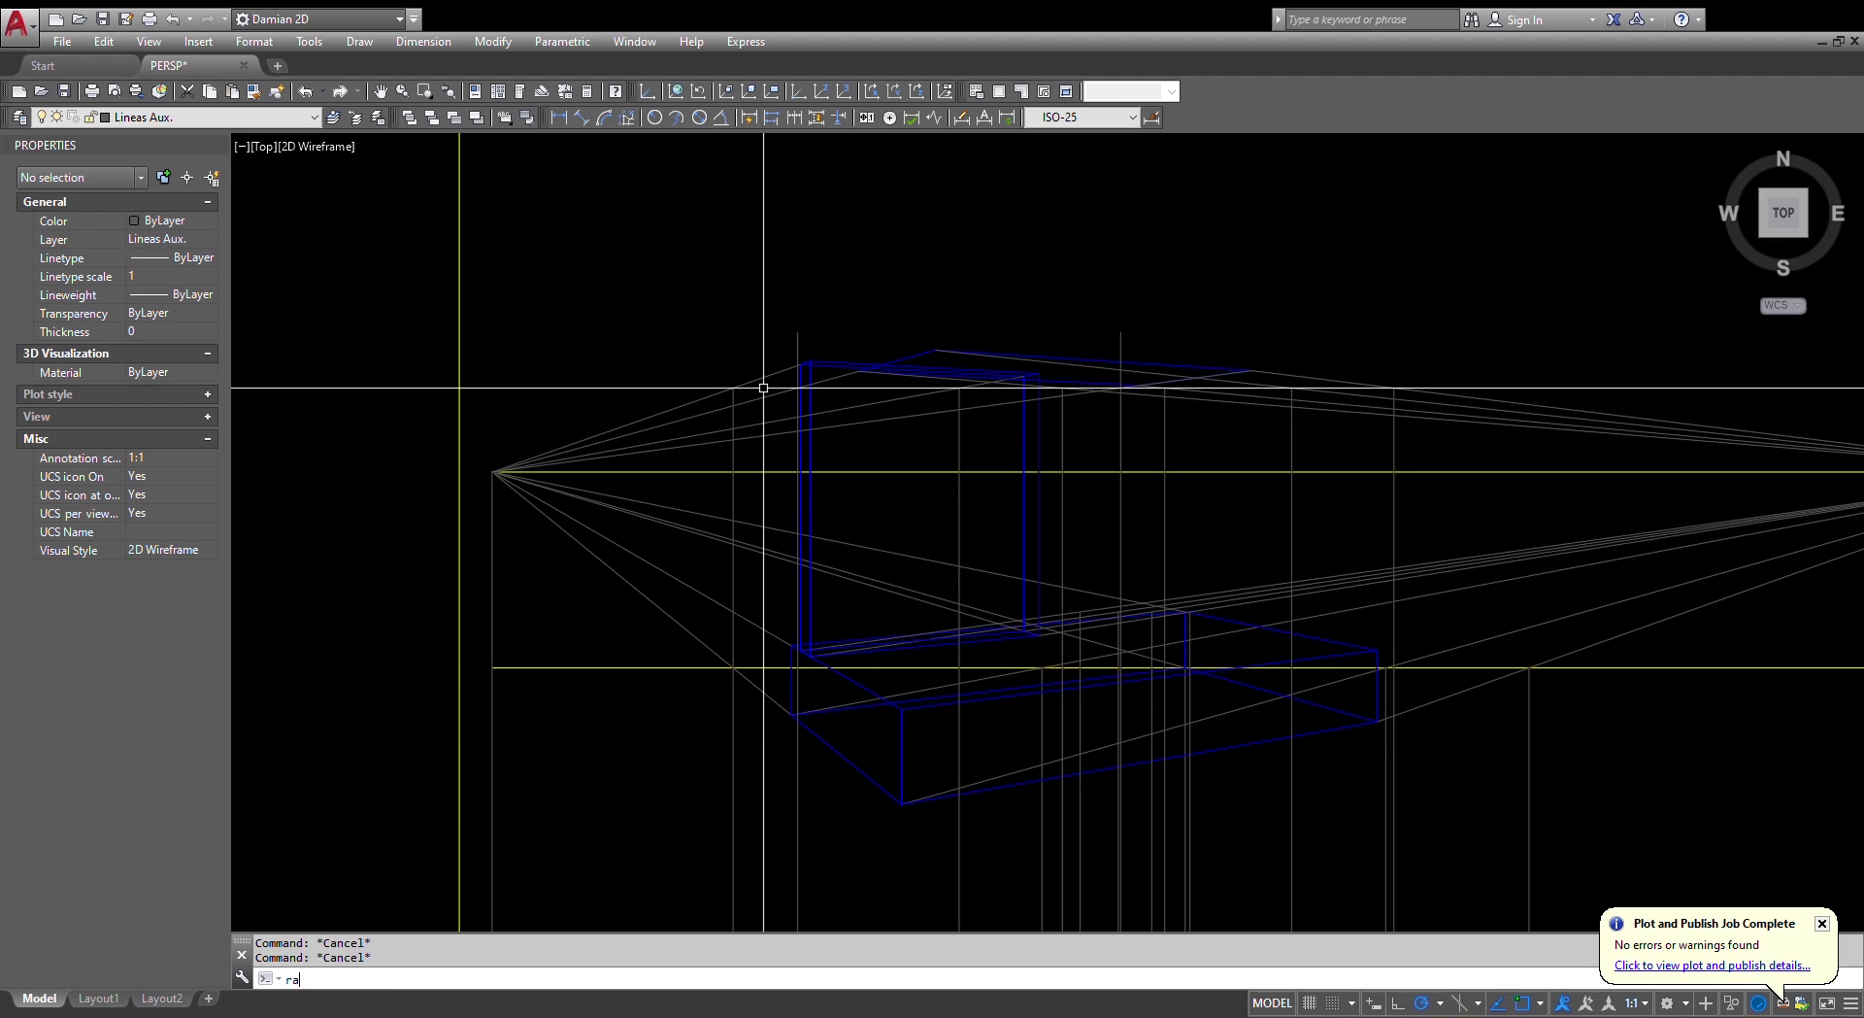
pyautogui.write('ray')
pyautogui.press('Return')
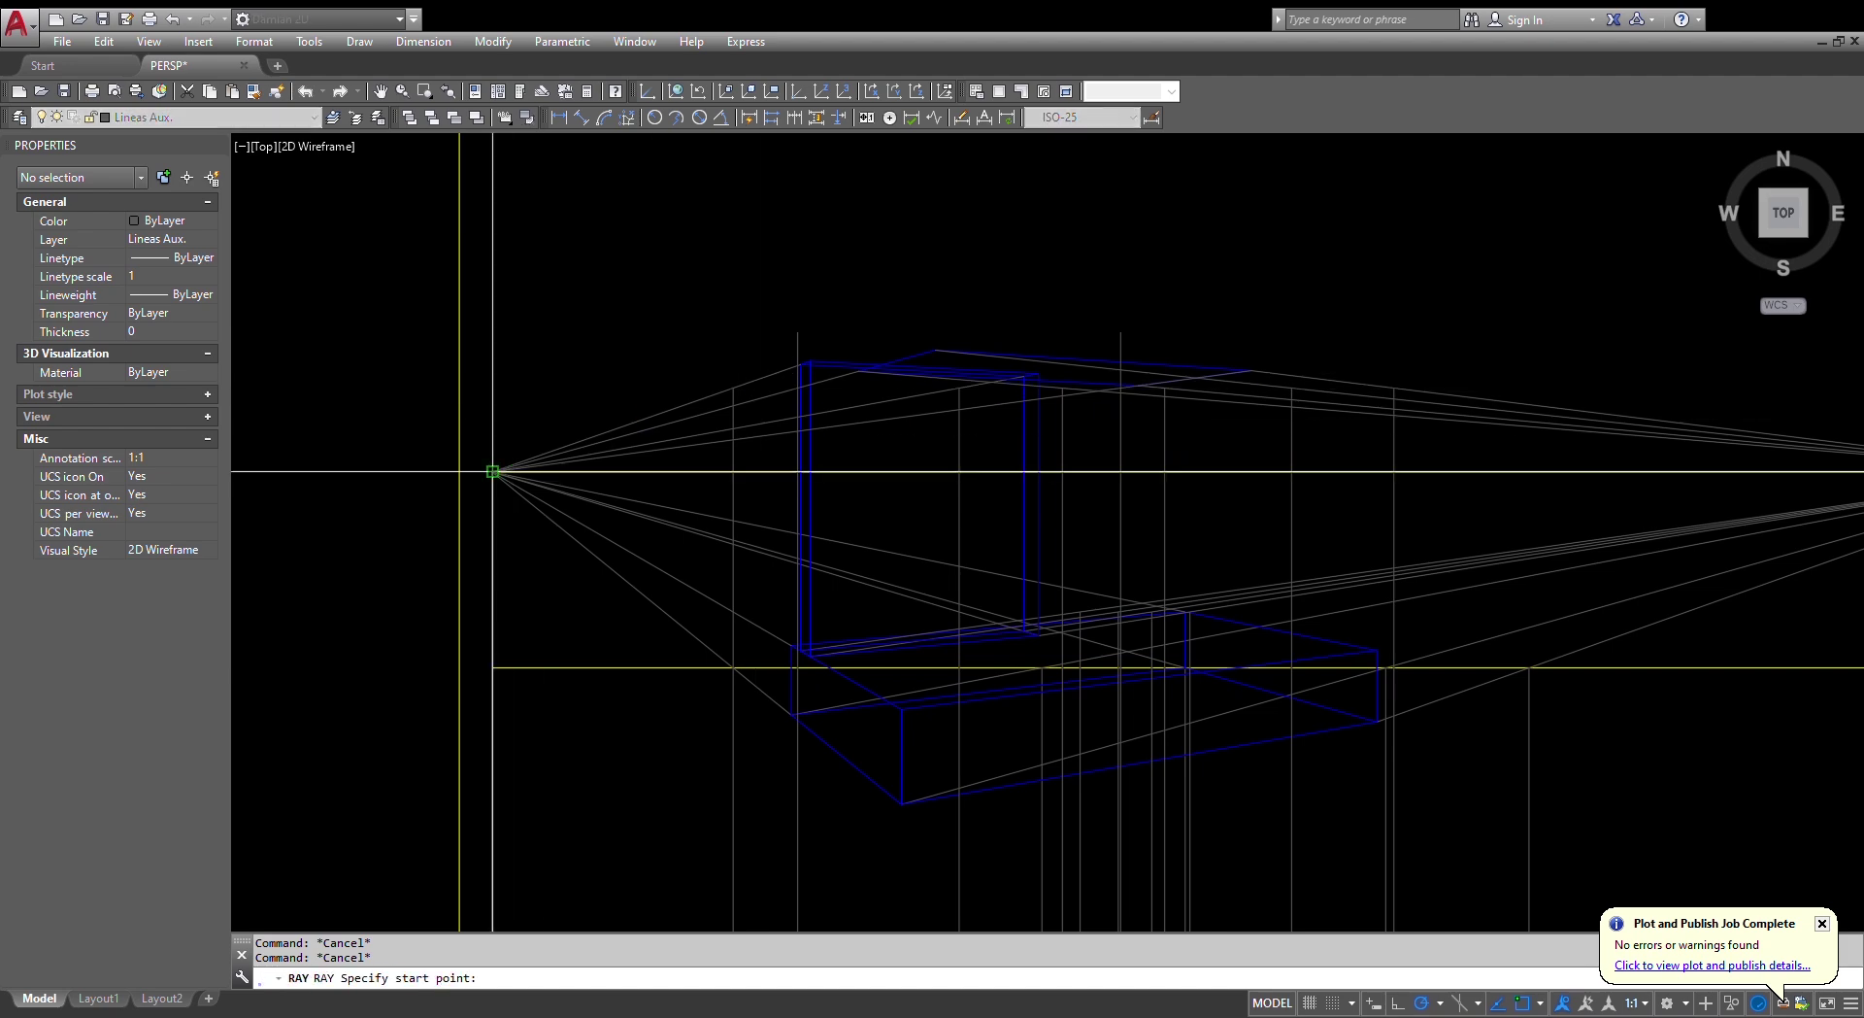
pyautogui.click(493, 471)
pyautogui.click(797, 332)
pyautogui.scroll(3, 1113, 305)
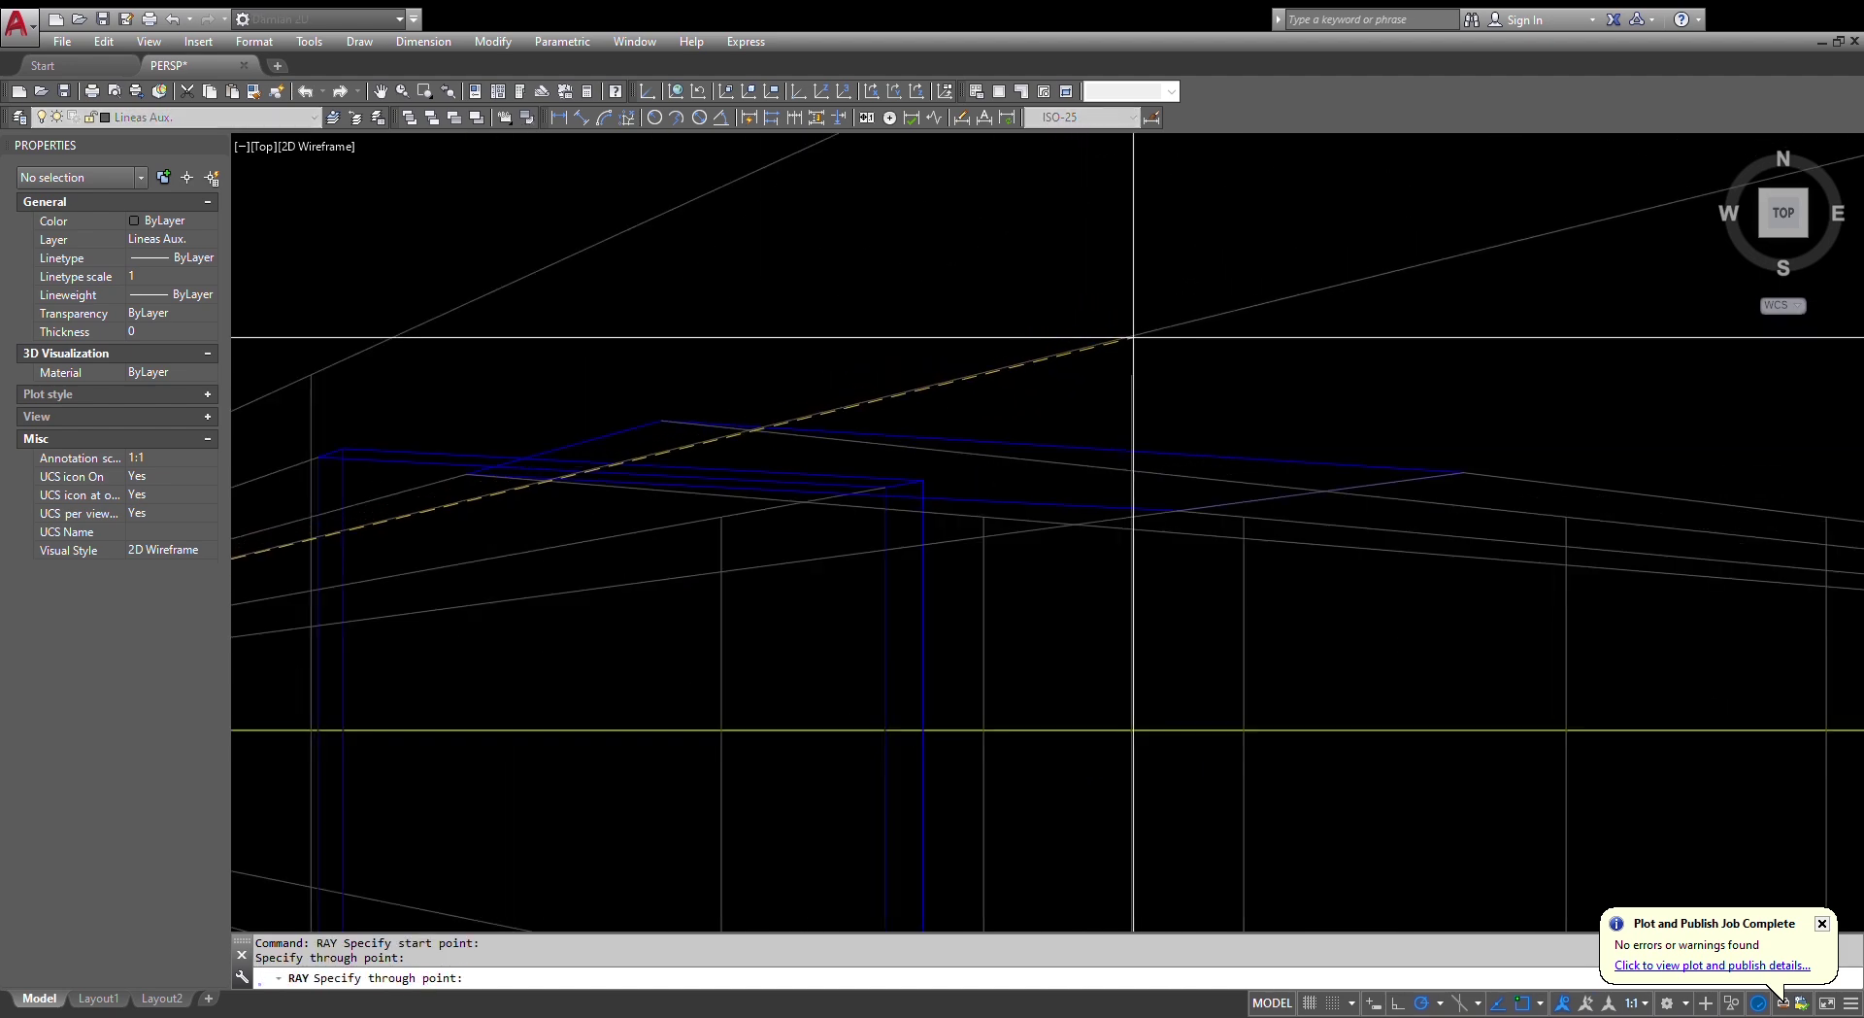
pyautogui.click(1132, 374)
pyautogui.scroll(-3, 1117, 378)
pyautogui.scroll(3, 933, 383)
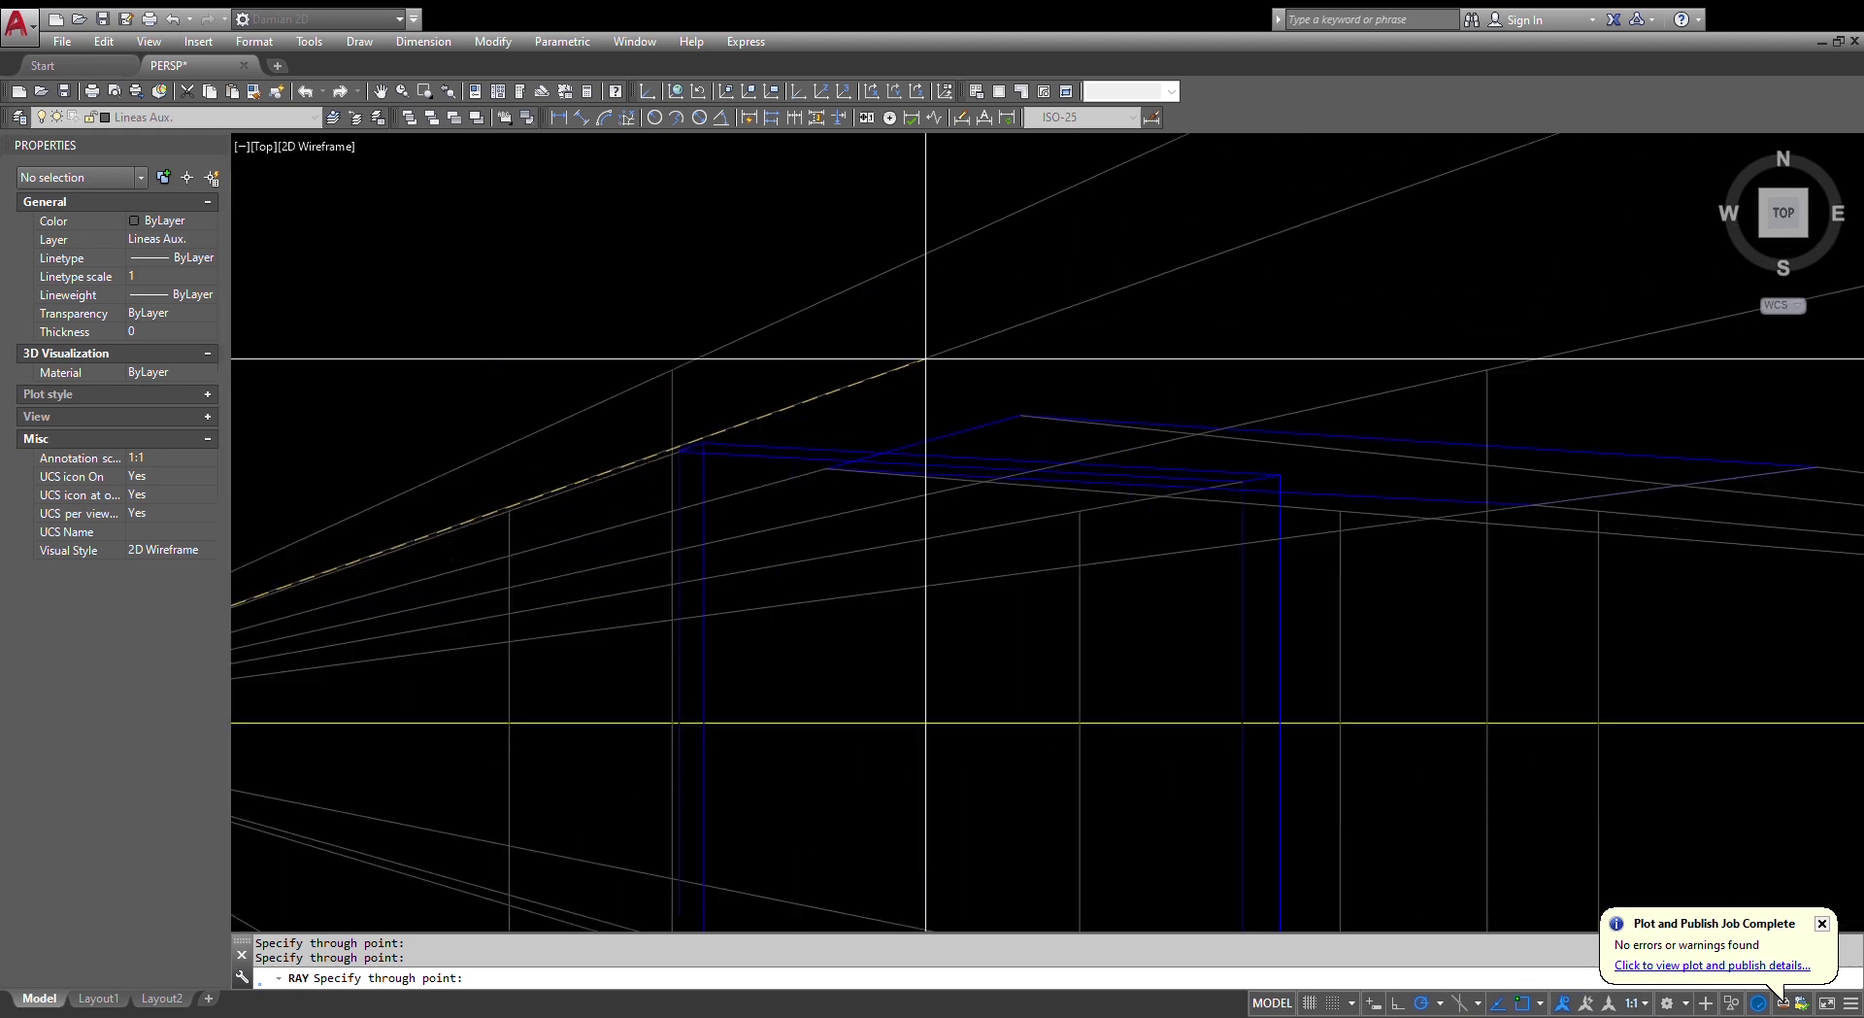
pyautogui.press('Escape')
# - Draw vertical lines from the left and rear corners of the upper blue quadrilateral up to the steeper ray
pyautogui.write('l')
pyautogui.press('Return')
pyautogui.scroll(3, 854, 492)
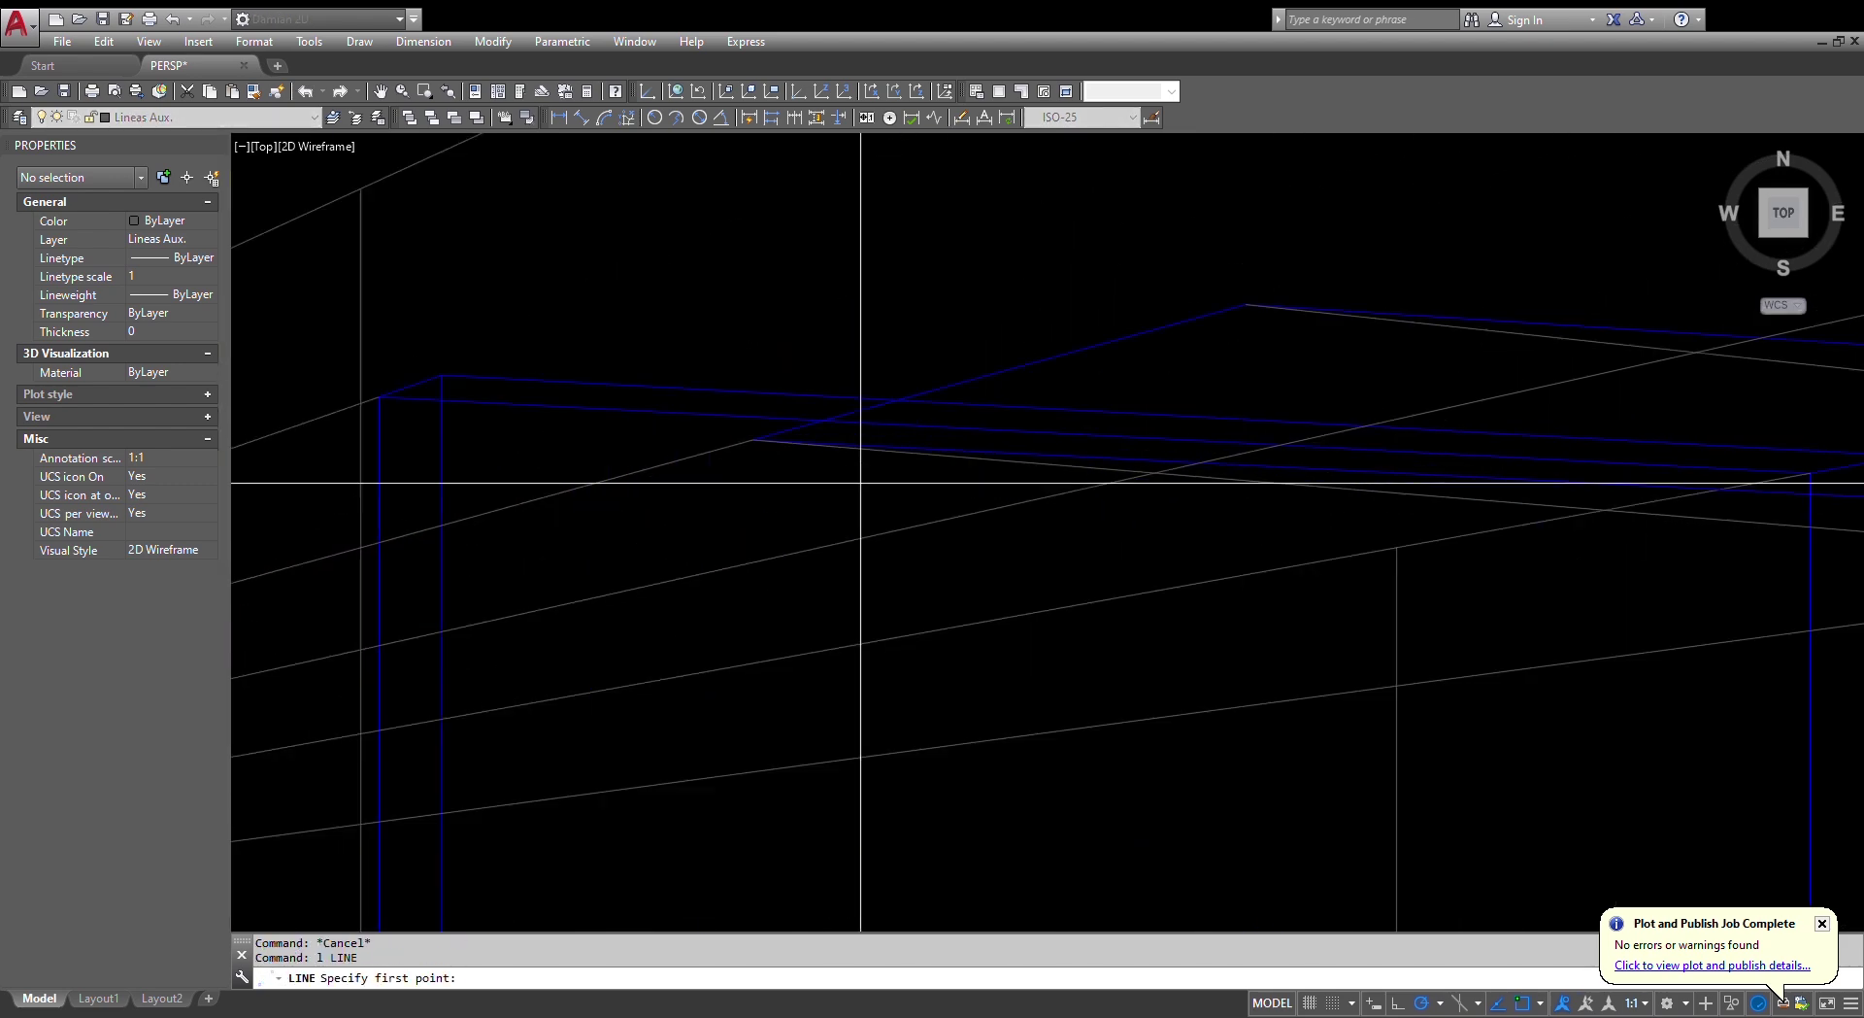
pyautogui.scroll(-3, 754, 439)
pyautogui.click(757, 442)
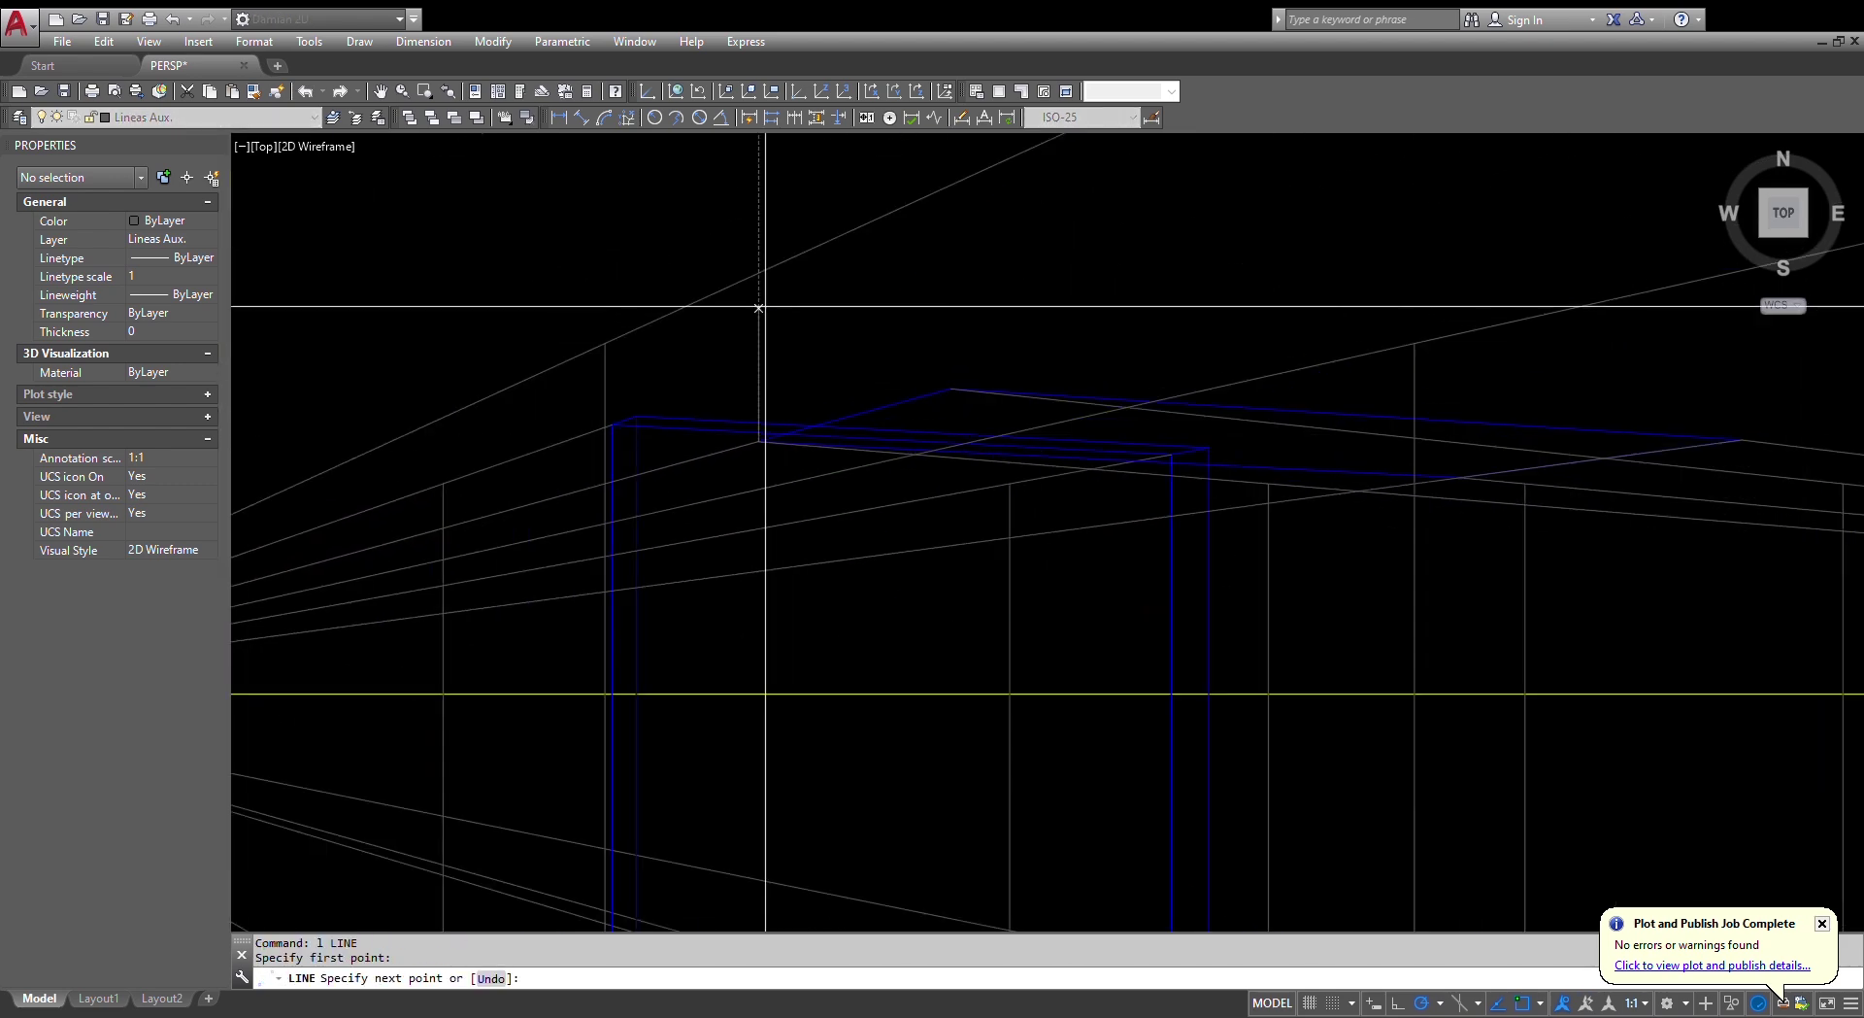
pyautogui.click(760, 272)
pyautogui.press('Escape')
pyautogui.press('Return')
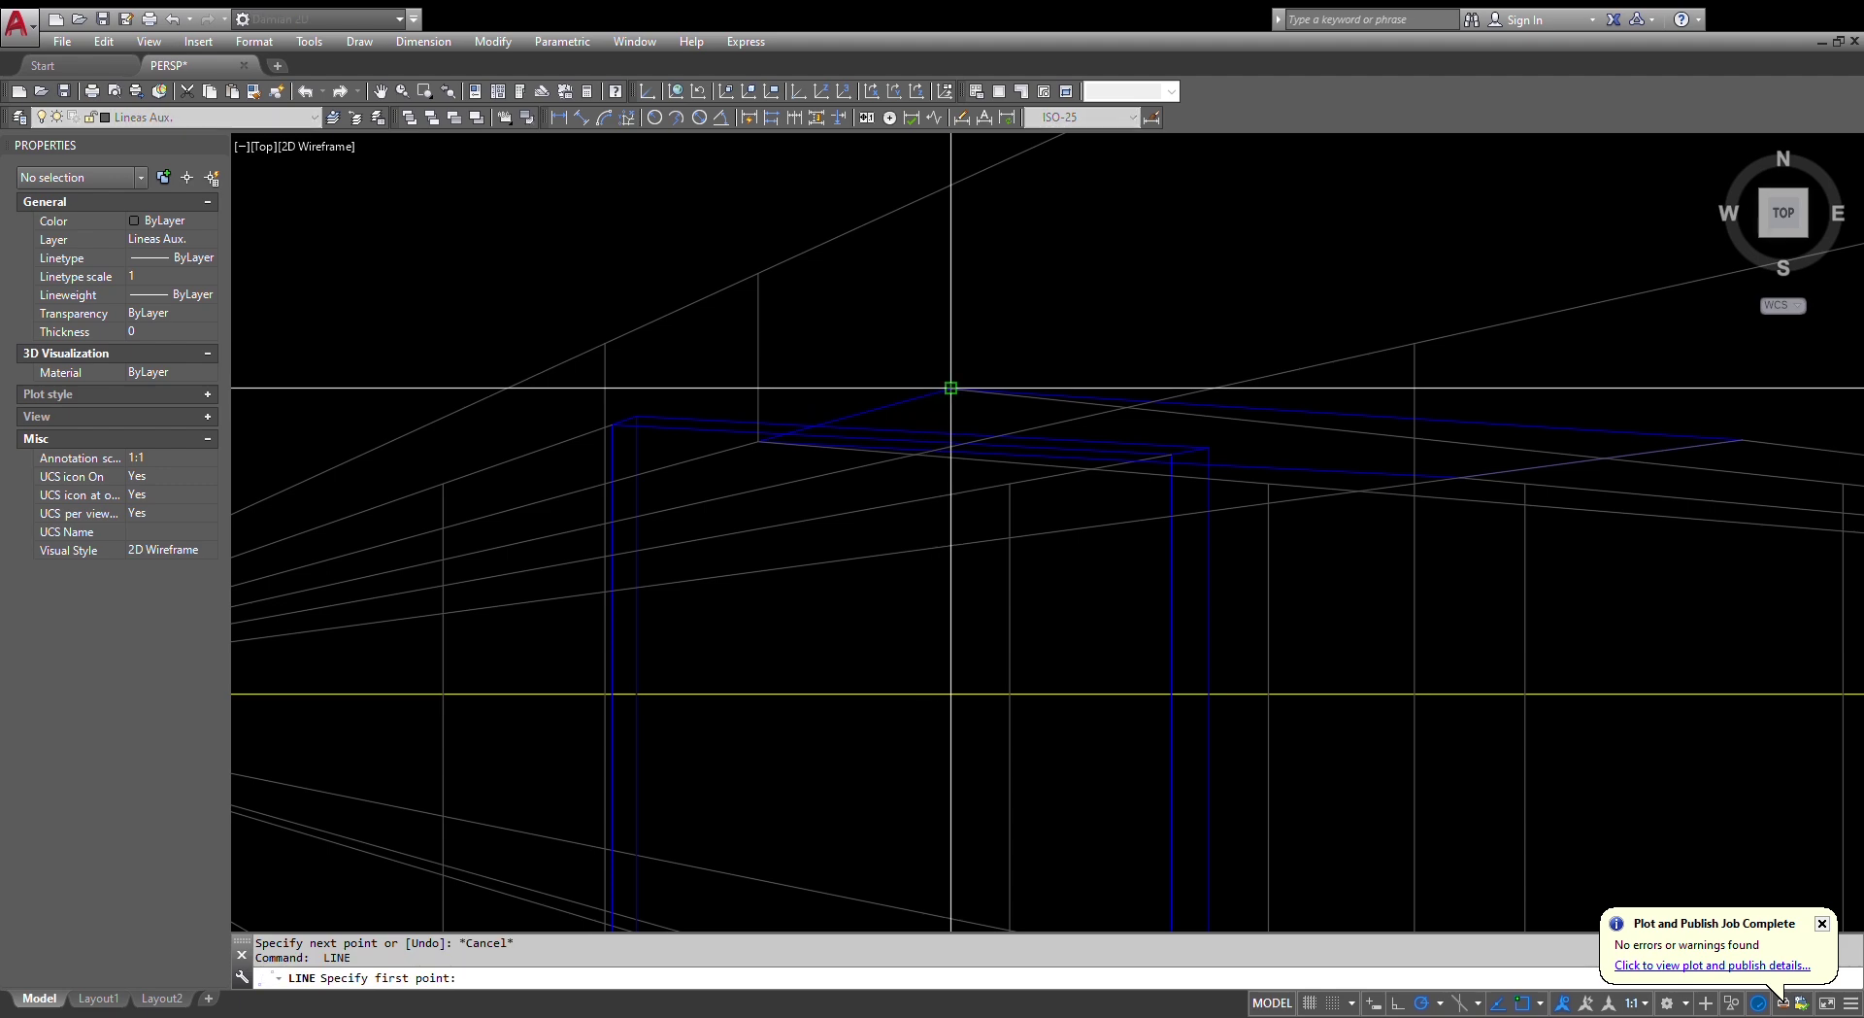
pyautogui.click(950, 389)
pyautogui.scroll(-3, 952, 185)
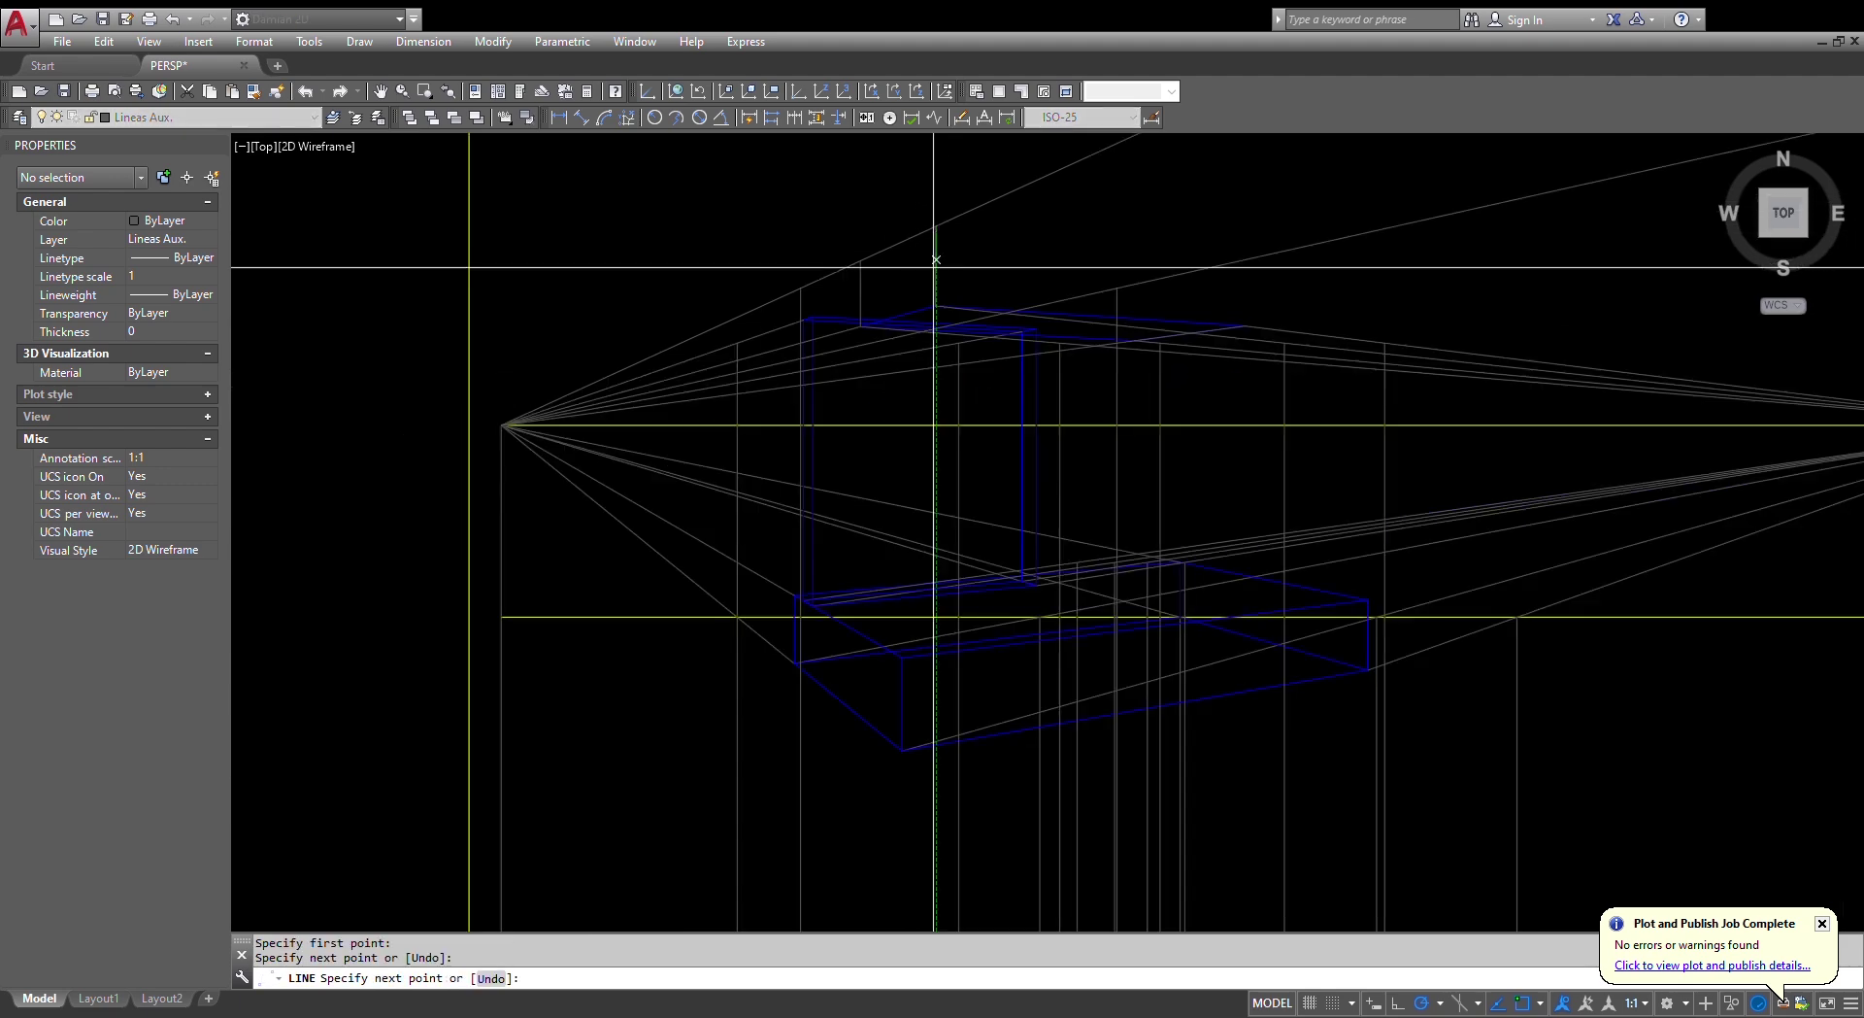
pyautogui.press('Escape')
# - Draw vertical lines from the right and front corners of the upper blue quadrilateral up to the shallower ray
pyautogui.press('Return')
pyautogui.scroll(3, 1253, 282)
pyautogui.click(1243, 371)
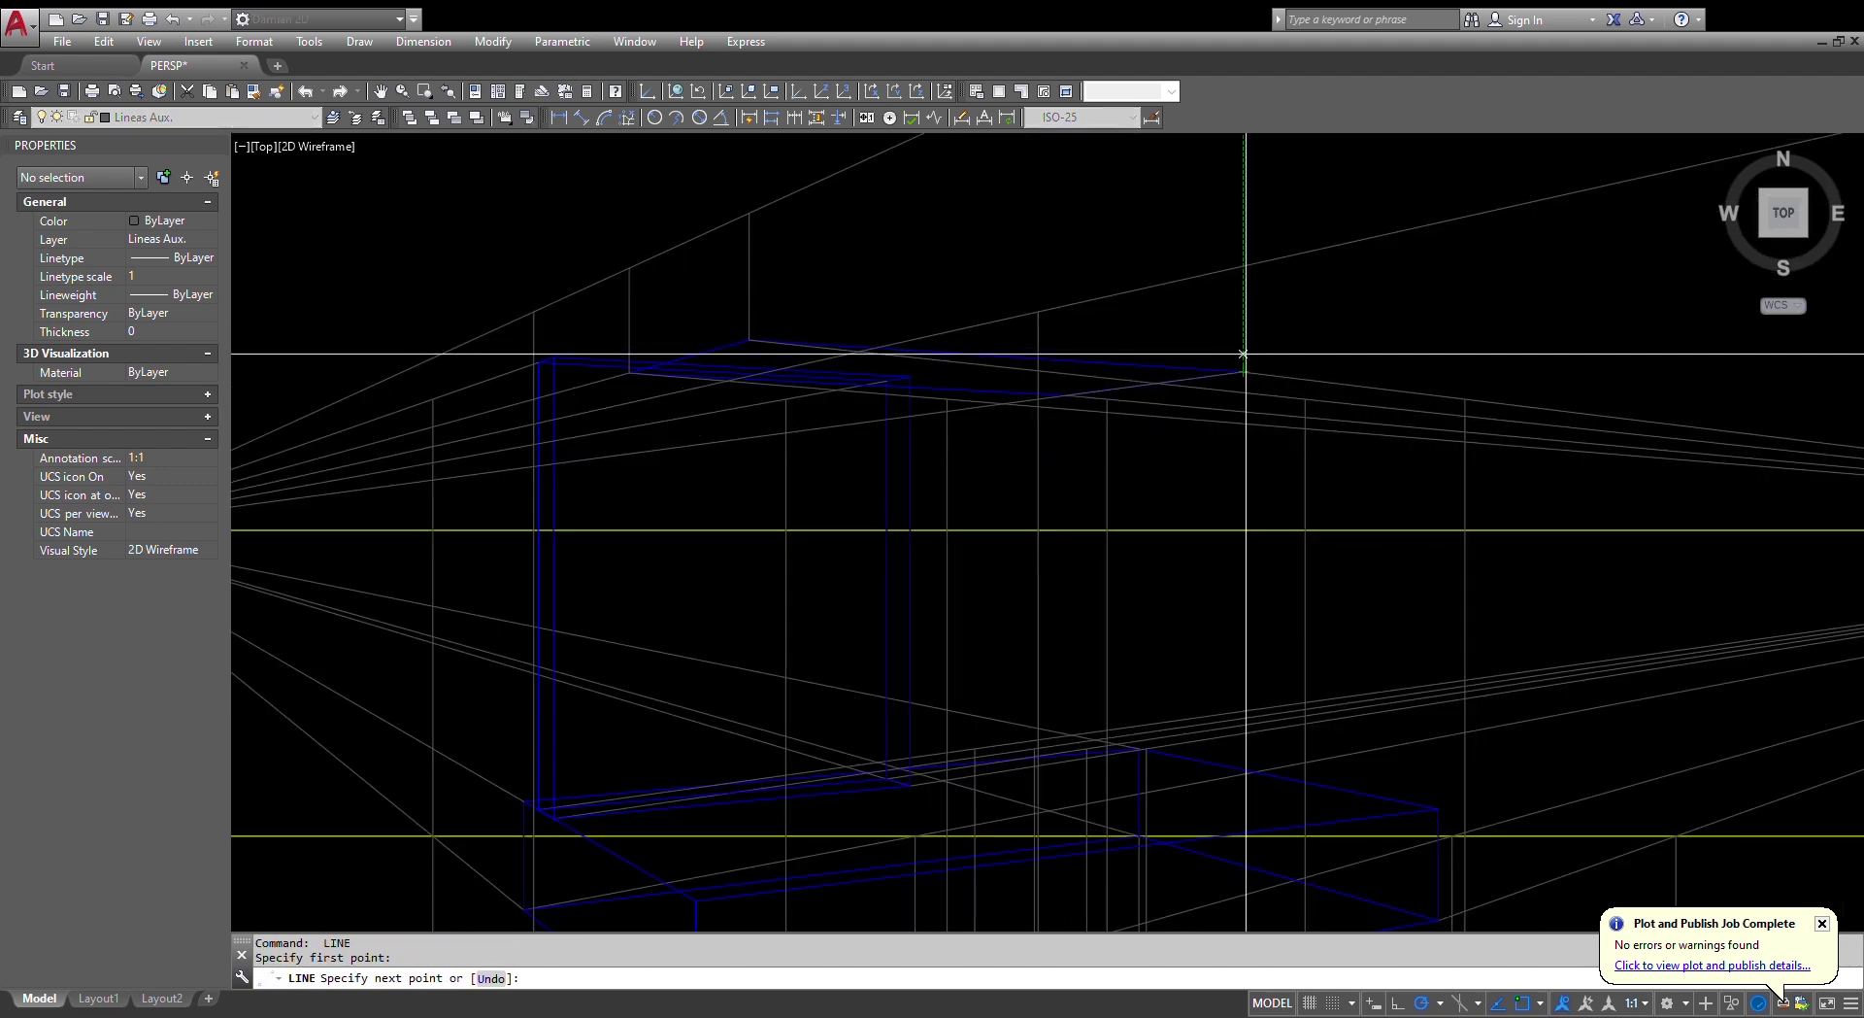
pyautogui.click(1243, 266)
pyautogui.scroll(2, 1063, 393)
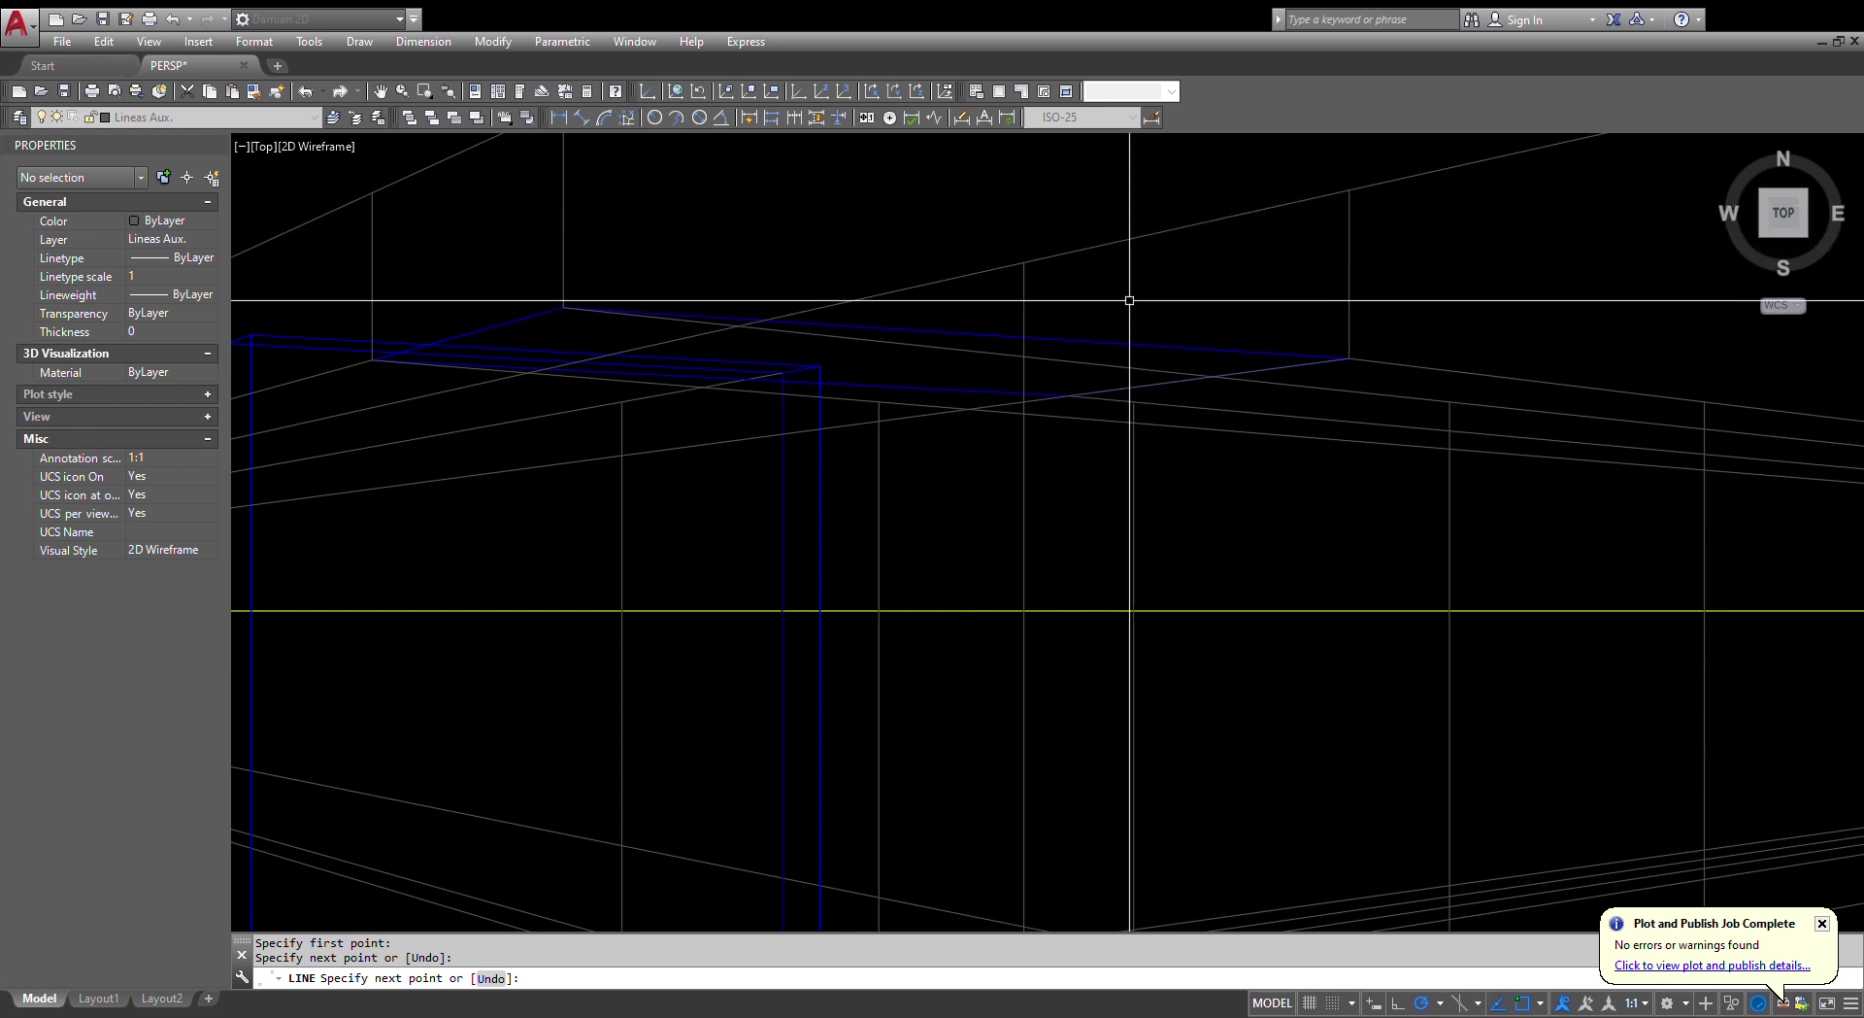
pyautogui.press('Escape')
pyautogui.press('Return')
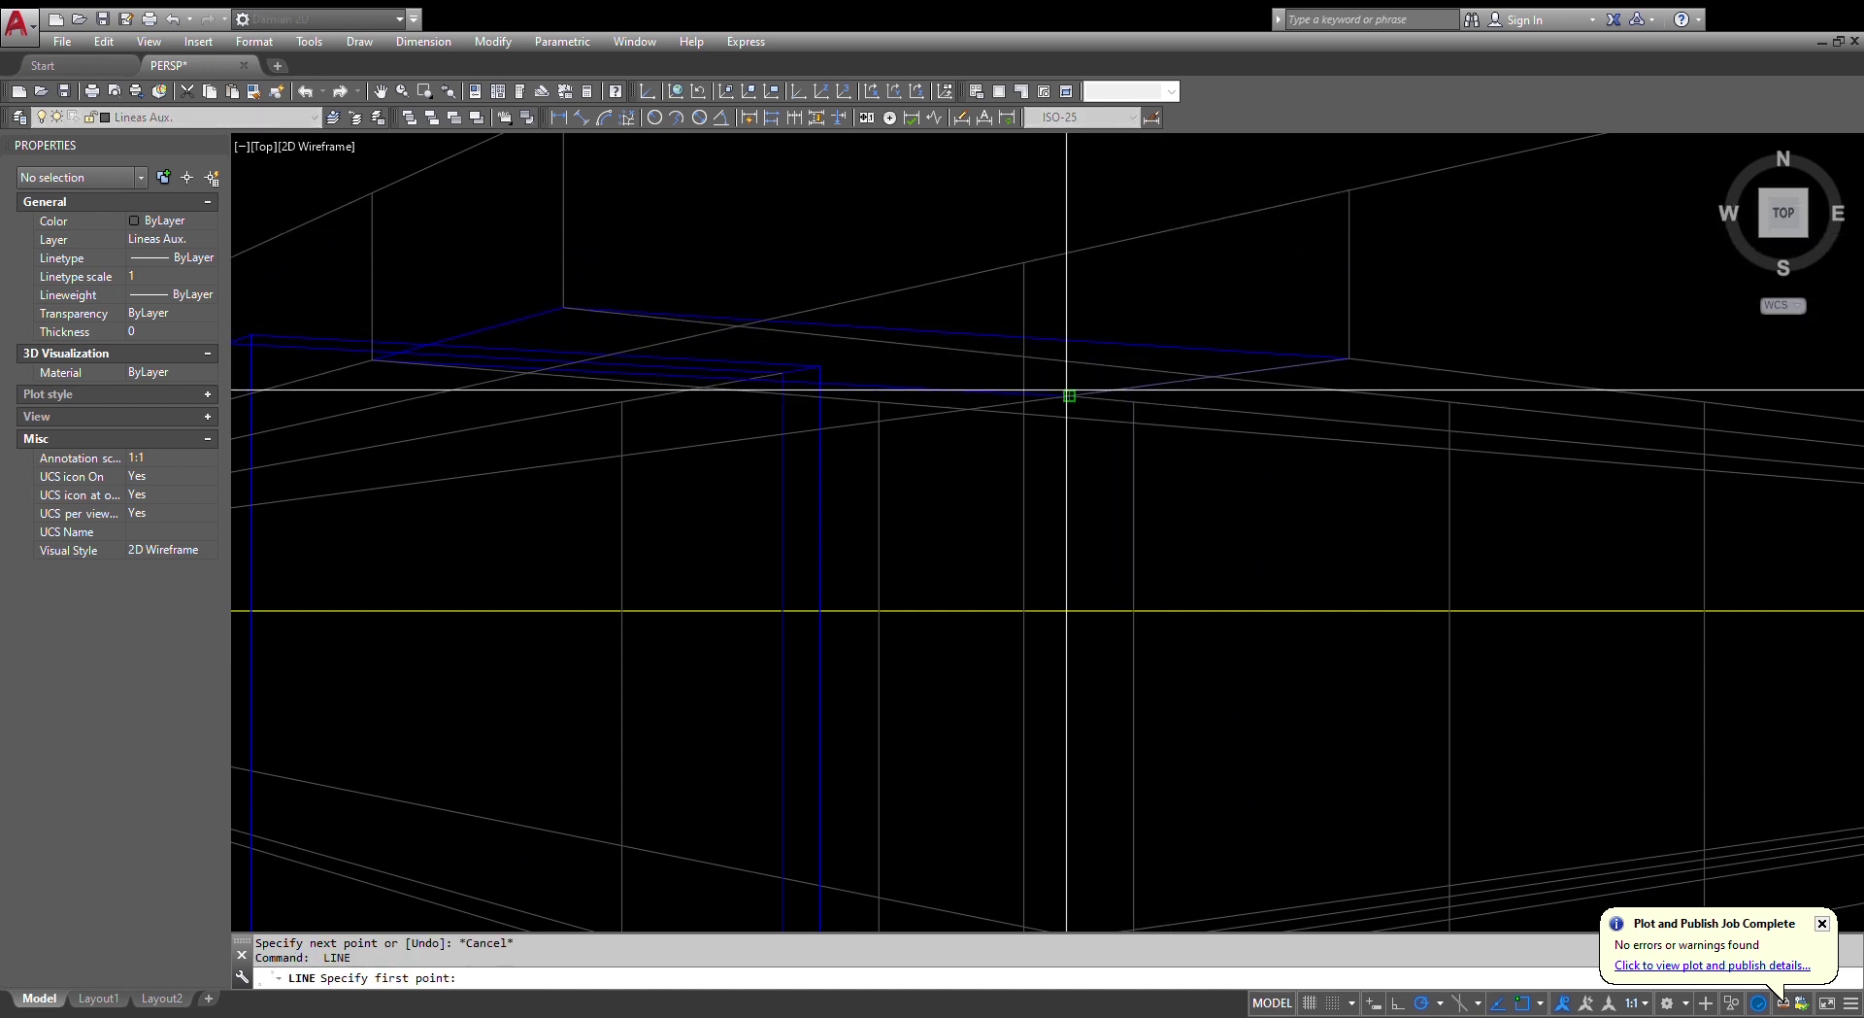
pyautogui.click(1069, 392)
pyautogui.click(1069, 237)
pyautogui.scroll(-3, 1115, 308)
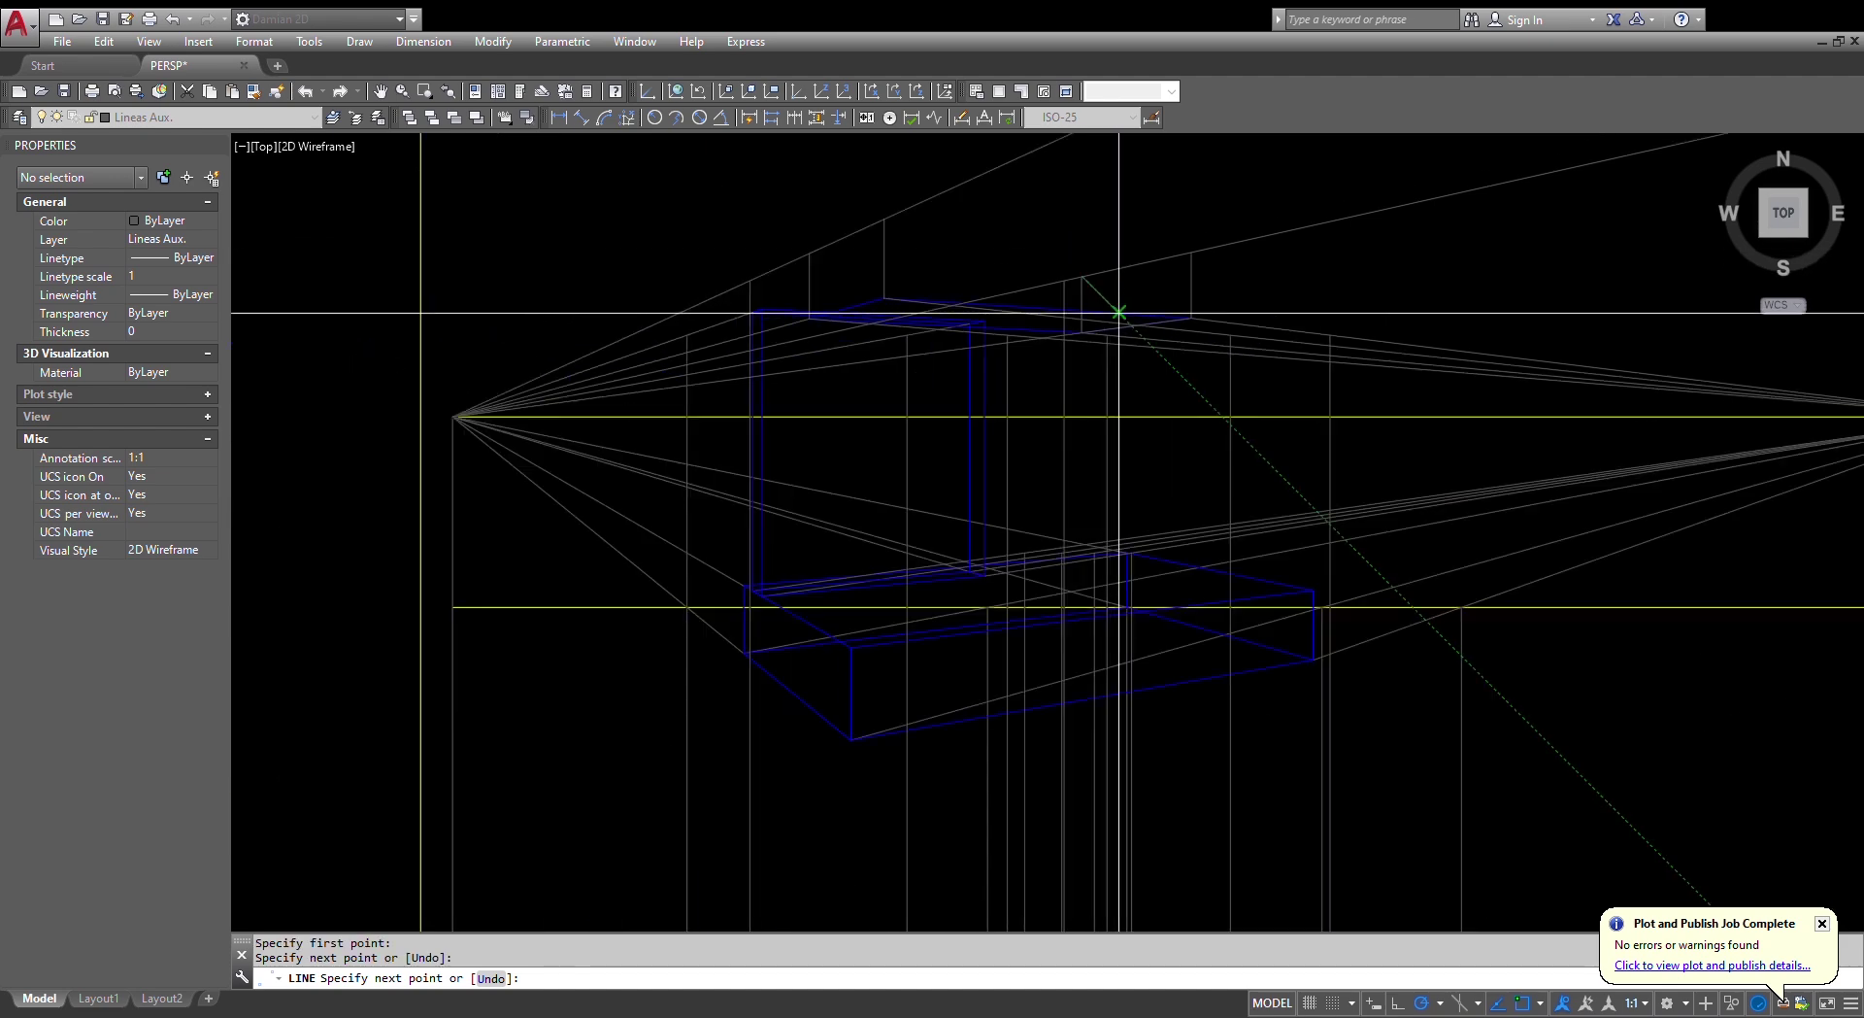
pyautogui.press('Escape')
# - Draw the upper box's top edges, joining the rear corner to the right one and the front corner through the left to the rear
pyautogui.press('Return')
pyautogui.click(886, 218)
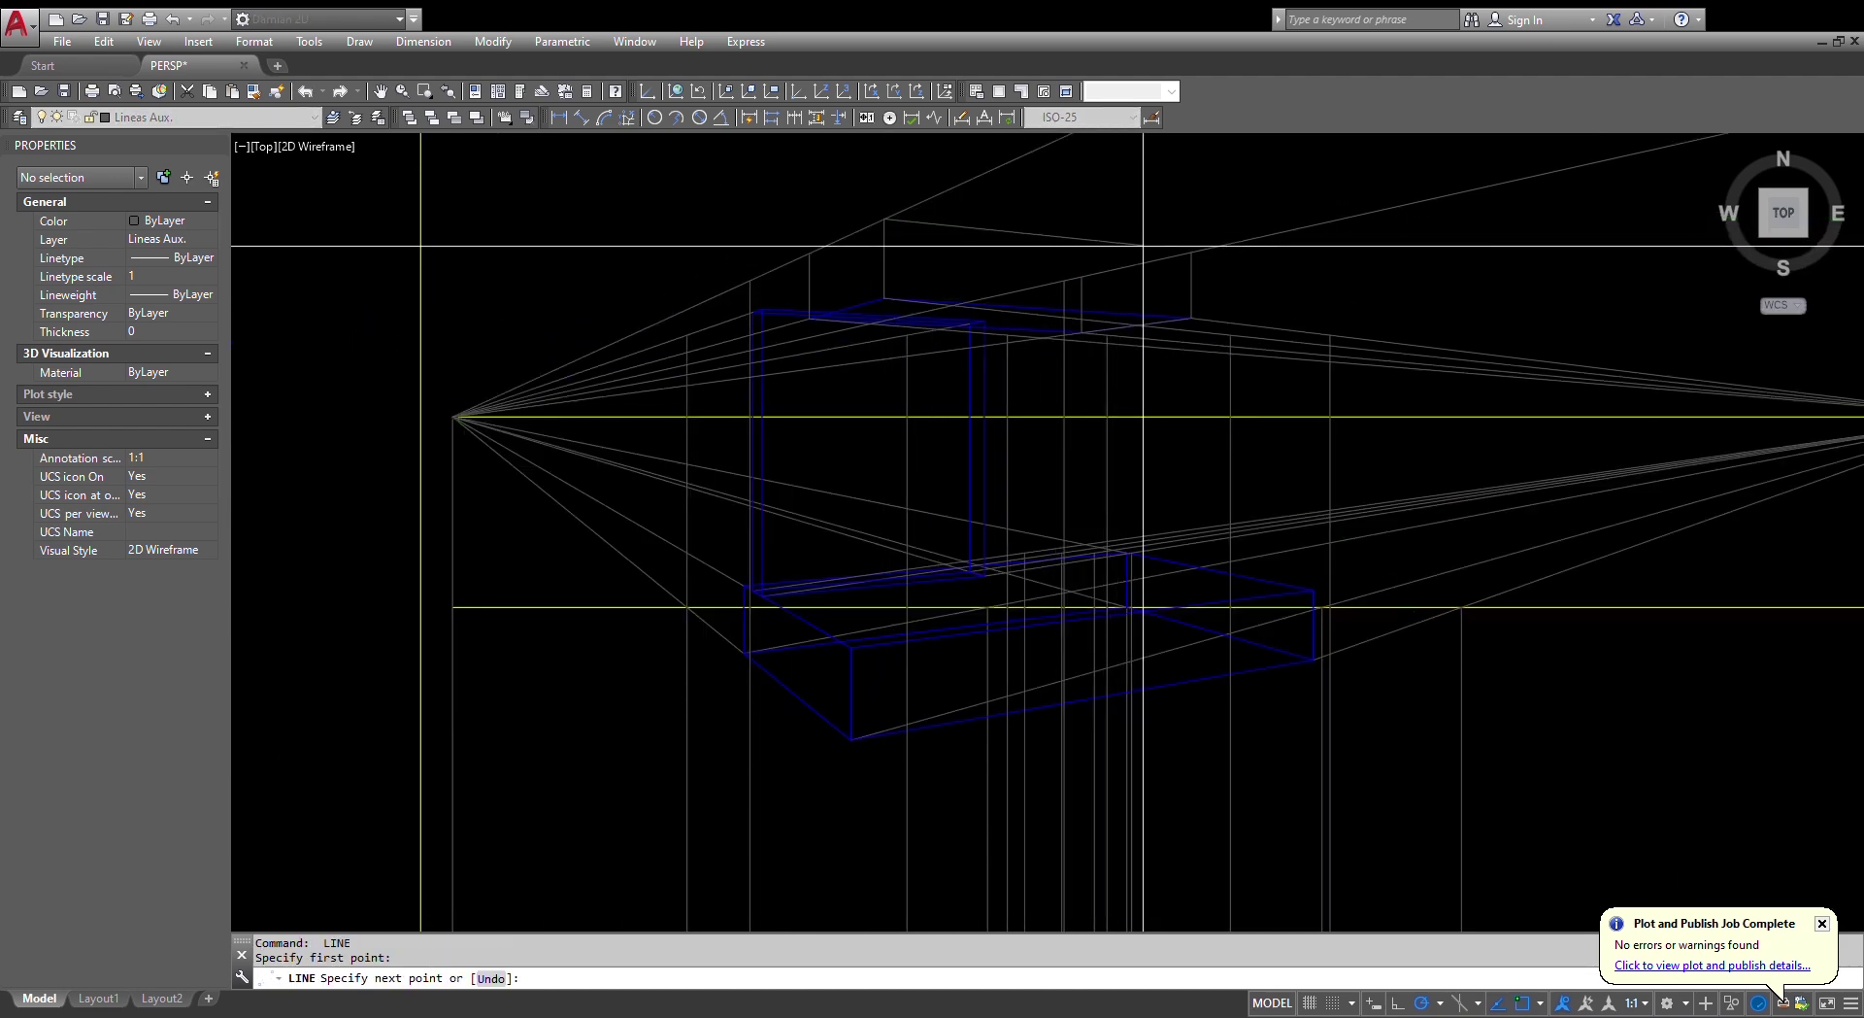
pyautogui.click(1191, 251)
pyautogui.press('Escape')
pyautogui.press('Return')
pyautogui.click(1081, 276)
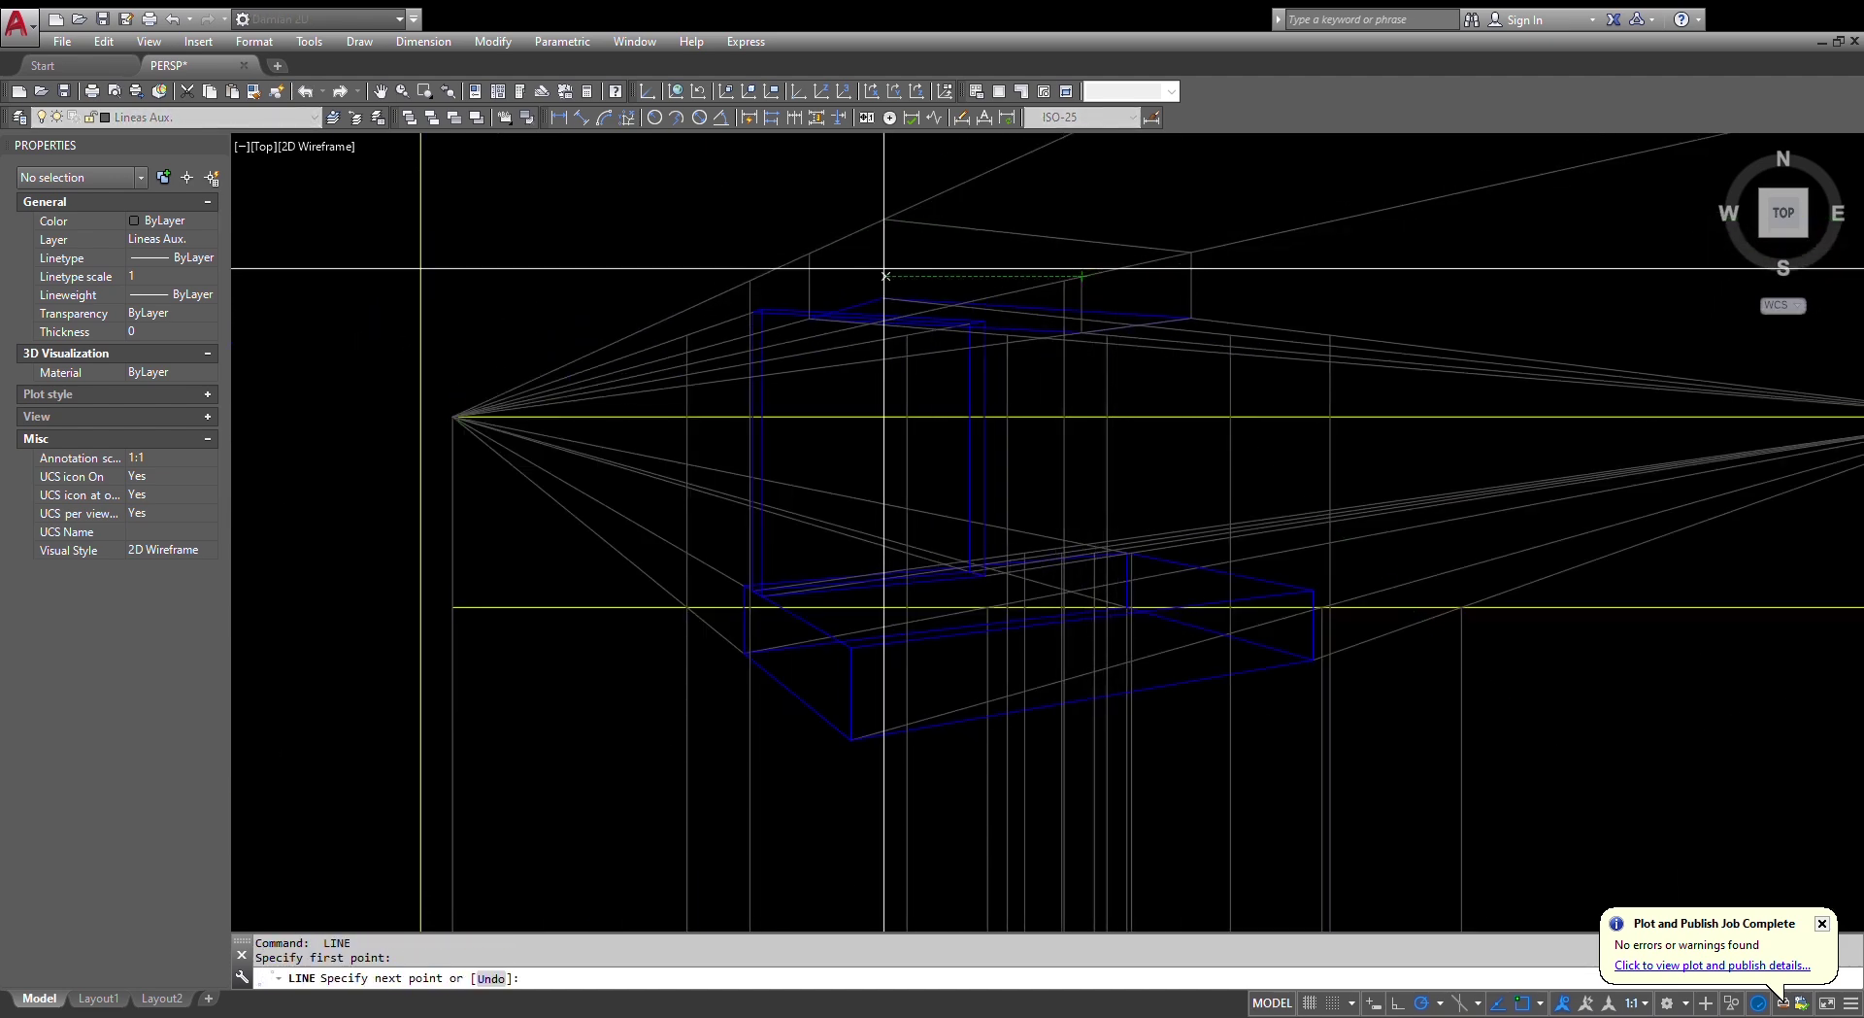
pyautogui.click(810, 253)
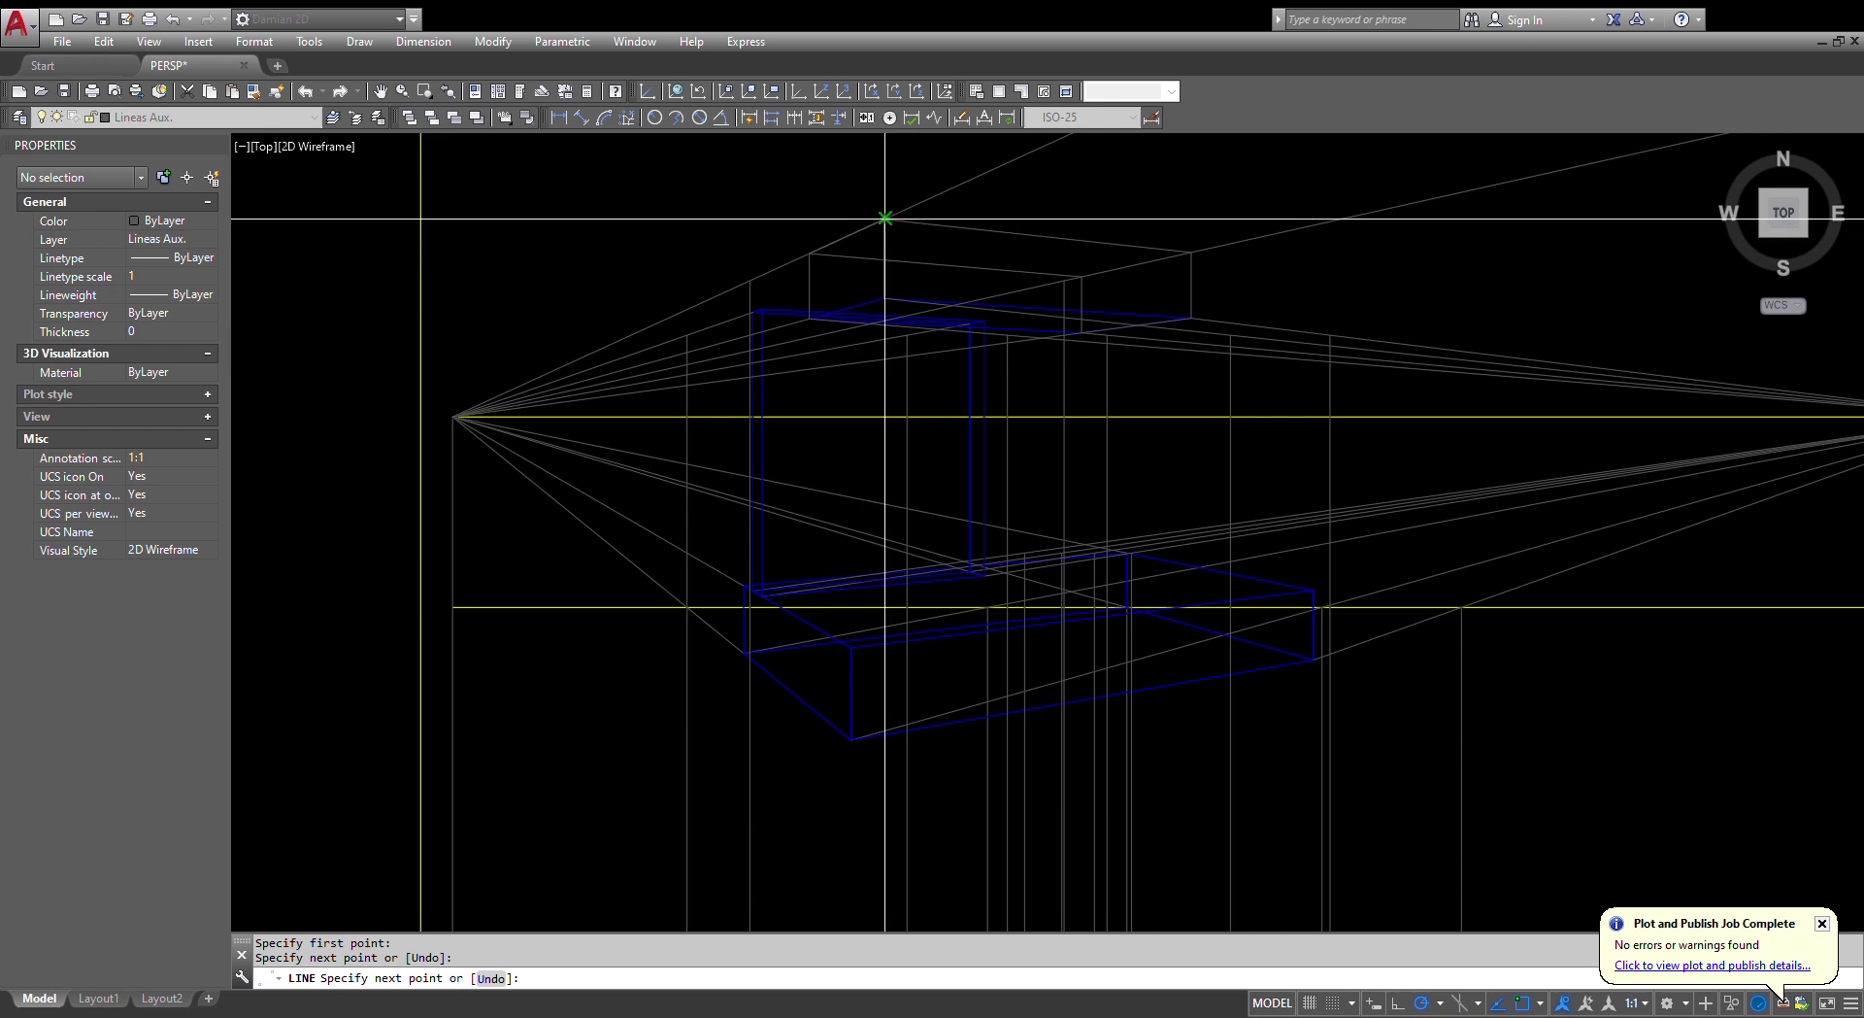
pyautogui.click(884, 219)
pyautogui.press('Escape')
pyautogui.press('Return')
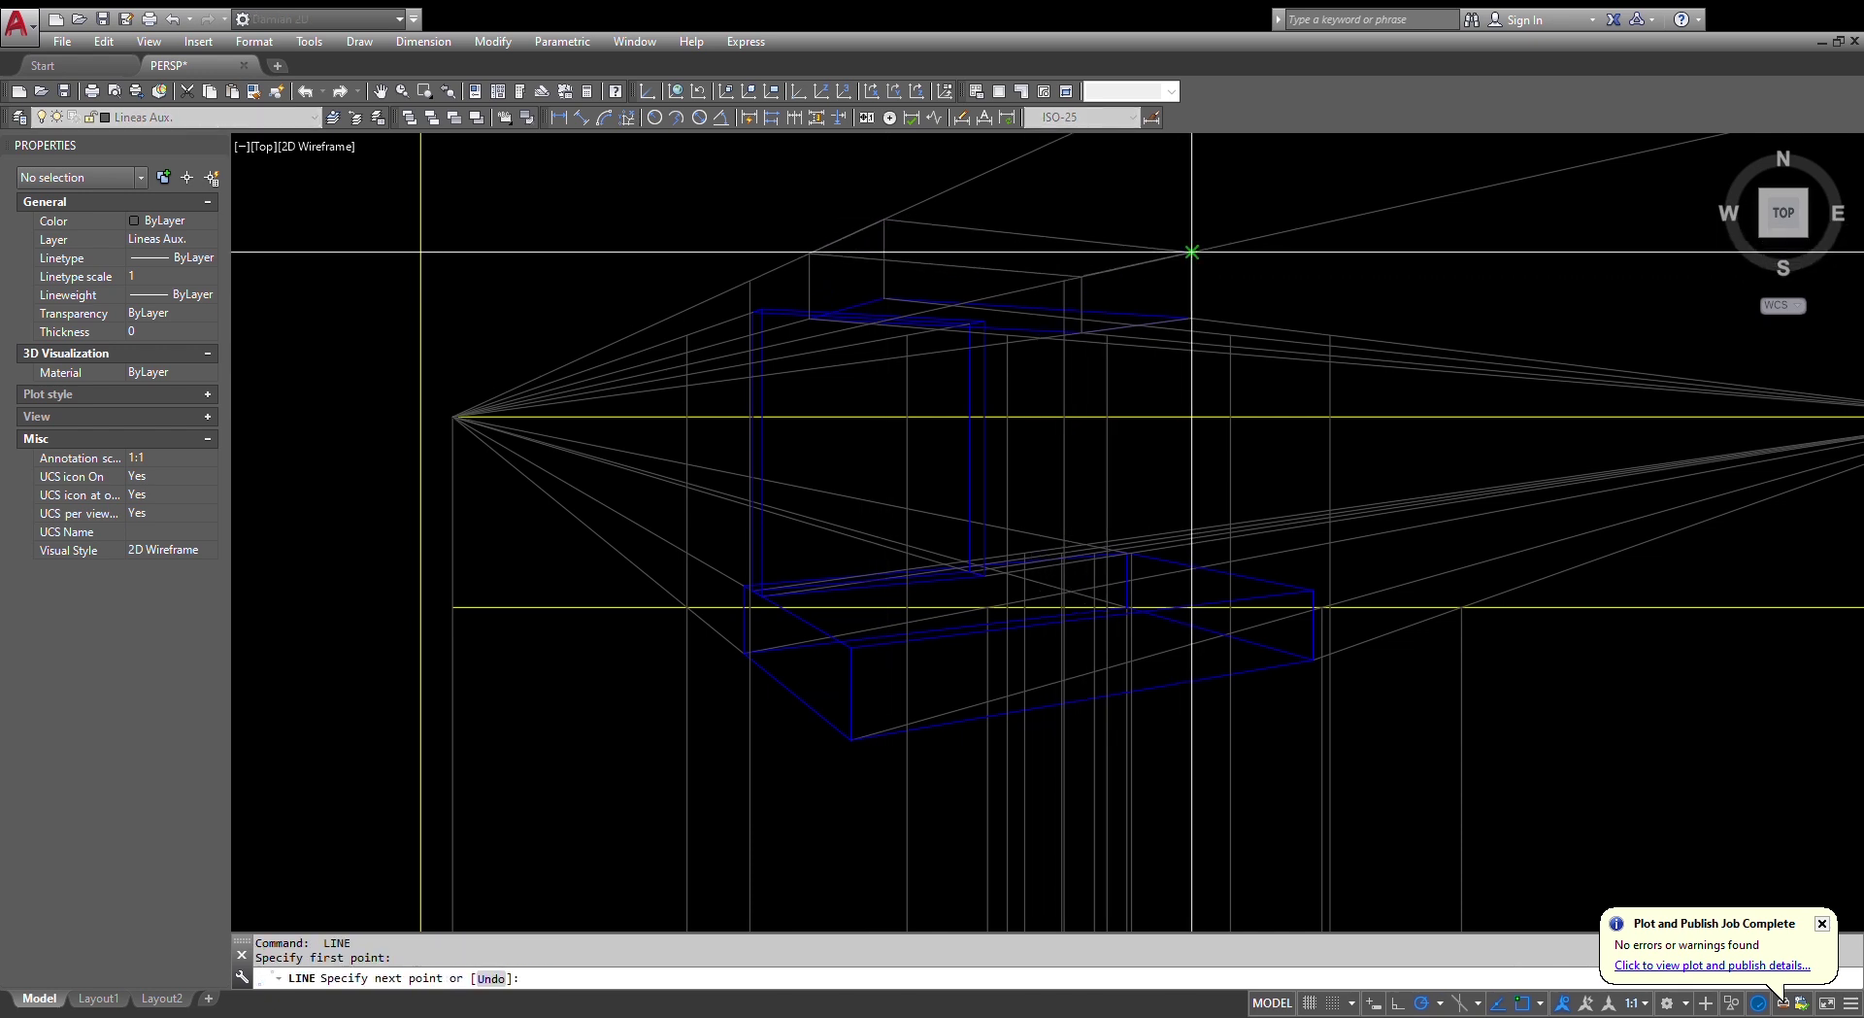
pyautogui.press('Escape')
pyautogui.press('Escape')
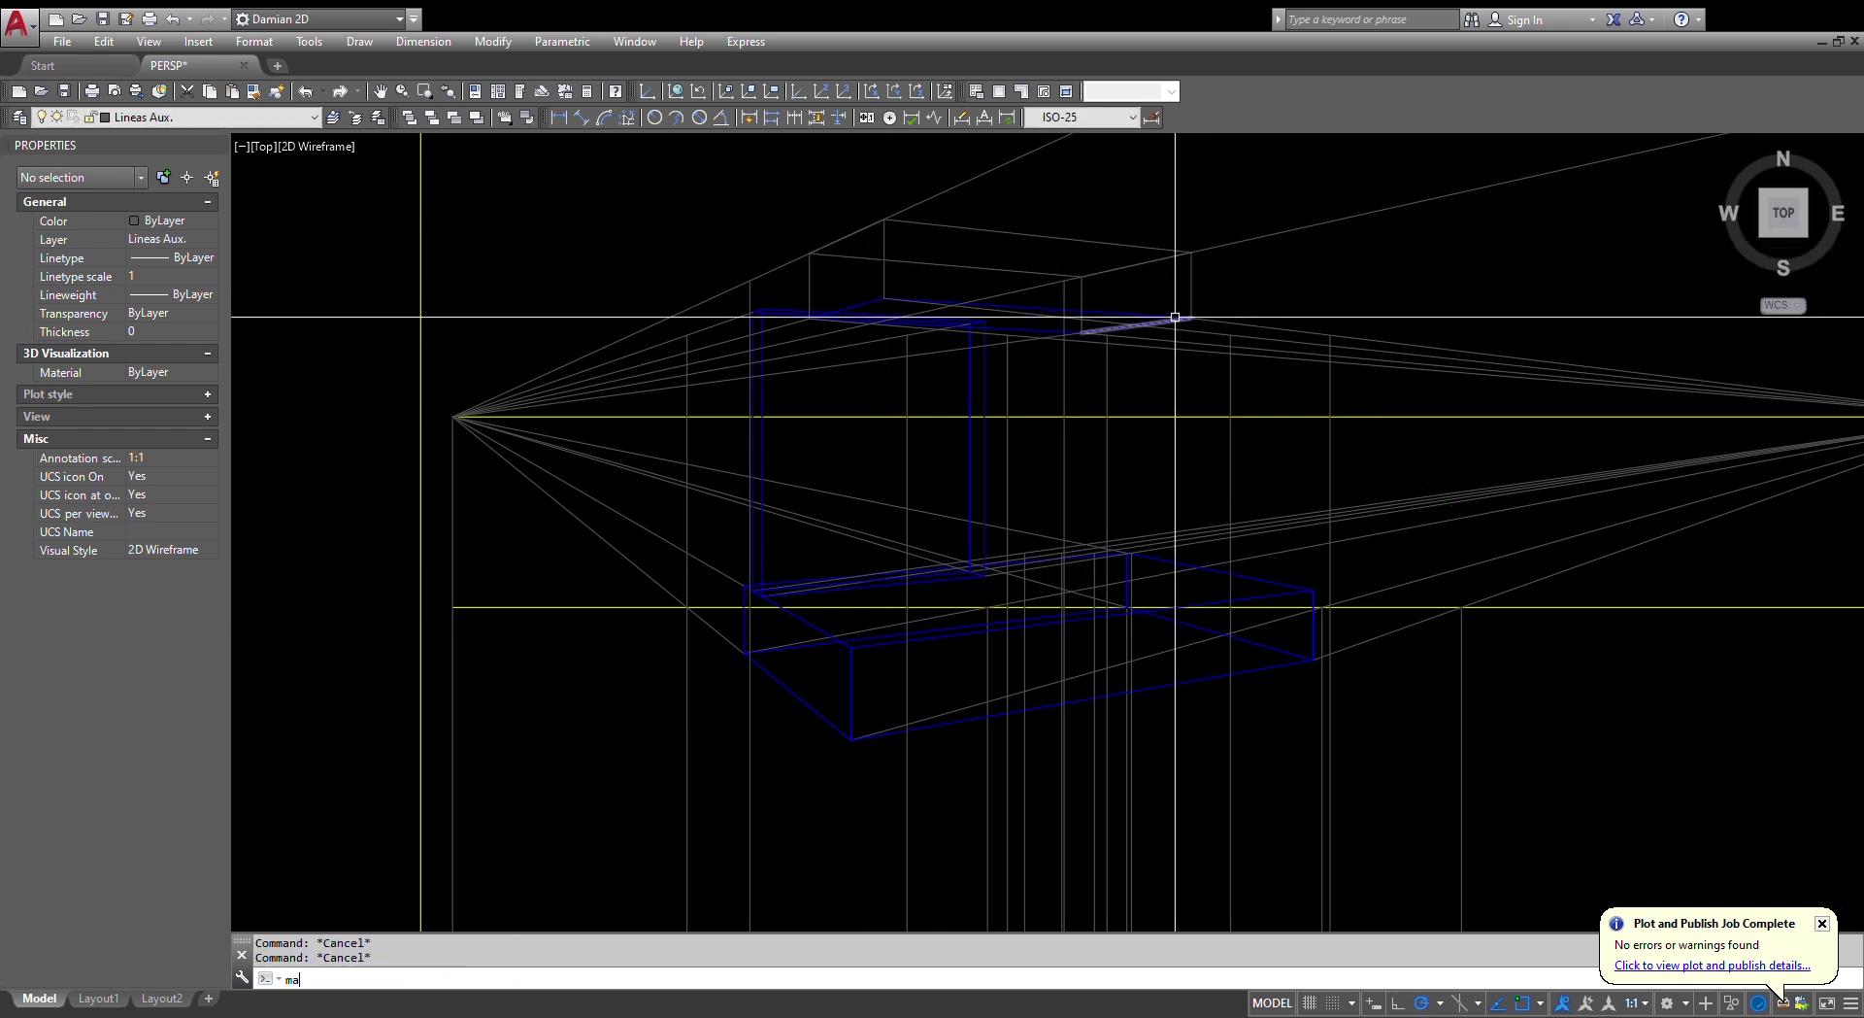
# - Match the new upper-box edges to the properties of the blue outline with Match Properties
pyautogui.write('ma')
pyautogui.press('Return')
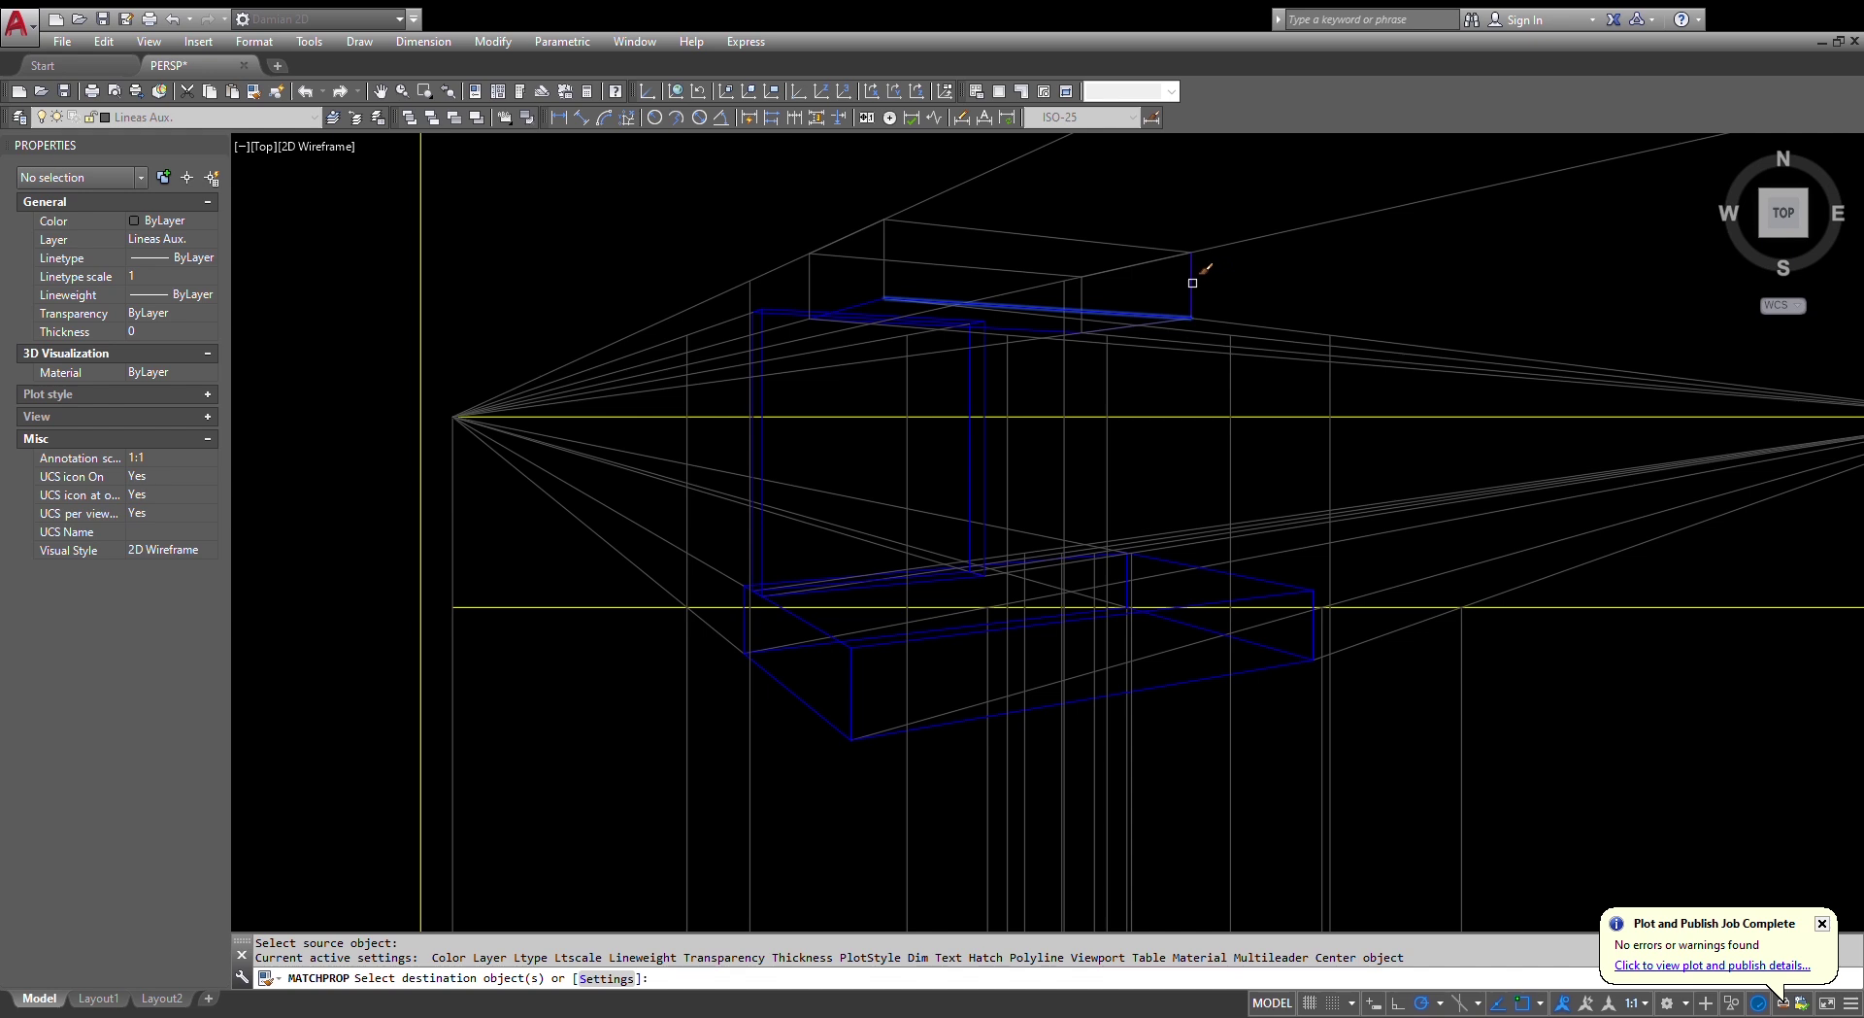
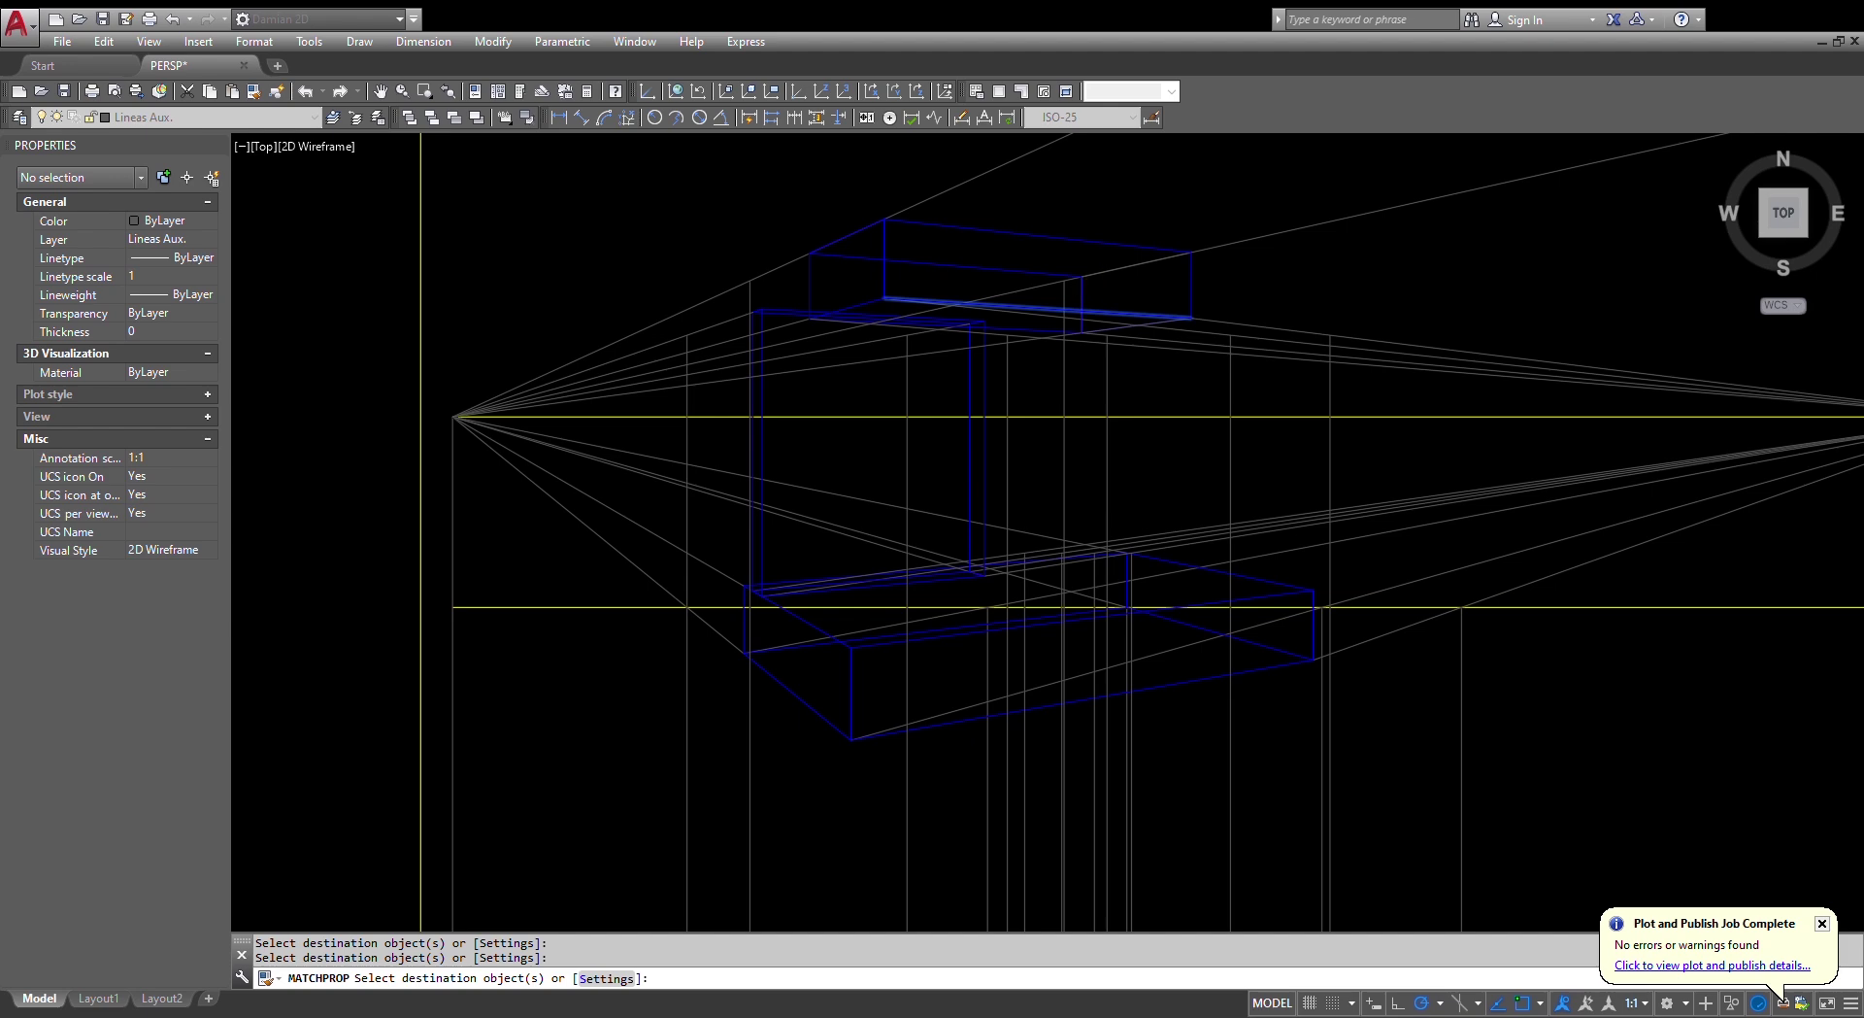
pyautogui.press('Escape')
pyautogui.scroll(5, 1157, 303)
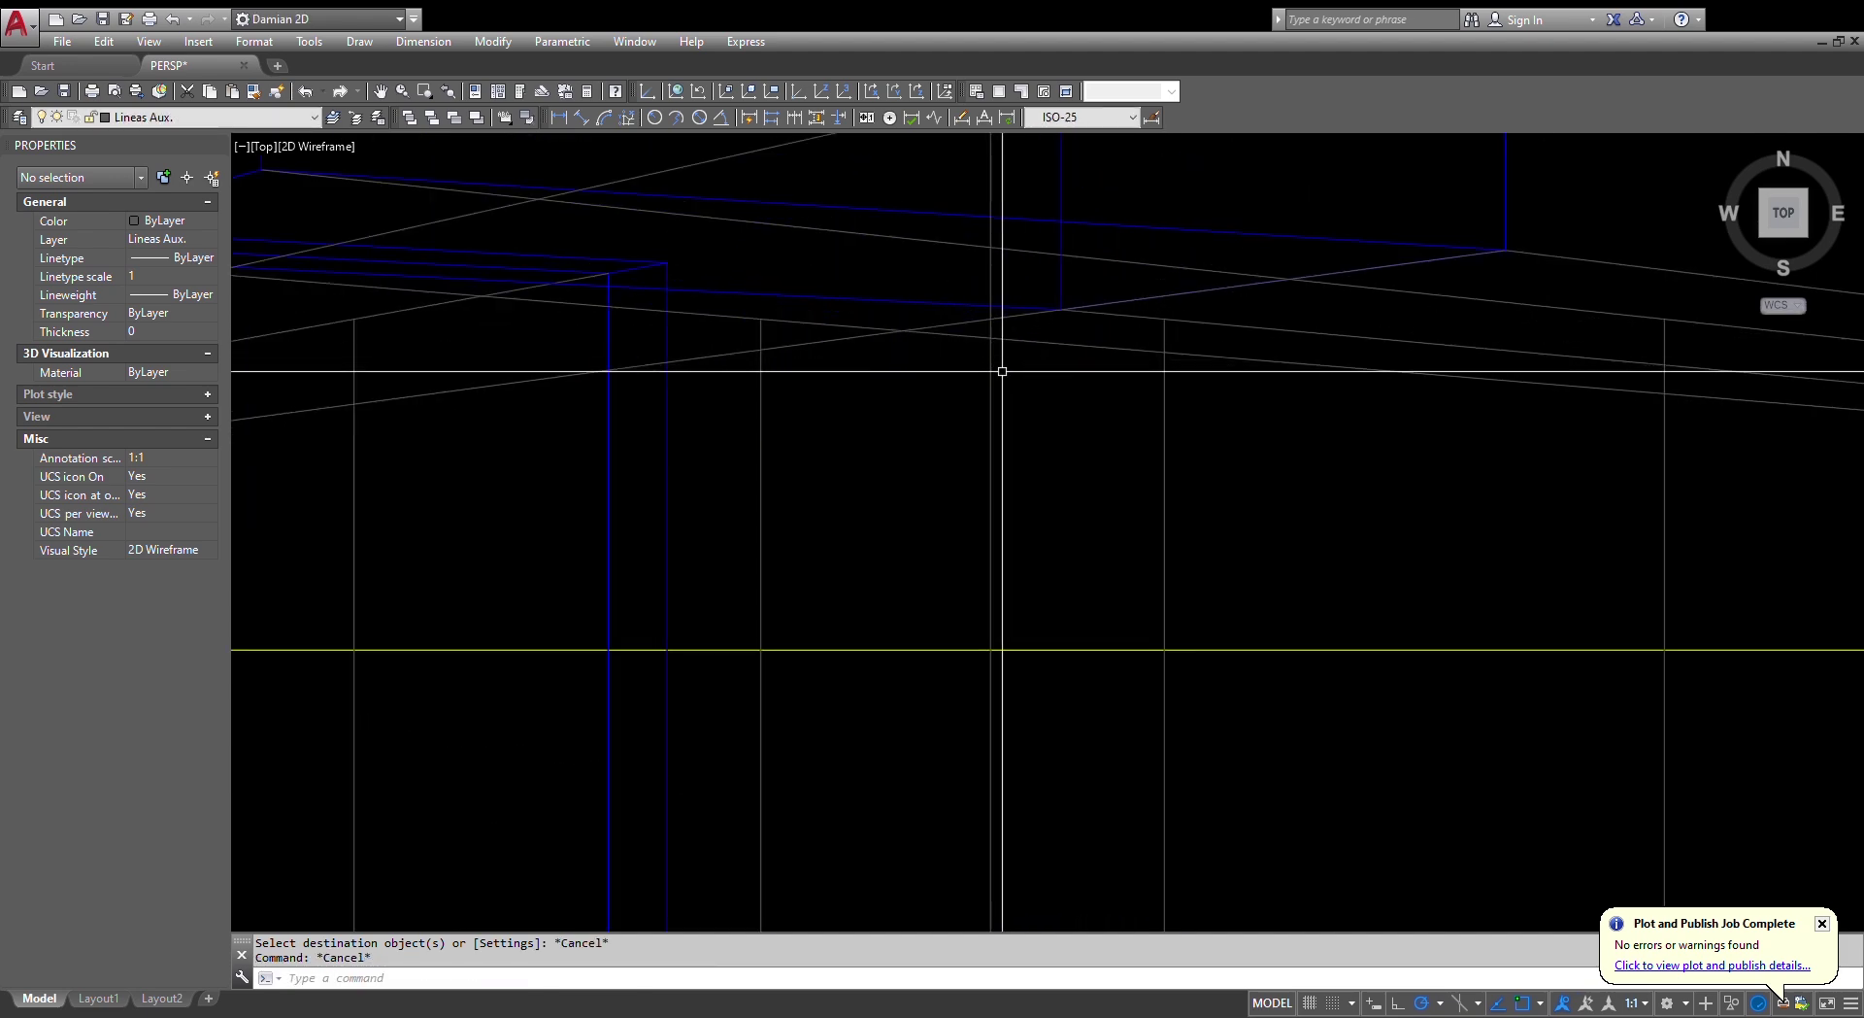
pyautogui.click(1000, 315)
pyautogui.click(1506, 250)
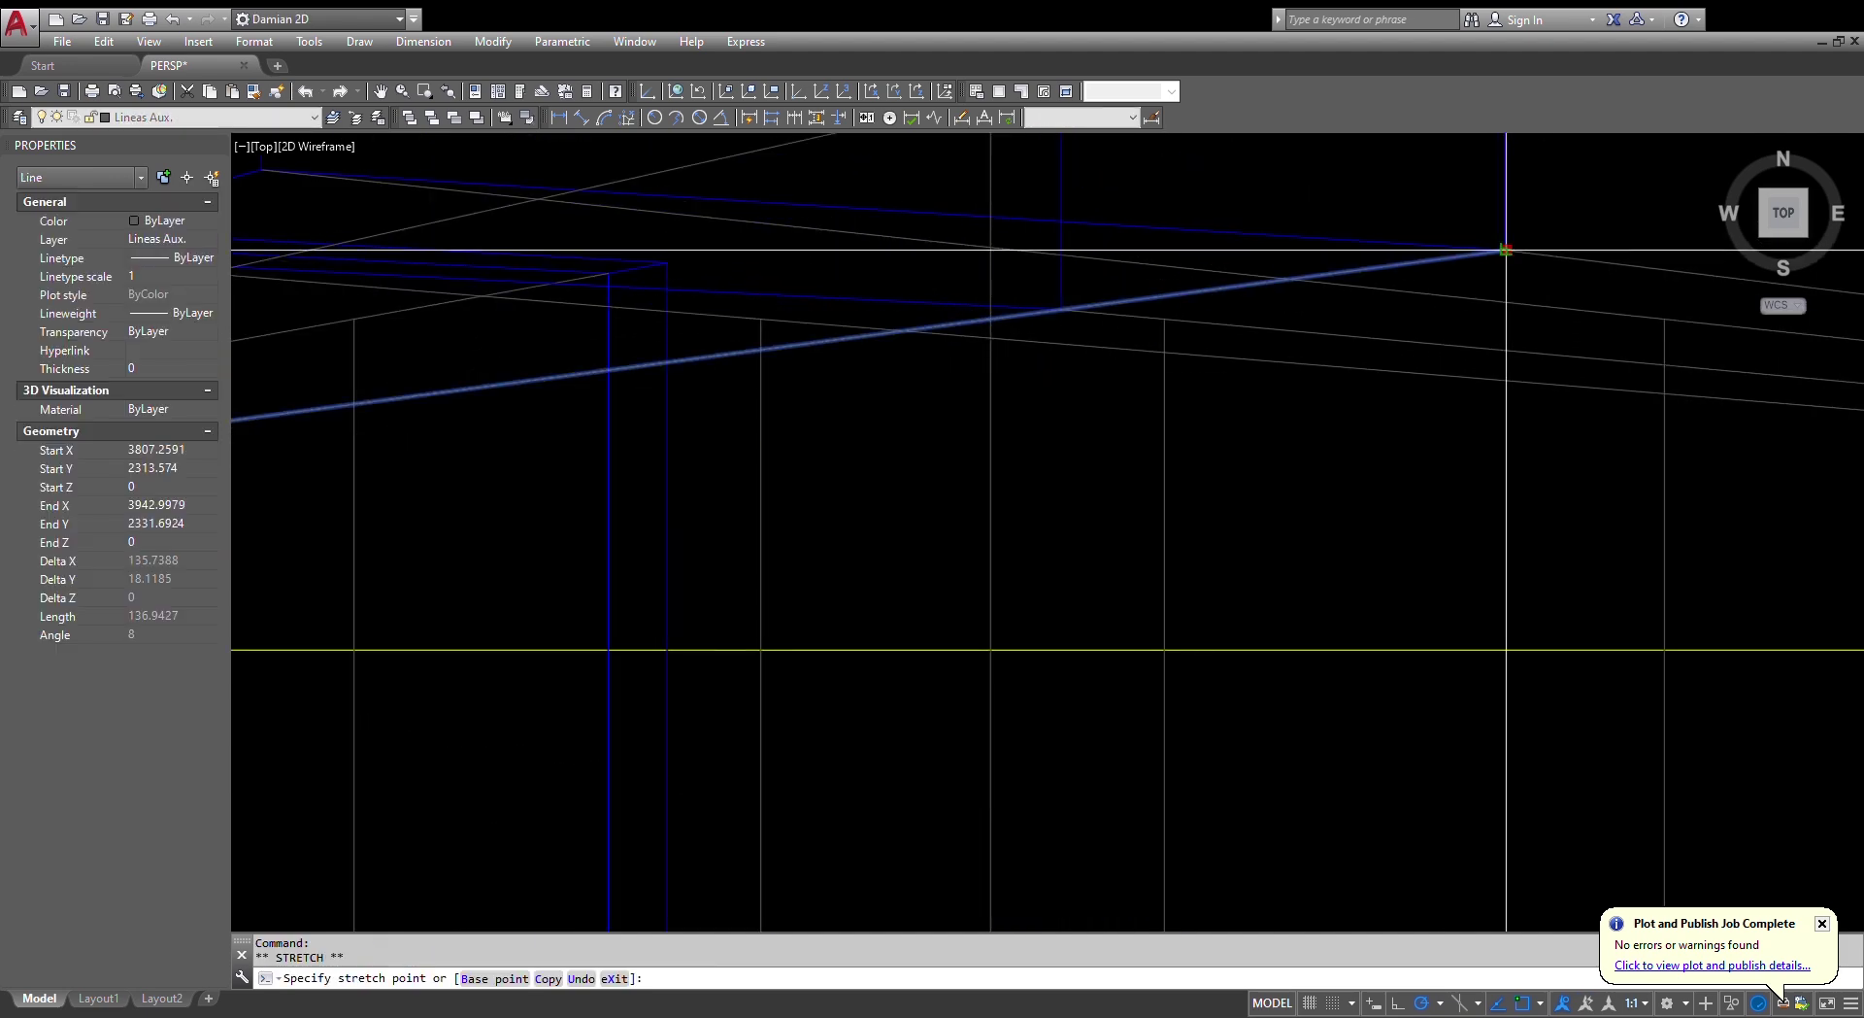
pyautogui.scroll(-5, 1062, 308)
pyautogui.press('Escape')
pyautogui.press('Escape')
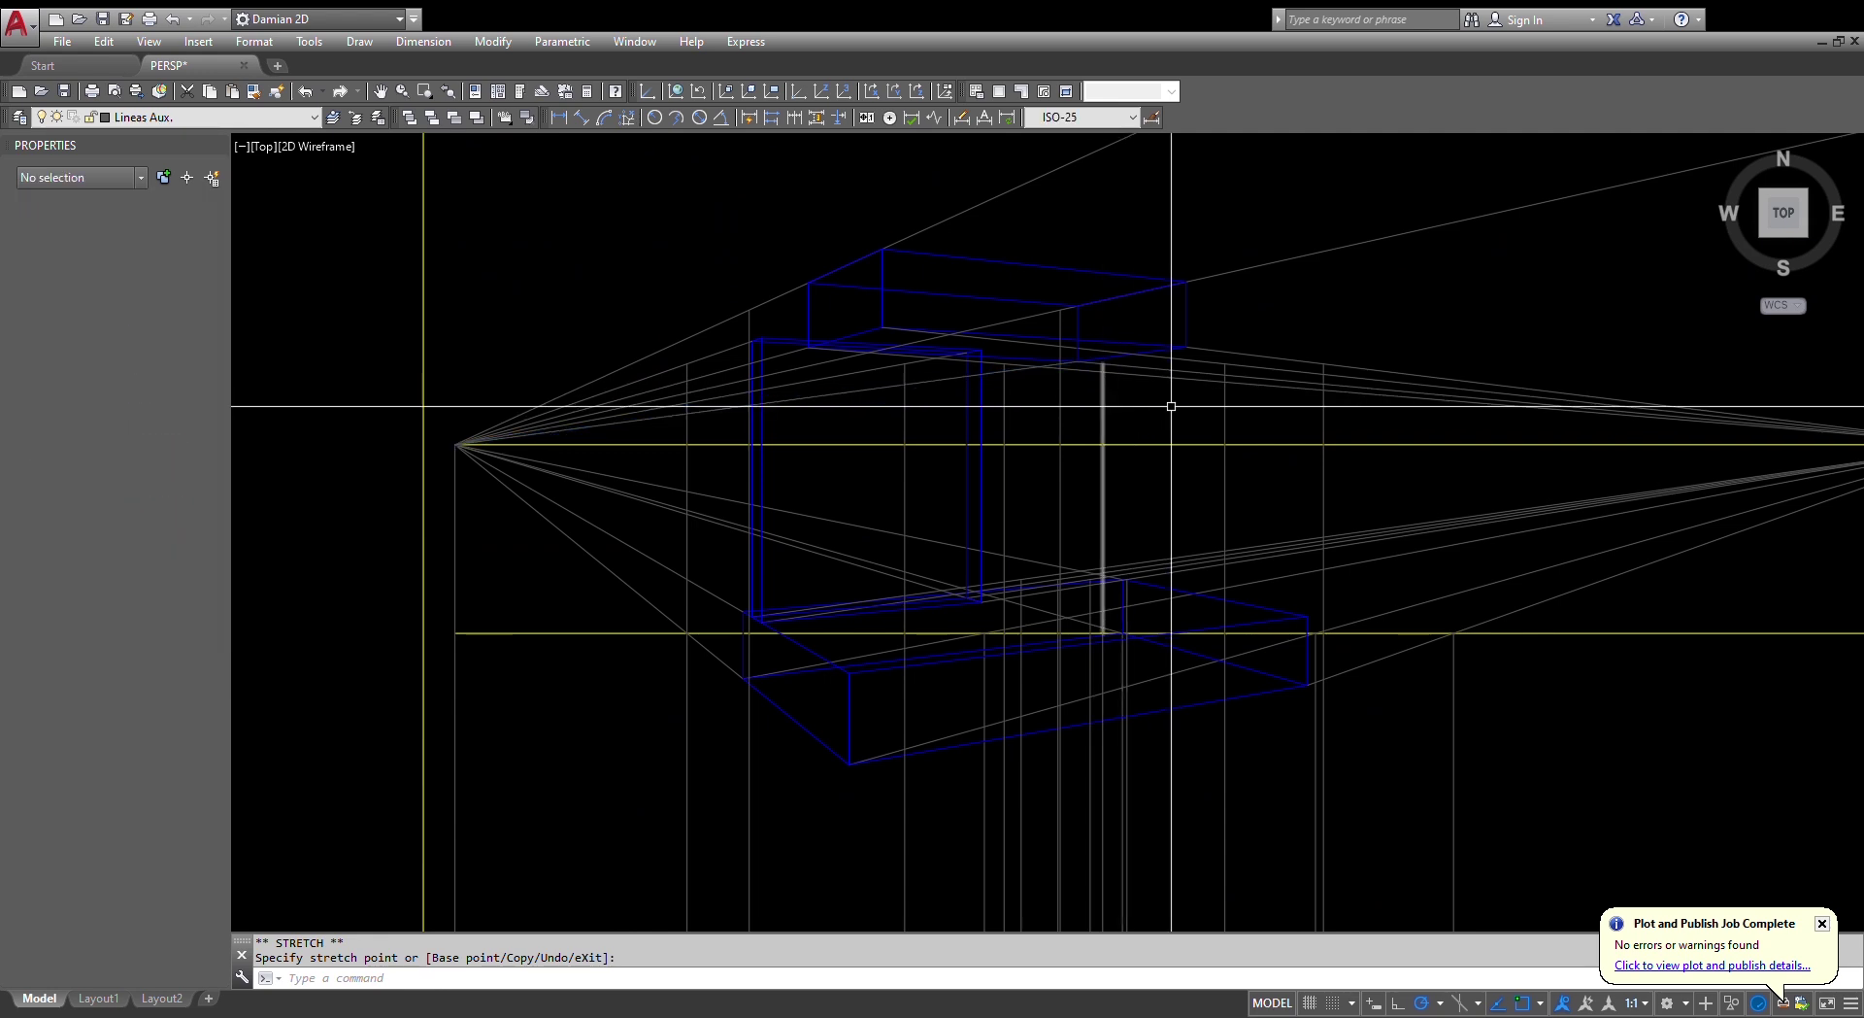
# - Trim away the portions of the two rays that extend past the upper box's rear and right corners
pyautogui.write('tr')
pyautogui.press('Return')
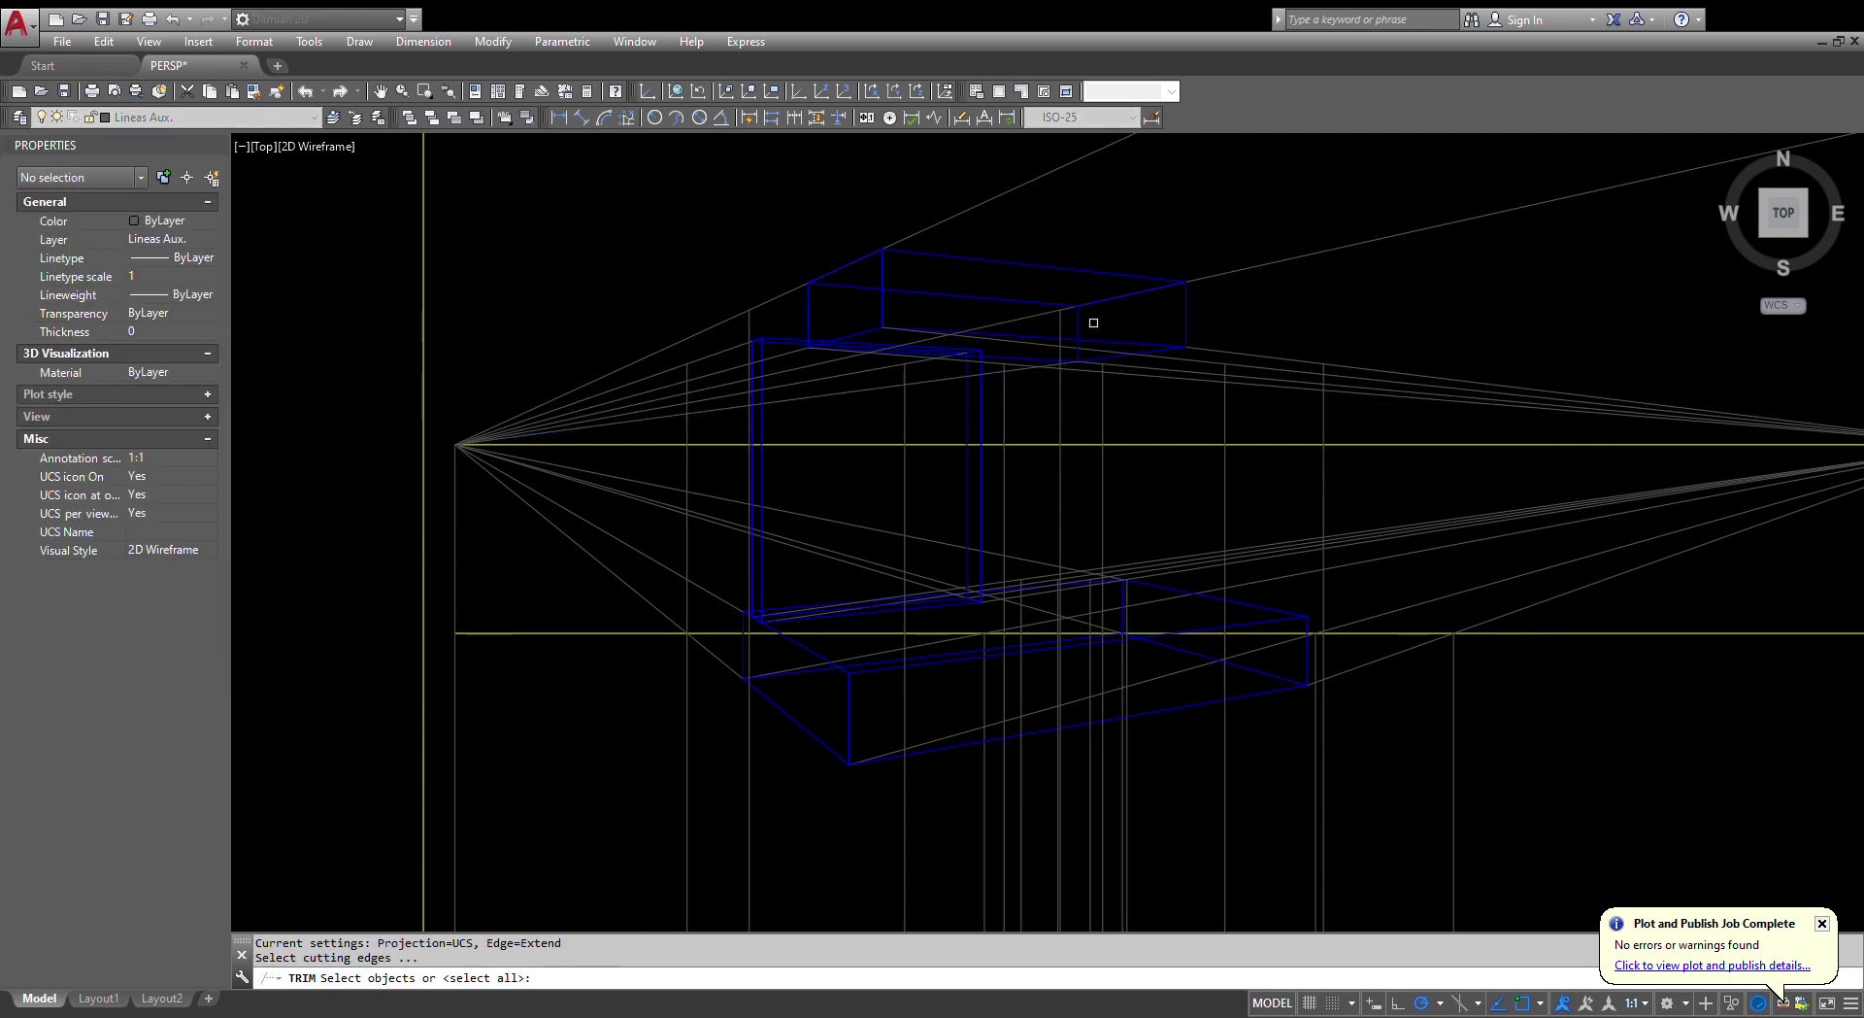
pyautogui.press('Escape')
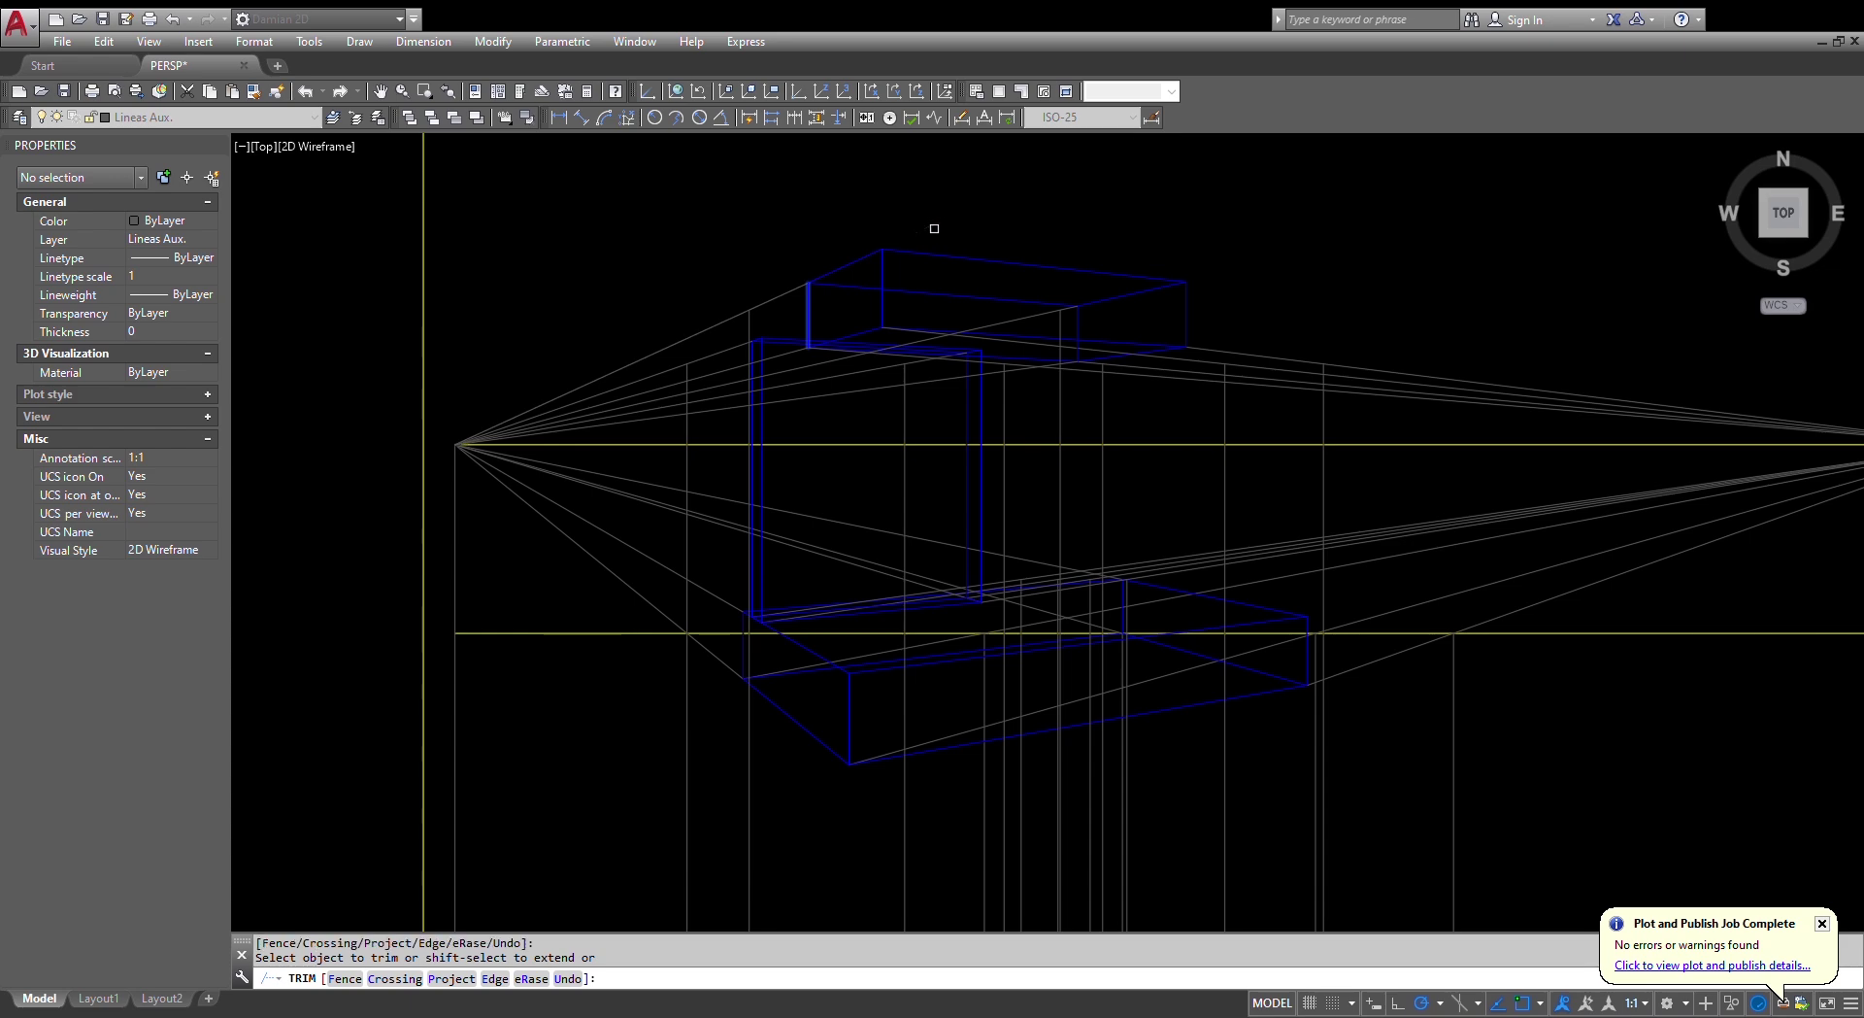
pyautogui.scroll(-4, 971, 233)
pyautogui.scroll(2, 989, 254)
pyautogui.press('Escape')
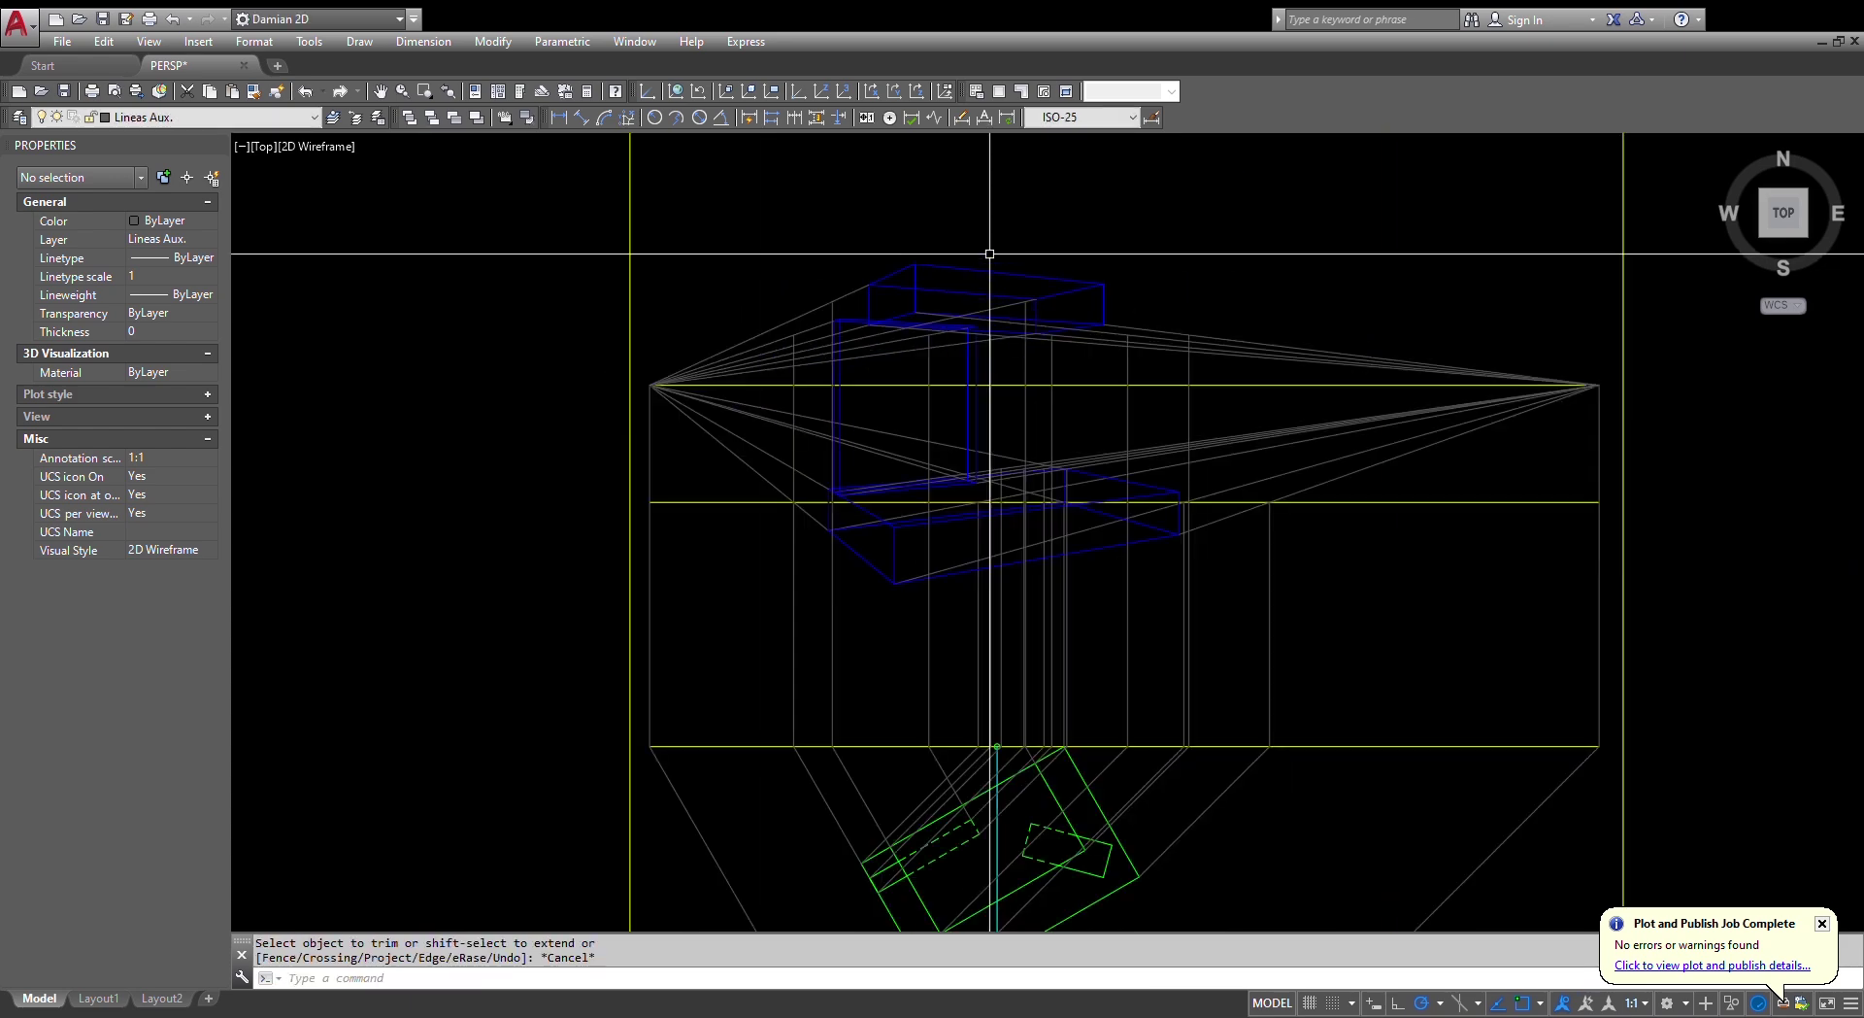
# - Examine the upper box in the perspective and the rotated plan with its projection lines below
pyautogui.scroll(4, 990, 253)
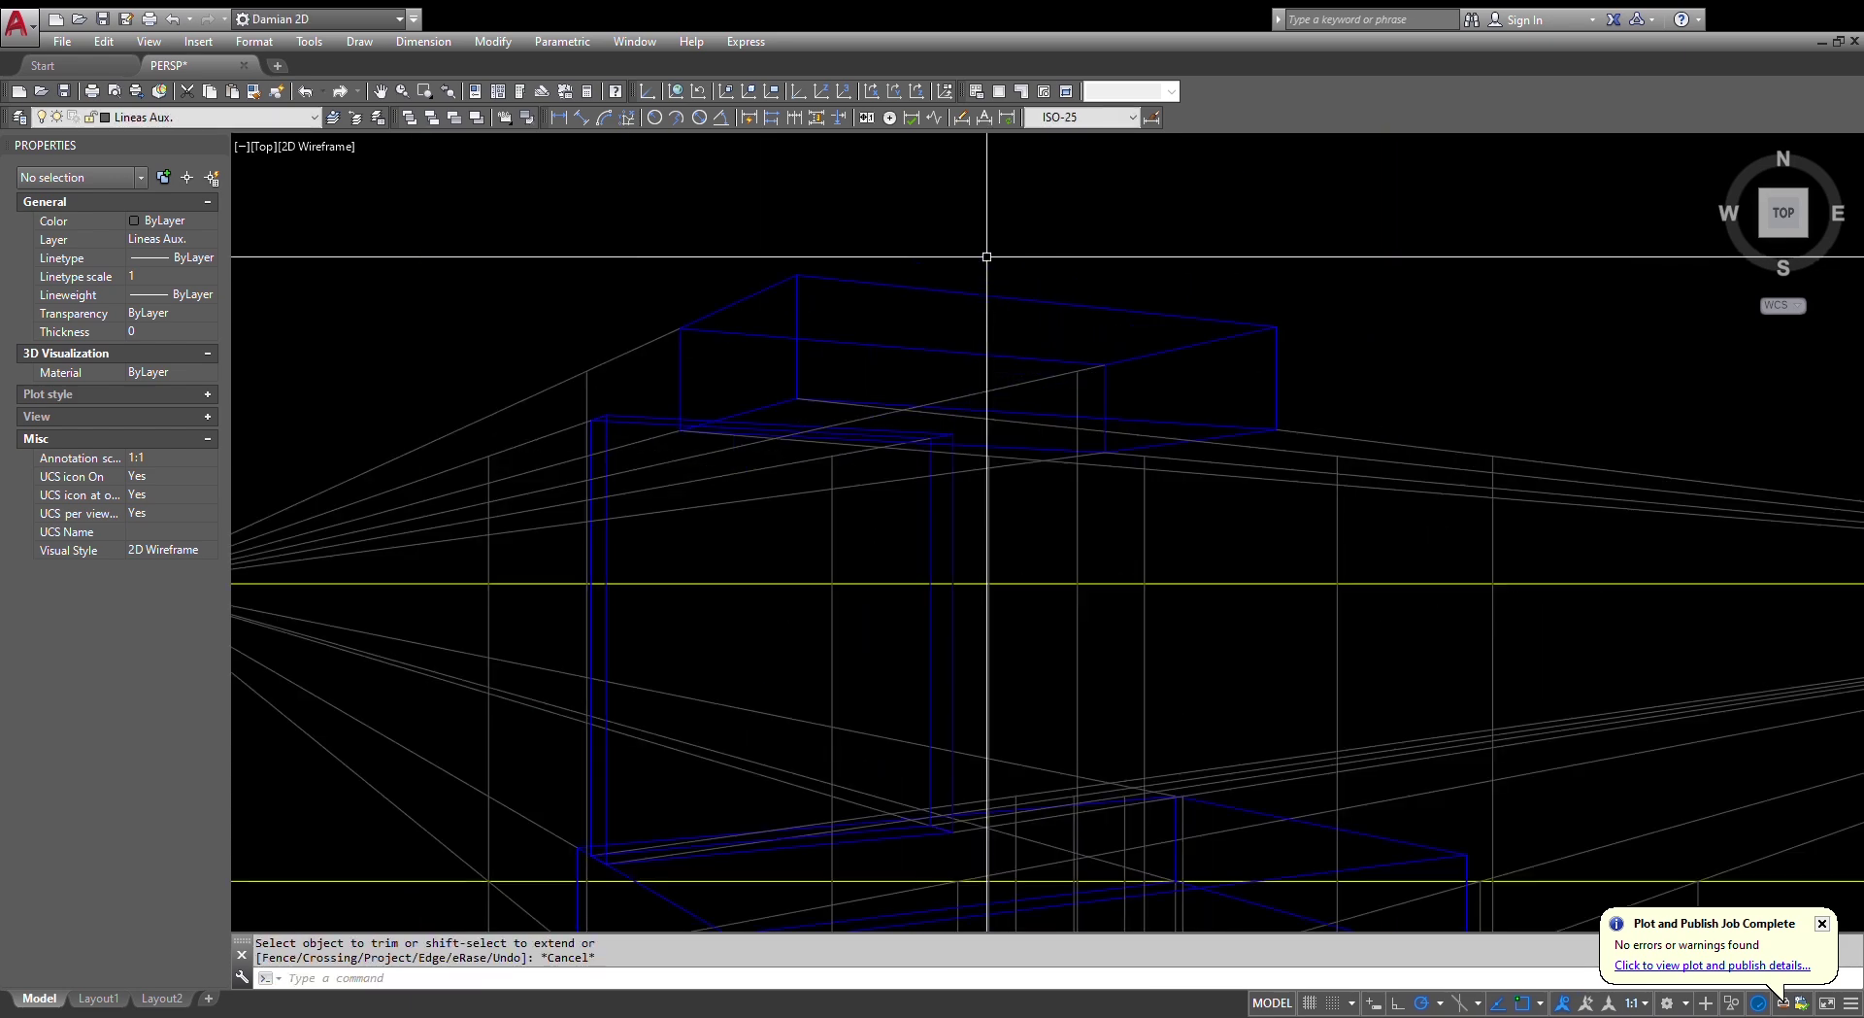
pyautogui.scroll(-2, 986, 260)
pyautogui.moveTo(1045, 275)
pyautogui.mouseDown(button='middle')
pyautogui.moveTo(1018, 269)
pyautogui.moveTo(986, 299)
pyautogui.mouseUp(button='middle')
pyautogui.scroll(2, 990, 301)
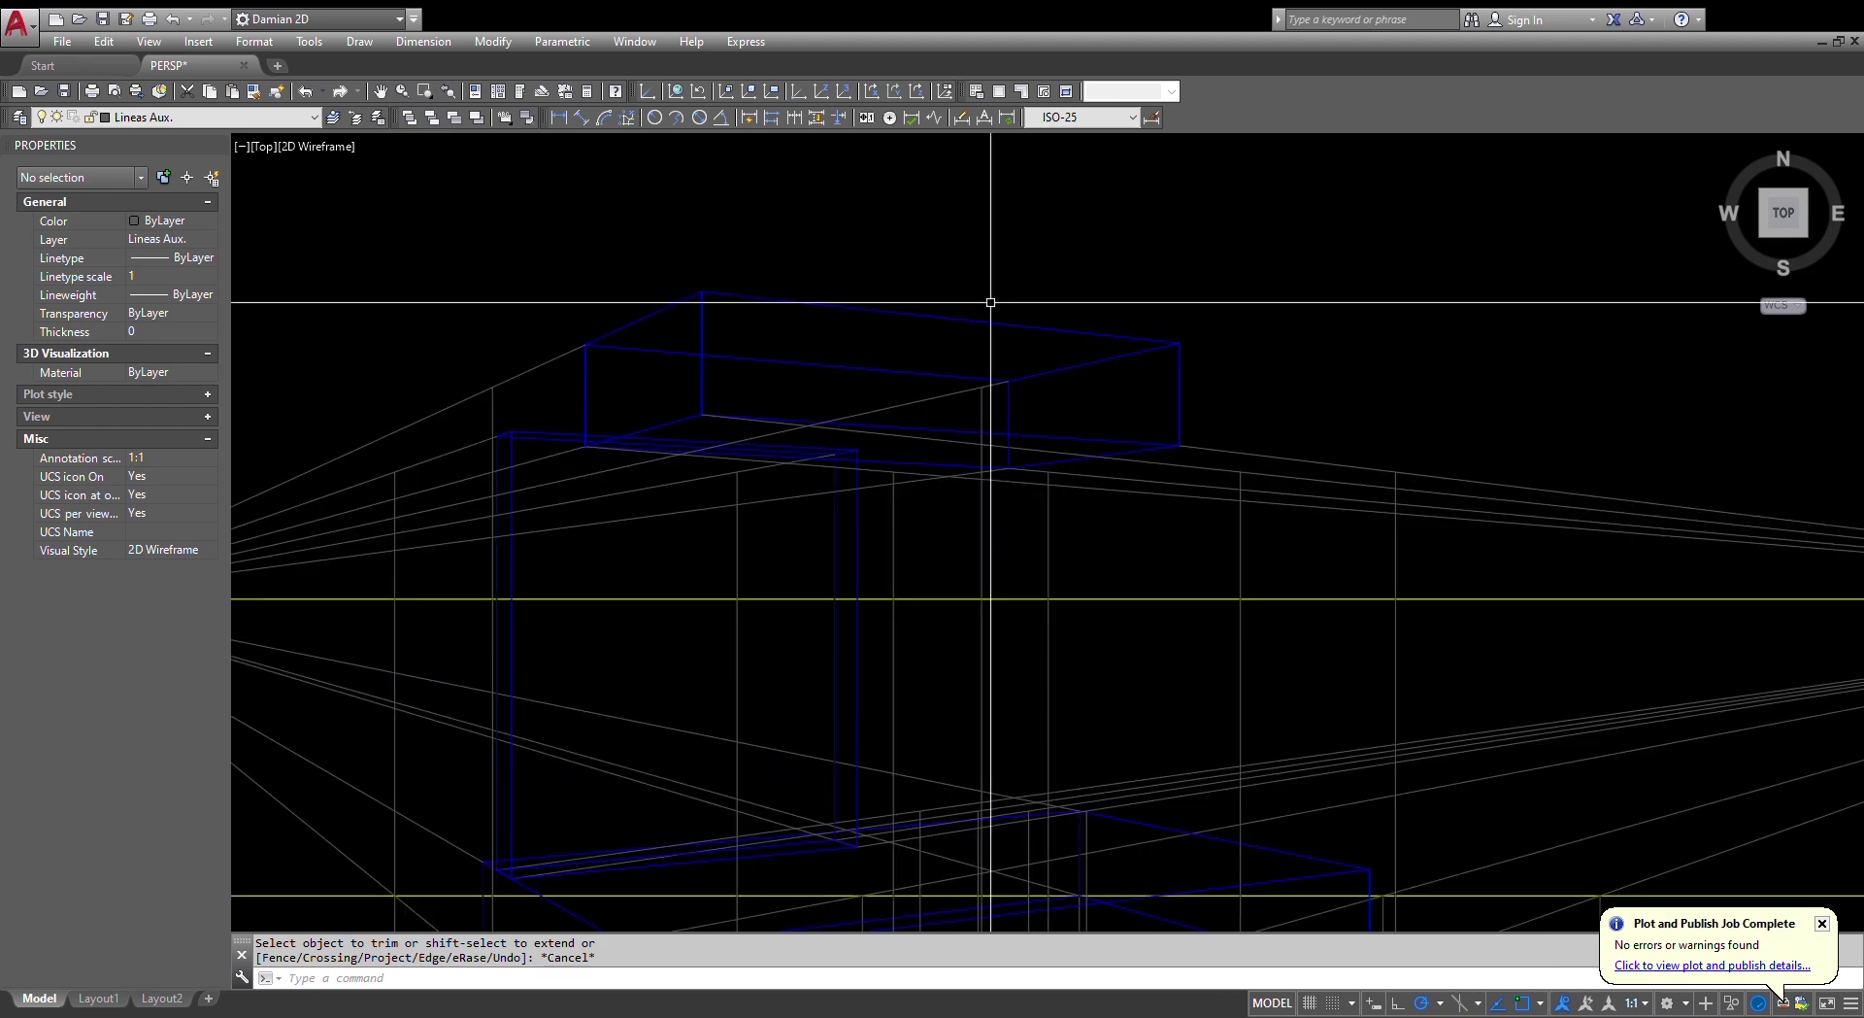
pyautogui.scroll(-5, 991, 302)
pyautogui.scroll(4, 1015, 522)
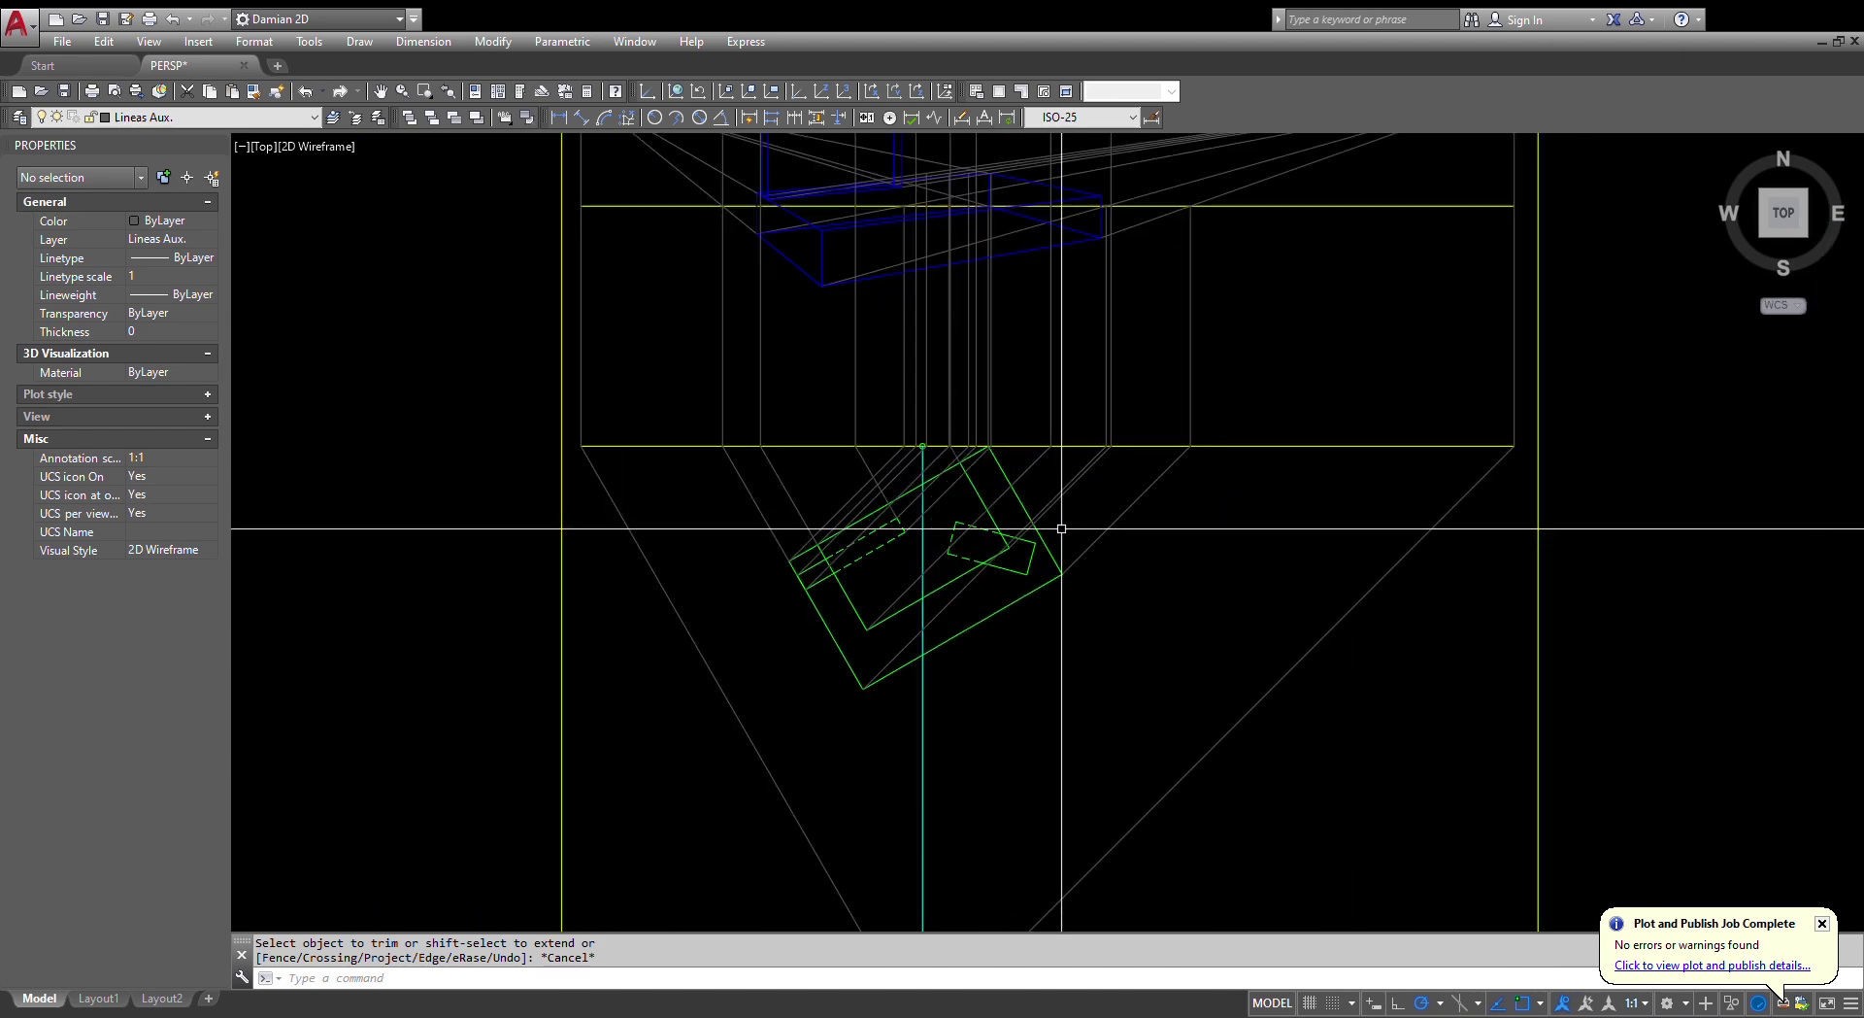
pyautogui.moveTo(1107, 477); pyautogui.dragTo(1073, 607, button='middle')
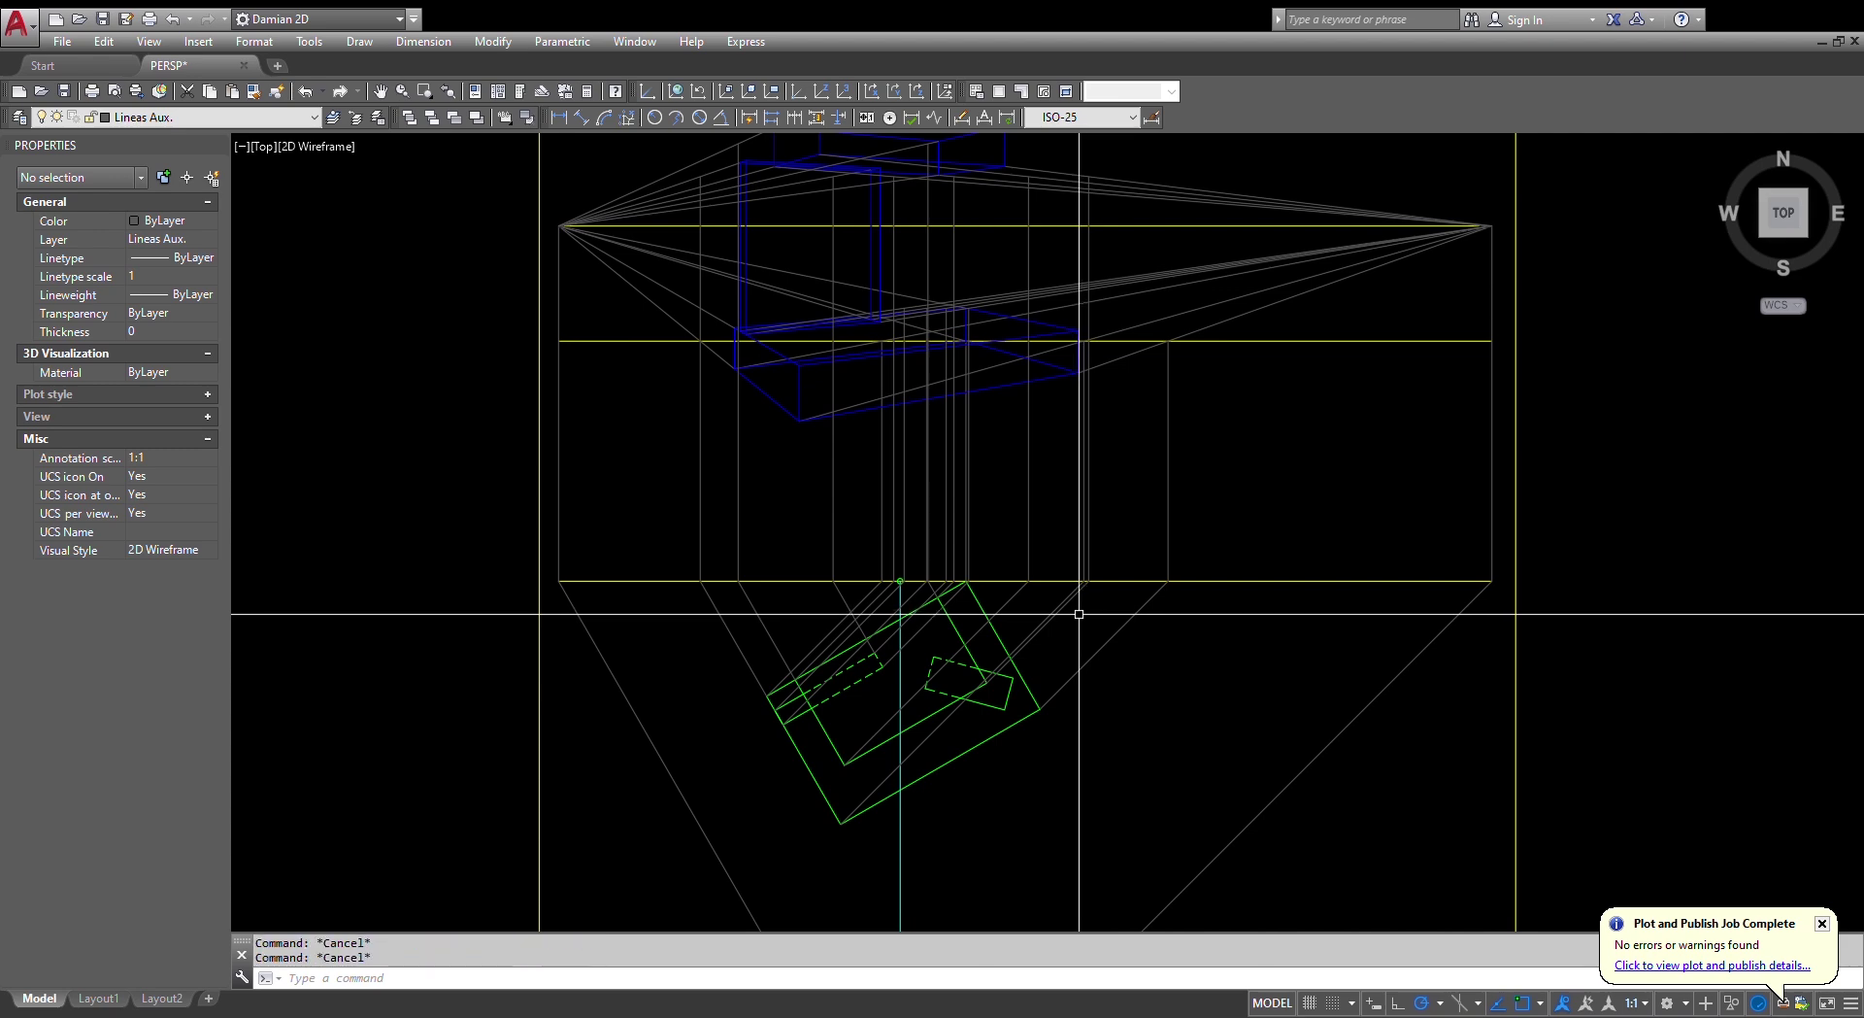
pyautogui.moveTo(987, 533); pyautogui.dragTo(1023, 583, button='middle')
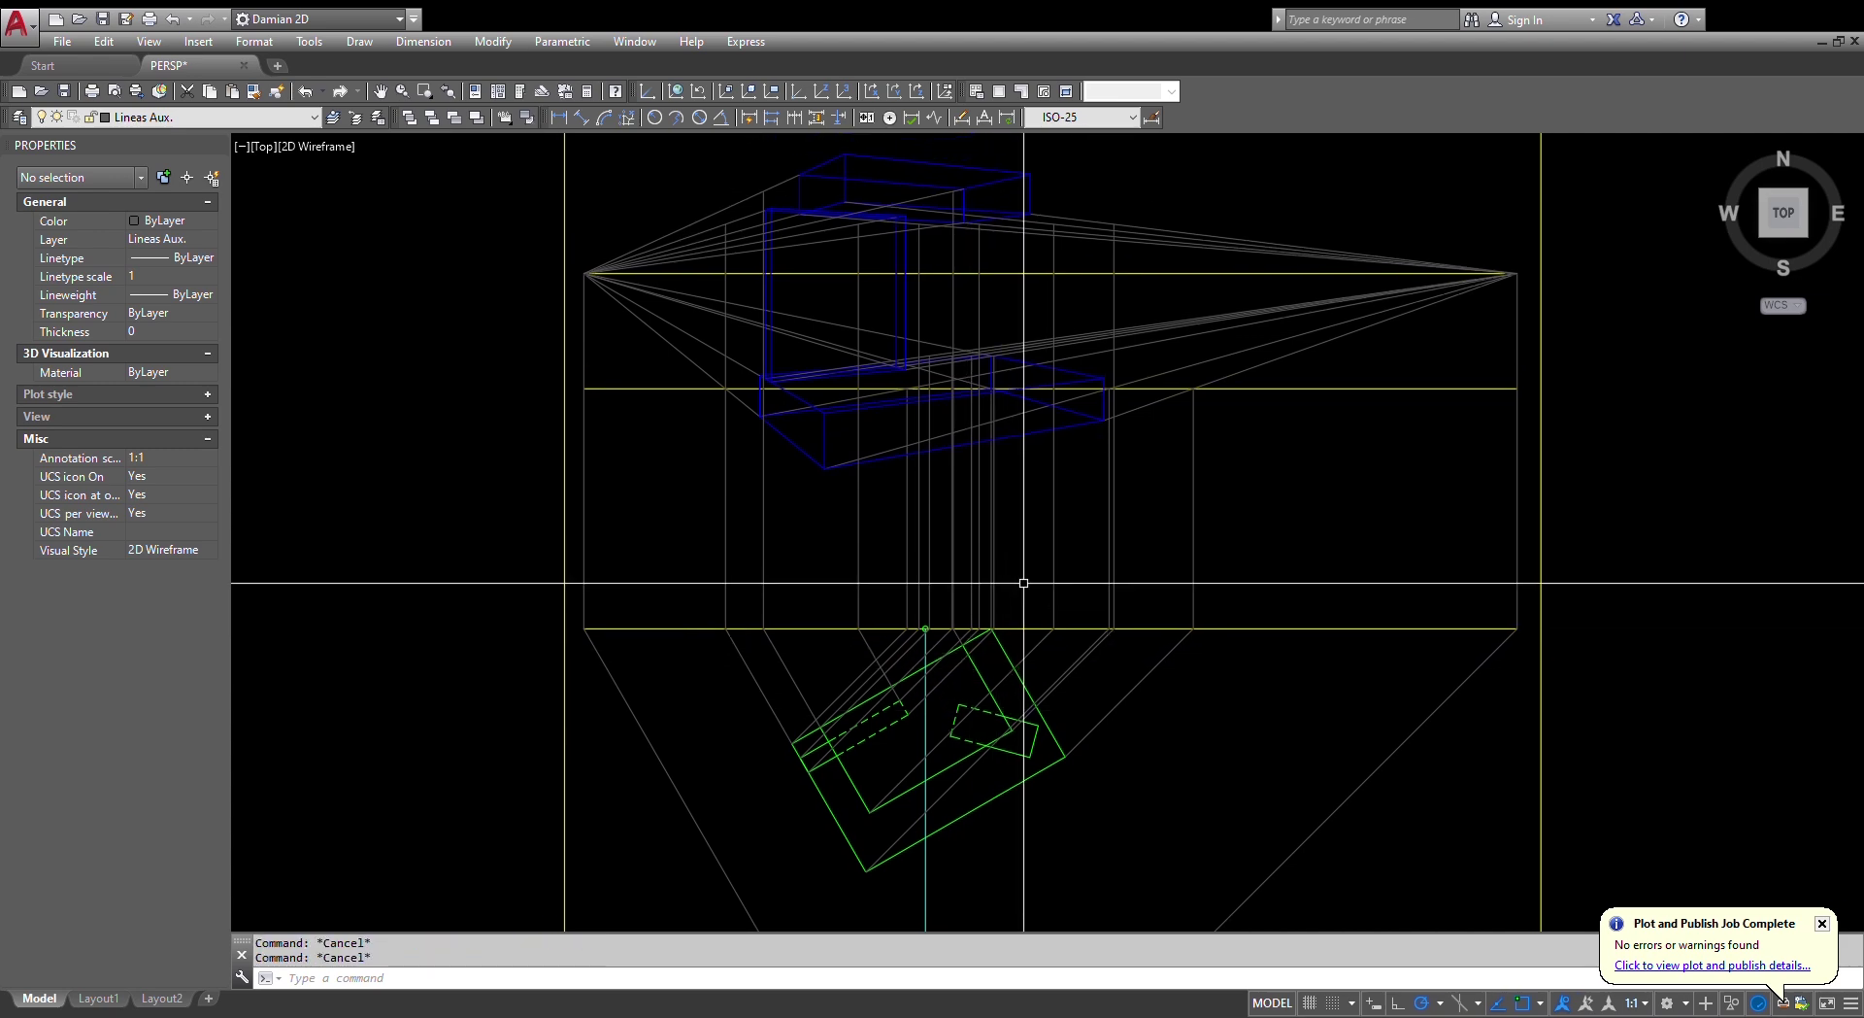
pyautogui.scroll(3, 916, 346)
pyautogui.scroll(-5, 917, 413)
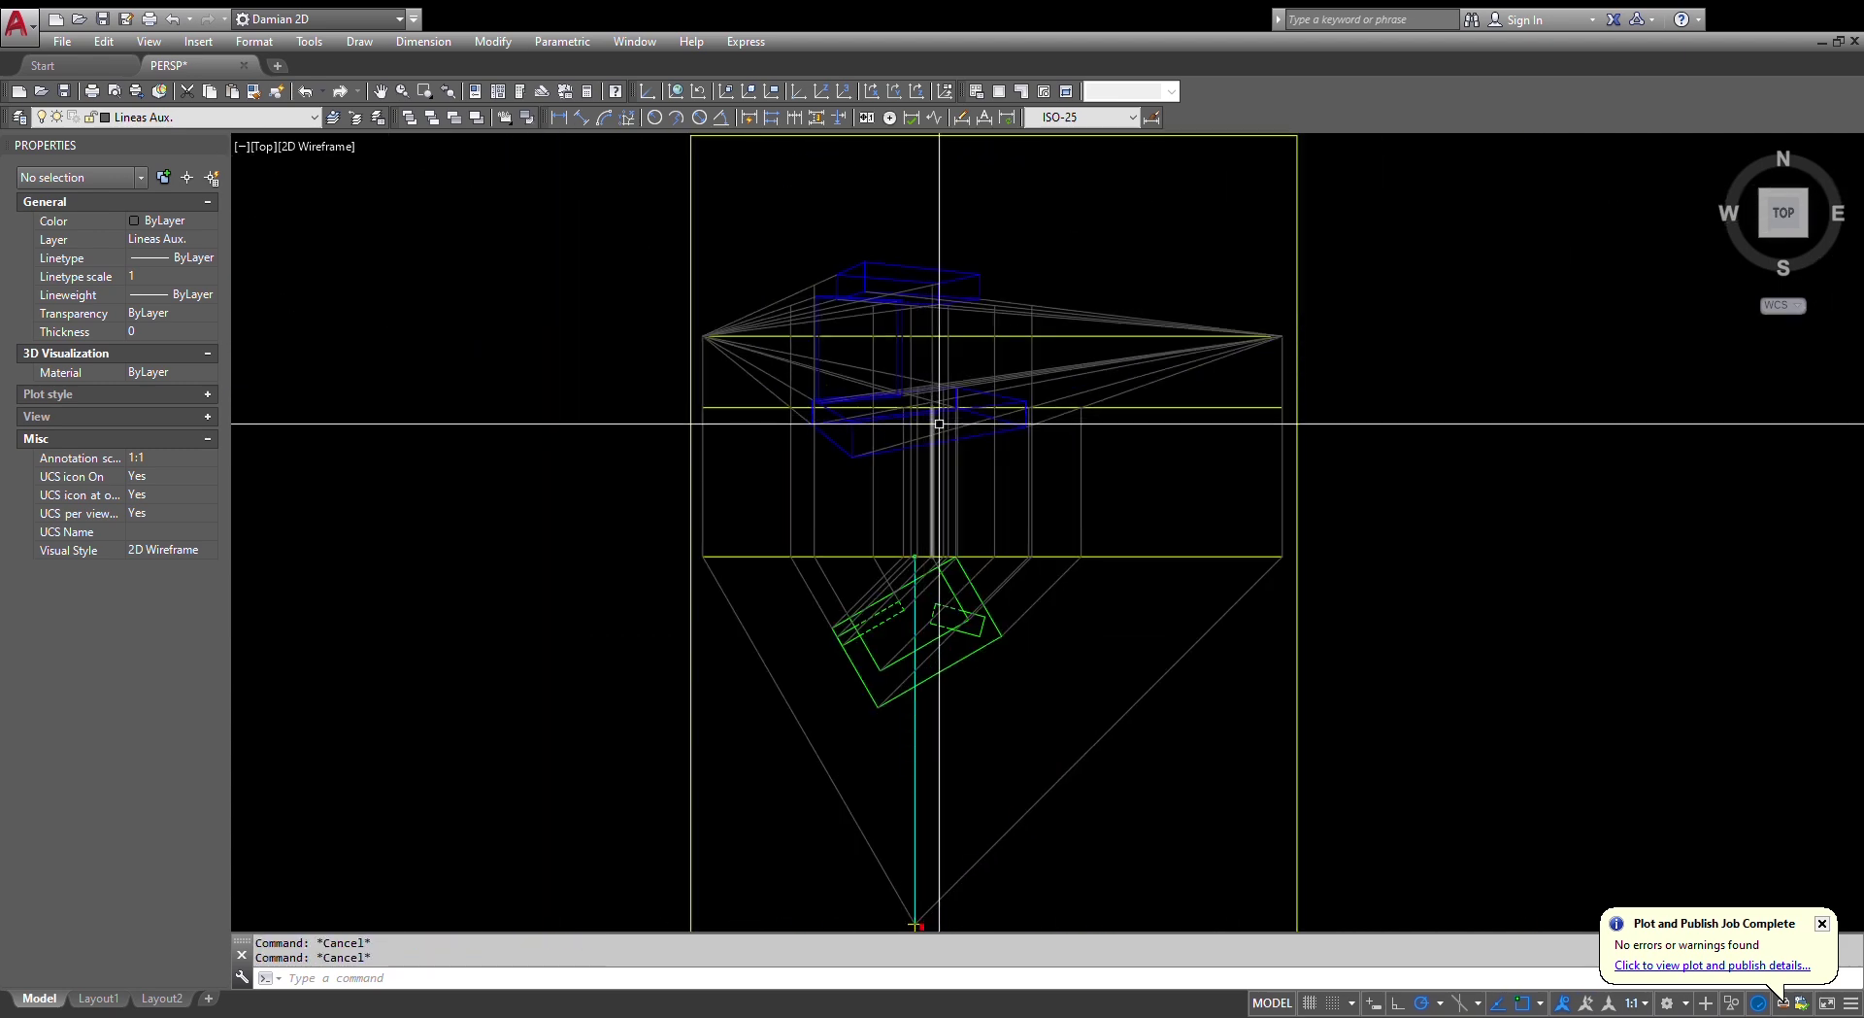
# - Draw a 45° ray from the small tilted rectangle's lower-right corner in the plan up to the horizontal picture-plane line
pyautogui.scroll(5, 955, 631)
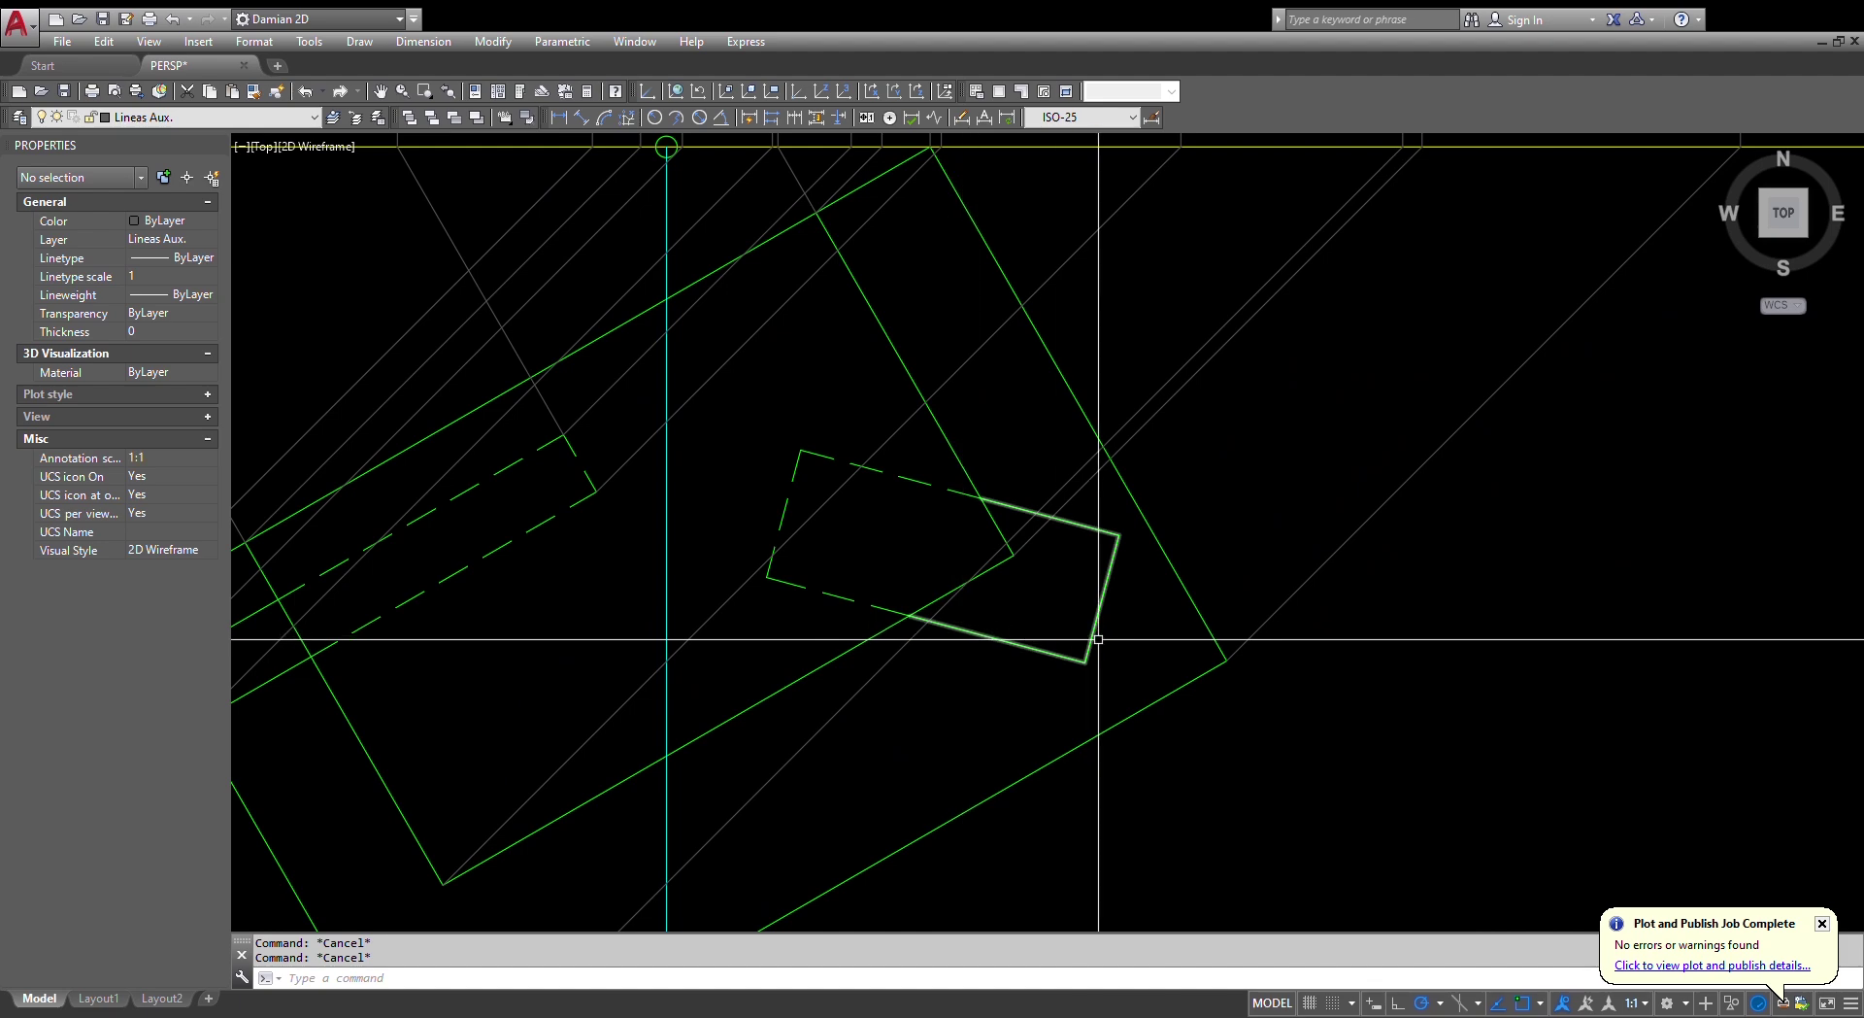
pyautogui.write('l')
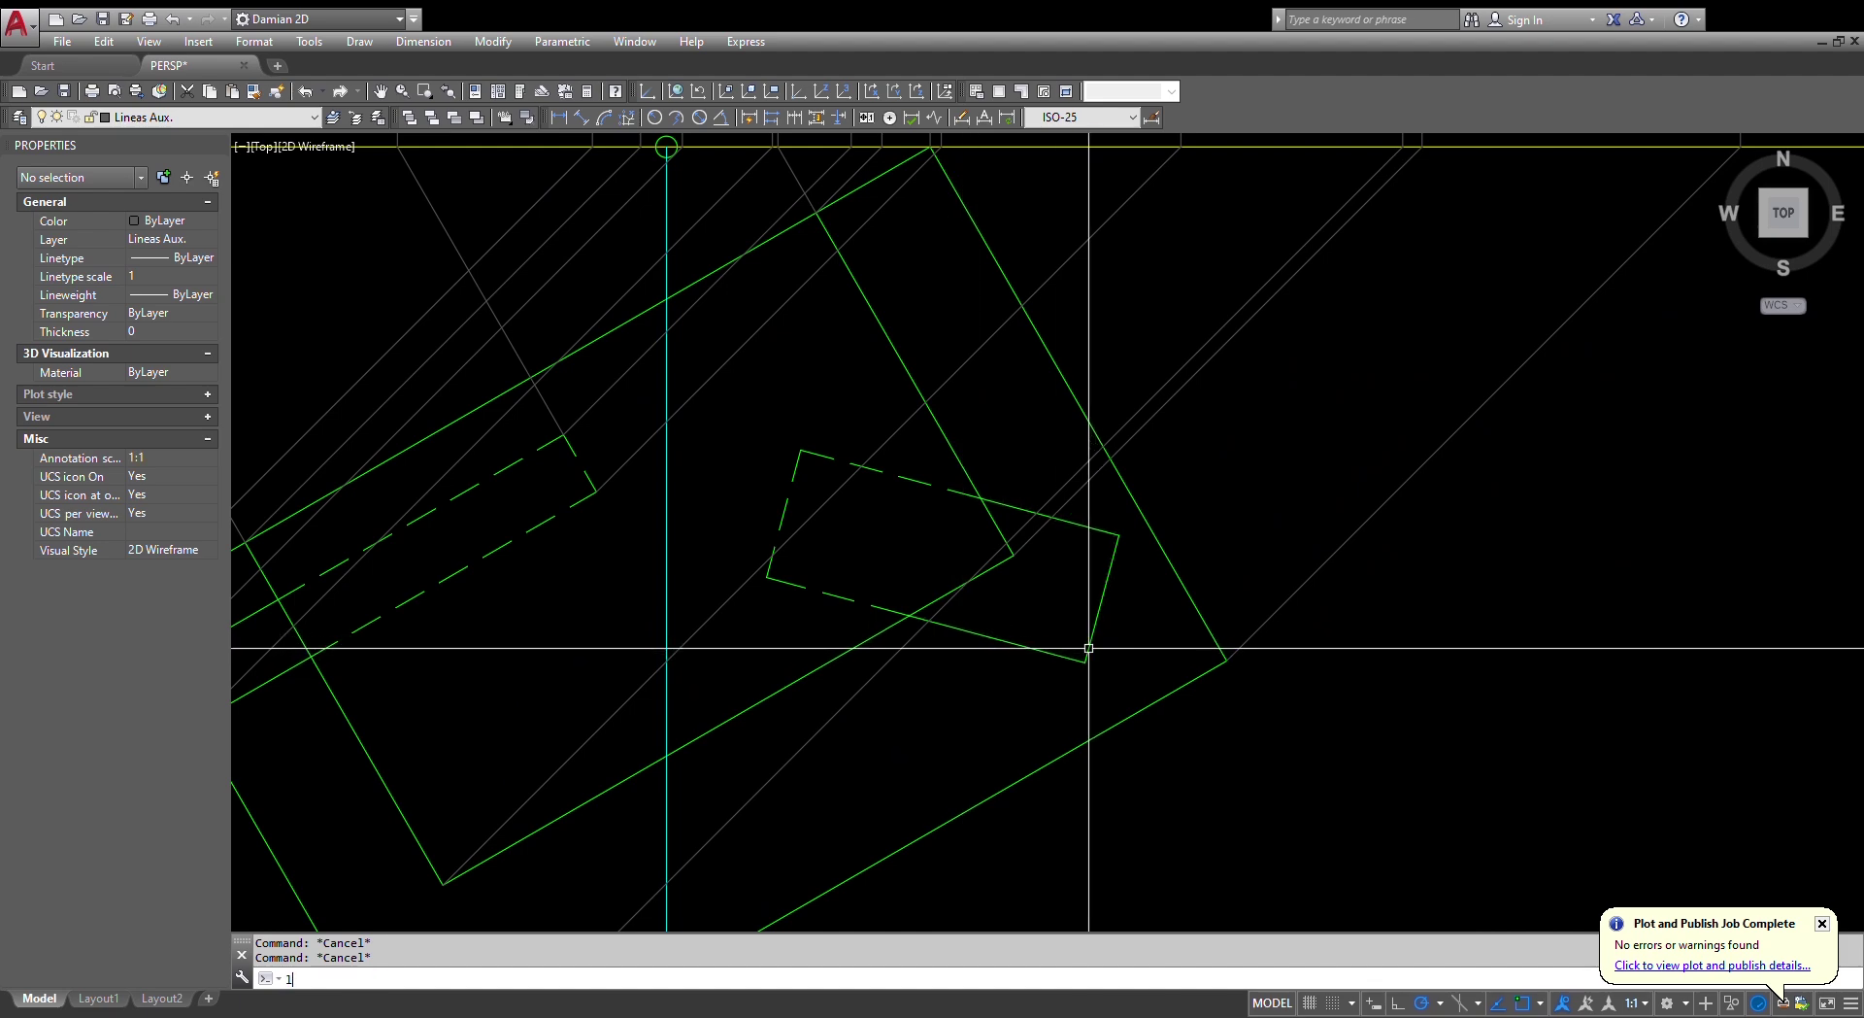
pyautogui.press('Return')
pyautogui.click(1088, 653)
pyautogui.scroll(-4, 1095, 659)
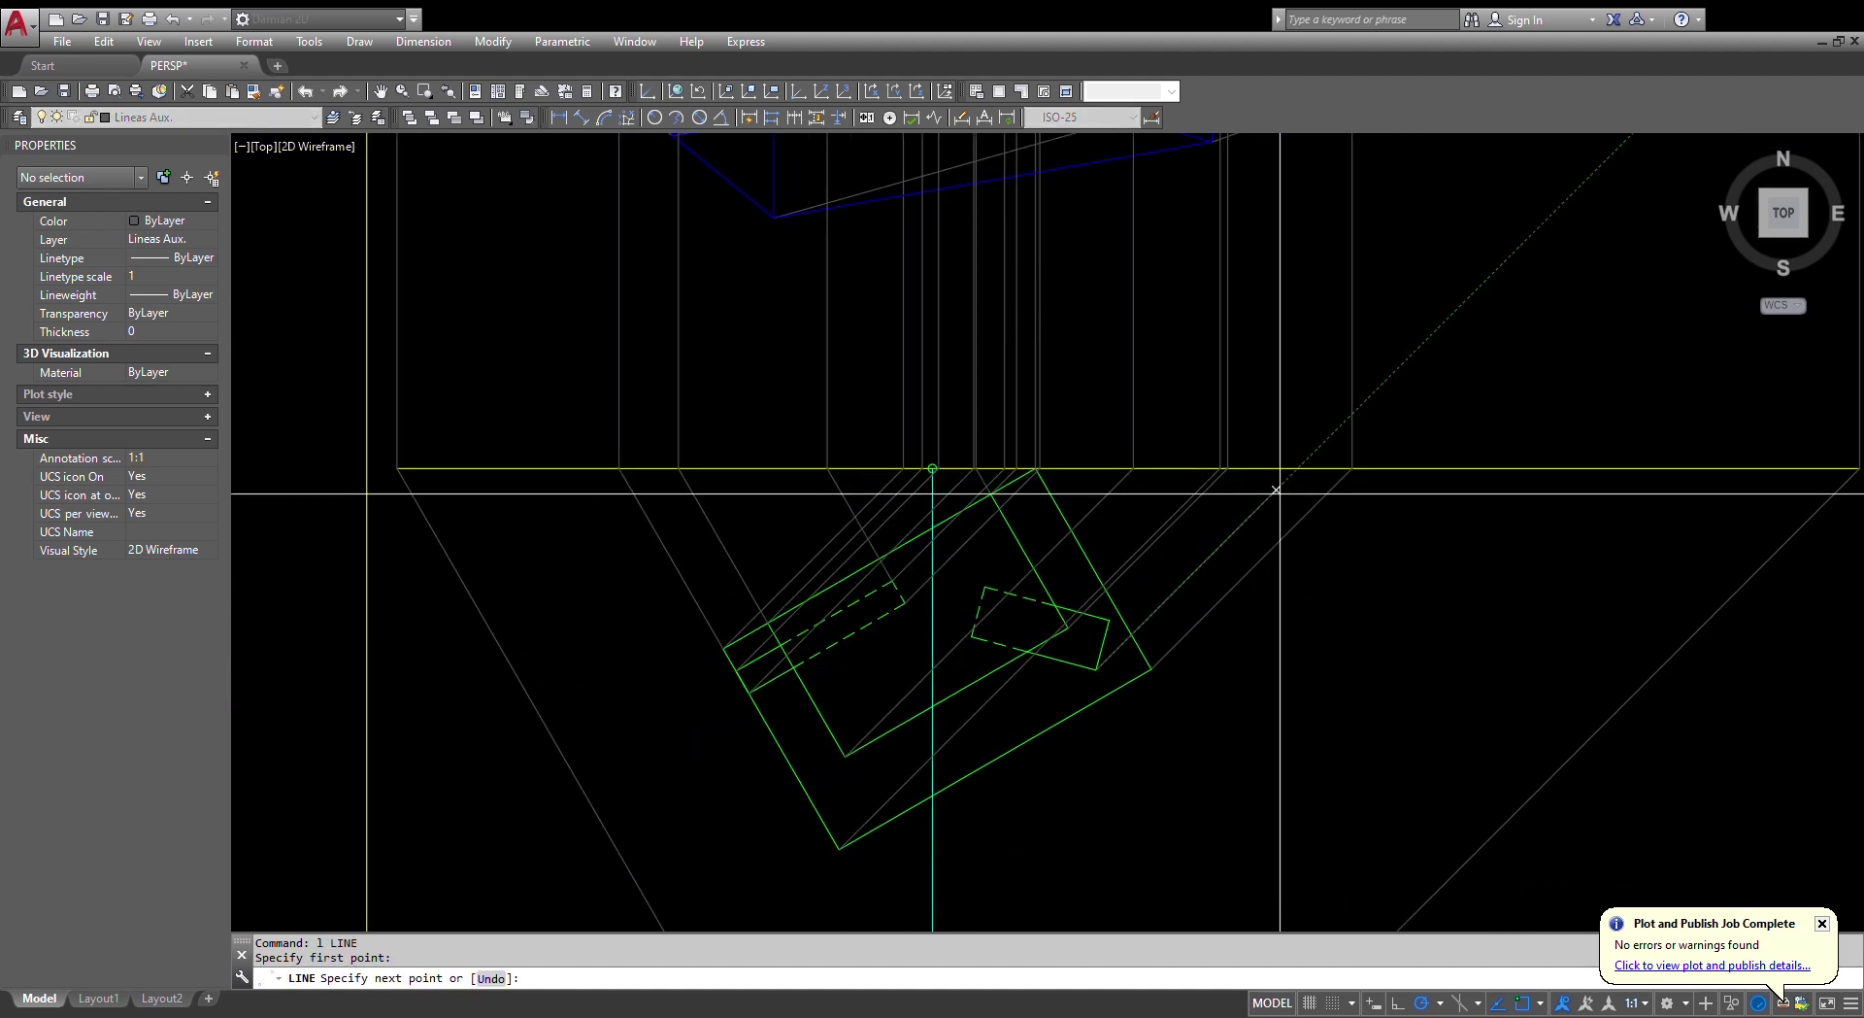
pyautogui.click(1298, 468)
pyautogui.press('Escape')
pyautogui.scroll(4, 1178, 611)
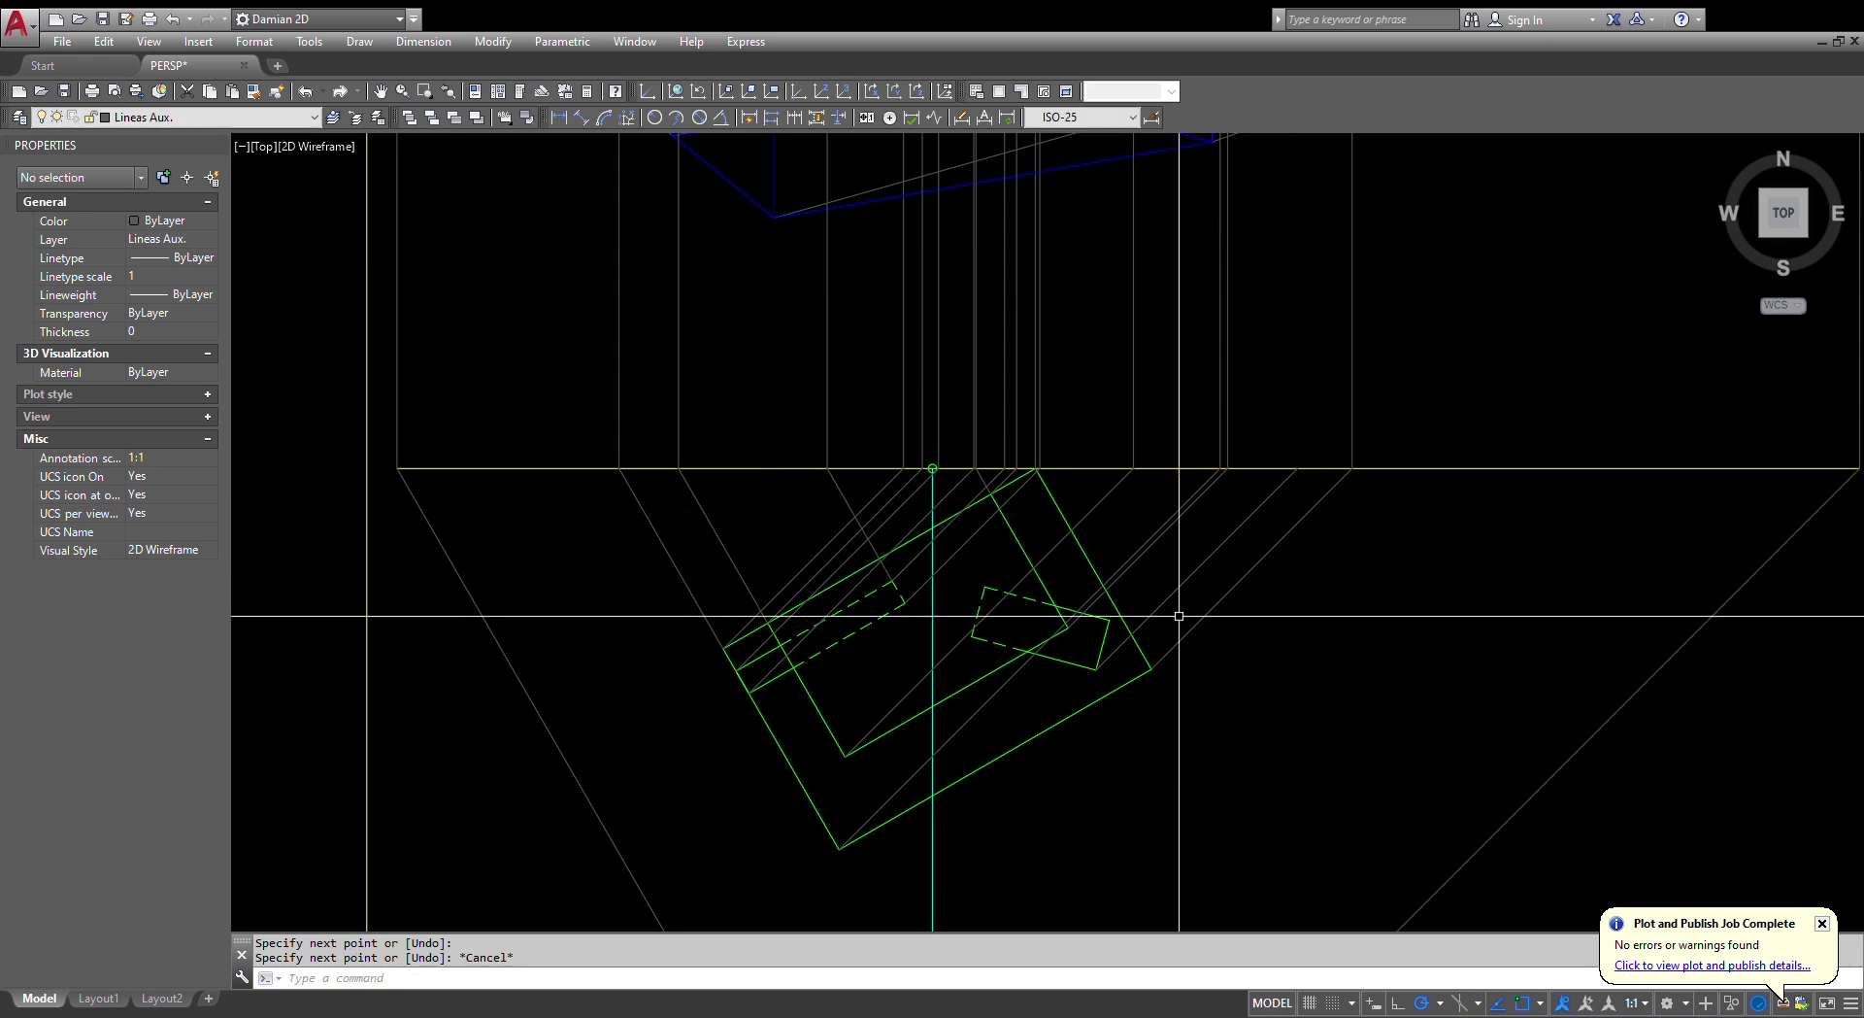
pyautogui.press('Return')
pyautogui.click(1029, 723)
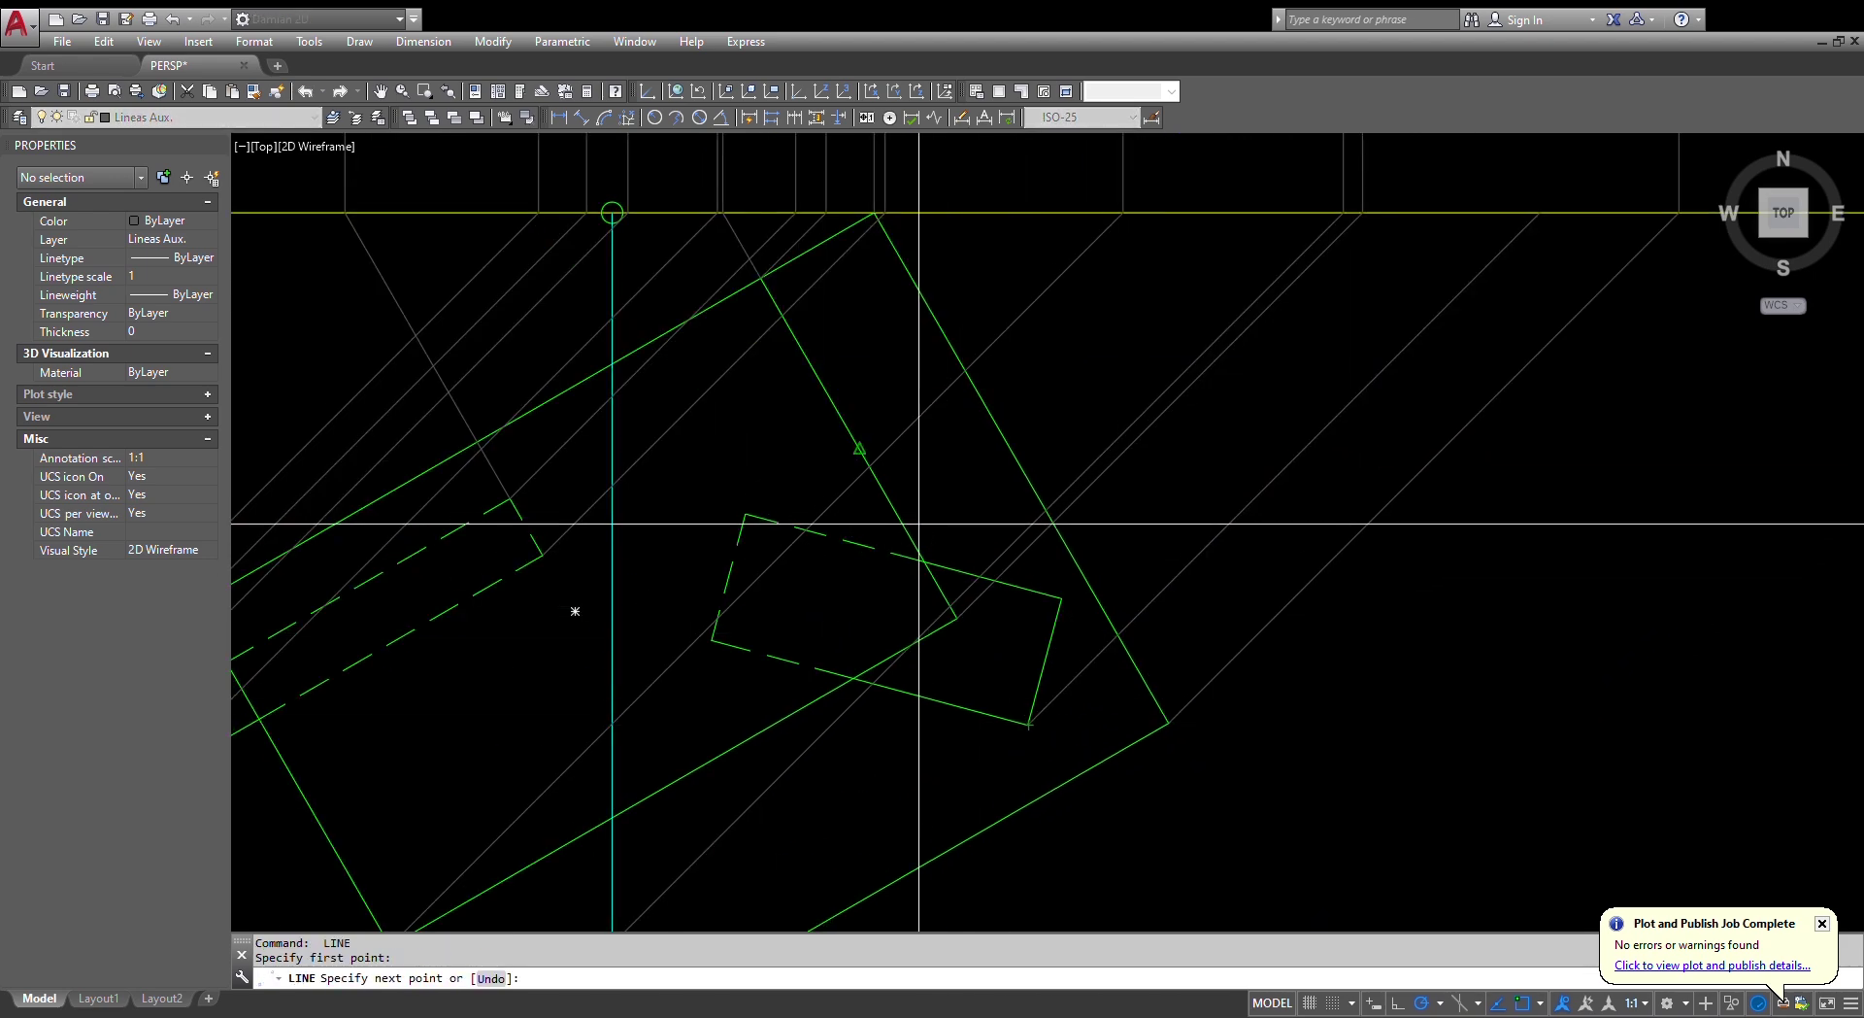
pyautogui.press('Escape')
pyautogui.press('Escape')
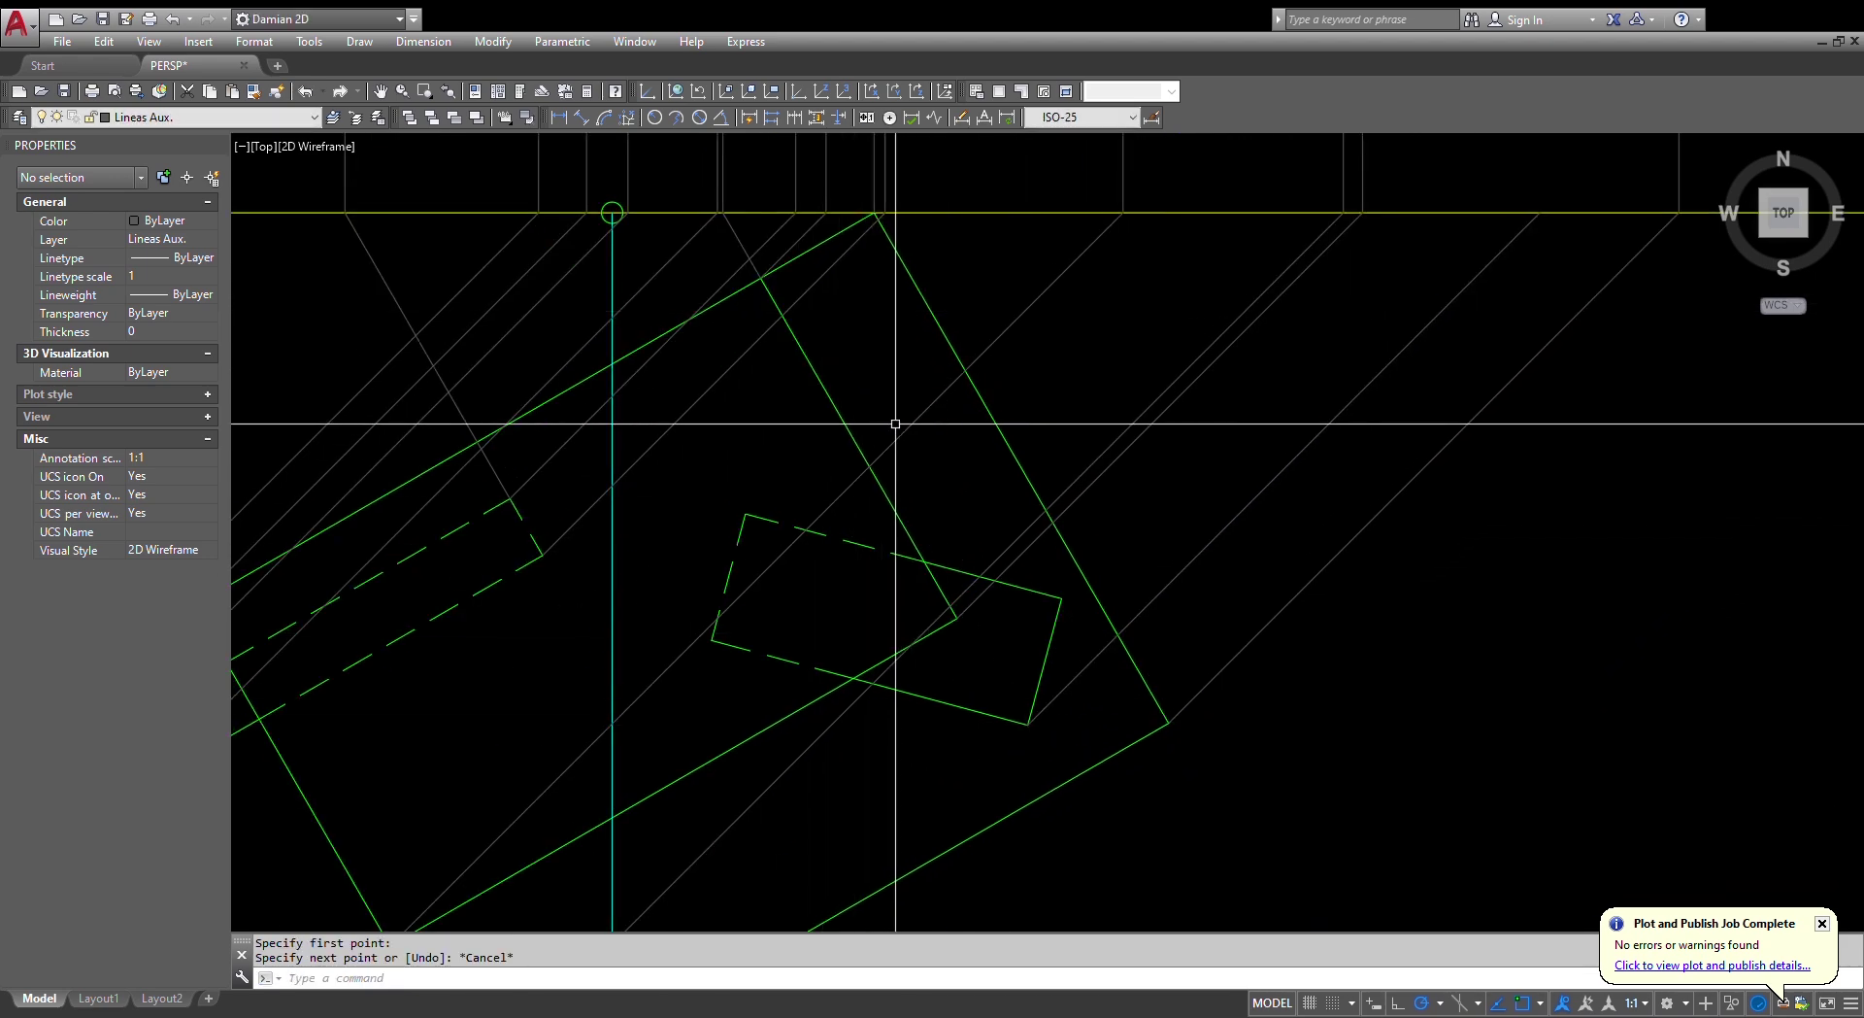
# - Copy the slanted ray at the plan's left corner onto the small tilted rectangle's lower-right corner
pyautogui.scroll(-4, 853, 590)
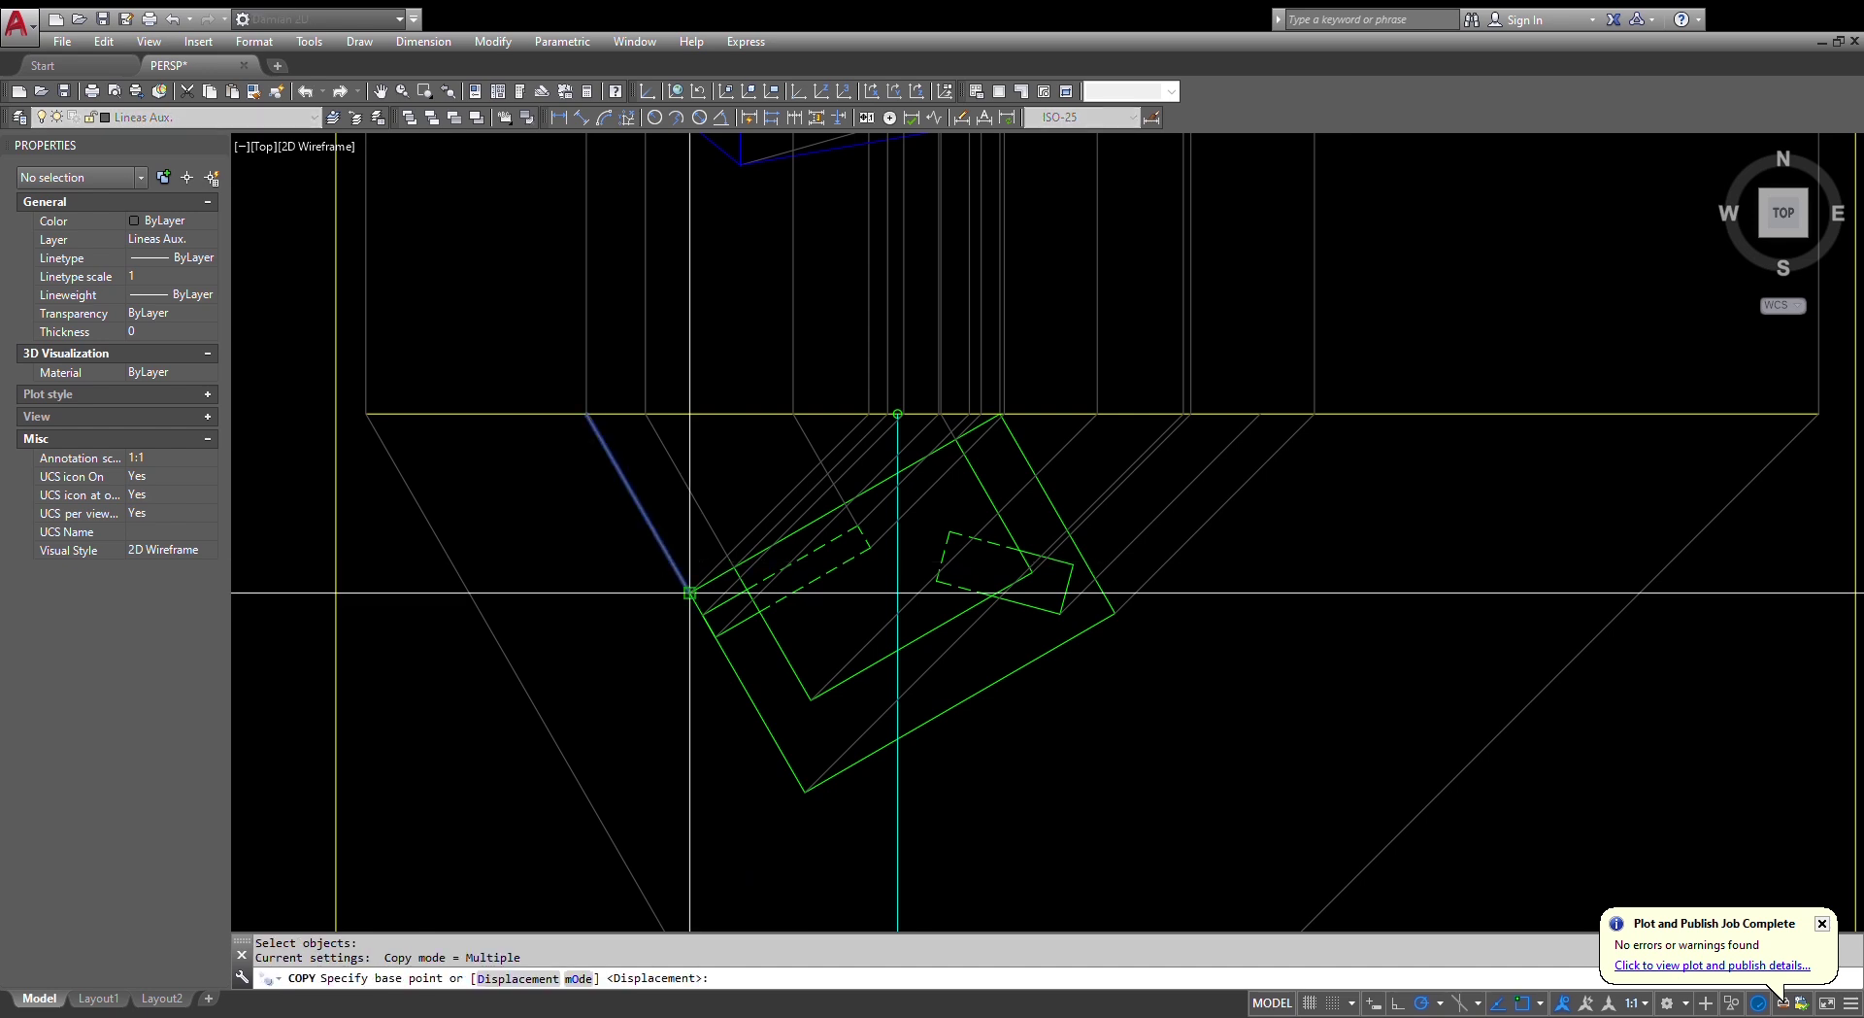
pyautogui.click(690, 592)
pyautogui.scroll(2, 1063, 607)
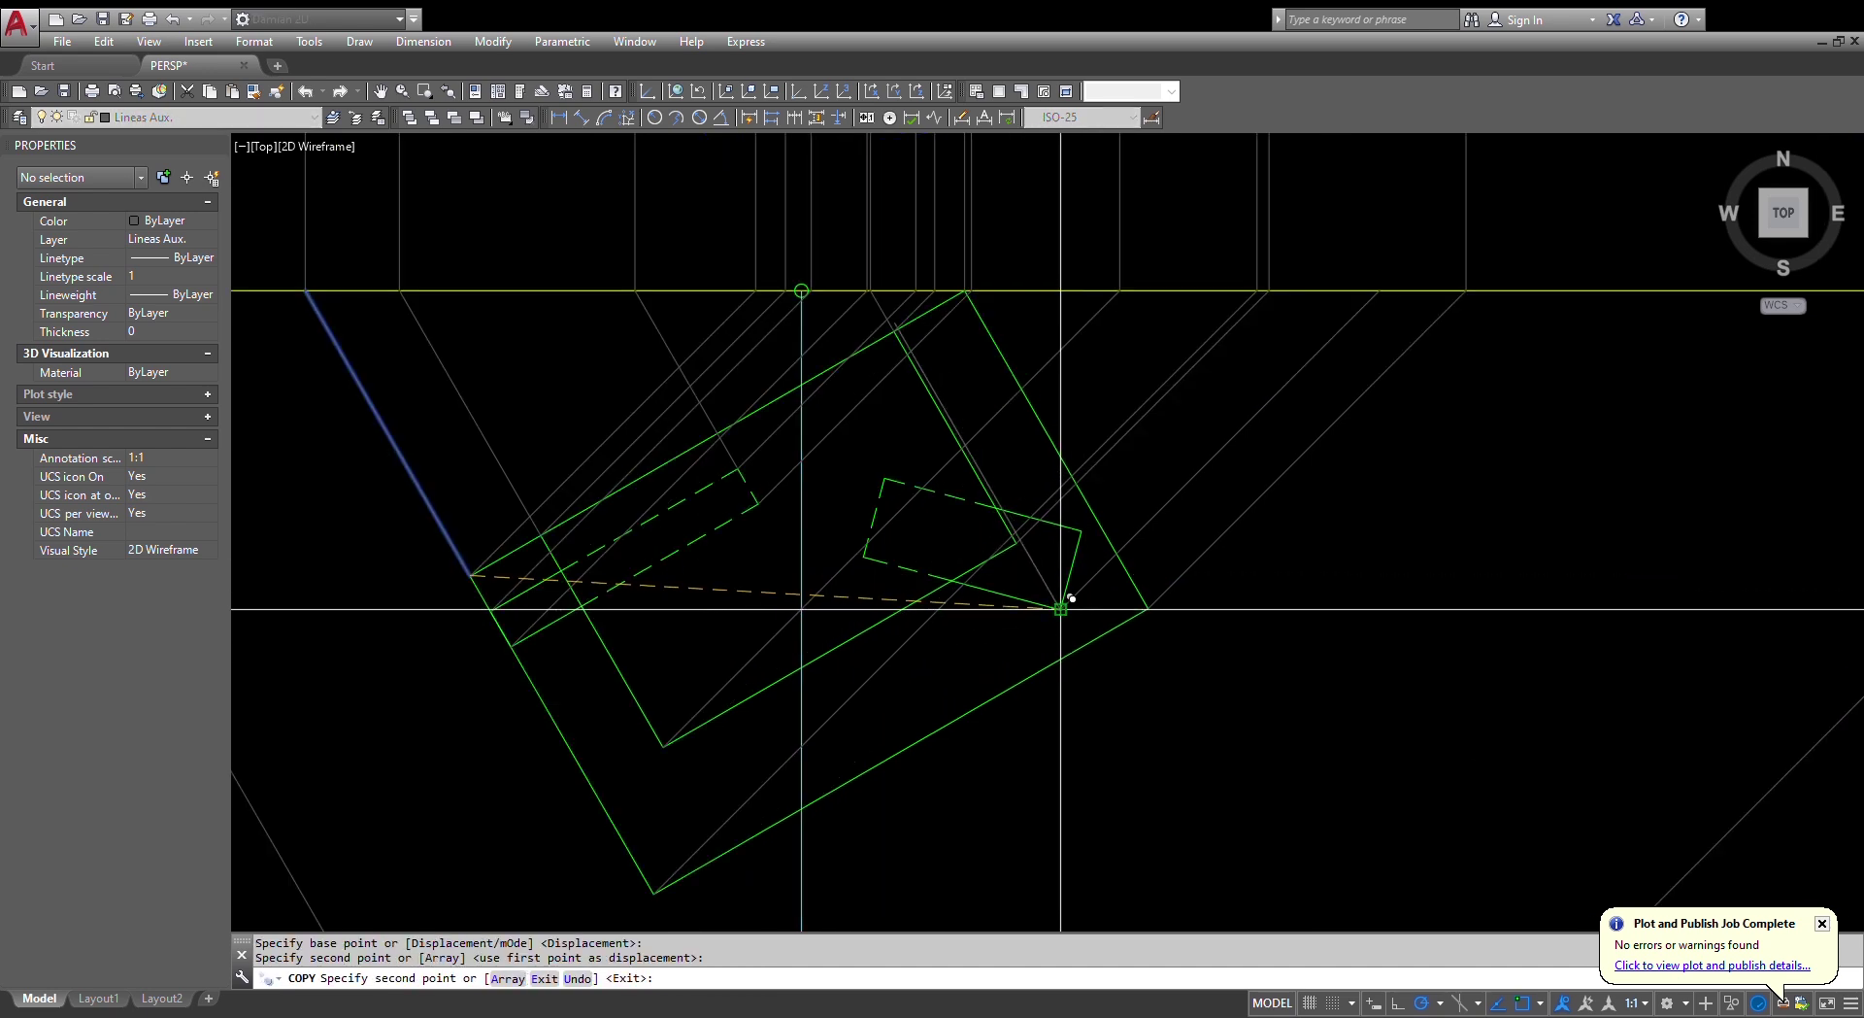
pyautogui.click(1060, 608)
pyautogui.press('Escape')
# - Extend the copied slanted ray up to the horizontal picture-plane line
pyautogui.write('ex')
pyautogui.press('Return')
pyautogui.scroll(3, 894, 281)
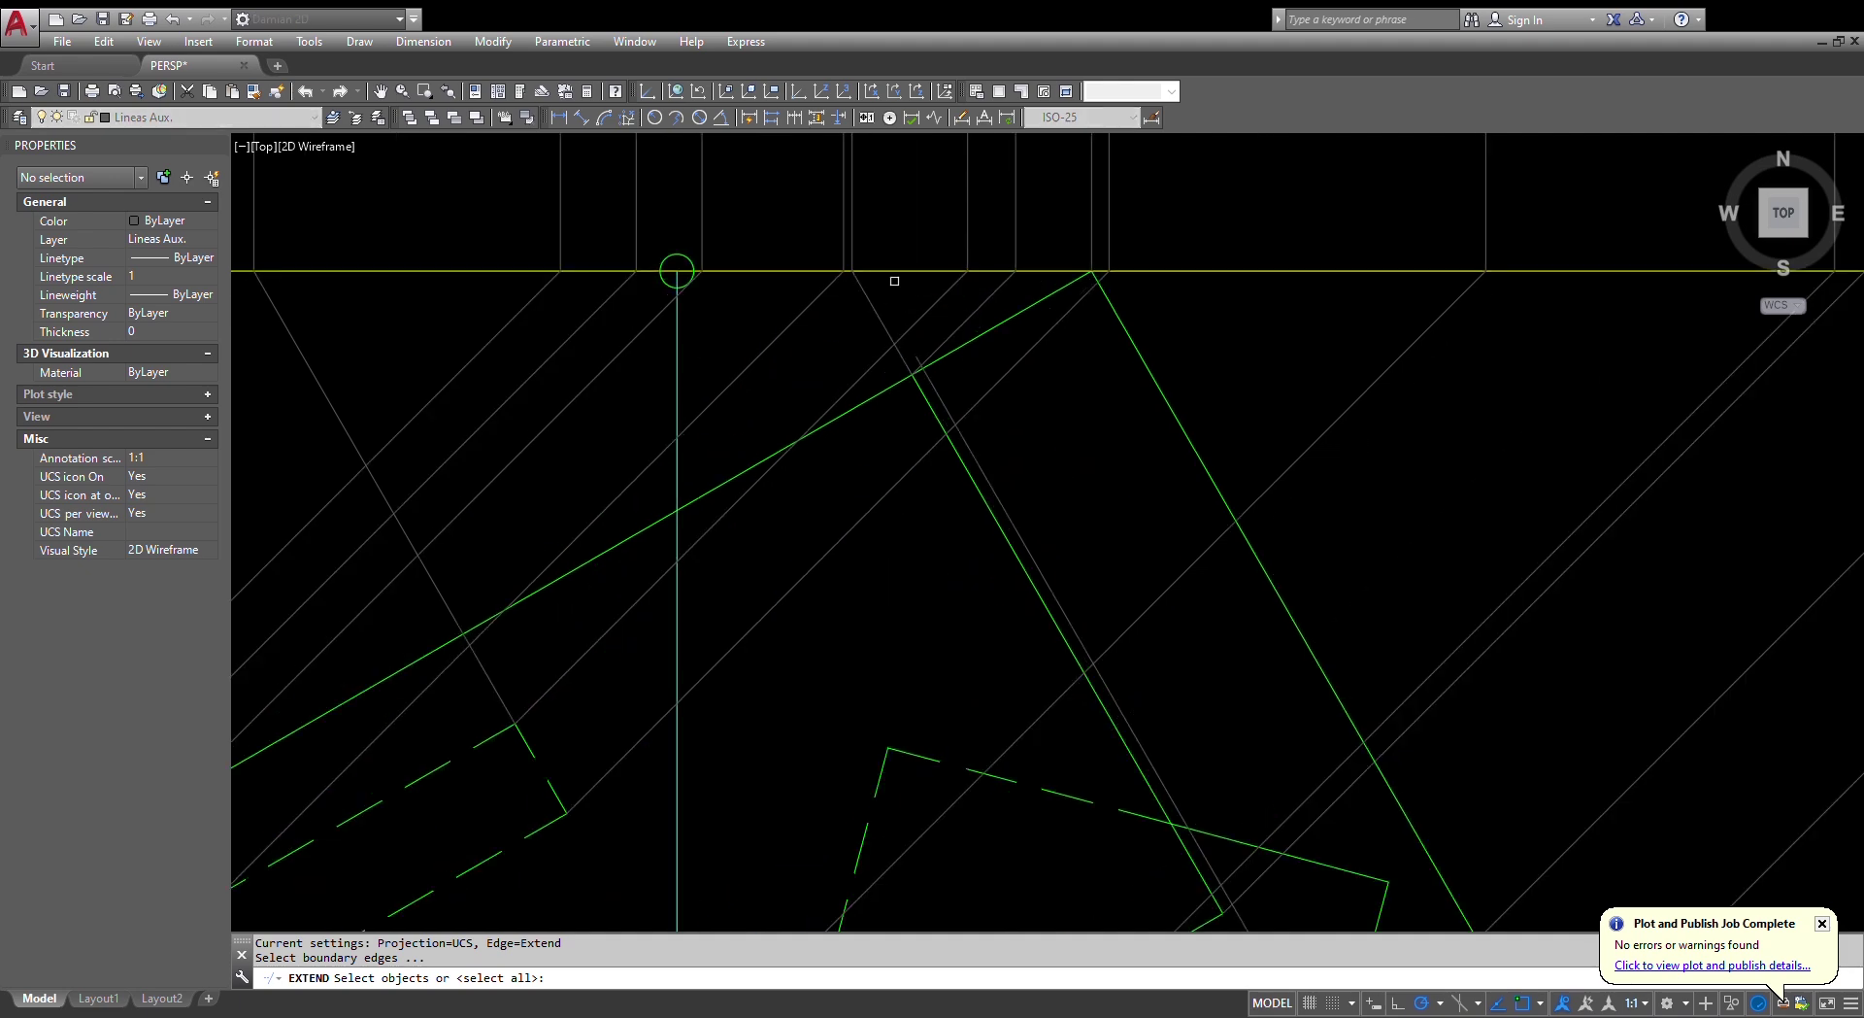
pyautogui.click(933, 386)
pyautogui.scroll(-4, 953, 403)
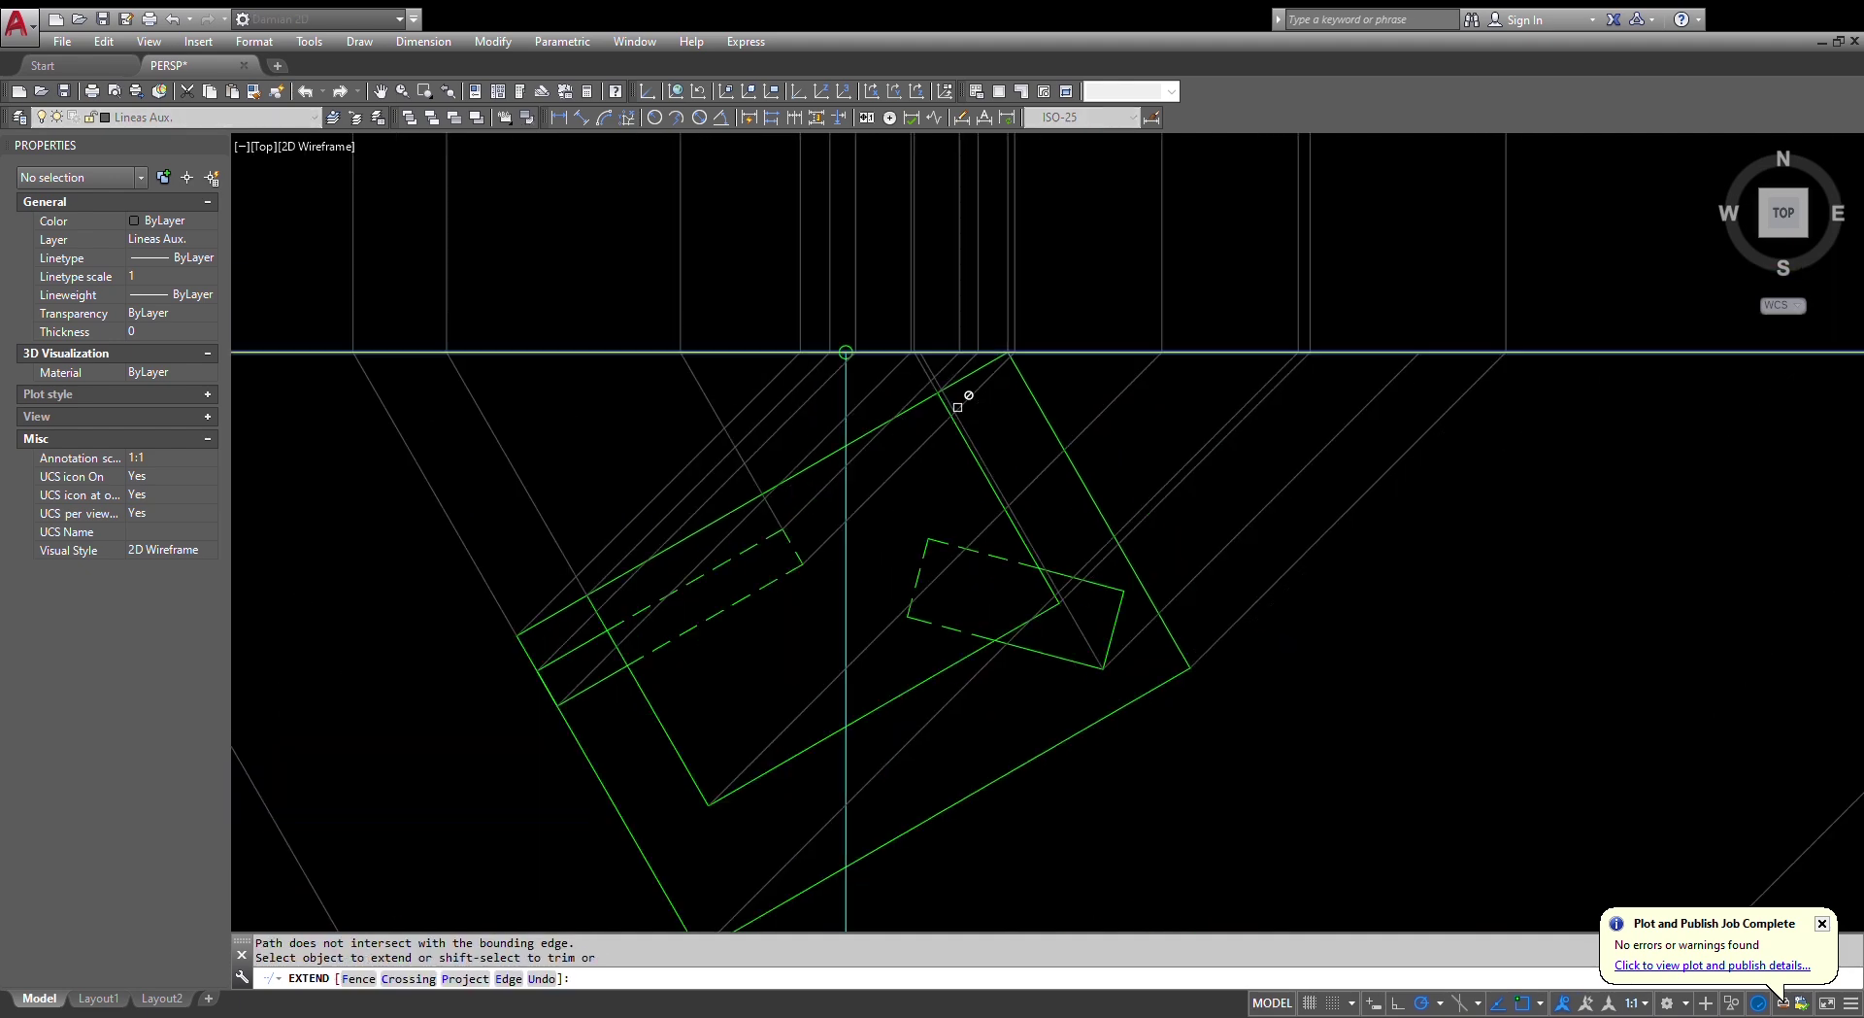
pyautogui.moveTo(961, 405); pyautogui.dragTo(983, 596, button='middle')
pyautogui.press('Escape')
pyautogui.press('Escape')
pyautogui.press('Escape')
# - Draw a vertical projection line from the extended ray's end on the picture-plane line up to the ground line
pyautogui.write('l')
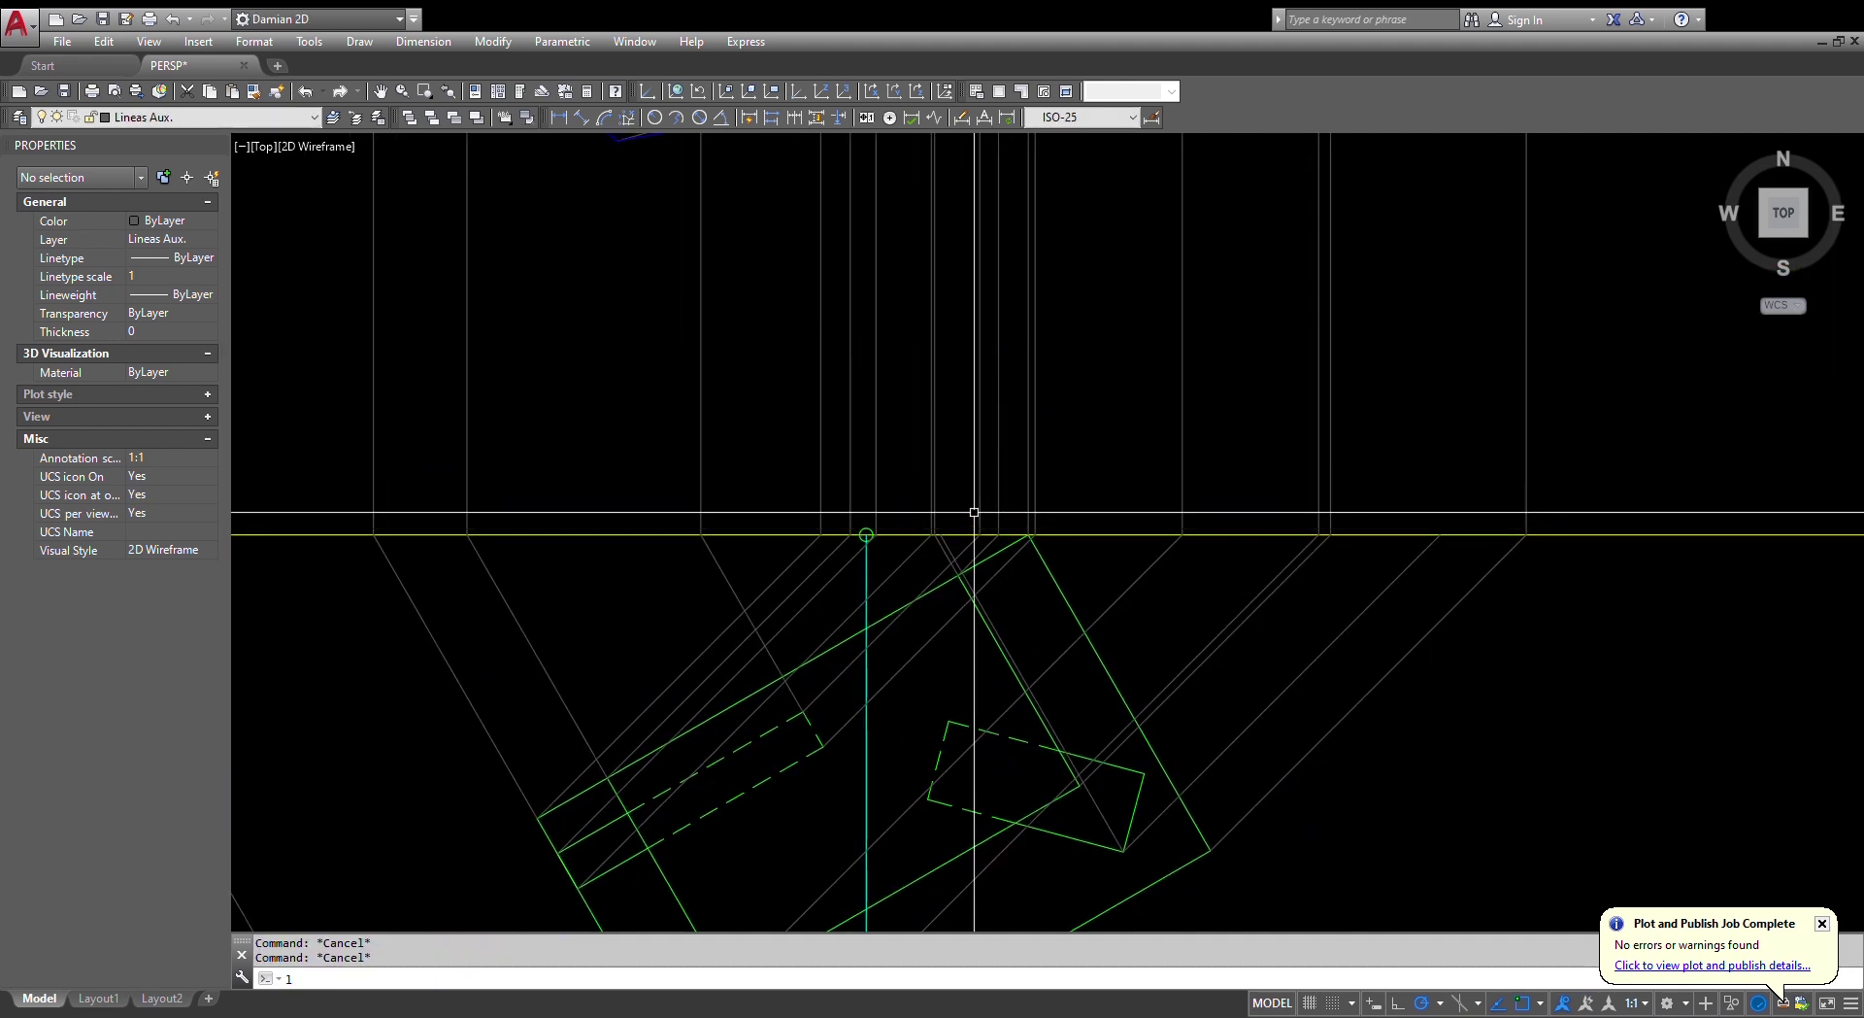
pyautogui.press('Return')
pyautogui.click(941, 534)
pyautogui.scroll(-5, 947, 582)
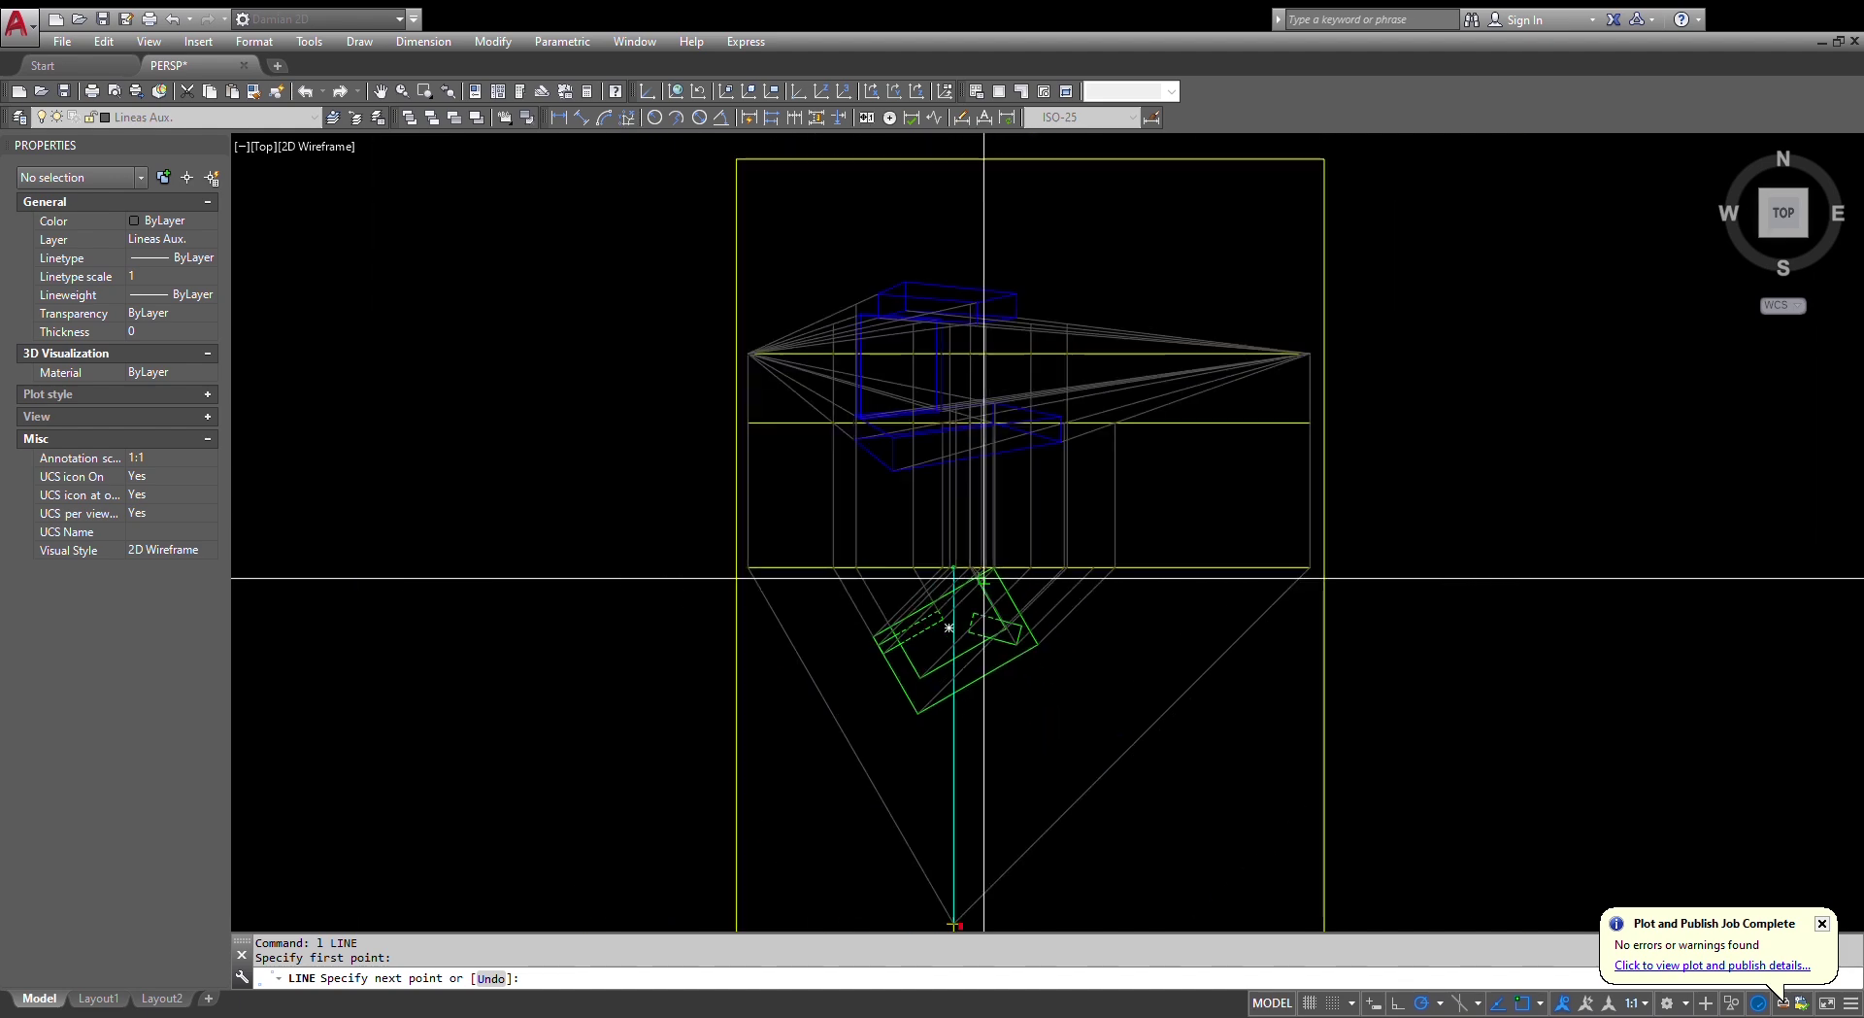
pyautogui.scroll(6, 952, 434)
pyautogui.scroll(4, 917, 457)
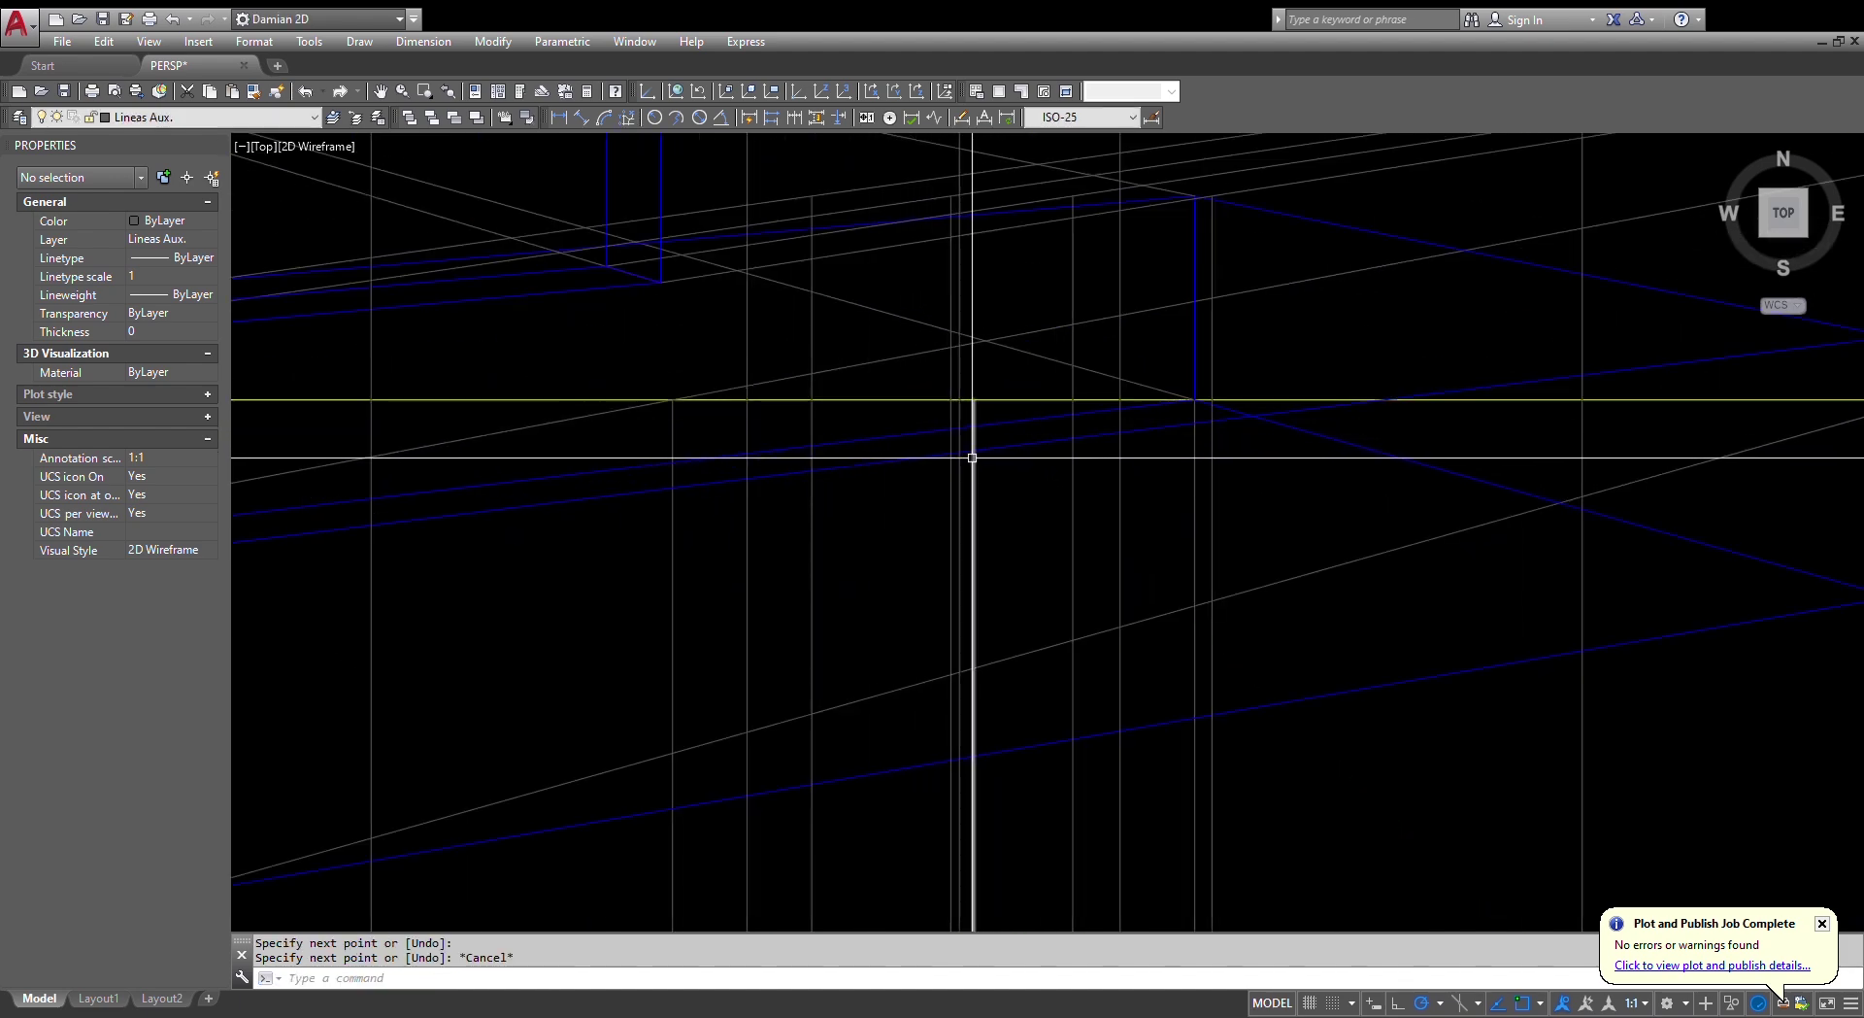
pyautogui.press('Escape')
pyautogui.press('Escape')
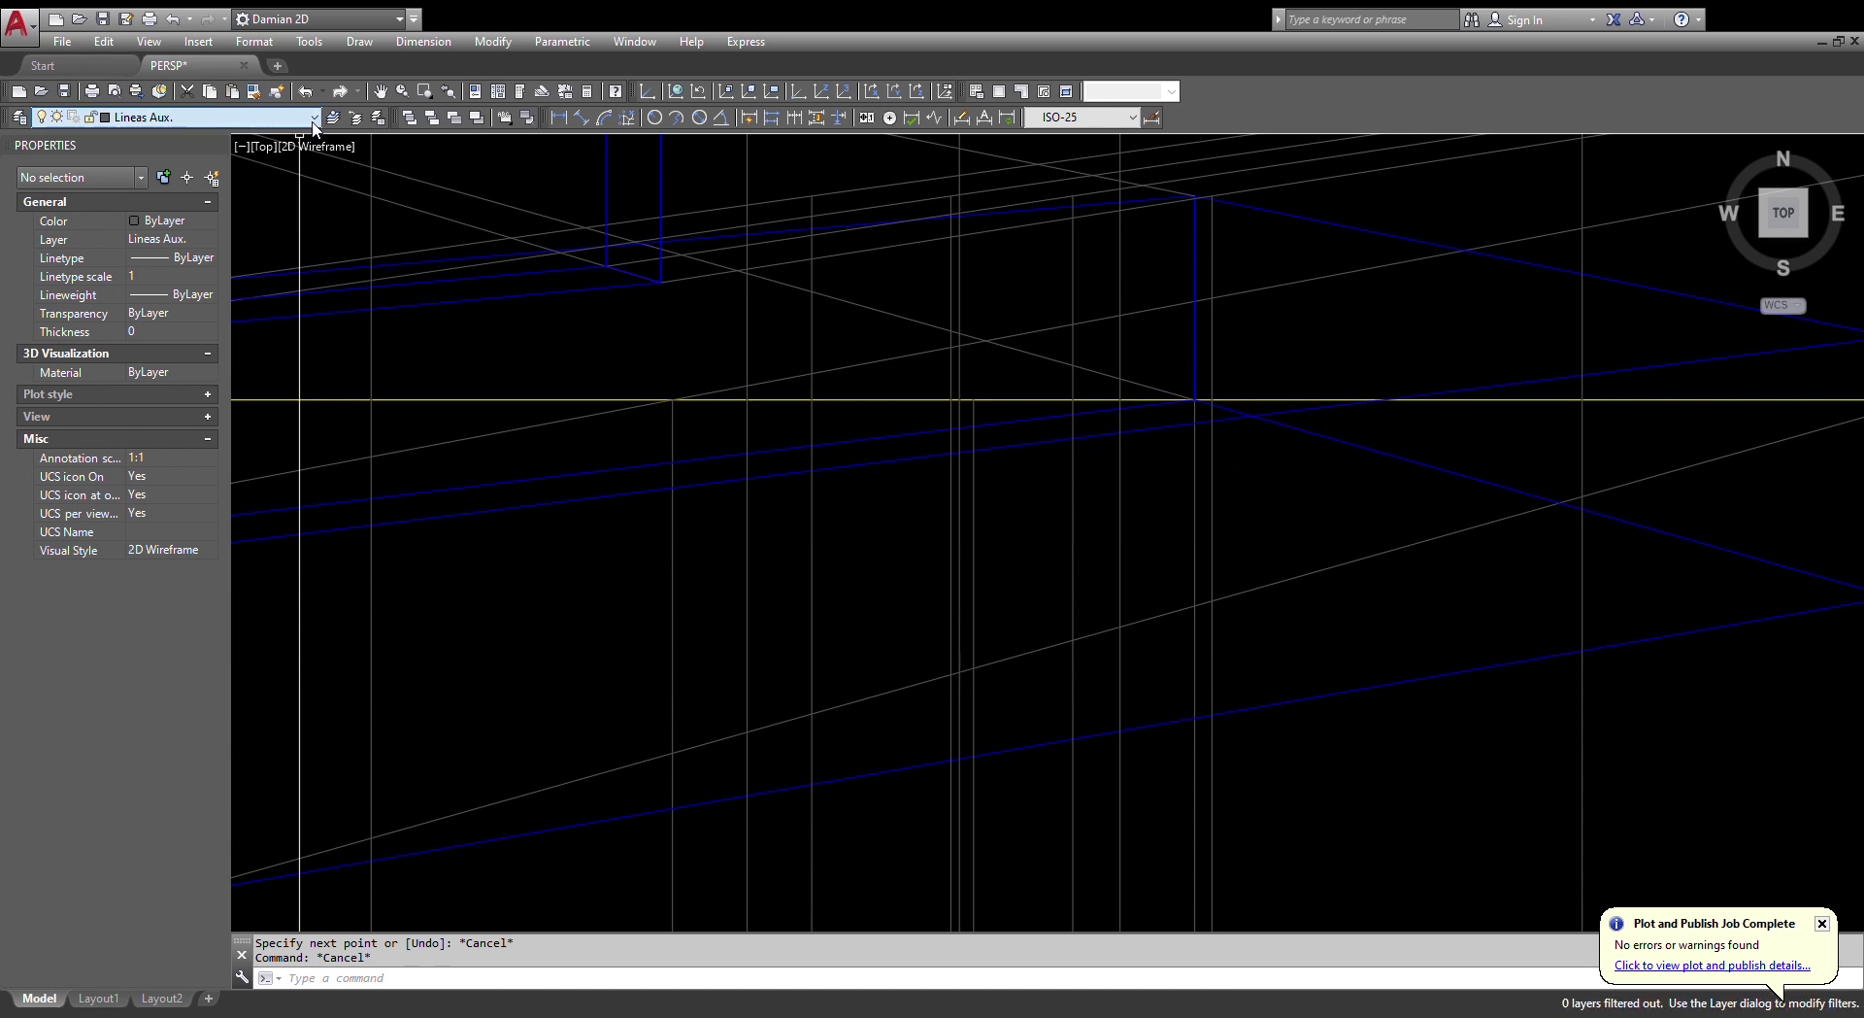
# - Make Vista cerca the current layer and move the new vertical projection line onto it
pyautogui.click(210, 305)
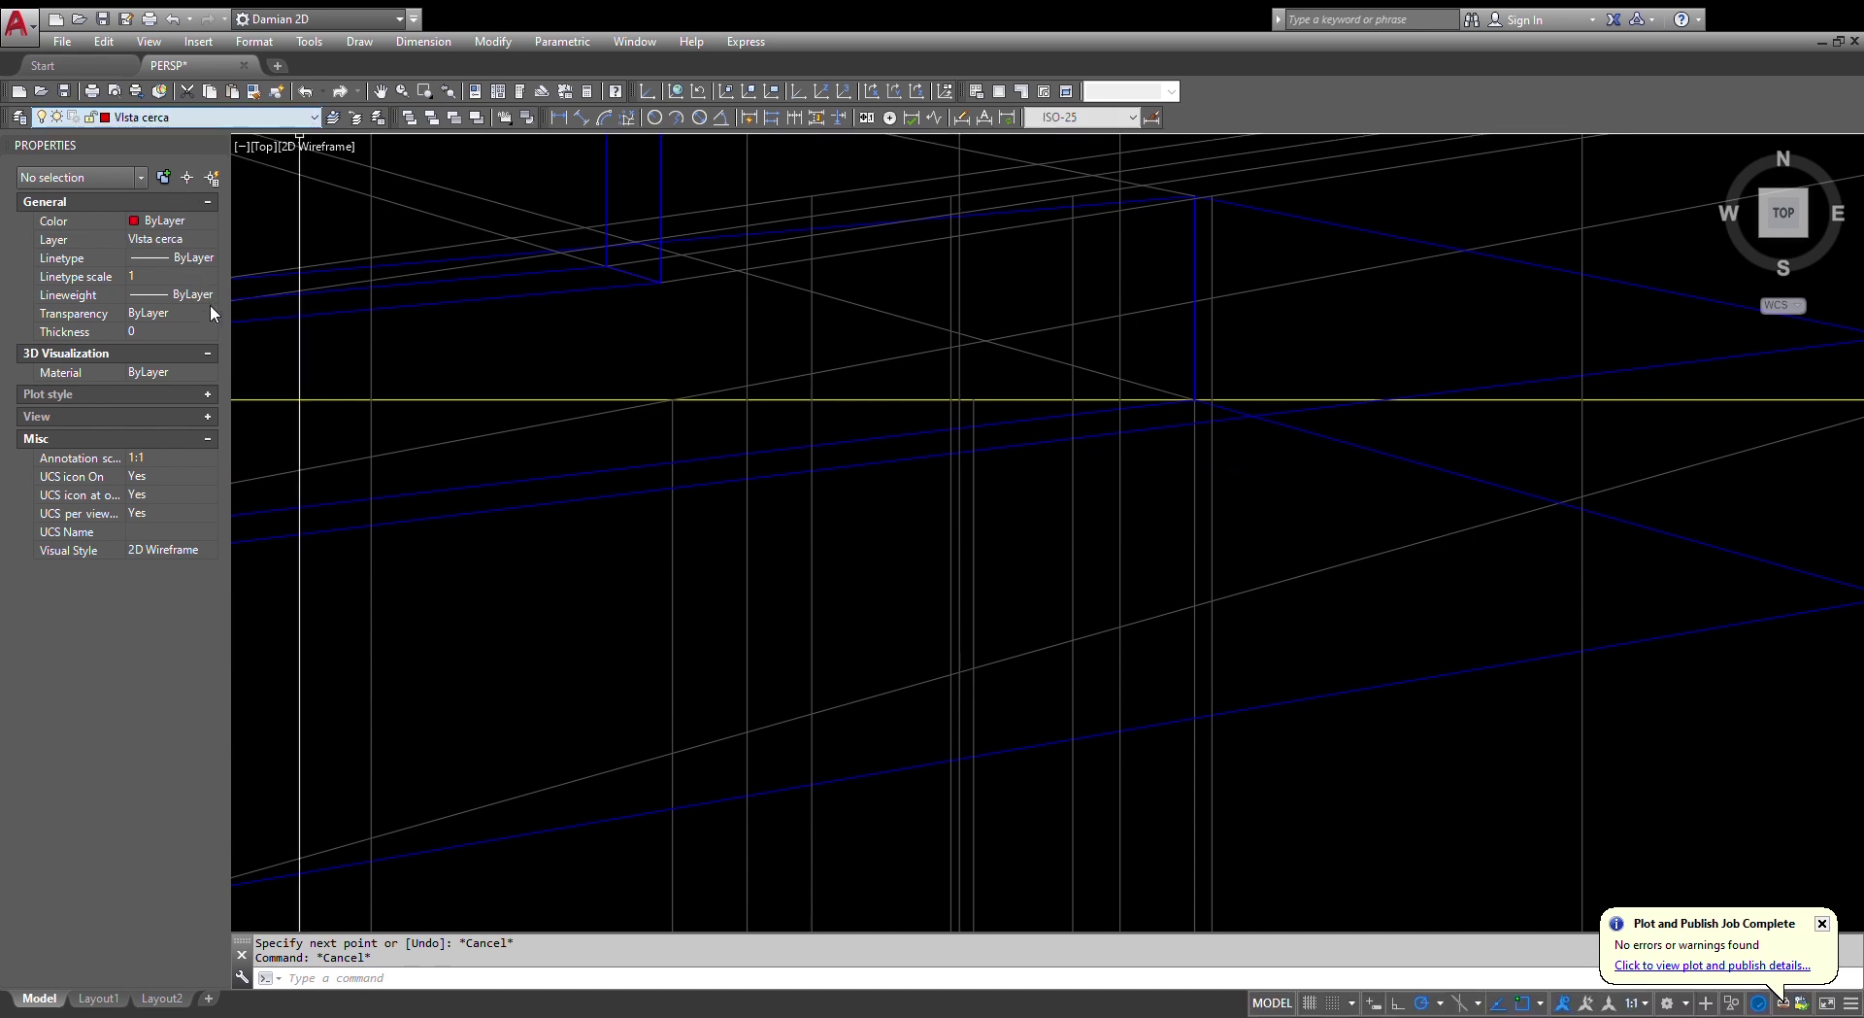
pyautogui.click(974, 536)
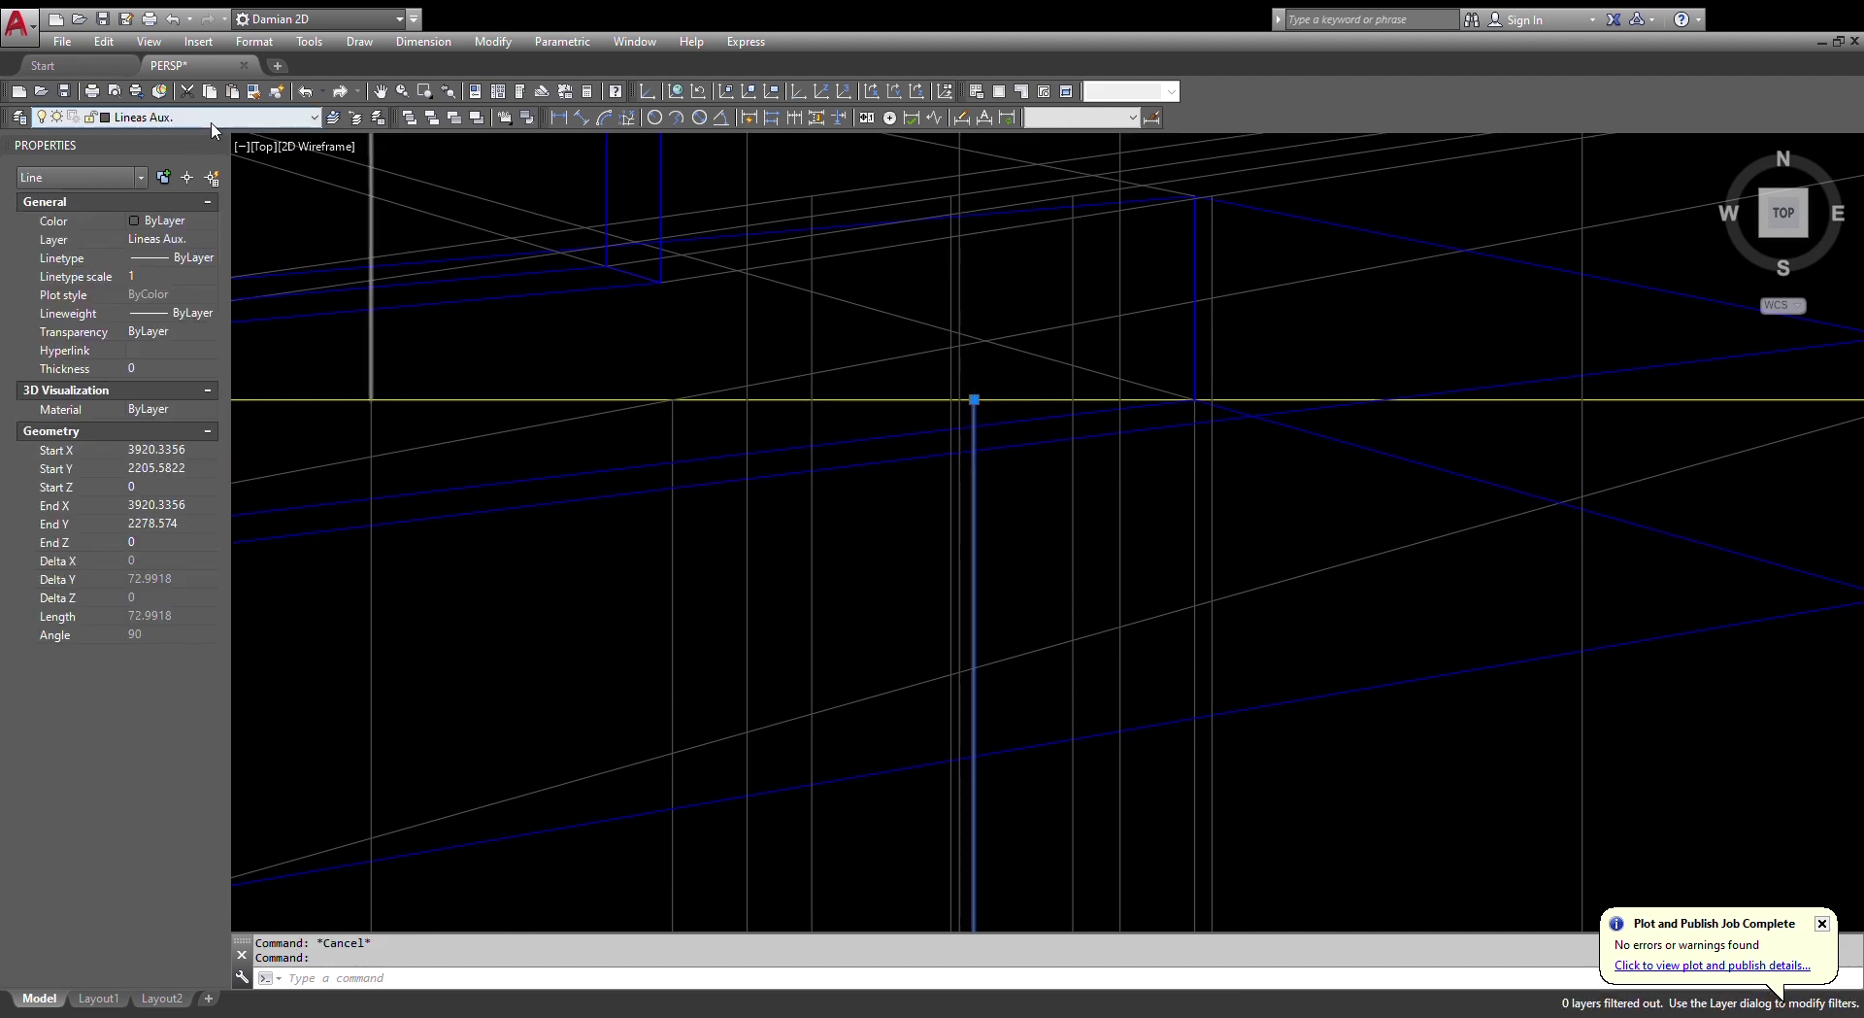
pyautogui.press('Escape')
# - Draw a vertical projection line from the small rectangle's 45° ray end on the picture-plane line up to the ground line
pyautogui.scroll(-3, 1152, 466)
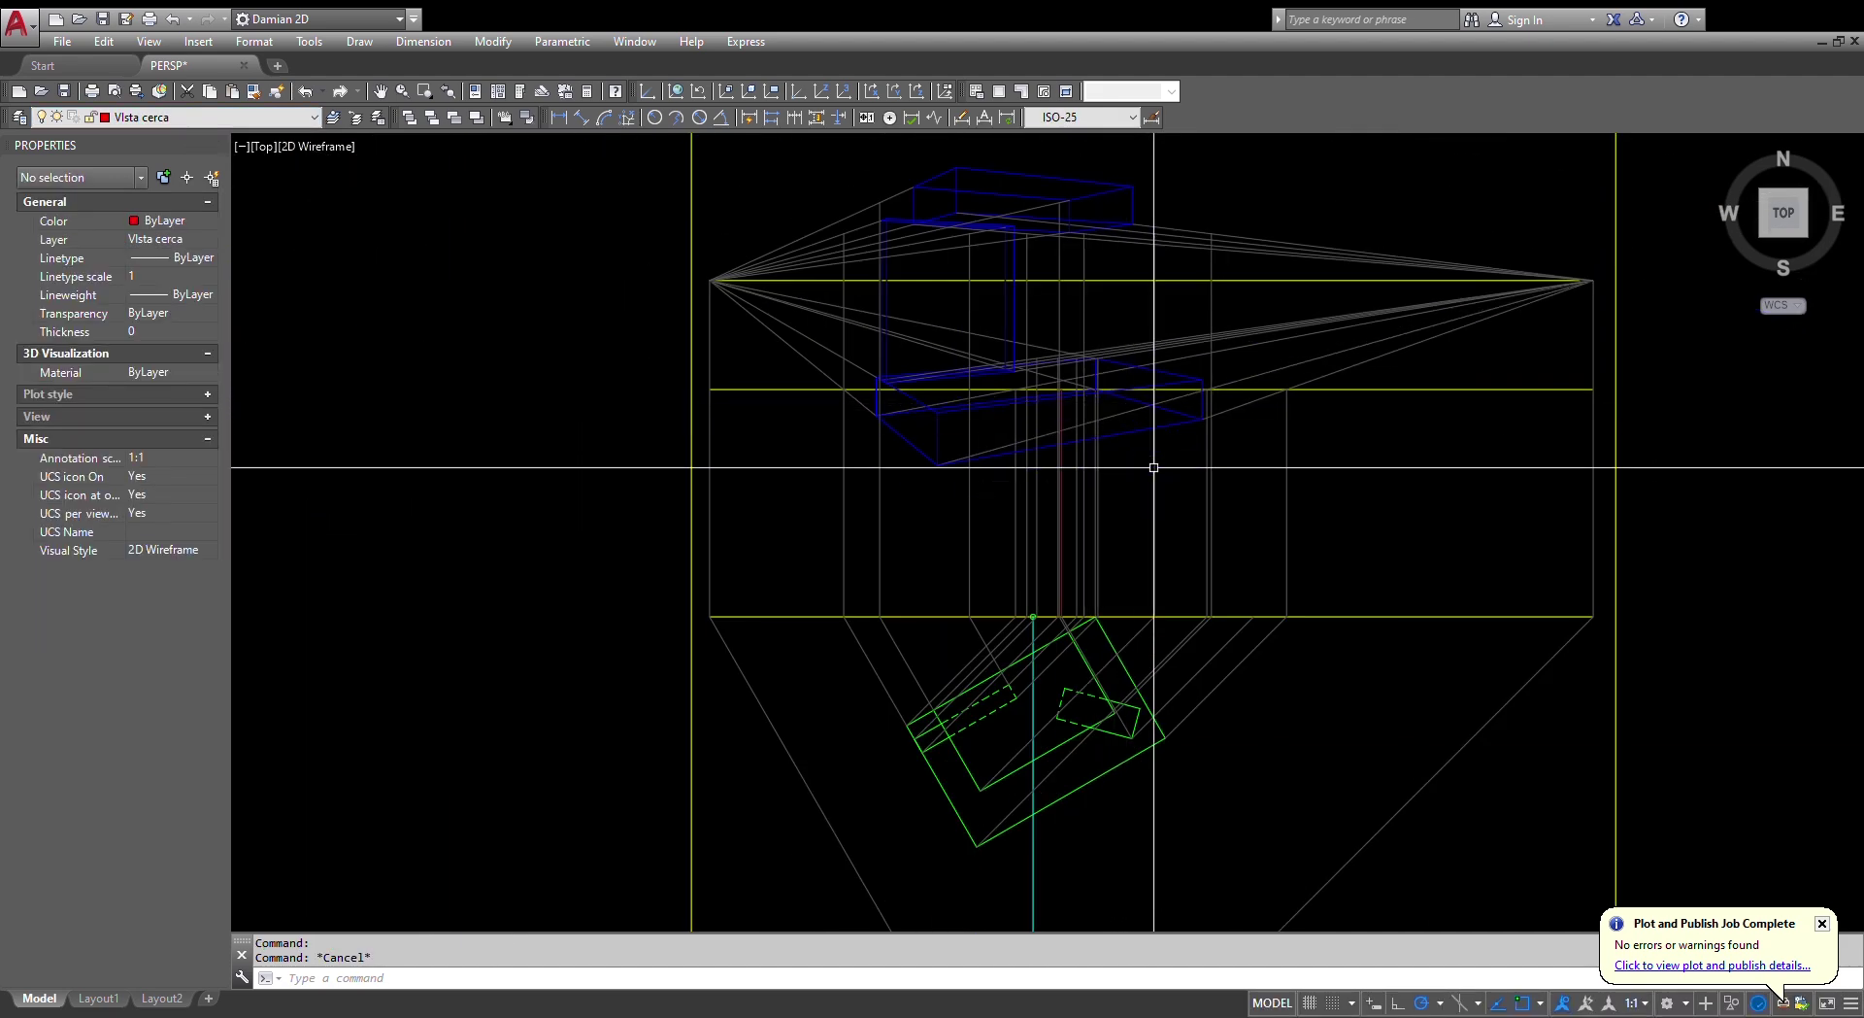
pyautogui.scroll(4, 1119, 607)
pyautogui.scroll(-2, 1421, 602)
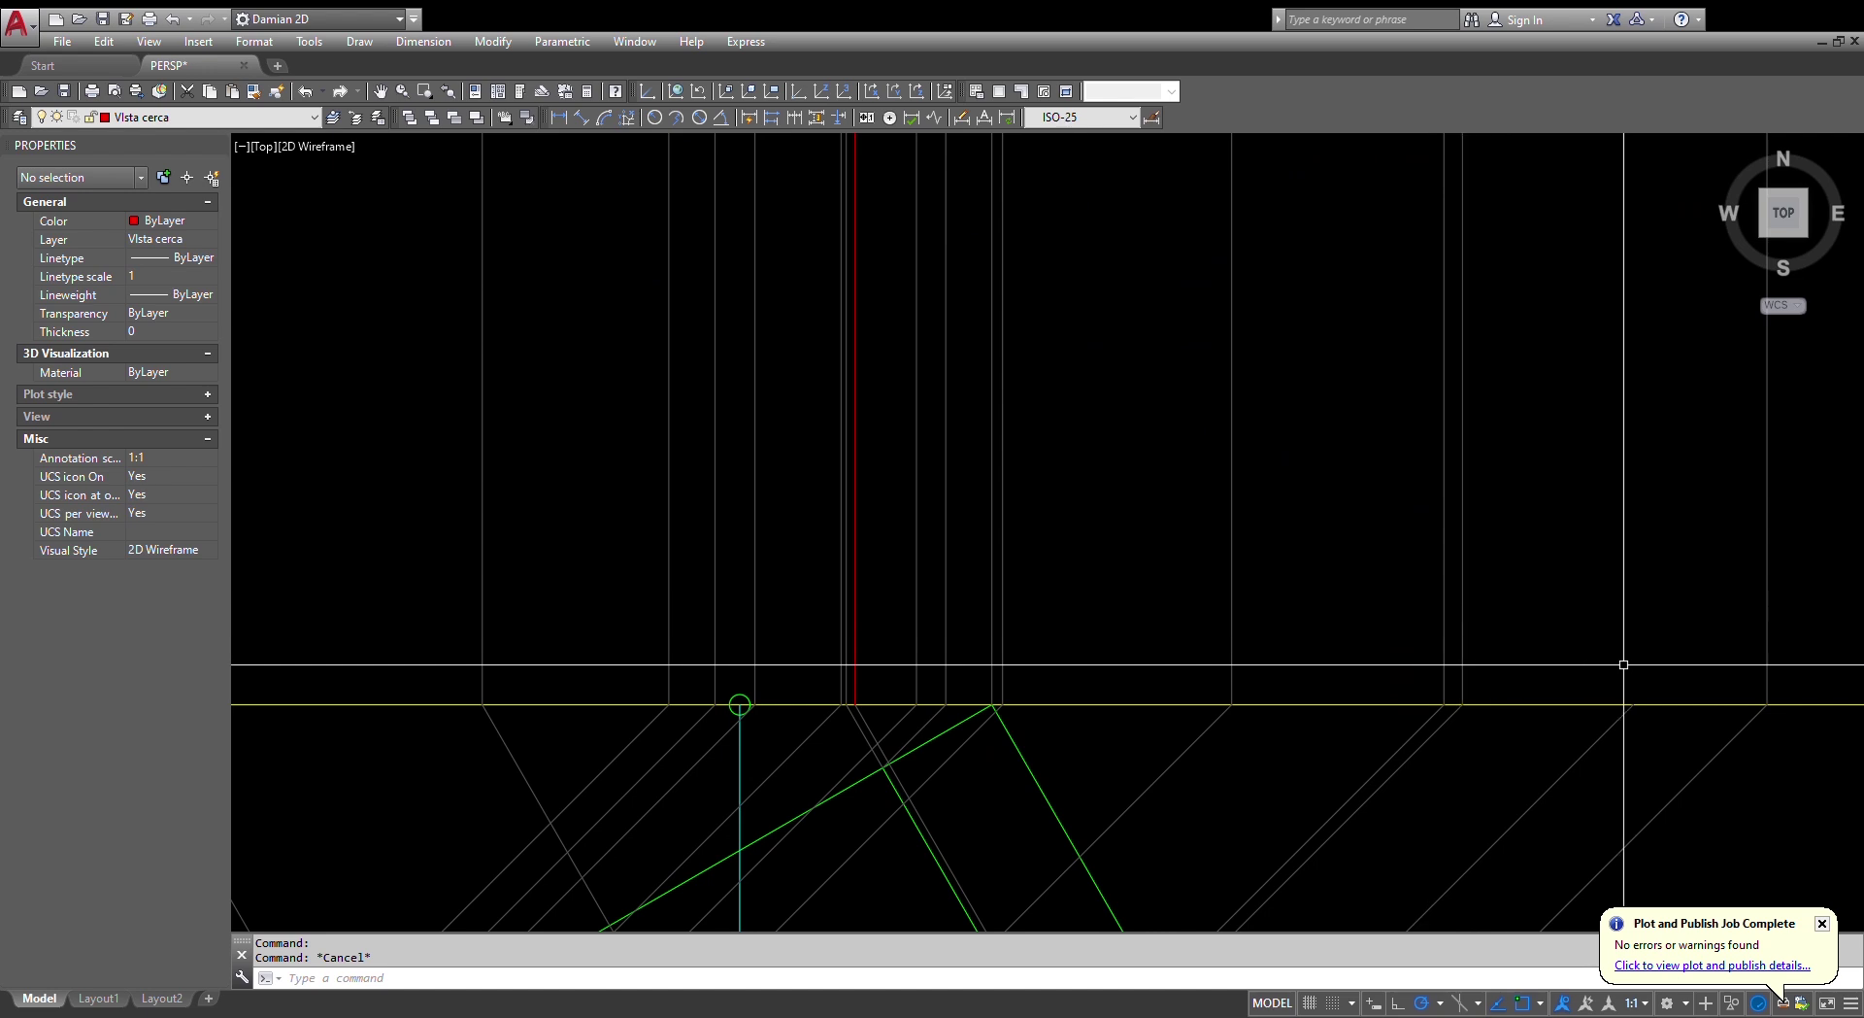
pyautogui.write('l')
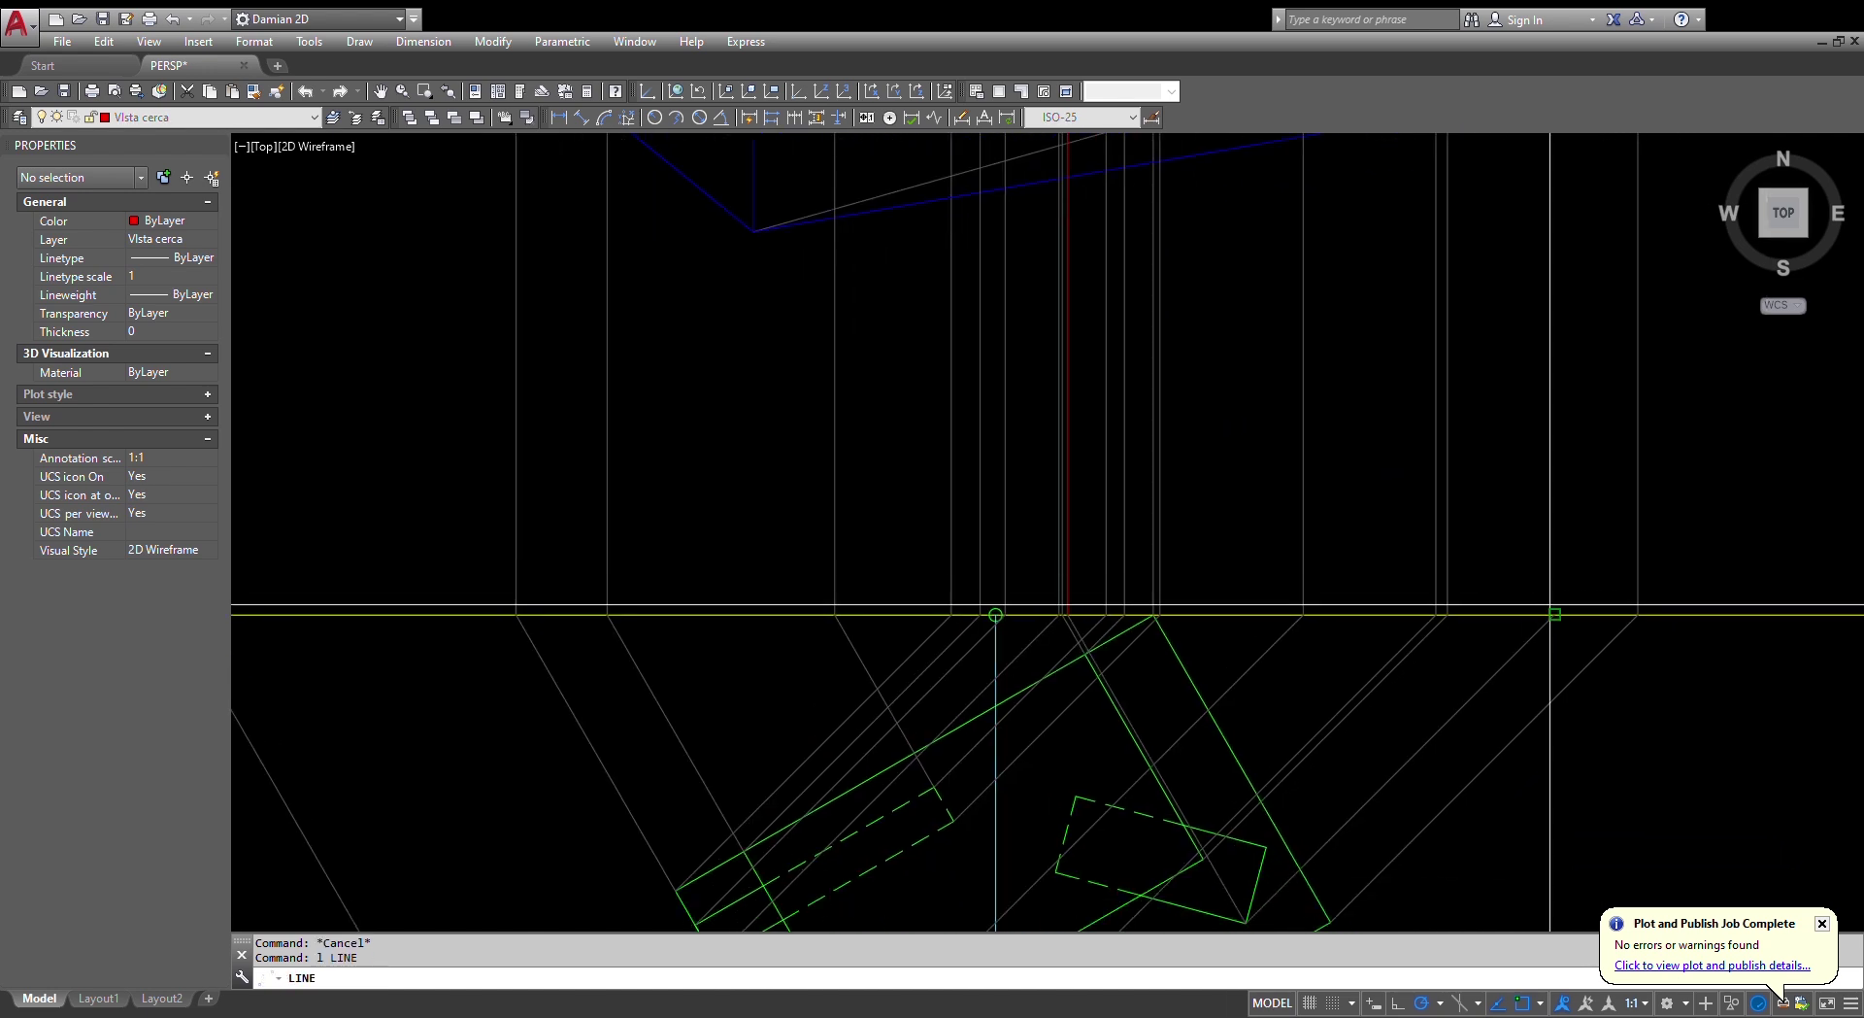
pyautogui.press('Return')
pyautogui.click(1546, 614)
pyautogui.scroll(-2, 1548, 614)
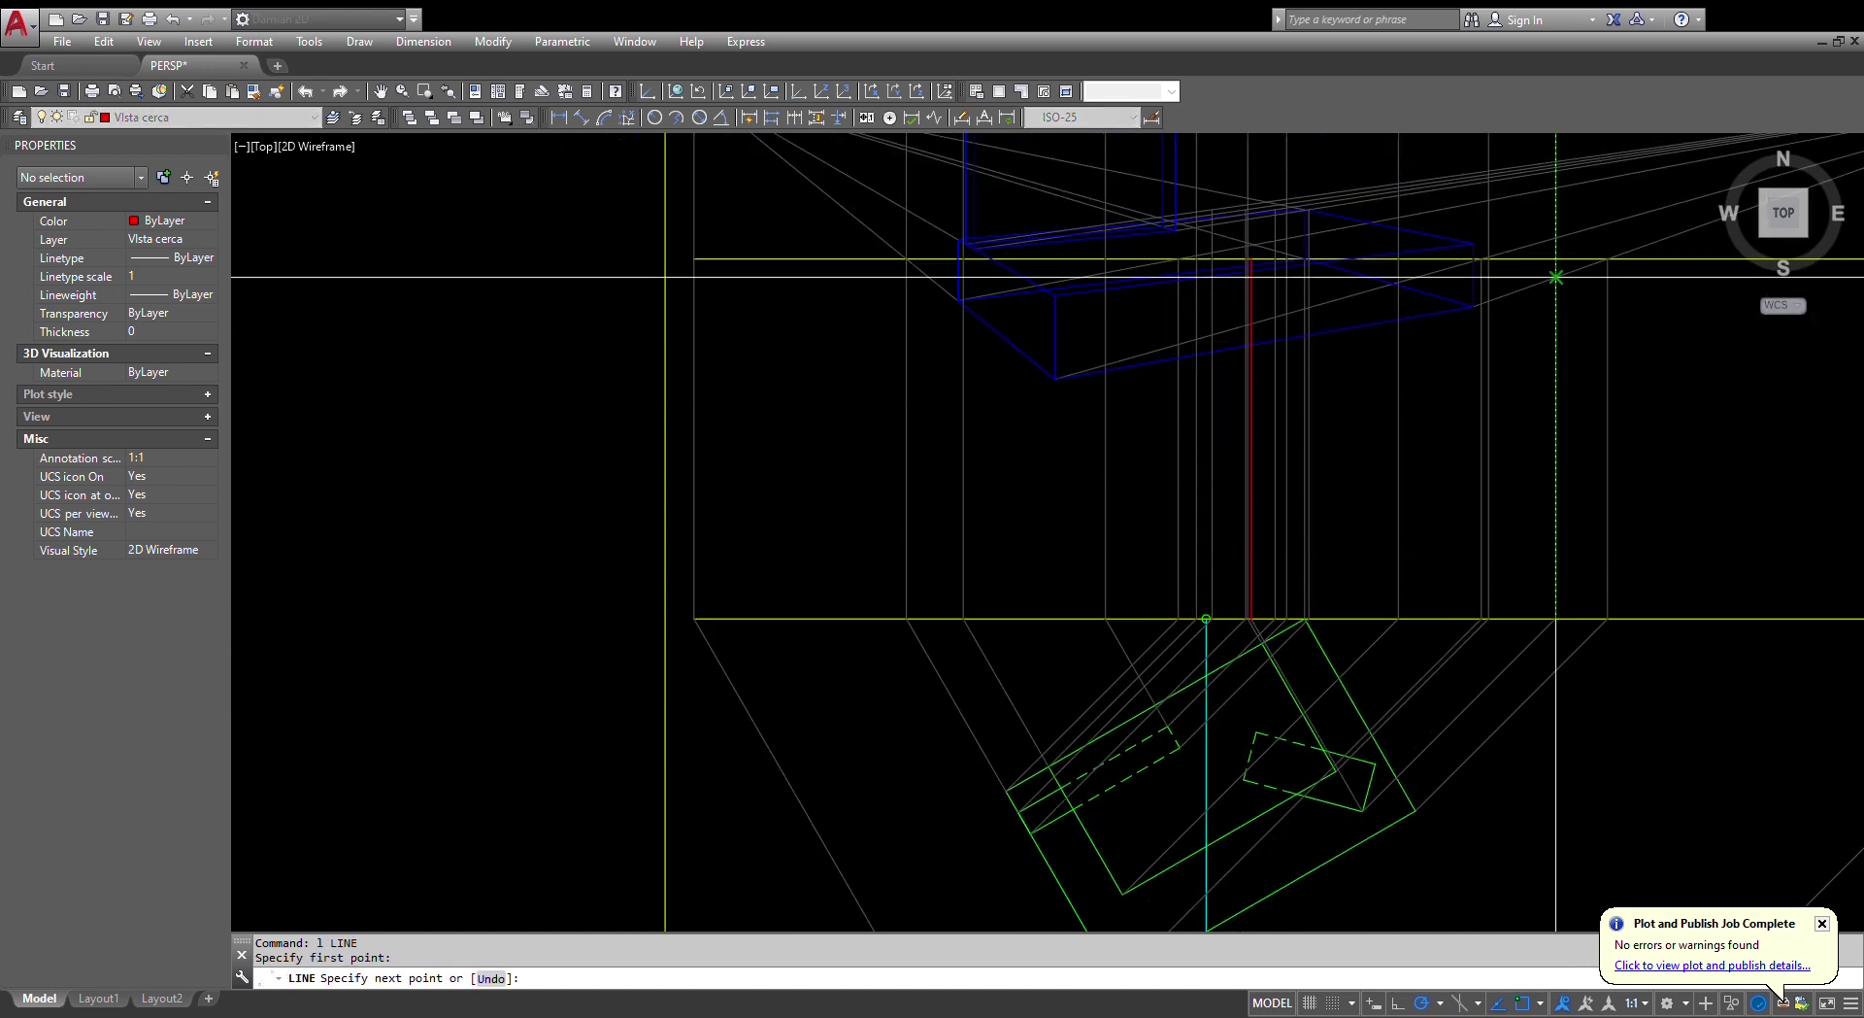
pyautogui.moveTo(1541, 325)
pyautogui.mouseDown(button='middle')
pyautogui.moveTo(1394, 345)
pyautogui.moveTo(1179, 517)
pyautogui.mouseUp(button='middle')
pyautogui.press('Escape')
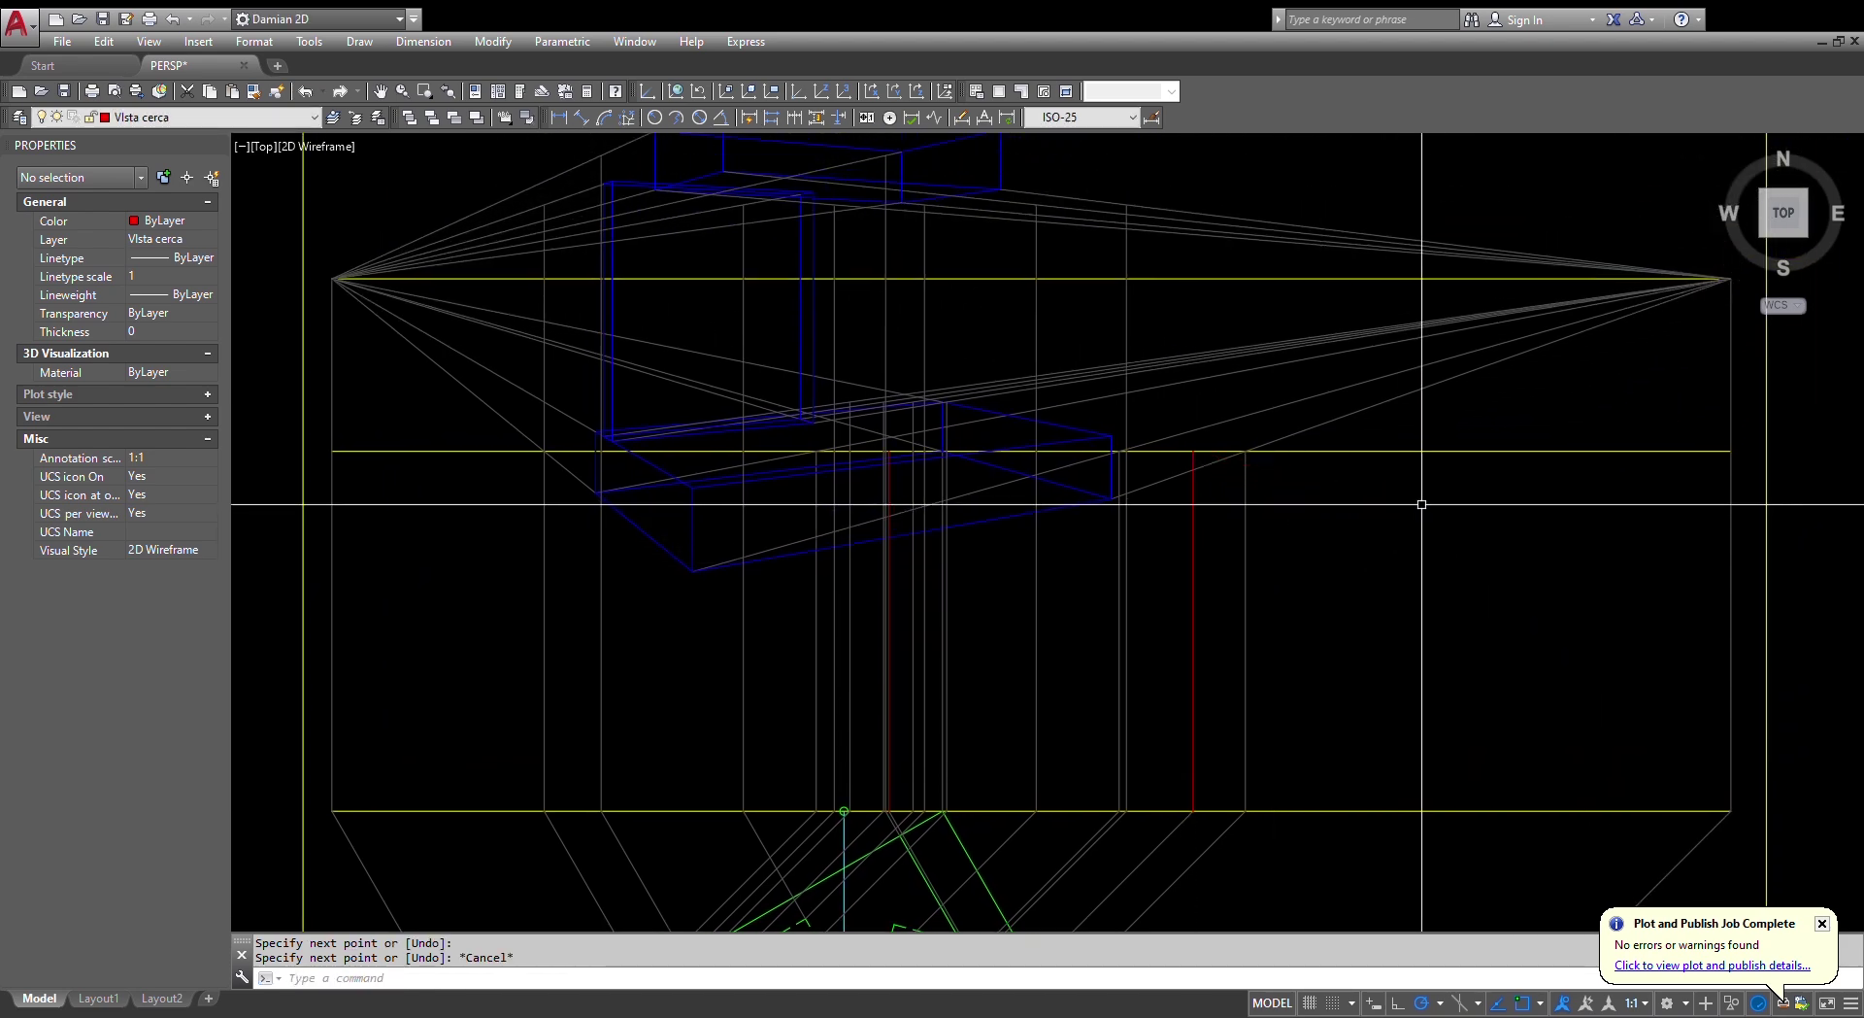
pyautogui.press('Escape')
# - Stretch the upper end of the right red projection line 10 units straight up above the ground line
pyautogui.scroll(5, 1262, 466)
pyautogui.click(1192, 456)
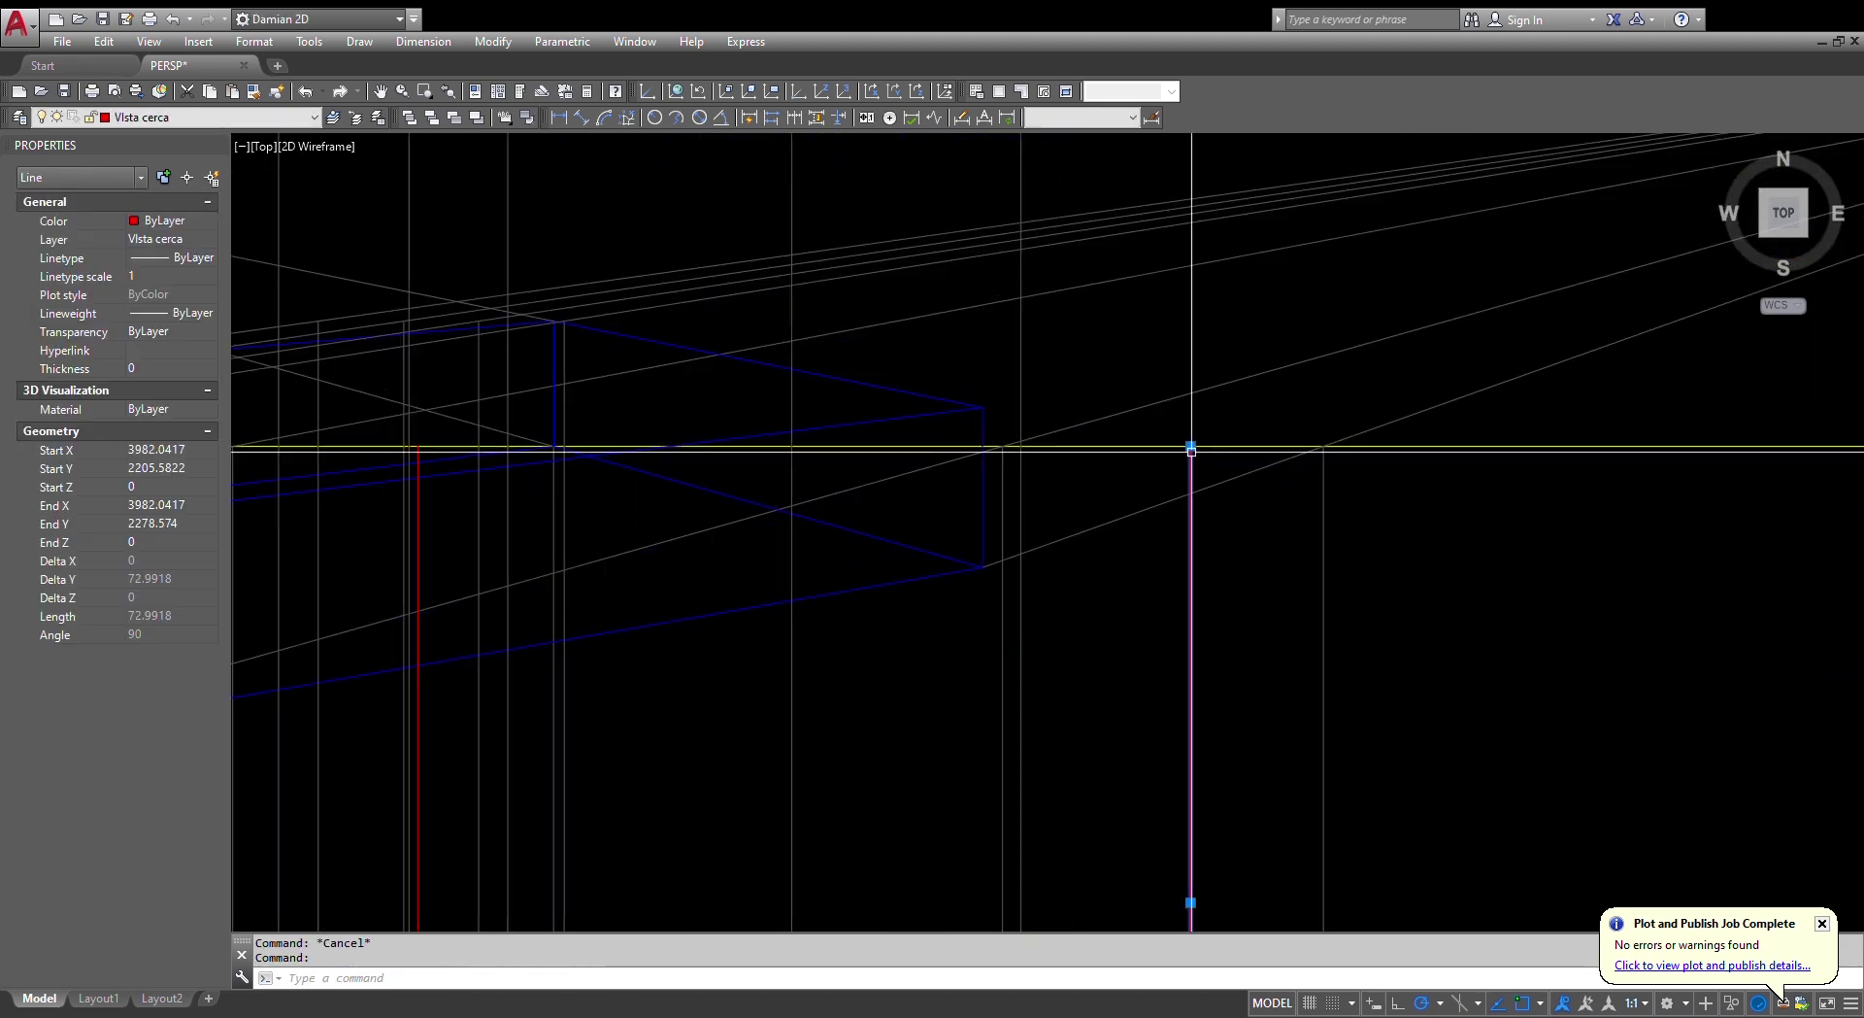
pyautogui.click(1192, 447)
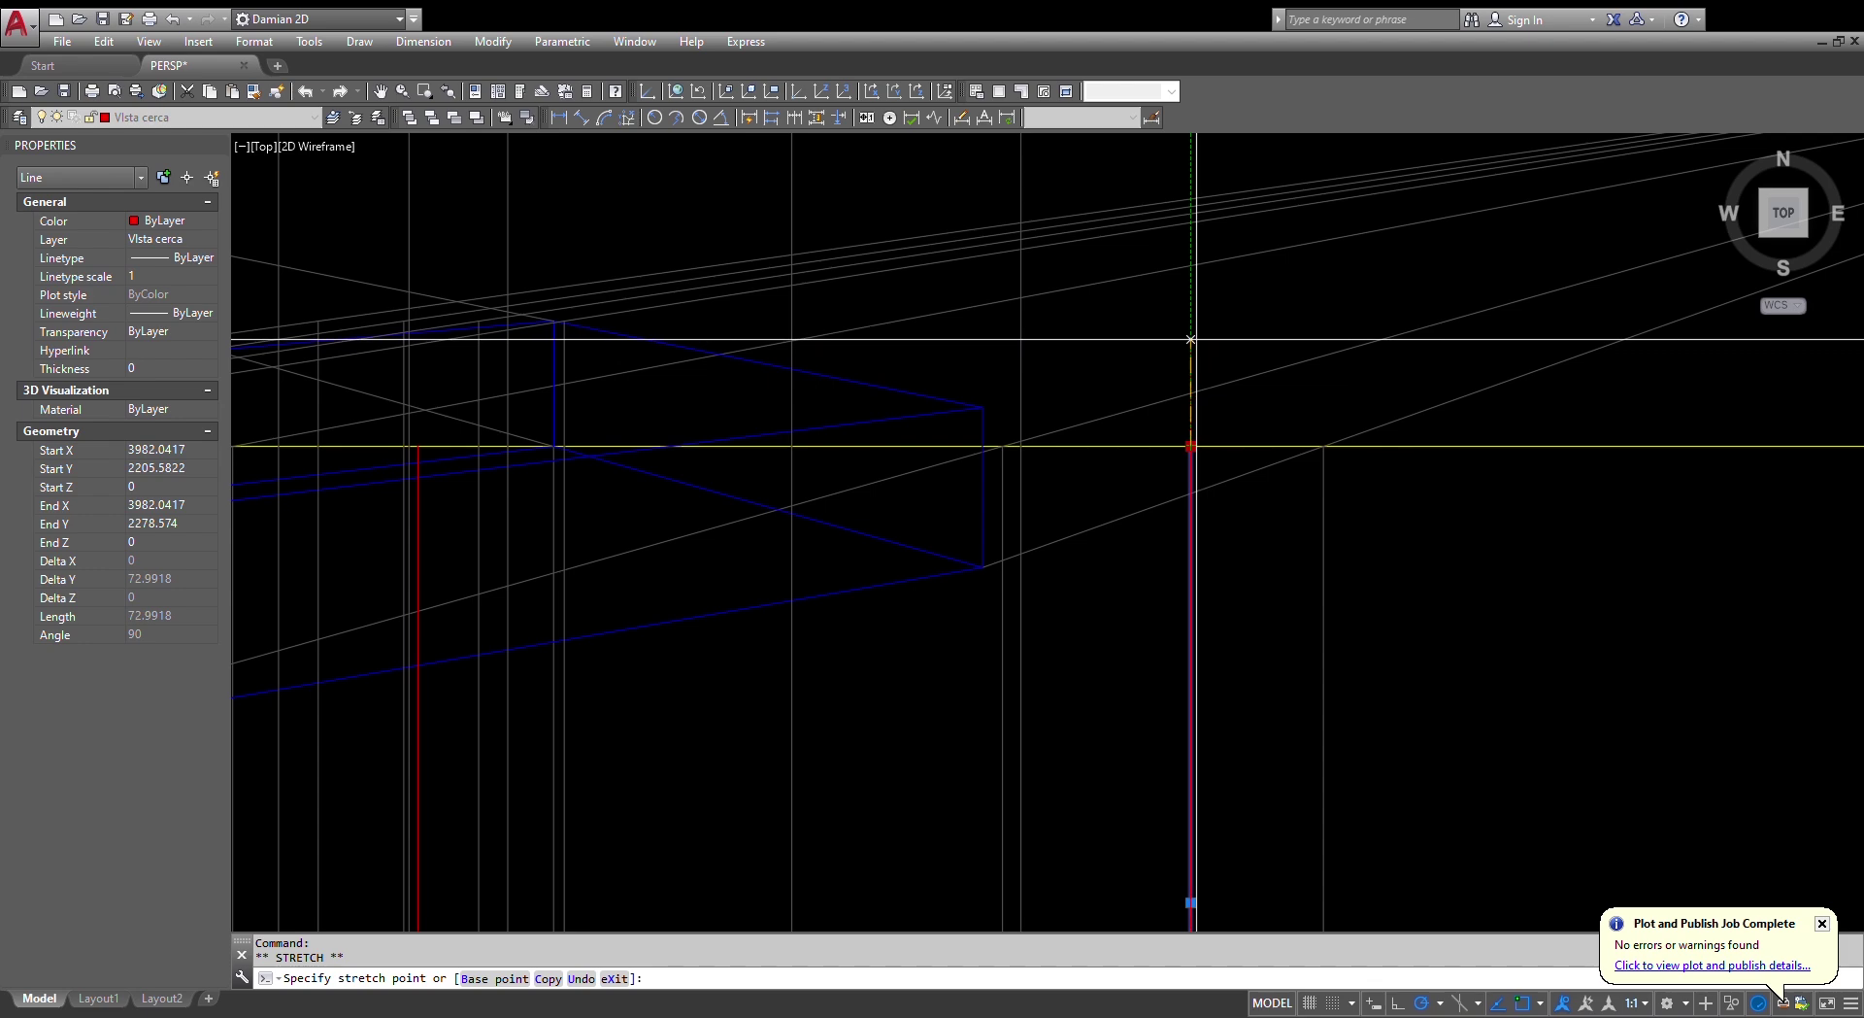
pyautogui.press('Return')
# - Stretch the upper end of the left red projection line 10 units straight up above the ground line
pyautogui.scroll(-4, 1224, 369)
pyautogui.scroll(4, 913, 395)
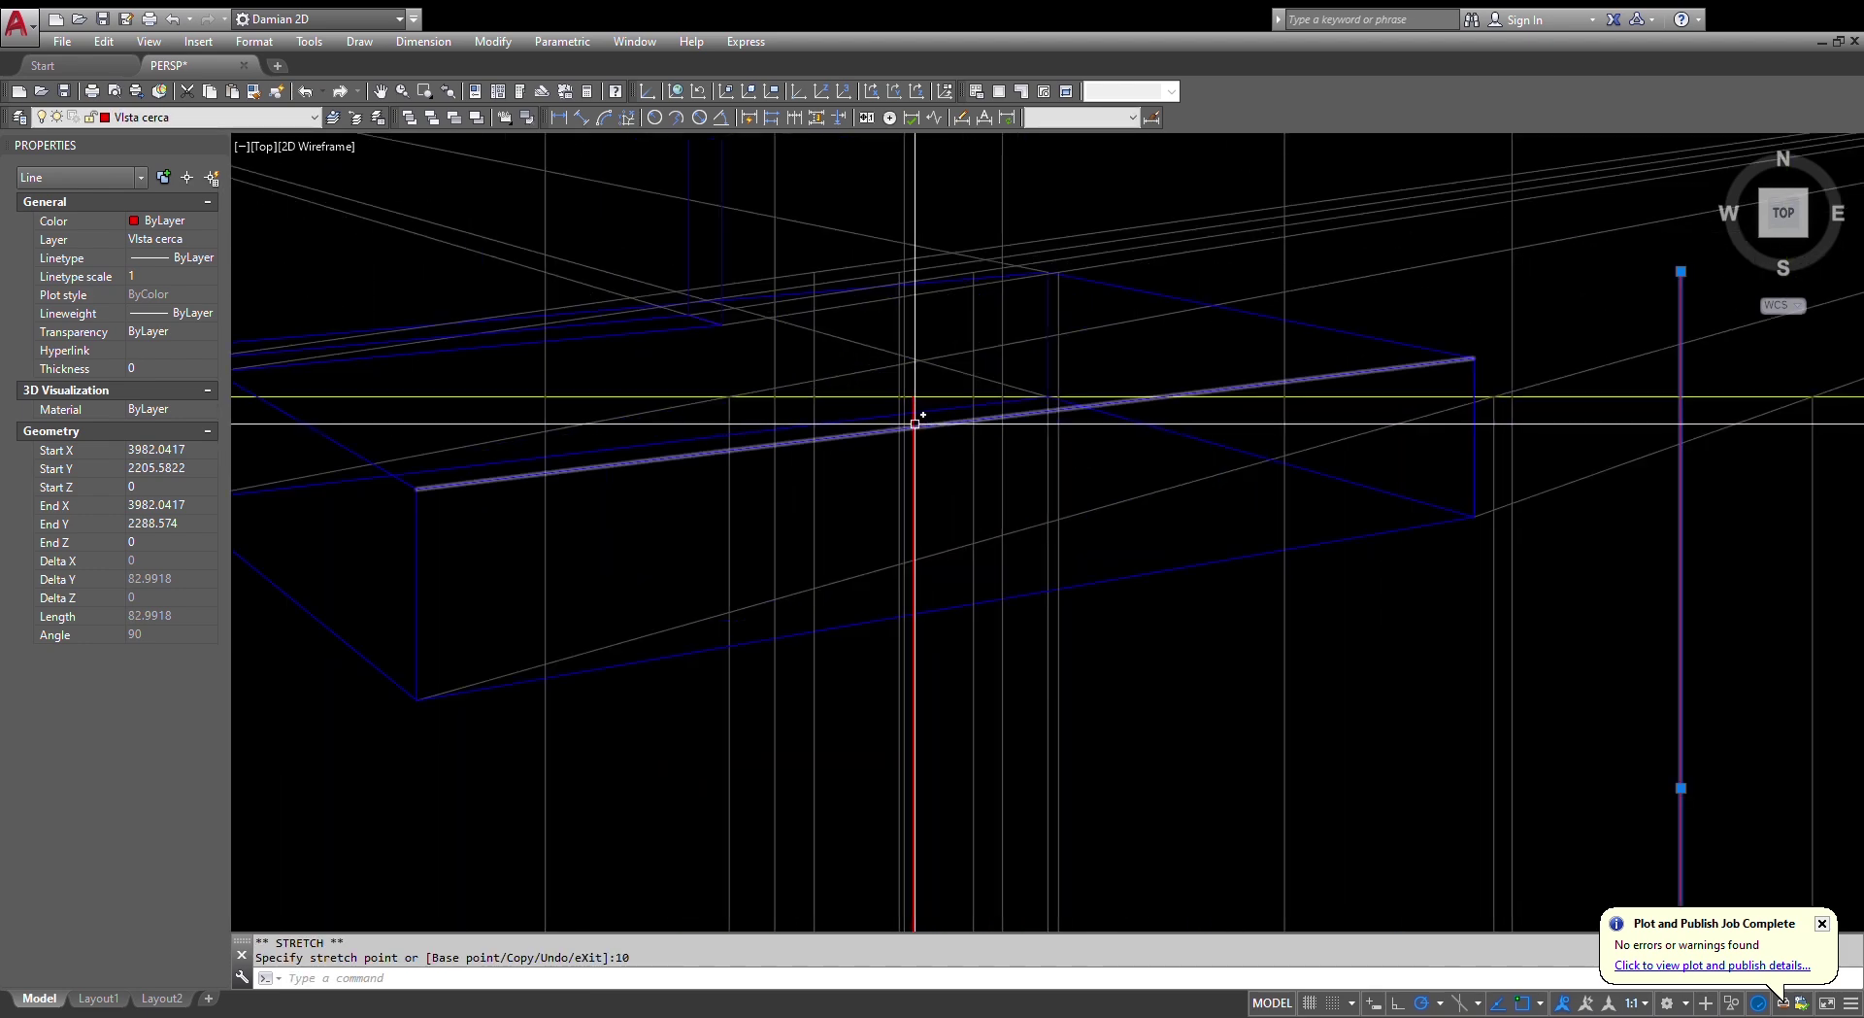
pyautogui.press('Return')
pyautogui.scroll(4, 911, 404)
pyautogui.click(903, 398)
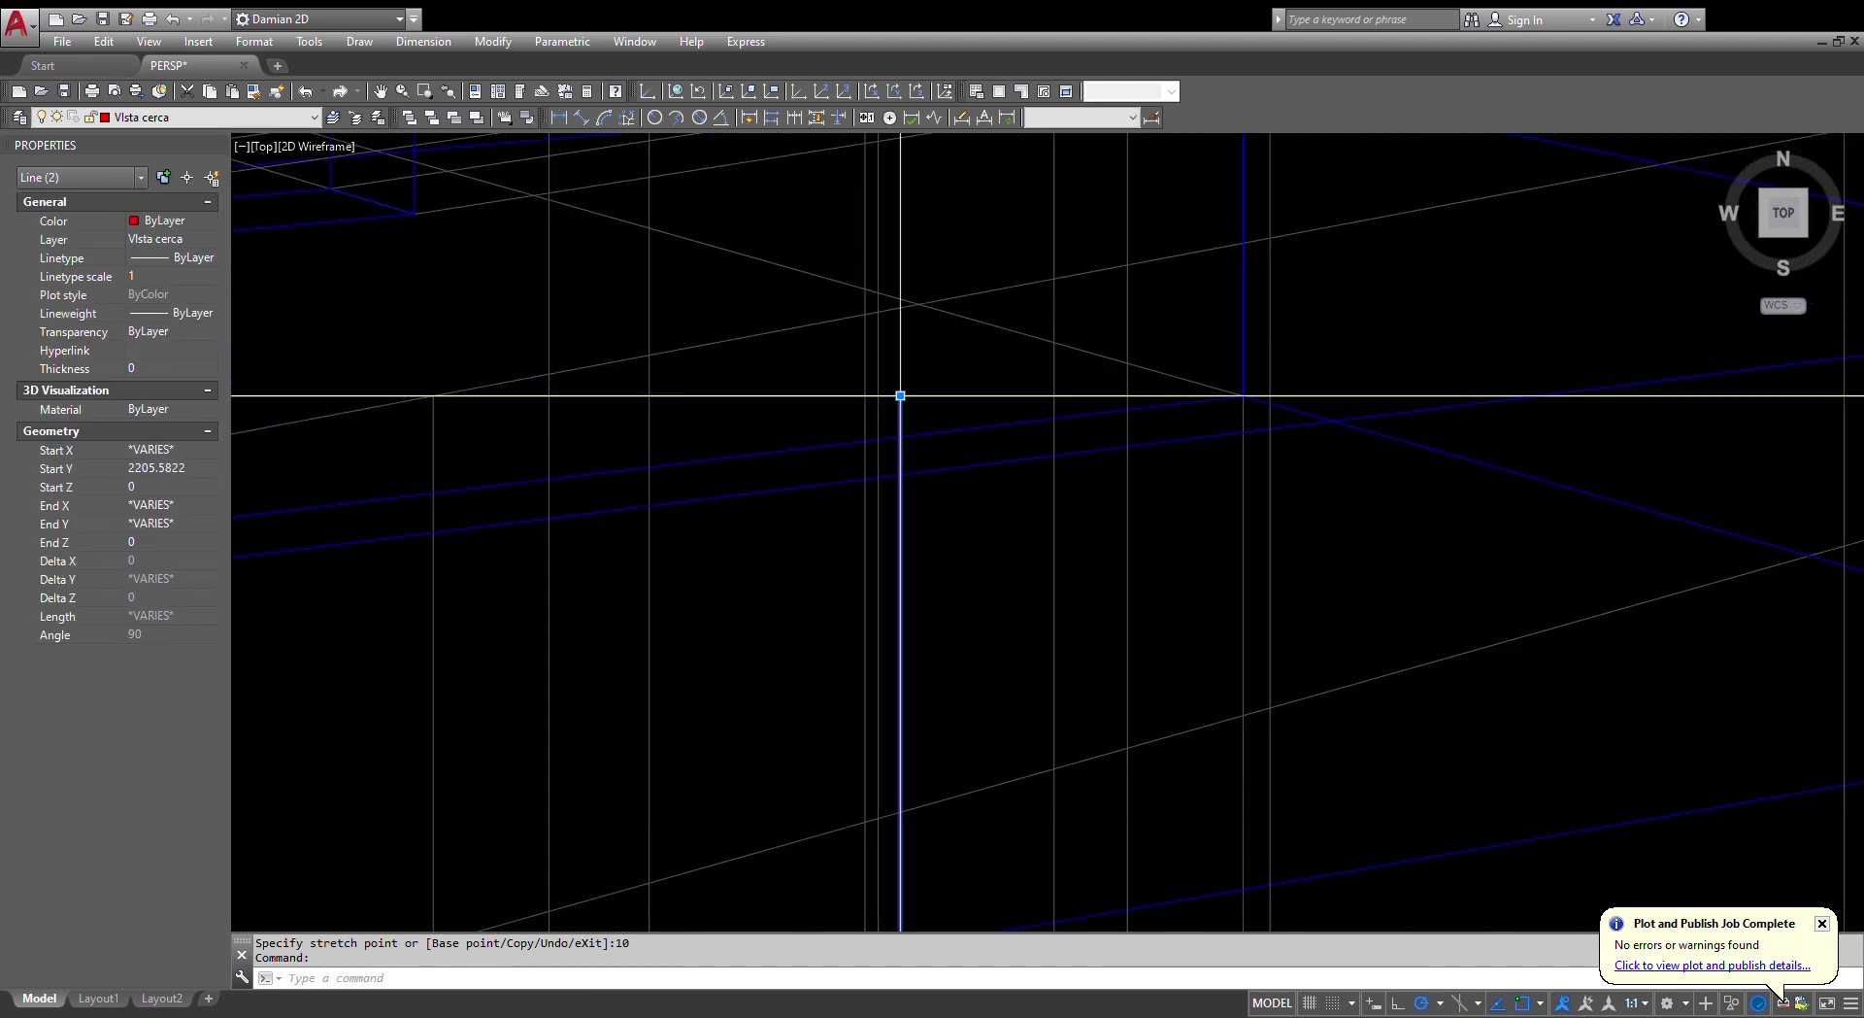
pyautogui.click(902, 395)
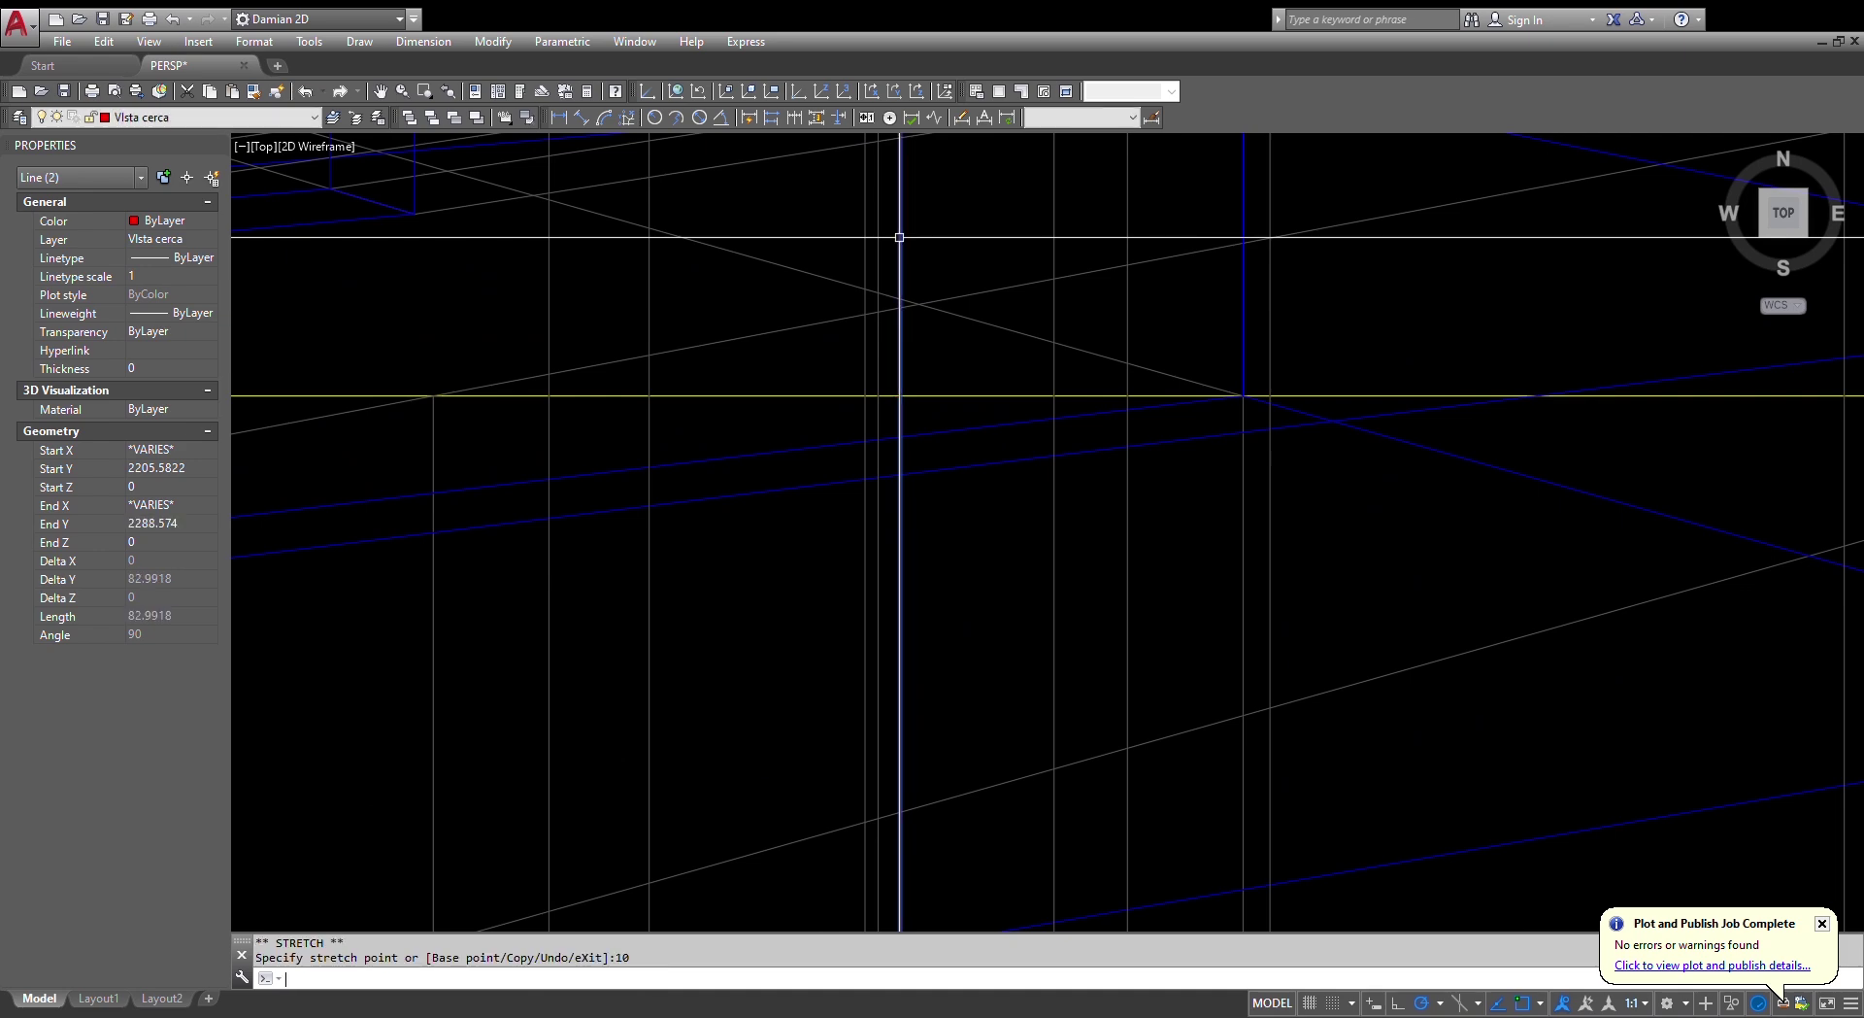
pyautogui.scroll(-5, 900, 237)
pyautogui.press('Escape')
pyautogui.press('Escape')
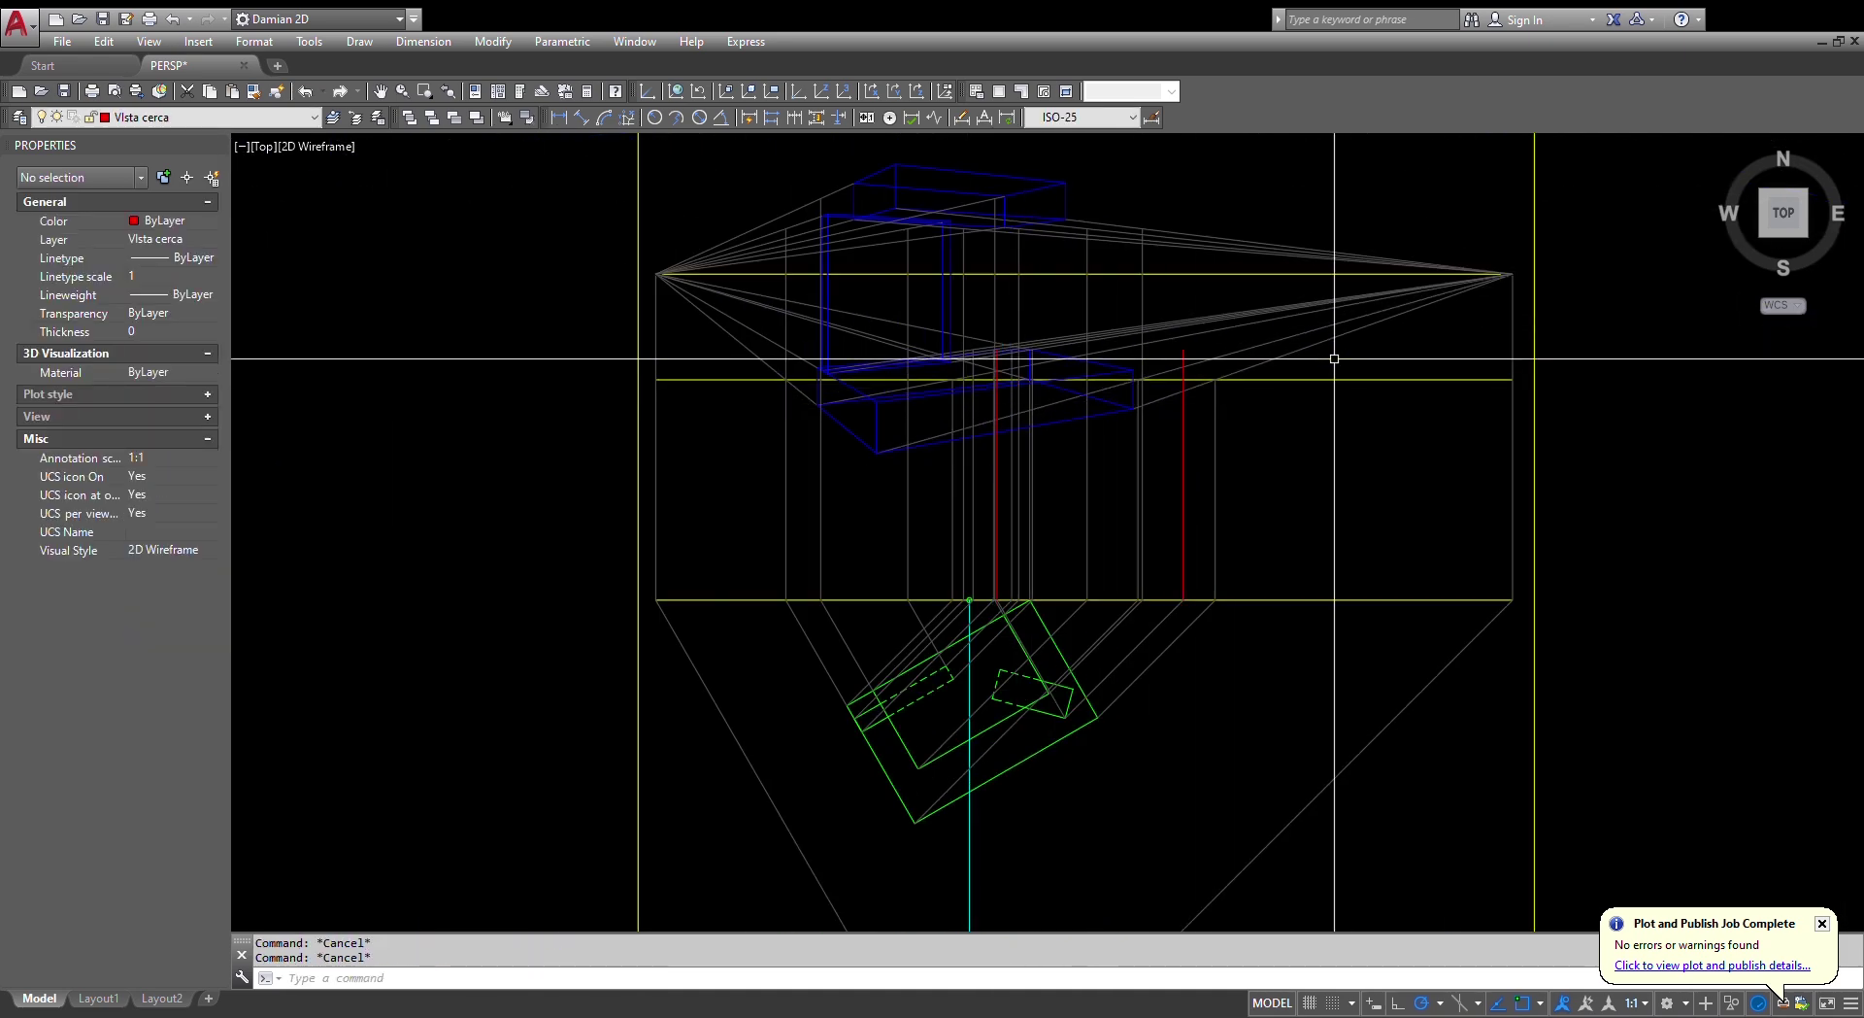
# - Draw a line from the right vanishing point to the upper end of the right red projection line
pyautogui.write('l')
pyautogui.press('Return')
pyautogui.click(1513, 272)
pyautogui.scroll(2, 1187, 373)
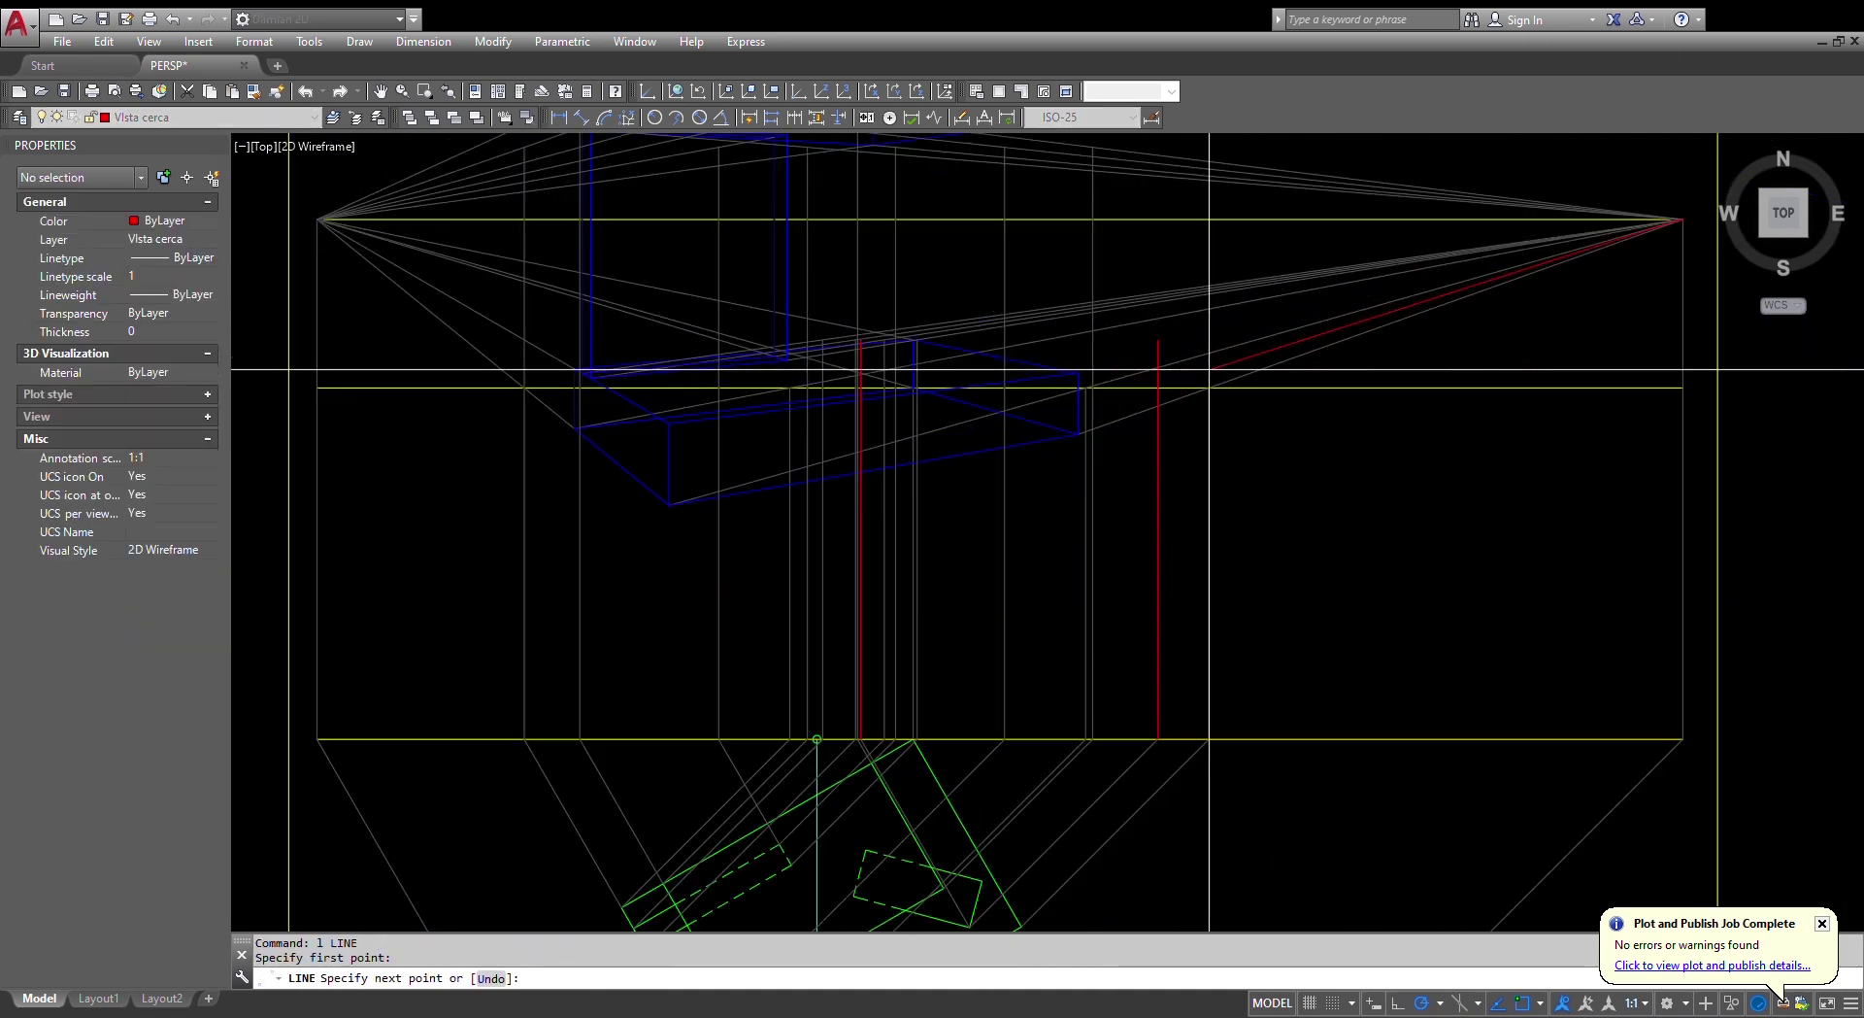
pyautogui.scroll(-4, 1234, 424)
pyautogui.press('Escape')
# - Draw a line from the left vanishing point to the upper end of the left red projection line
pyautogui.press('Return')
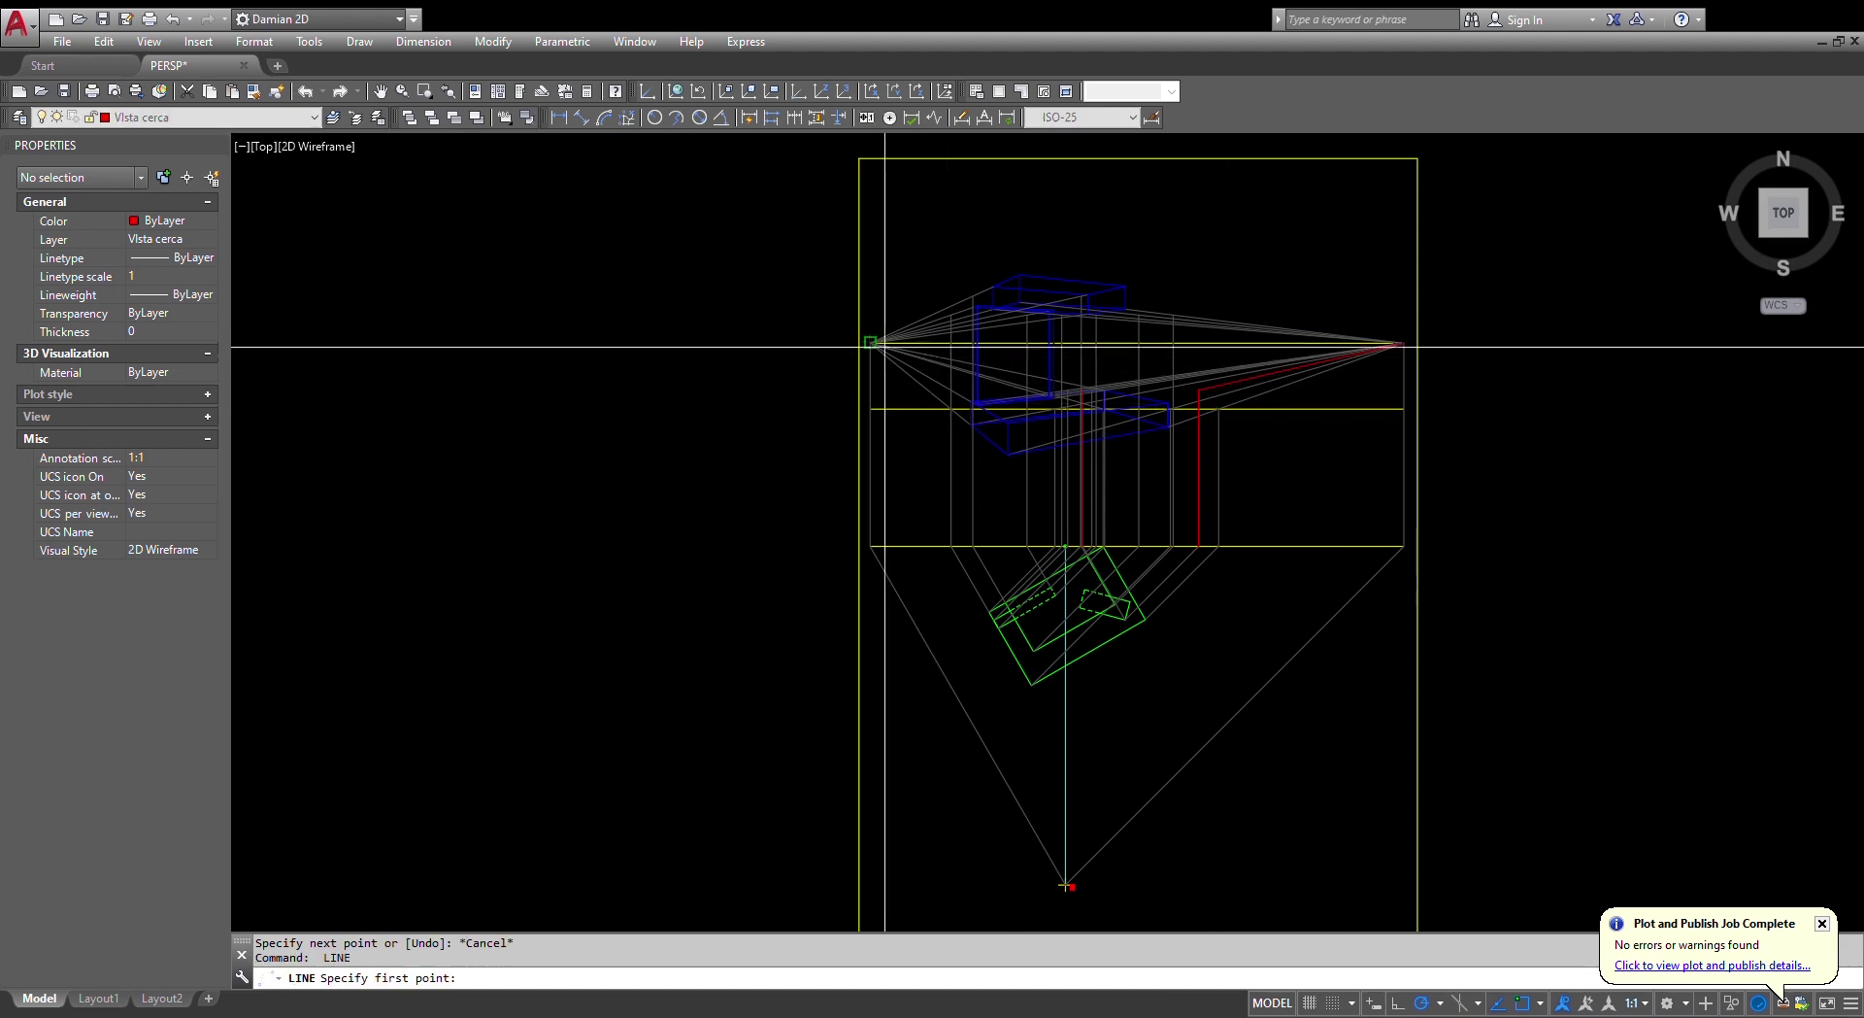
pyautogui.click(870, 342)
pyautogui.scroll(6, 1009, 415)
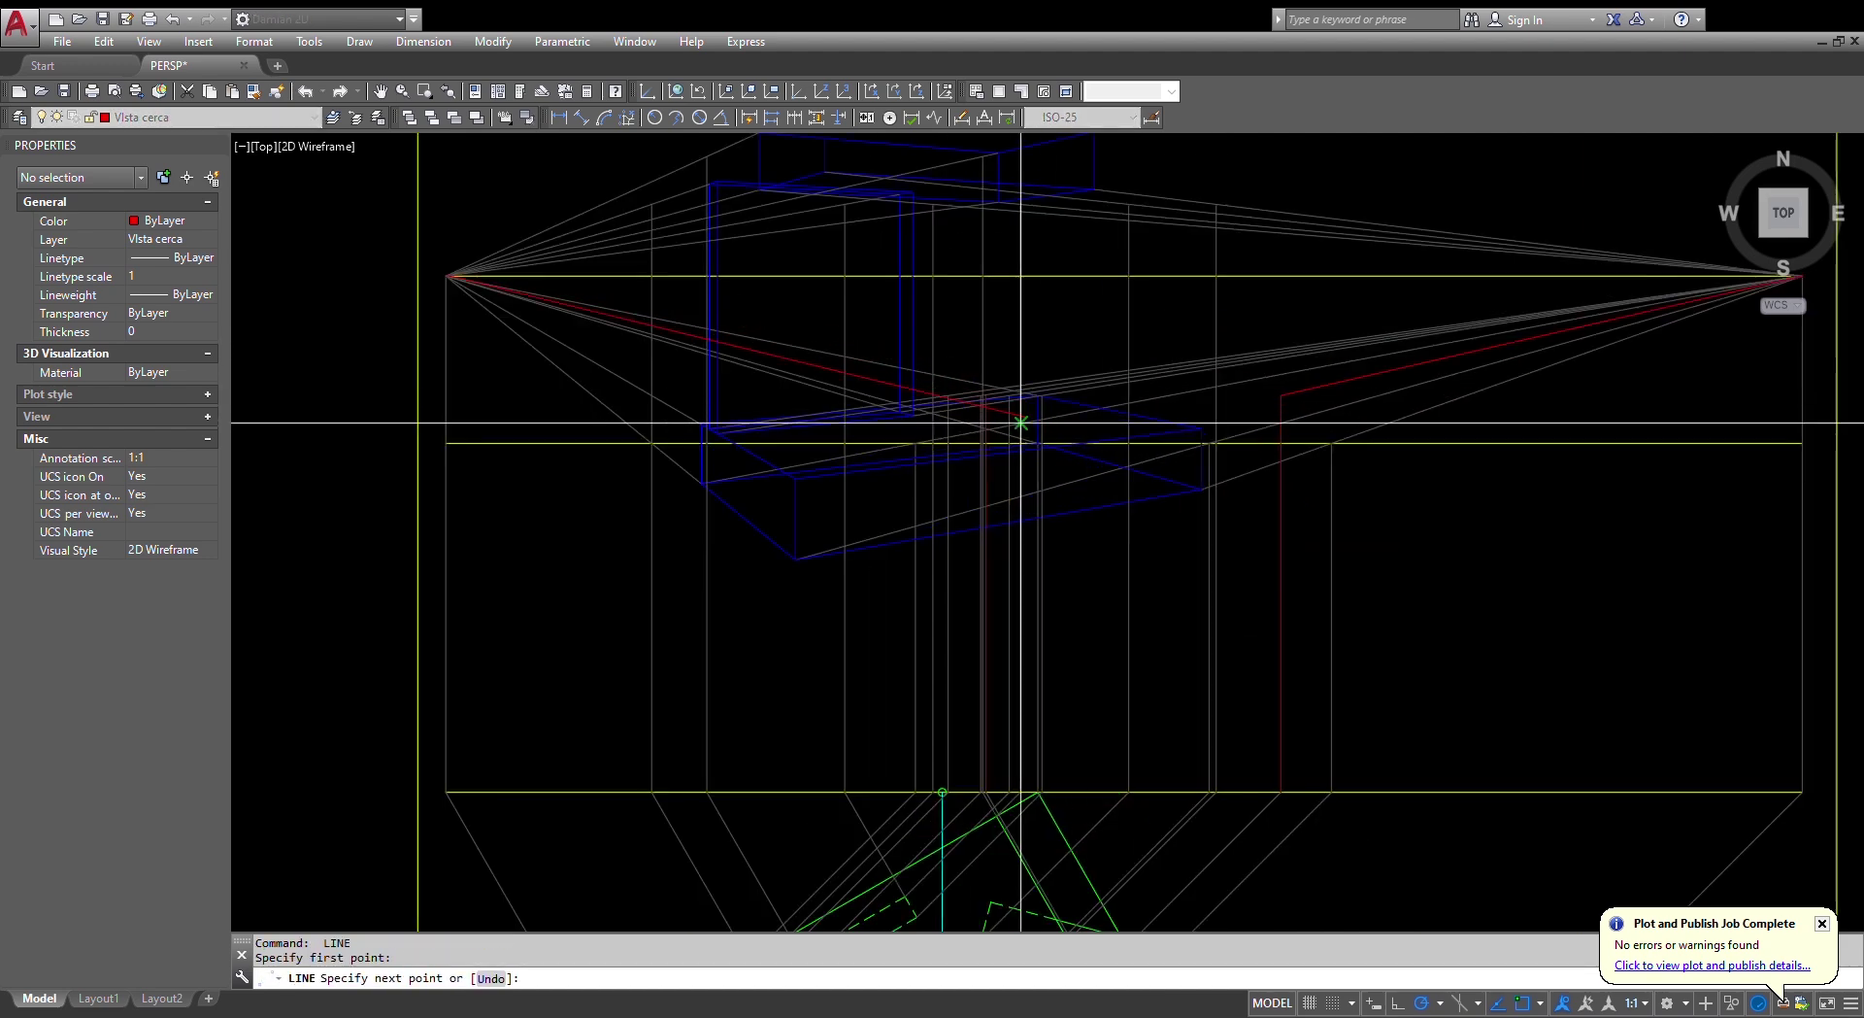
pyautogui.press('Escape')
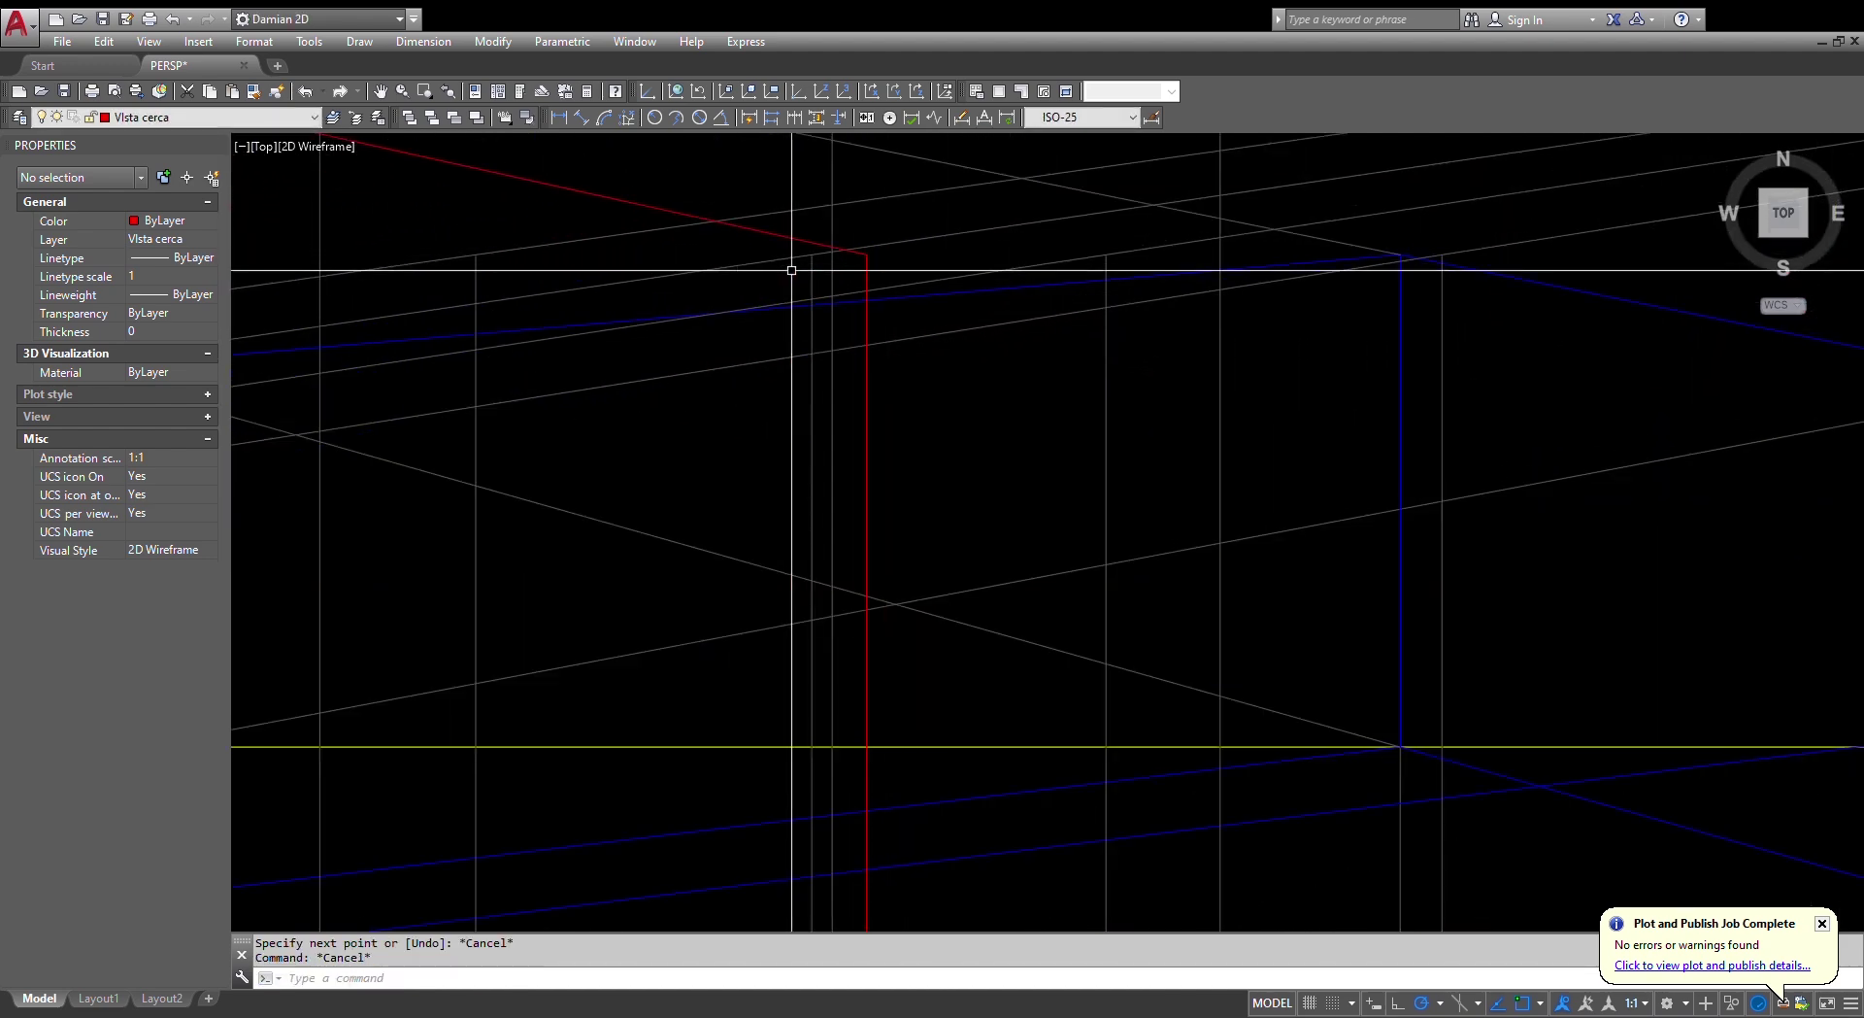
# - Join the two red vanishing lines at a sharp corner with a zero-radius Fillet
pyautogui.write('f')
pyautogui.press('Return')
pyautogui.click(806, 240)
pyautogui.scroll(-6, 864, 292)
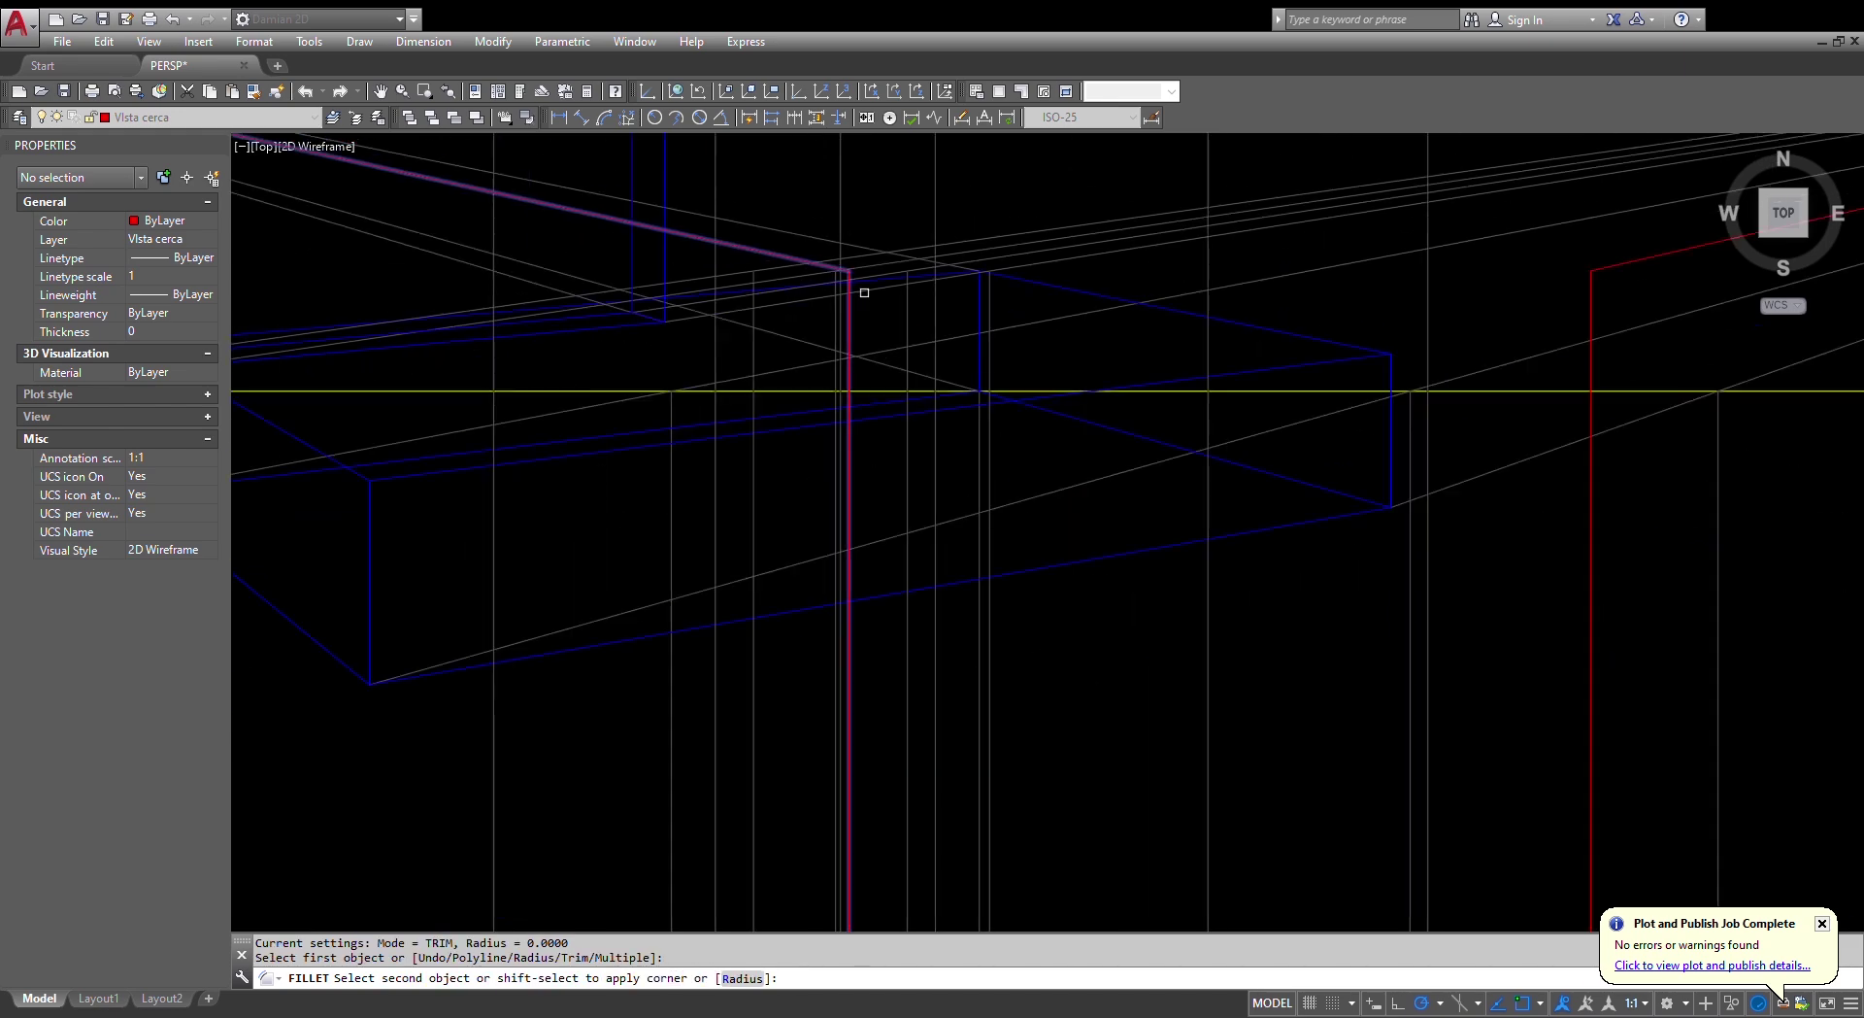
pyautogui.press('Escape')
pyautogui.scroll(-5, 1165, 407)
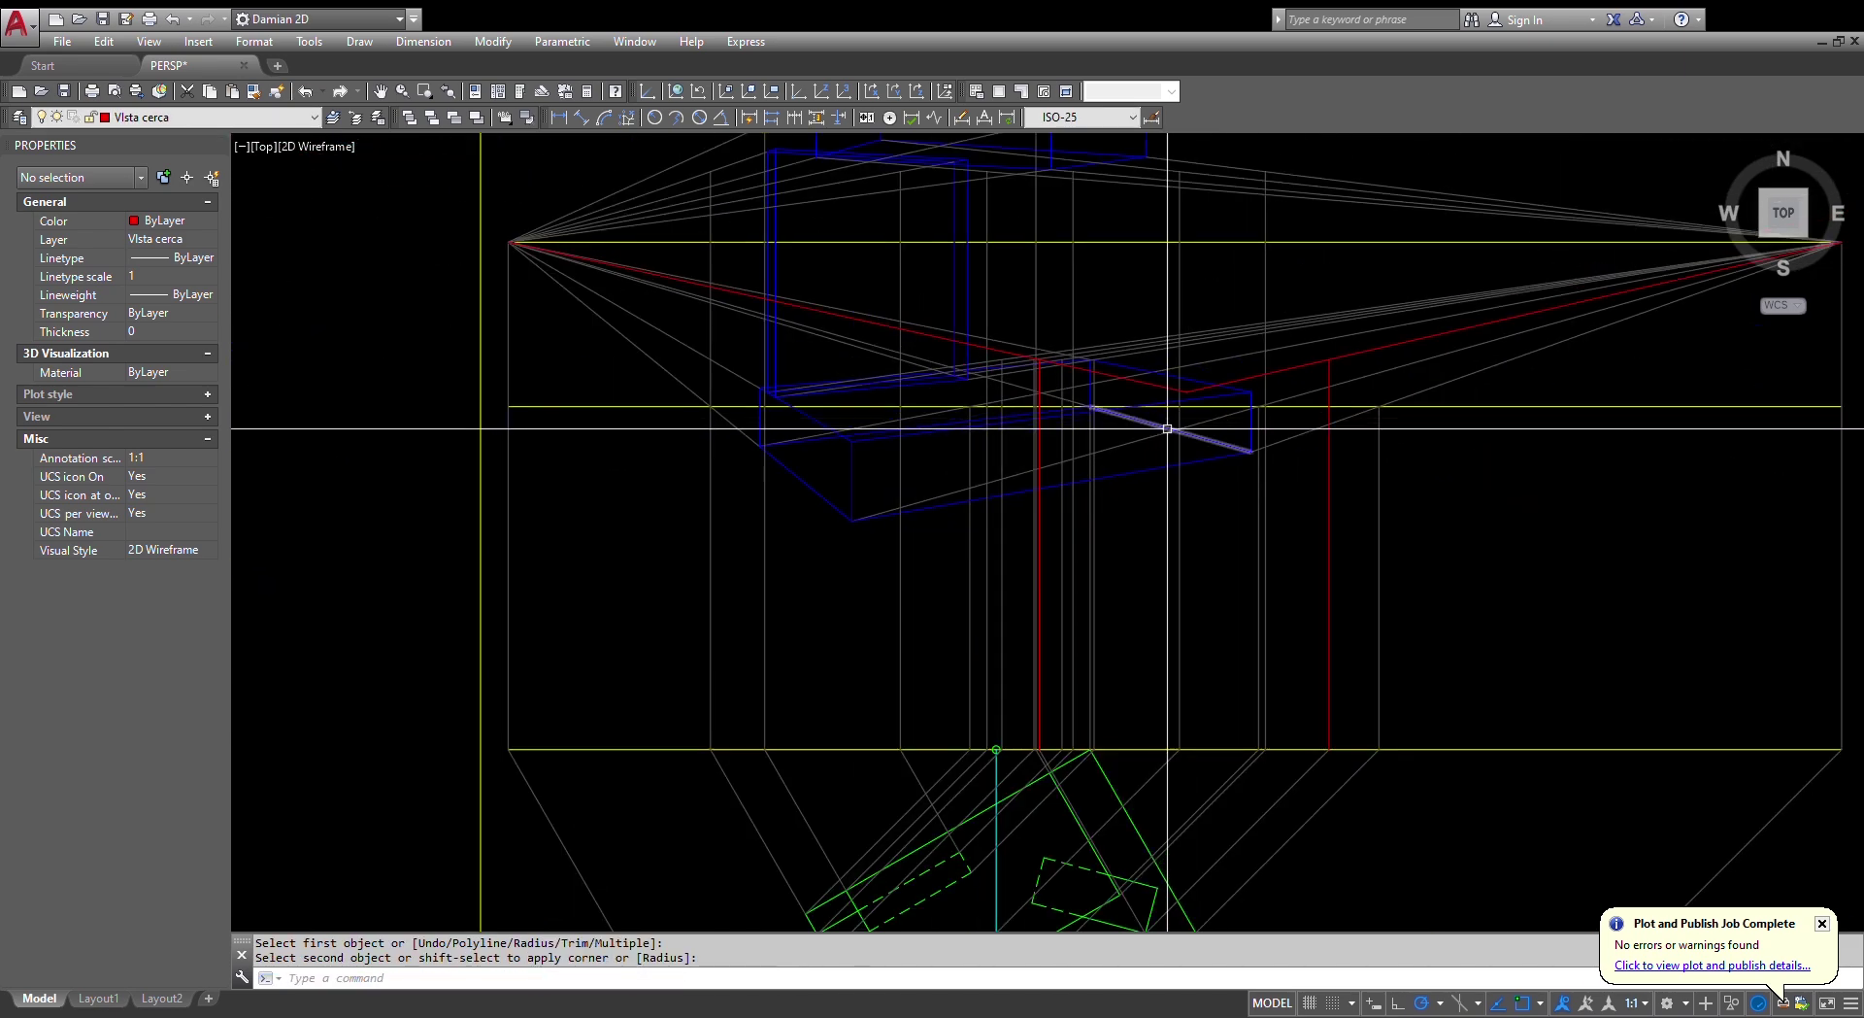
pyautogui.press('Escape')
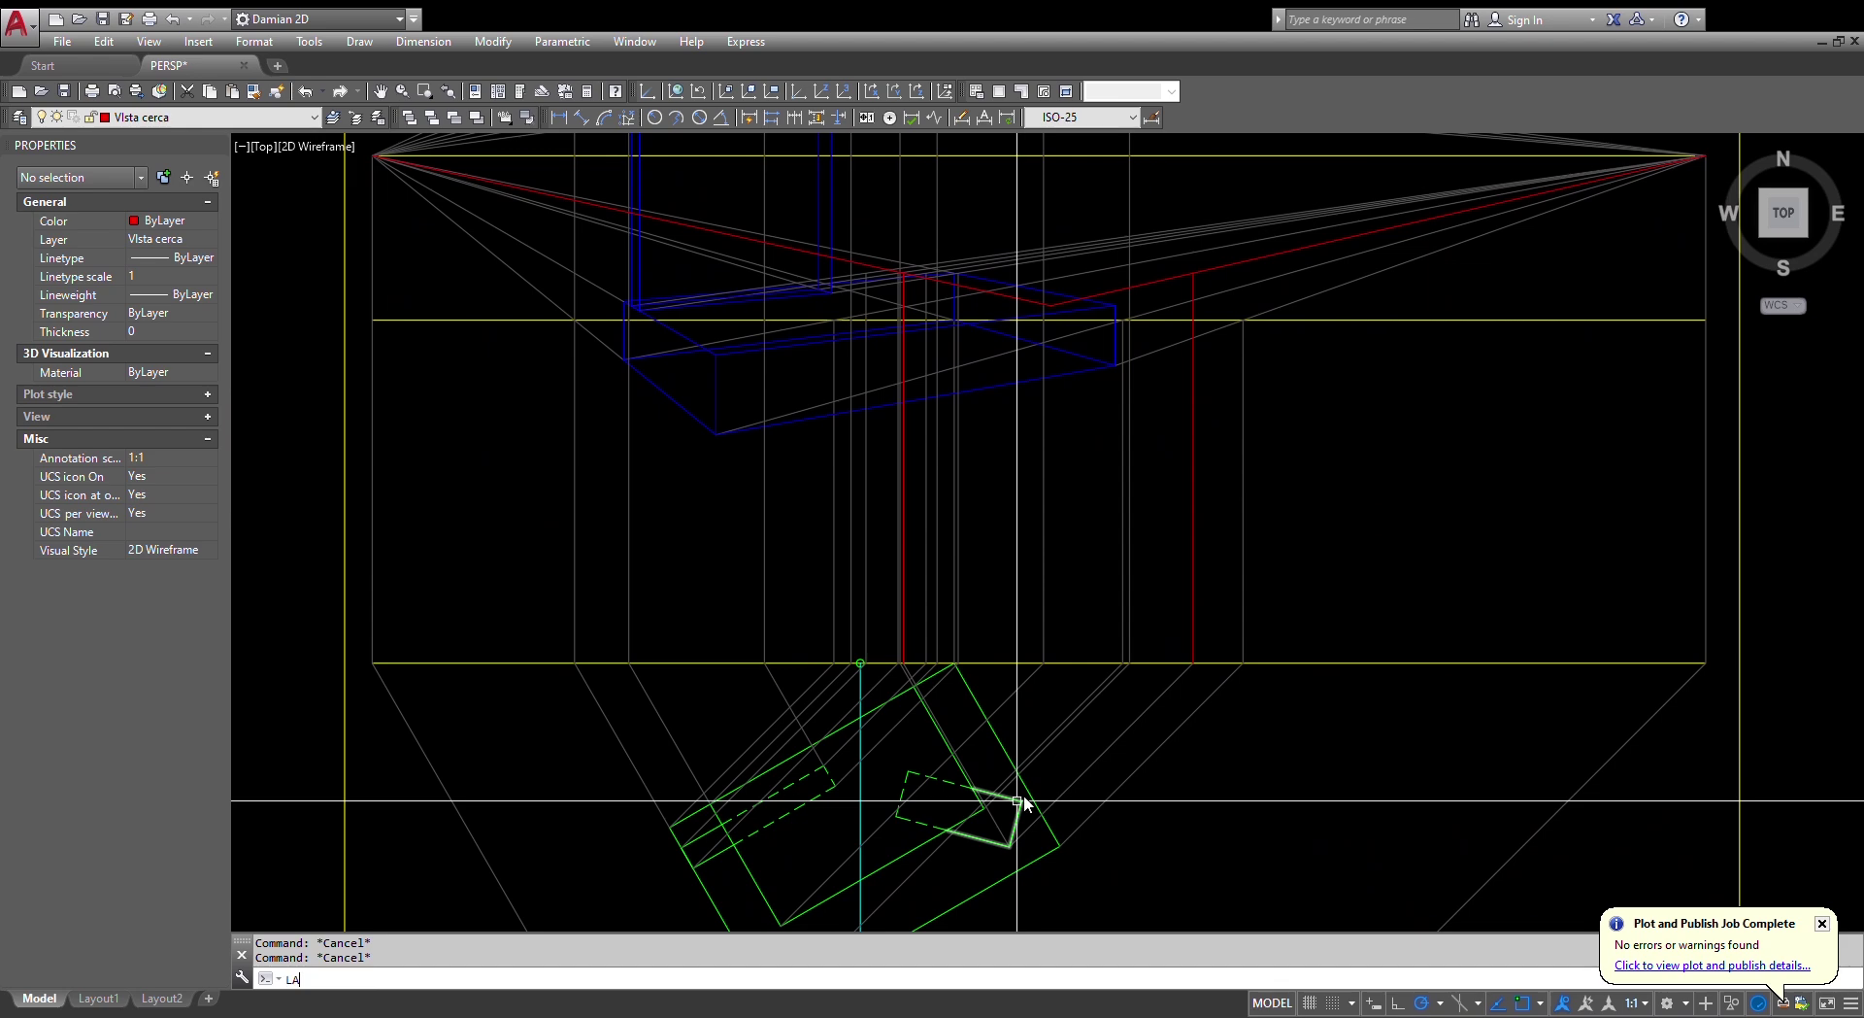
# - Draw a red projection line from the tilted rectangle's upper right corner, diagonally up and rightward to the picture-plane line
pyautogui.press('Escape')
pyautogui.write('l')
pyautogui.press('Return')
pyautogui.scroll(4, 1054, 791)
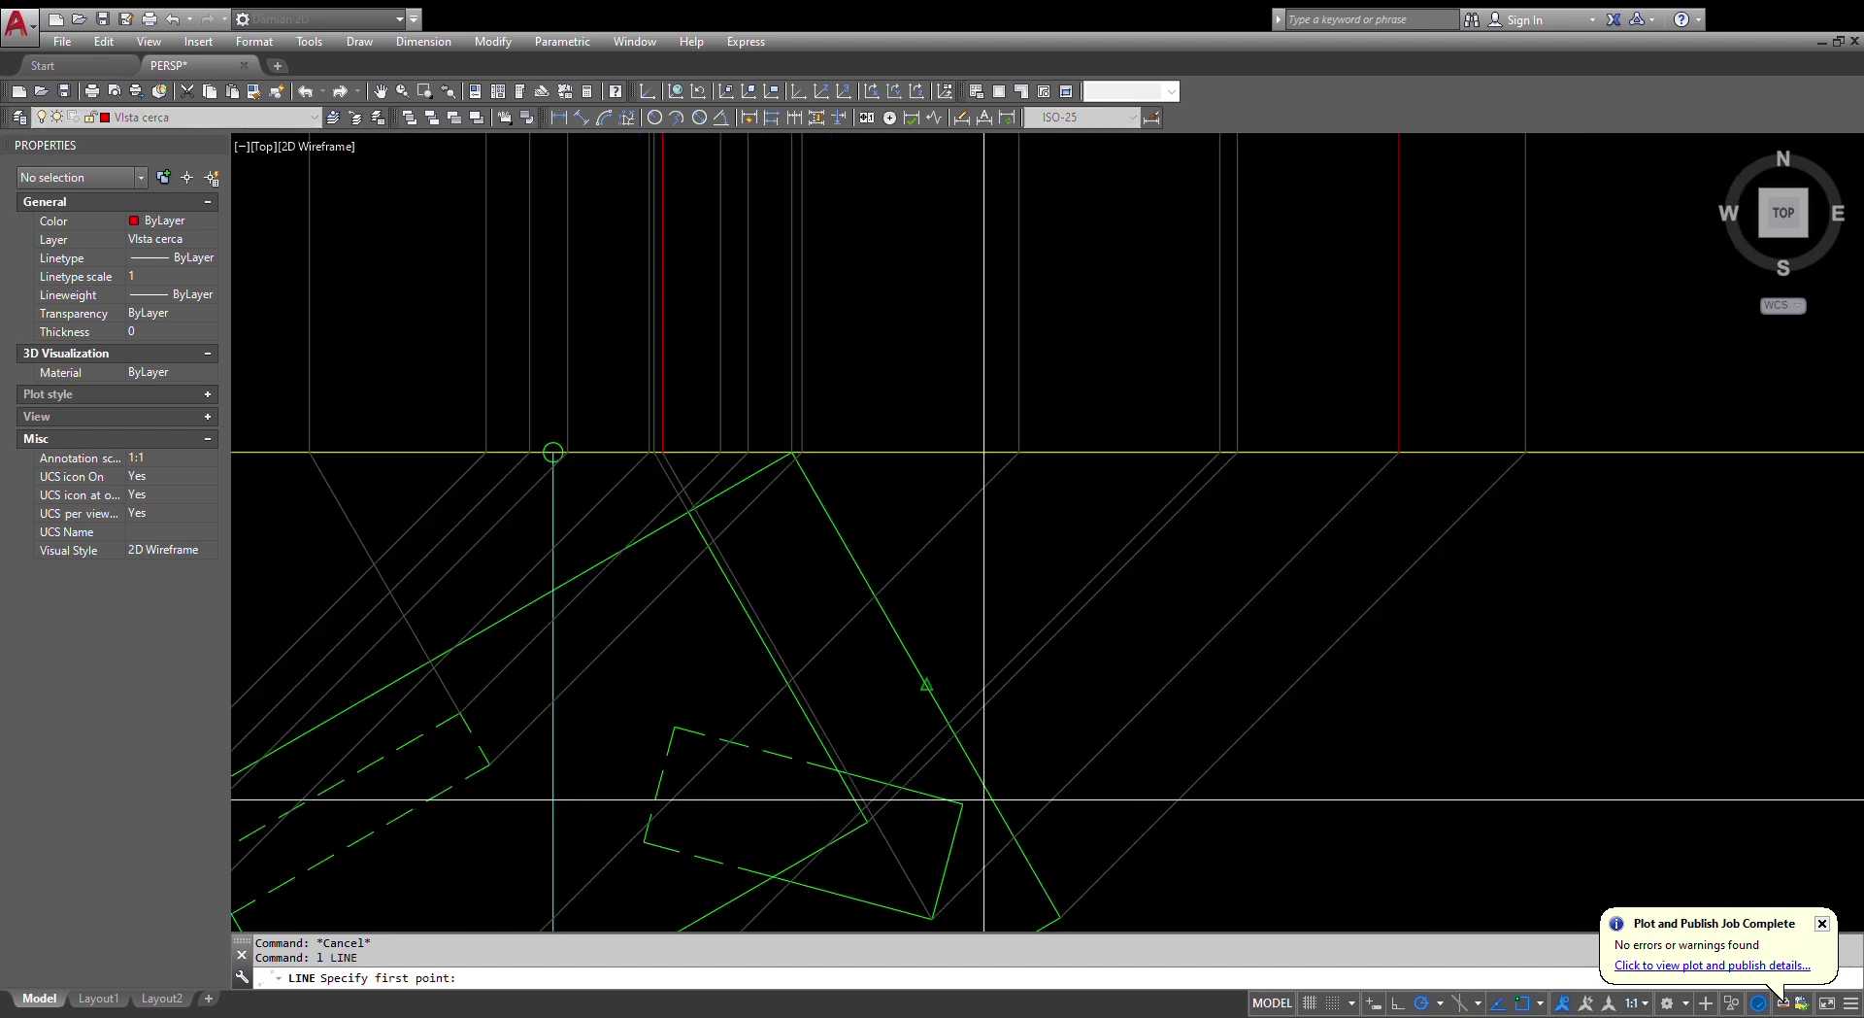
pyautogui.click(964, 802)
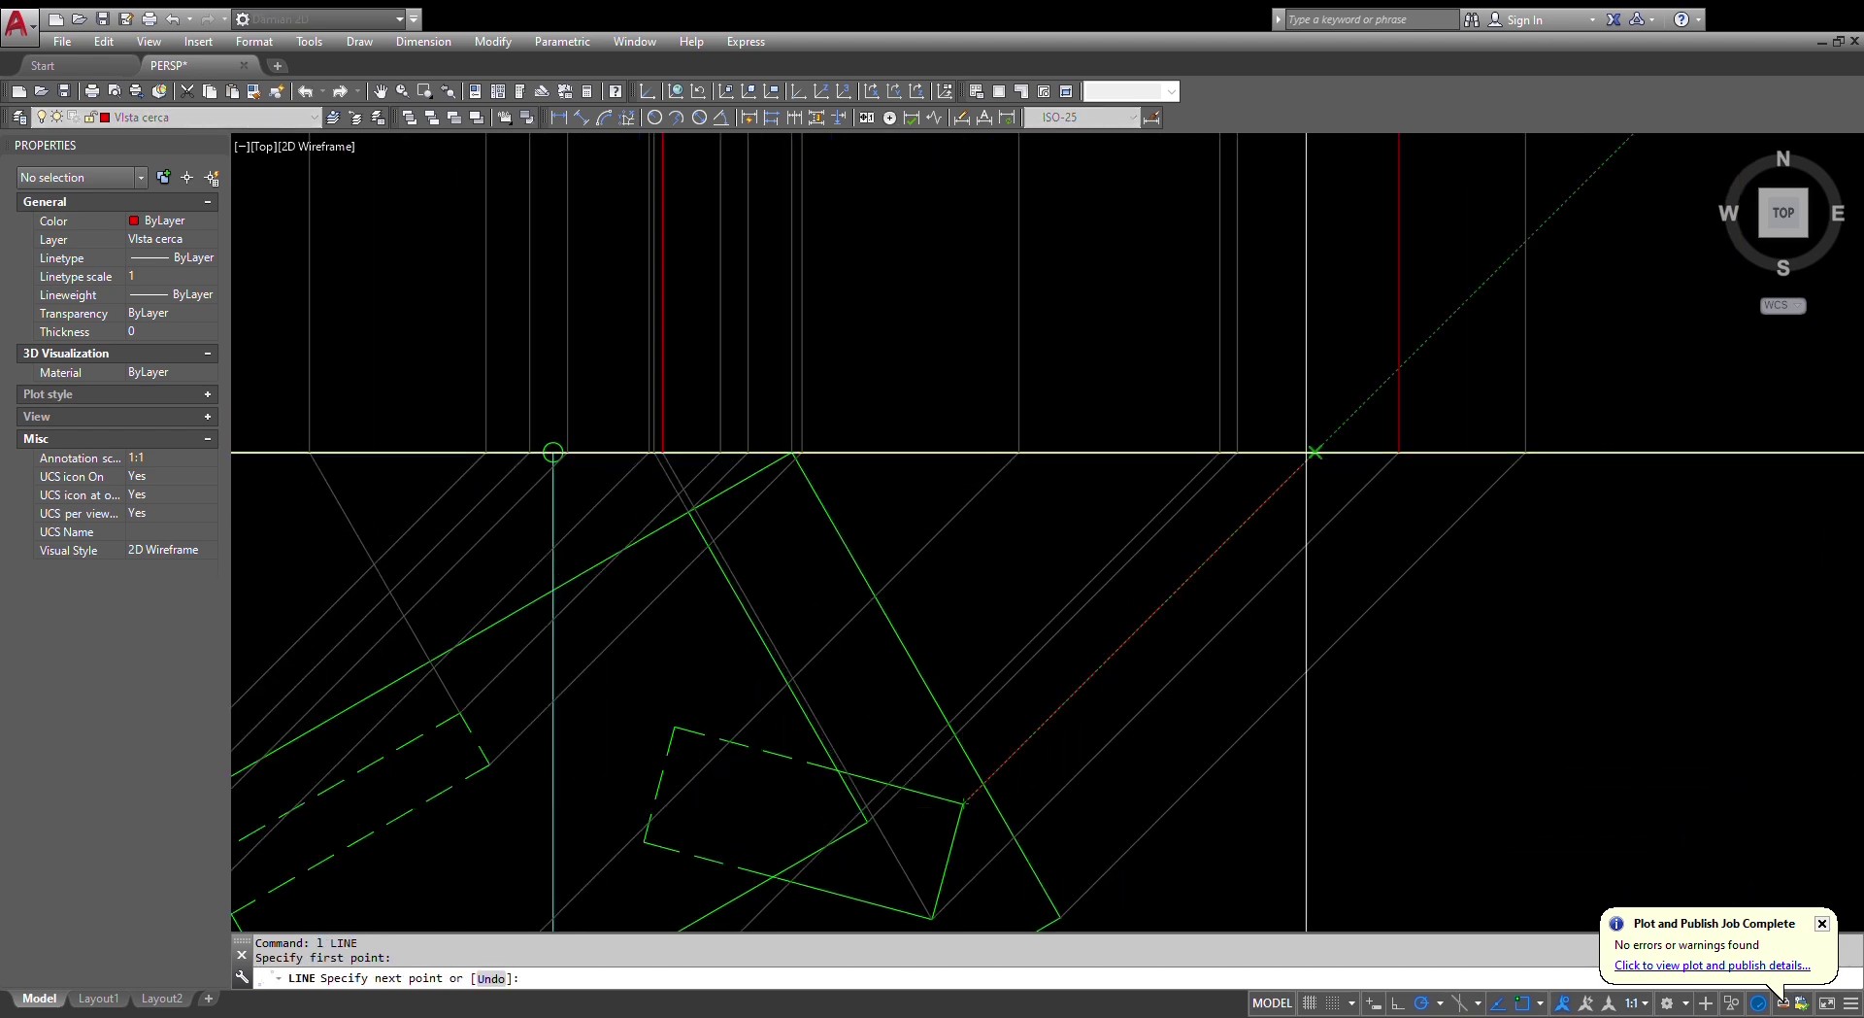
pyautogui.click(1310, 451)
pyautogui.press('Return')
# - Draw a second projection line from the same upper right corner, slanting up and leftward to the picture-plane line
pyautogui.press('Return')
pyautogui.click(961, 799)
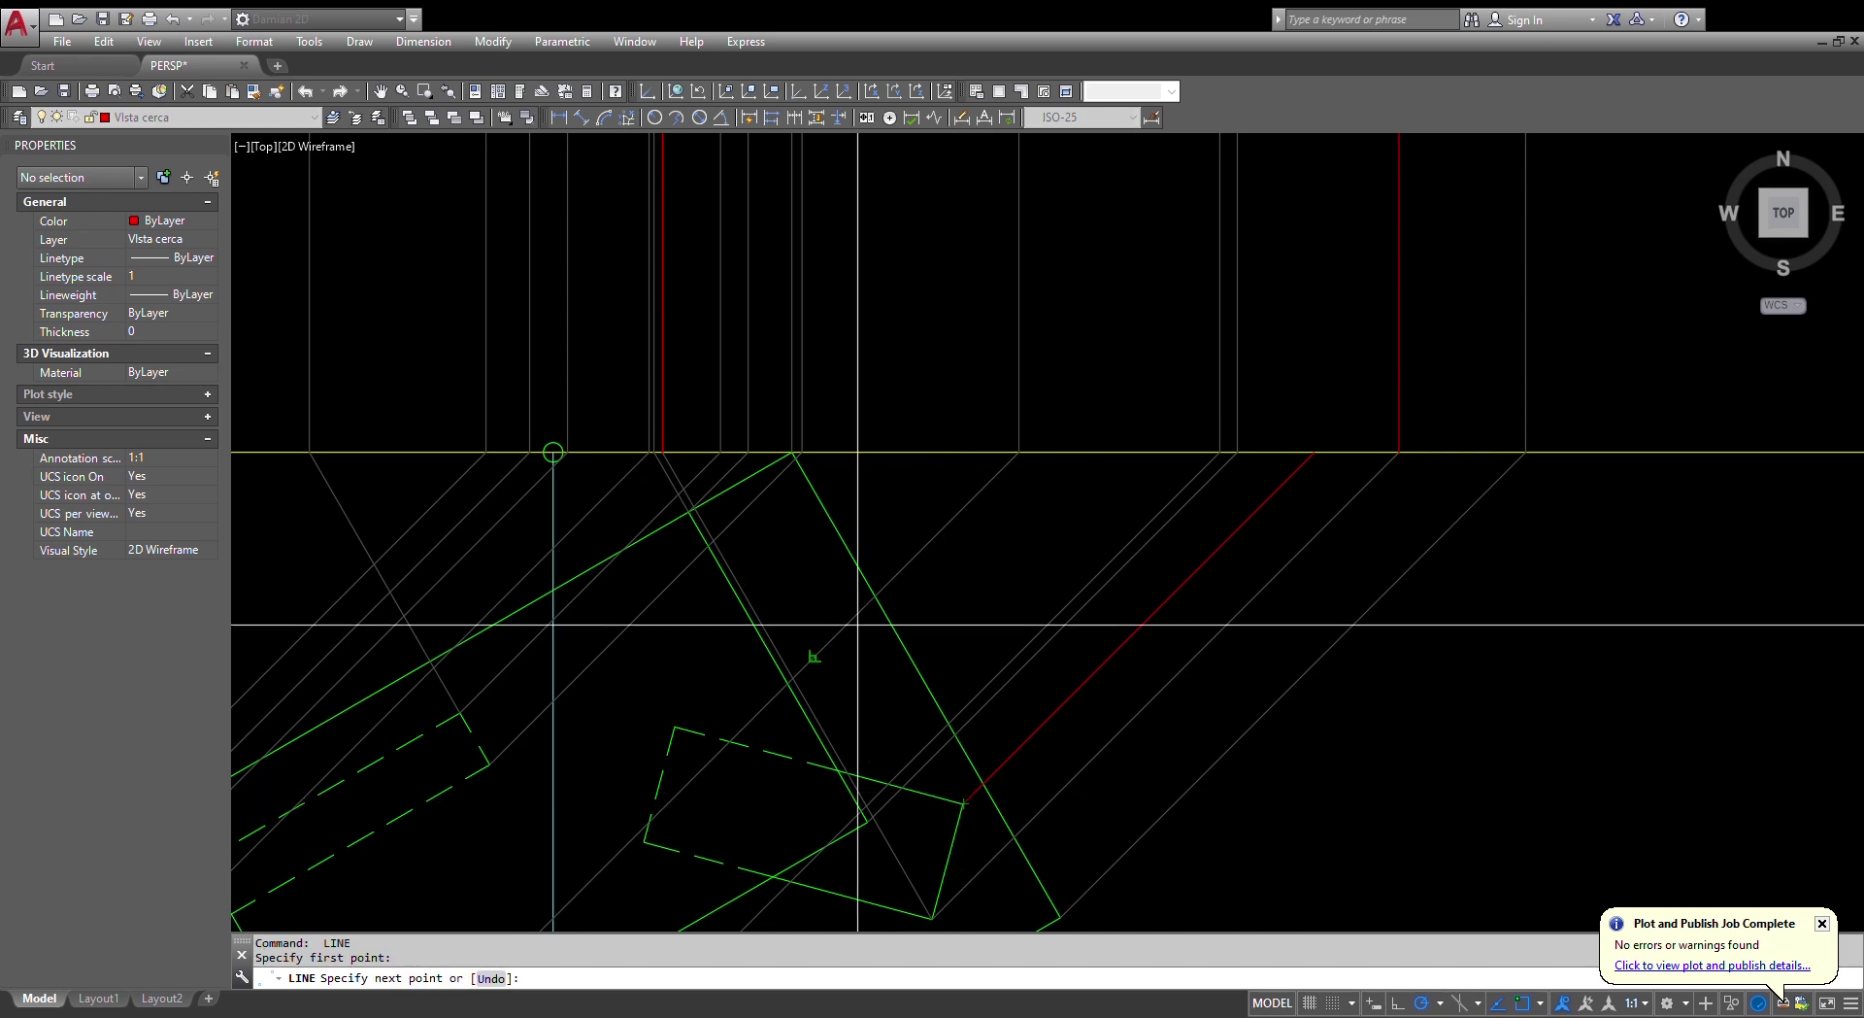
pyautogui.scroll(2, 763, 461)
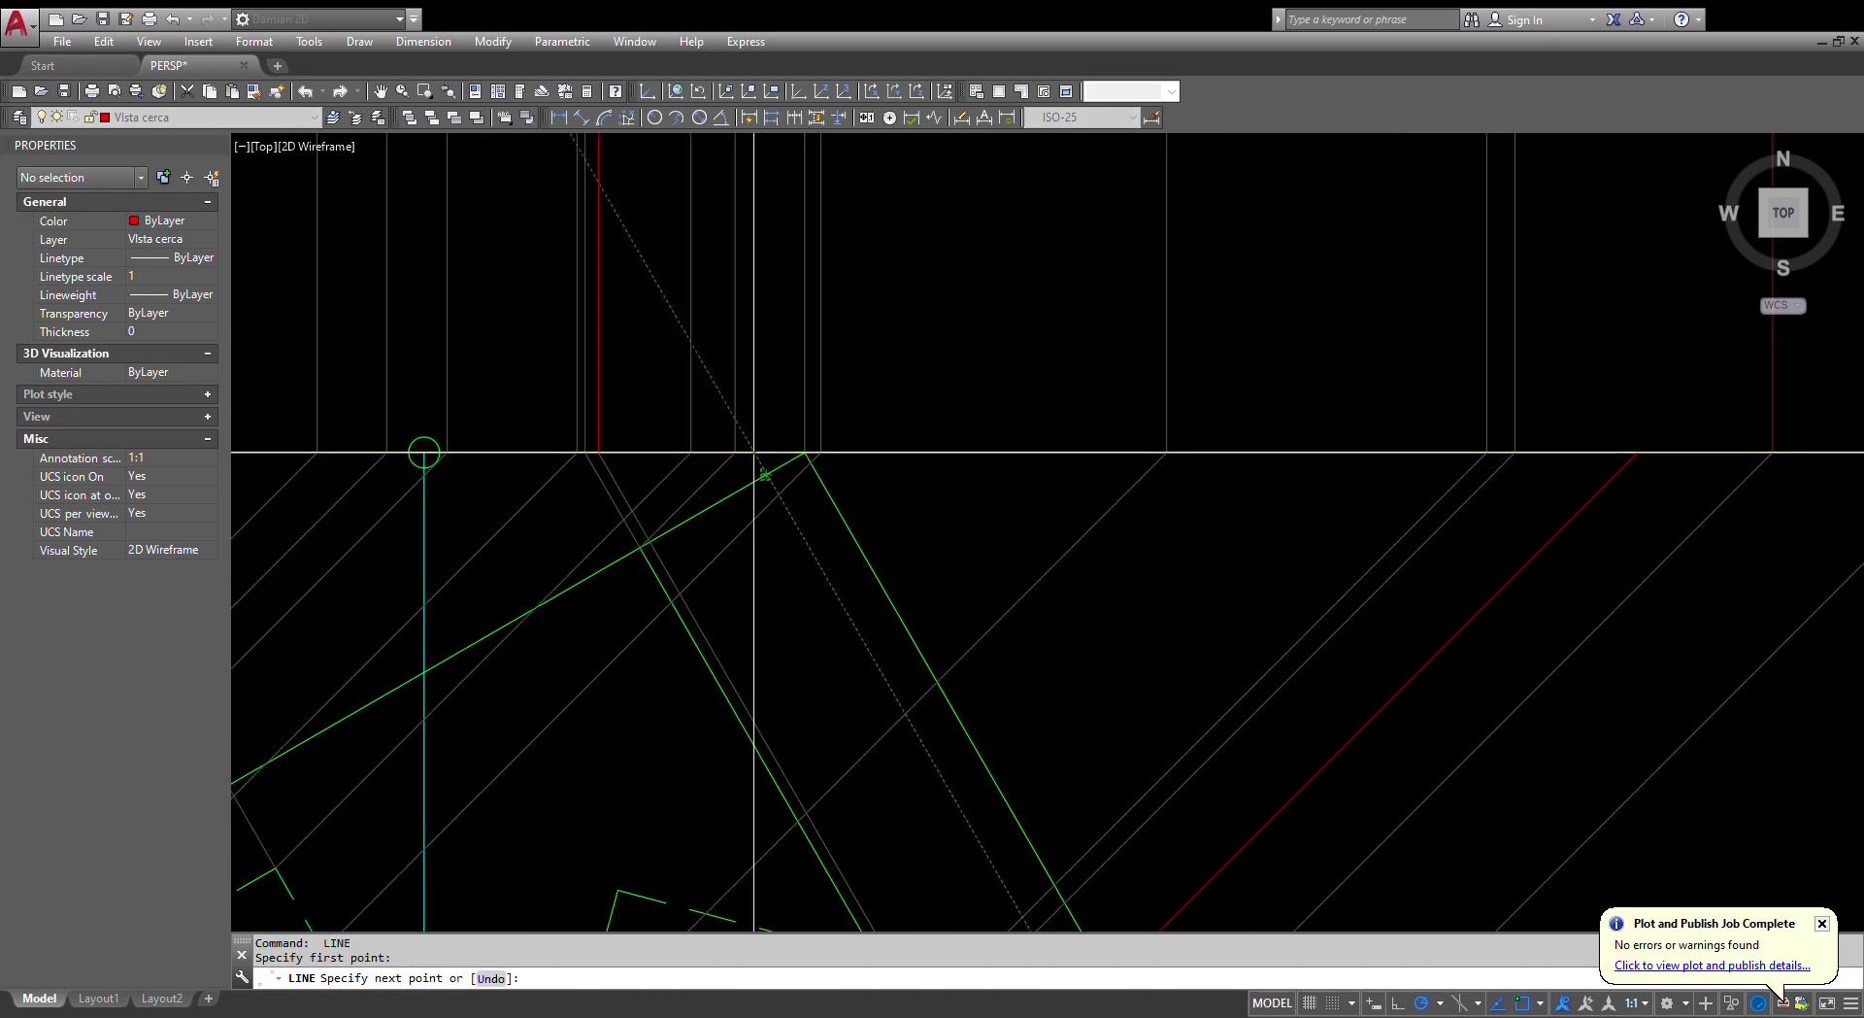
pyautogui.scroll(-3, 754, 451)
pyautogui.press('Escape')
# - Draw a vertical line from the right projection's end on the picture-plane line up to the ground line, continuing 10 units above it
pyautogui.press('Return')
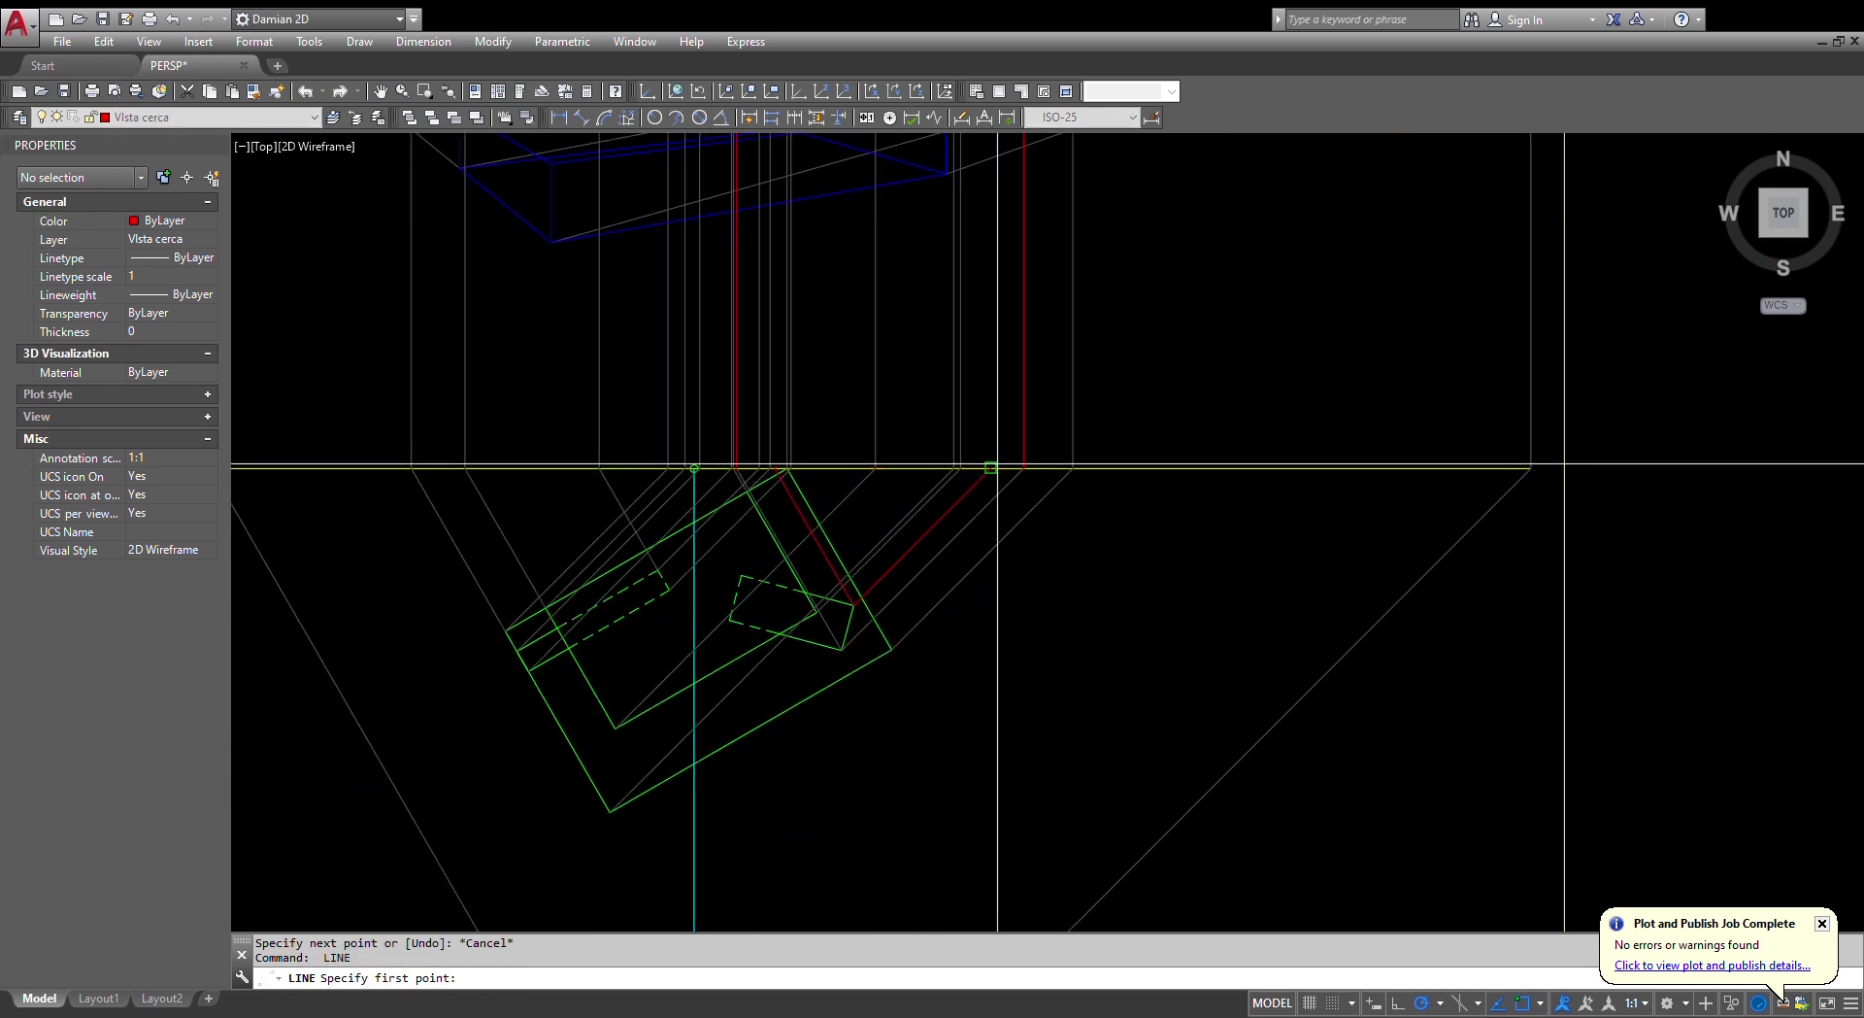
pyautogui.click(1010, 378)
pyautogui.scroll(5, 1010, 378)
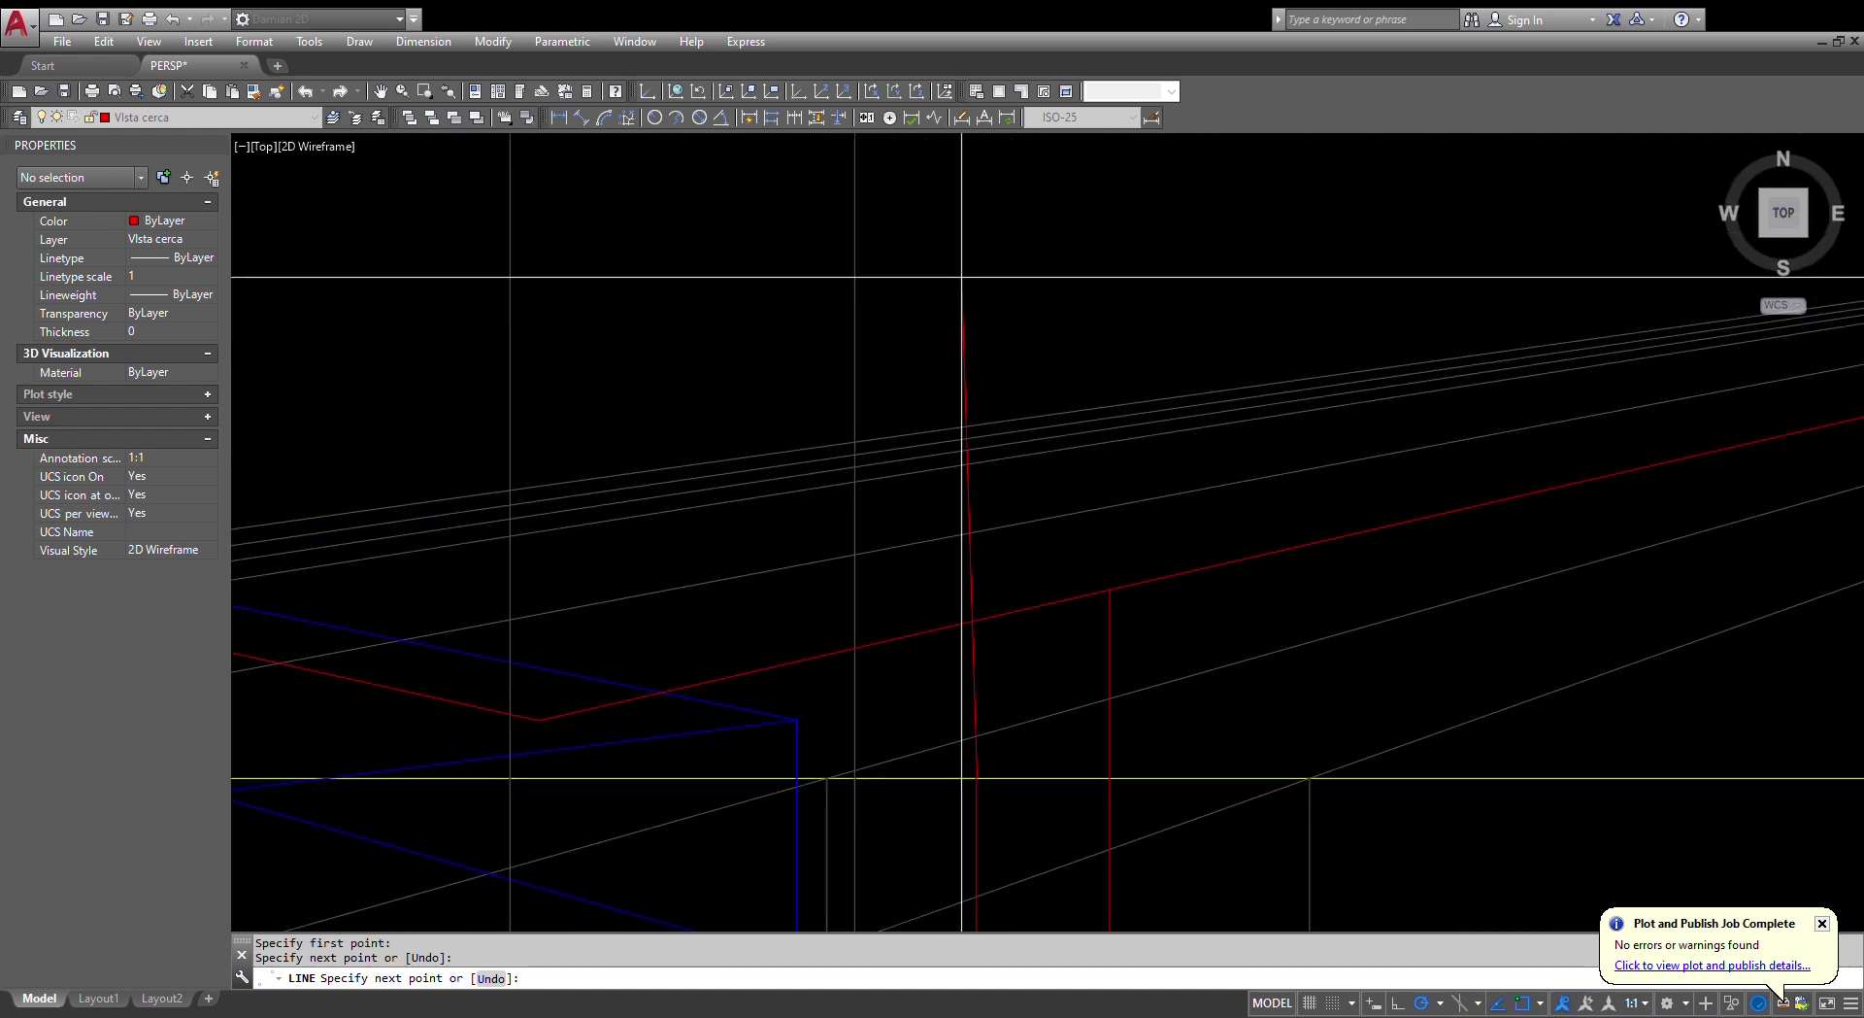
pyautogui.scroll(4, 971, 293)
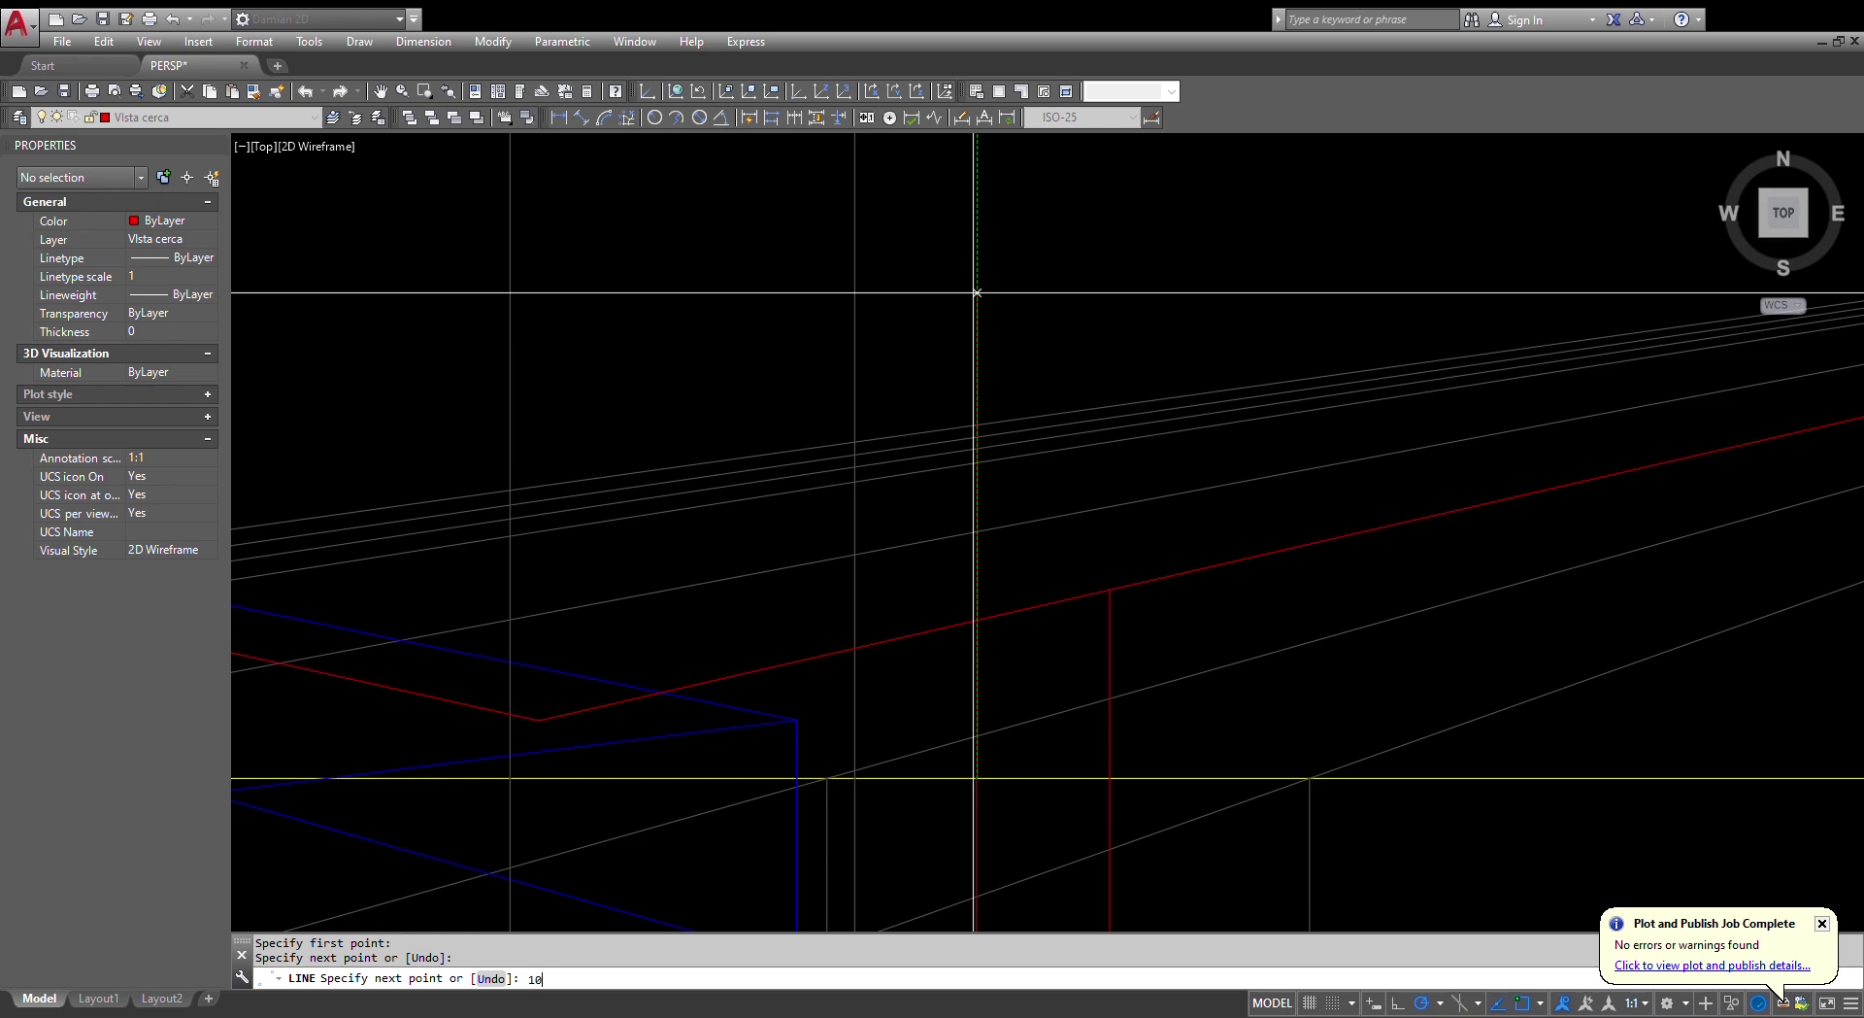
pyautogui.write('10')
pyautogui.press('Return')
pyautogui.scroll(-5, 977, 292)
pyautogui.press('Escape')
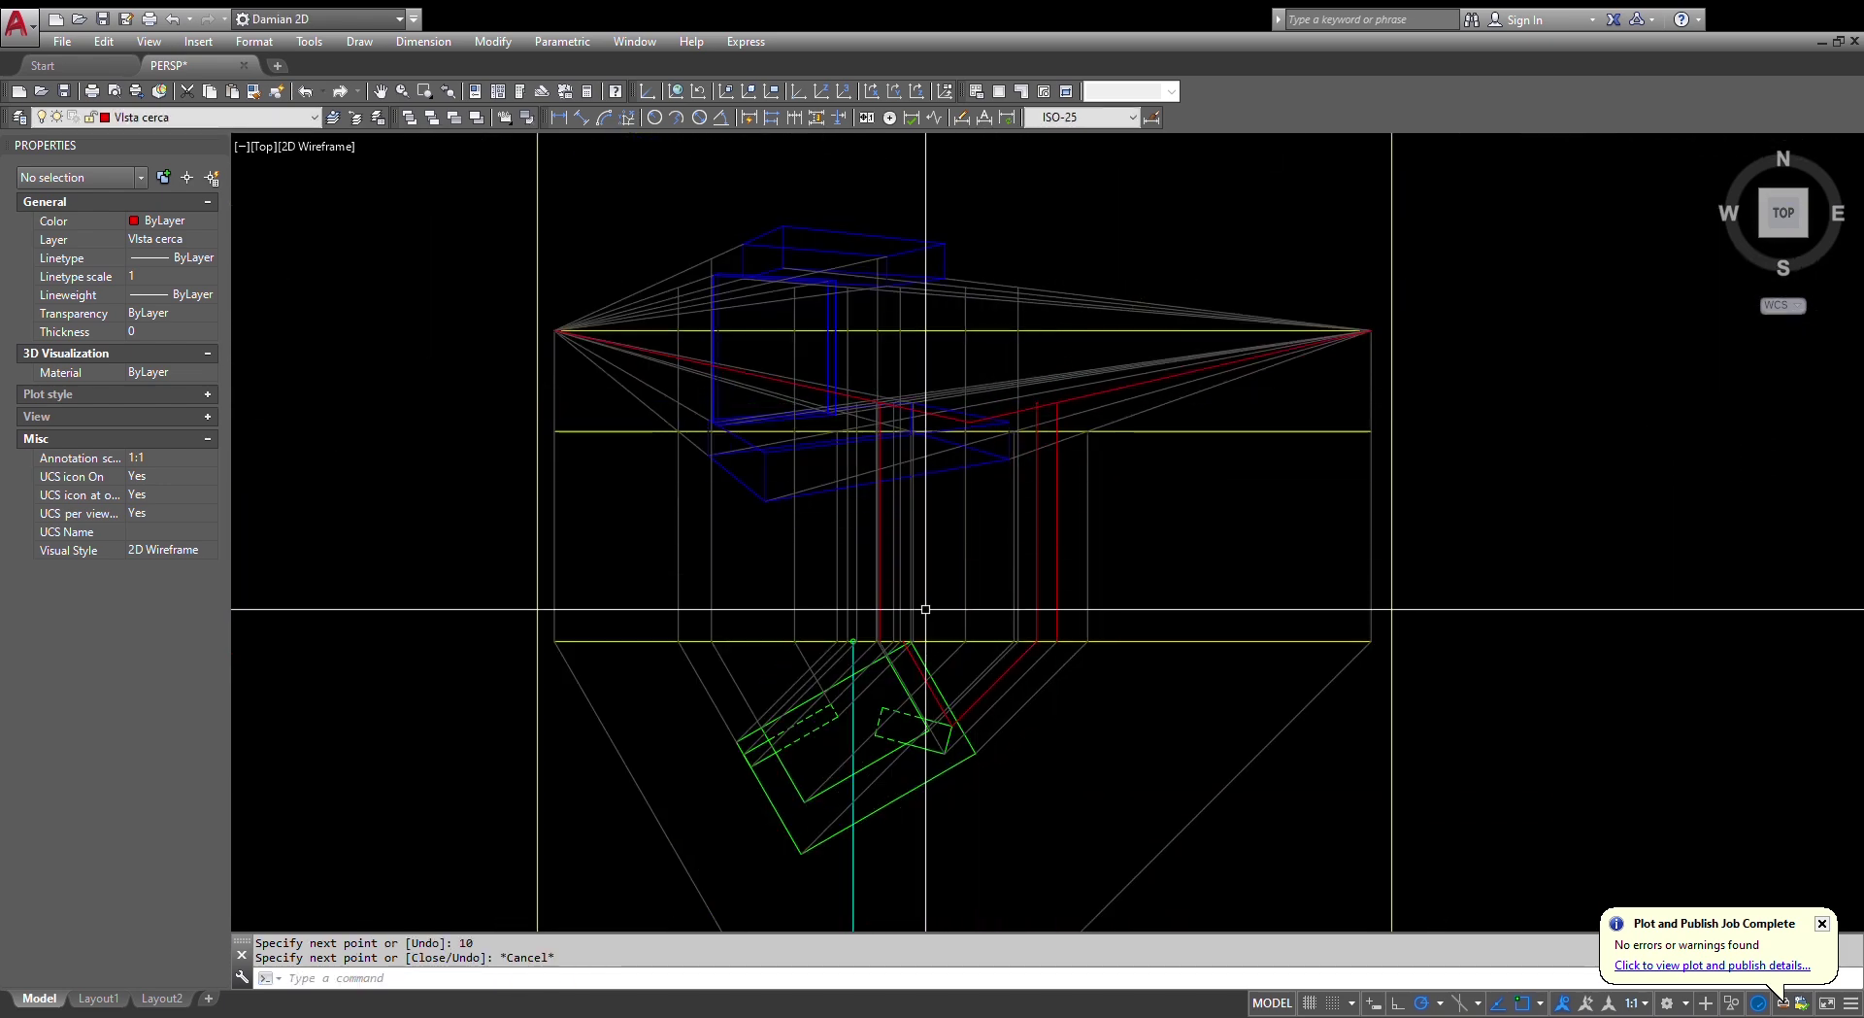
# - Draw a vertical line from the left projection's end up to the ground line, continuing 10 units above it
pyautogui.scroll(4, 871, 697)
pyautogui.scroll(2, 871, 699)
pyautogui.press('space')
pyautogui.click(791, 715)
pyautogui.scroll(-3, 823, 714)
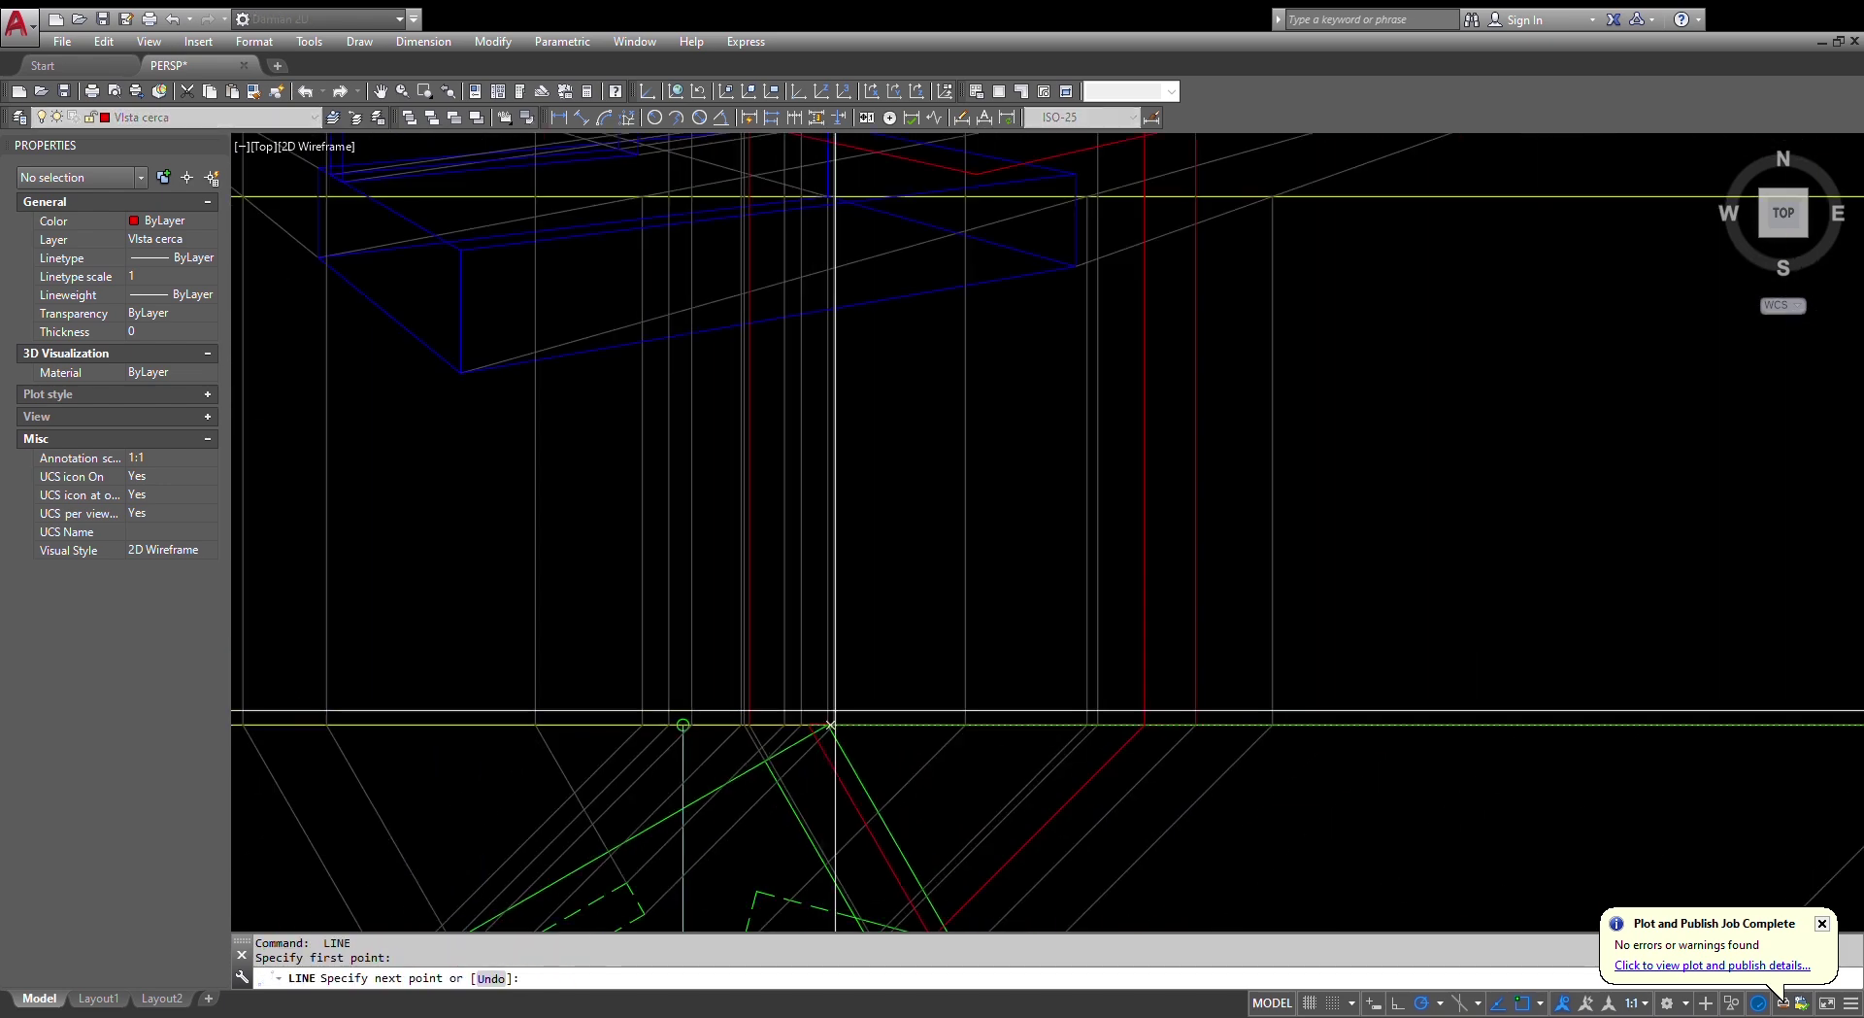
pyautogui.moveTo(837, 311); pyautogui.dragTo(845, 485, button='middle')
pyautogui.scroll(3, 831, 412)
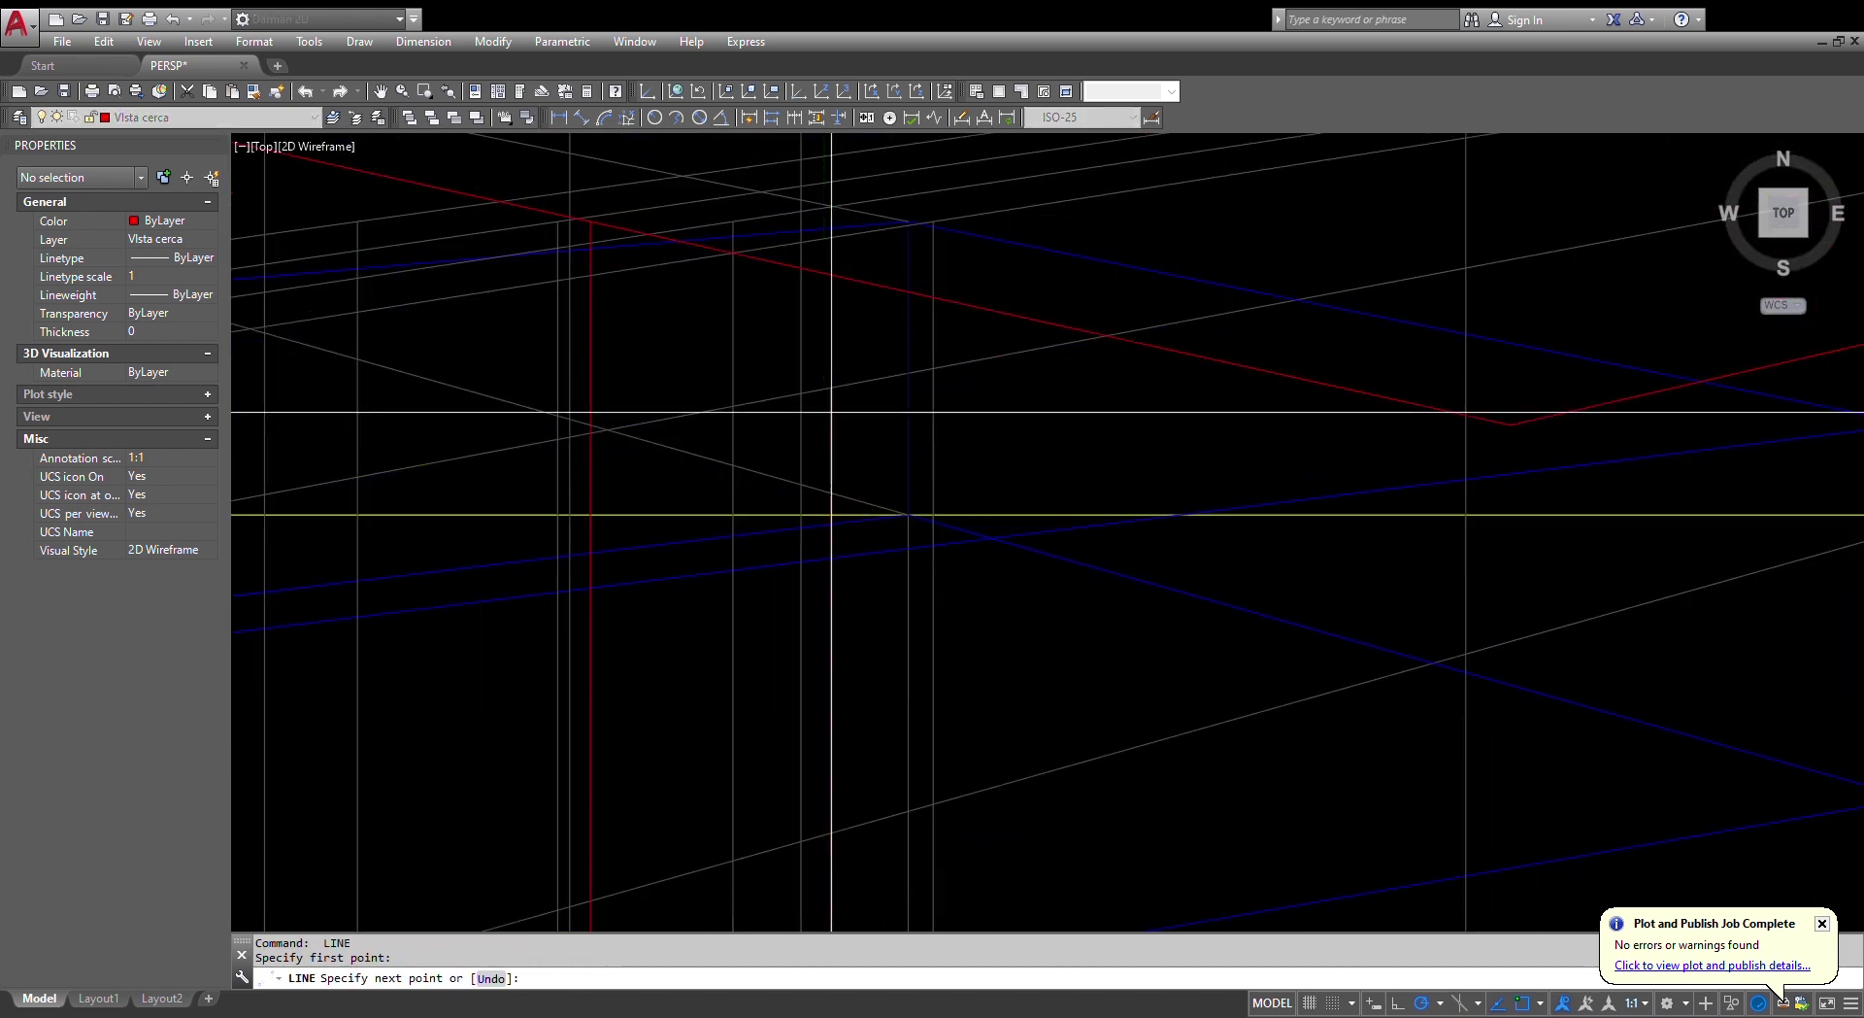
pyautogui.click(828, 514)
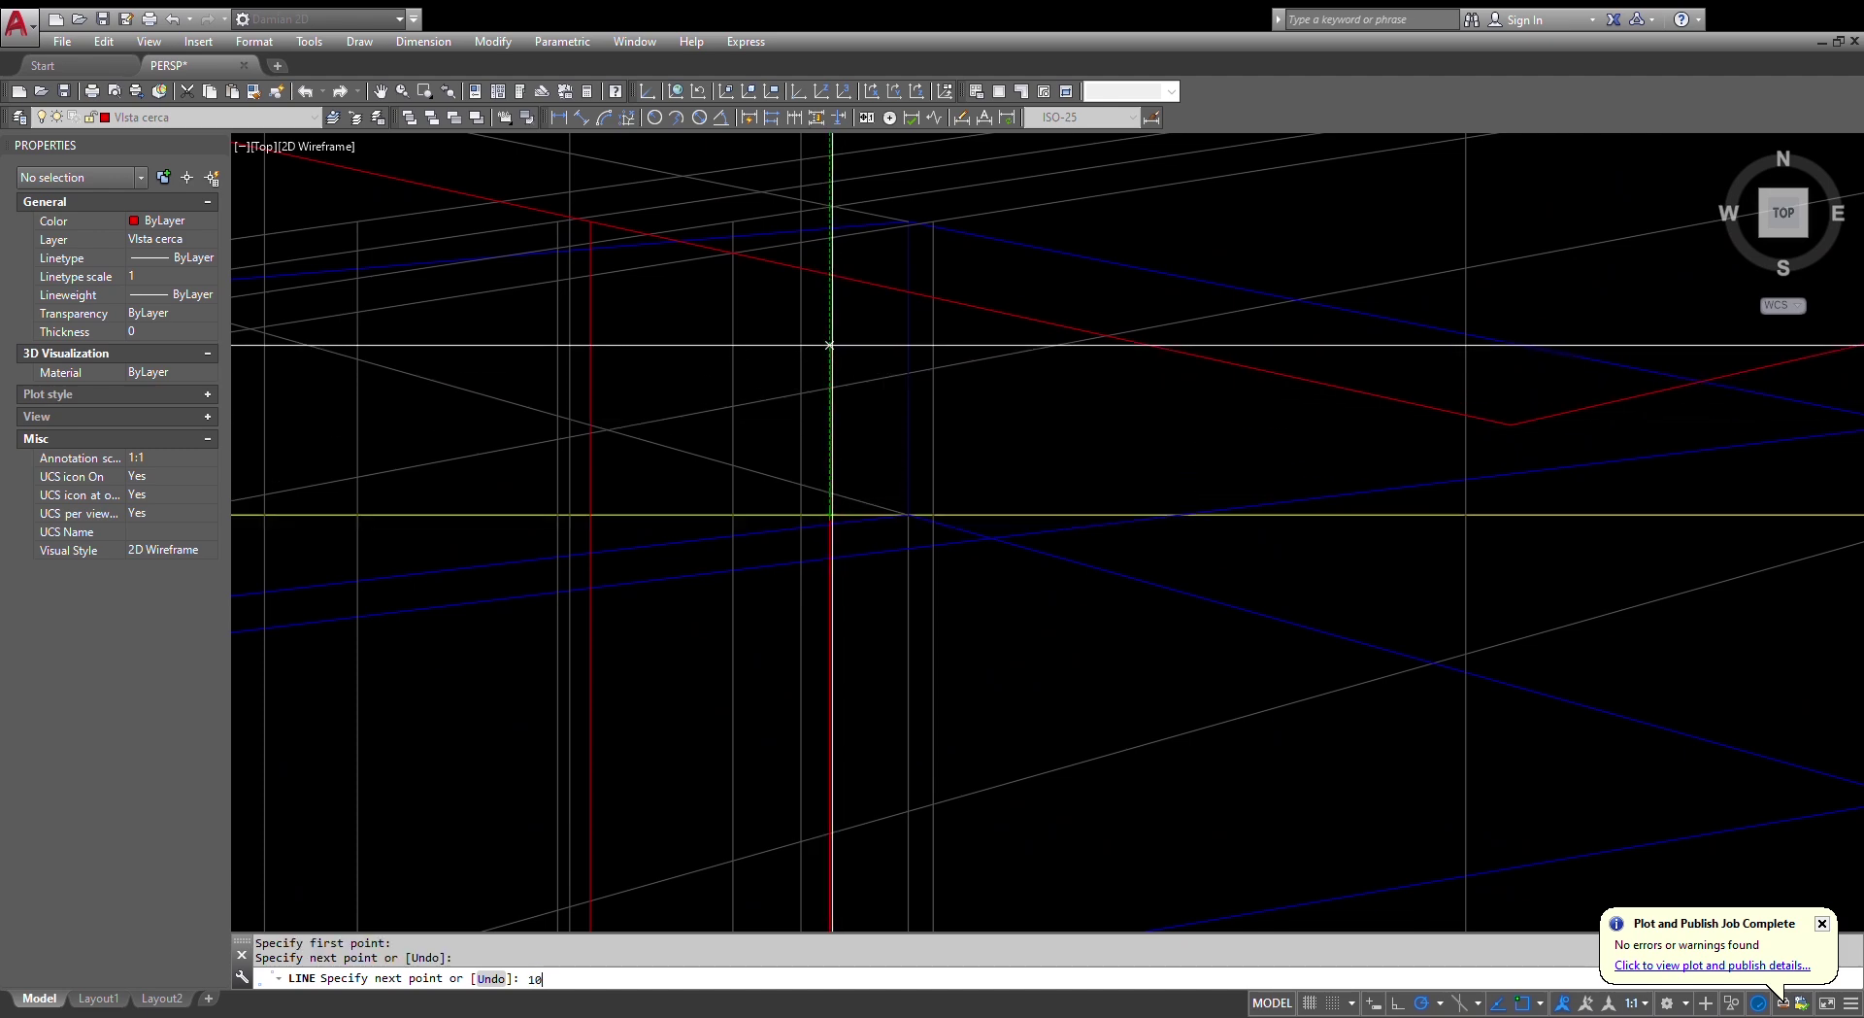
pyautogui.write('10')
pyautogui.press('Return')
pyautogui.scroll(-4, 874, 407)
pyautogui.press('Escape')
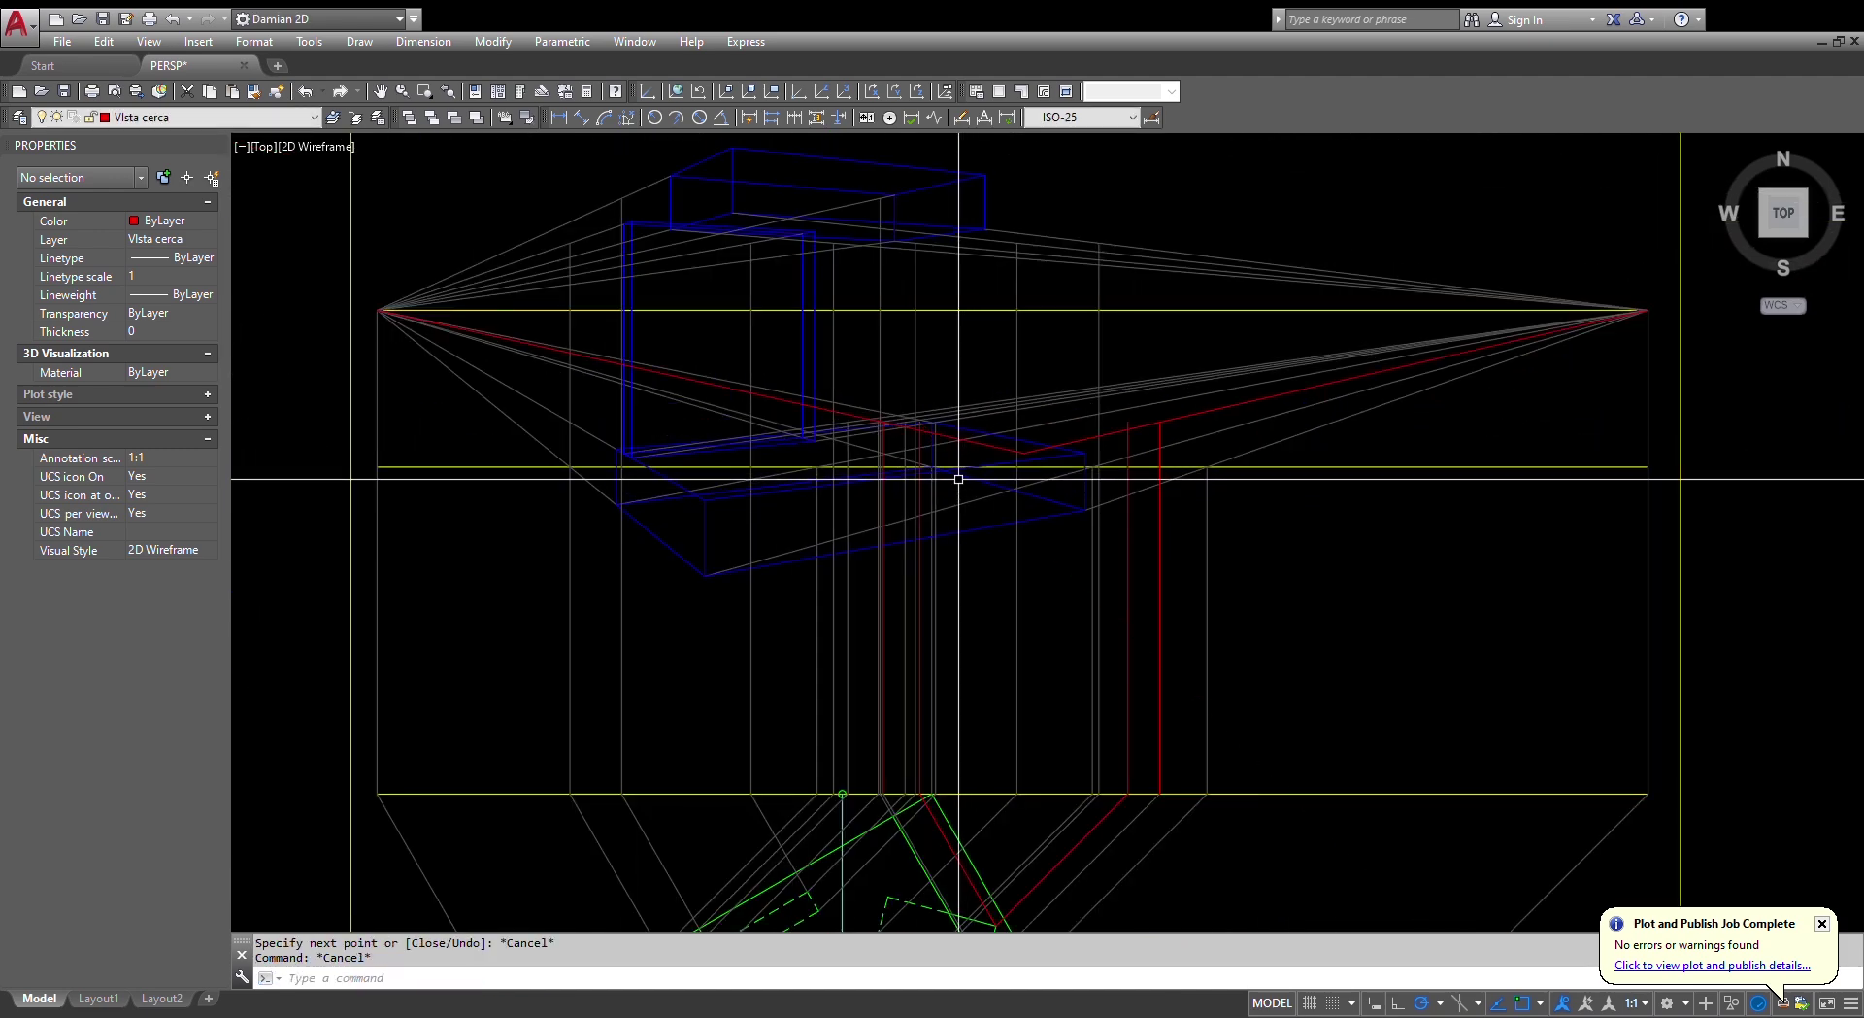
# - Draw a line from the top of the new left red vertical to the left vanishing point
pyautogui.write('l')
pyautogui.press('Return')
pyautogui.scroll(5, 903, 418)
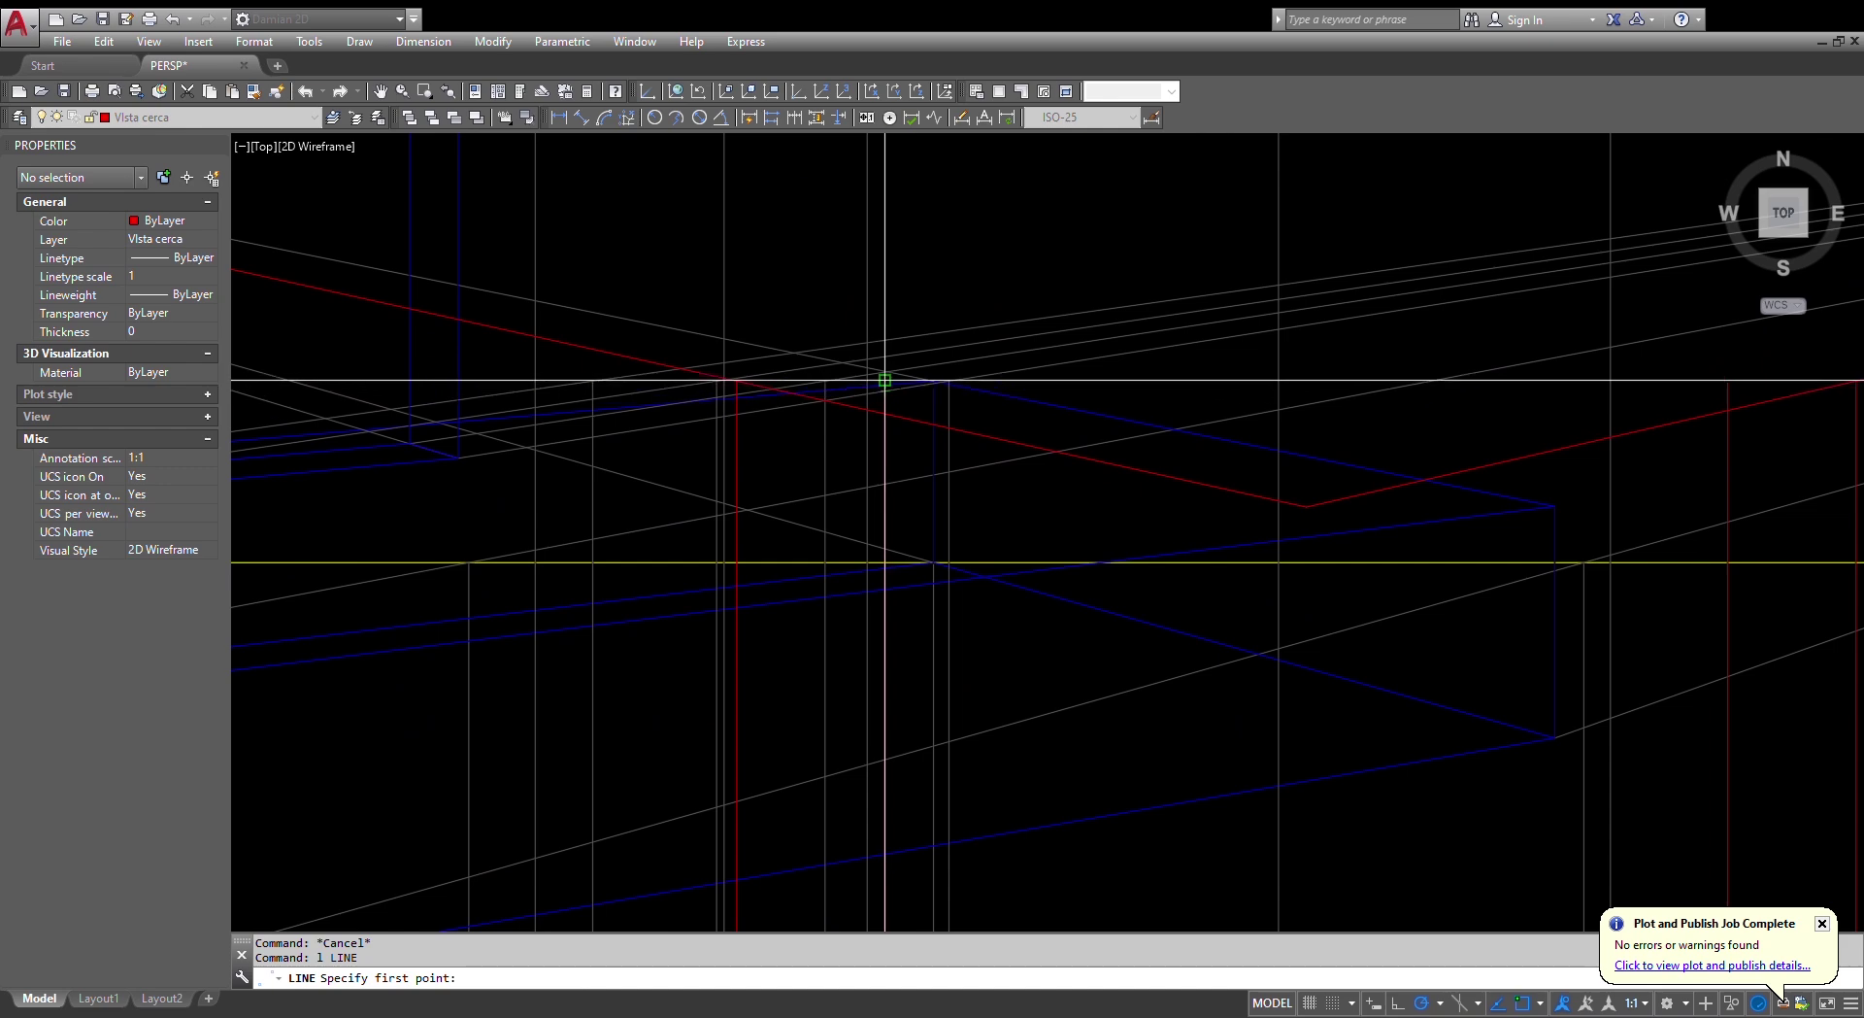
pyautogui.click(877, 387)
pyautogui.scroll(-5, 874, 418)
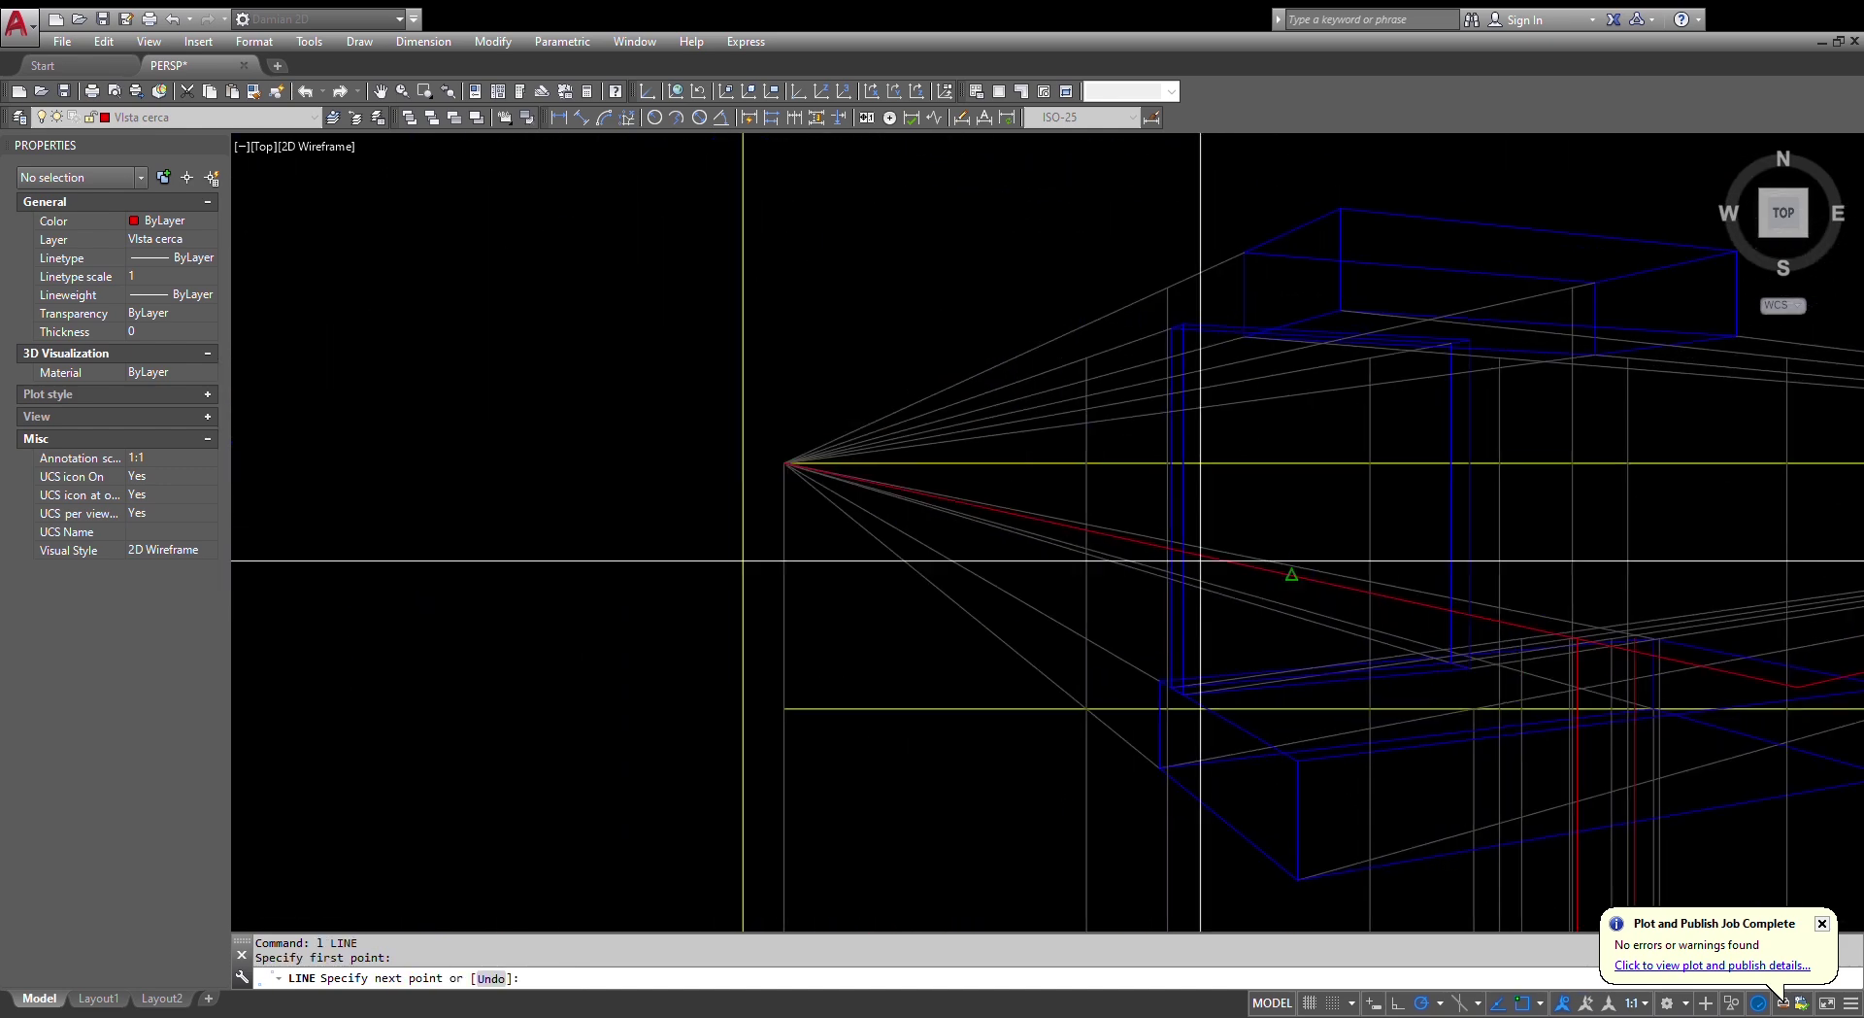
pyautogui.click(760, 486)
pyautogui.scroll(-3, 761, 487)
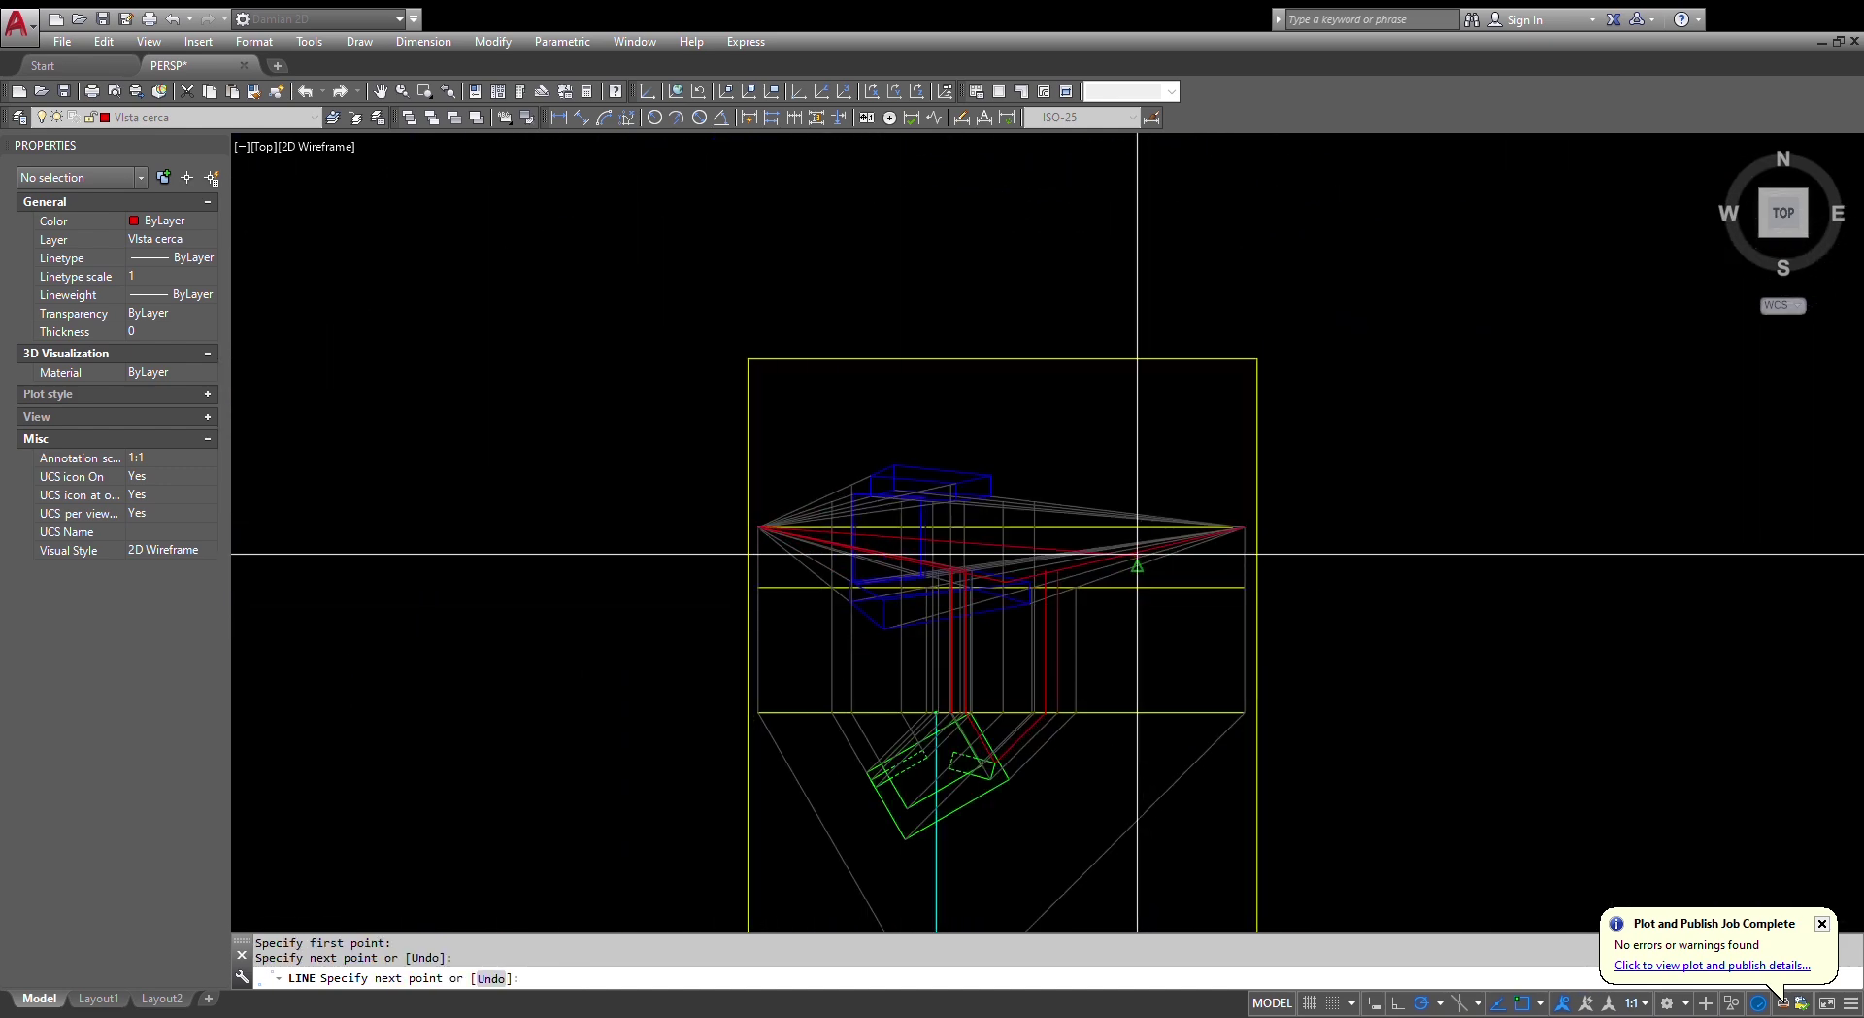
pyautogui.scroll(6, 946, 604)
pyautogui.press('Escape')
# - Draw a line from the top of the new right red vertical to the right vanishing point
pyautogui.press('Return')
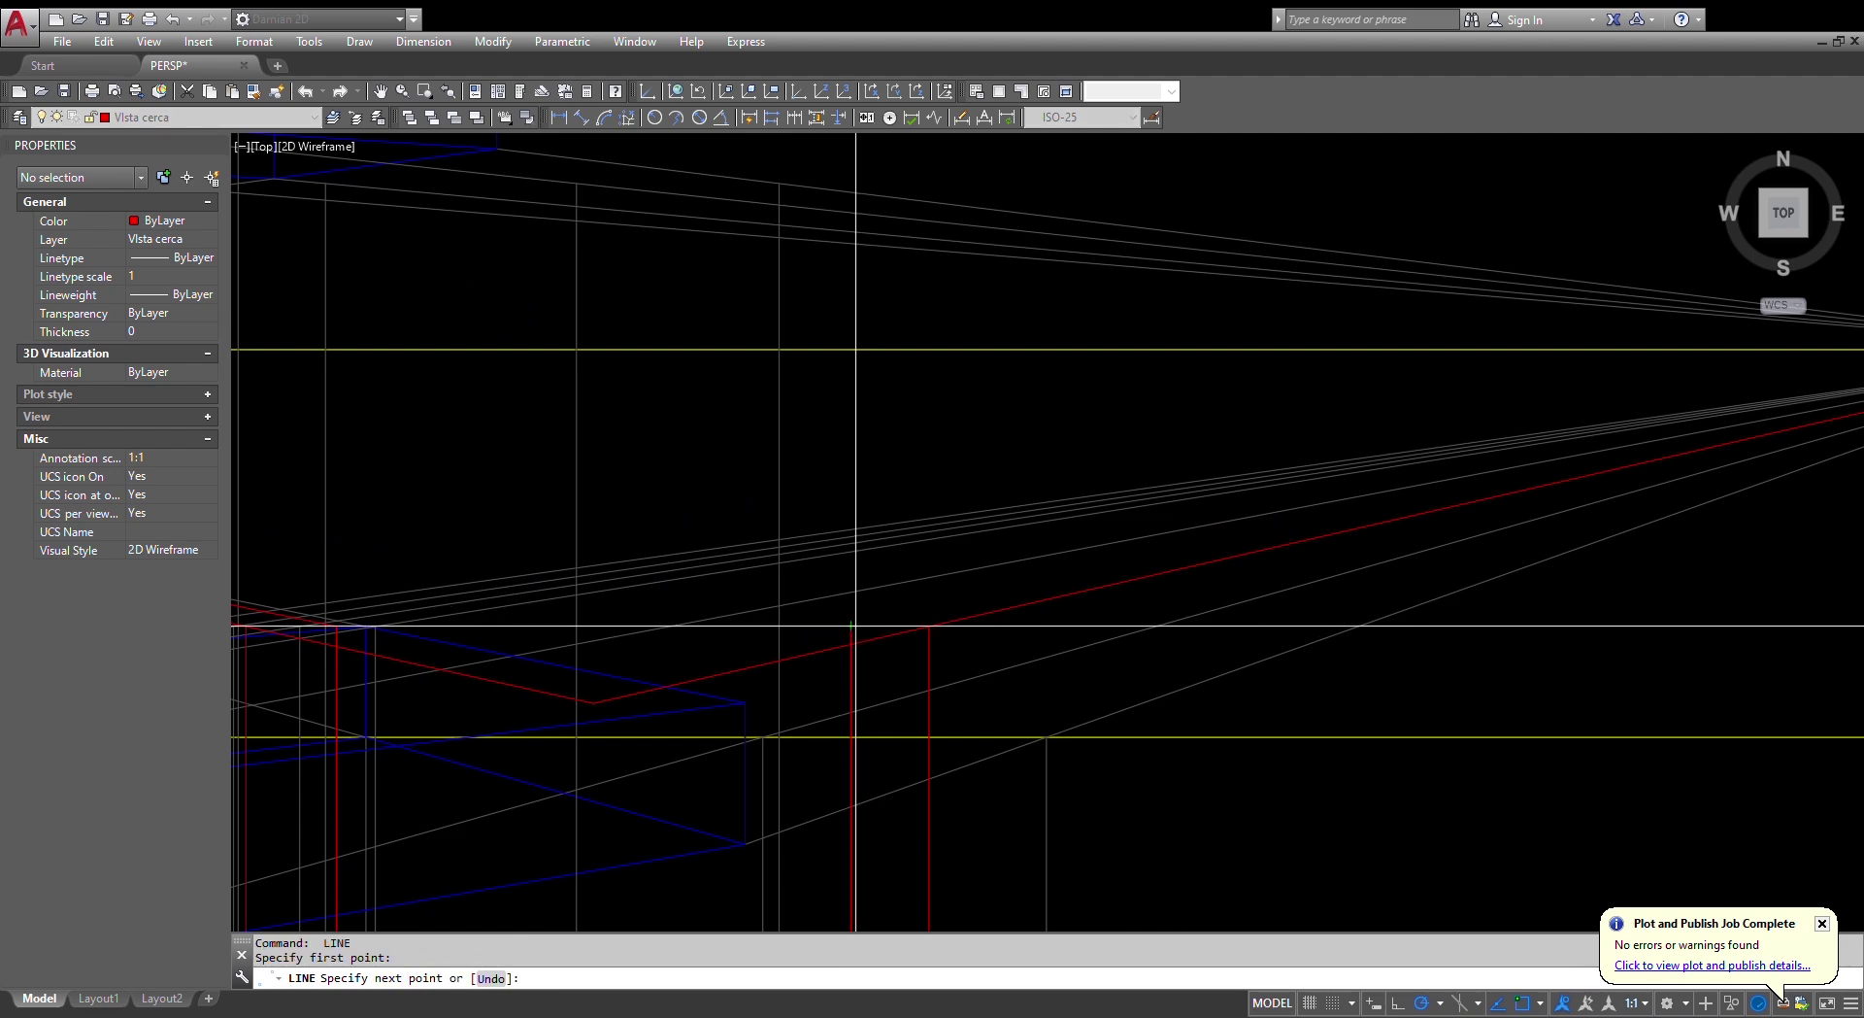
pyautogui.scroll(6, 1363, 397)
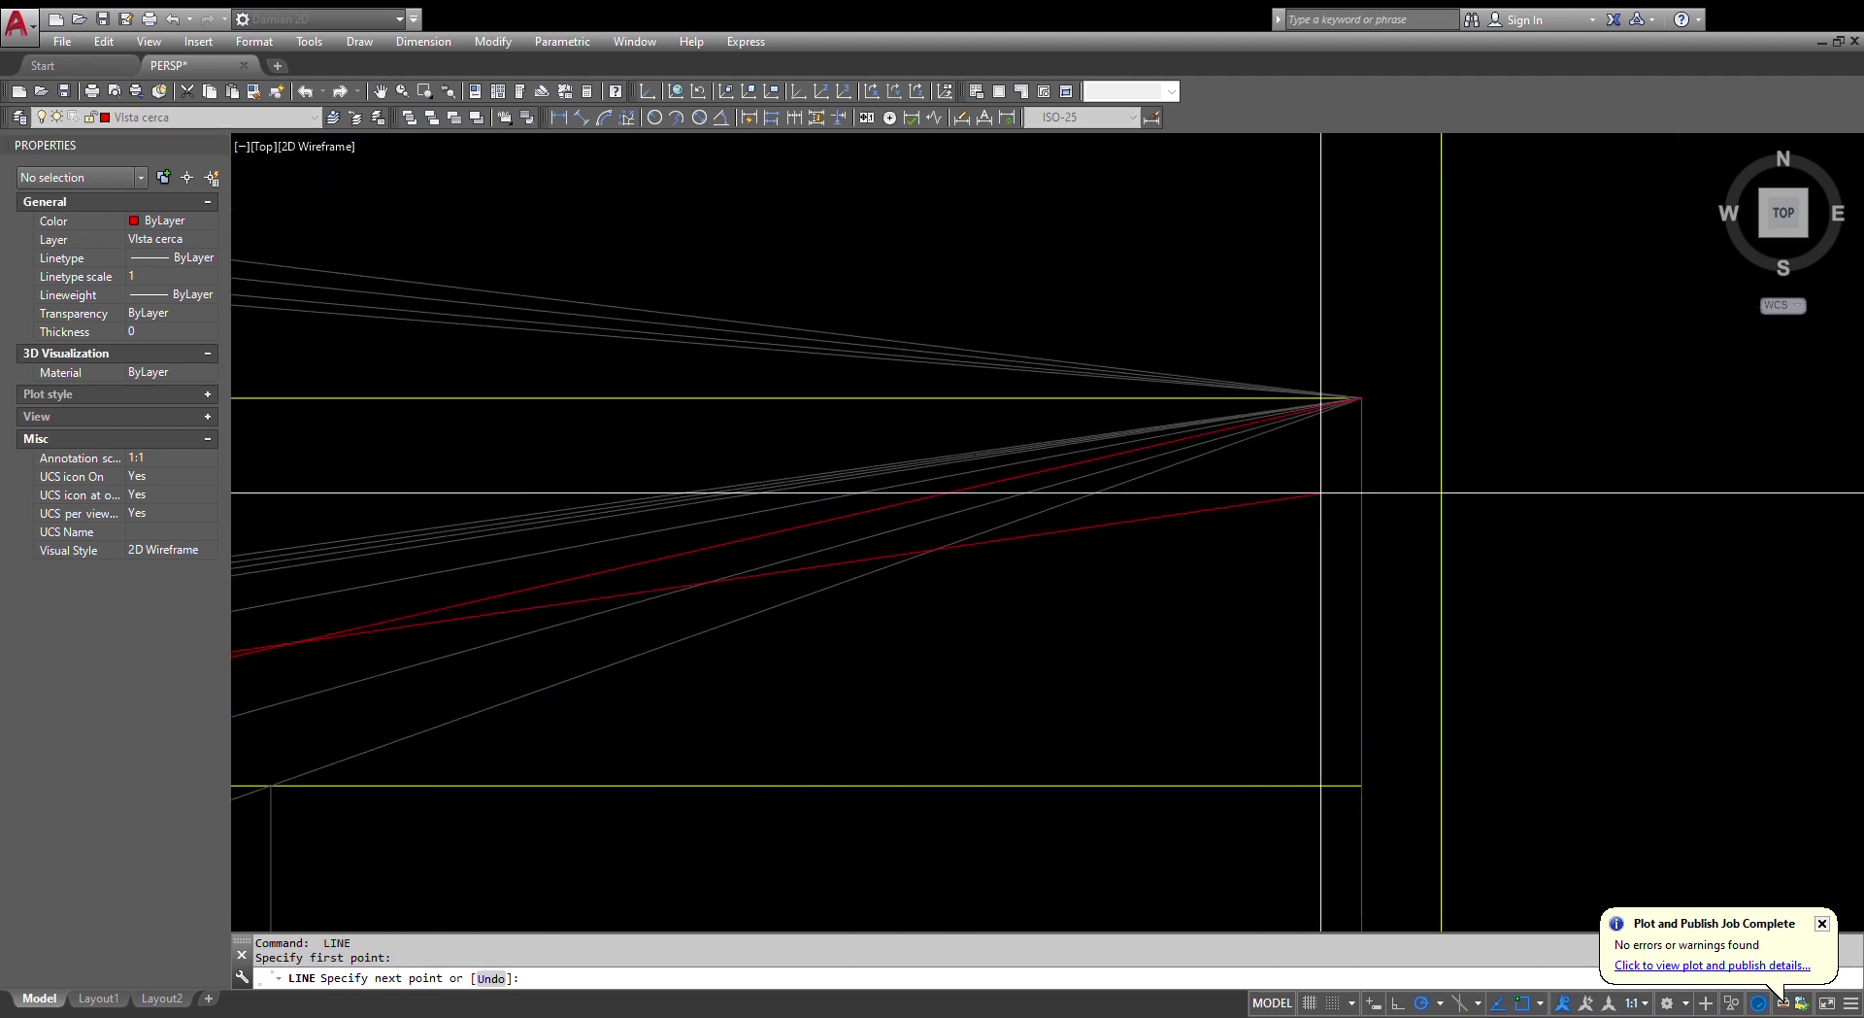
pyautogui.click(1362, 397)
pyautogui.scroll(-4, 1435, 436)
pyautogui.scroll(4, 710, 552)
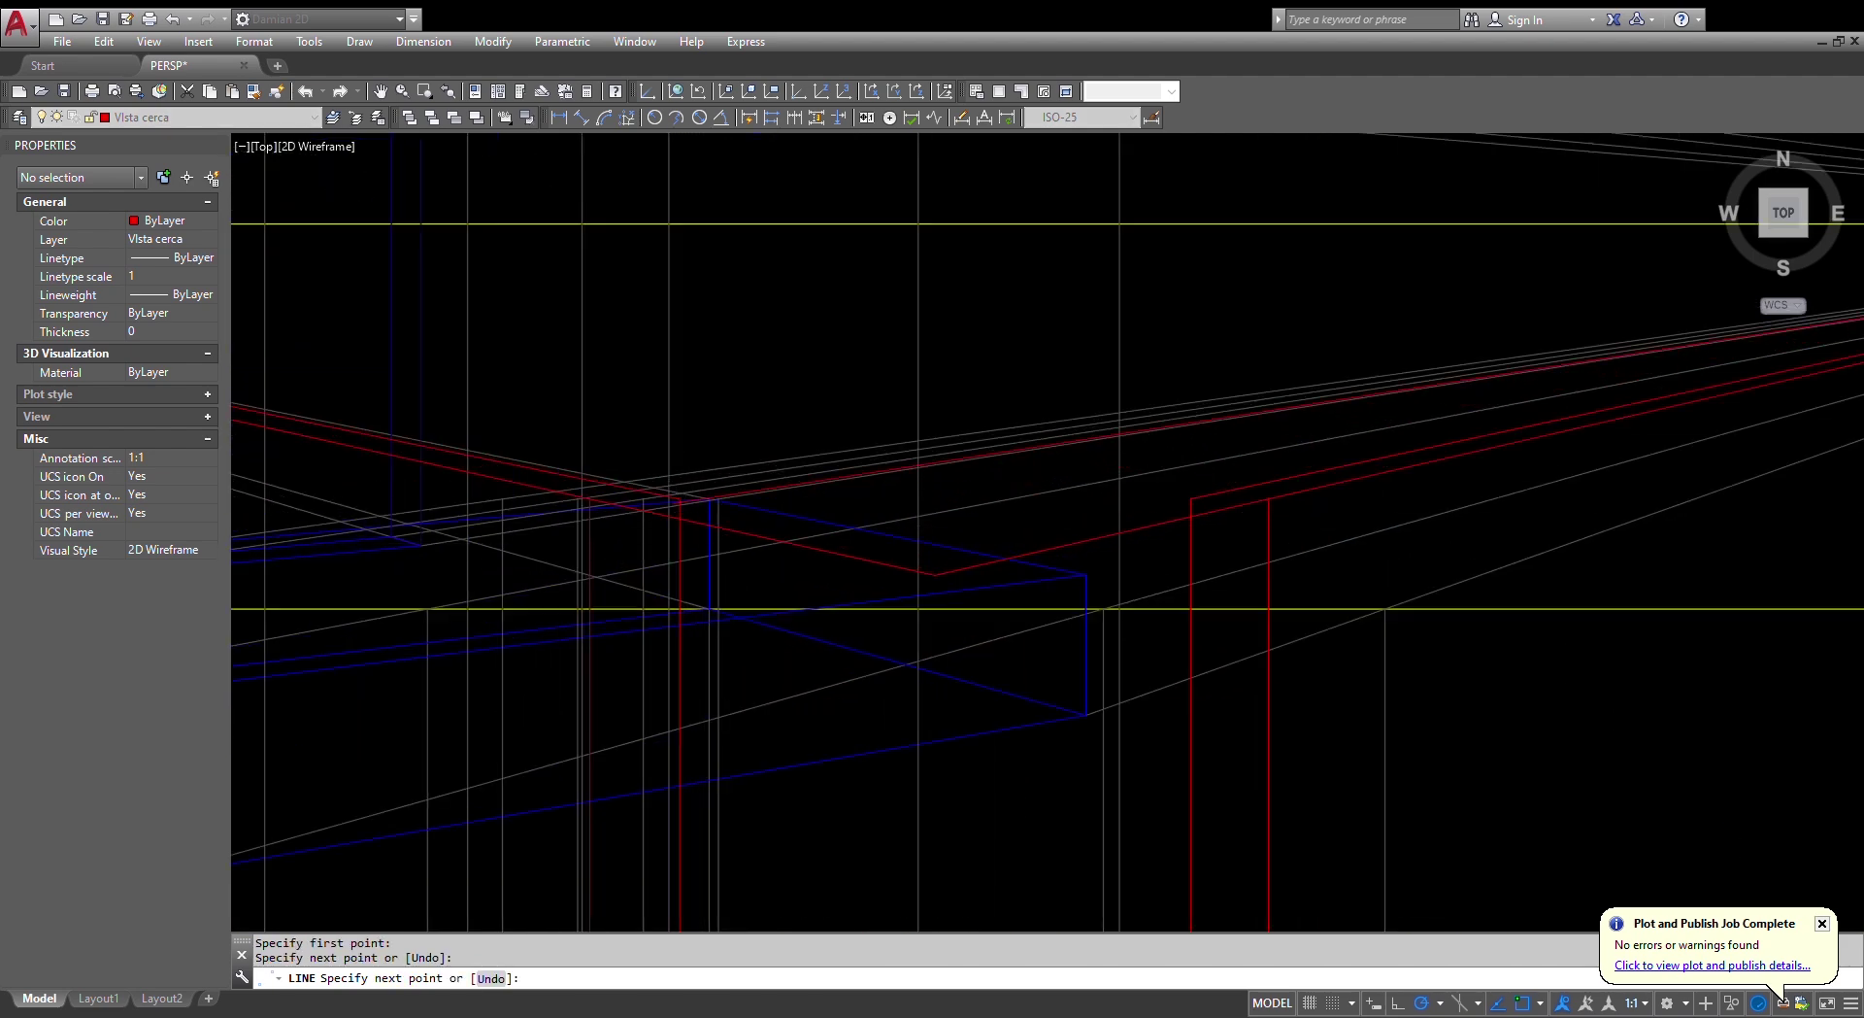
pyautogui.scroll(3, 691, 486)
pyautogui.press('Escape')
pyautogui.press('Escape')
pyautogui.press('Escape')
# - Join the two new upper red vanishing lines at a sharp corner with a zero-radius Fillet
pyautogui.write('f')
pyautogui.press('Return')
pyautogui.click(692, 475)
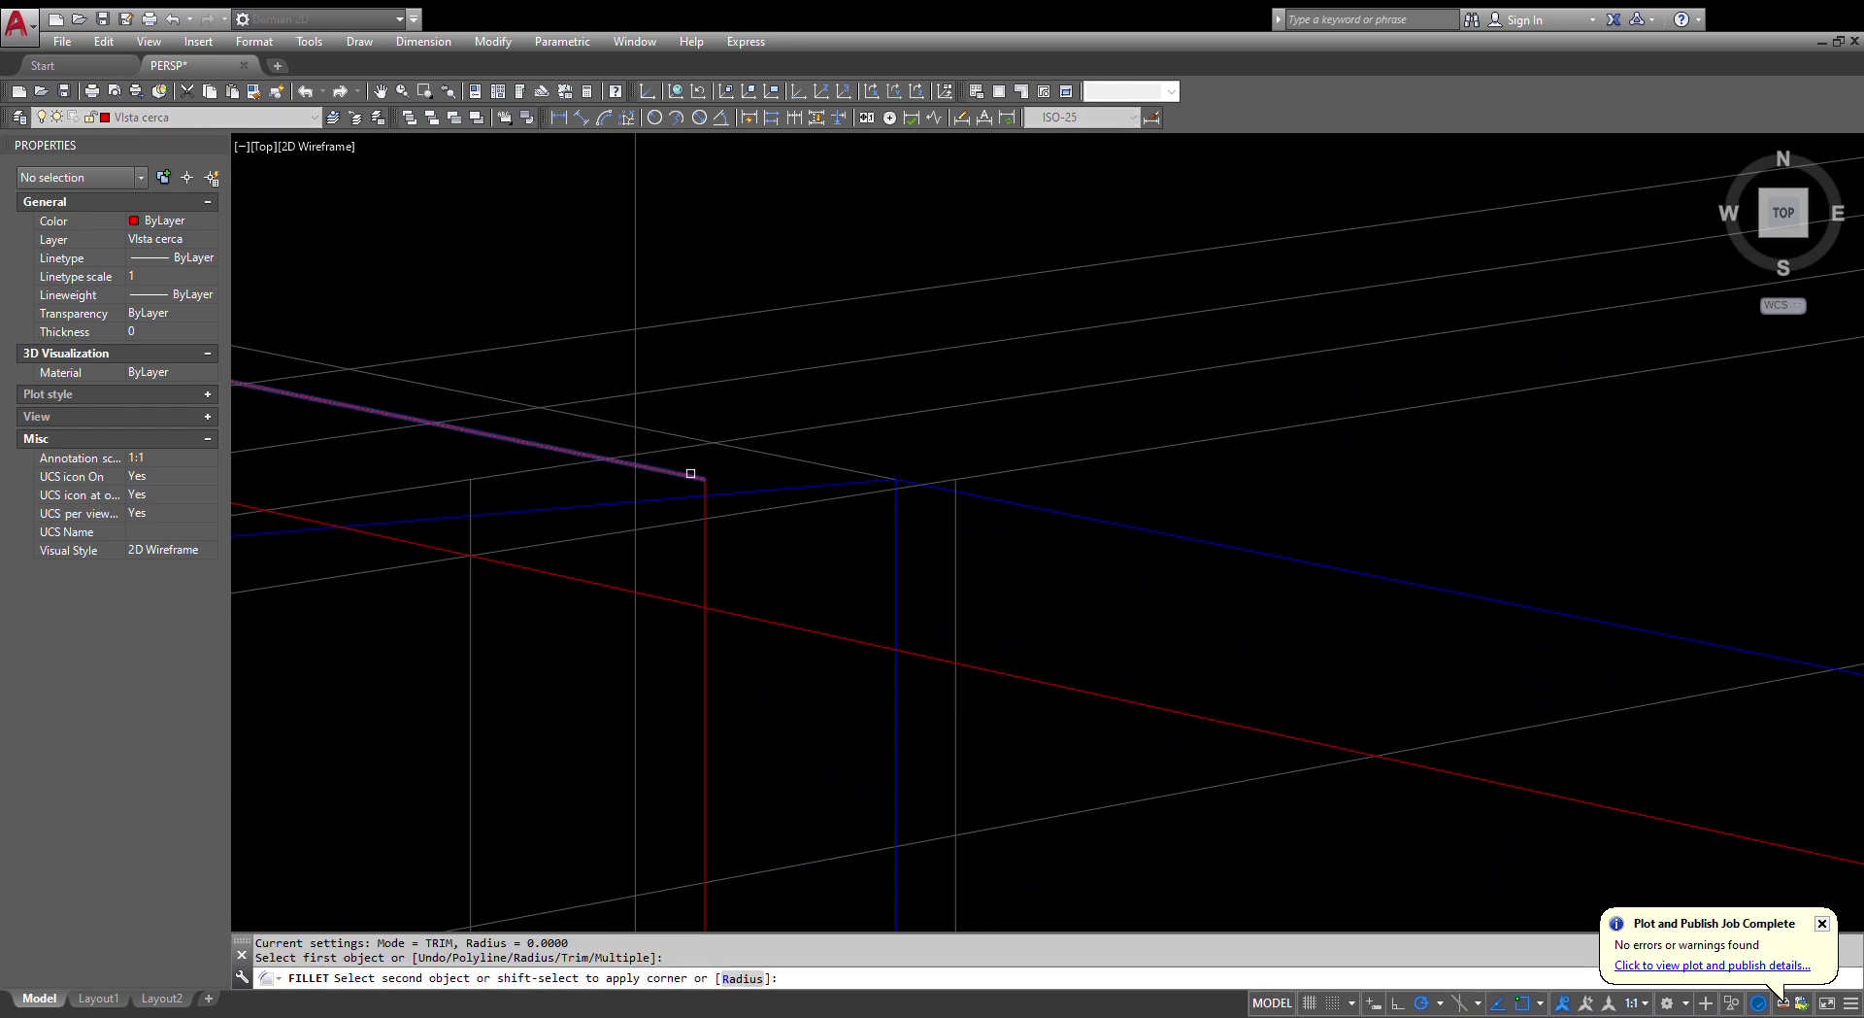
pyautogui.scroll(-2, 692, 477)
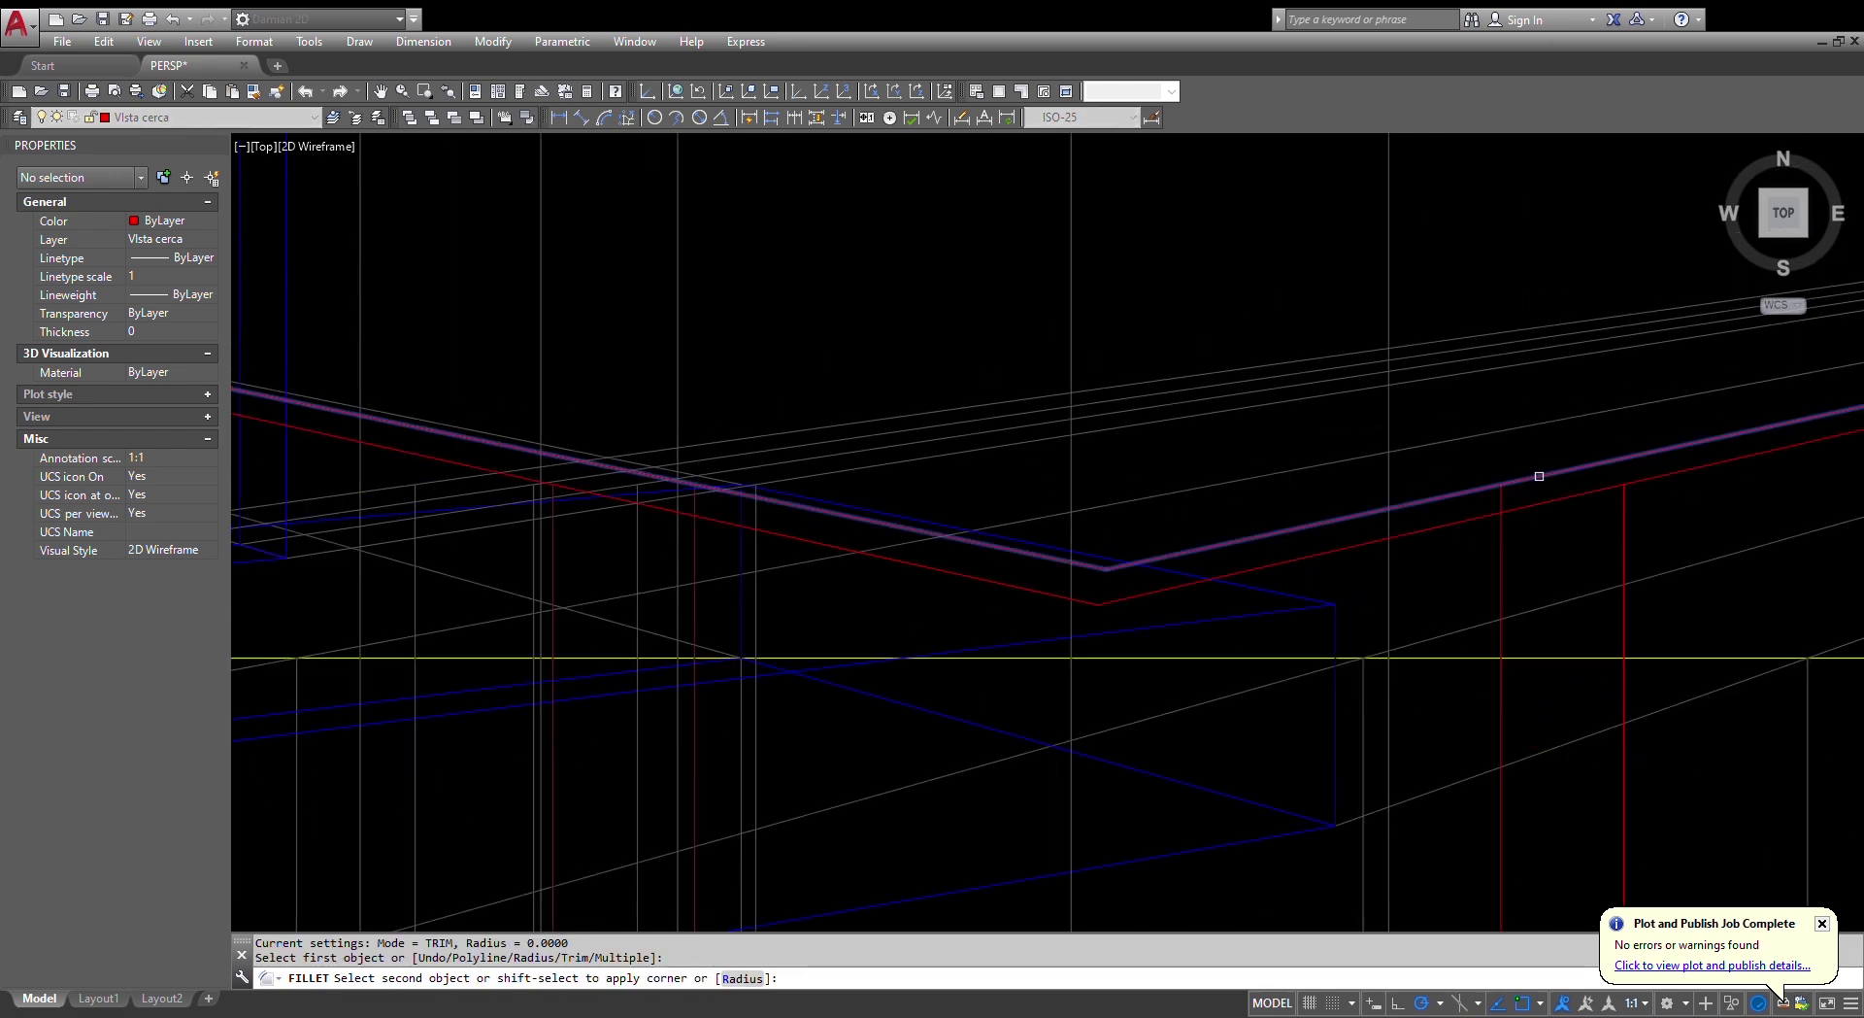
pyautogui.press('Escape')
pyautogui.press('Escape')
# - Draw a short line connecting the upper red corner to the lower red corner as the rectangle's edge in perspective
pyautogui.write('1')
pyautogui.press('Return')
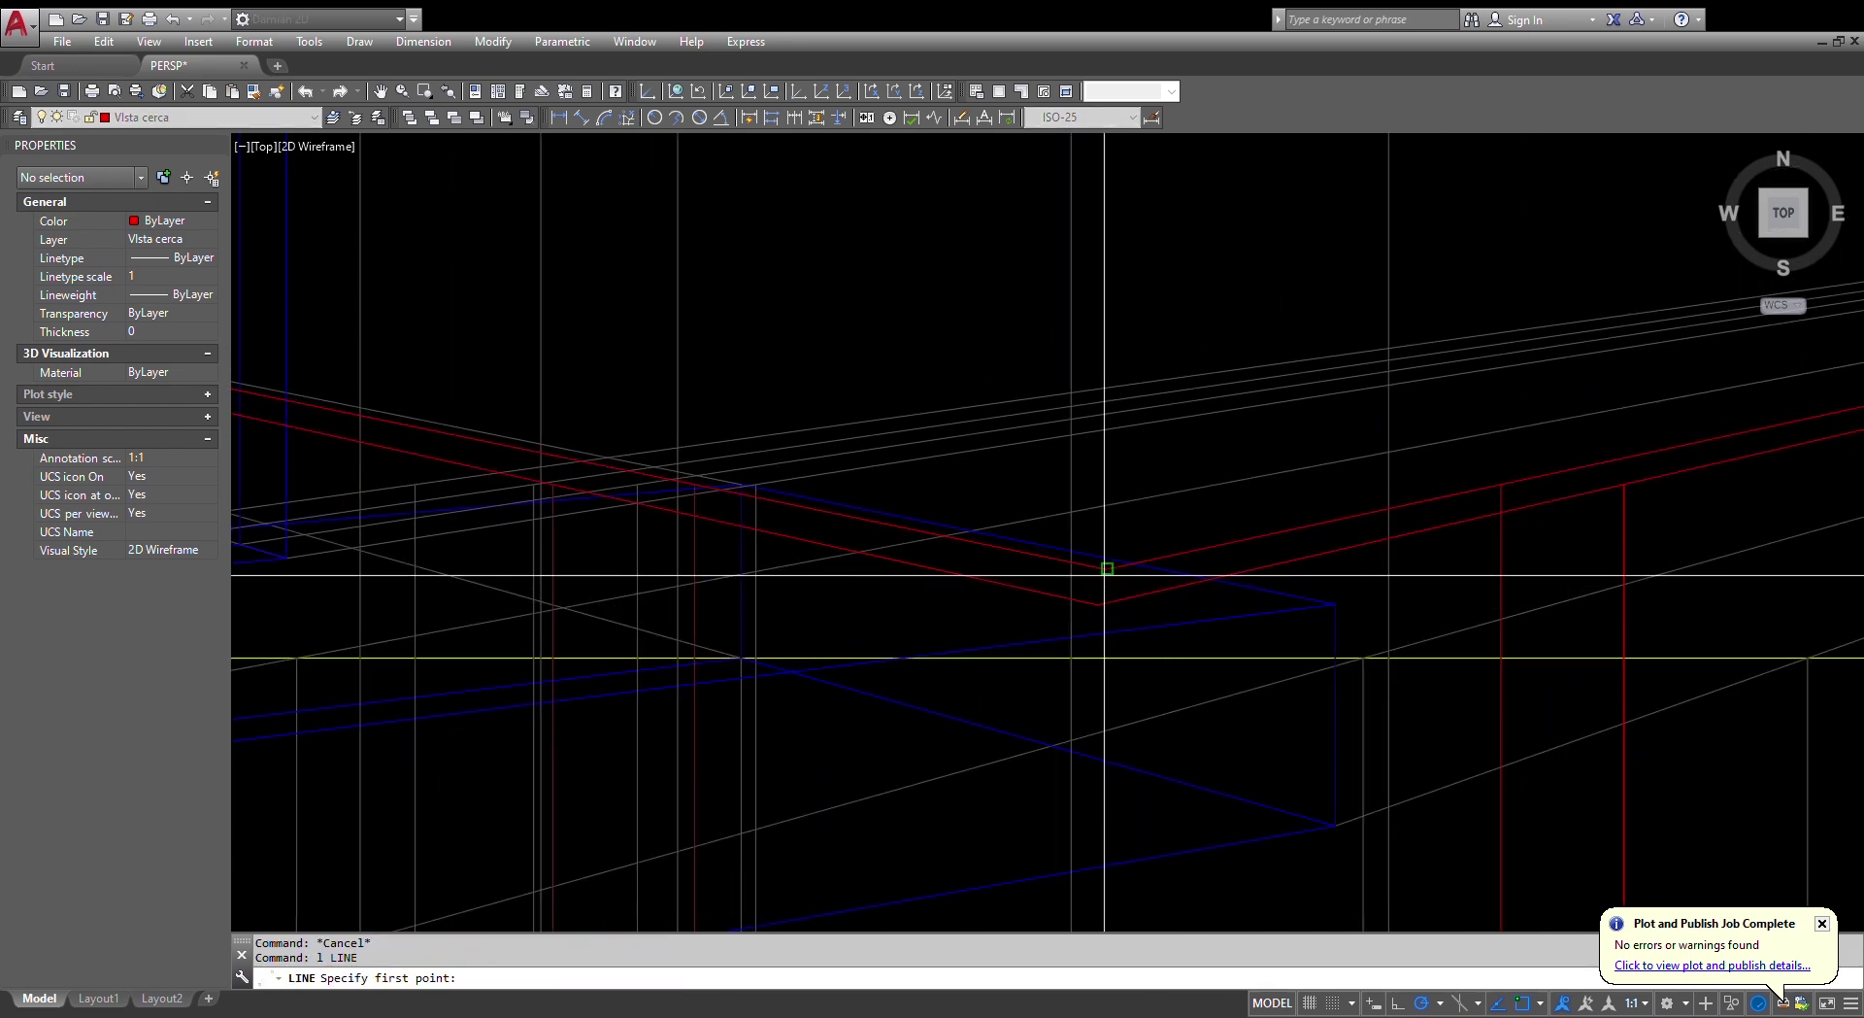
pyautogui.click(1108, 577)
pyautogui.press('Escape')
pyautogui.press('Escape')
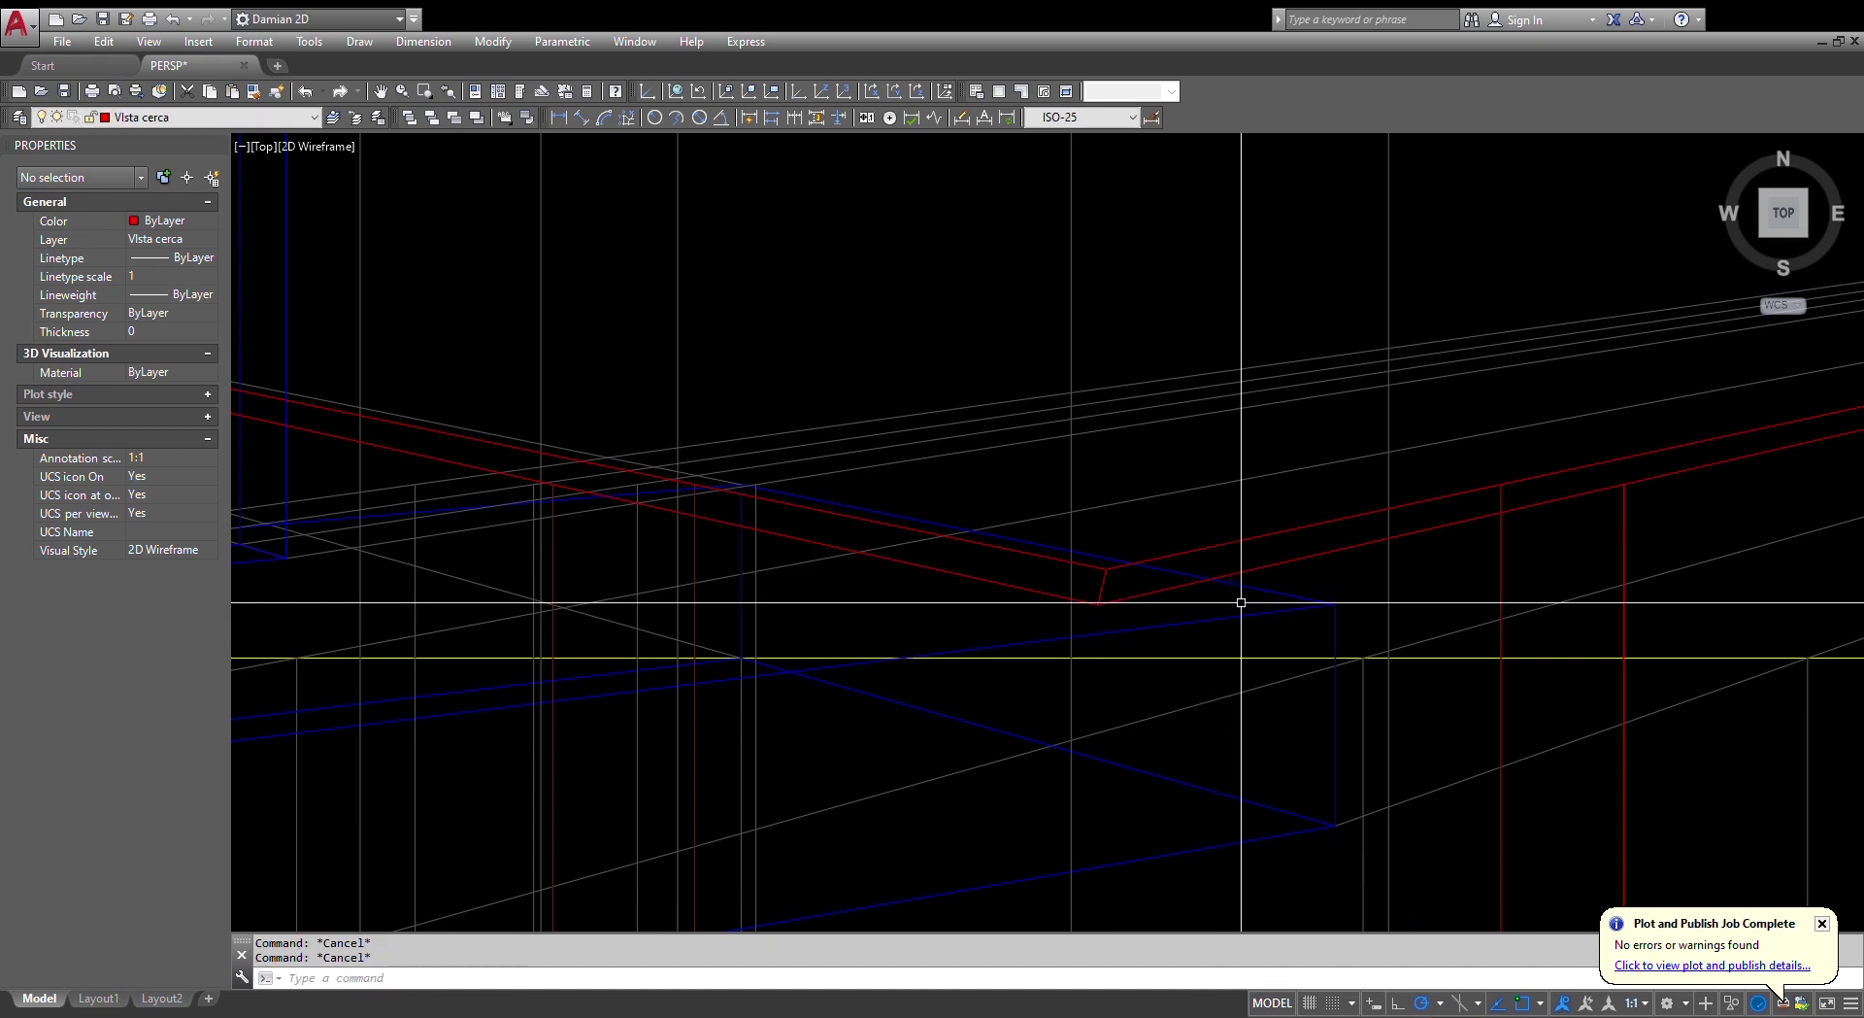
# - Match the short corner-to-corner edge to the properties of the blue volume edge
pyautogui.write('ma')
pyautogui.press('Return')
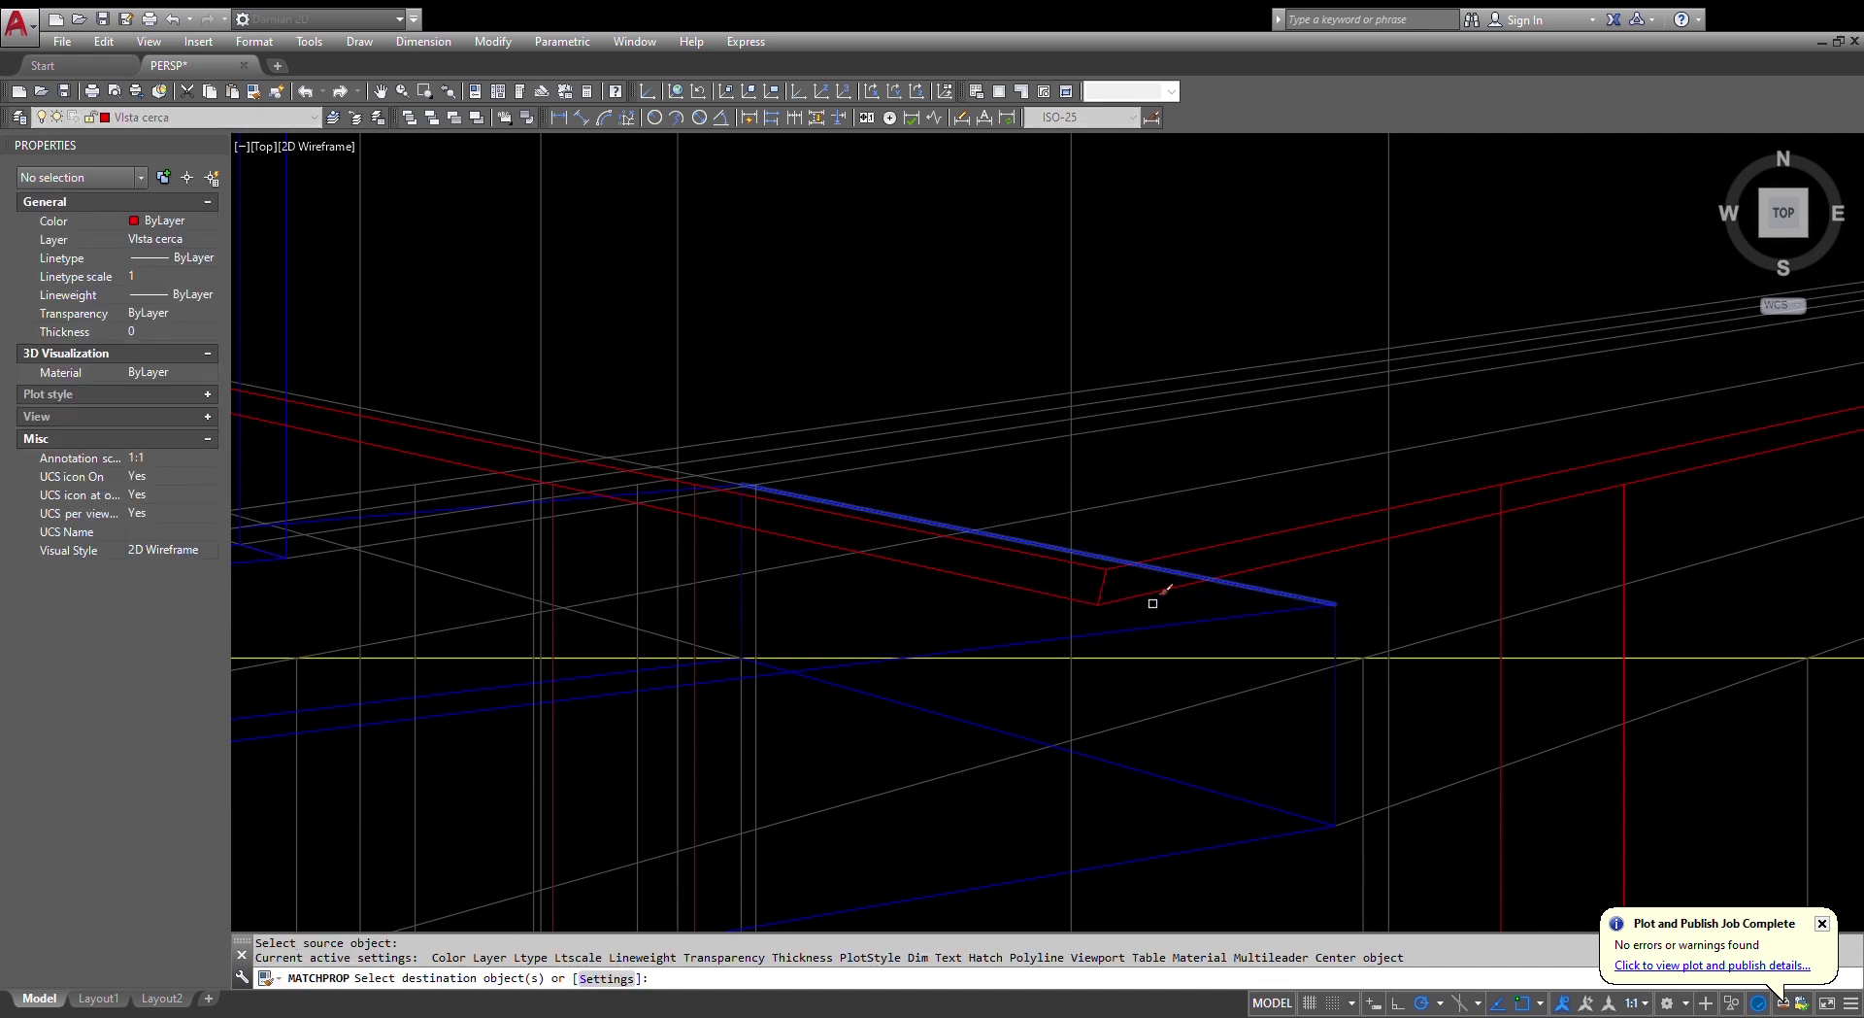
pyautogui.click(1107, 581)
pyautogui.press('Escape')
pyautogui.press('Escape')
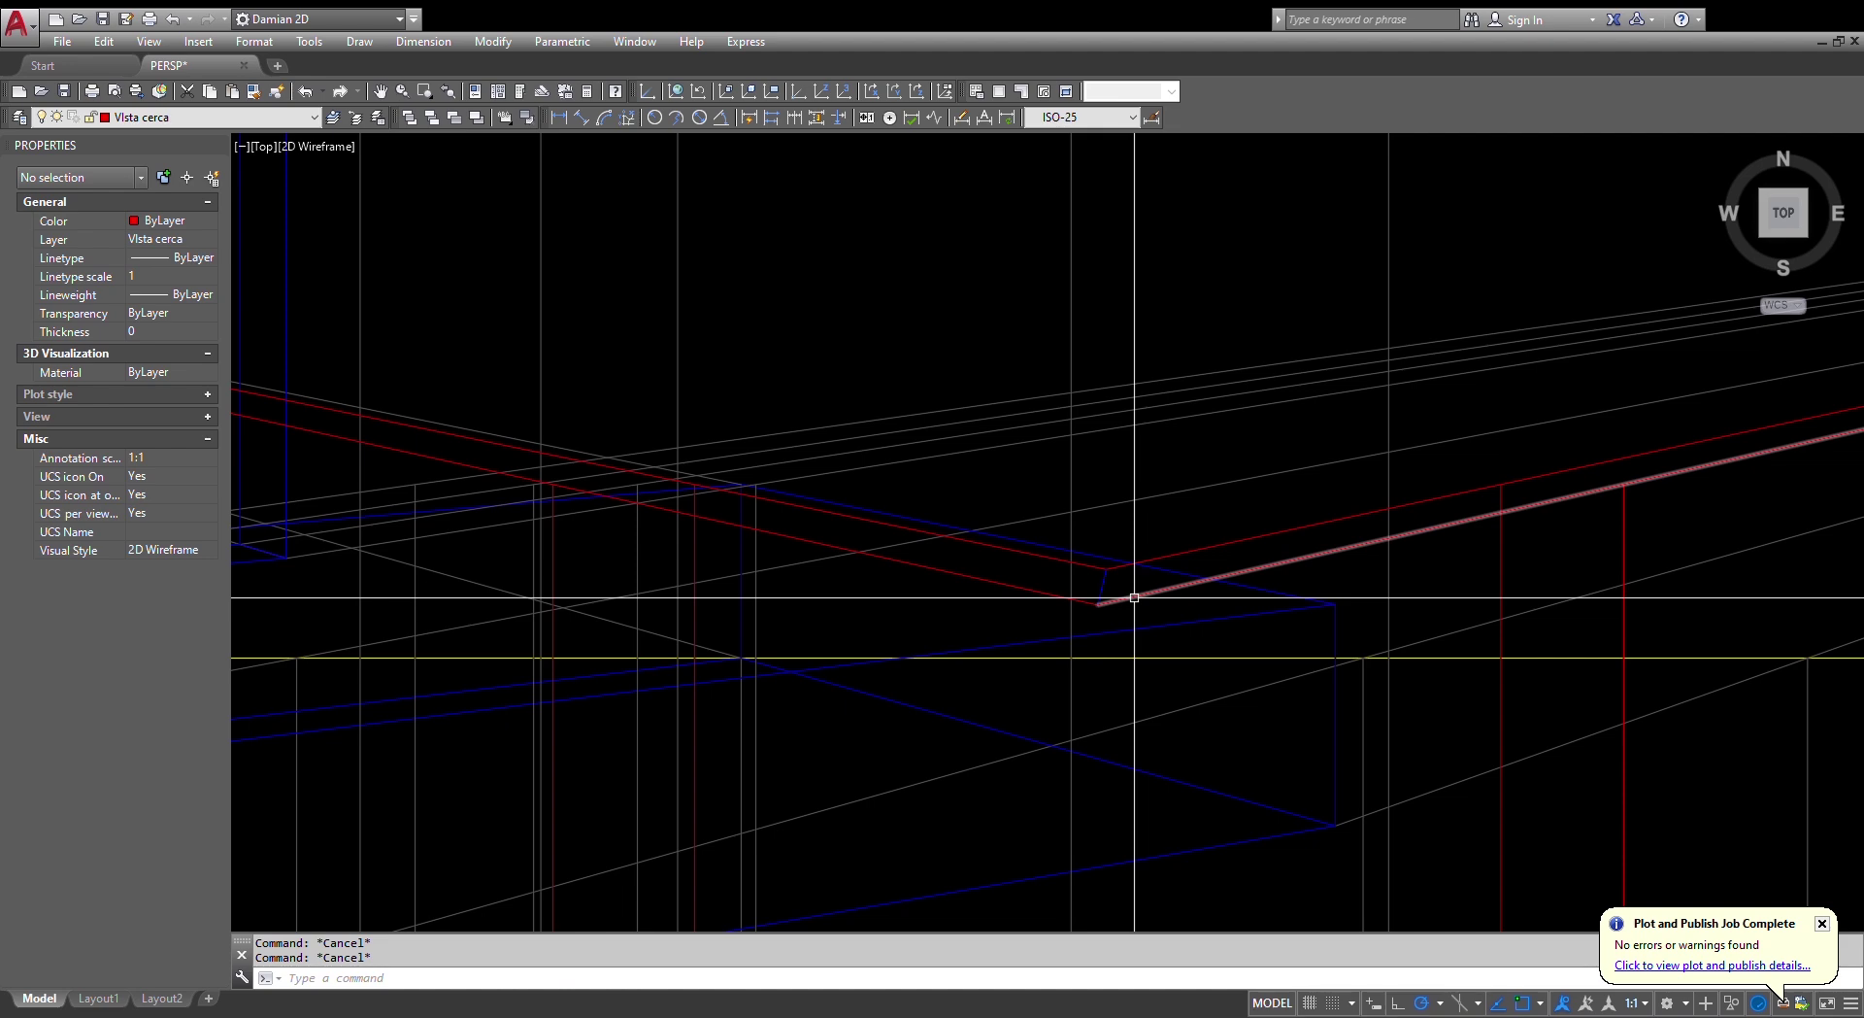
# - Match the two gray projection lines from the tilted rectangle's lower right corner to the red projection line's properties
pyautogui.scroll(-5, 1134, 597)
pyautogui.scroll(2, 1134, 526)
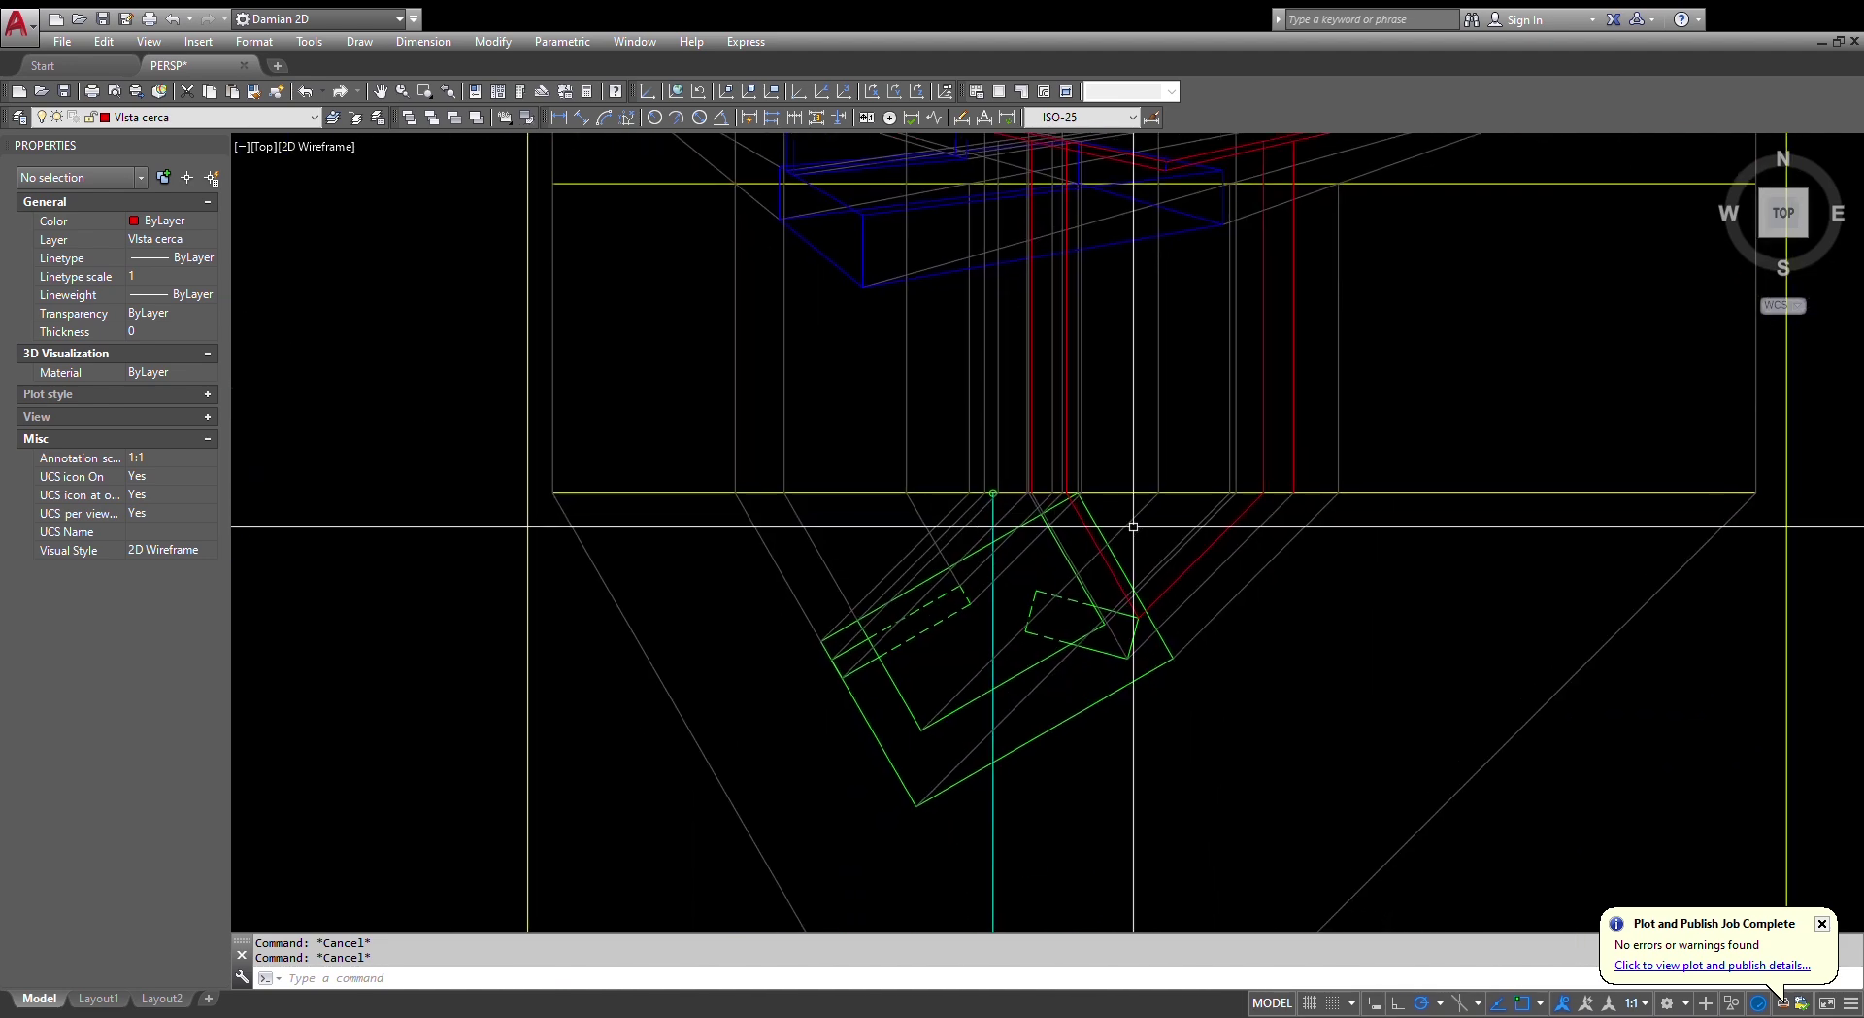
pyautogui.scroll(2, 1082, 677)
pyautogui.write('ma')
pyautogui.press('Return')
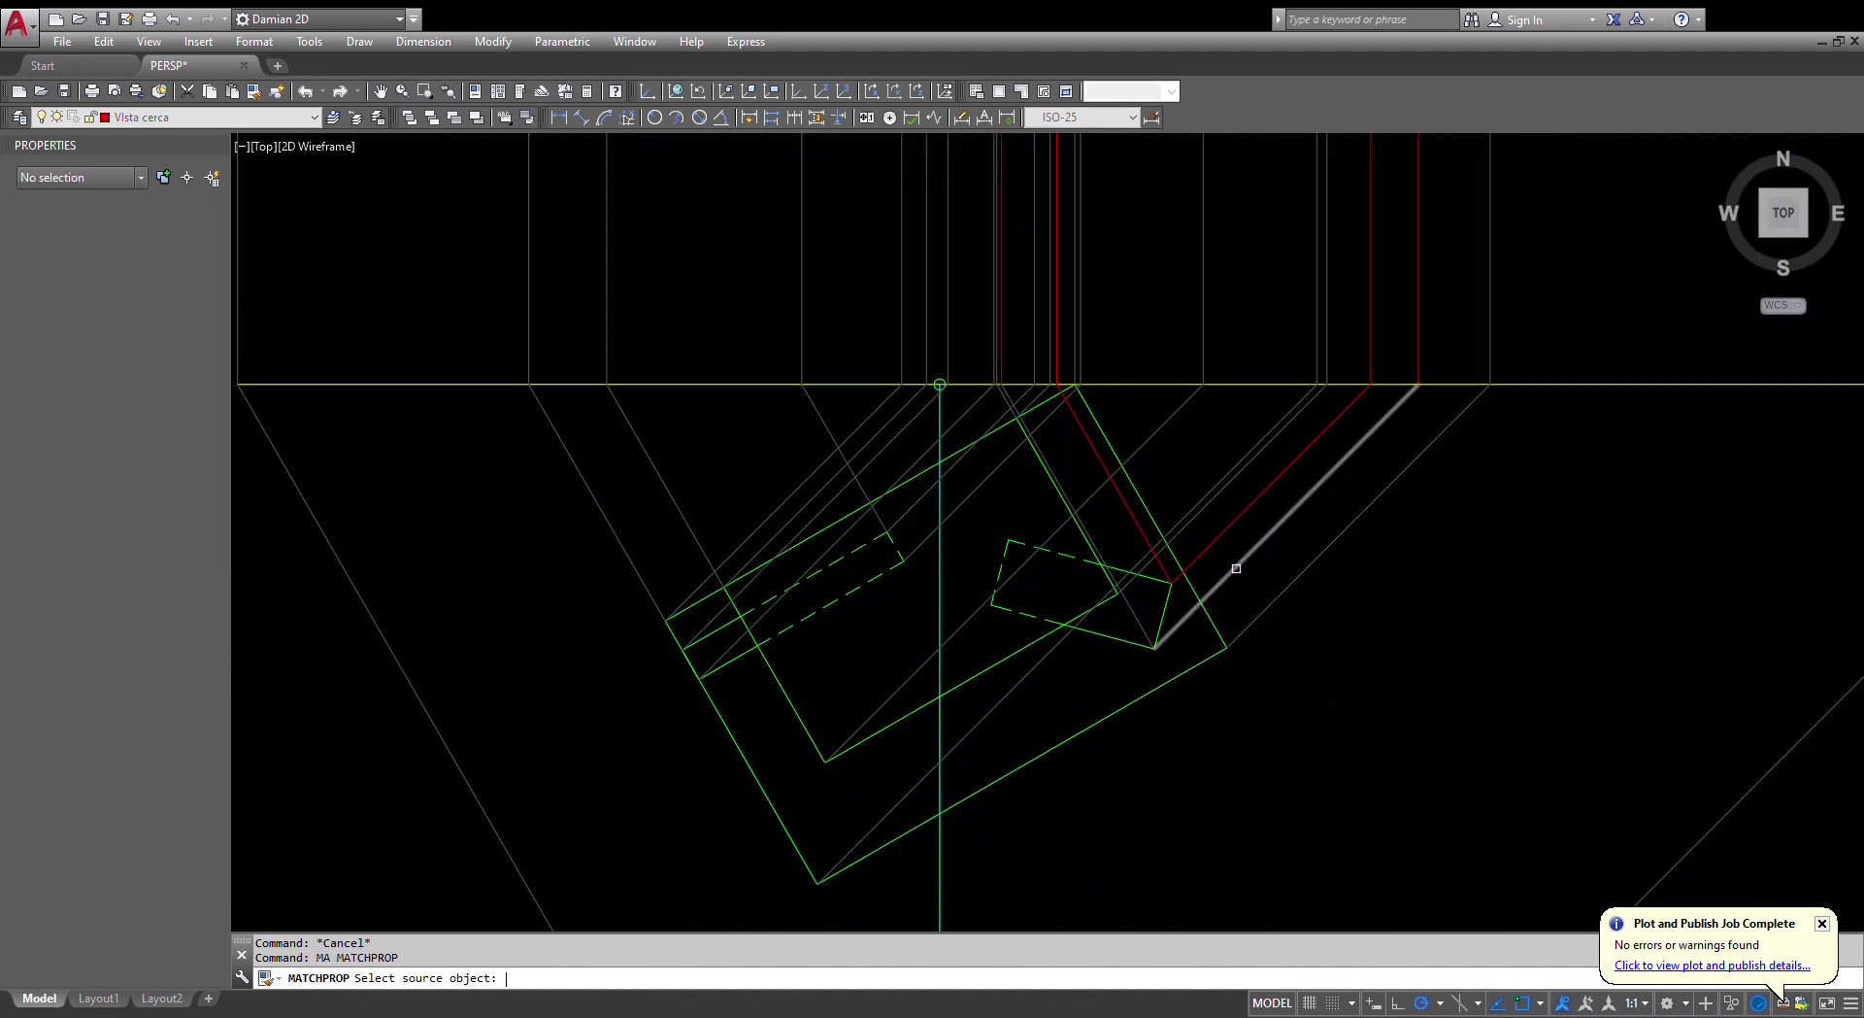
pyautogui.click(1245, 564)
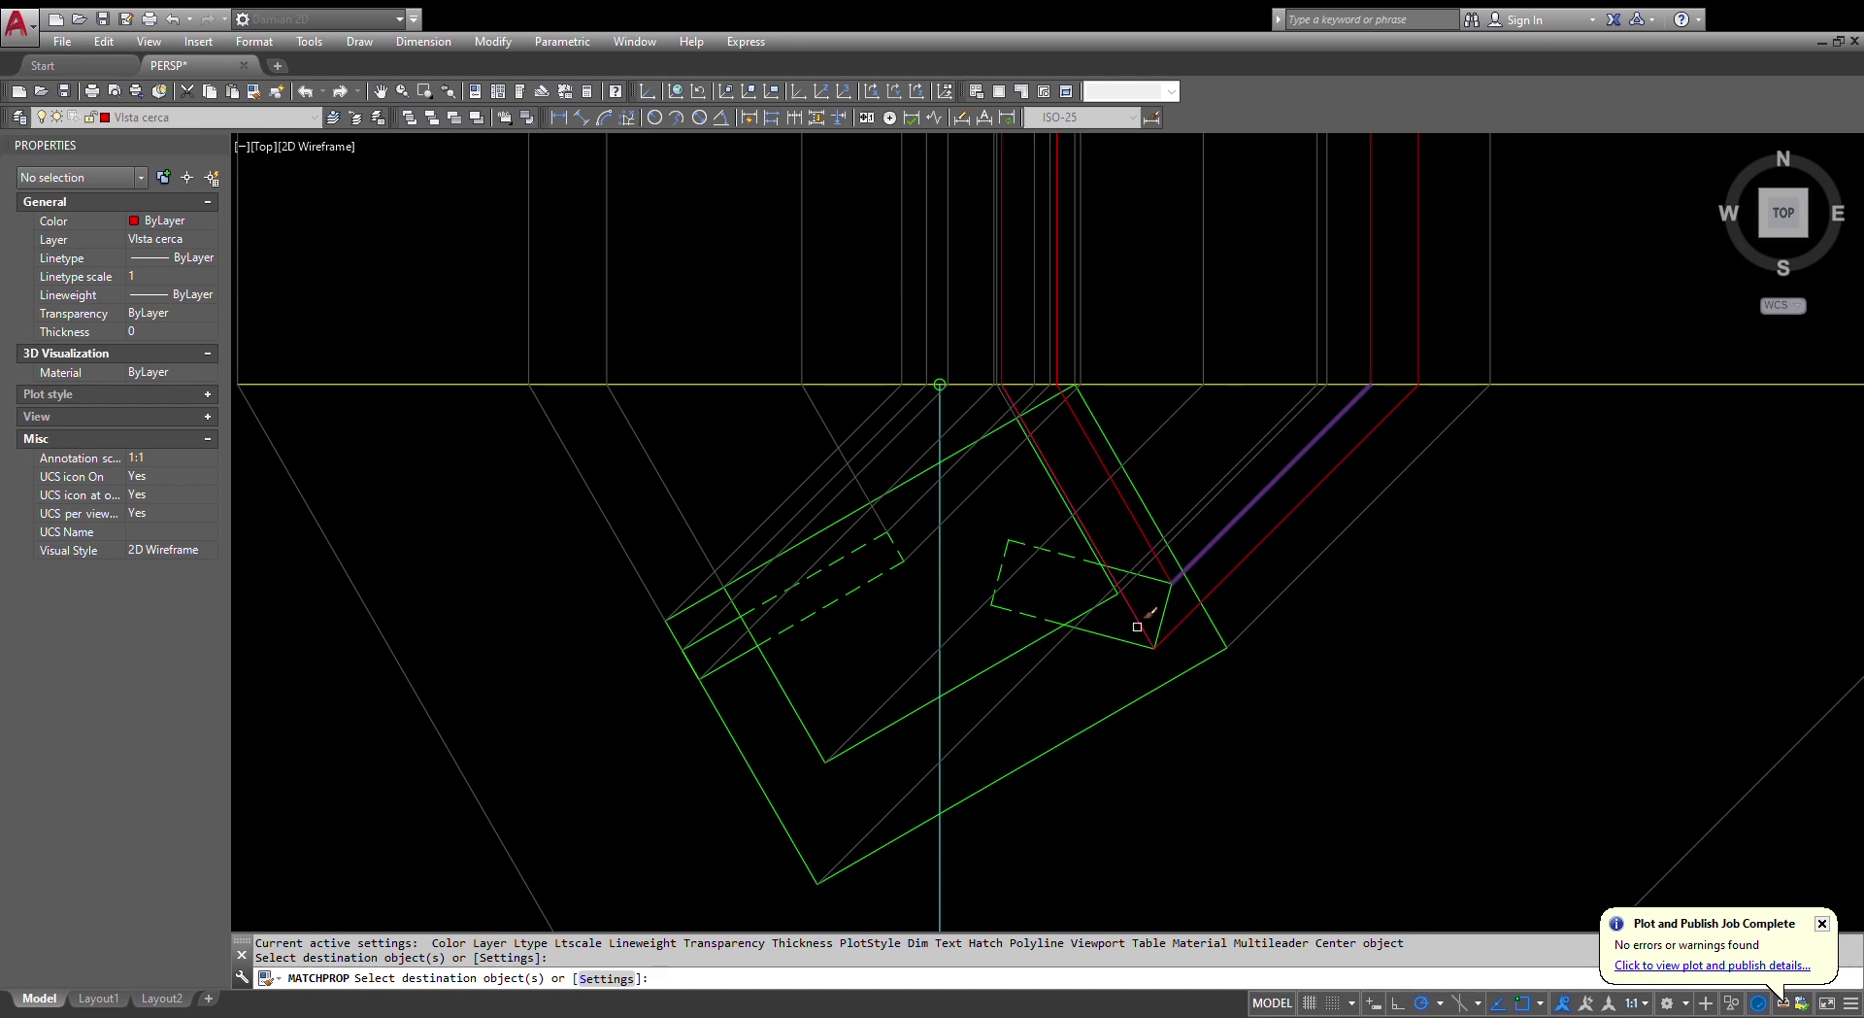
pyautogui.scroll(-2, 1138, 627)
pyautogui.press('Escape')
pyautogui.press('Escape')
# - Draw a projection line from the tilted rectangle's dashed upper left corner, diagonally up and rightward to the picture-plane line
pyautogui.scroll(2, 1089, 579)
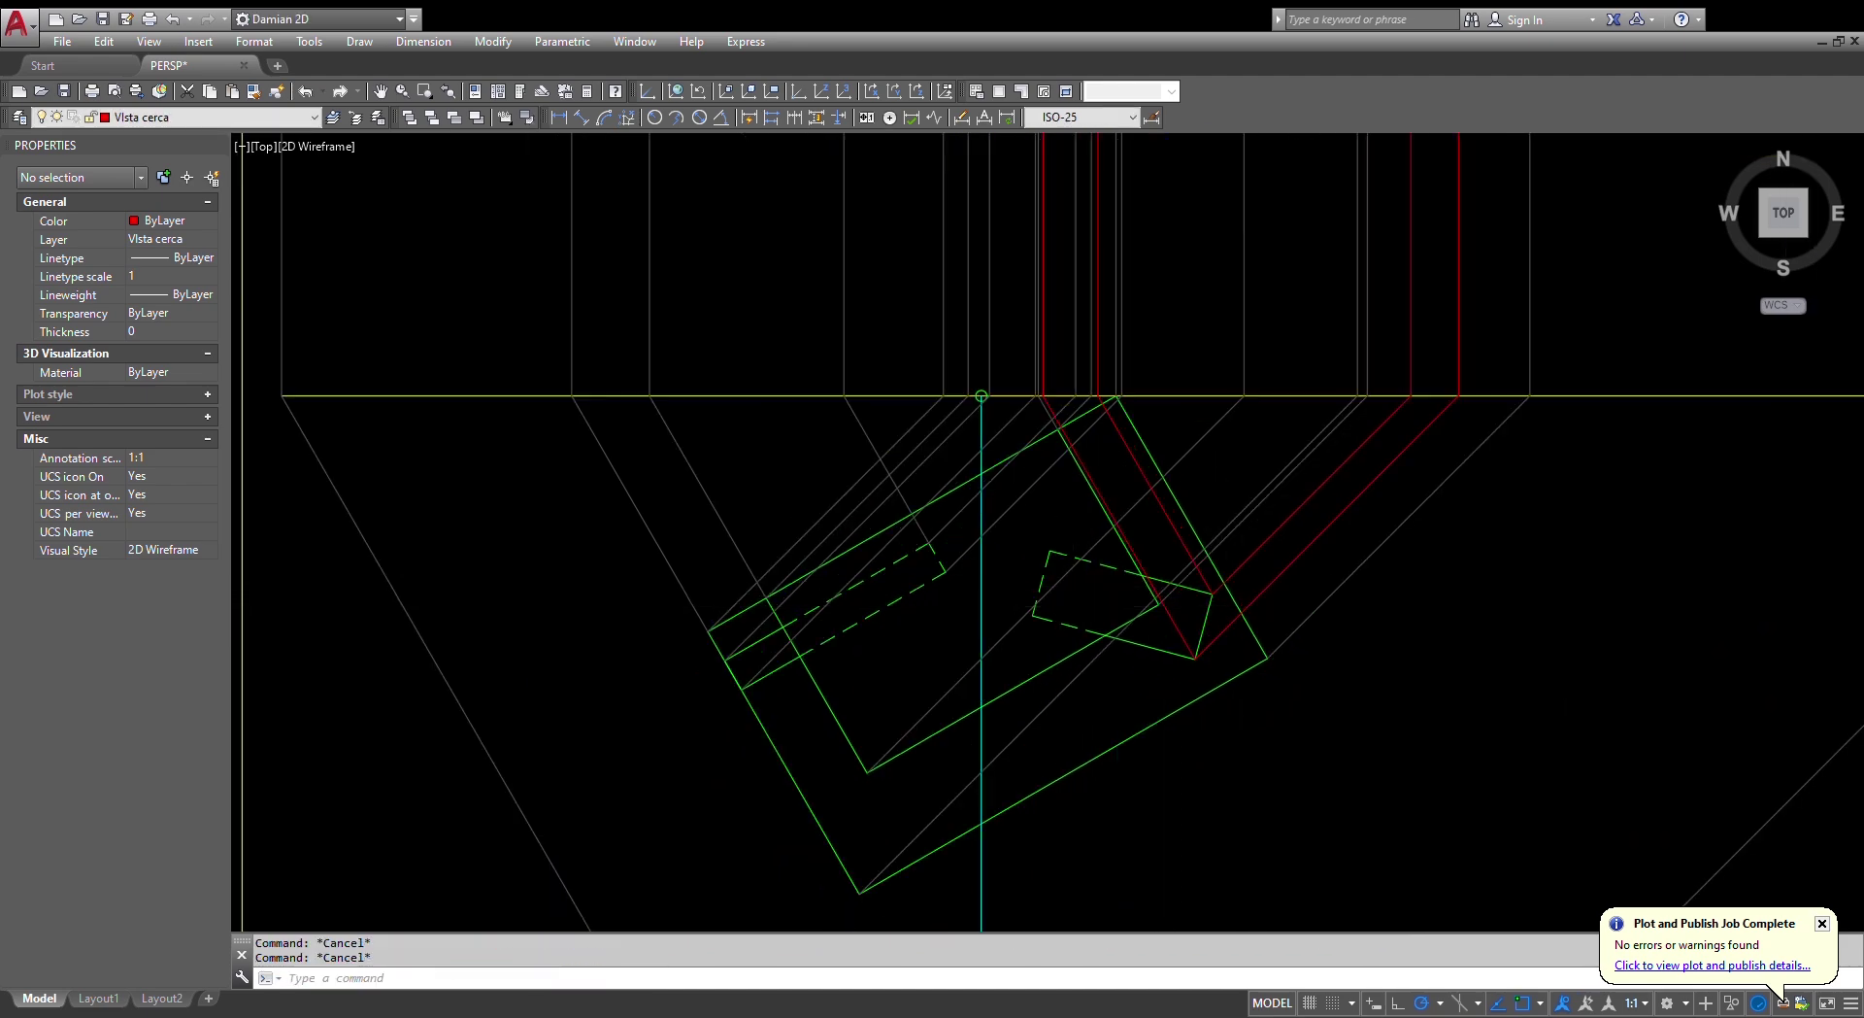
pyautogui.write('l')
pyautogui.press('Return')
pyautogui.scroll(3, 1049, 554)
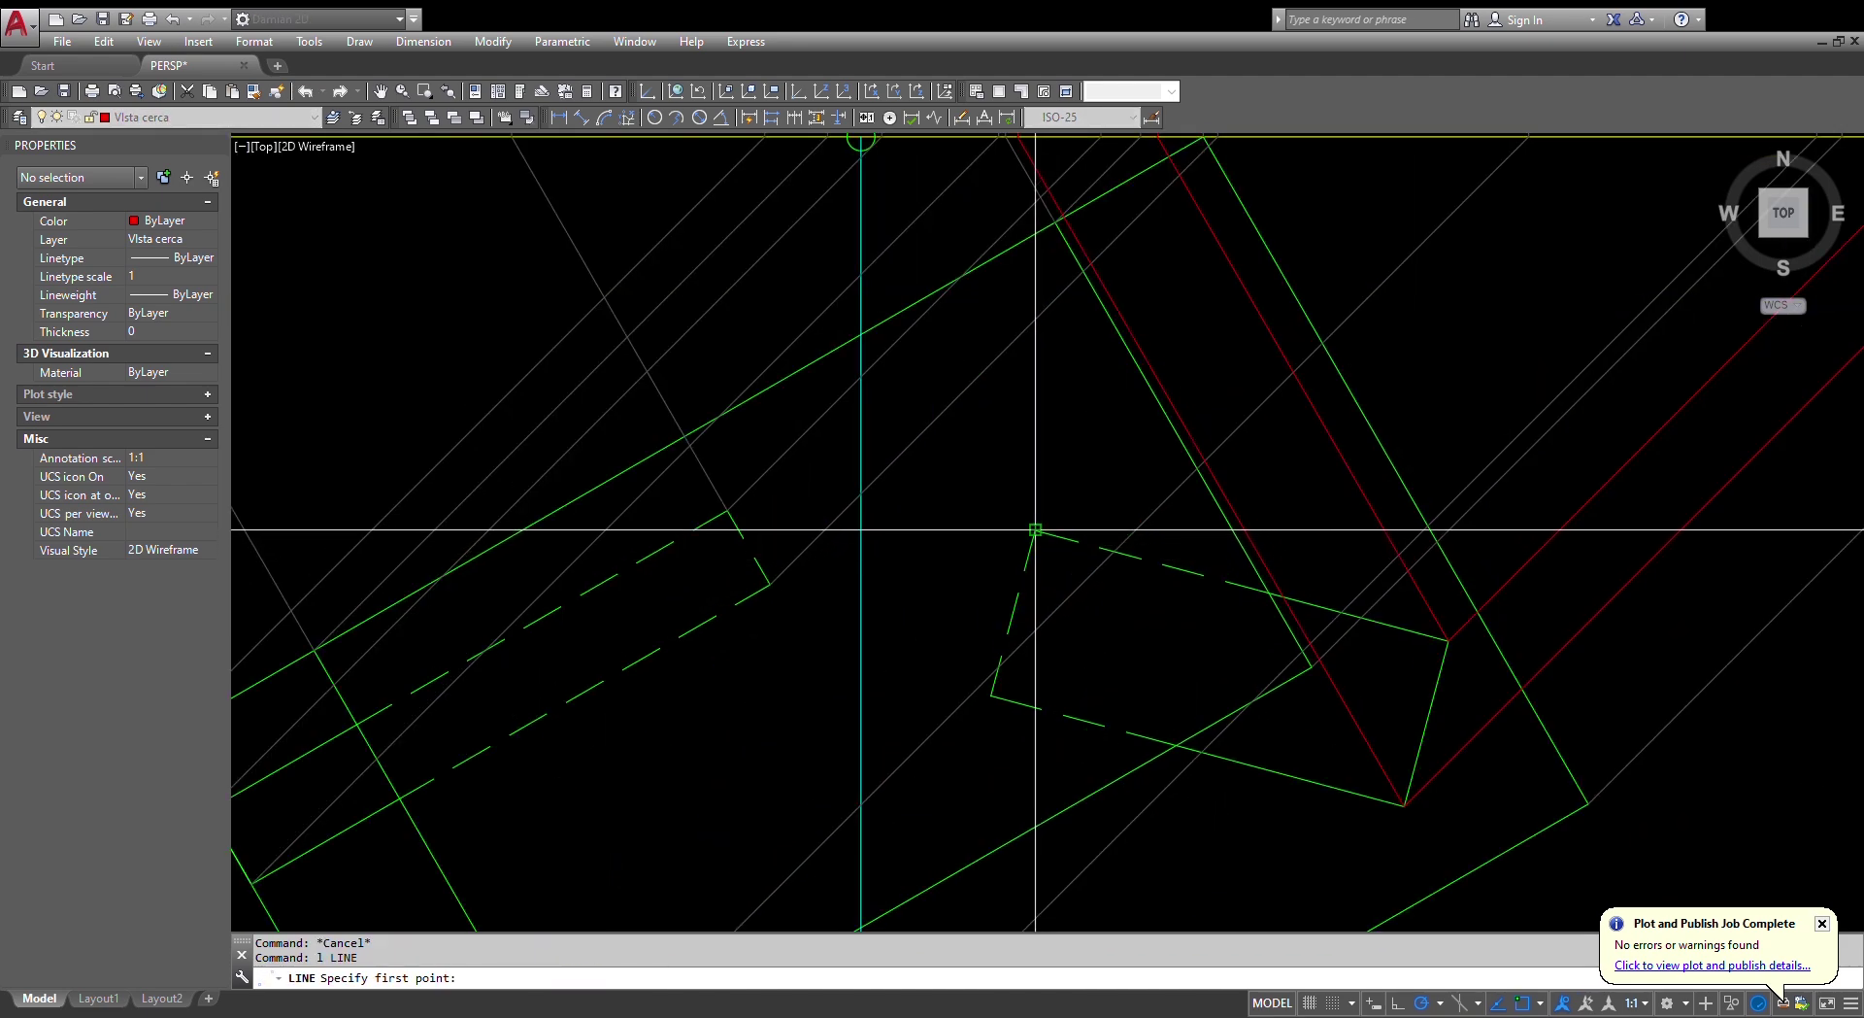
pyautogui.click(1036, 529)
pyautogui.scroll(-4, 1035, 530)
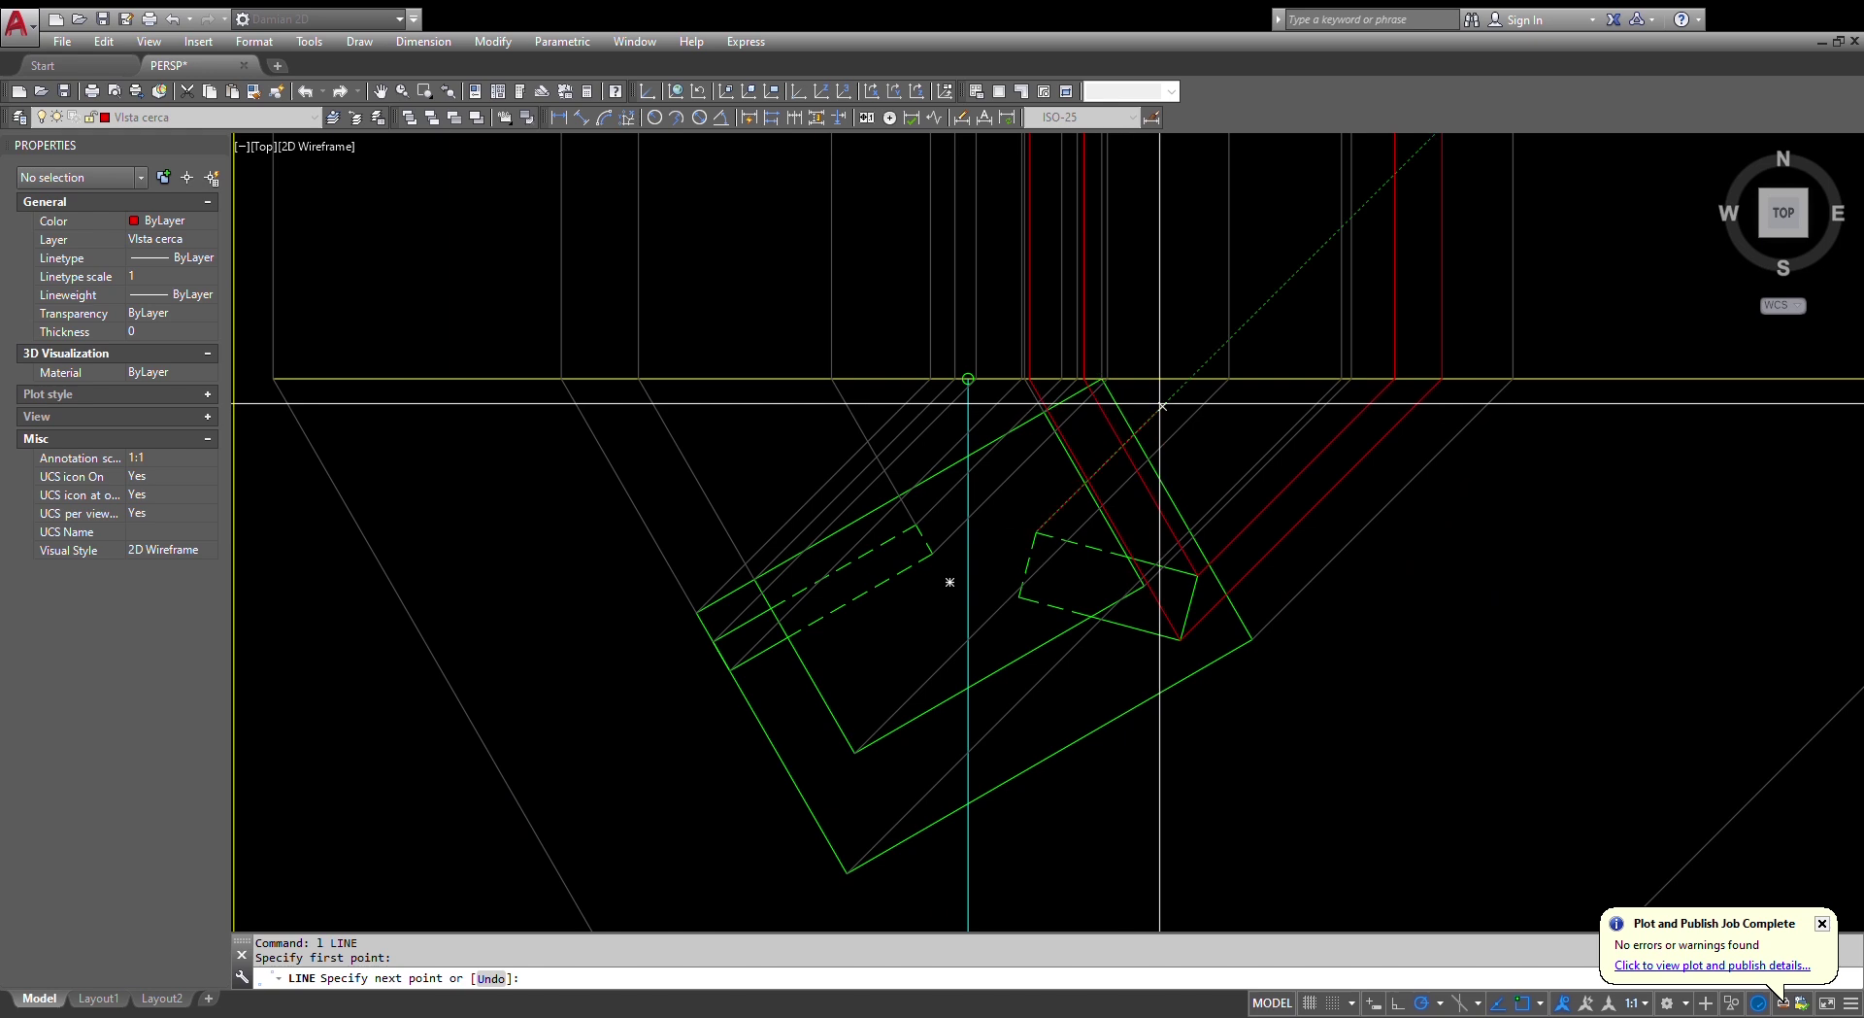
pyautogui.click(1191, 379)
pyautogui.press('Escape')
# - Draw a second projection line from the dashed upper left corner, slanting up and leftward to the picture-plane line
pyautogui.press('space')
pyautogui.scroll(2, 1051, 511)
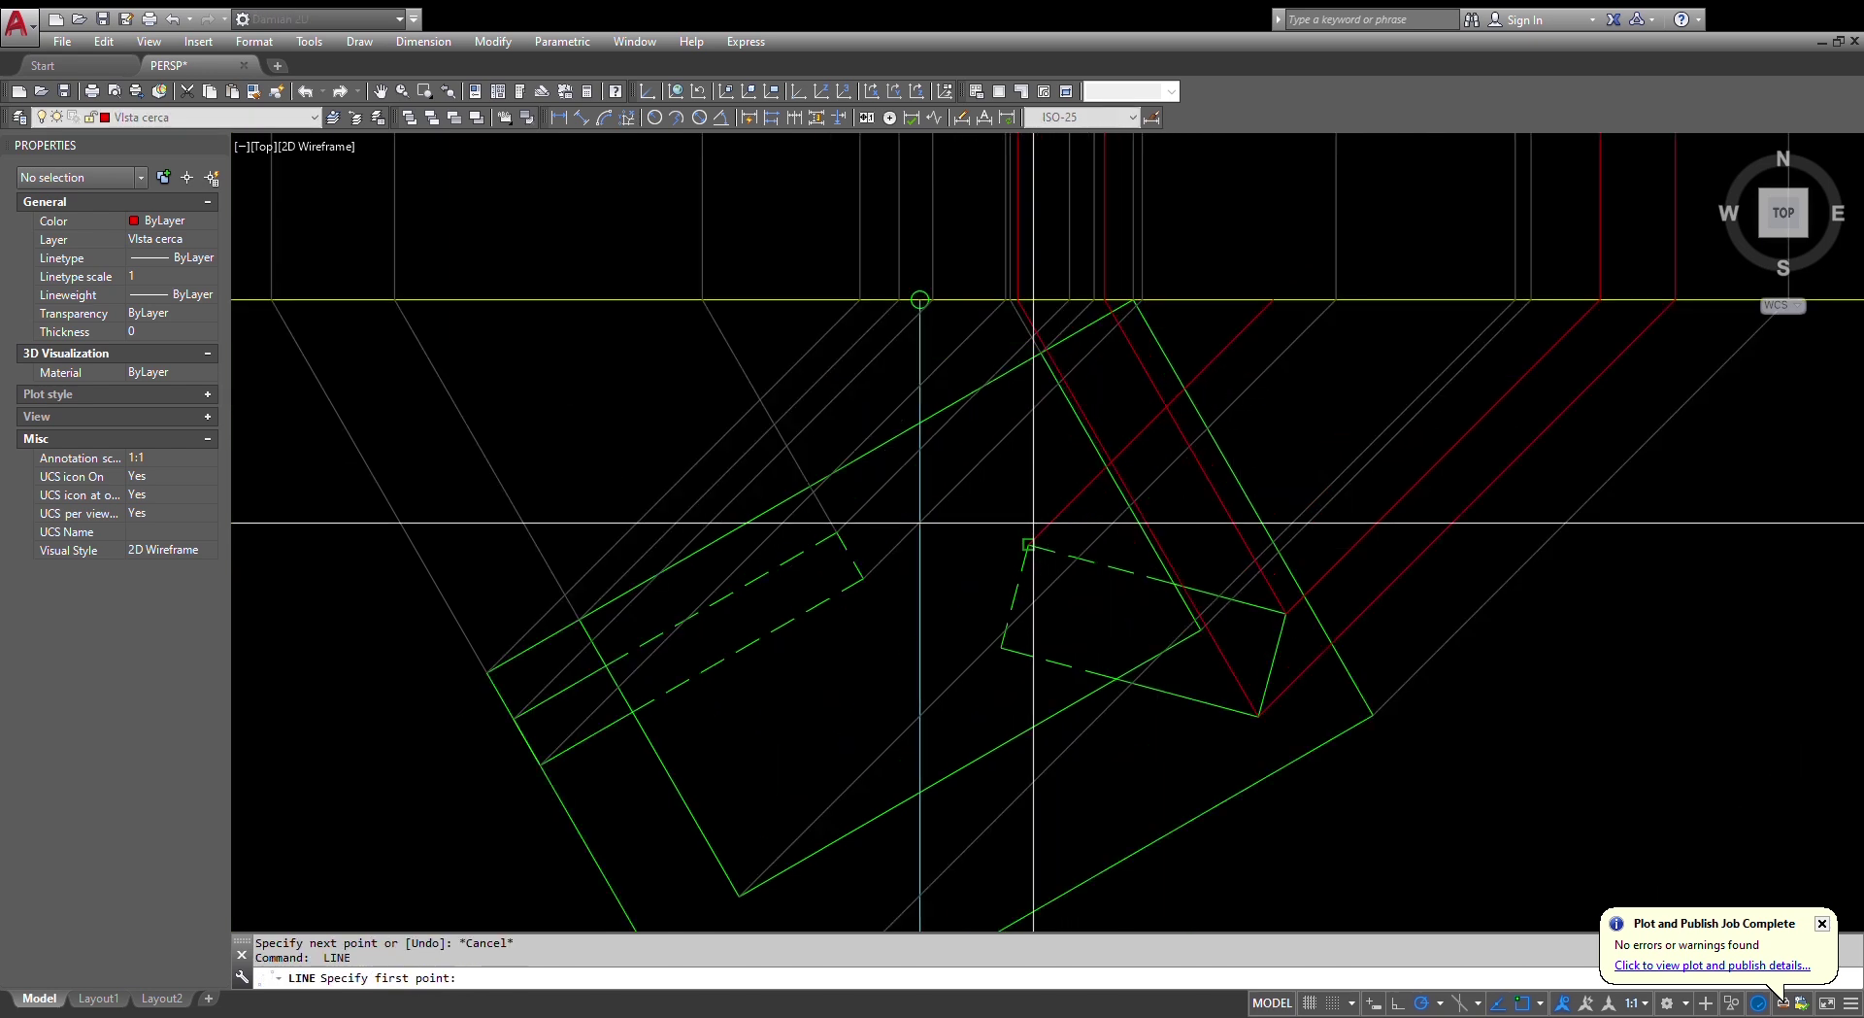
pyautogui.click(1028, 545)
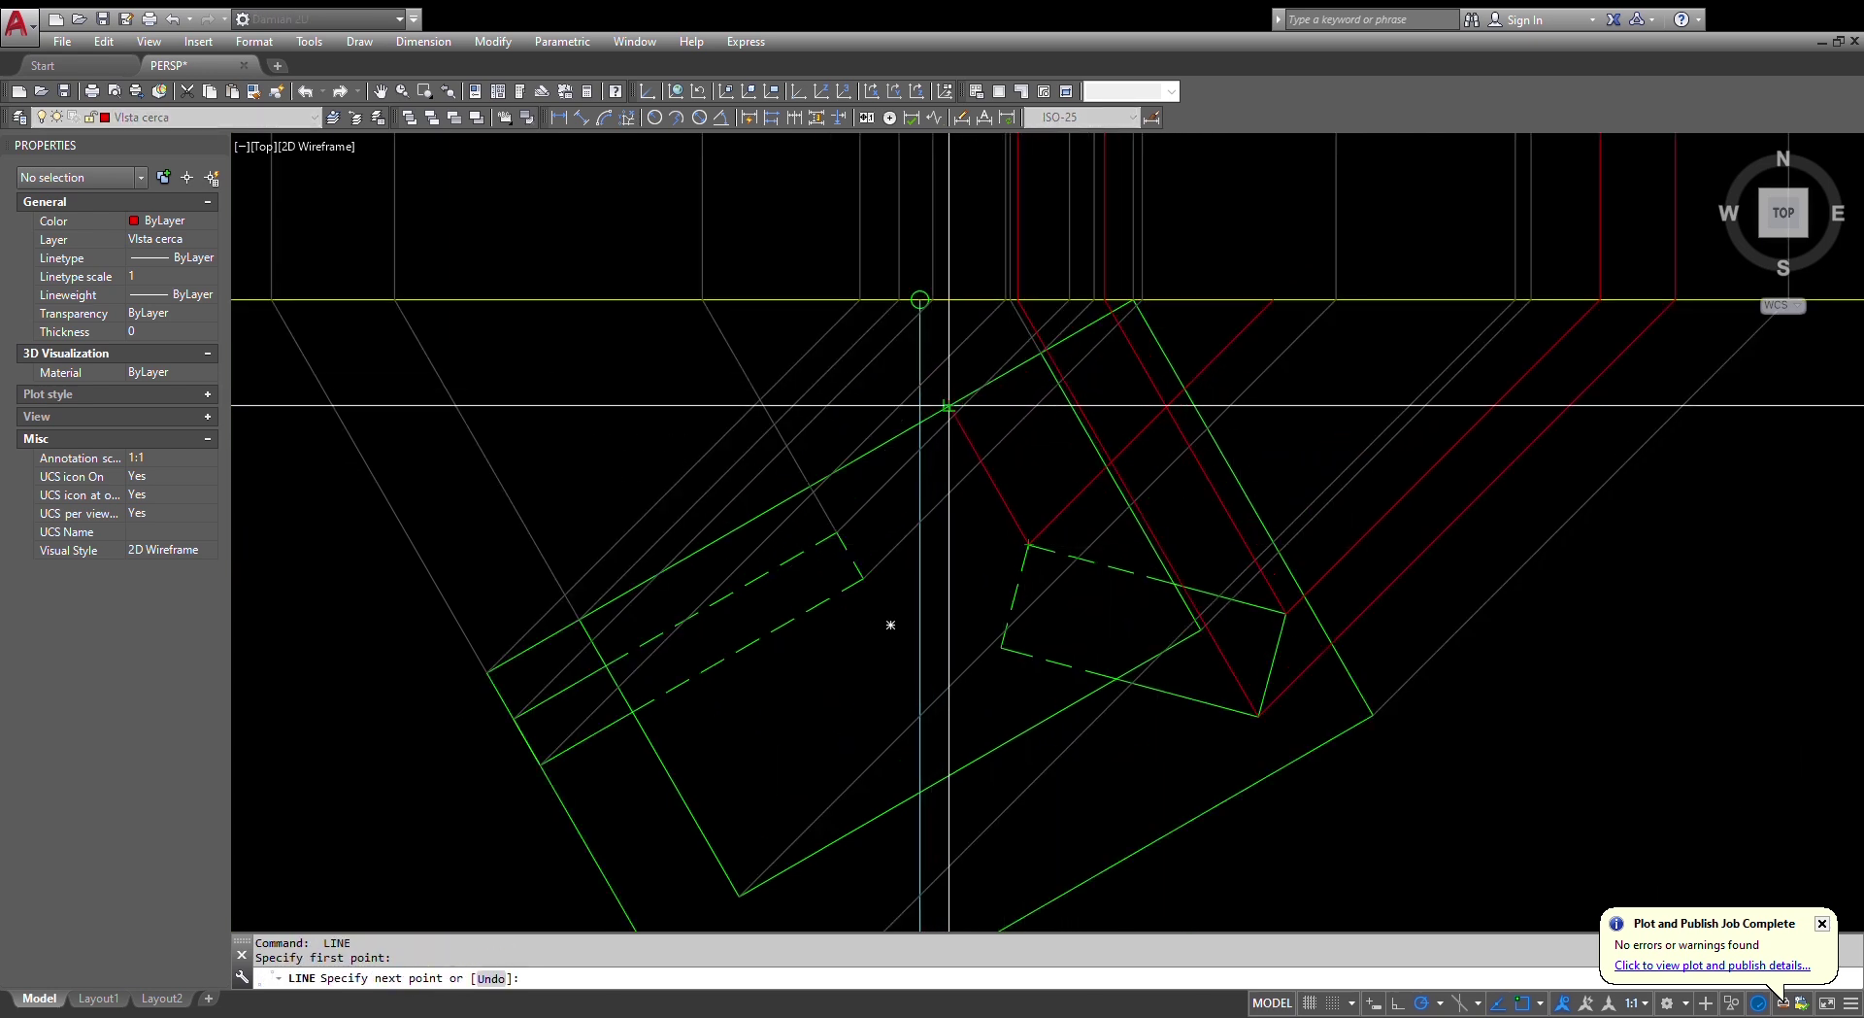
pyautogui.click(888, 298)
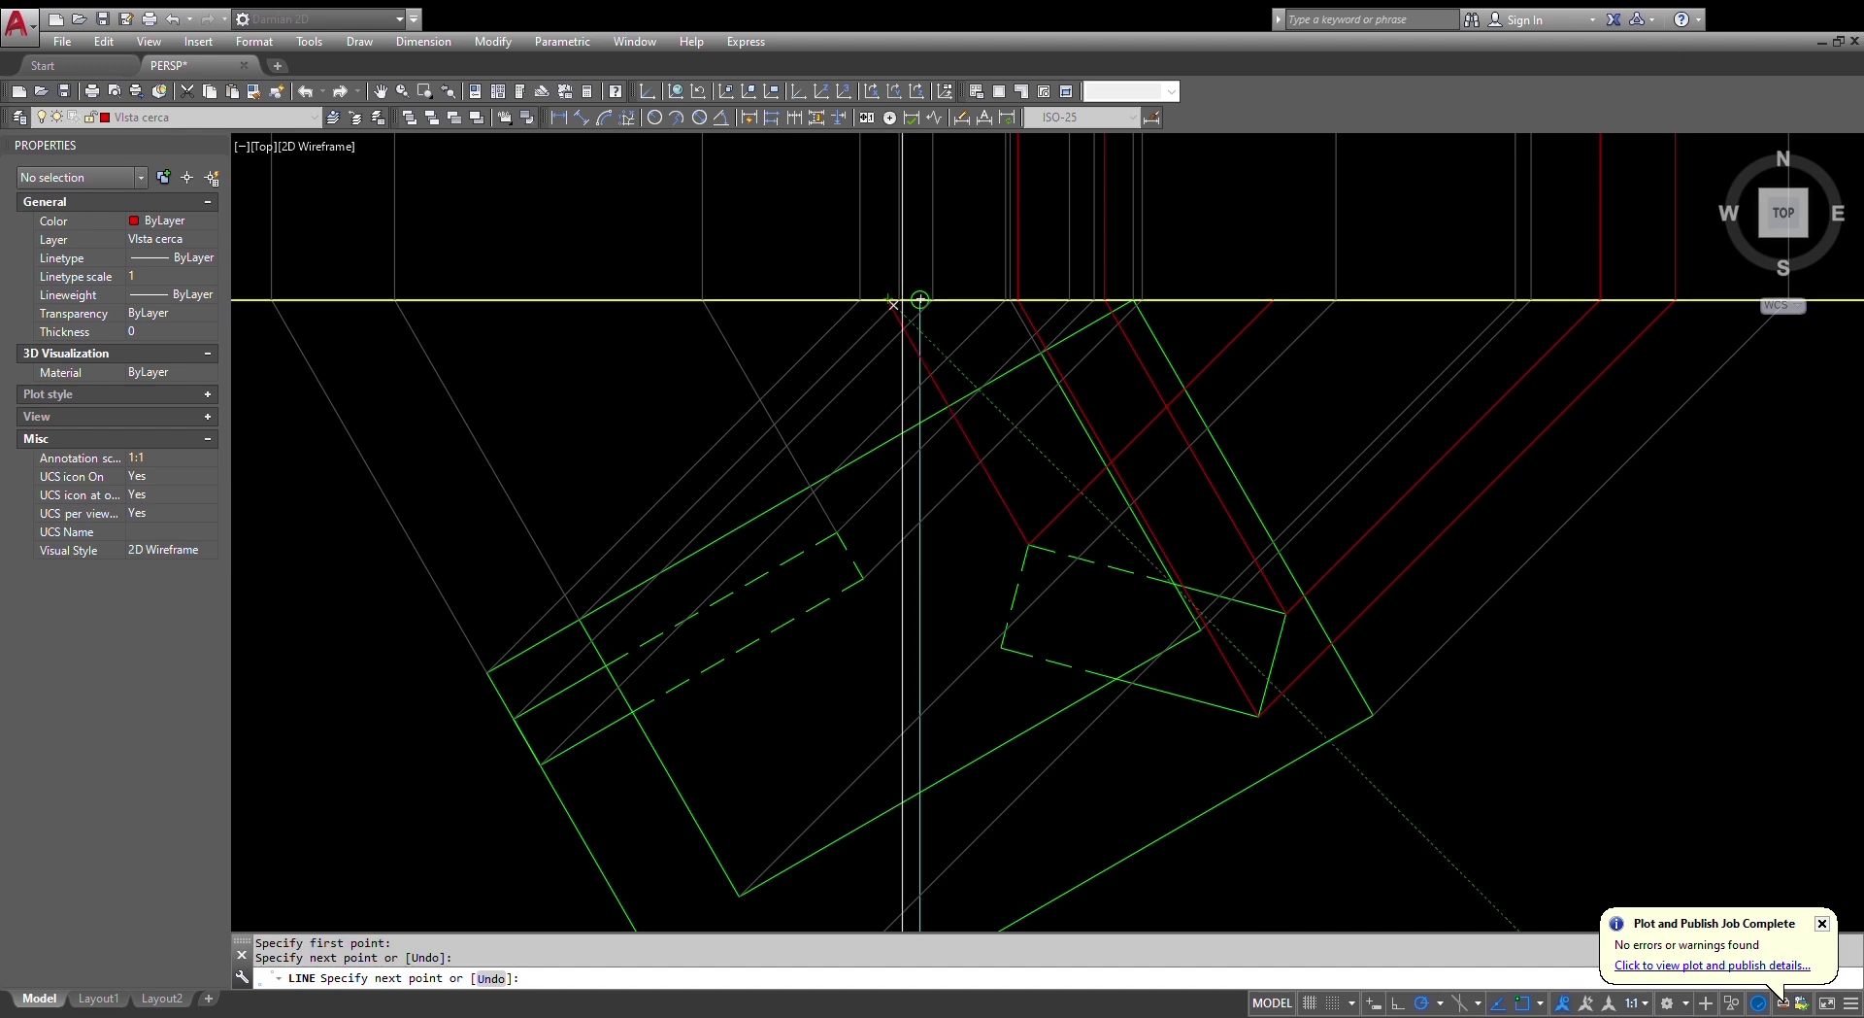
# - Continue the leftward projection line vertically from the picture-plane line to the ground line, and 10 units above it
pyautogui.scroll(-5, 969, 447)
pyautogui.scroll(5, 1011, 486)
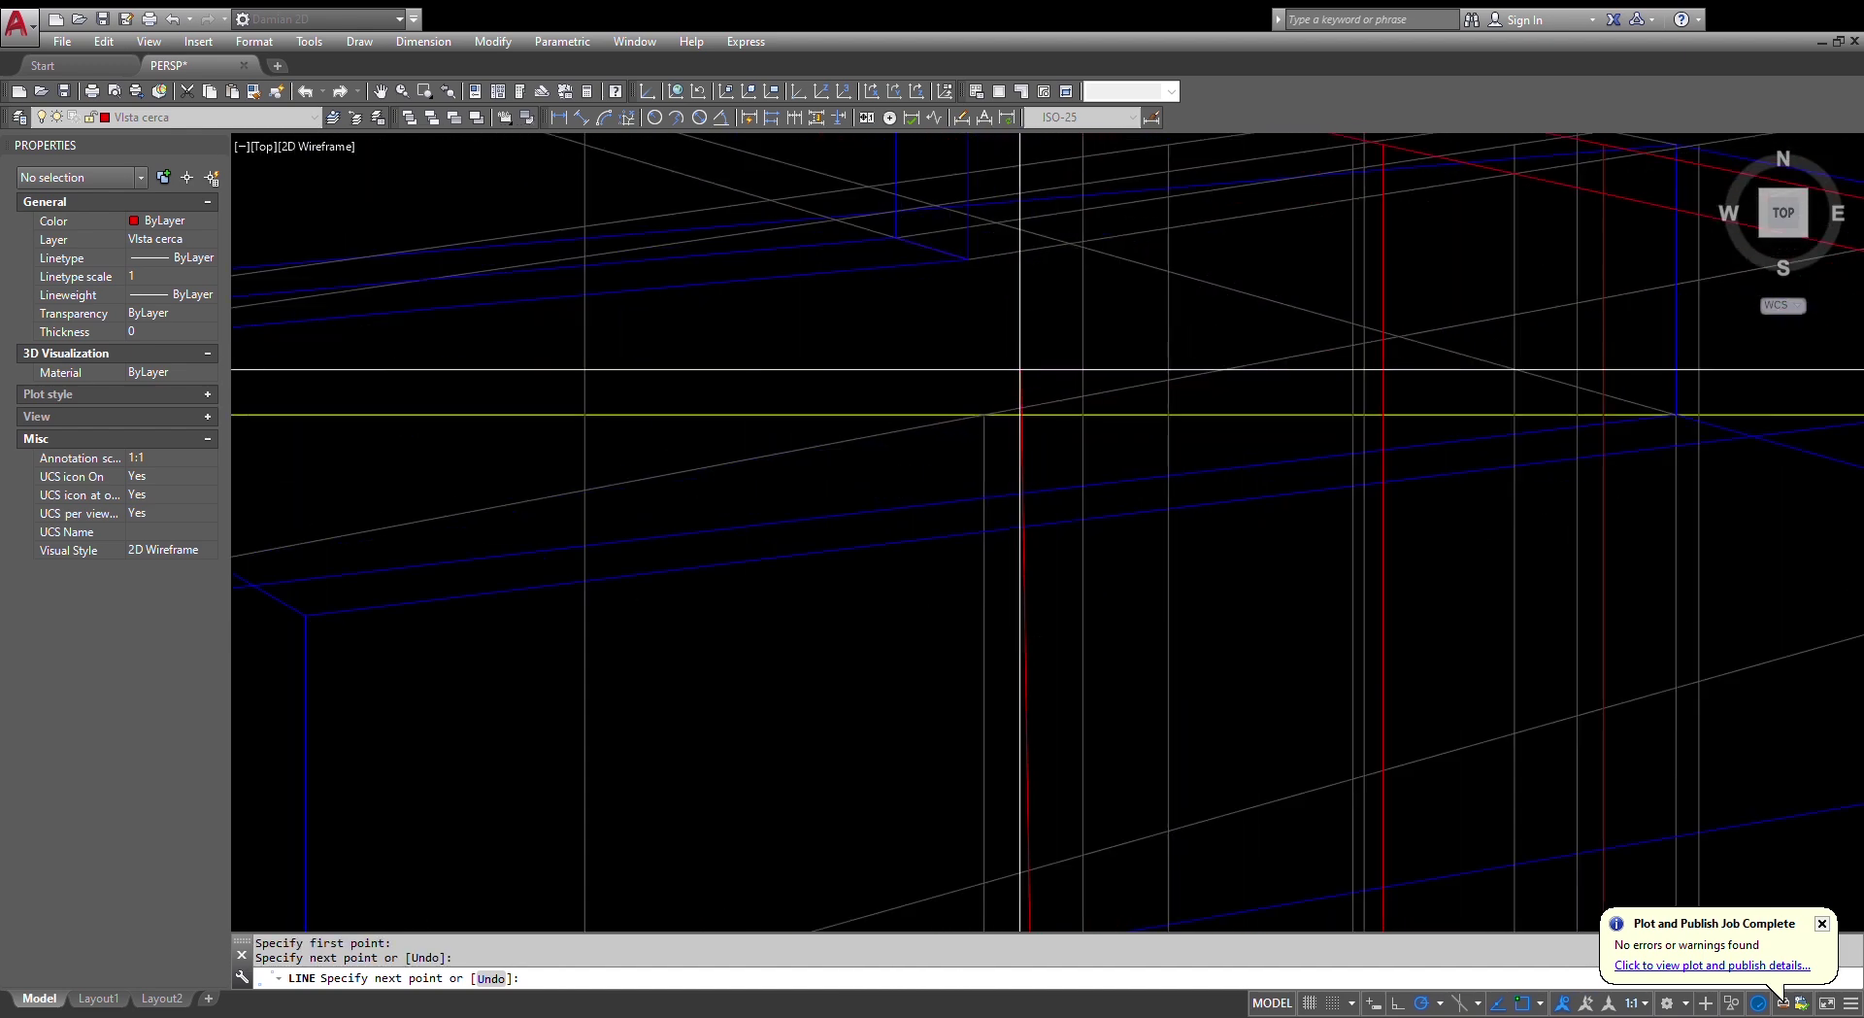
pyautogui.click(1052, 416)
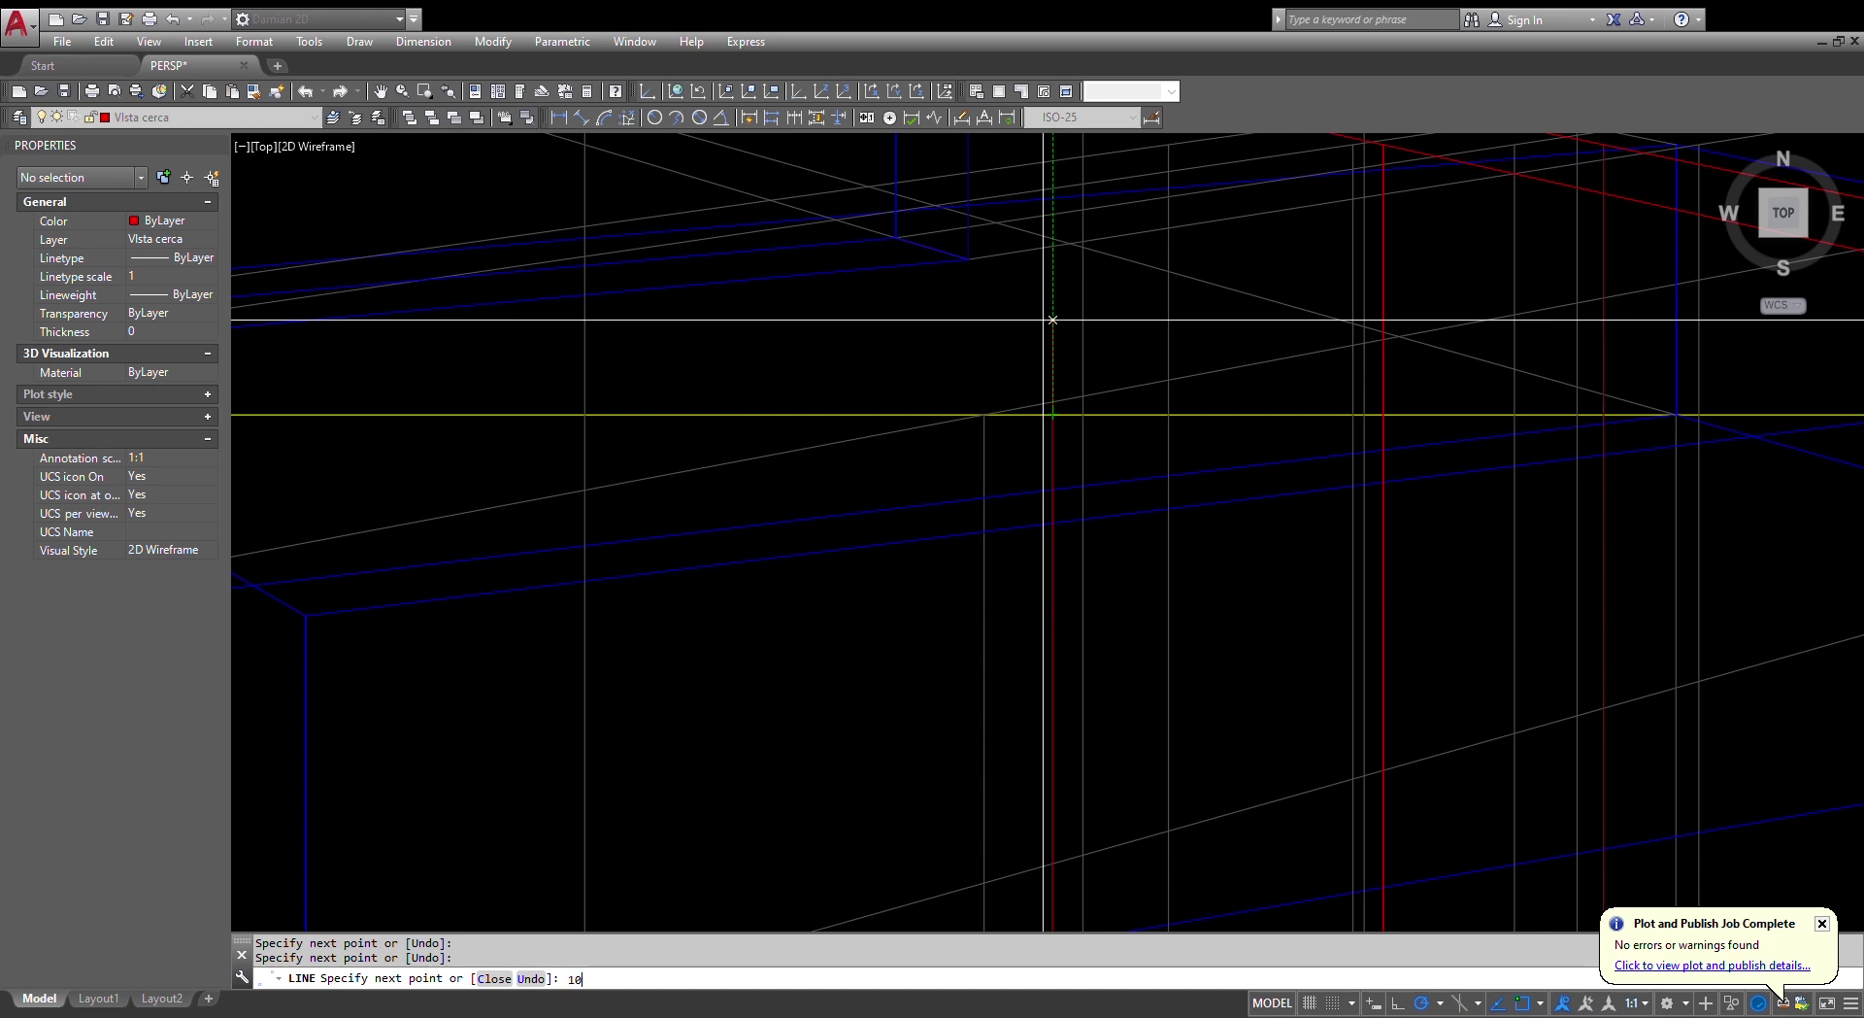
pyautogui.scroll(-5, 1068, 346)
pyautogui.press('Escape')
# - From the rightward projection line's picture-plane point, draw vertically to the ground line, 10 units higher, and on to the right vanishing point
pyautogui.press('Return')
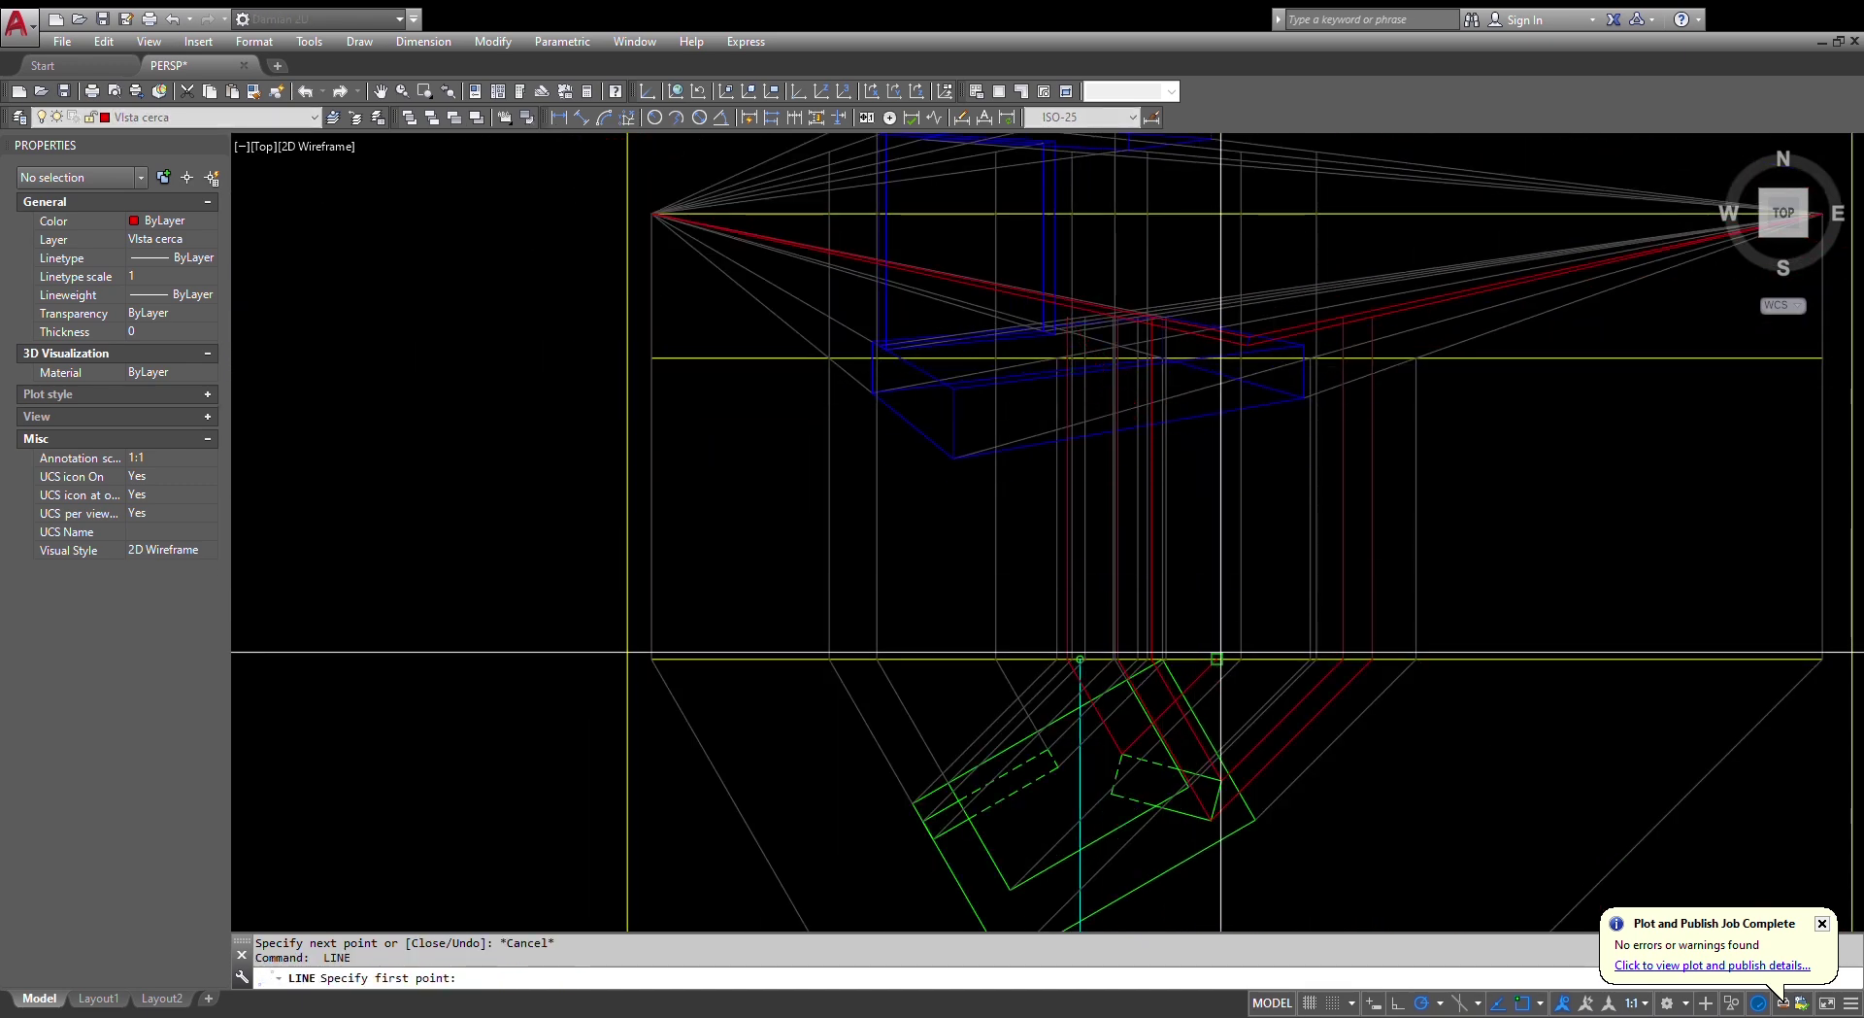
pyautogui.click(1219, 659)
pyautogui.scroll(5, 1225, 650)
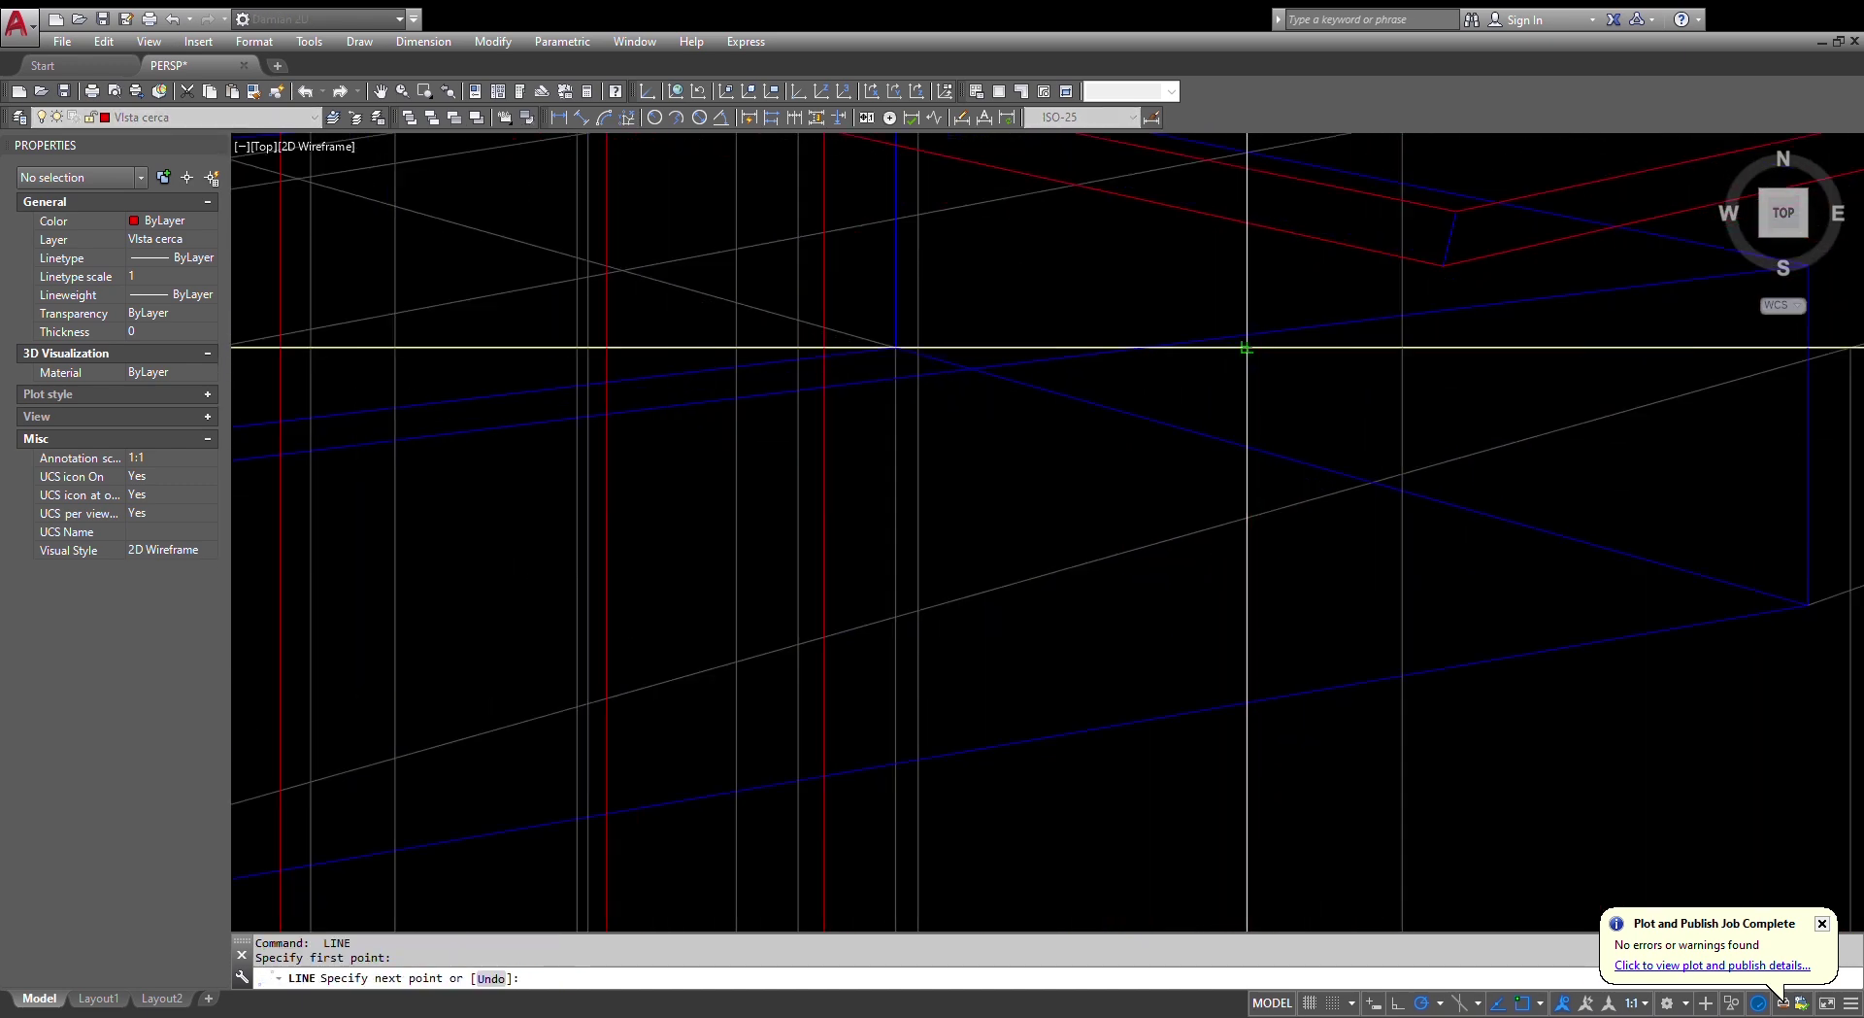
pyautogui.click(1247, 257)
pyautogui.press('Return')
pyautogui.scroll(-8, 1247, 256)
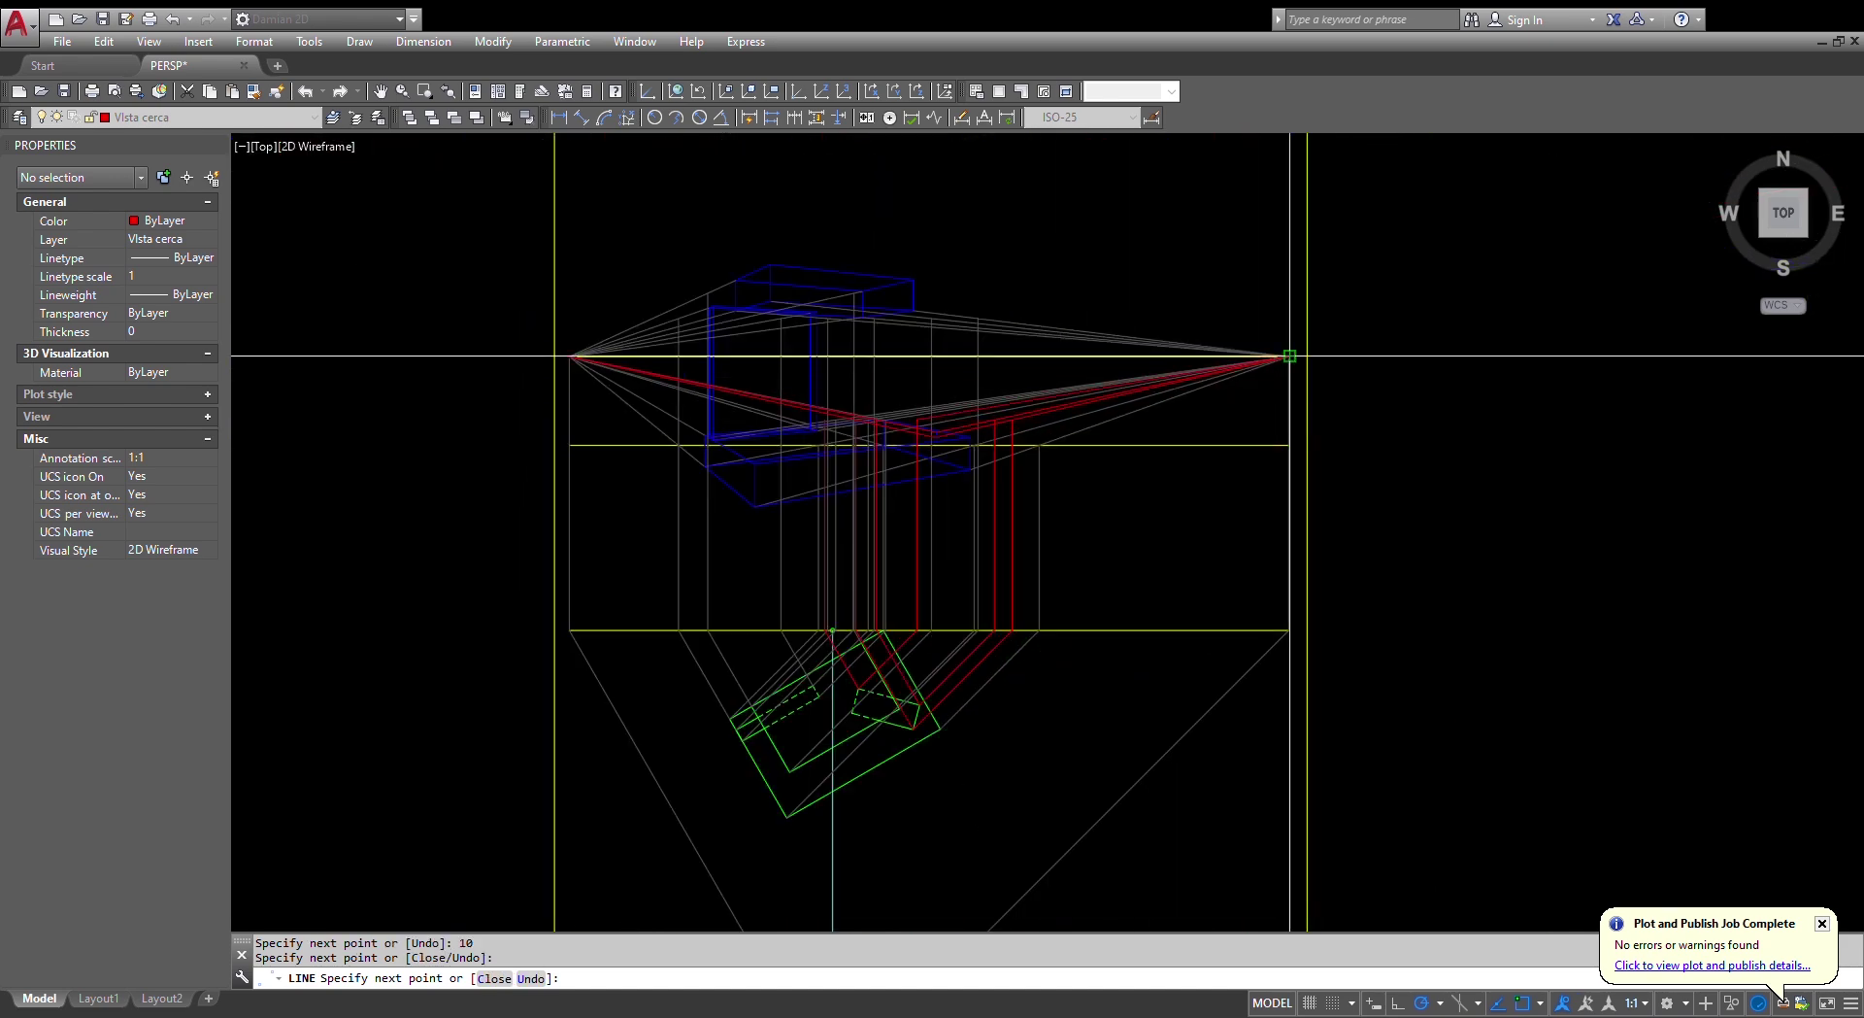
pyautogui.press('Escape')
# - Draw a line from the top of the new leftmost 10-unit vertical to the left vanishing point
pyautogui.scroll(4, 709, 443)
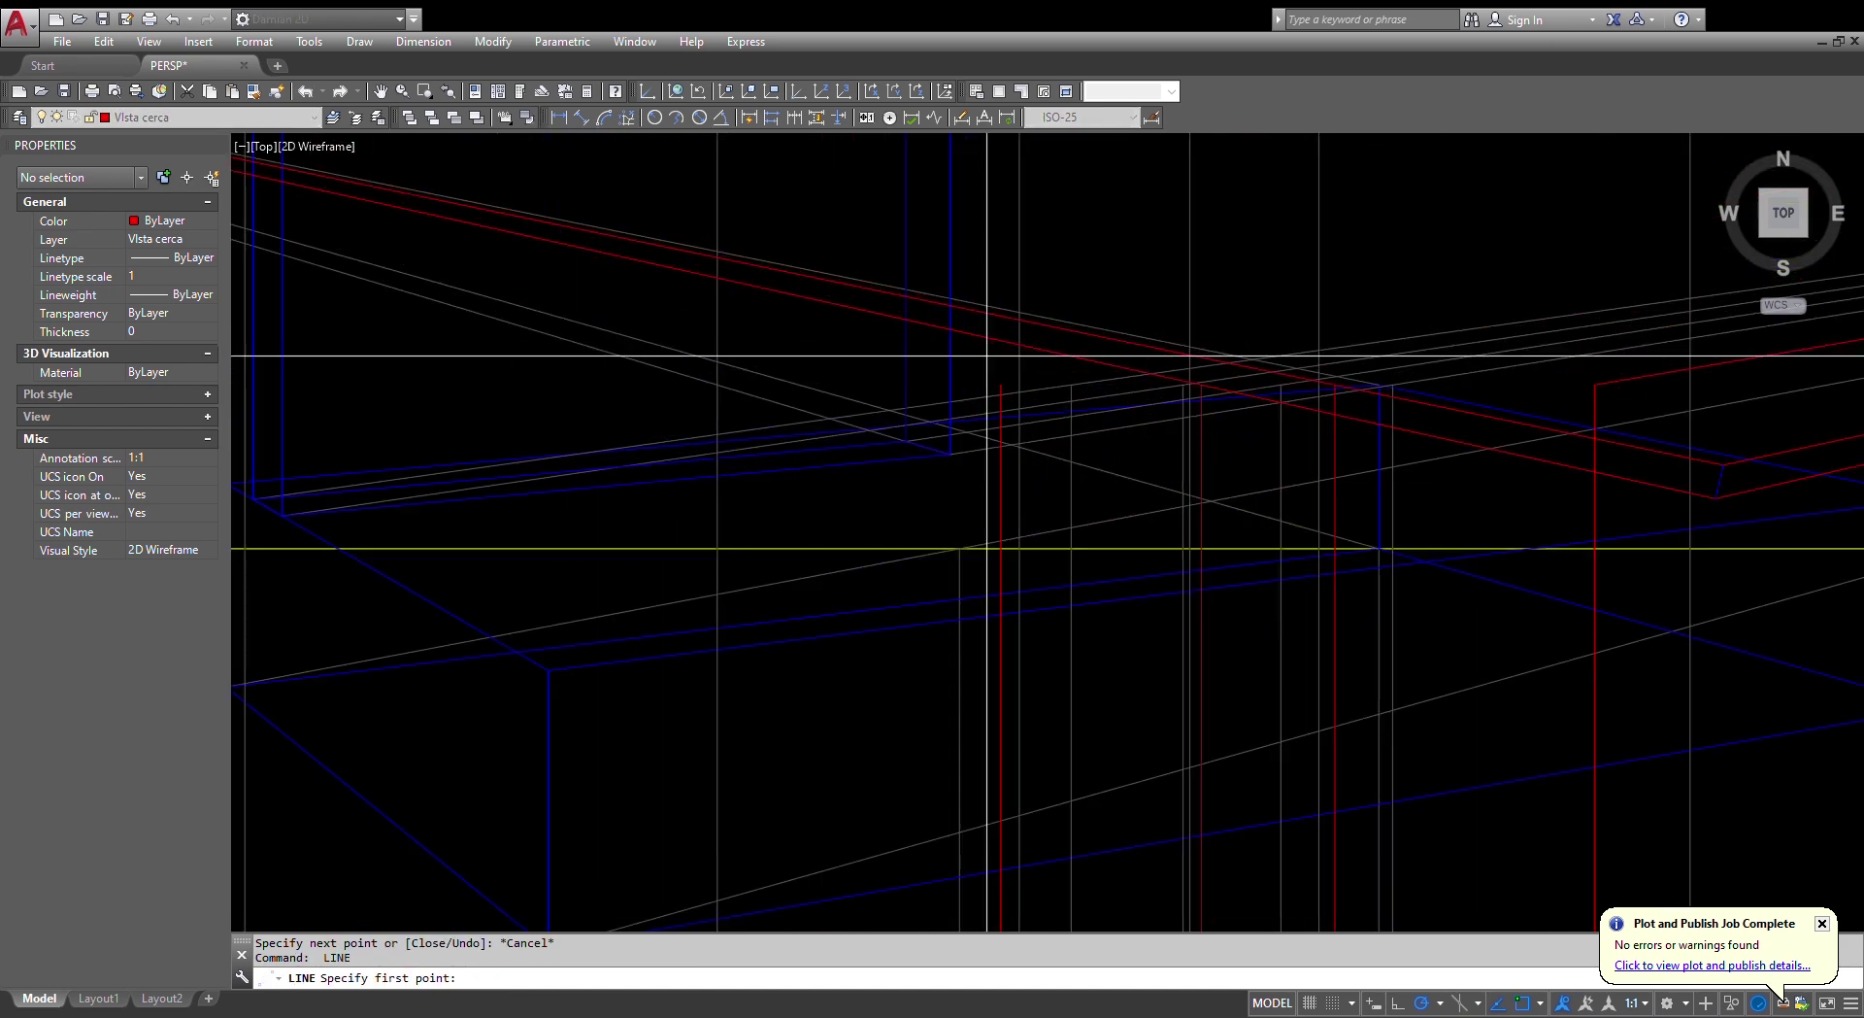
pyautogui.click(999, 387)
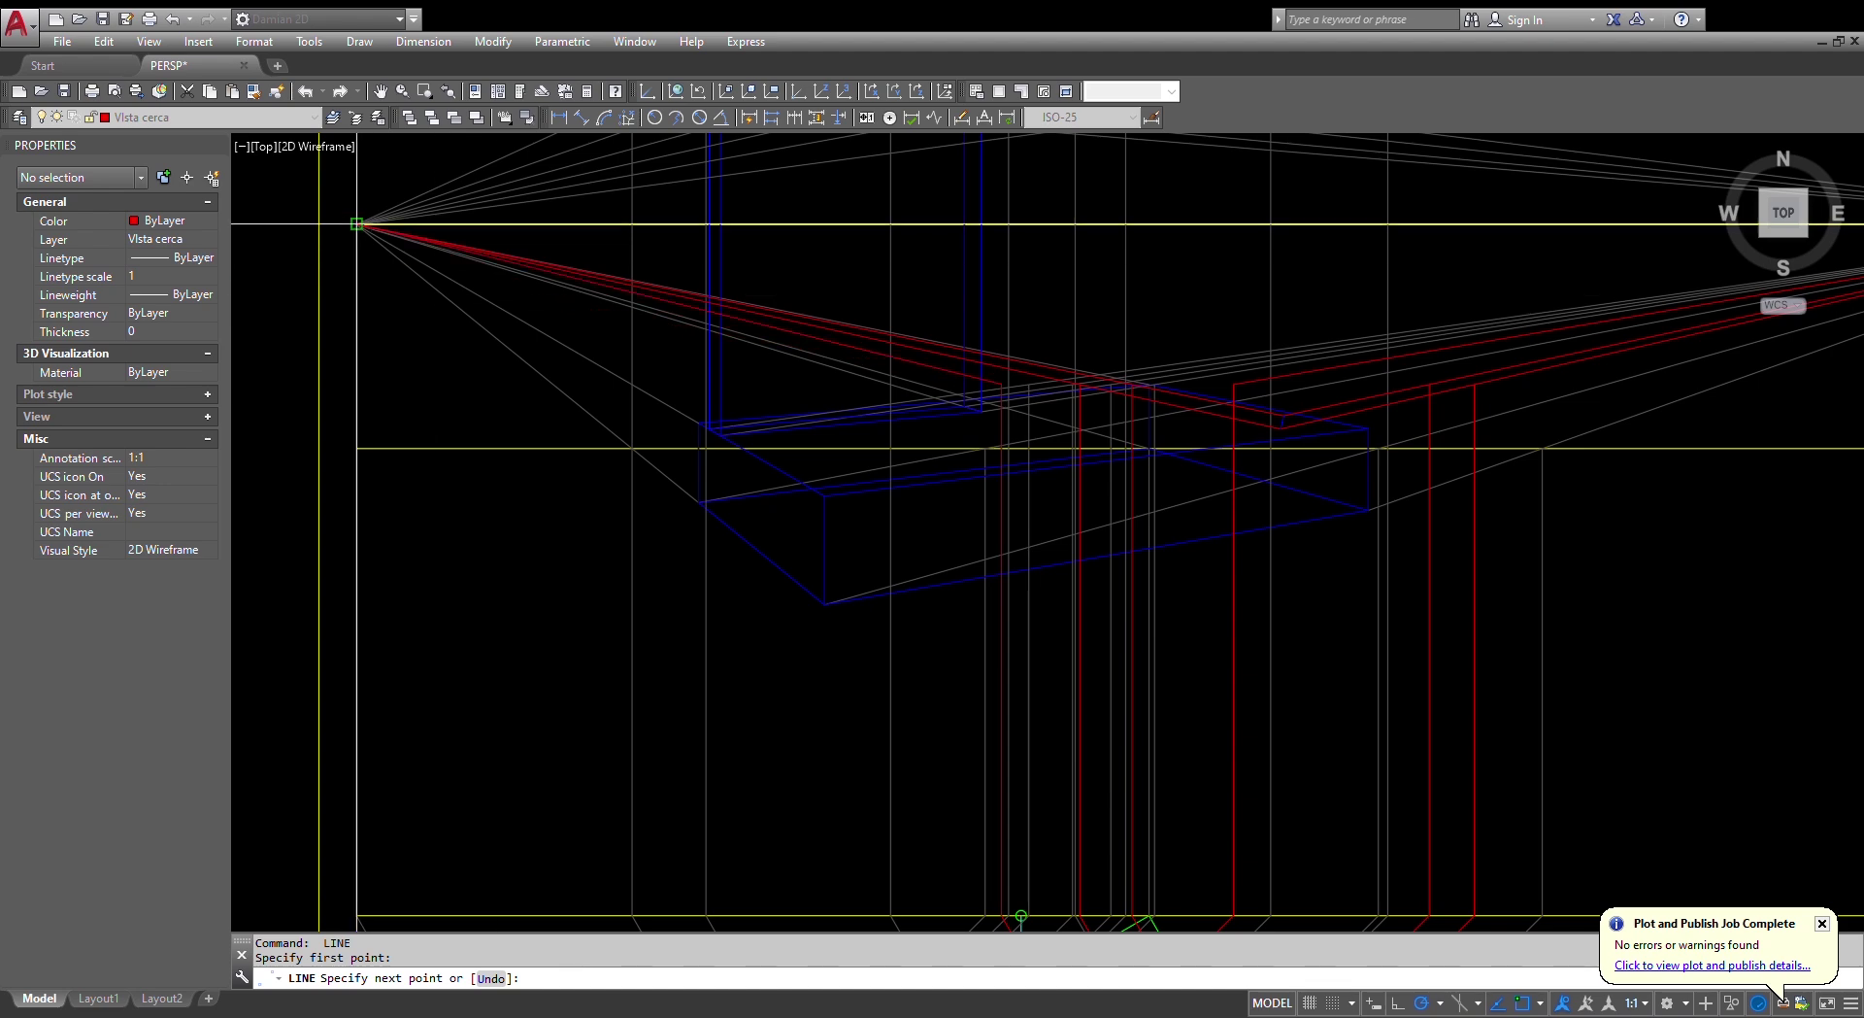
pyautogui.press('Escape')
pyautogui.press('Escape')
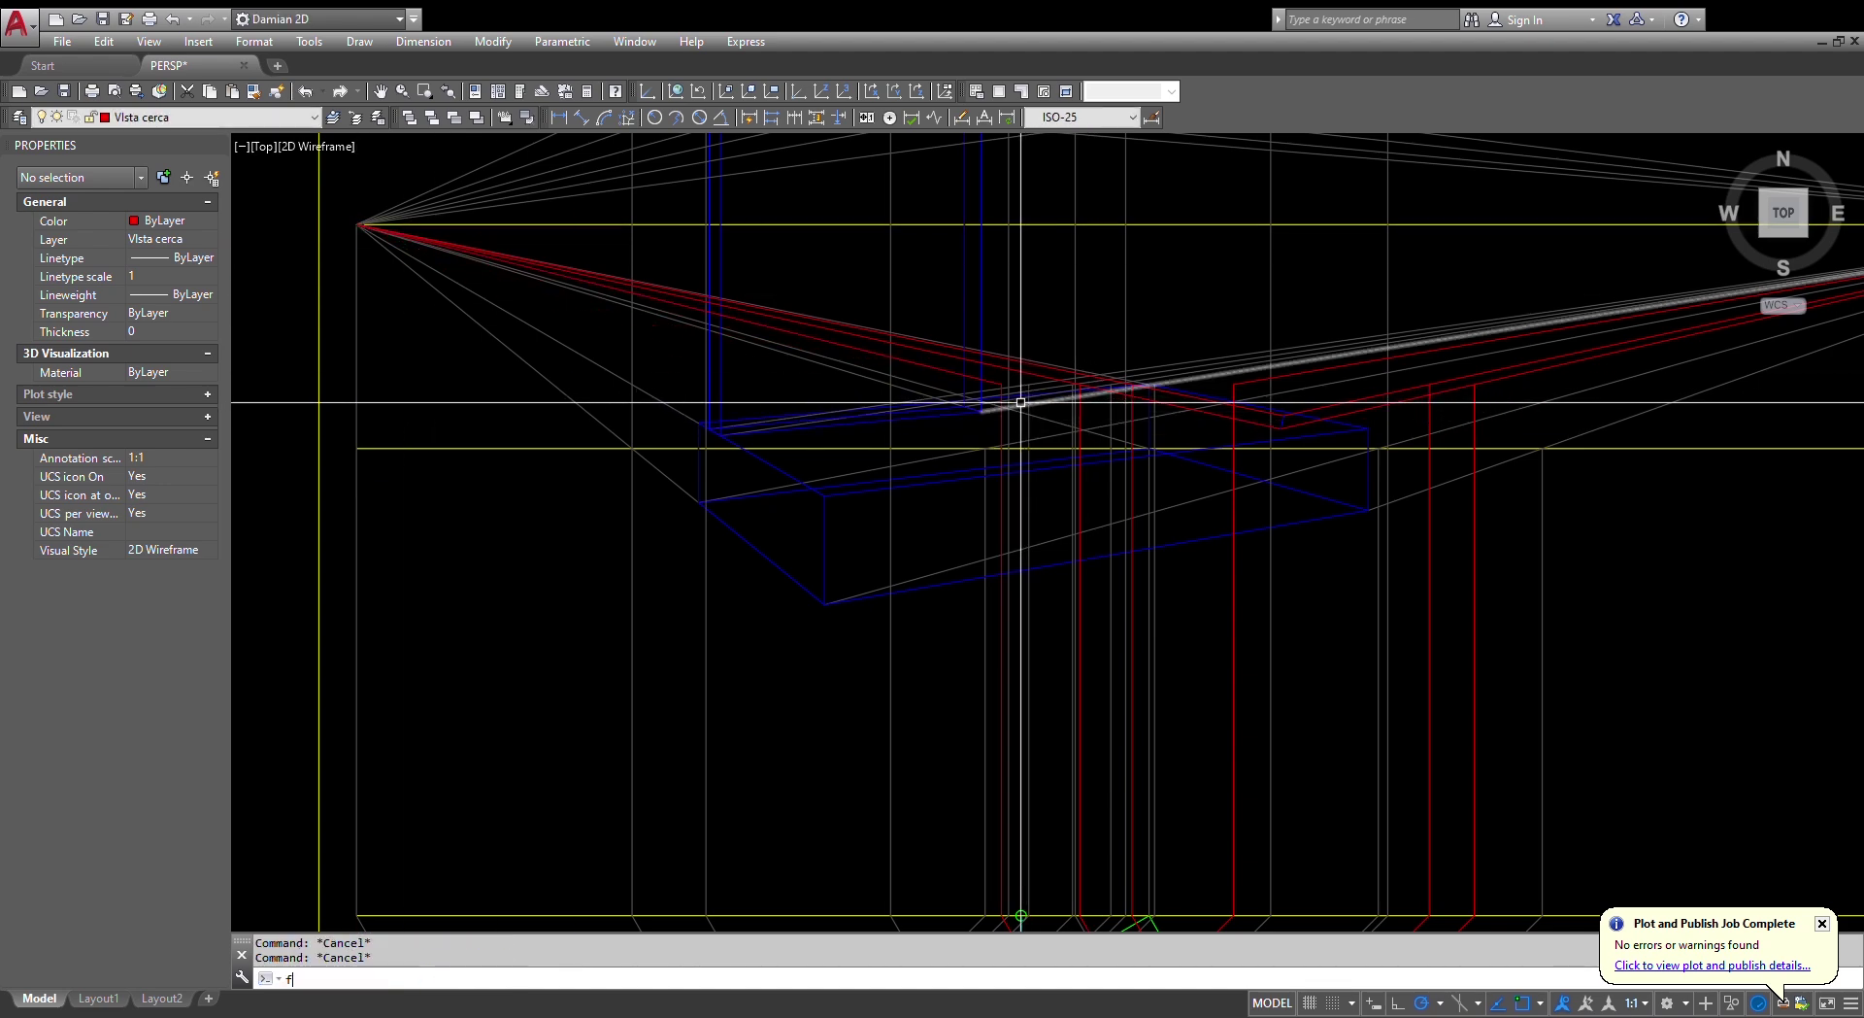
# - Fillet the new left and right vanishing lines with zero radius so they meet at a corner
pyautogui.write('f')
pyautogui.press('Return')
pyautogui.scroll(2, 1000, 393)
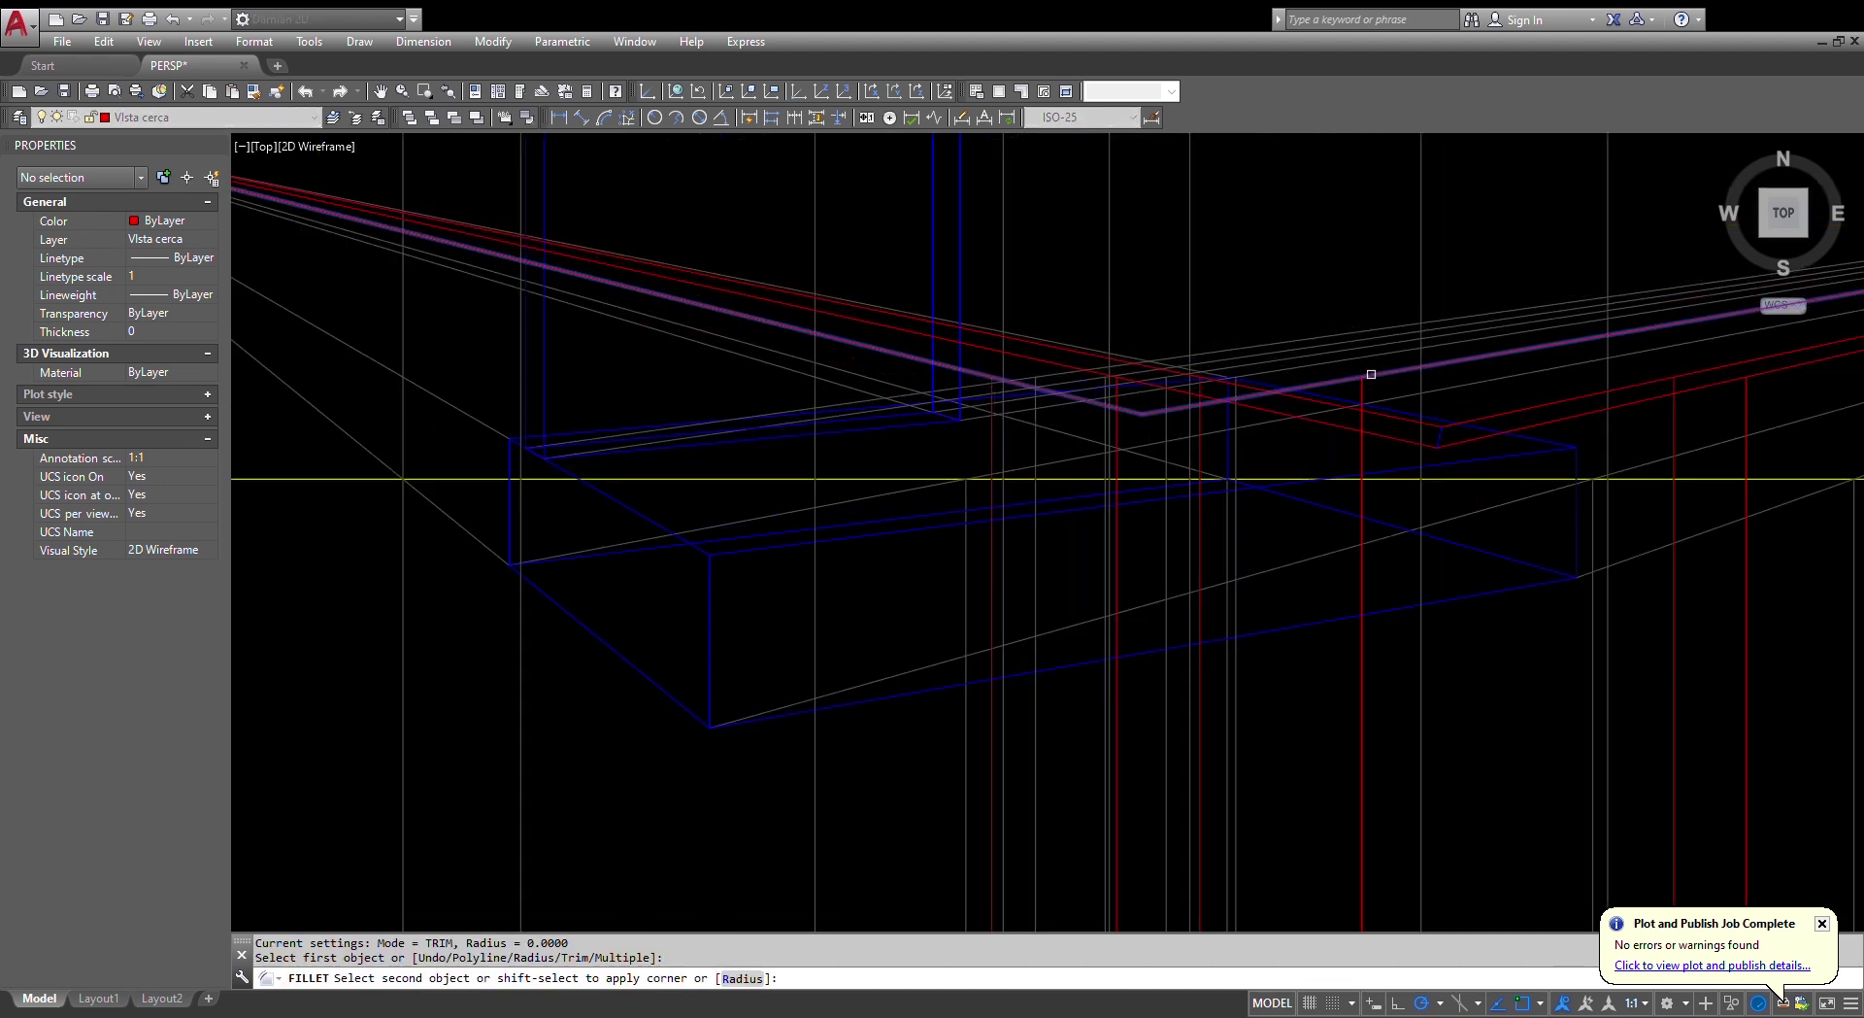
pyautogui.press('Escape')
pyautogui.press('Escape')
# - Draw an edge from the new vanishing-line corner to the upper end of the short blue edge
pyautogui.scroll(-4, 1179, 430)
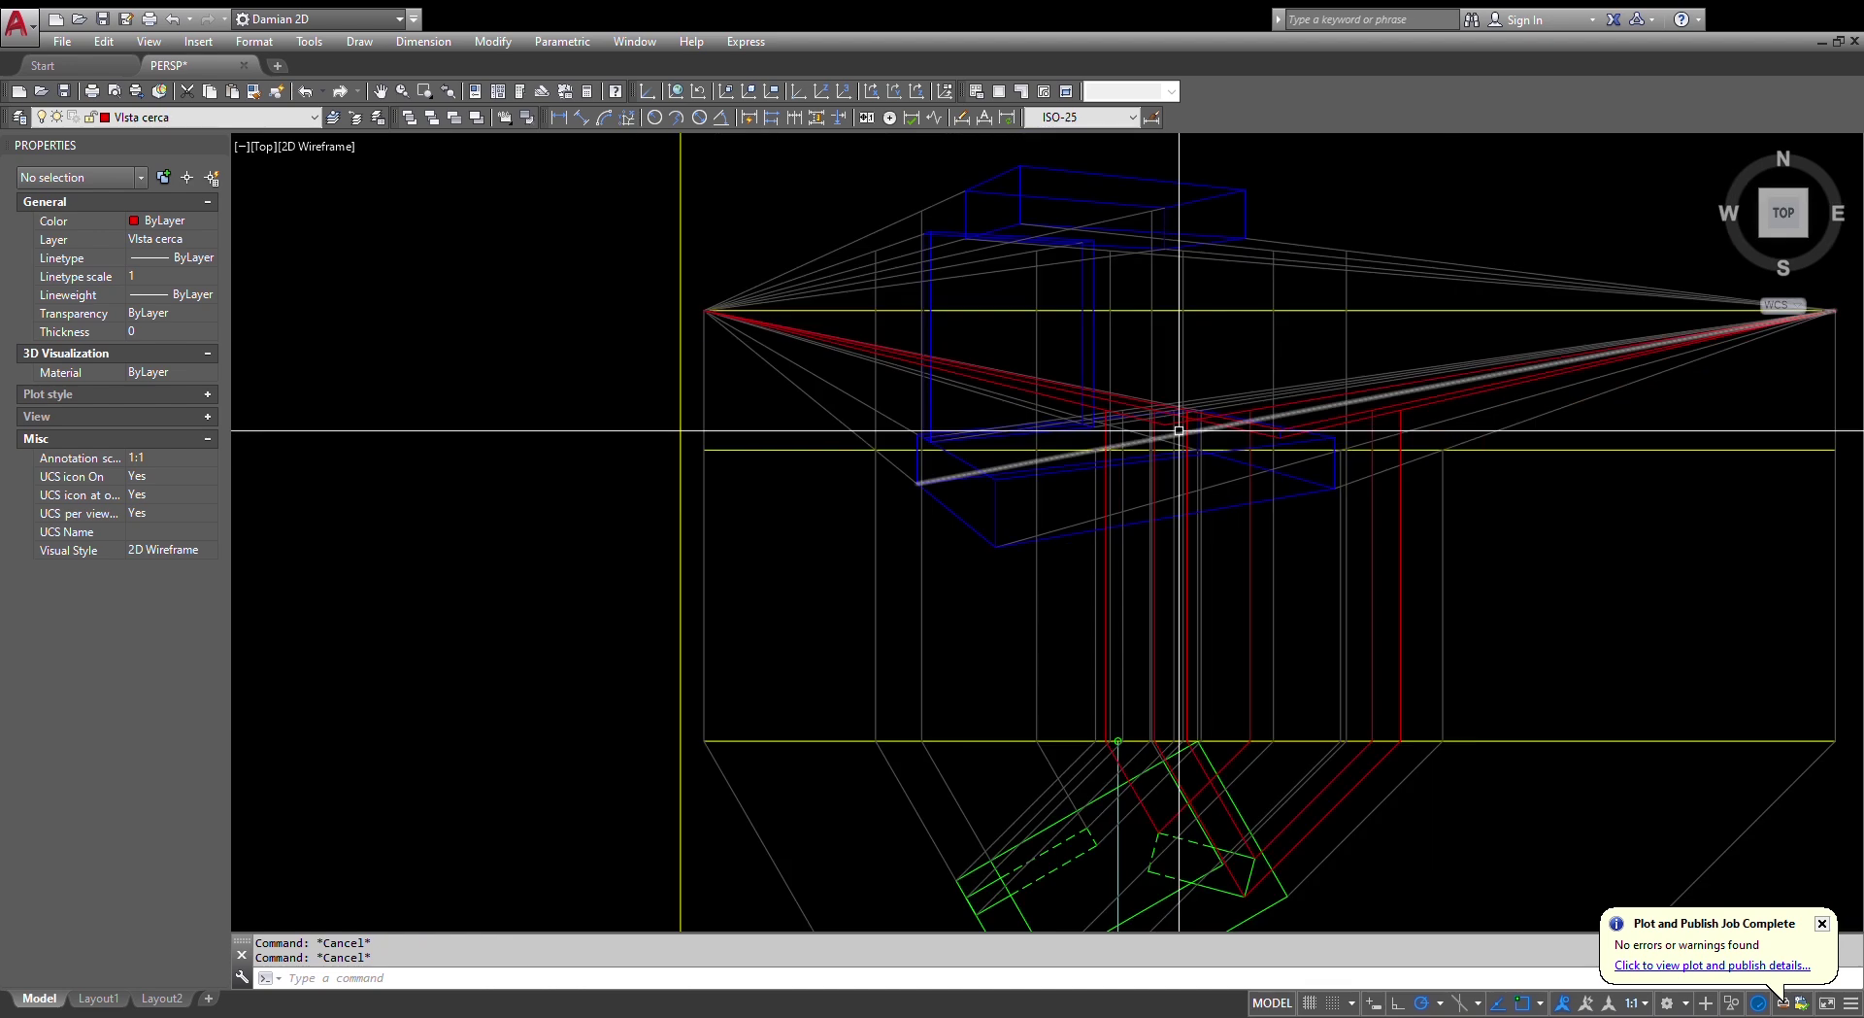
pyautogui.write('l')
pyautogui.press('Return')
pyautogui.scroll(6, 1179, 430)
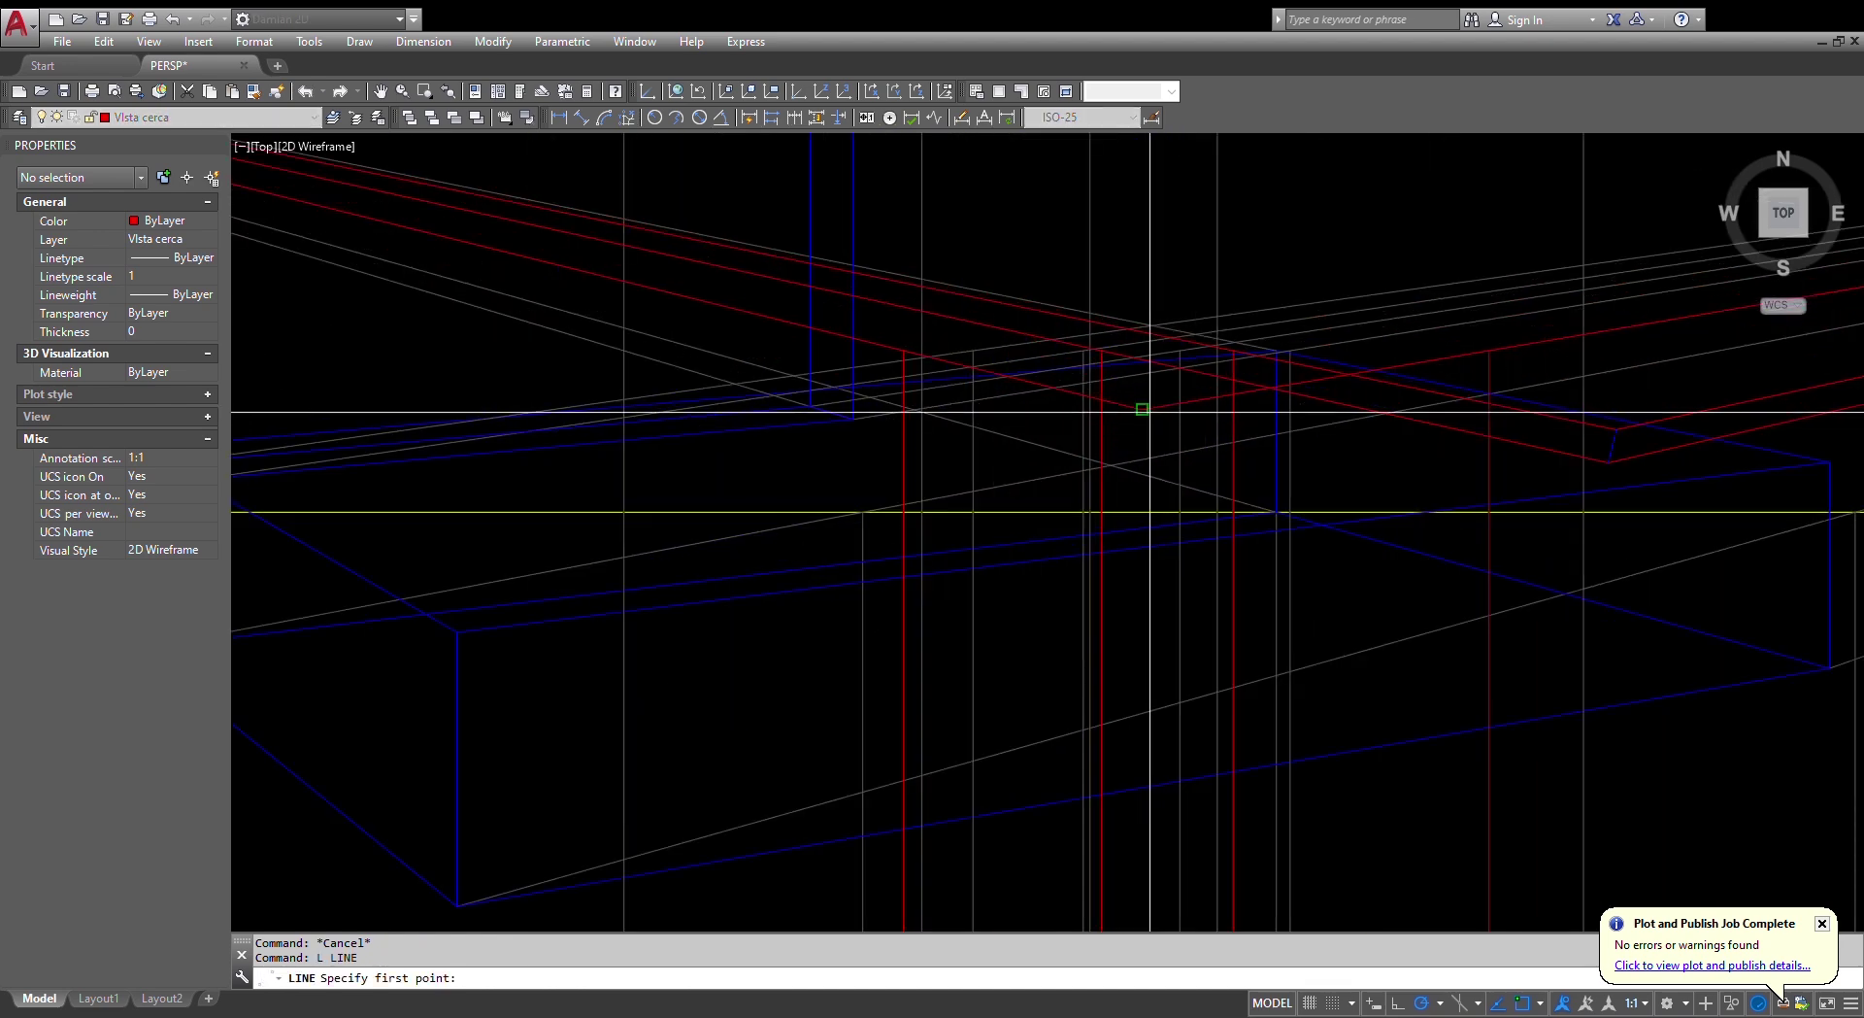
pyautogui.click(1164, 425)
pyautogui.click(1613, 433)
pyautogui.press('Escape')
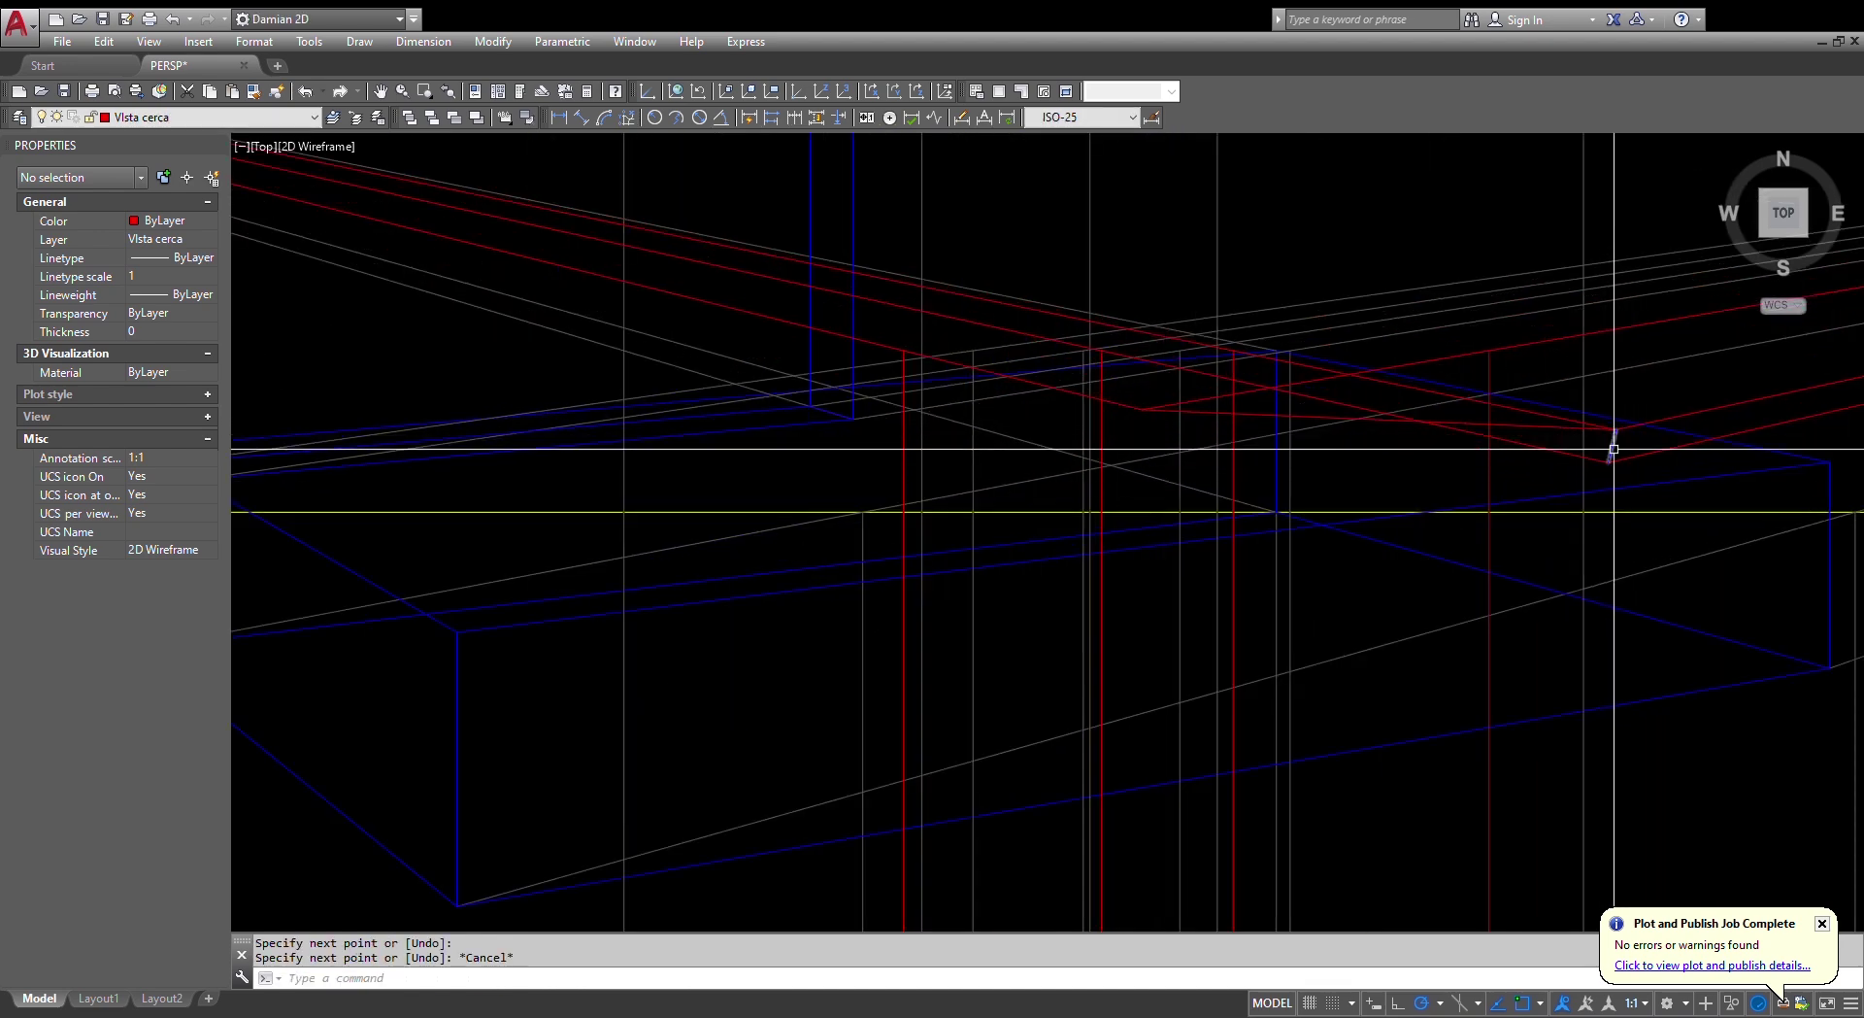
# - Match the new corner-to-corner edge to the properties of the short blue edge
pyautogui.press('Return')
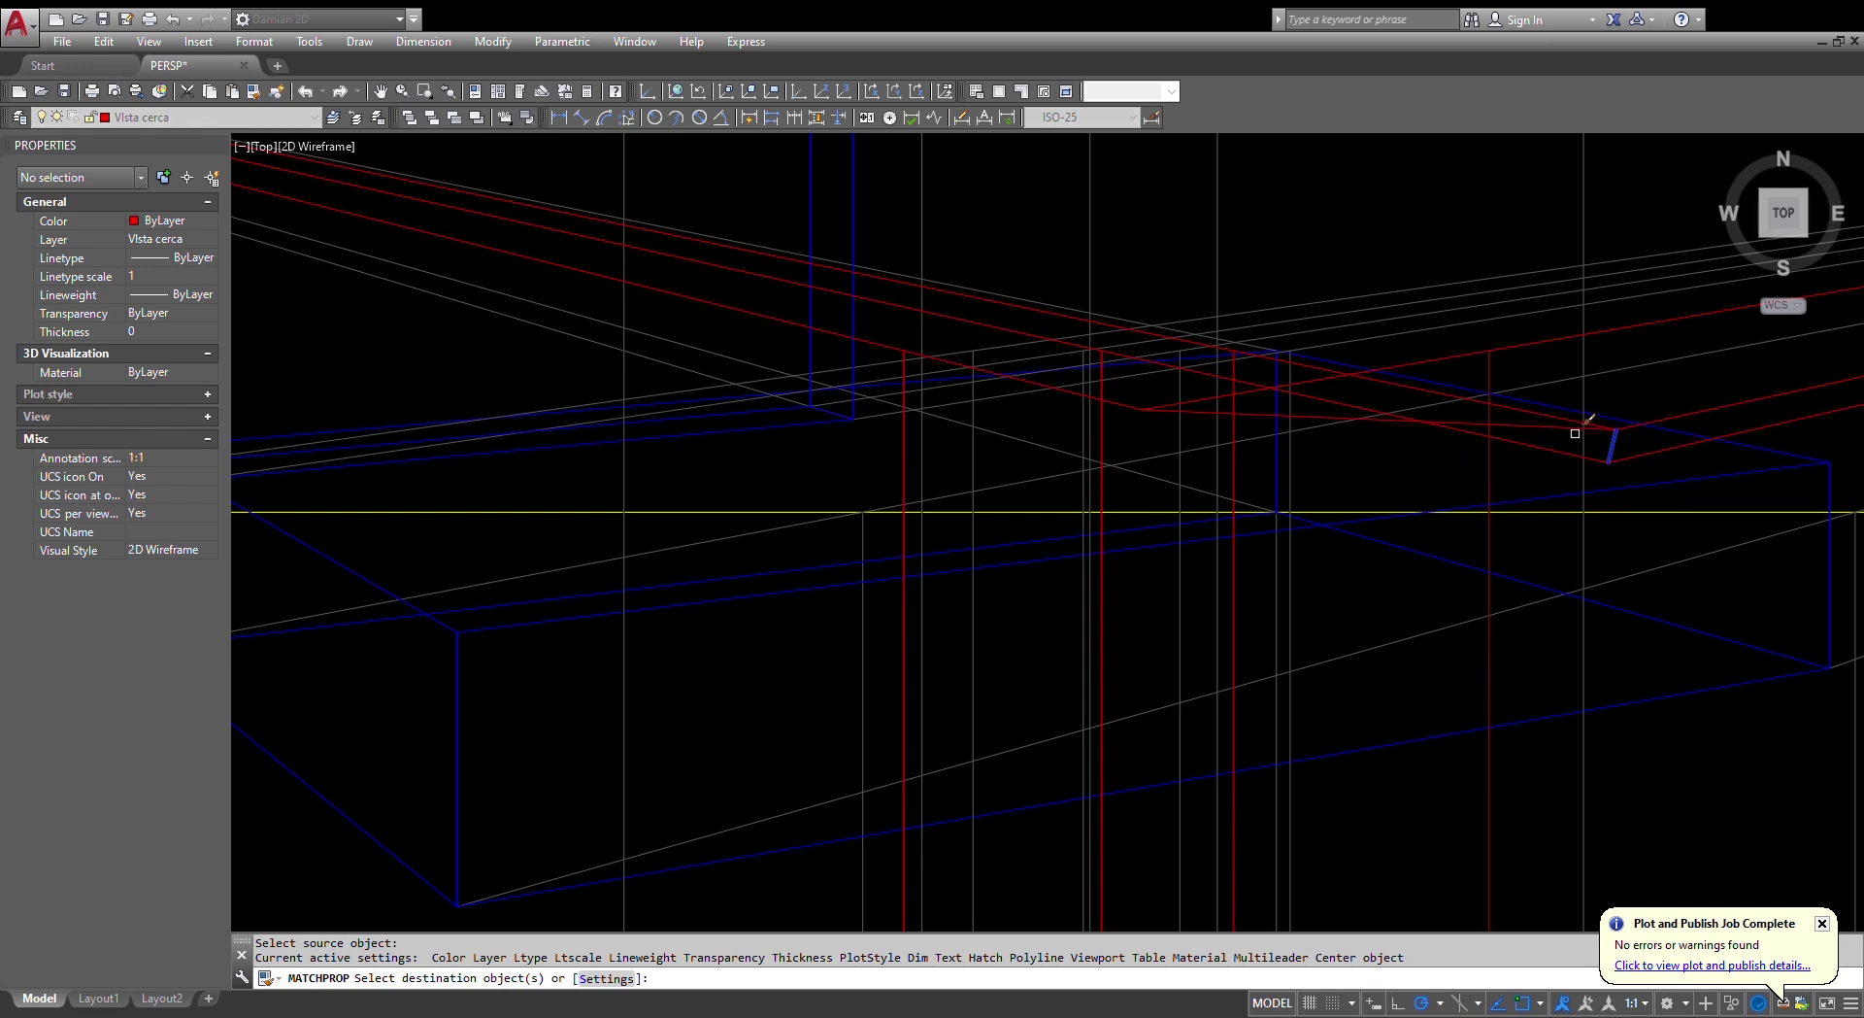
pyautogui.press('Escape')
pyautogui.press('Escape')
# - Draw a projection line from the tilted rectangle's dashed lower left corner, diagonally up and rightward to the picture-plane line
pyautogui.scroll(-6, 1407, 469)
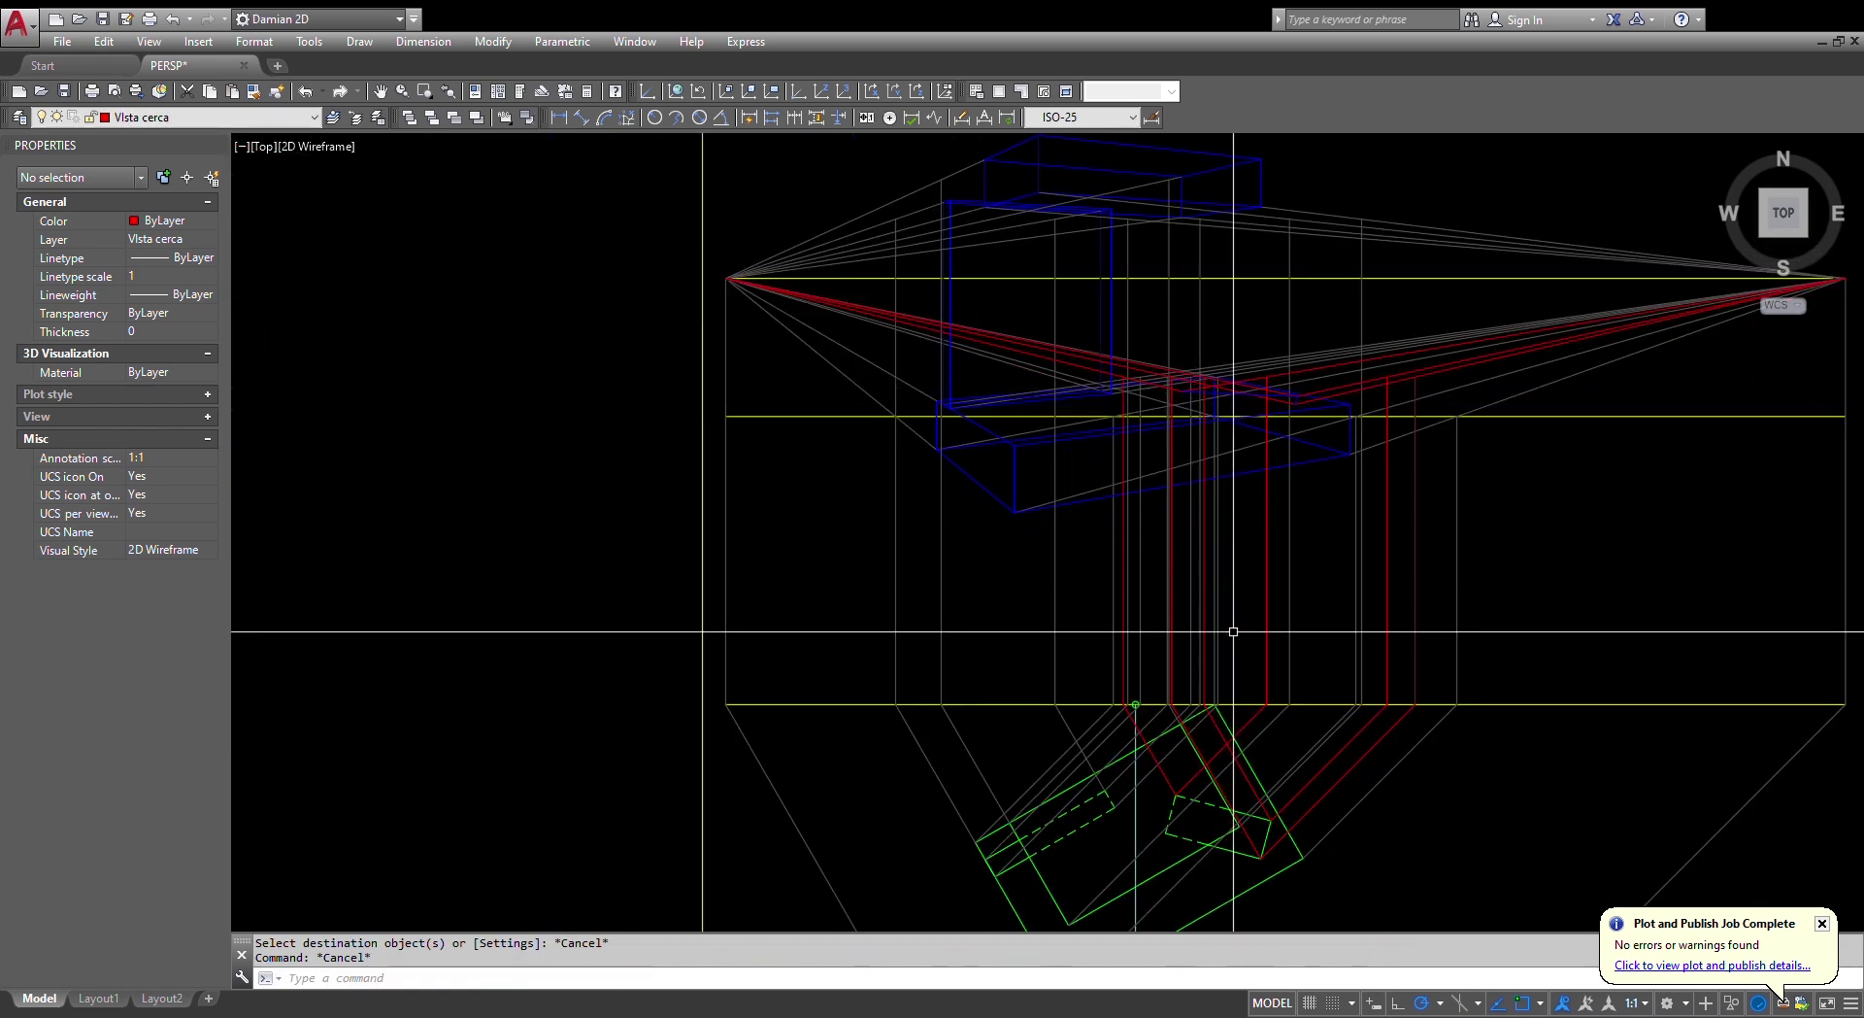
pyautogui.scroll(4, 1188, 820)
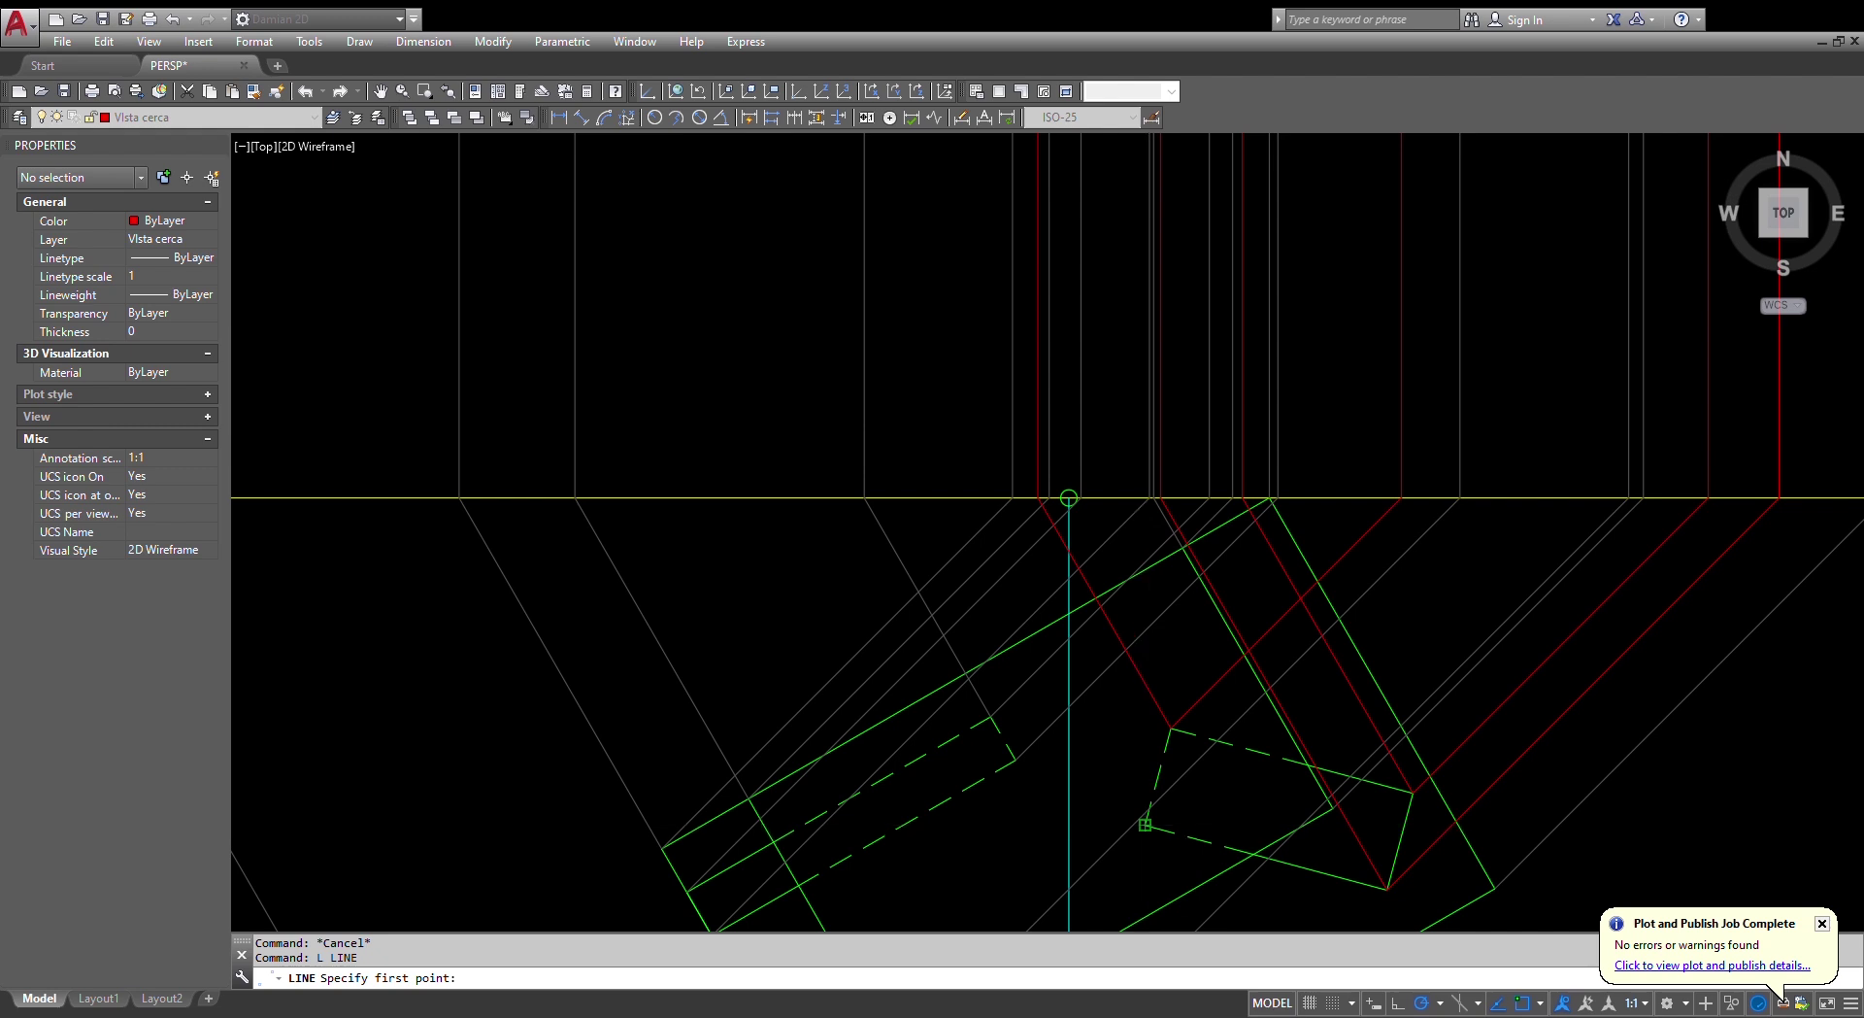
pyautogui.click(1145, 824)
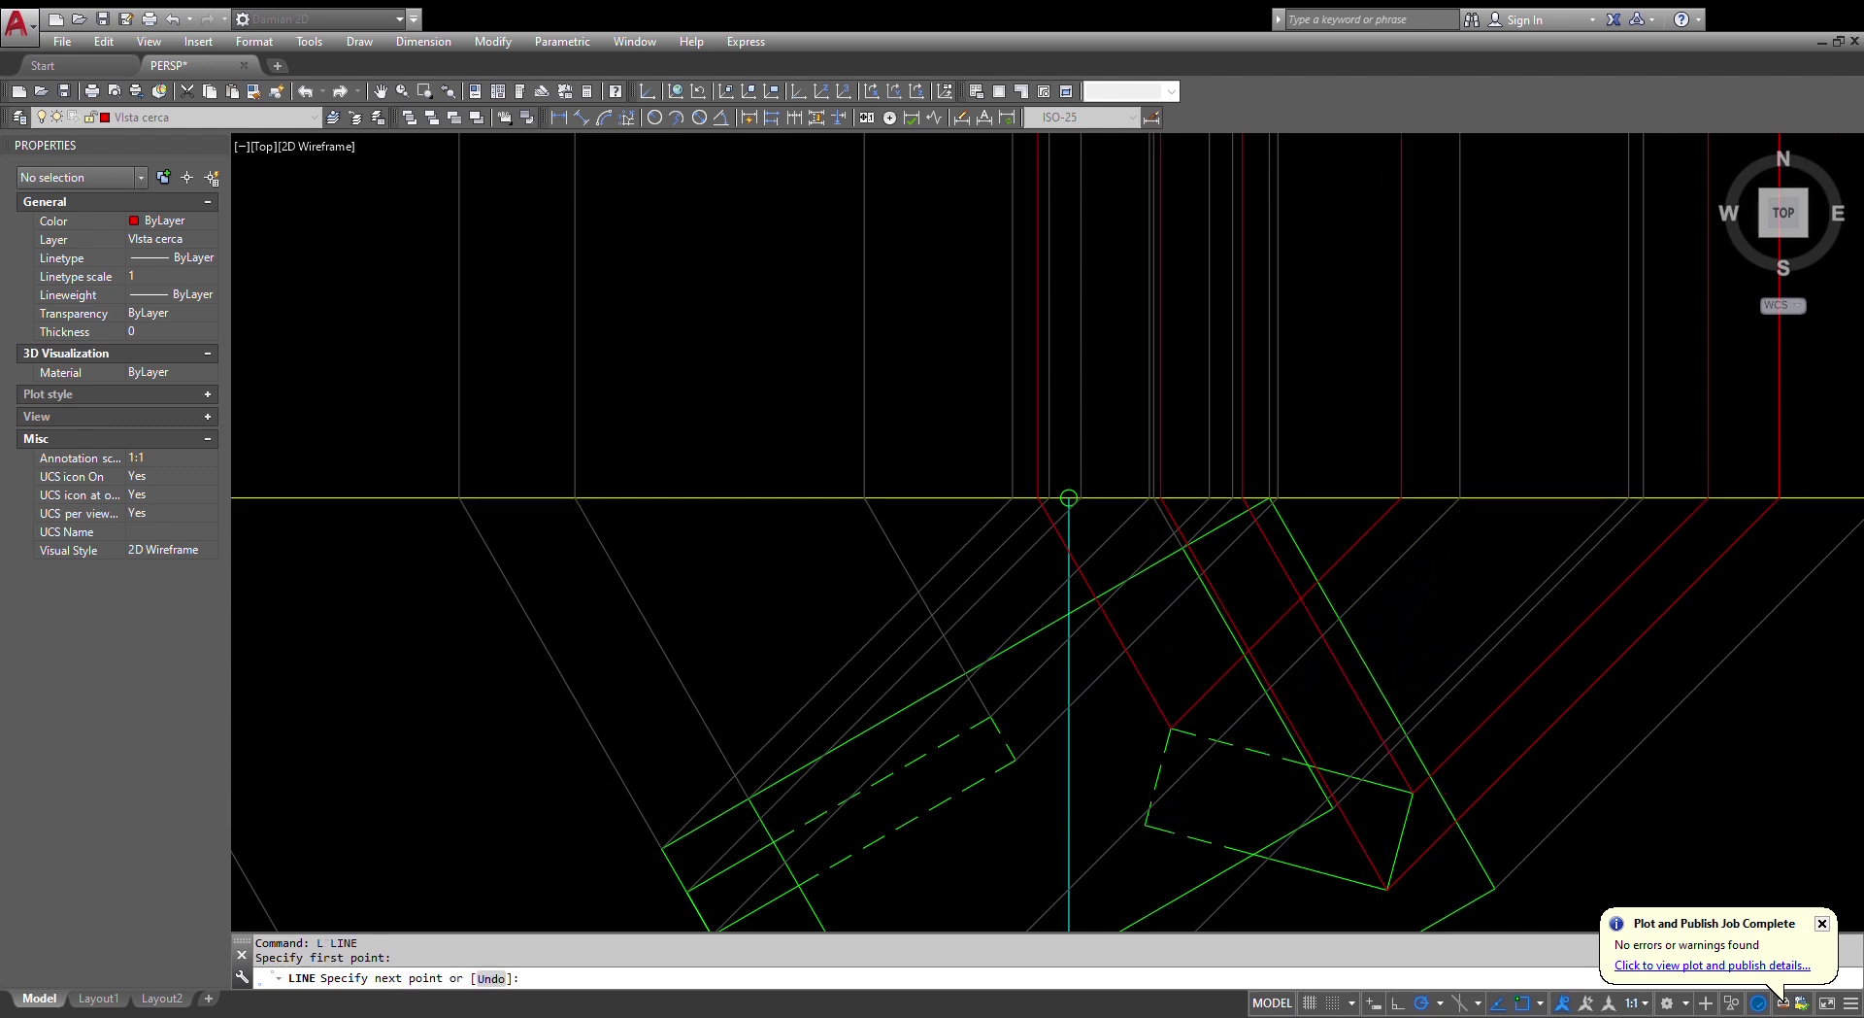
pyautogui.click(1472, 498)
pyautogui.press('Escape')
# - Draw a second projection line from the dashed lower left corner, slanting up and leftward to the picture-plane line
pyautogui.press('space')
pyautogui.click(1146, 824)
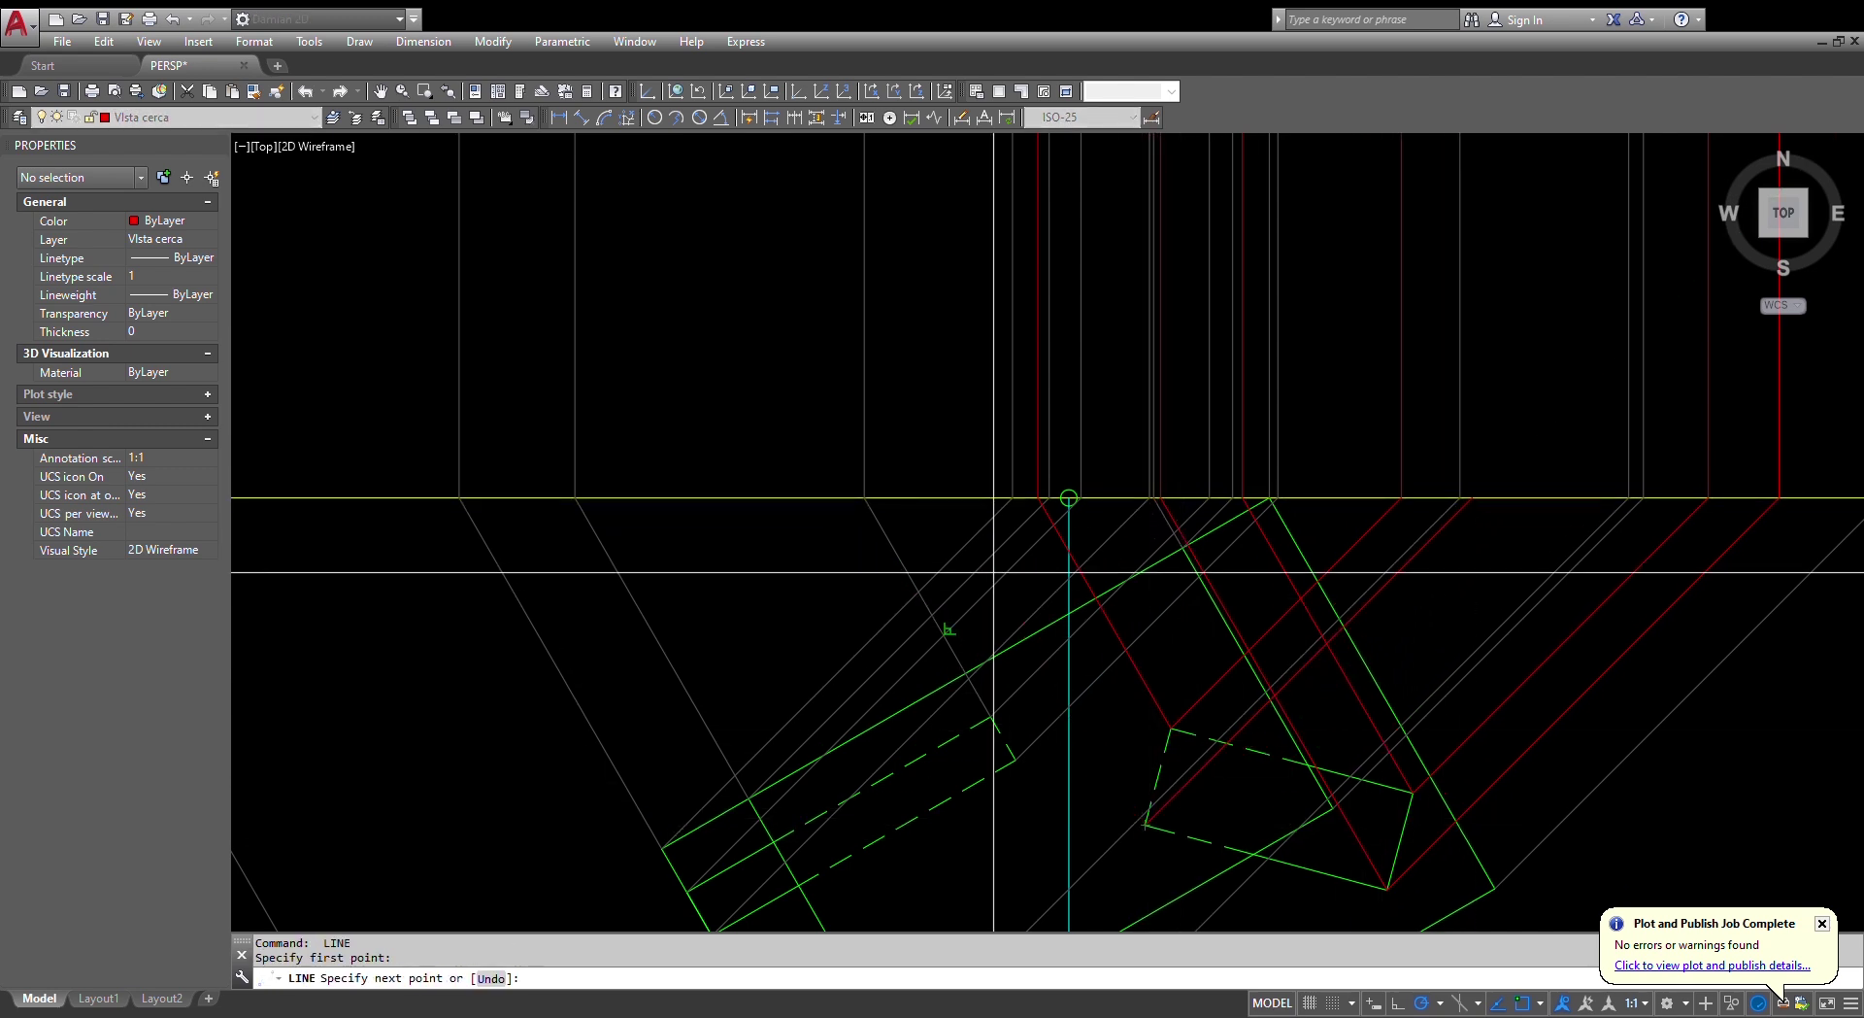
pyautogui.scroll(3, 993, 572)
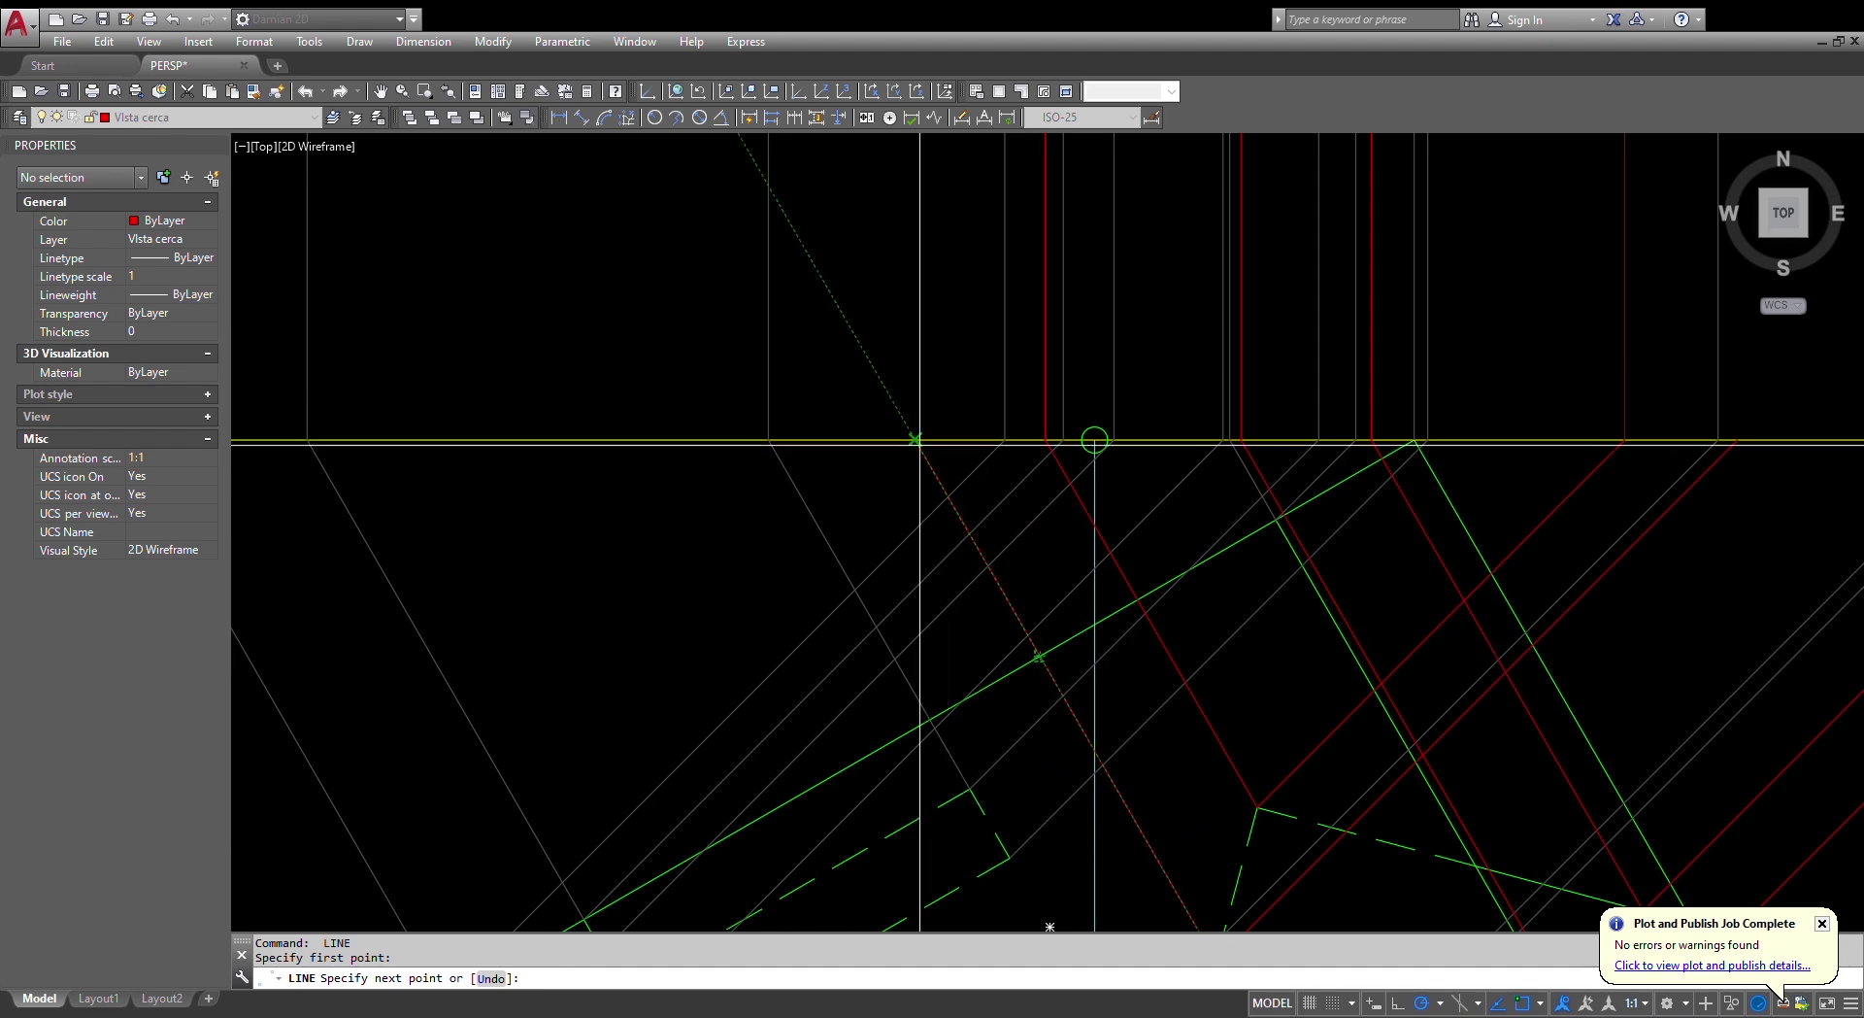
pyautogui.click(914, 440)
# - Continue the lower left corner's leftward projection line vertically to the ground line, and 10 units above it
pyautogui.scroll(-5, 915, 440)
pyautogui.scroll(8, 906, 381)
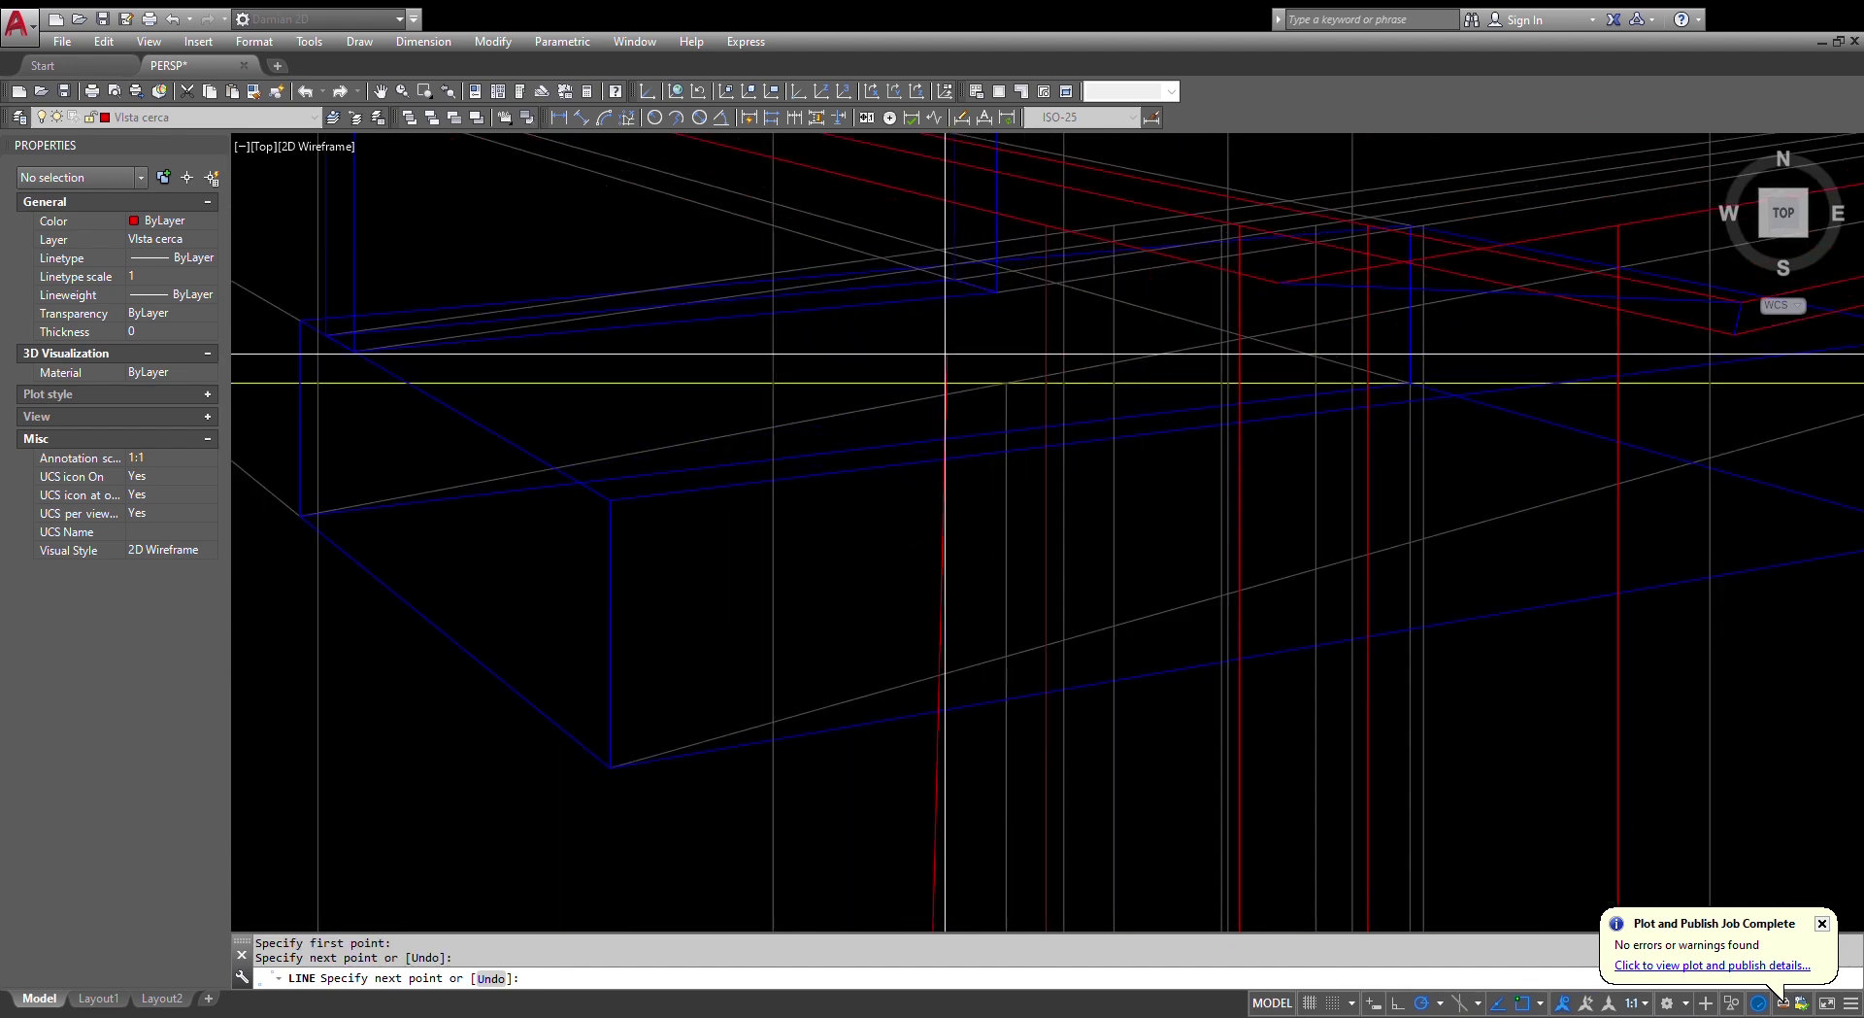
pyautogui.click(919, 383)
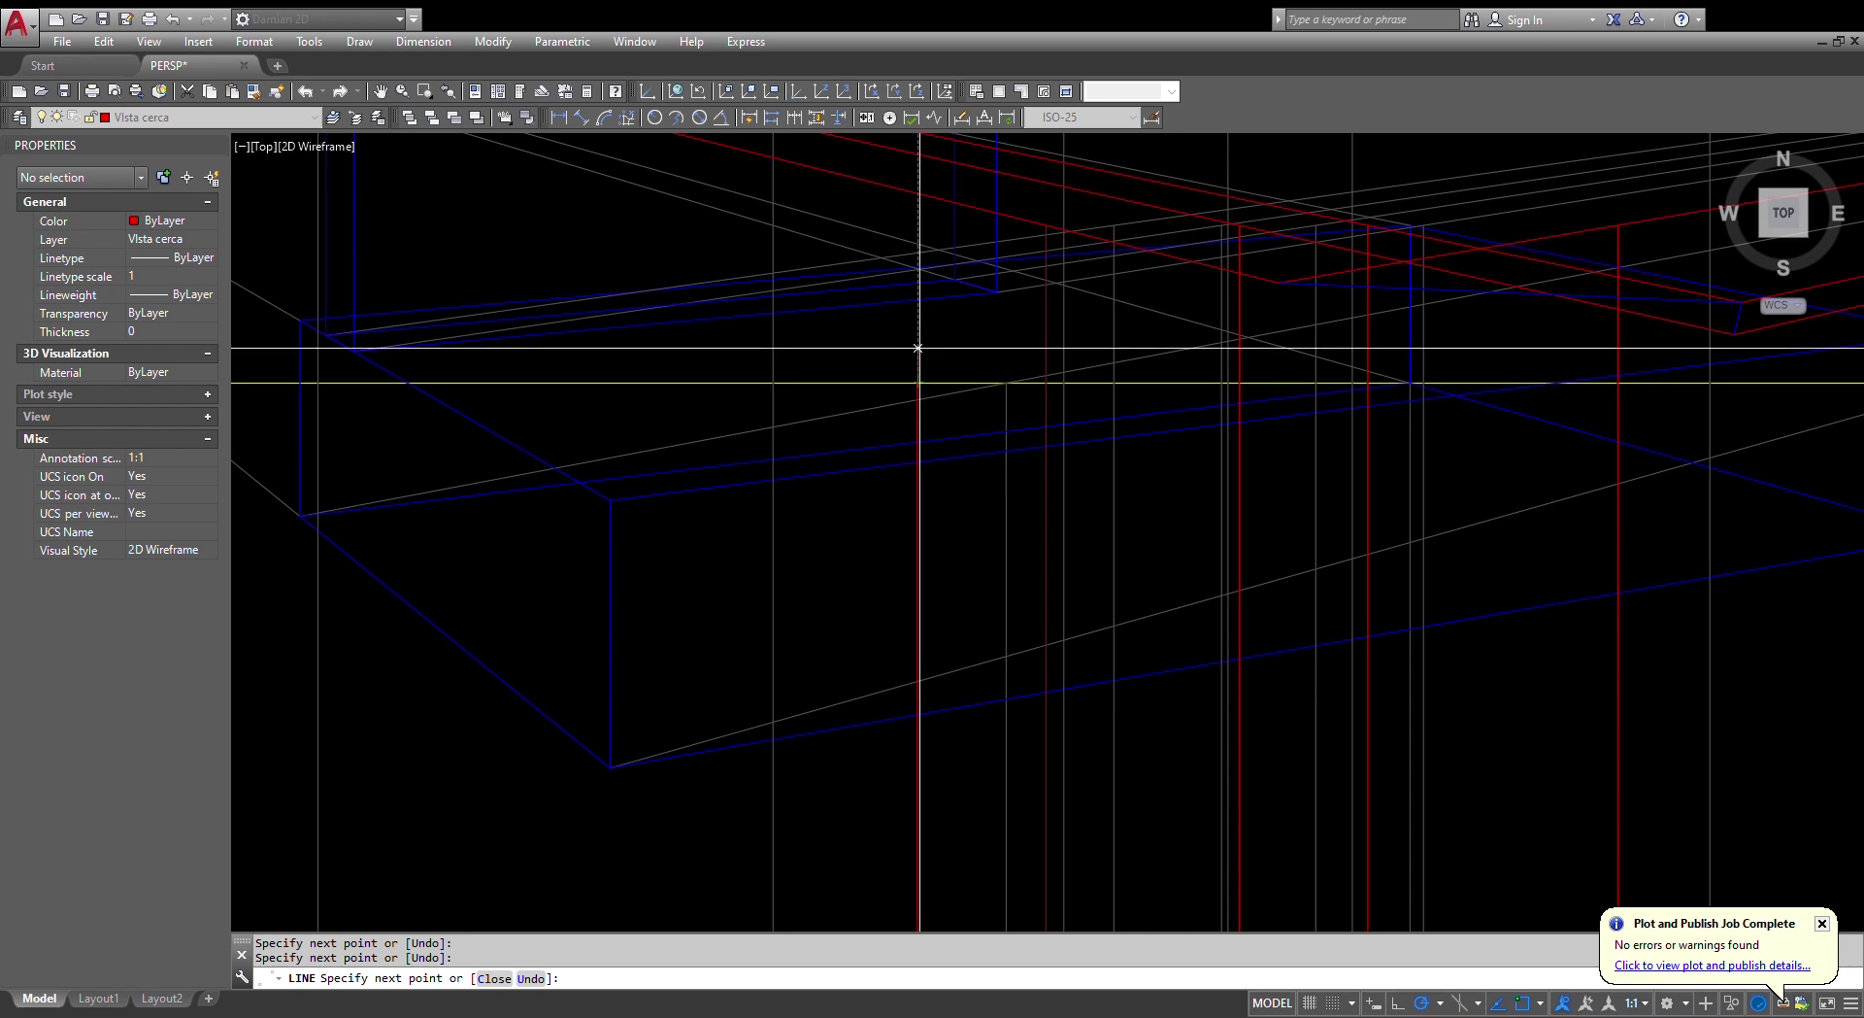
pyautogui.press('Return')
pyautogui.scroll(-8, 954, 419)
pyautogui.press('Escape')
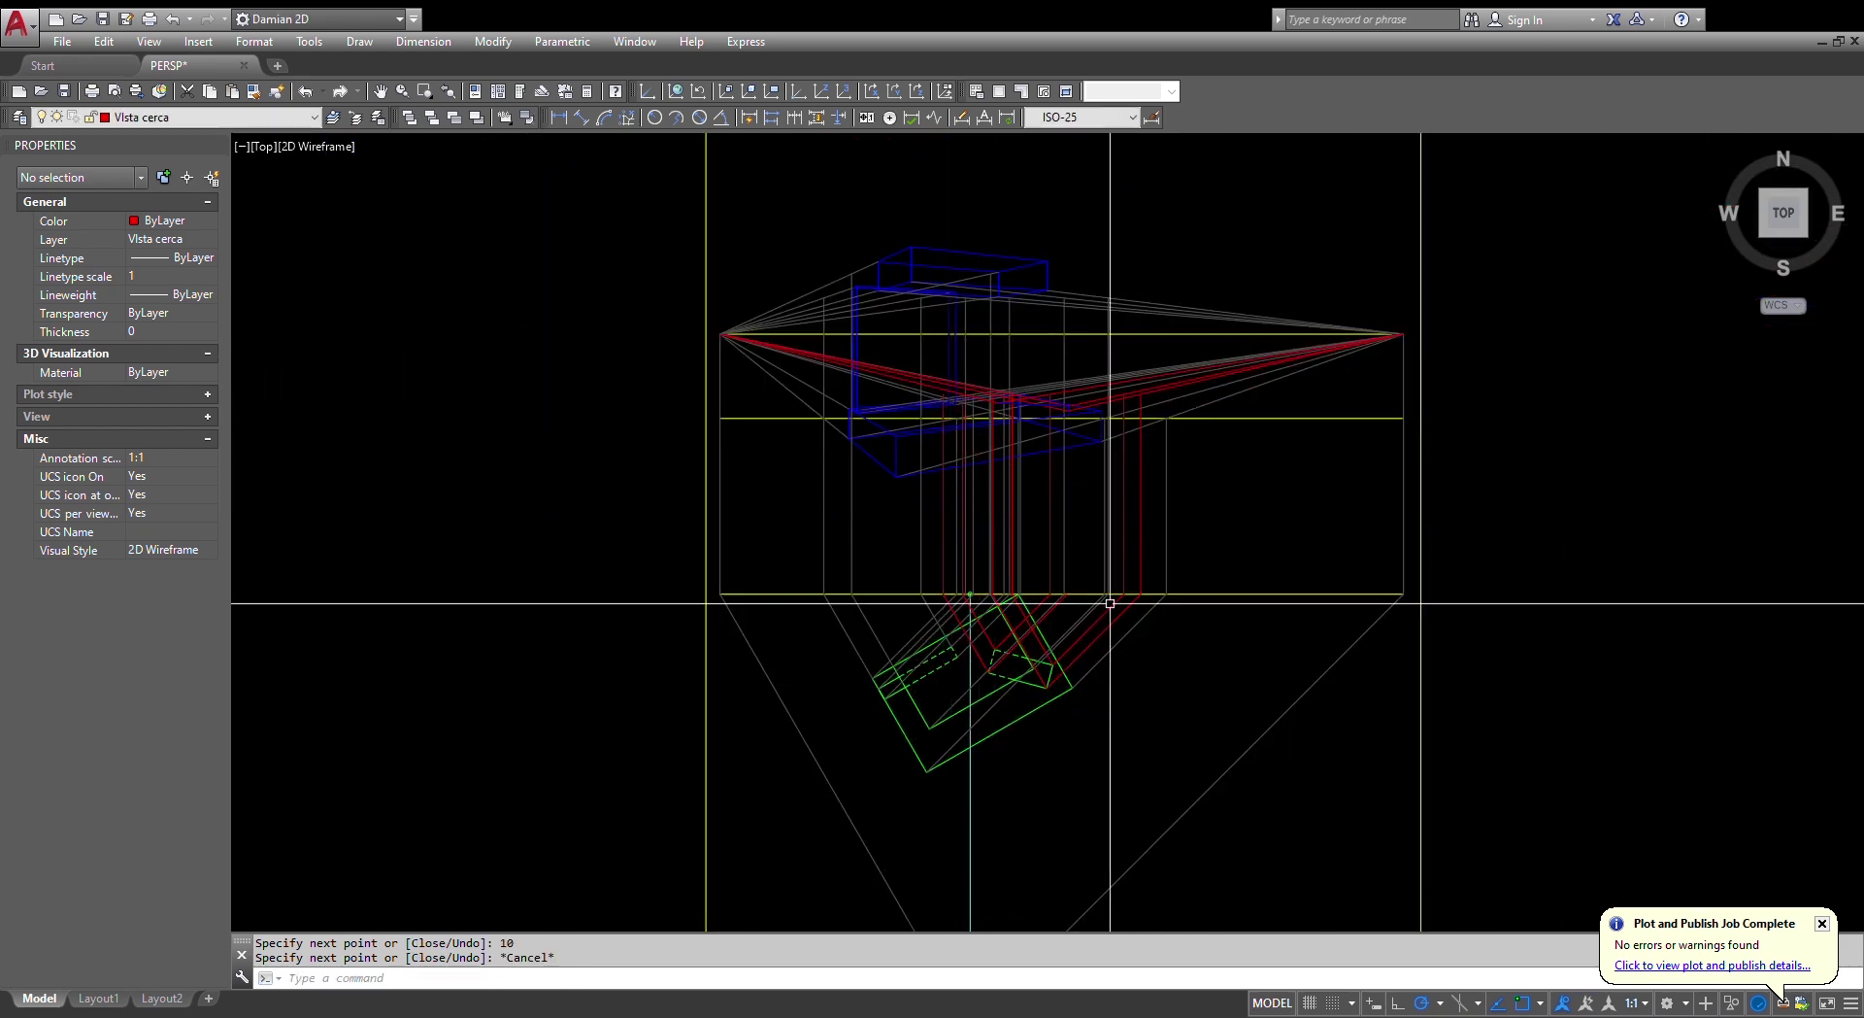
# - From the lower left corner's rightward picture-plane point, draw vertically to the ground line, 10 units higher, and on to the right vanishing point
pyautogui.press('Return')
pyautogui.scroll(8, 1049, 594)
pyautogui.click(1017, 603)
pyautogui.scroll(-6, 1044, 633)
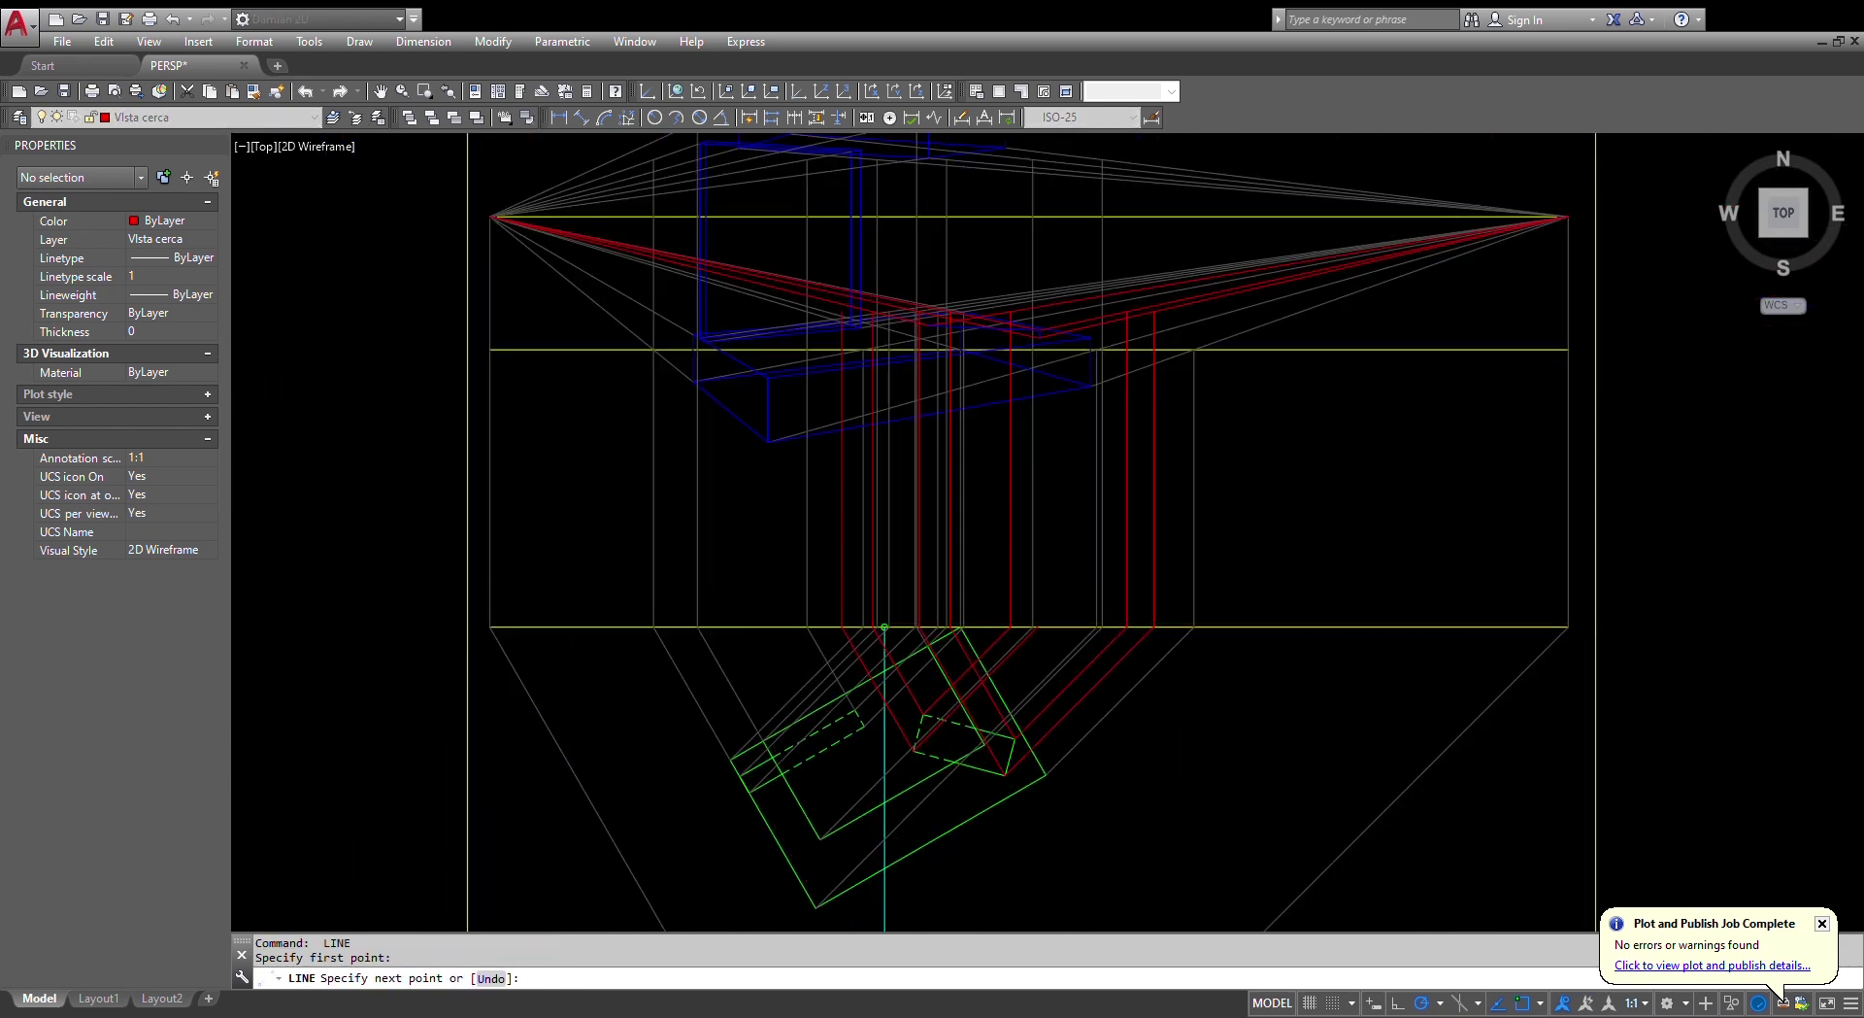
pyautogui.scroll(6, 1021, 316)
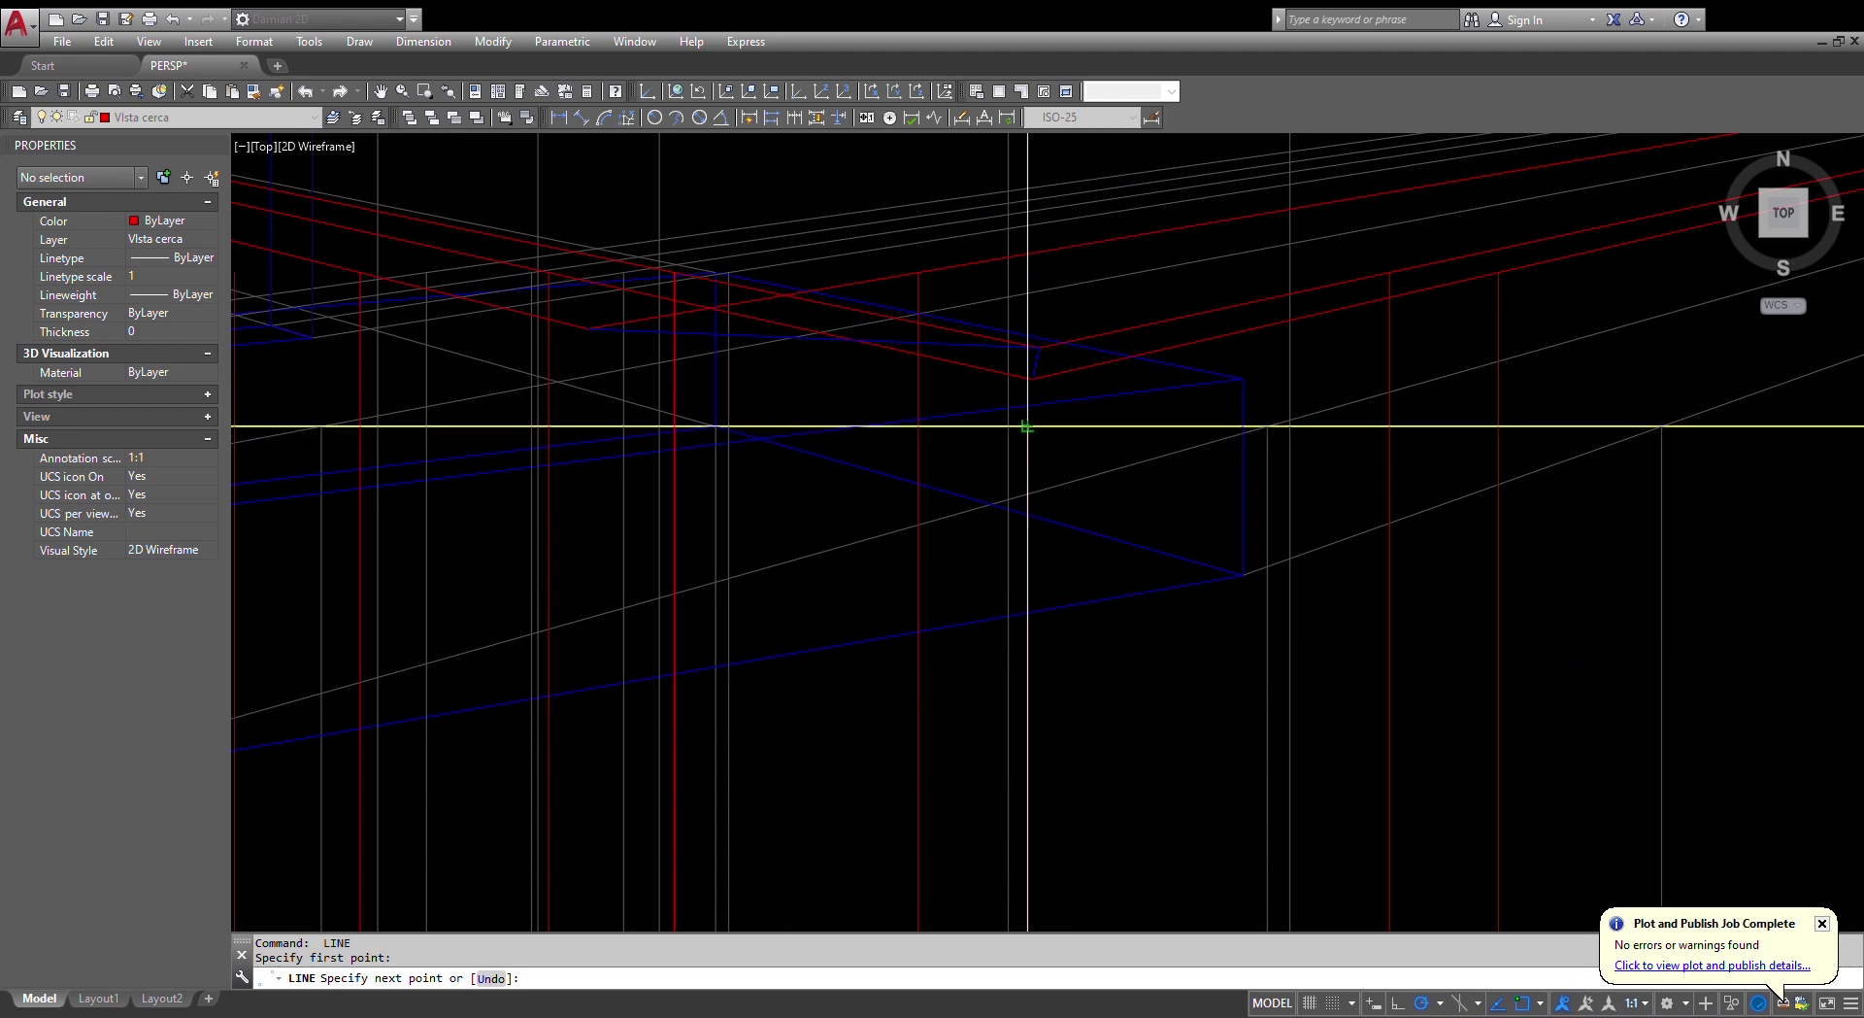
pyautogui.scroll(6, 1043, 267)
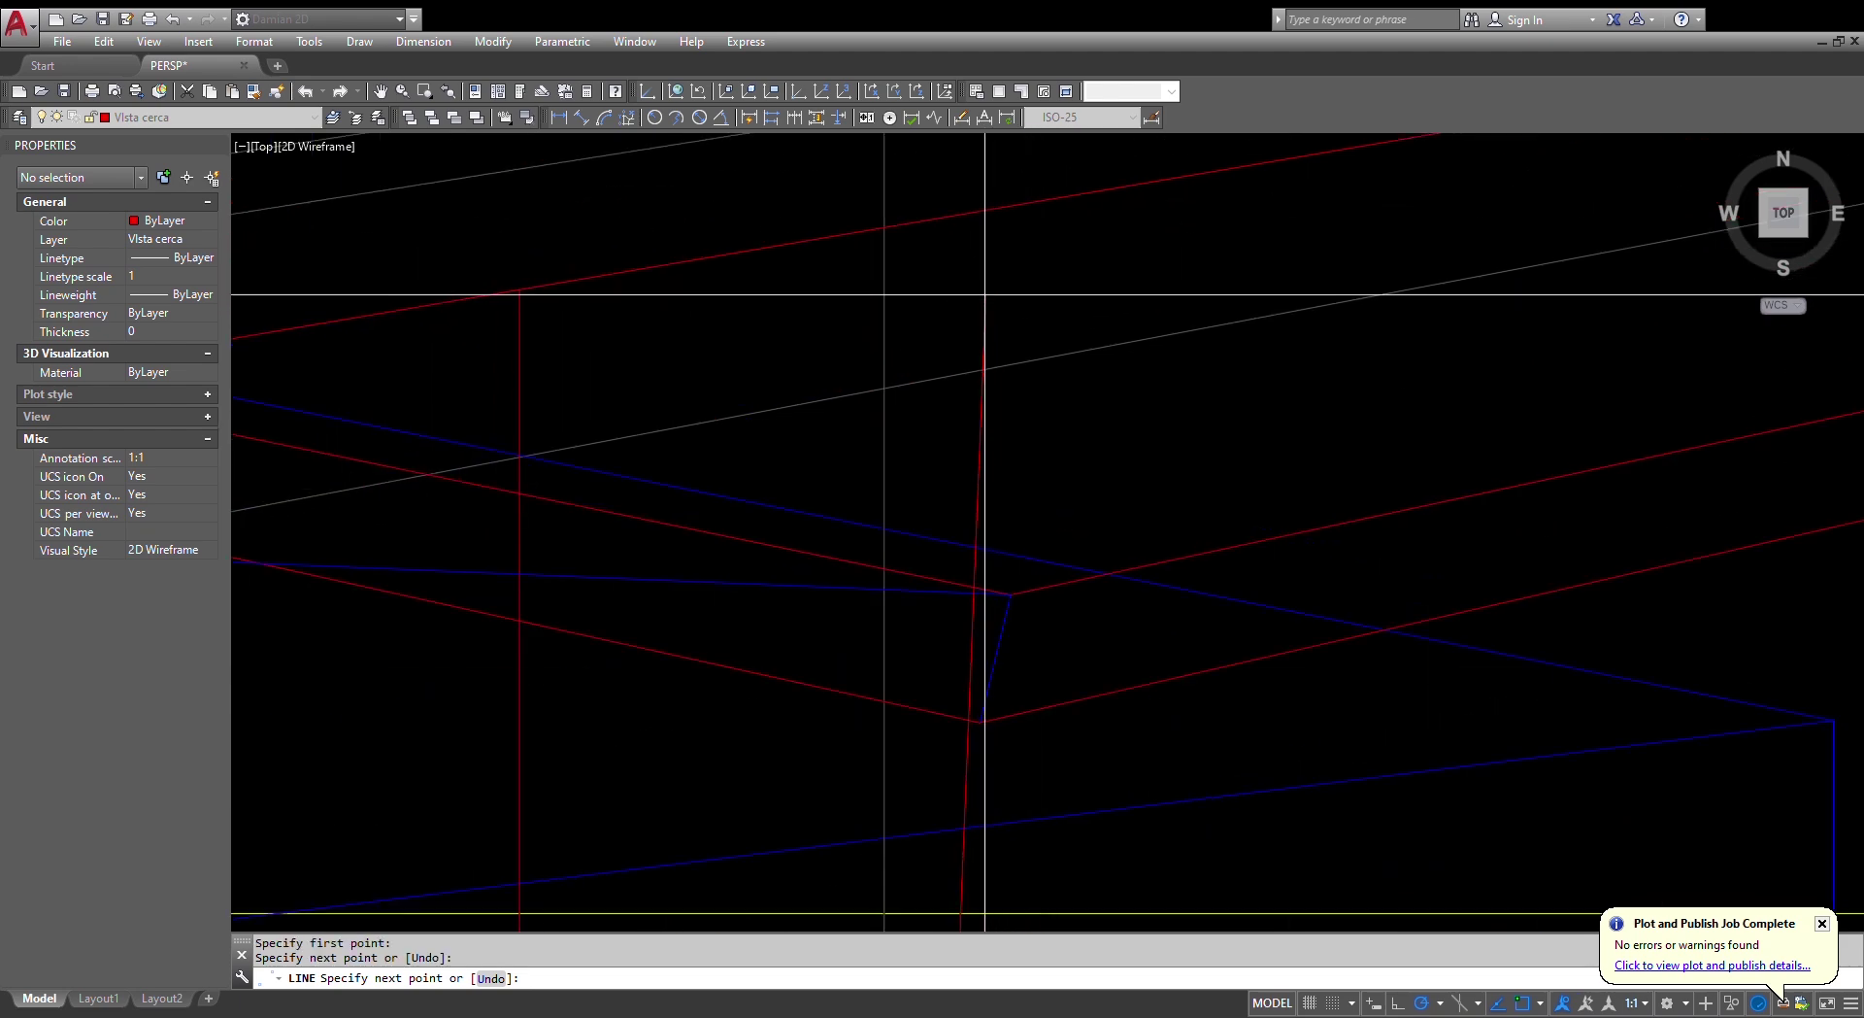
pyautogui.scroll(-6, 962, 300)
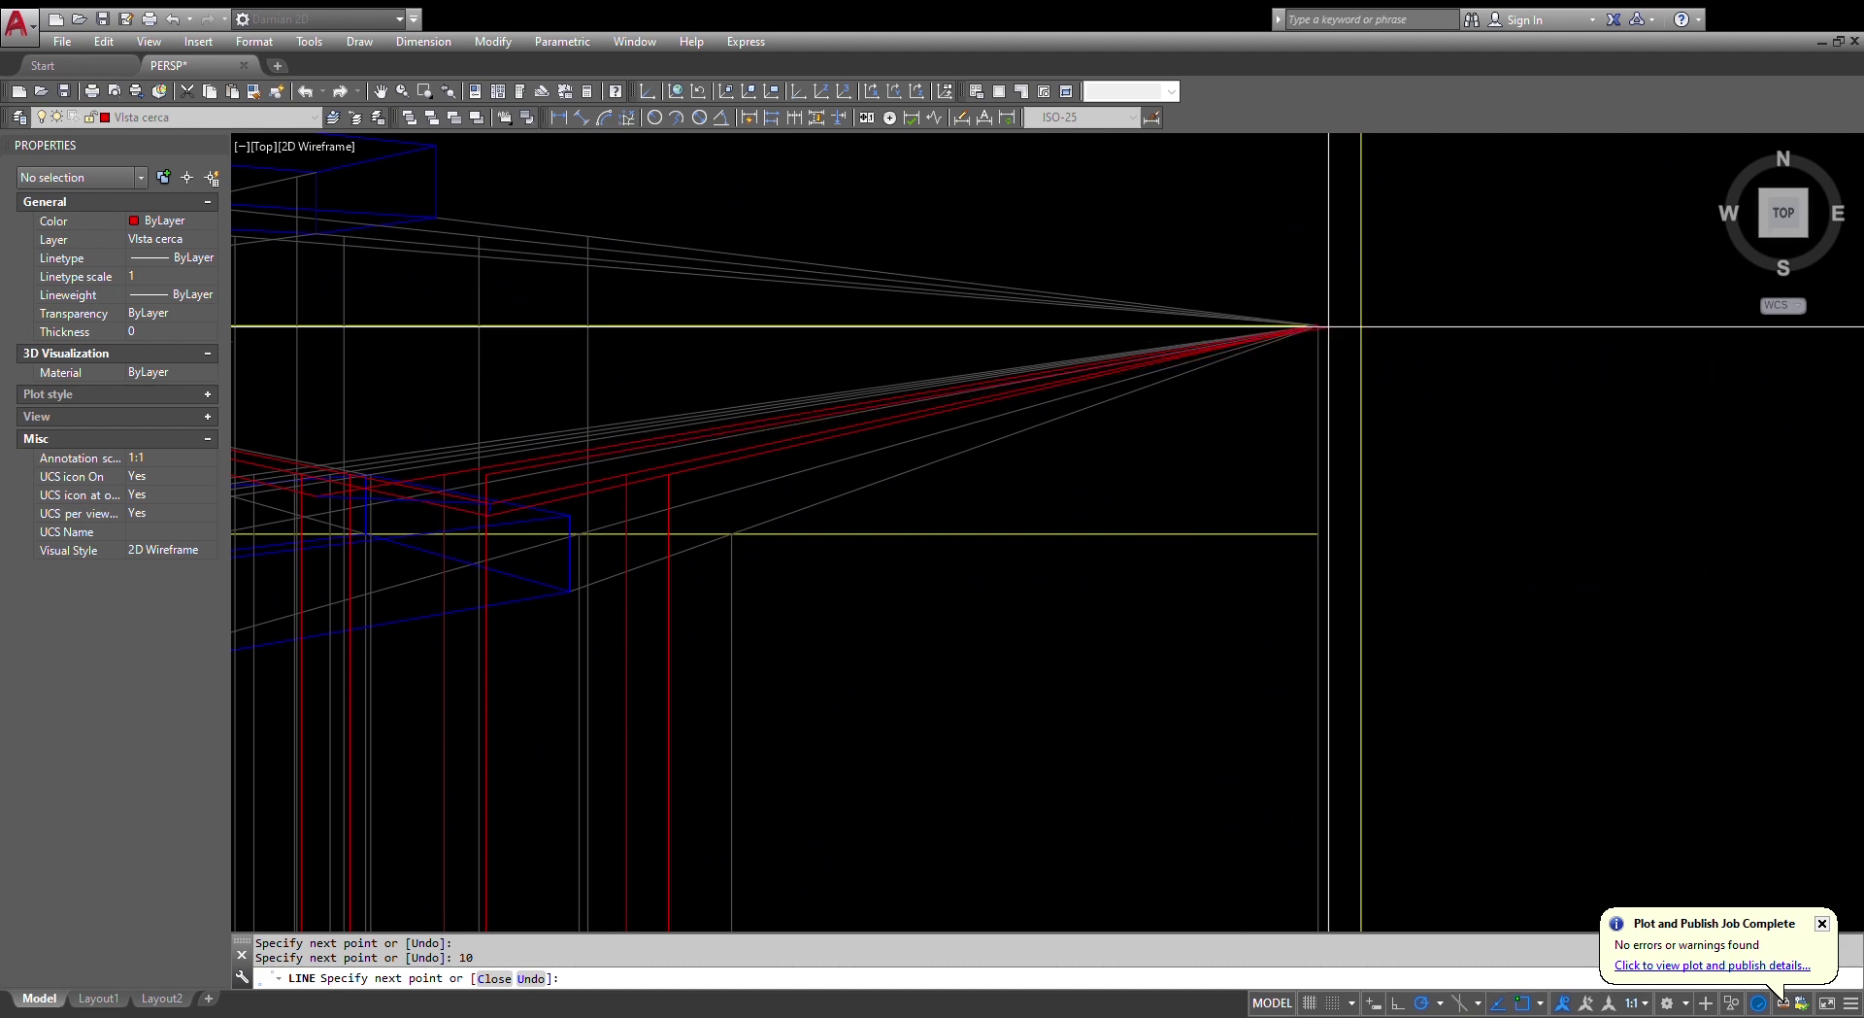
pyautogui.press('Escape')
# - Connect the top of the lower left corner's leftward 10-unit vertical to the left vanishing point
pyautogui.scroll(-4, 1230, 424)
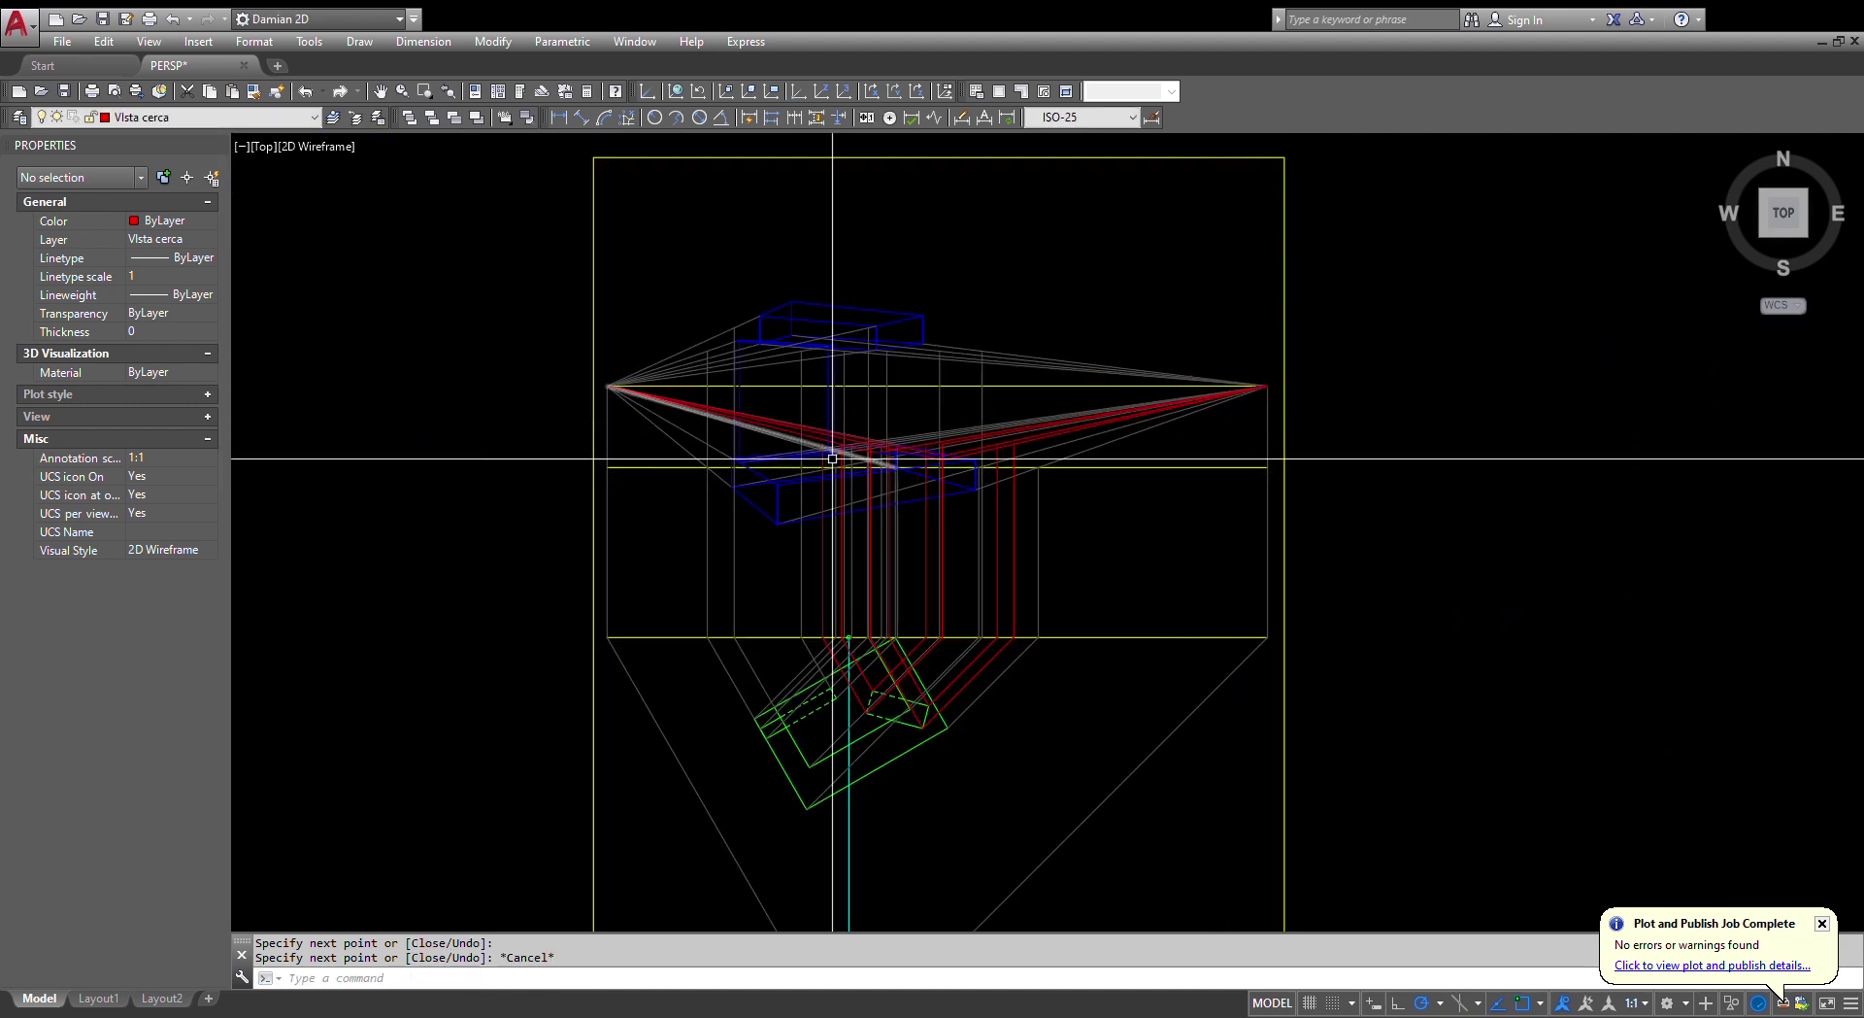
pyautogui.scroll(5, 832, 436)
pyautogui.press('Return')
pyautogui.click(841, 522)
pyautogui.scroll(-4, 912, 583)
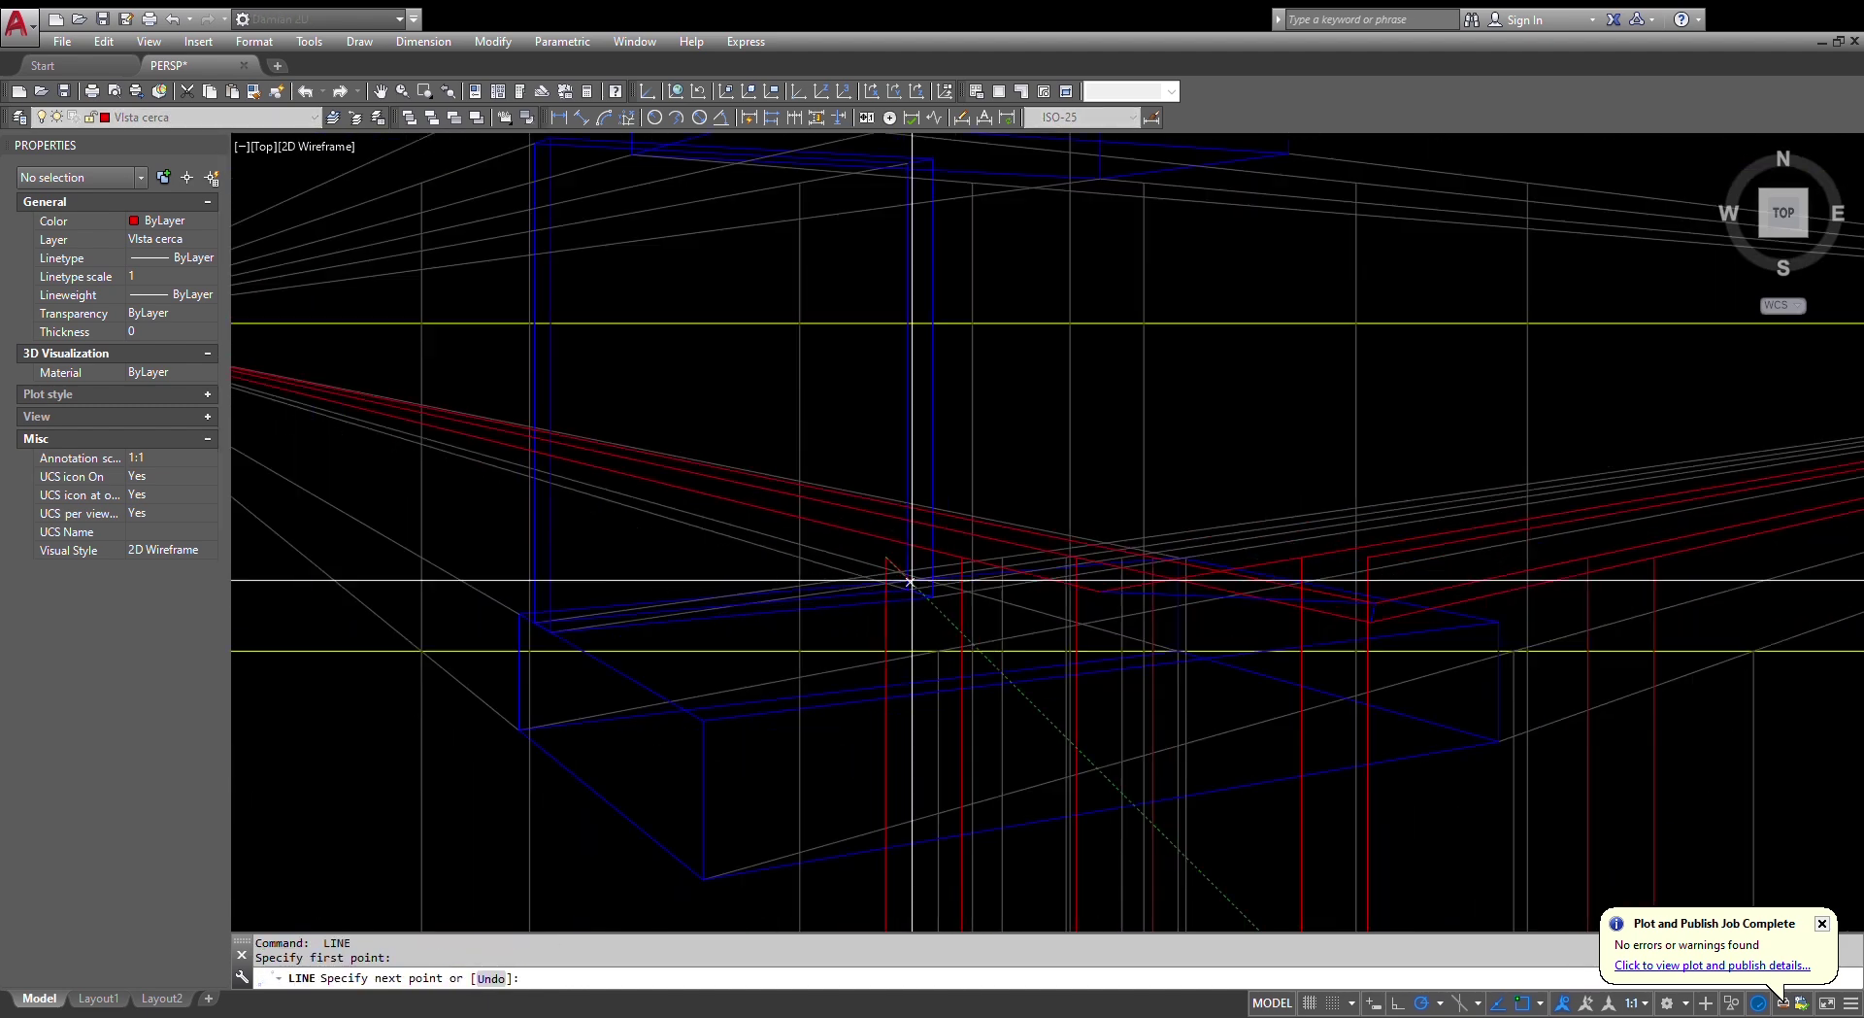
pyautogui.moveTo(633, 496); pyautogui.dragTo(1256, 583, button='middle')
pyautogui.press('Escape')
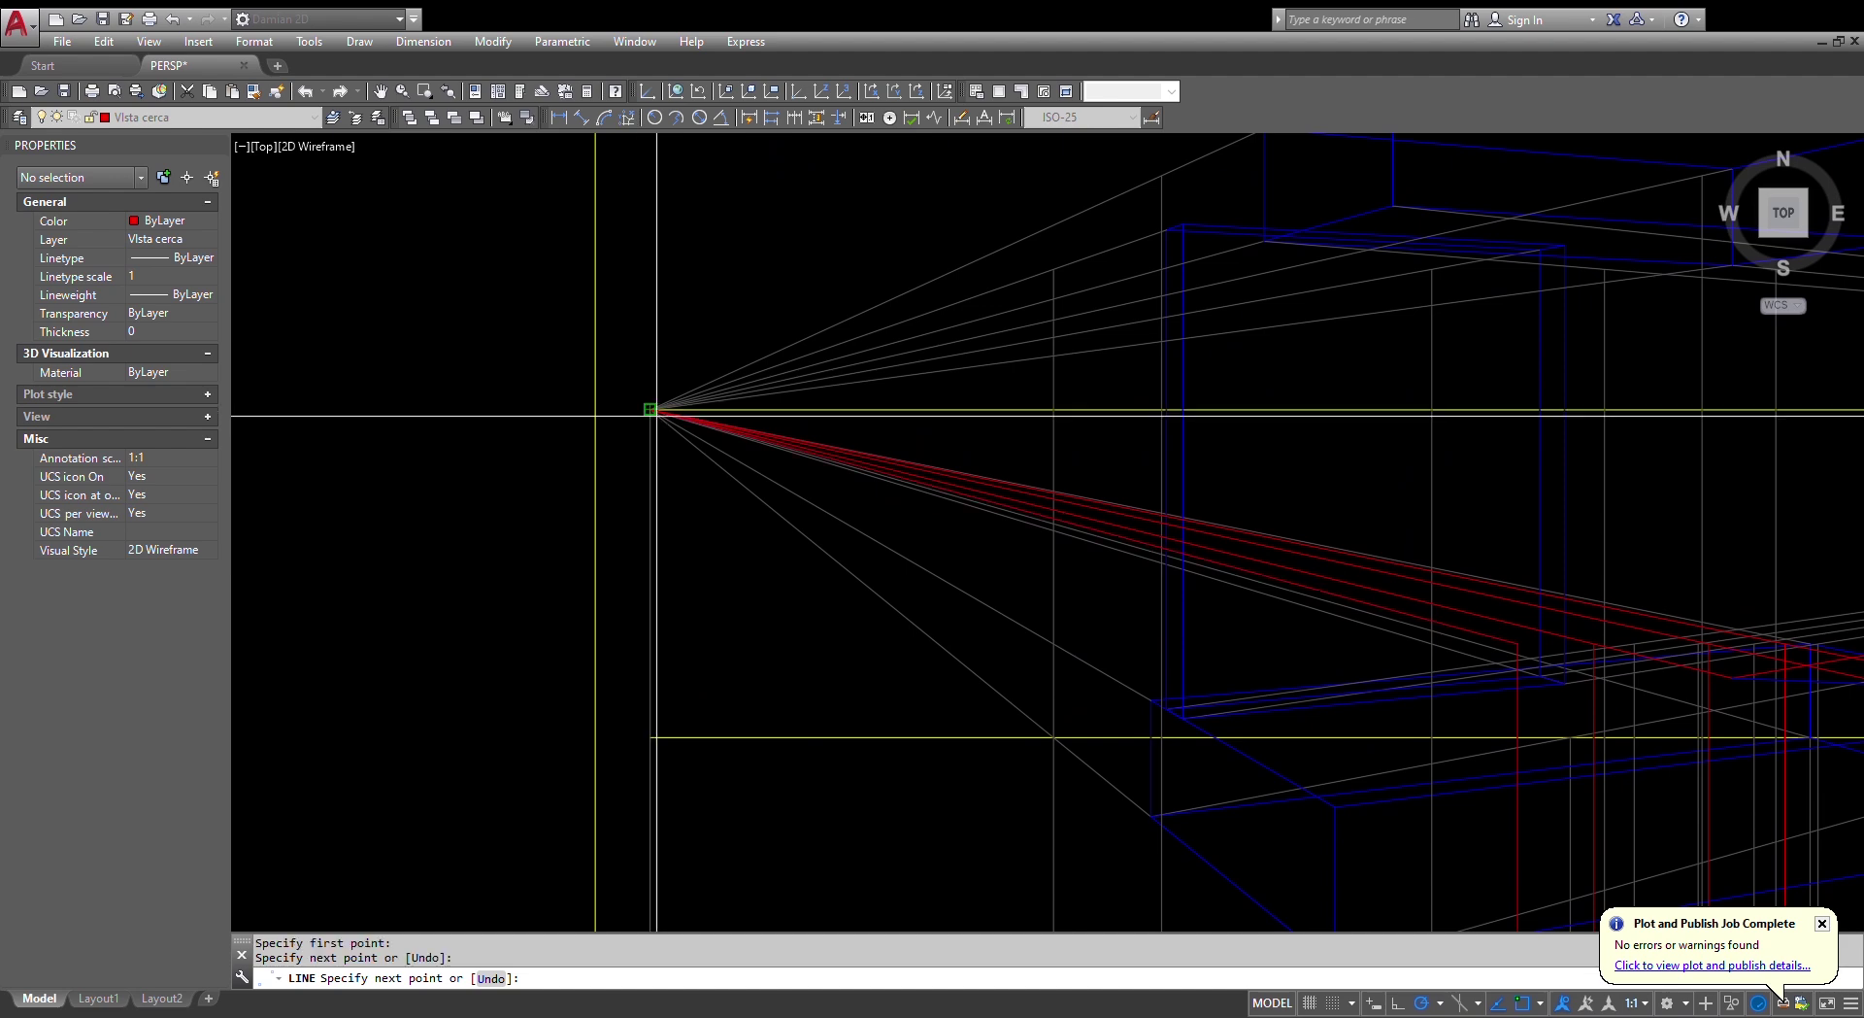
pyautogui.scroll(6, 636, 415)
pyautogui.press('Escape')
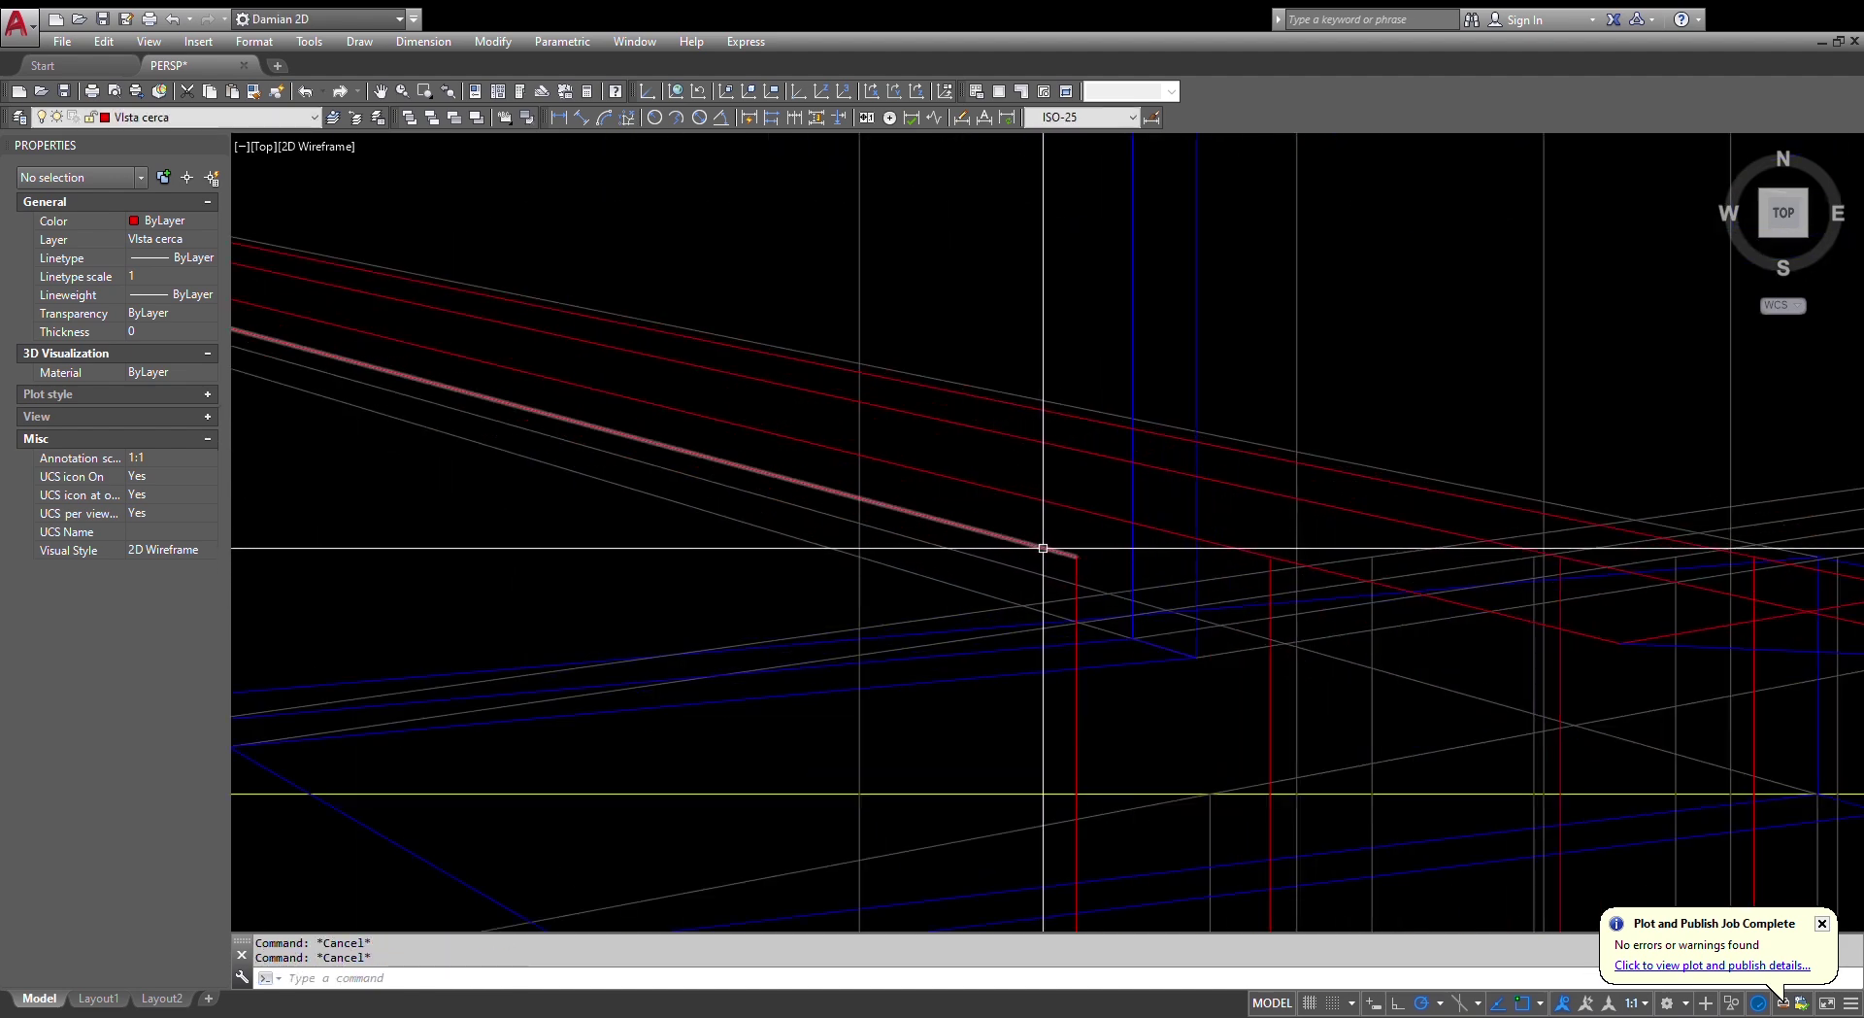
# - Fillet the lower left corner's left and right vanishing lines with zero radius to form the fourth corner
pyautogui.write('f')
pyautogui.press('Return')
pyautogui.click(1037, 548)
pyautogui.scroll(-2, 1035, 546)
pyautogui.scroll(2, 1571, 547)
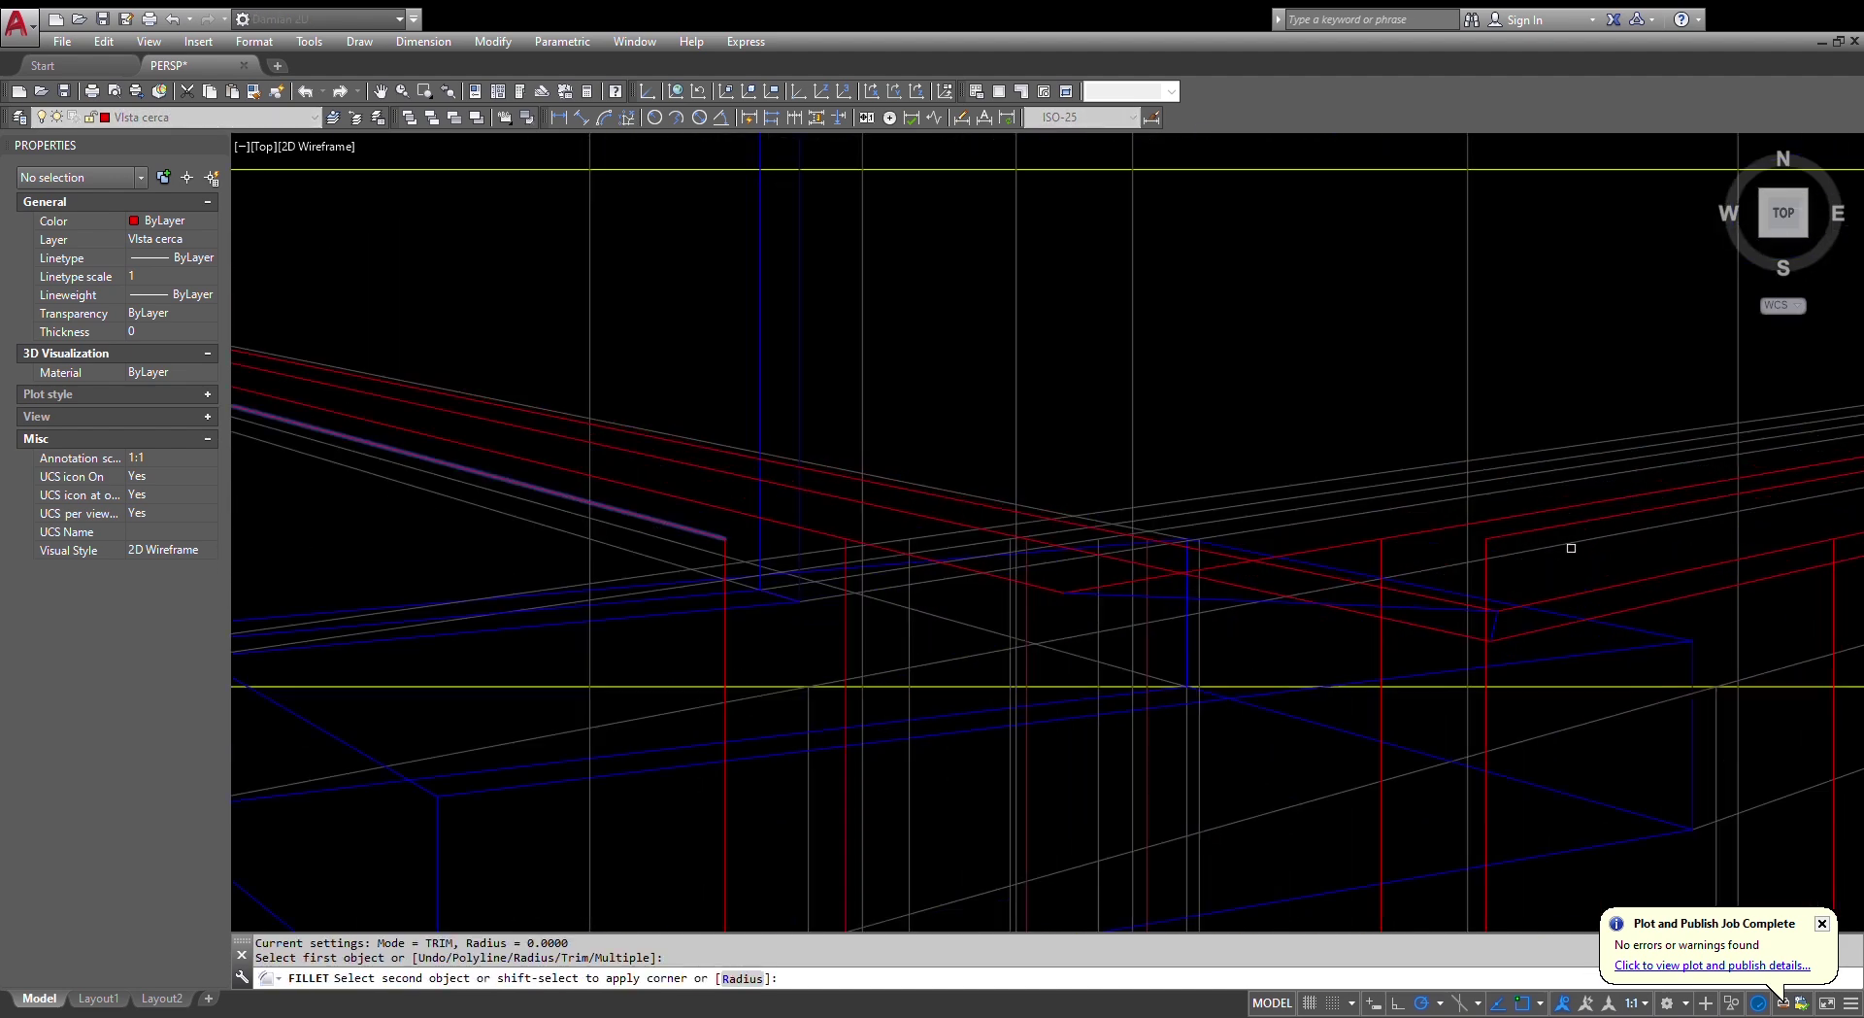
pyautogui.click(1540, 530)
pyautogui.press('Escape')
pyautogui.press('Escape')
# - Draw two connected edges from the third corner through the fourth corner to the lower end of the short blue edge
pyautogui.scroll(2, 1029, 608)
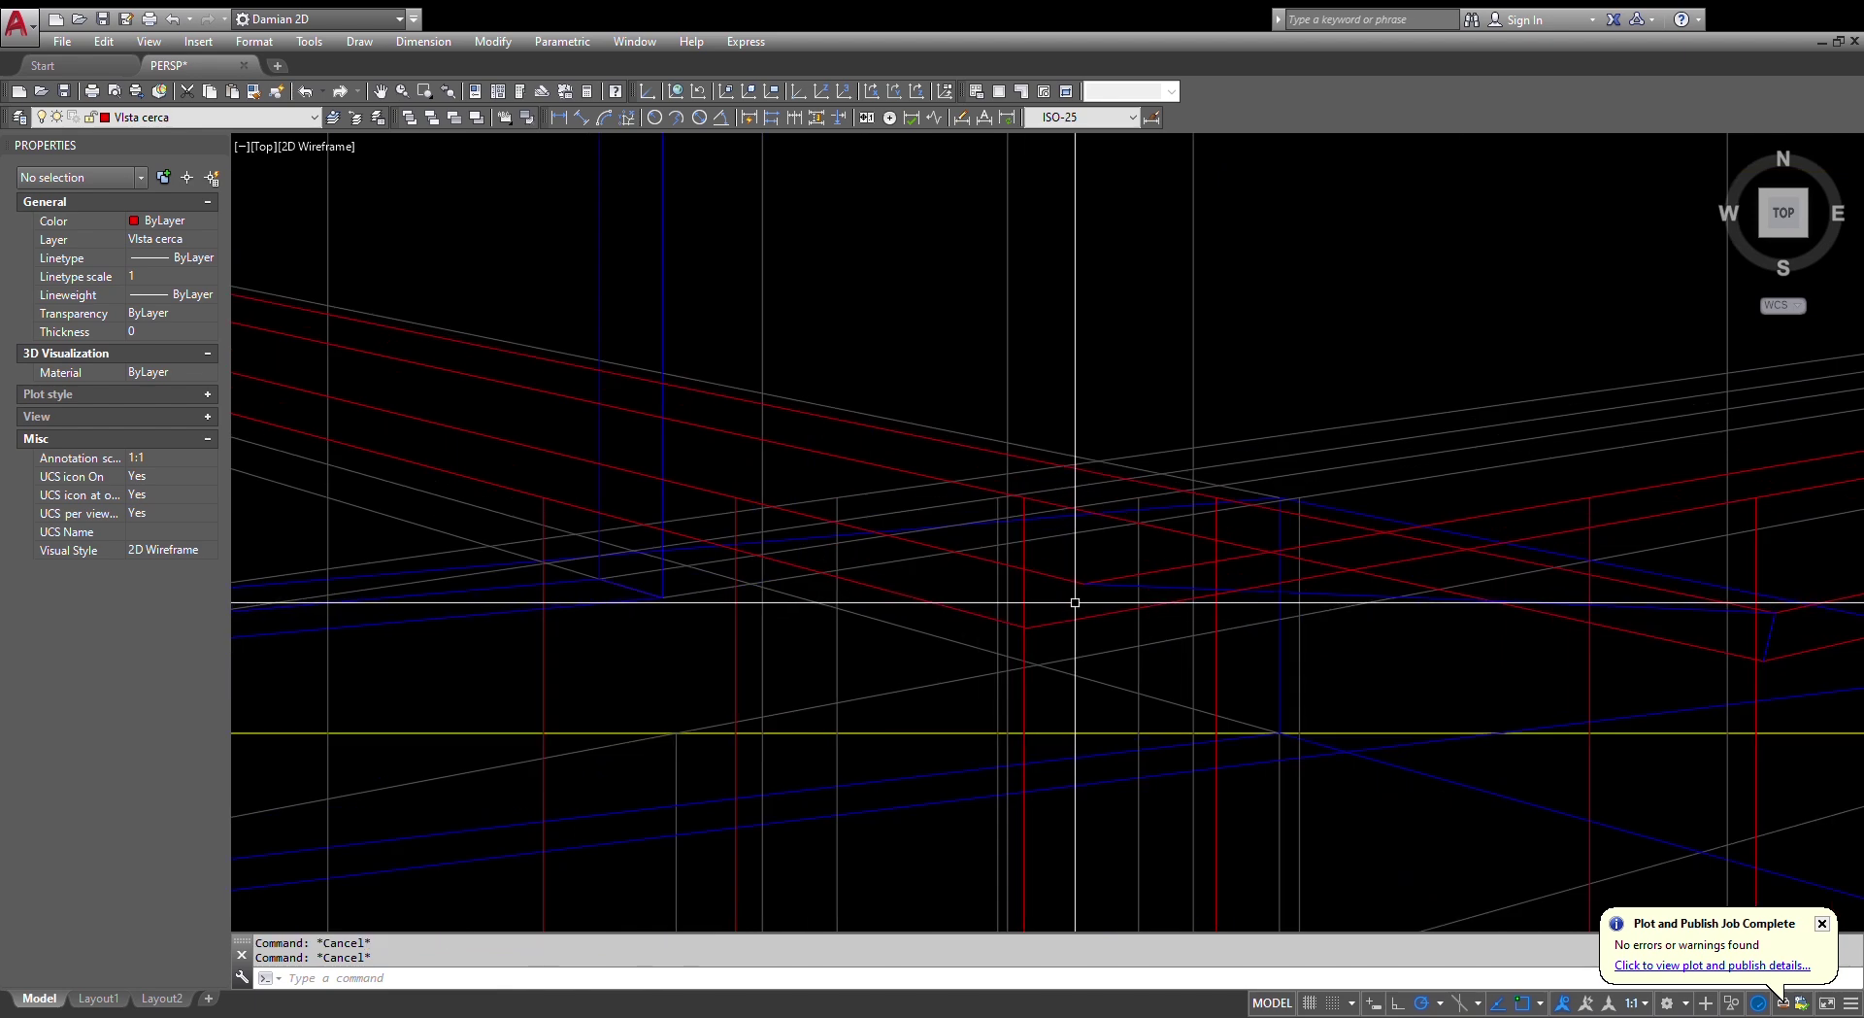
pyautogui.scroll(2, 1076, 603)
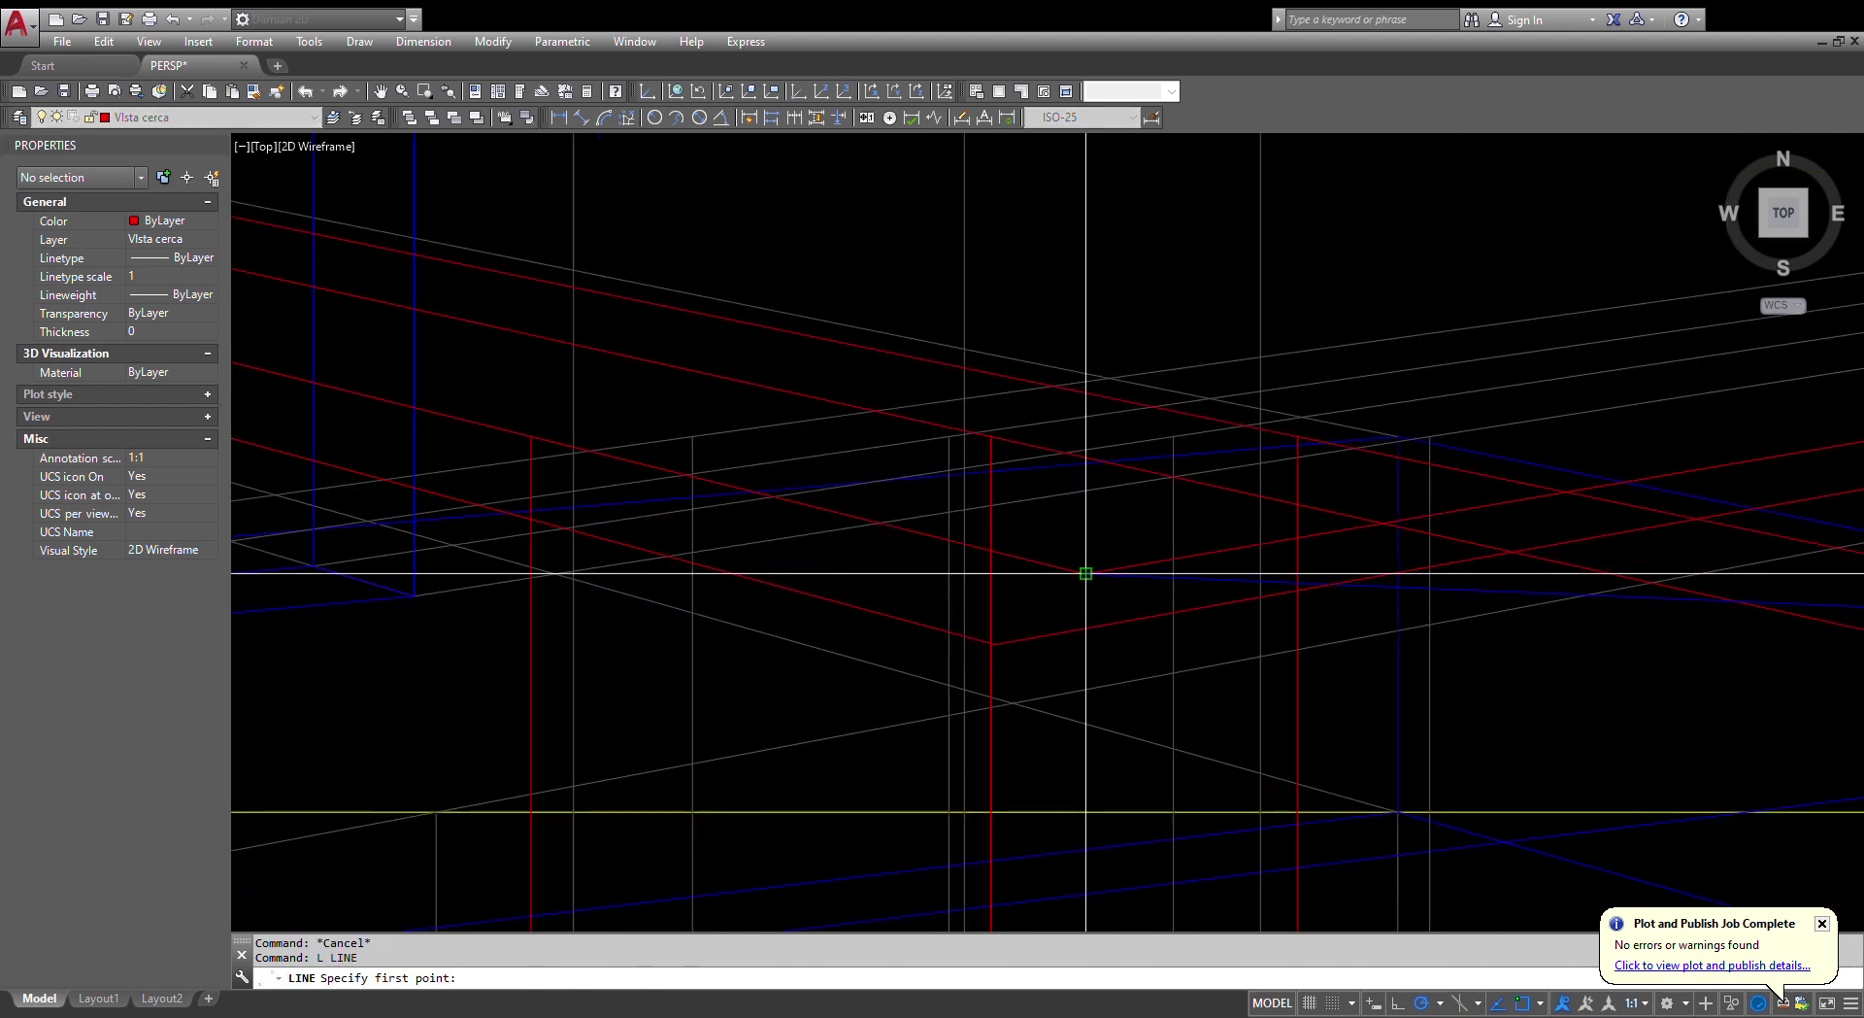
pyautogui.click(1085, 572)
pyautogui.scroll(4, 999, 645)
pyautogui.scroll(-6, 969, 629)
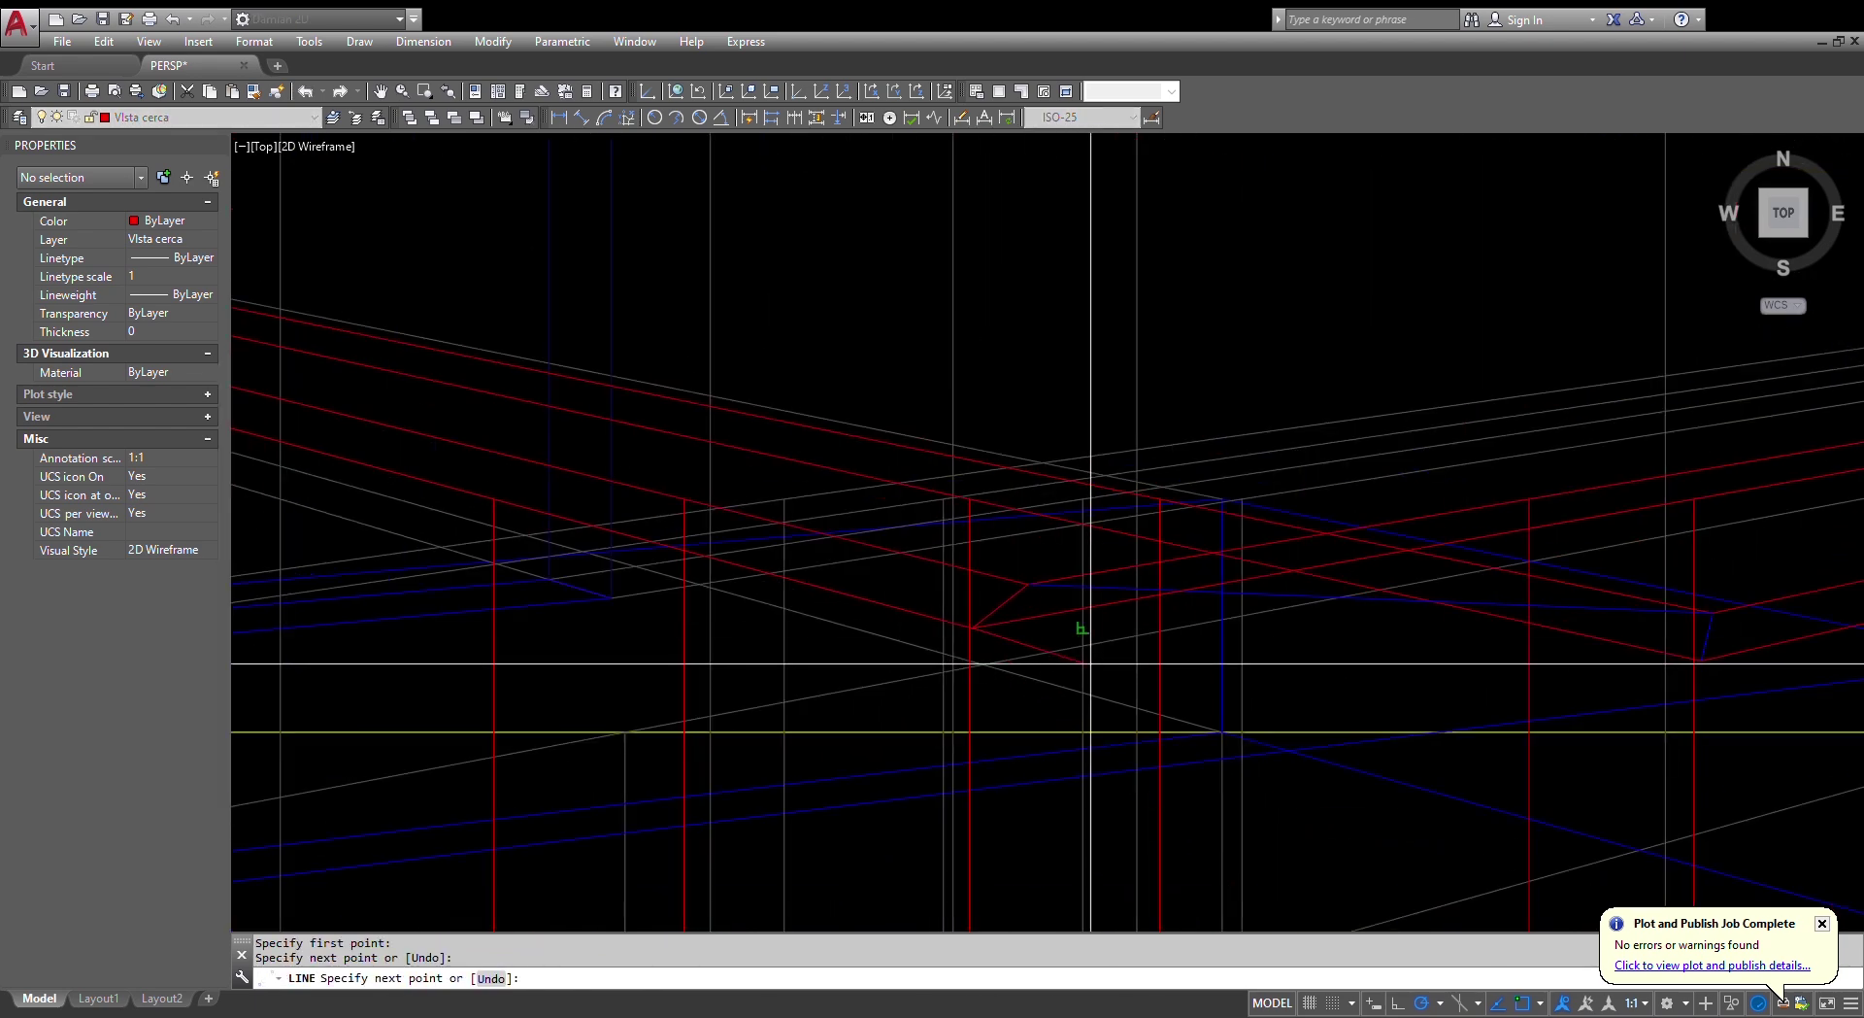
pyautogui.click(1702, 661)
pyautogui.press('Escape')
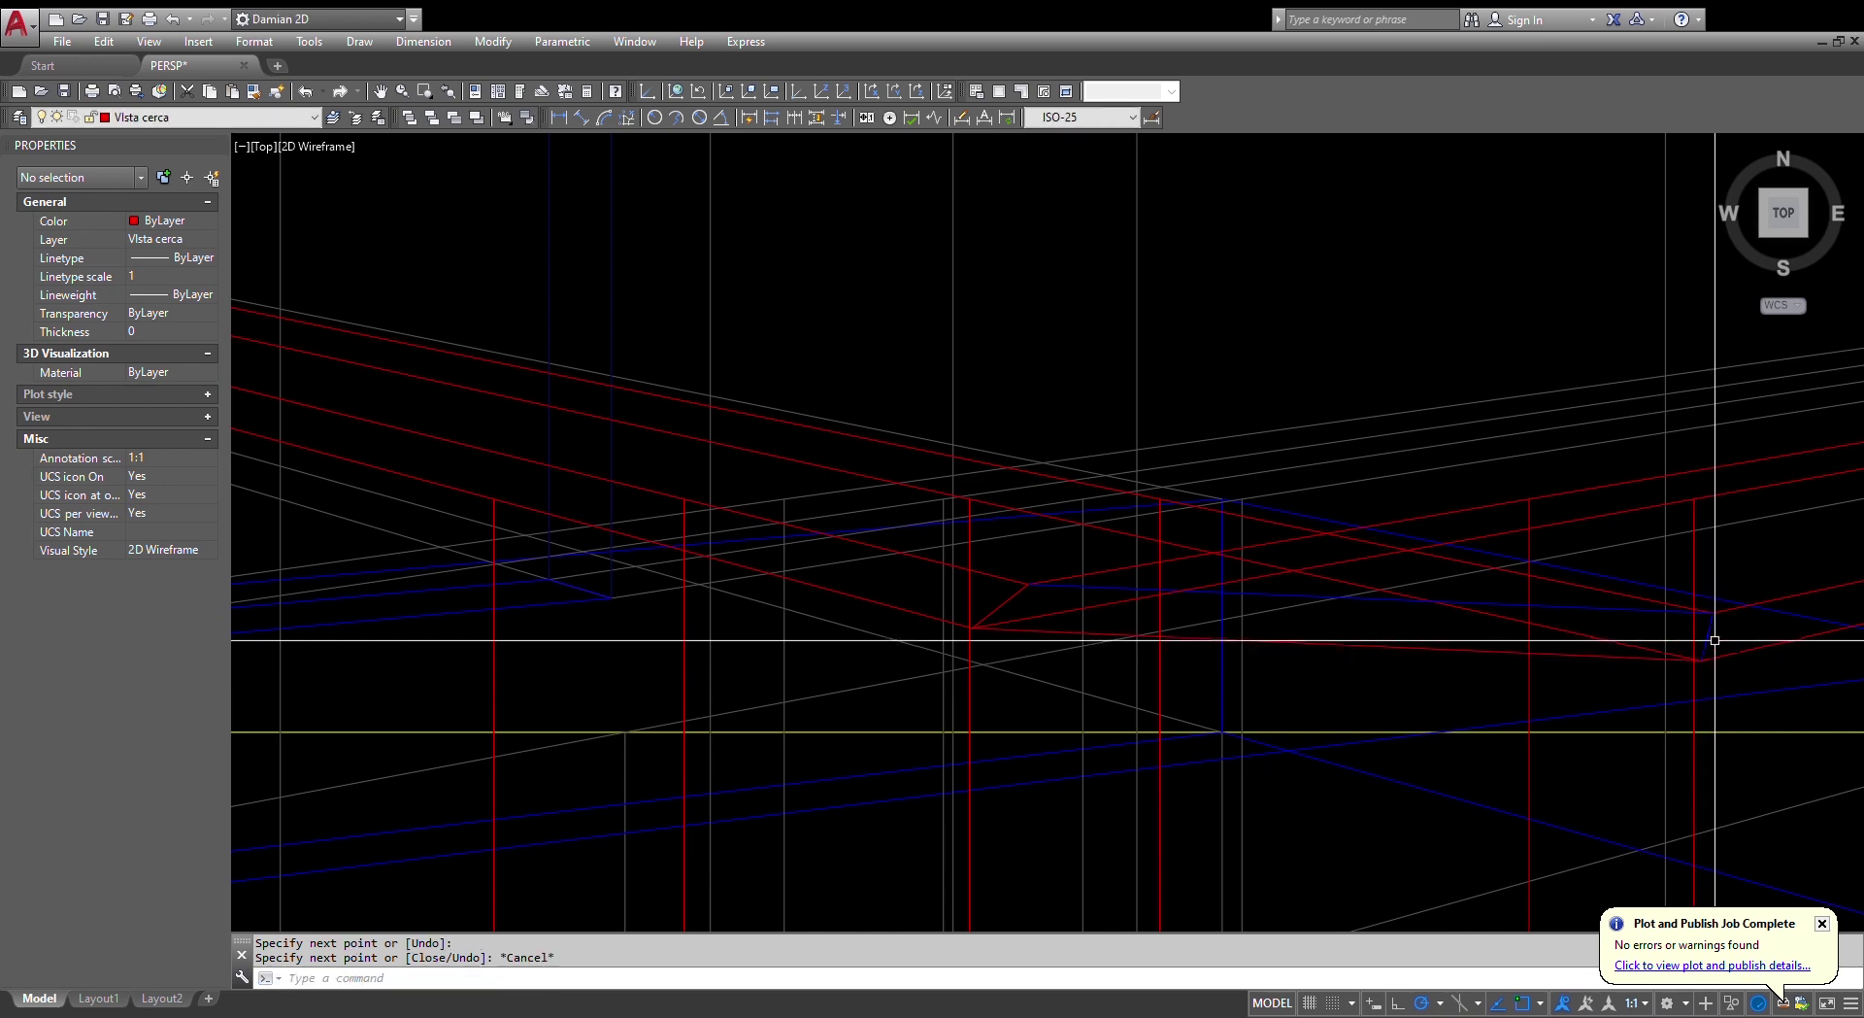
# - Match the small tilted rectangle's remaining red outline edges to the properties of its short blue edge
pyautogui.write('ma')
pyautogui.press('Return')
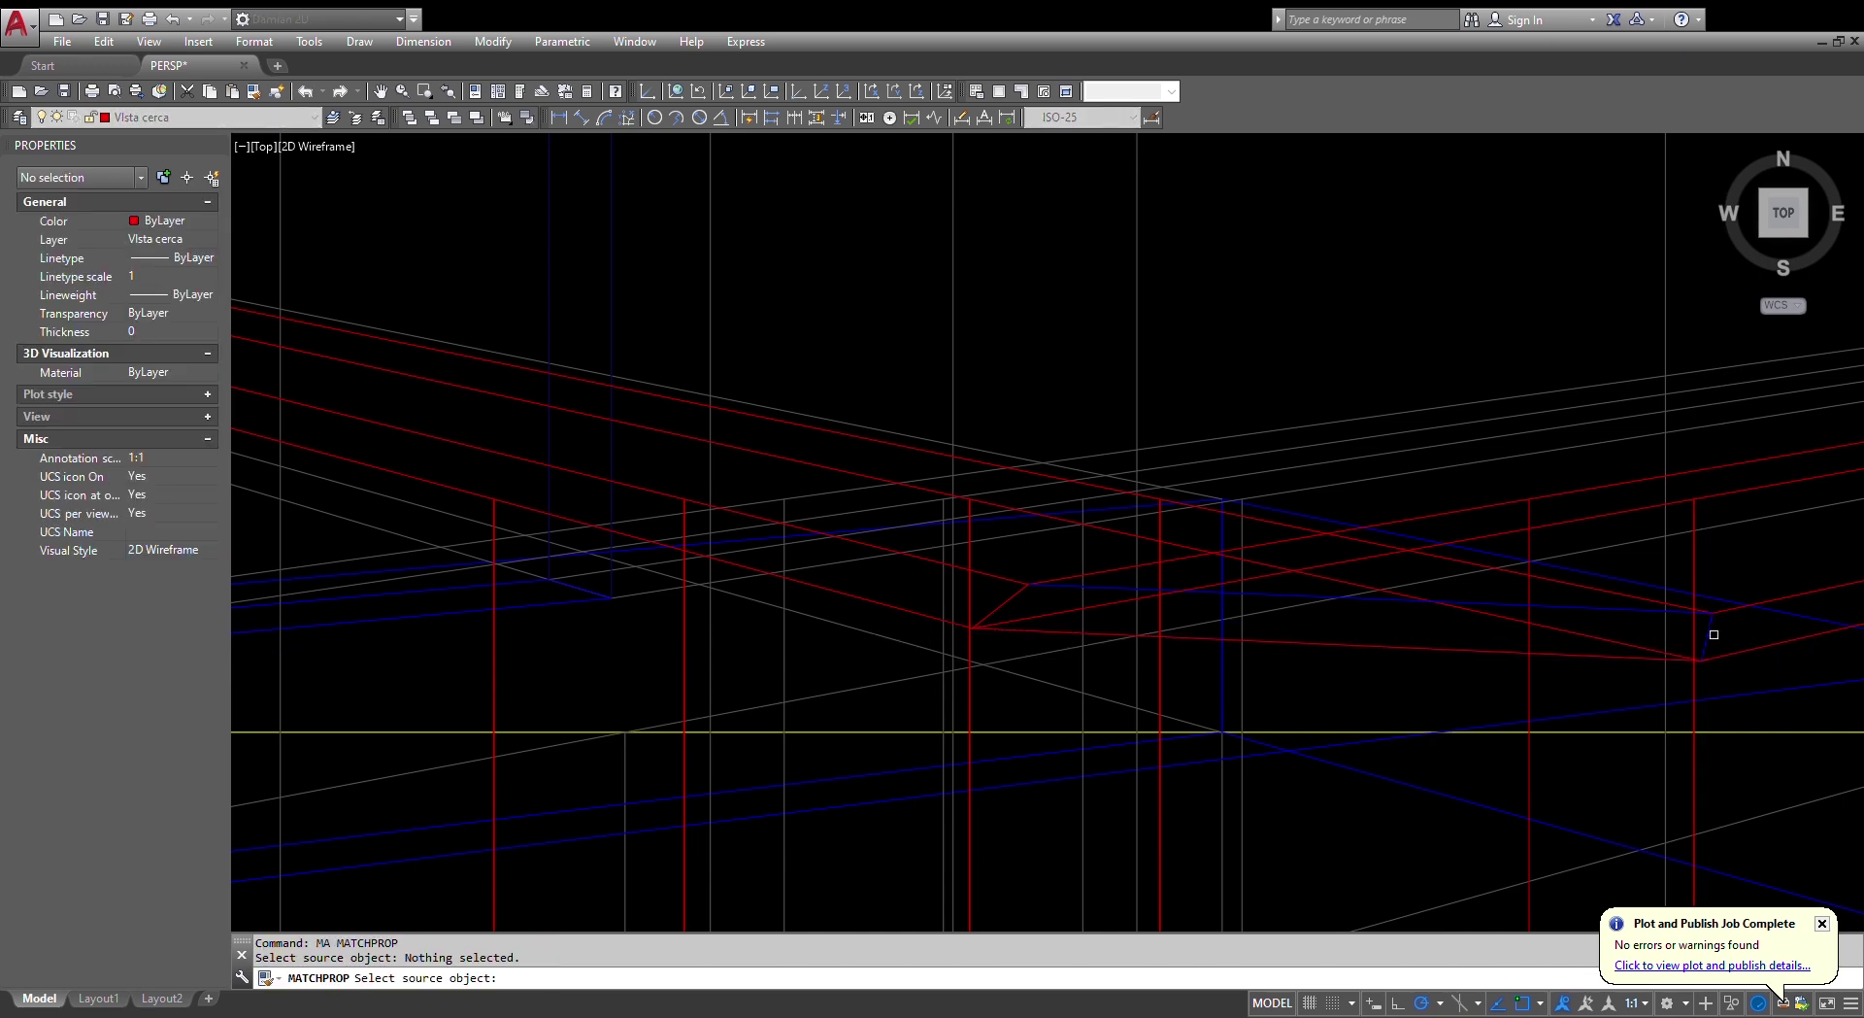
pyautogui.click(1626, 658)
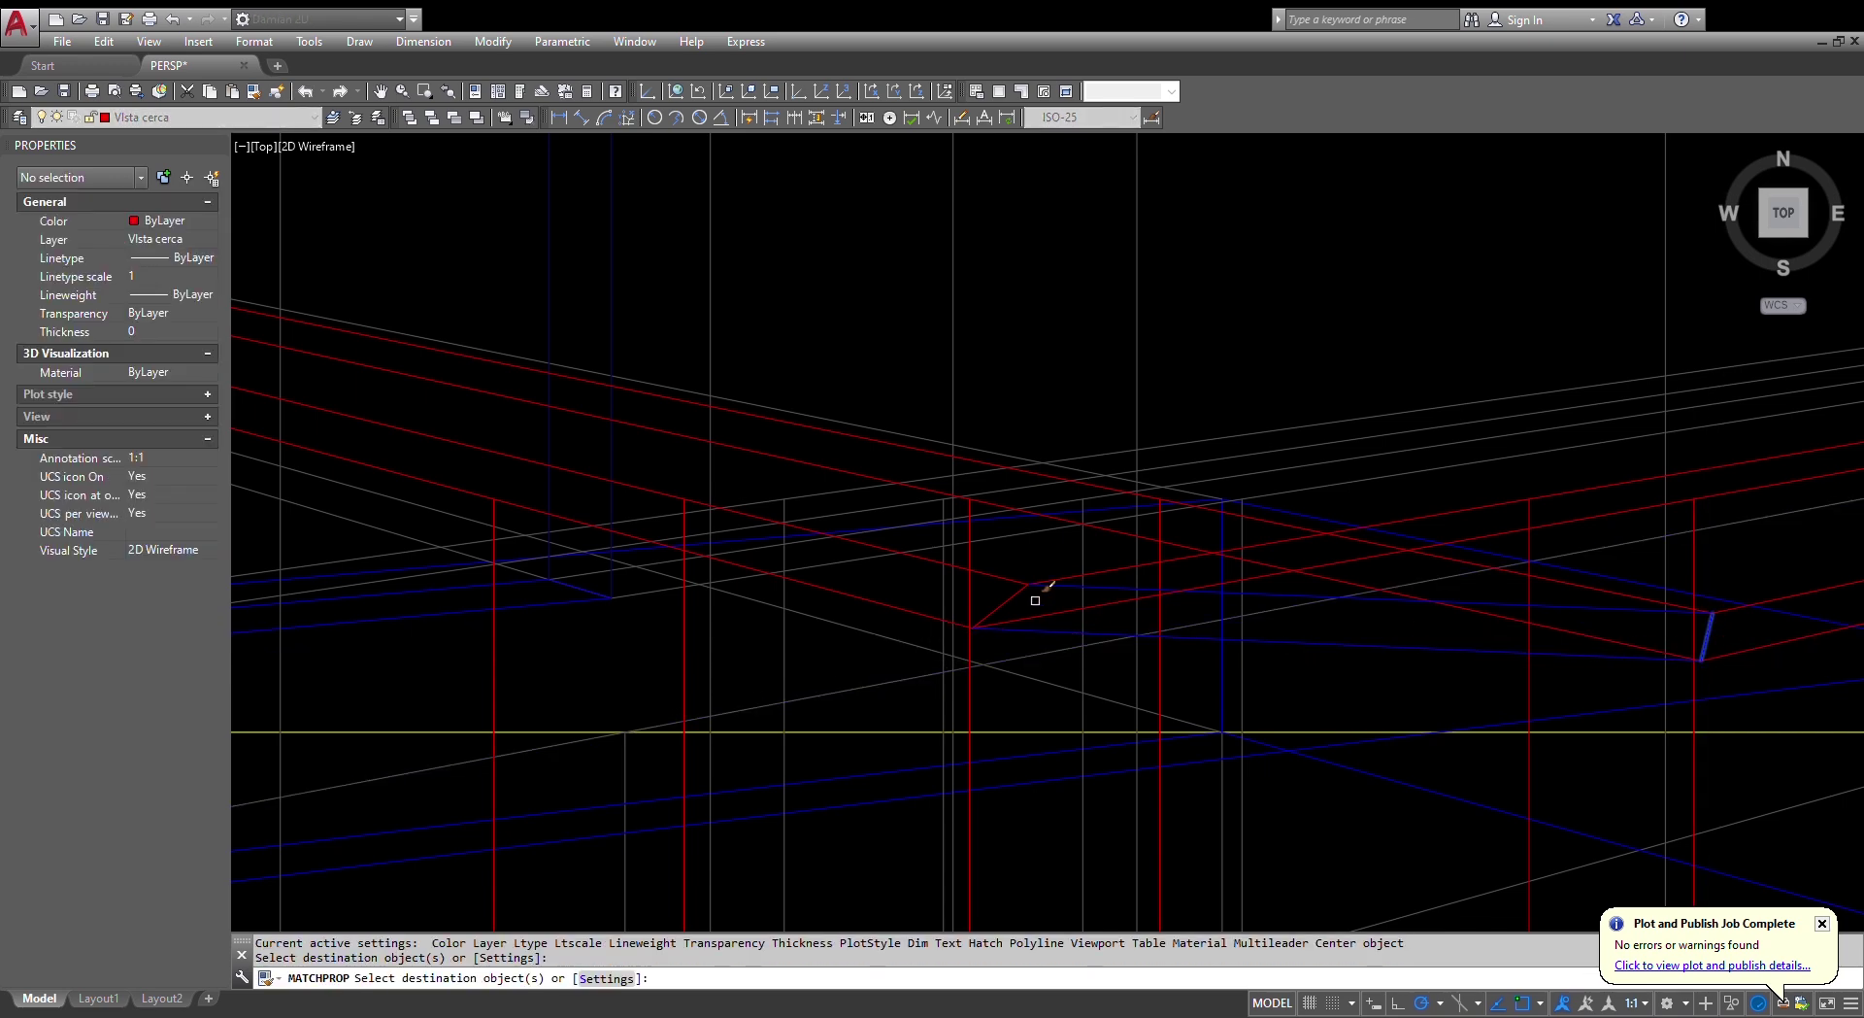
pyautogui.scroll(-2, 1018, 597)
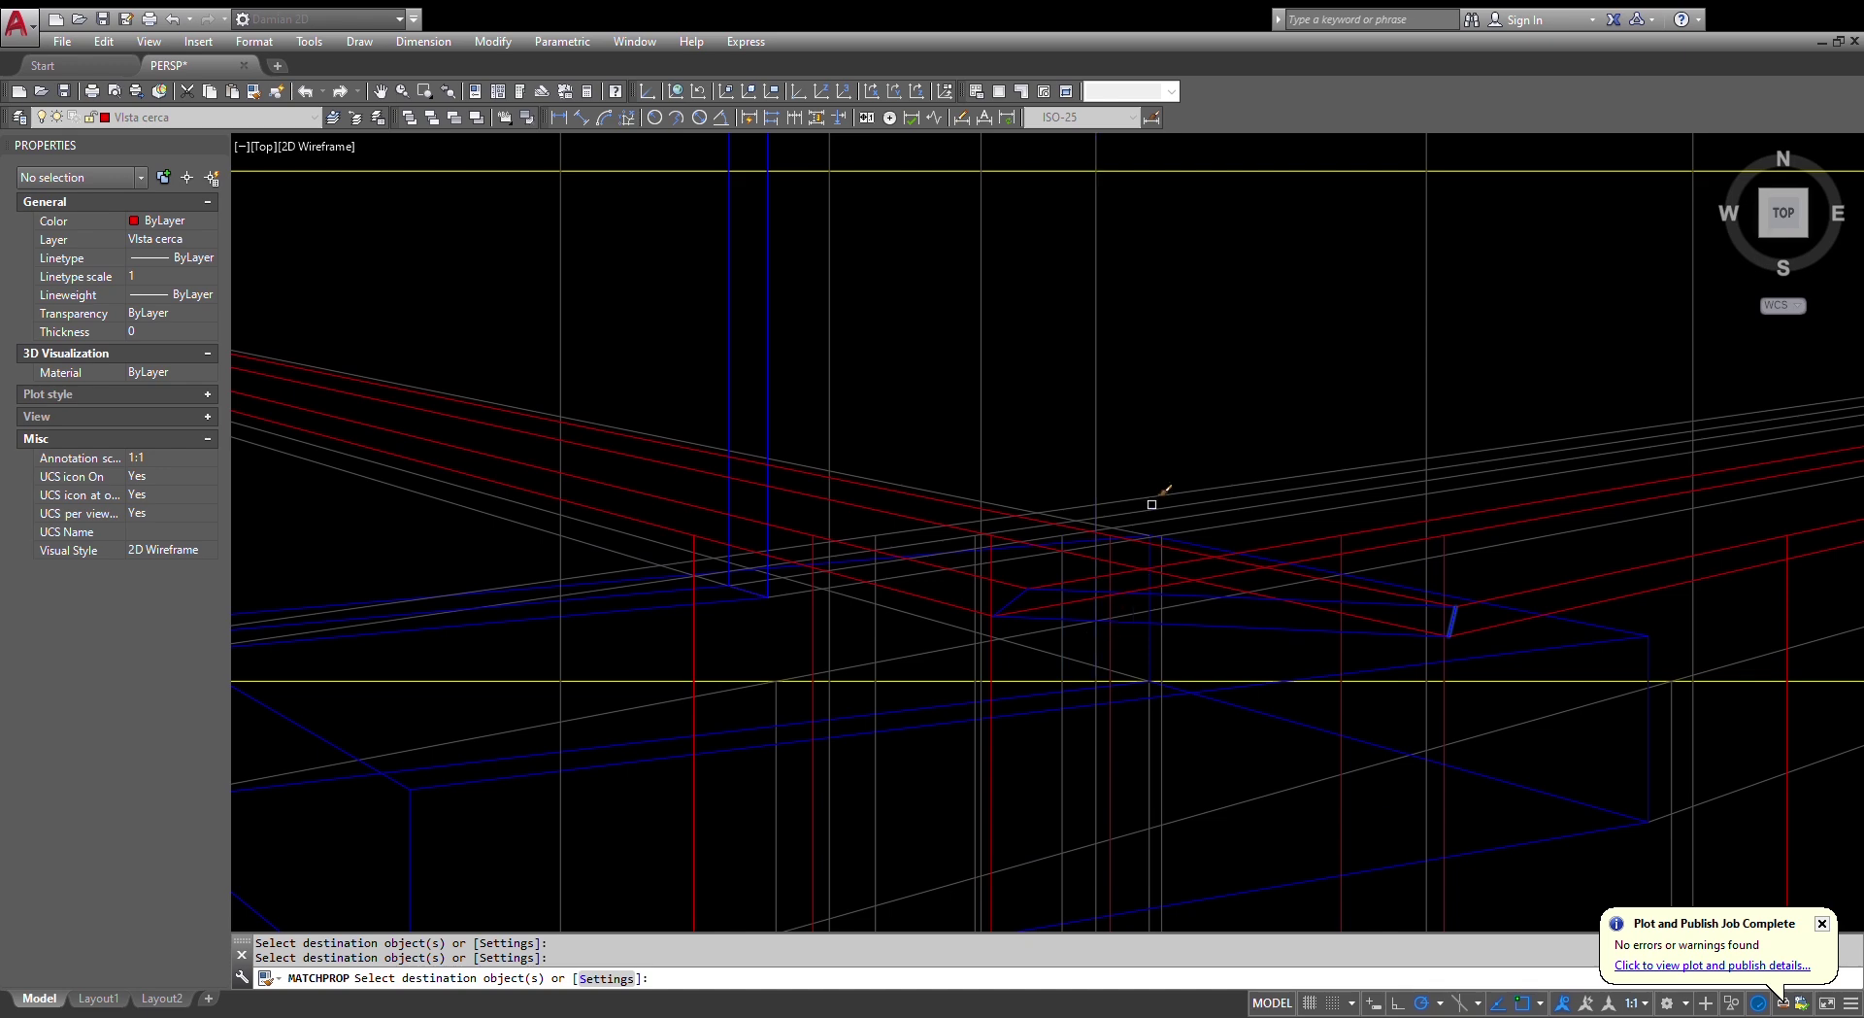
pyautogui.scroll(-4, 1151, 504)
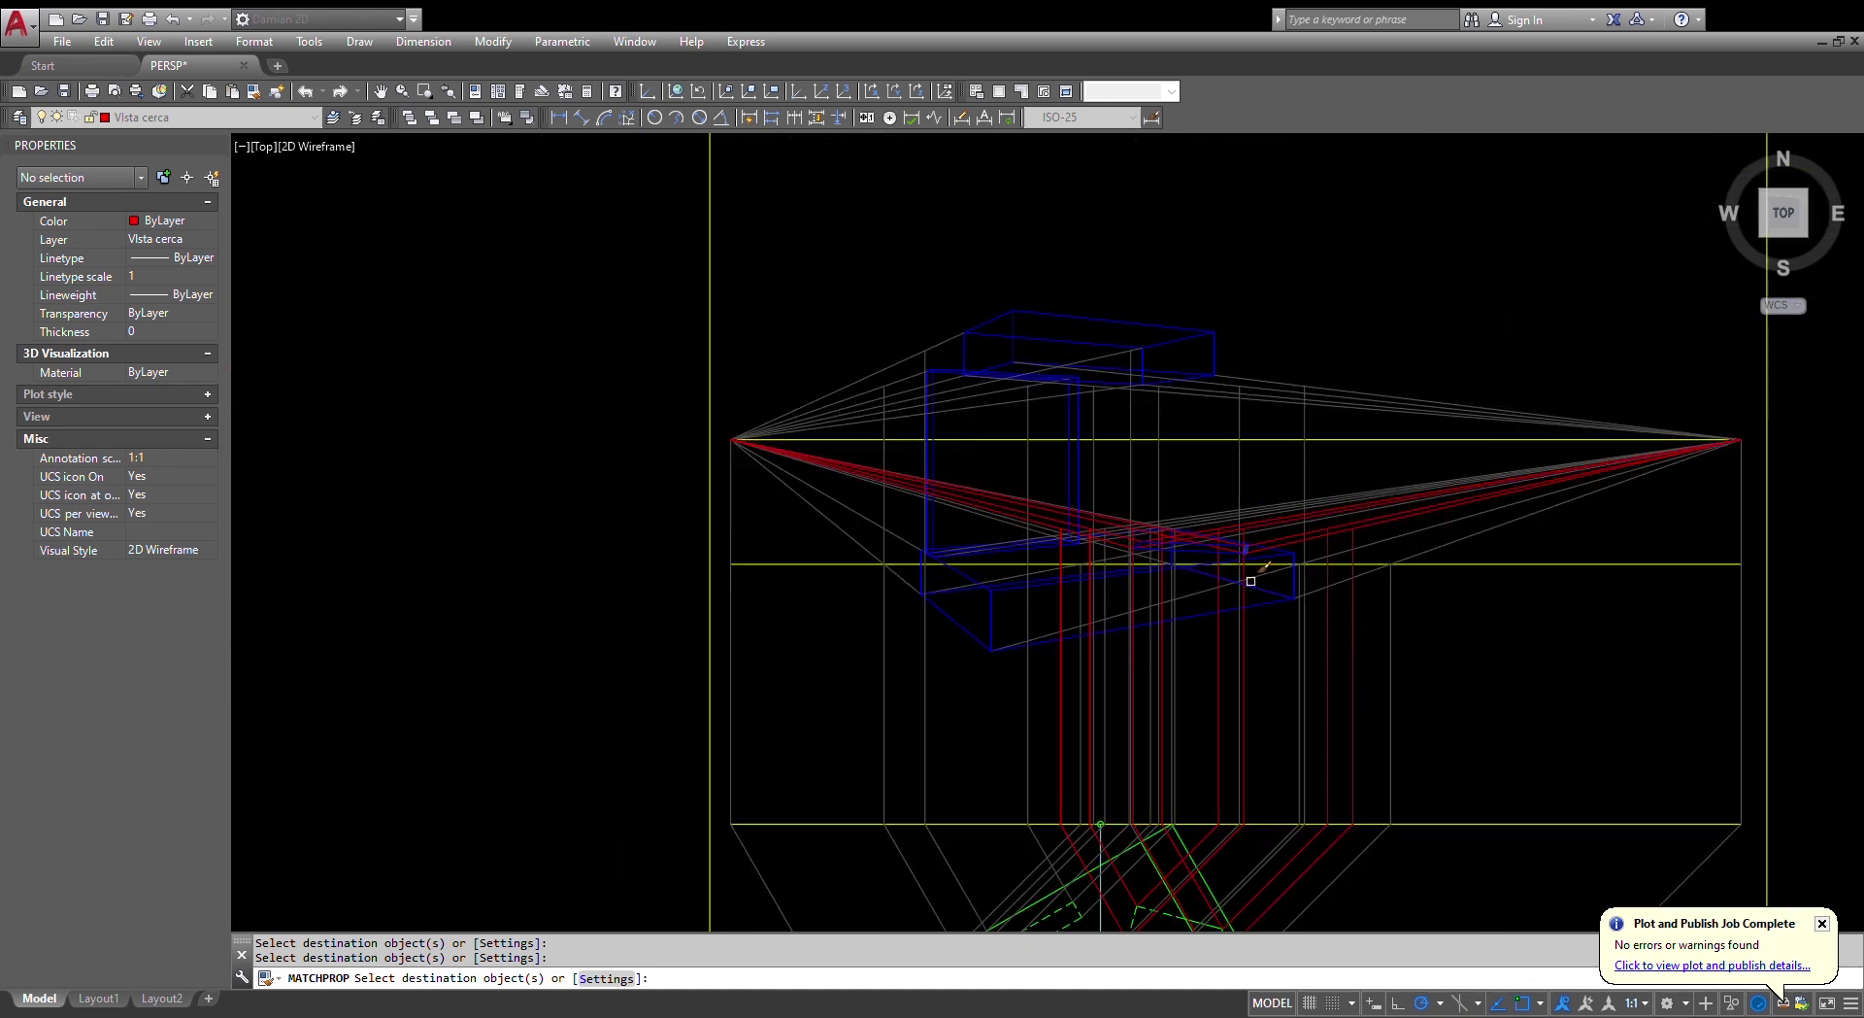
pyautogui.press('Escape')
# - Match the red lines running to the right and left vanishing points to the properties of a grey construction vertical
pyautogui.press('Return')
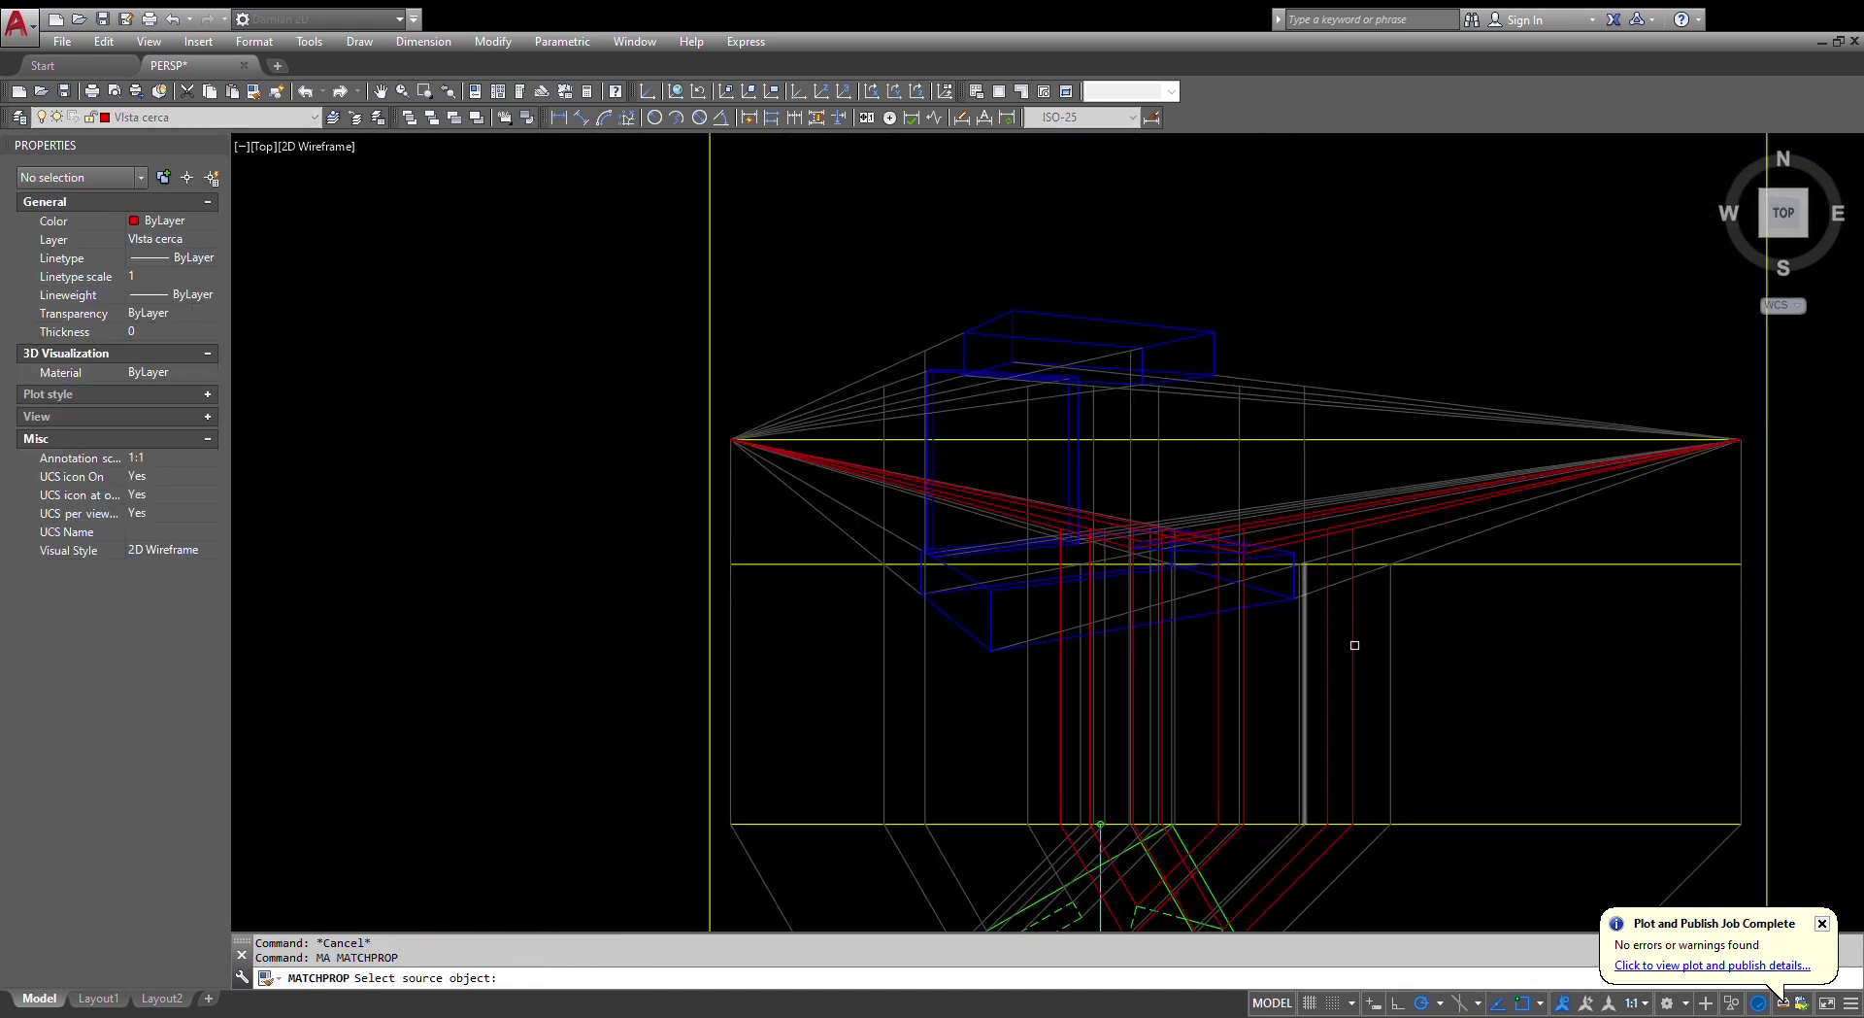
pyautogui.scroll(2, 1457, 530)
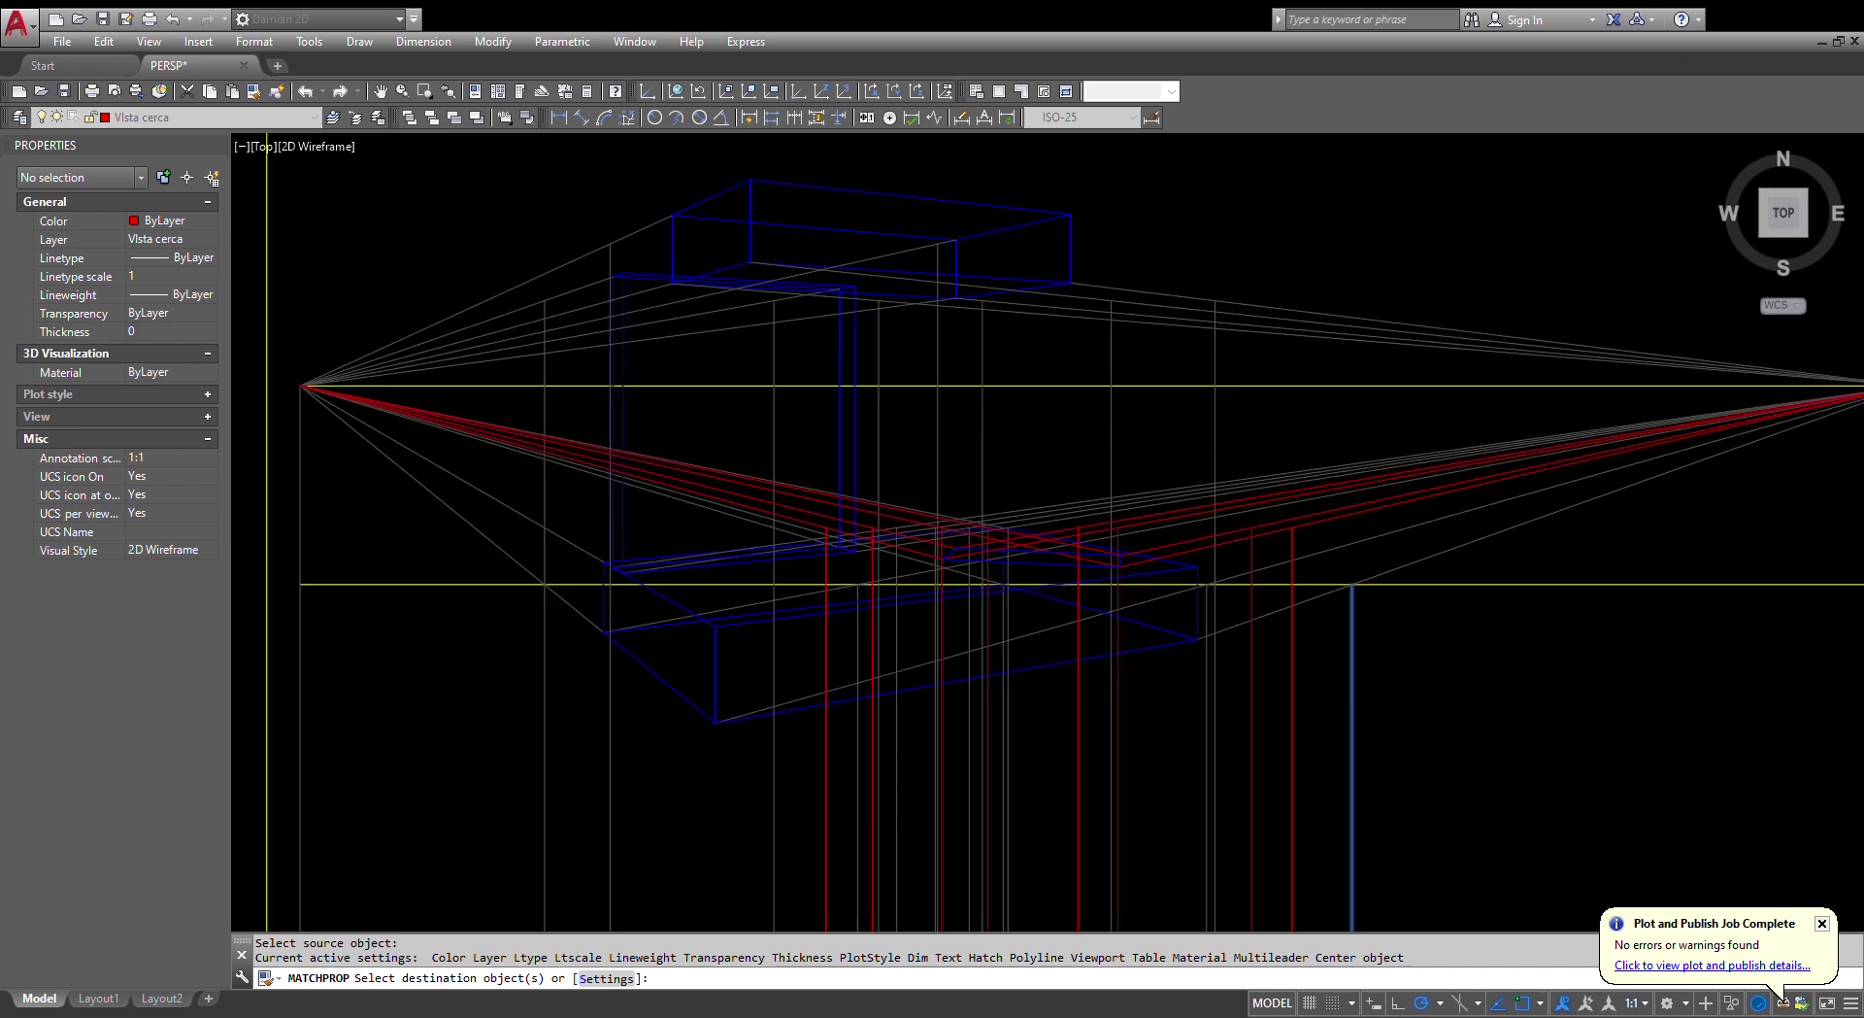
pyautogui.click(1416, 444)
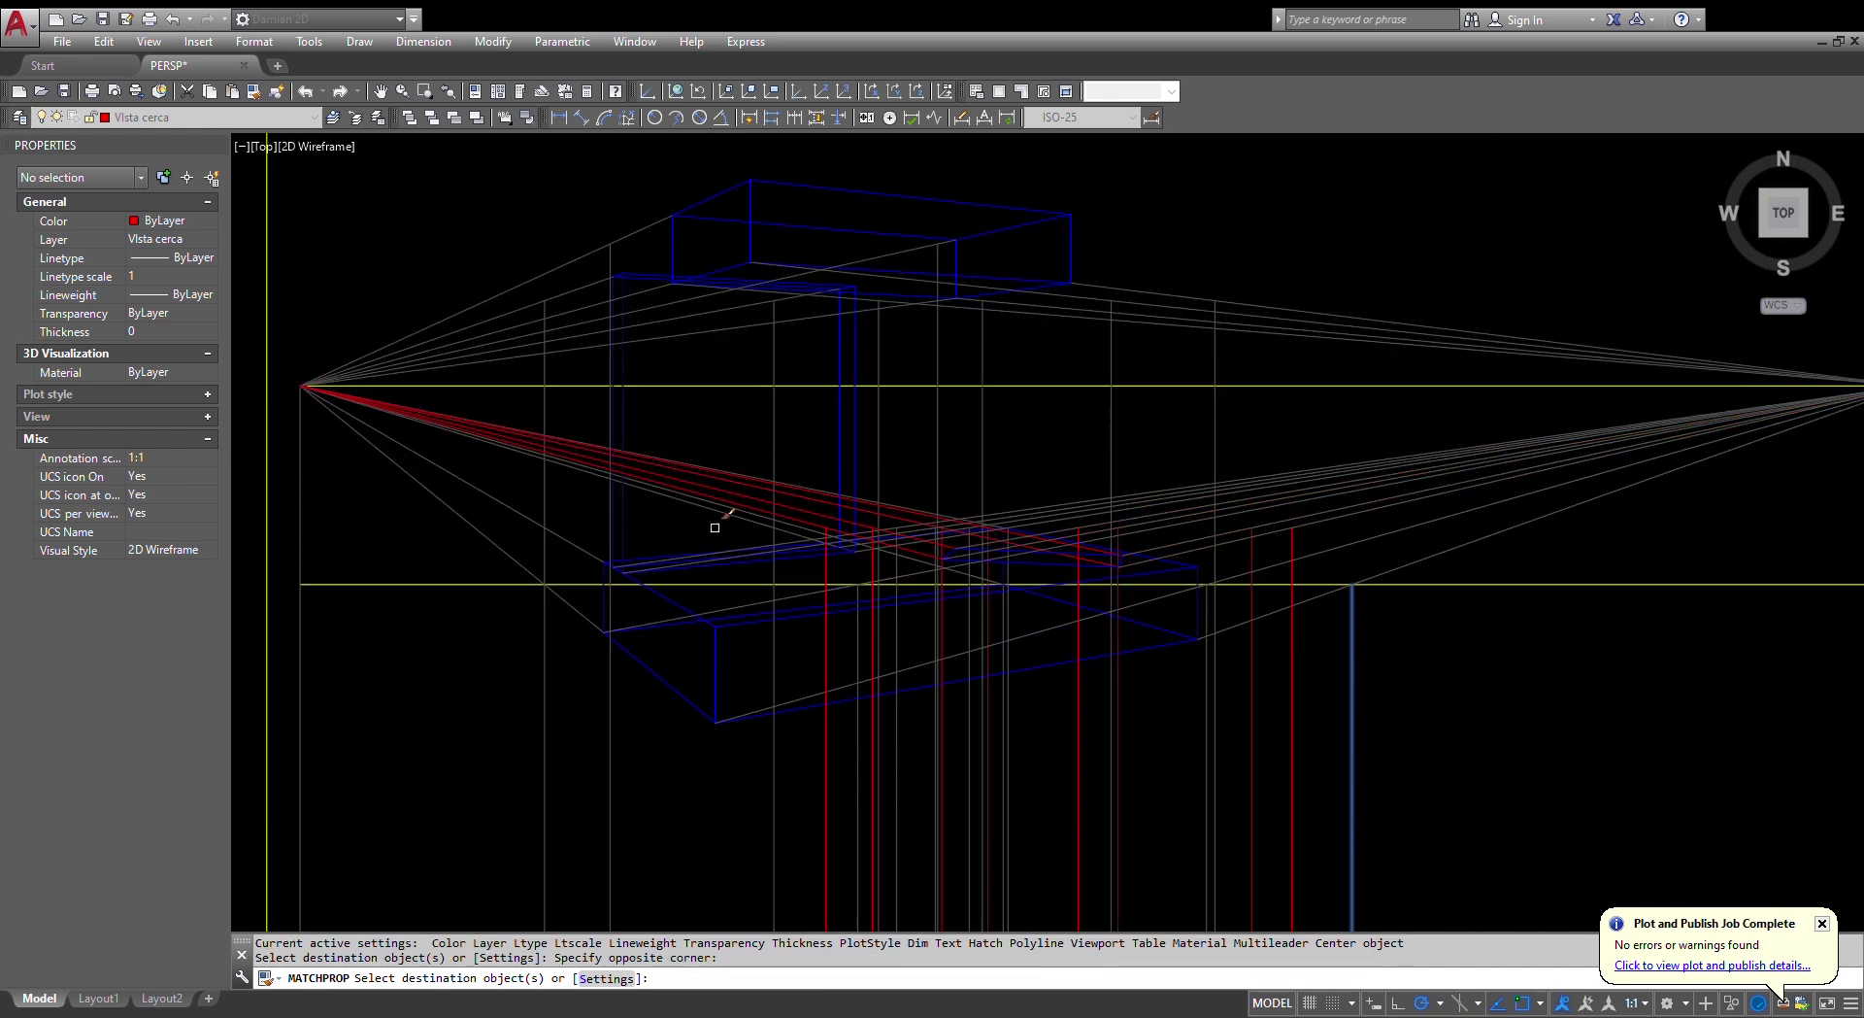
pyautogui.click(689, 540)
pyautogui.click(650, 457)
# - Match the red diagonal projection lines between the plan and the picture plane to the same grey construction line
pyautogui.scroll(-4, 759, 432)
pyautogui.scroll(6, 933, 677)
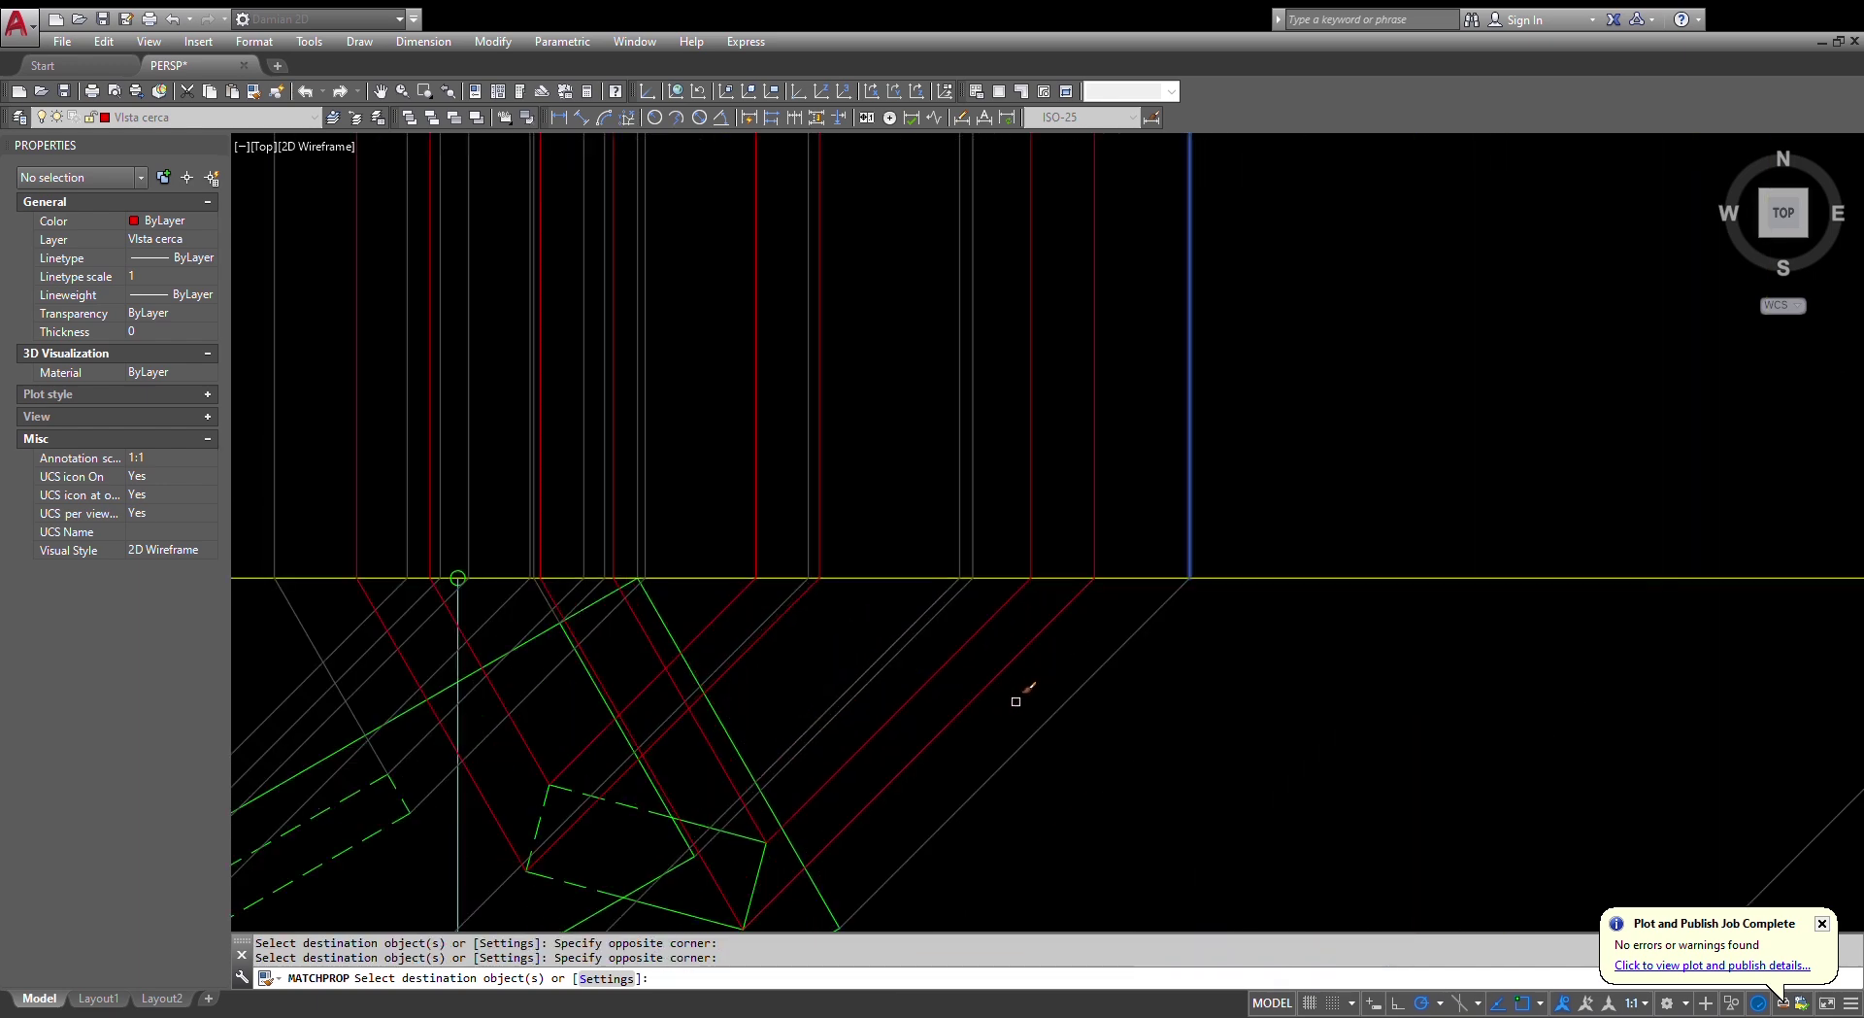
pyautogui.click(1016, 701)
pyautogui.click(730, 596)
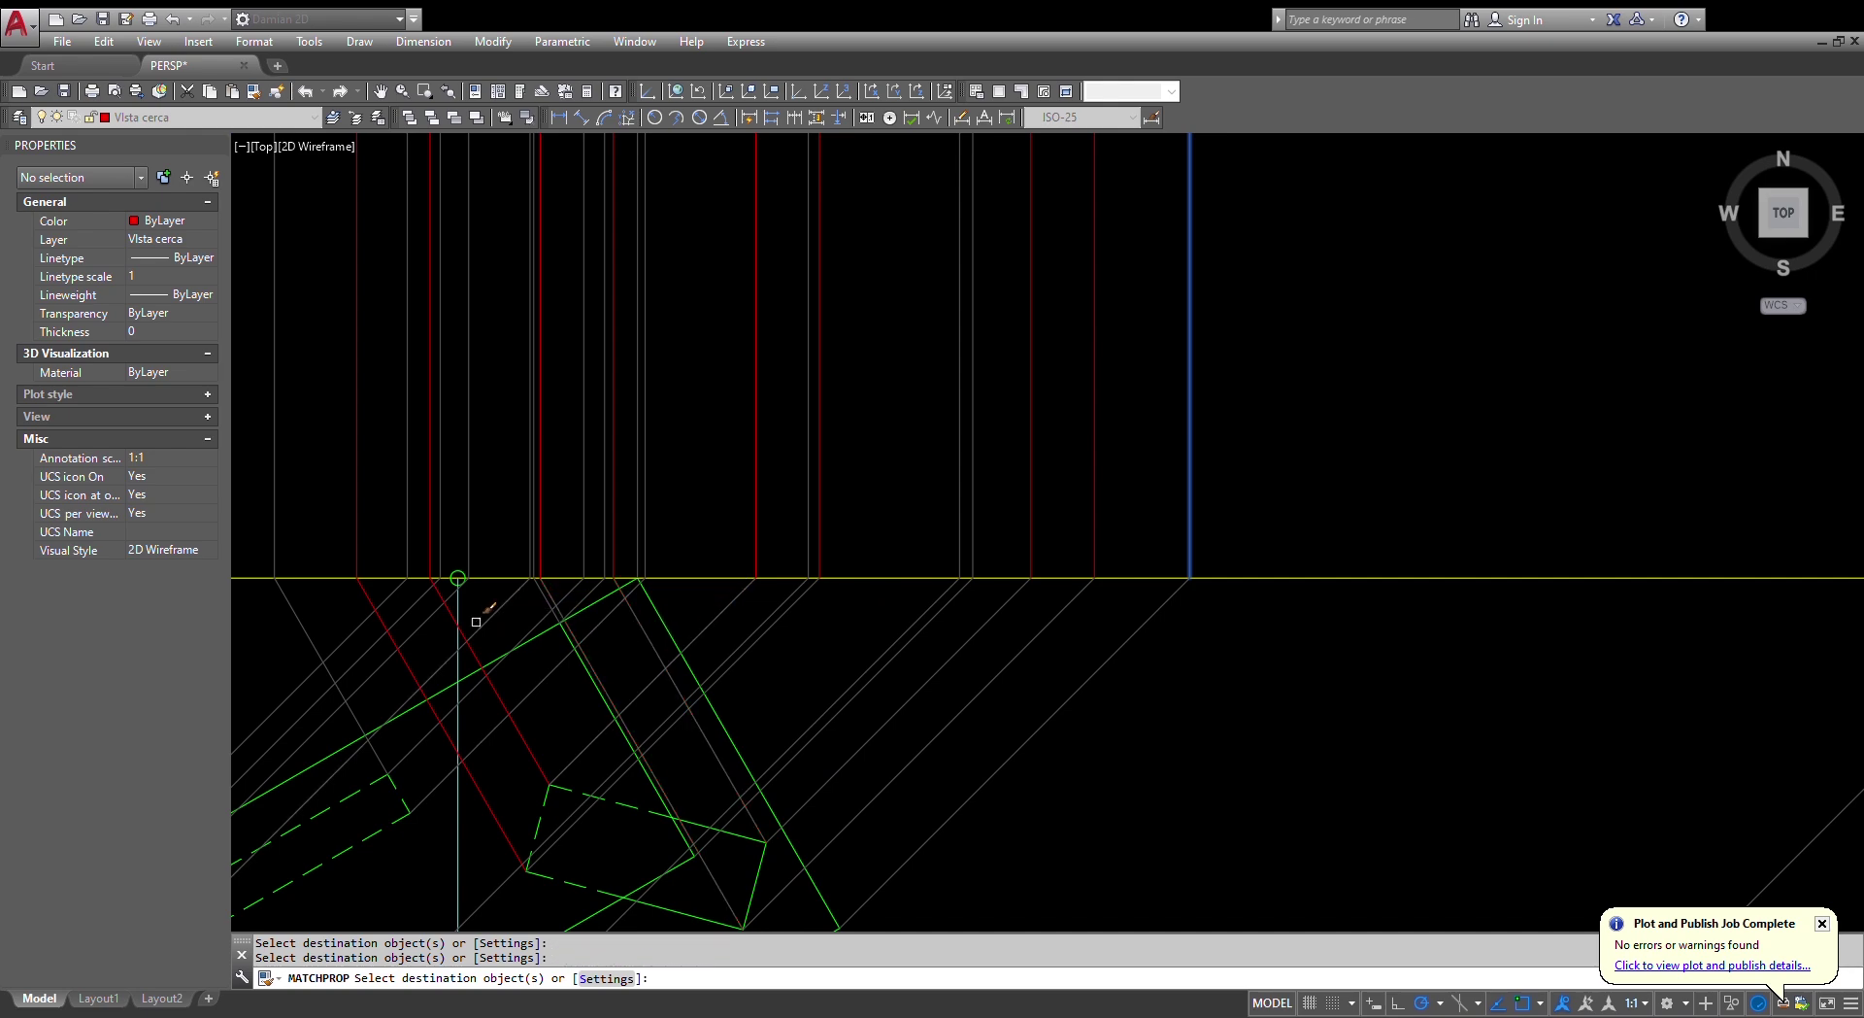
pyautogui.scroll(4, 449, 618)
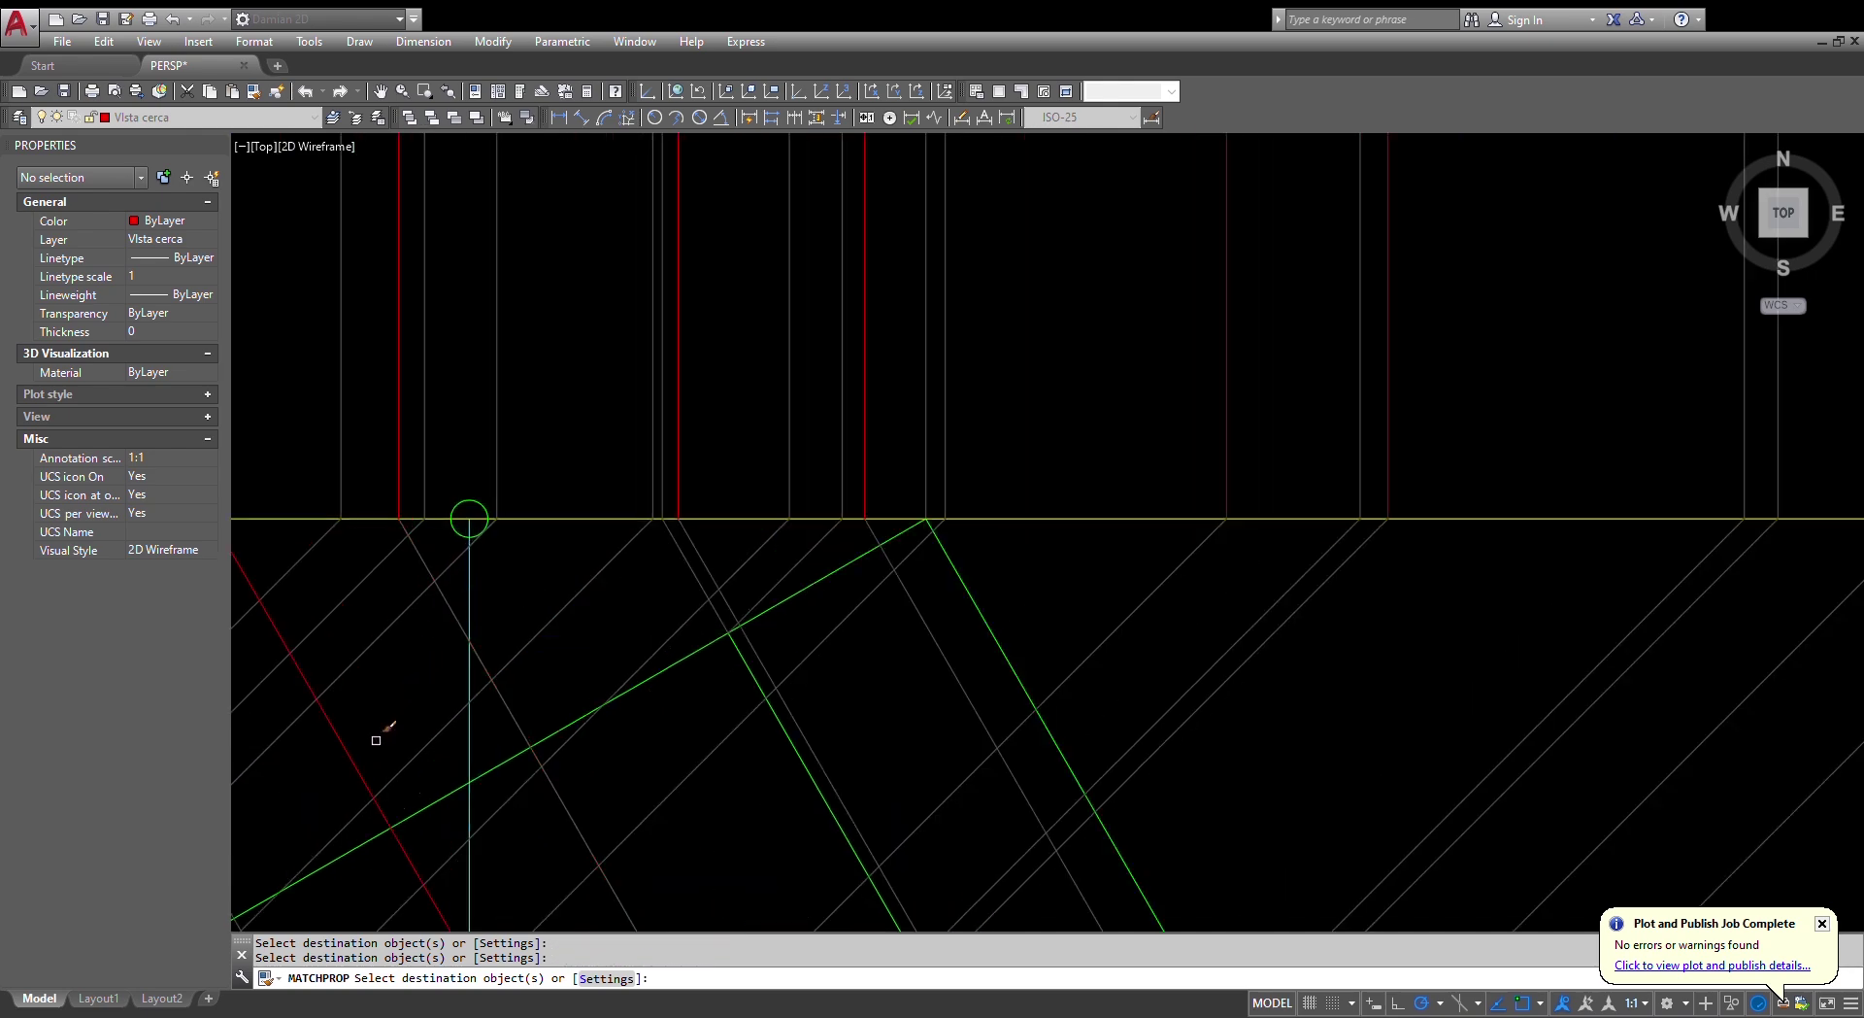
pyautogui.scroll(-5, 352, 766)
pyautogui.scroll(3, 566, 420)
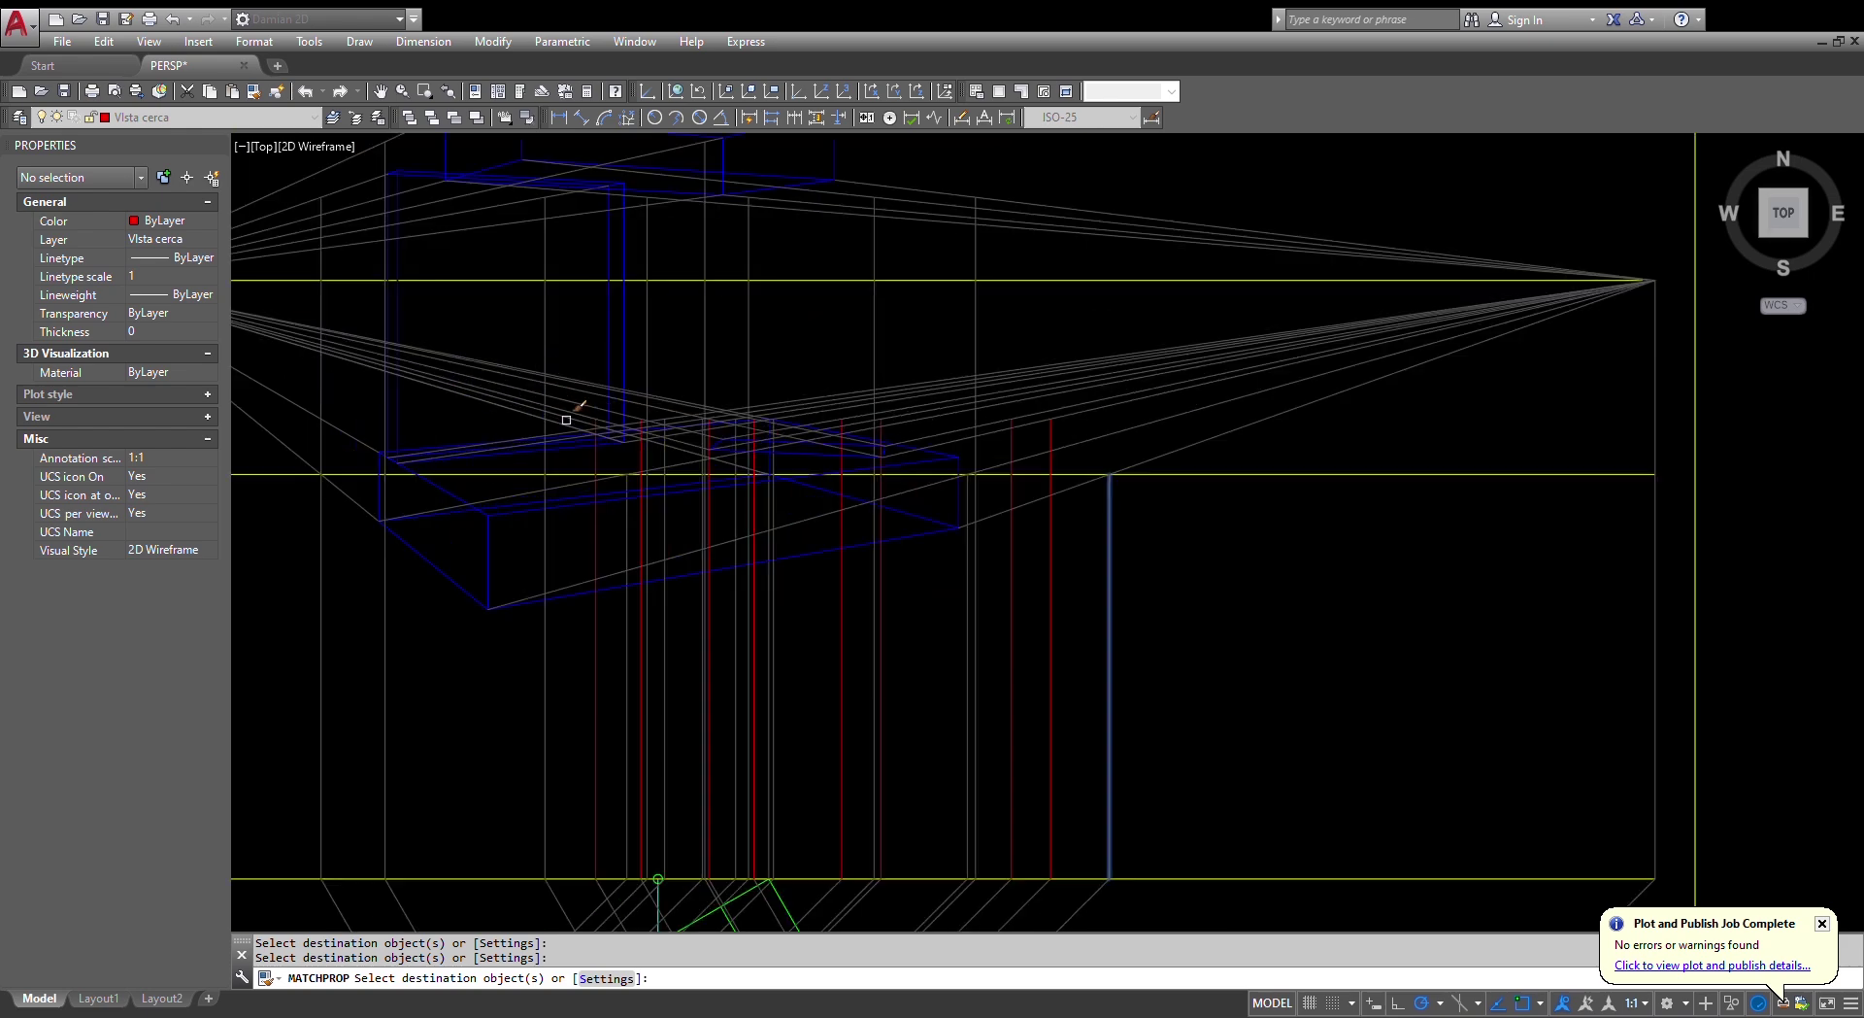
pyautogui.scroll(2, 890, 492)
pyautogui.scroll(-4, 1020, 582)
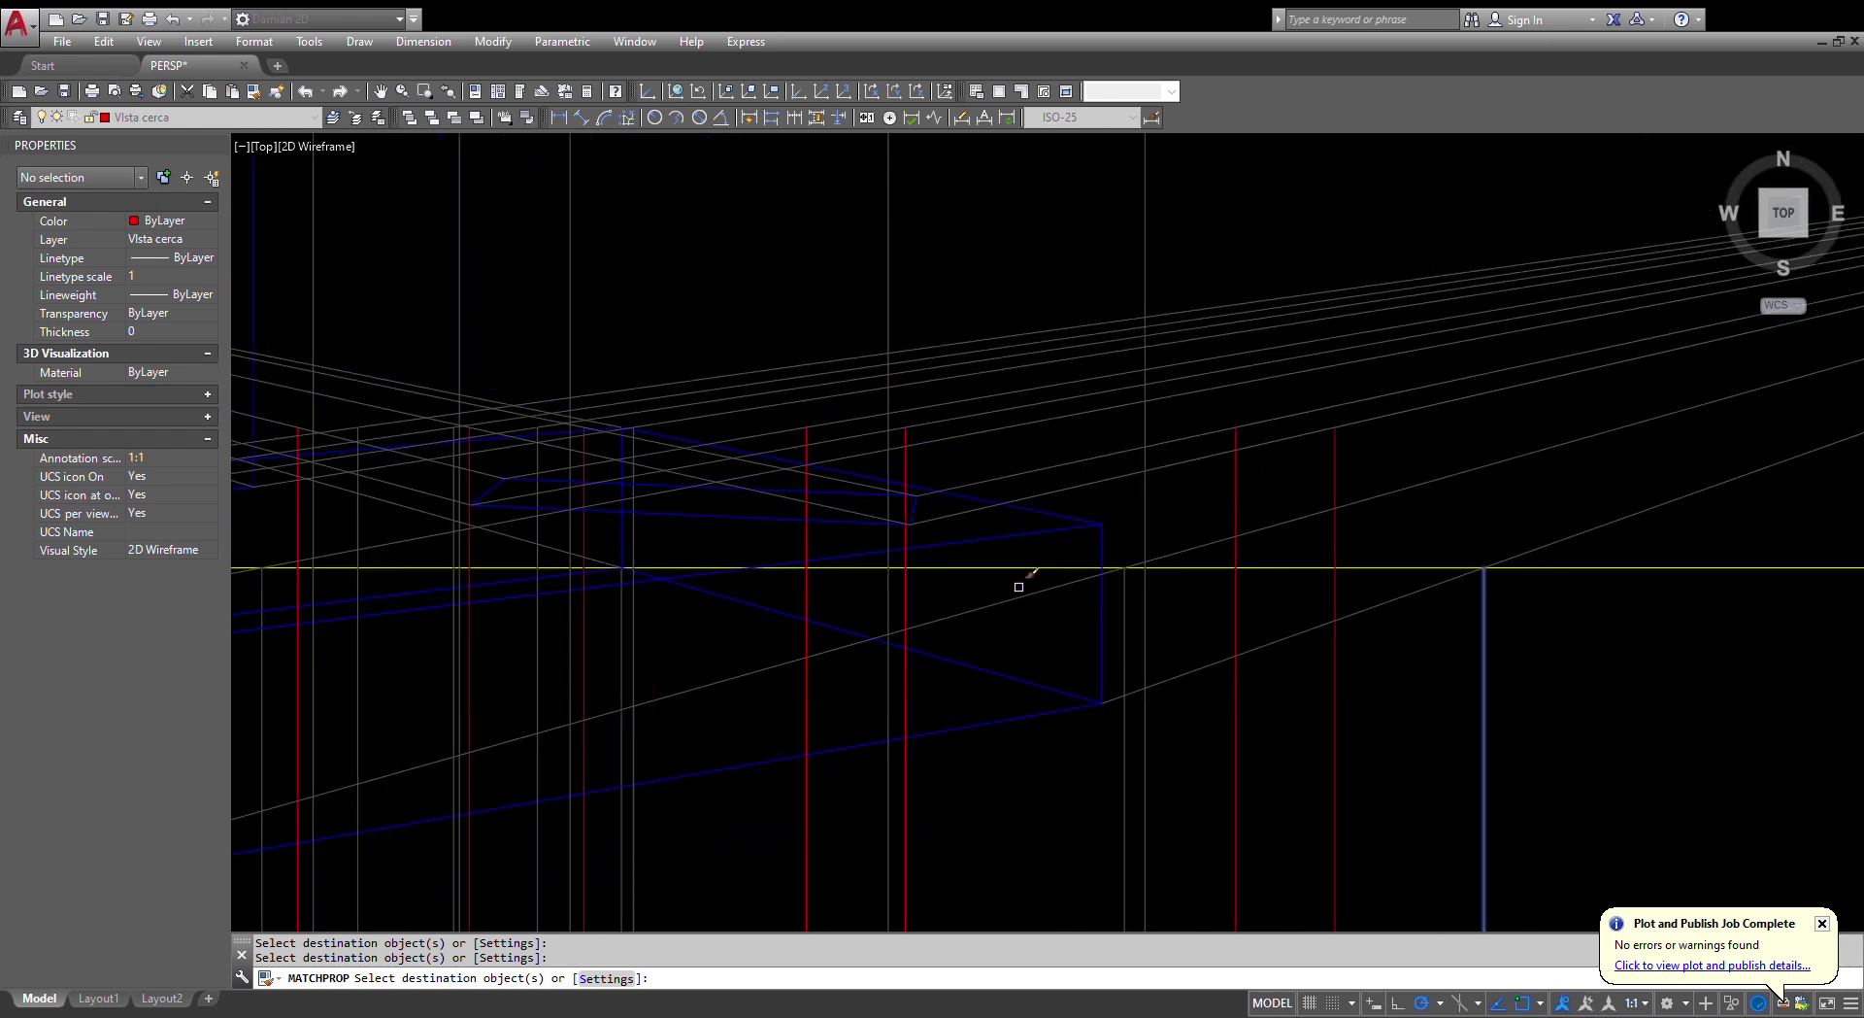
pyautogui.press('Escape')
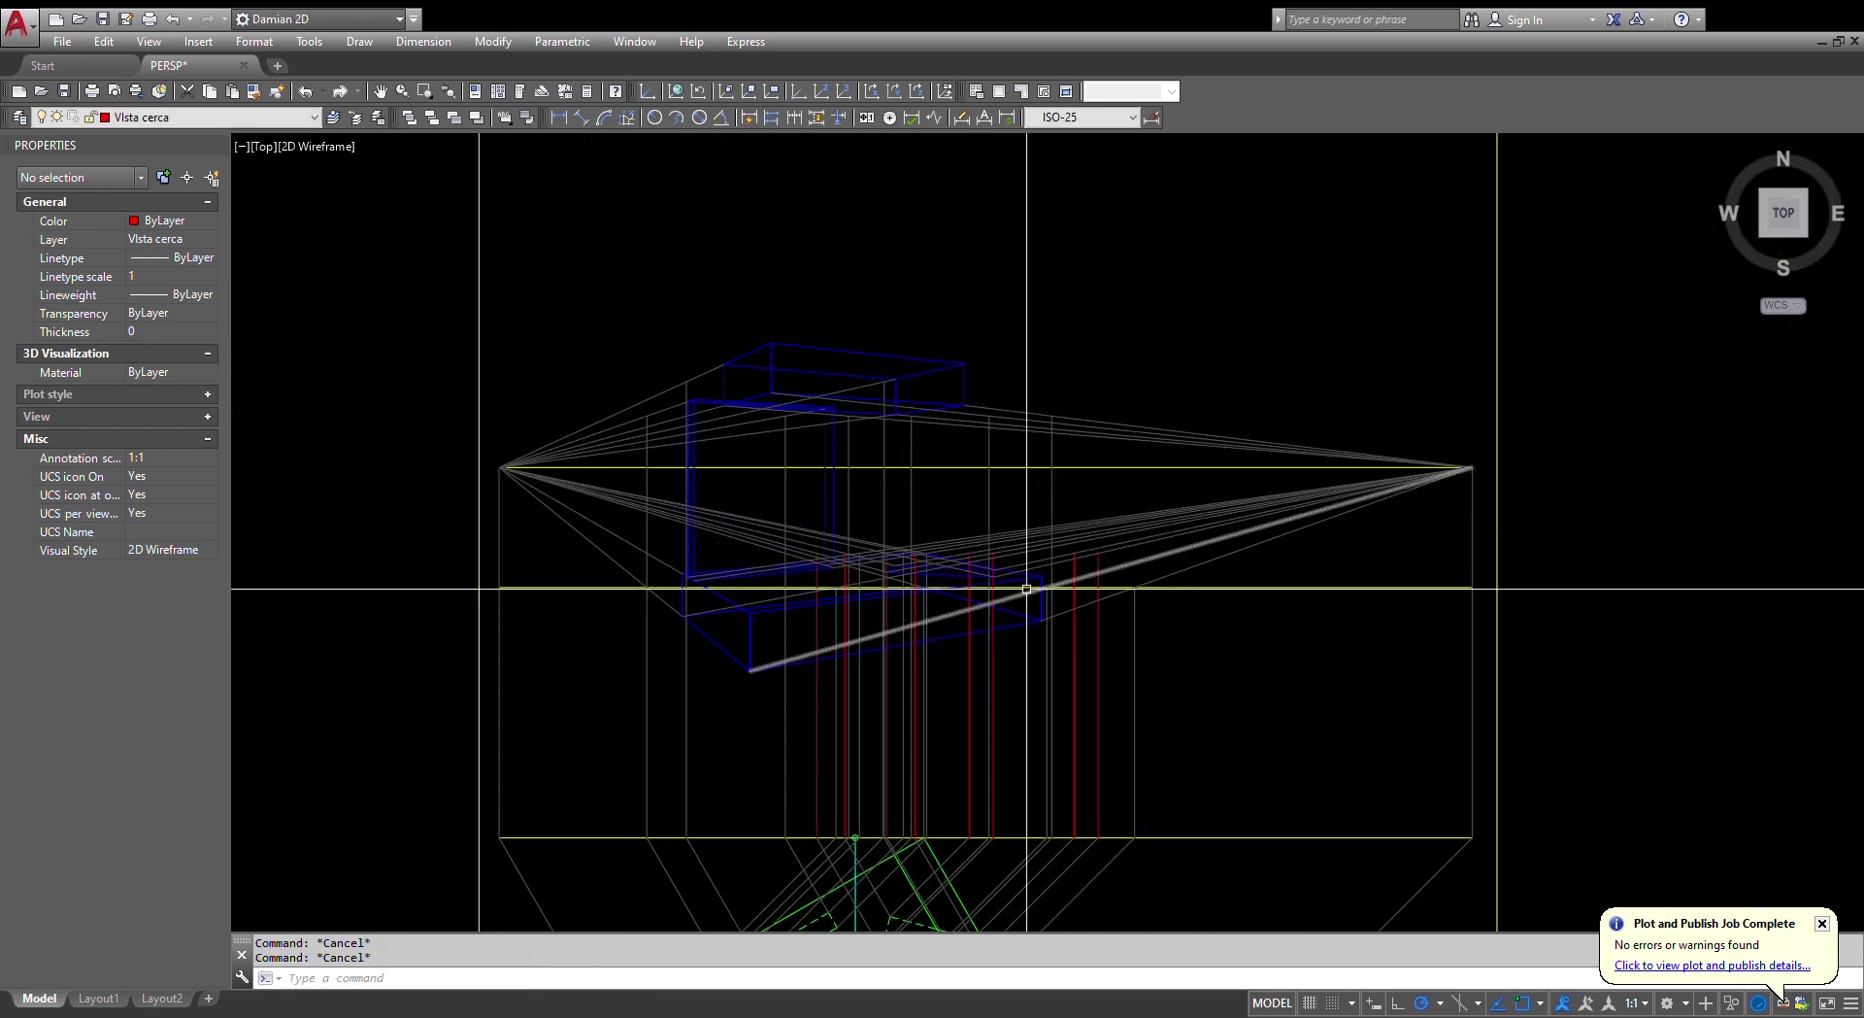
# - Stretch the upper ends of the two rightmost red height verticals upward by 40 units
pyautogui.scroll(4, 1026, 588)
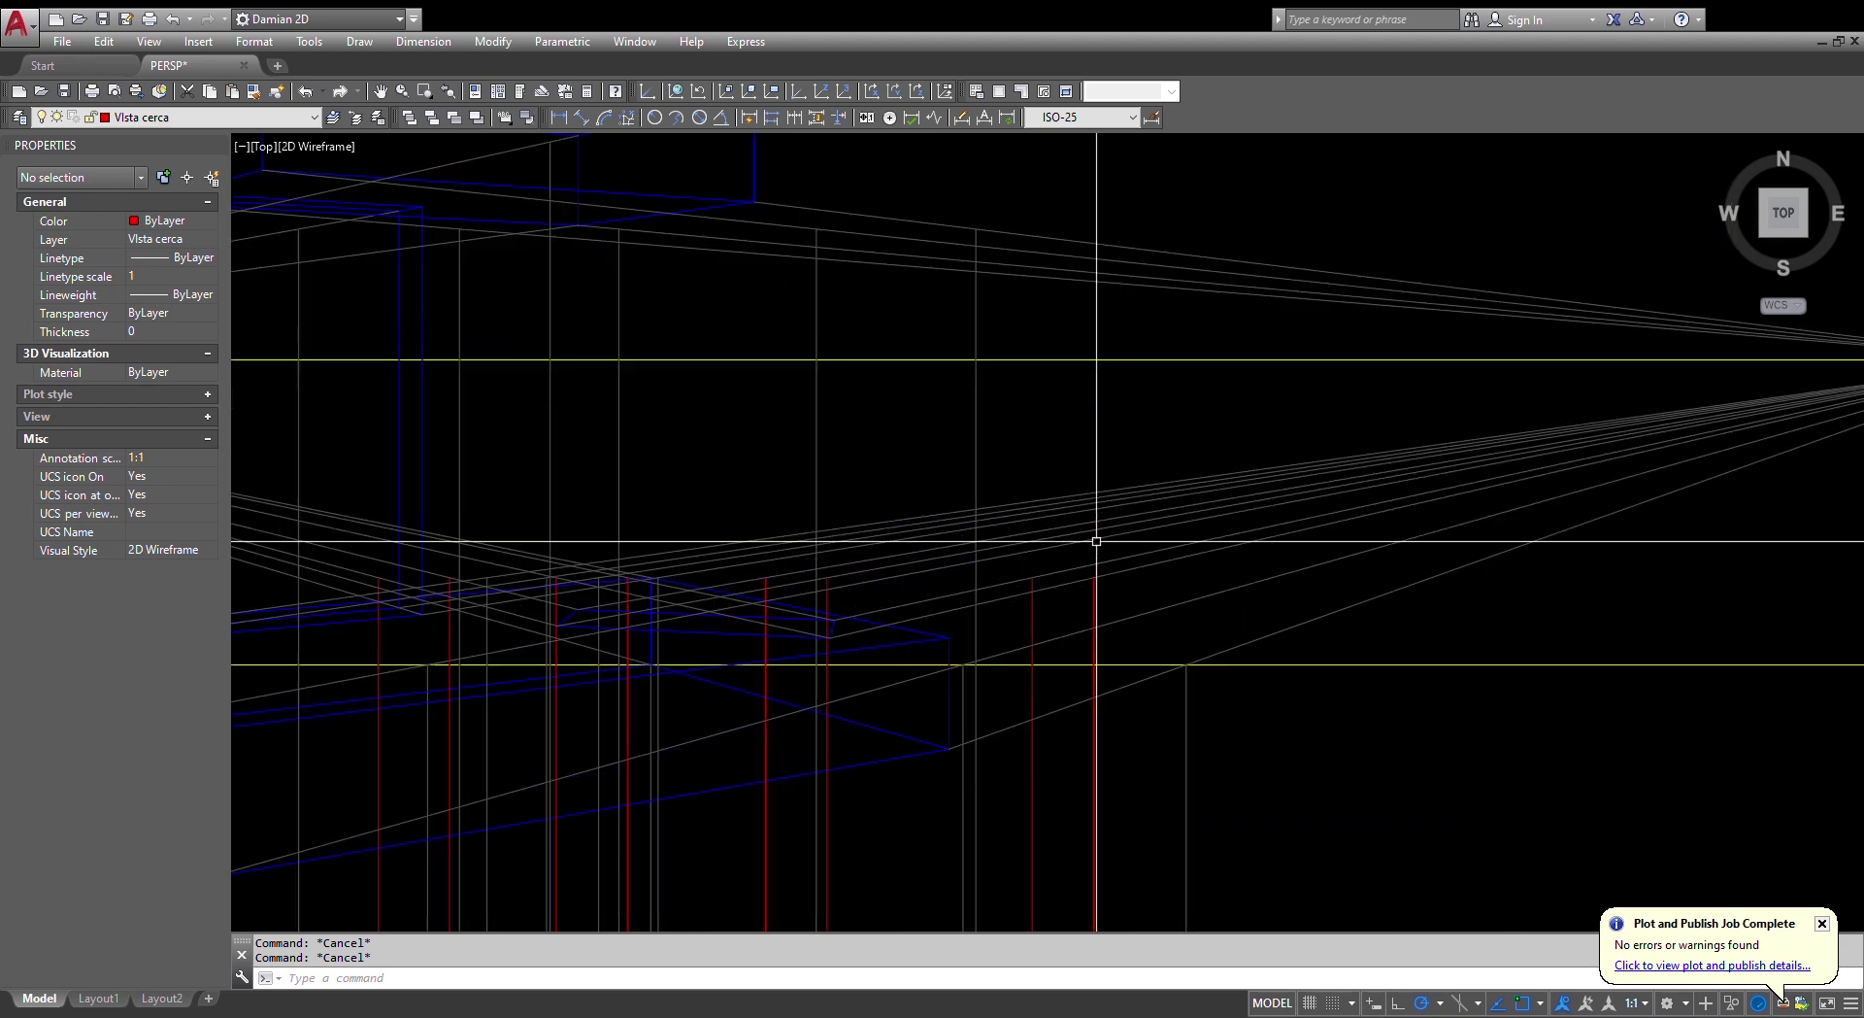
pyautogui.click(1094, 587)
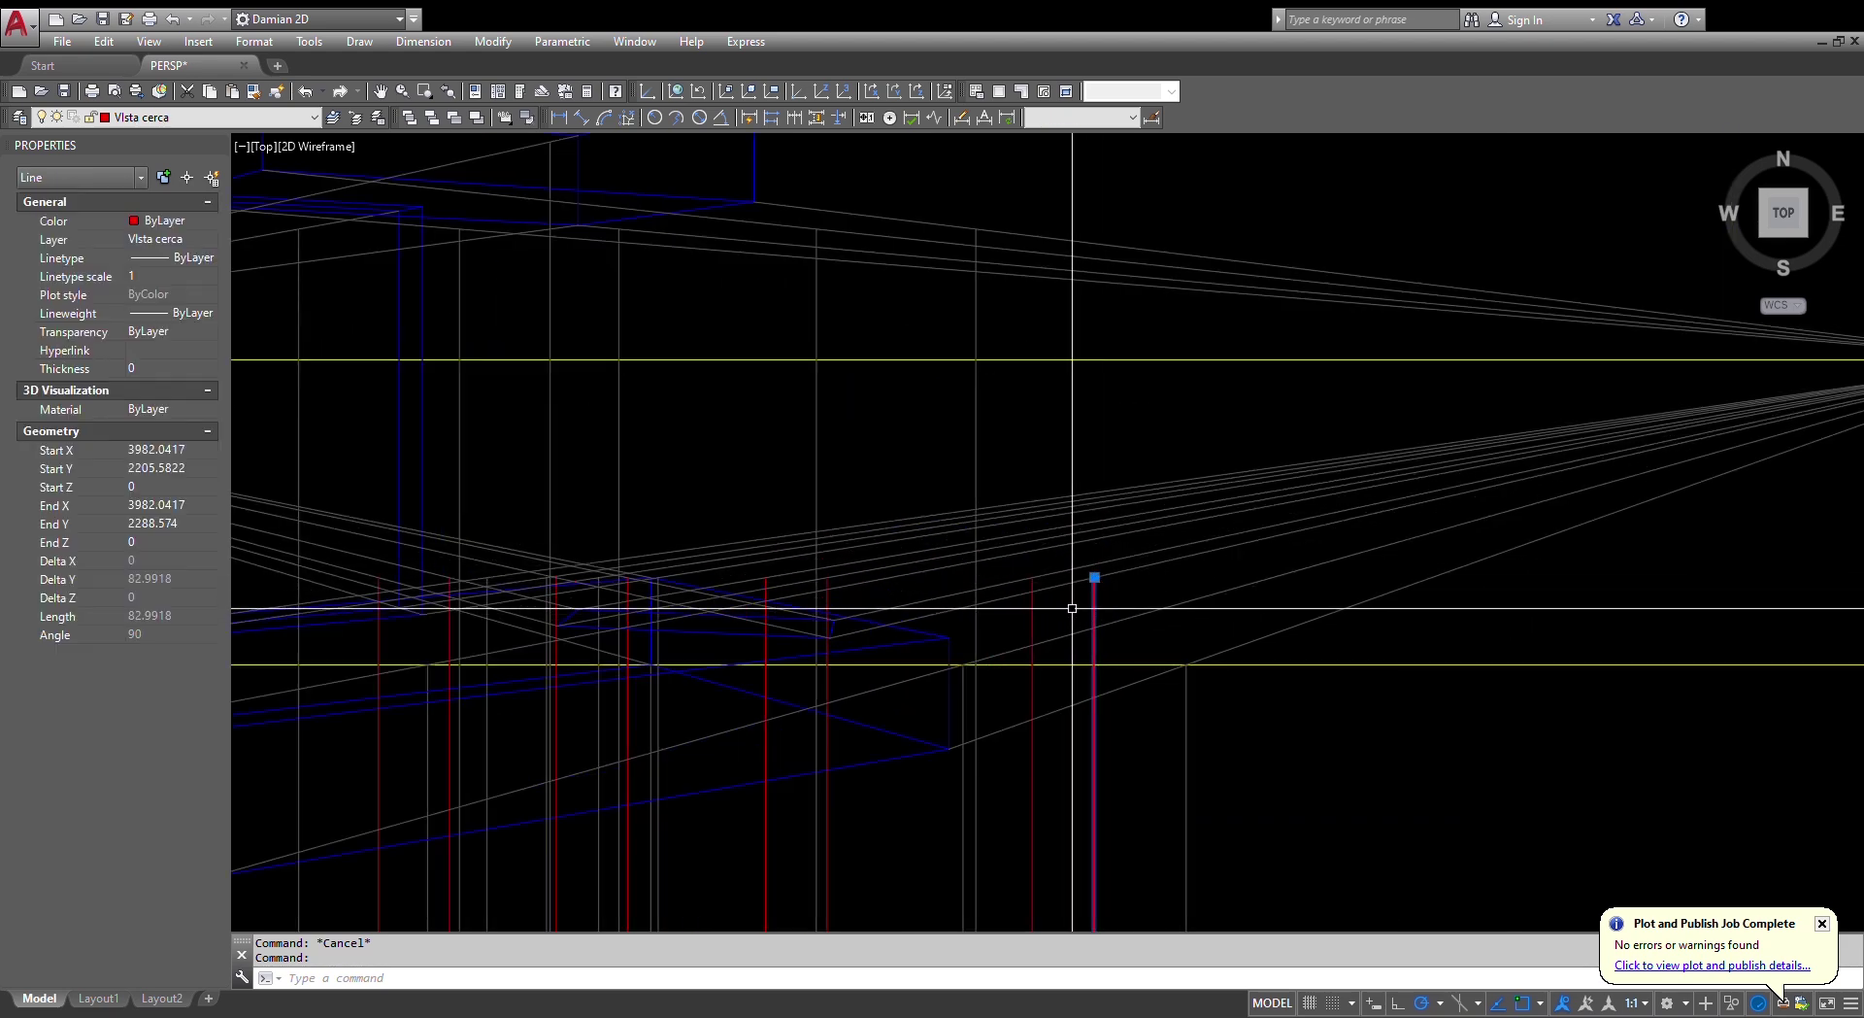
pyautogui.click(1094, 577)
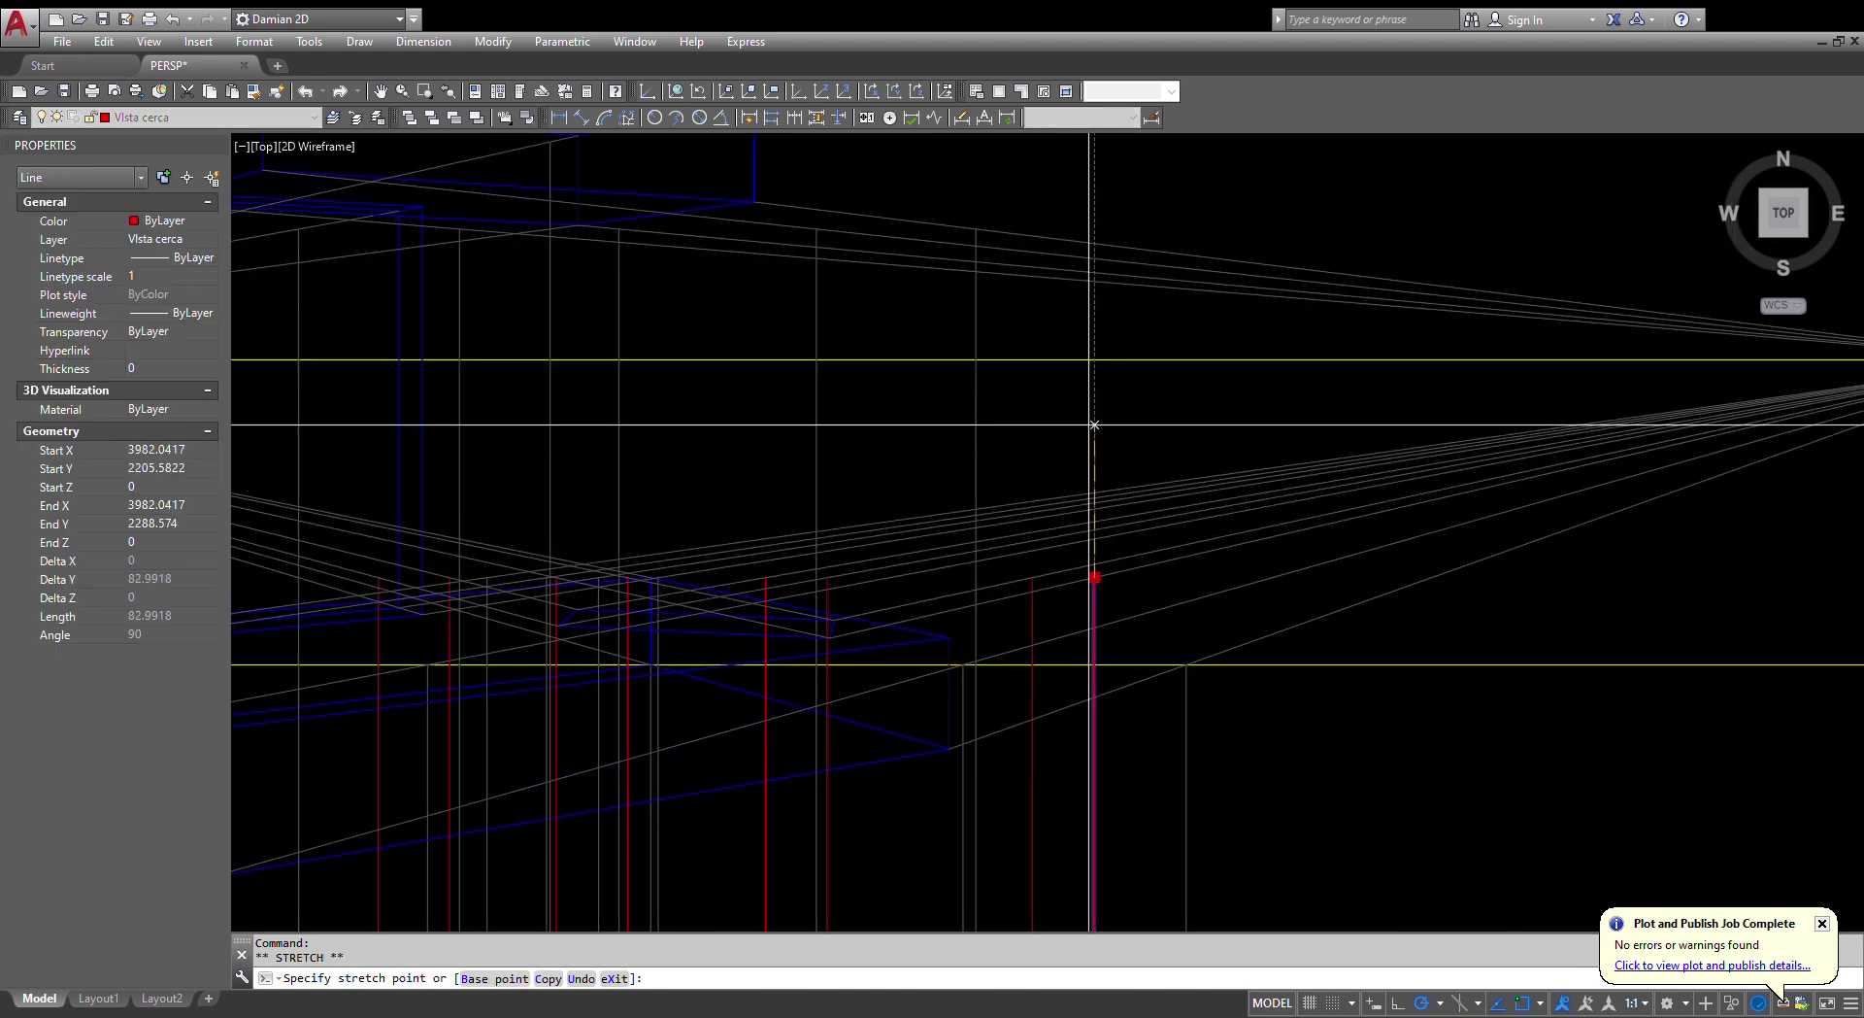
pyautogui.write('40')
pyautogui.press('Return')
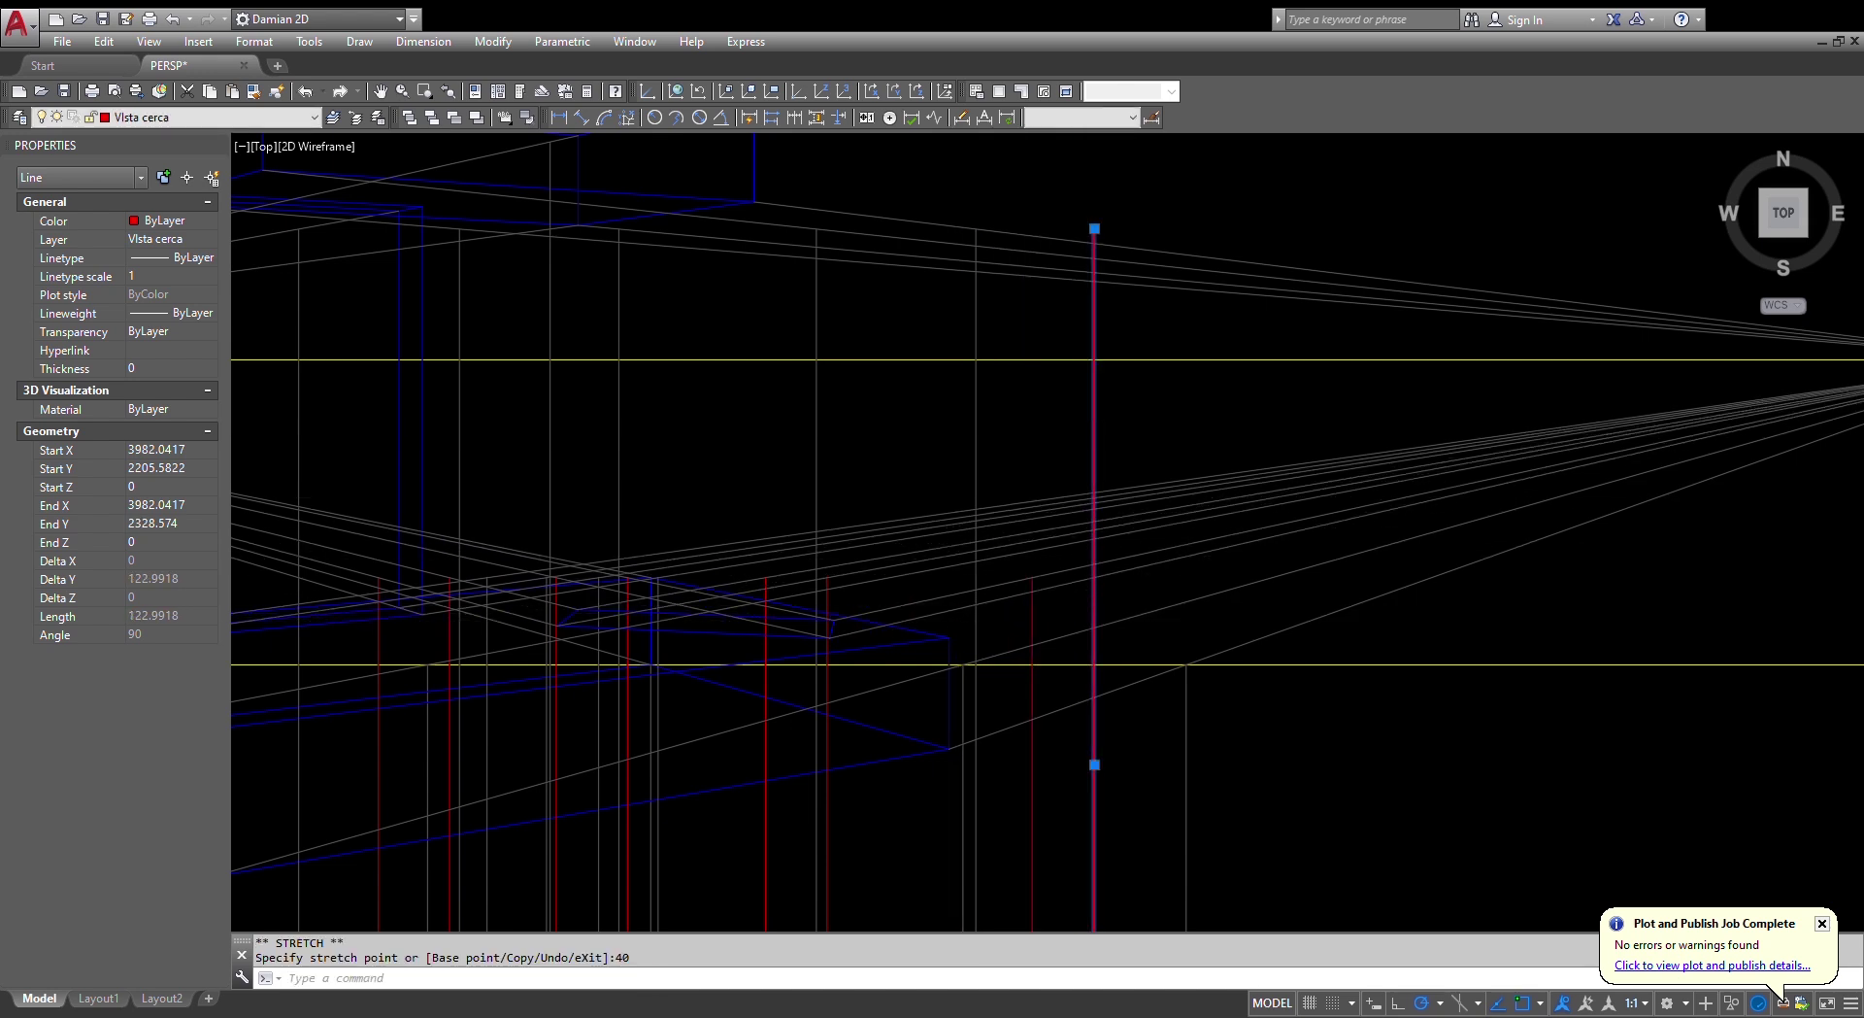
pyautogui.click(1033, 612)
pyautogui.click(1032, 577)
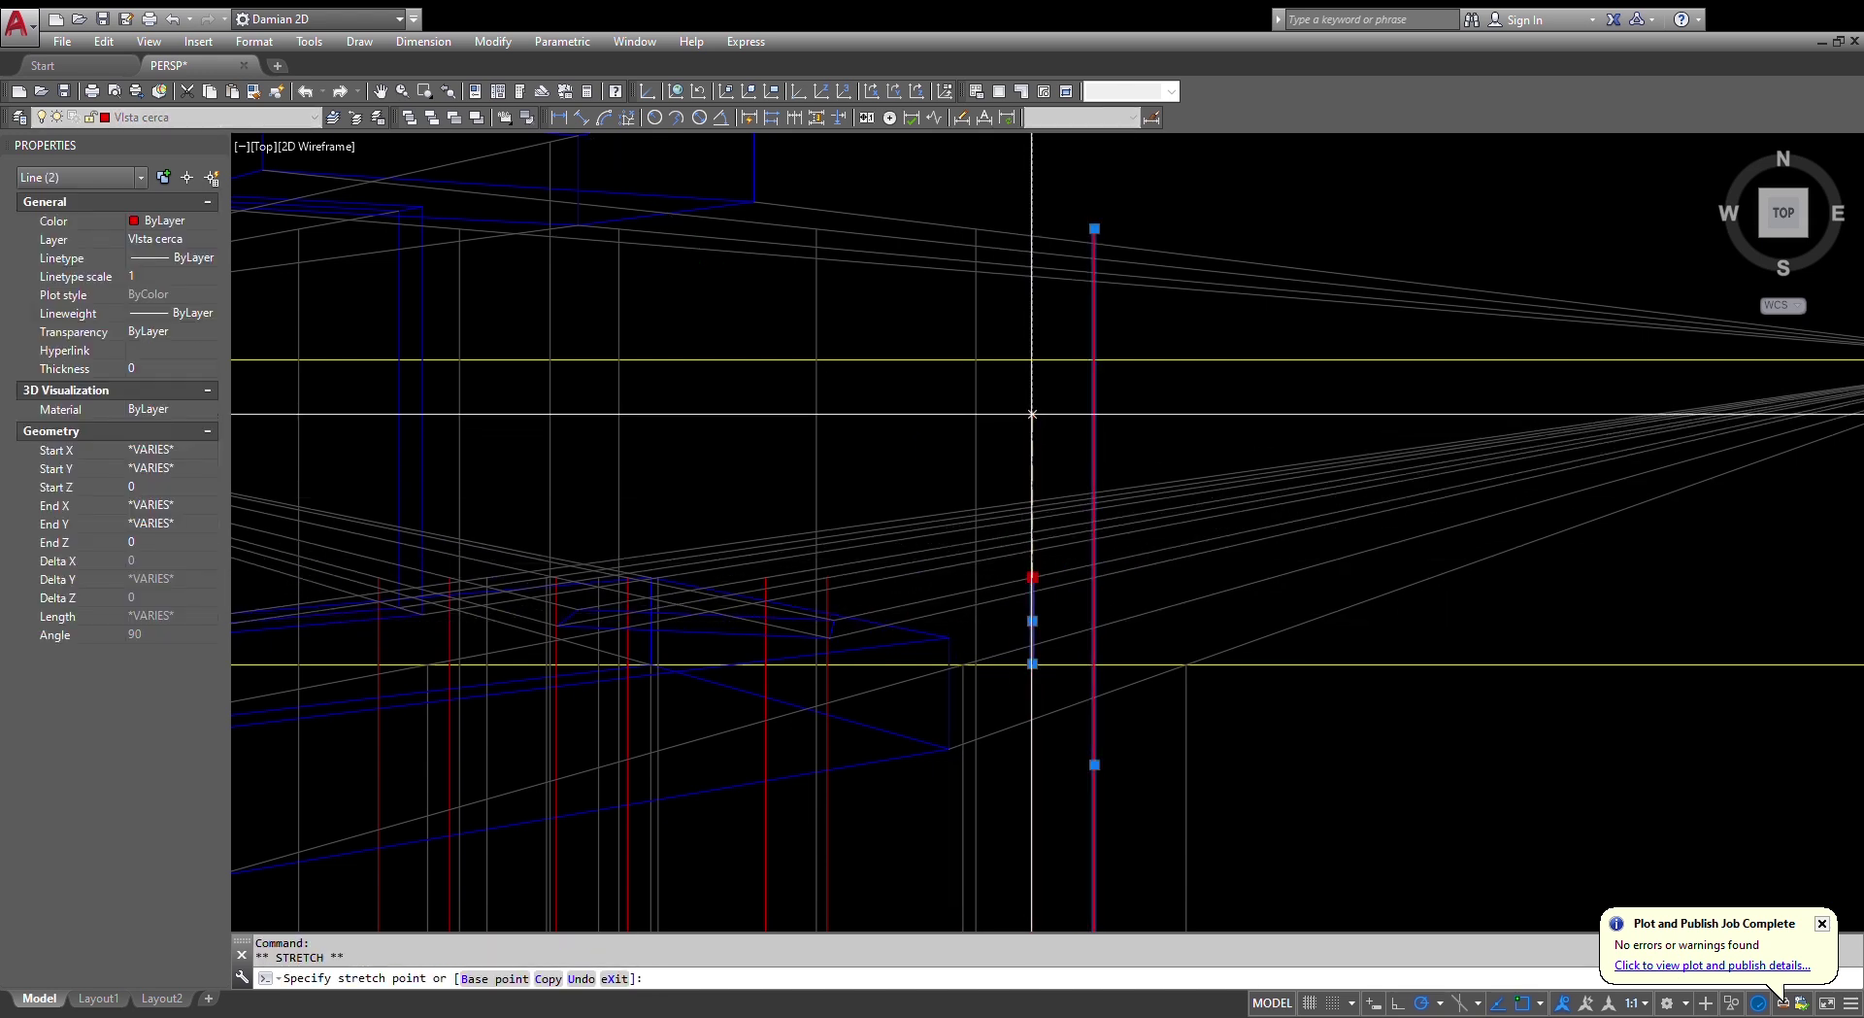
pyautogui.write('40')
pyautogui.press('Return')
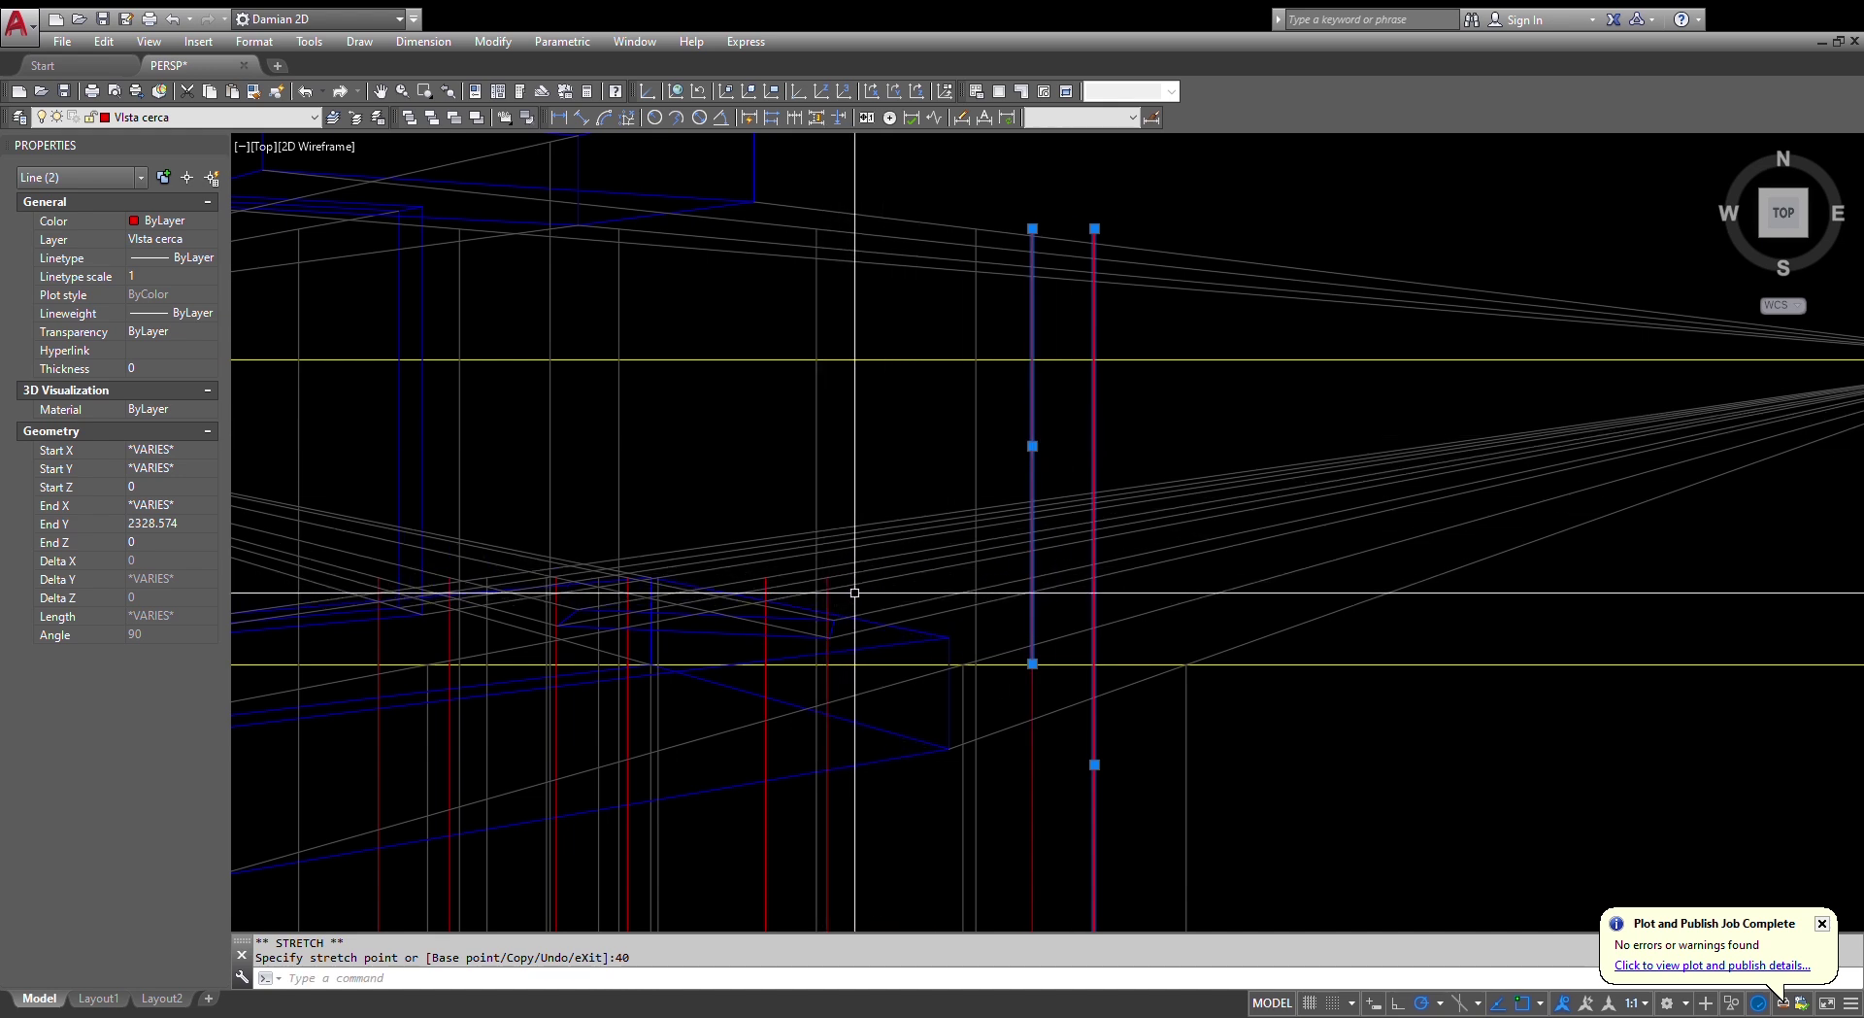
# - Stretch the upper ends of the next two red height verticals to the left upward by 40 units
pyautogui.scroll(-4, 1137, 452)
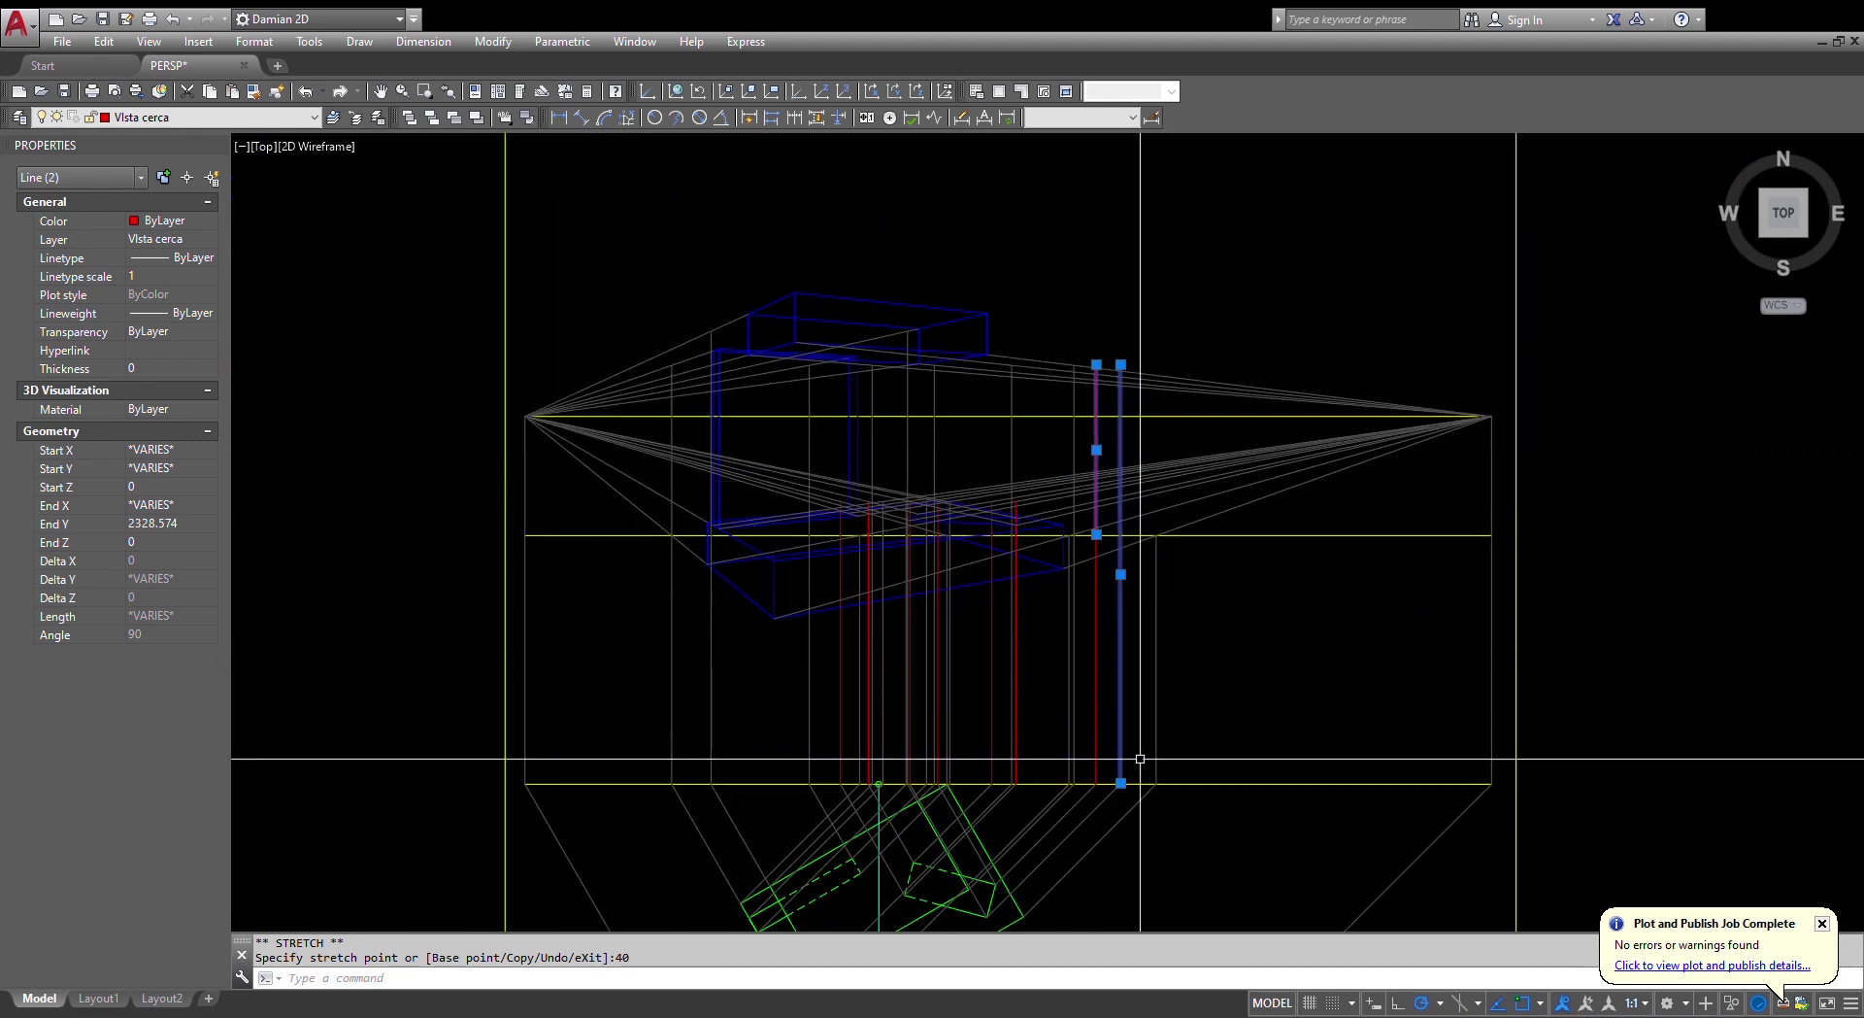
pyautogui.scroll(6, 1027, 509)
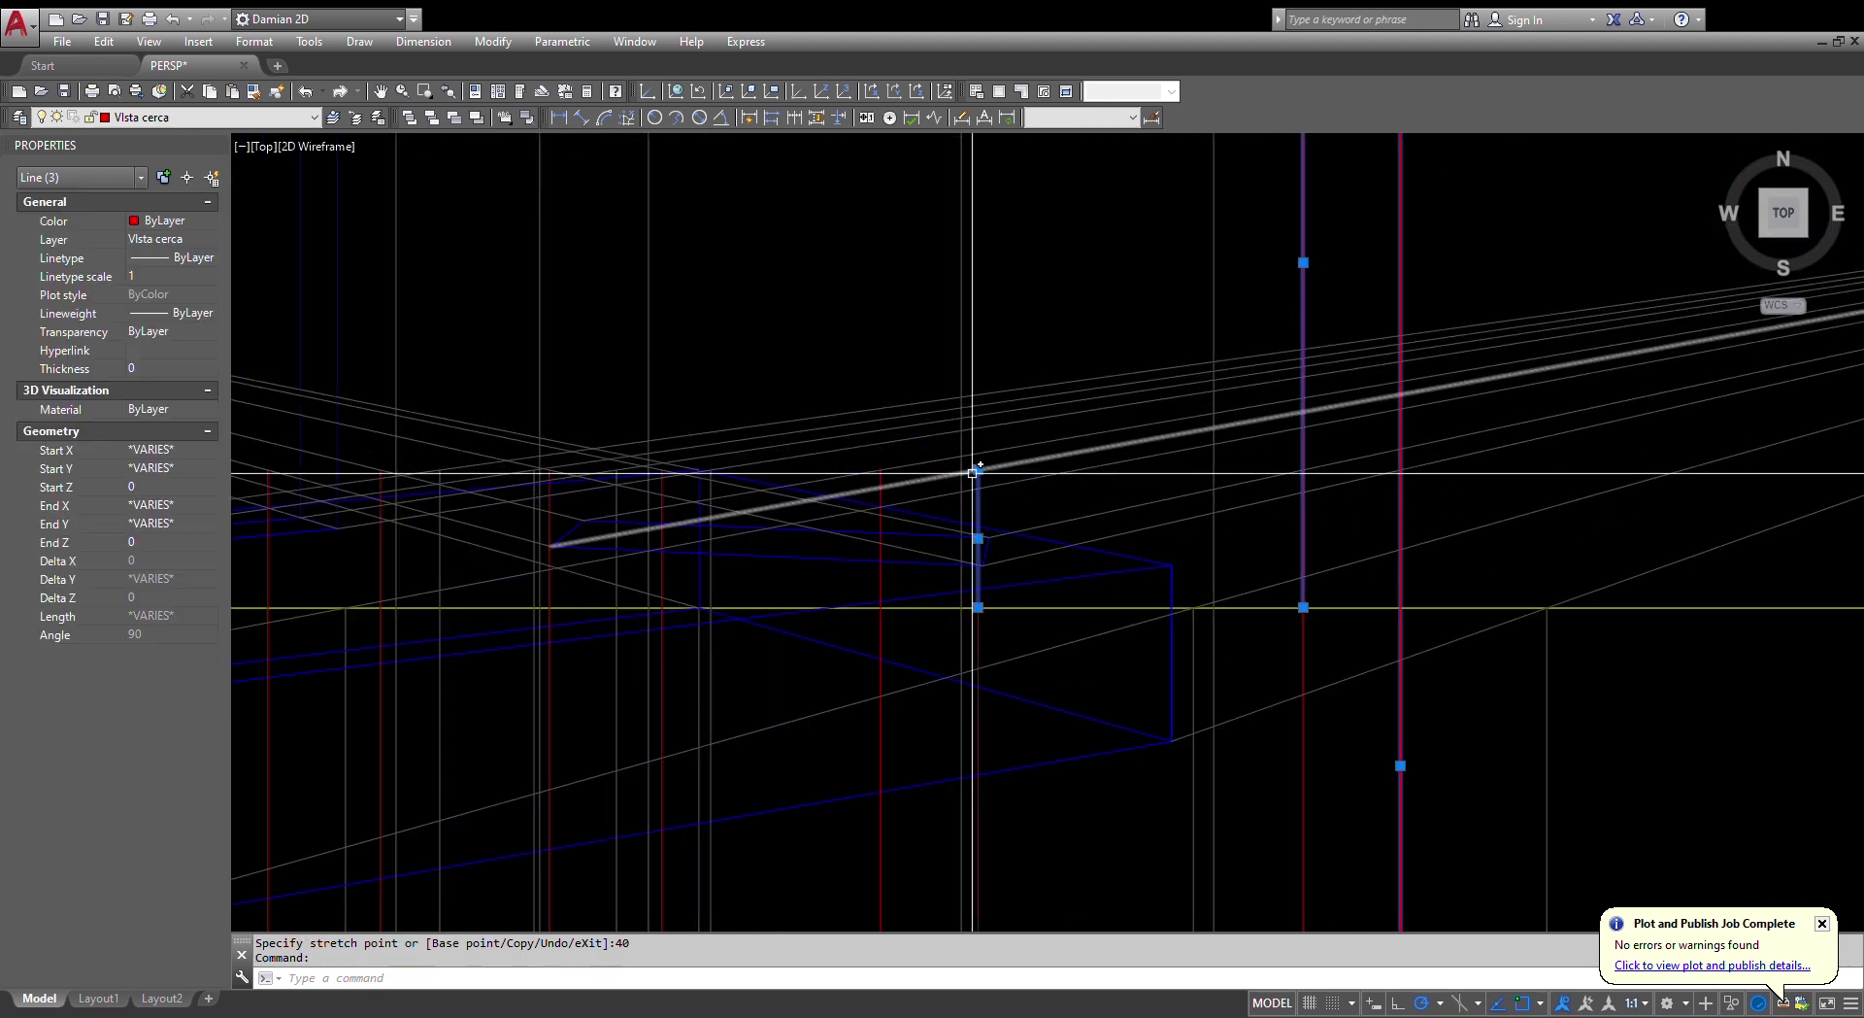
pyautogui.press('Return')
pyautogui.click(978, 469)
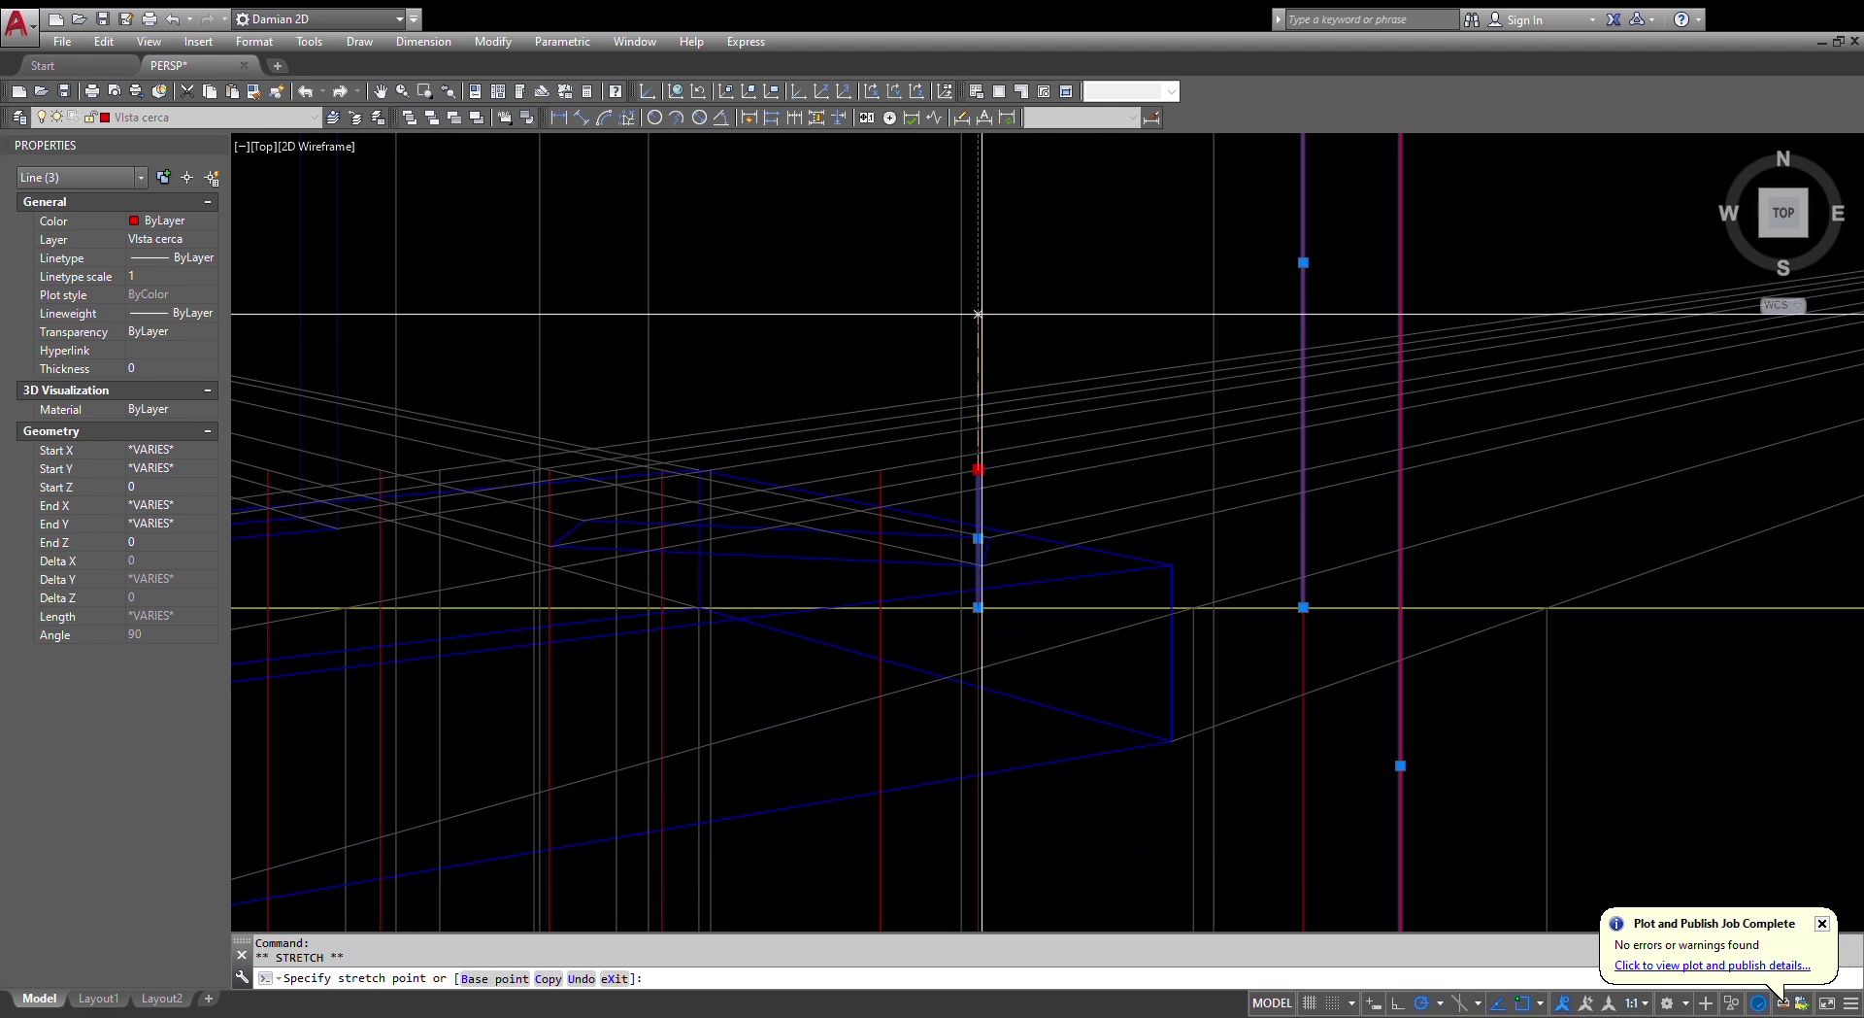
pyautogui.press('Return')
pyautogui.click(882, 470)
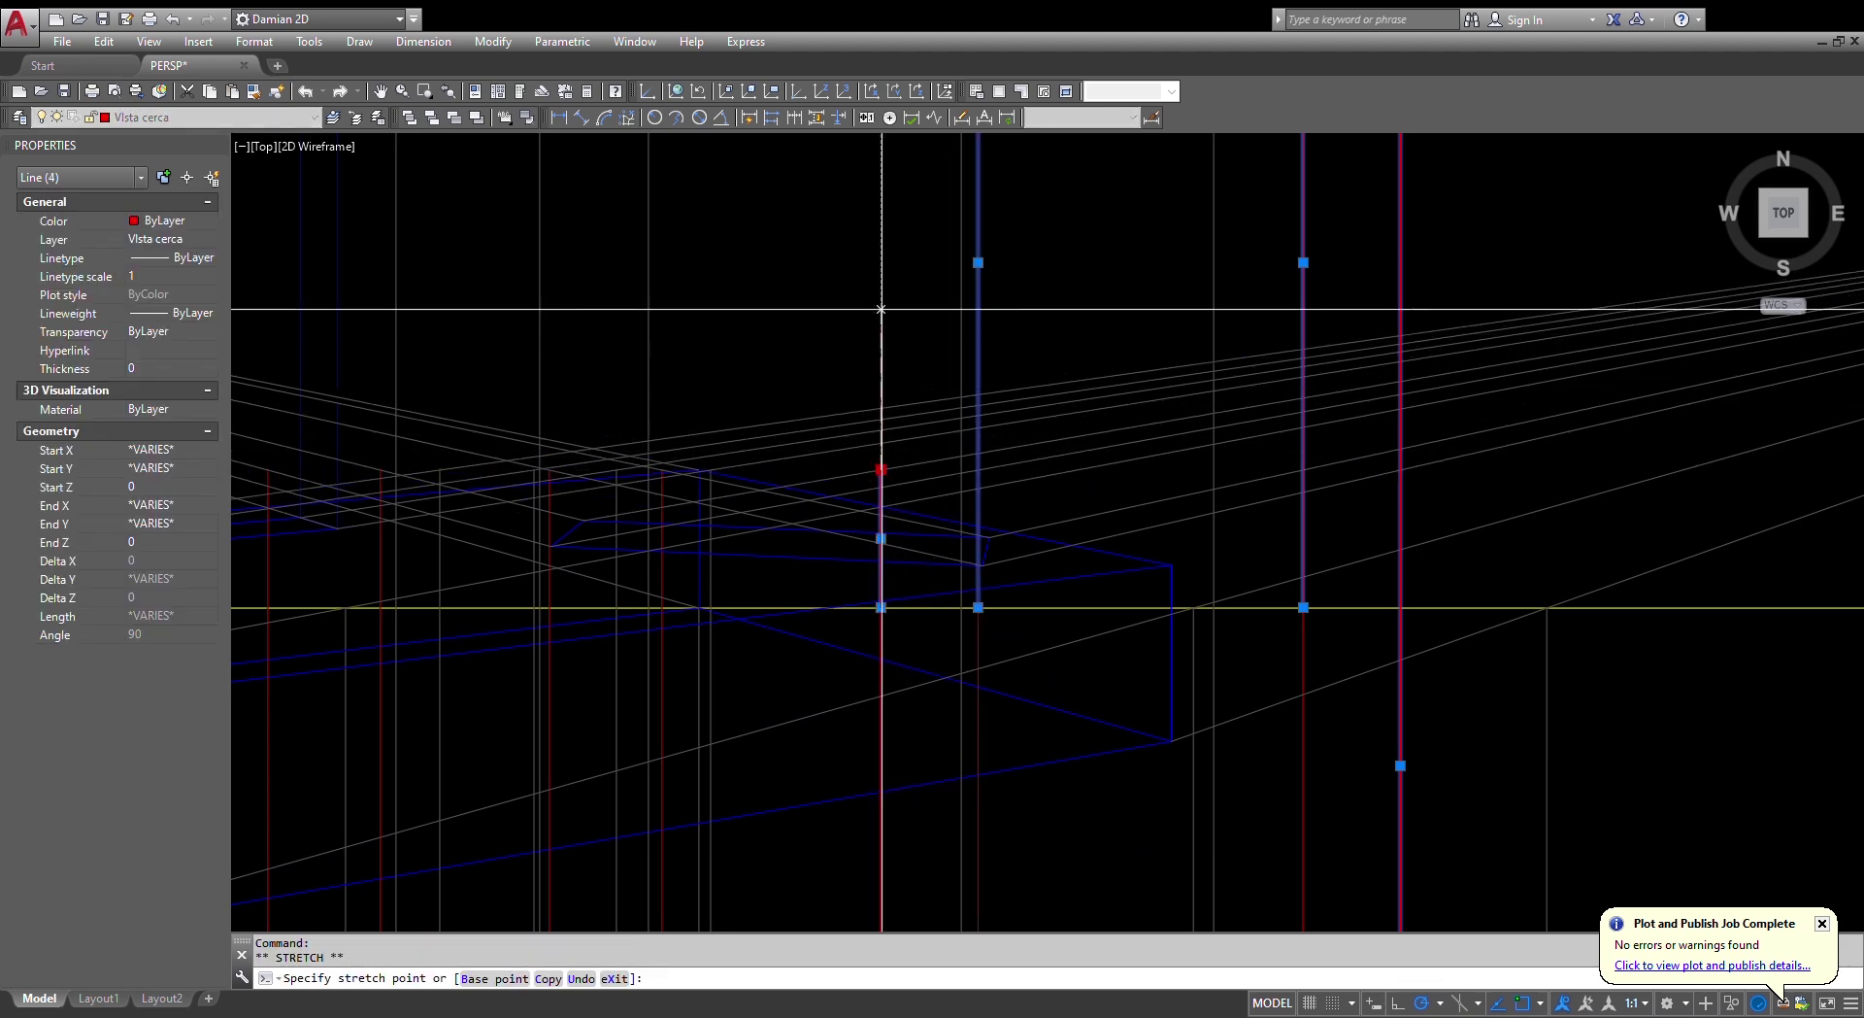
pyautogui.write('40')
pyautogui.press('Return')
pyautogui.scroll(-3, 878, 304)
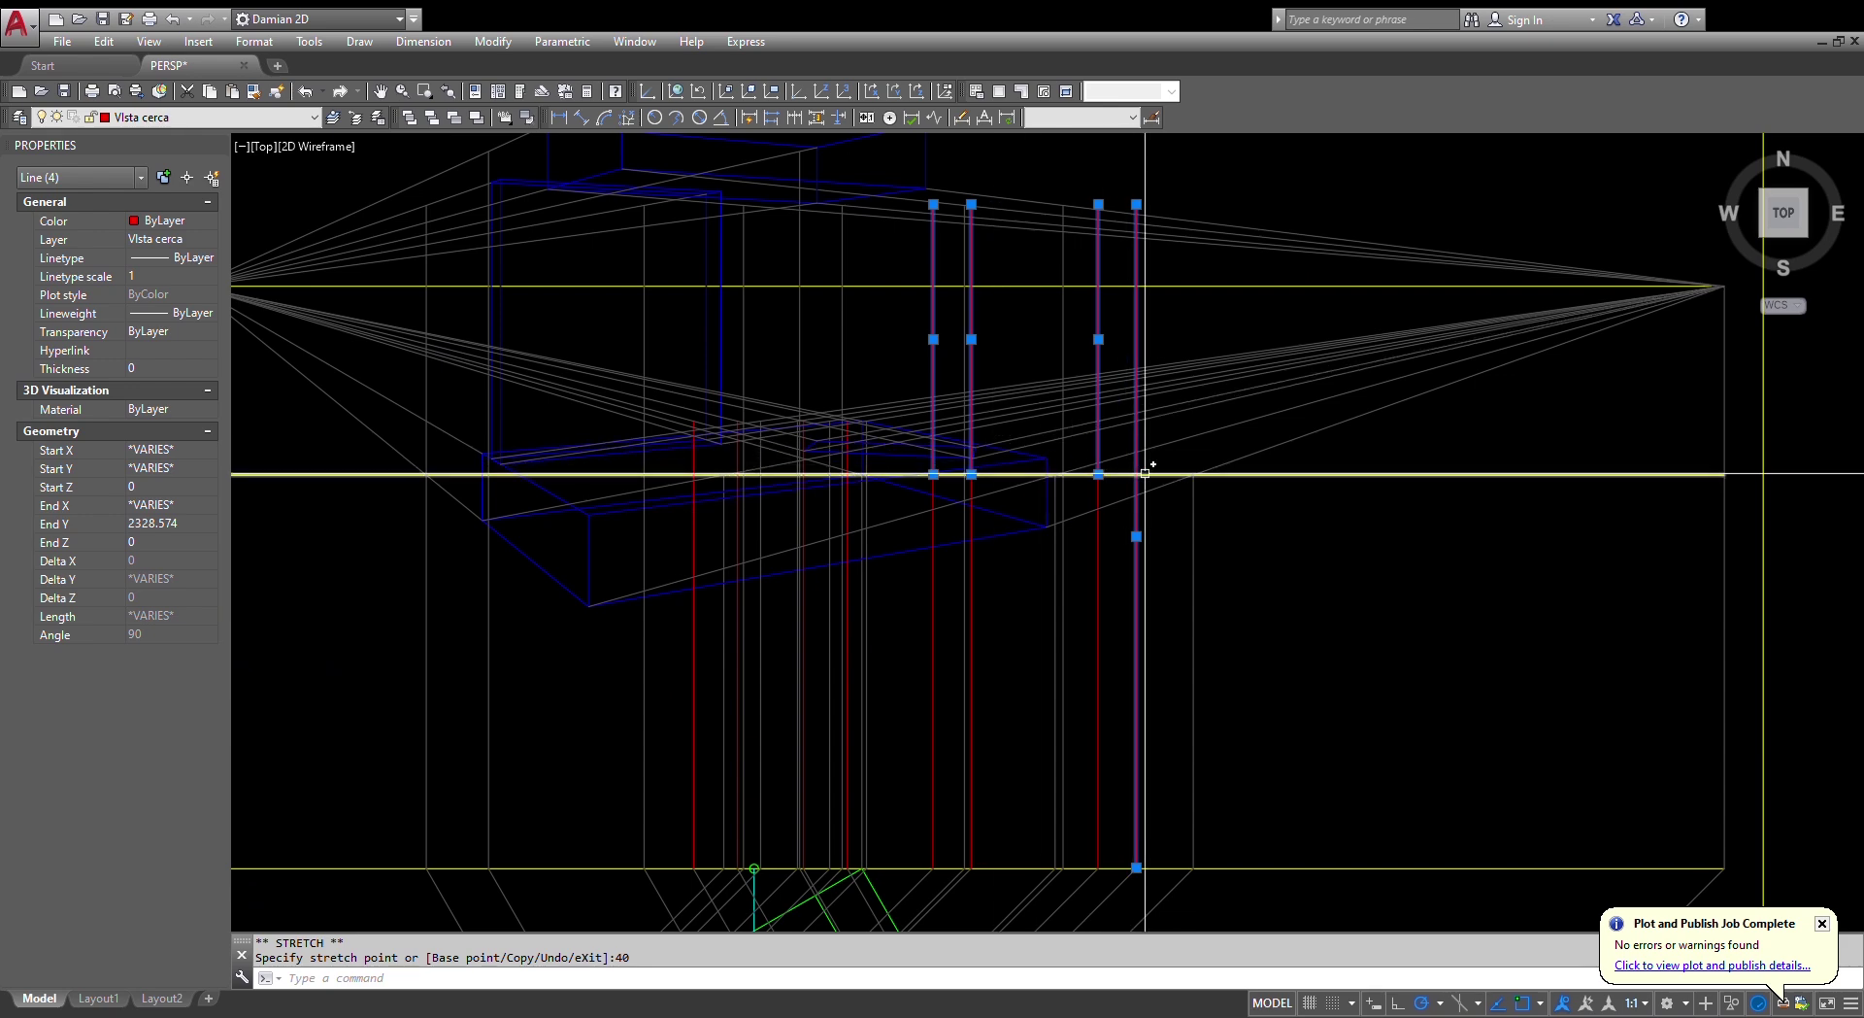
pyautogui.press('Escape')
pyautogui.press('Escape')
# - Draw a vertical line from the lower end of the small rectangle's short right edge up past the upper box's base level
pyautogui.scroll(-4, 1162, 528)
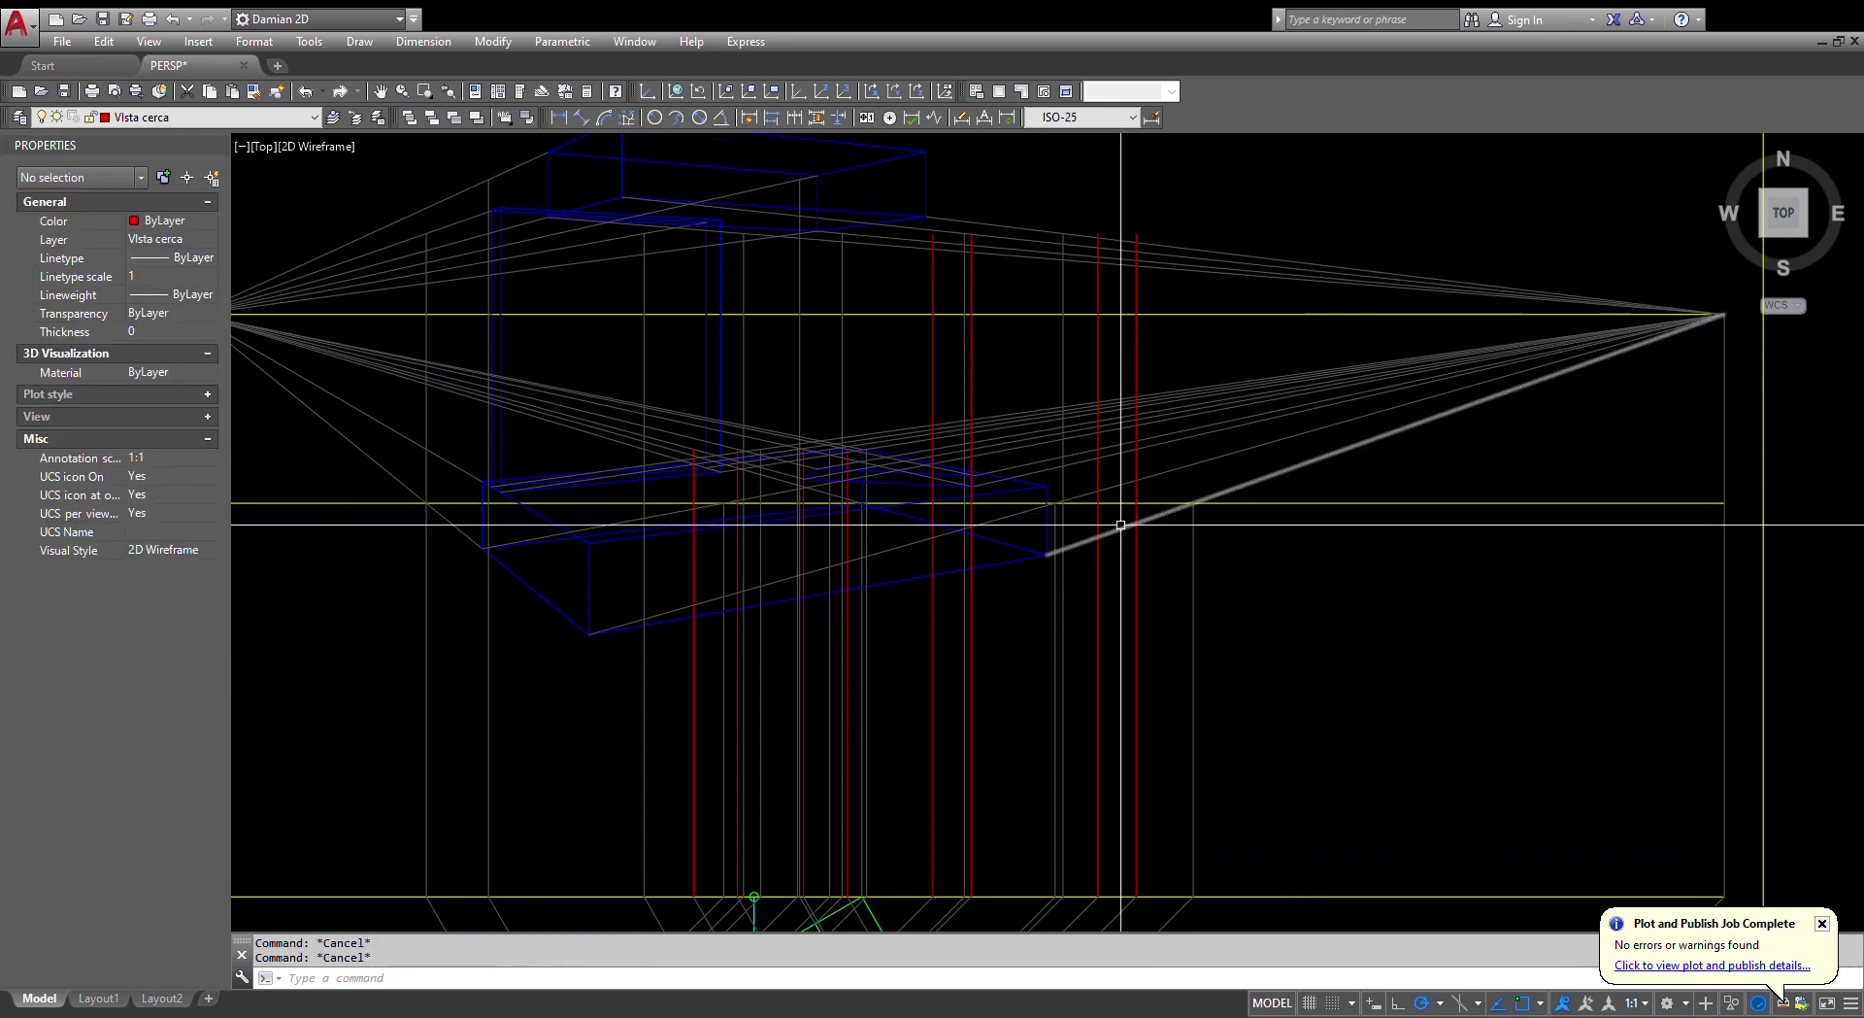
pyautogui.scroll(6, 1161, 528)
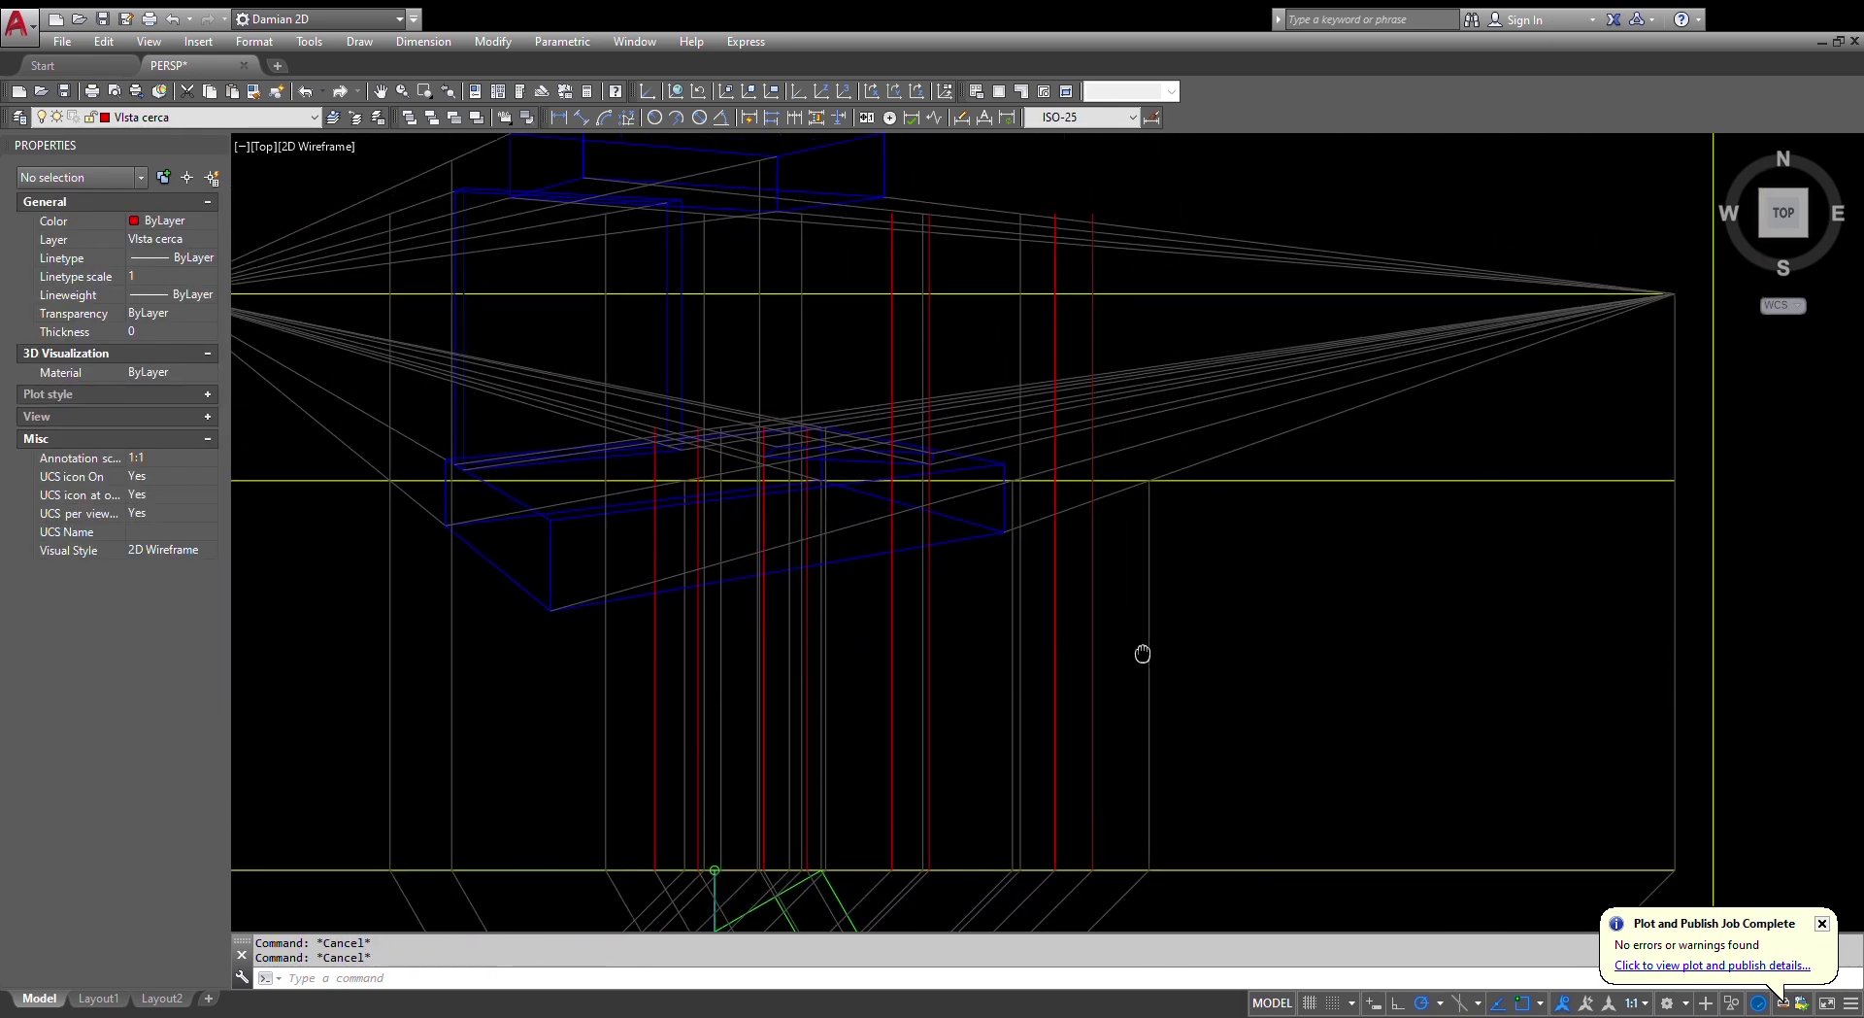
pyautogui.scroll(2, 894, 499)
pyautogui.scroll(2, 1036, 544)
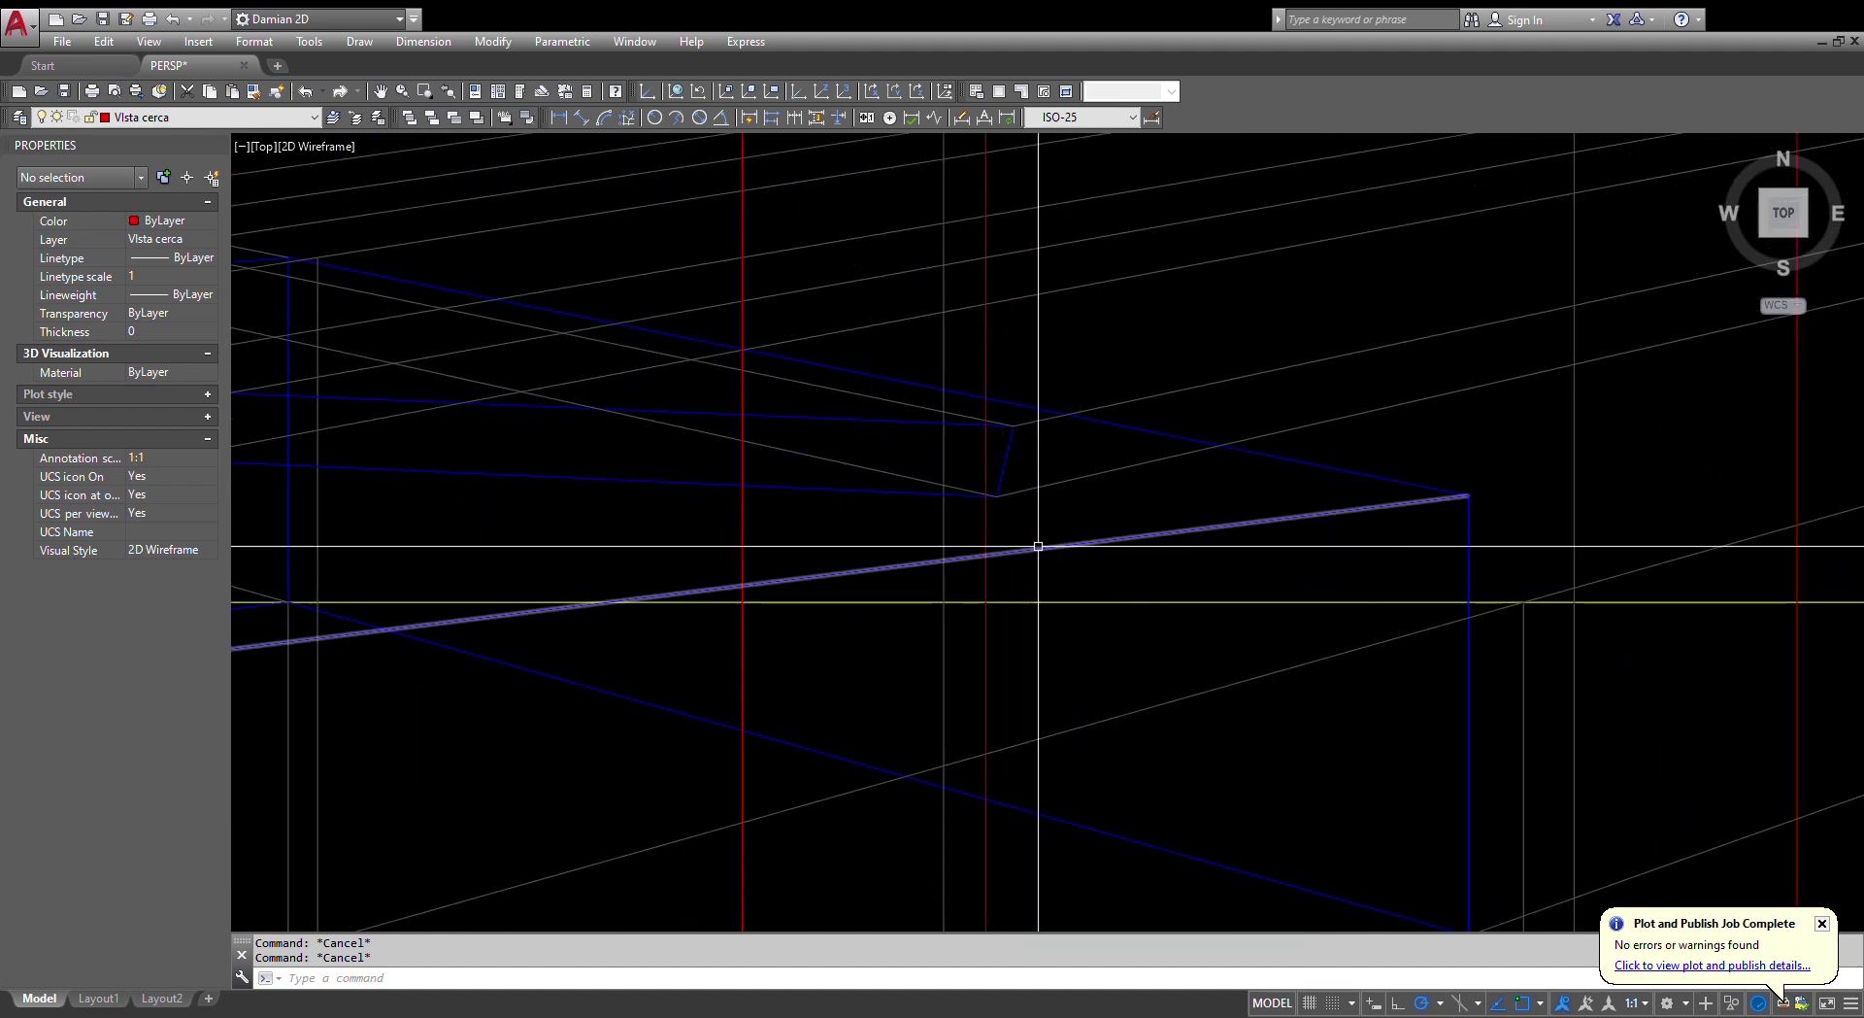
pyautogui.scroll(-5, 1024, 553)
pyautogui.scroll(2, 1149, 393)
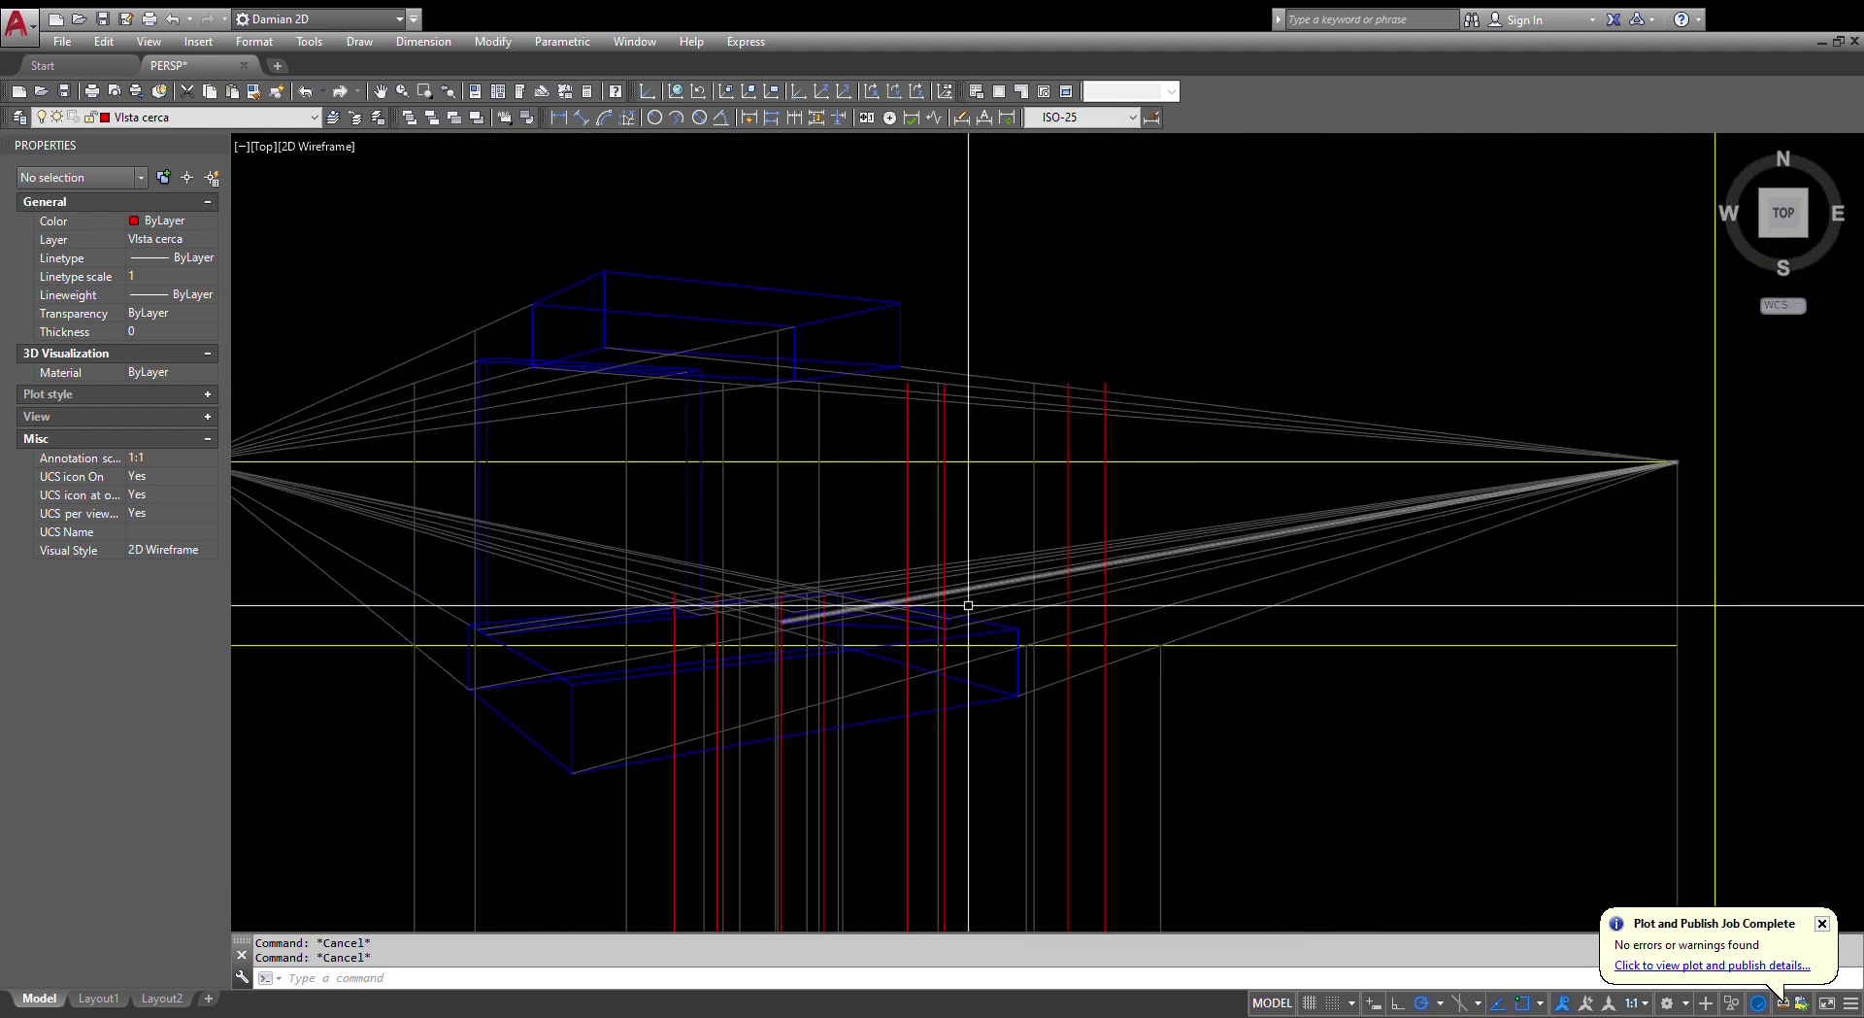
pyautogui.write('l')
pyautogui.press('Return')
pyautogui.scroll(5, 956, 631)
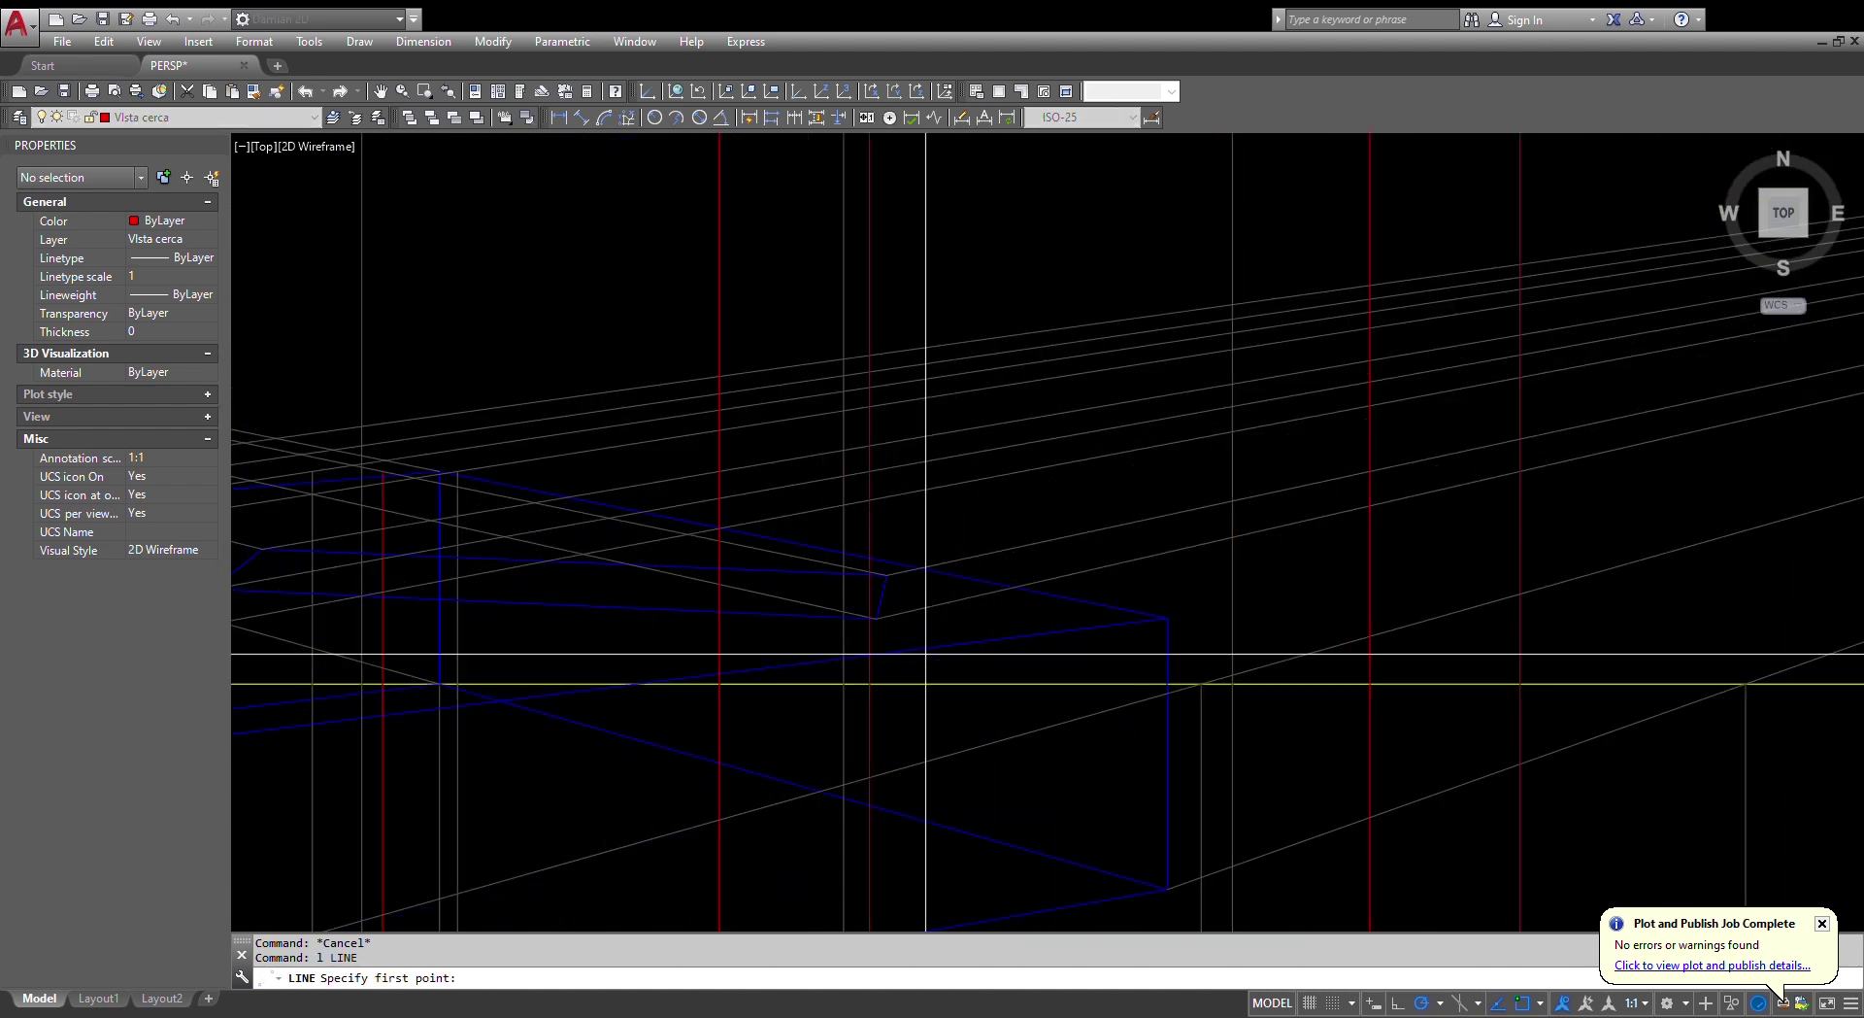
pyautogui.click(877, 618)
pyautogui.scroll(-5, 925, 644)
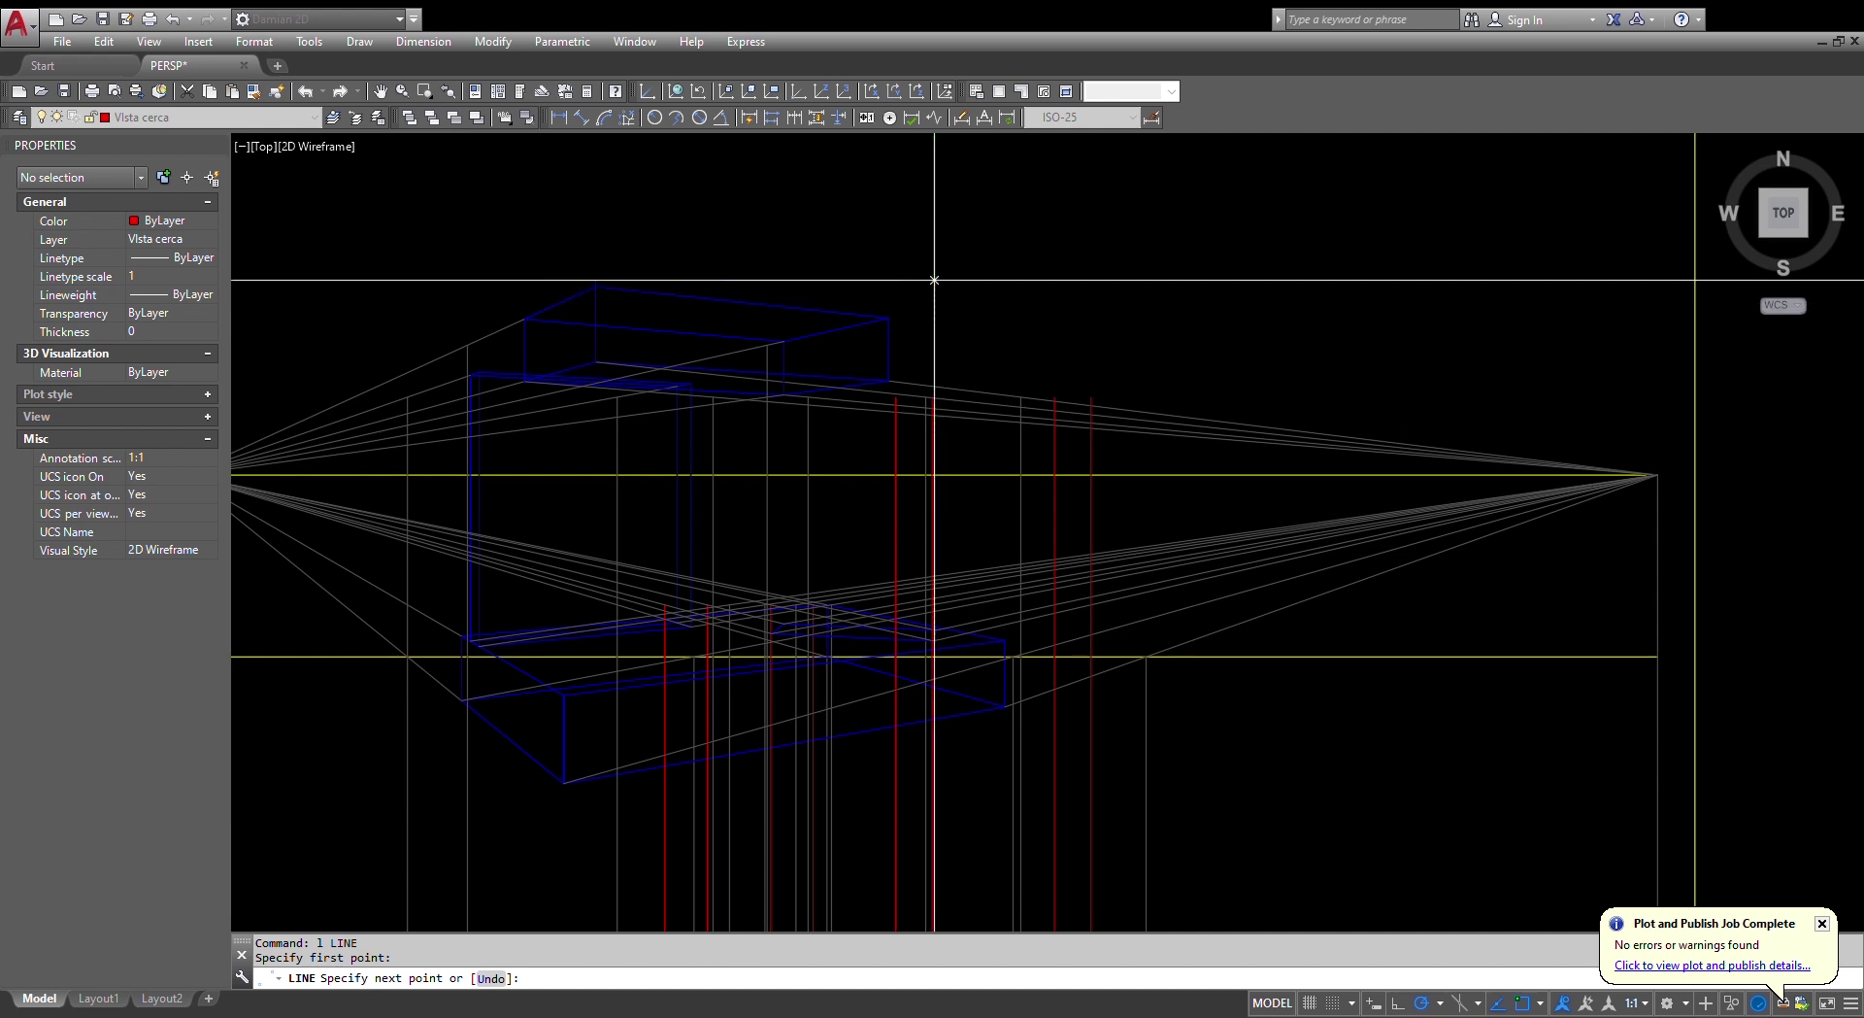
pyautogui.press('Escape')
pyautogui.press('Escape')
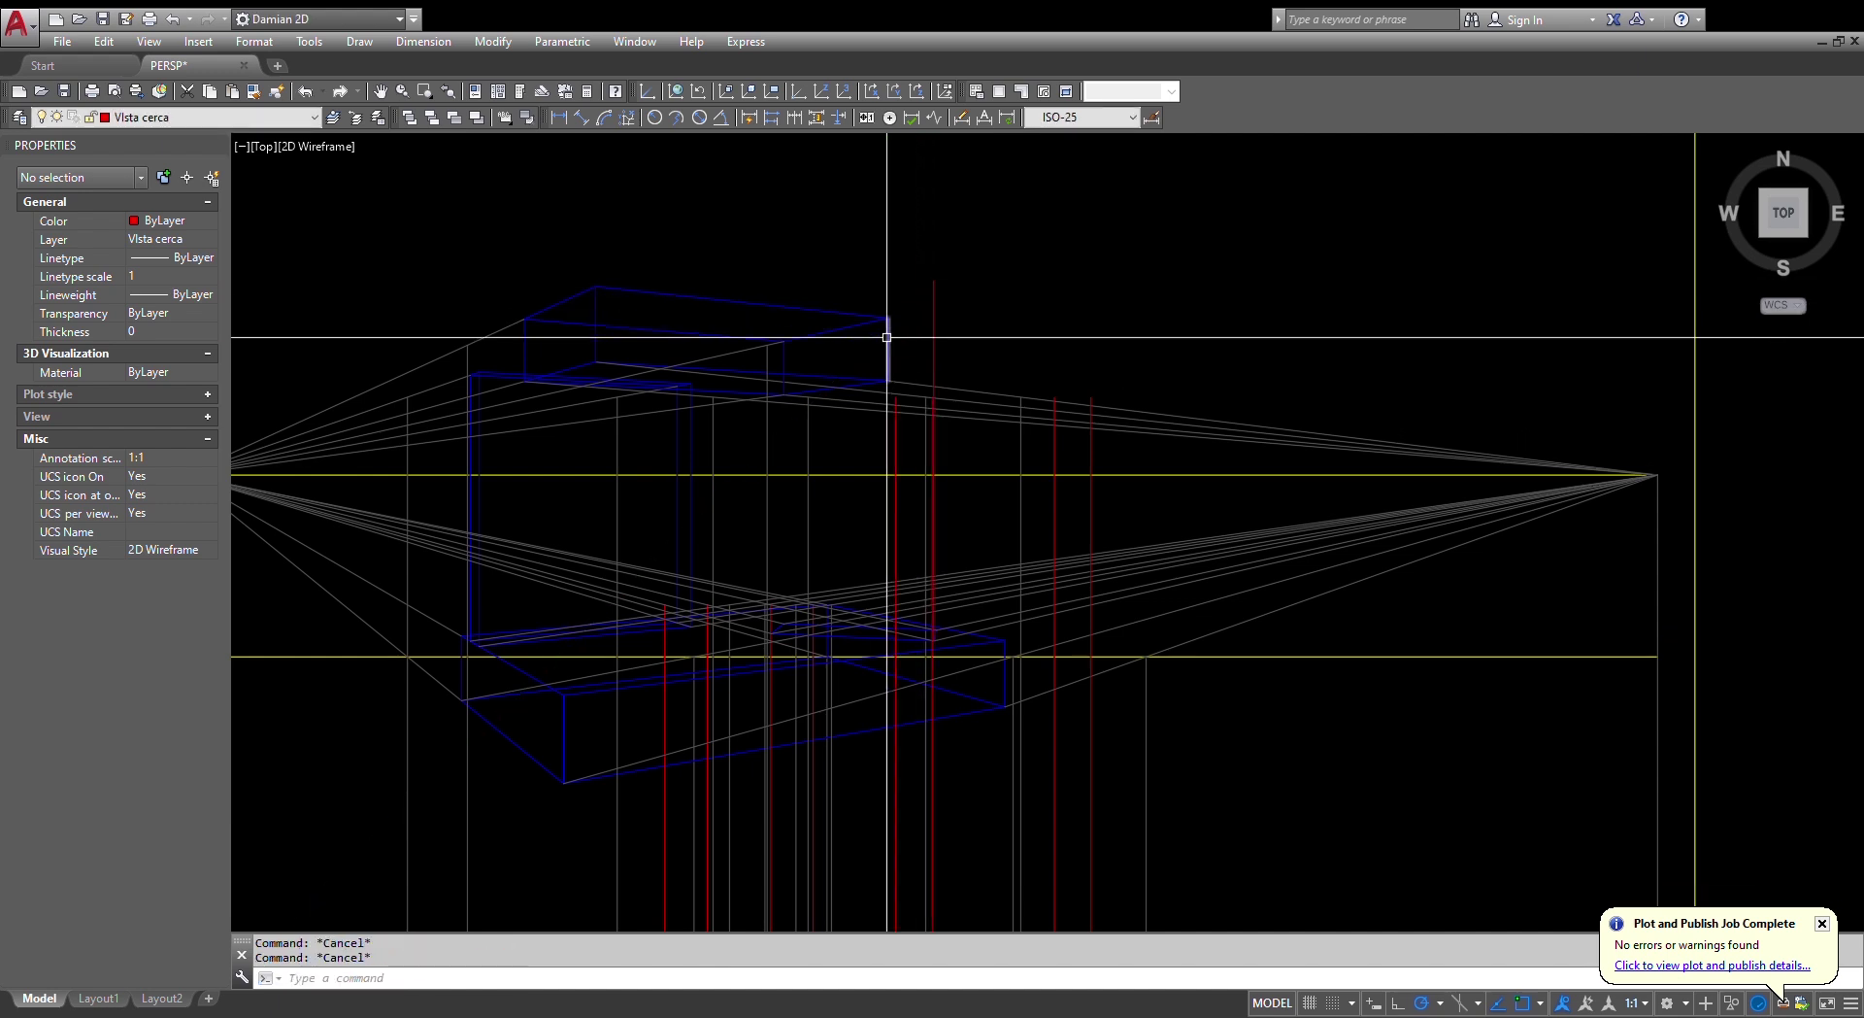
# - Match the new red vertical edge to the properties of the upper box's right blue edge
pyautogui.write('ma')
pyautogui.press('Return')
pyautogui.click(887, 336)
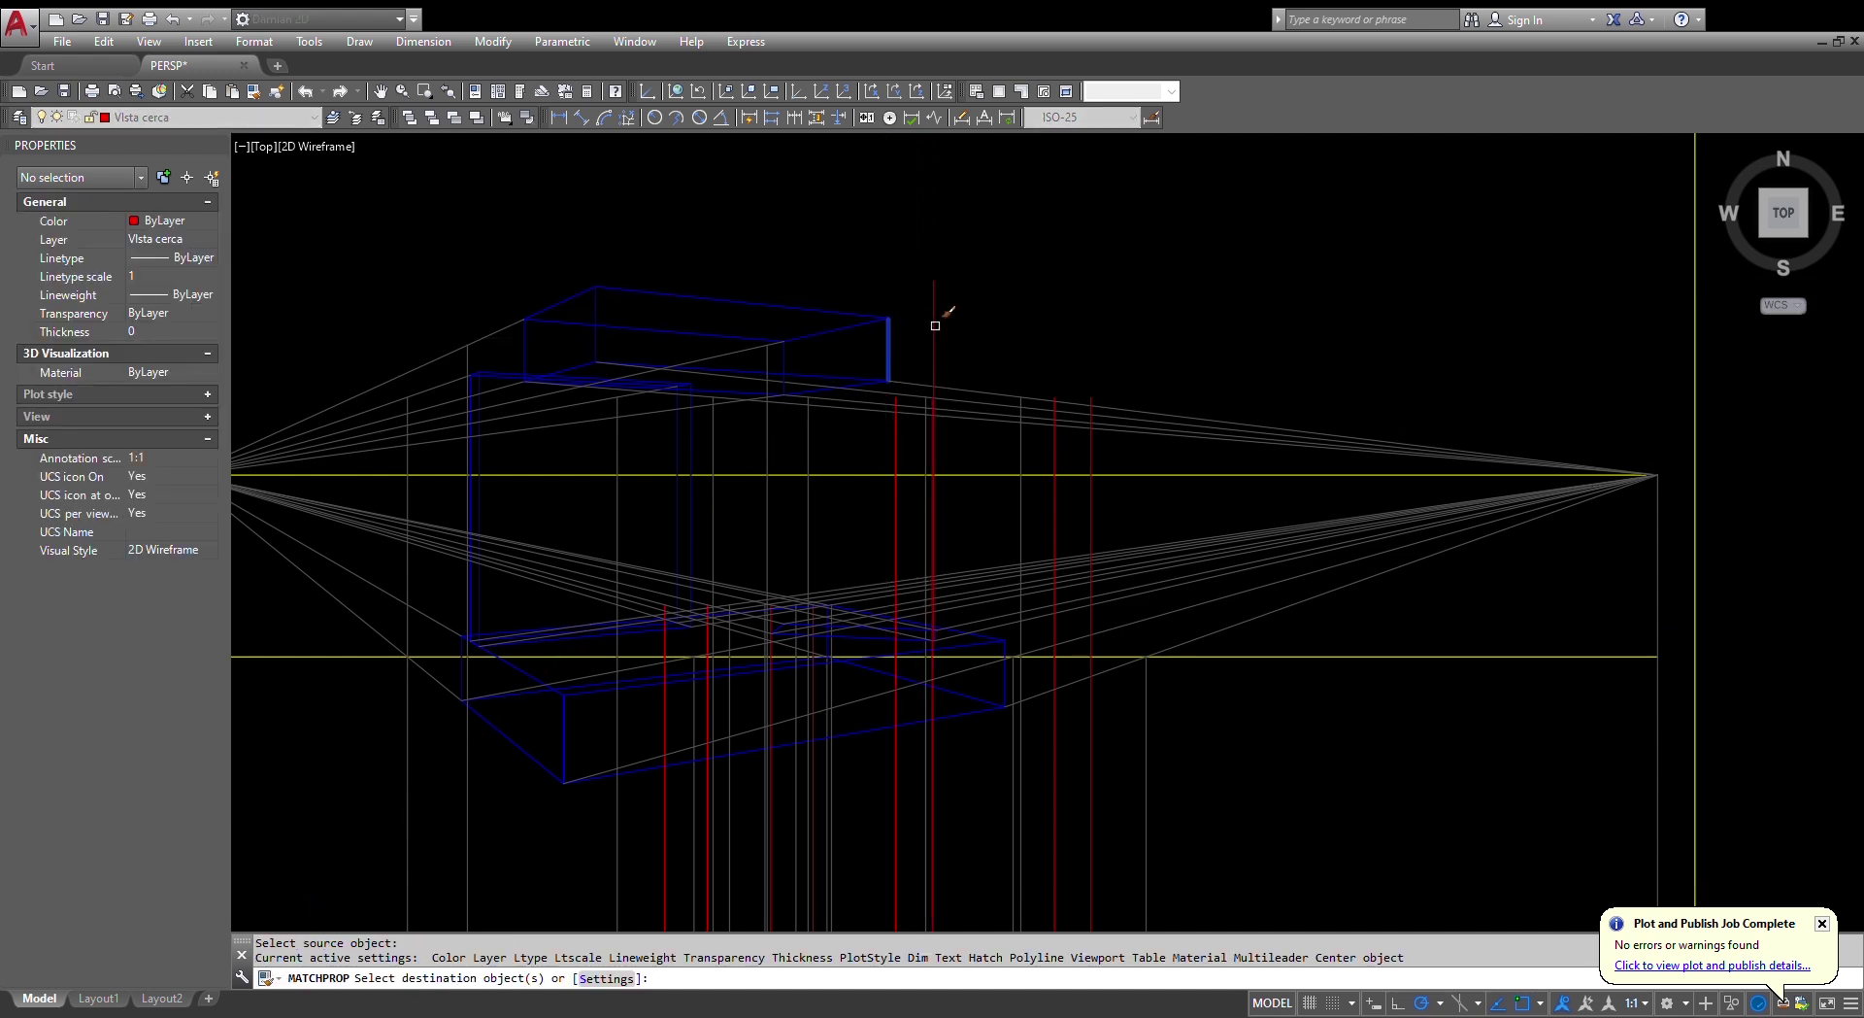
pyautogui.press('Escape')
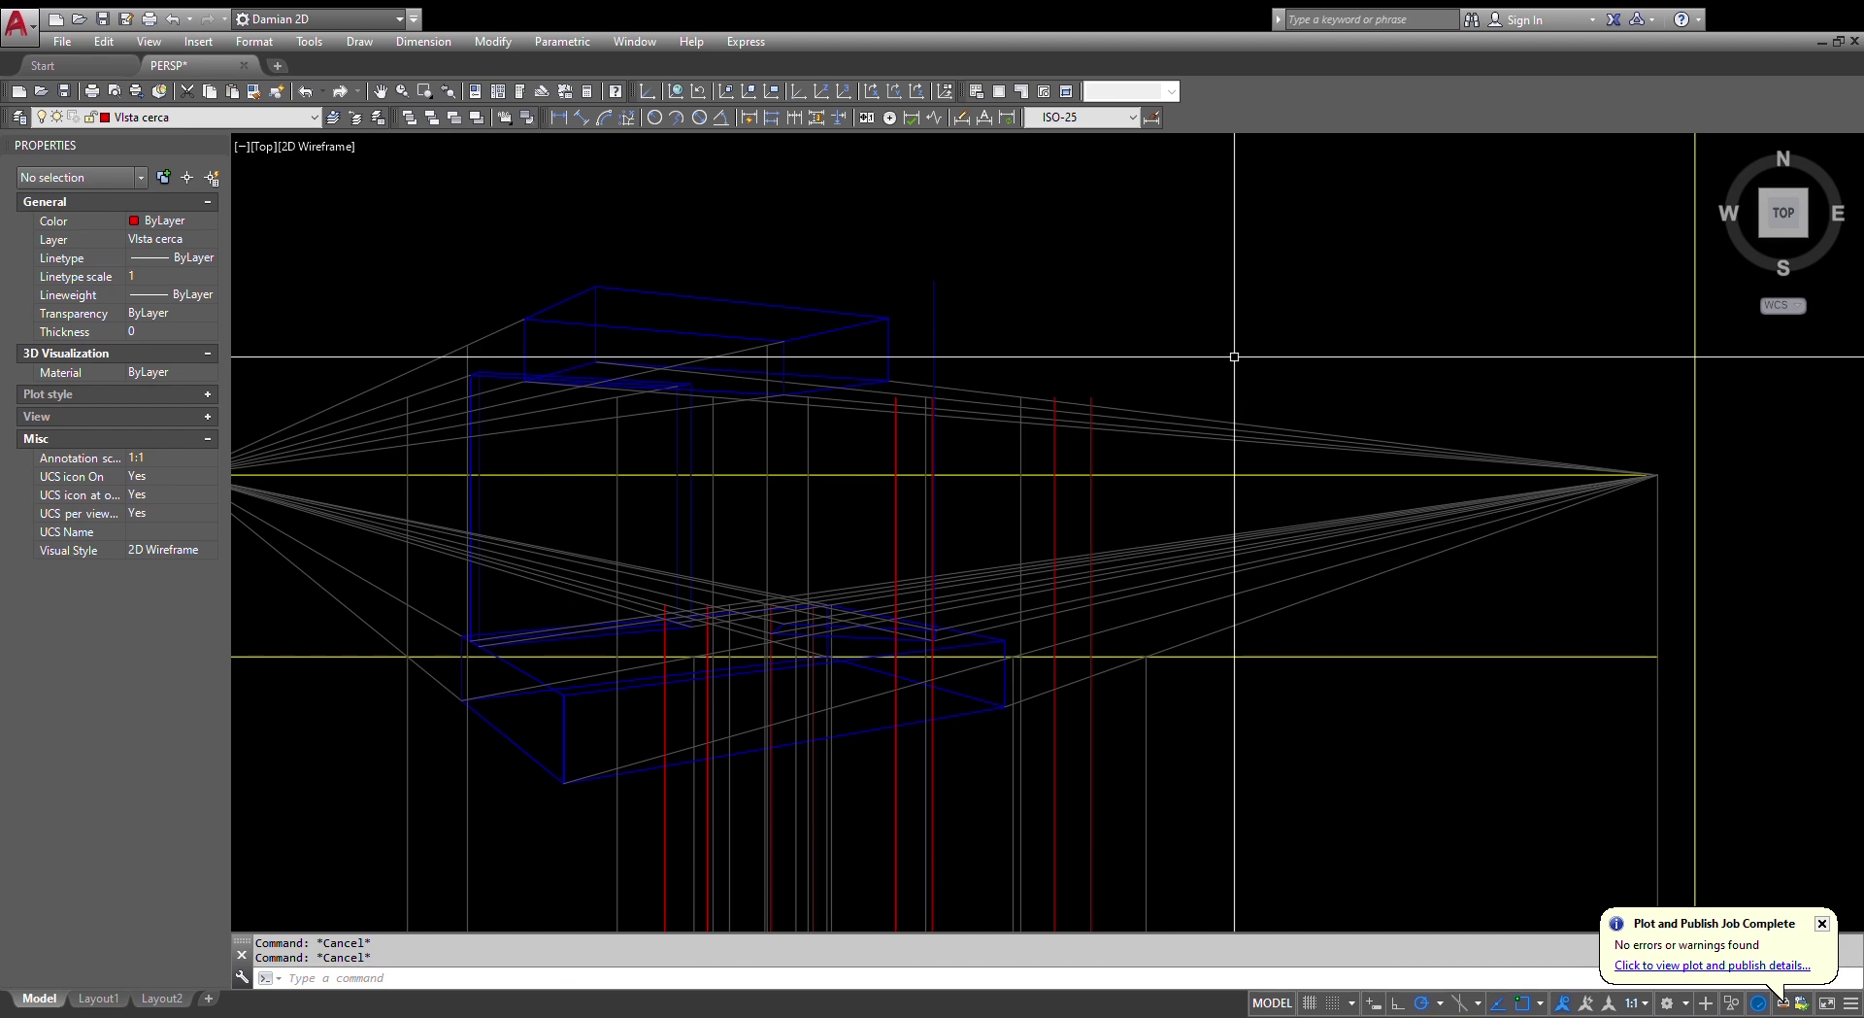
# - Draw a line from the top of the rightmost red height vertical to the right vanishing point
pyautogui.write('l')
pyautogui.press('Return')
pyautogui.click(1092, 397)
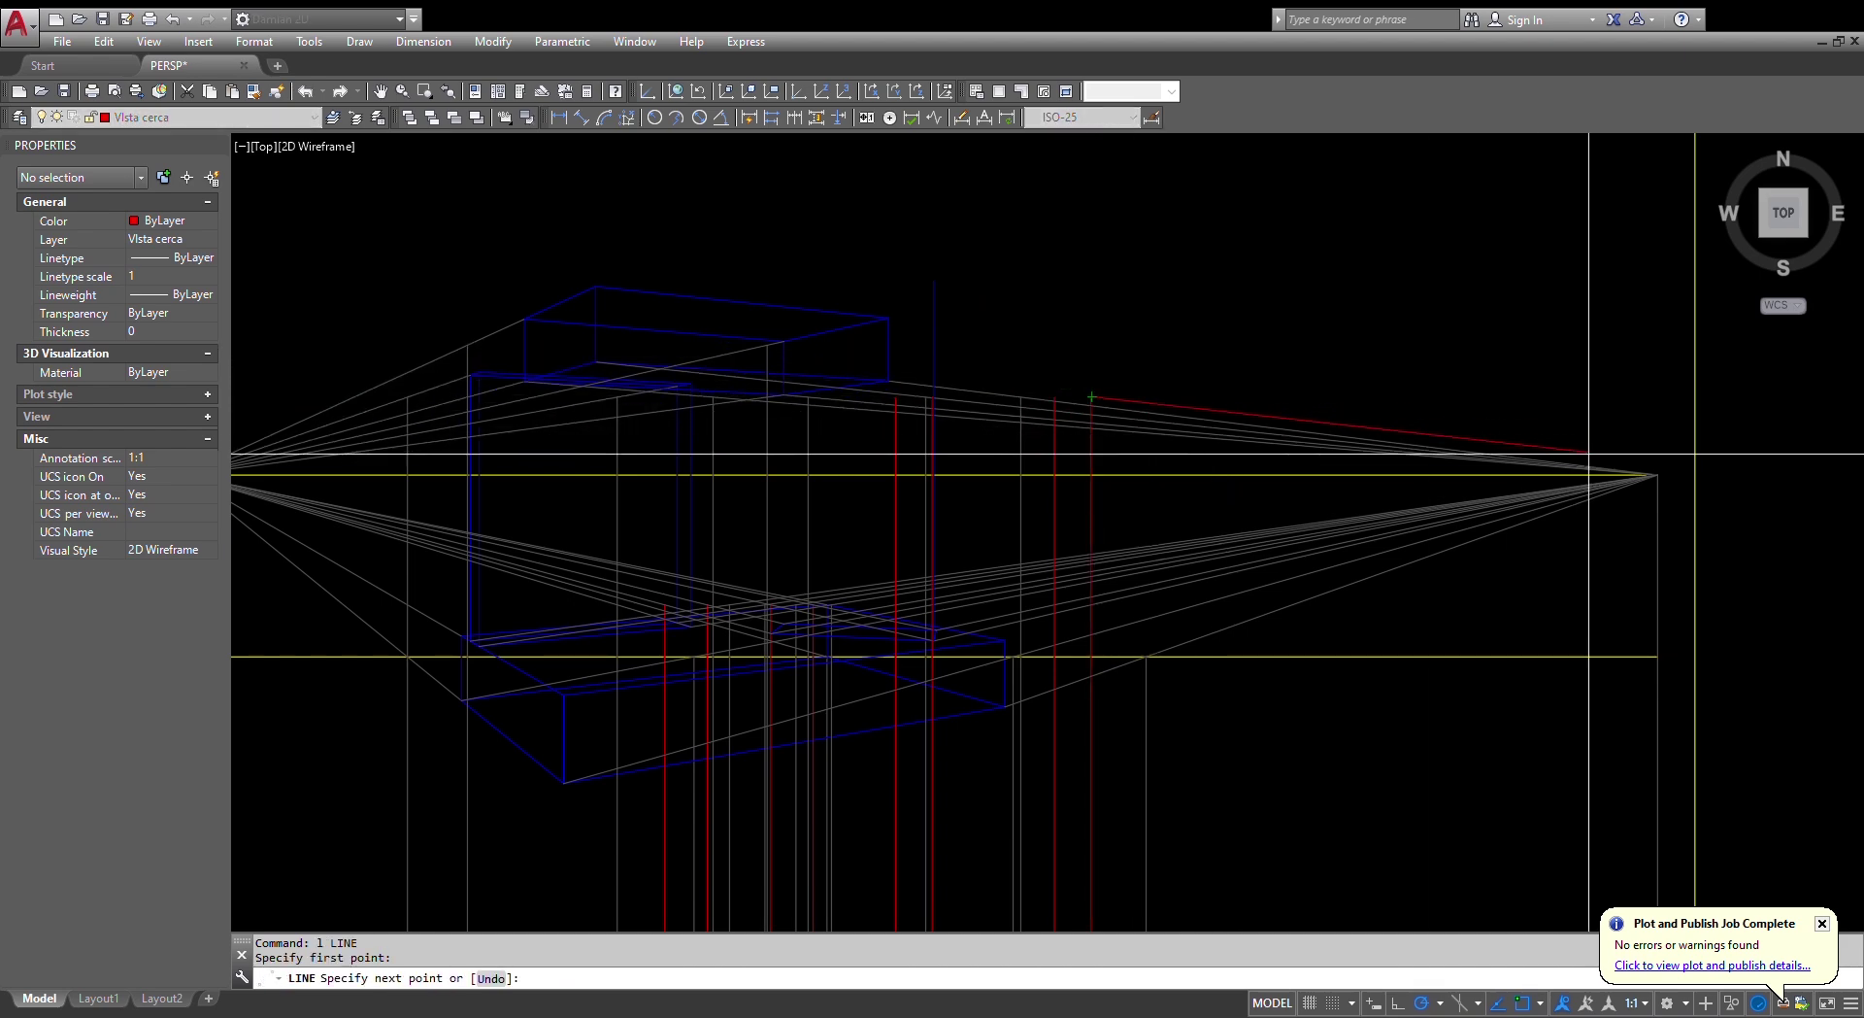
pyautogui.click(1657, 475)
pyautogui.press('Escape')
pyautogui.press('Escape')
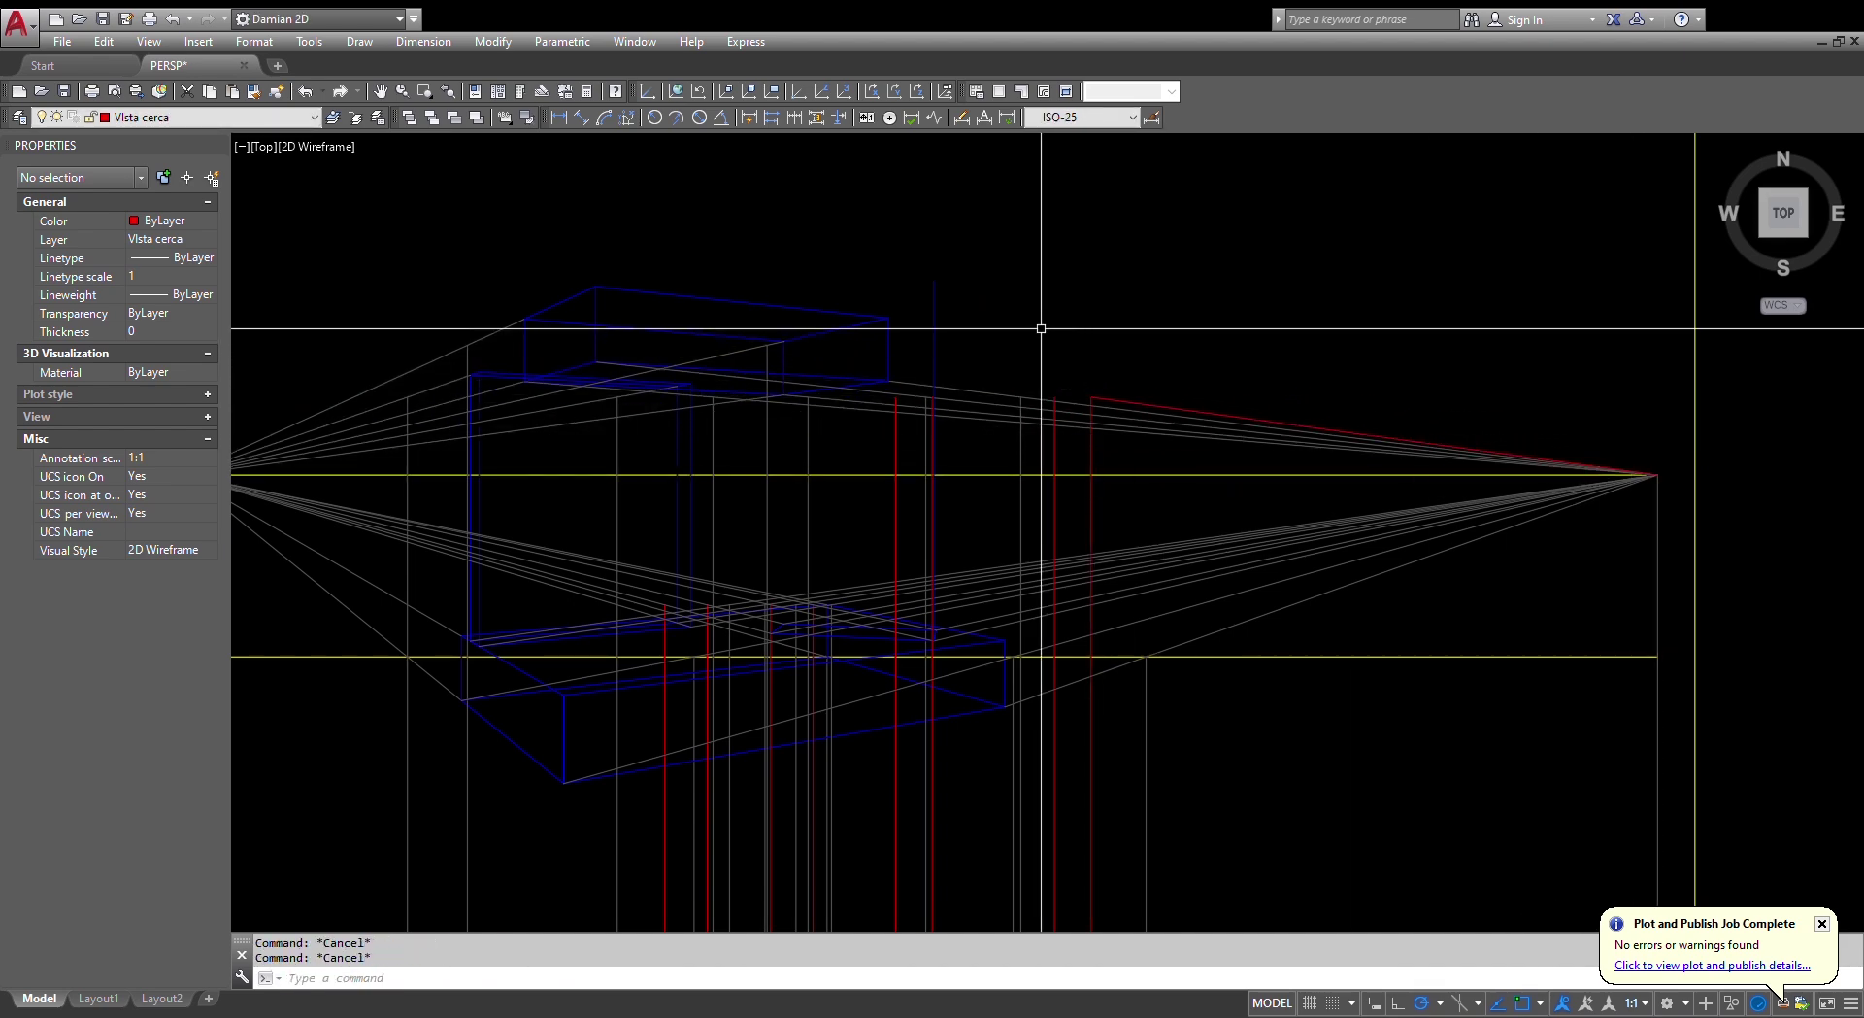
# - Fillet the red vanishing line with the blue vertical edge rising from the small rectangle's front right corner into a sharp corner
pyautogui.write('f')
pyautogui.press('Return')
pyautogui.scroll(4, 1041, 327)
pyautogui.click(1187, 497)
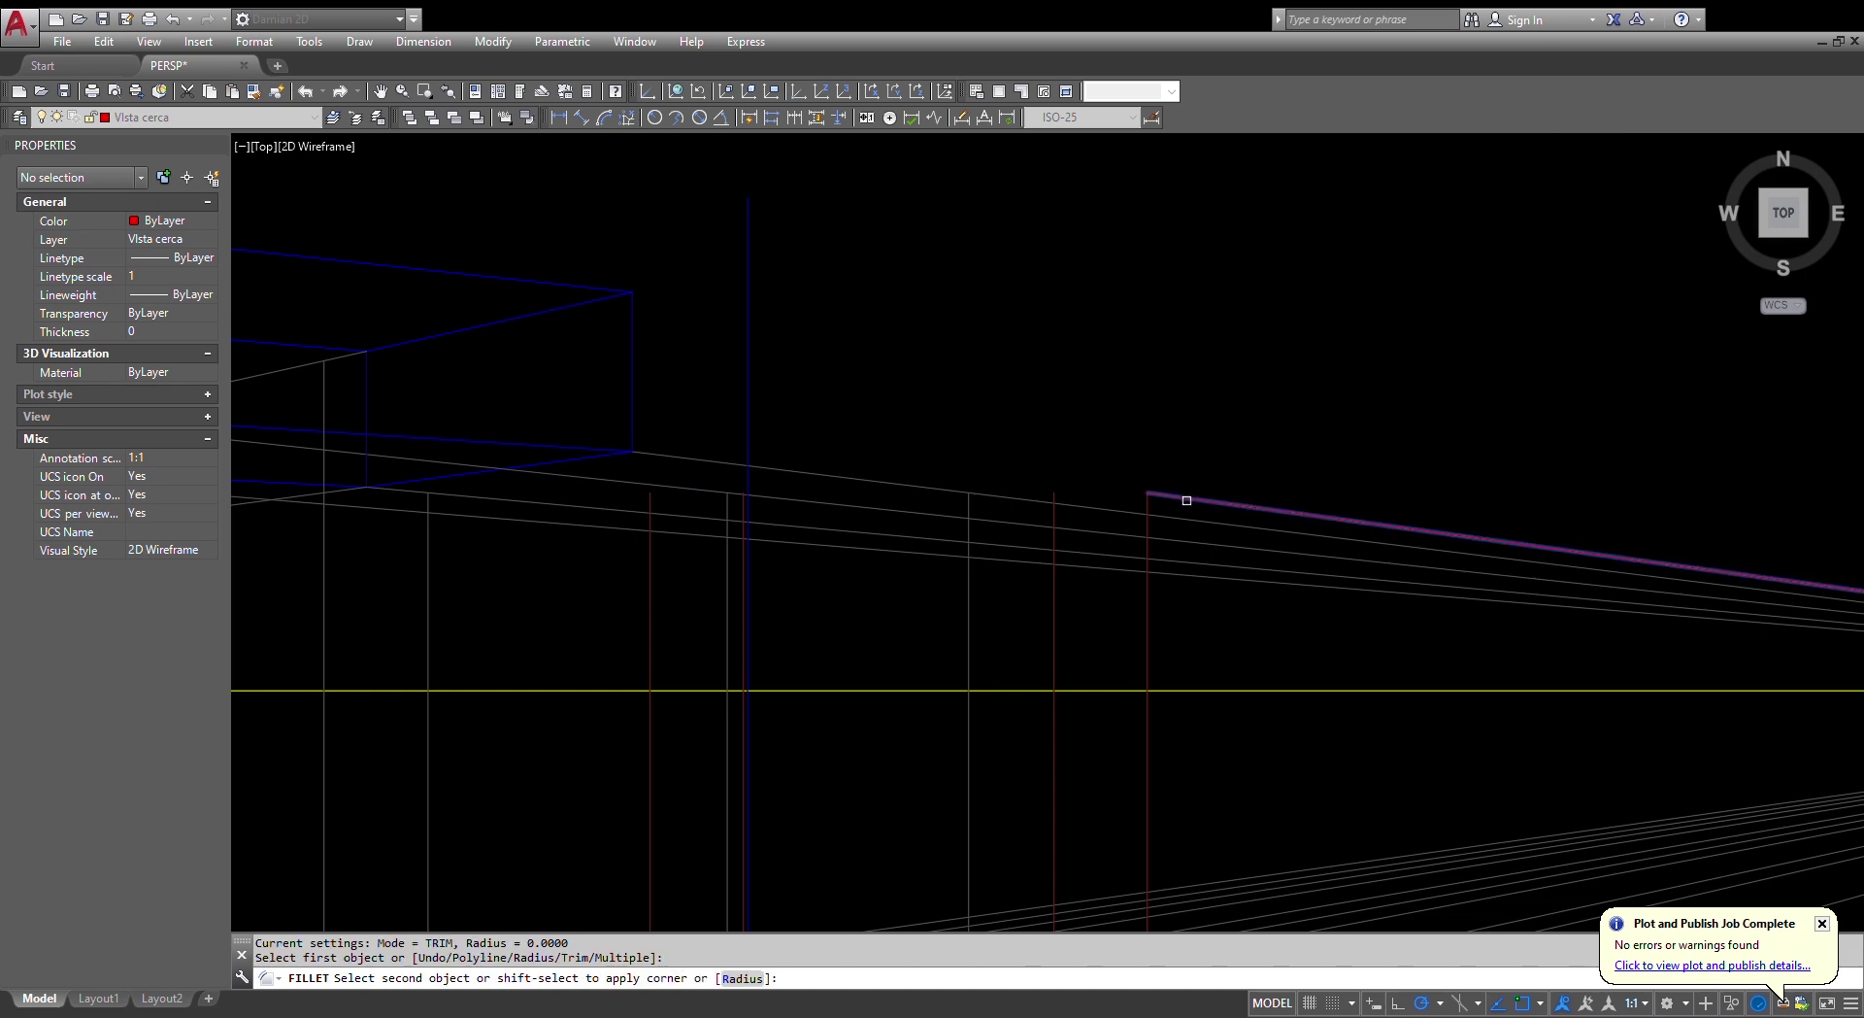
pyautogui.click(749, 568)
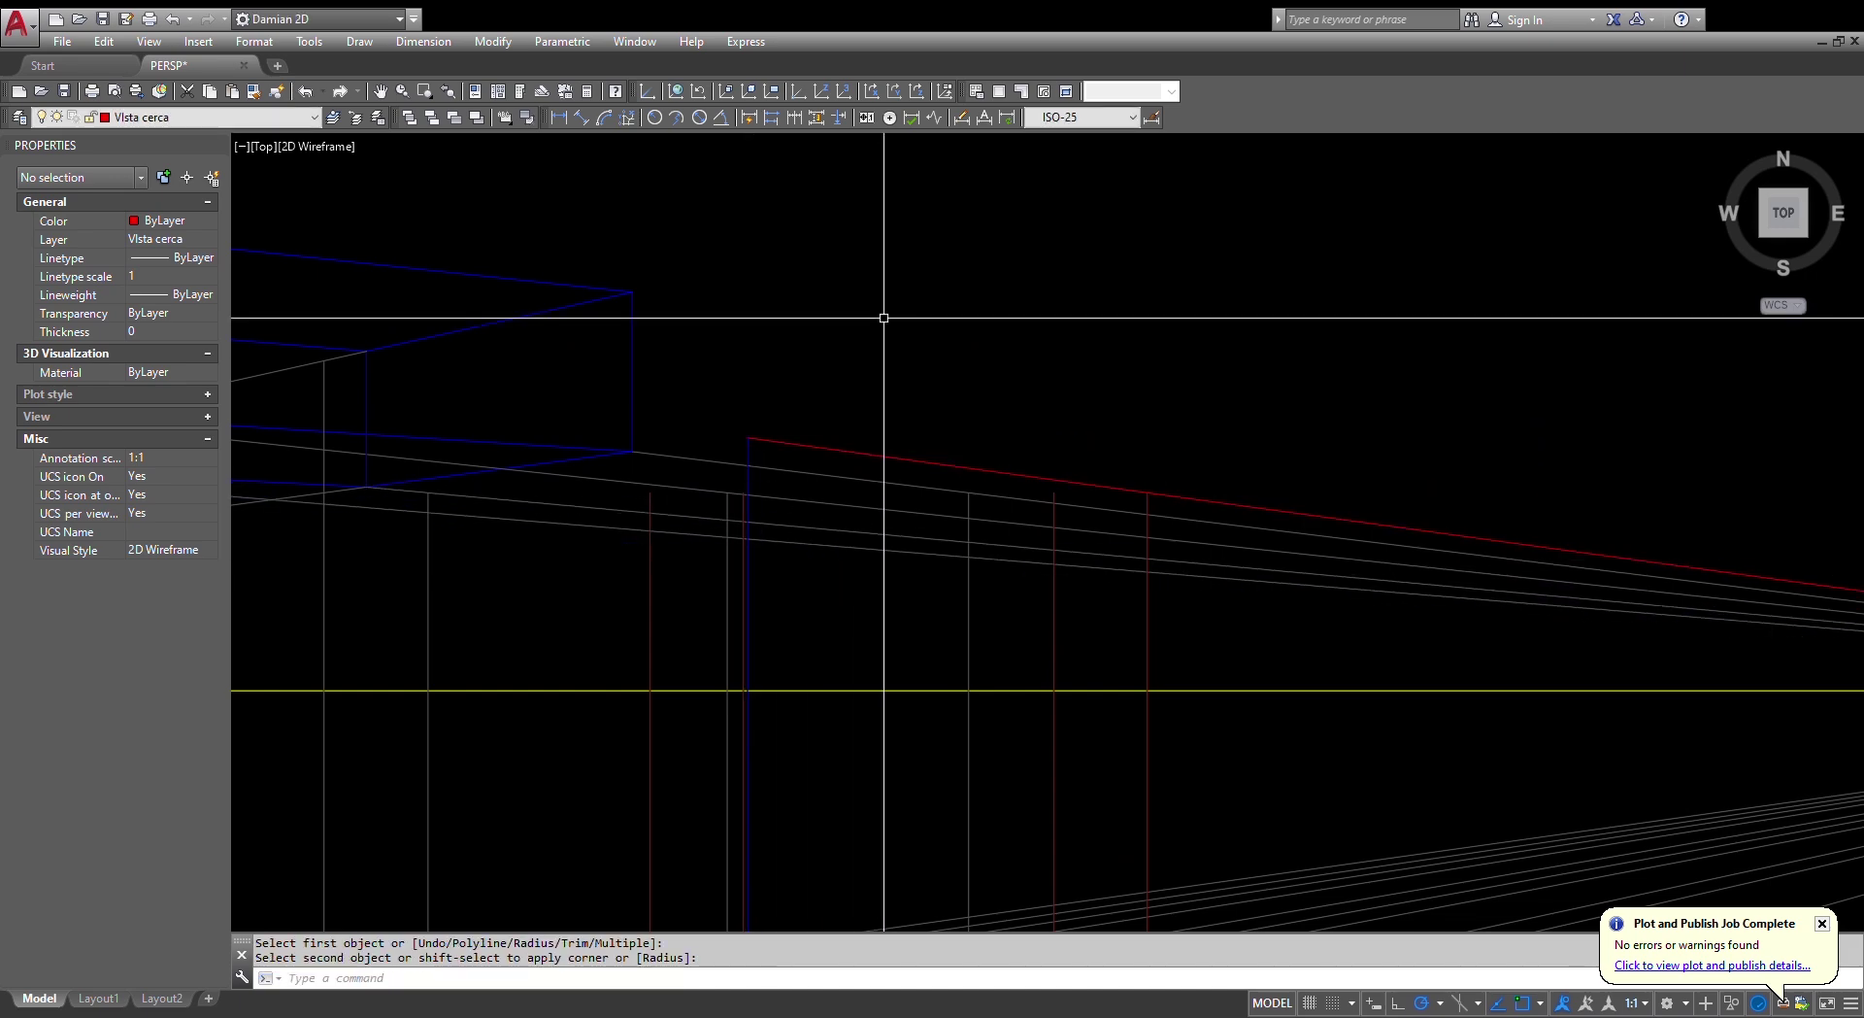
pyautogui.scroll(-5, 915, 320)
pyautogui.scroll(6, 874, 482)
pyautogui.press('Escape')
pyautogui.press('Escape')
# - Draw a vertical line from the small rectangle's rear right corner up past the upper box's base level
pyautogui.scroll(4, 852, 532)
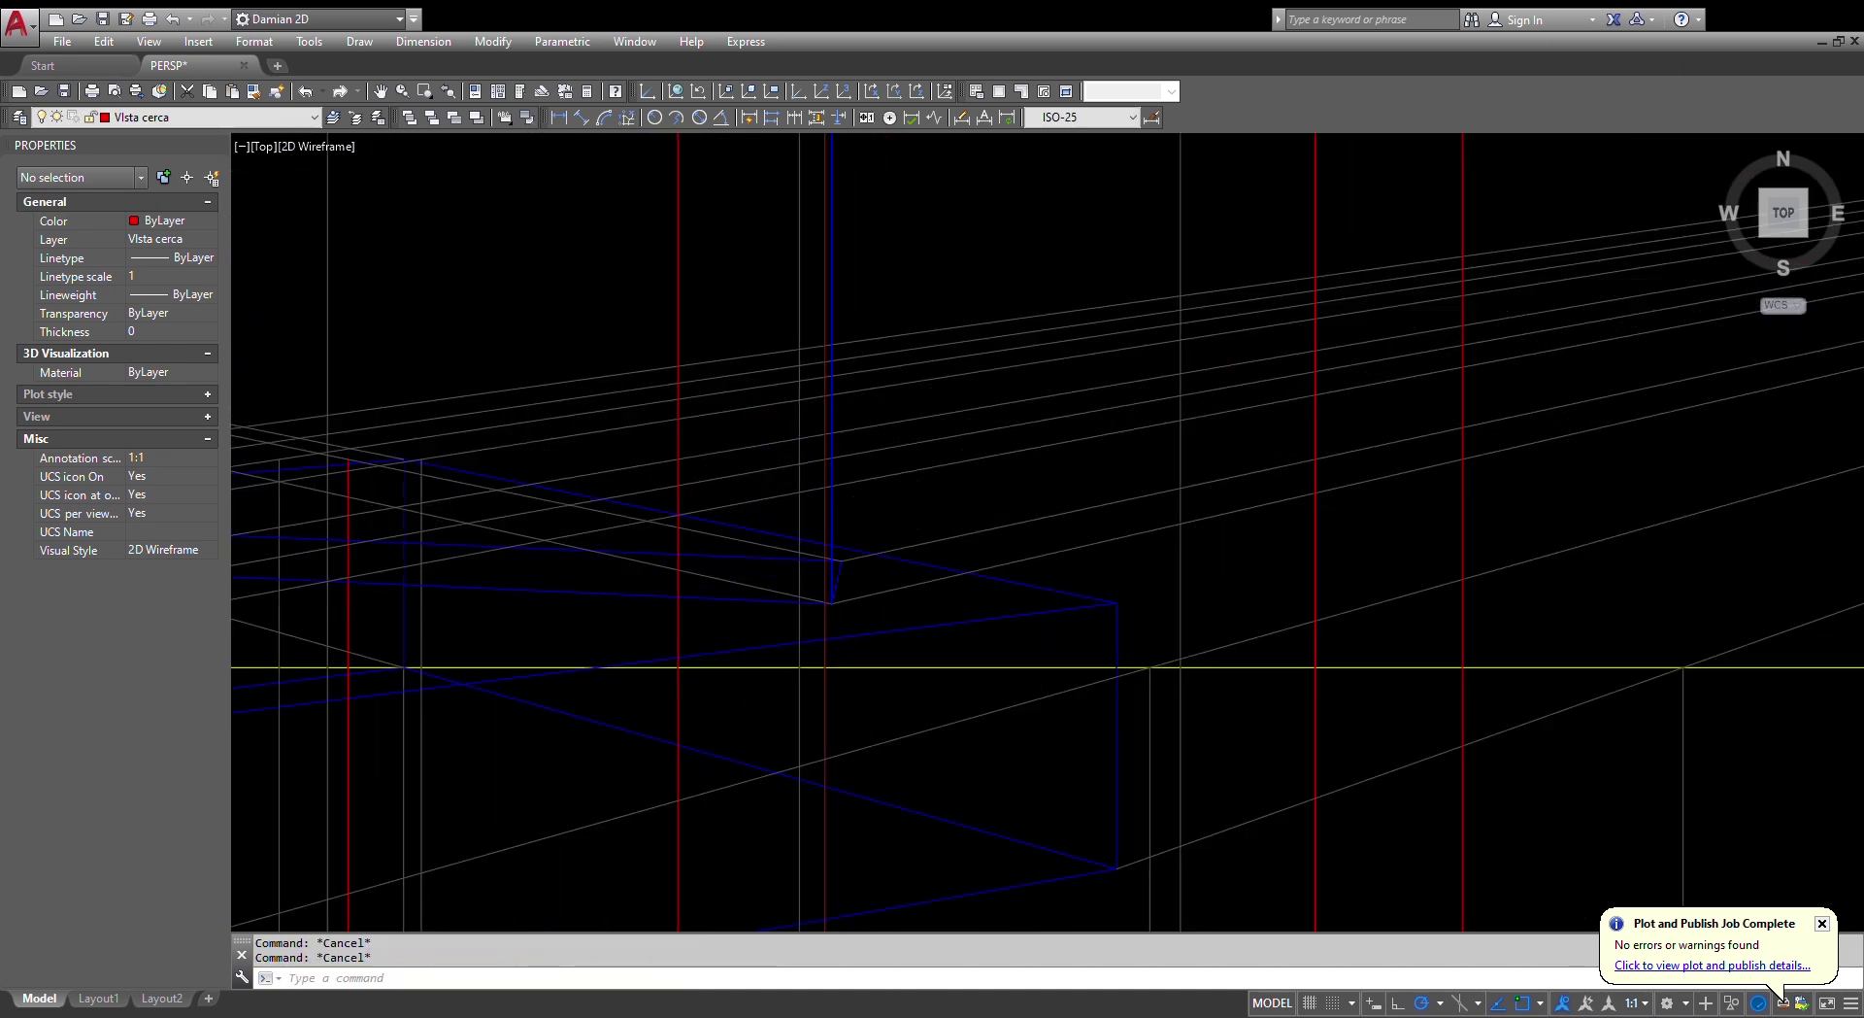
pyautogui.press('Return')
pyautogui.click(823, 552)
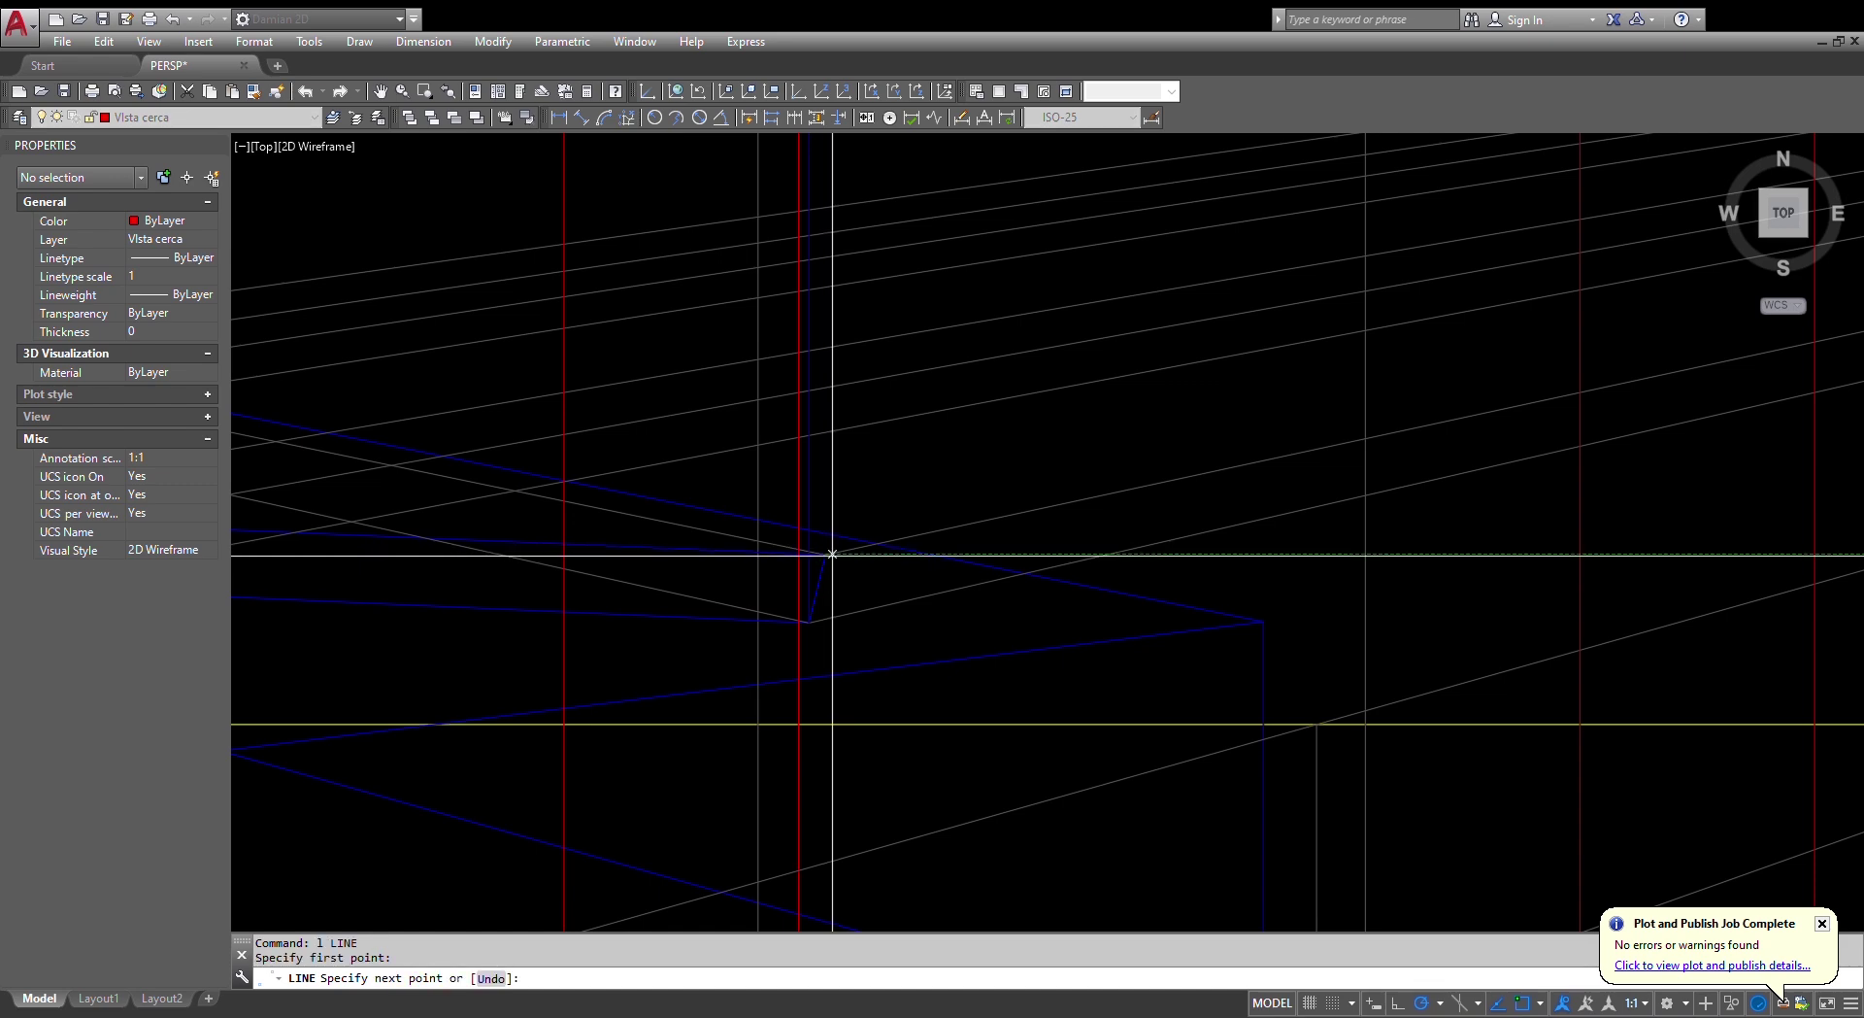
pyautogui.scroll(-3, 855, 486)
pyautogui.click(859, 245)
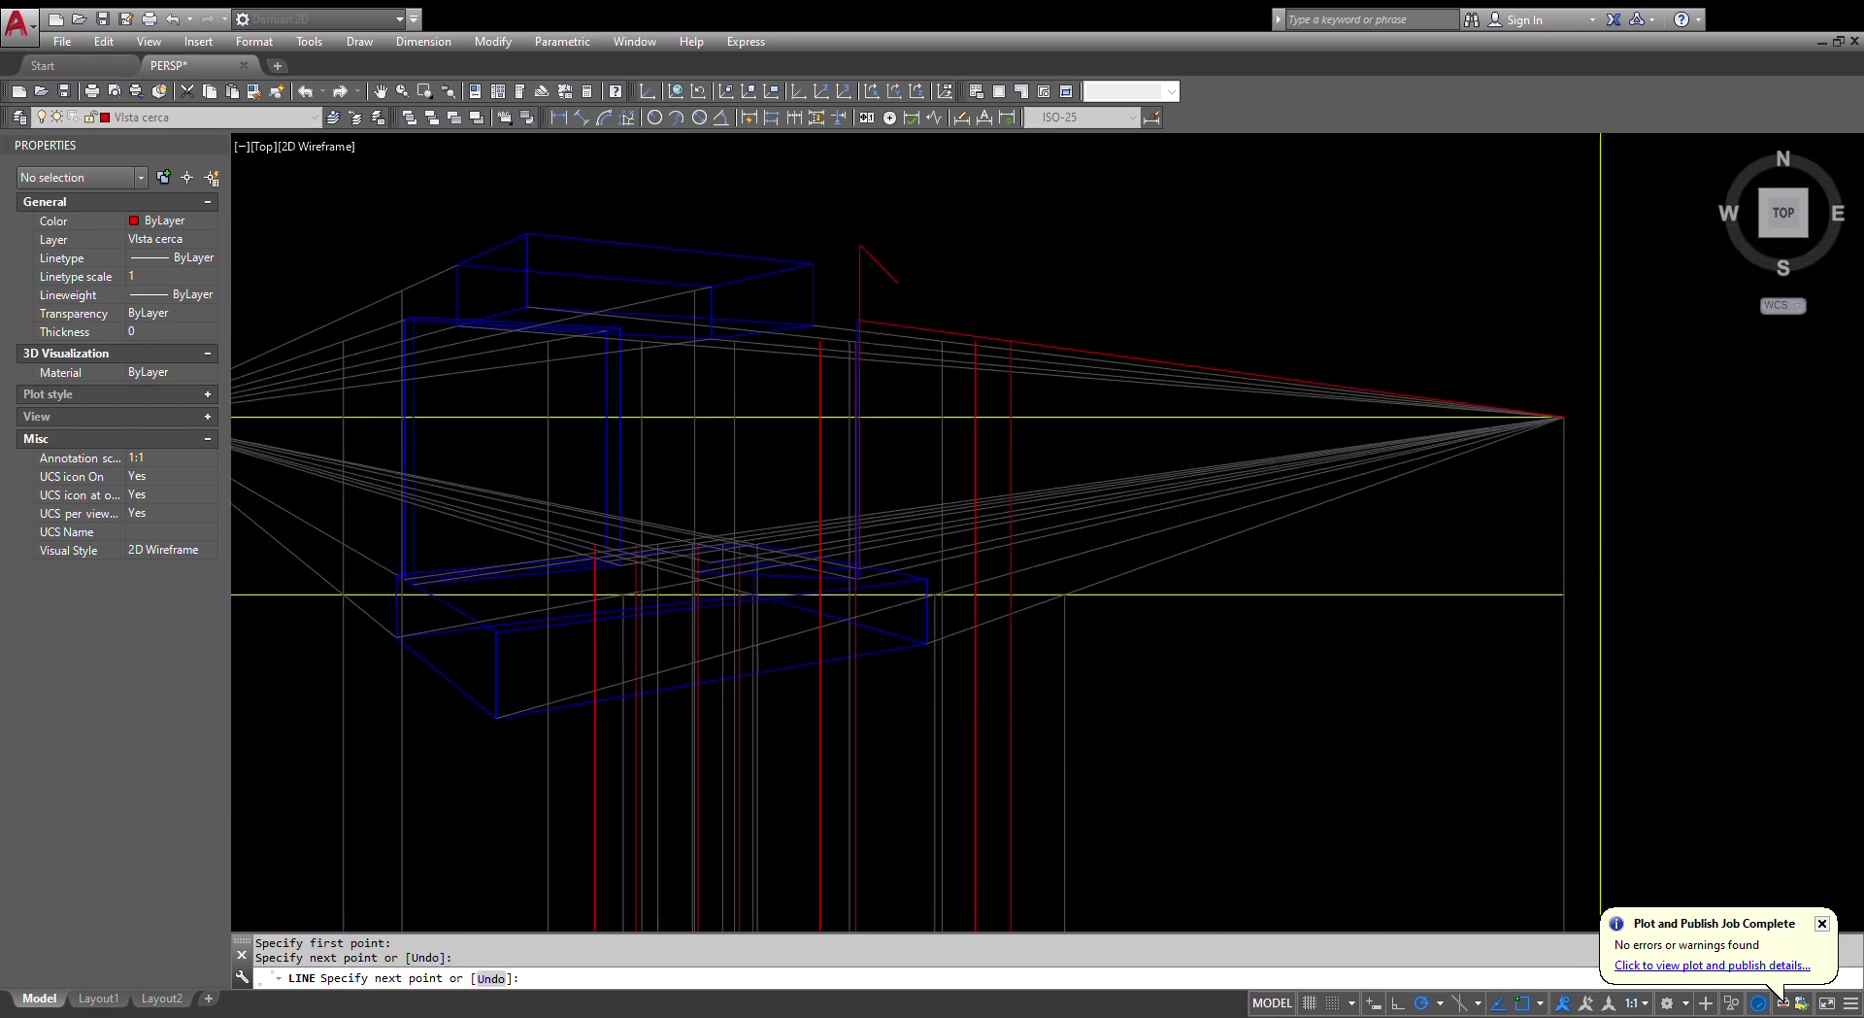
pyautogui.press('Escape')
# - Draw a line from the top of the second red height vertical from the right to the right vanishing point
pyautogui.scroll(-2, 1261, 366)
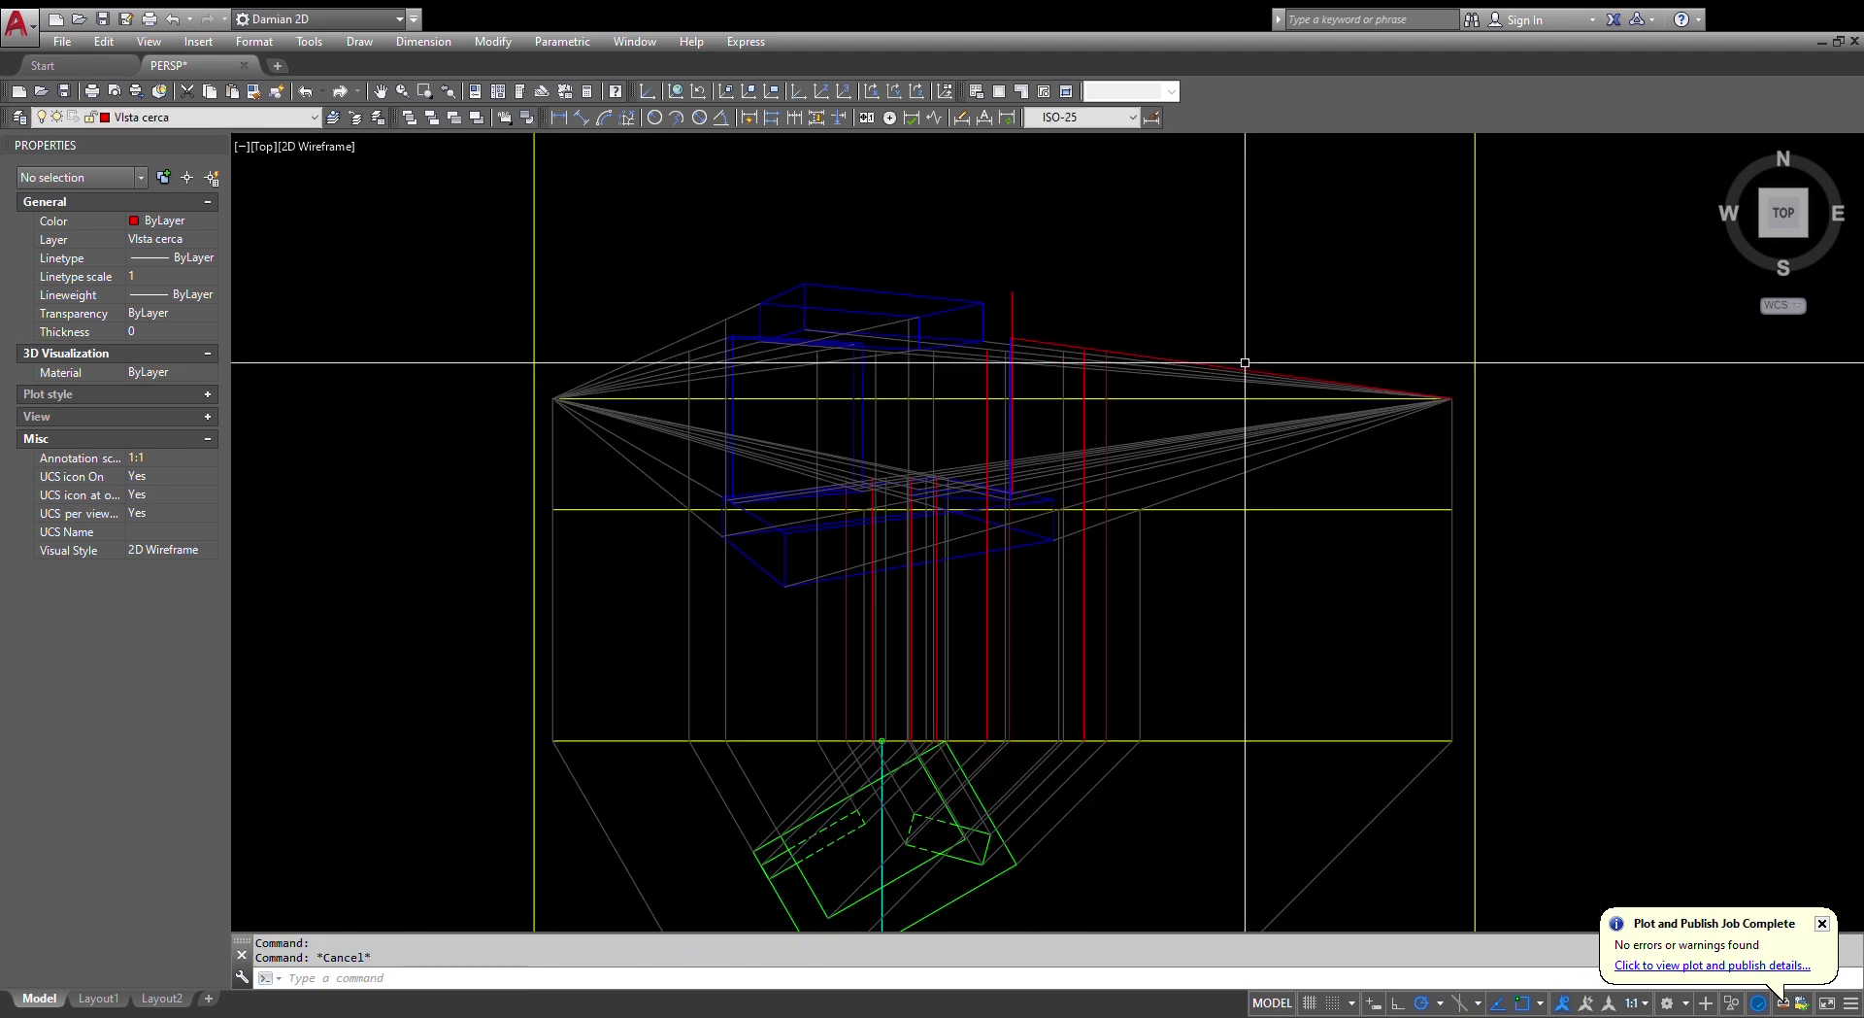
pyautogui.scroll(5, 1078, 354)
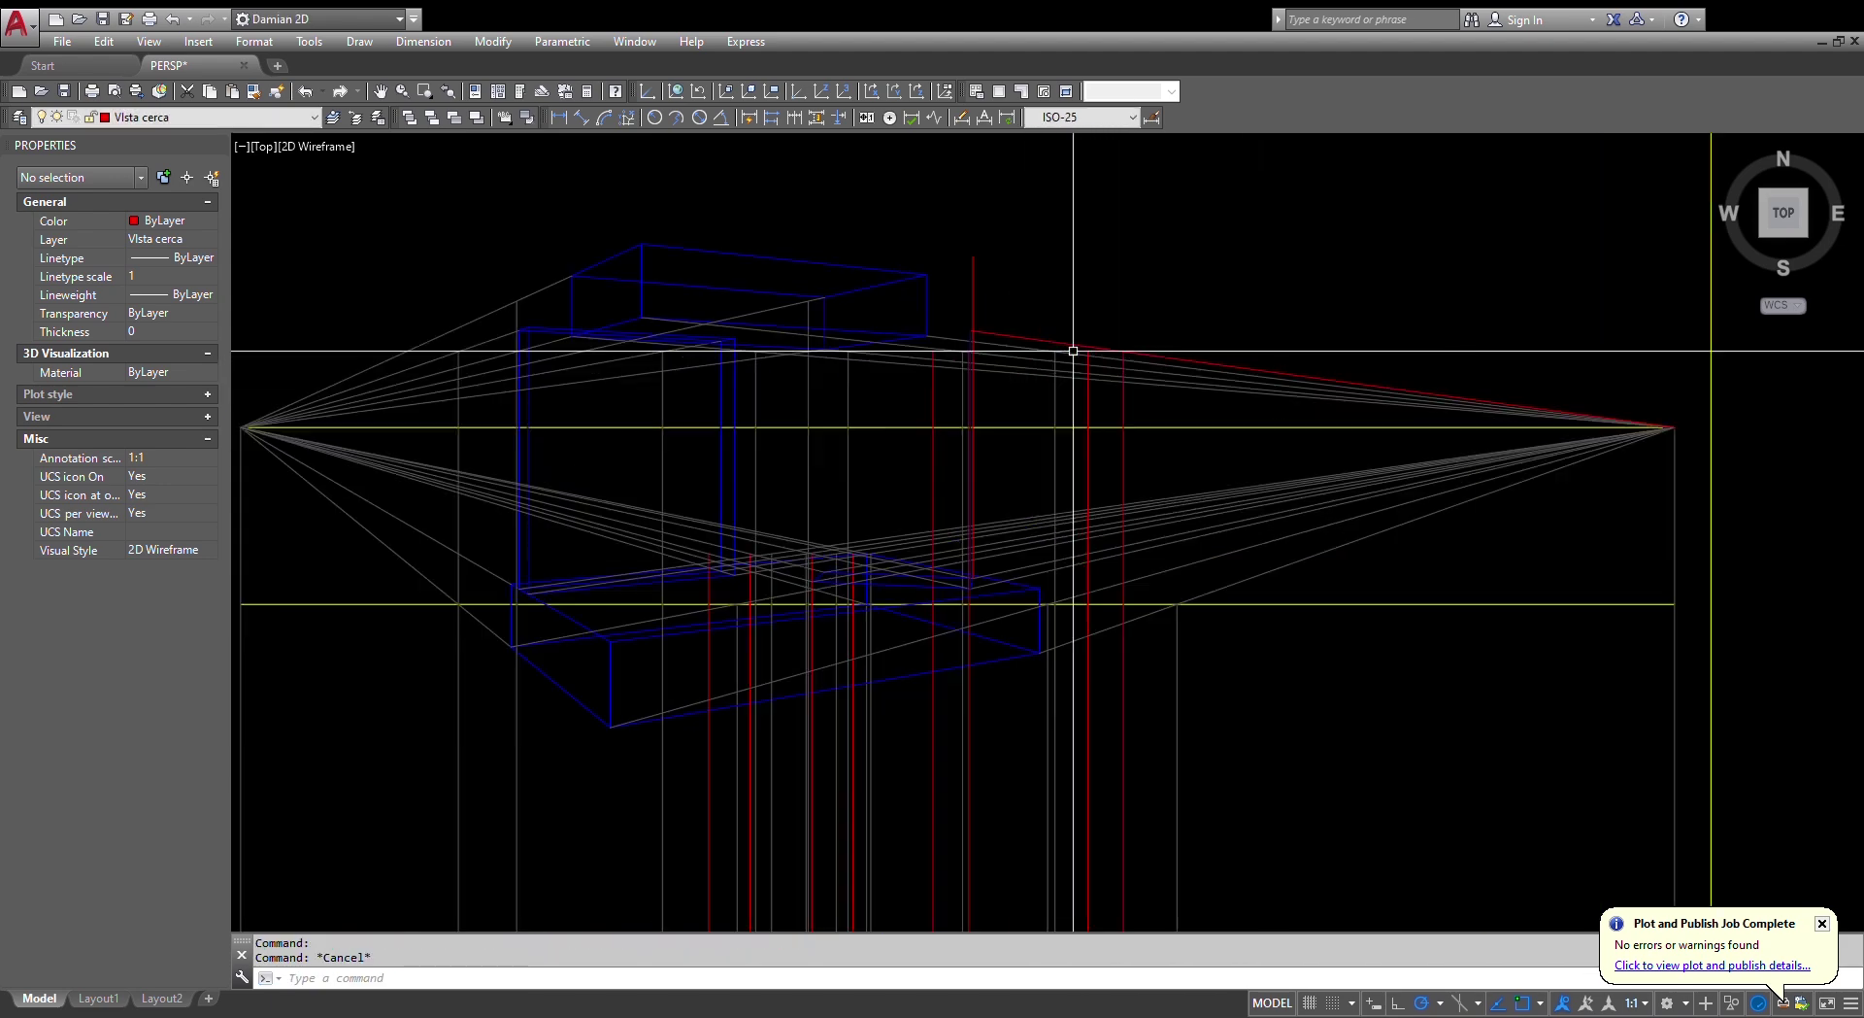
pyautogui.write('1')
pyautogui.press('Return')
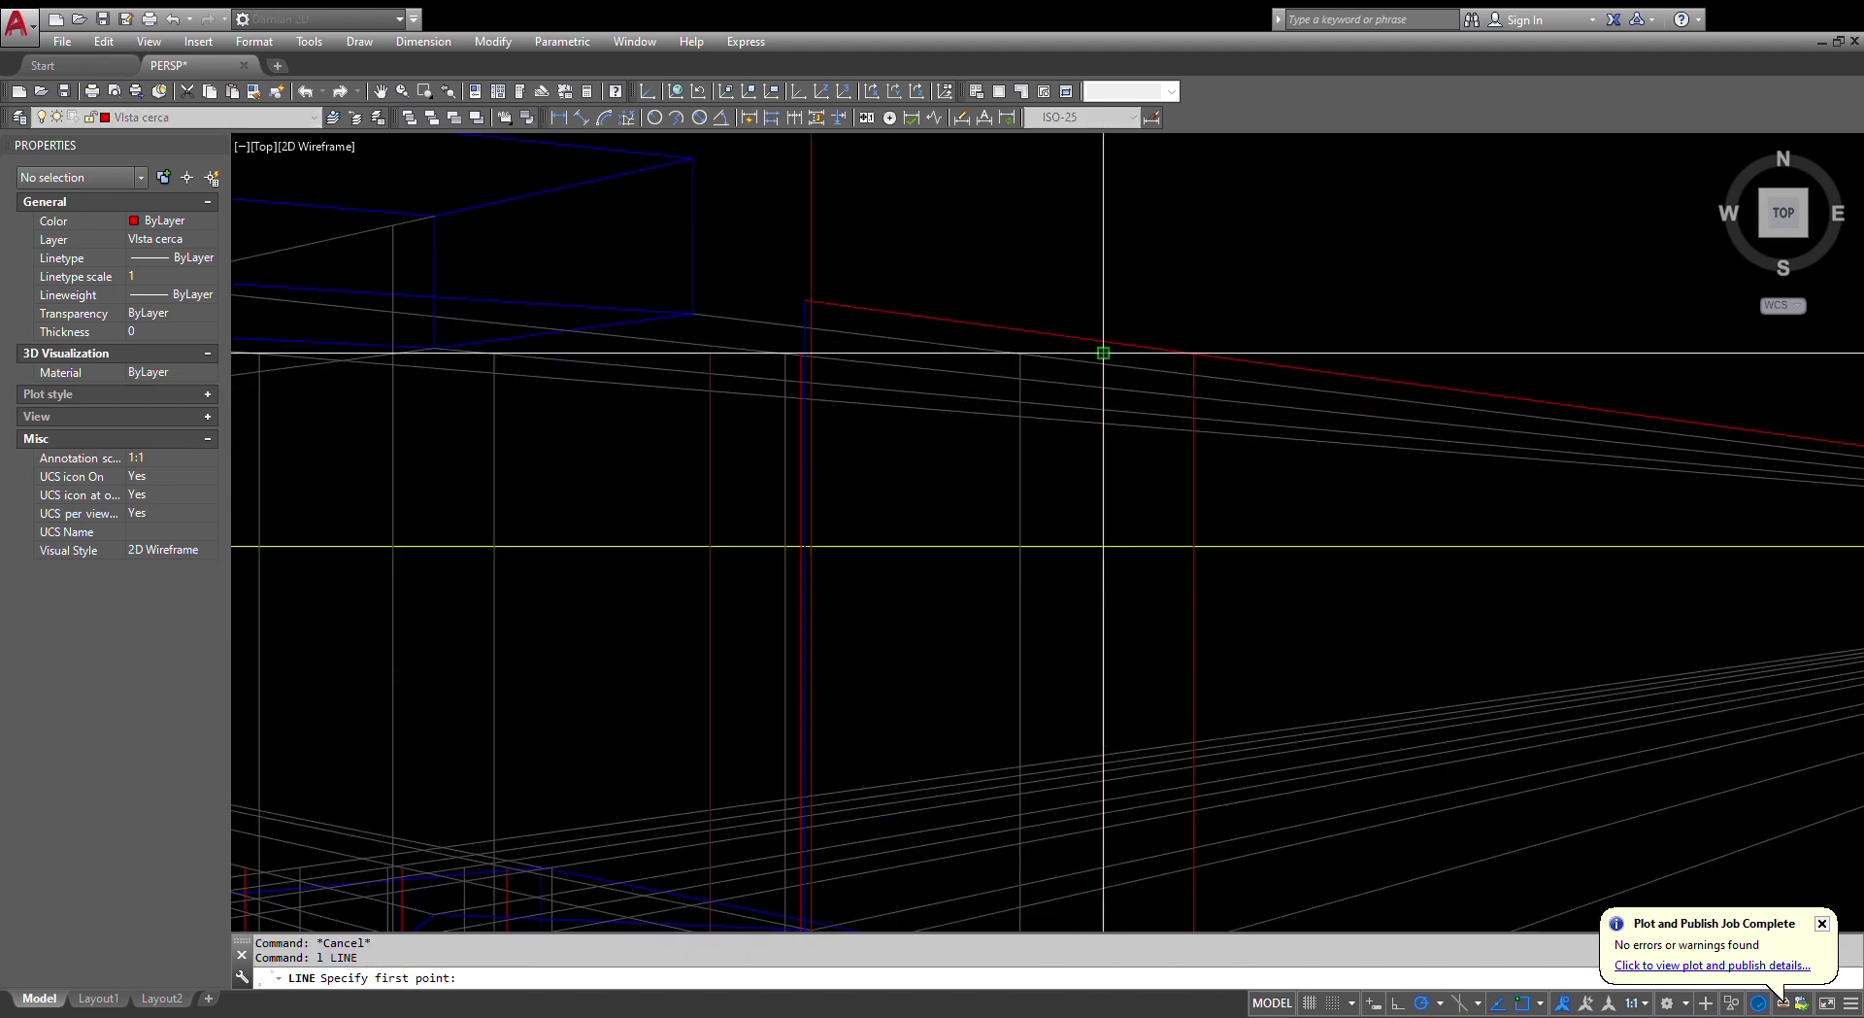
pyautogui.click(1104, 342)
pyautogui.scroll(-4, 1621, 439)
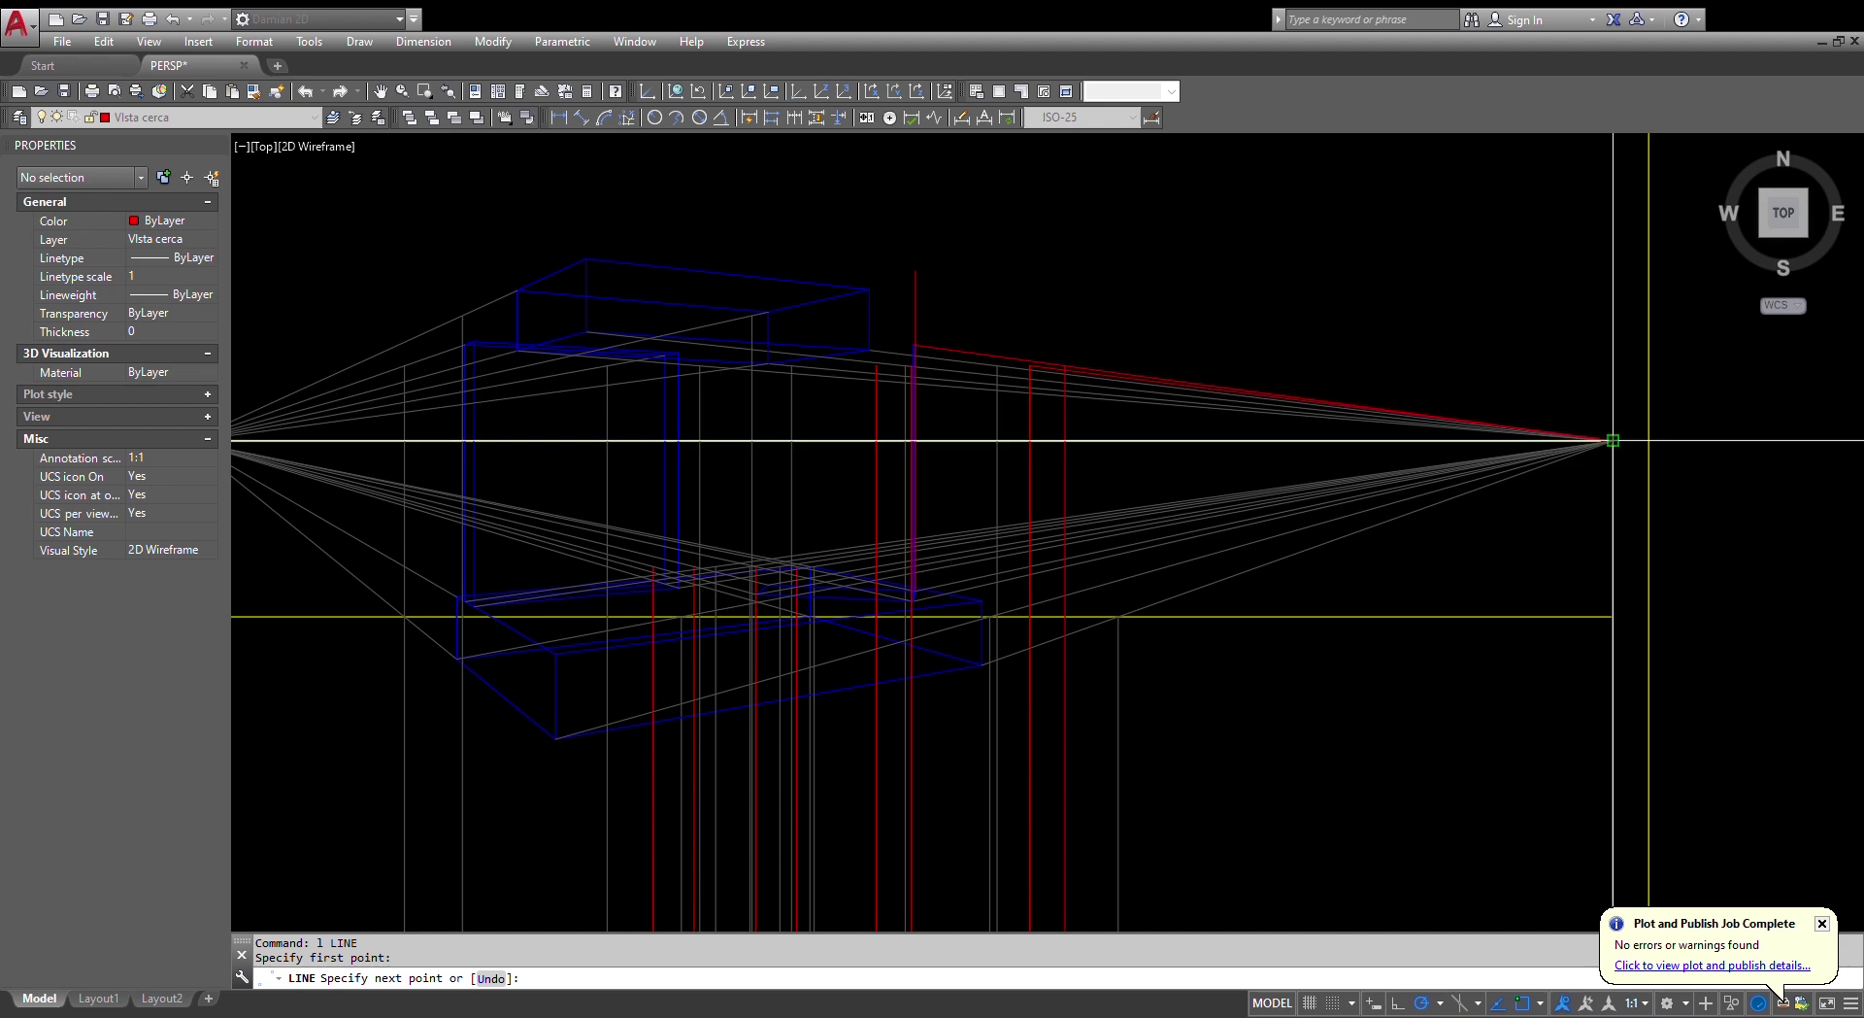
pyautogui.scroll(5, 1020, 374)
pyautogui.press('Escape')
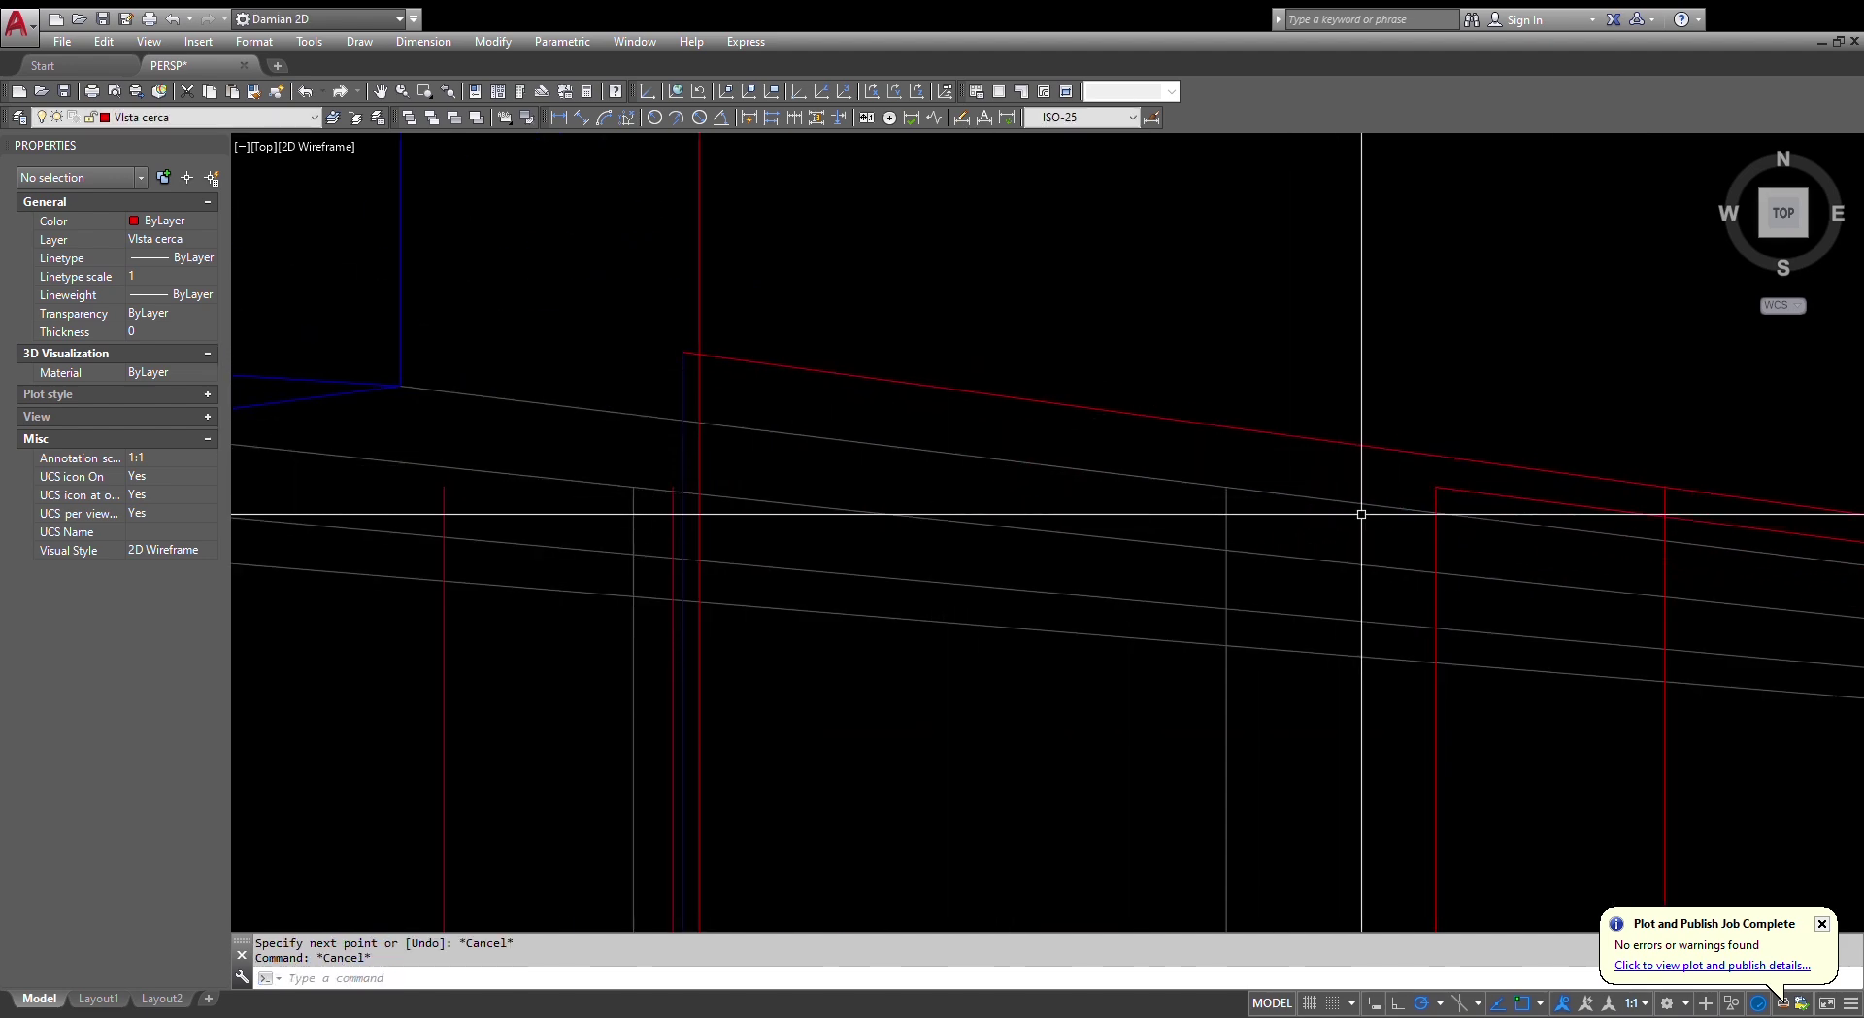
pyautogui.press('Escape')
# - Fillet the second vanishing line with the red vertical edge at the small rectangle's rear right corner into a sharp corner
pyautogui.write('f')
pyautogui.press('Return')
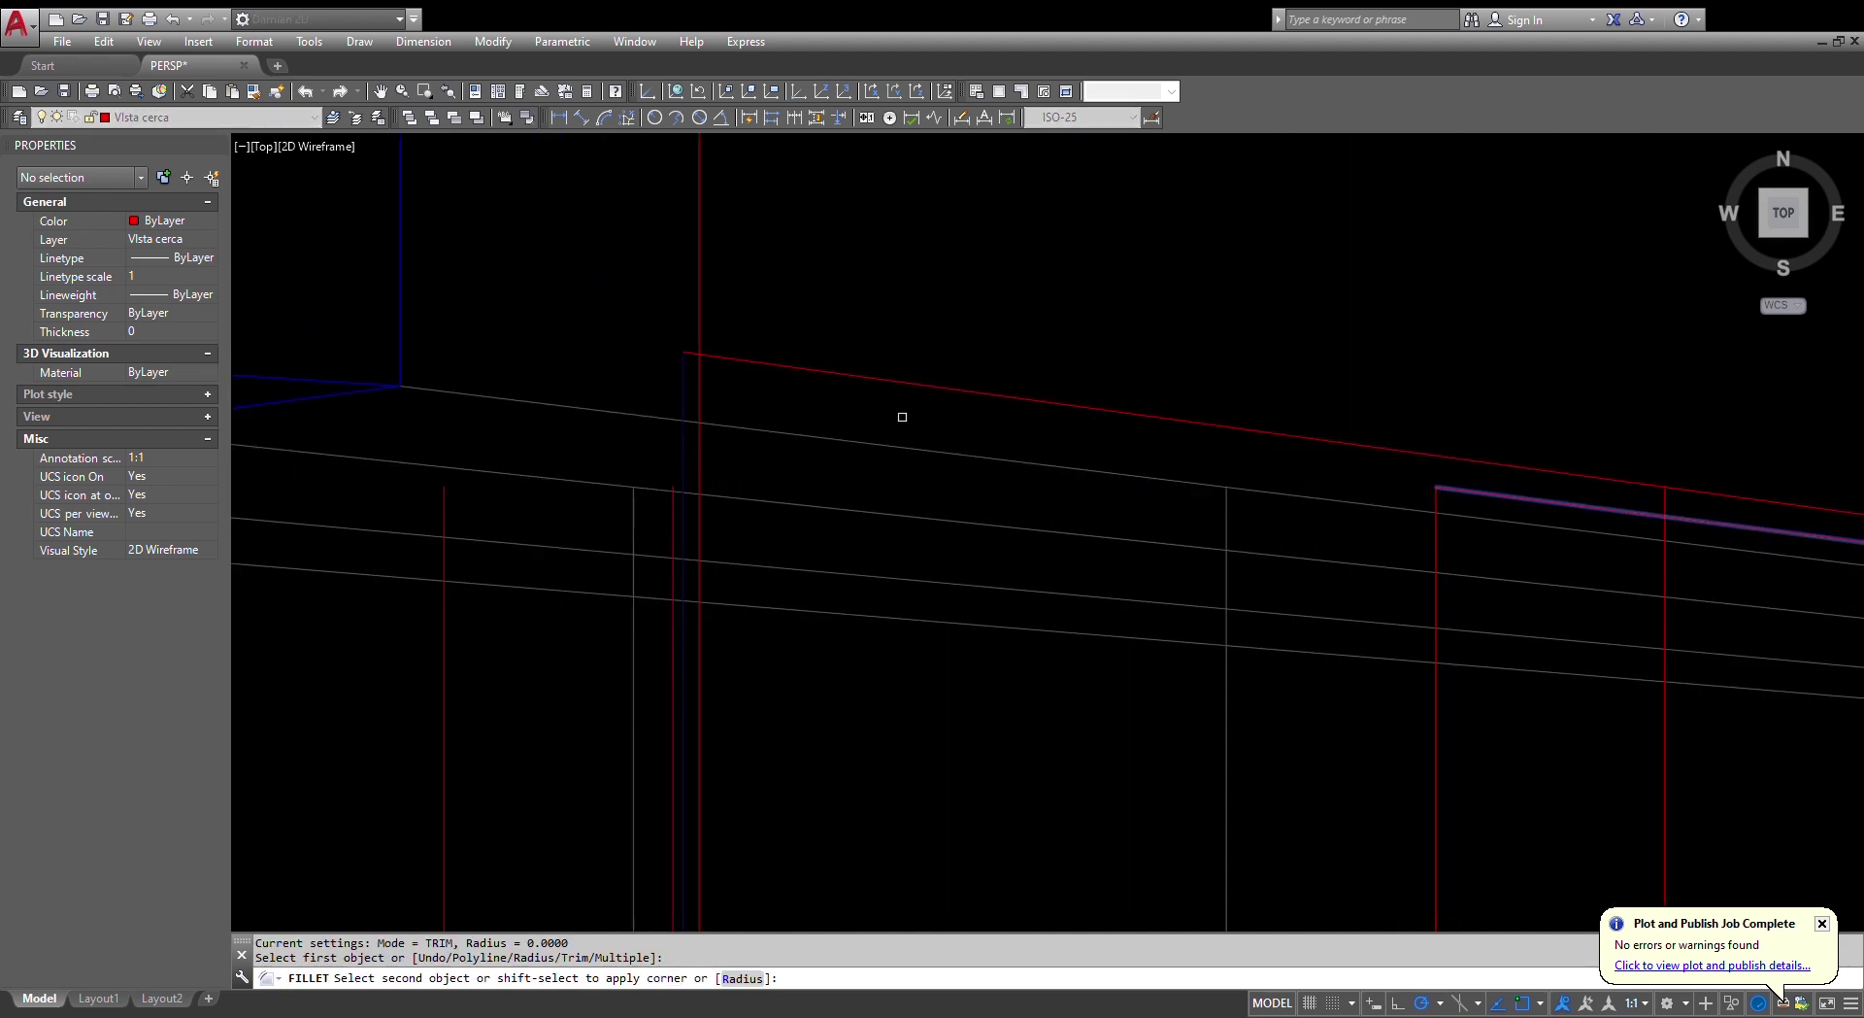
pyautogui.press('Escape')
pyautogui.press('Escape')
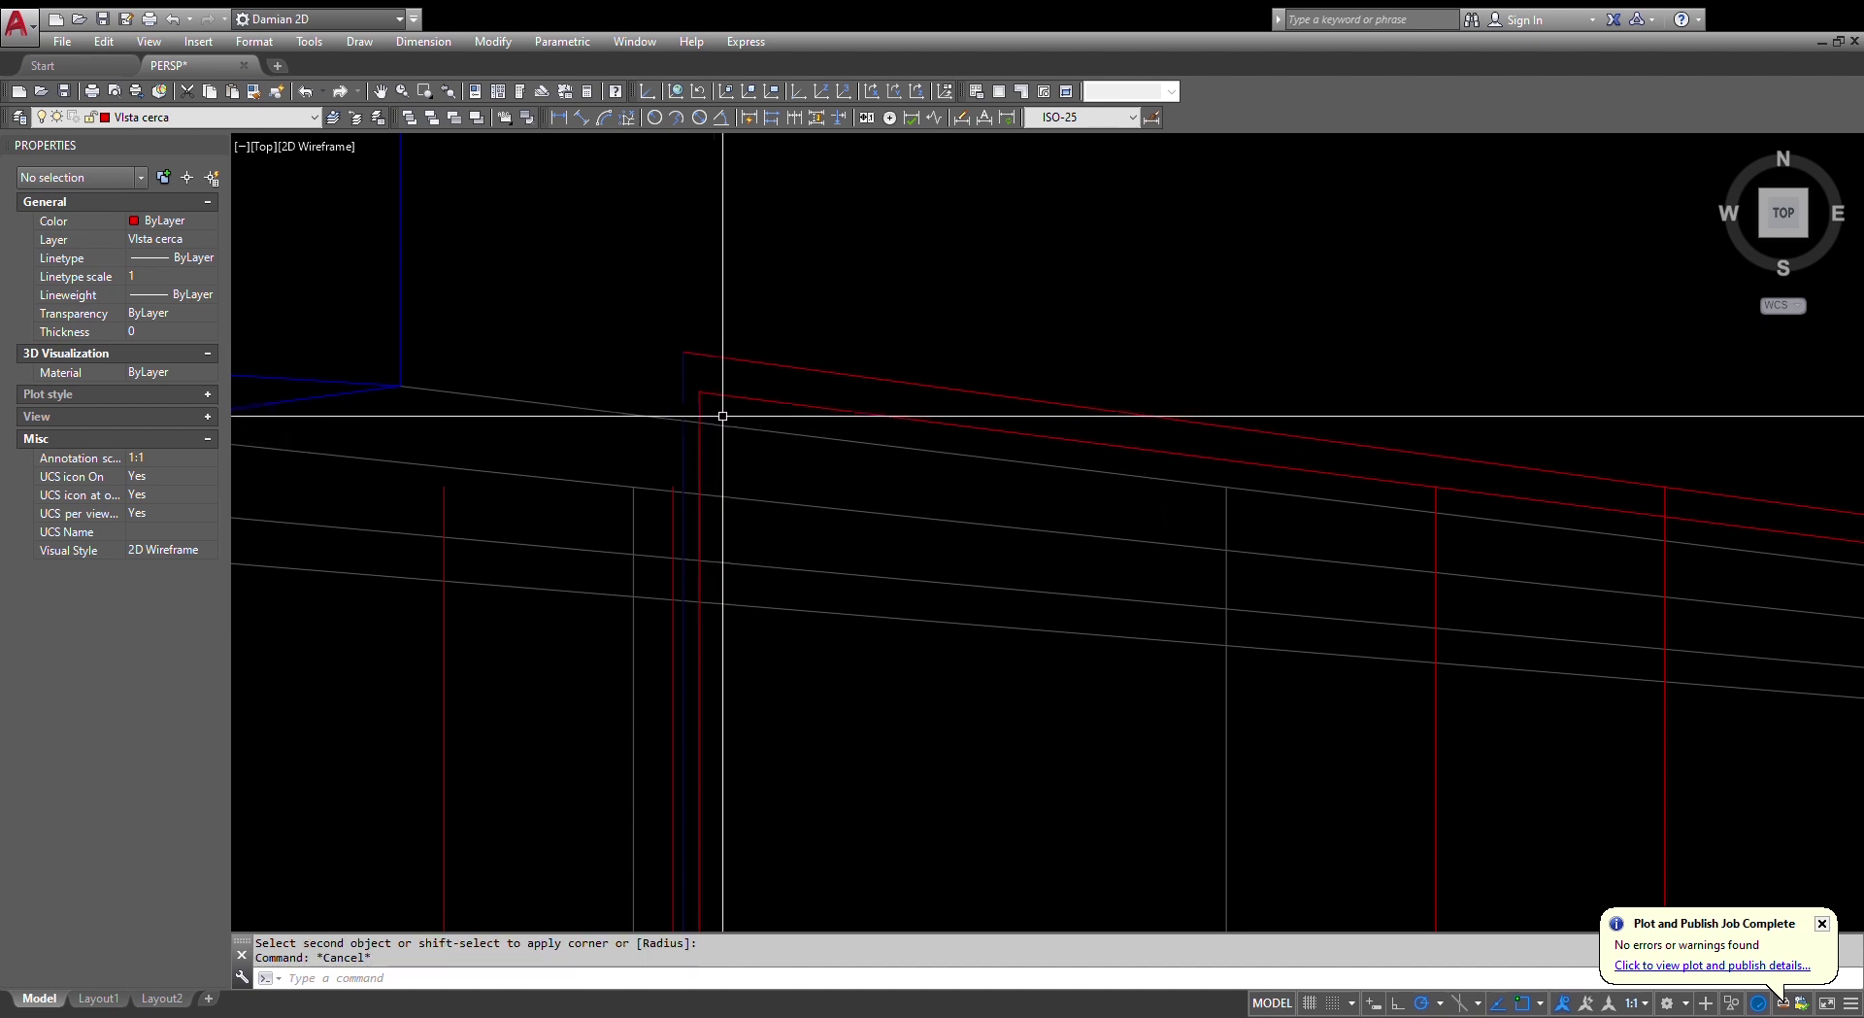
# - Match the red rear right vertical edge to the properties of the neighbouring blue vertical edge
pyautogui.write('ma')
pyautogui.press('Return')
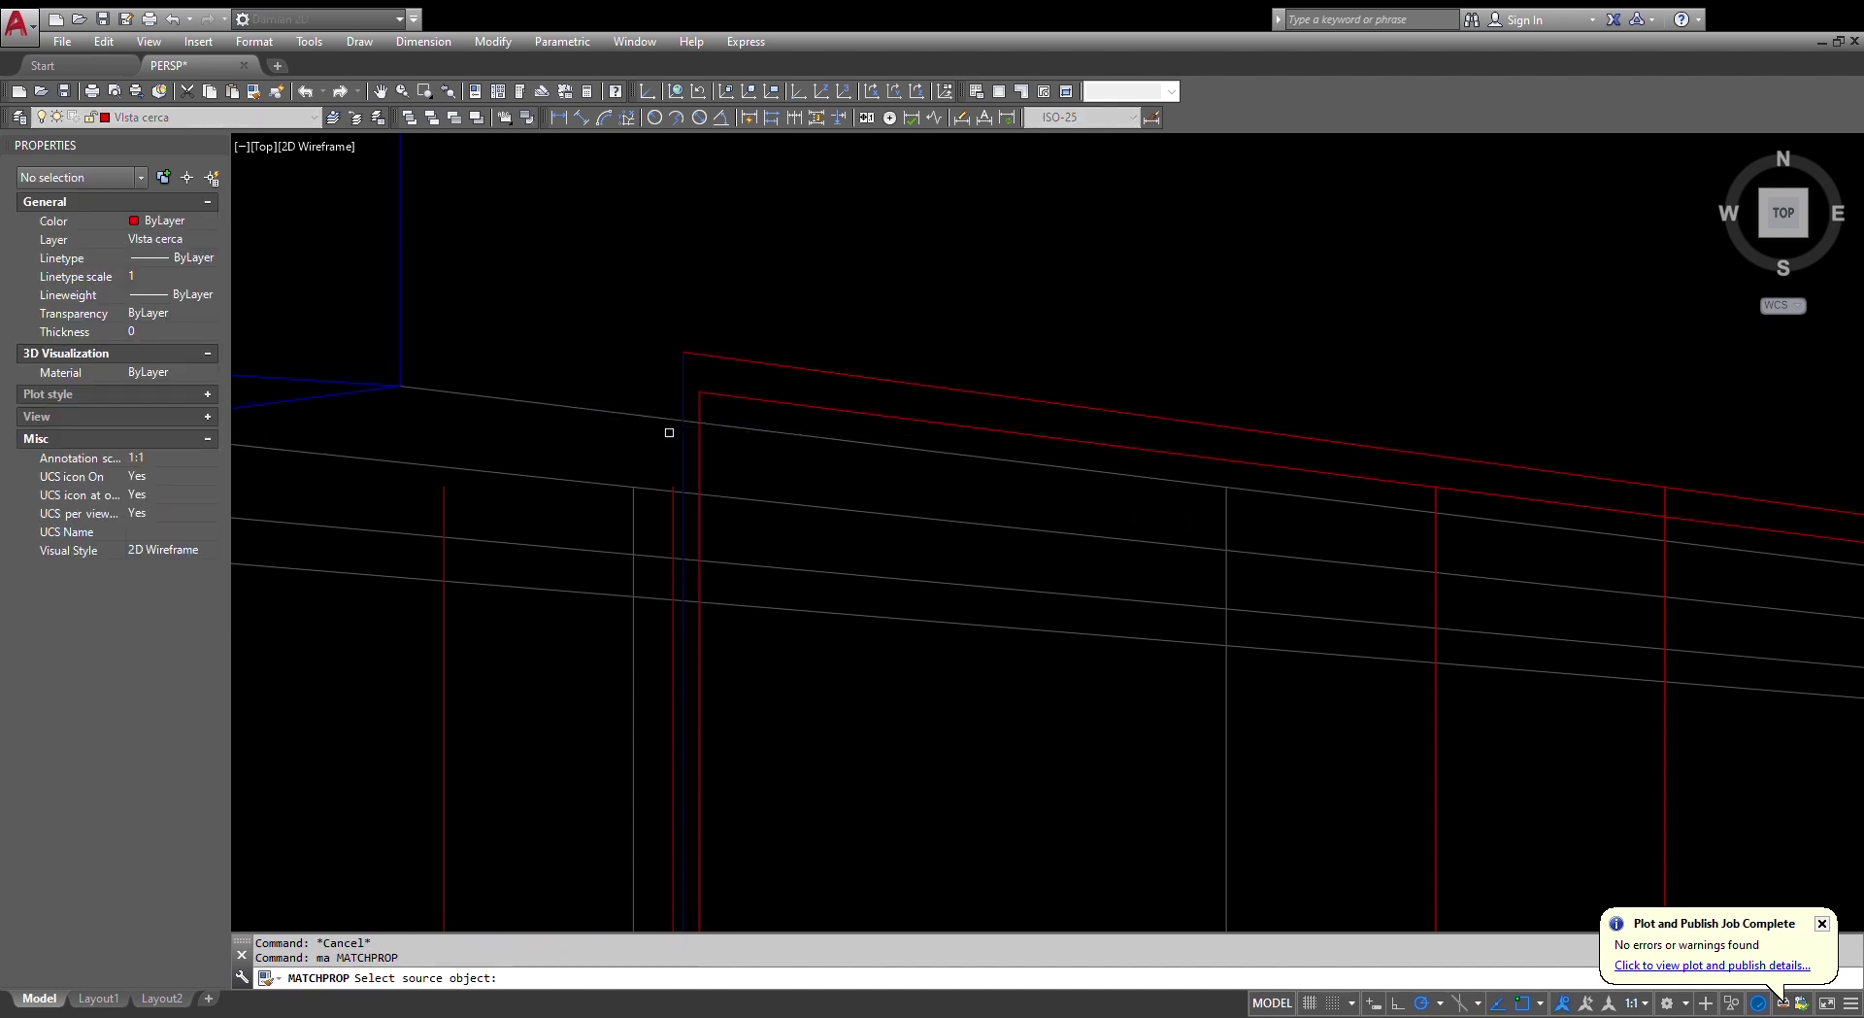
pyautogui.click(682, 440)
pyautogui.press('Escape')
pyautogui.press('Escape')
pyautogui.press('Escape')
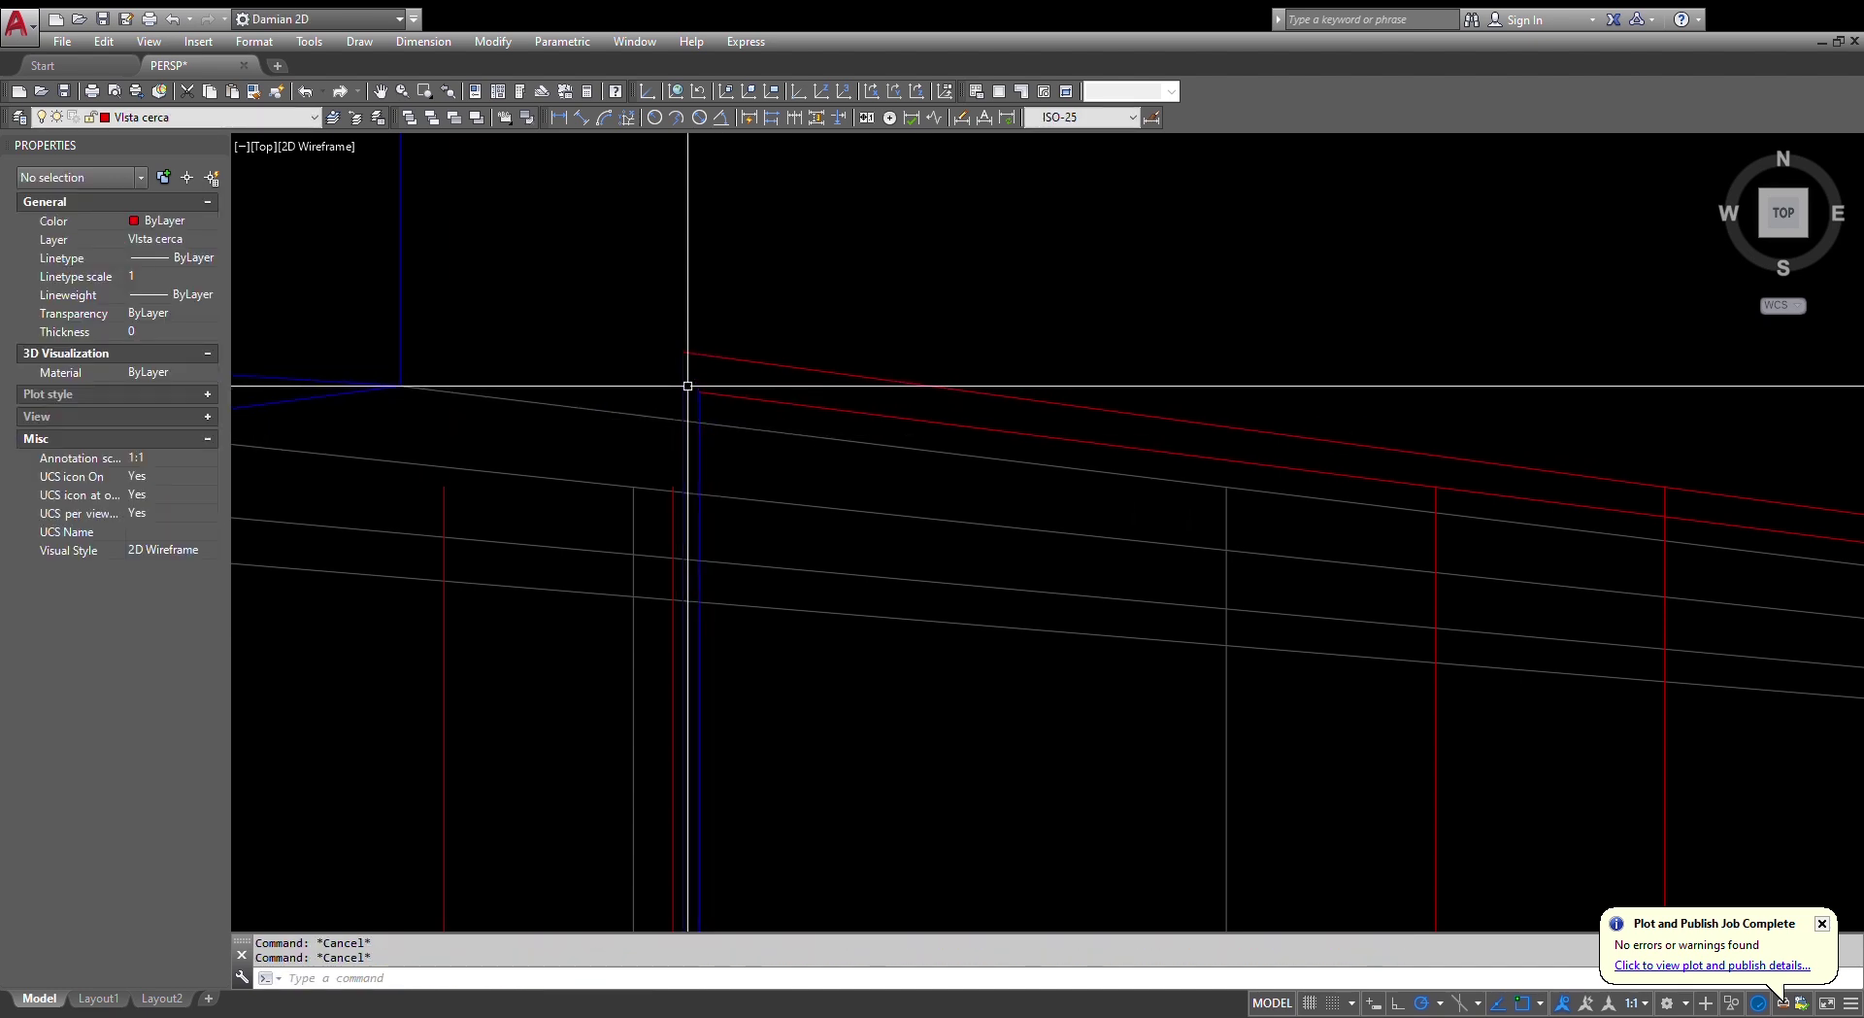
# - Draw the column's short right top edge between the upper ends of its two right vertical edges
pyautogui.write('l')
pyautogui.press('Return')
pyautogui.click(683, 350)
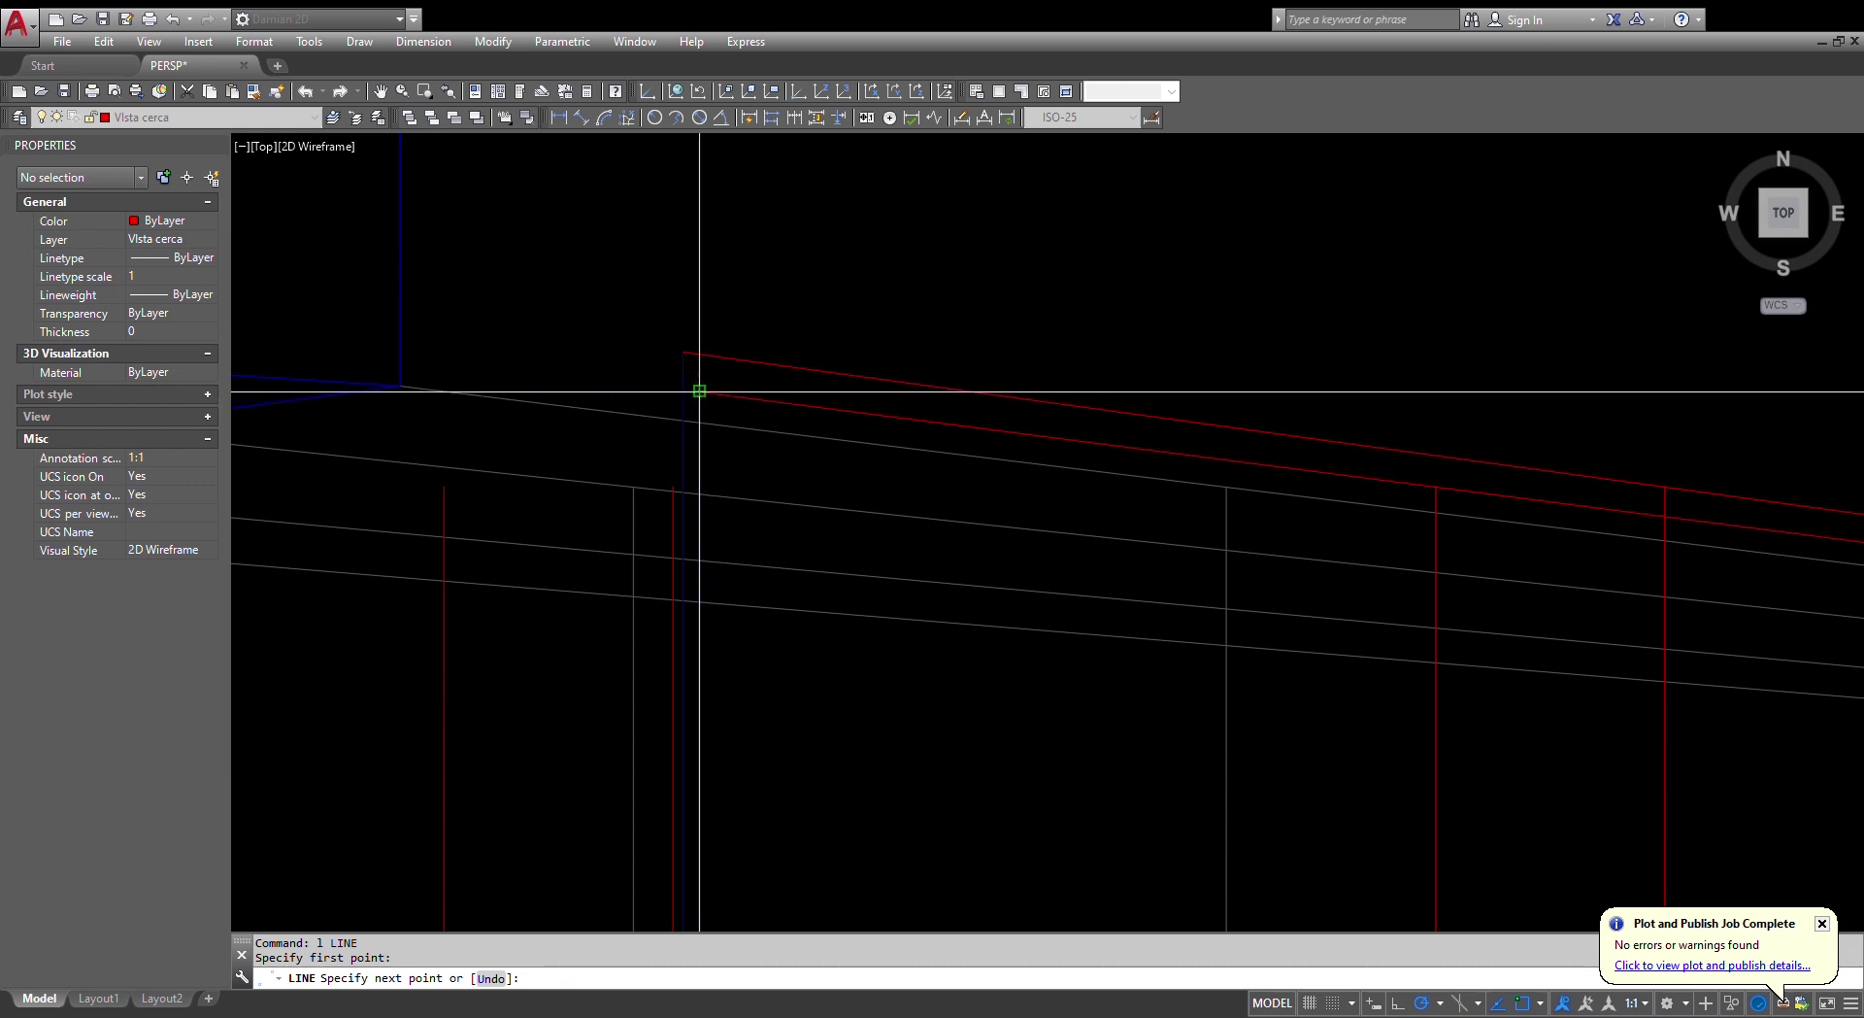
pyautogui.click(701, 393)
pyautogui.press('Escape')
# - Match the column's short red top edge to the properties of the blue vertical edge
pyautogui.write('ma')
pyautogui.press('Return')
pyautogui.click(700, 401)
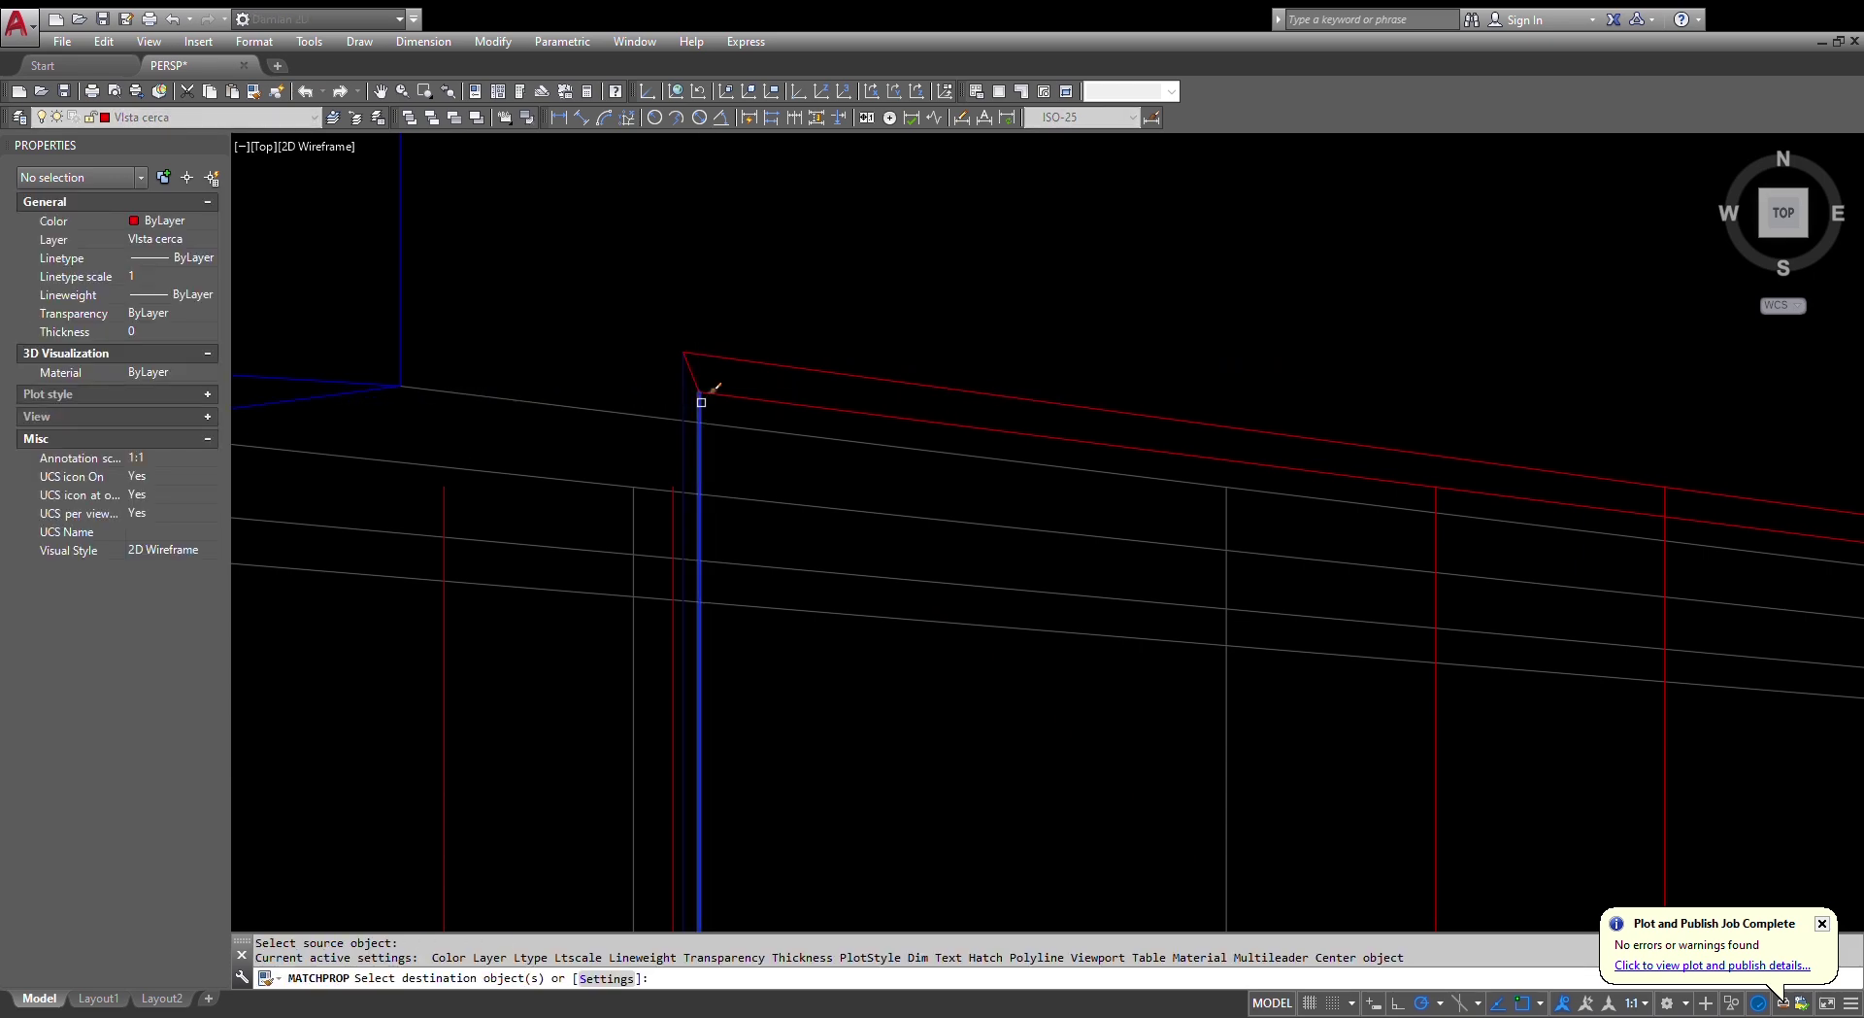
pyautogui.scroll(-5, 744, 279)
pyautogui.press('Escape')
pyautogui.press('Escape')
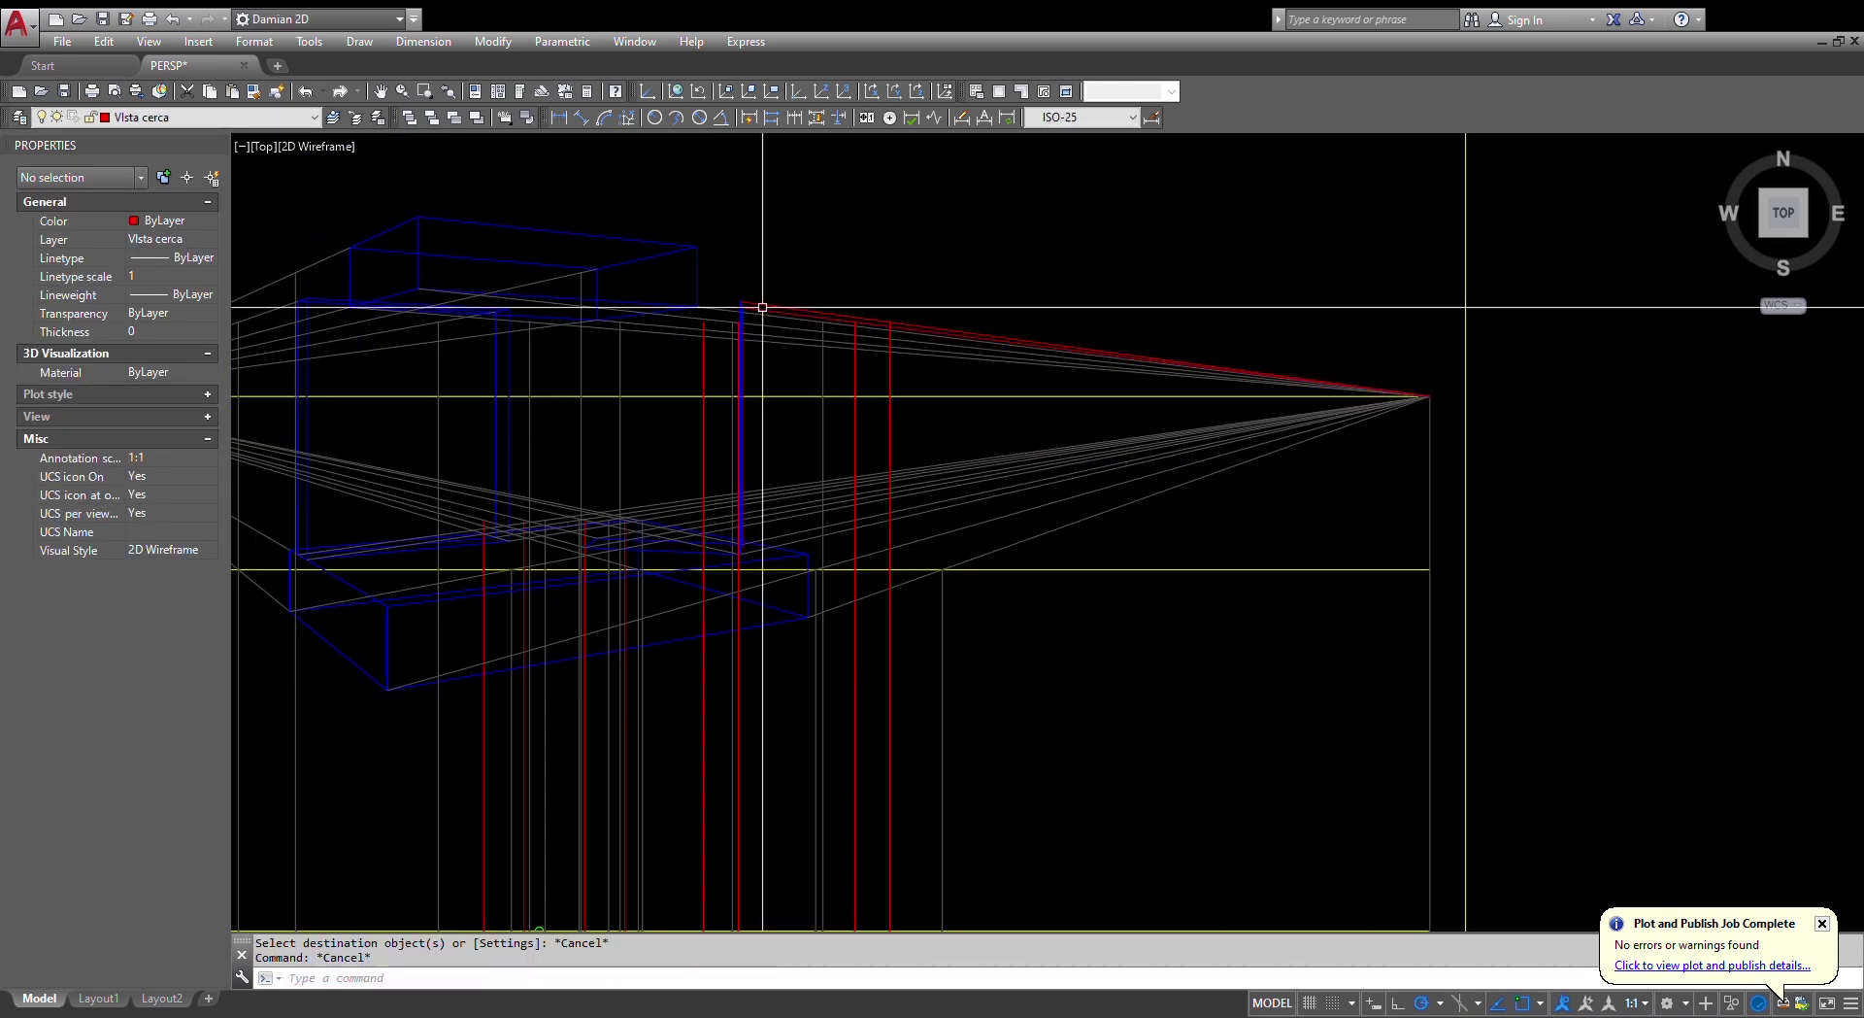
# - Draw a line from the top of the leftmost tall red height vertical to the right vanishing point
pyautogui.moveTo(802, 338); pyautogui.dragTo(846, 95, button='middle')
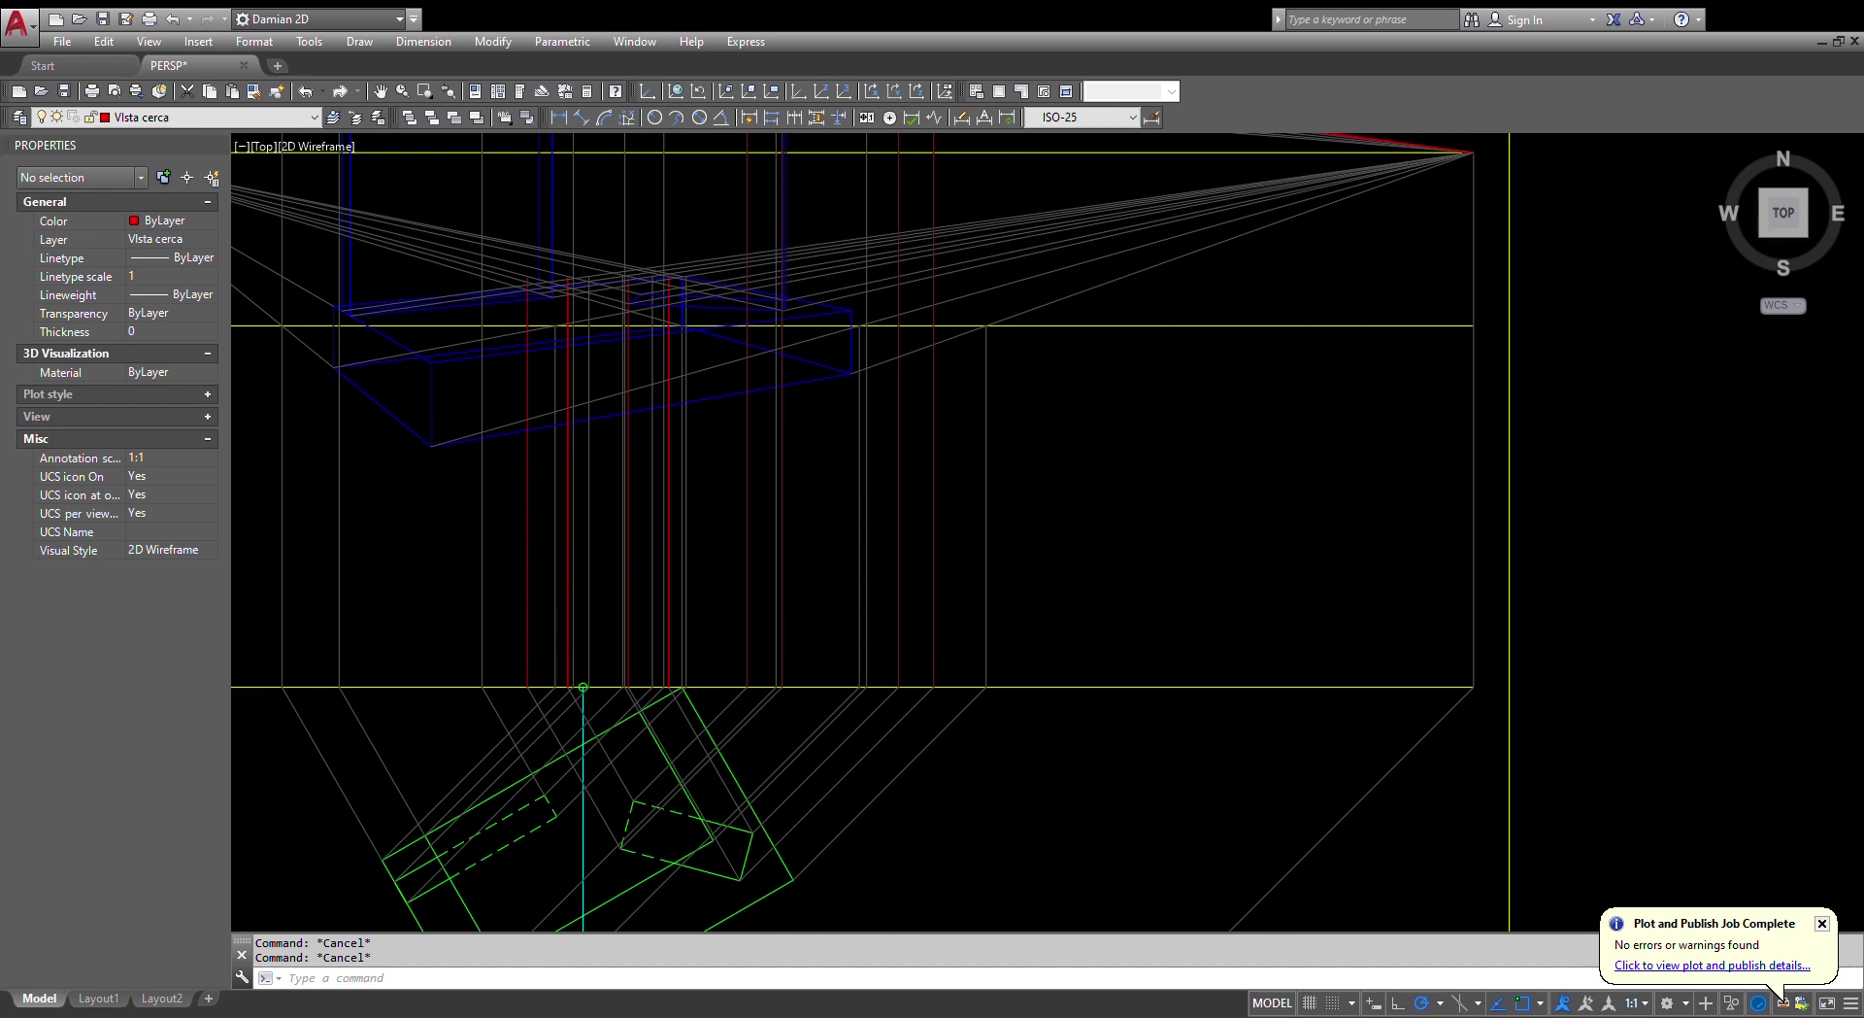
pyautogui.moveTo(859, 239); pyautogui.dragTo(917, 477, button='middle')
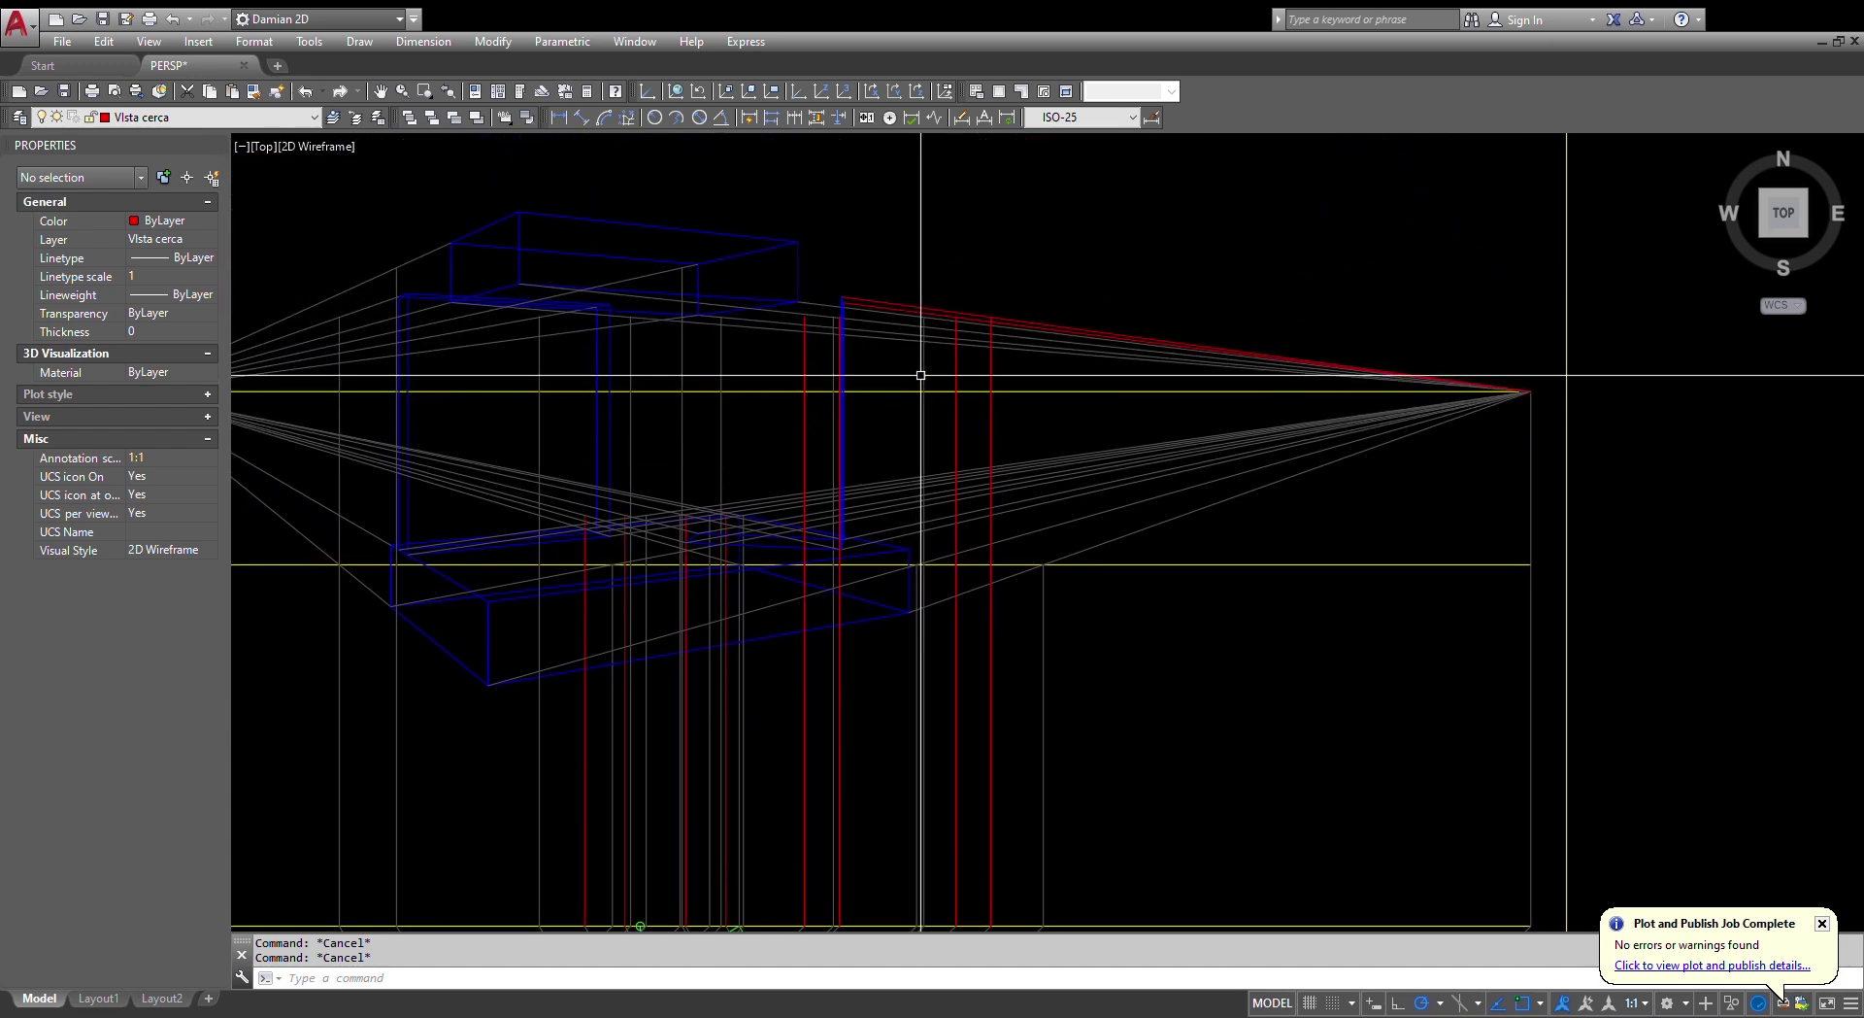
pyautogui.write('l')
pyautogui.press('Return')
pyautogui.scroll(3, 795, 300)
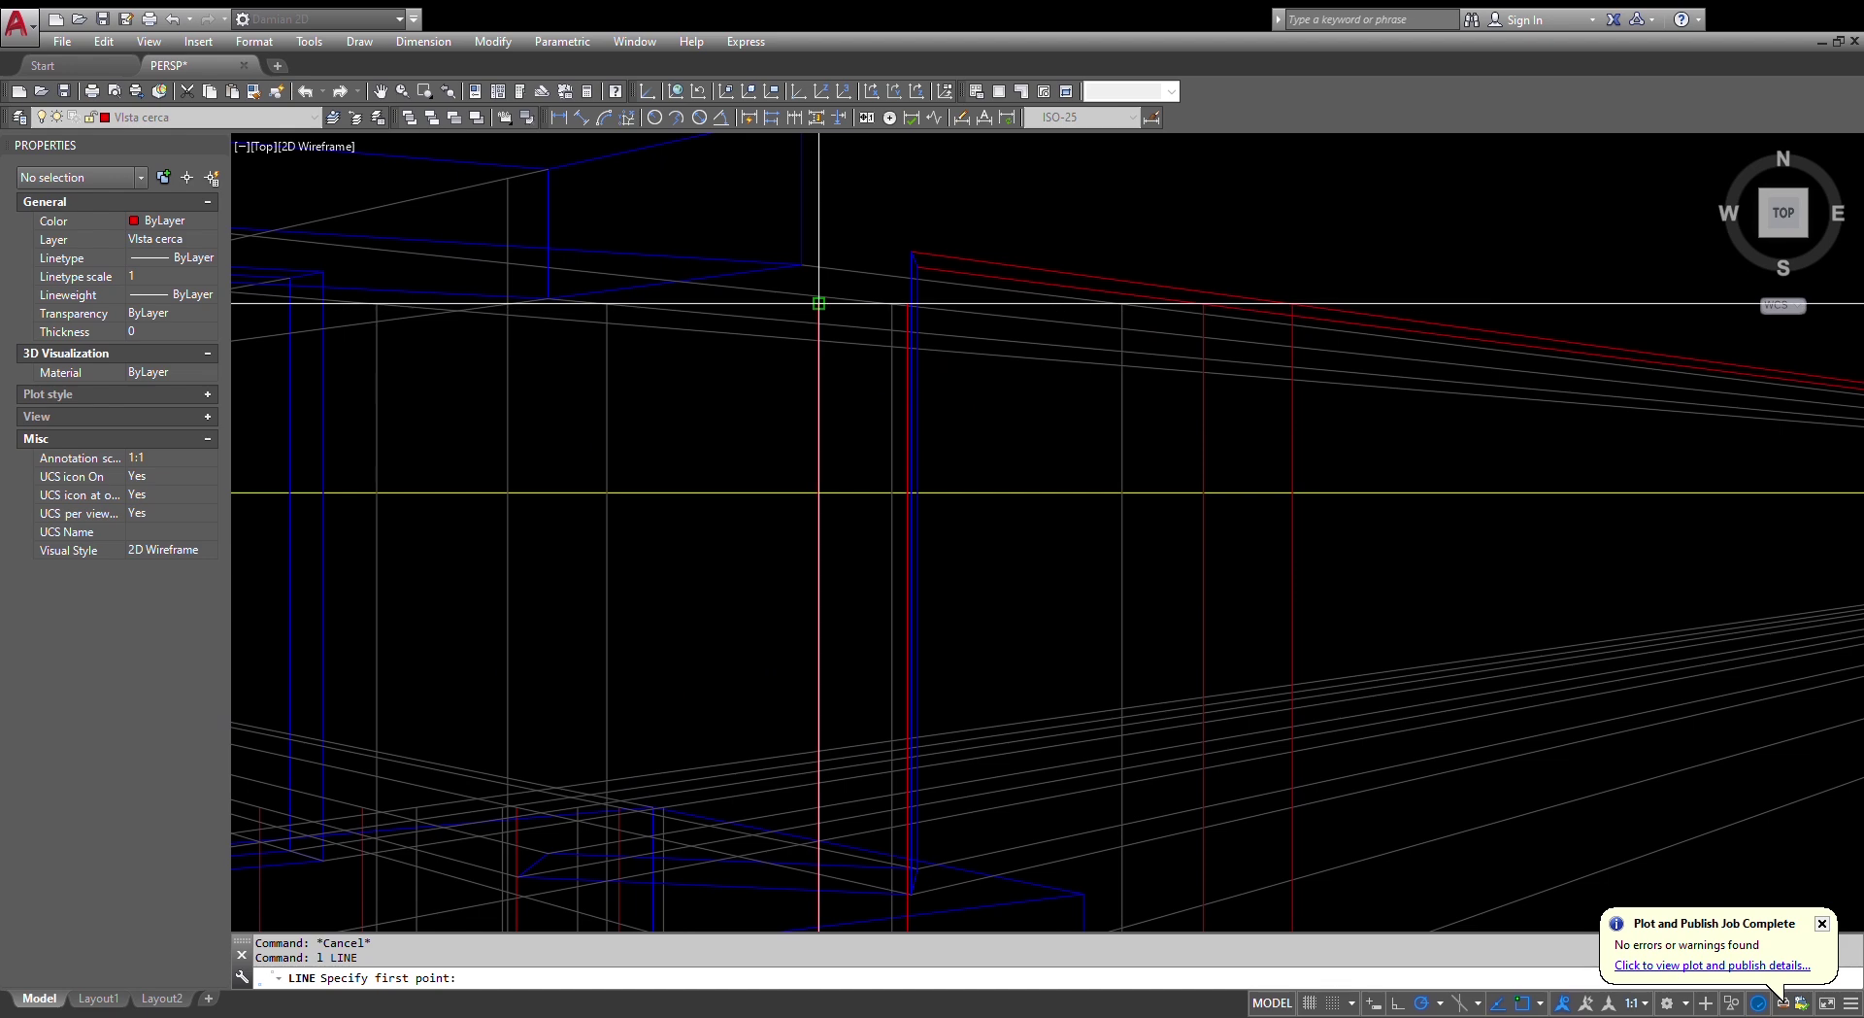
pyautogui.scroll(-3, 819, 303)
pyautogui.click(1505, 408)
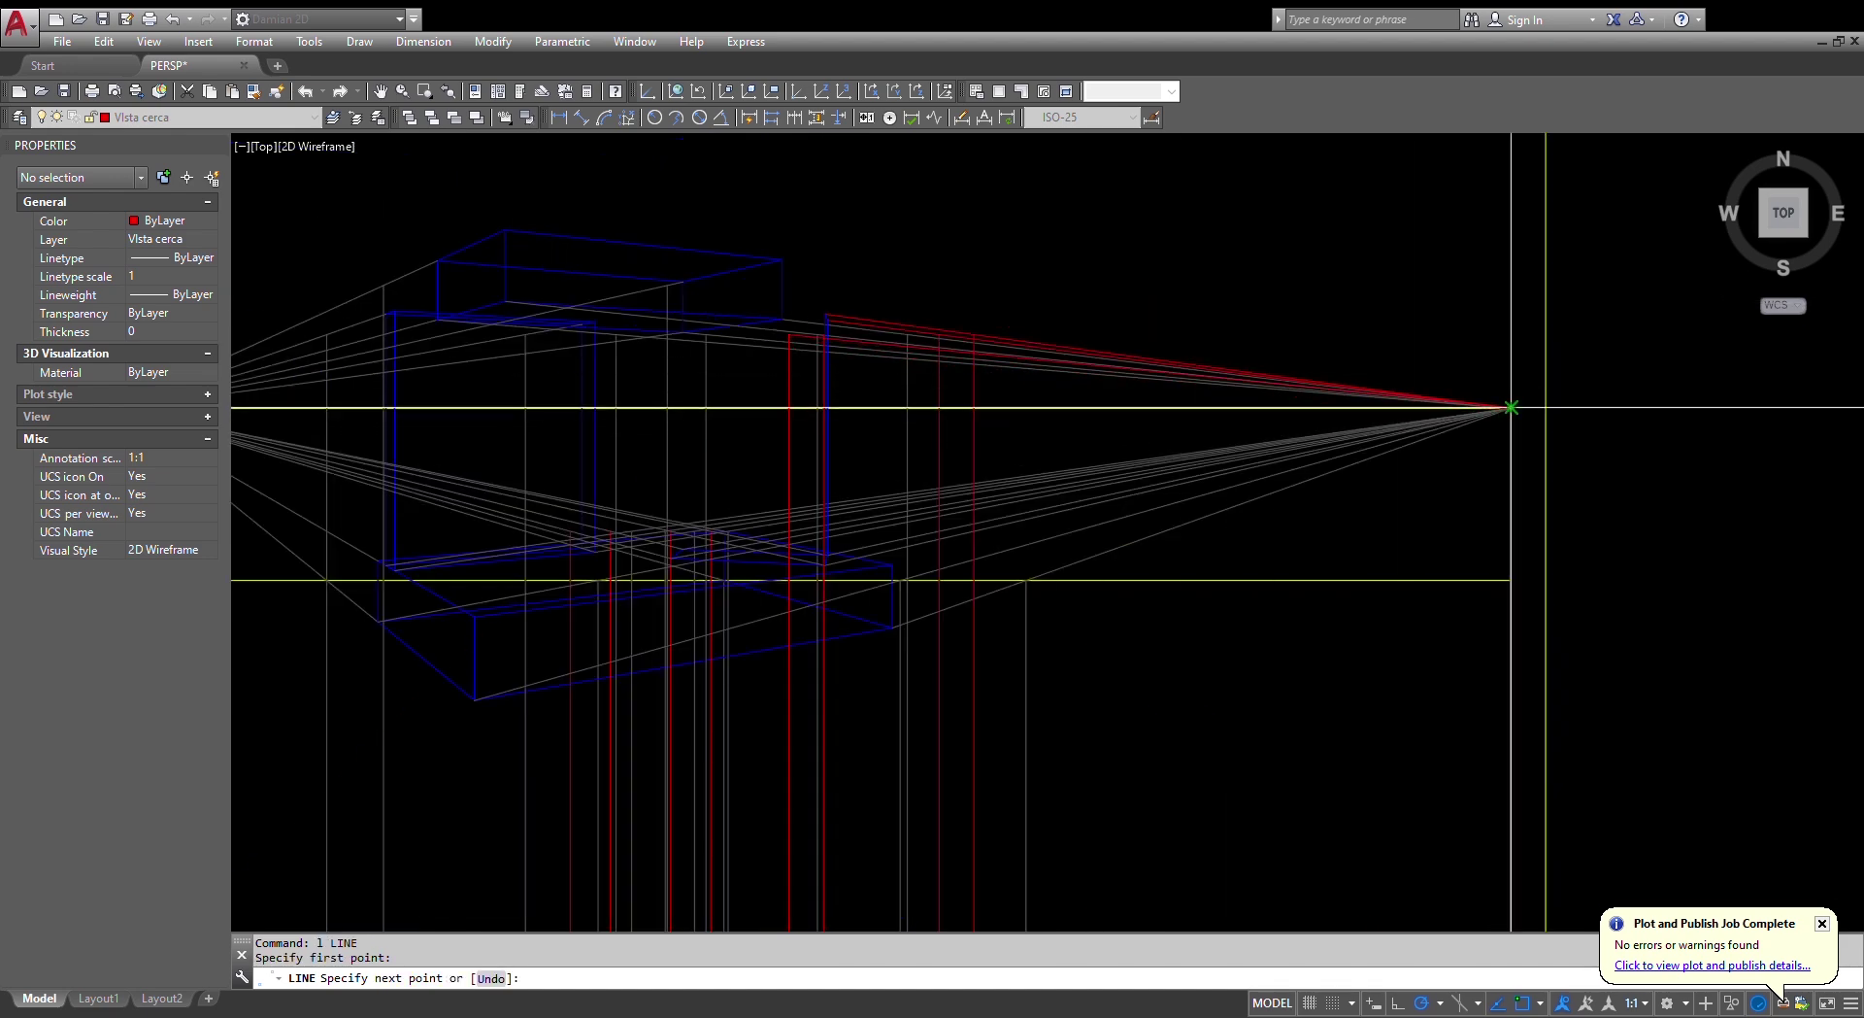
pyautogui.press('Escape')
# - Draw a vertical line from the small rectangle's rear left corner up to just above the upper box's base corner
pyautogui.scroll(4, 845, 499)
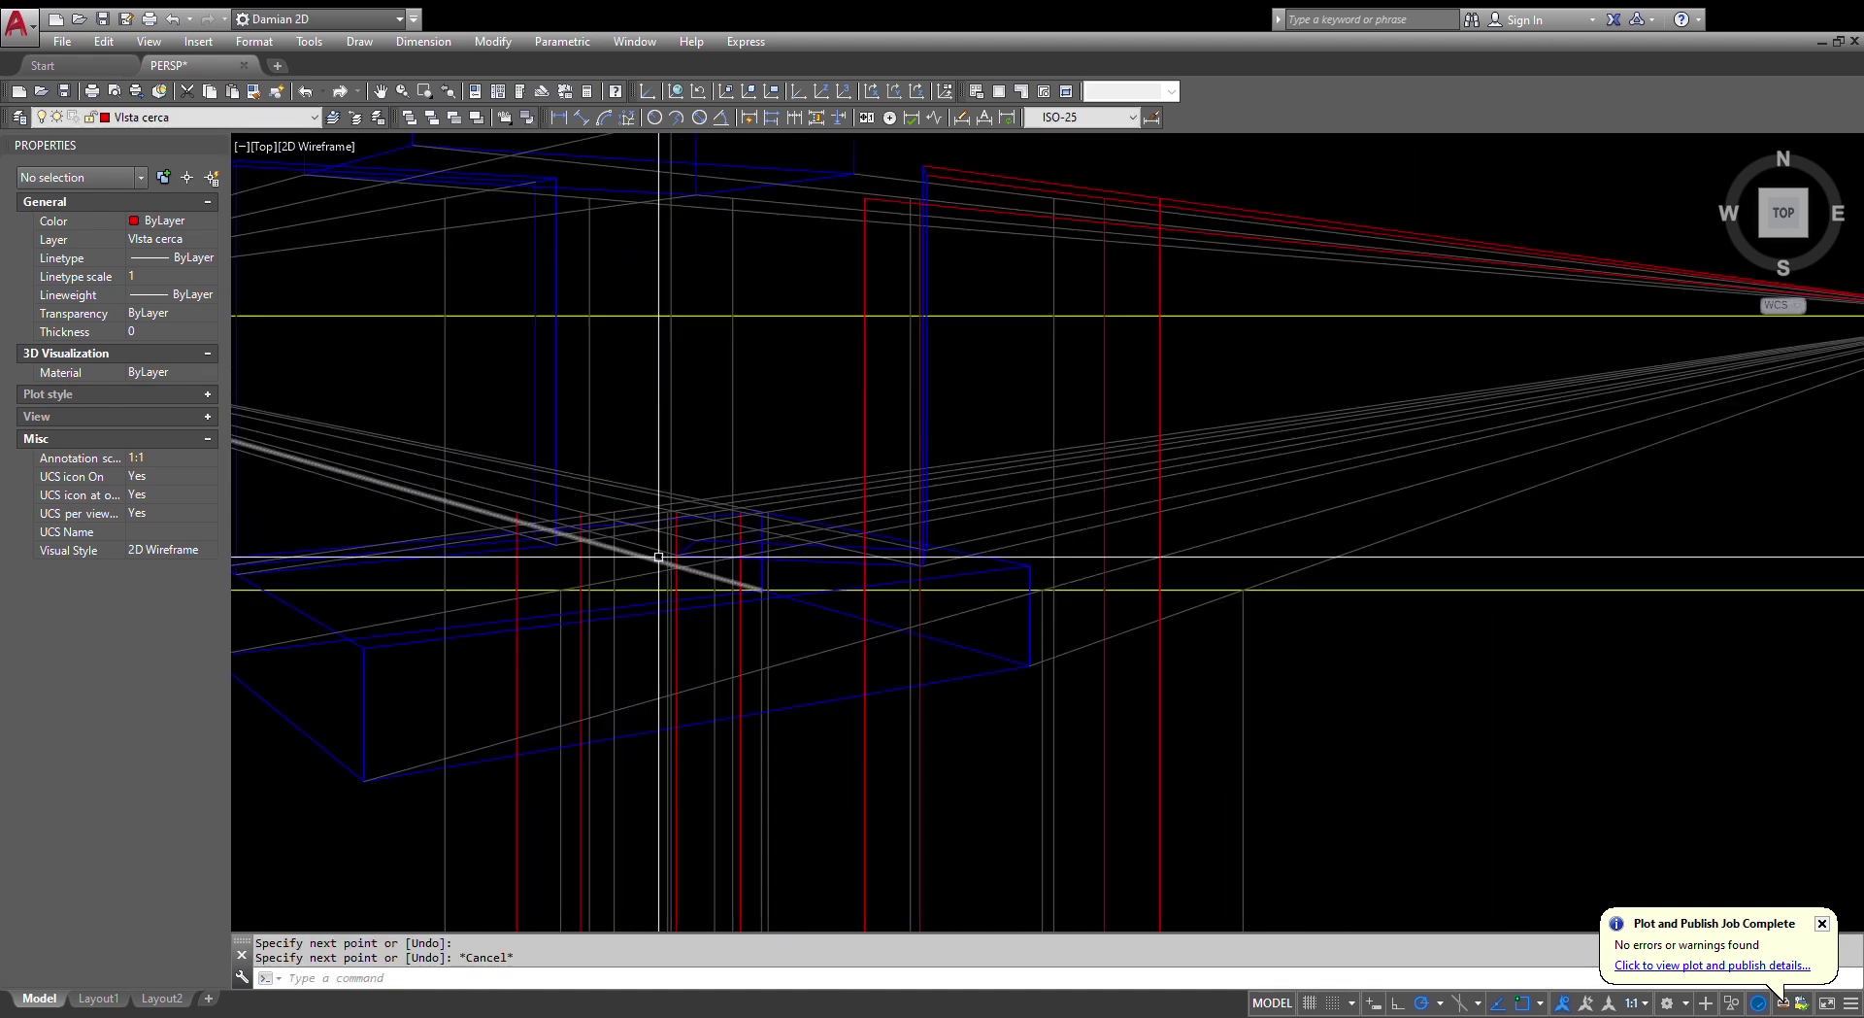
pyautogui.scroll(-5, 719, 492)
pyautogui.moveTo(885, 553); pyautogui.dragTo(877, 447, button='middle')
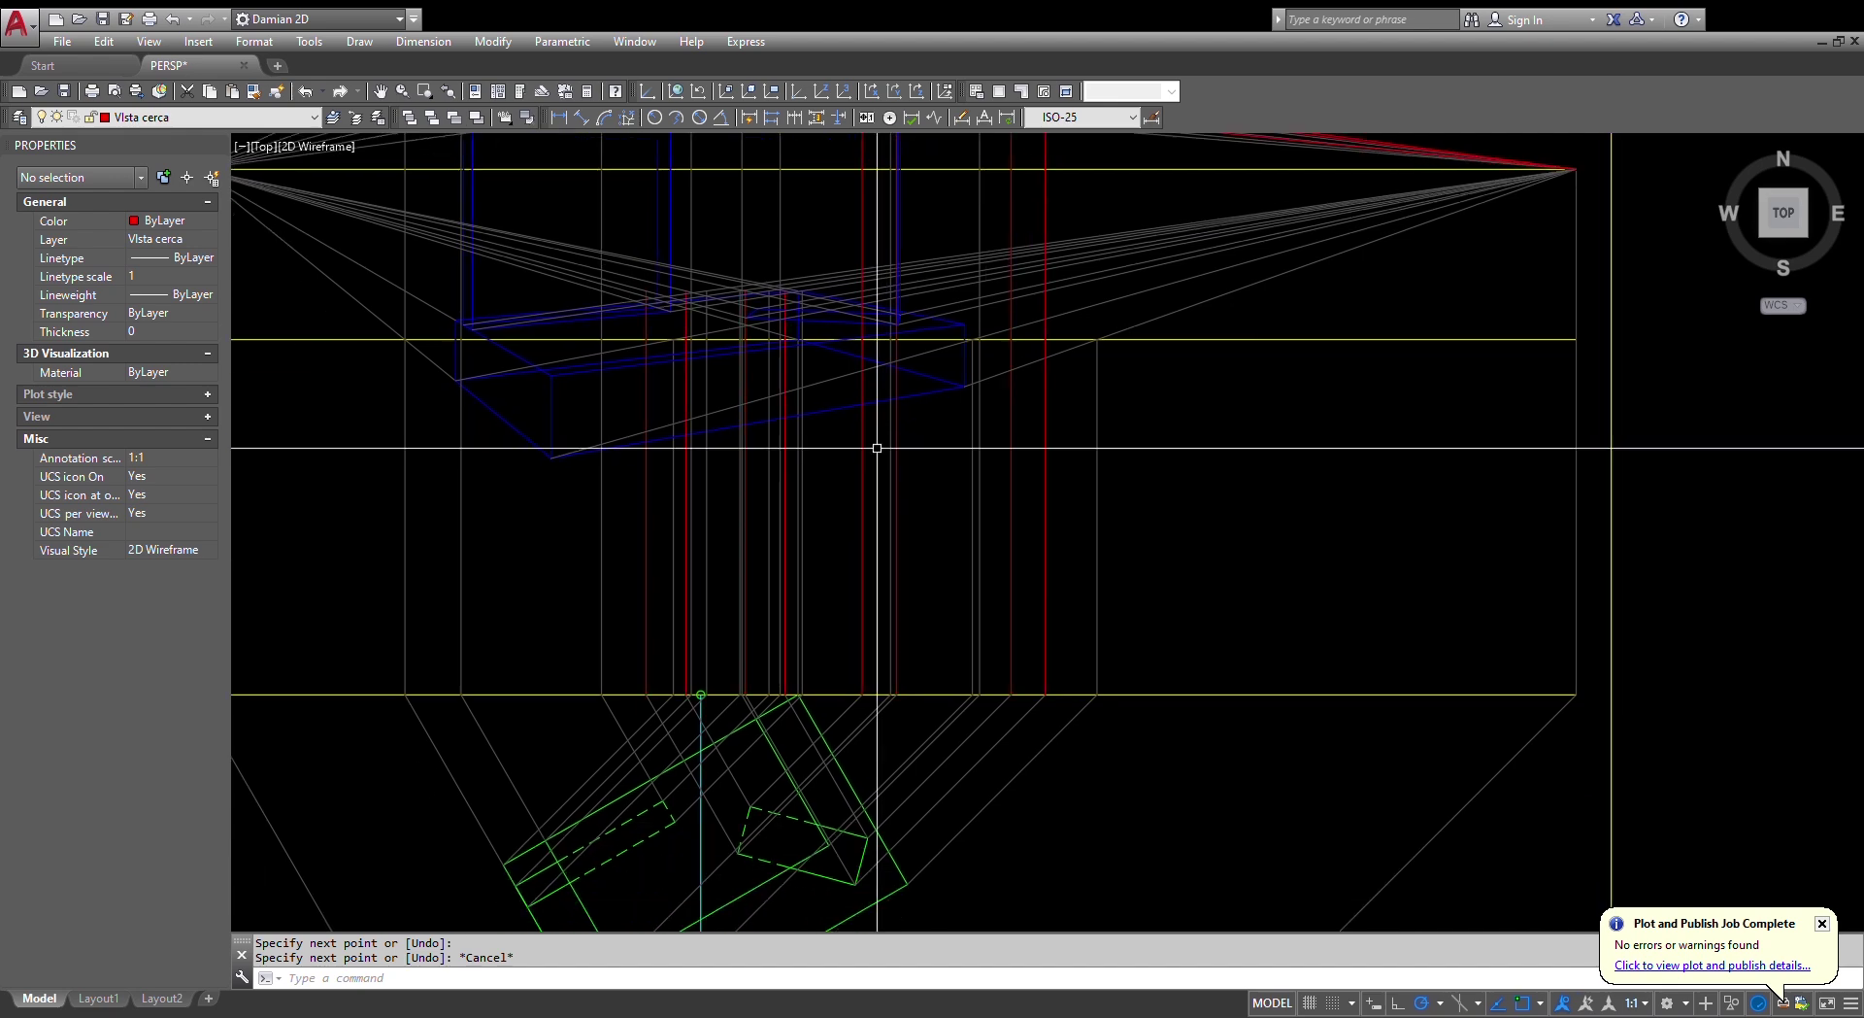
pyautogui.press('Escape')
pyautogui.scroll(5, 776, 447)
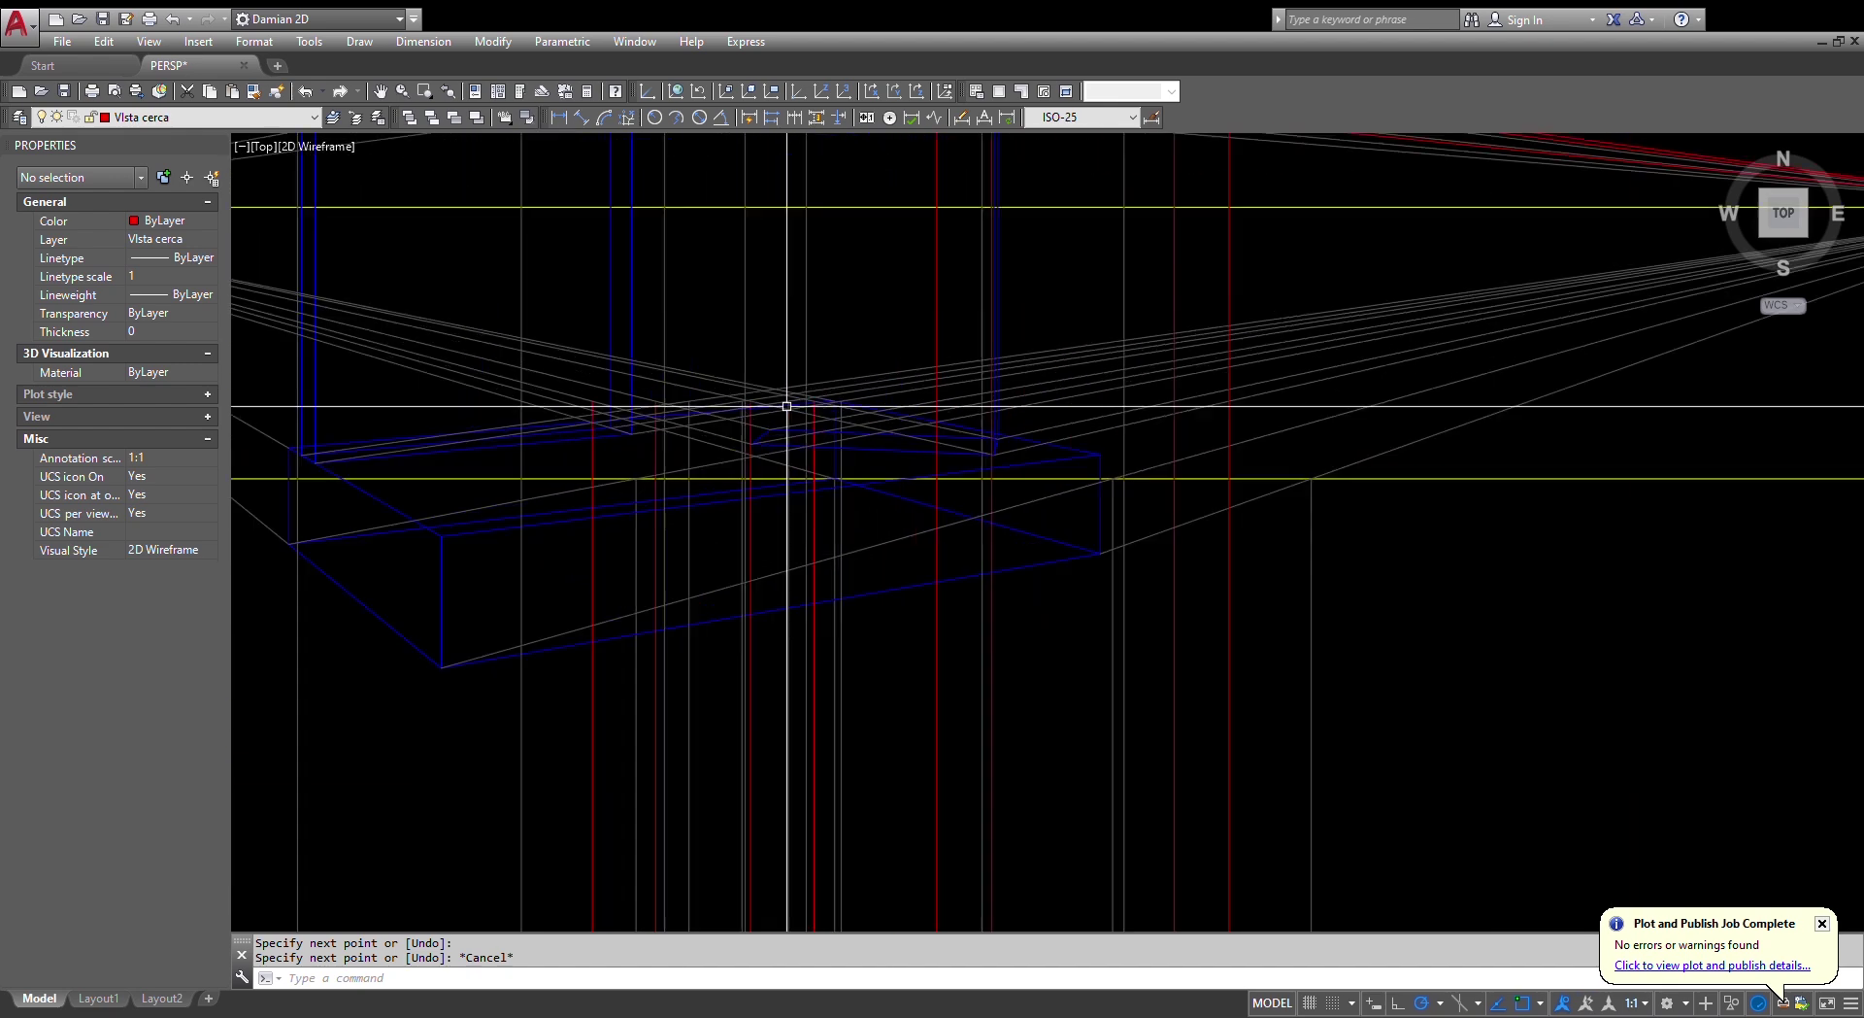
pyautogui.write('l')
pyautogui.press('Return')
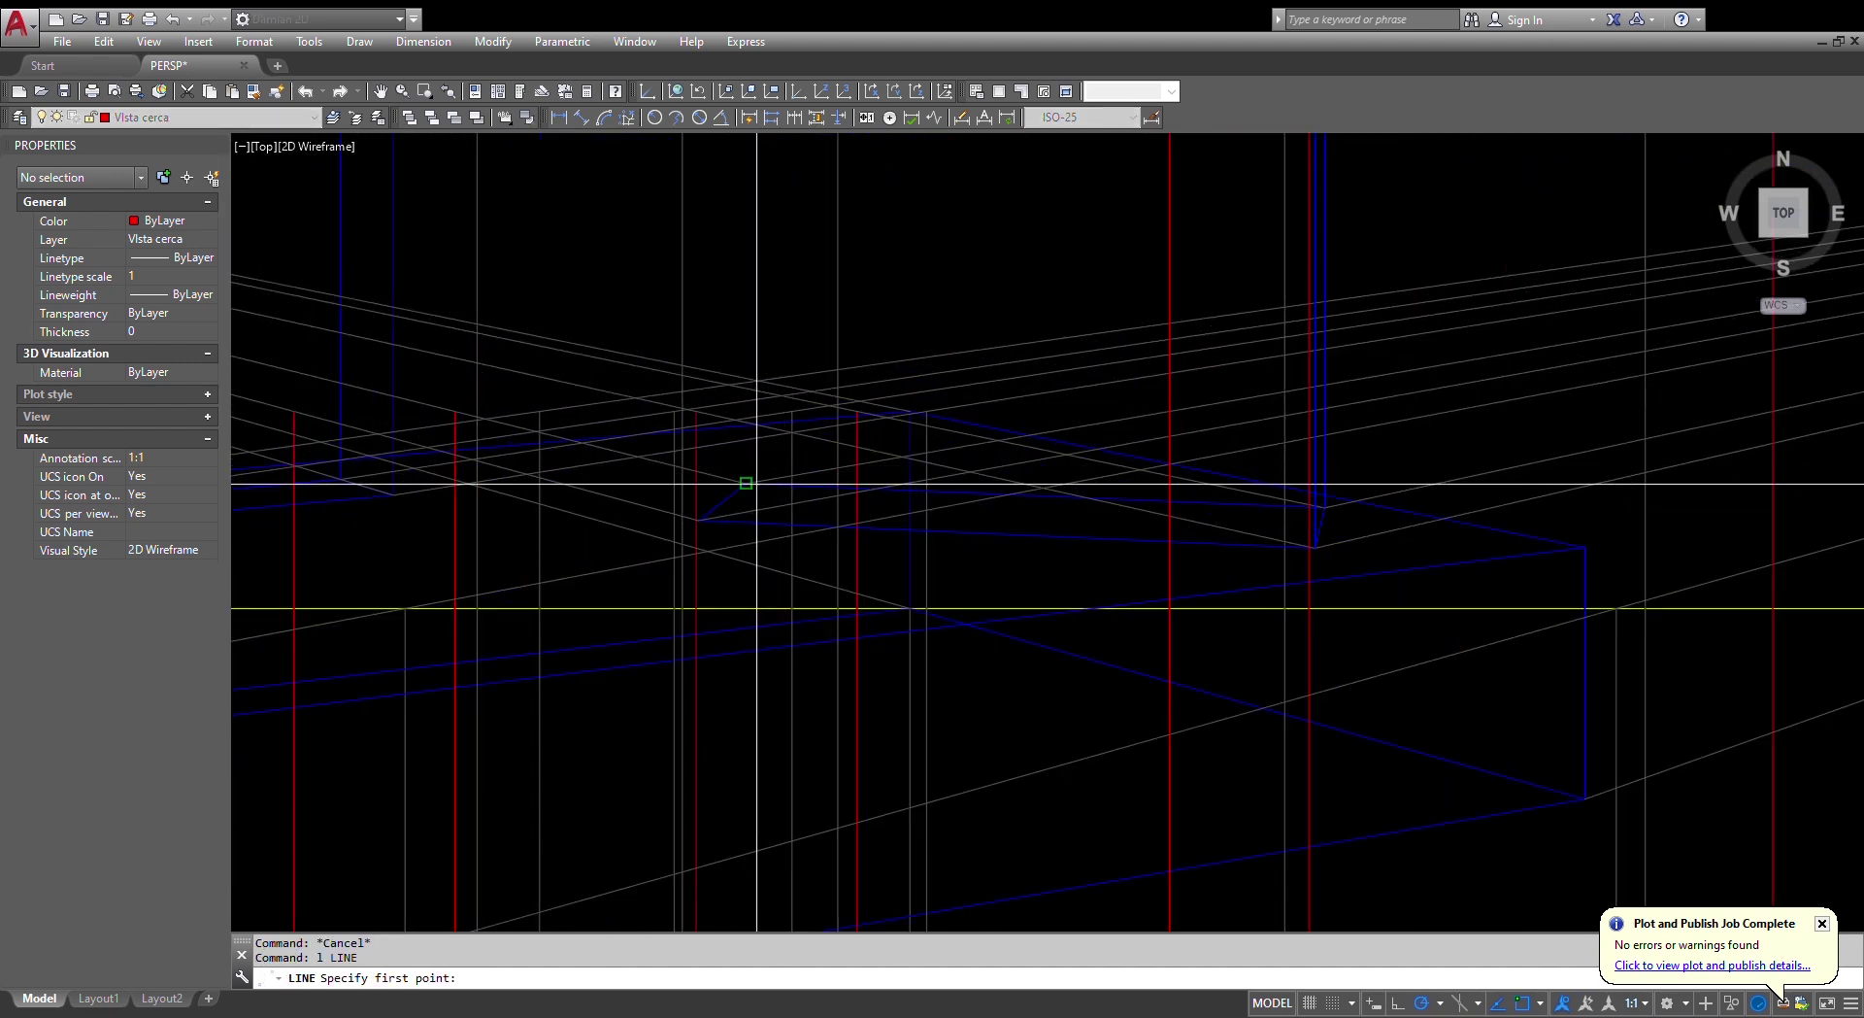
pyautogui.click(746, 482)
pyautogui.scroll(-5, 767, 485)
pyautogui.scroll(5, 762, 259)
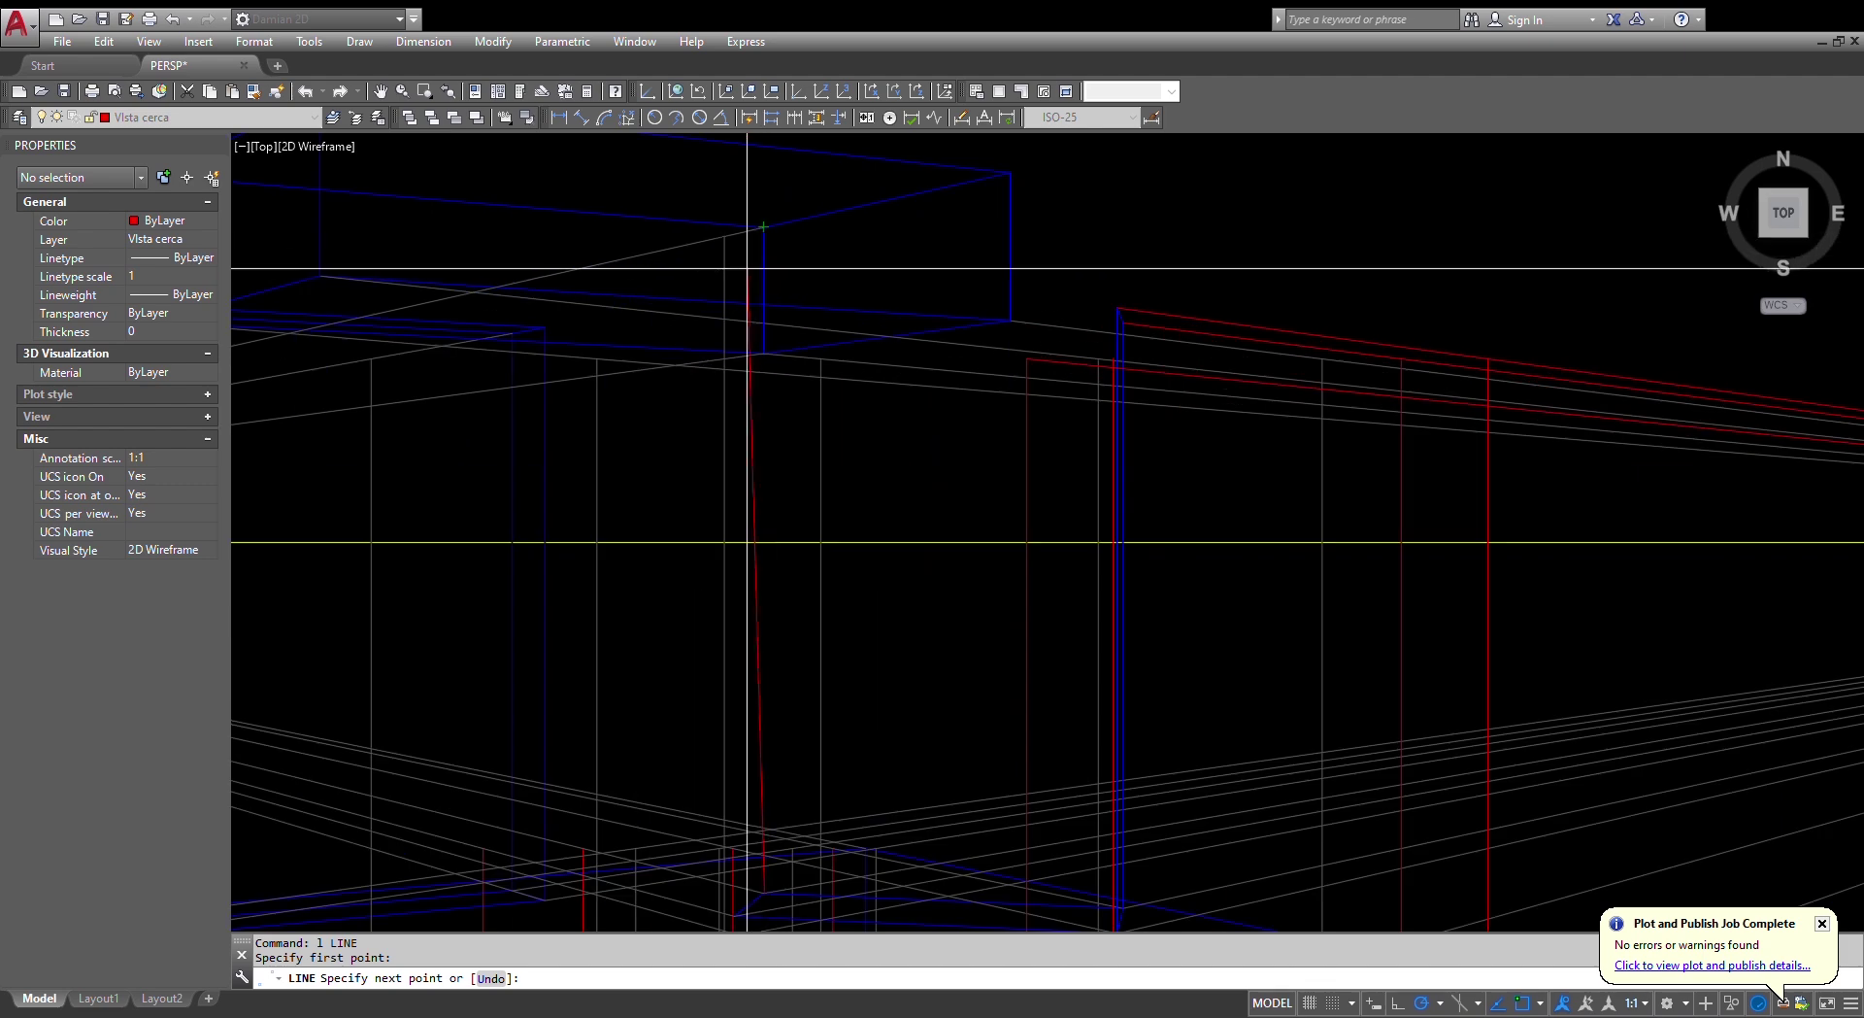
pyautogui.scroll(2, 777, 282)
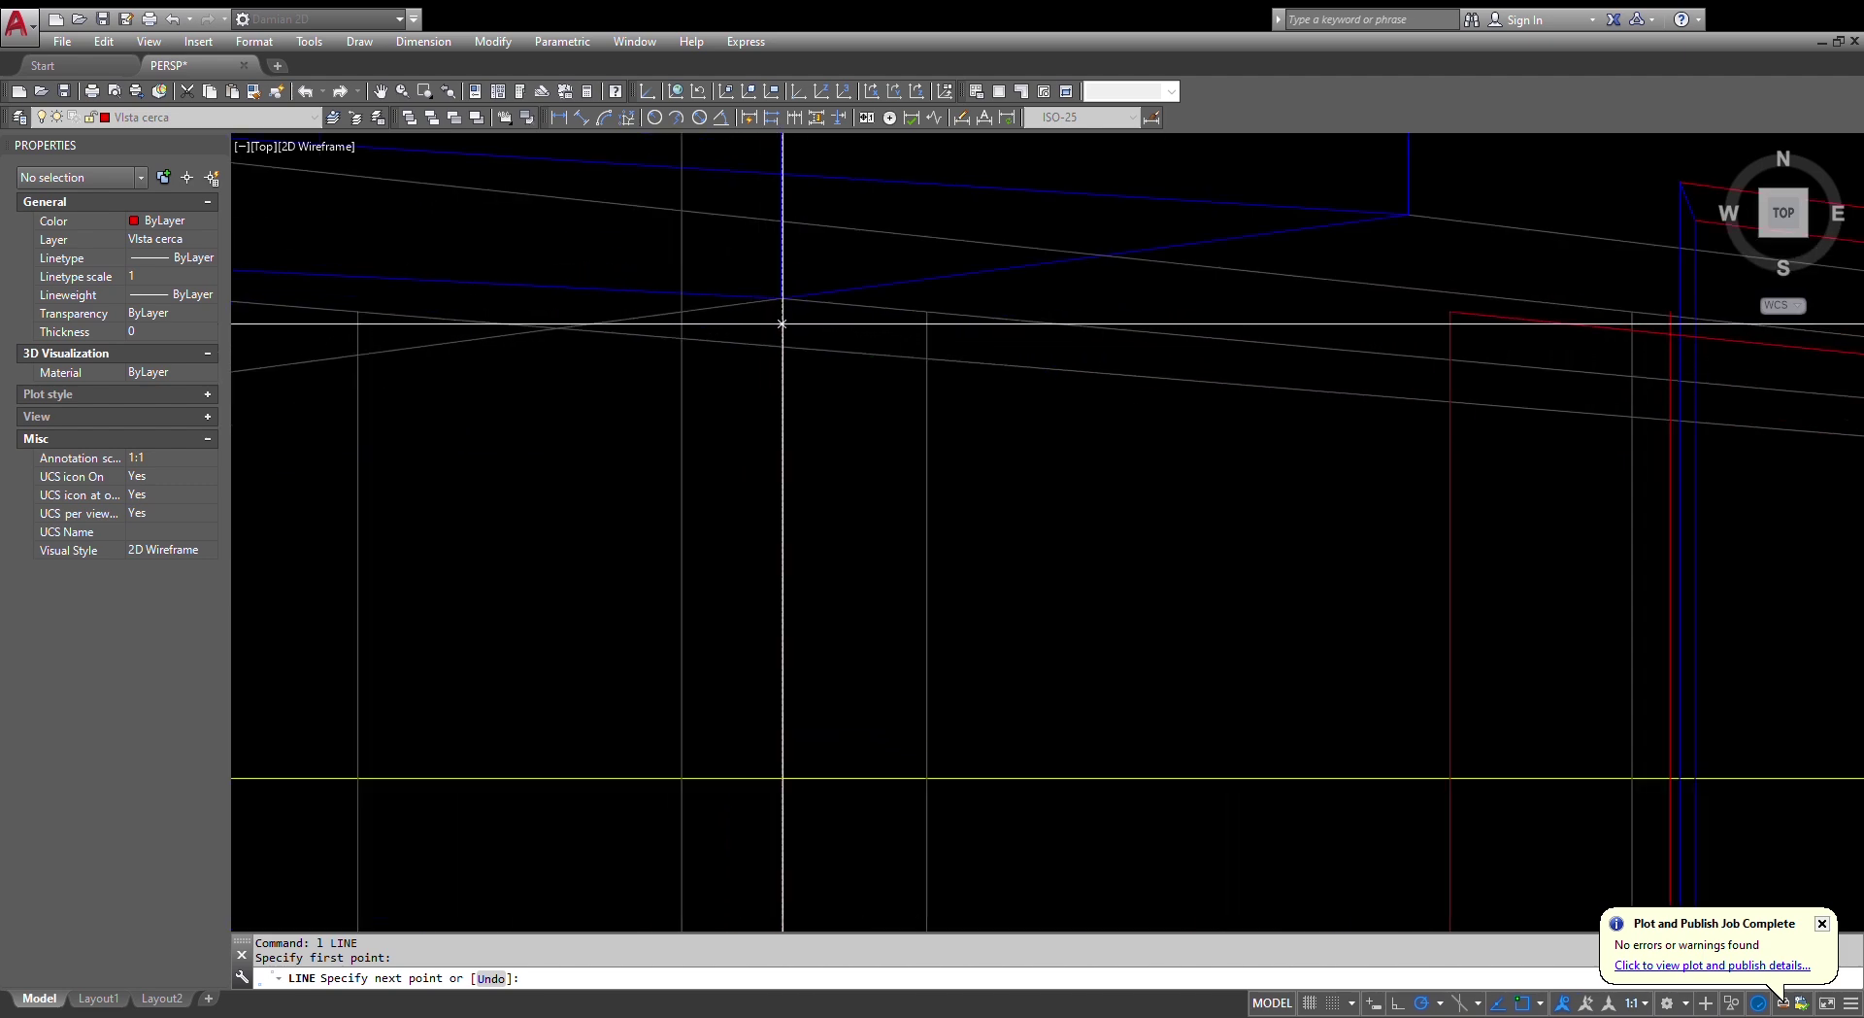
pyautogui.scroll(5, 781, 324)
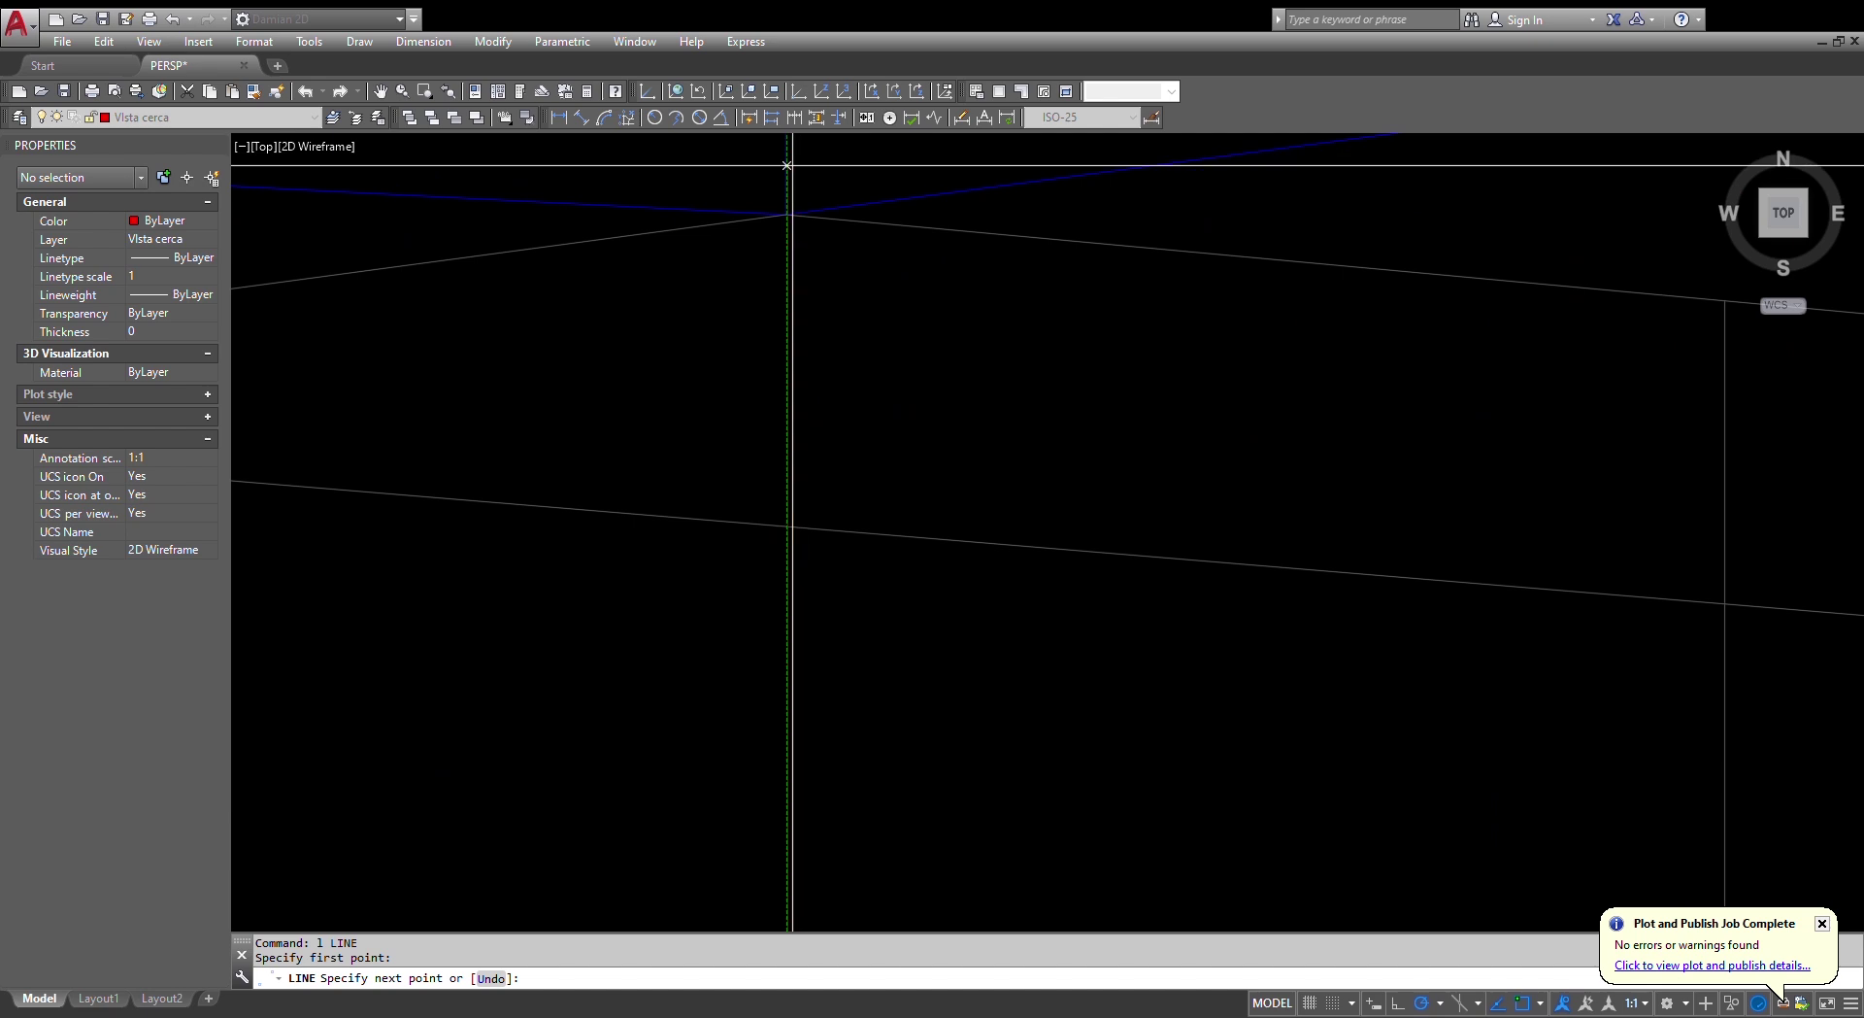
pyautogui.click(793, 166)
pyautogui.scroll(2, 809, 184)
pyautogui.scroll(-6, 787, 221)
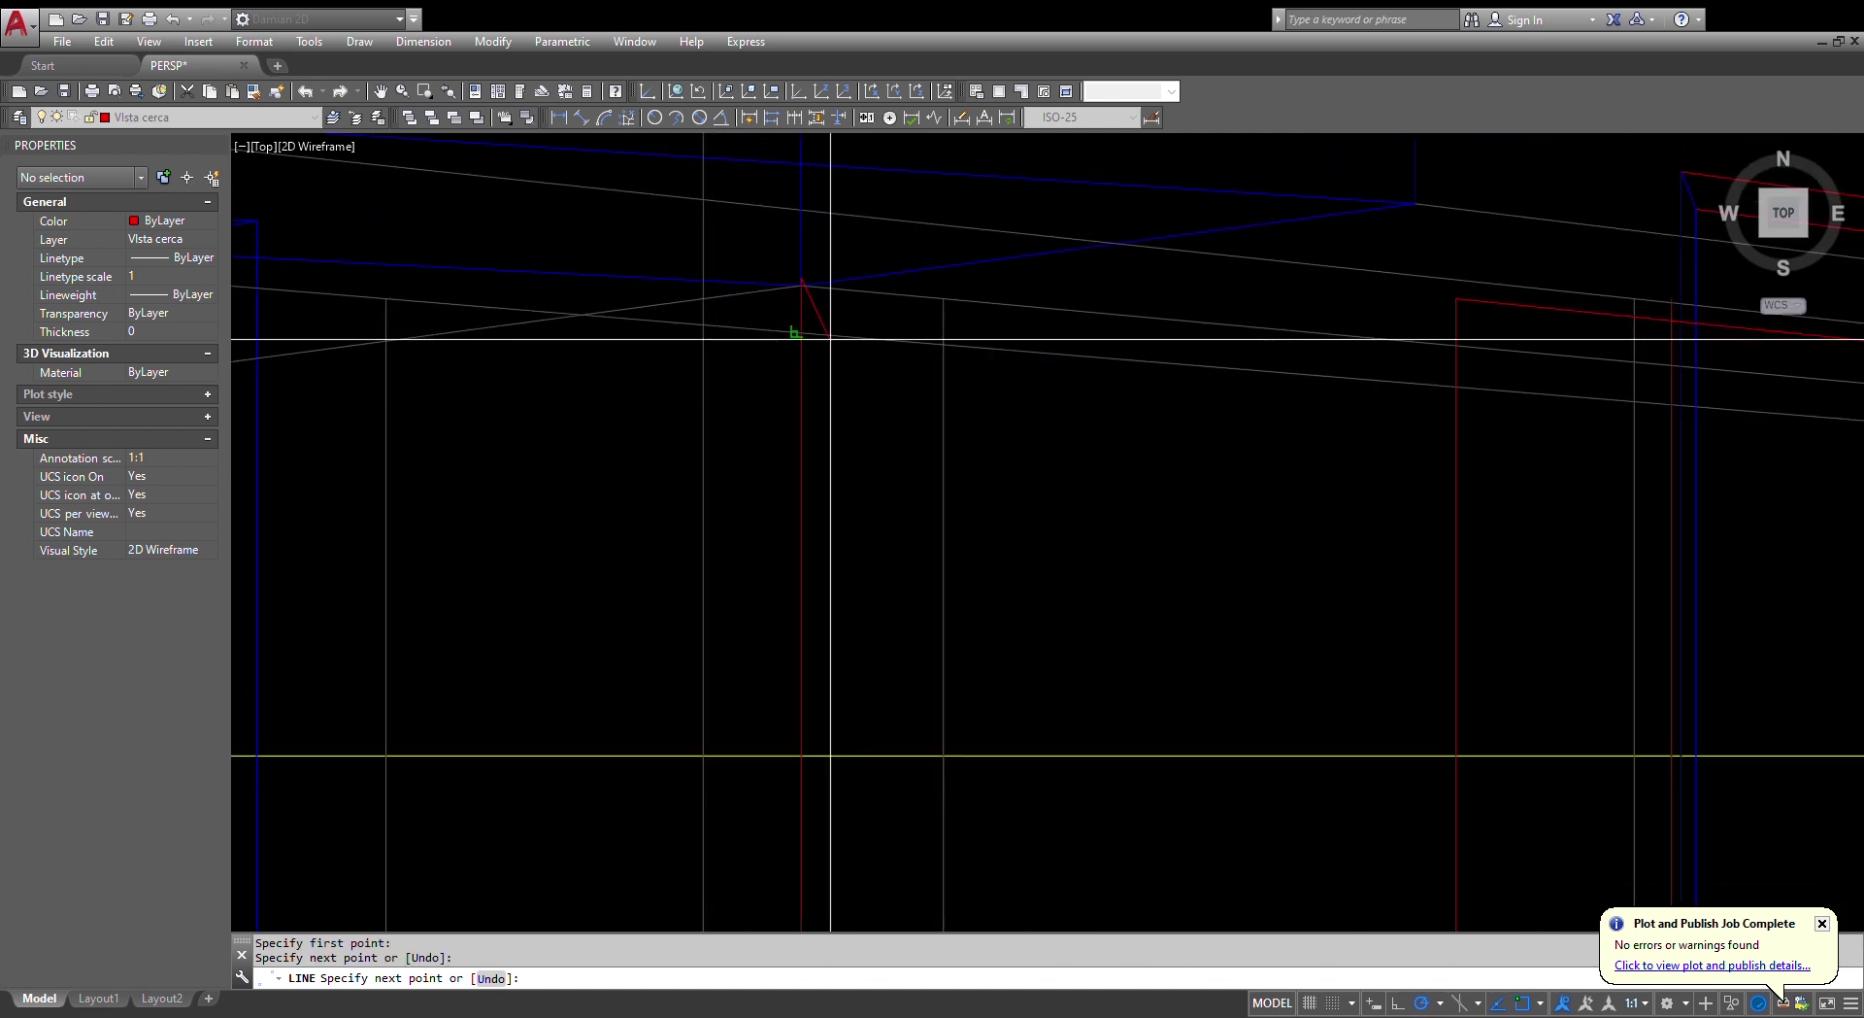
pyautogui.scroll(-2, 1239, 370)
pyautogui.press('Escape')
pyautogui.press('Escape')
pyautogui.press('Escape')
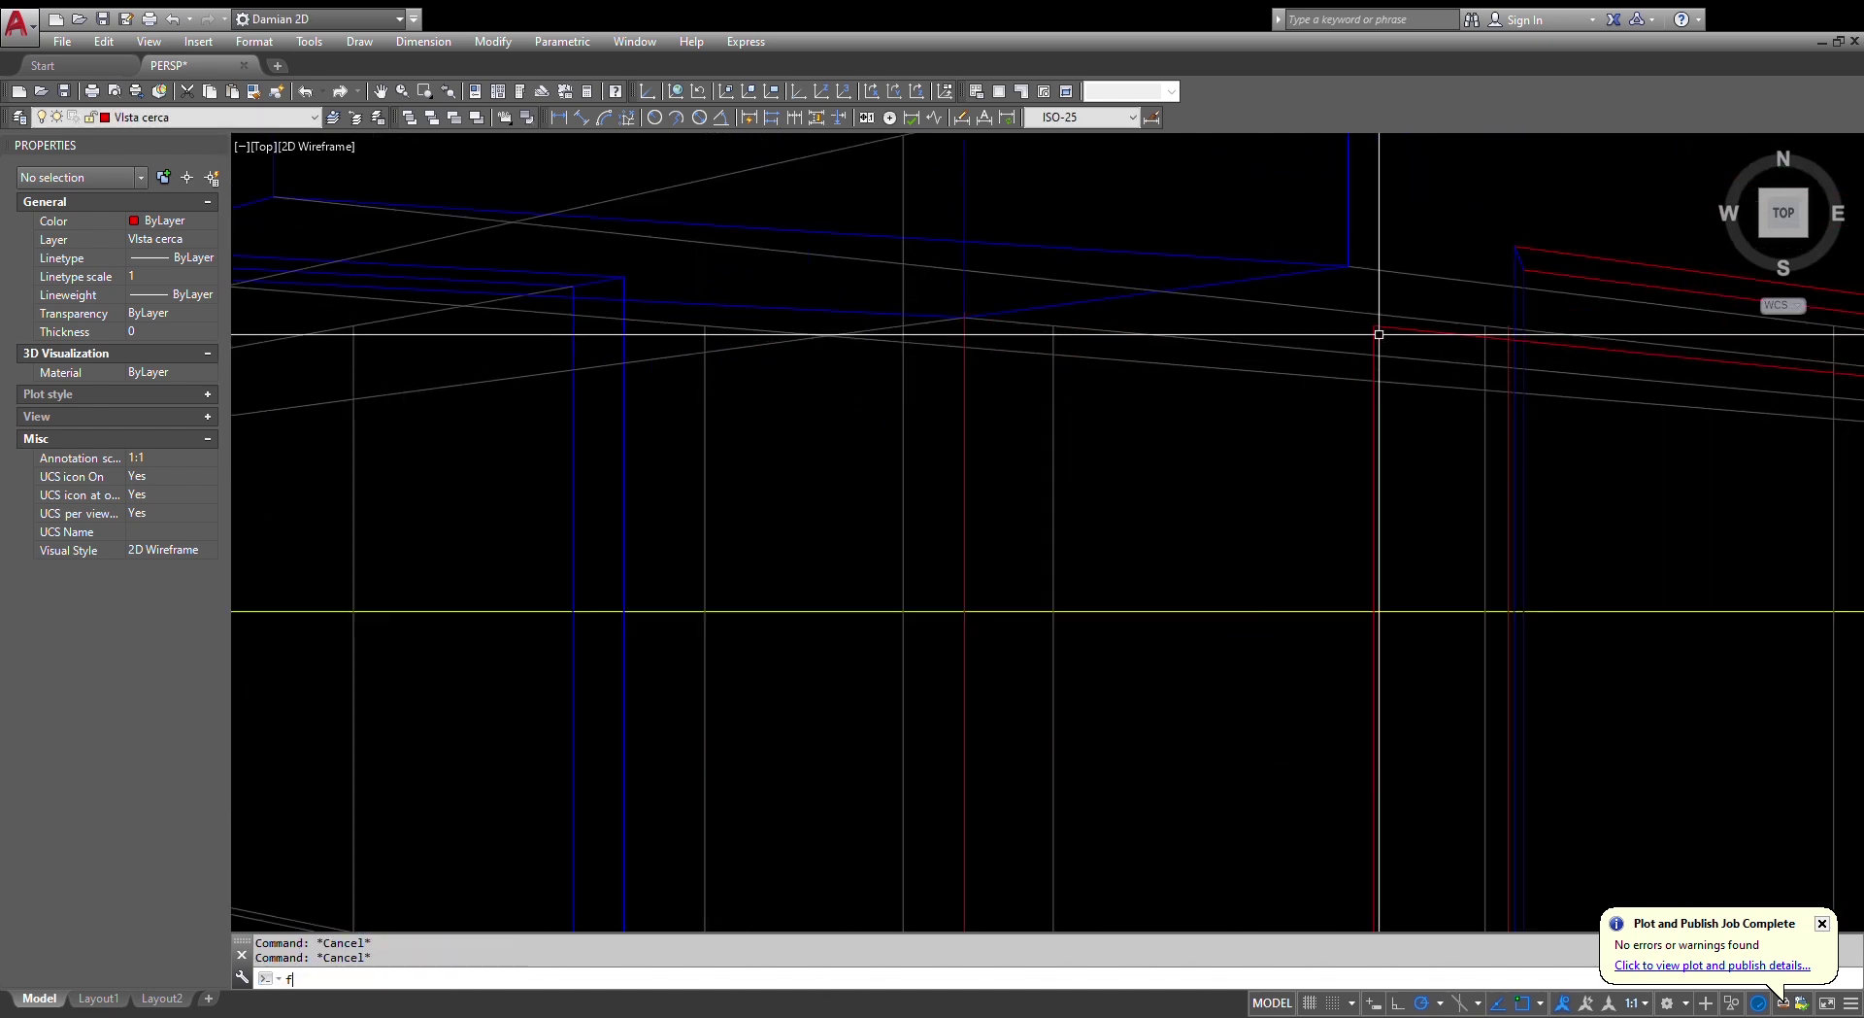
# - Fillet the third vanishing line with the vertical edge at the small rectangle's rear left corner into a sharp corner
pyautogui.write('f')
pyautogui.press('Return')
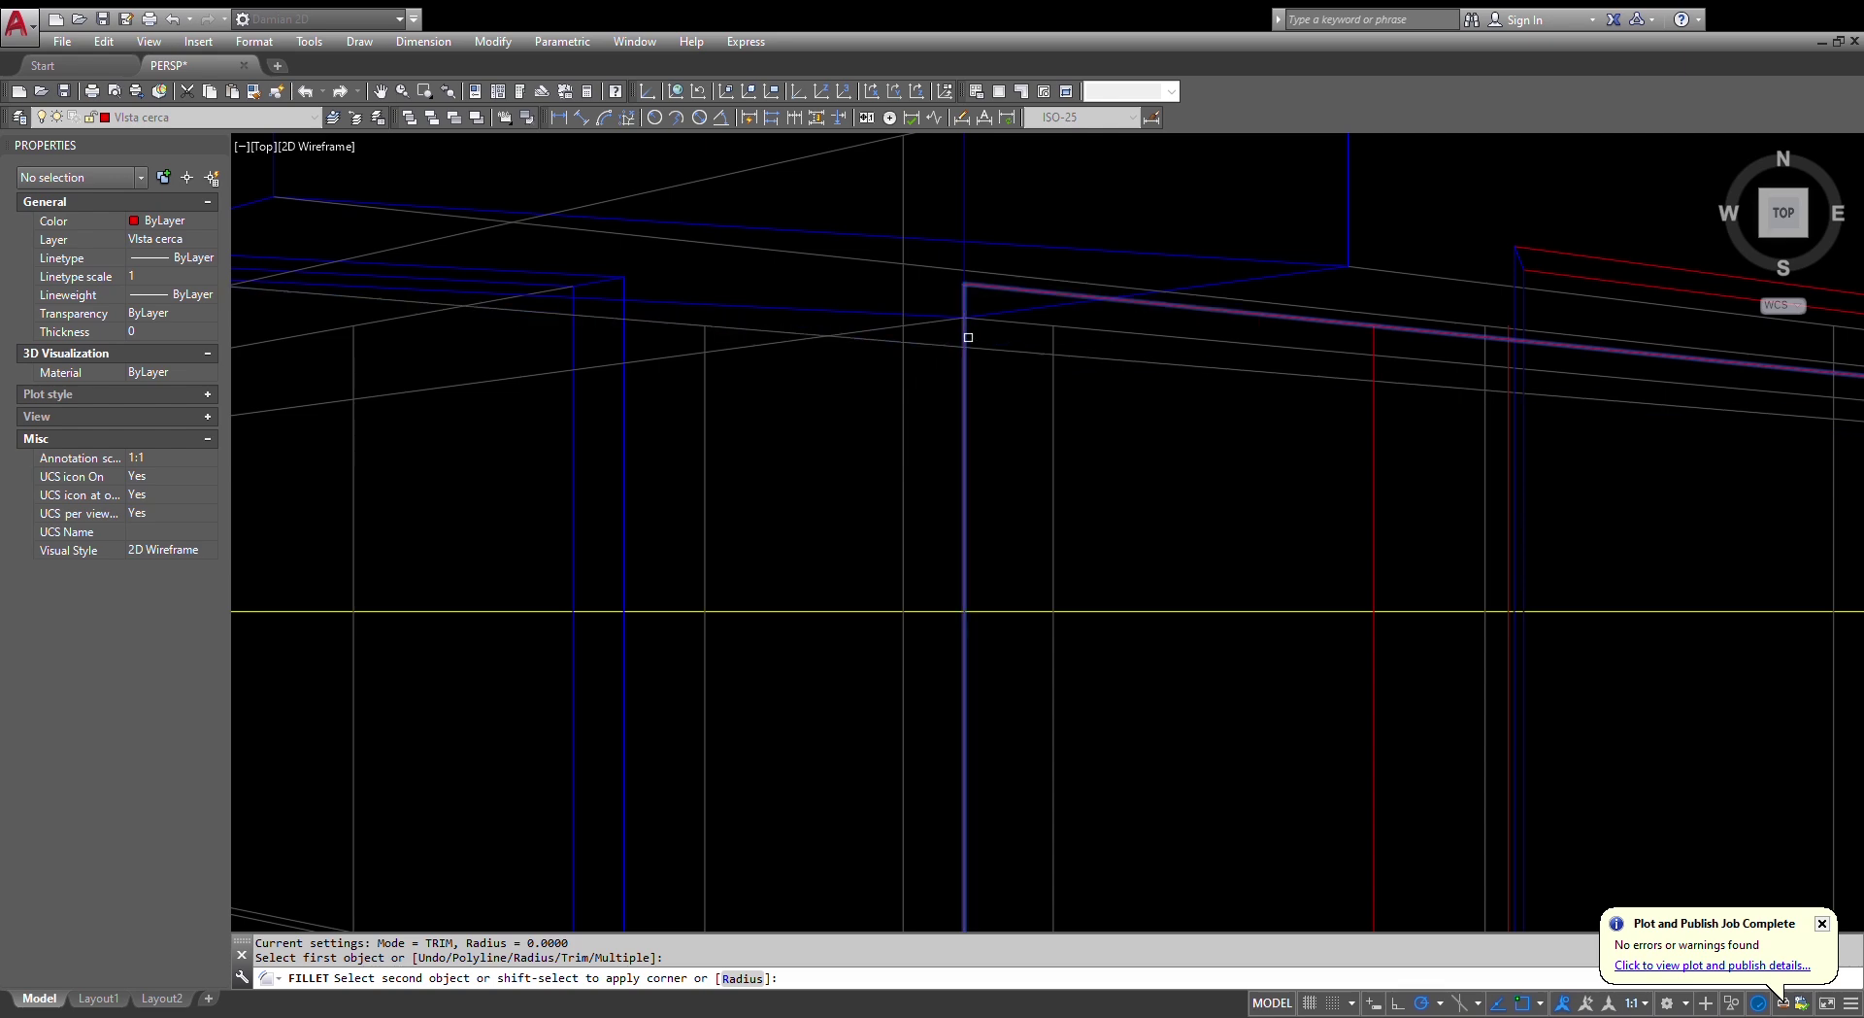
pyautogui.press('Escape')
pyautogui.press('Escape')
# - Match the red rear left vertical edge to the properties of the small rectangle's blue front edge
pyautogui.scroll(-5, 971, 344)
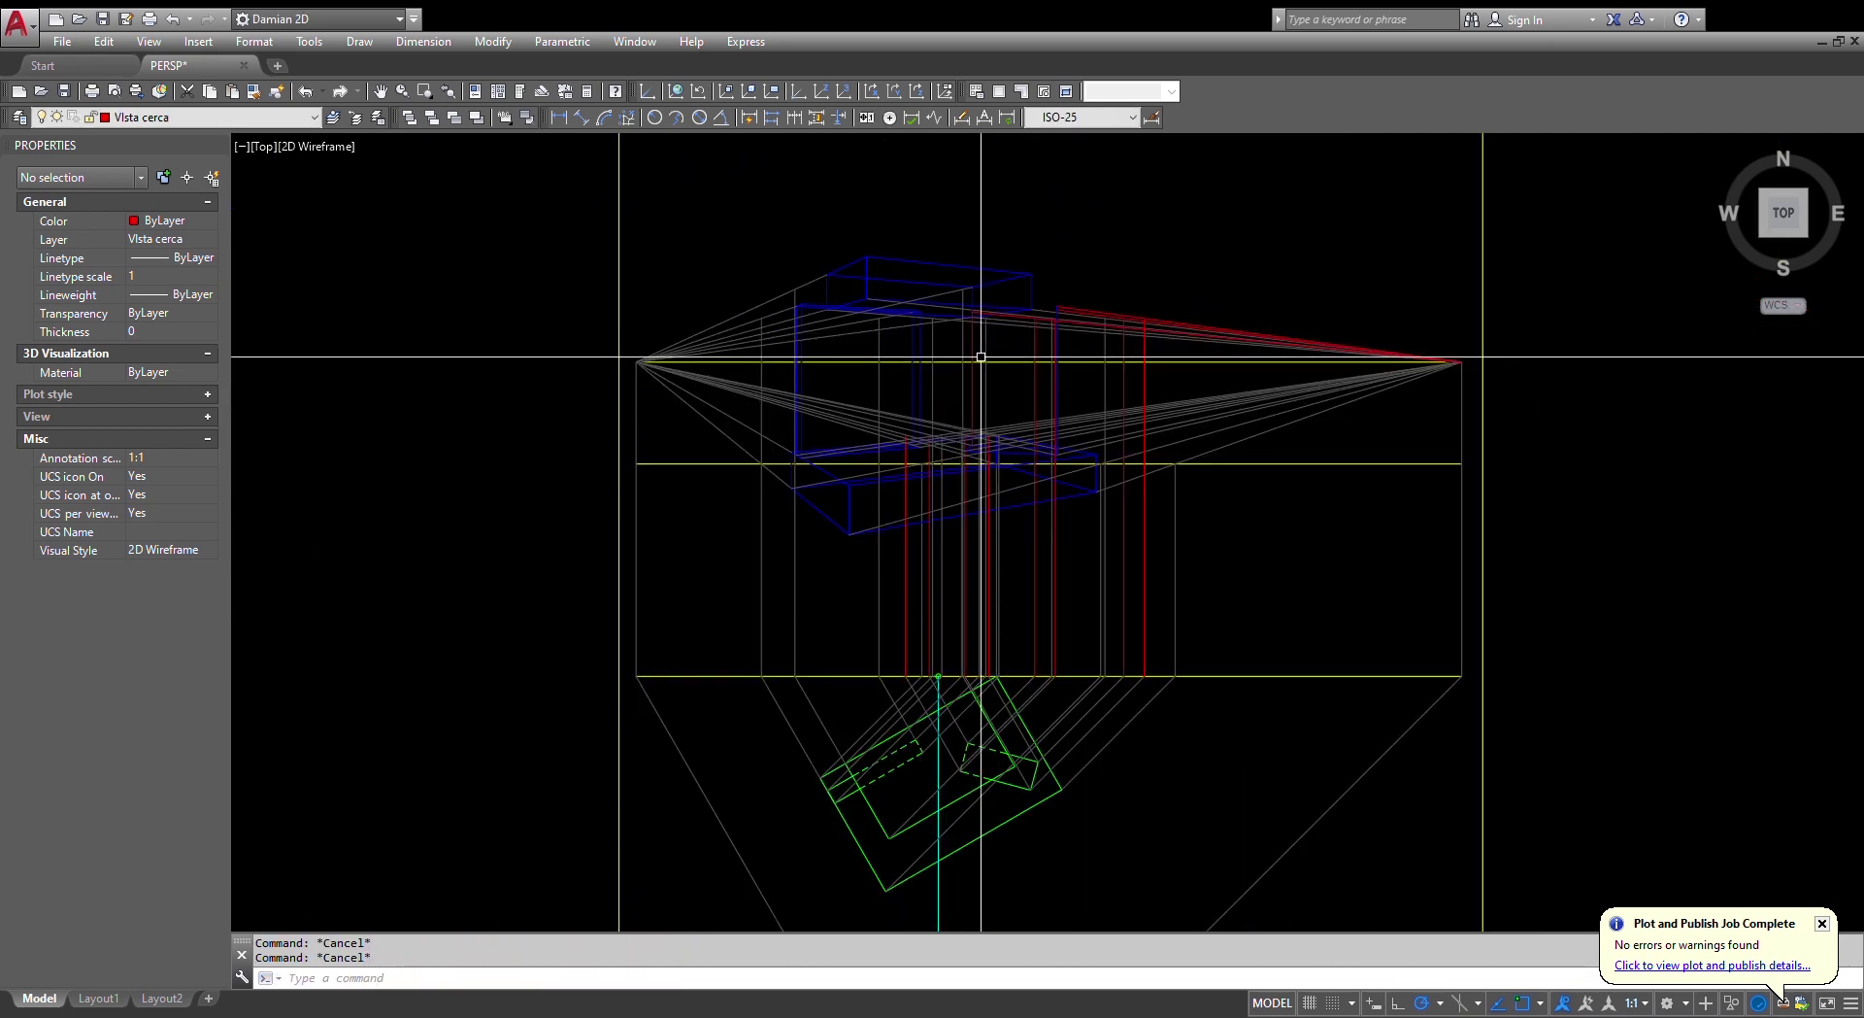
pyautogui.write('ma')
pyautogui.press('Return')
pyautogui.scroll(3, 1012, 462)
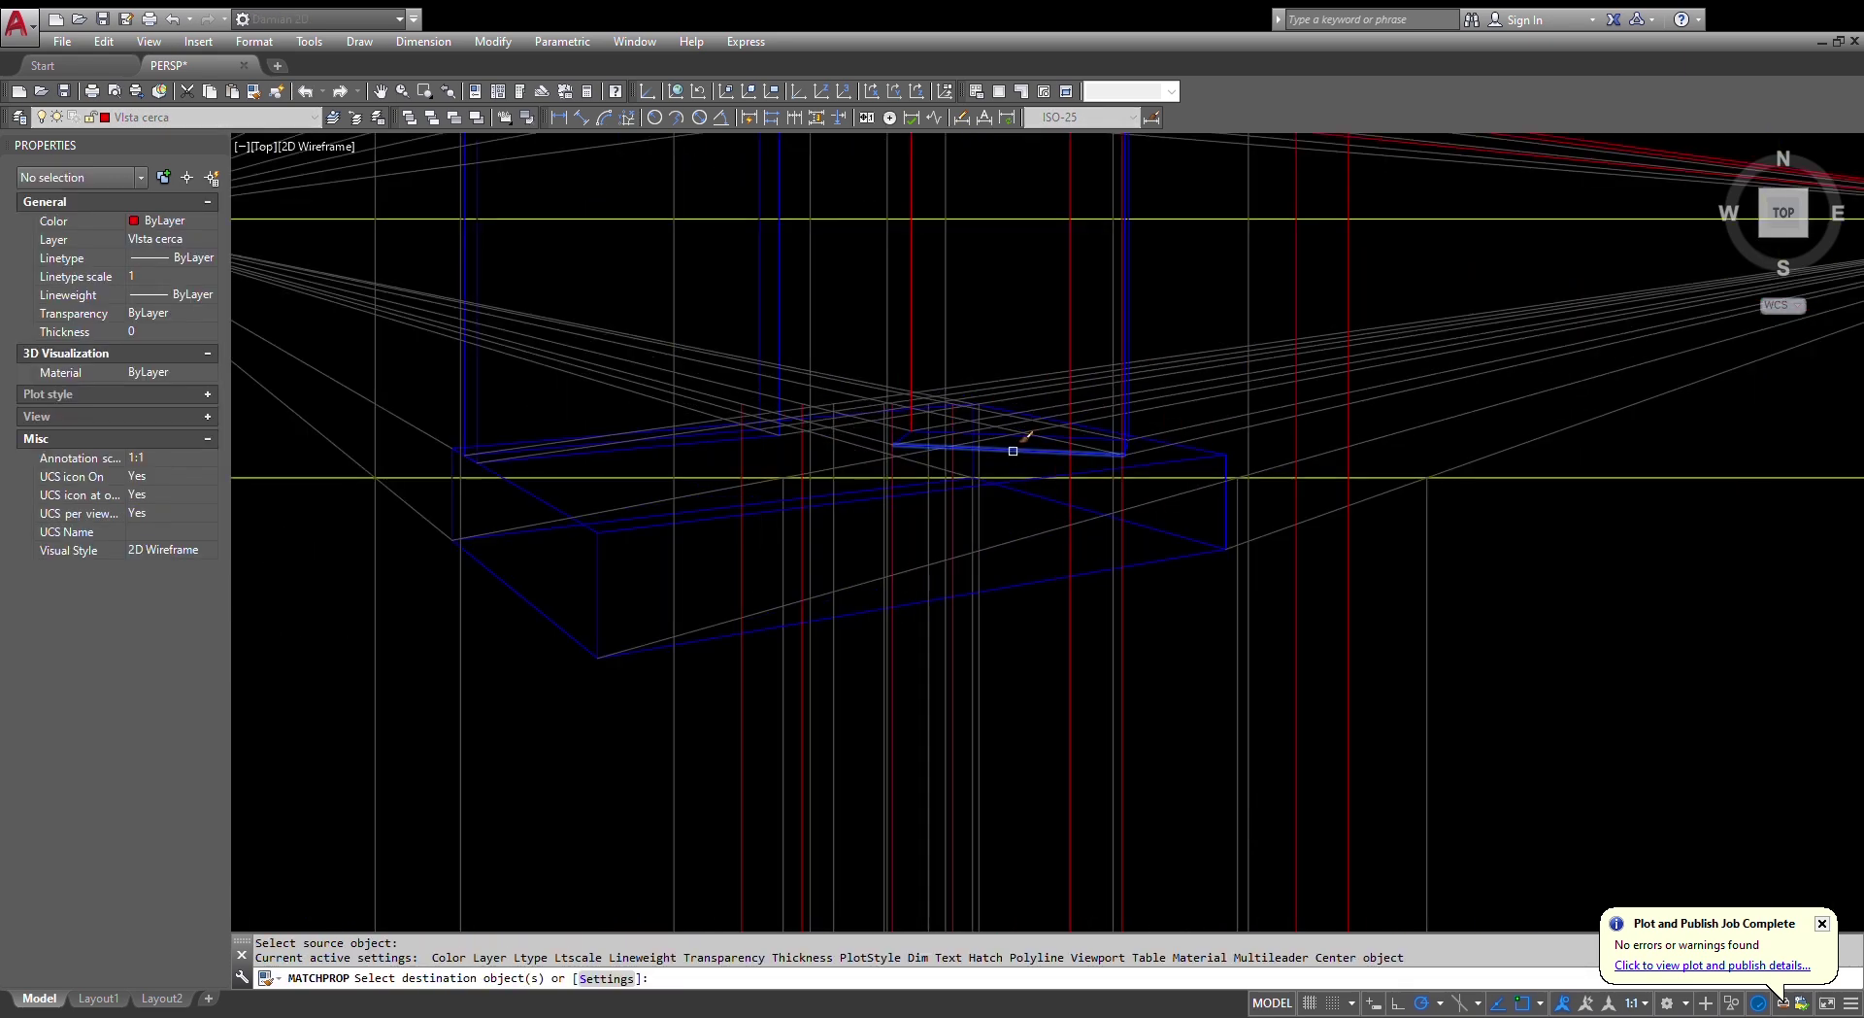
pyautogui.press('Escape')
pyautogui.press('Escape')
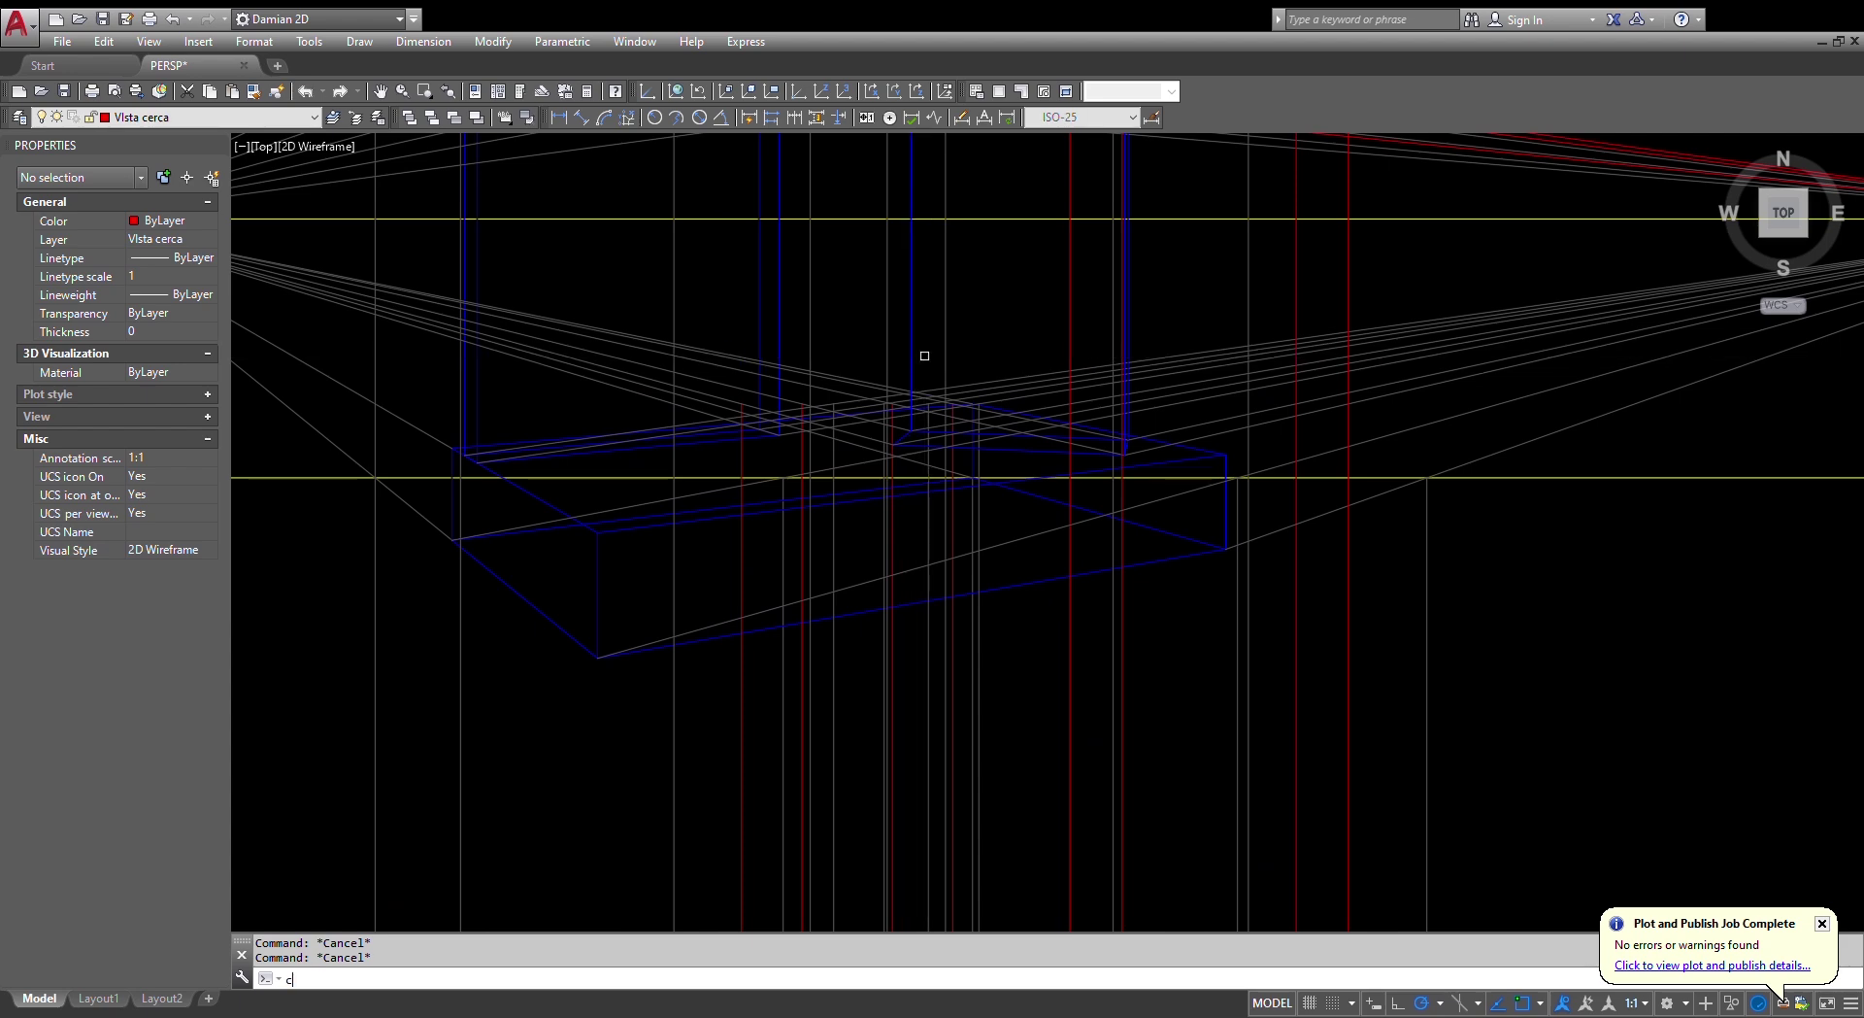
# - Draw a vertical line from the tilted column base's front left corner up past the underside of the upper box
pyautogui.press('Escape')
pyautogui.write('l')
pyautogui.press('Return')
pyautogui.scroll(4, 887, 447)
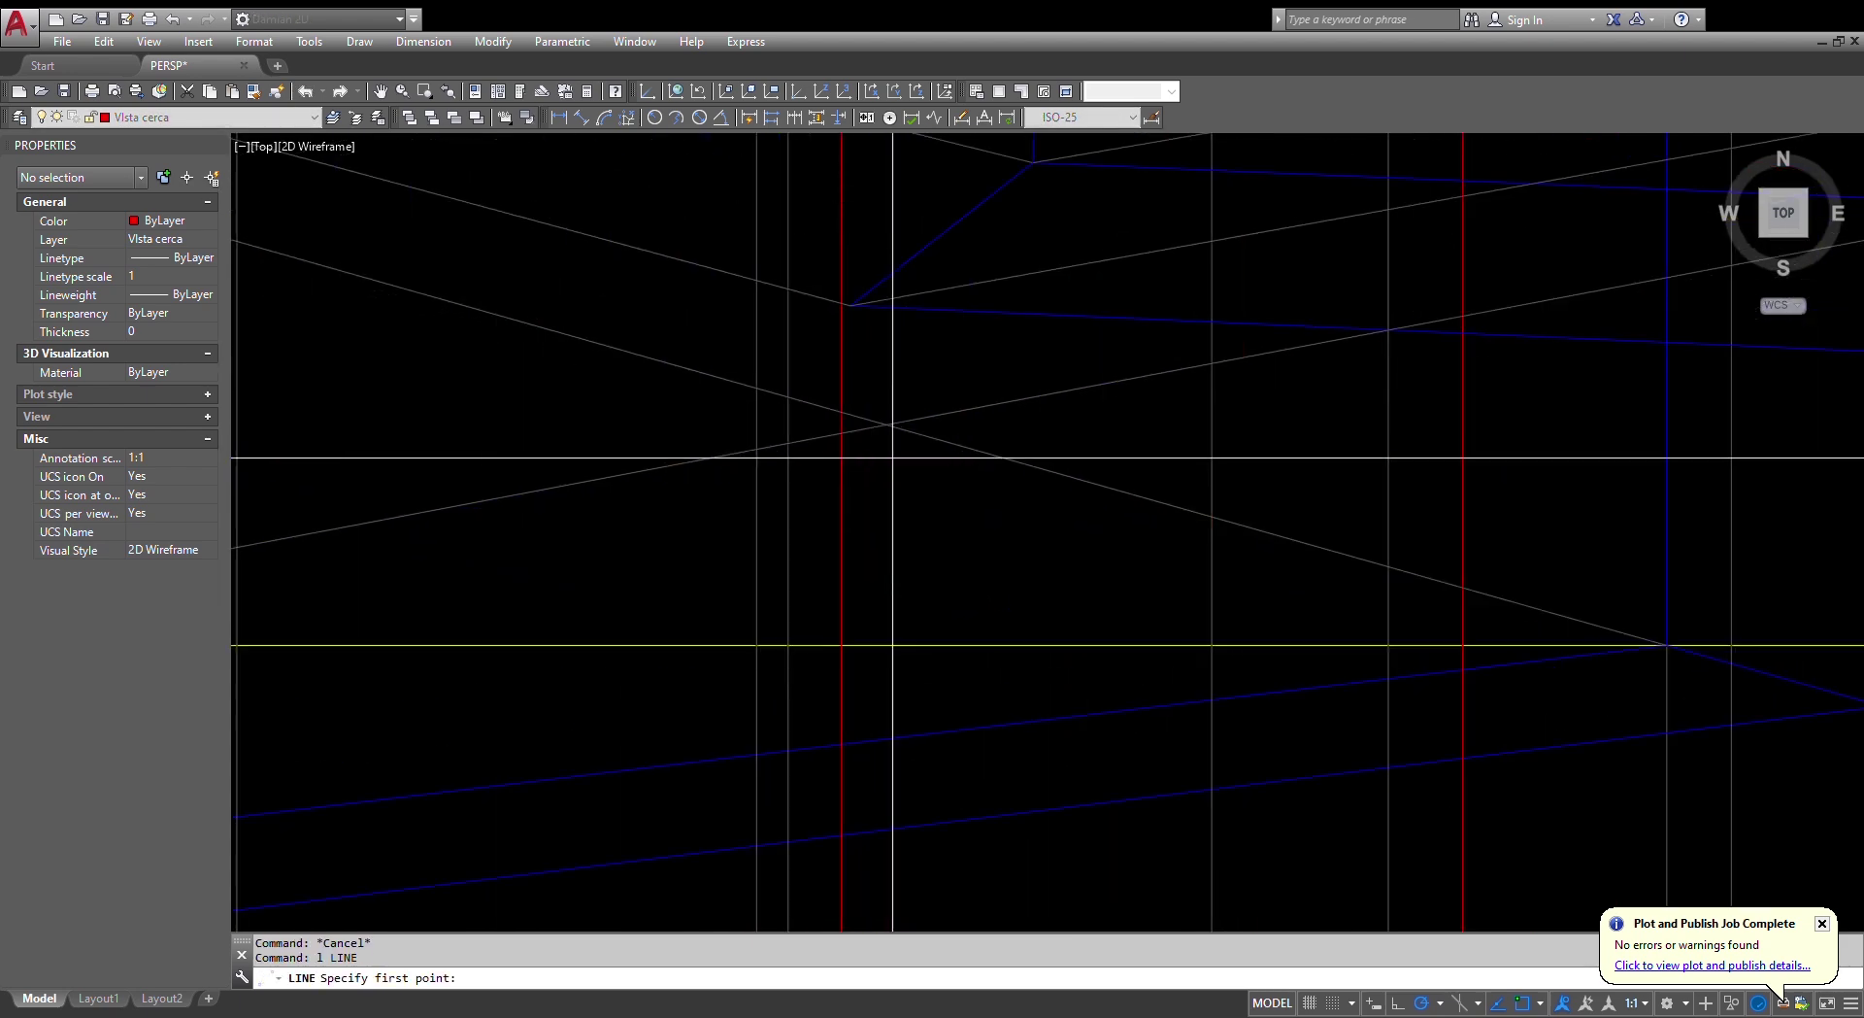
pyautogui.click(850, 305)
pyautogui.scroll(-5, 852, 305)
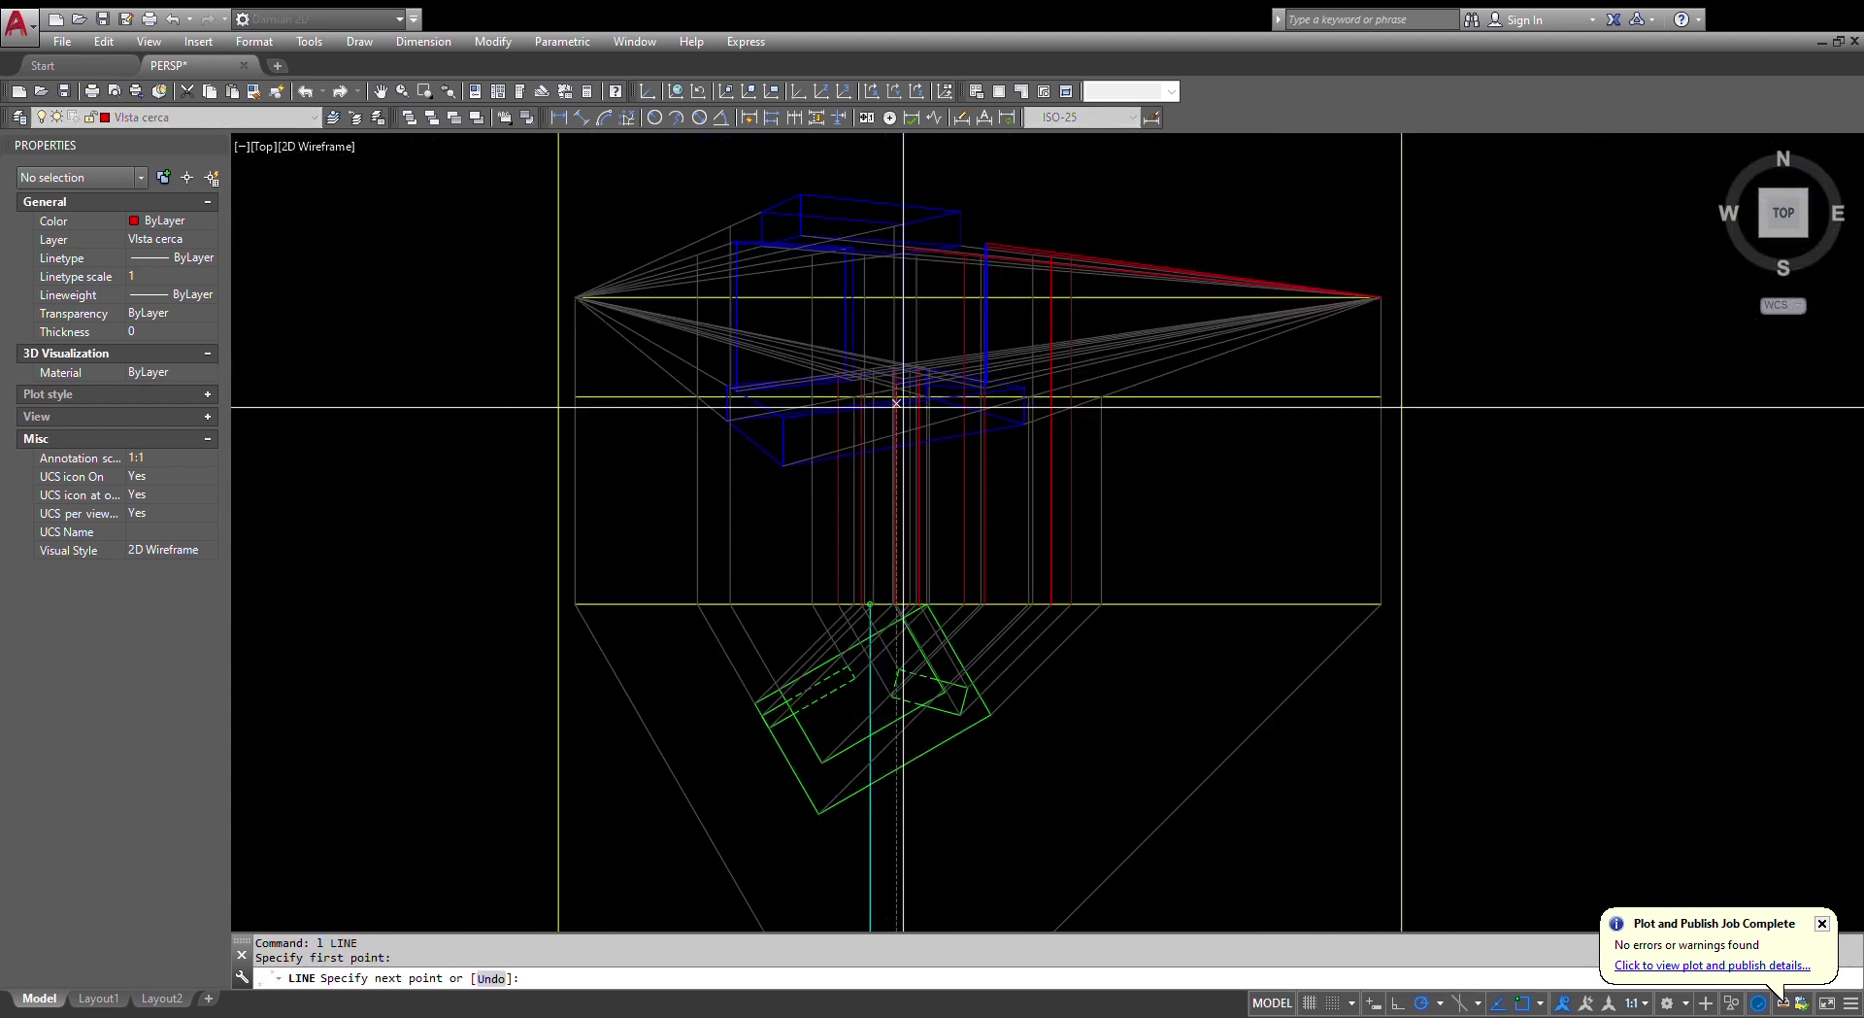
pyautogui.scroll(4, 874, 337)
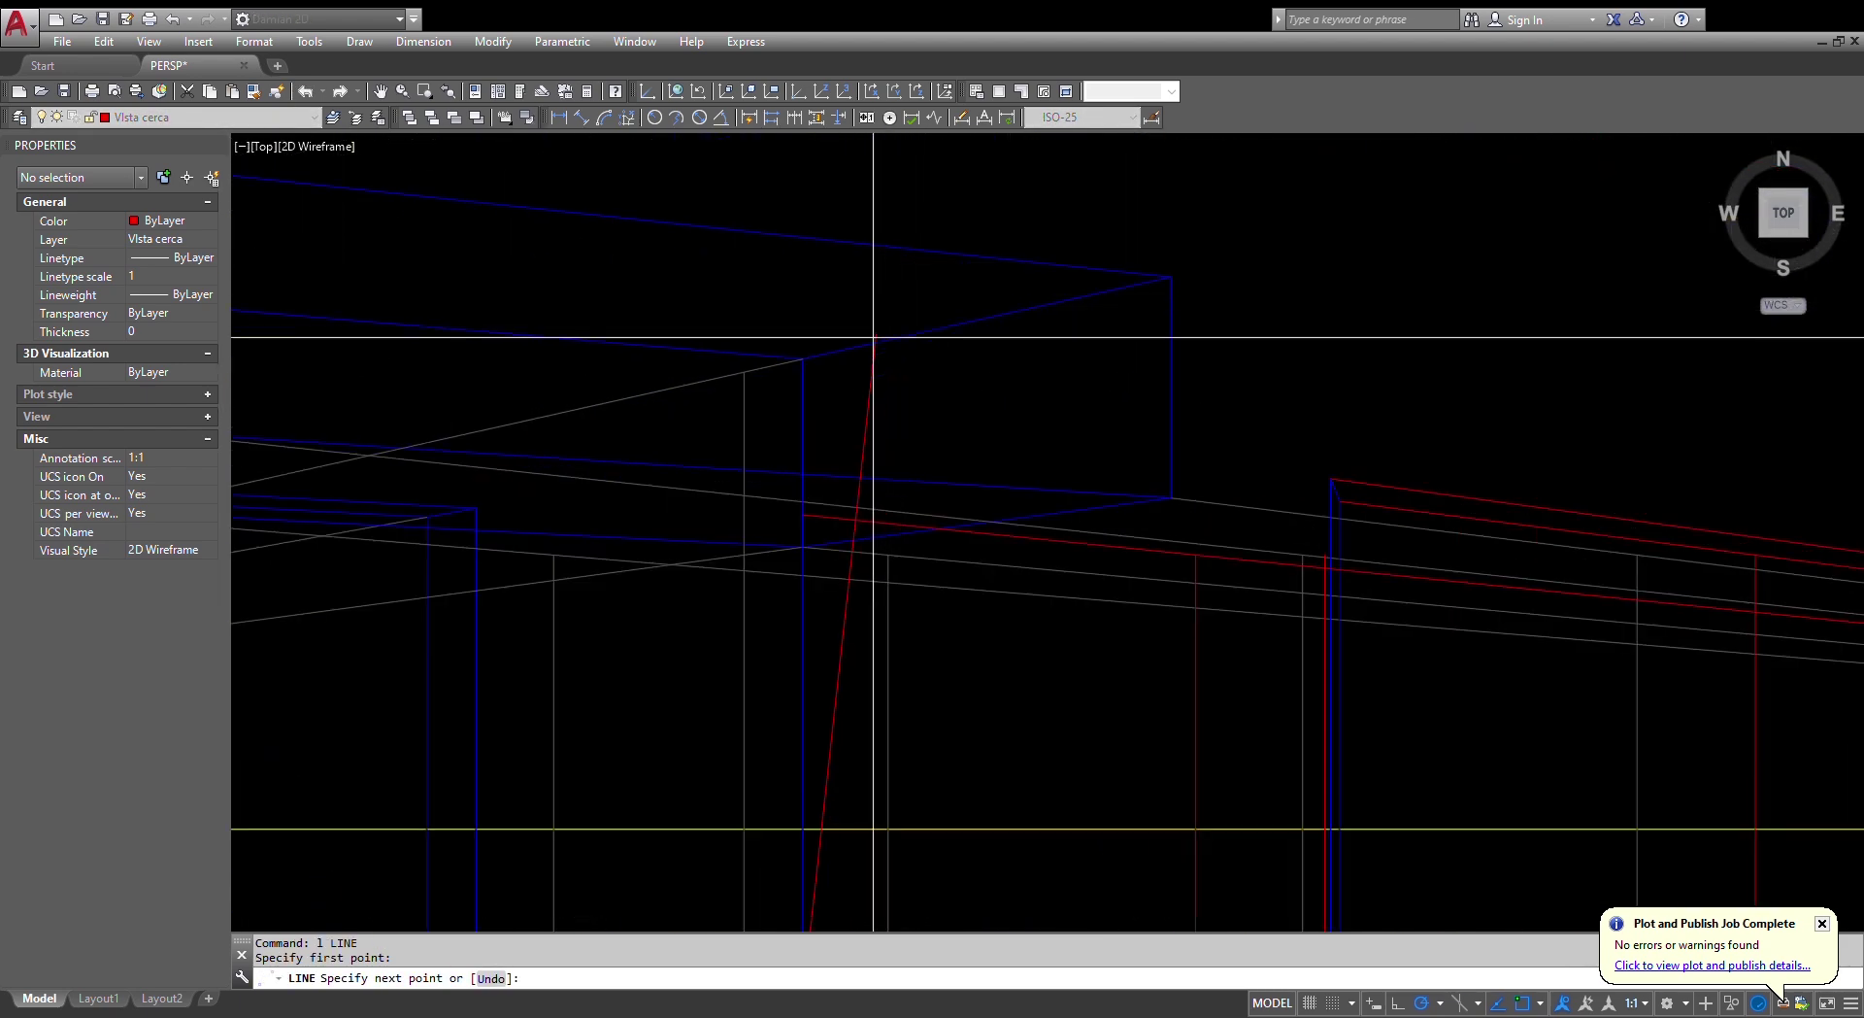
pyautogui.click(759, 418)
pyautogui.scroll(-4, 794, 403)
pyautogui.scroll(4, 798, 407)
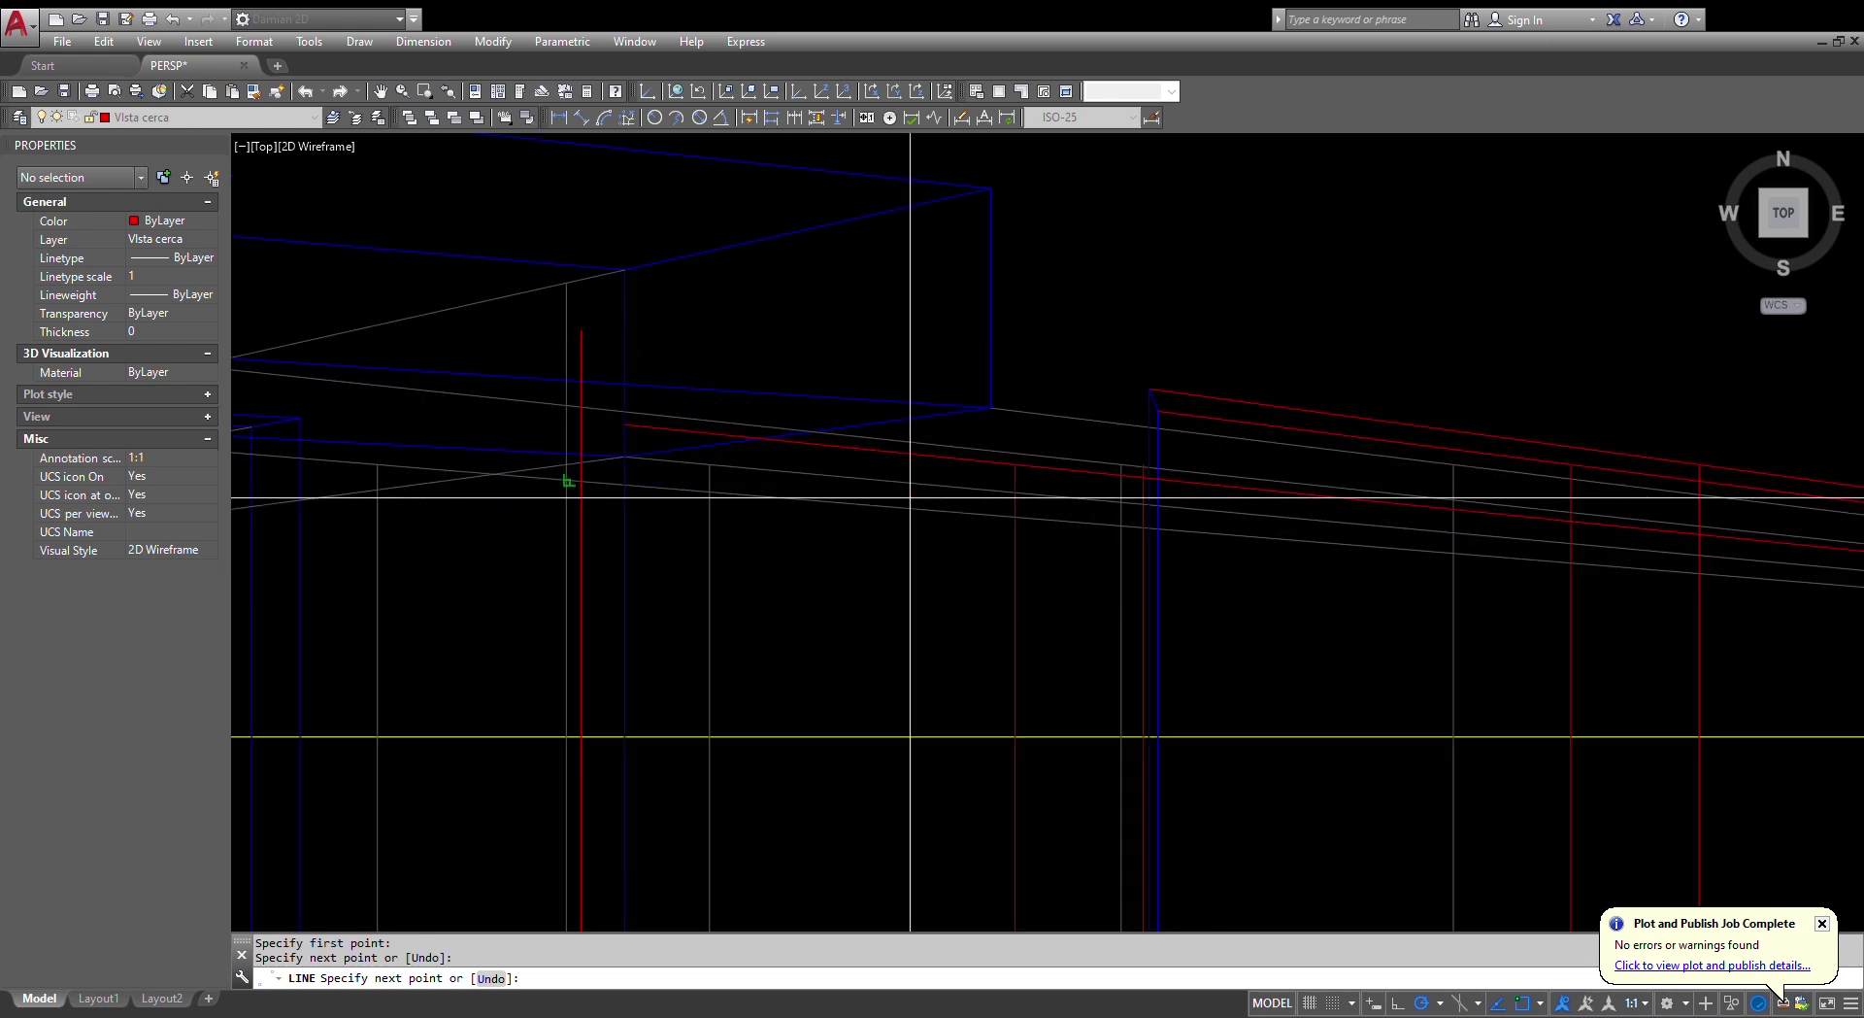
pyautogui.press('Escape')
# - Draw a line from the top of the red height vertical beside the column's right edge to the right vanishing point
pyautogui.write('l')
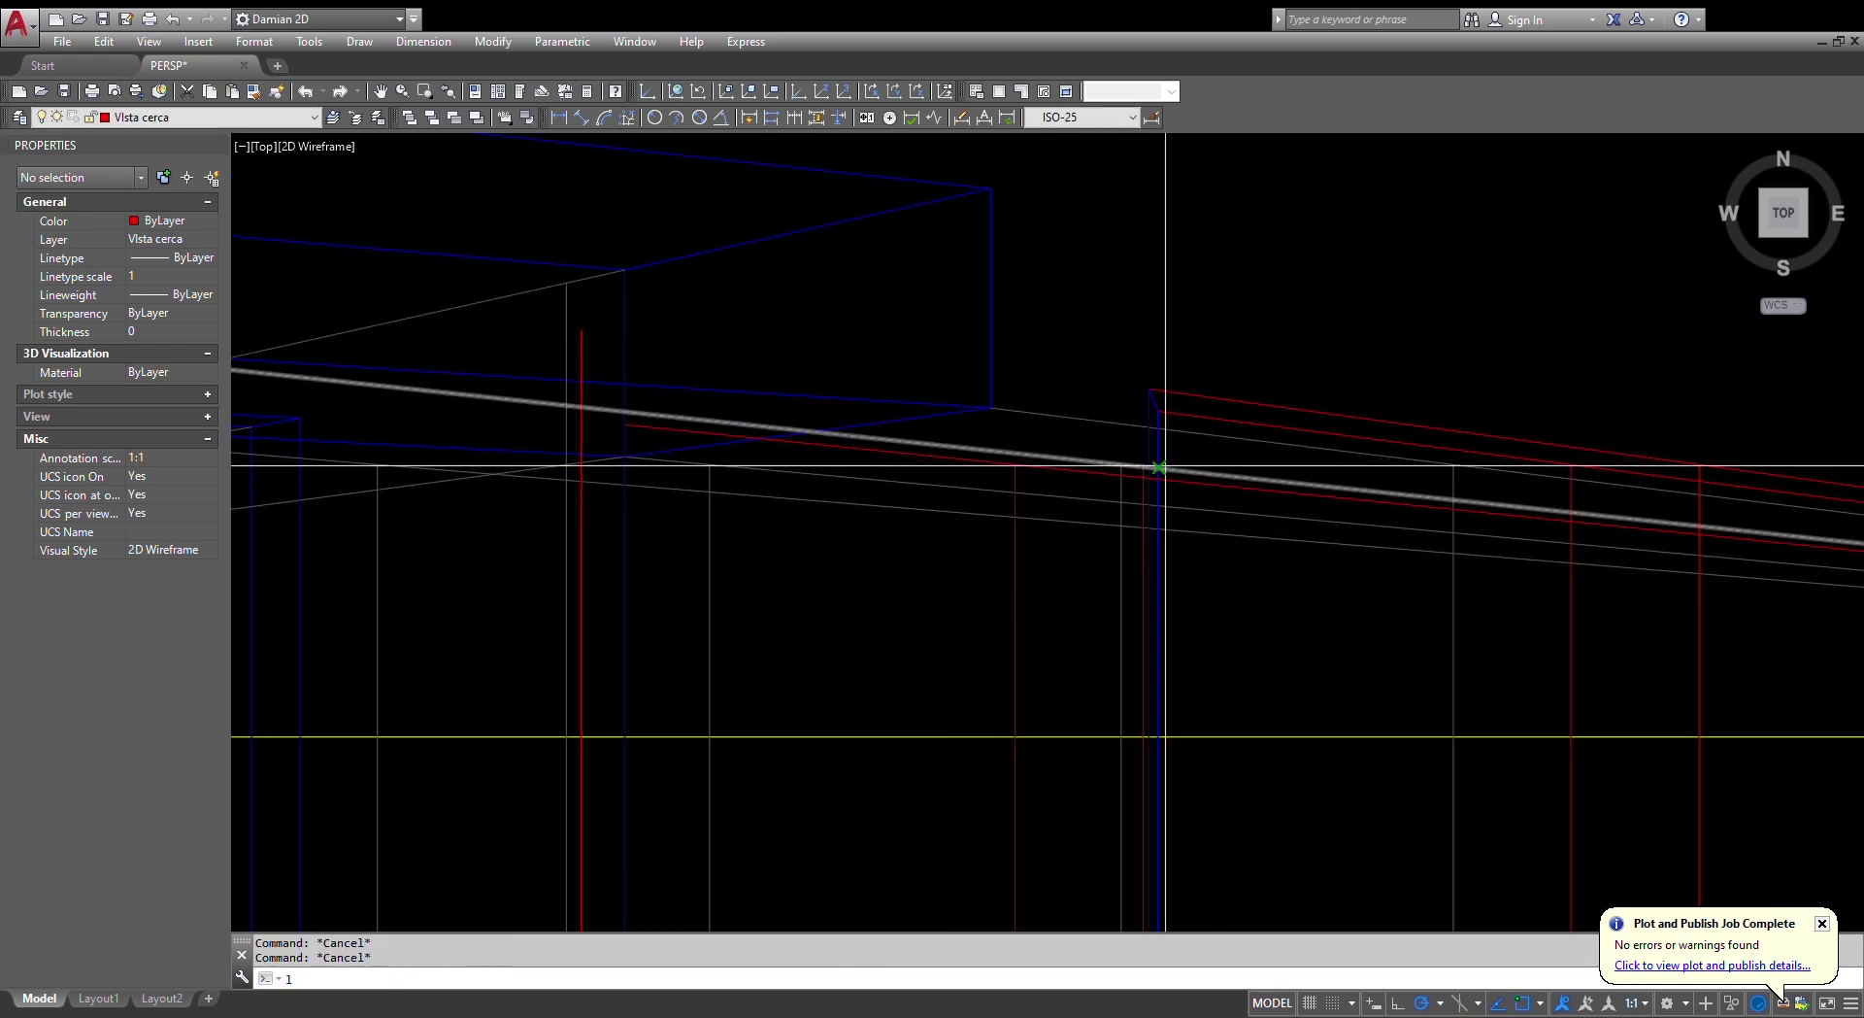
pyautogui.press('space')
pyautogui.scroll(2, 1164, 466)
pyautogui.click(1110, 457)
pyautogui.scroll(-3, 809, 419)
pyautogui.scroll(-3, 1111, 483)
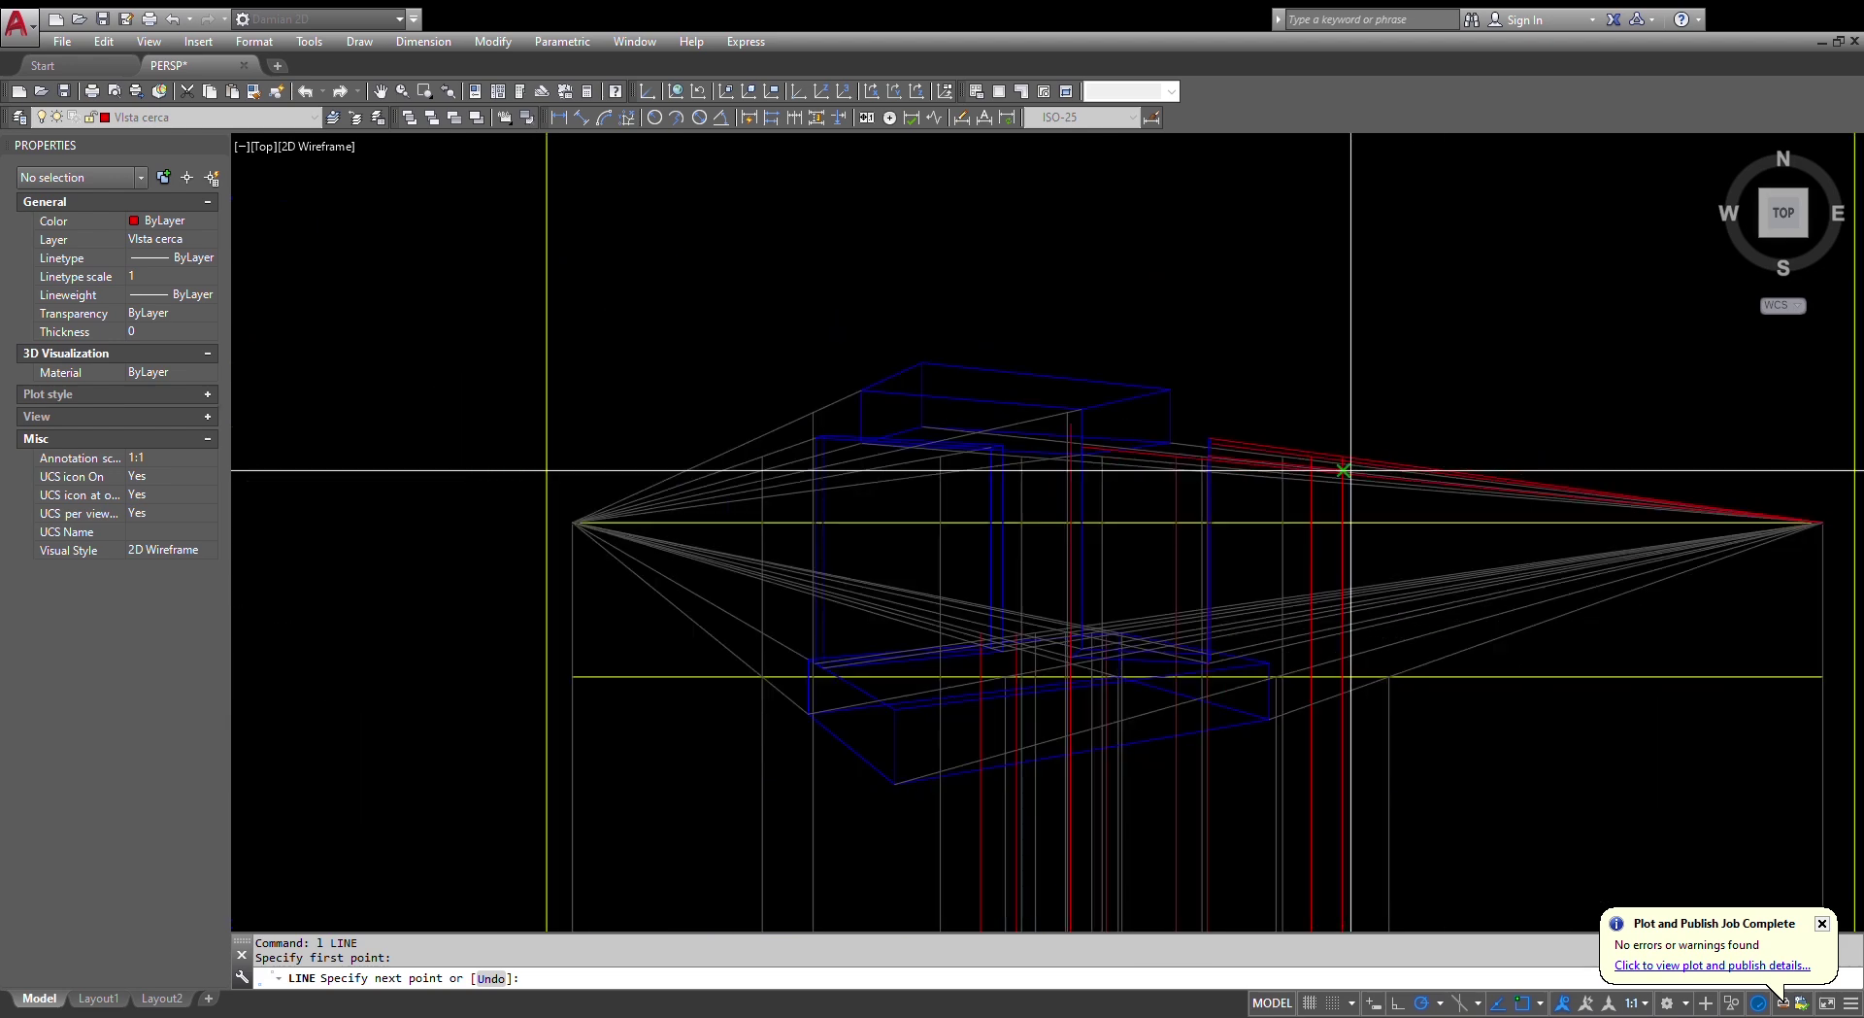
pyautogui.click(1809, 519)
pyautogui.scroll(5, 1496, 478)
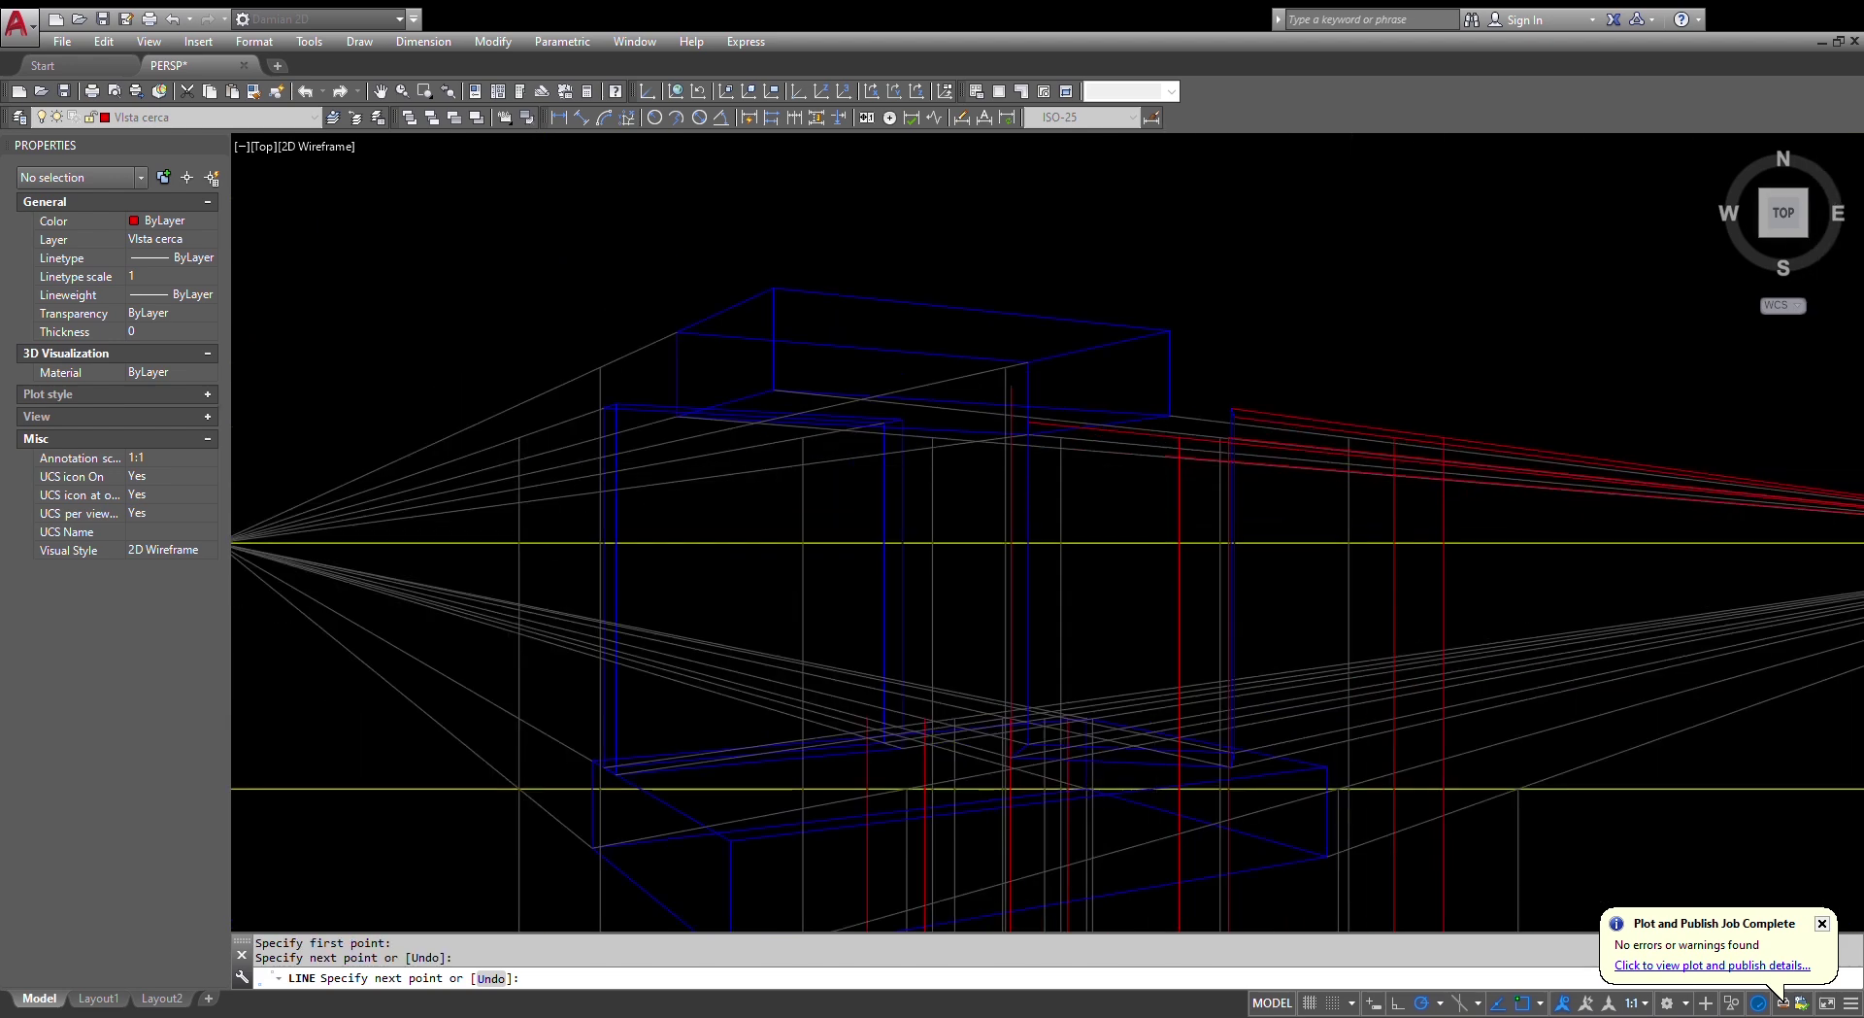
pyautogui.press('Escape')
# - Fillet the new vanishing line with the red vertical at the column's front left corner into a sharp corner
pyautogui.write('f')
pyautogui.press('space')
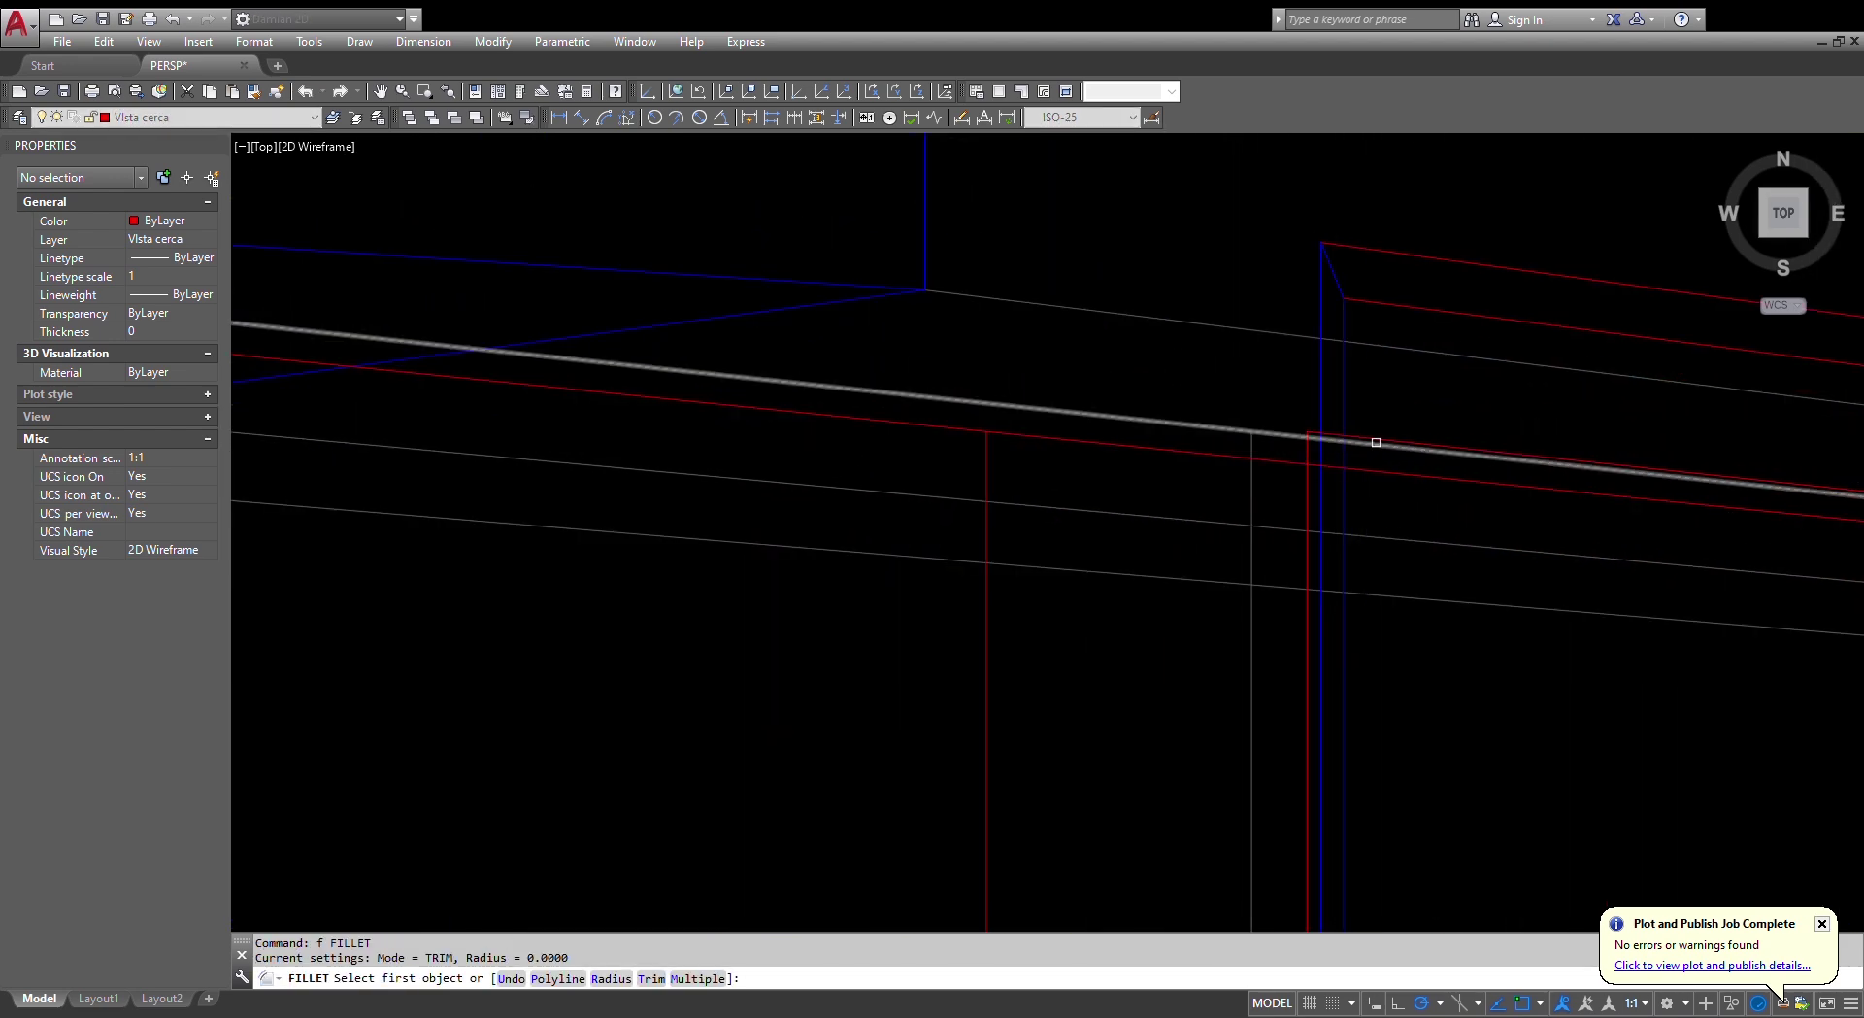
pyautogui.click(1374, 434)
pyautogui.scroll(-2, 1376, 428)
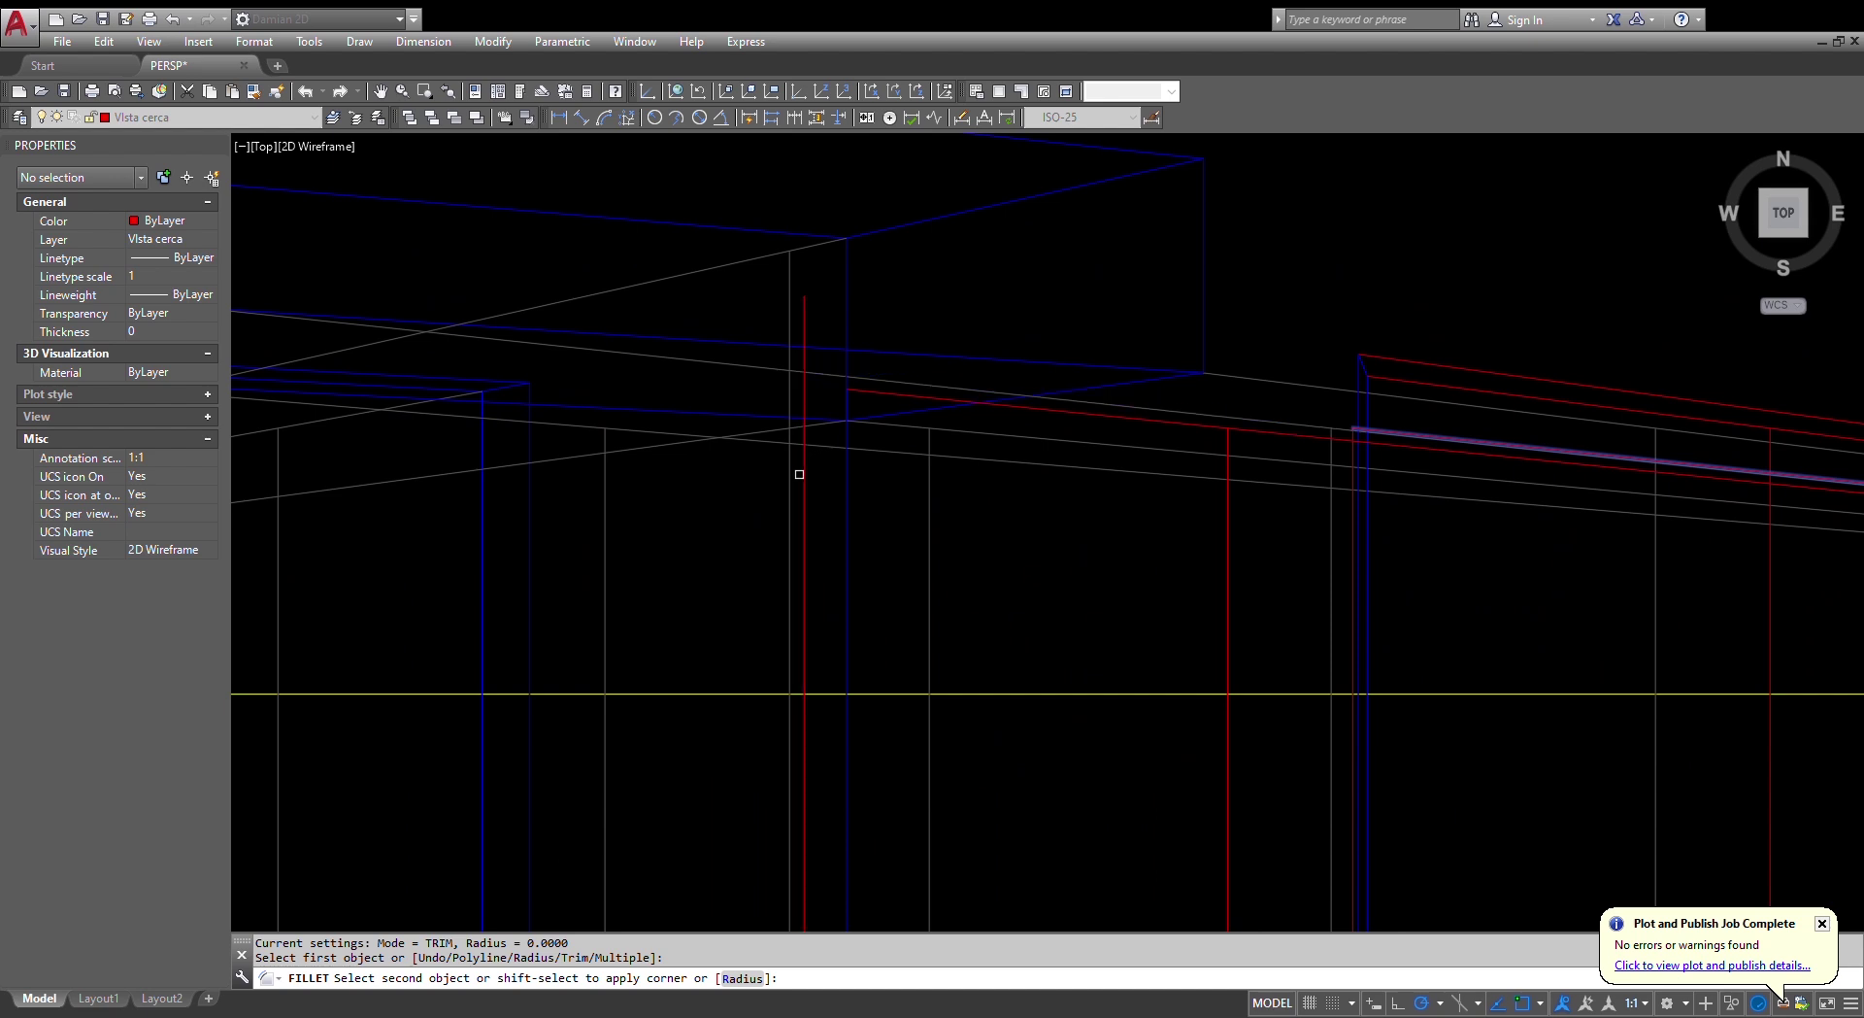
pyautogui.press('Escape')
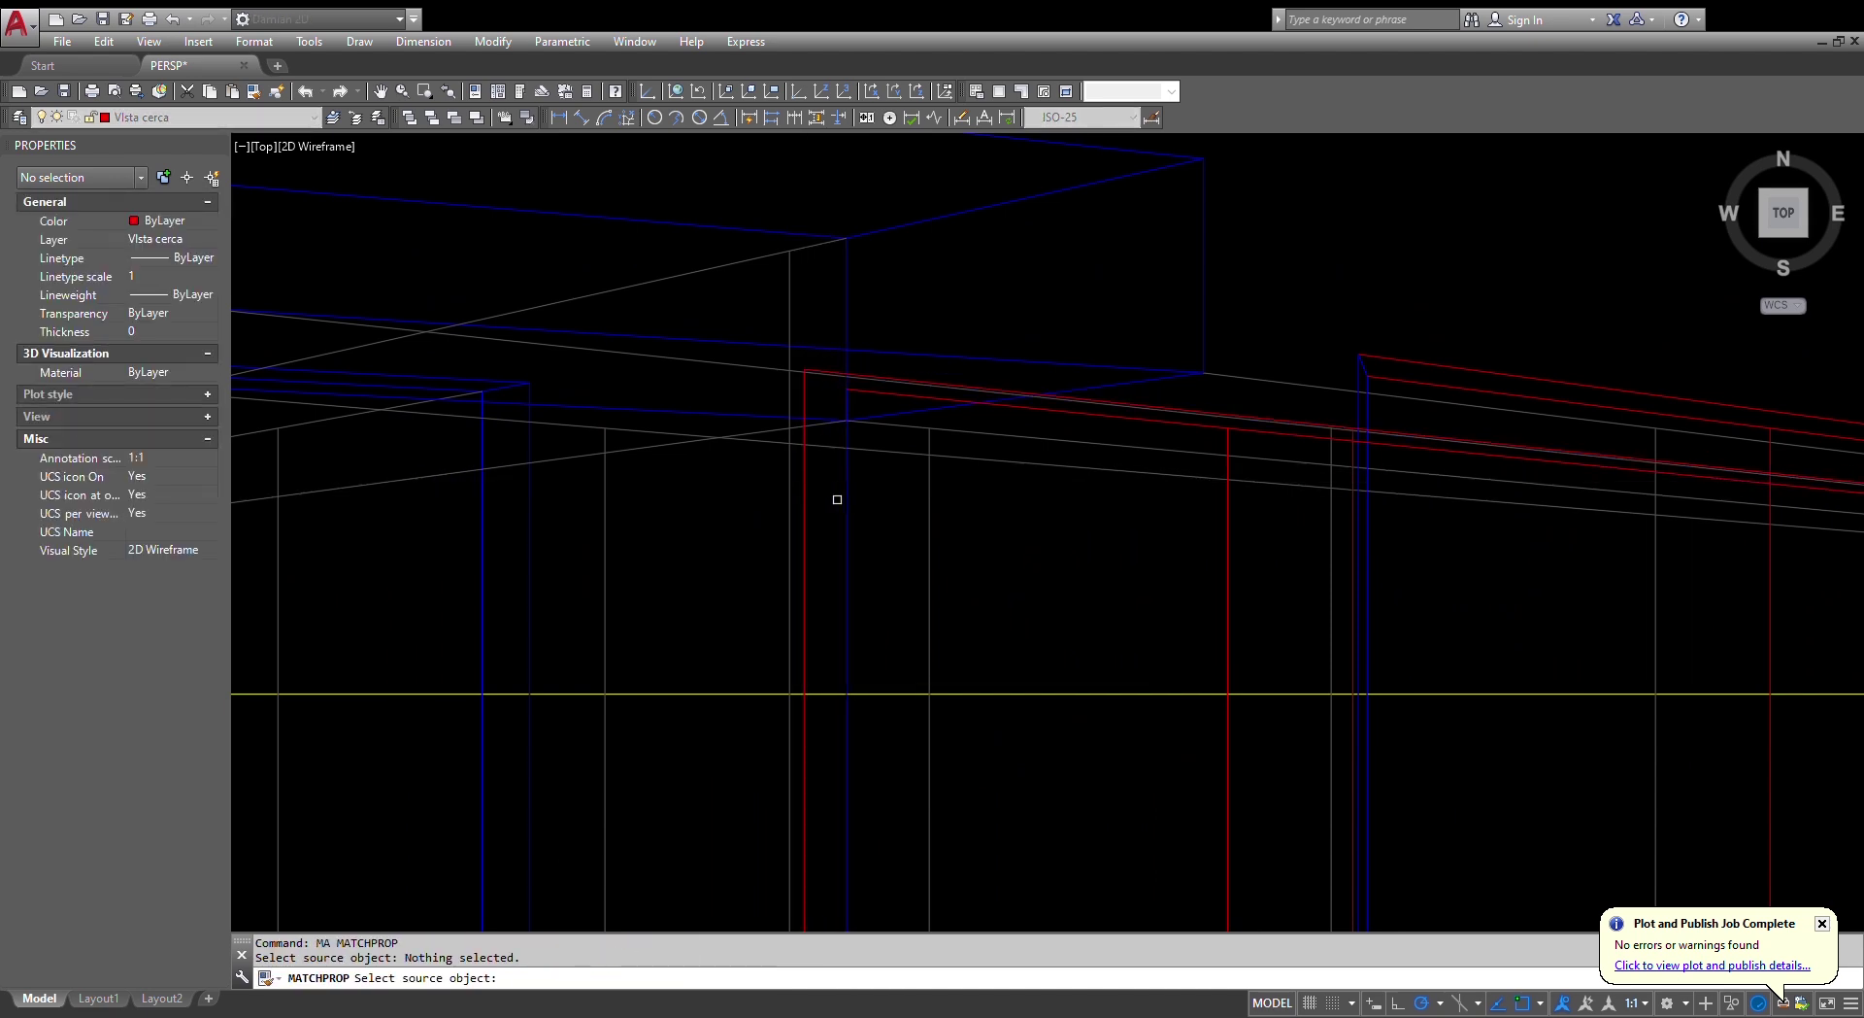
# - Match the column's red front left vertical edge to the properties of the blue vertical edge beside it
pyautogui.click(847, 504)
pyautogui.scroll(4, 811, 384)
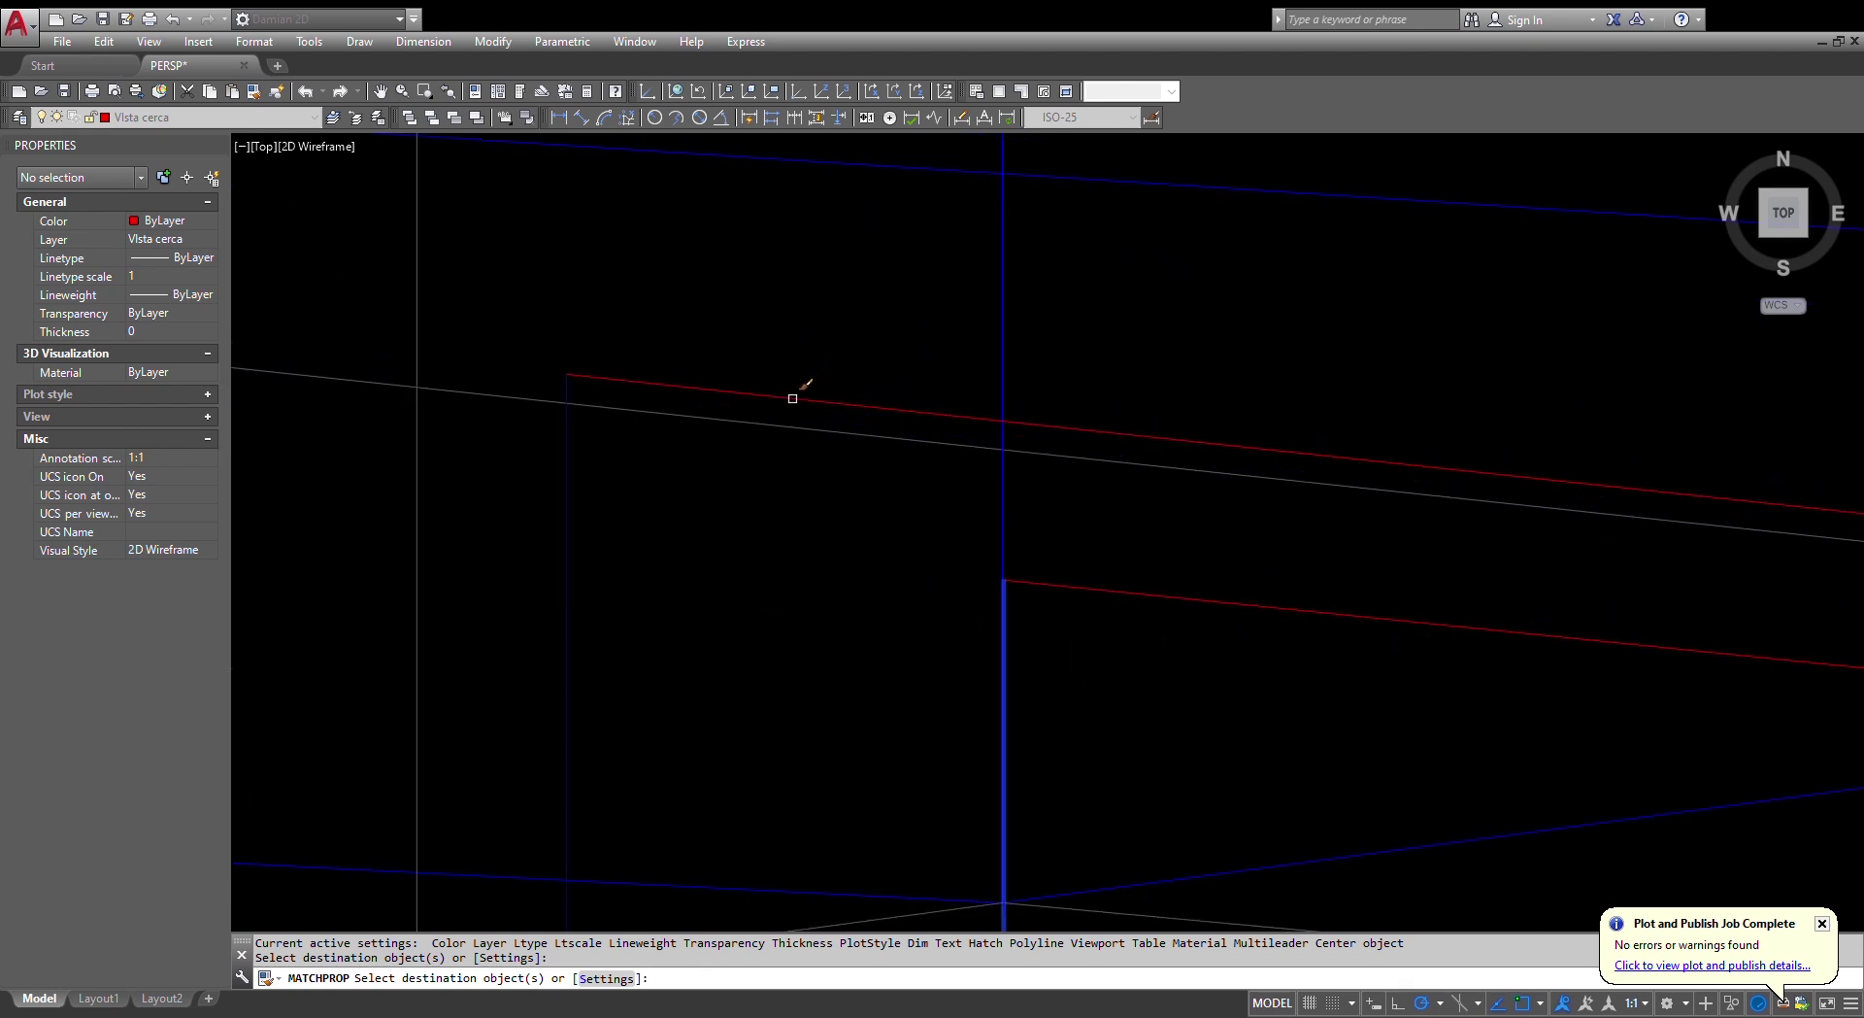
pyautogui.press('Escape')
pyautogui.press('Escape')
# - Draw a line joining the tops of the tilted column's two left vertical edges
pyautogui.press('Return')
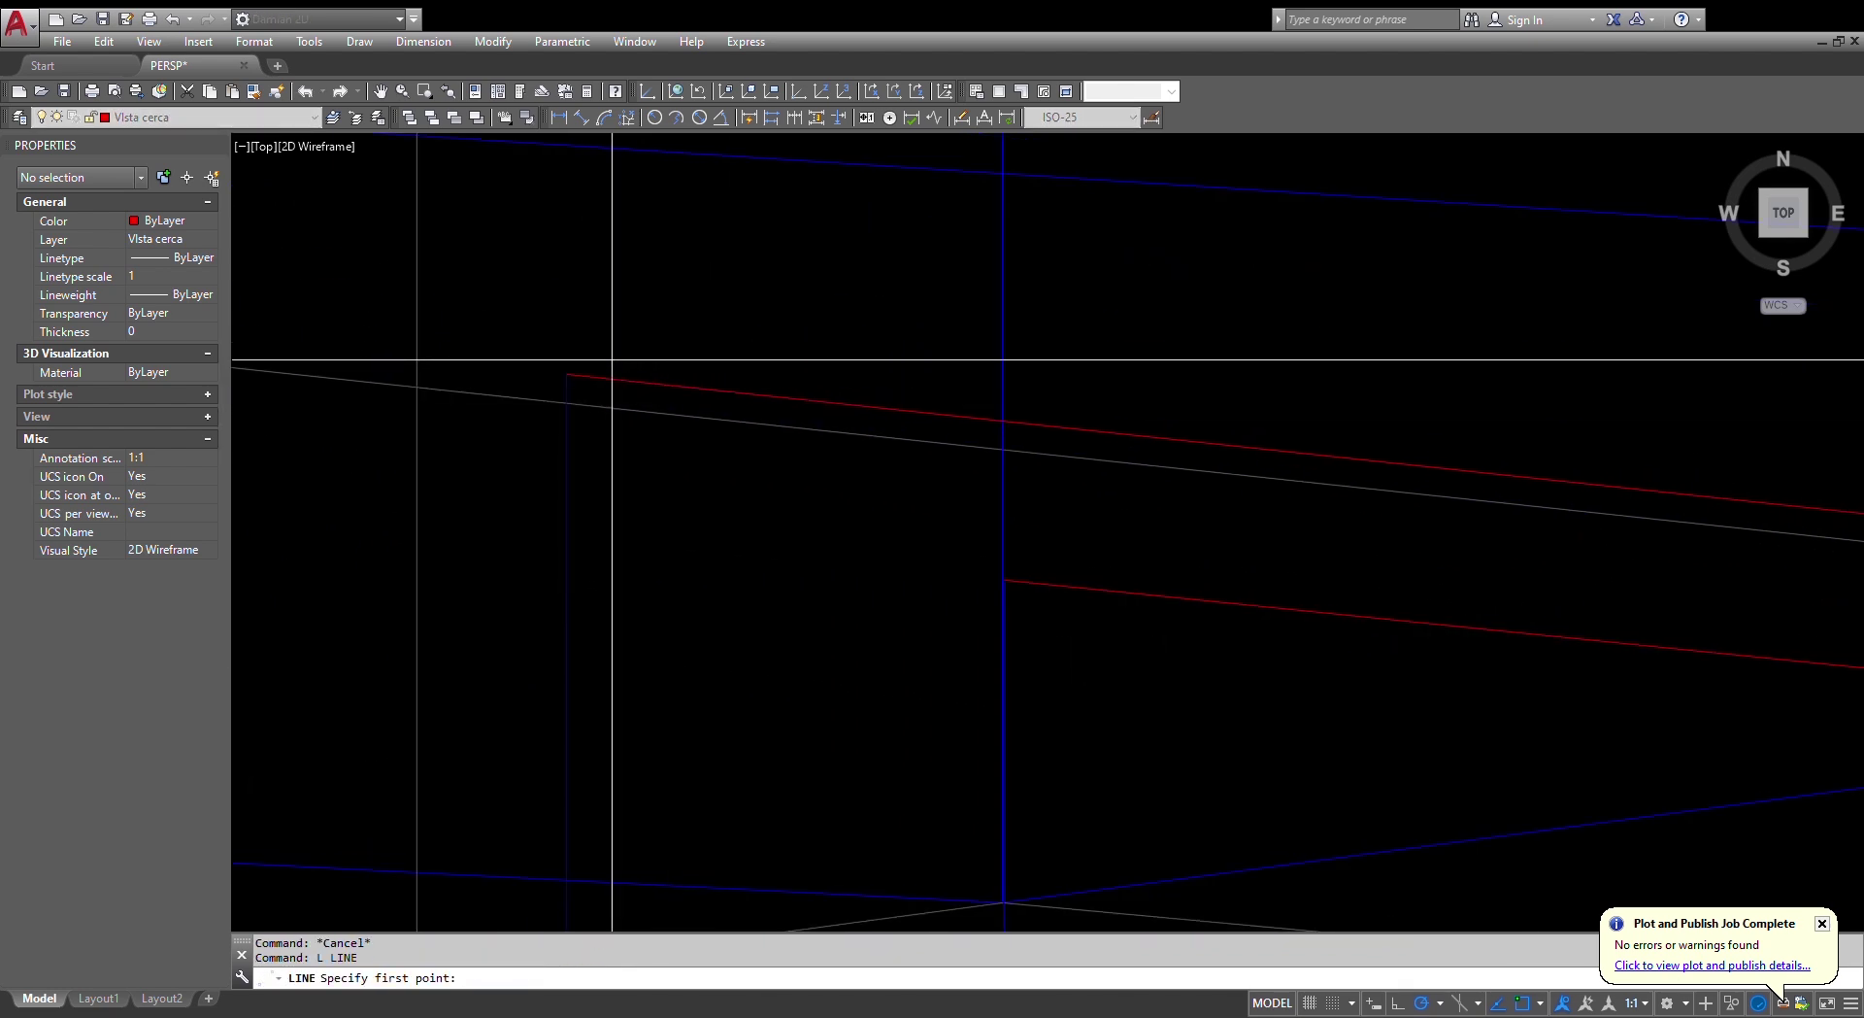
pyautogui.click(576, 368)
pyautogui.scroll(6, 949, 466)
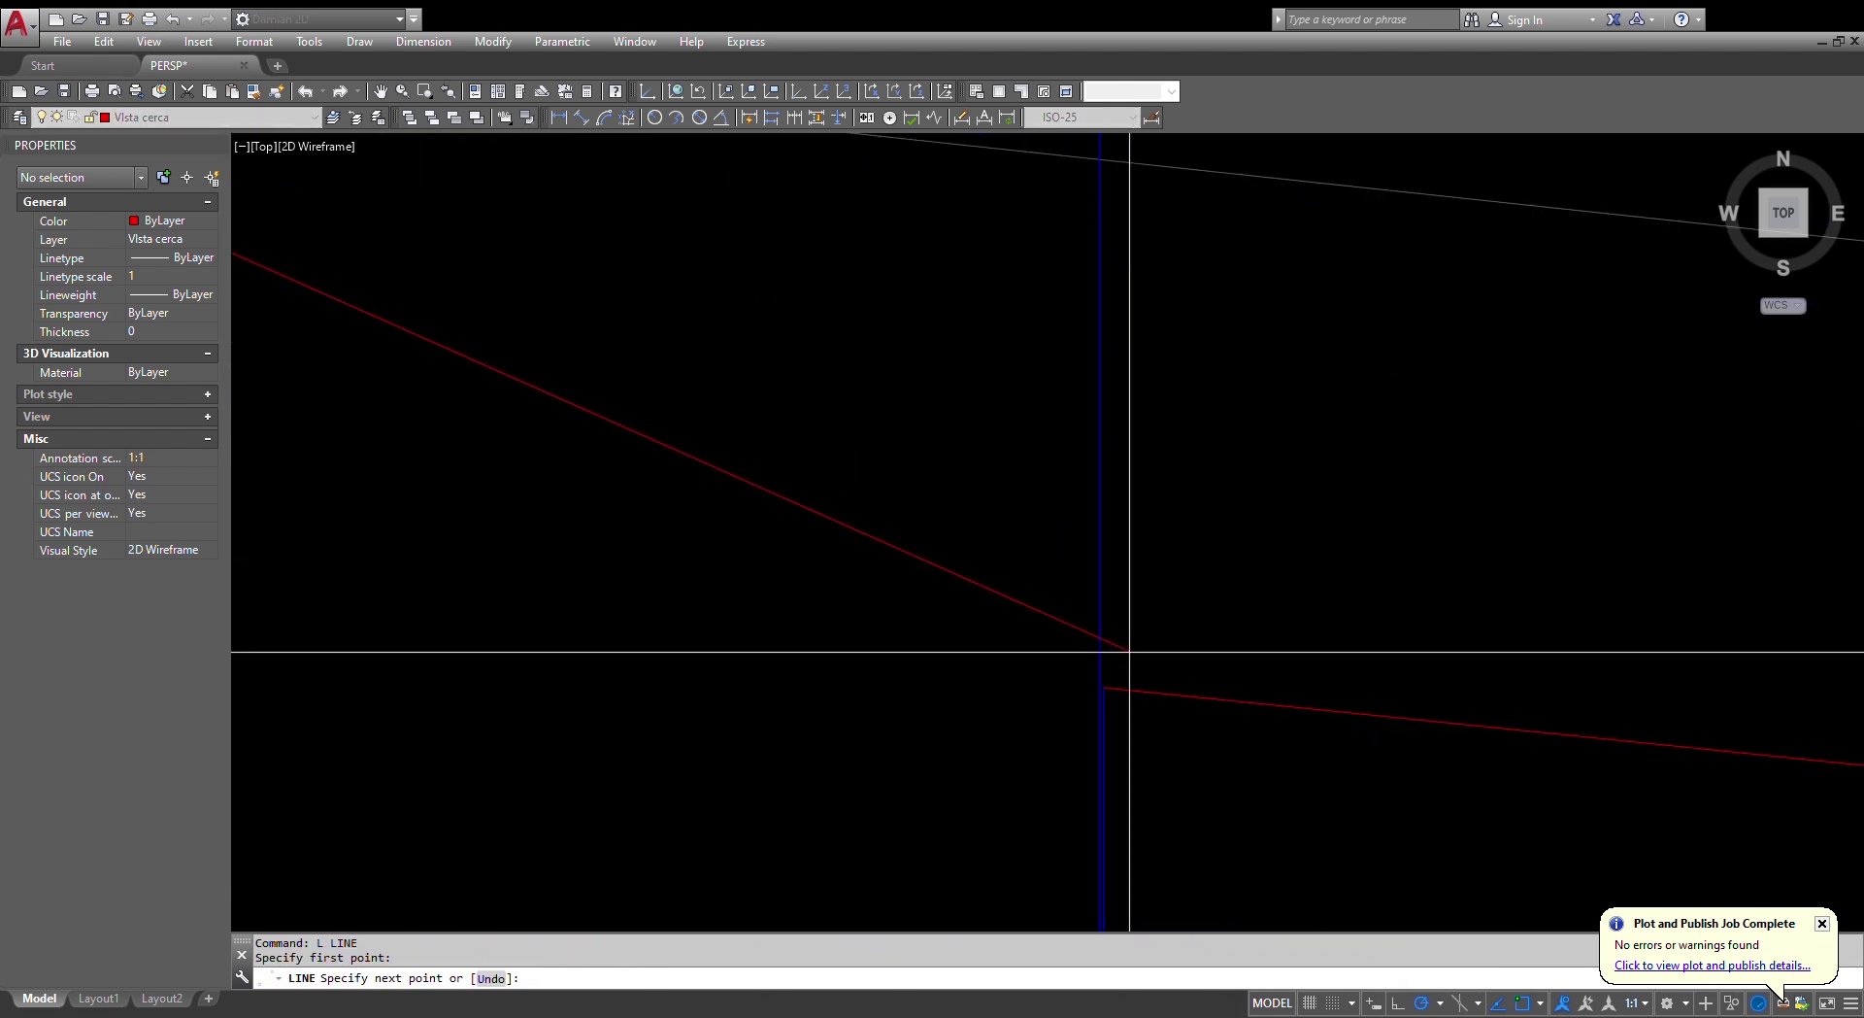
pyautogui.press('Escape')
pyautogui.press('Escape')
pyautogui.press('Escape')
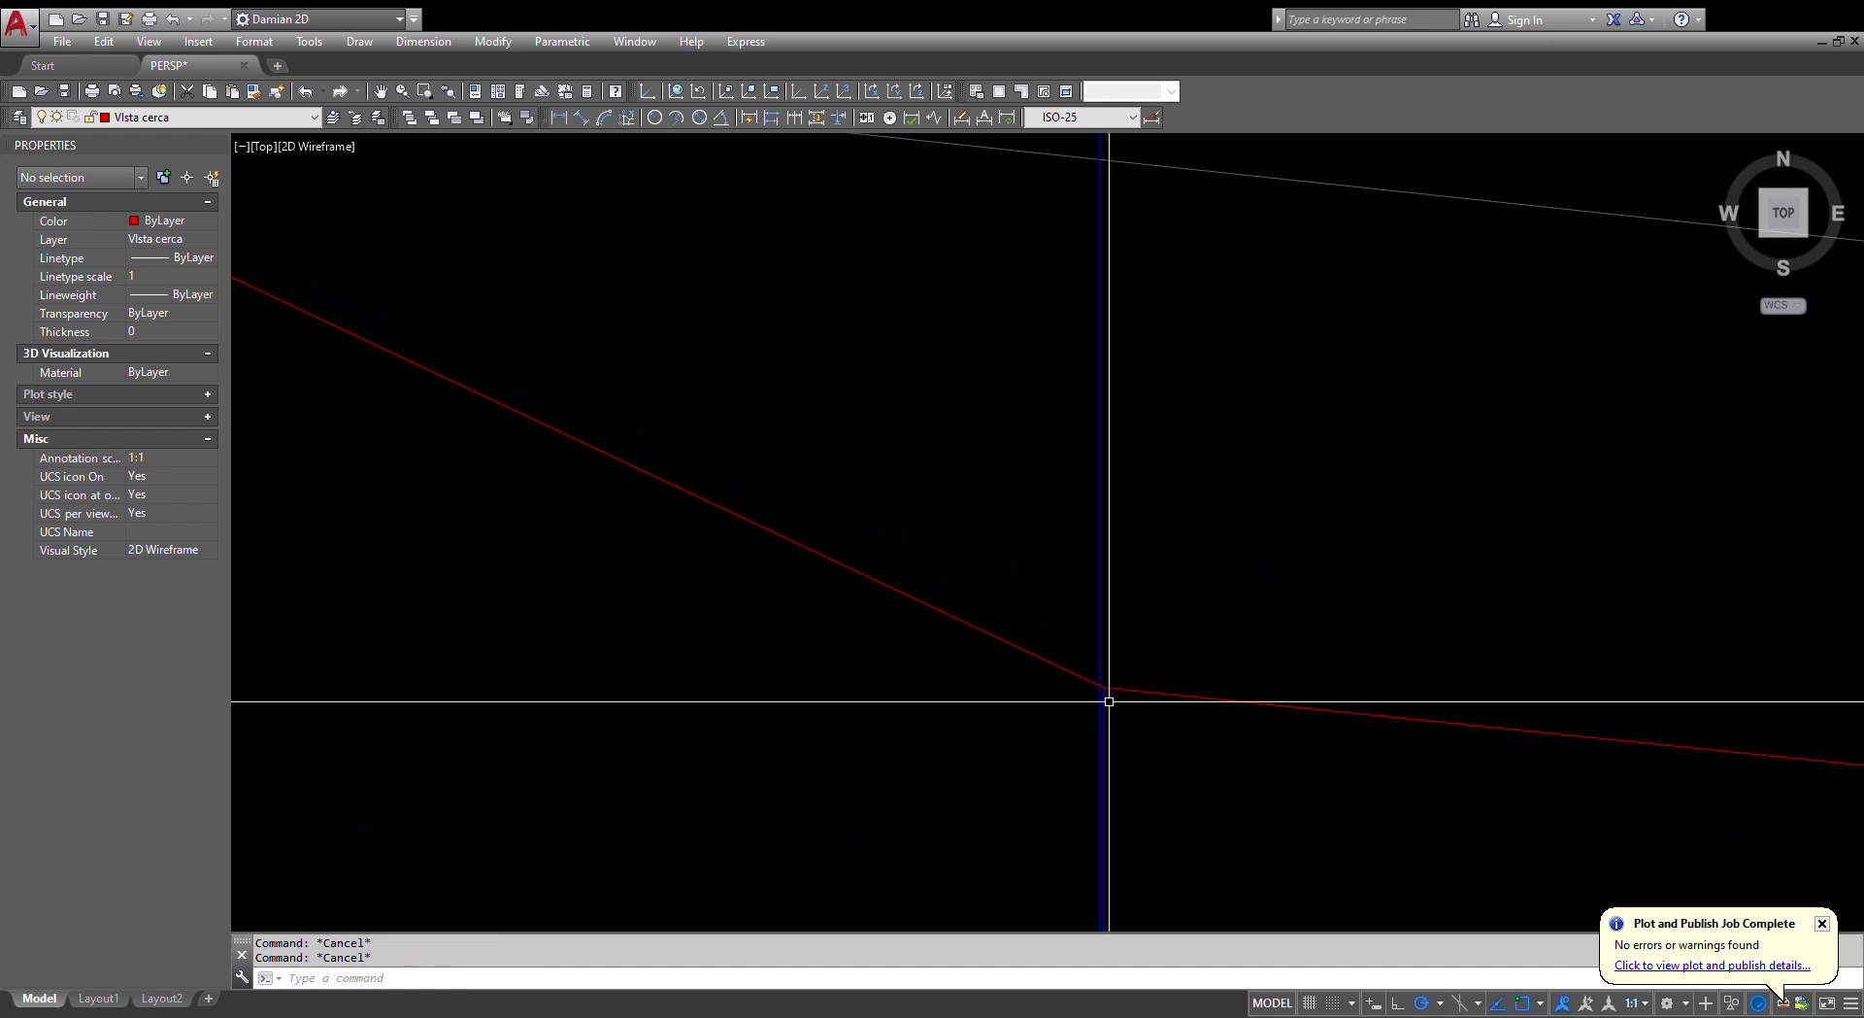
# - Match the red line across the column's left top to the properties of its blue vertical edge
pyautogui.write('ma')
pyautogui.press('Return')
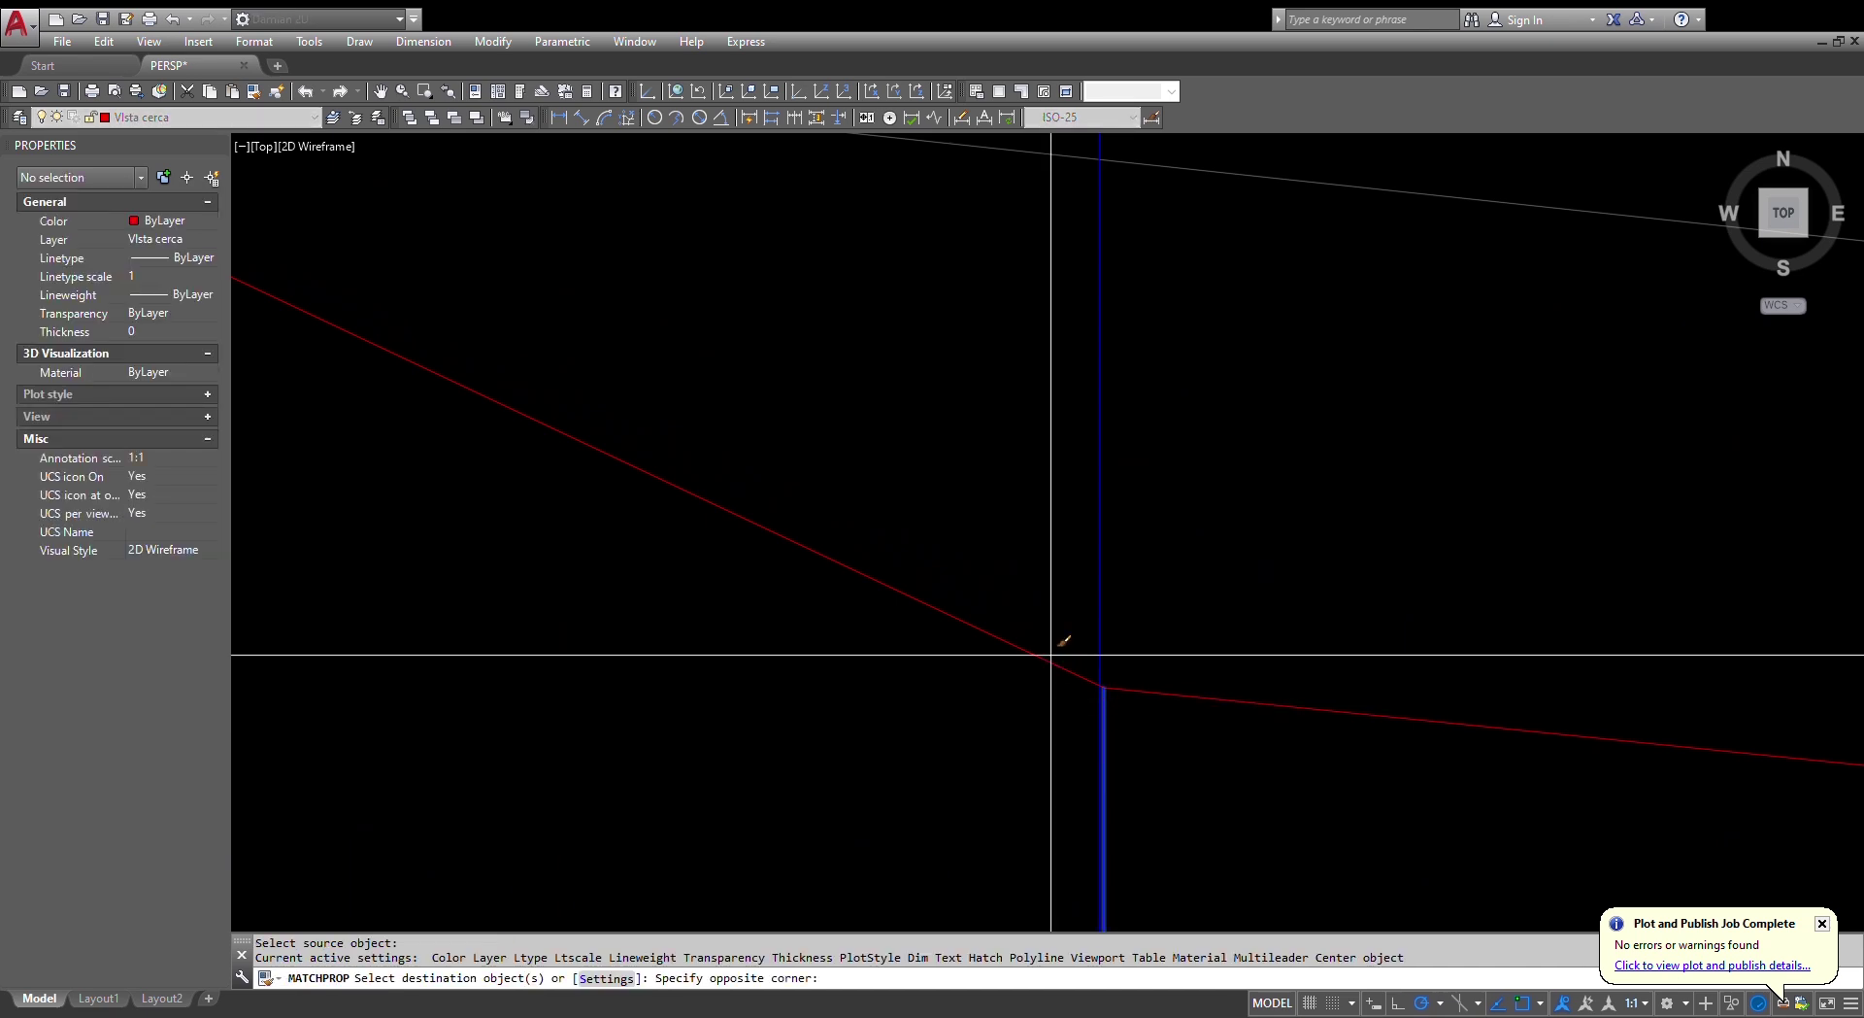
pyautogui.click(1011, 619)
pyautogui.scroll(-10, 1012, 618)
pyautogui.press('Escape')
pyautogui.press('Escape')
pyautogui.press('Escape')
# - Draw the column's front top edge from the front left top corner to the top of the front right vertical
pyautogui.write('l')
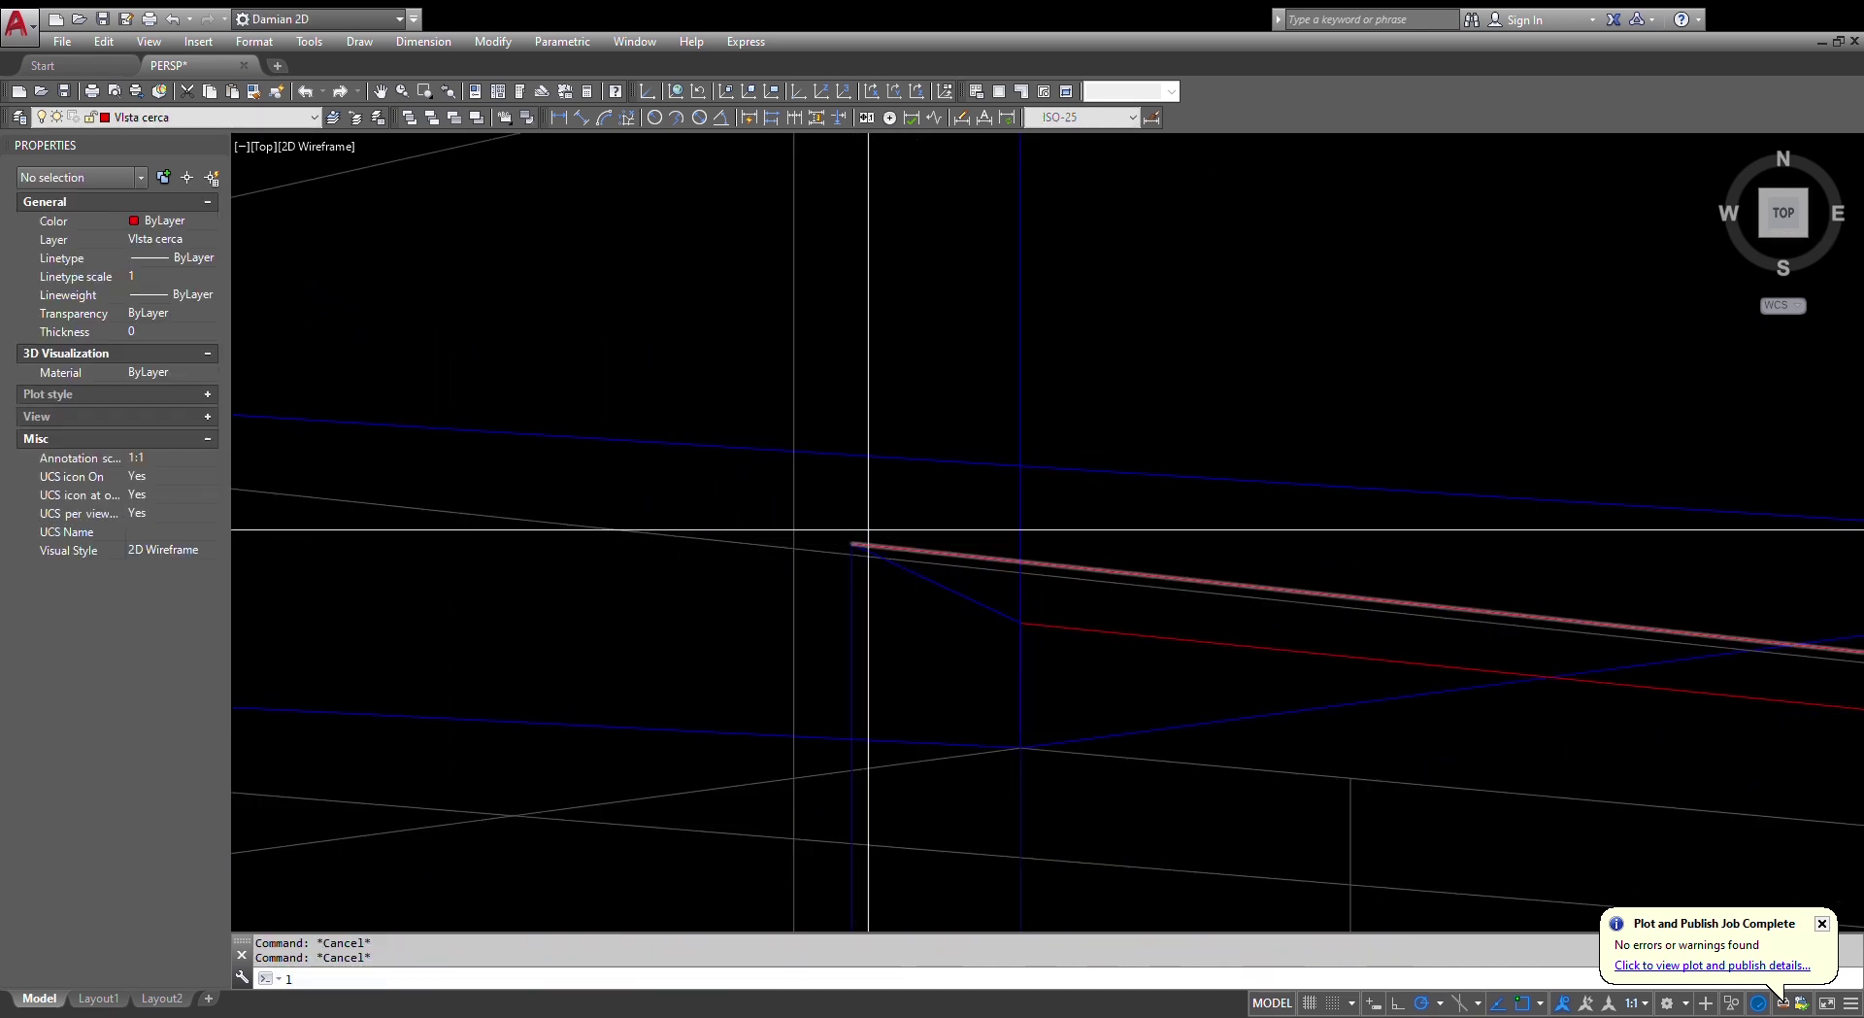
pyautogui.press('Return')
pyautogui.click(852, 544)
pyautogui.scroll(-4, 813, 502)
pyautogui.scroll(2, 1720, 522)
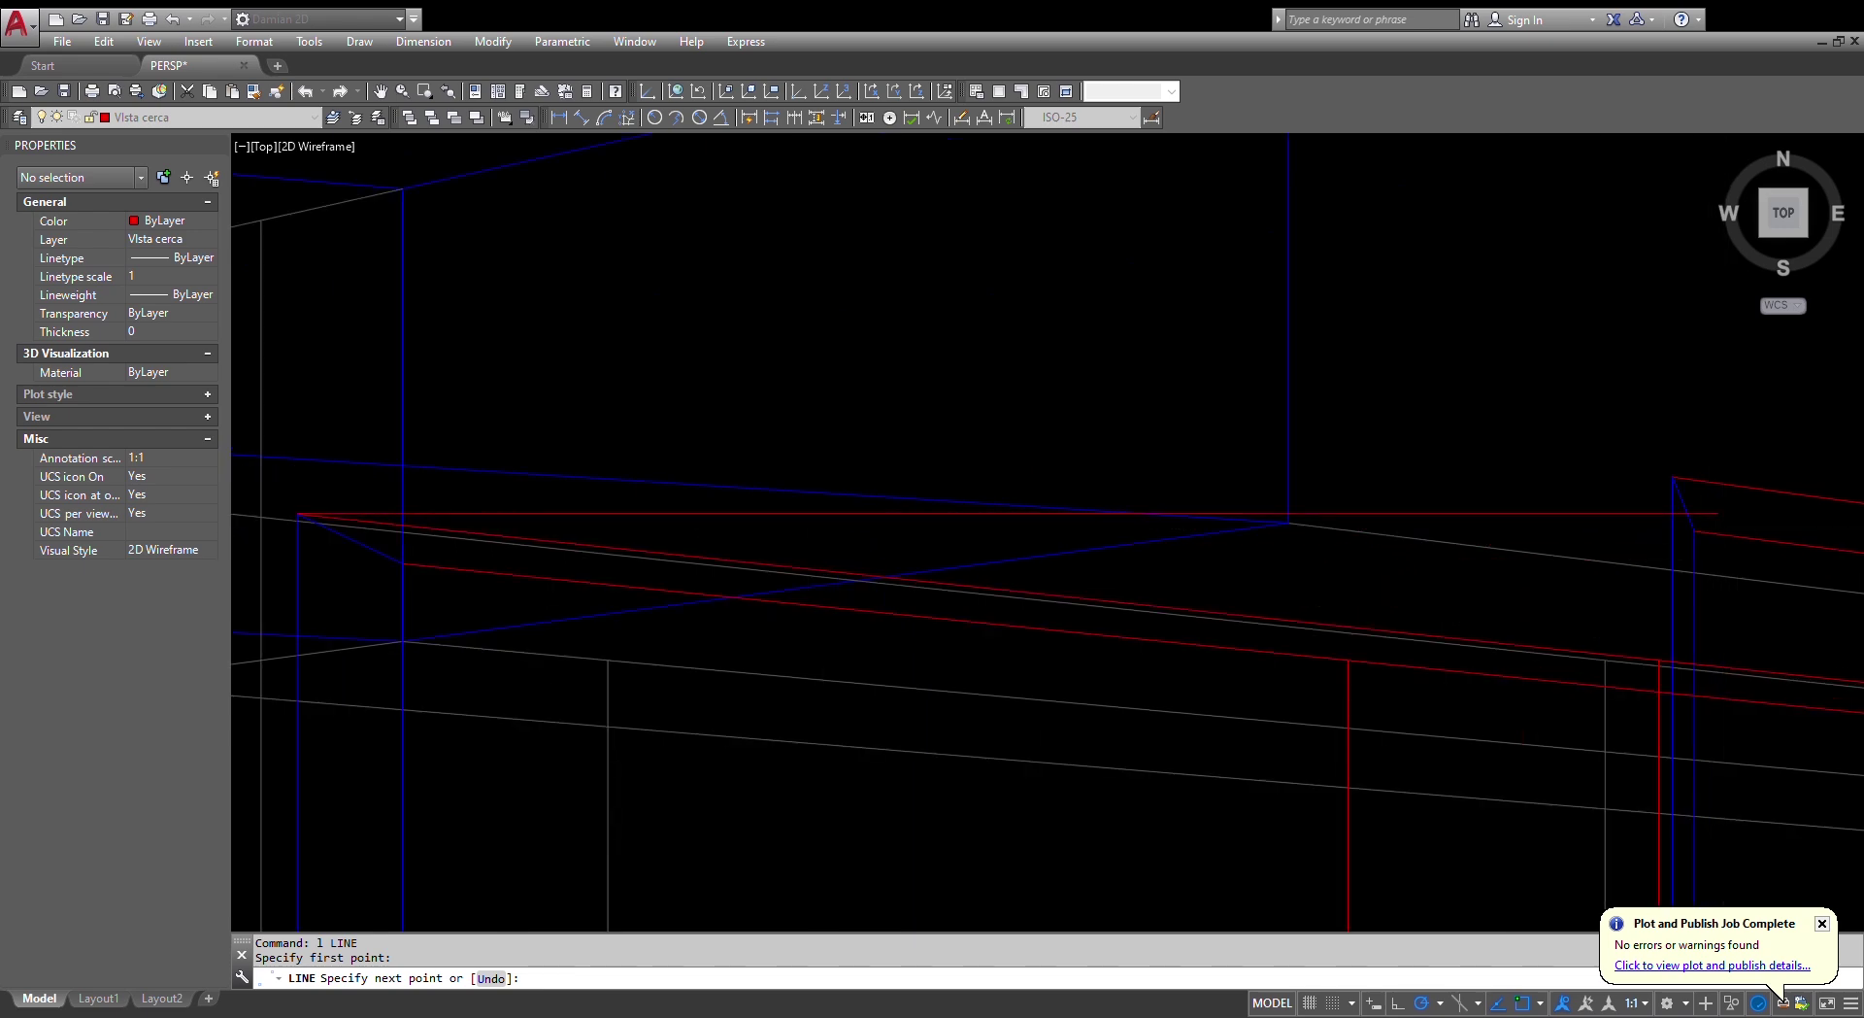
pyautogui.scroll(2, 1717, 514)
pyautogui.press('Escape')
# - Draw the column's rear top edge between the tops of the rear right and rear left verticals
pyautogui.press('Return')
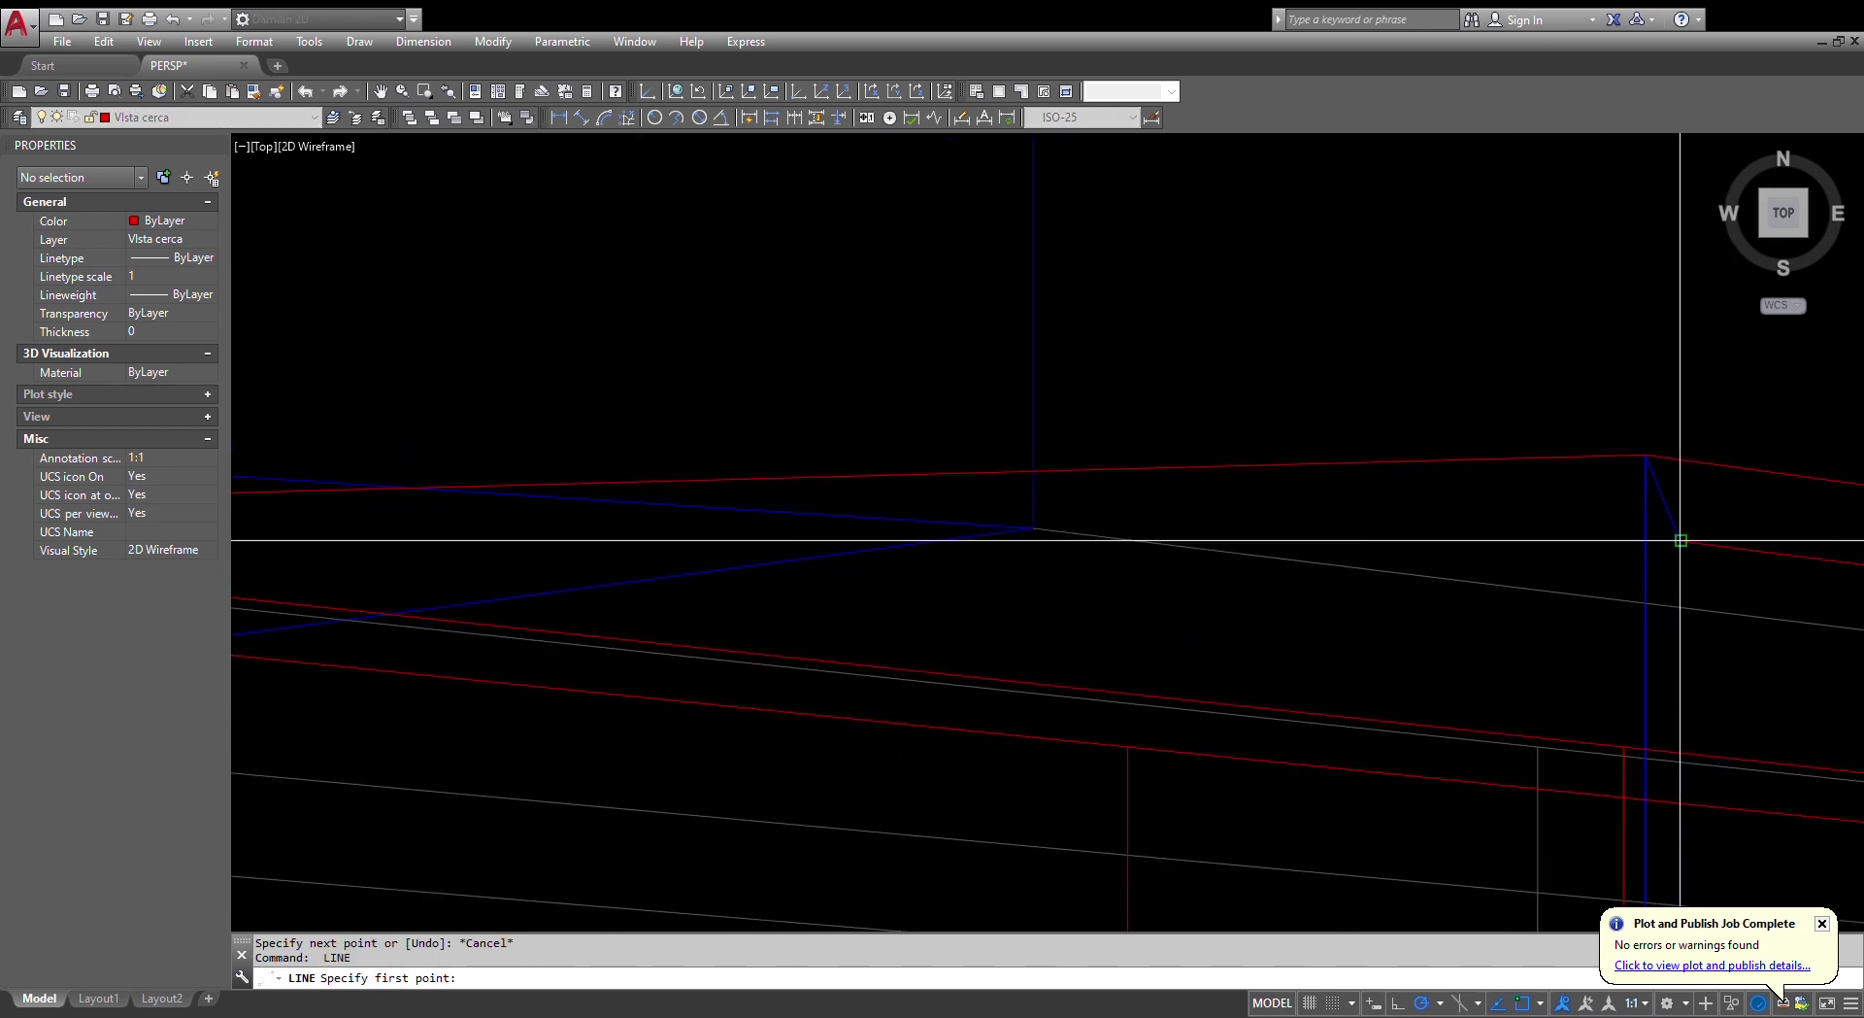
pyautogui.click(1681, 540)
pyautogui.scroll(-3, 1681, 540)
pyautogui.scroll(4, 859, 587)
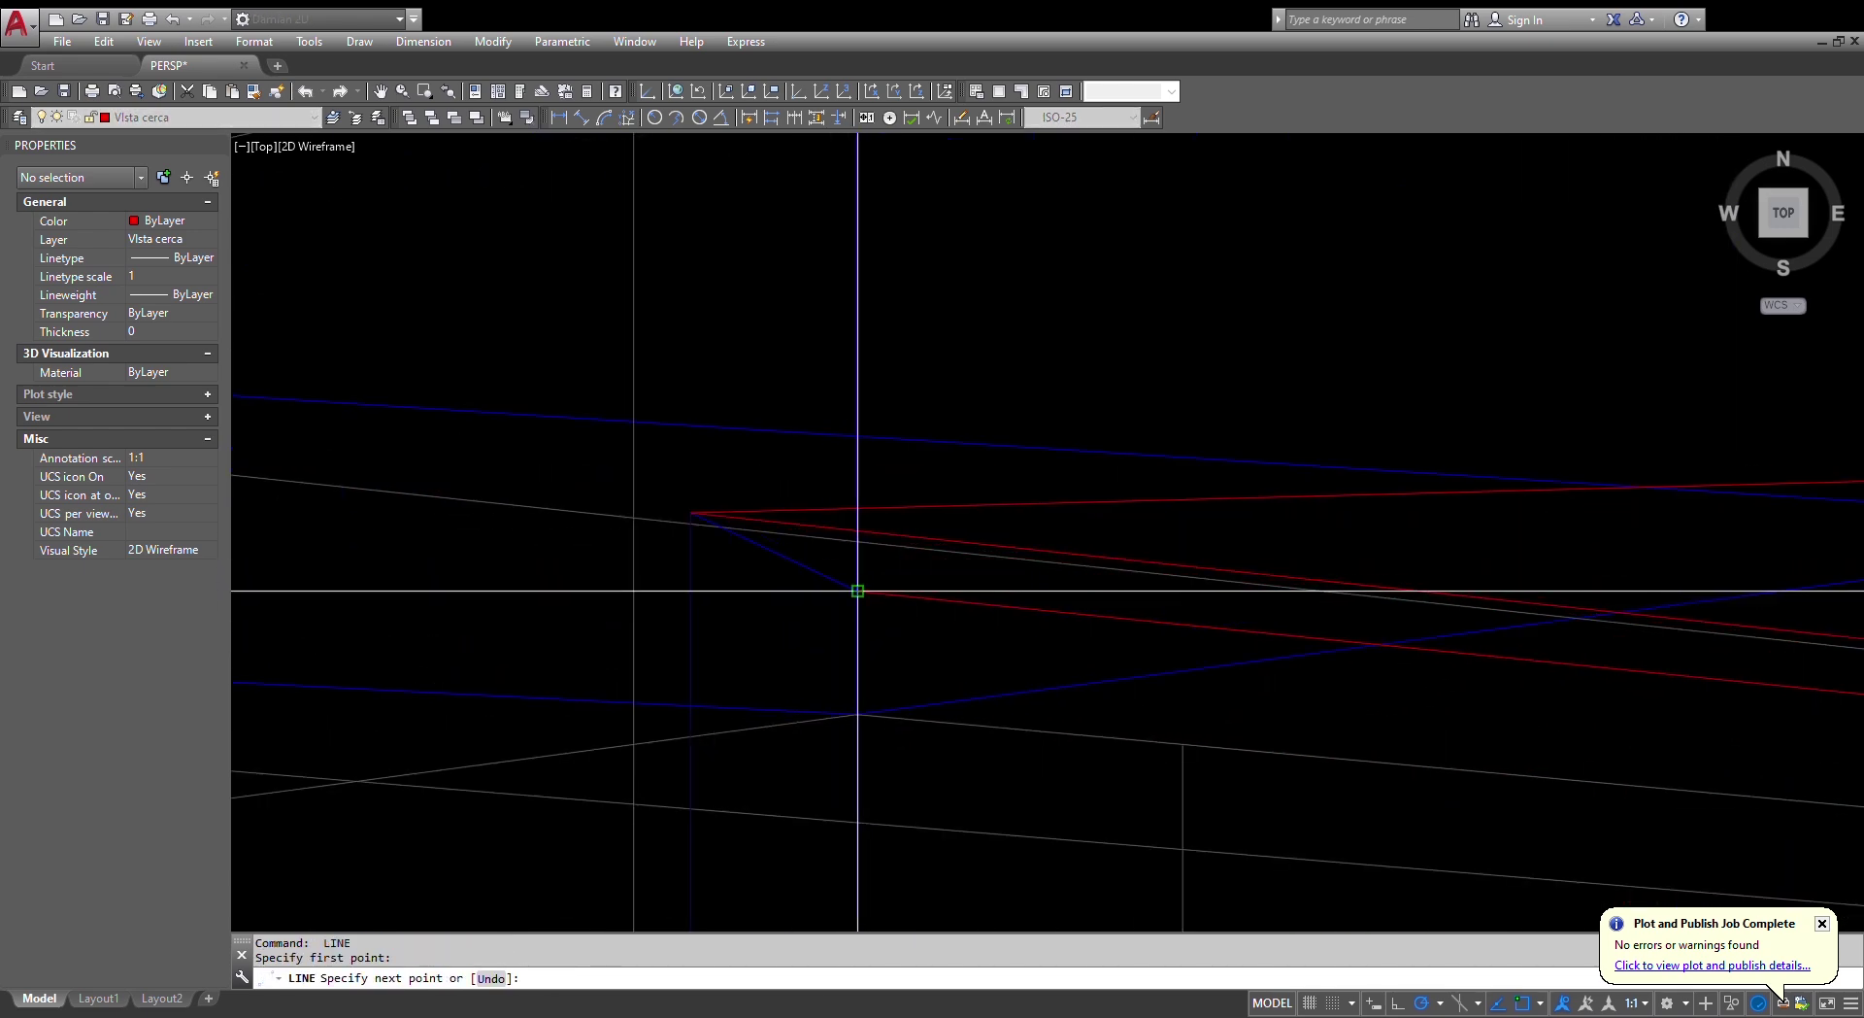
pyautogui.scroll(2, 870, 623)
pyautogui.press('Escape')
pyautogui.press('Escape')
# - Match the column's two long red top edges to the properties of its blue vertical edge
pyautogui.write('m')
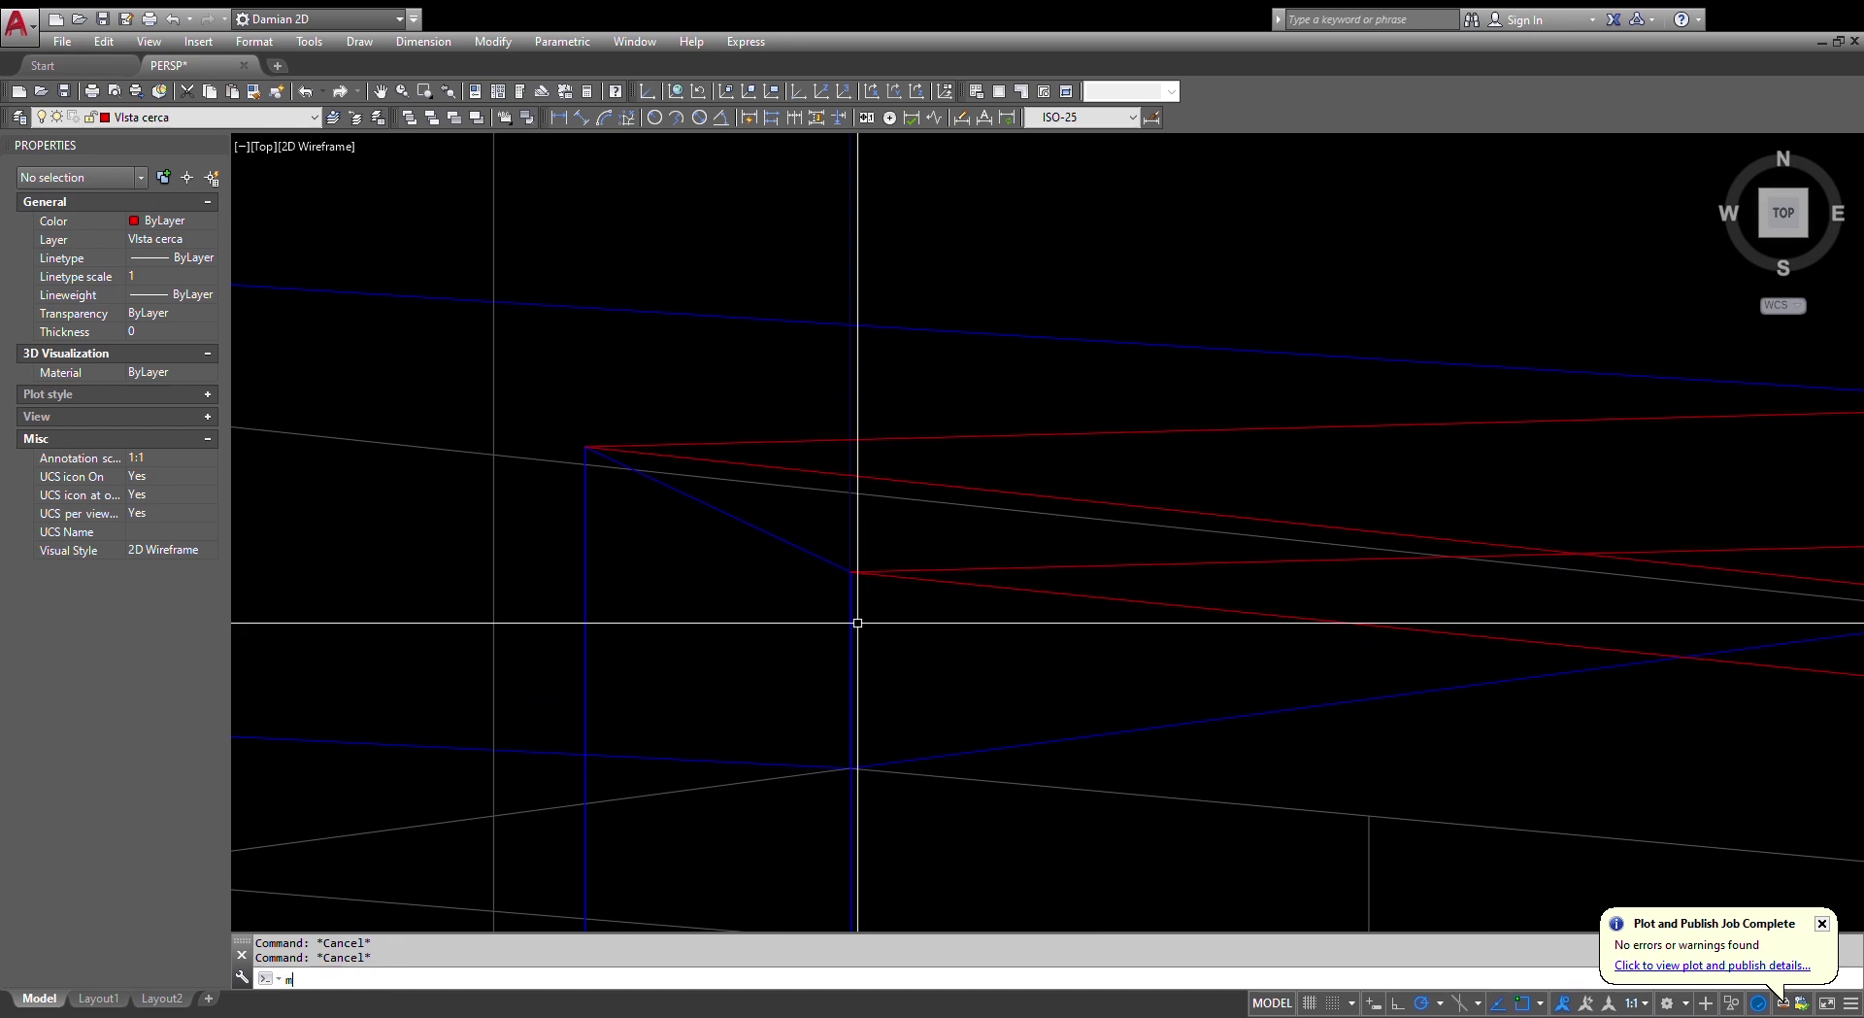
pyautogui.write('a')
pyautogui.press('Return')
pyautogui.scroll(3, 818, 557)
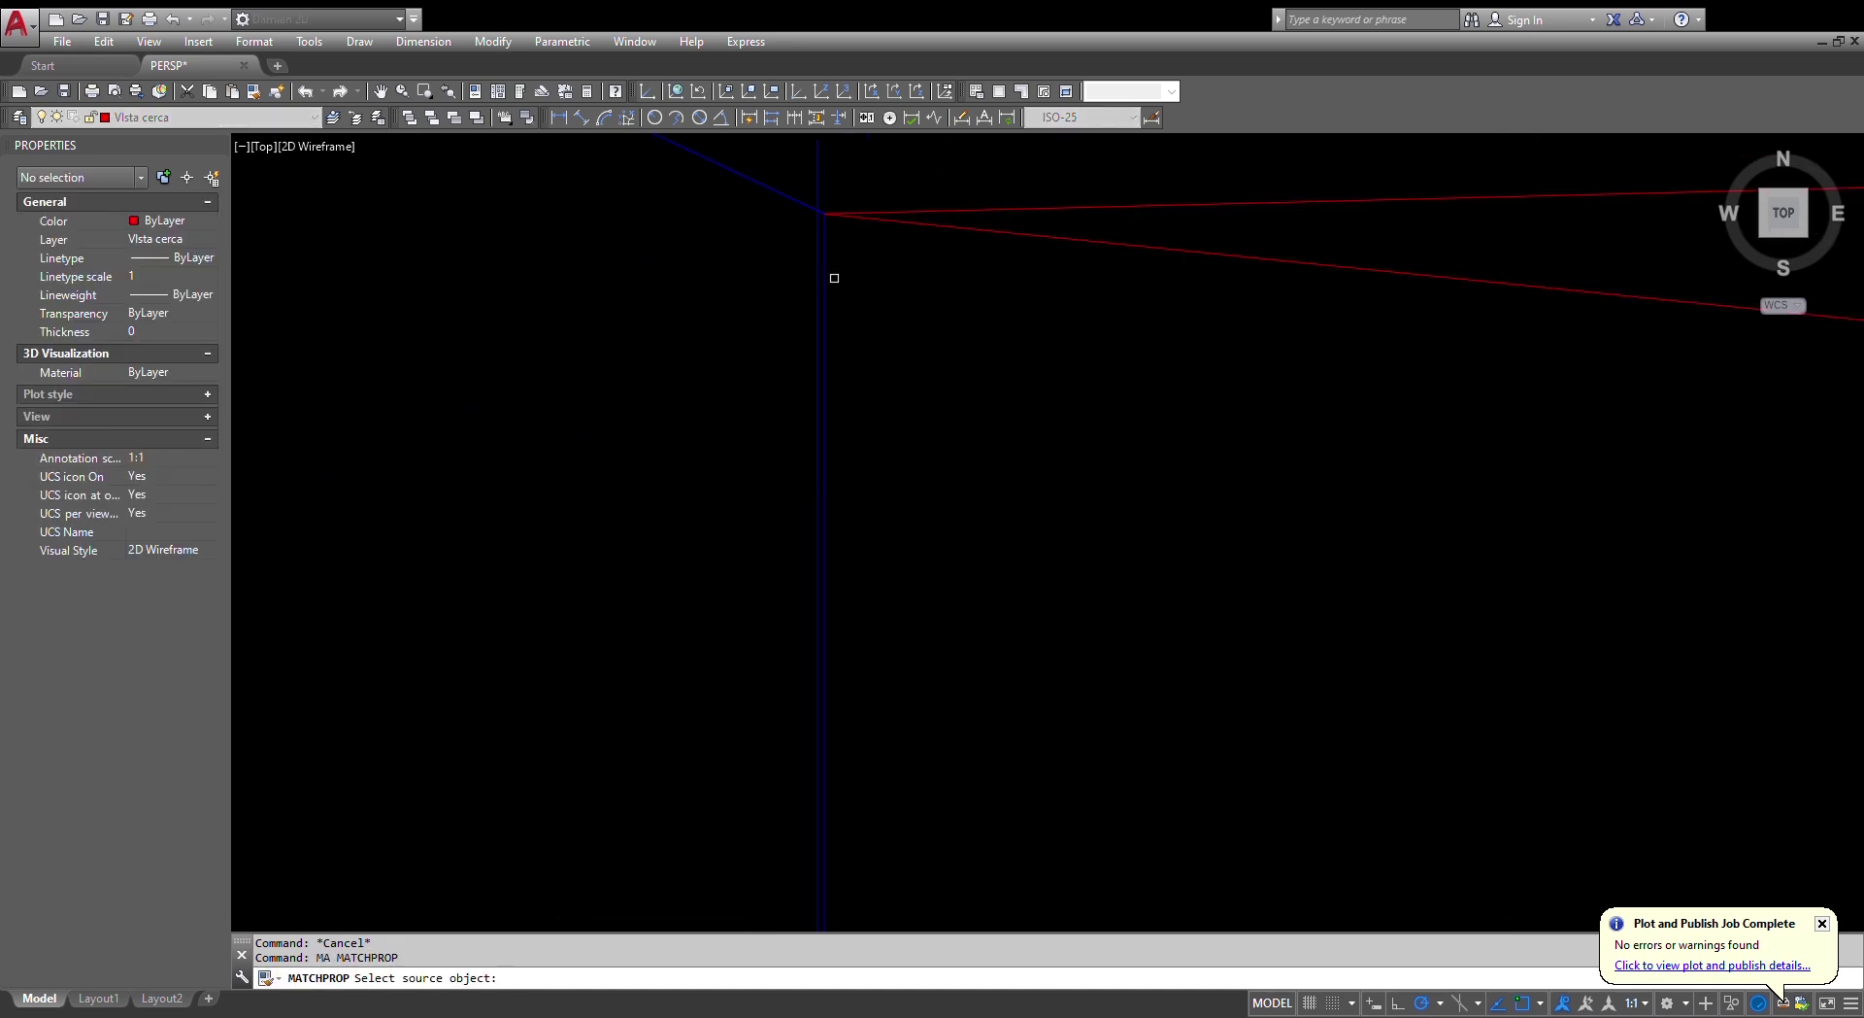
pyautogui.click(826, 291)
pyautogui.scroll(-4, 859, 418)
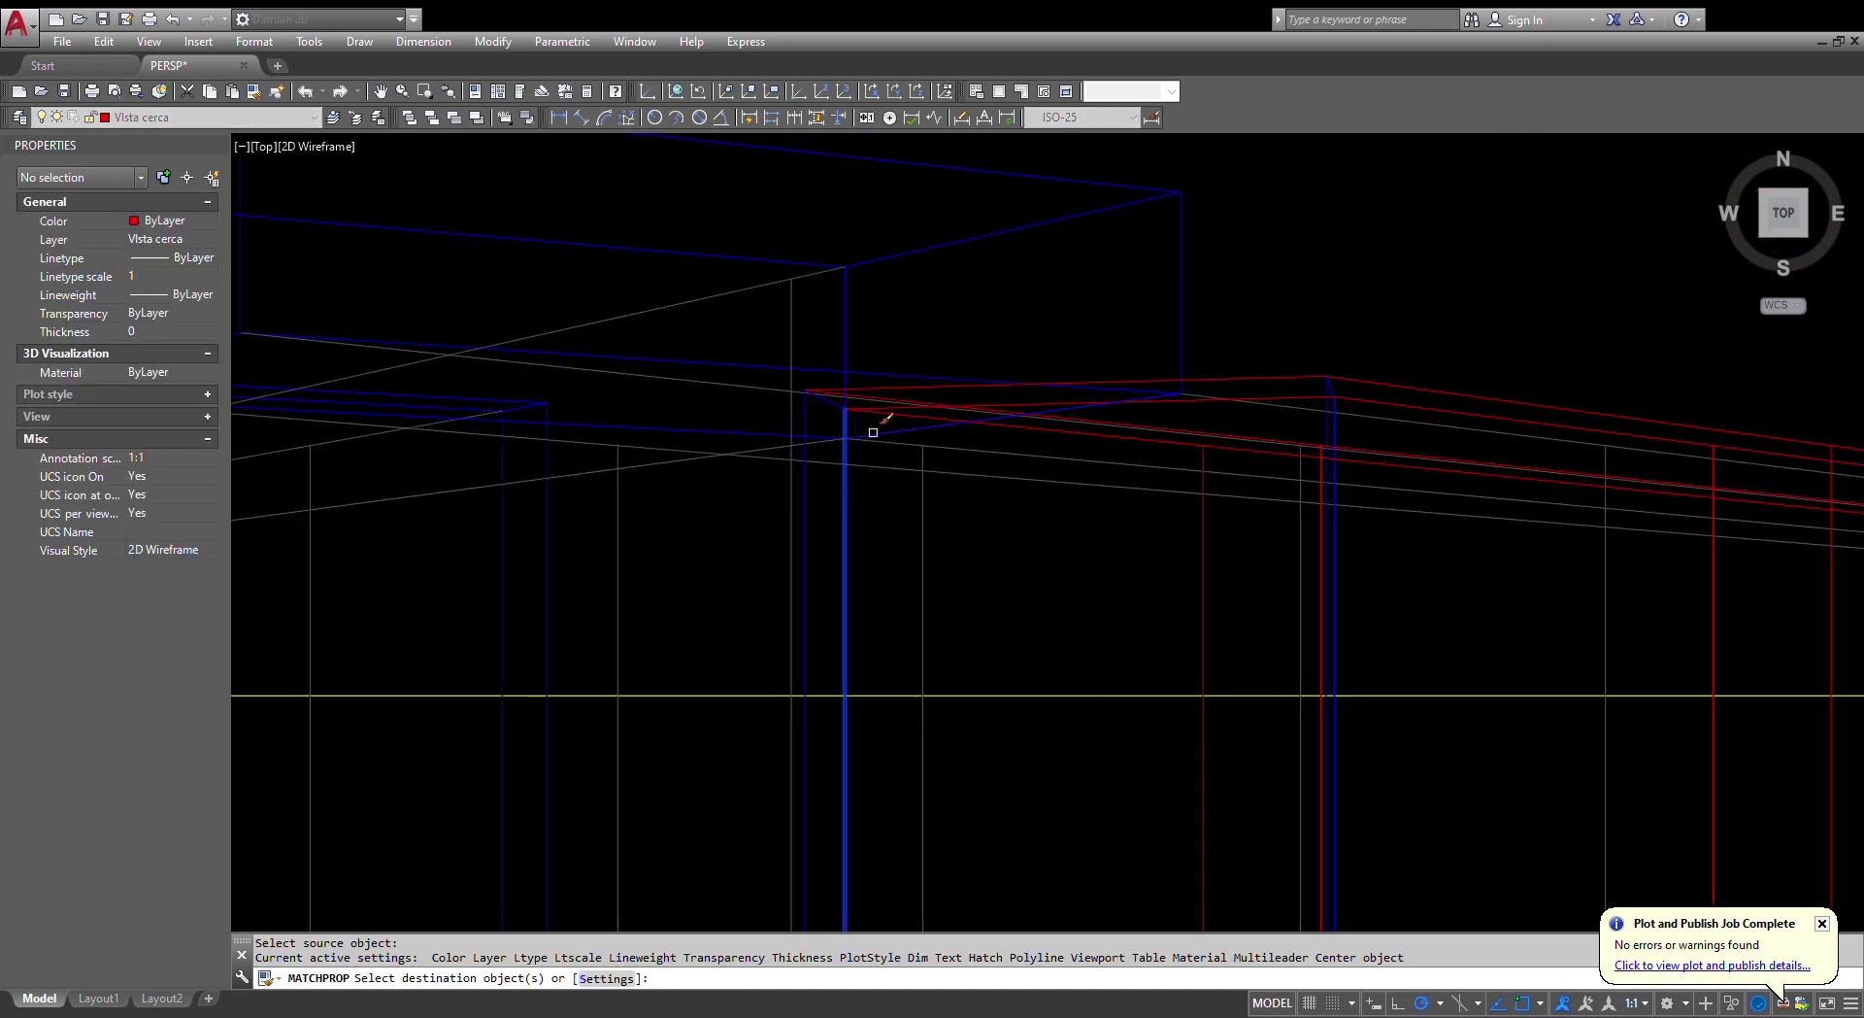
pyautogui.scroll(2, 1296, 393)
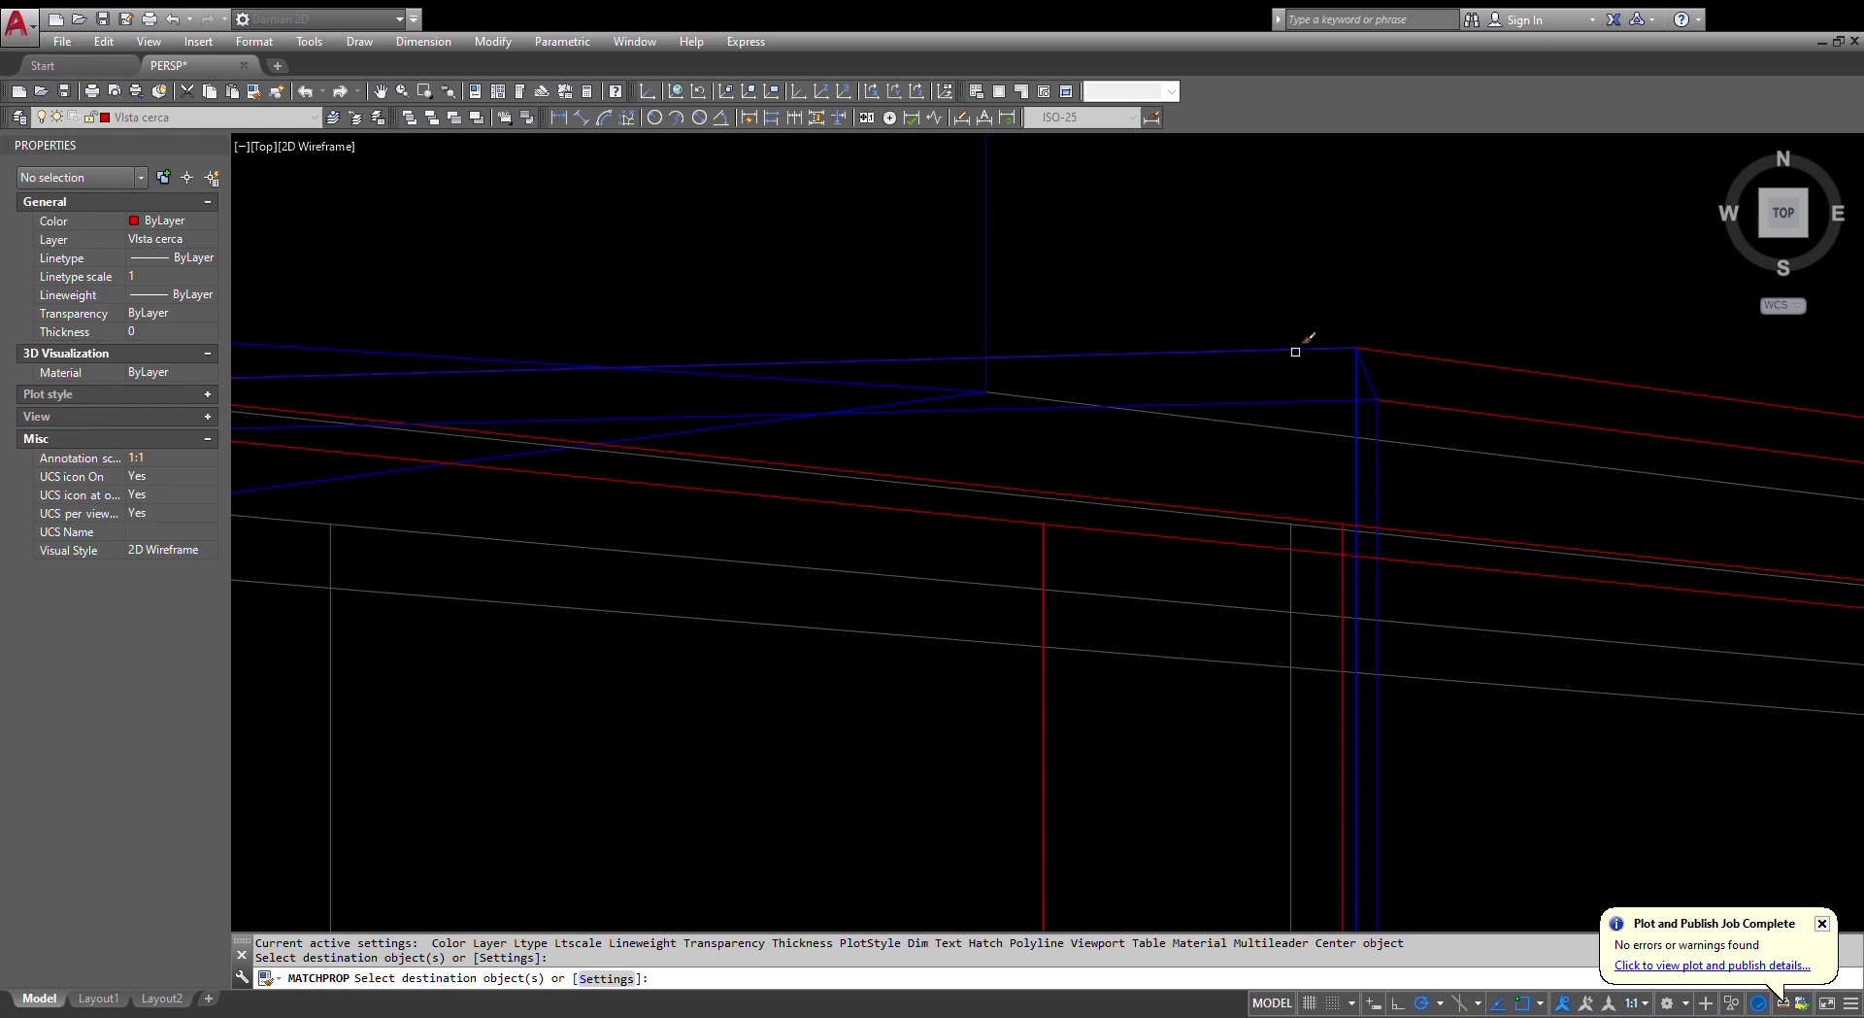
pyautogui.scroll(-5, 1264, 340)
pyautogui.press('Escape')
pyautogui.press('Escape')
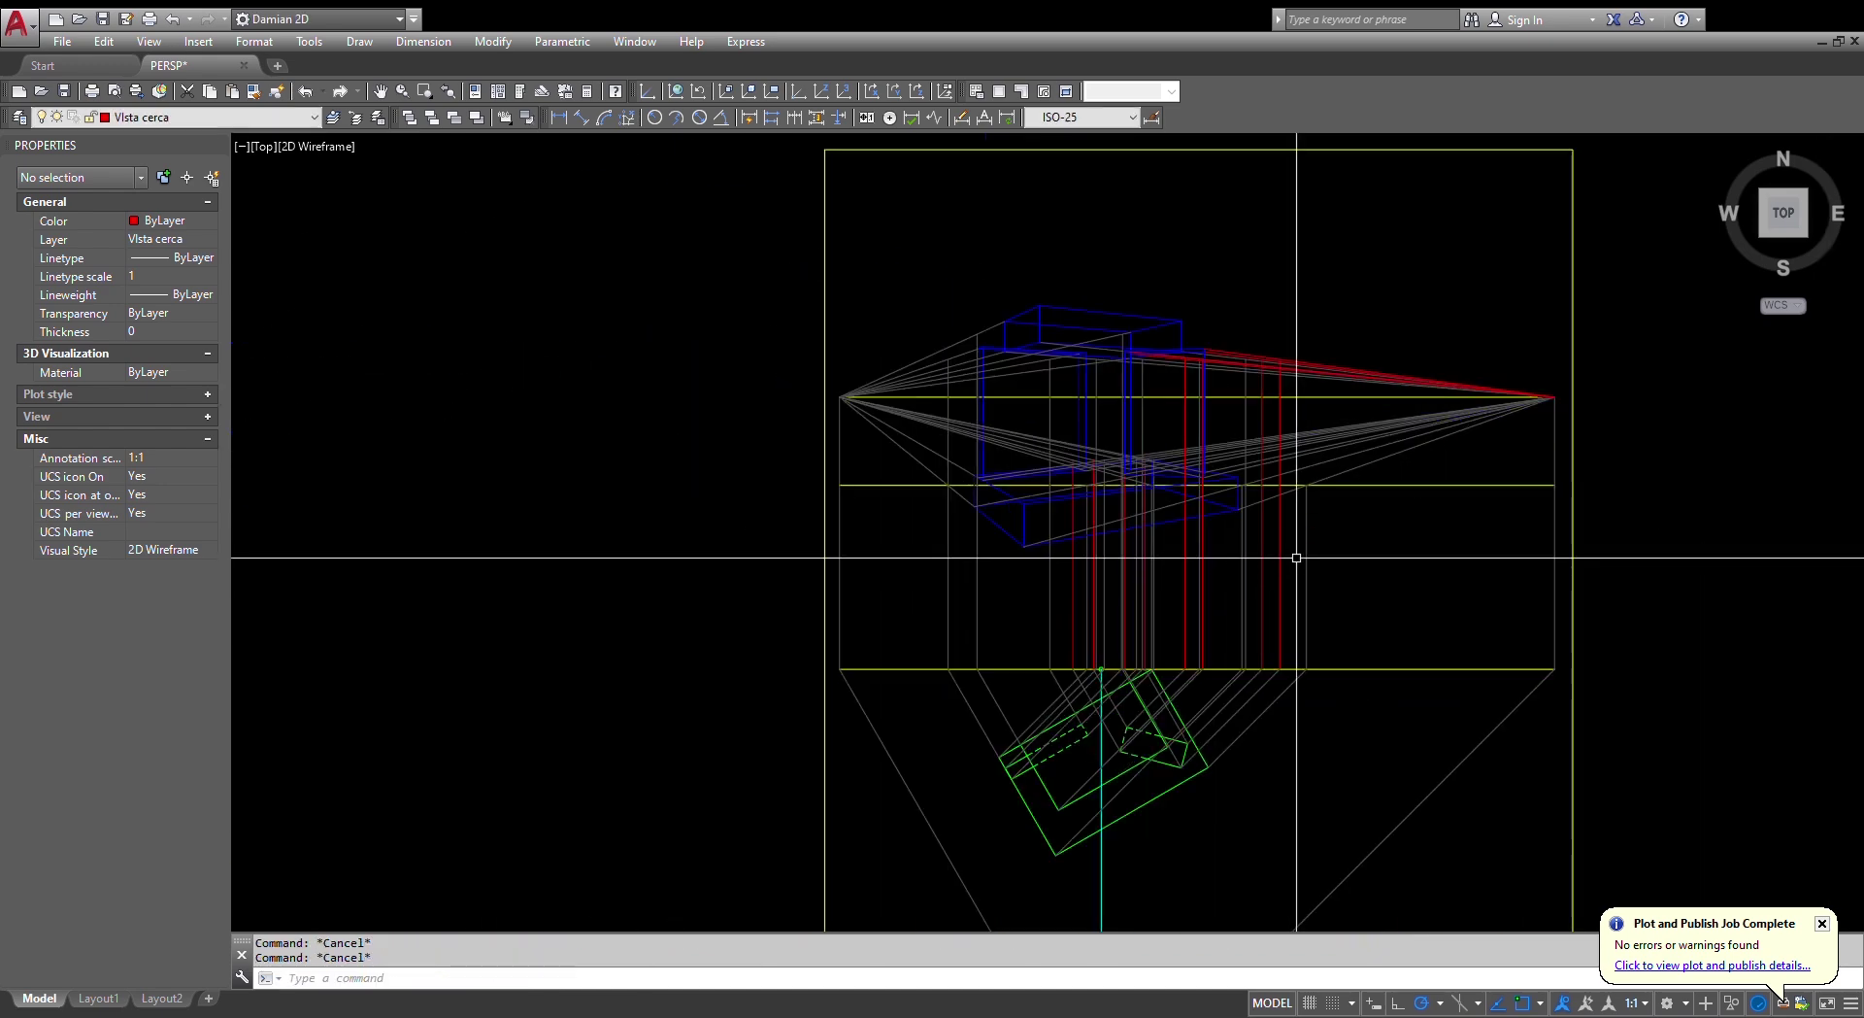
# - Match the red projection verticals between the plan and the ground line to a grey construction line
pyautogui.write('ma')
pyautogui.press('Return')
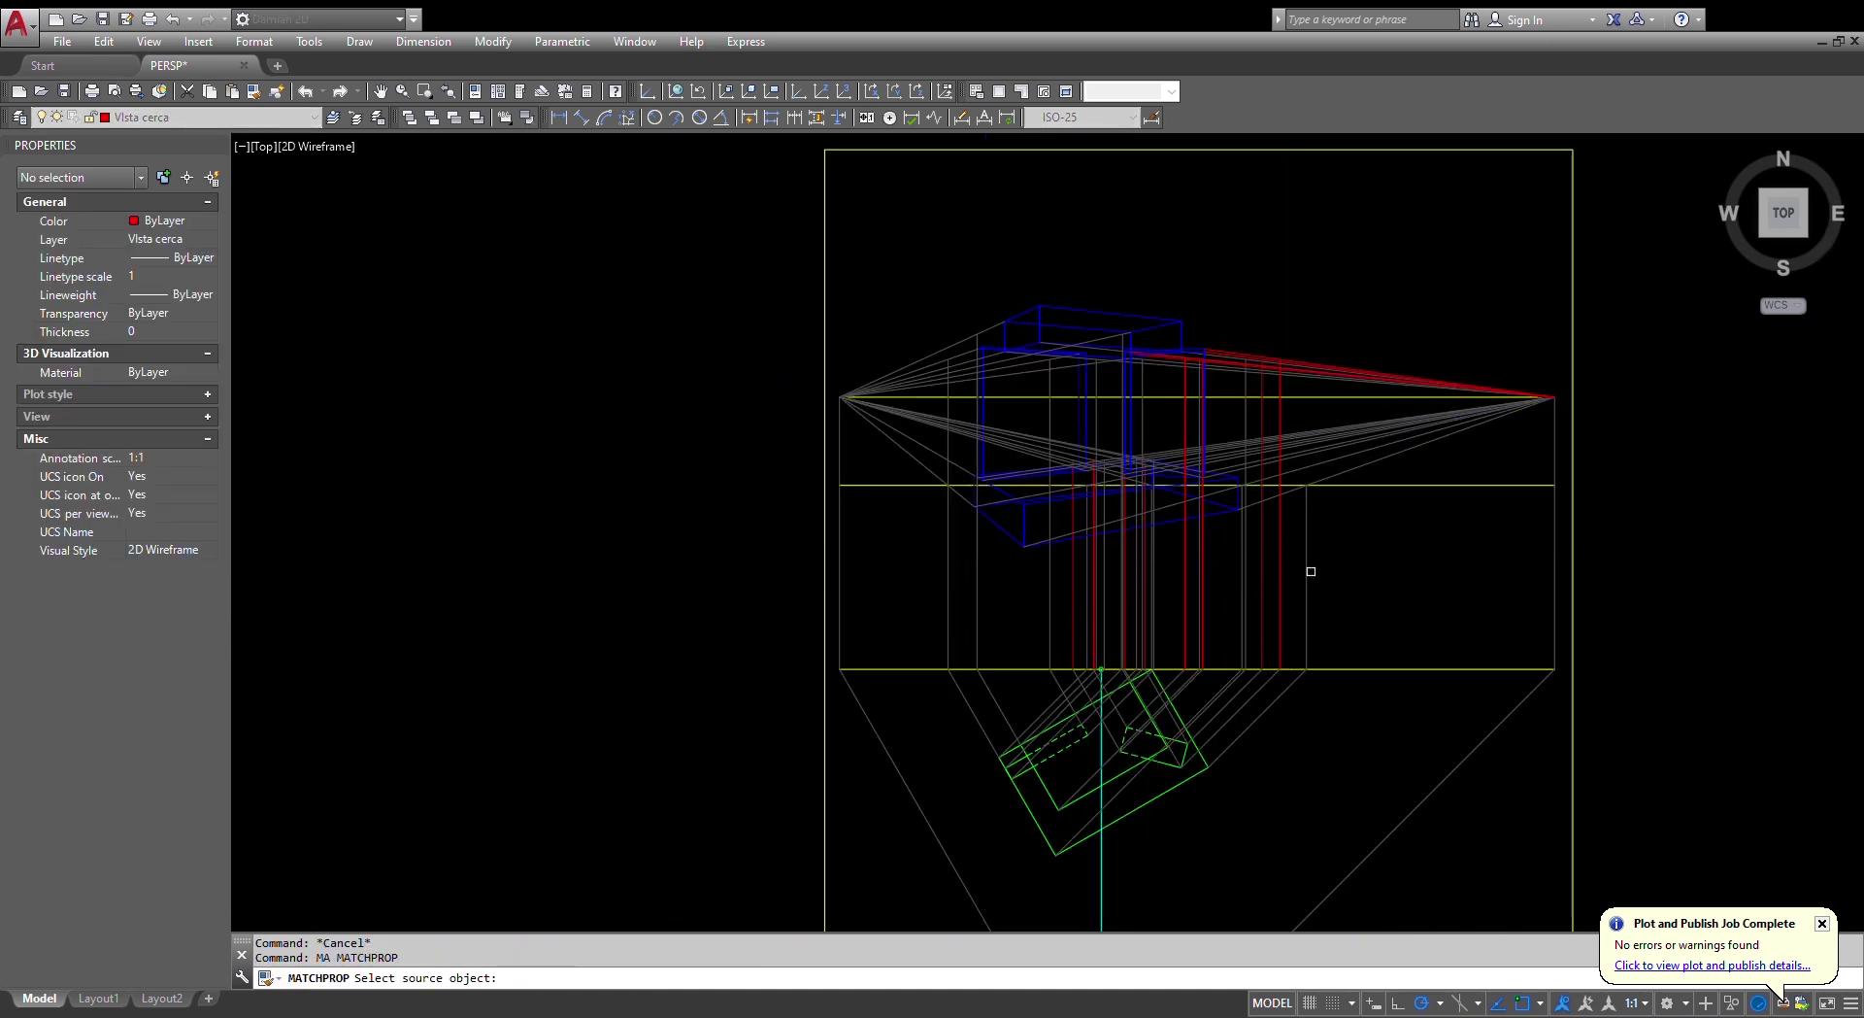
pyautogui.click(1328, 575)
pyautogui.click(1074, 606)
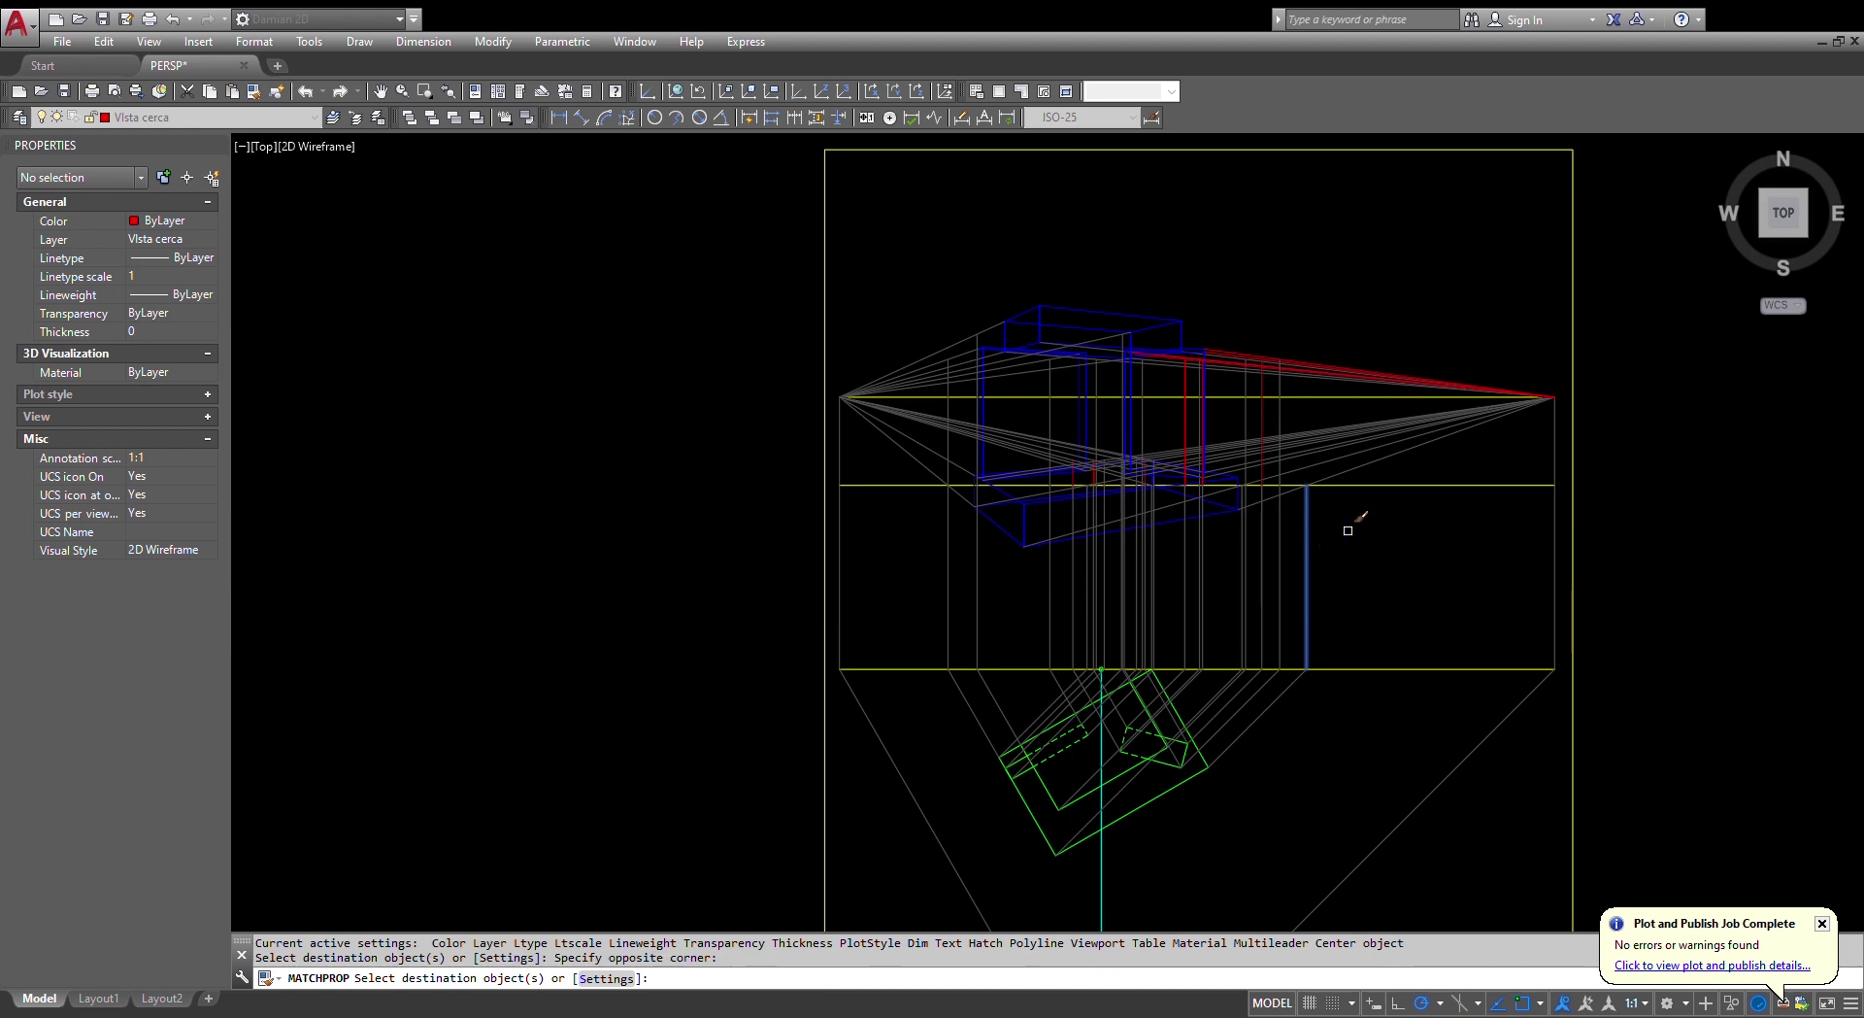
# - Match the red vanishing lines and tall red height verticals to the same grey construction line
pyautogui.click(1413, 462)
pyautogui.click(1384, 403)
pyautogui.scroll(5, 1354, 382)
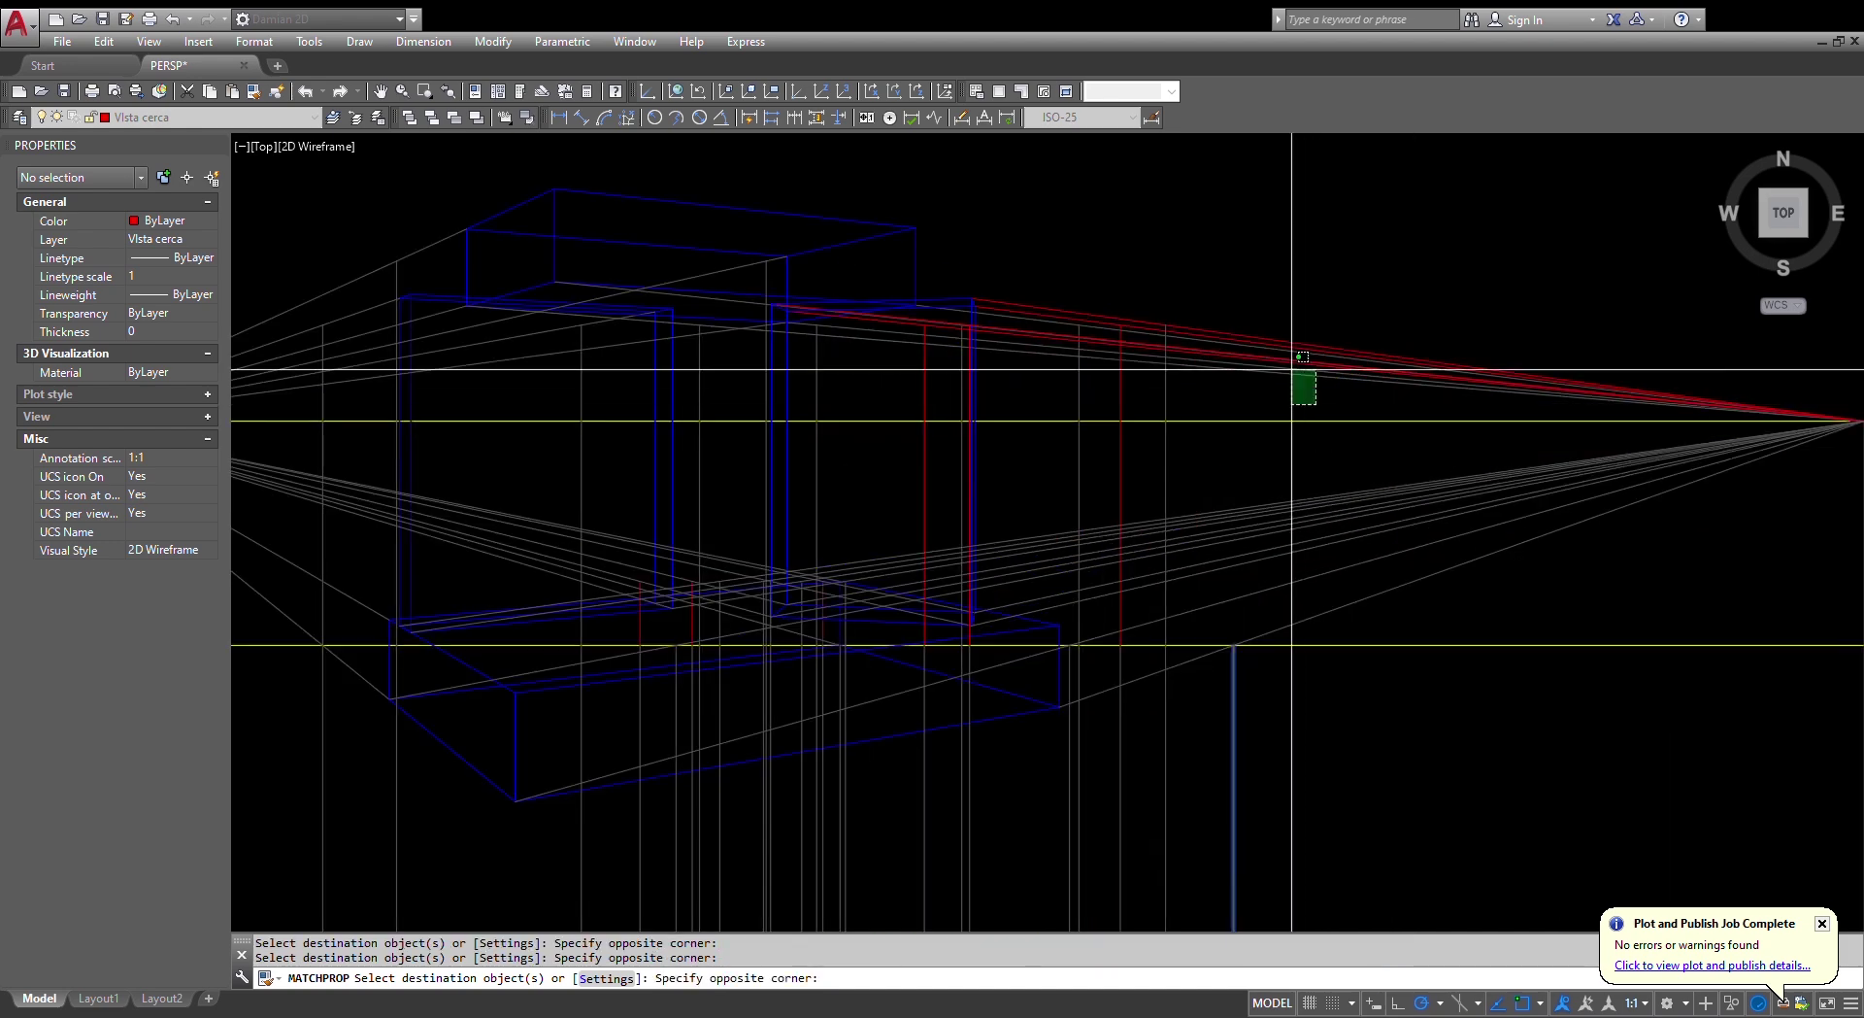
pyautogui.click(1082, 395)
pyautogui.scroll(5, 981, 392)
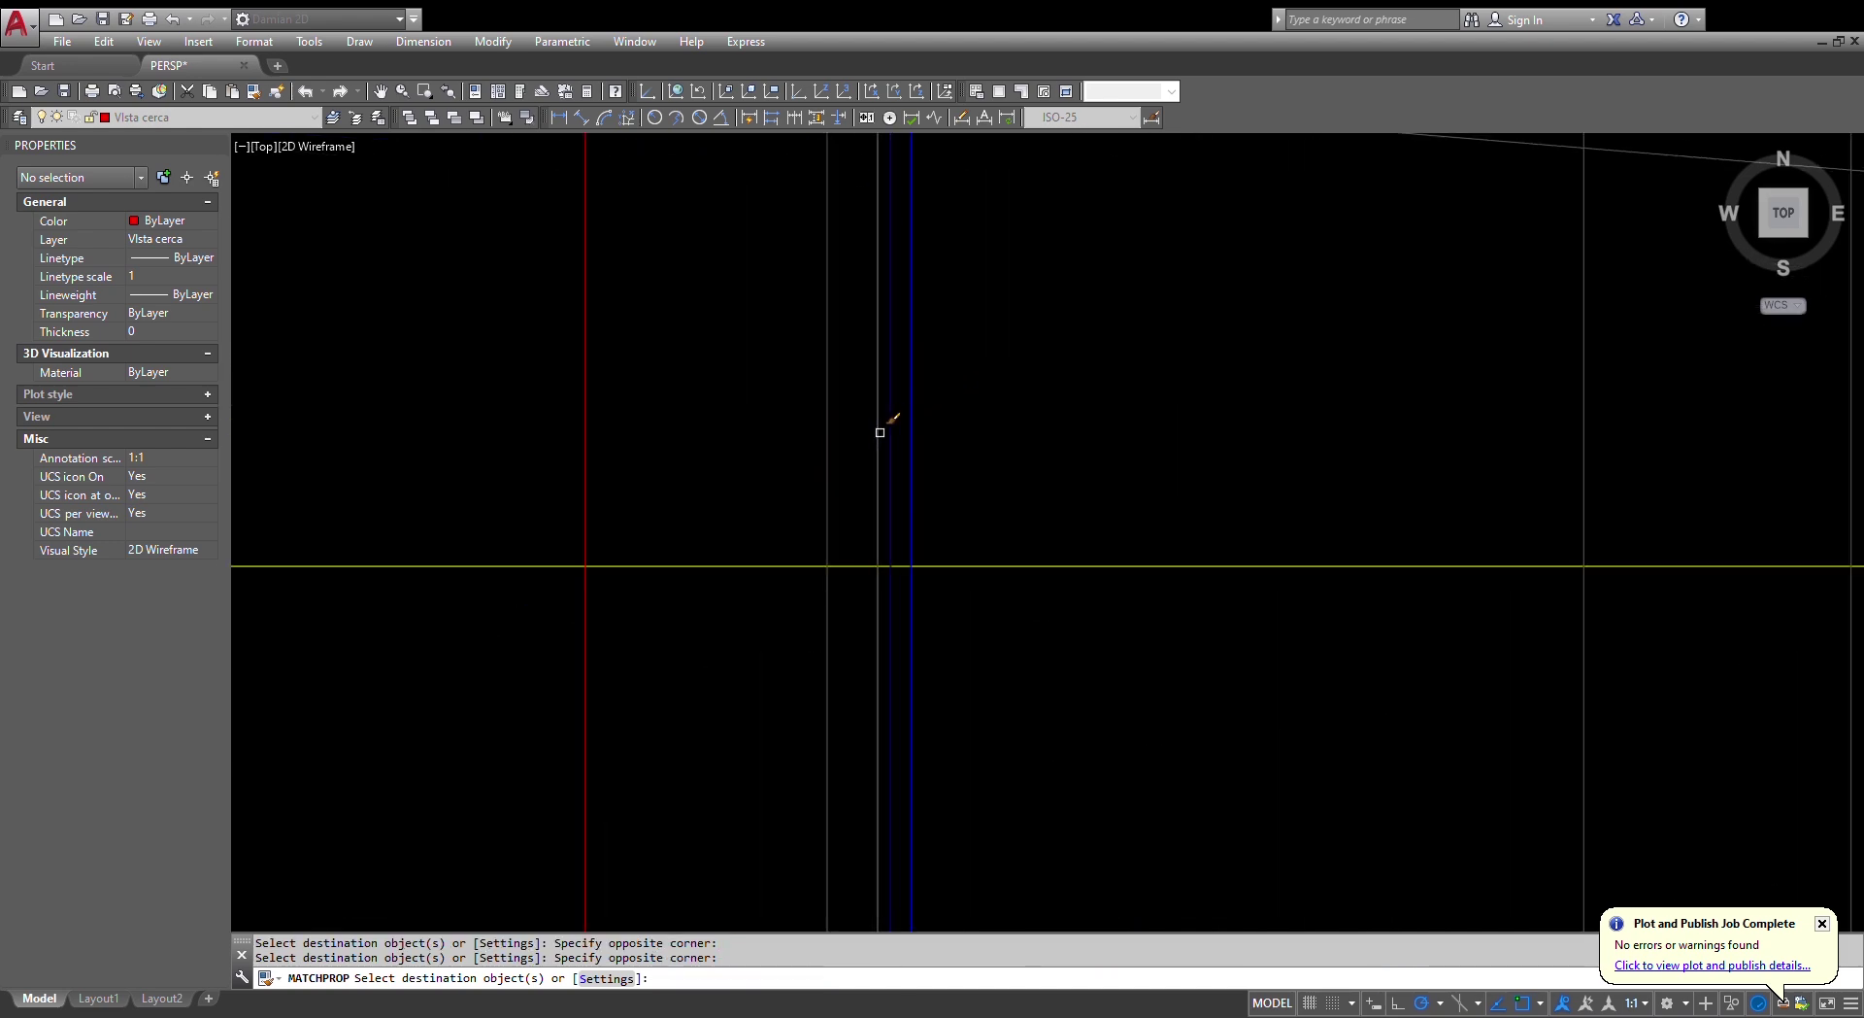
pyautogui.click(671, 392)
pyautogui.click(553, 358)
# - Match the remaining short red height segments just above the ground line to the grey construction line
pyautogui.scroll(-6, 553, 358)
pyautogui.scroll(5, 653, 420)
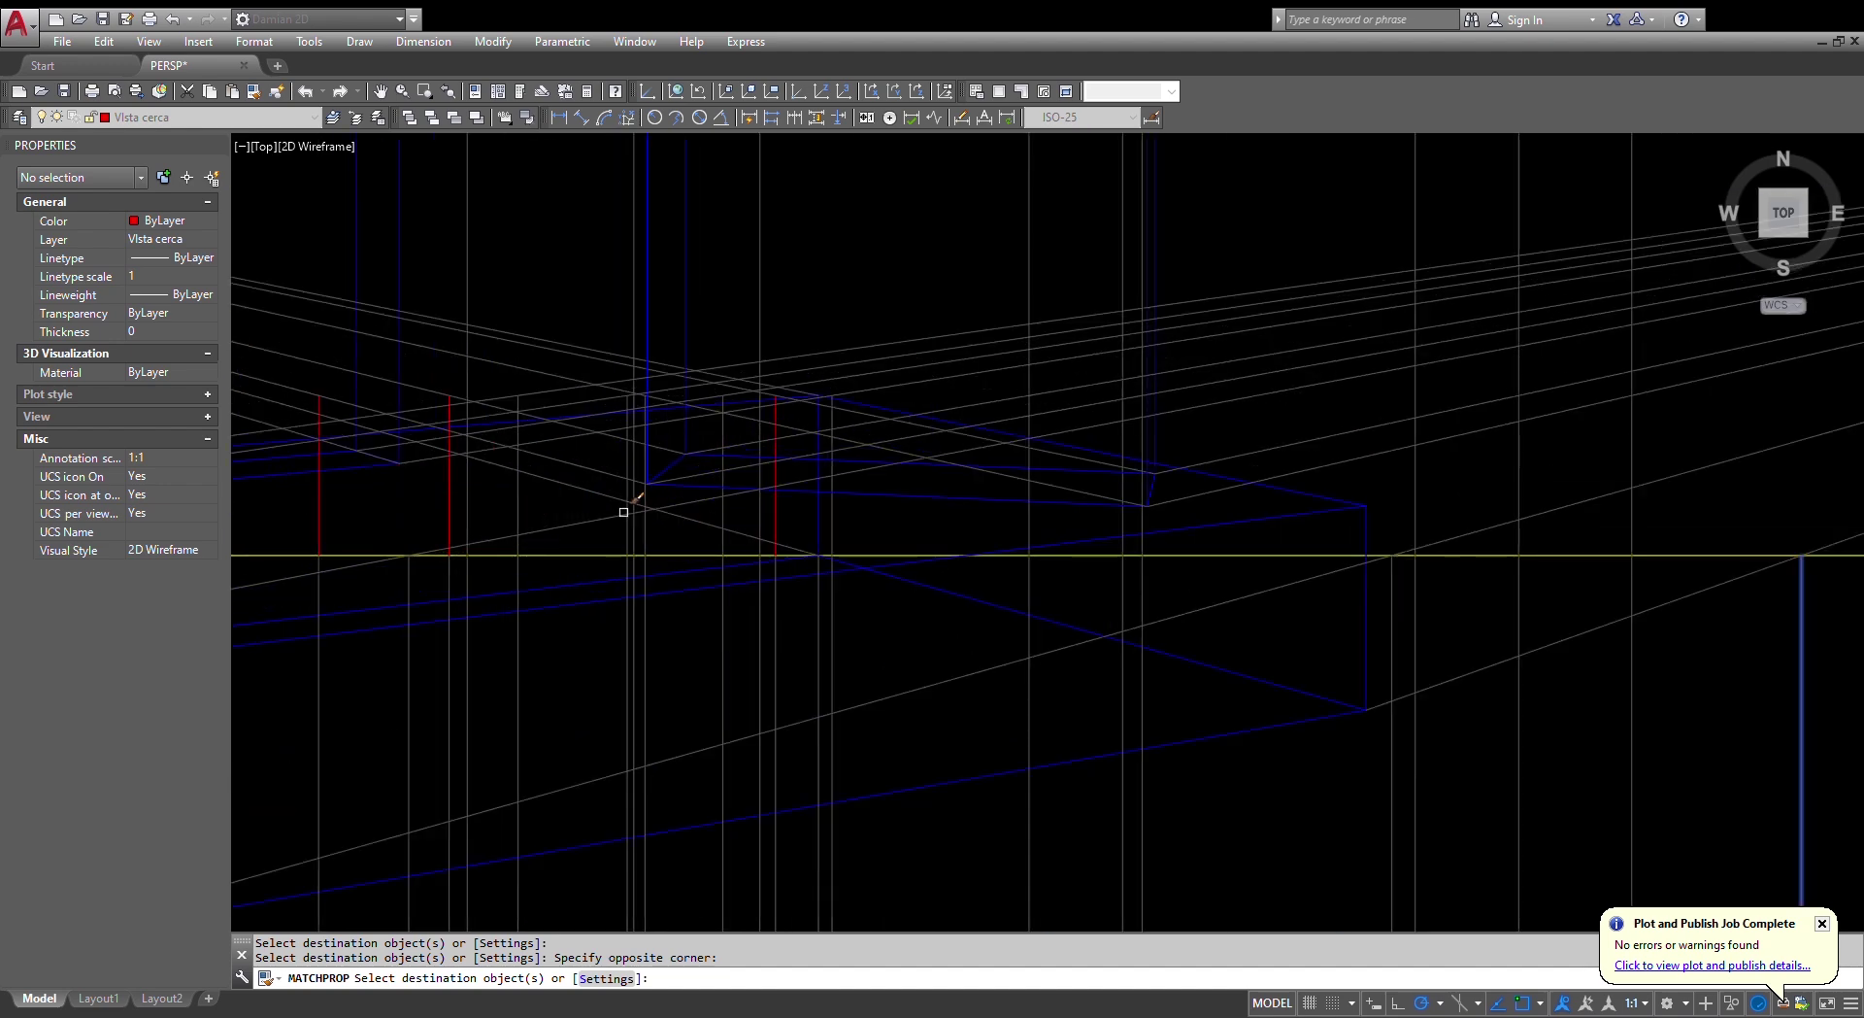
pyautogui.scroll(-3, 654, 523)
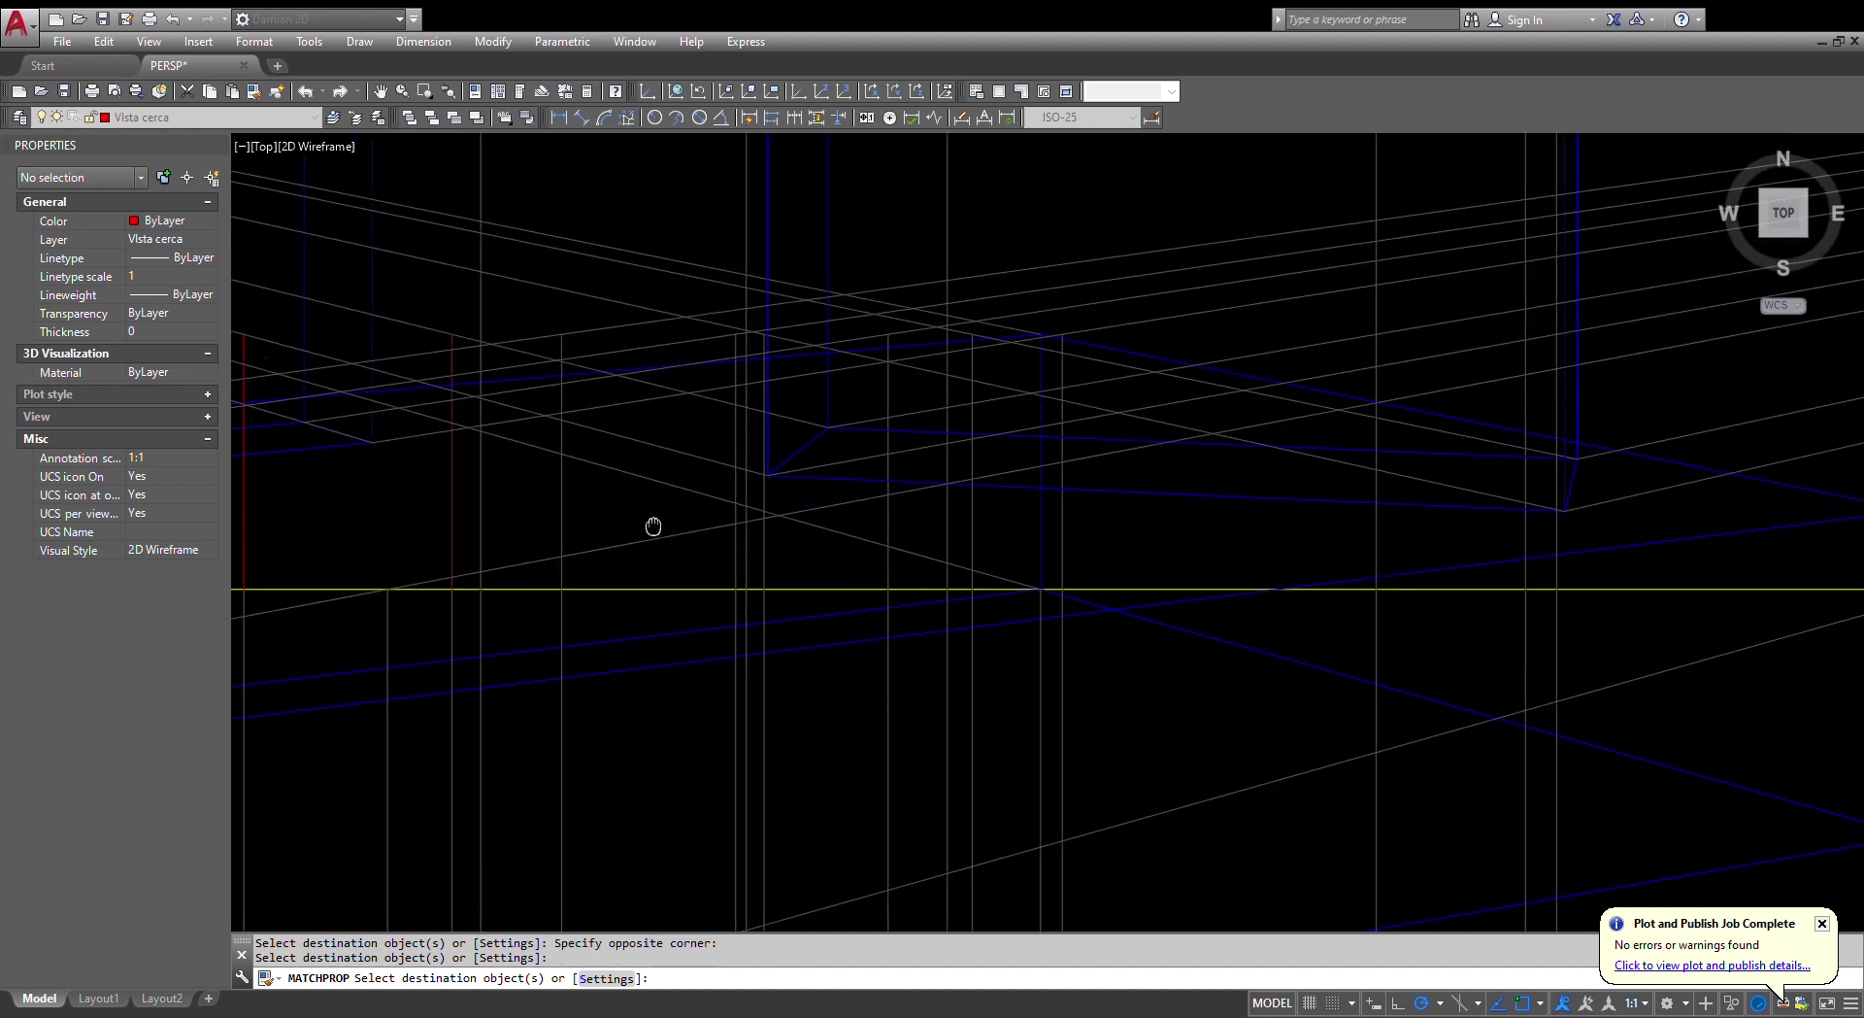
pyautogui.scroll(3, 835, 530)
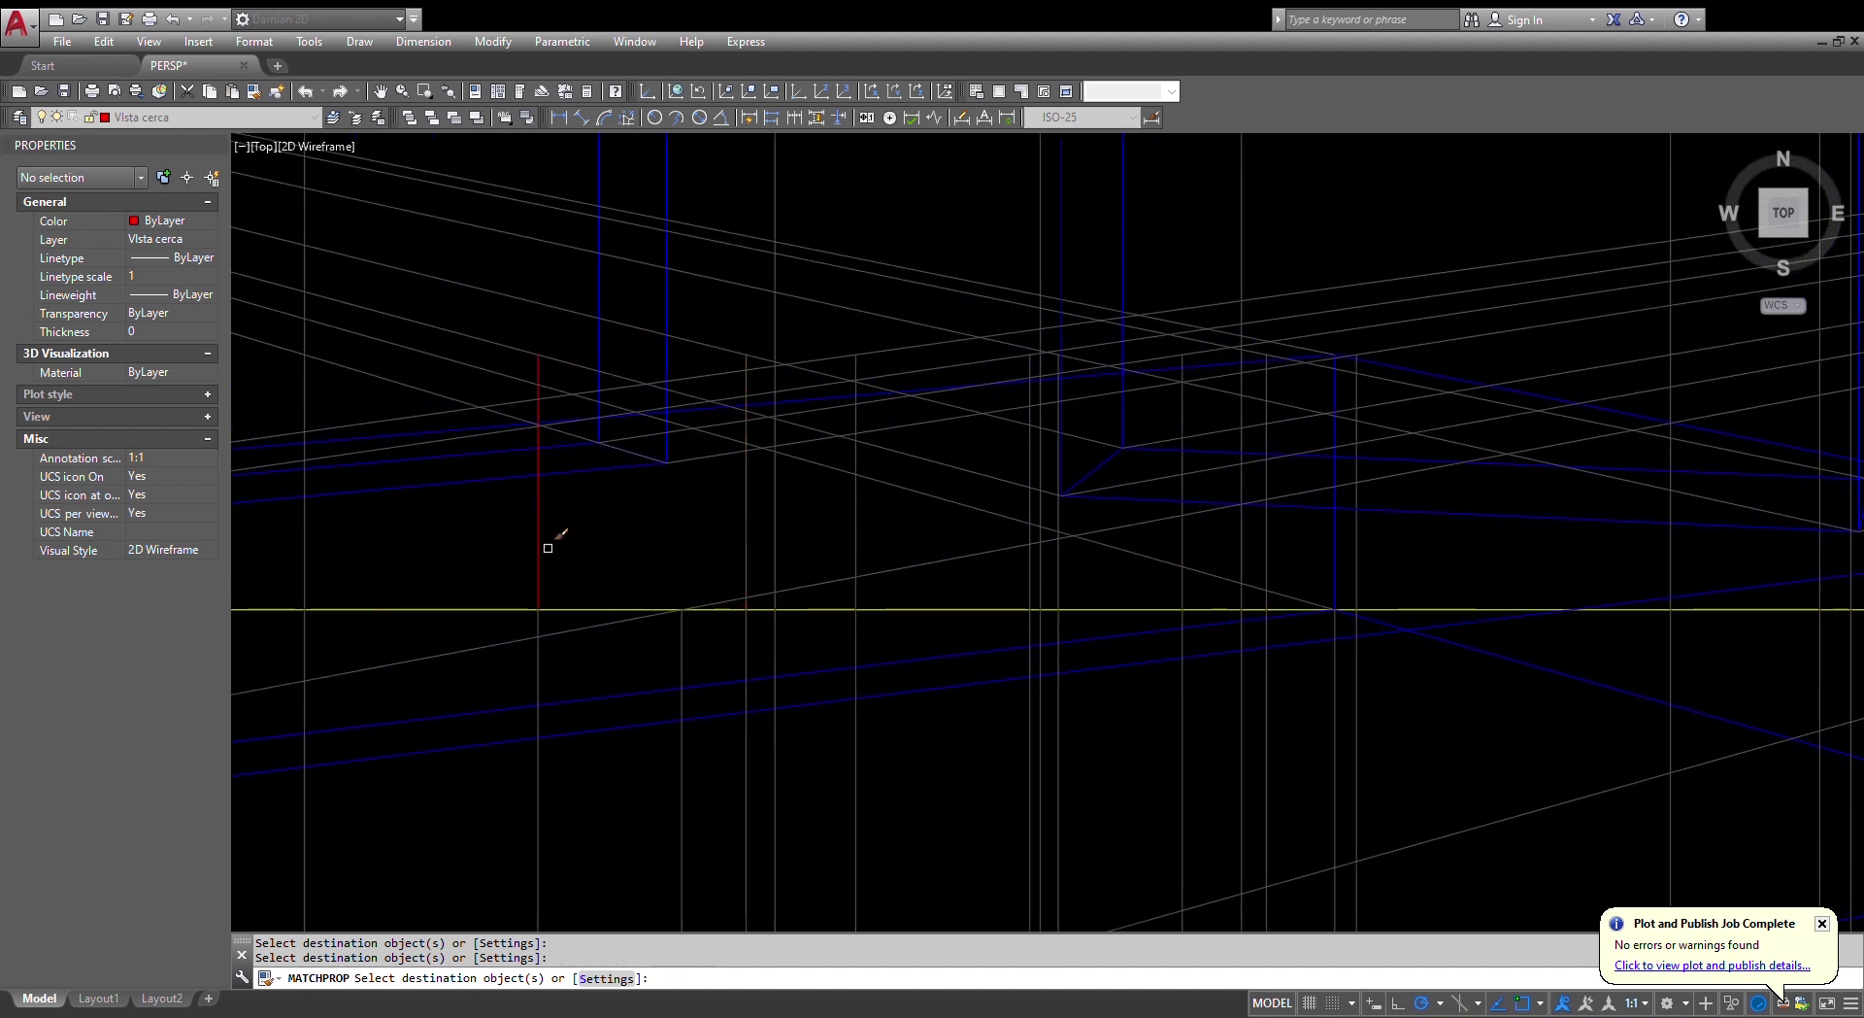
pyautogui.scroll(-5, 717, 516)
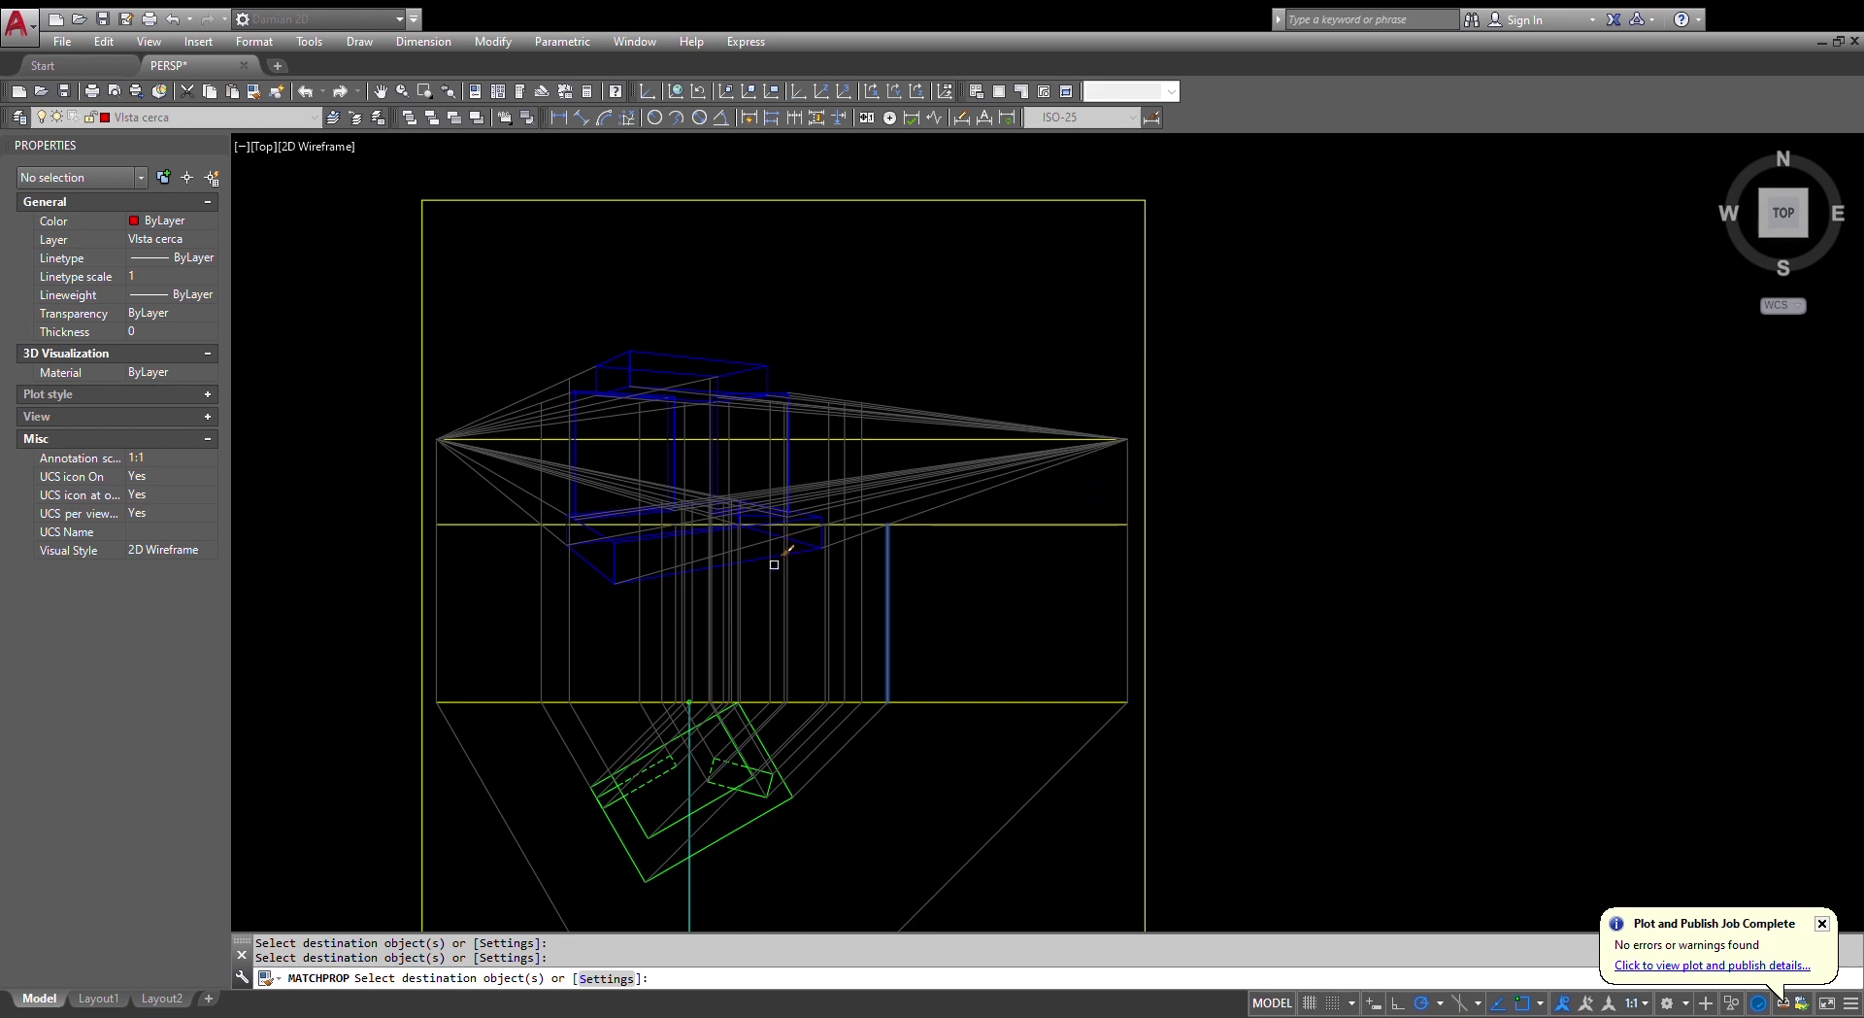
pyautogui.scroll(2, 787, 587)
pyautogui.press('Escape')
# - Hide the grey construction lines and inspect the blue wireframe of the base, columns and upper box
pyautogui.moveTo(740, 470); pyautogui.dragTo(1134, 503, button='middle')
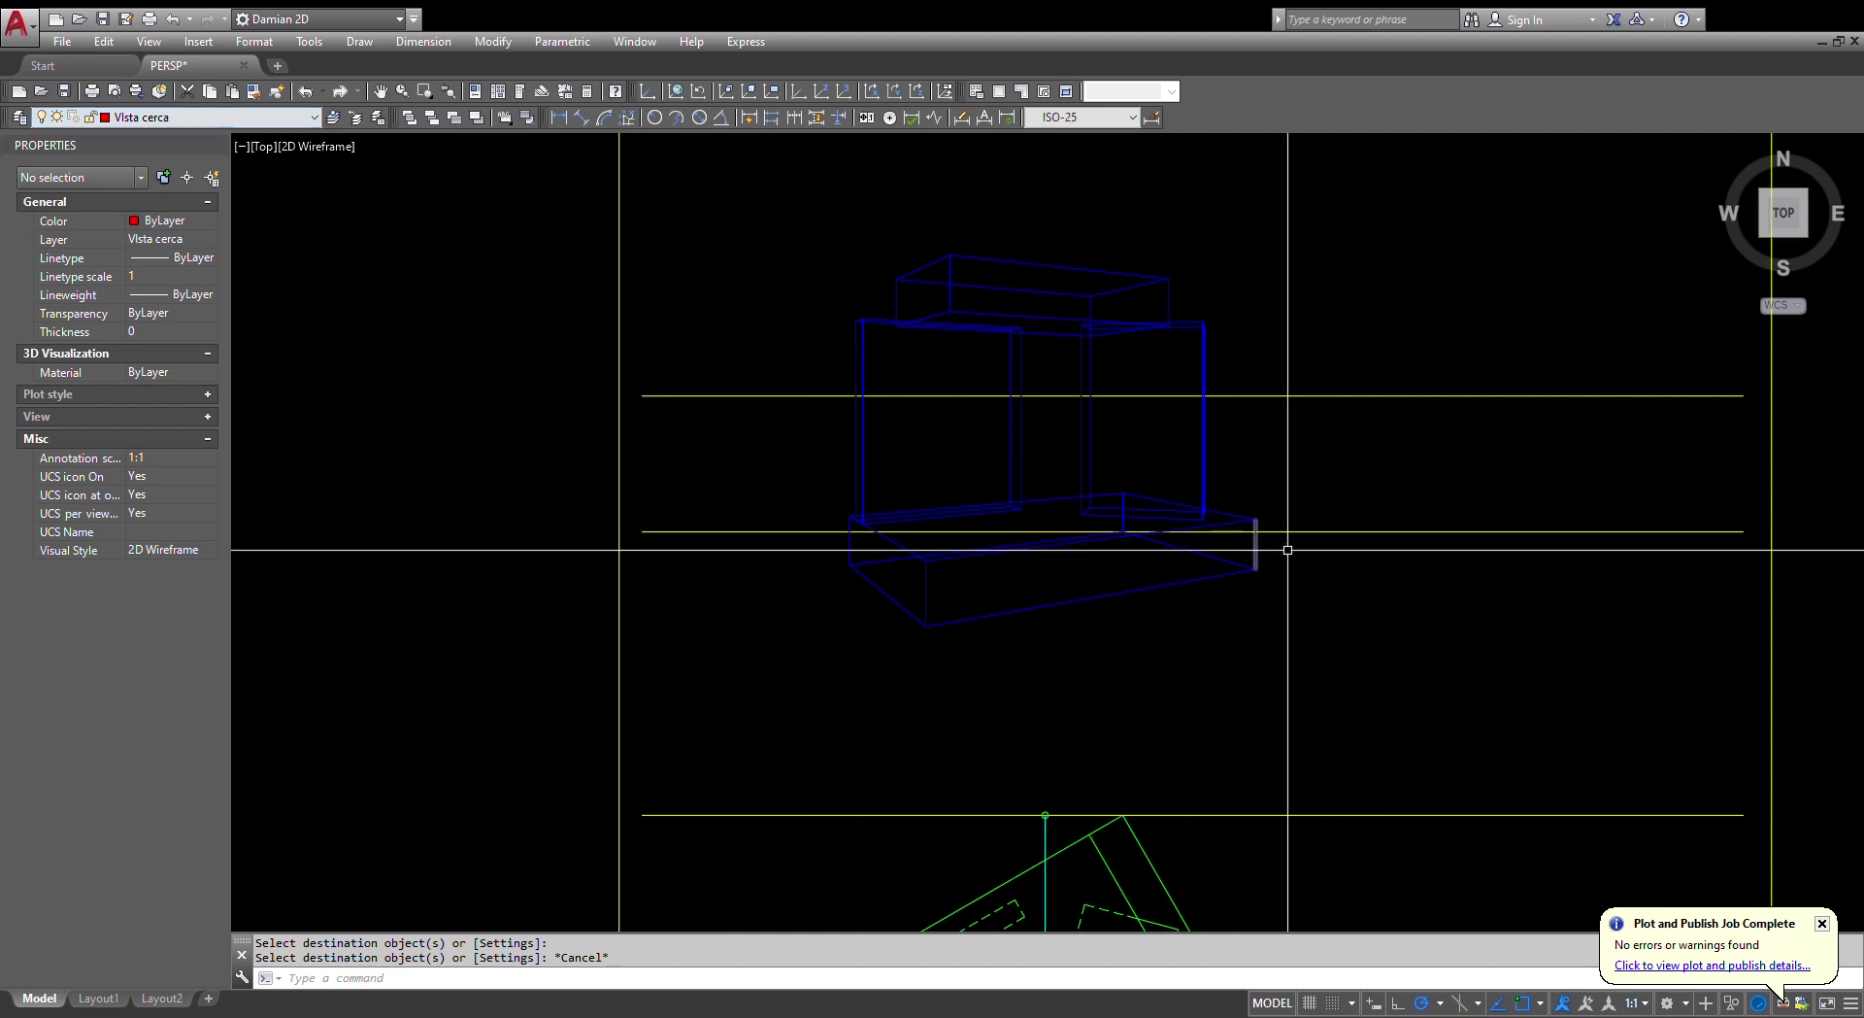
pyautogui.scroll(4, 1061, 428)
pyautogui.scroll(-6, 1058, 437)
pyautogui.scroll(5, 1056, 441)
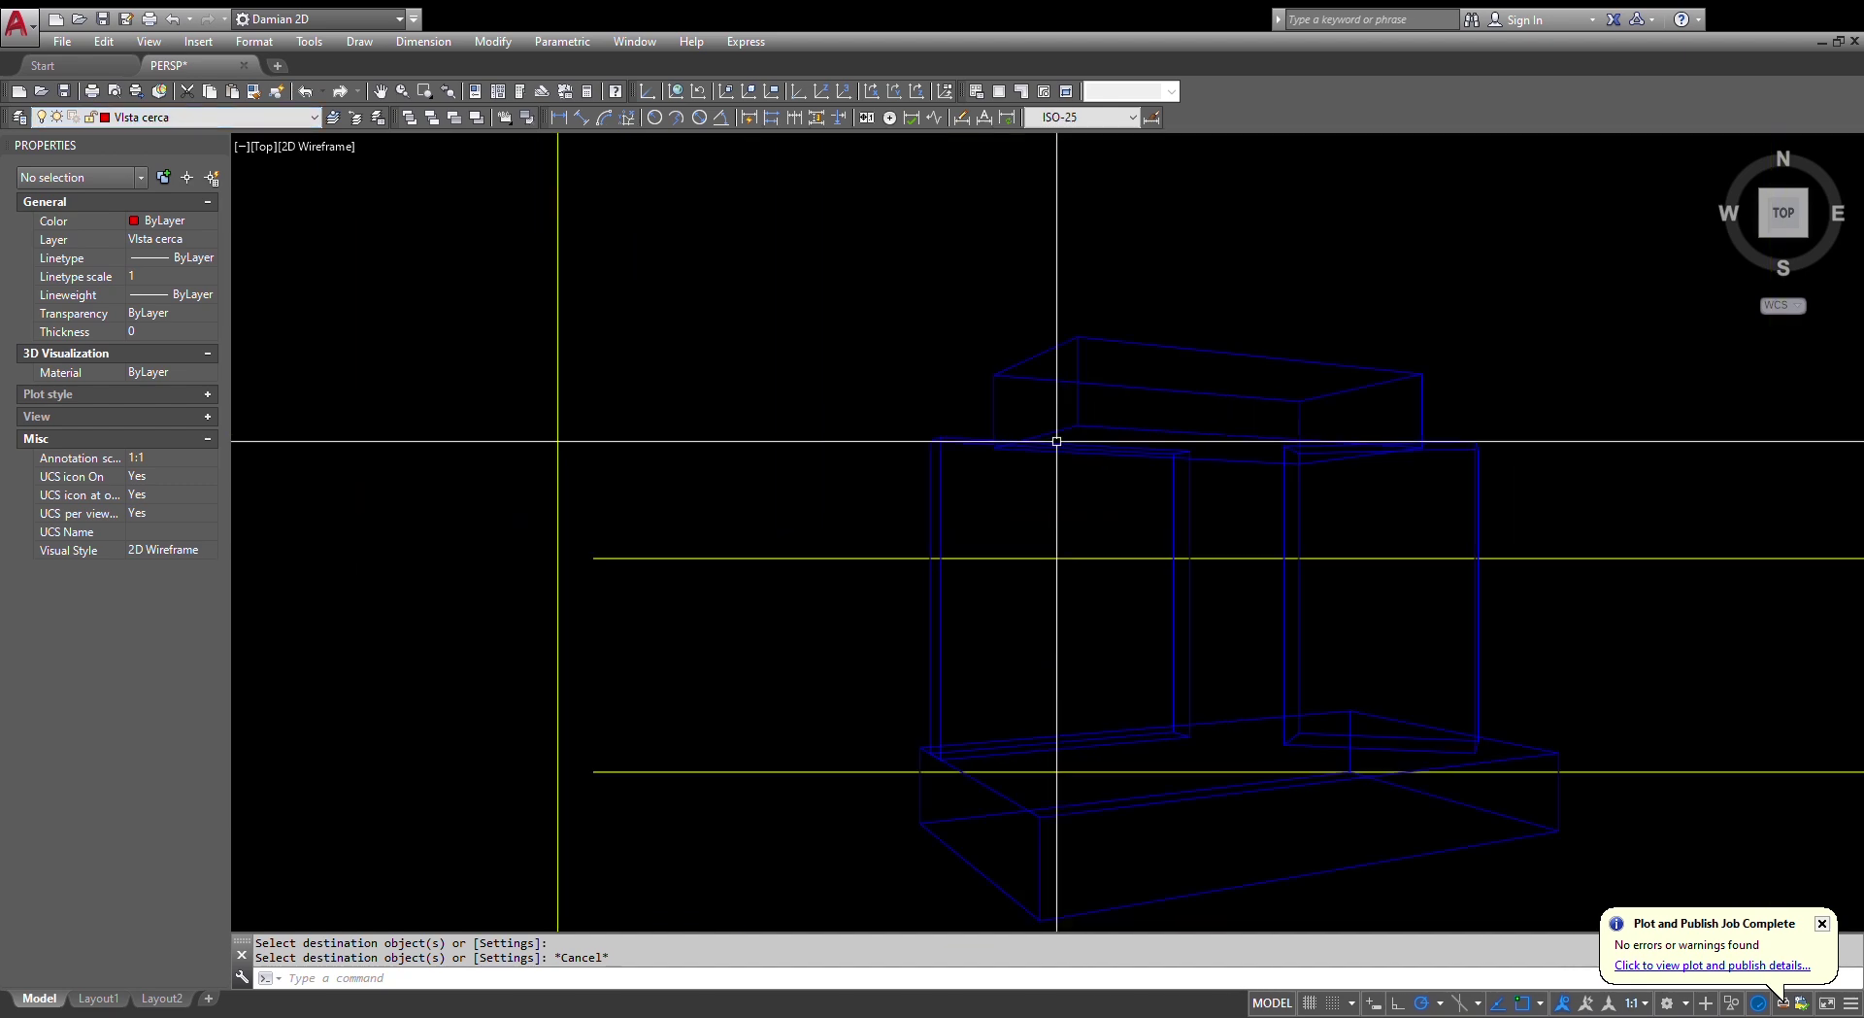
pyautogui.scroll(5, 1079, 506)
pyautogui.scroll(-7, 1046, 412)
pyautogui.scroll(9, 1000, 577)
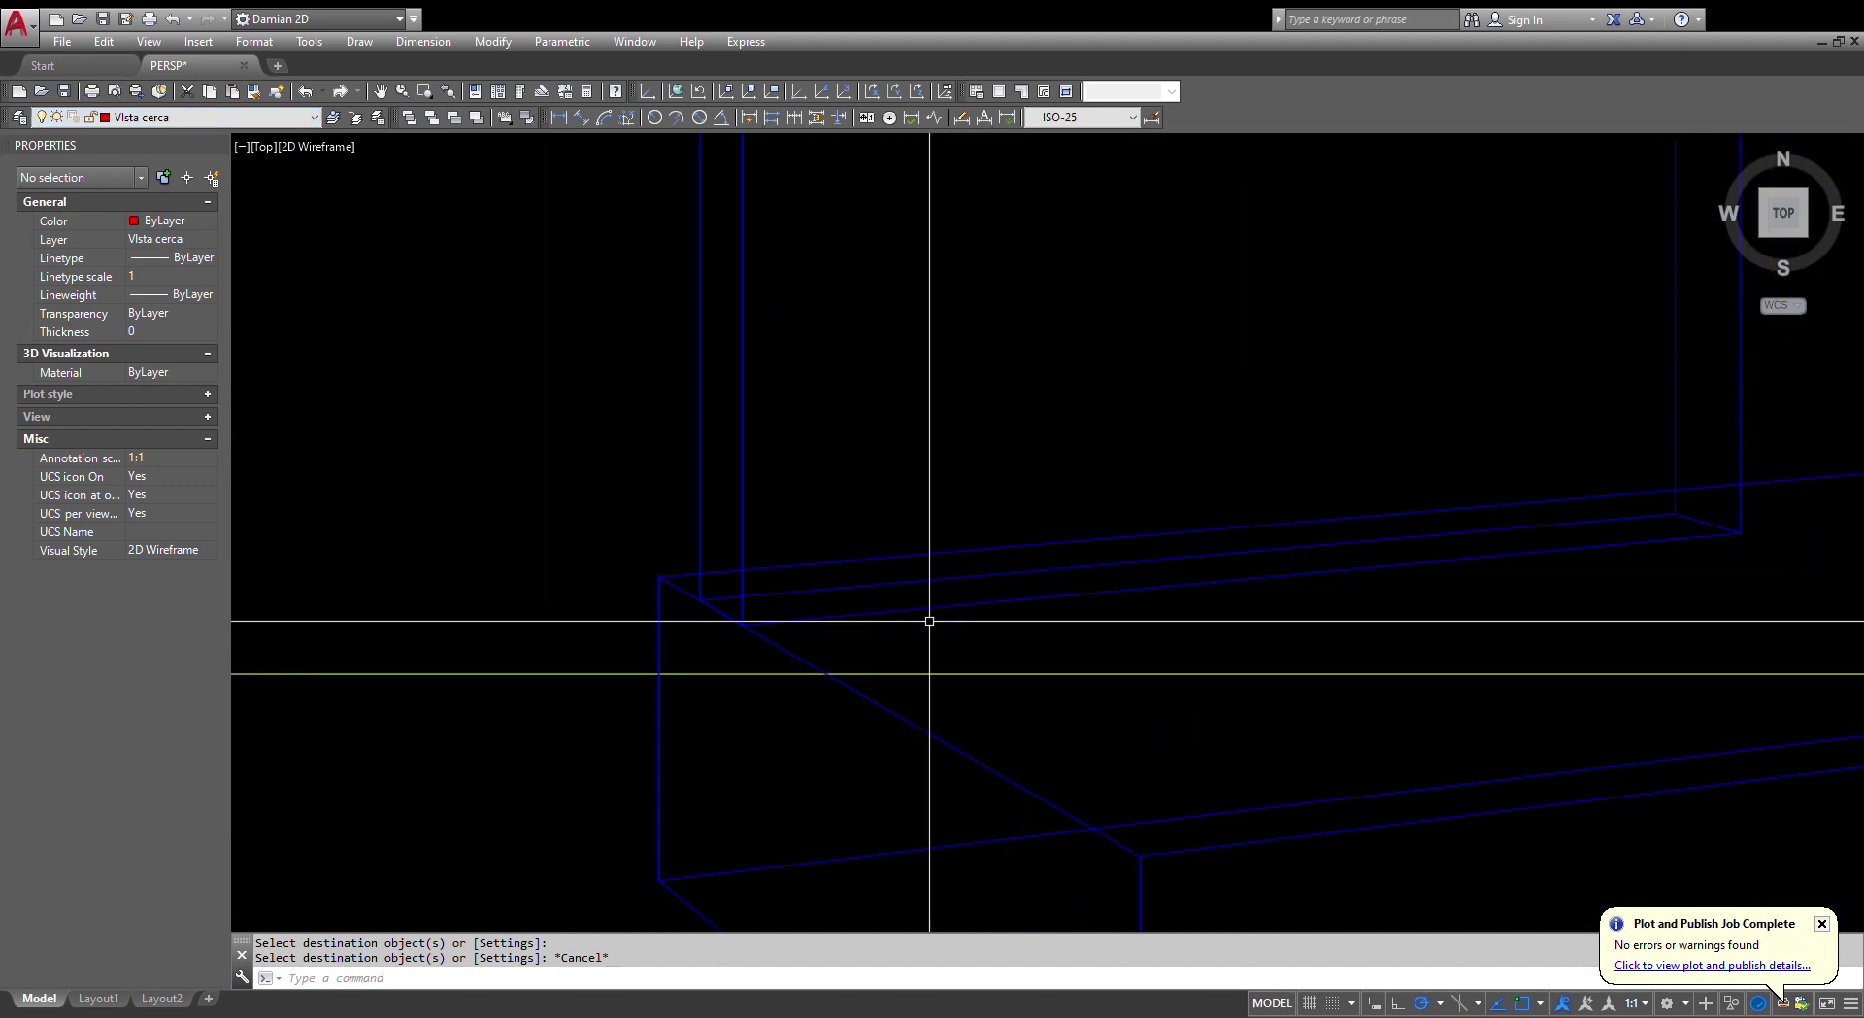
pyautogui.write('tr')
pyautogui.press('space')
pyautogui.click(784, 479)
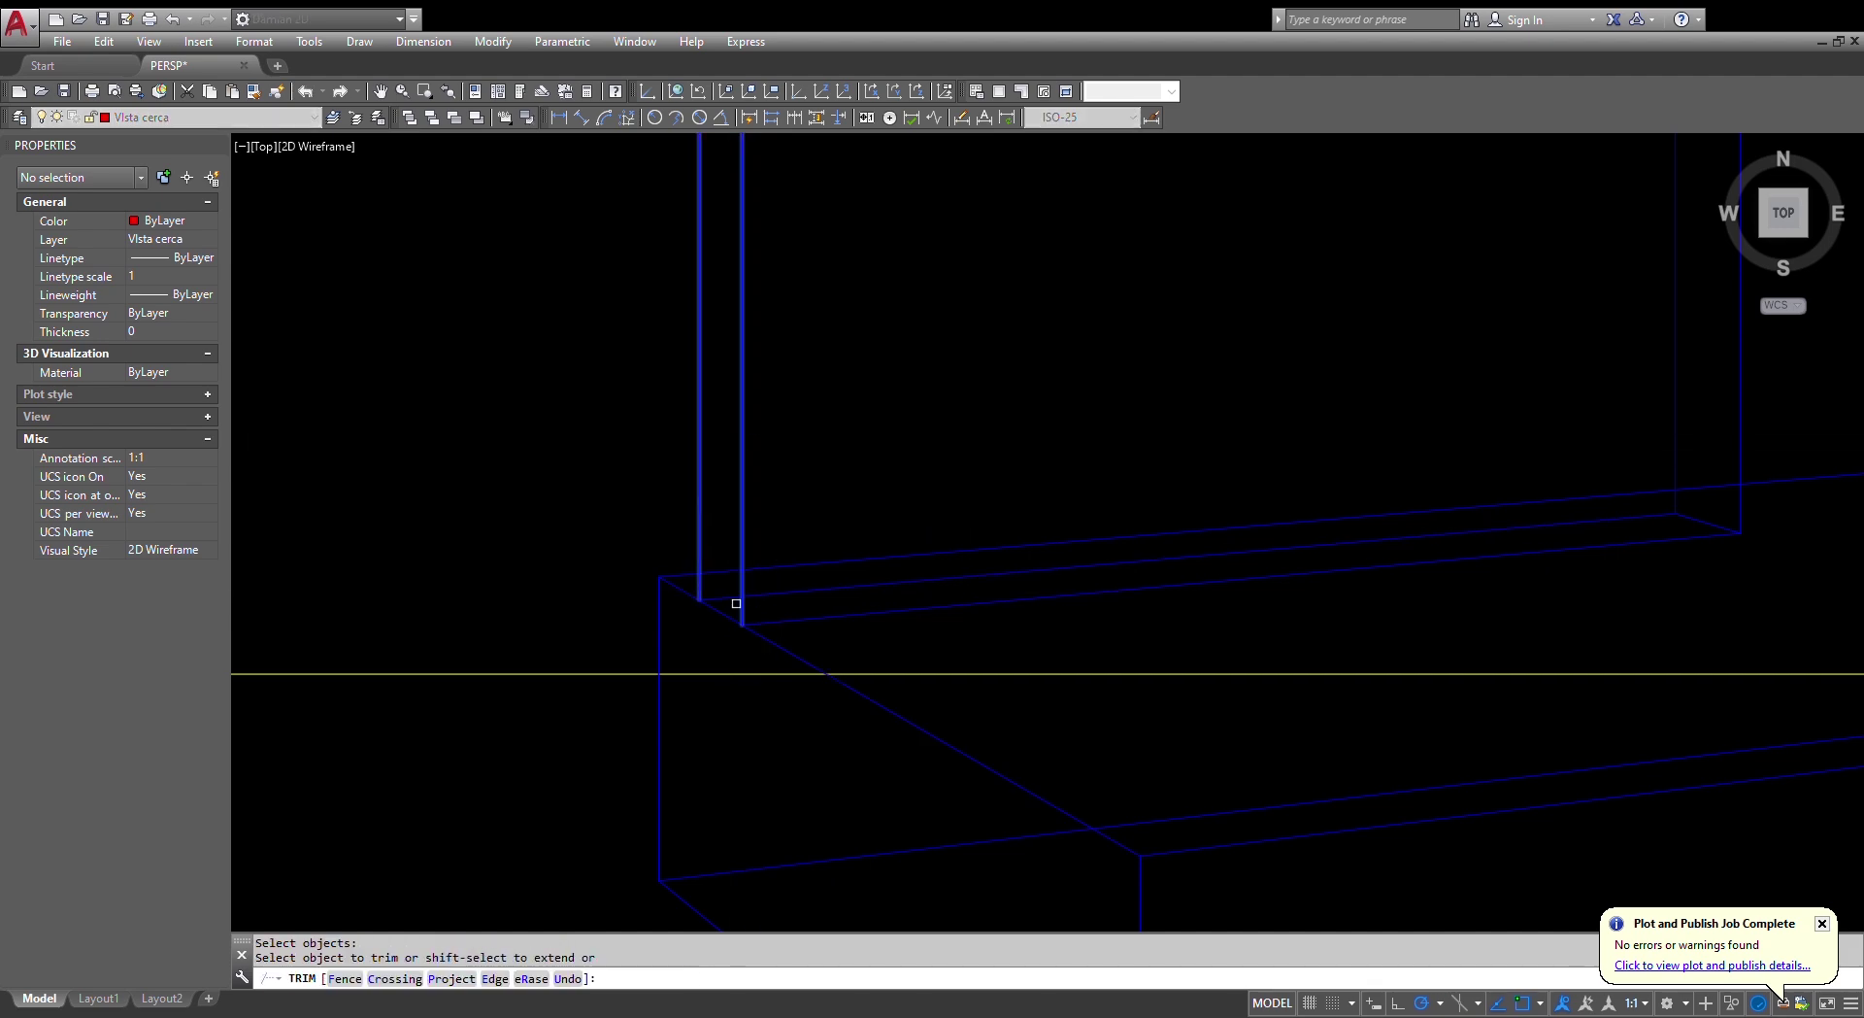
pyautogui.press('Escape')
pyautogui.press('Escape')
# - Match the base's hidden bottom and rear vertical edges and the left column's hidden vertical edge to a dashed green line
pyautogui.scroll(-6, 849, 757)
pyautogui.scroll(2, 1105, 680)
pyautogui.scroll(-4, 980, 485)
pyautogui.write('ma')
pyautogui.press('space')
pyautogui.click(870, 767)
pyautogui.scroll(4, 832, 547)
pyautogui.click(782, 537)
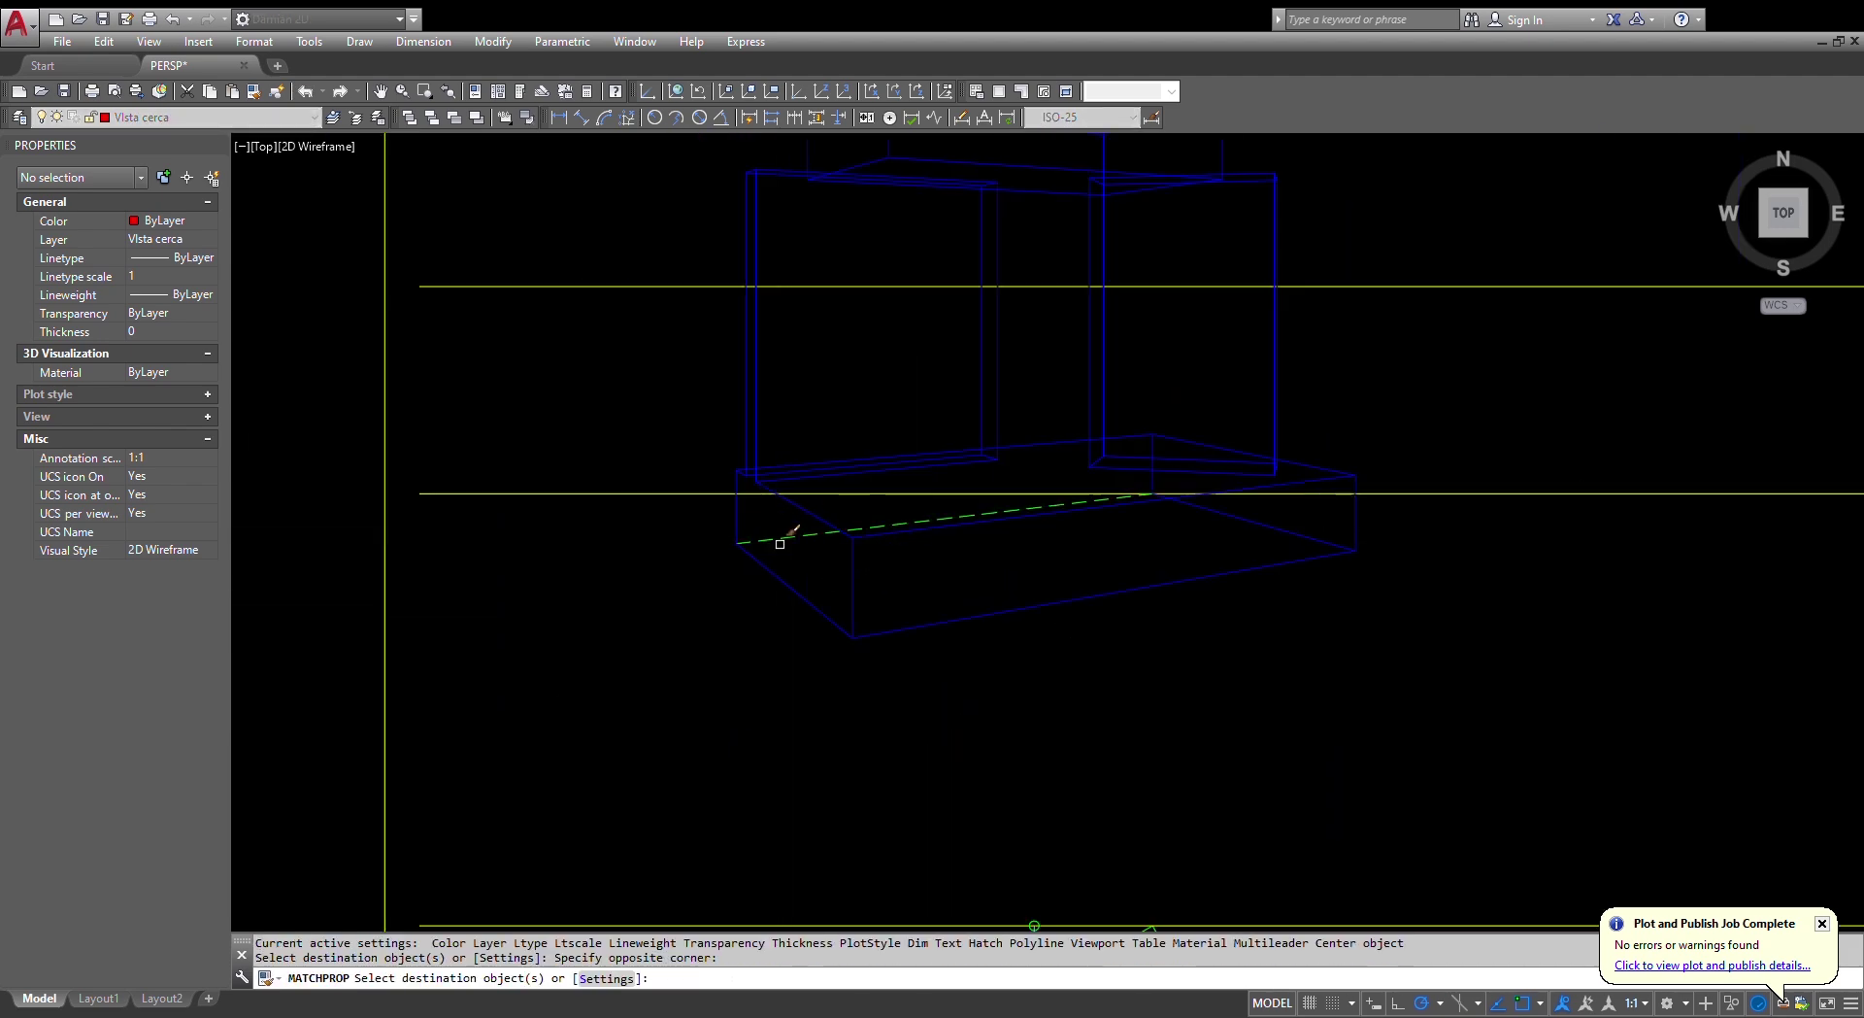
pyautogui.scroll(8, 1184, 466)
pyautogui.click(1182, 553)
pyautogui.click(1724, 394)
pyautogui.scroll(-5, 1719, 417)
pyautogui.scroll(5, 1738, 660)
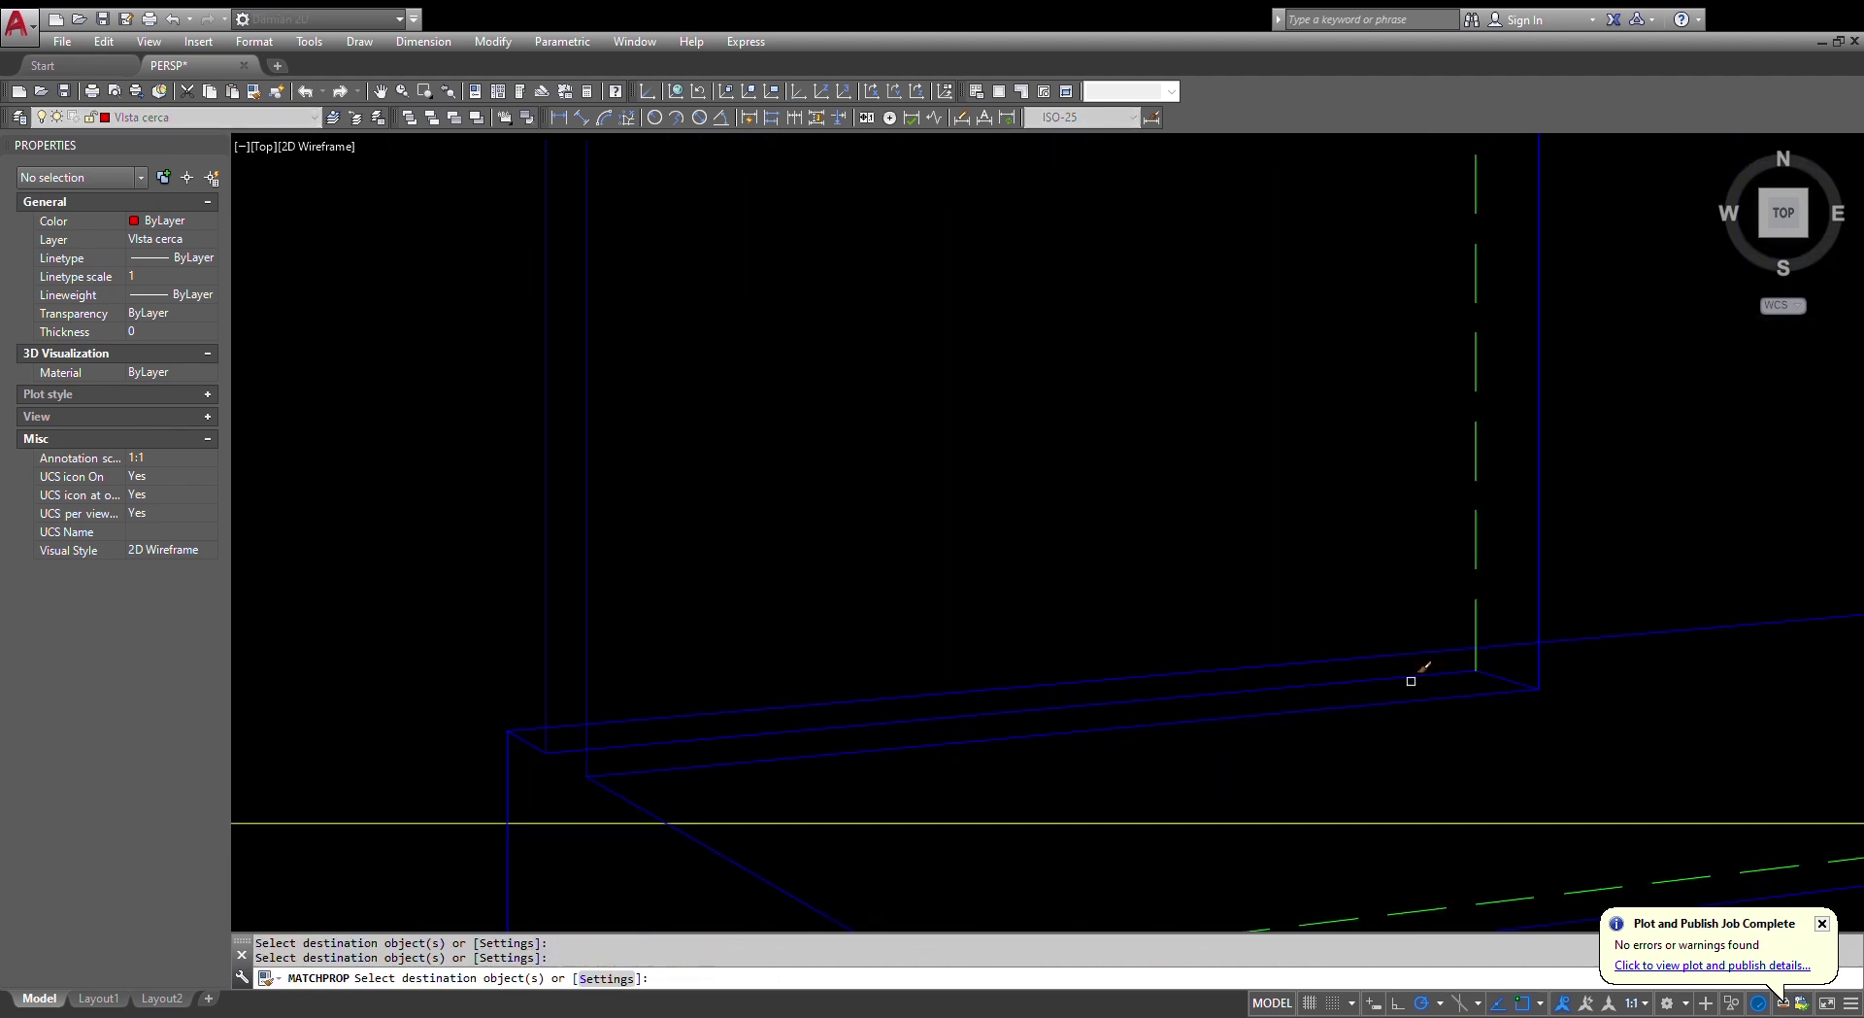
# - Match the remaining hidden edges of both columns and the upper box to the dashed green line
pyautogui.click(1407, 683)
pyautogui.scroll(-5, 1349, 621)
pyautogui.scroll(5, 1019, 534)
pyautogui.scroll(-5, 1177, 544)
pyautogui.scroll(7, 1447, 622)
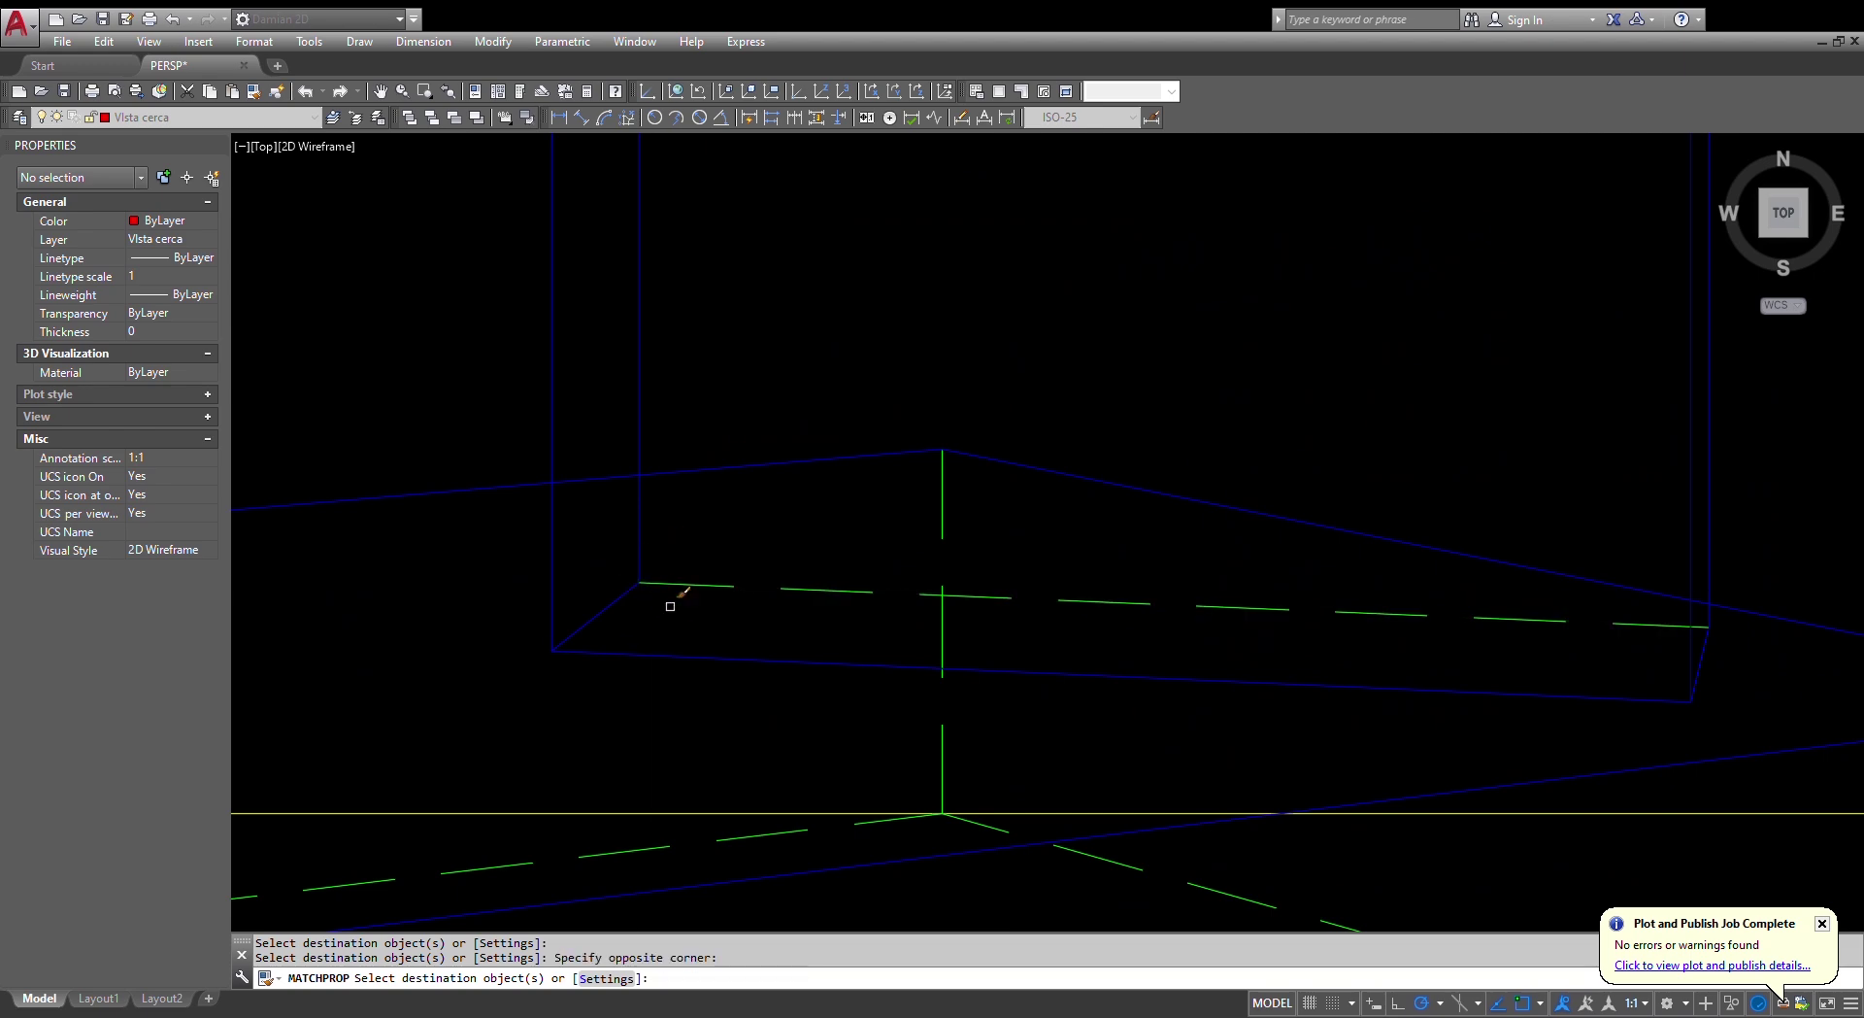
pyautogui.scroll(-4, 670, 606)
pyautogui.scroll(6, 1005, 556)
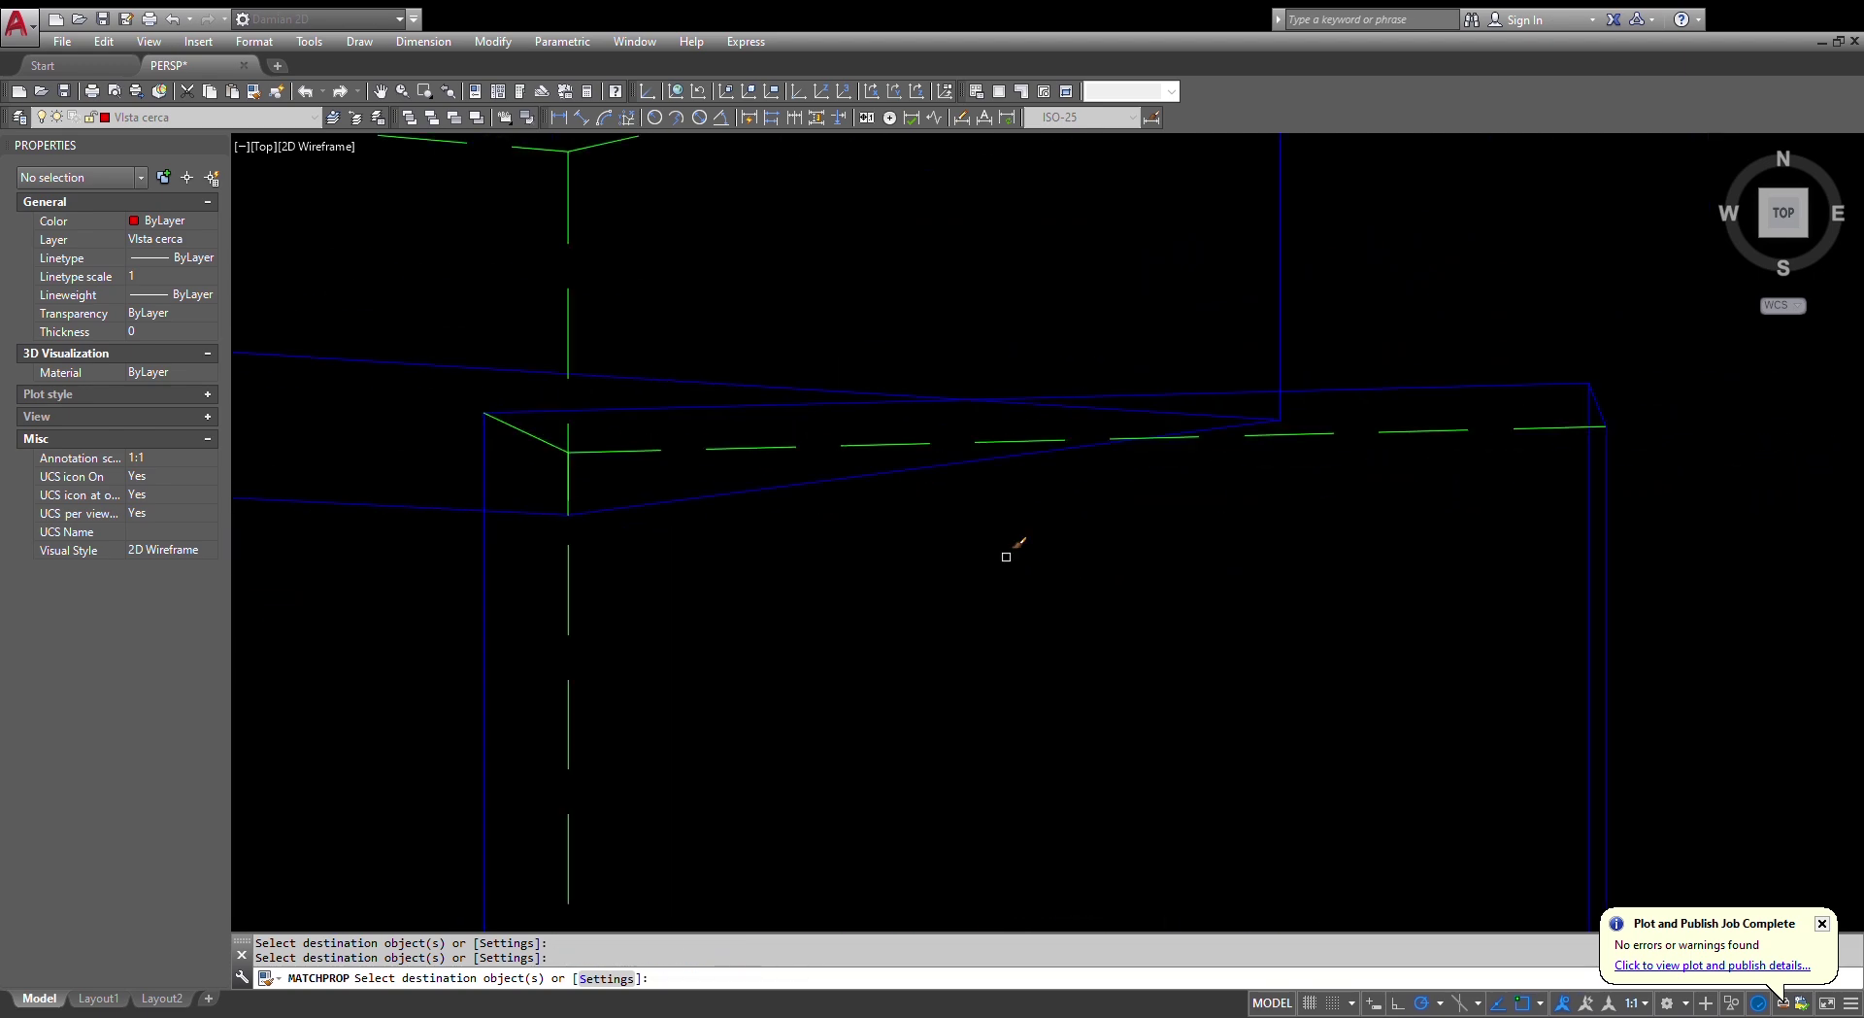
pyautogui.scroll(-6, 981, 518)
pyautogui.moveTo(1169, 813); pyautogui.dragTo(1200, 503, button='middle')
pyautogui.press('Escape')
# - Split the base's rear right top edge at the right column's outer edge and make its hidden part dashed green
pyautogui.click(1052, 564)
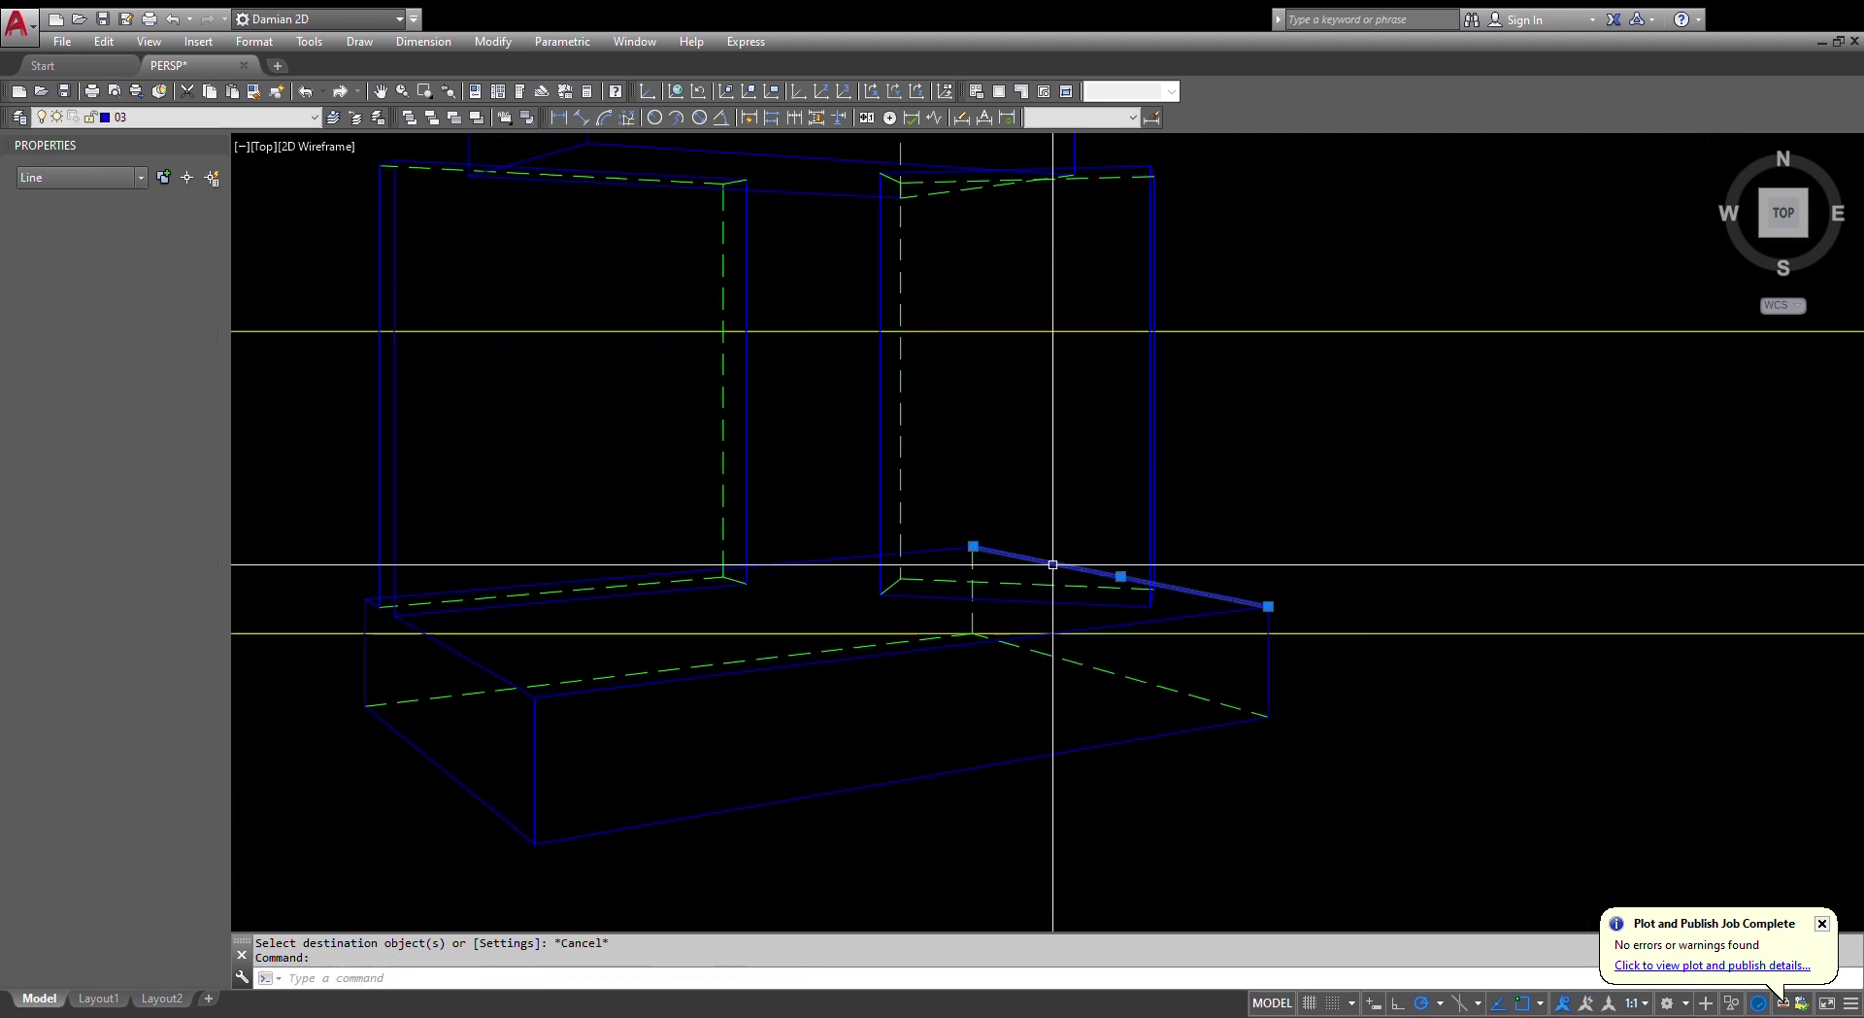
pyautogui.scroll(6, 1008, 542)
pyautogui.click(875, 556)
pyautogui.press('Escape')
pyautogui.scroll(-5, 874, 707)
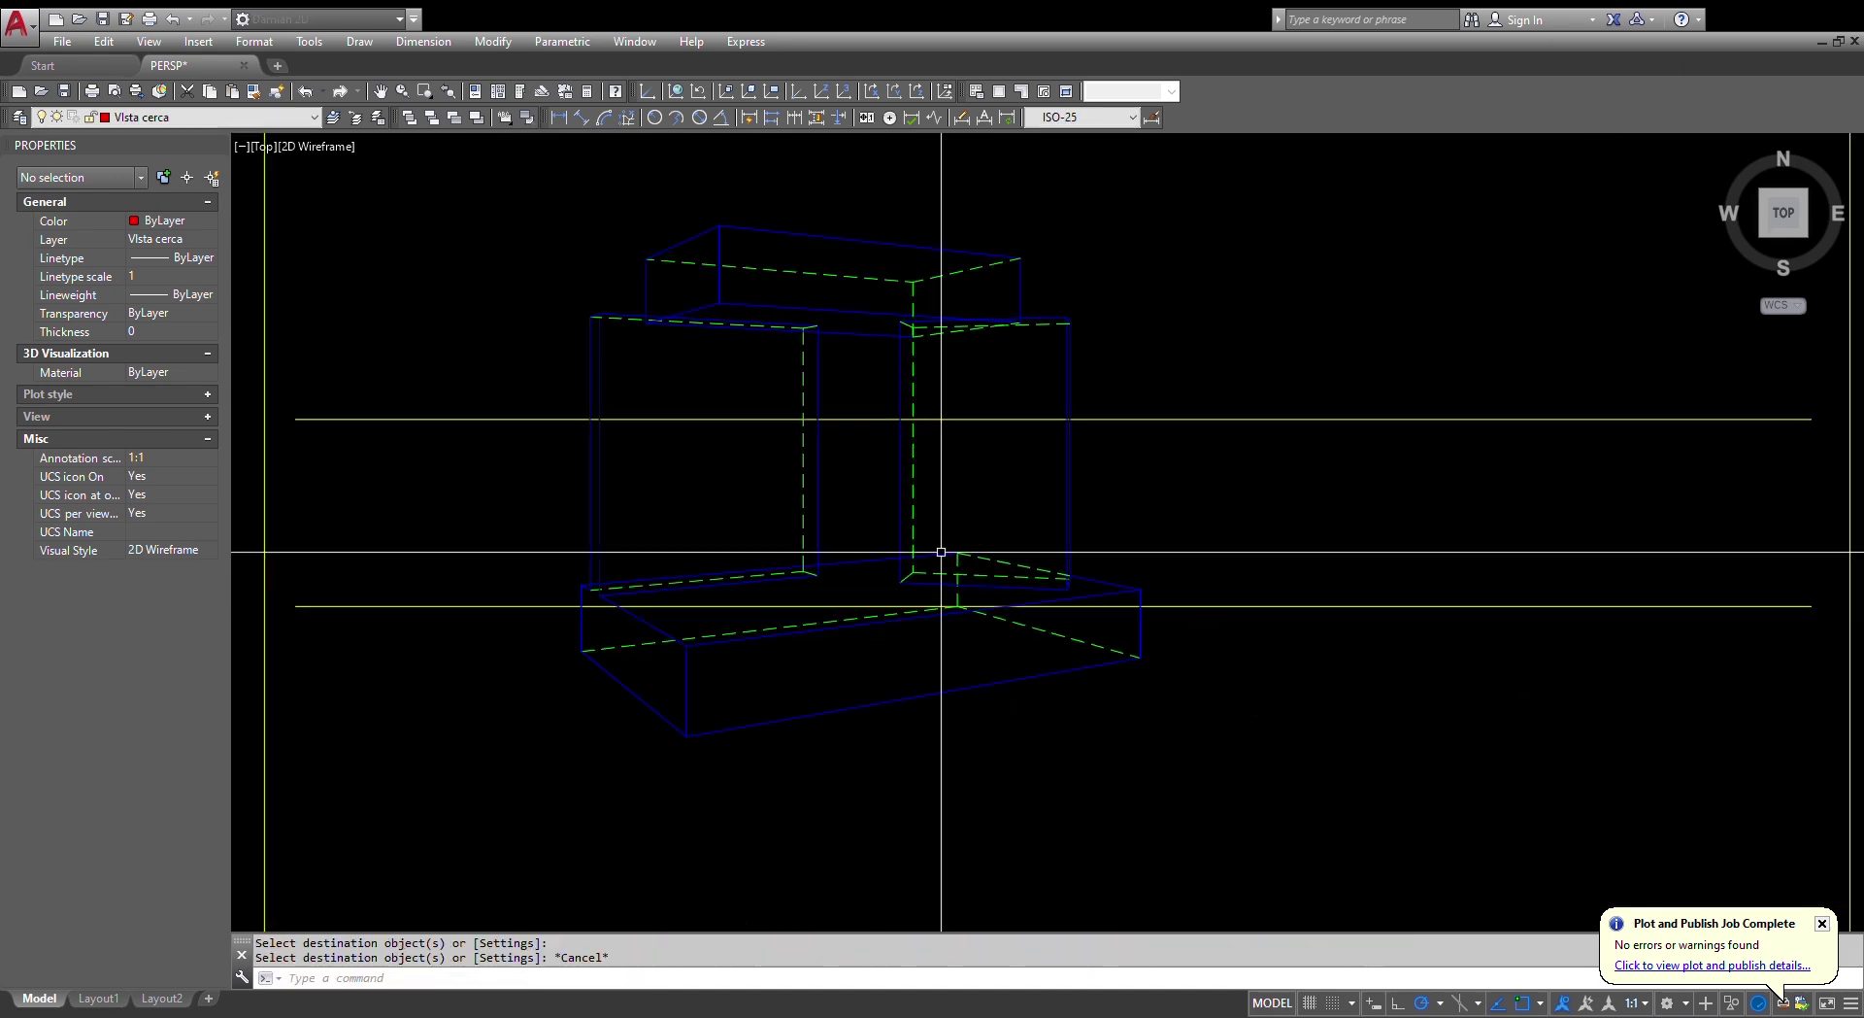
# - Trim the portions of the base's rear left top edge that are hidden behind the two columns
pyautogui.scroll(4, 949, 541)
pyautogui.click(1293, 552)
pyautogui.click(718, 600)
pyautogui.press('Escape')
pyautogui.press('Escape')
pyautogui.press('Escape')
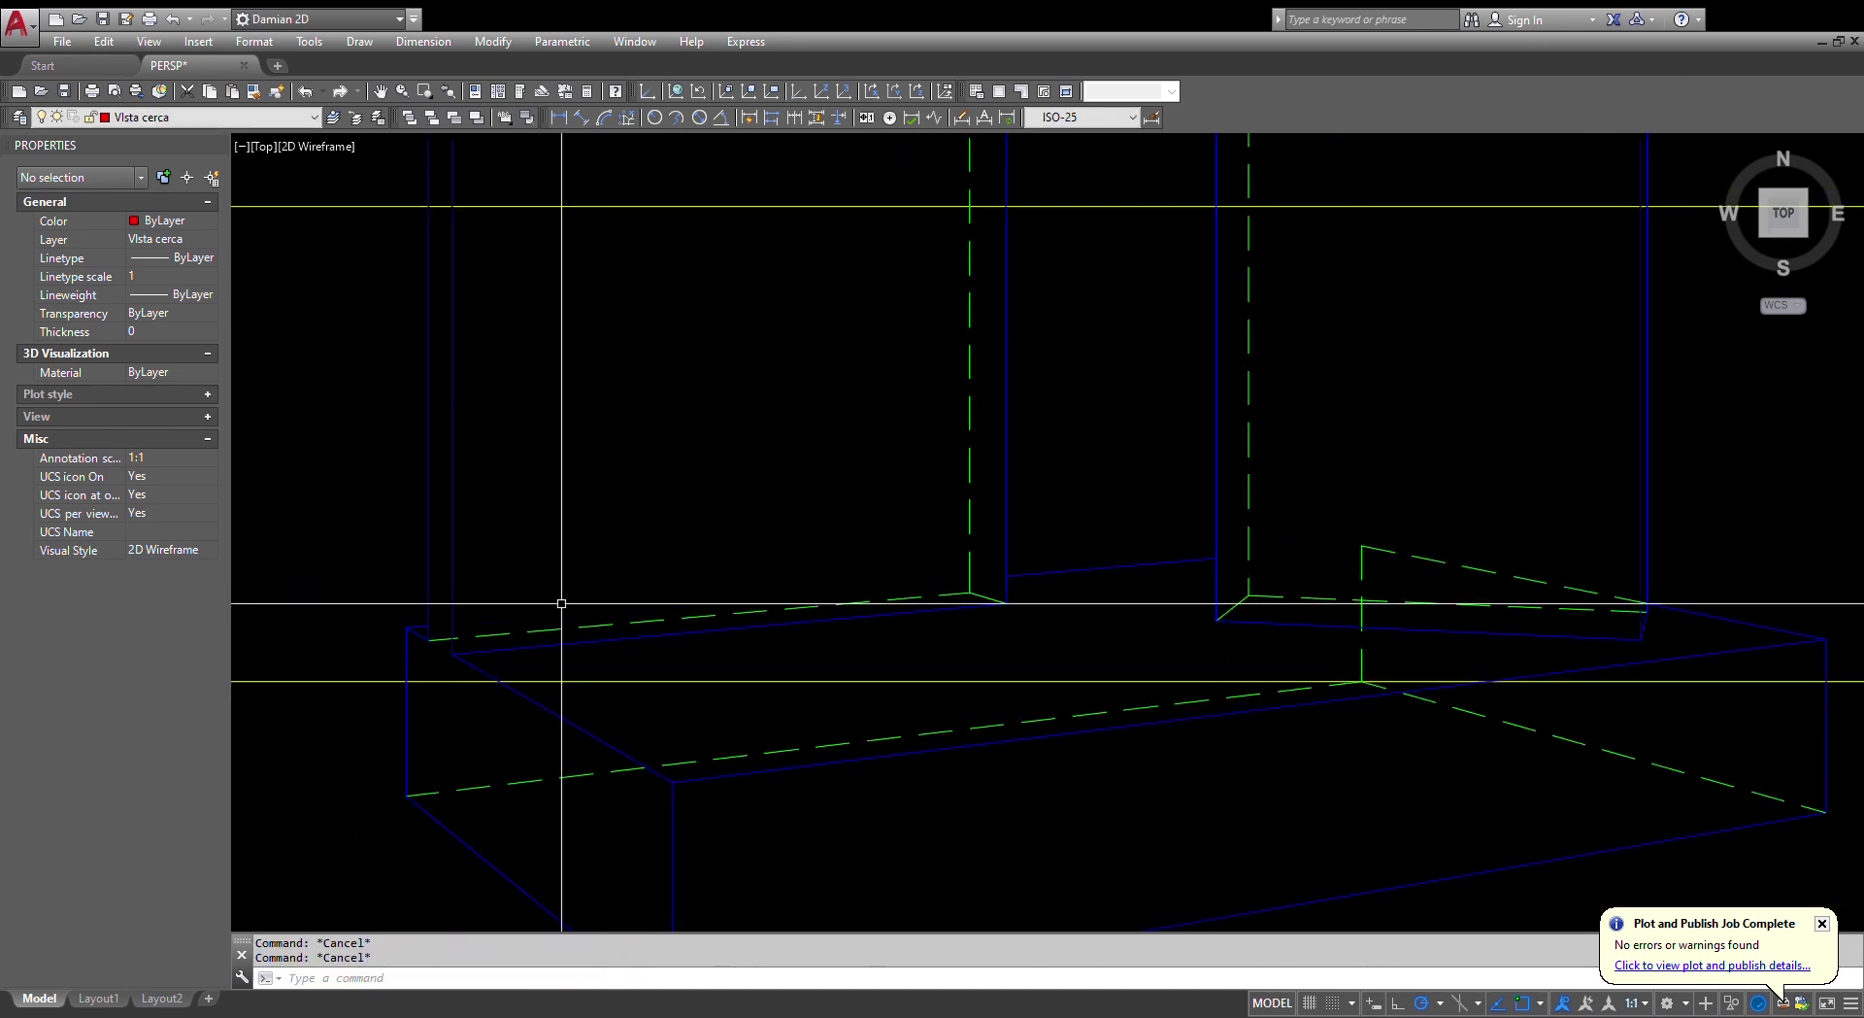
# - Redraw the trimmed portions of the base's rear left top edge and match them to the dashed green linework
pyautogui.write('l')
pyautogui.press('Return')
pyautogui.click(428, 624)
pyautogui.click(1362, 546)
pyautogui.press('Escape')
pyautogui.write('ma')
pyautogui.press('Return')
pyautogui.click(1361, 568)
pyautogui.click(1344, 546)
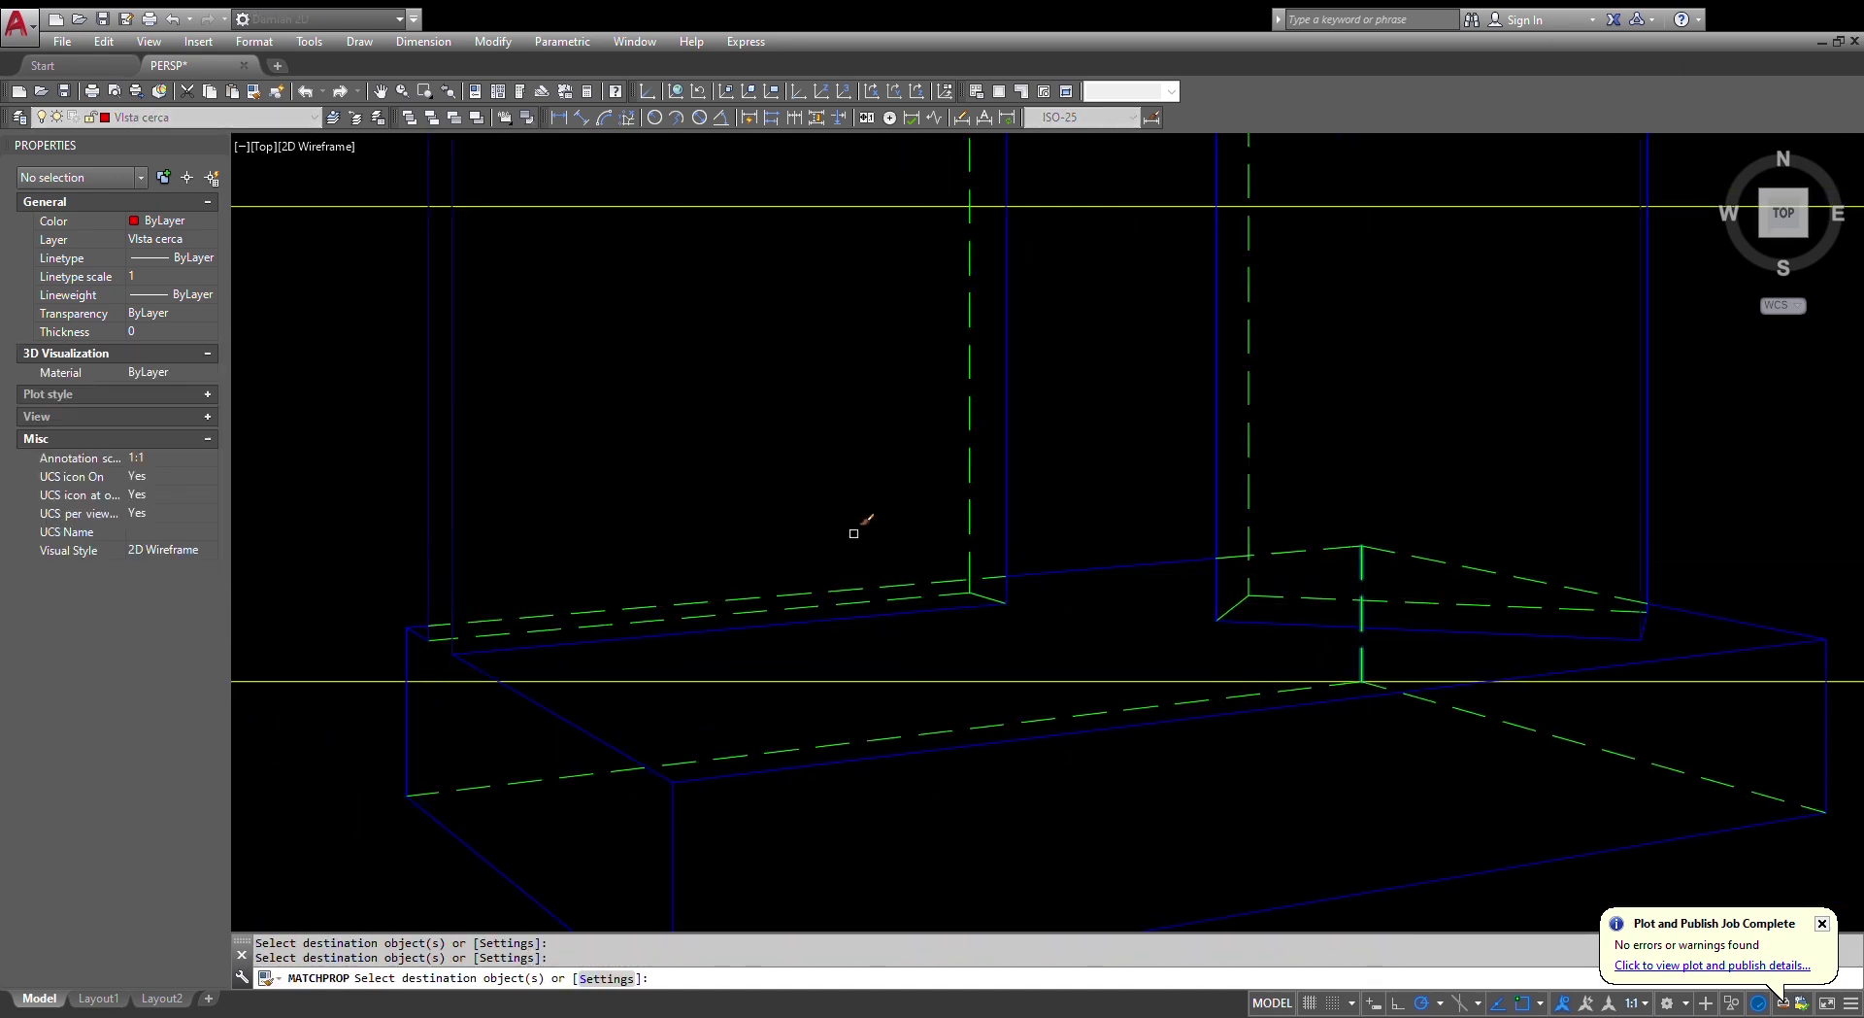
pyautogui.scroll(-4, 971, 571)
pyautogui.scroll(6, 970, 291)
pyautogui.press('Escape')
pyautogui.press('Escape')
# - Shorten the upper box's long lower left edge to the left column's inner corner and replace the hidden part with a dashed green line
pyautogui.click(723, 453)
pyautogui.click(690, 483)
pyautogui.click(603, 451)
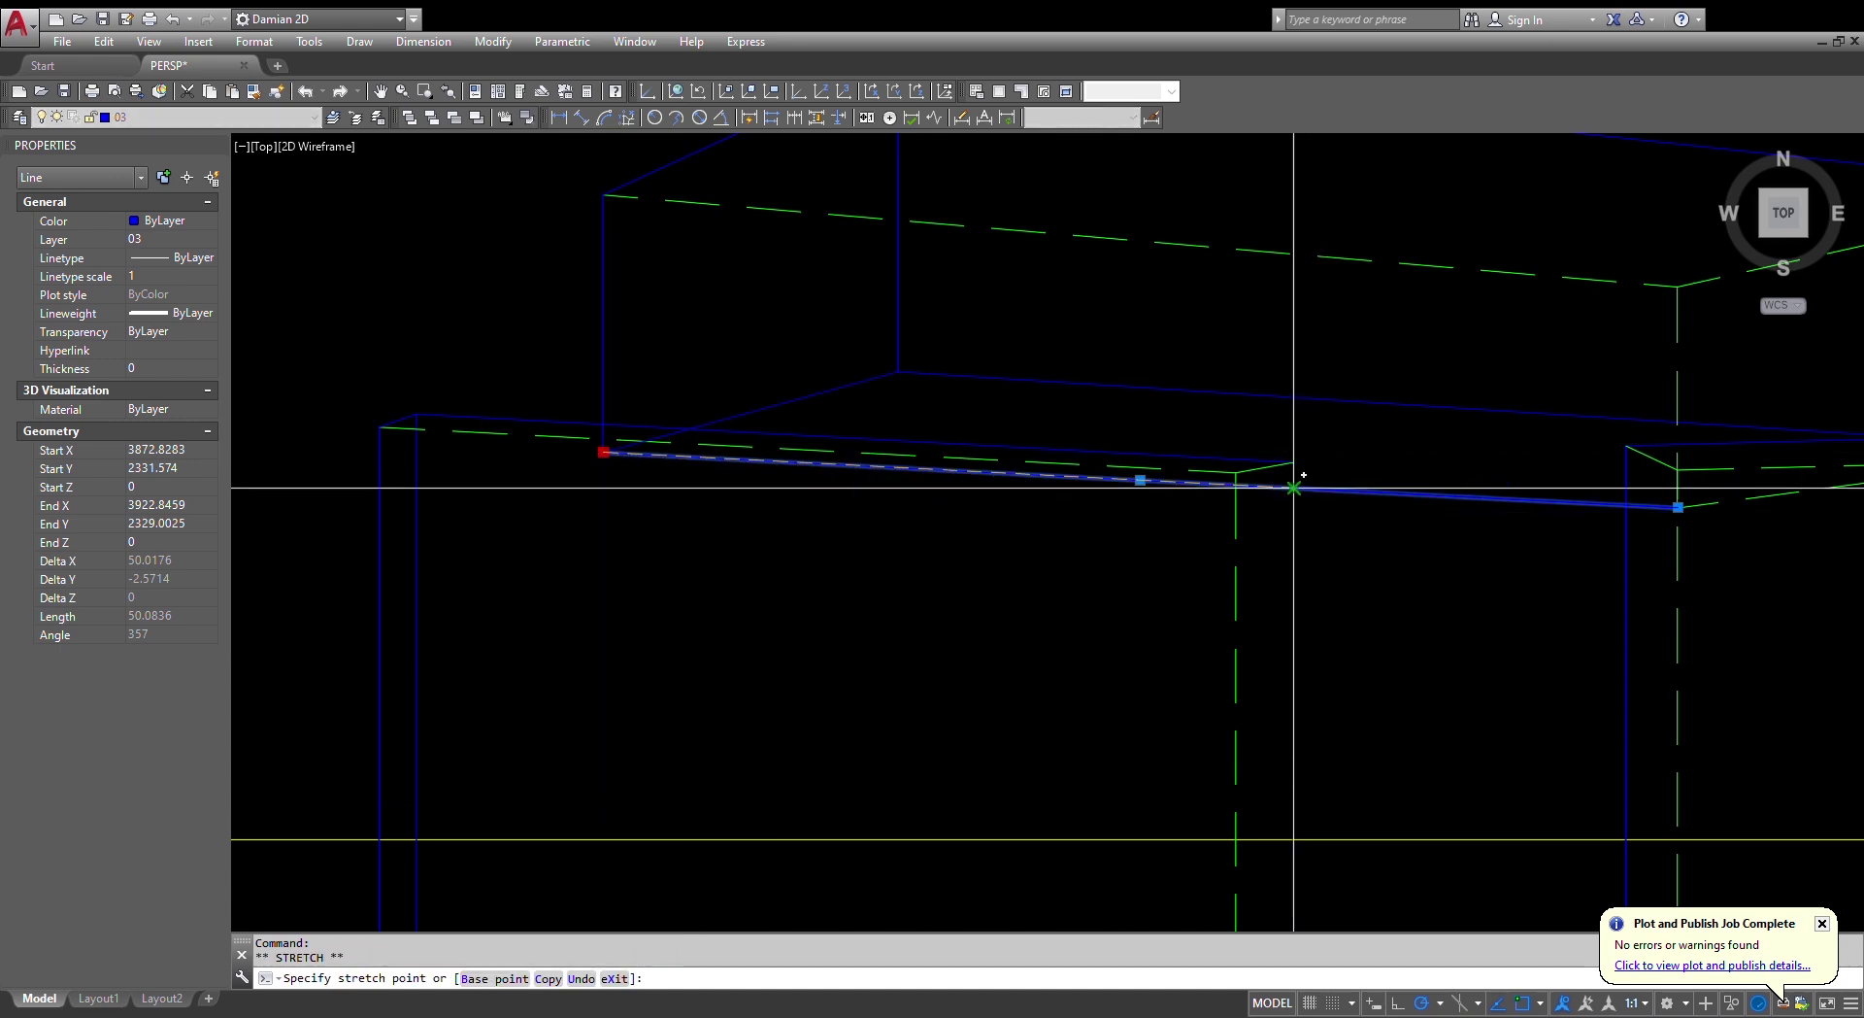
pyautogui.press('Escape')
pyautogui.press('Escape')
pyautogui.scroll(8, 1262, 486)
pyautogui.click(1142, 494)
pyautogui.click(1107, 521)
pyautogui.scroll(-8, 1106, 520)
pyautogui.scroll(5, 666, 533)
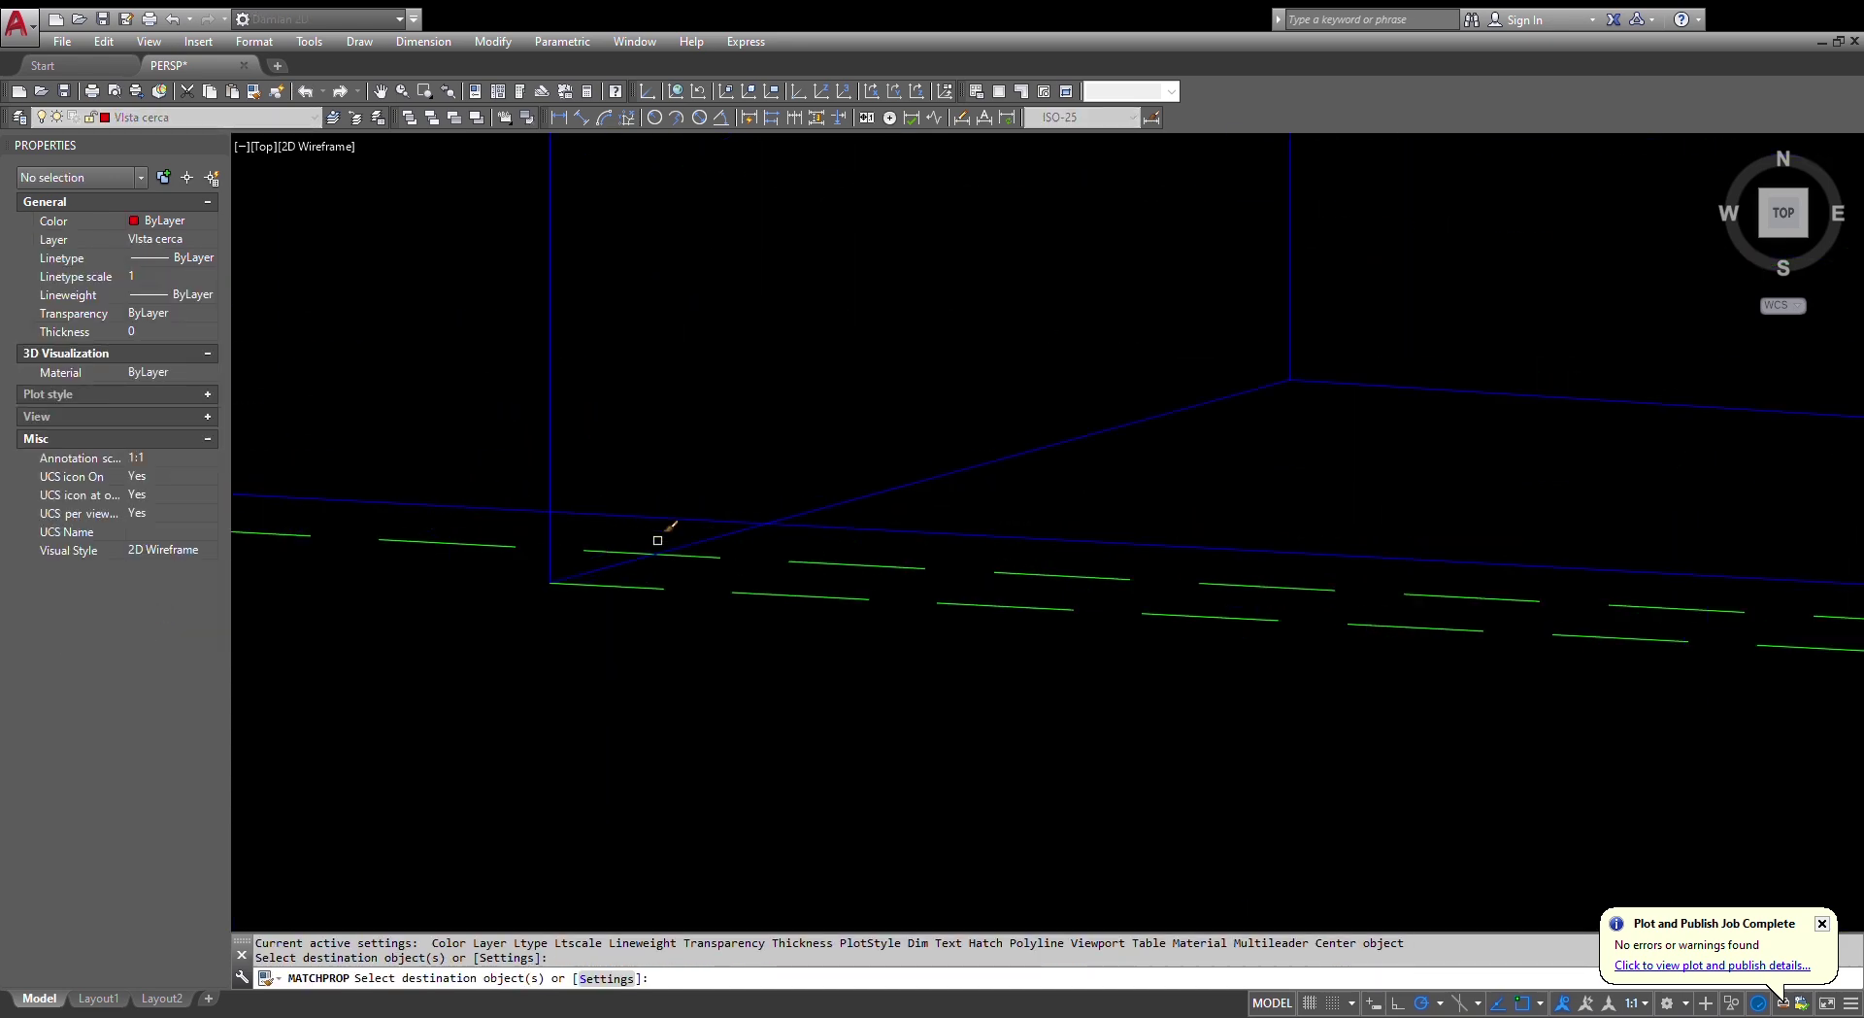
# - Trim the upper box's left corner edges behind the left column, then redraw the hidden pieces as dashed green lines
pyautogui.write('tr')
pyautogui.click(631, 514)
pyautogui.click(551, 543)
pyautogui.write('l')
pyautogui.press('Escape')
pyautogui.press('Escape')
pyautogui.write('ma')
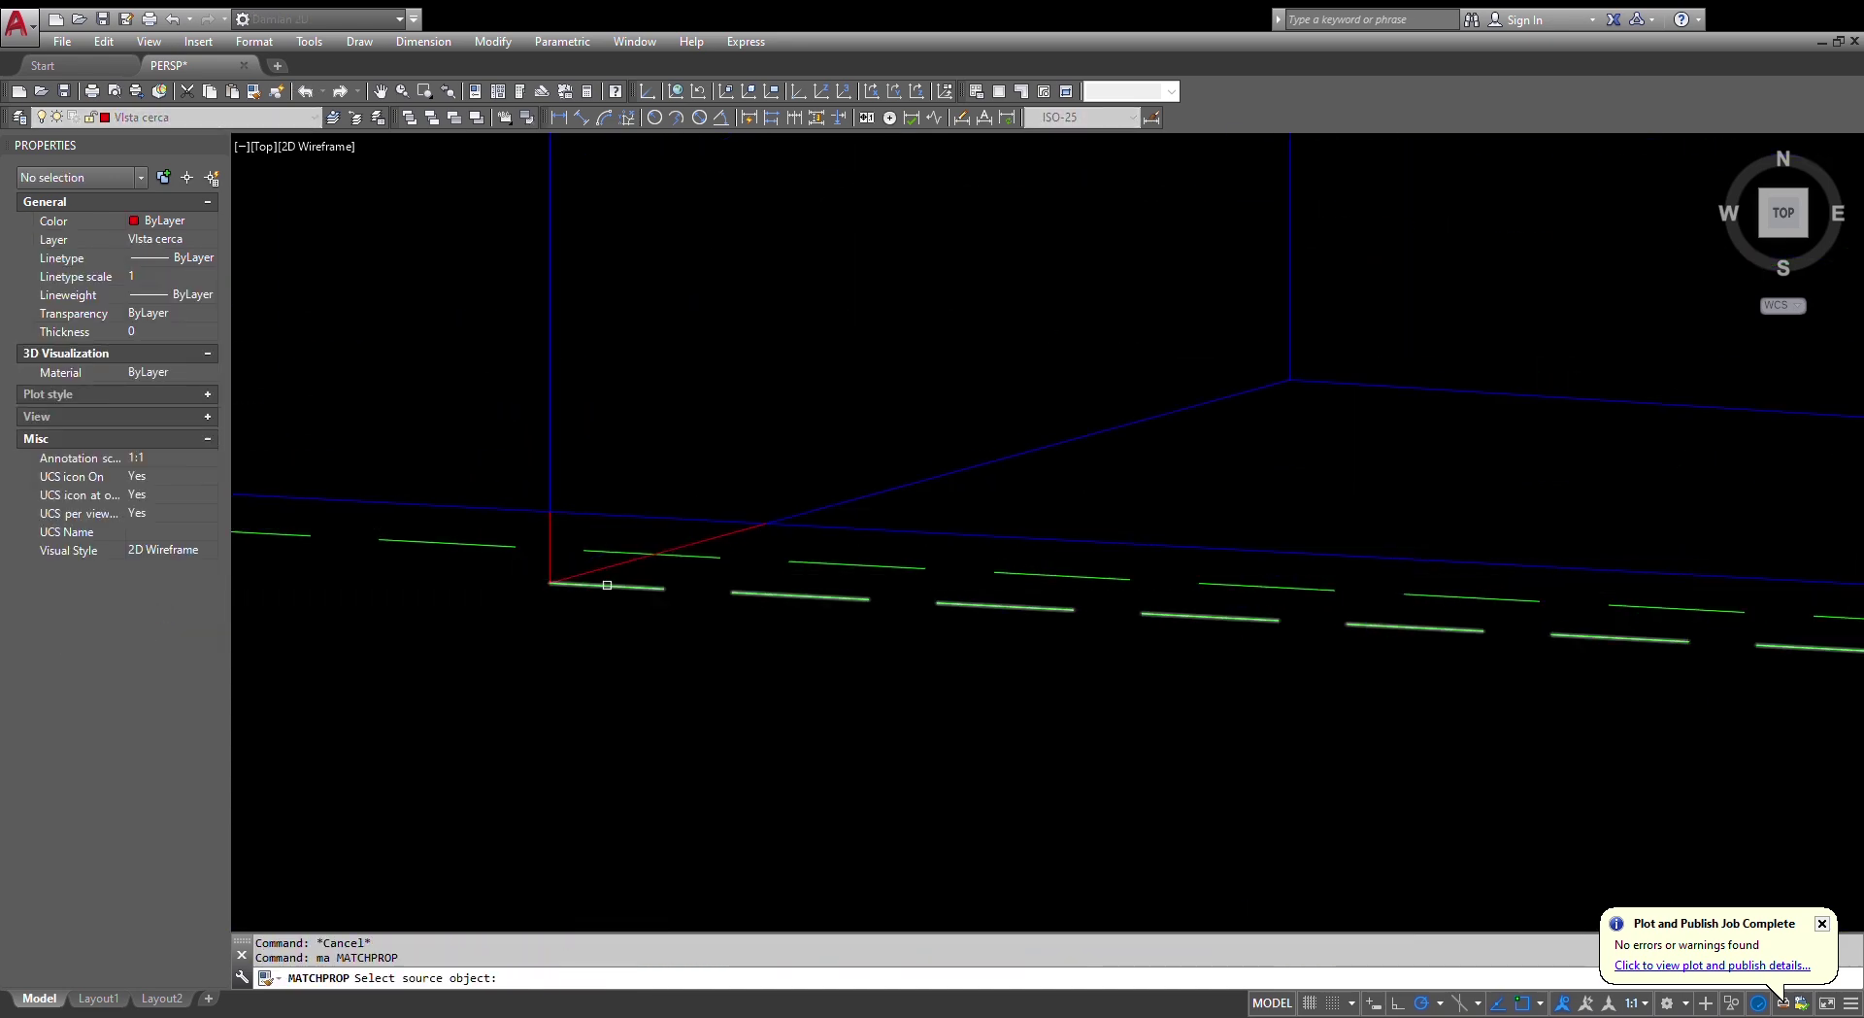
pyautogui.click(605, 584)
pyautogui.scroll(-8, 567, 555)
pyautogui.press('Escape')
pyautogui.press('Escape')
# - Trim the upper box's vertical and underside edges at its right corner where the right column hides them
pyautogui.scroll(8, 1097, 579)
pyautogui.write('tr')
pyautogui.click(1200, 533)
pyautogui.press('space')
pyautogui.click(1204, 545)
pyautogui.press('Escape')
pyautogui.press('Escape')
pyautogui.press('Escape')
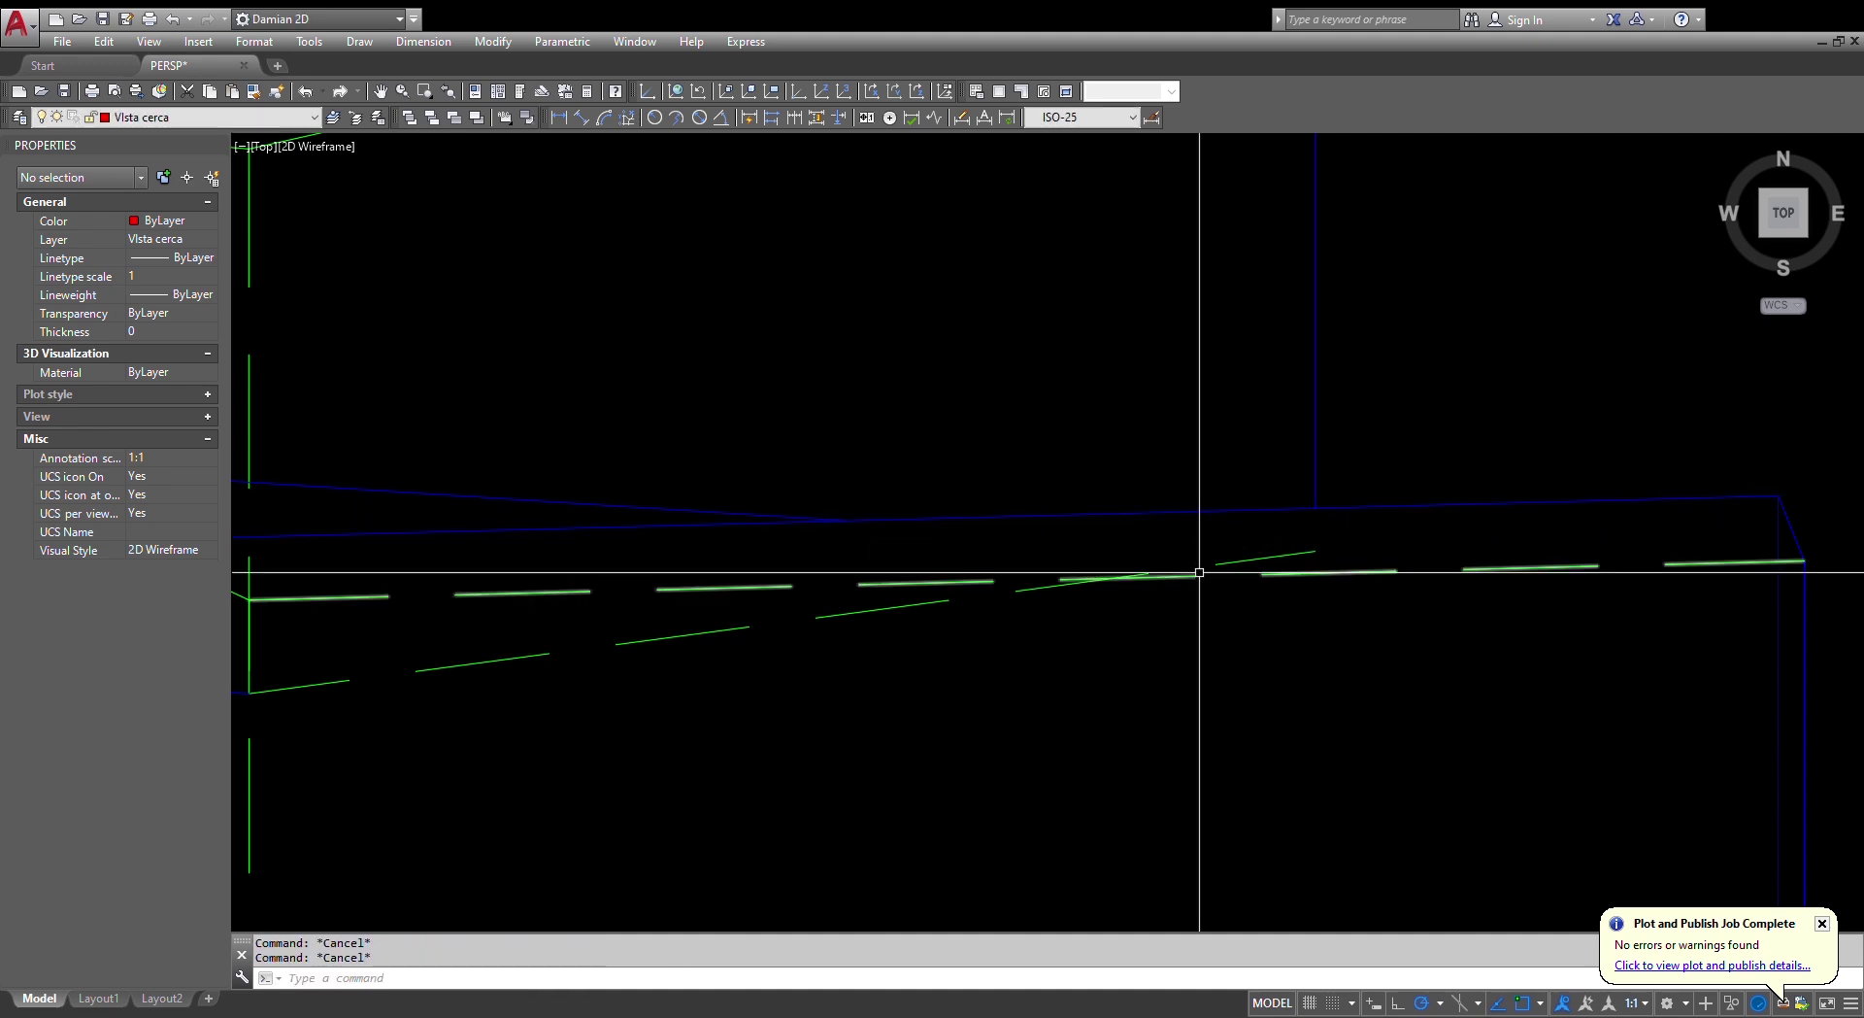
# - Redraw the trimmed edges at the upper box's right corner and match them to the dashed green linework
pyautogui.write('l')
pyautogui.click(847, 521)
pyautogui.click(1315, 551)
pyautogui.click(1316, 508)
pyautogui.press('Escape')
pyautogui.press('Escape')
pyautogui.write('ma')
pyautogui.click(1338, 572)
pyautogui.moveTo(1334, 536); pyautogui.dragTo(1297, 554)
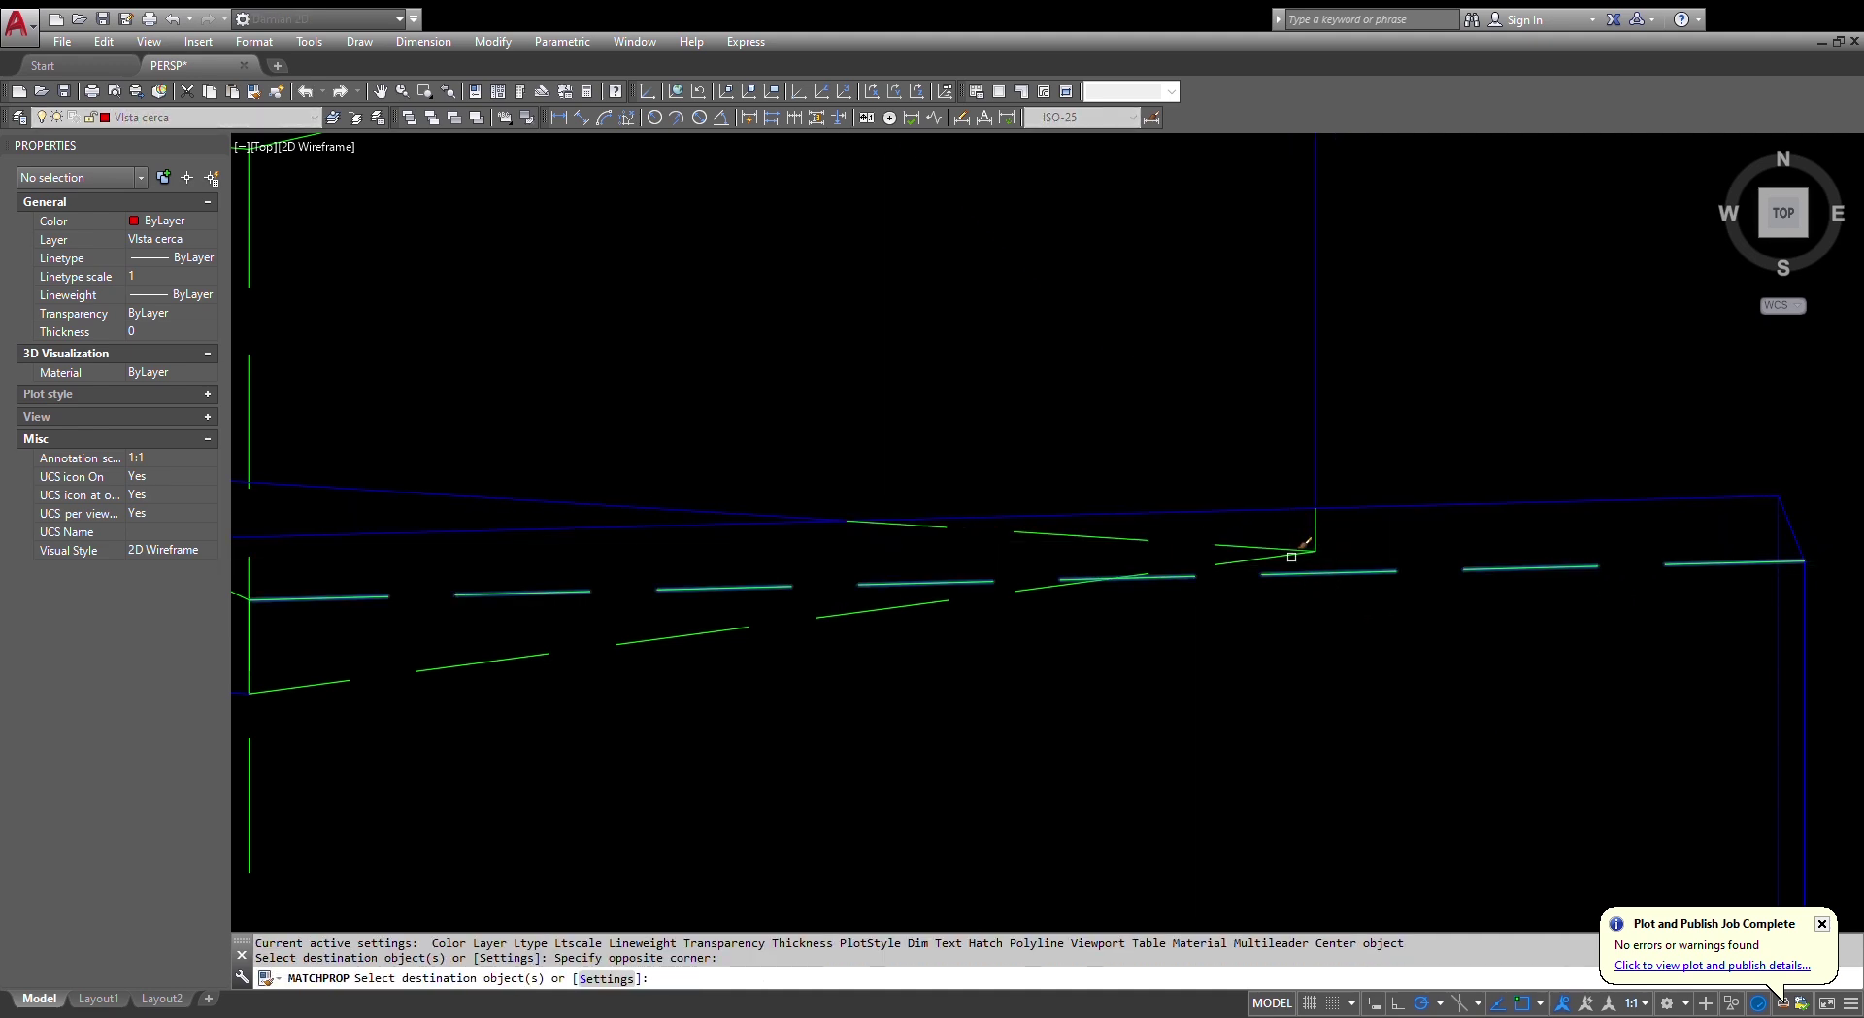
pyautogui.scroll(-8, 1300, 563)
pyautogui.press('Escape')
pyautogui.press('Escape')
# - Trim the upper box's lower left edge at the right column's inner vertical and redraw the hidden end as a dashed green line
pyautogui.scroll(8, 1018, 605)
pyautogui.write('tr')
pyautogui.click(984, 600)
pyautogui.press('space')
pyautogui.click(1037, 580)
pyautogui.write('l')
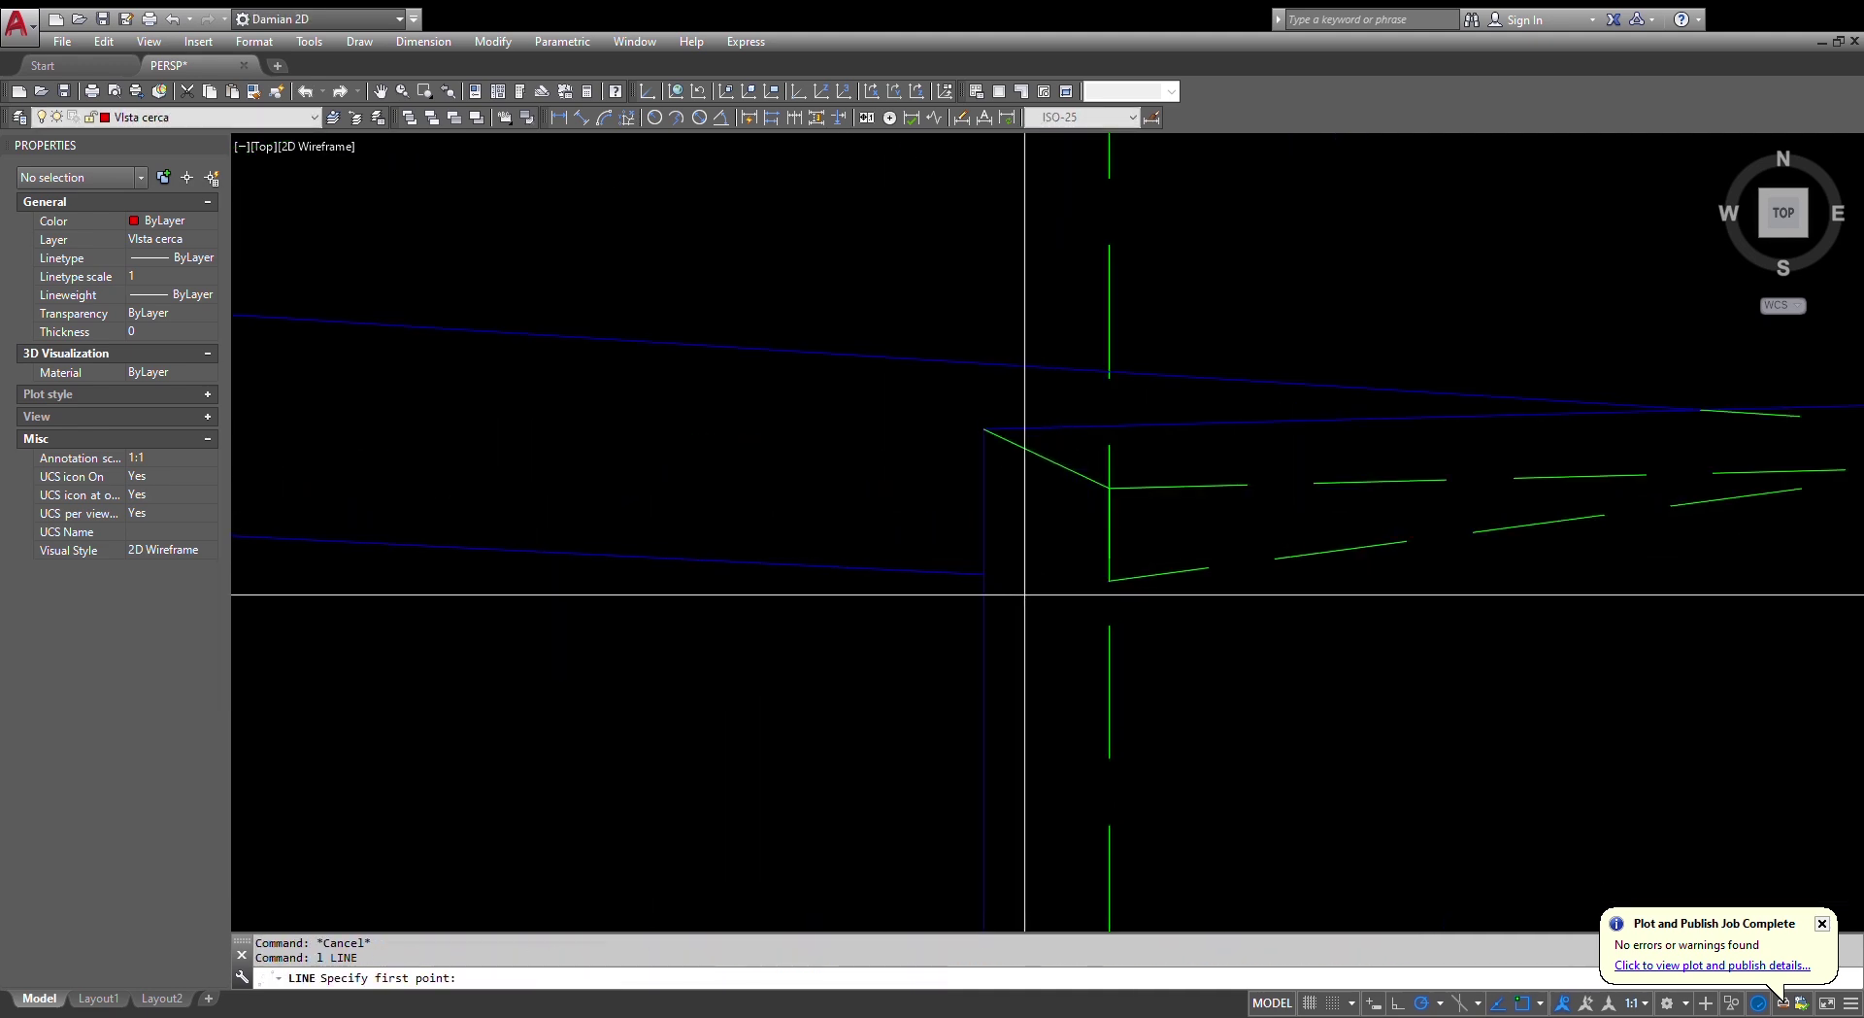
pyautogui.click(984, 575)
pyautogui.click(859, 685)
pyautogui.write('ma')
pyautogui.click(916, 667)
pyautogui.click(809, 670)
pyautogui.press('Escape')
pyautogui.press('Escape')
pyautogui.scroll(-5, 1062, 491)
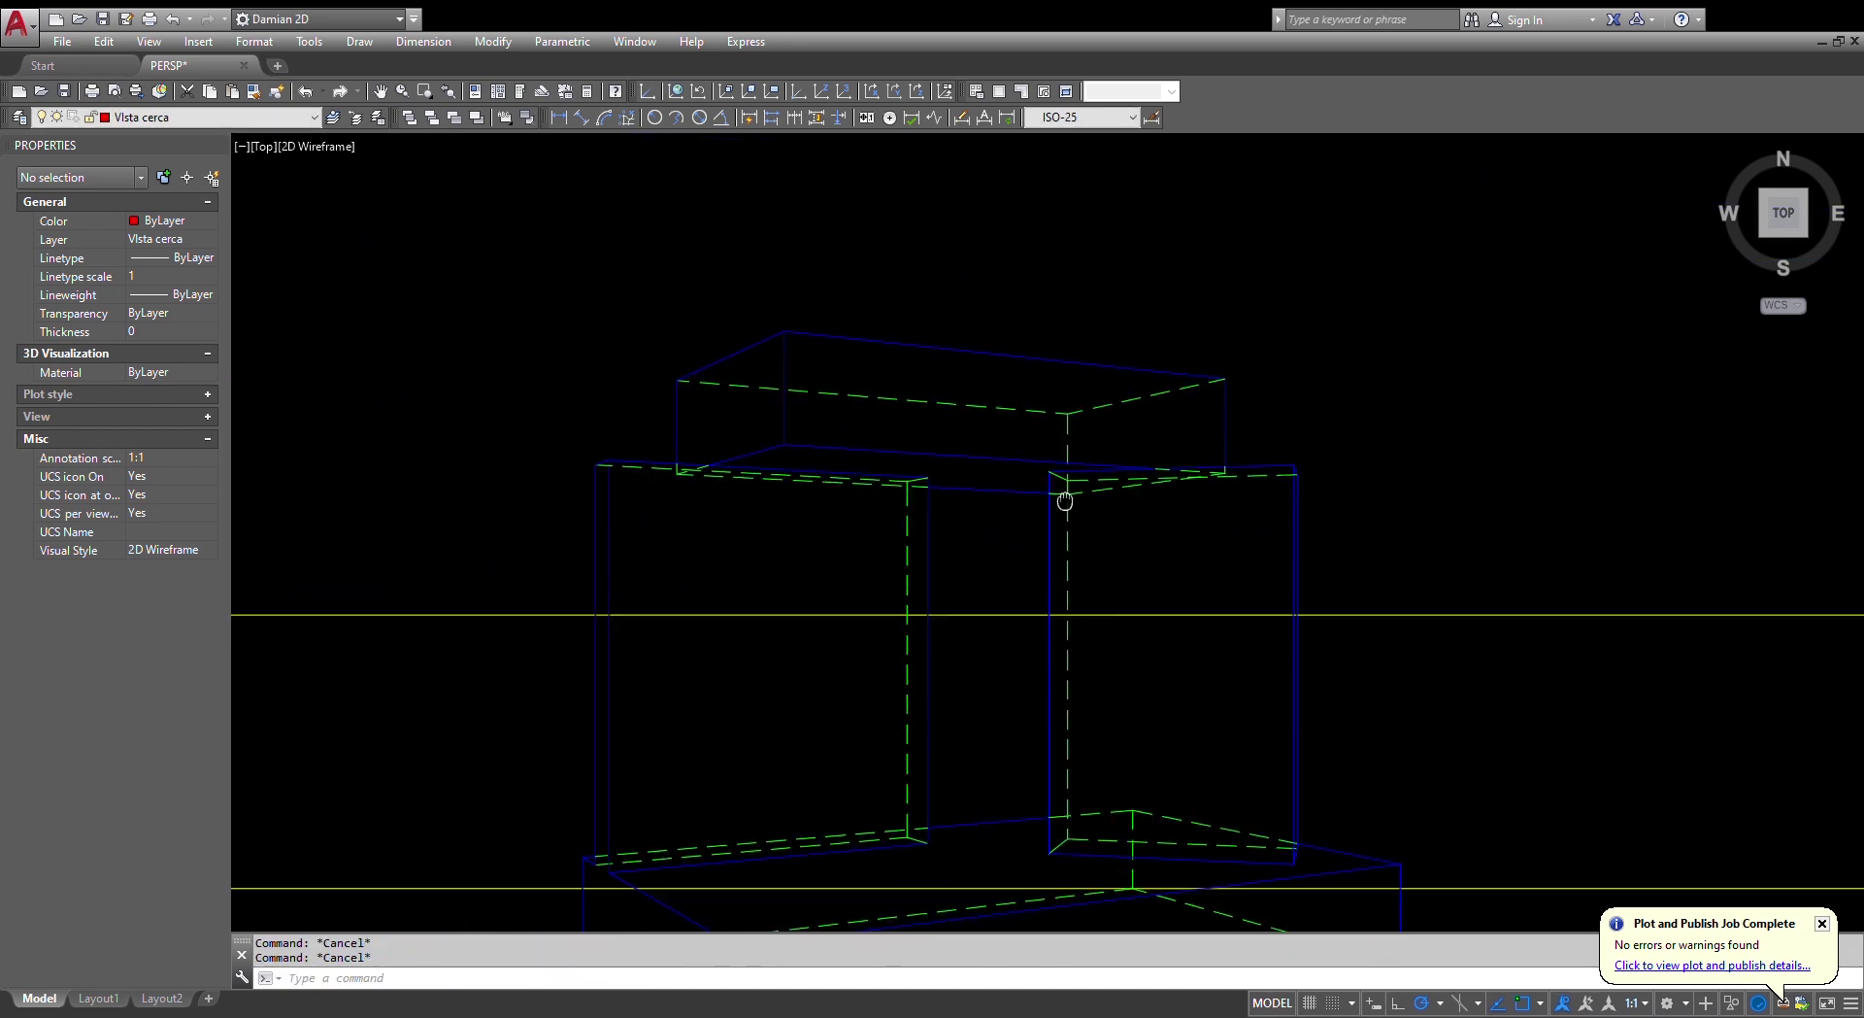
# - Show the grey construction lines again and select the projection verticals between the plan and the ground line
pyautogui.scroll(8, 1344, 819)
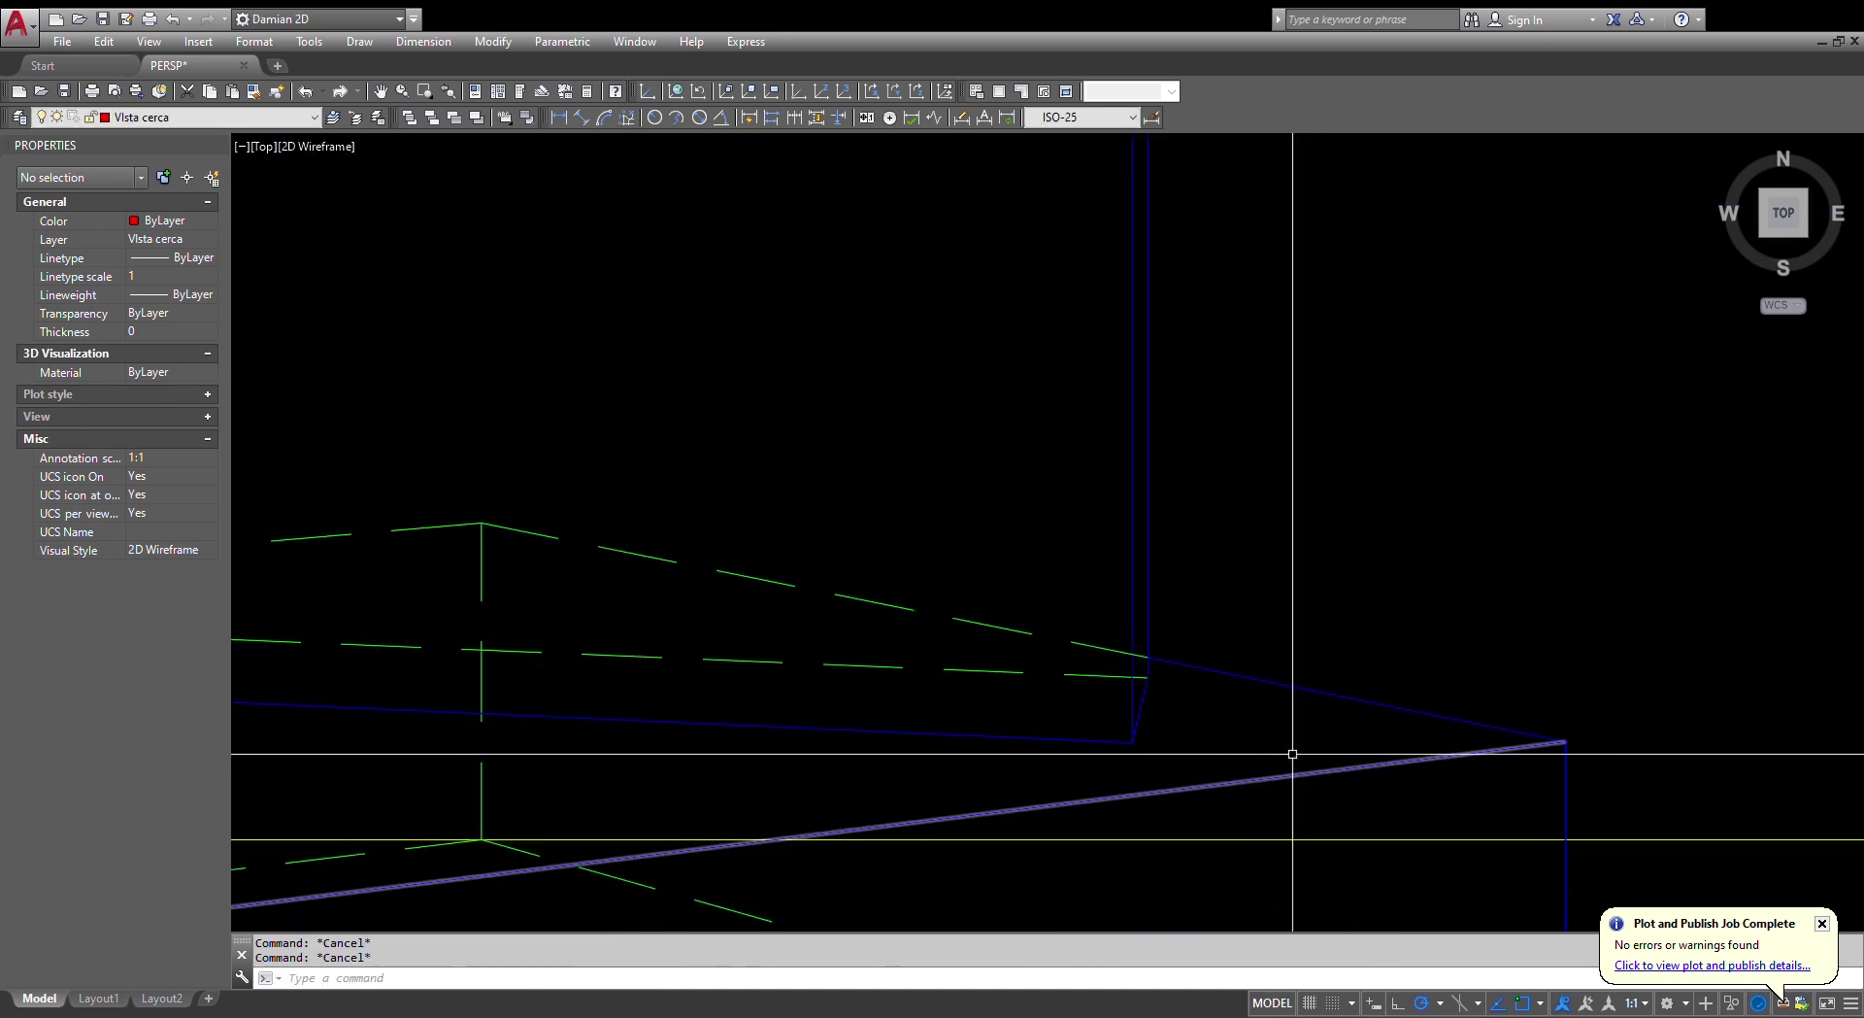
pyautogui.scroll(-6, 1291, 757)
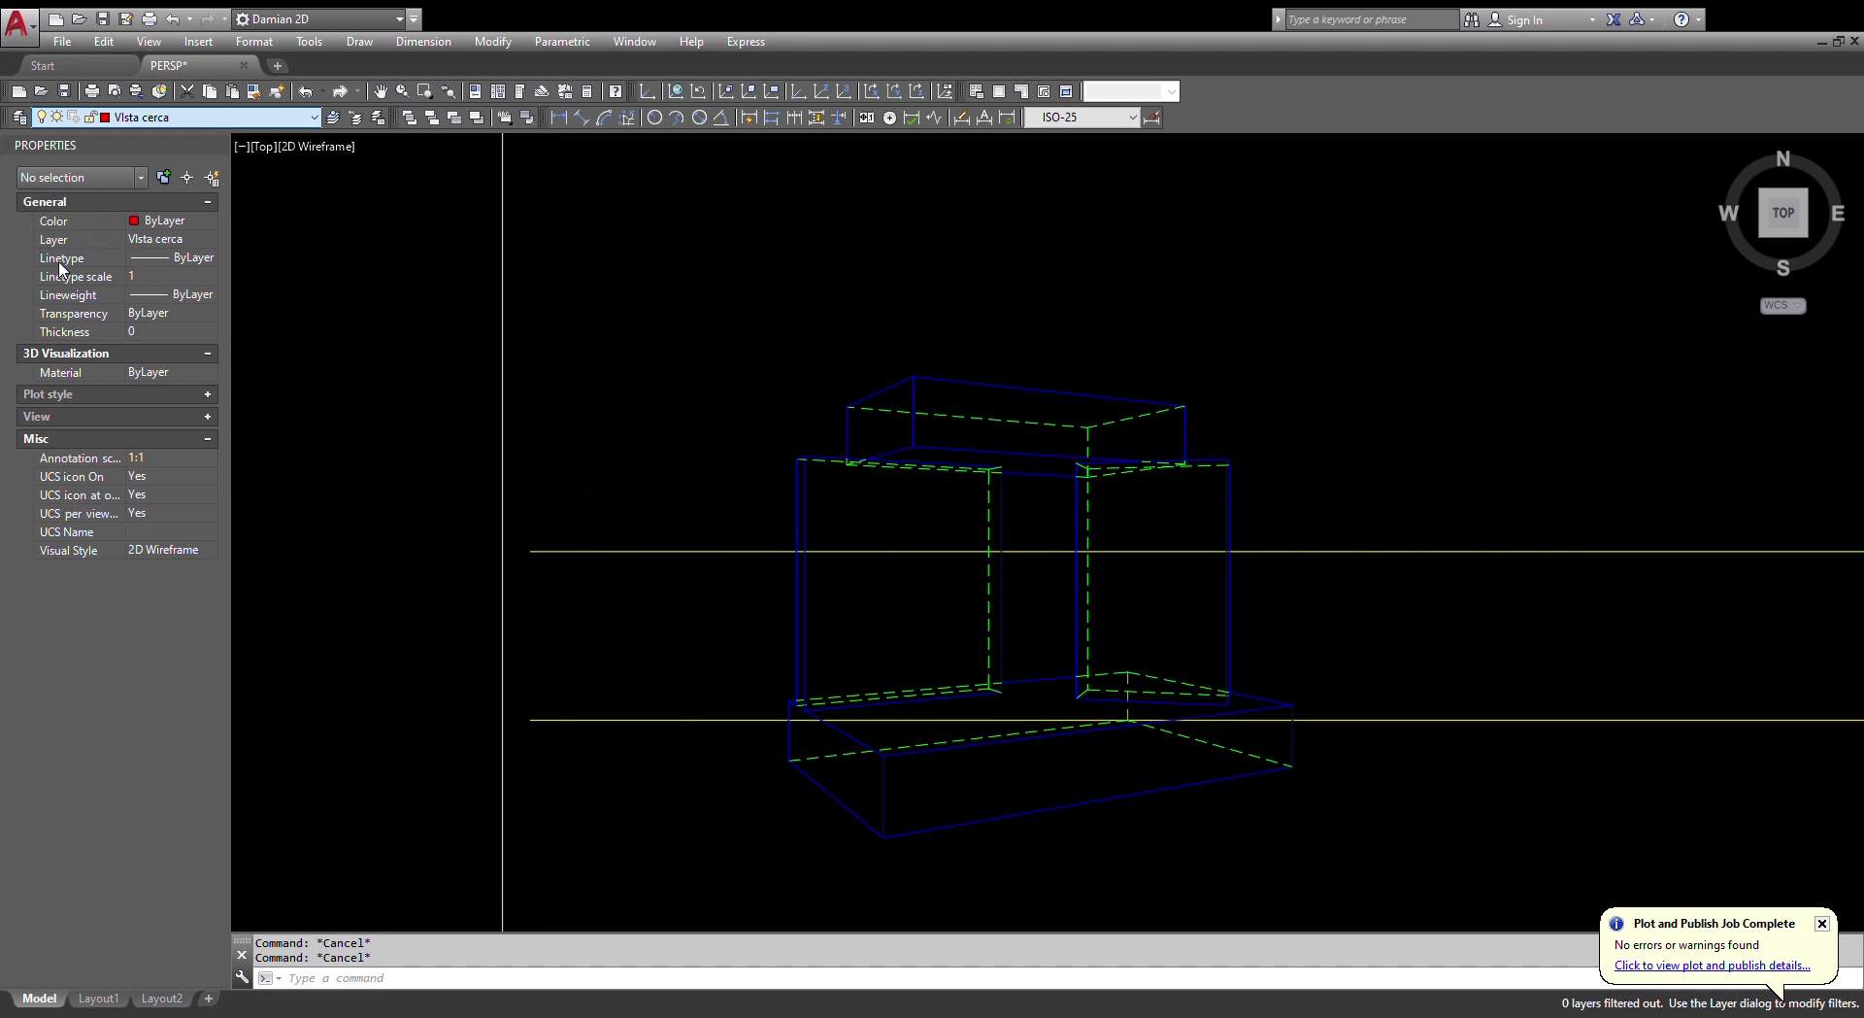
pyautogui.scroll(-8, 952, 437)
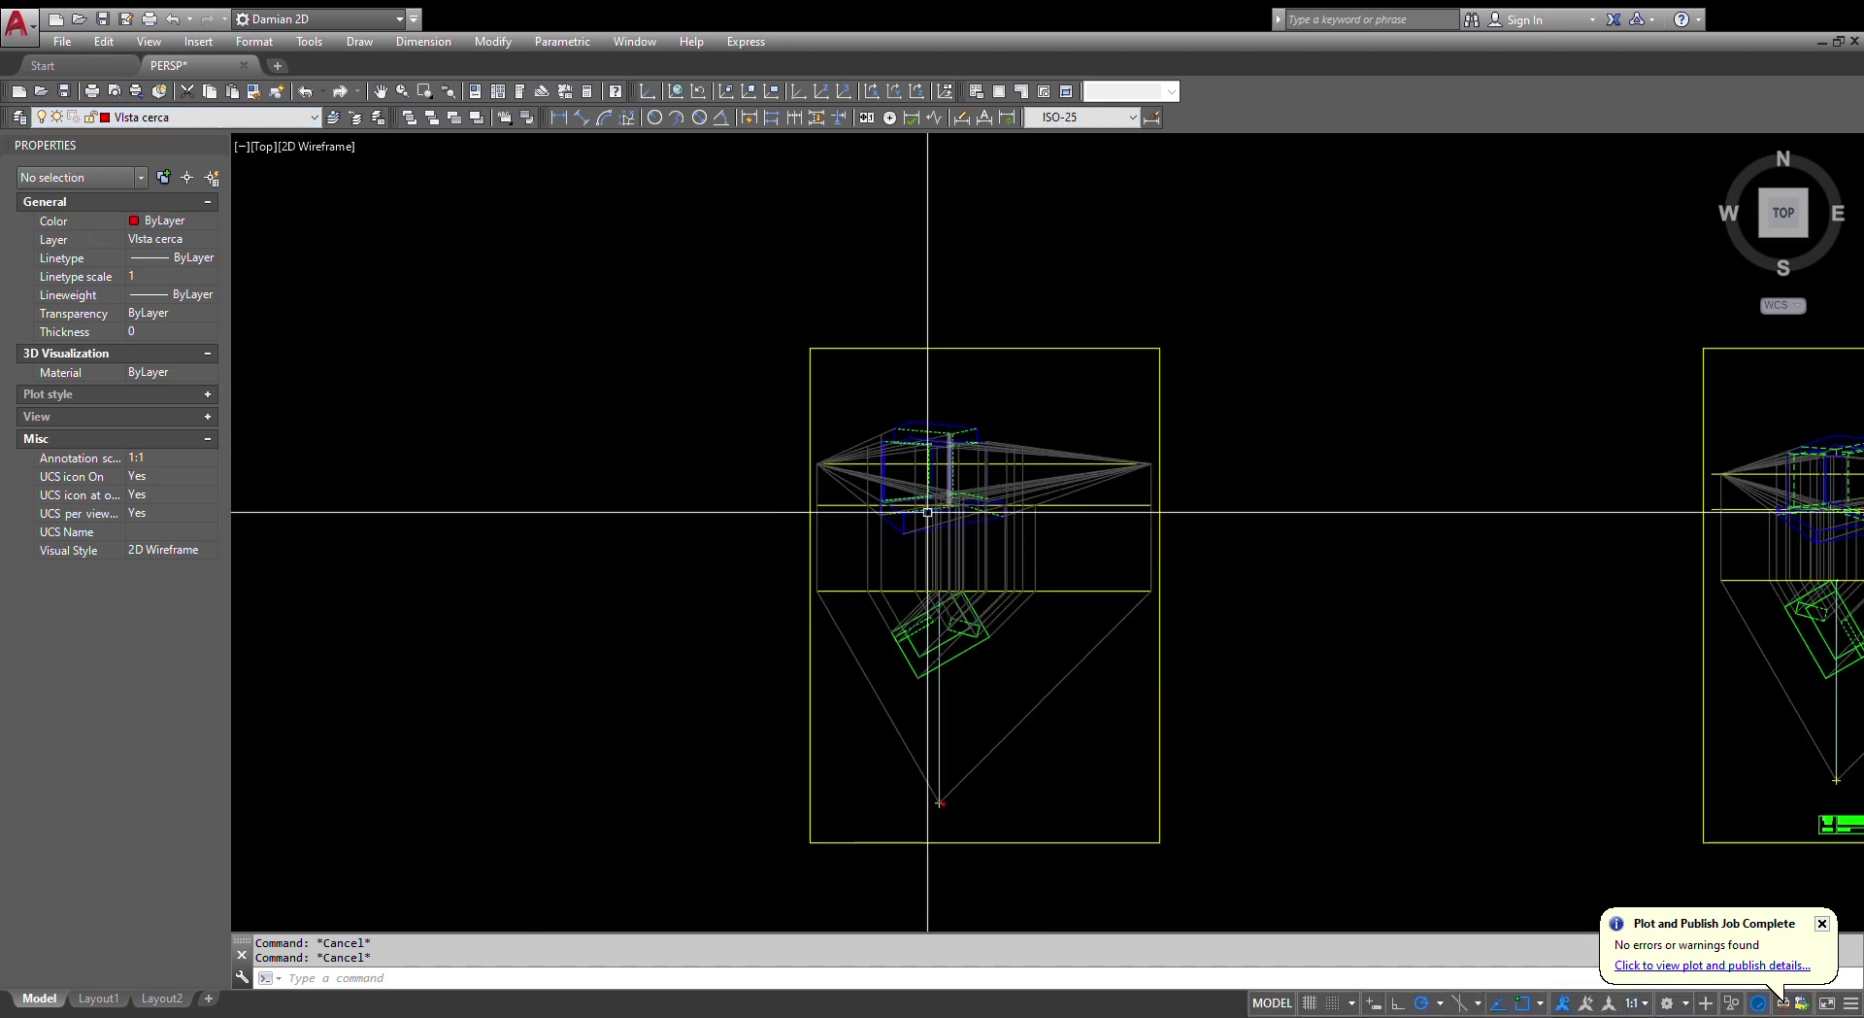
pyautogui.scroll(2, 979, 591)
pyautogui.click(1145, 561)
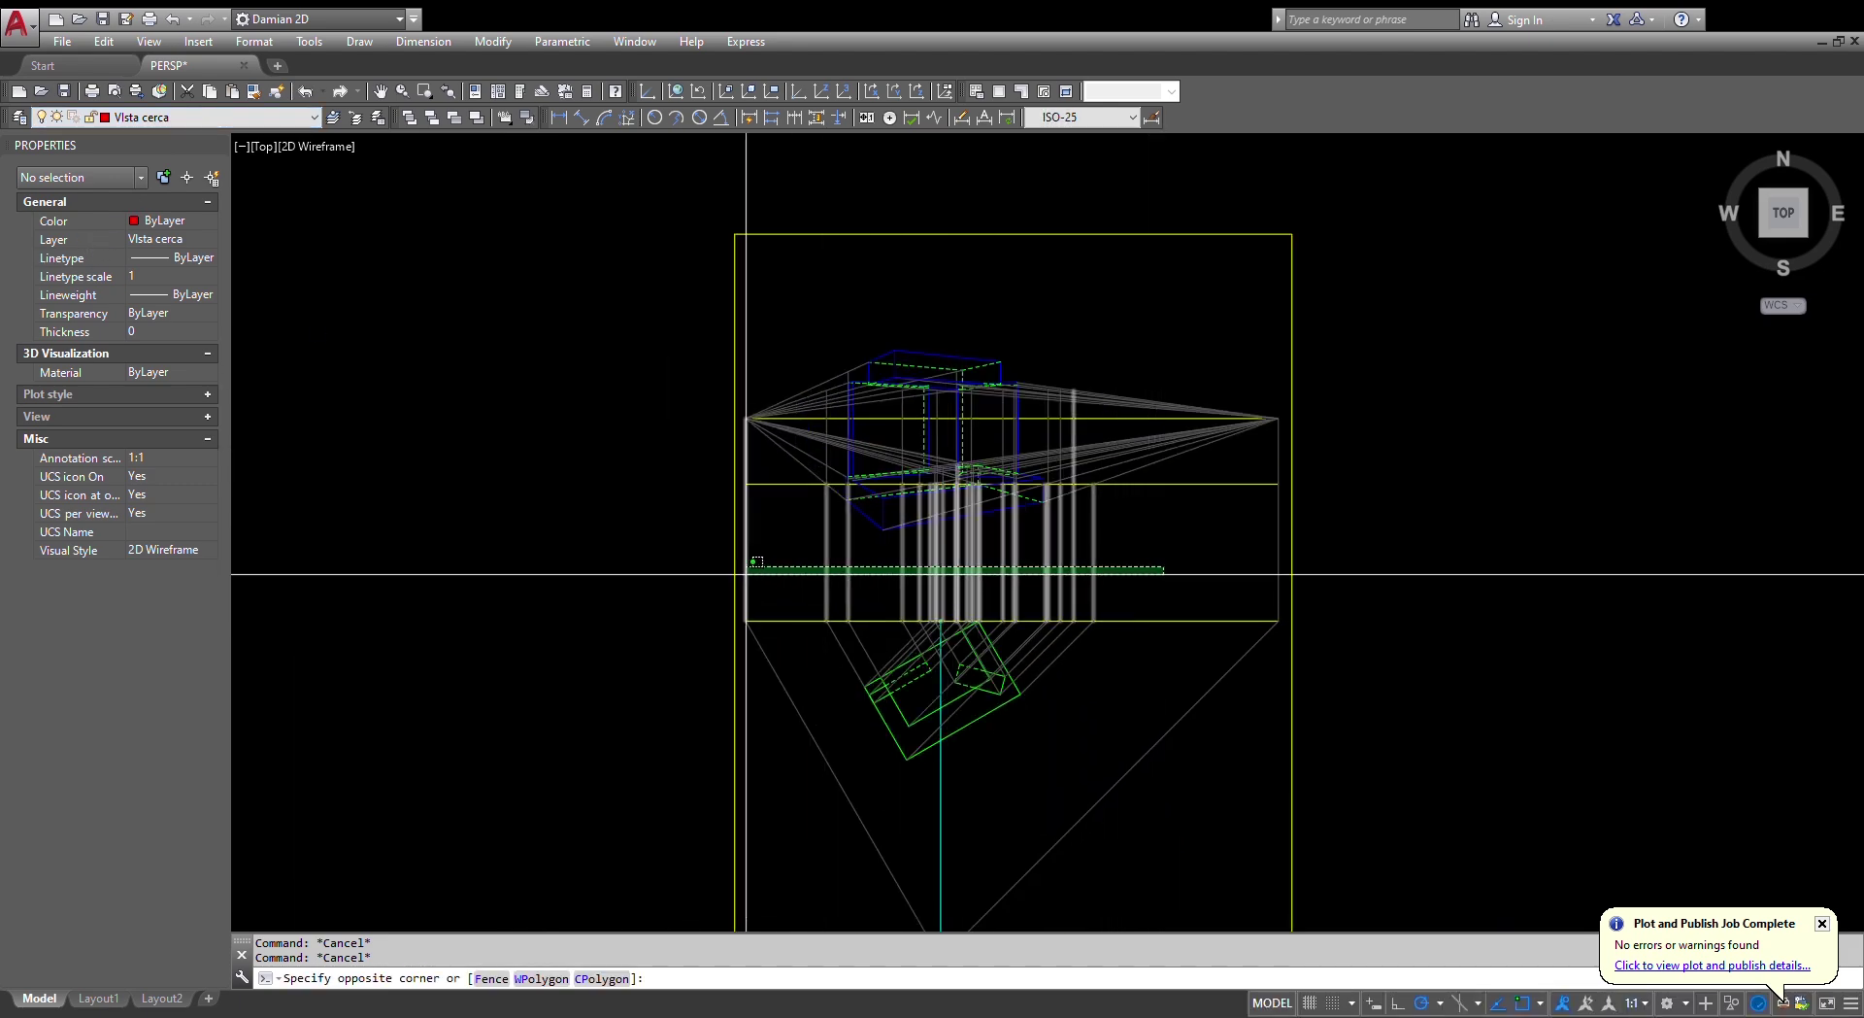
pyautogui.click(743, 575)
# - Add the grey diagonal construction lines on the right side of the rotated plan to the selection
pyautogui.click(1124, 810)
pyautogui.click(1082, 755)
pyautogui.scroll(6, 1049, 607)
pyautogui.click(1323, 769)
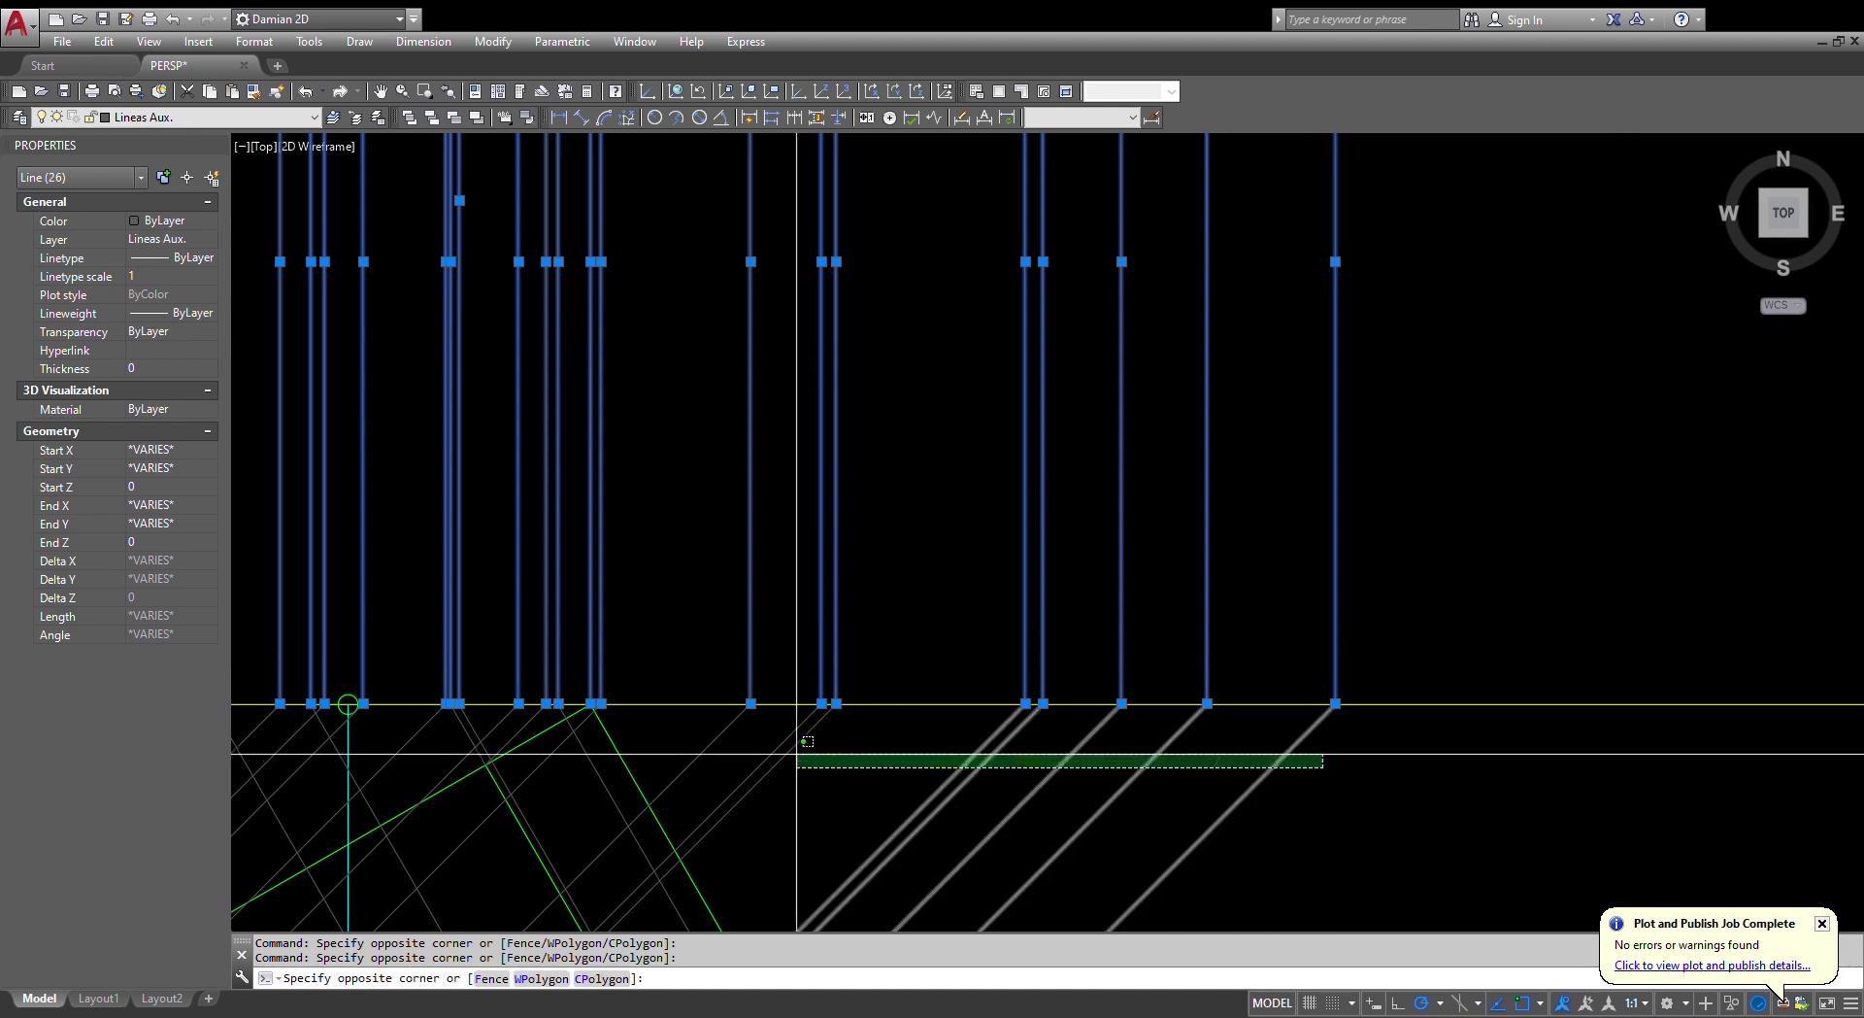
pyautogui.click(696, 741)
pyautogui.scroll(5, 585, 754)
pyautogui.click(580, 773)
pyautogui.click(535, 698)
# - Add the remaining grey diagonal construction lines over the middle and left of the plan to the selection
pyautogui.moveTo(470, 688); pyautogui.dragTo(1048, 673, button='middle')
pyautogui.click(1045, 670)
pyautogui.click(636, 668)
pyautogui.click(541, 699)
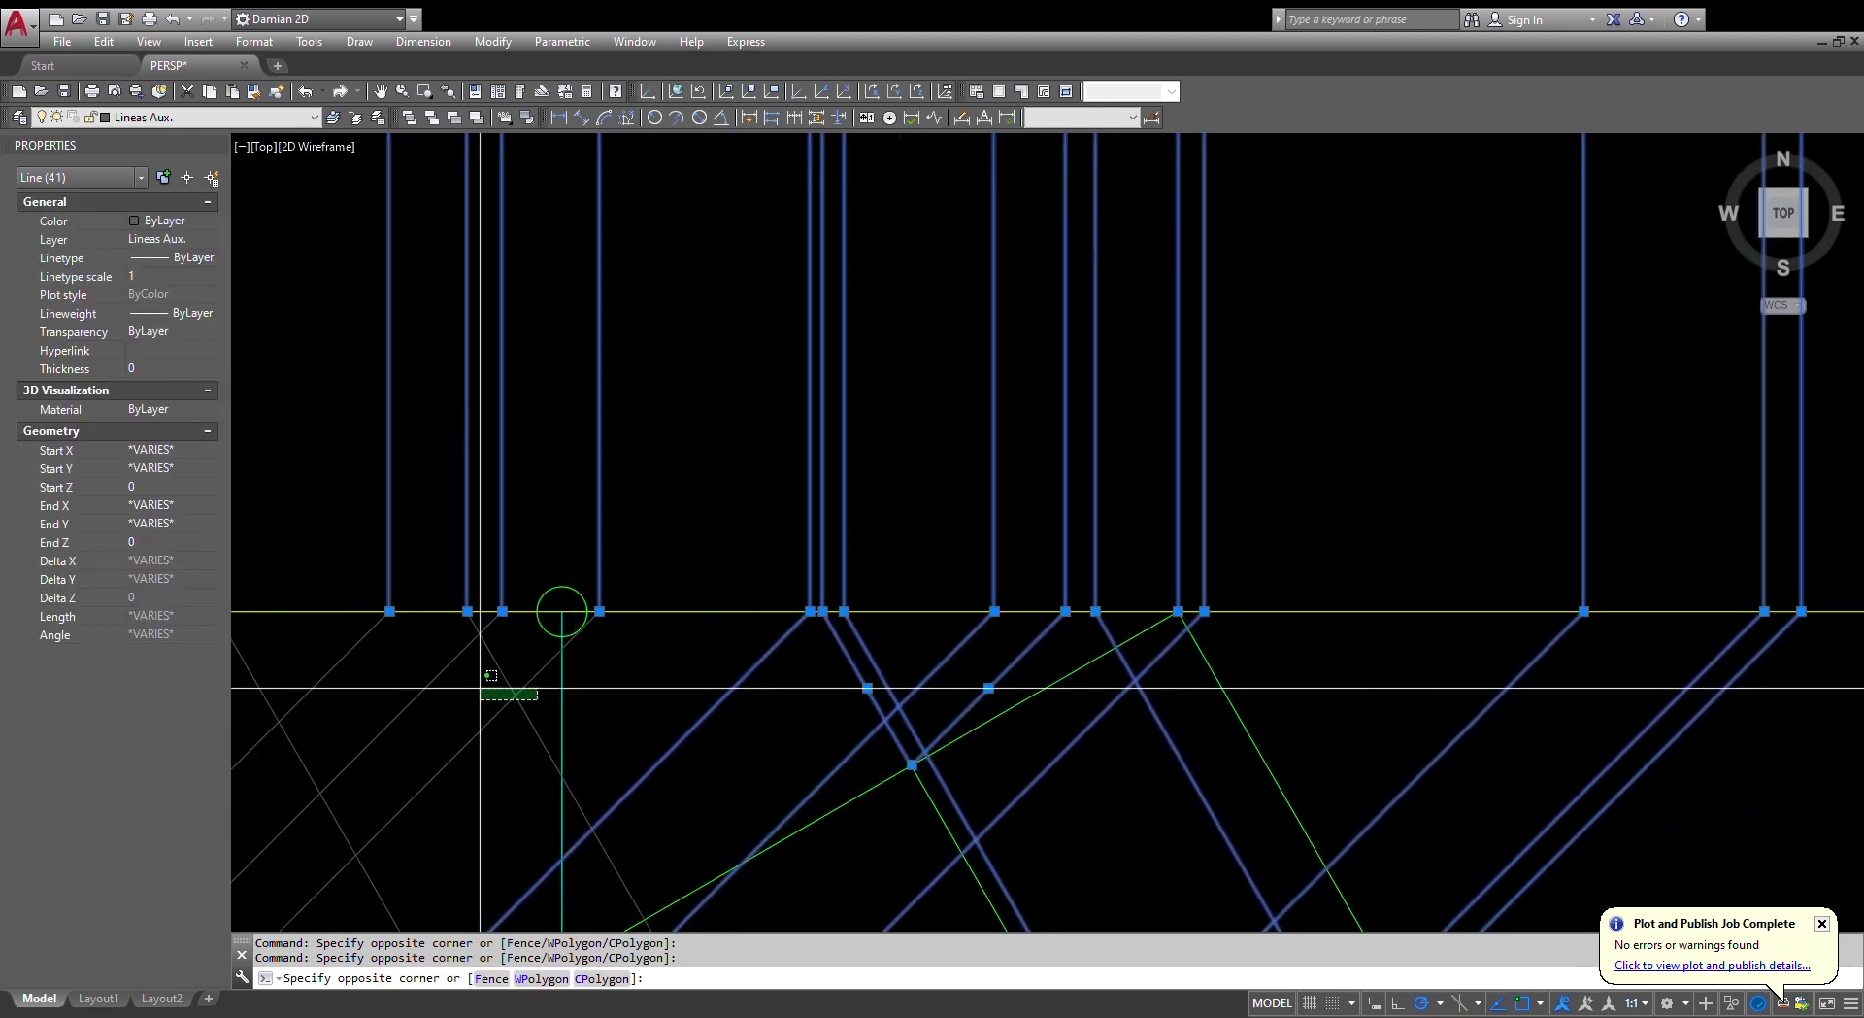
pyautogui.click(271, 675)
pyautogui.scroll(-5, 608, 661)
pyautogui.moveTo(608, 660); pyautogui.dragTo(992, 556, button='middle')
pyautogui.click(870, 705)
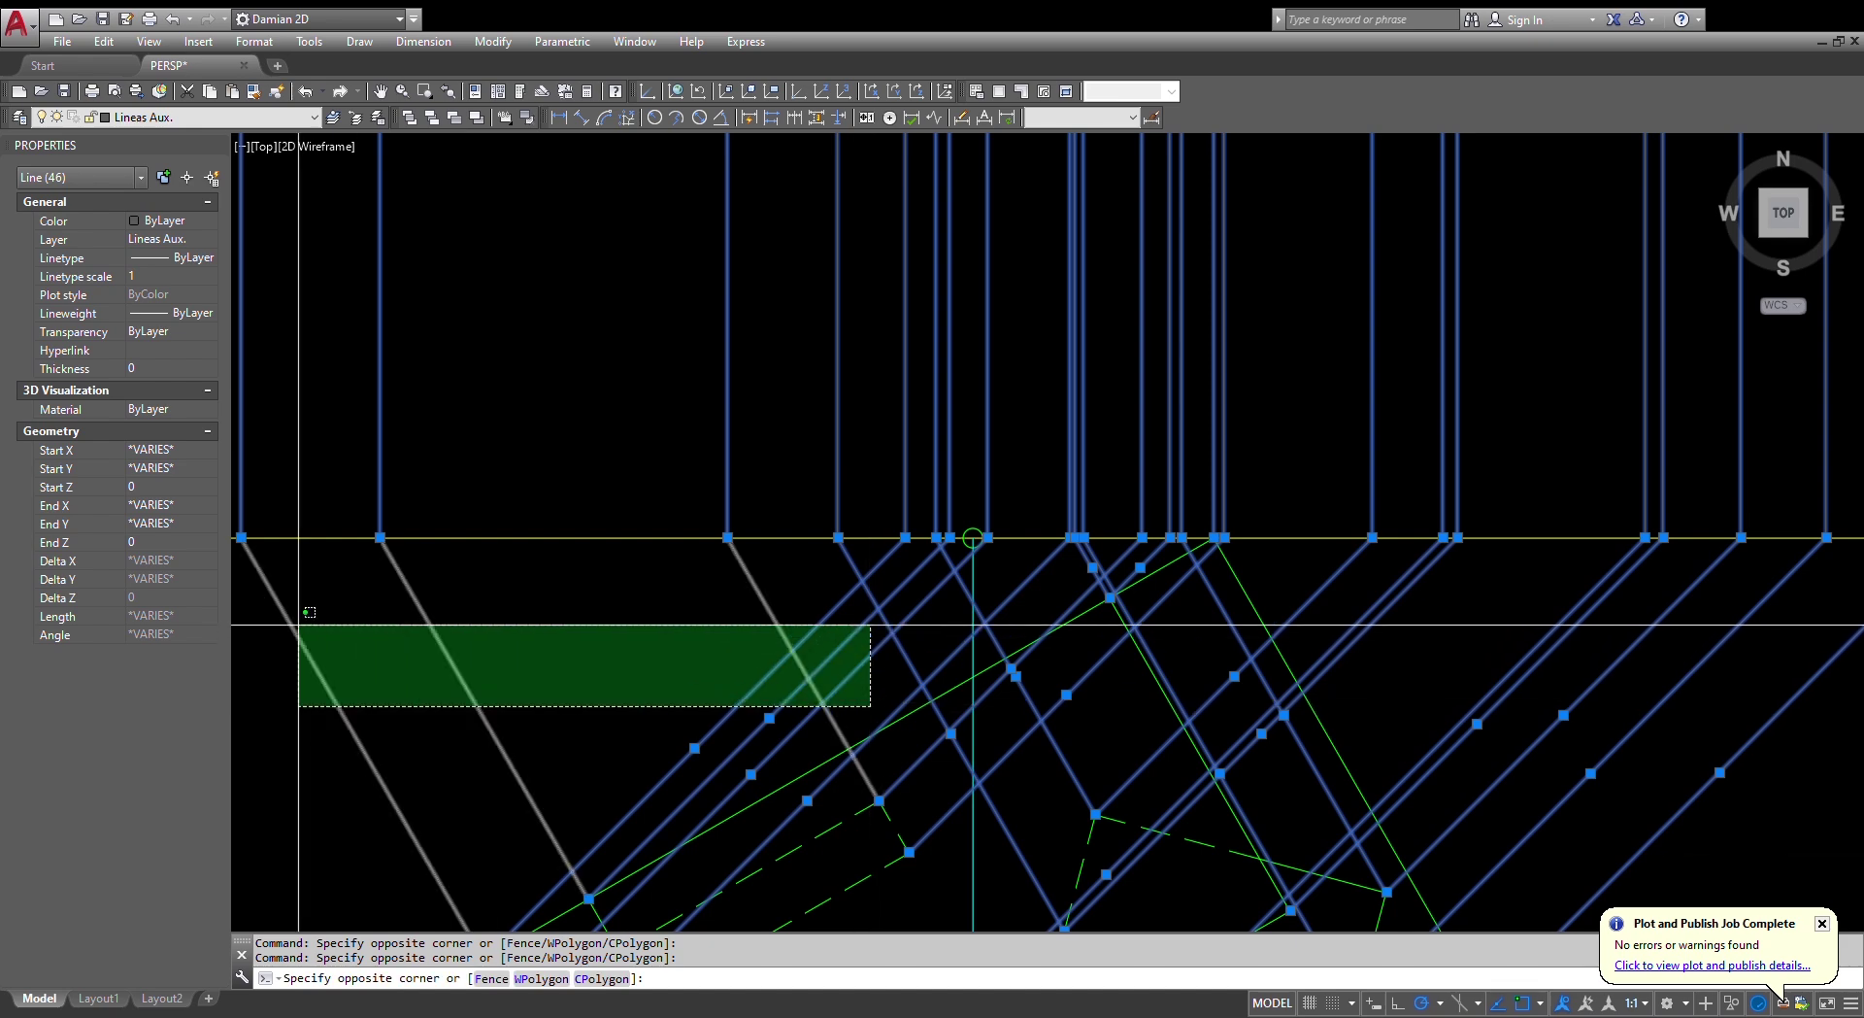
pyautogui.click(469, 627)
# - Add all grey lines converging on the right vanishing point, above and below the horizon, to the selection
pyautogui.scroll(-6, 580, 652)
pyautogui.scroll(2, 1041, 369)
pyautogui.click(1036, 398)
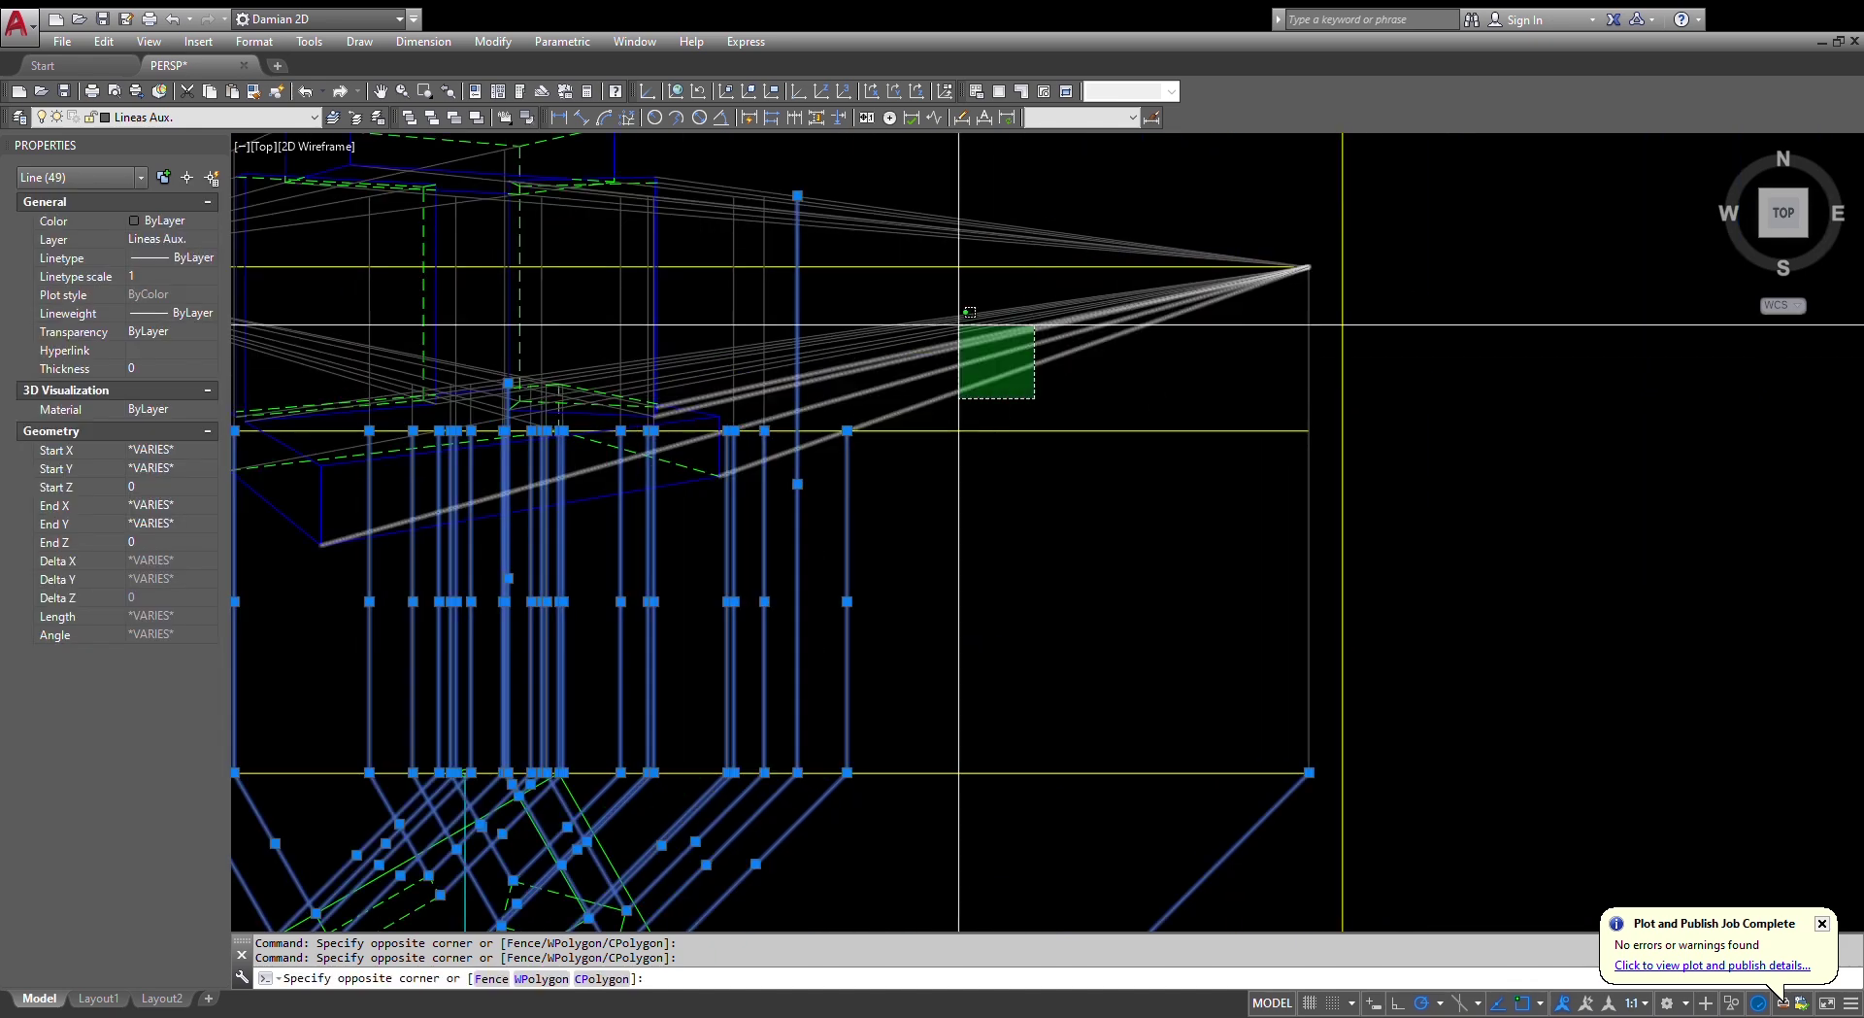
pyautogui.click(857, 286)
pyautogui.scroll(4, 844, 249)
pyautogui.moveTo(844, 249); pyautogui.dragTo(987, 421, button='middle')
pyautogui.click(931, 391)
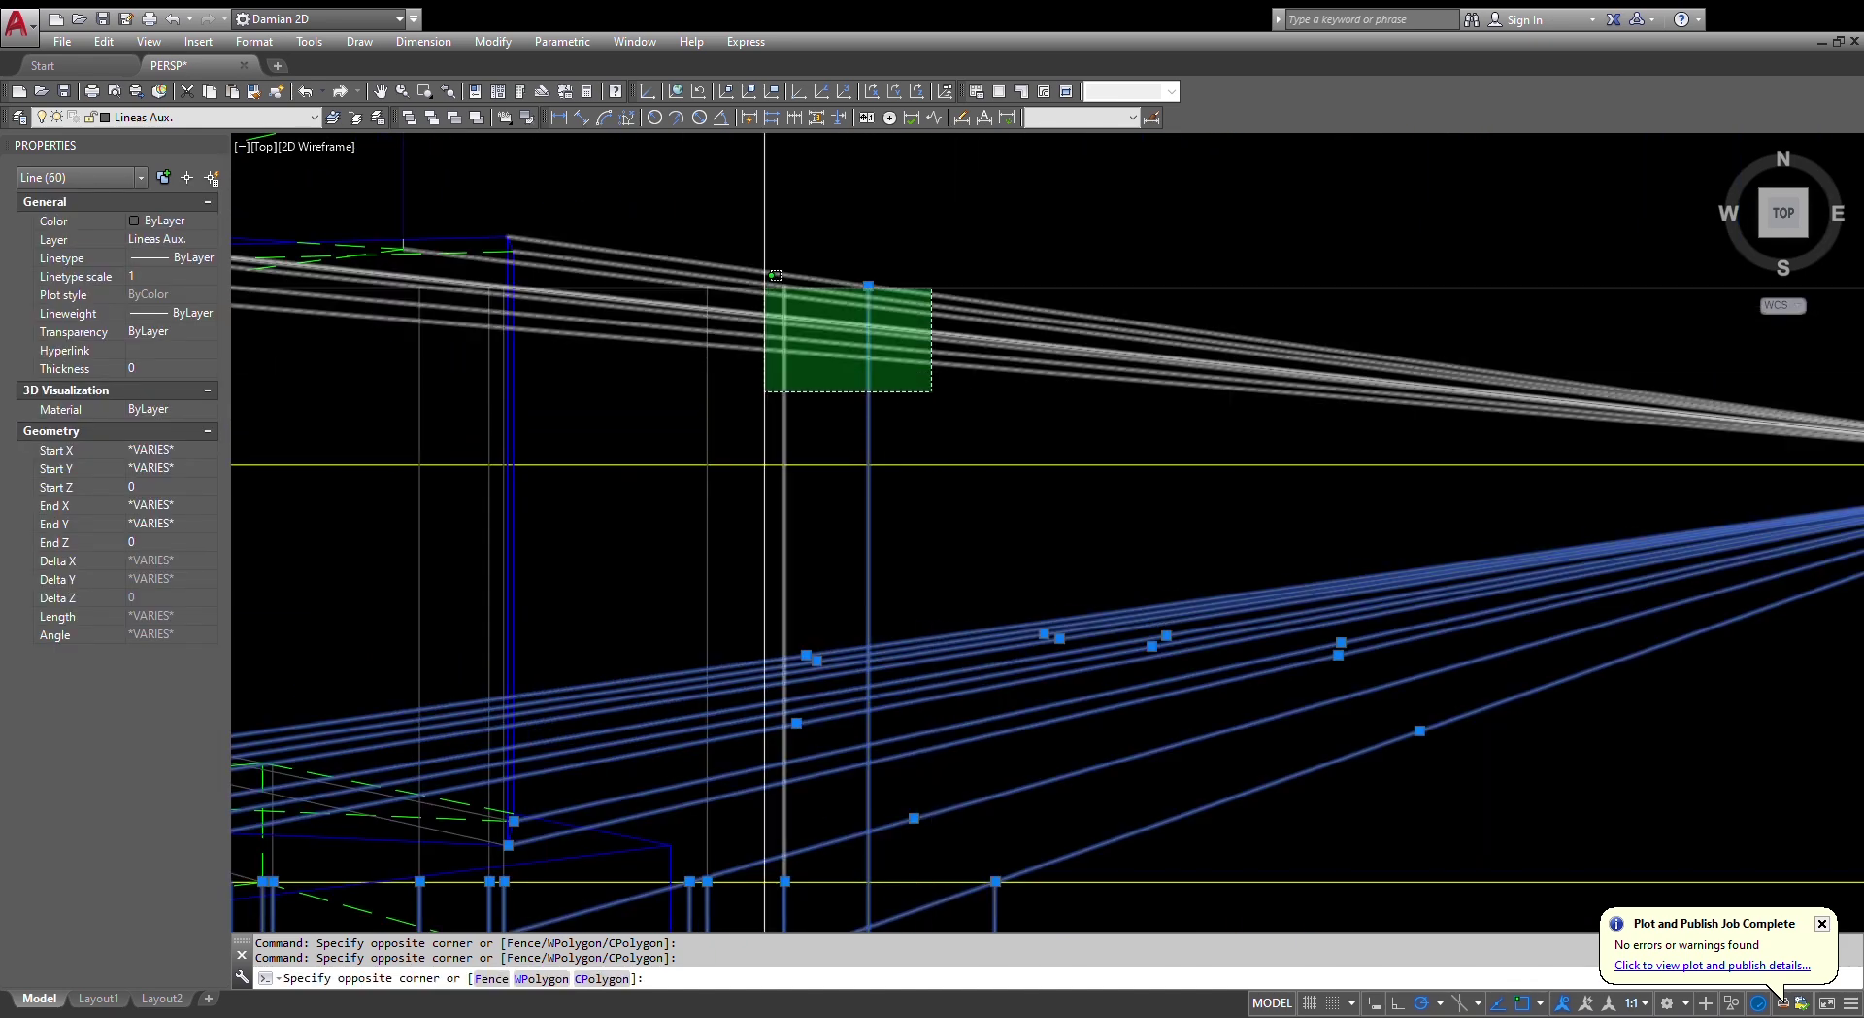
pyautogui.click(645, 245)
# - Add all grey lines converging on the left vanishing point to the selection
pyautogui.scroll(-4, 645, 246)
pyautogui.moveTo(644, 245); pyautogui.dragTo(1253, 338, button='middle')
pyautogui.scroll(2, 696, 464)
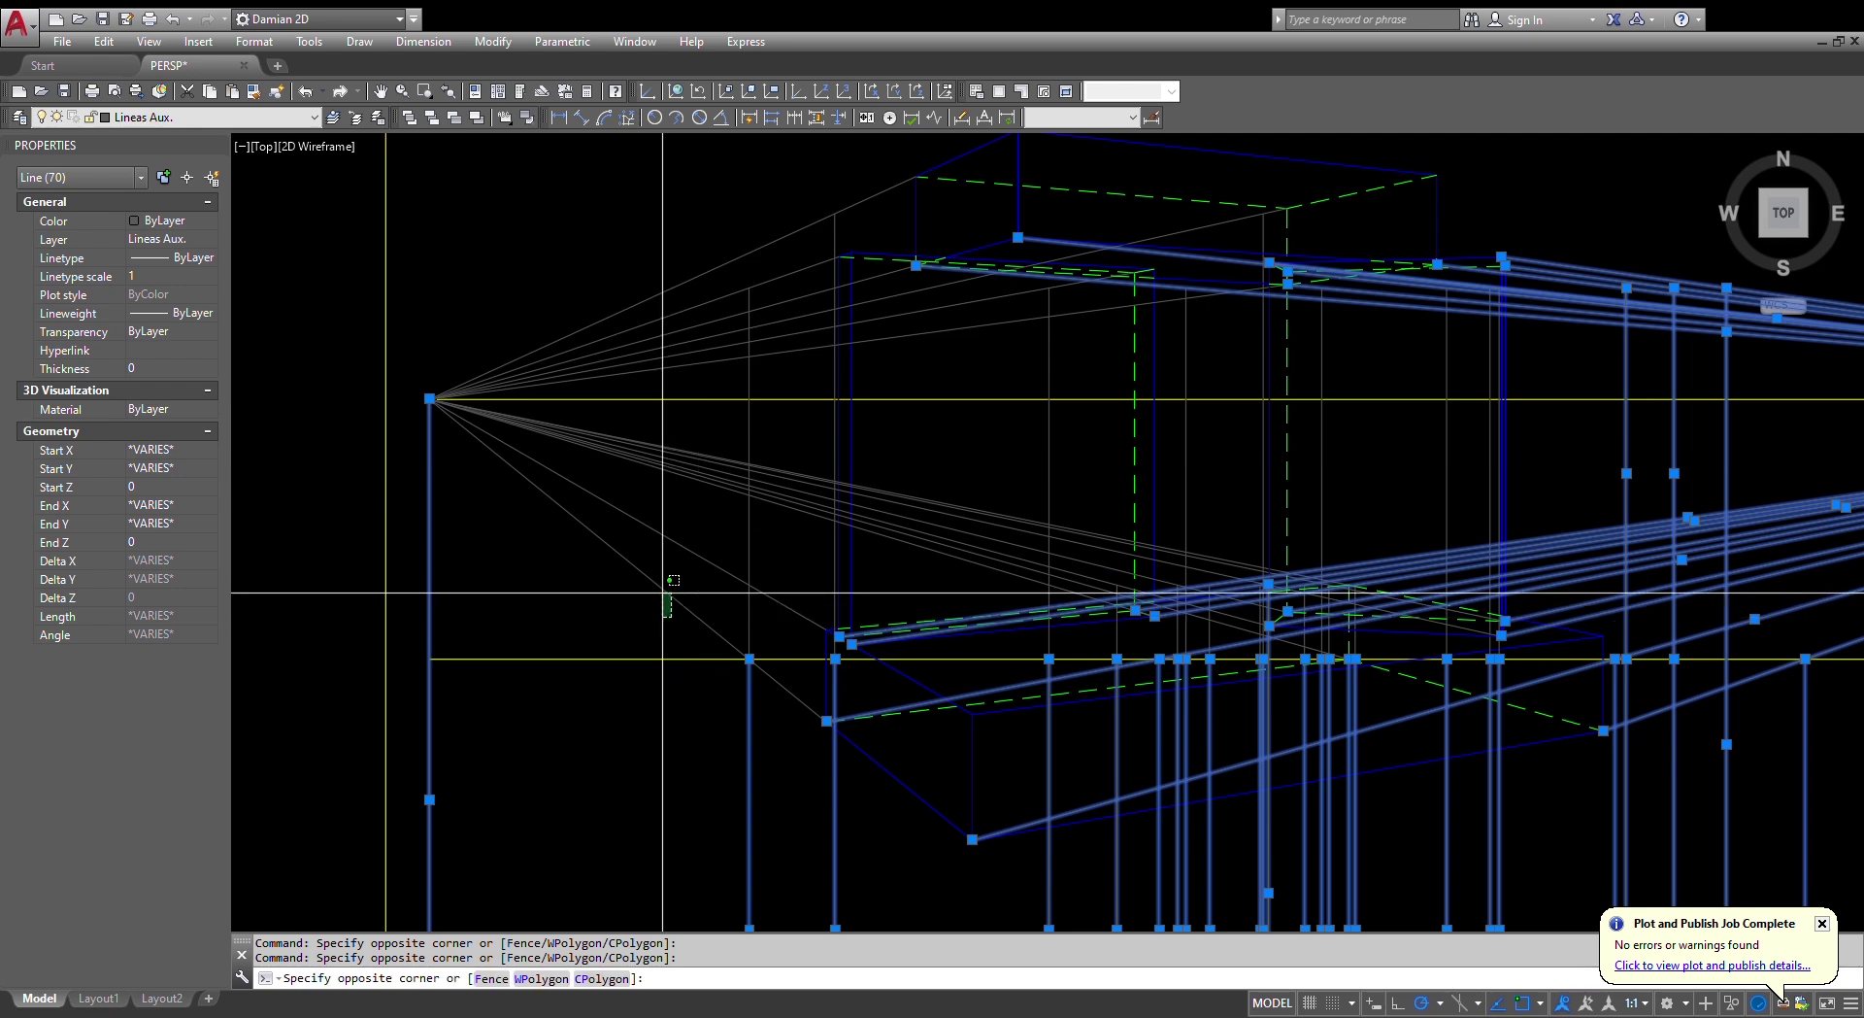
pyautogui.click(598, 423)
pyautogui.click(783, 378)
pyautogui.click(688, 267)
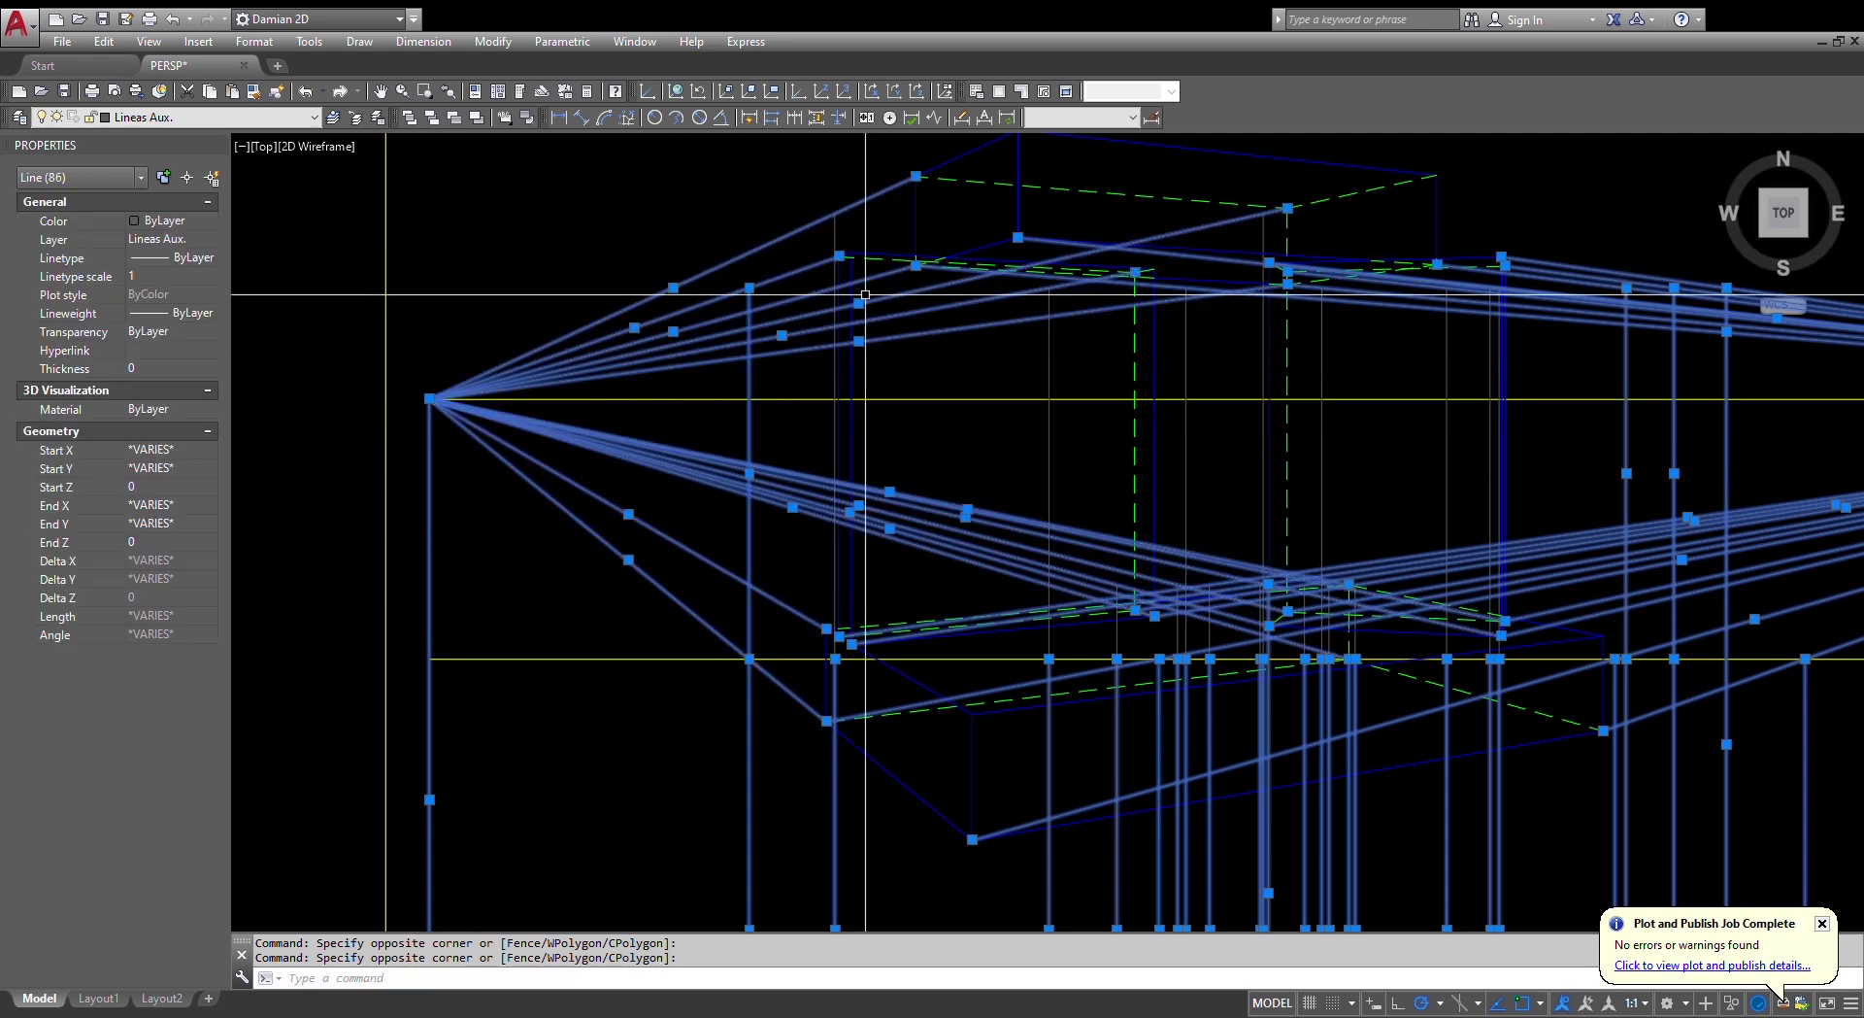
# - Add the tall grey height verticals crossing the columns and upper box to the selection one by one
pyautogui.click(1049, 353)
pyautogui.click(833, 232)
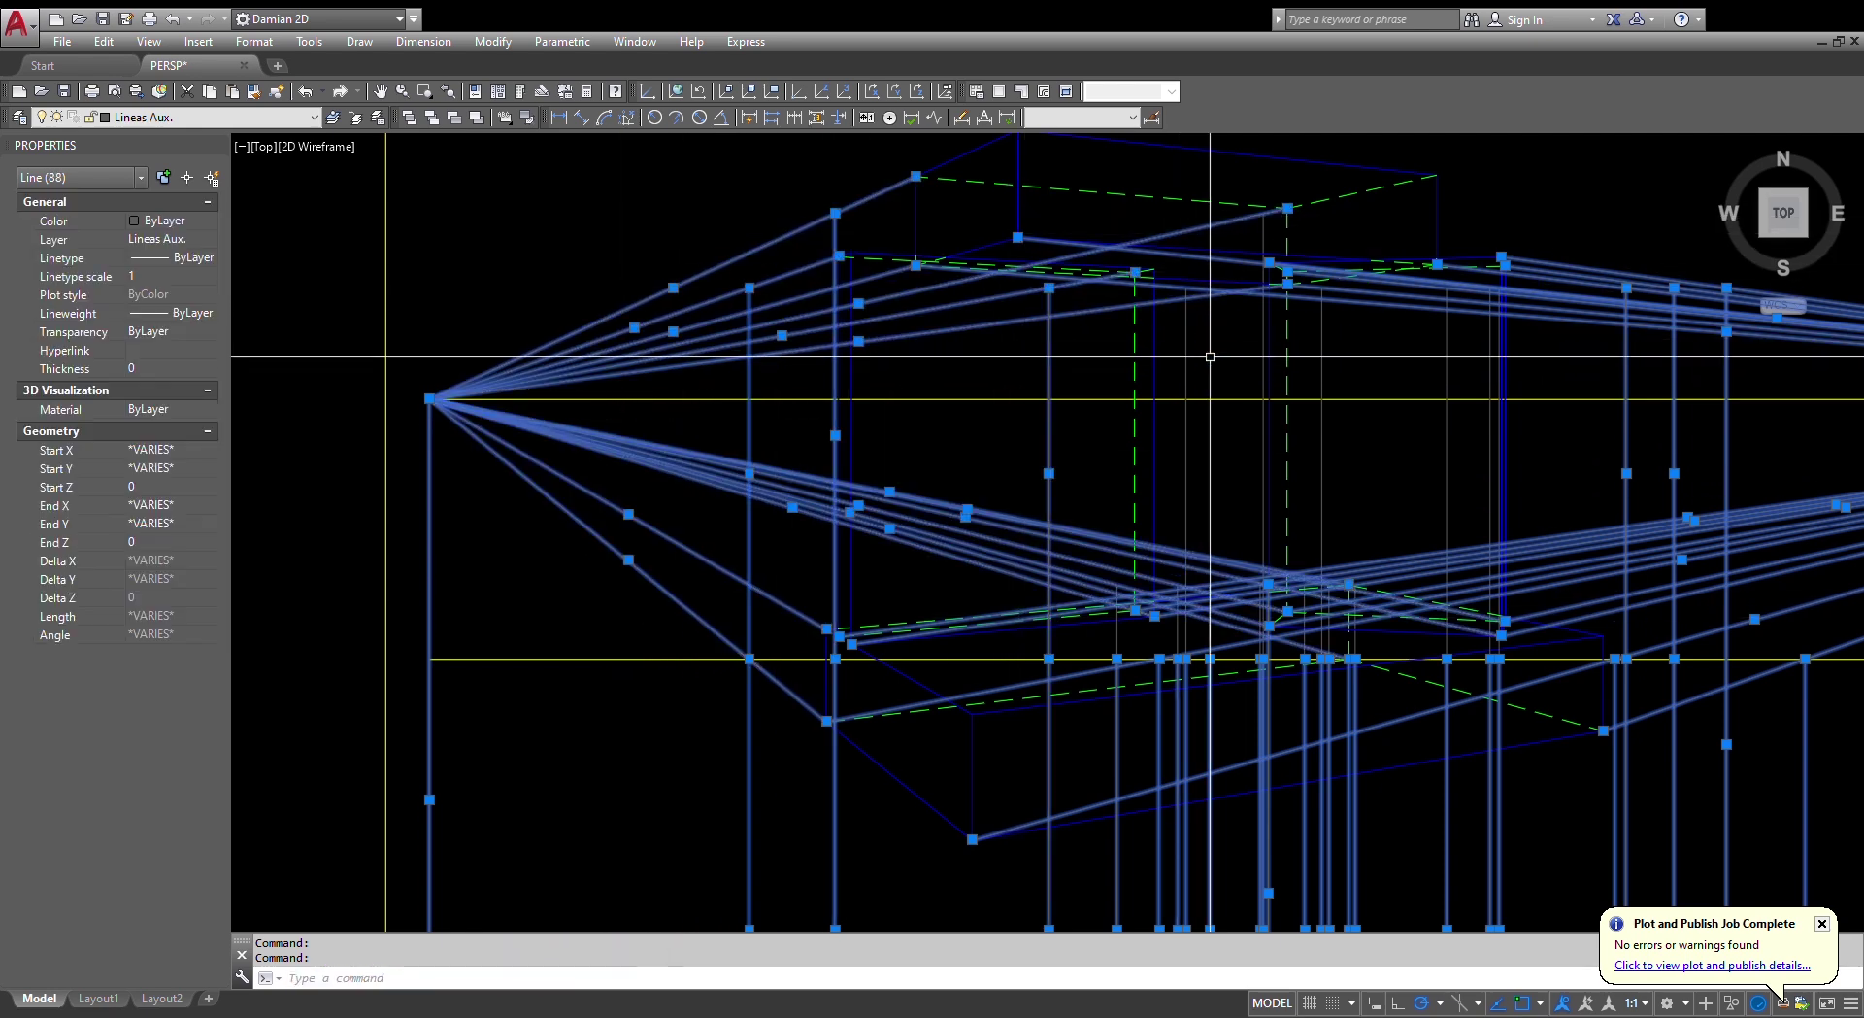
pyautogui.click(1189, 362)
pyautogui.click(1263, 349)
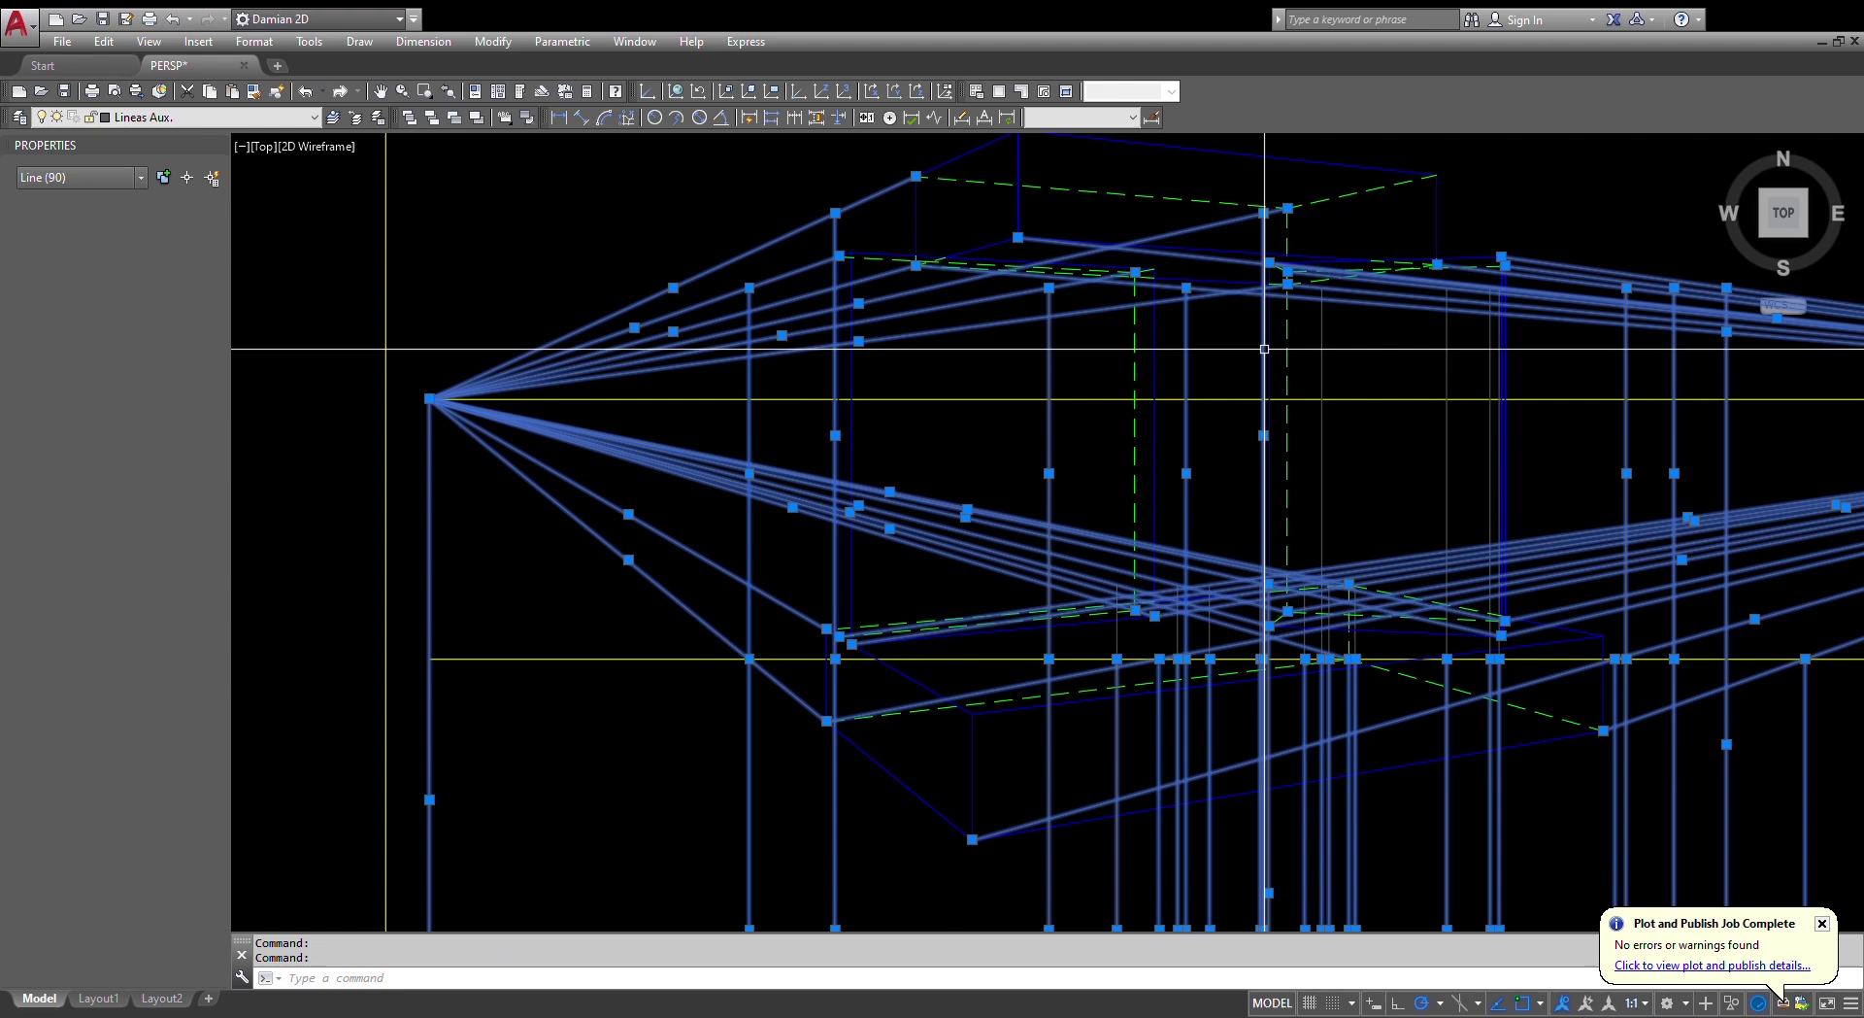
pyautogui.click(1320, 362)
pyautogui.click(1449, 365)
pyautogui.click(1493, 362)
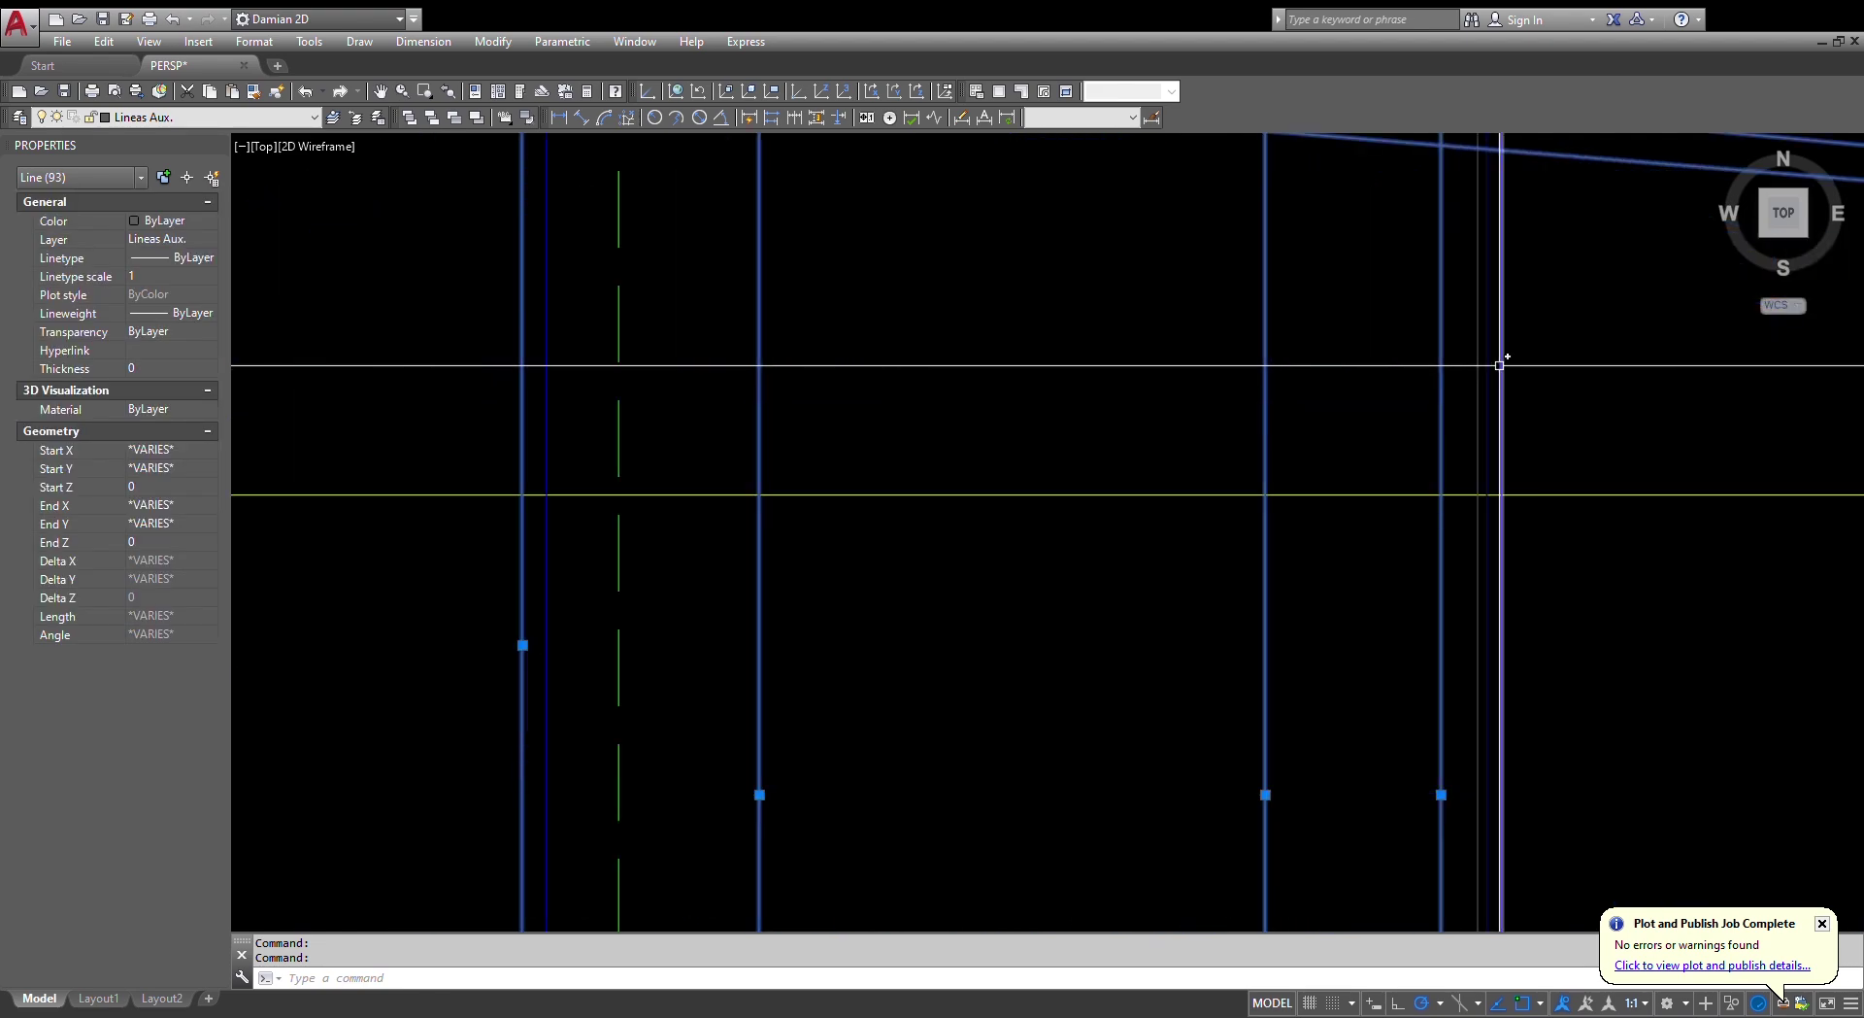
pyautogui.scroll(5, 1490, 364)
pyautogui.click(1478, 373)
pyautogui.scroll(-5, 1479, 373)
pyautogui.scroll(4, 1181, 689)
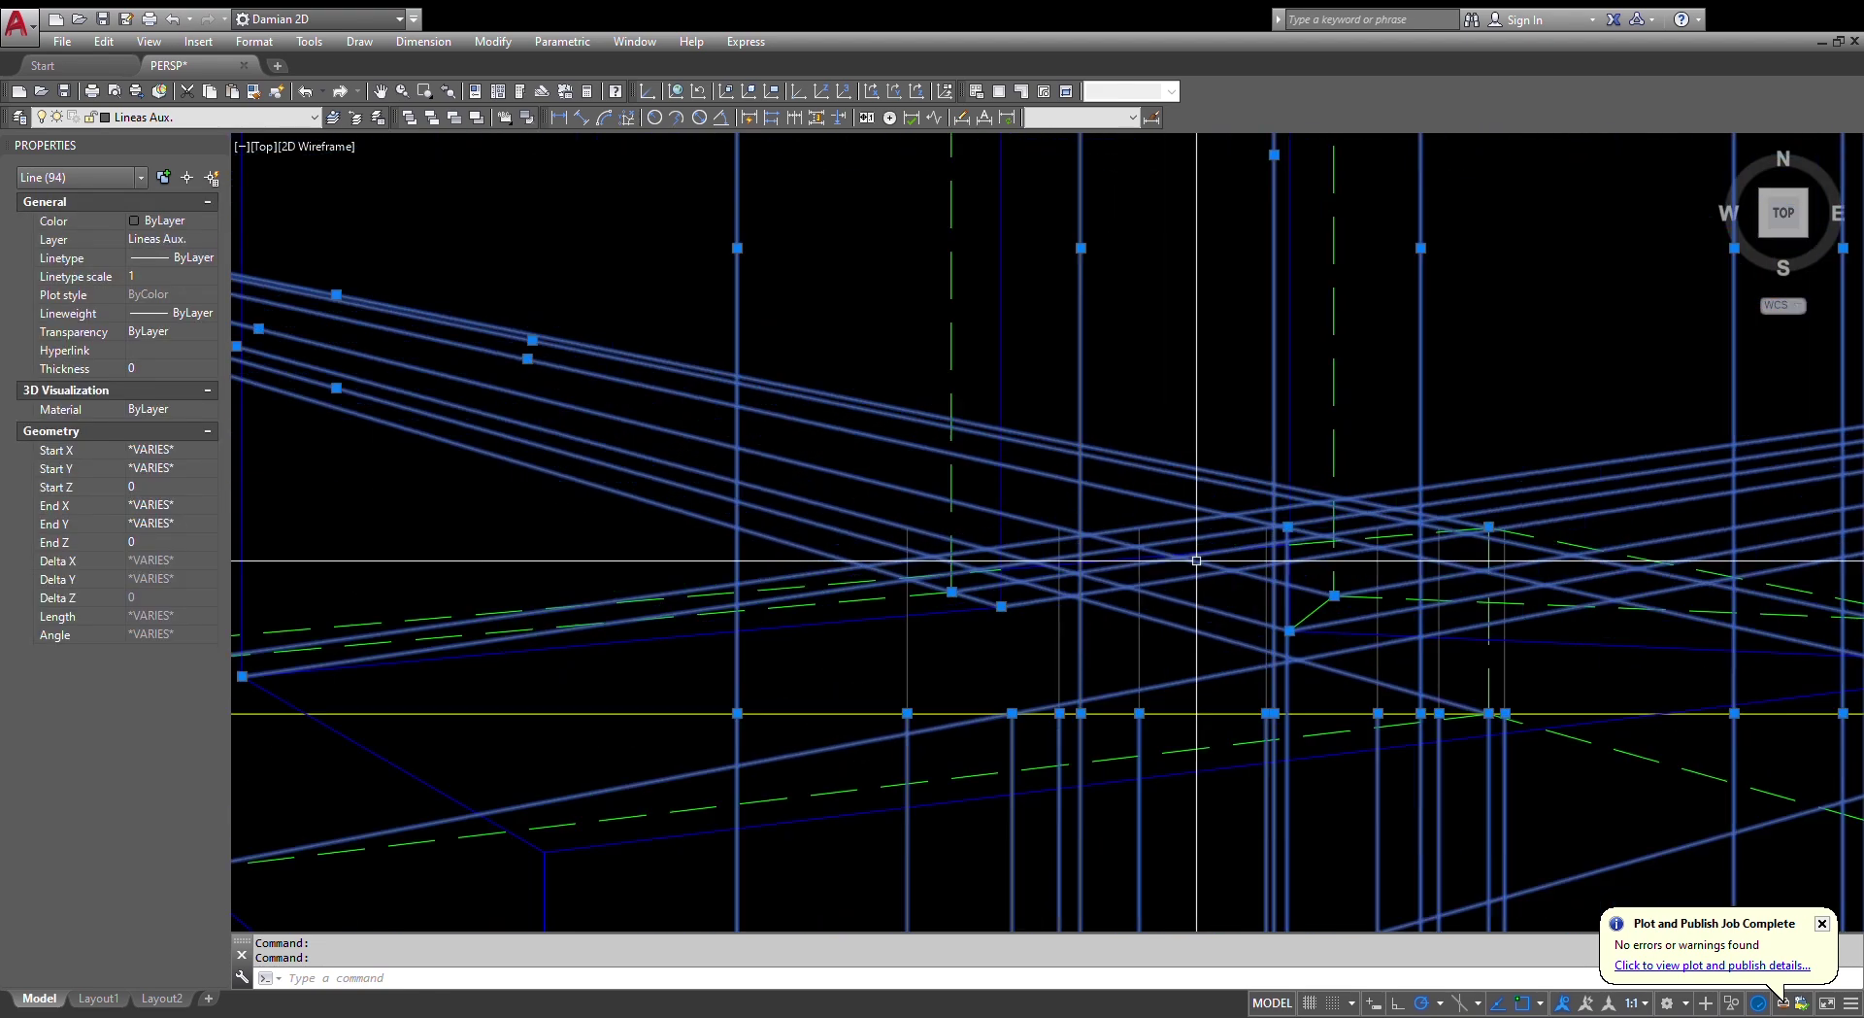
# - Add the remaining short grey verticals around the ground line to the selection and send all selected construction lines to the back
pyautogui.click(1142, 630)
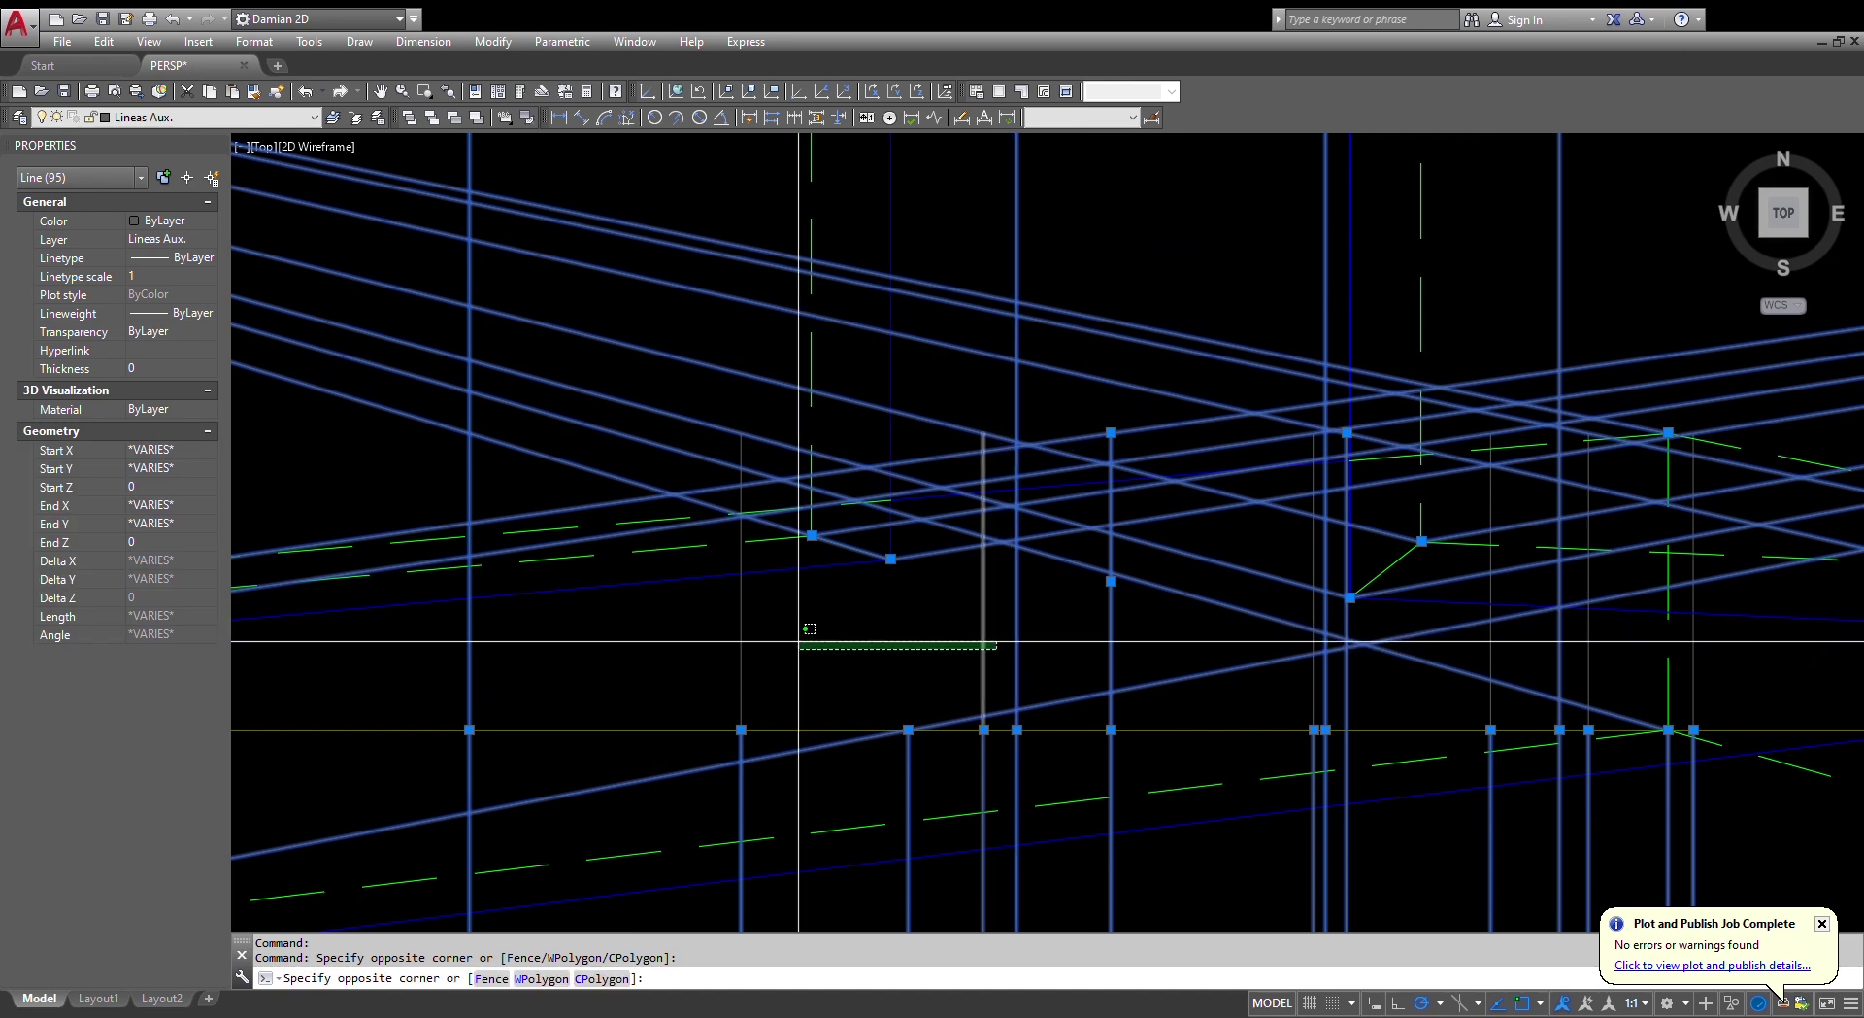
pyautogui.click(736, 633)
pyautogui.click(1711, 710)
pyautogui.click(1681, 698)
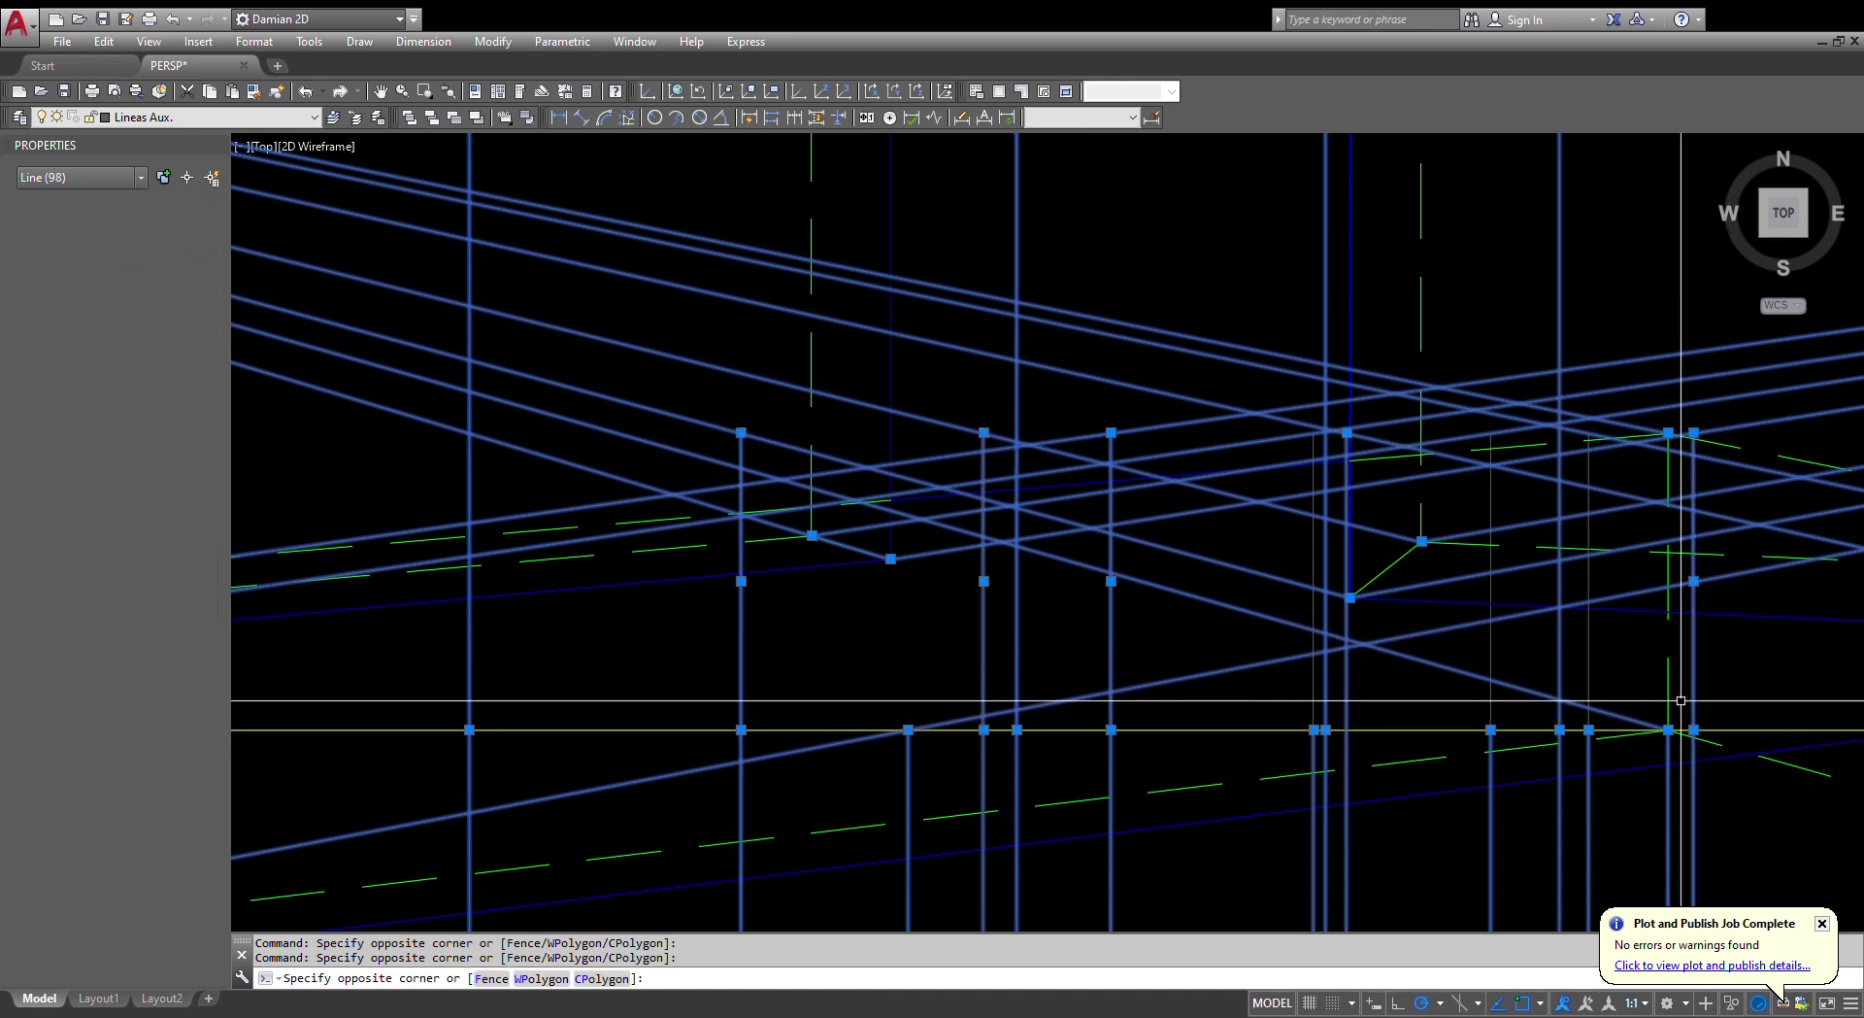
pyautogui.click(1613, 665)
pyautogui.click(1454, 642)
pyautogui.scroll(-3, 1390, 637)
pyautogui.scroll(2, 1599, 684)
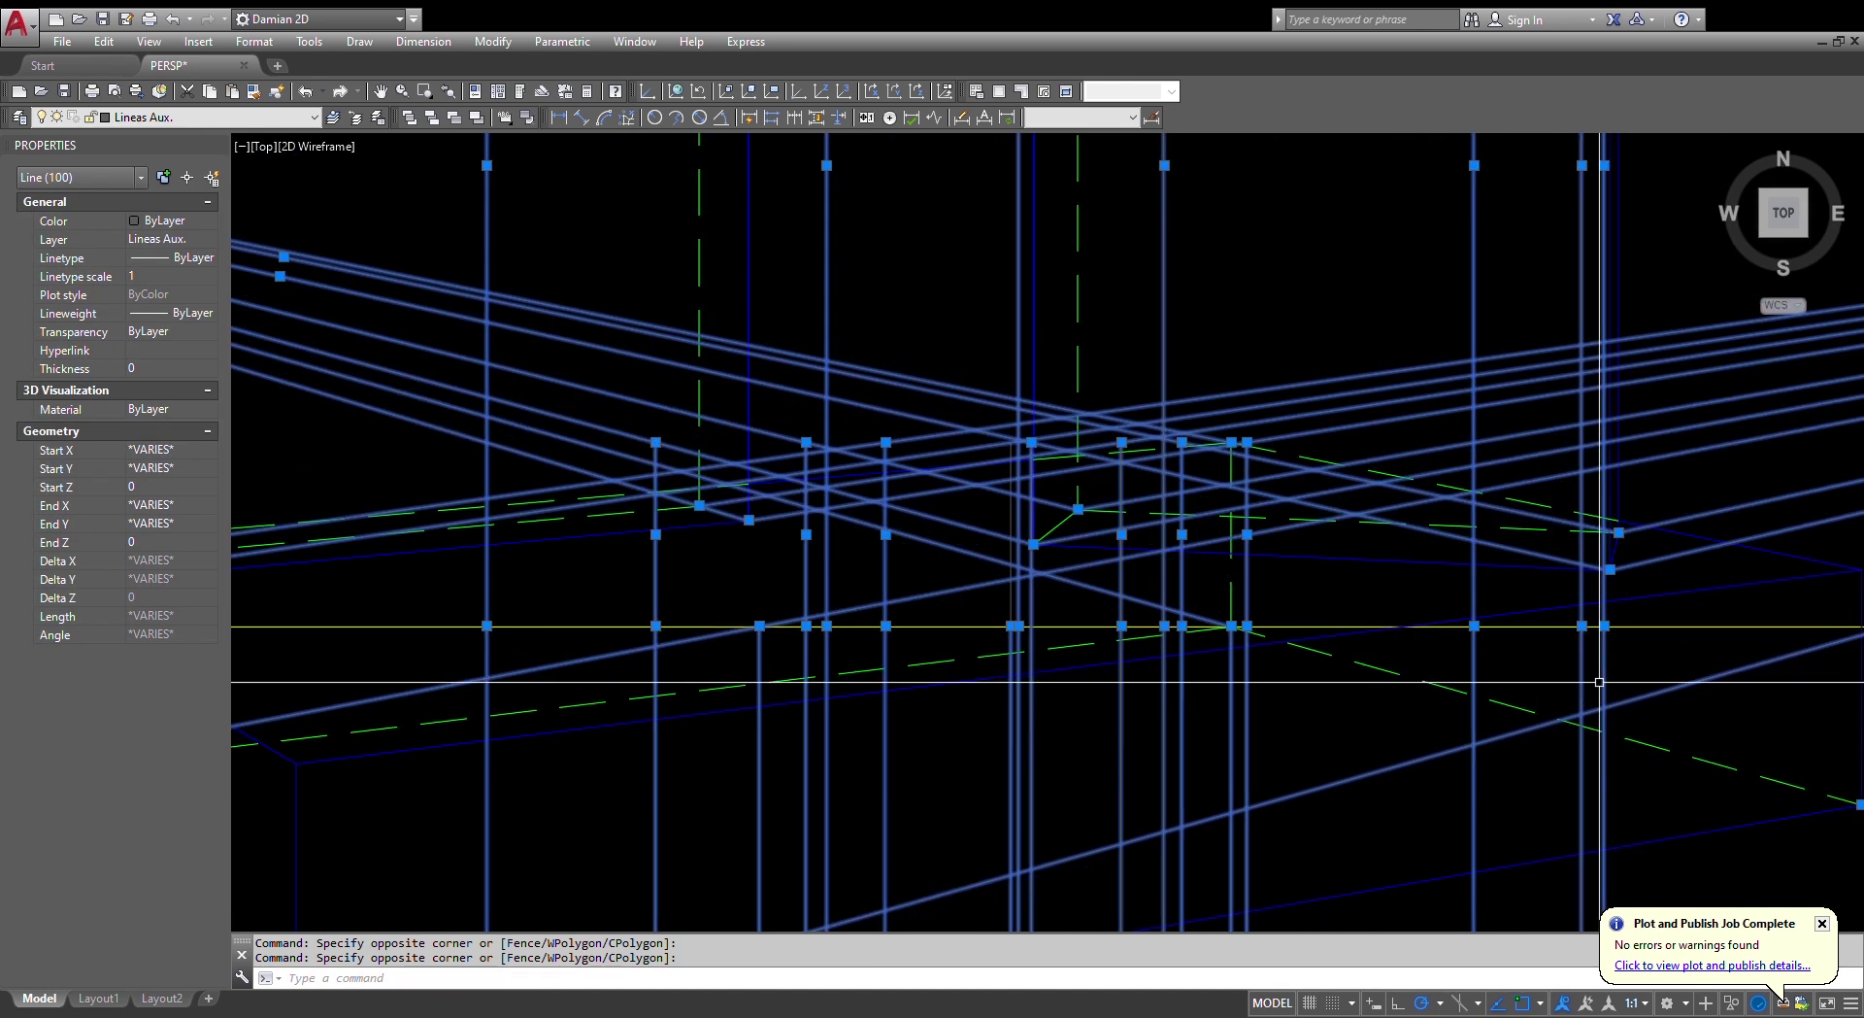
pyautogui.scroll(-2, 1586, 690)
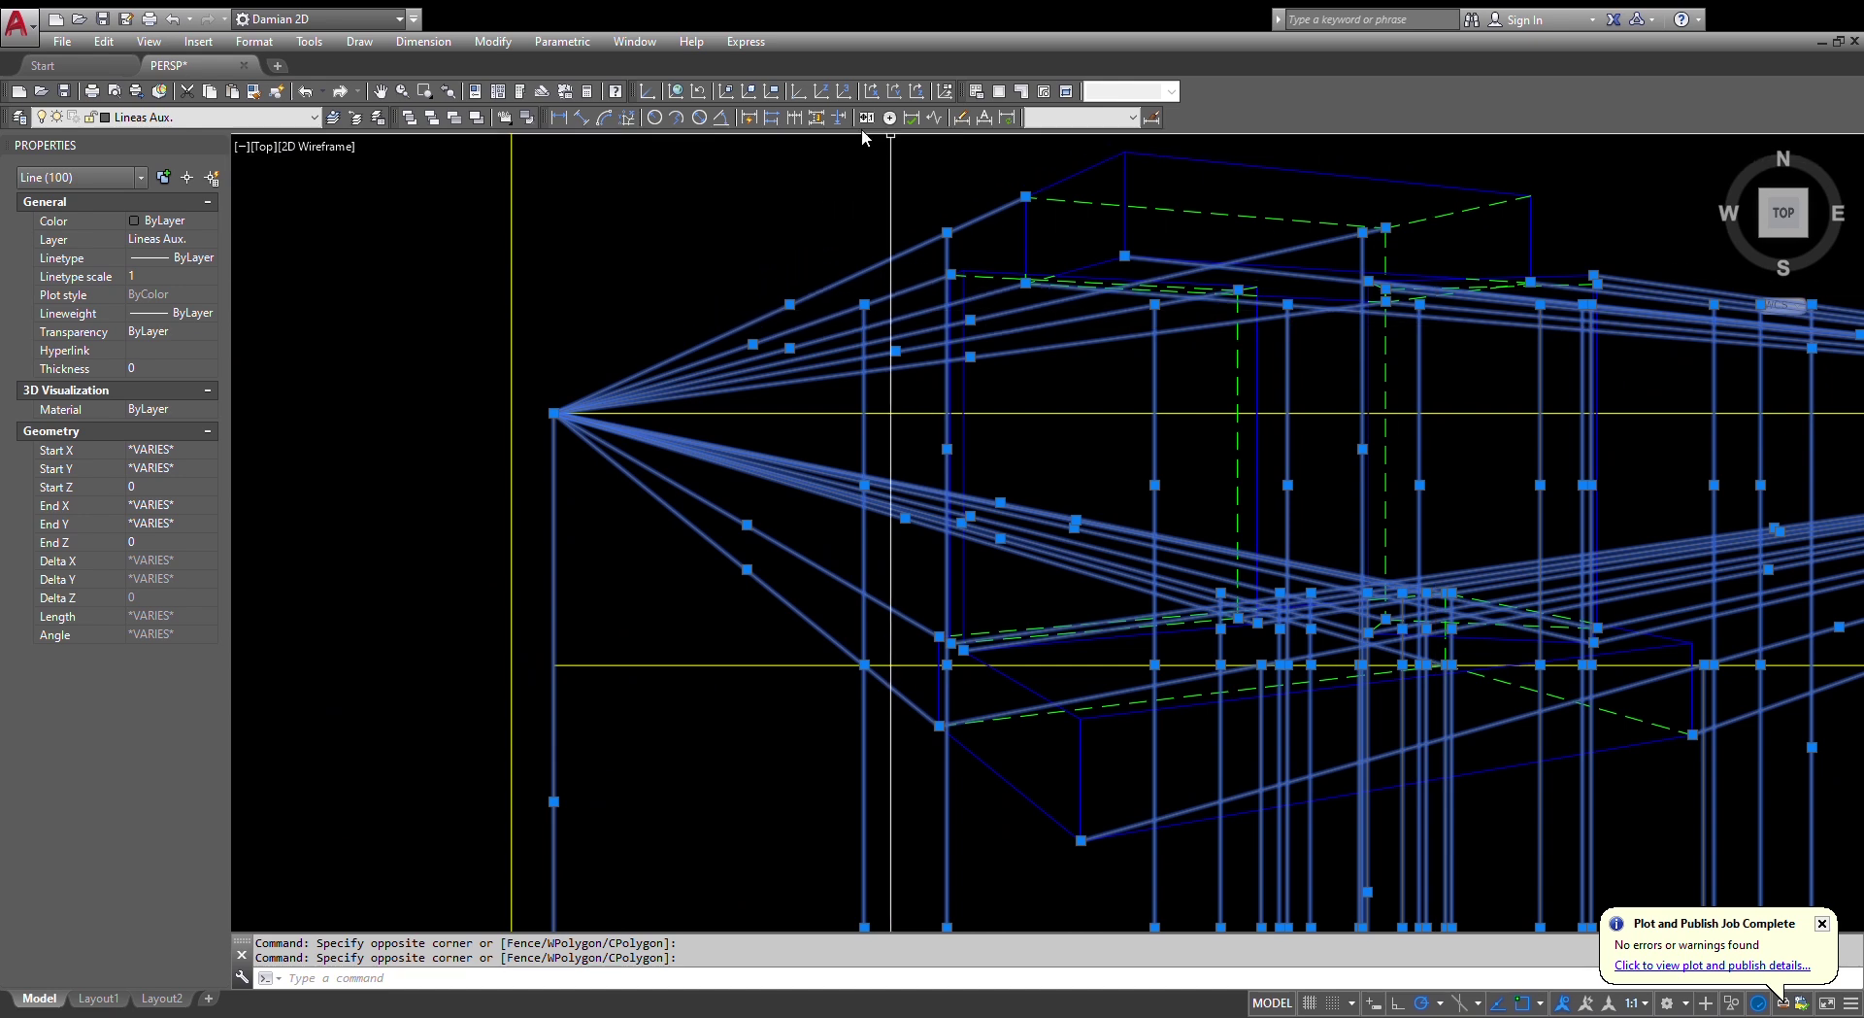
pyautogui.click(431, 118)
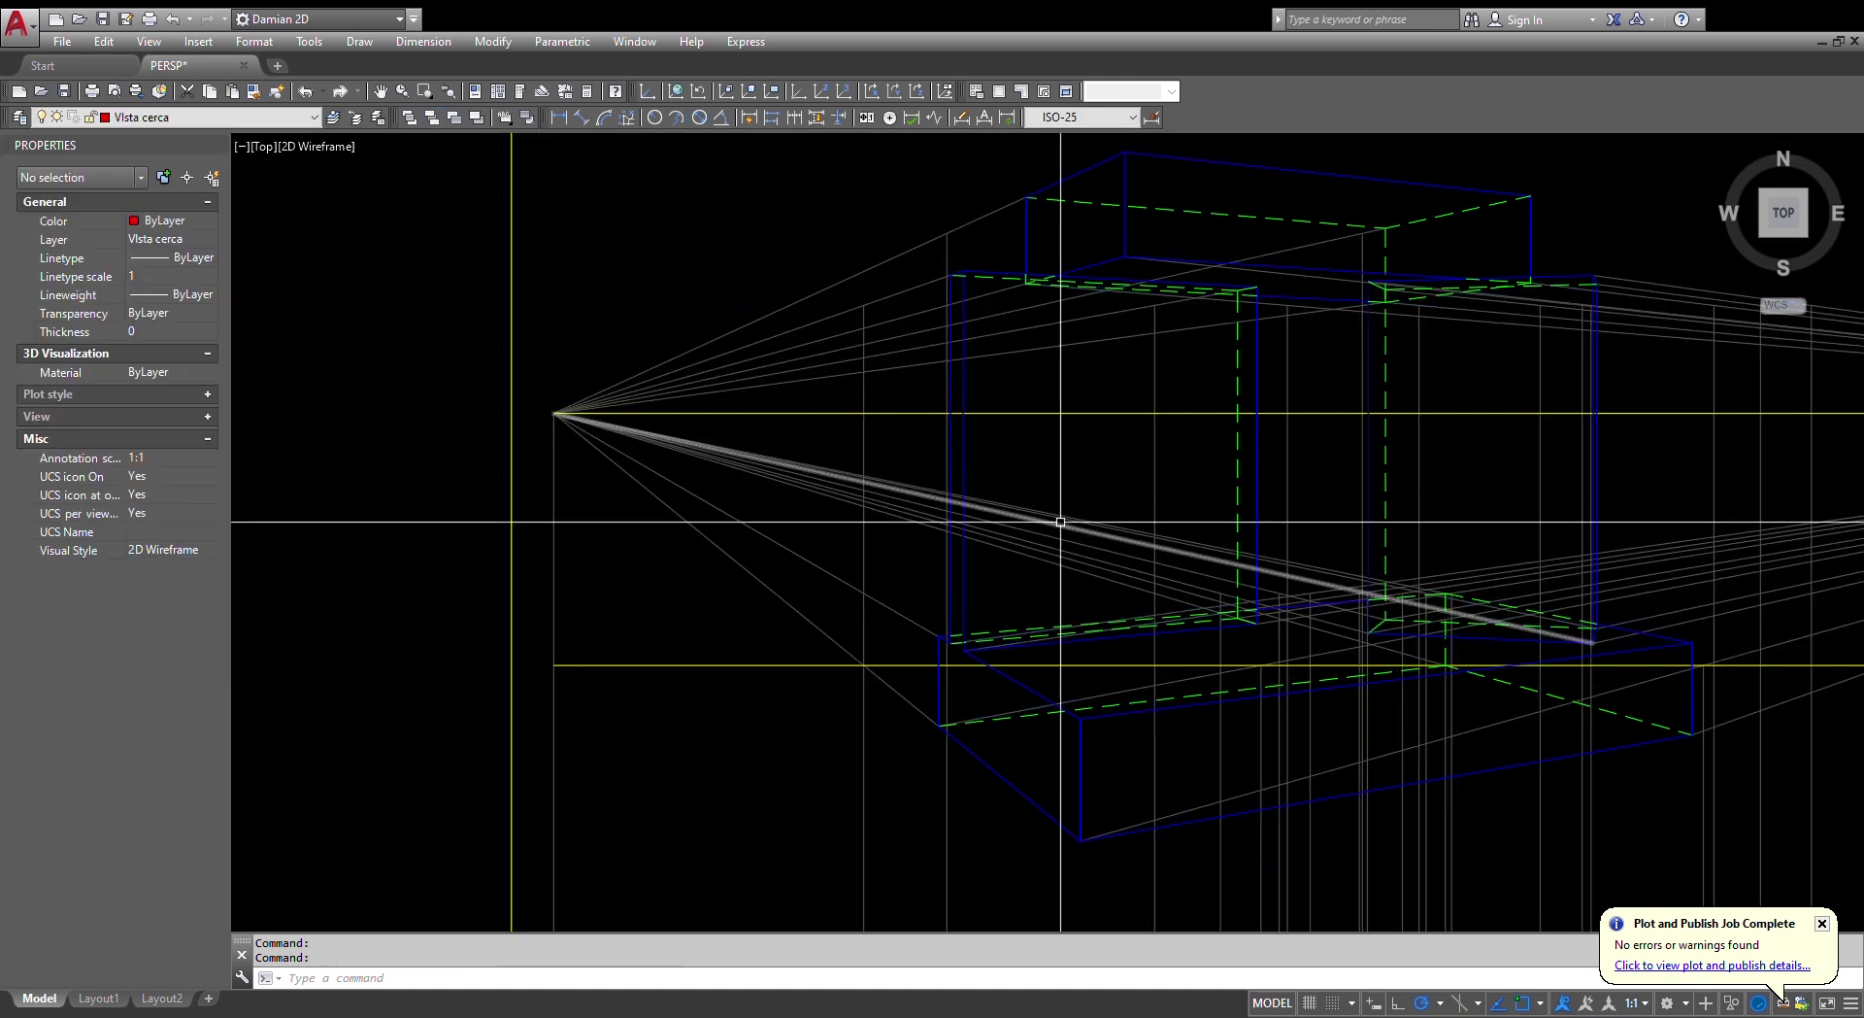
# - Set the plot area to a window around the yellow sheet frame and open the plot preview
pyautogui.scroll(-3, 1032, 552)
pyautogui.scroll(2, 1060, 540)
pyautogui.scroll(4, 1073, 557)
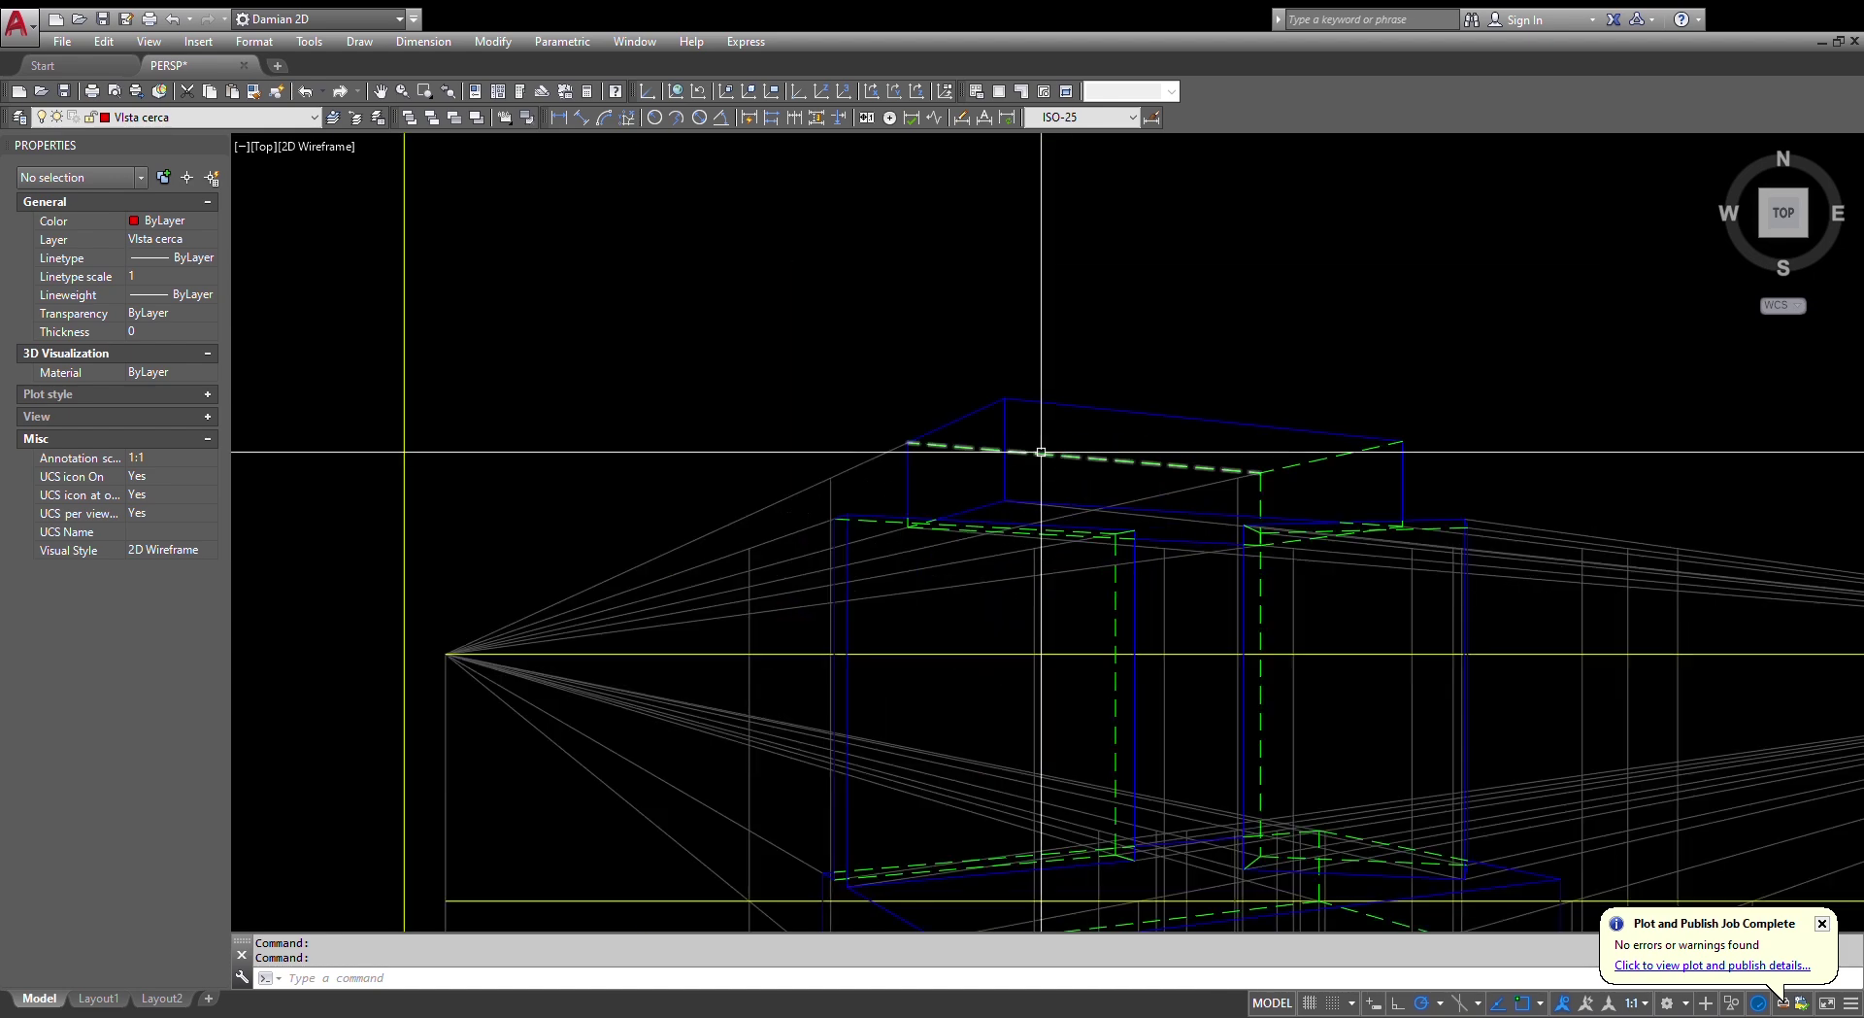
pyautogui.scroll(-2, 1011, 408)
pyautogui.scroll(-2, 1011, 408)
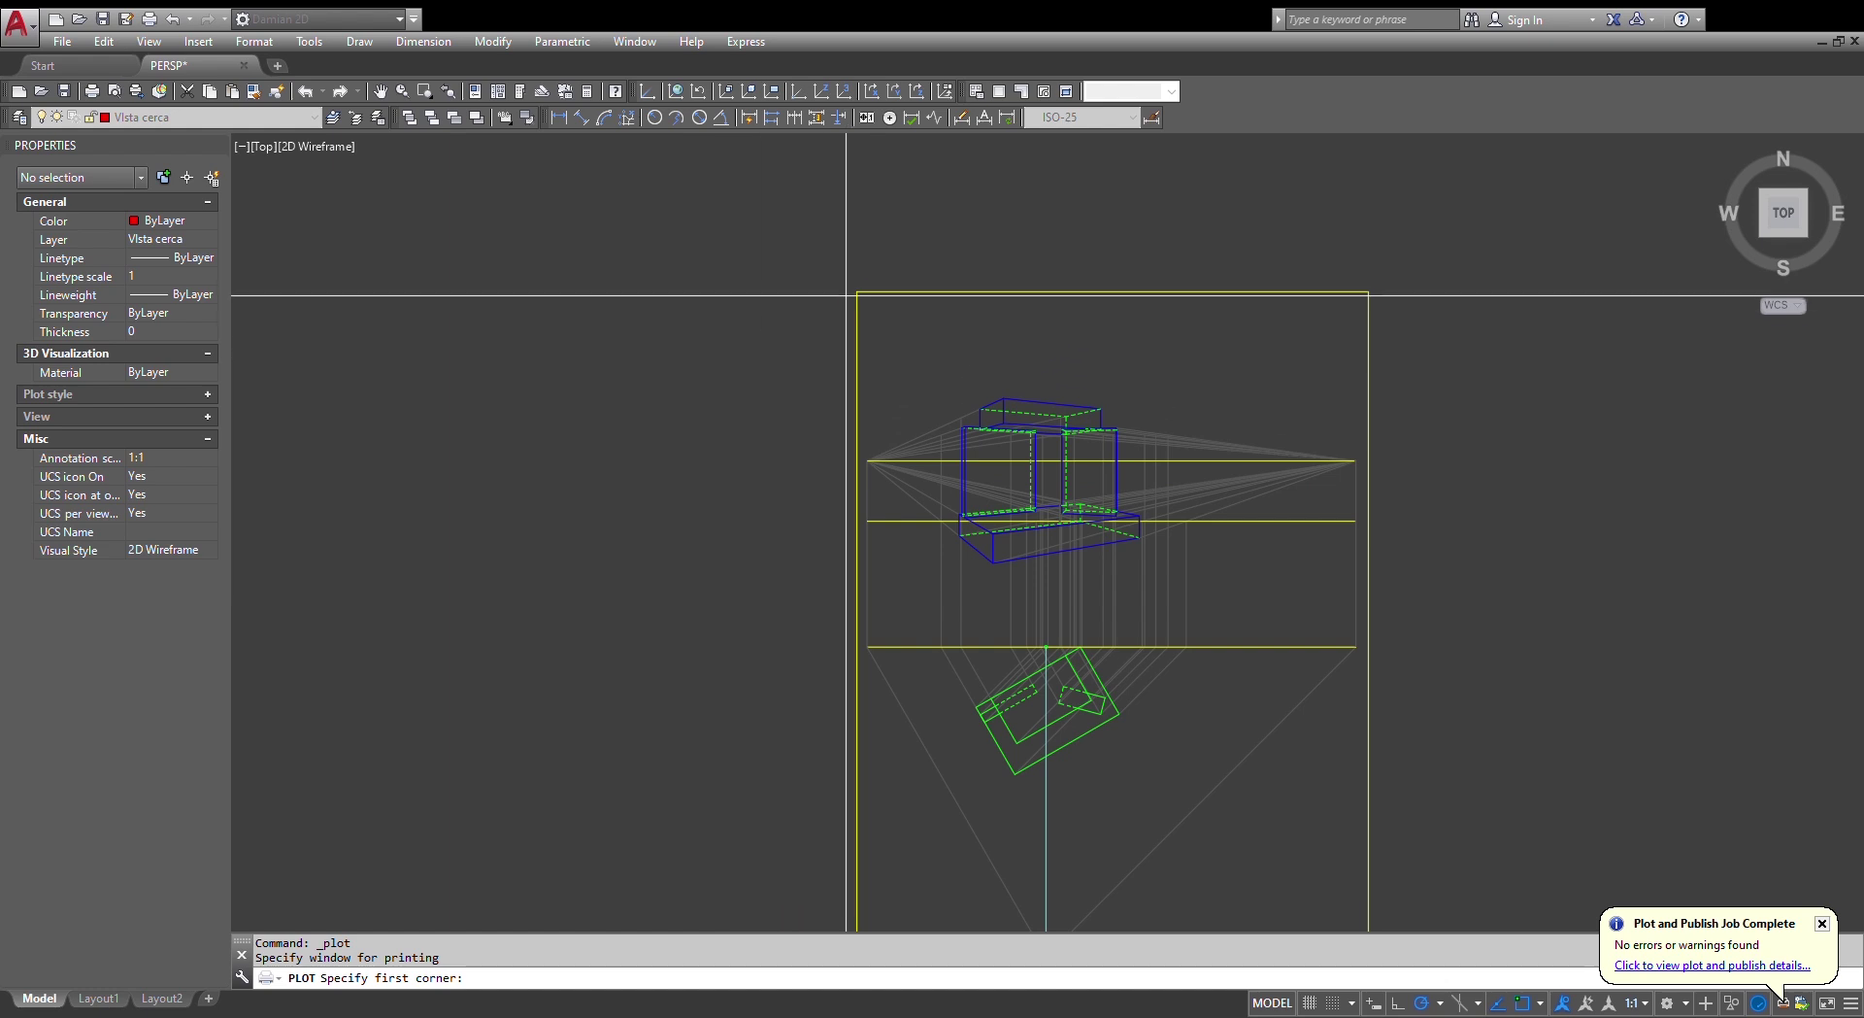
pyautogui.scroll(-3, 858, 291)
pyautogui.scroll(1, 860, 294)
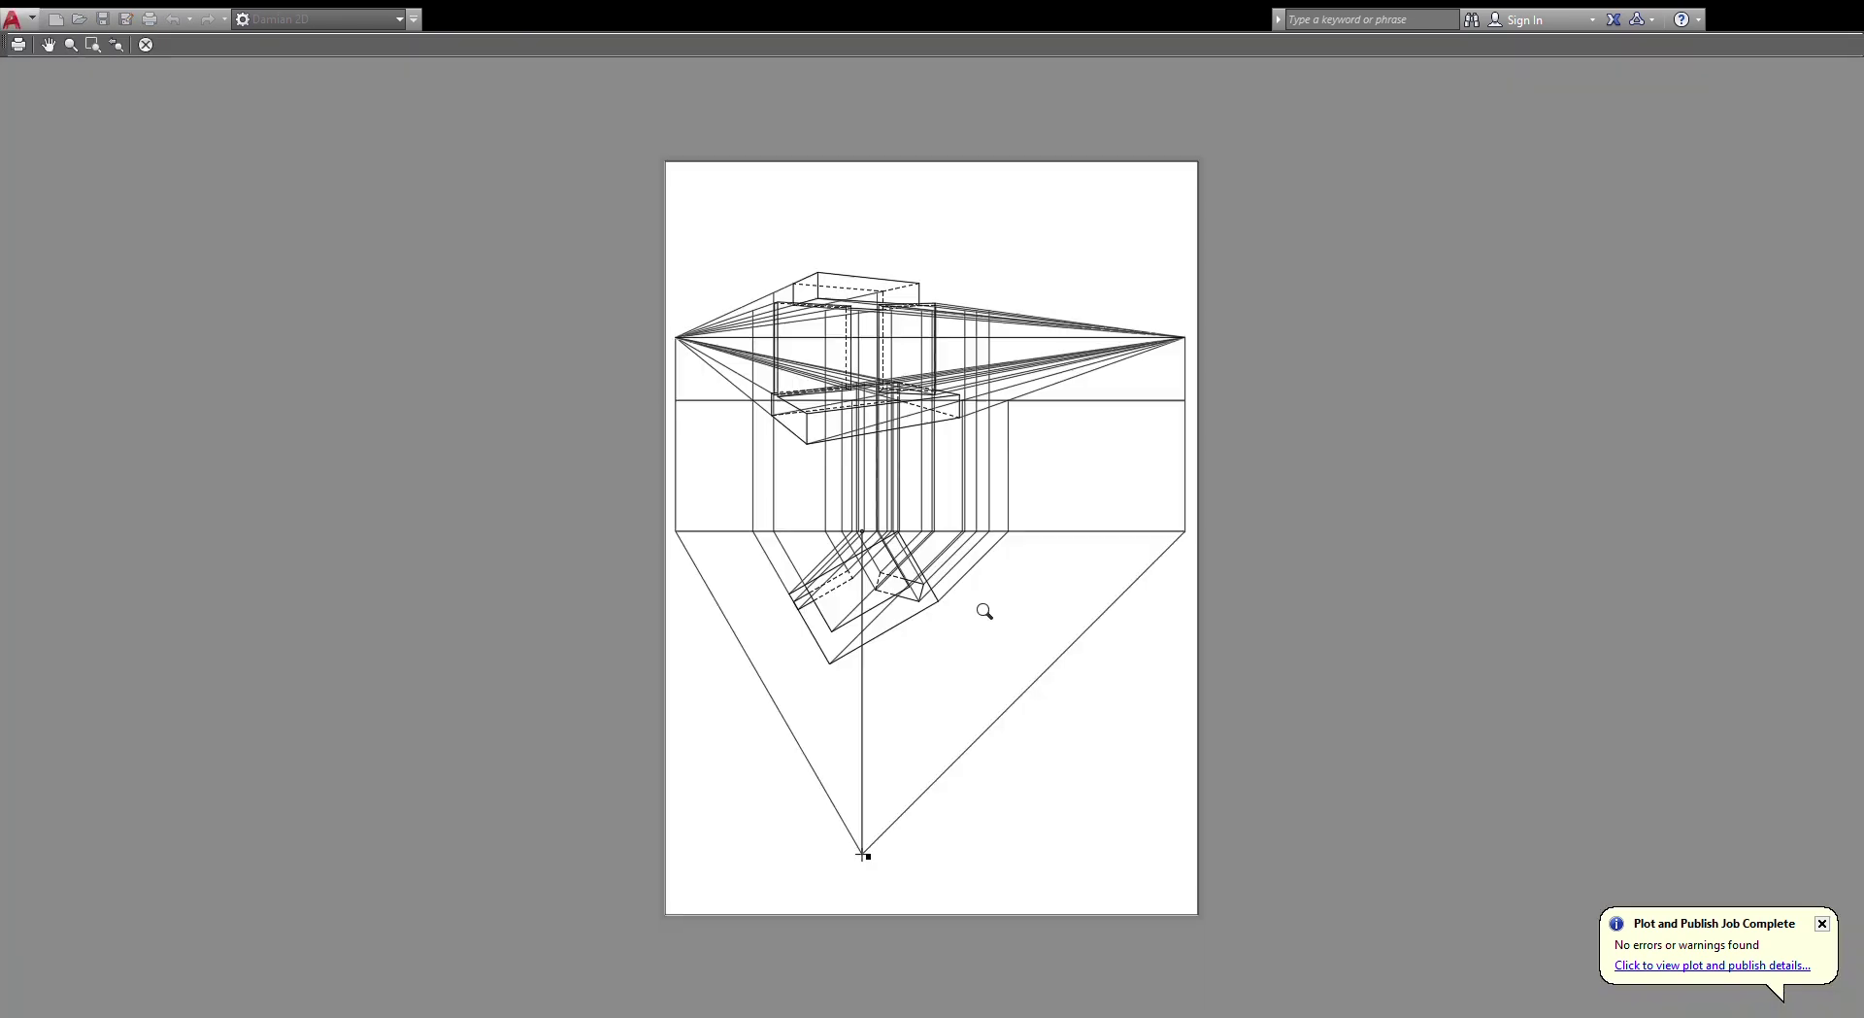
# - Examine the lineweights and dashed hidden edges of the base, columns and upper box in the plot preview
pyautogui.scroll(5, 867, 352)
pyautogui.scroll(5, 871, 354)
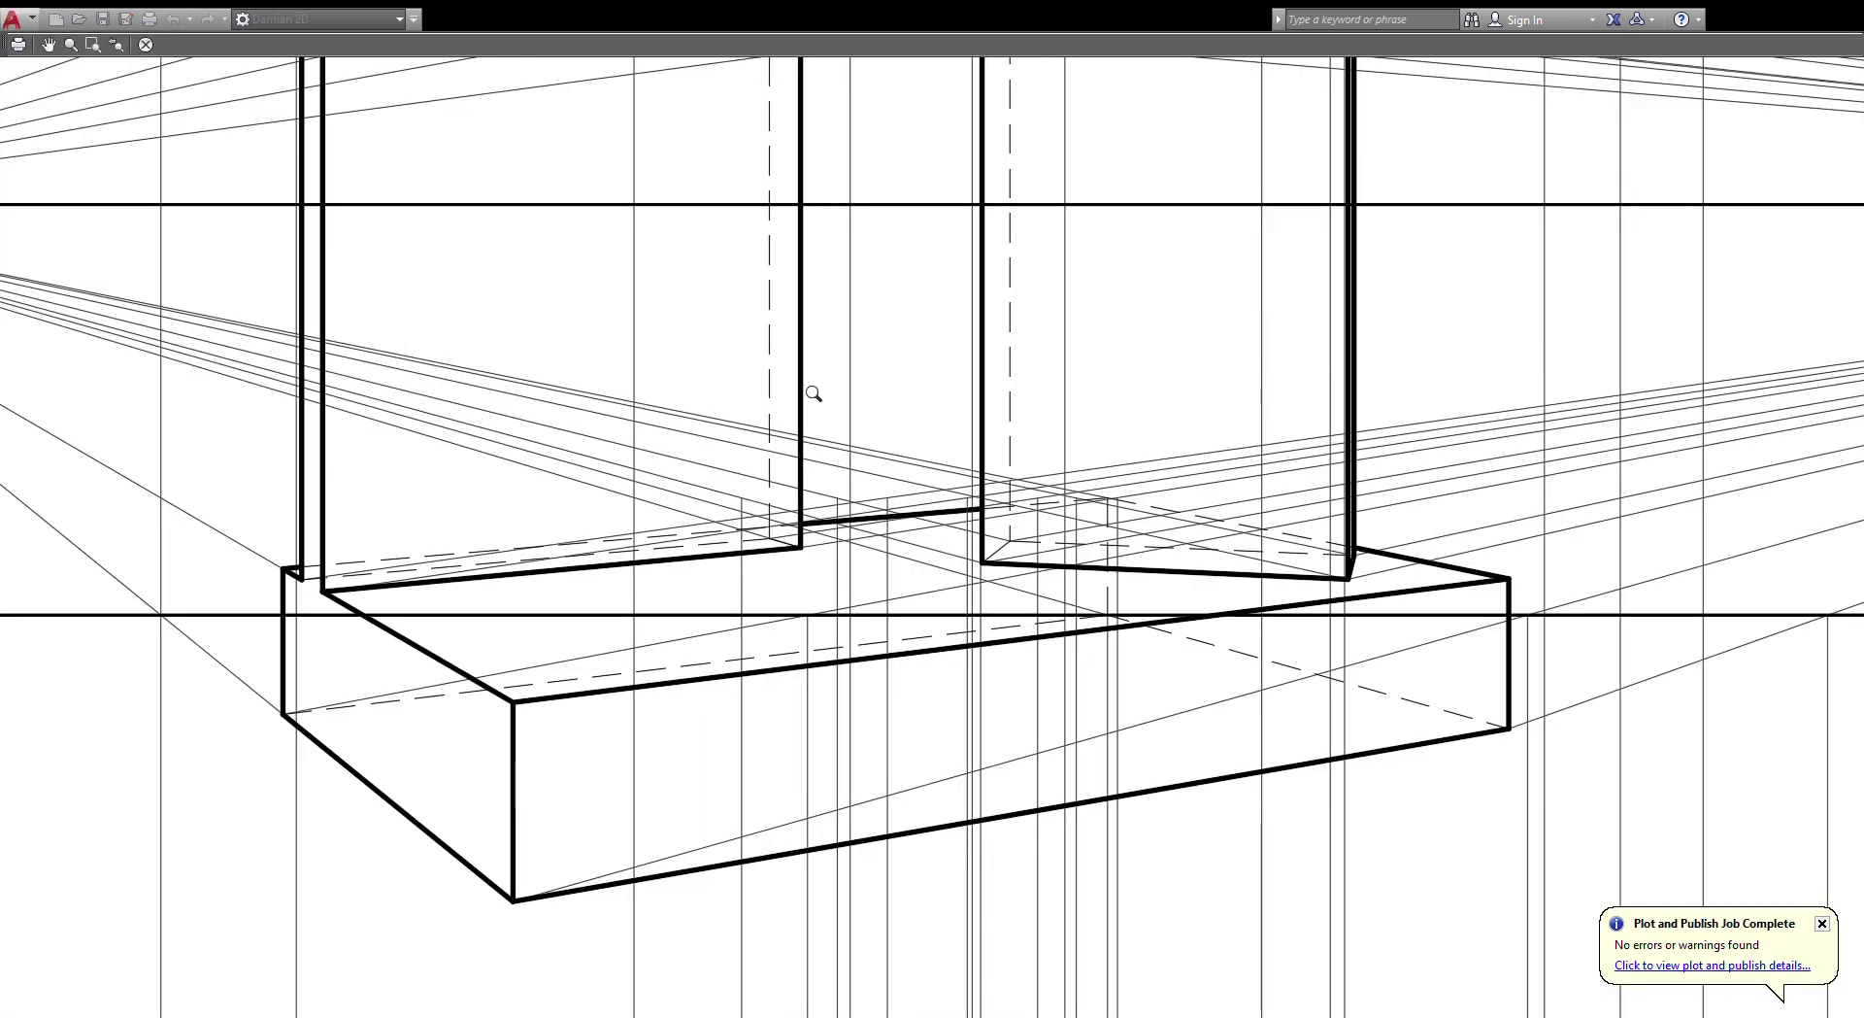
pyautogui.scroll(-3, 814, 393)
pyautogui.scroll(3, 906, 386)
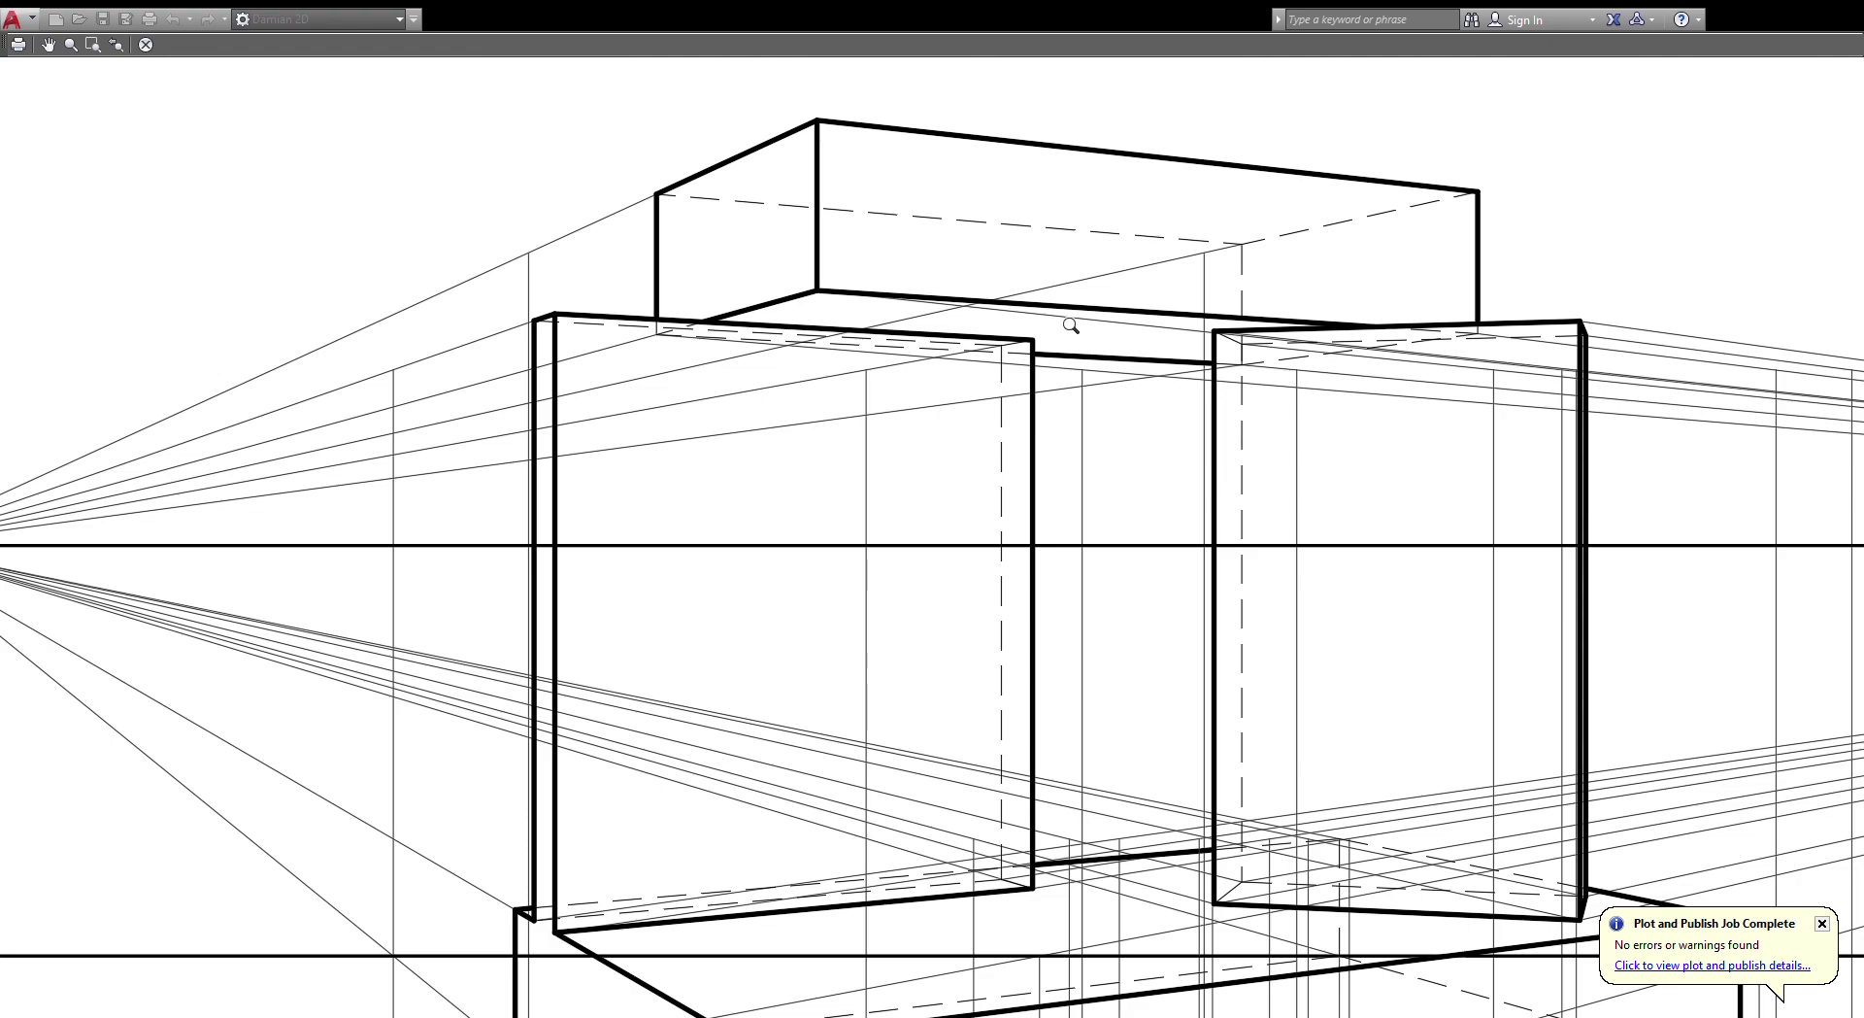
pyautogui.scroll(-2, 1071, 325)
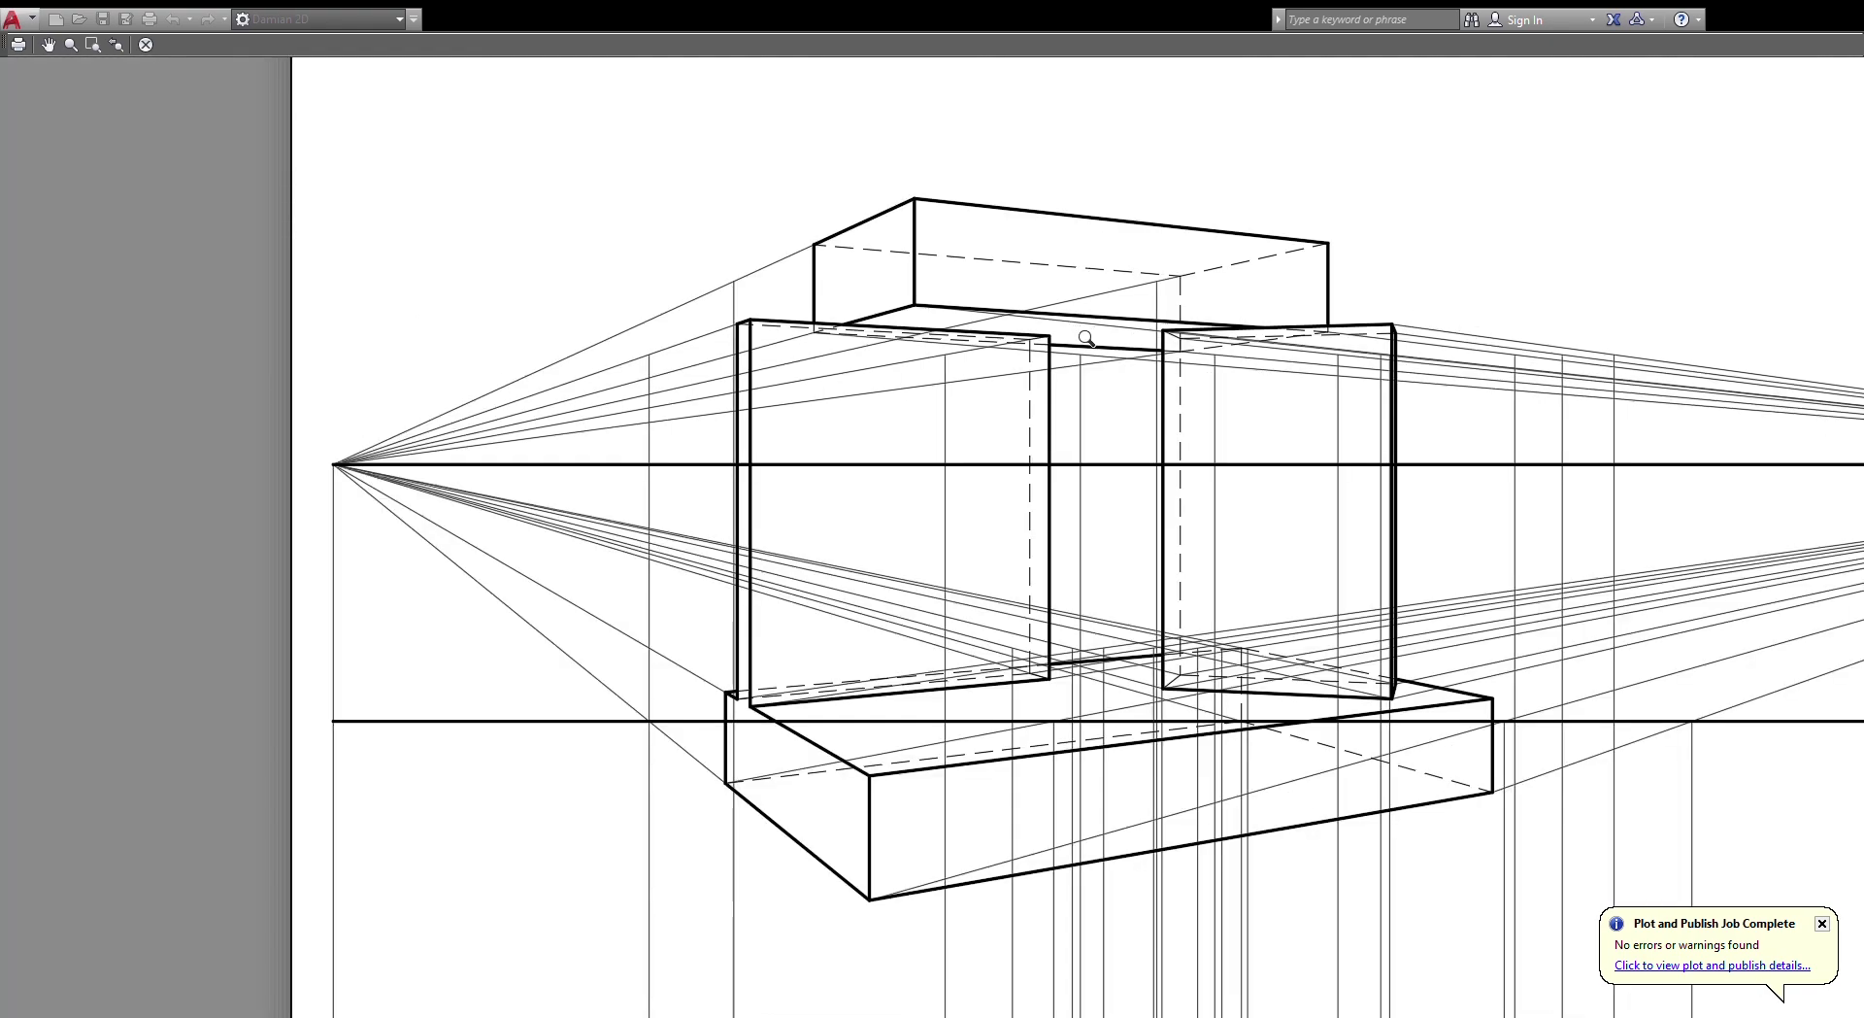